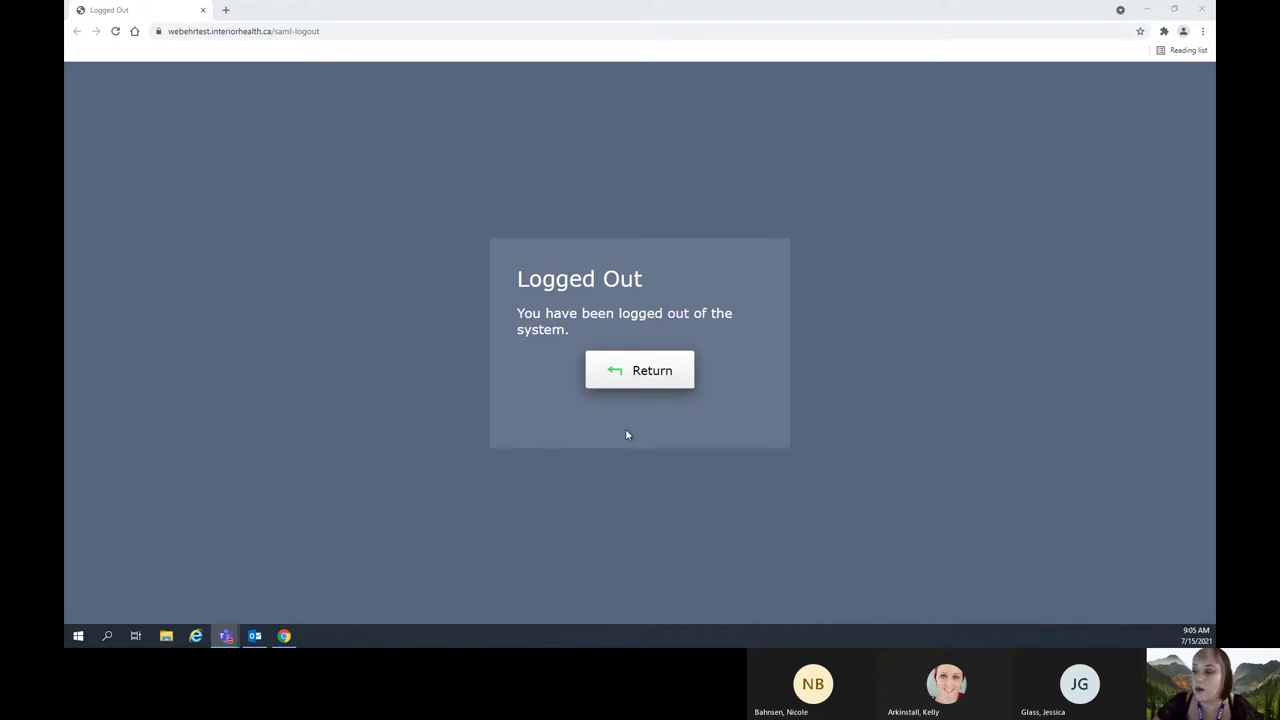
- Start a new Expanse session and sign on with the prefilled credentials to reach the IHA TEST Expanse 2.1 Main Menu
click(628, 379)
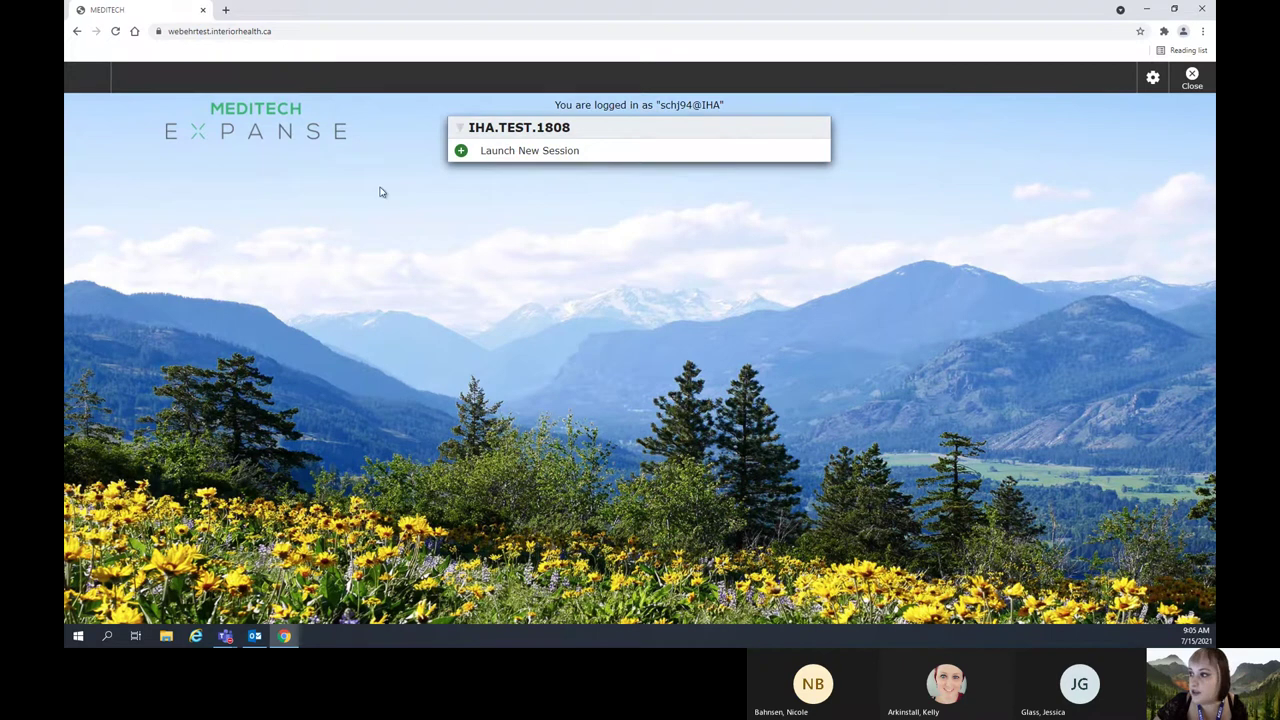
click(530, 152)
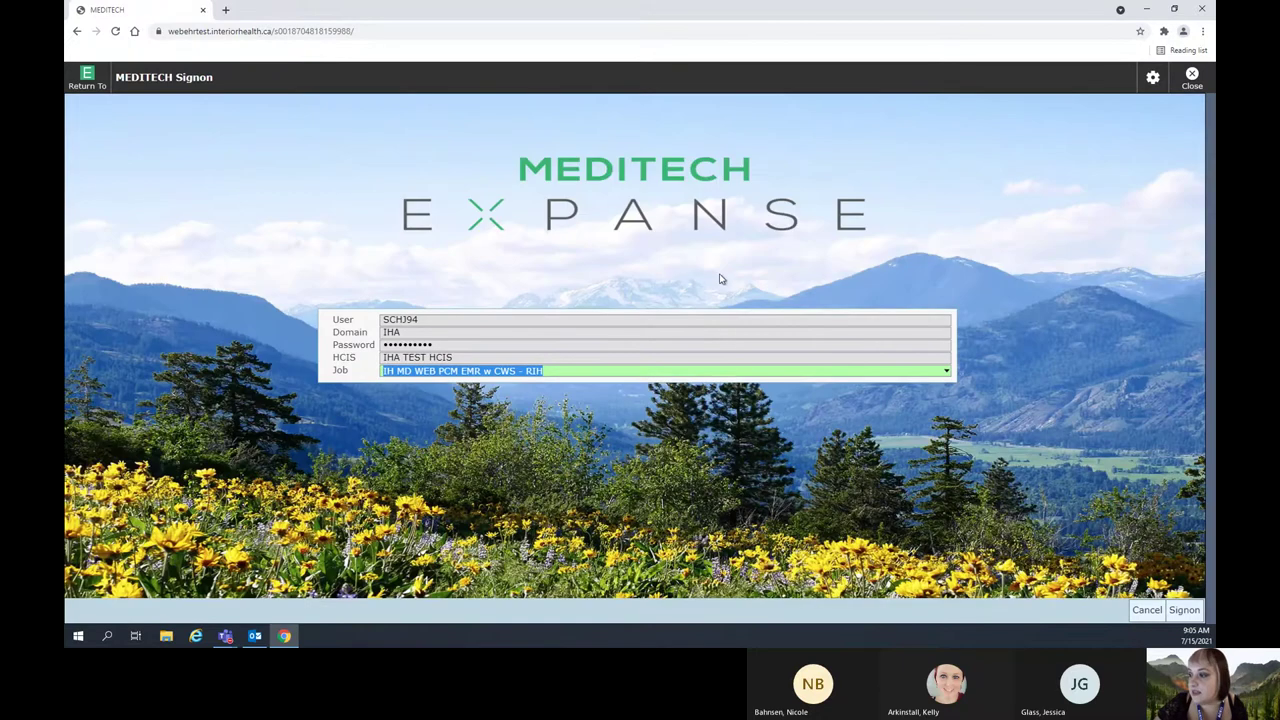
click(1183, 609)
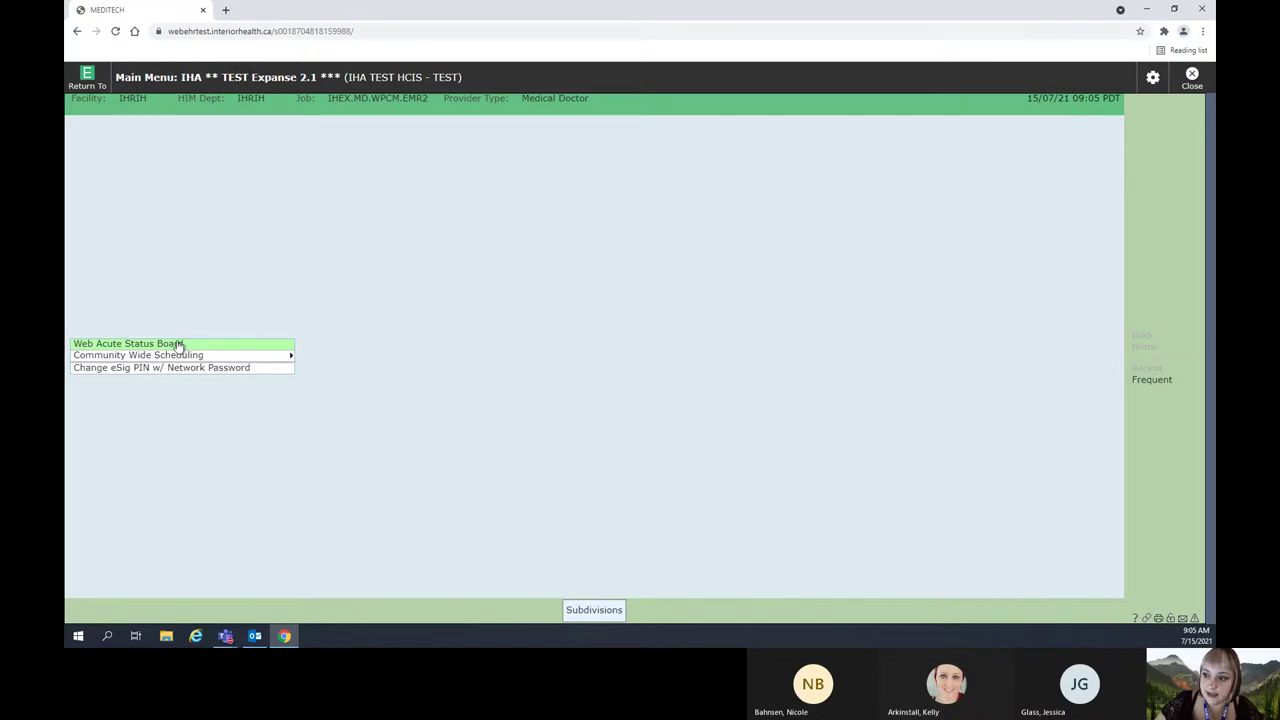
- Open the Web Acute Status Board and hide coverage so the Rounds Patients list loads
click(179, 344)
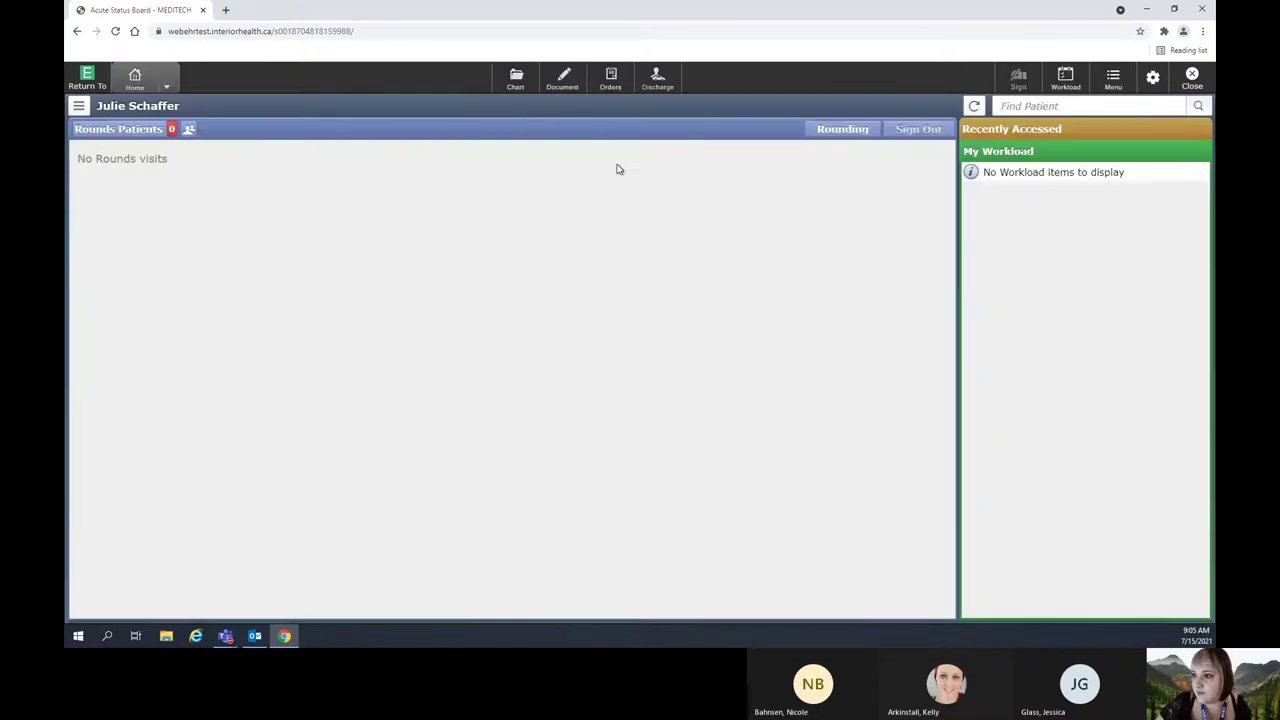
click(140, 130)
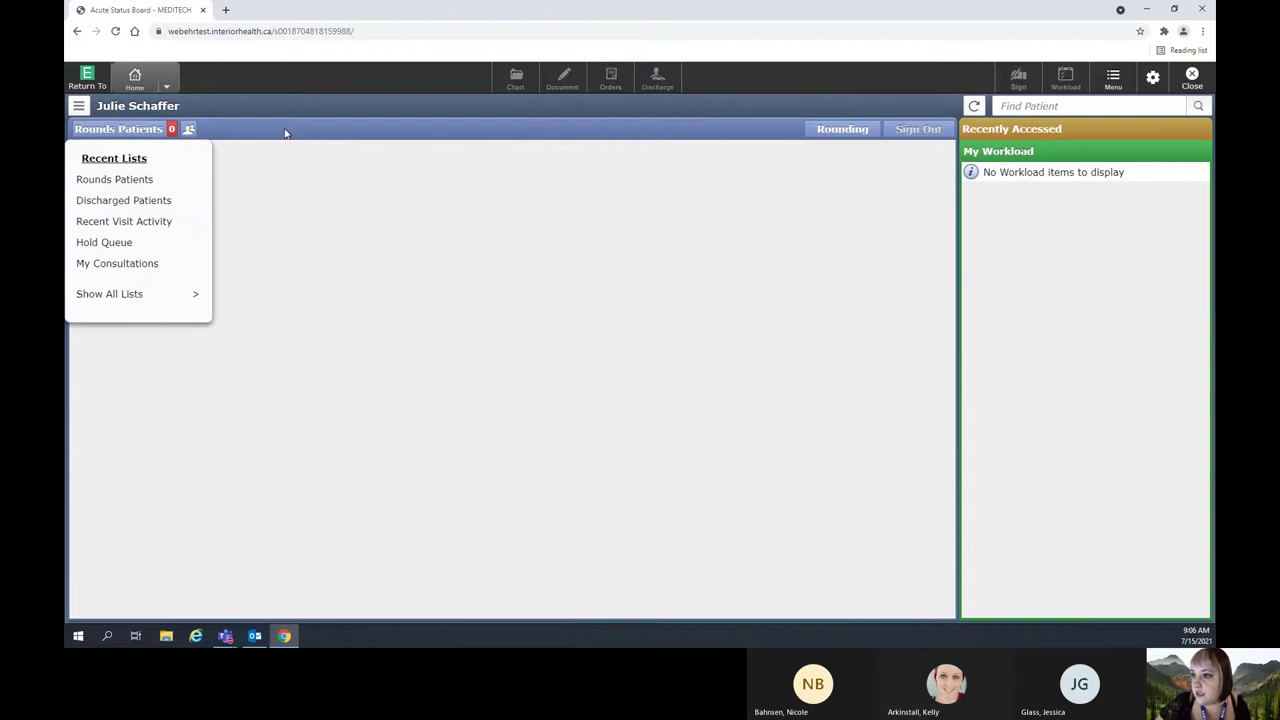
click(190, 131)
click(191, 134)
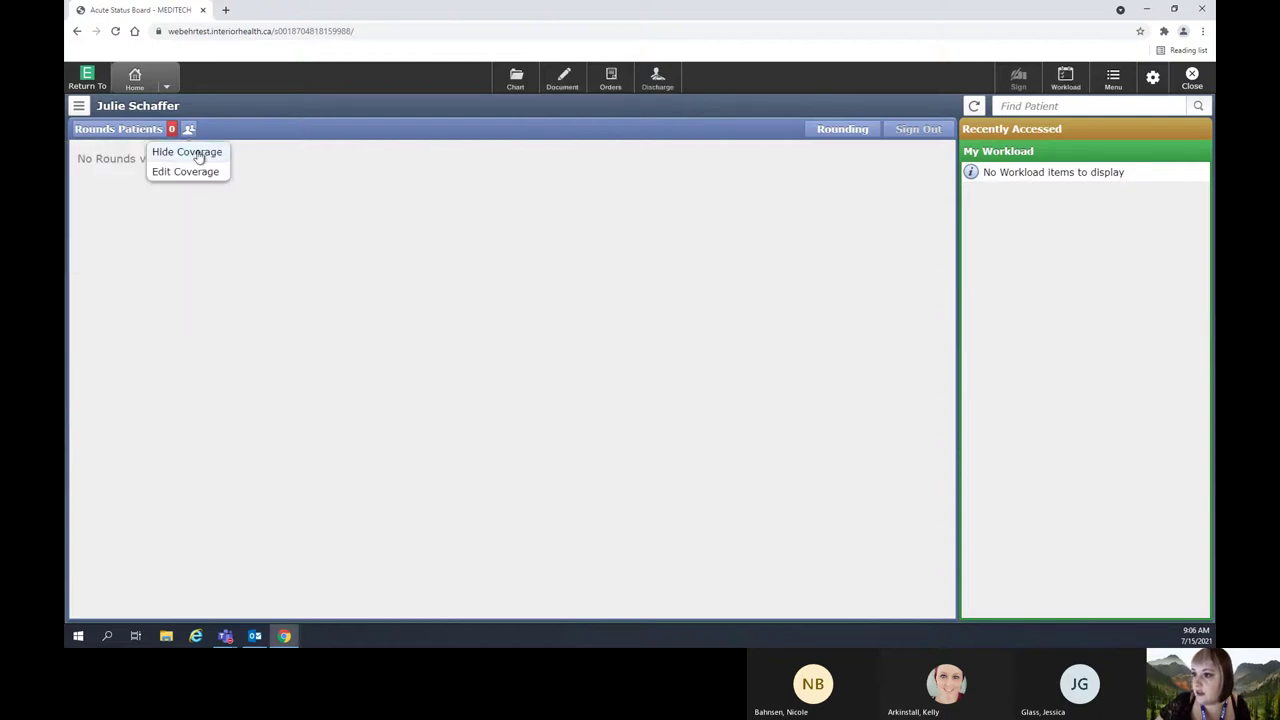
click(199, 156)
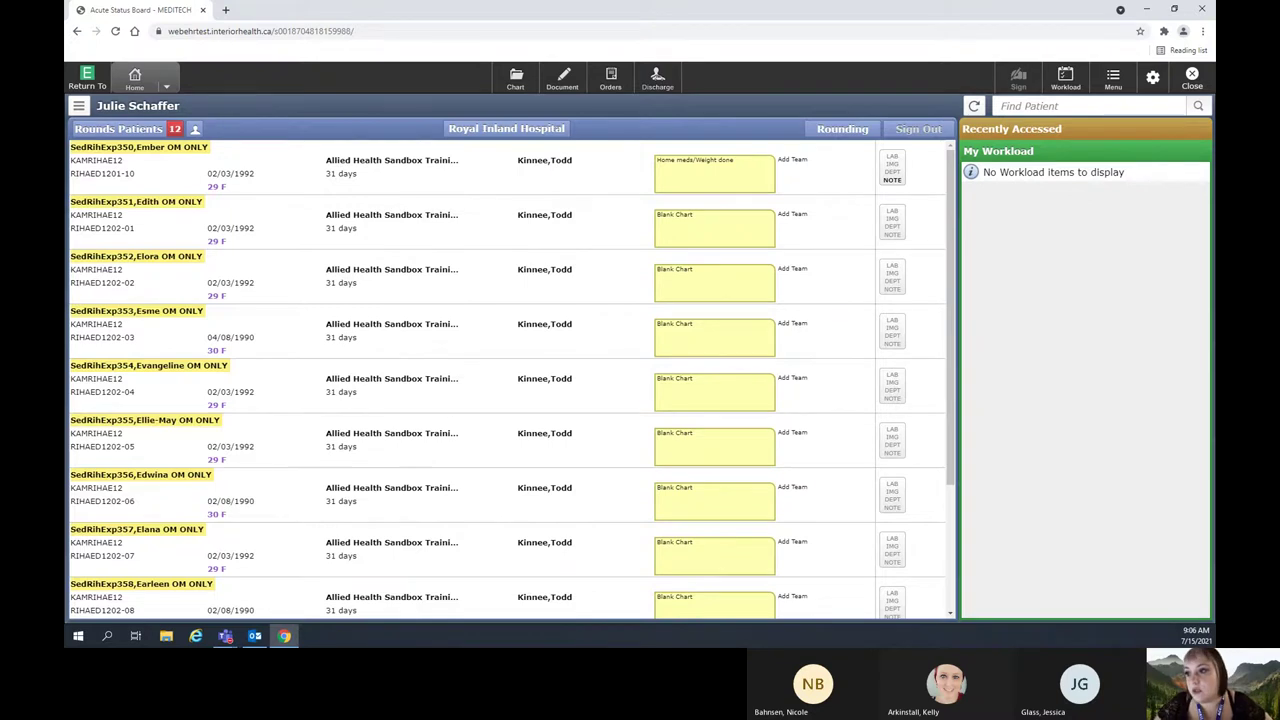
- Scroll to the end of the Rounds Patients list and open the last patient's 'MRI at 1400, More Comments' sticky note
scroll(337, 214, down, 3)
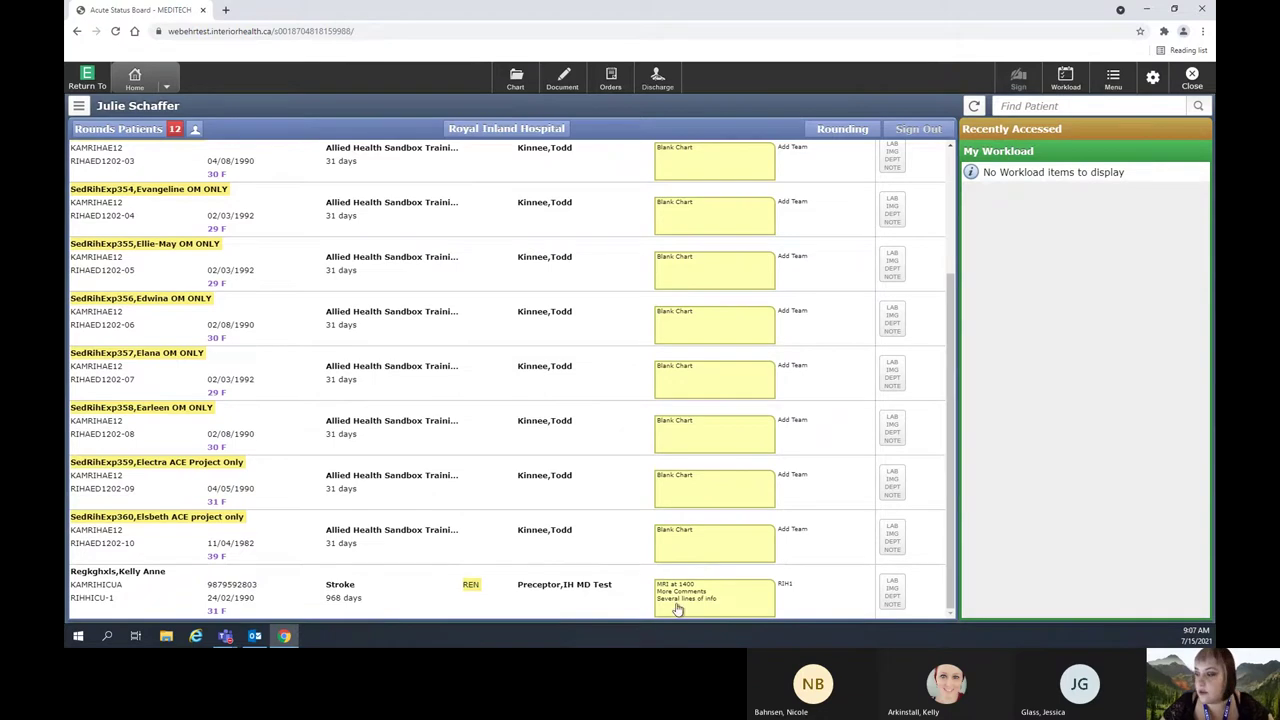
click(707, 604)
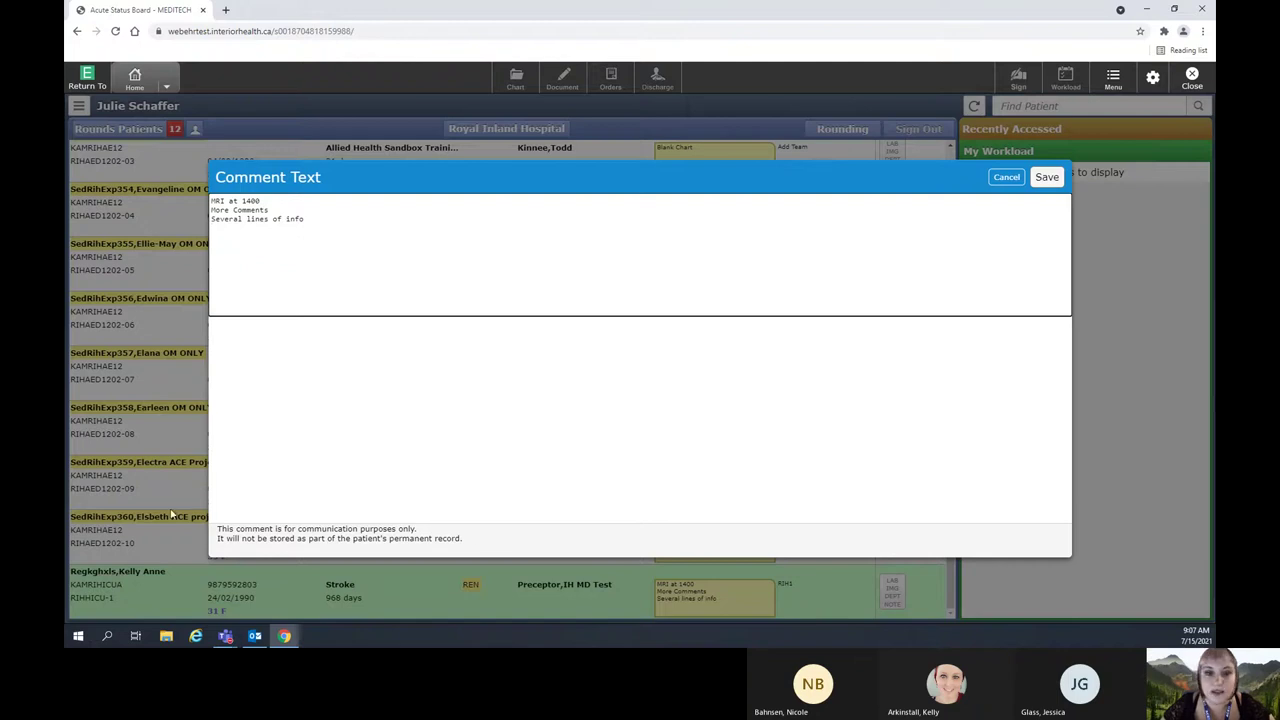
click(1006, 178)
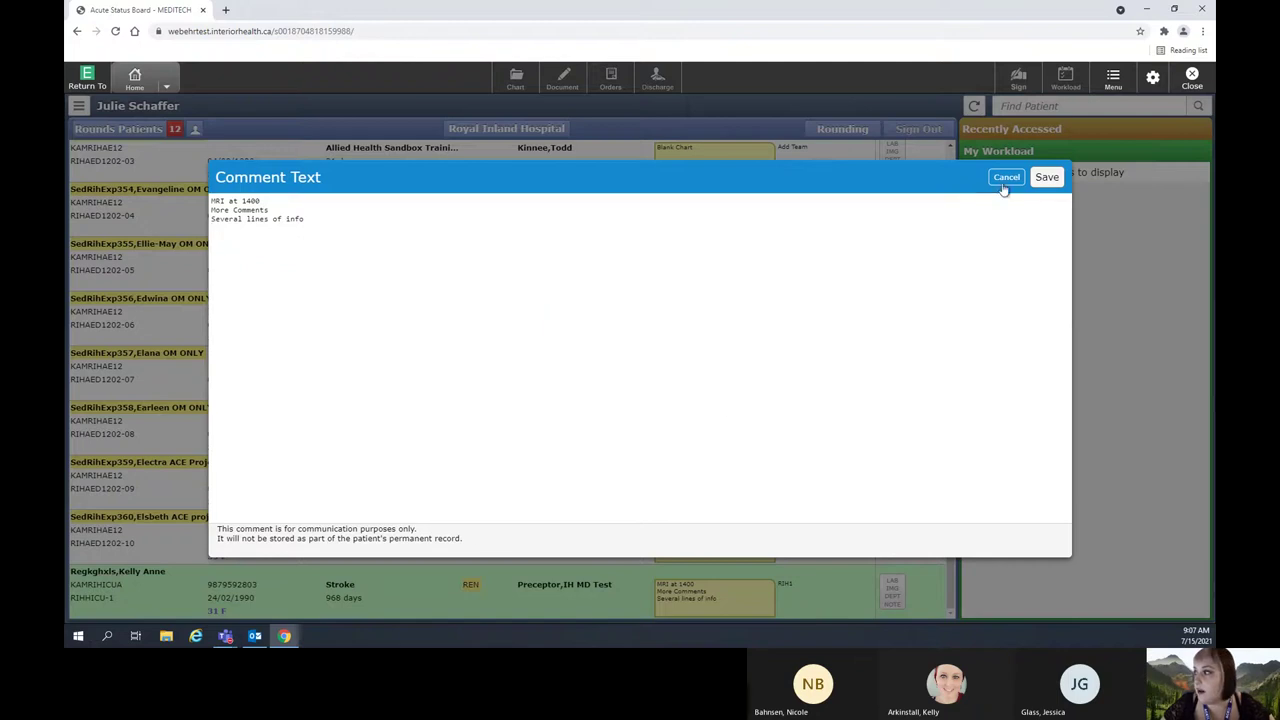
click(671, 396)
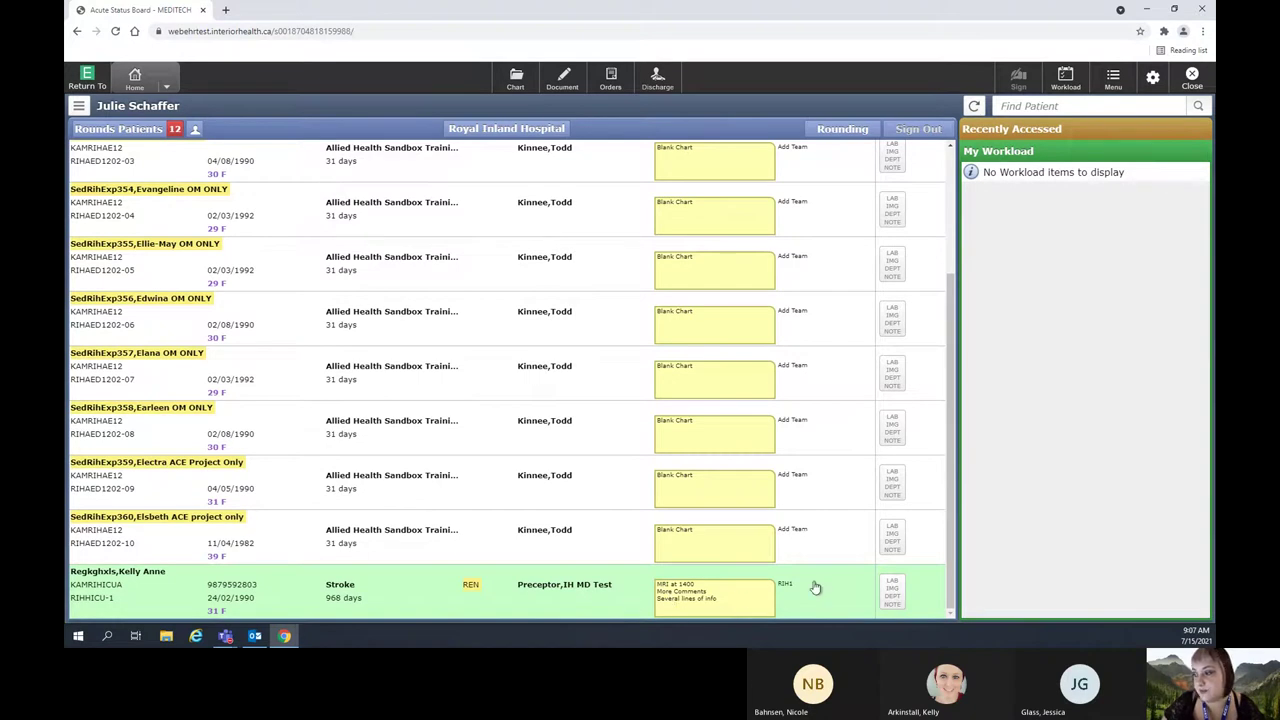
scroll(826, 570, up, 2)
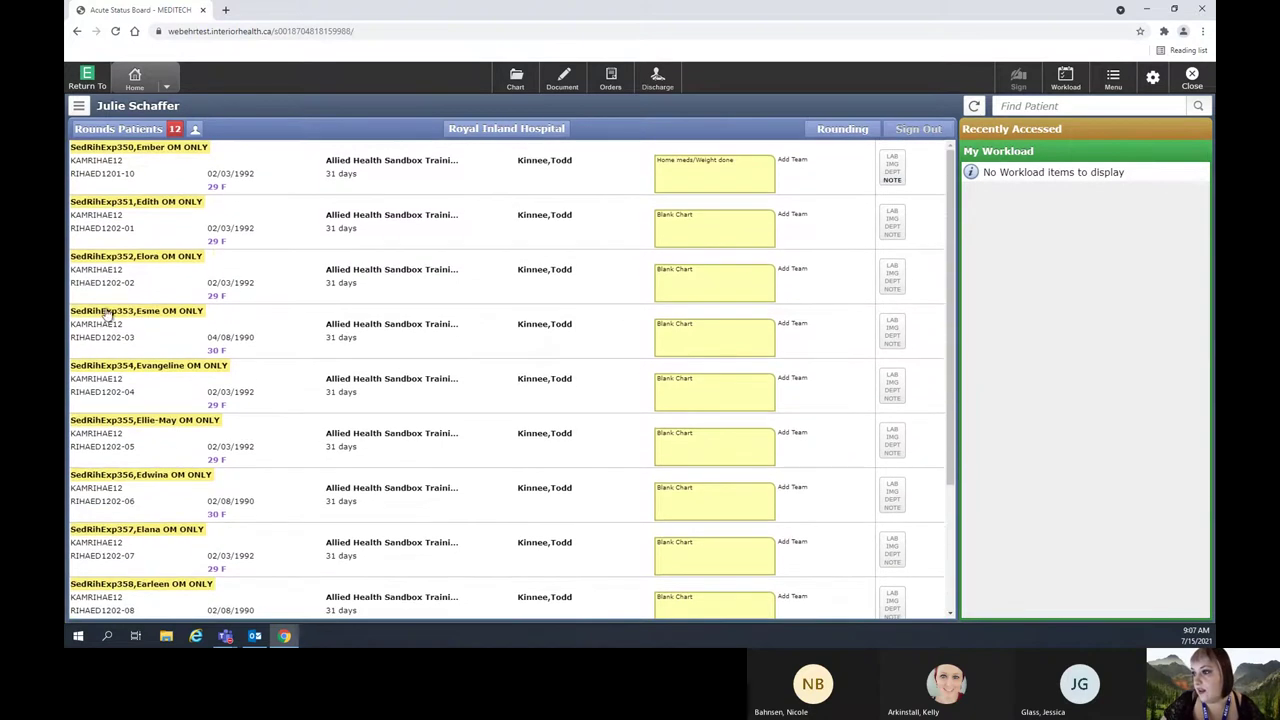
scroll(805, 575, down, 2)
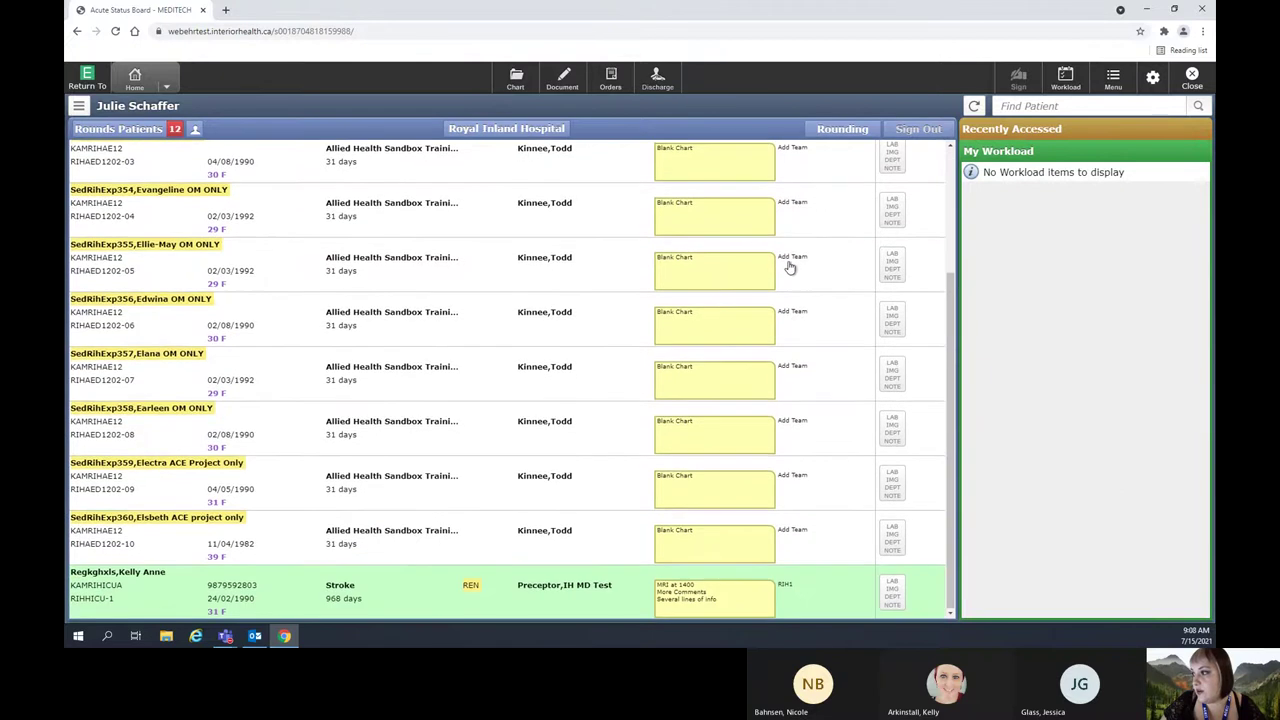
scroll(786, 266, up, 2)
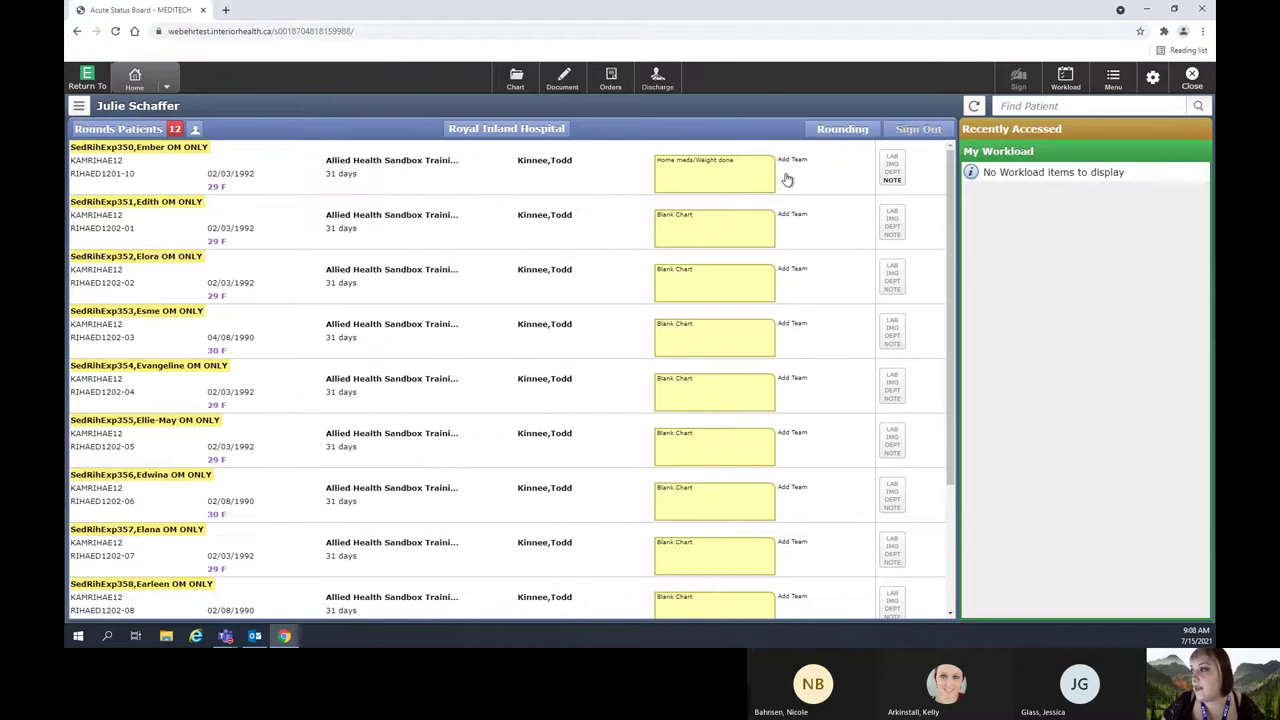
scroll(811, 434, down, 3)
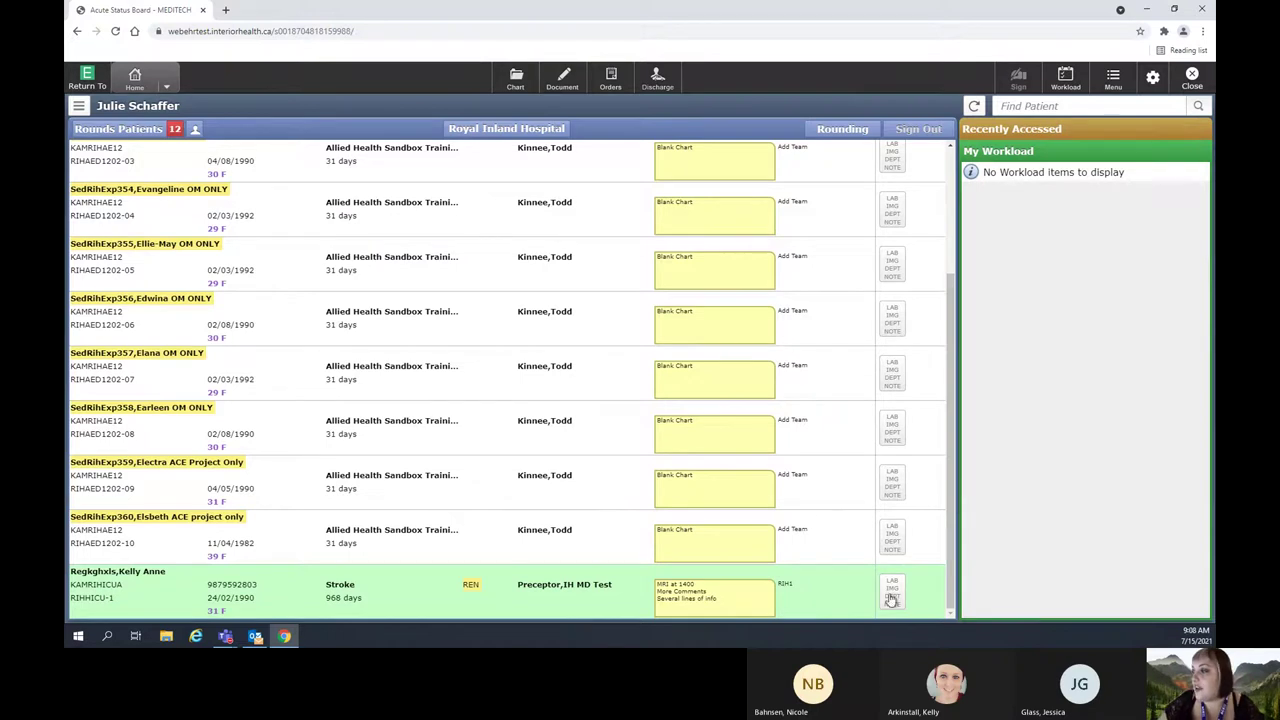
scroll(889, 531, up, 3)
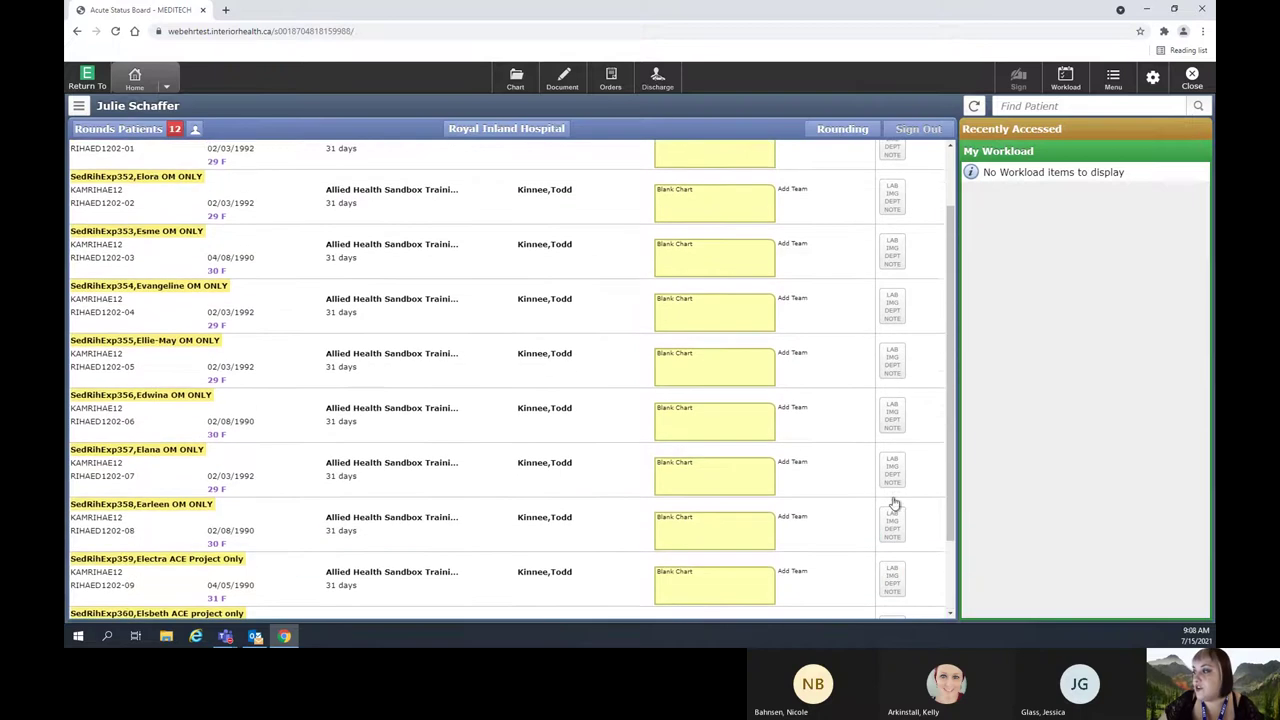
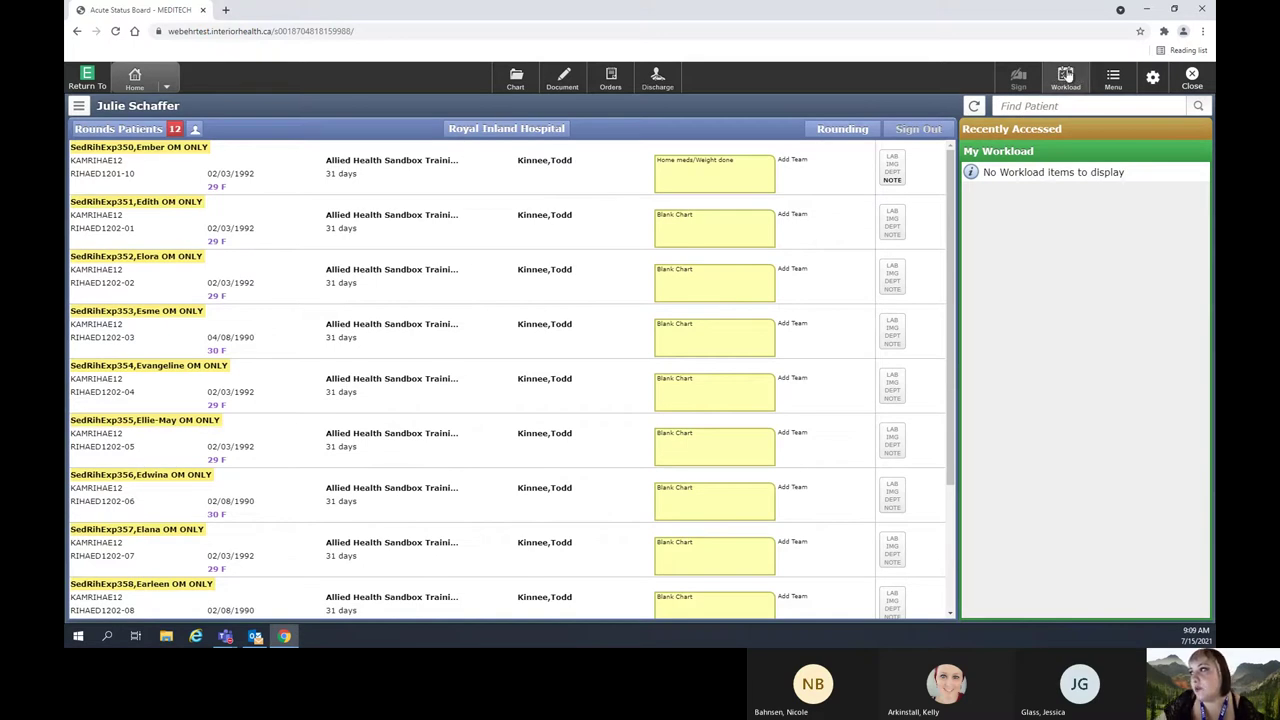
- Glance at the workload page, then expand Recently Accessed and scroll through its patients
click(1066, 78)
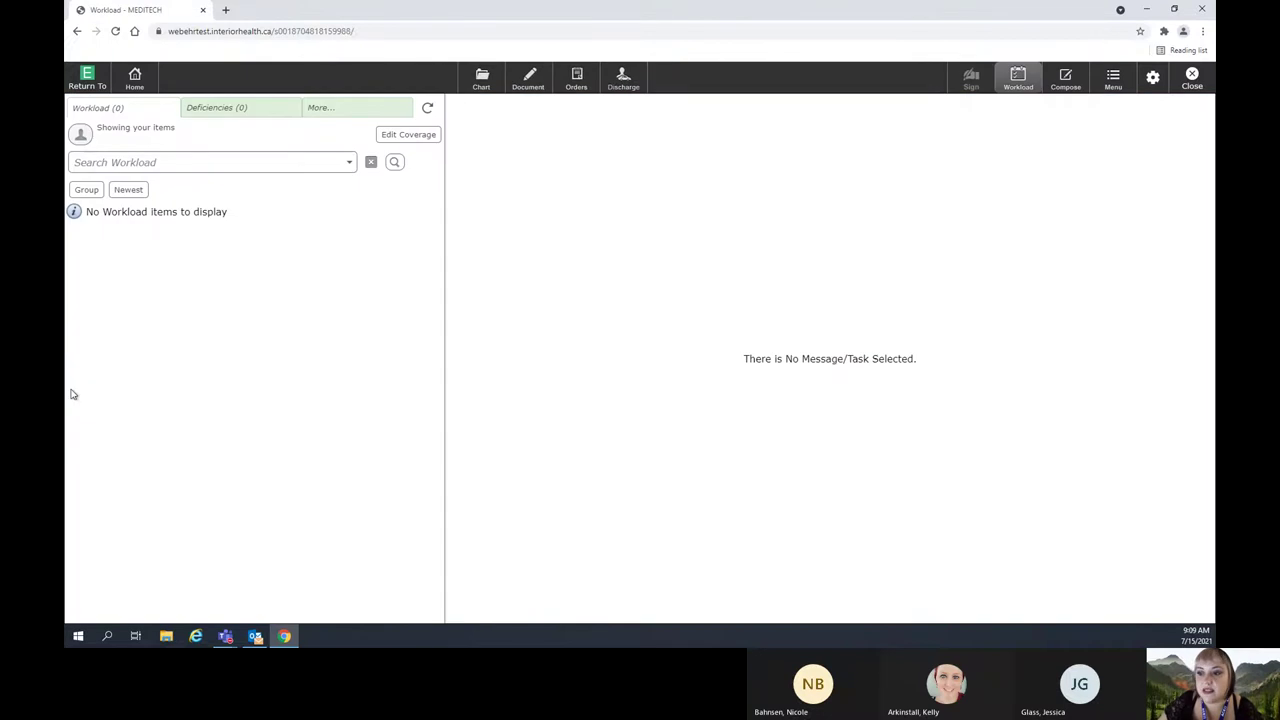
click(1192, 78)
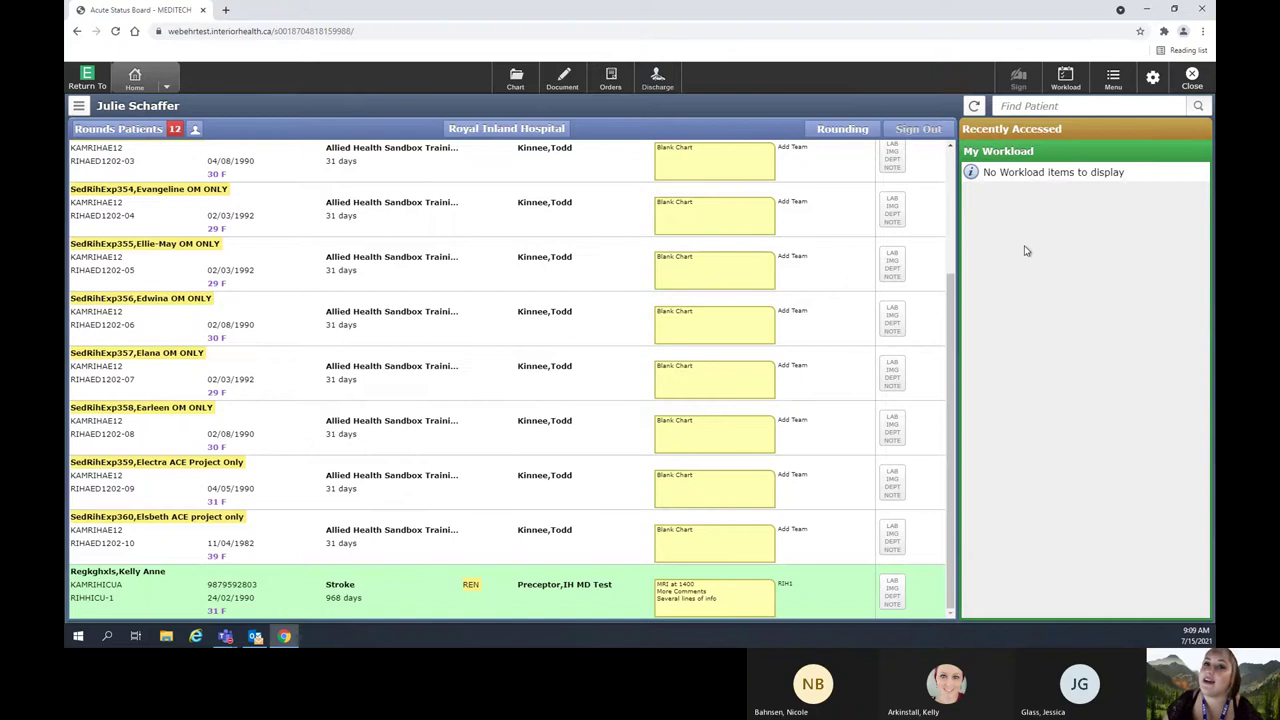
click(992, 132)
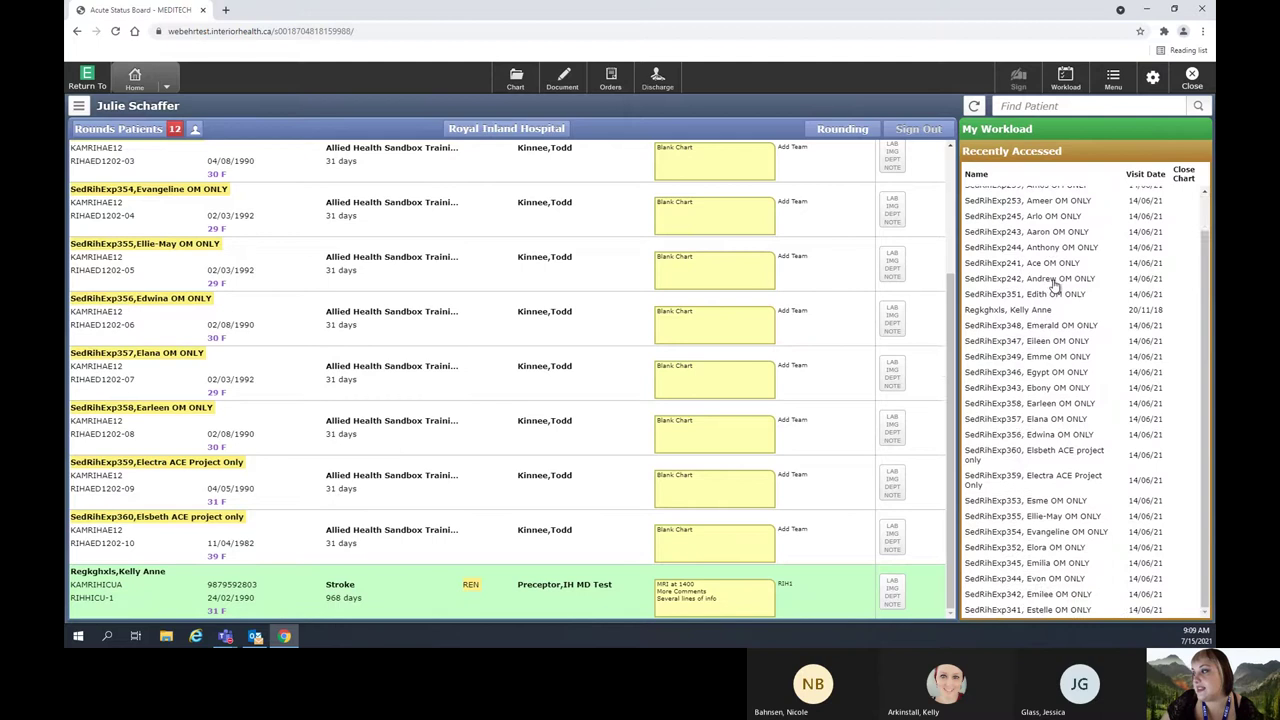
scroll(1052, 310, up, 1)
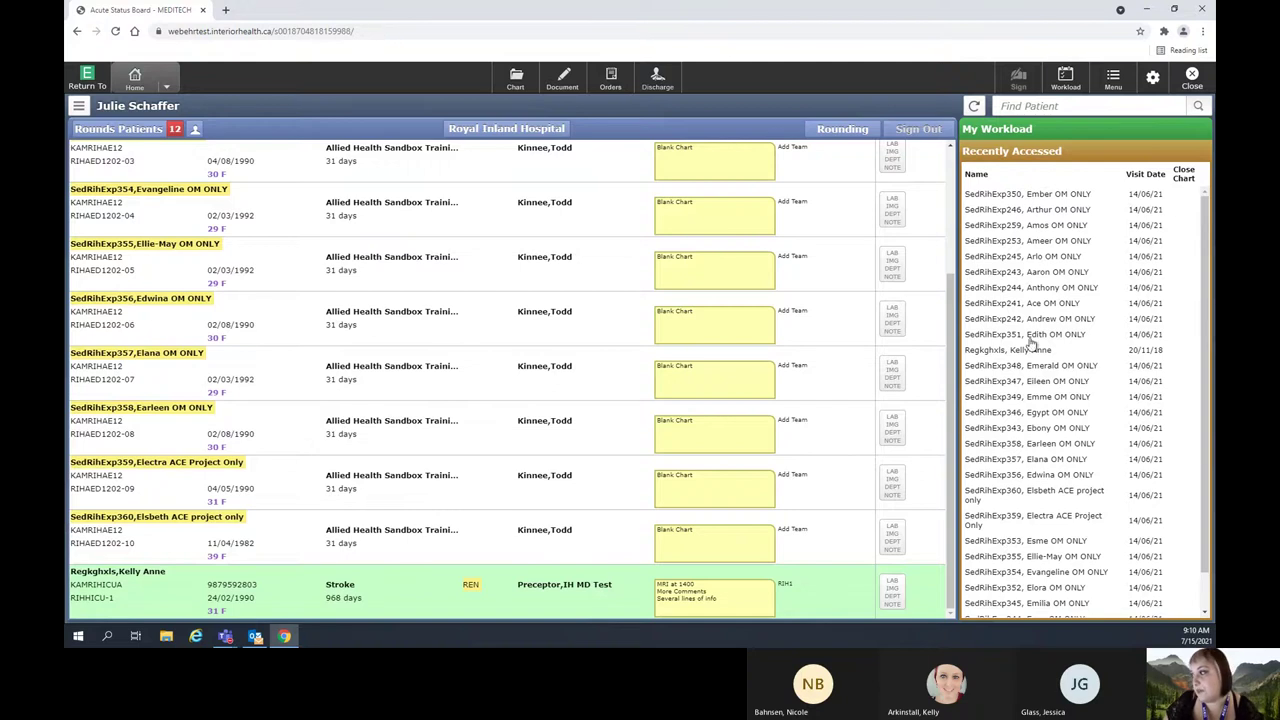
scroll(1001, 325, down, 1)
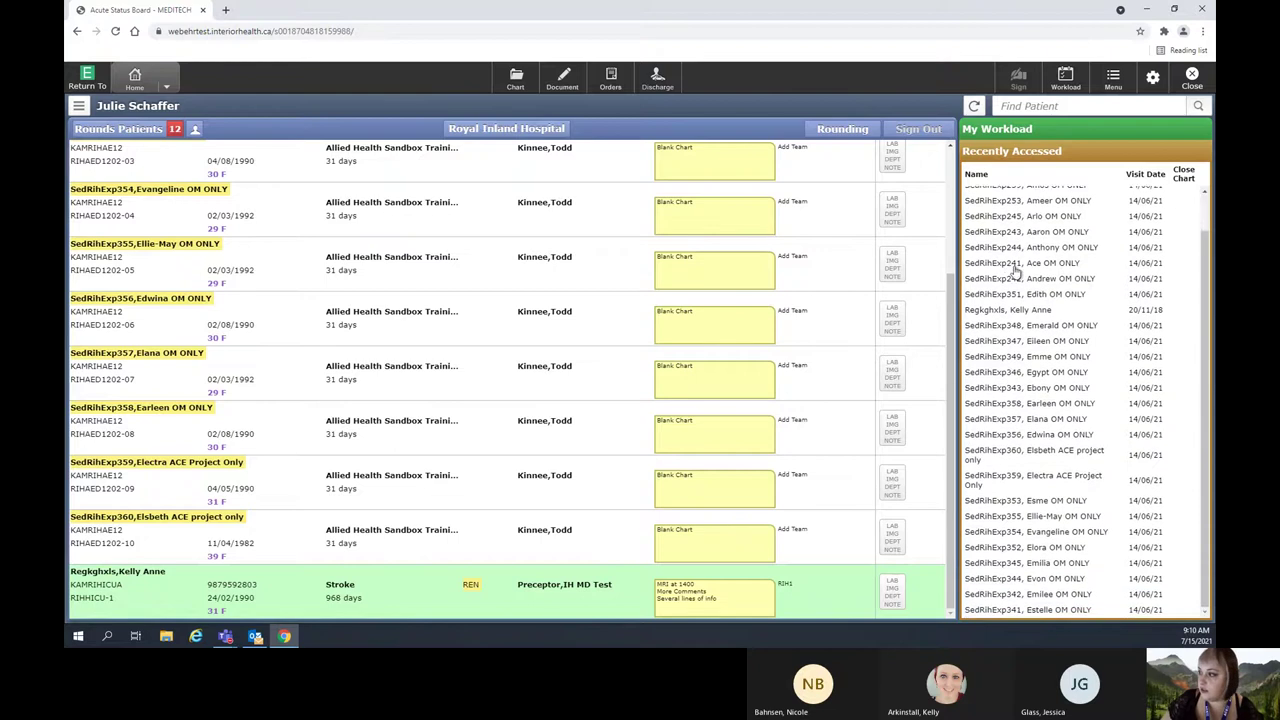
scroll(1020, 260, up, 1)
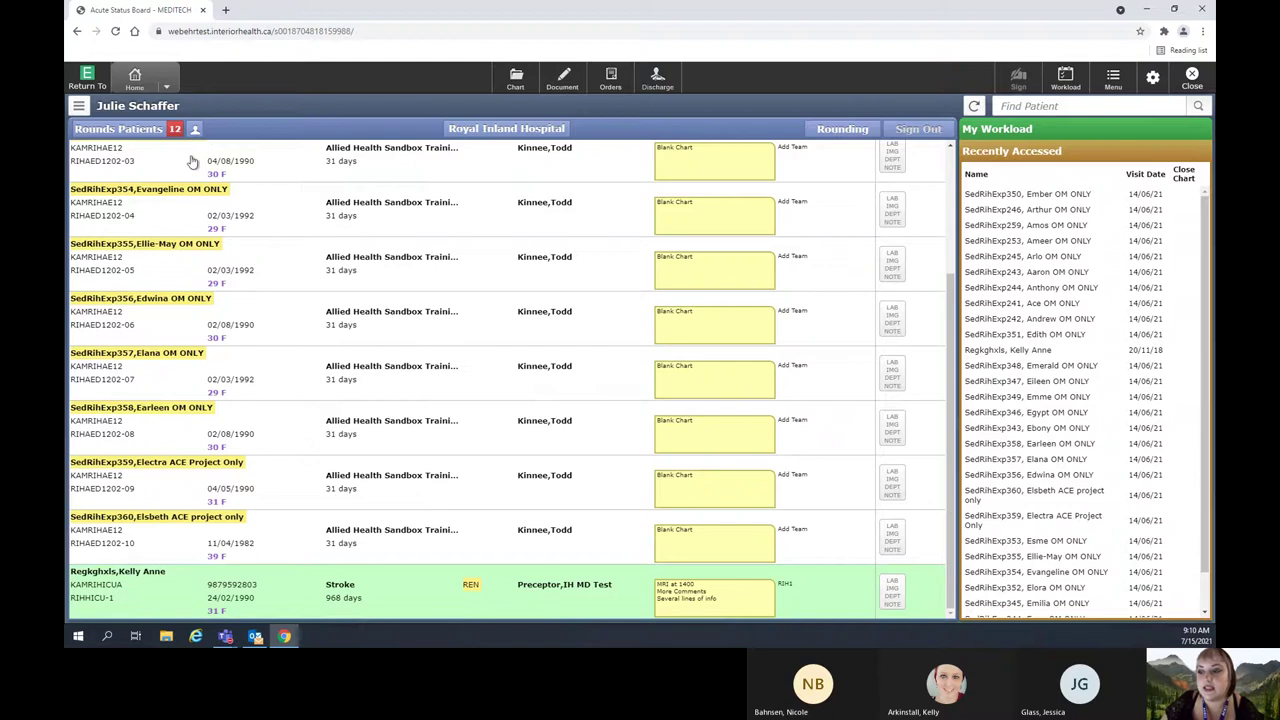
scroll(255, 330, up, 3)
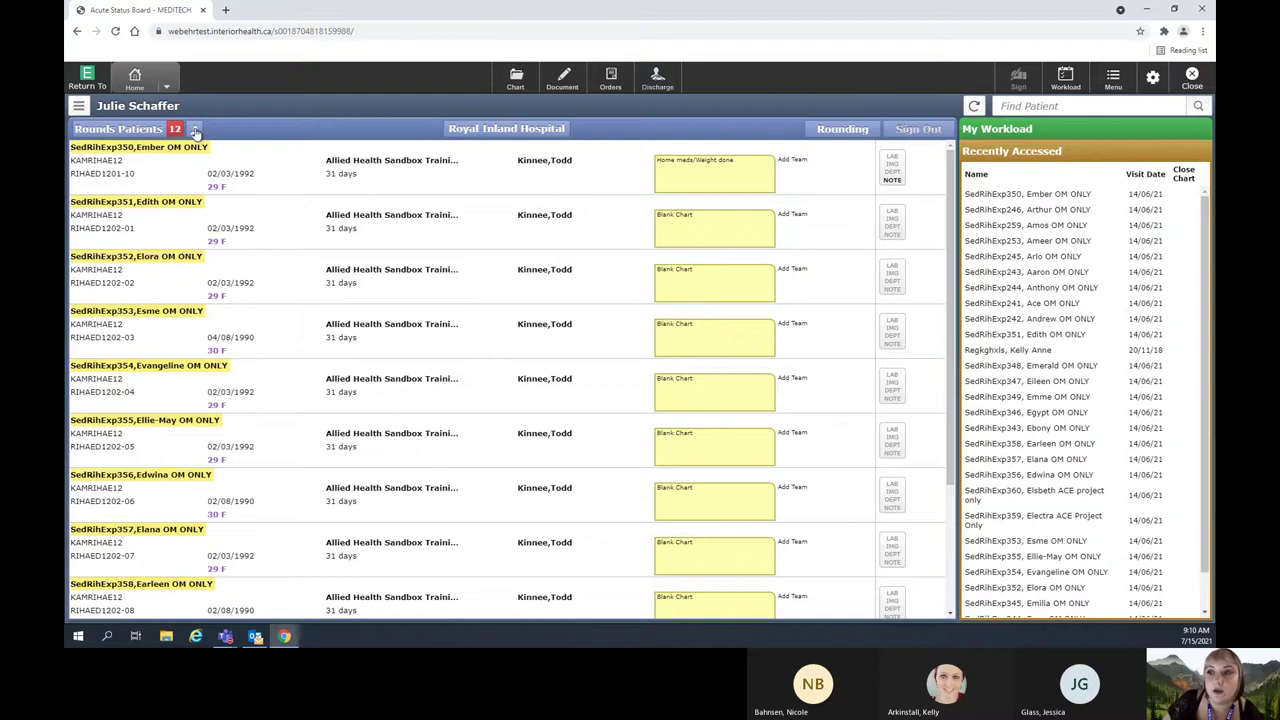
- Choose Edit Coverage from the Rounds Patients coverage menu
click(195, 131)
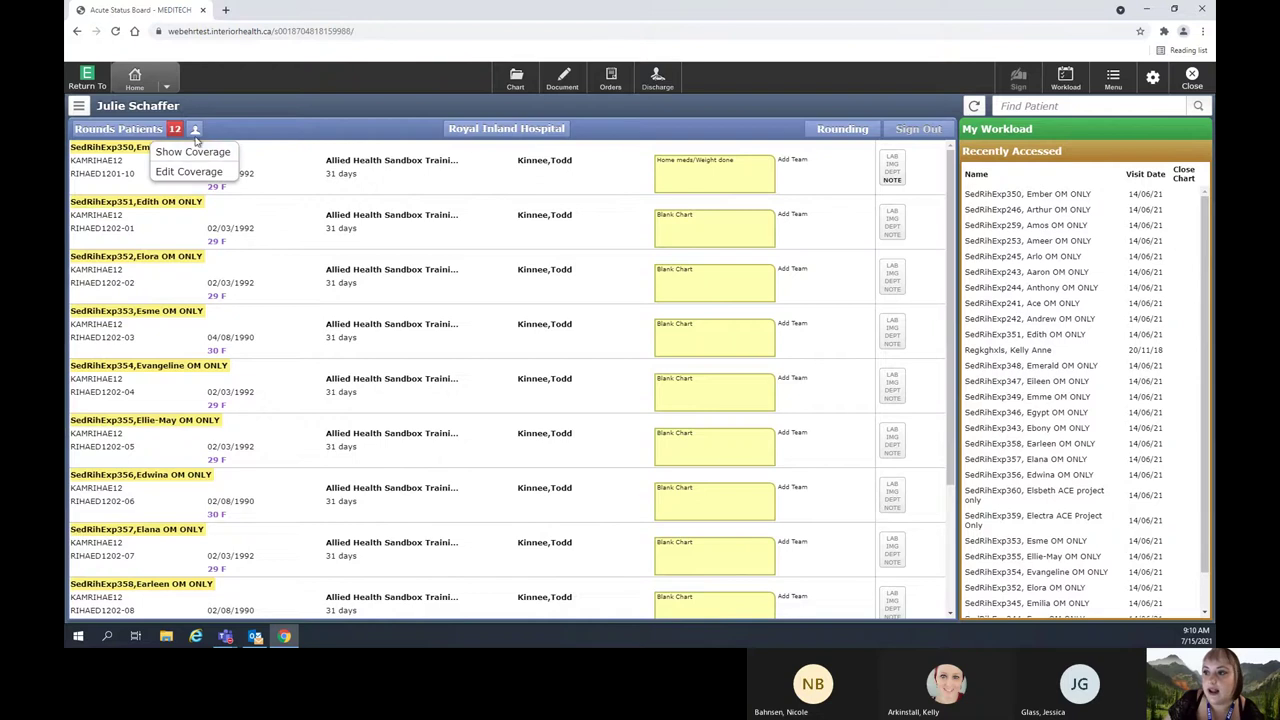
click(190, 172)
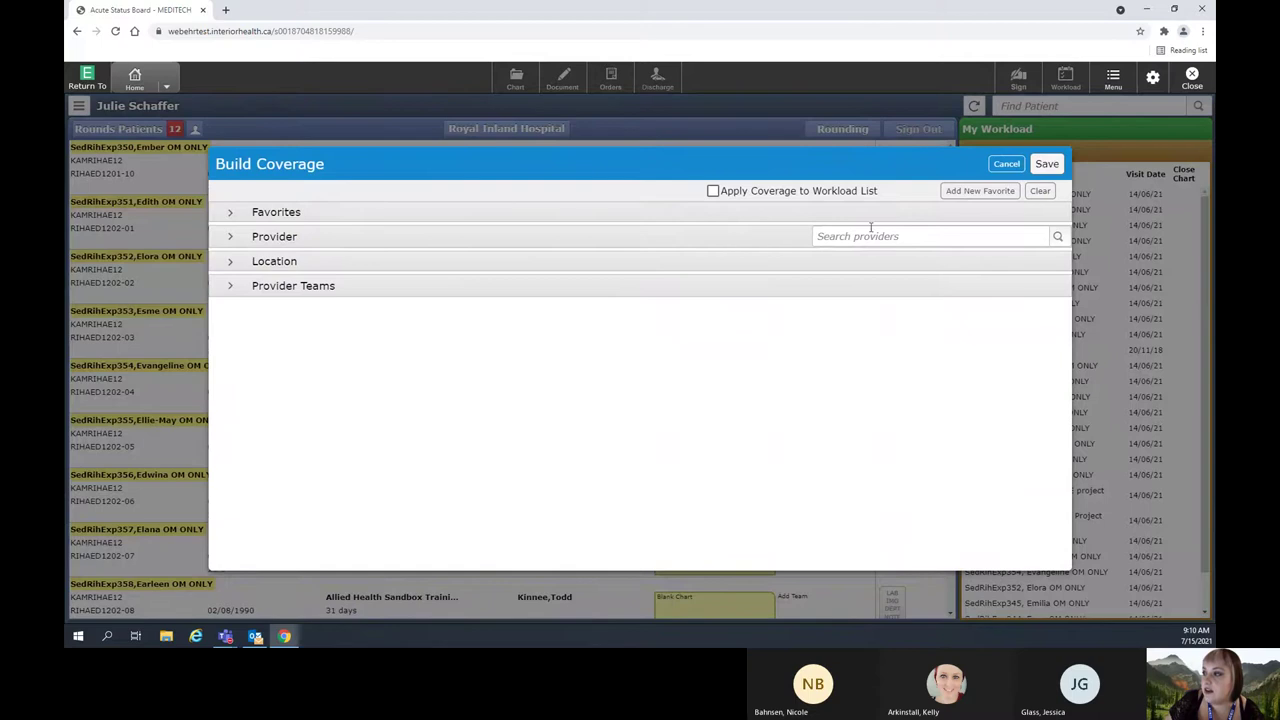
- Add providers Hospitalist.EKH, Hospitalist.RIH and Preceptor Web,IH MD Test to the coverage
click(231, 239)
click(886, 236)
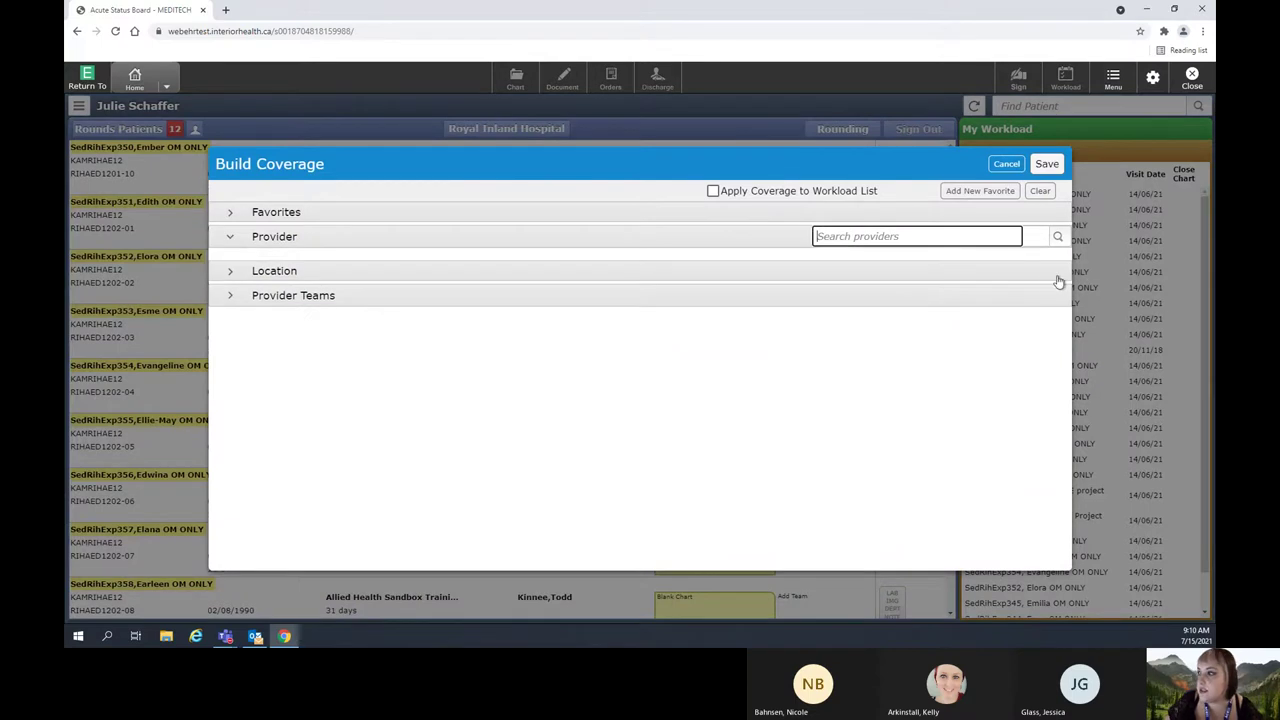
text(Hospitalist)
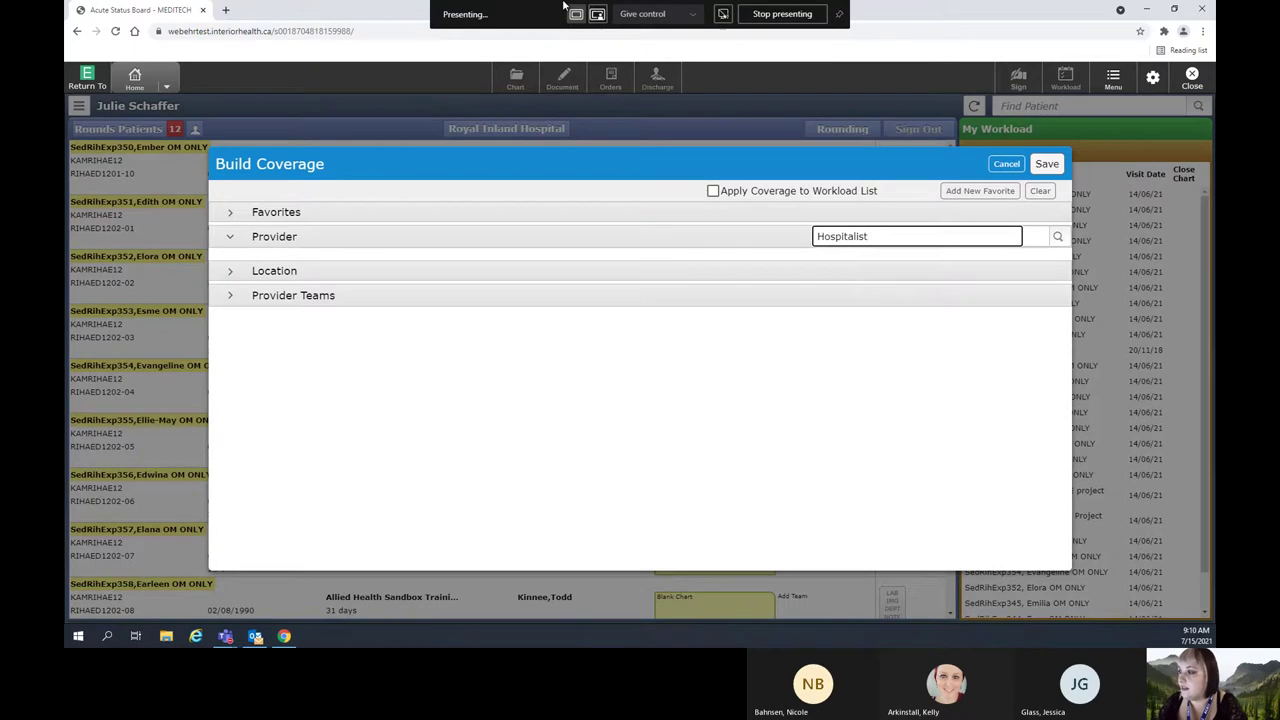
key(Return)
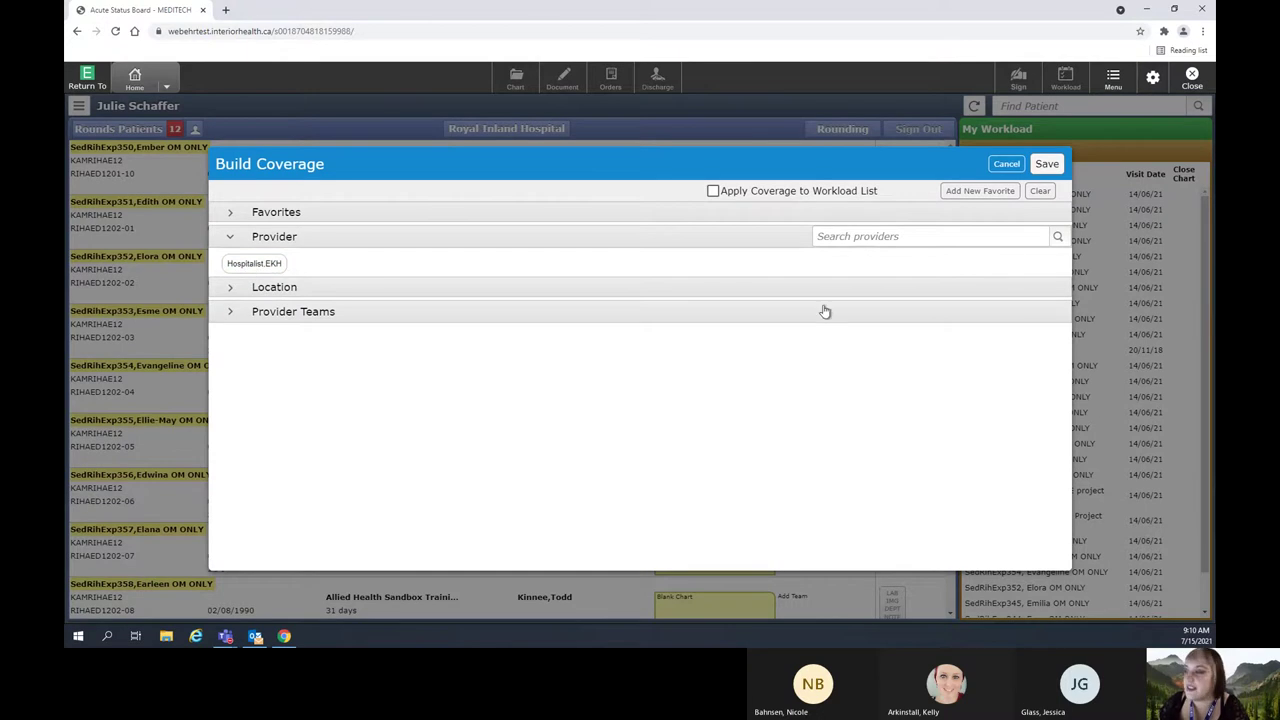
click(848, 236)
text(Hospitalist)
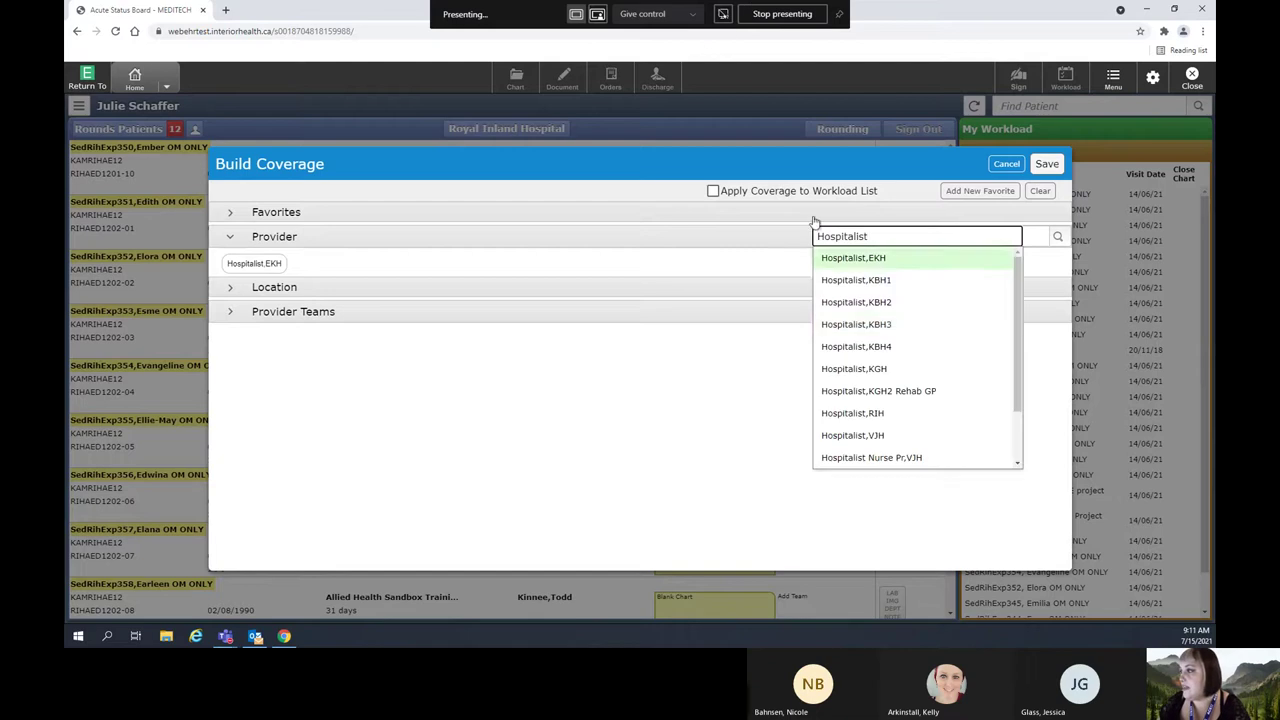
click(865, 414)
click(872, 235)
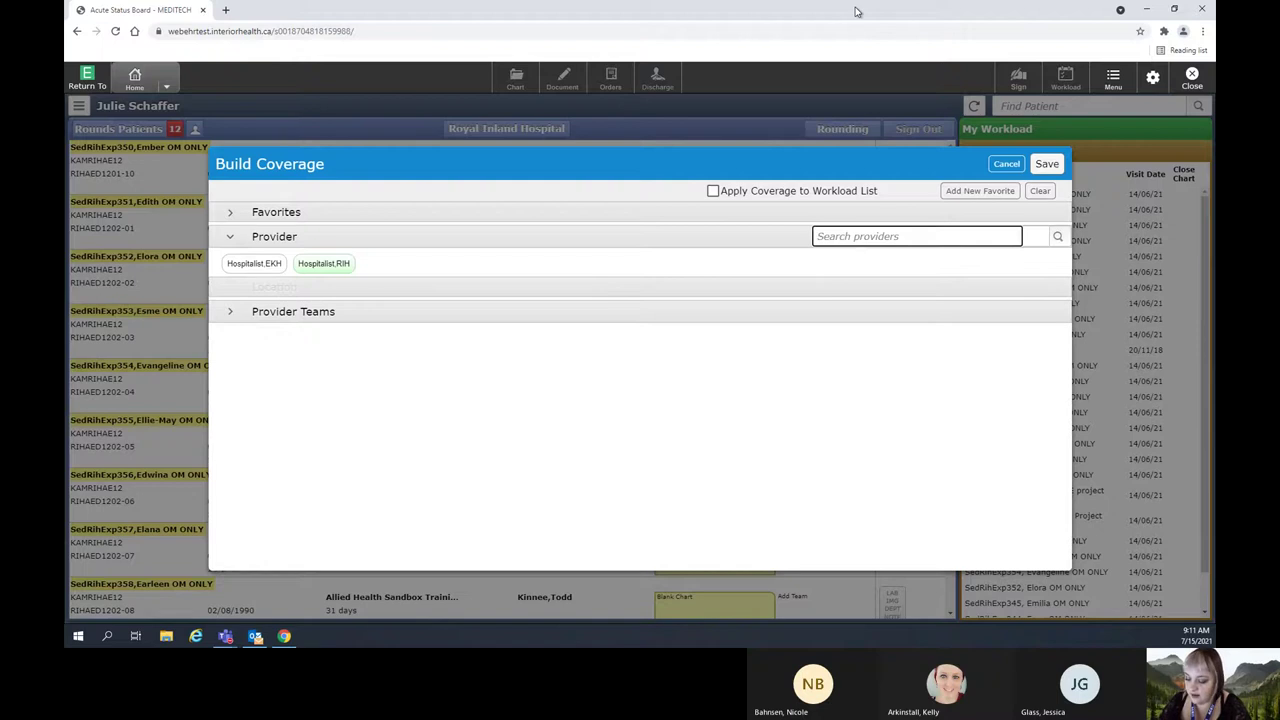
text(Preceptor)
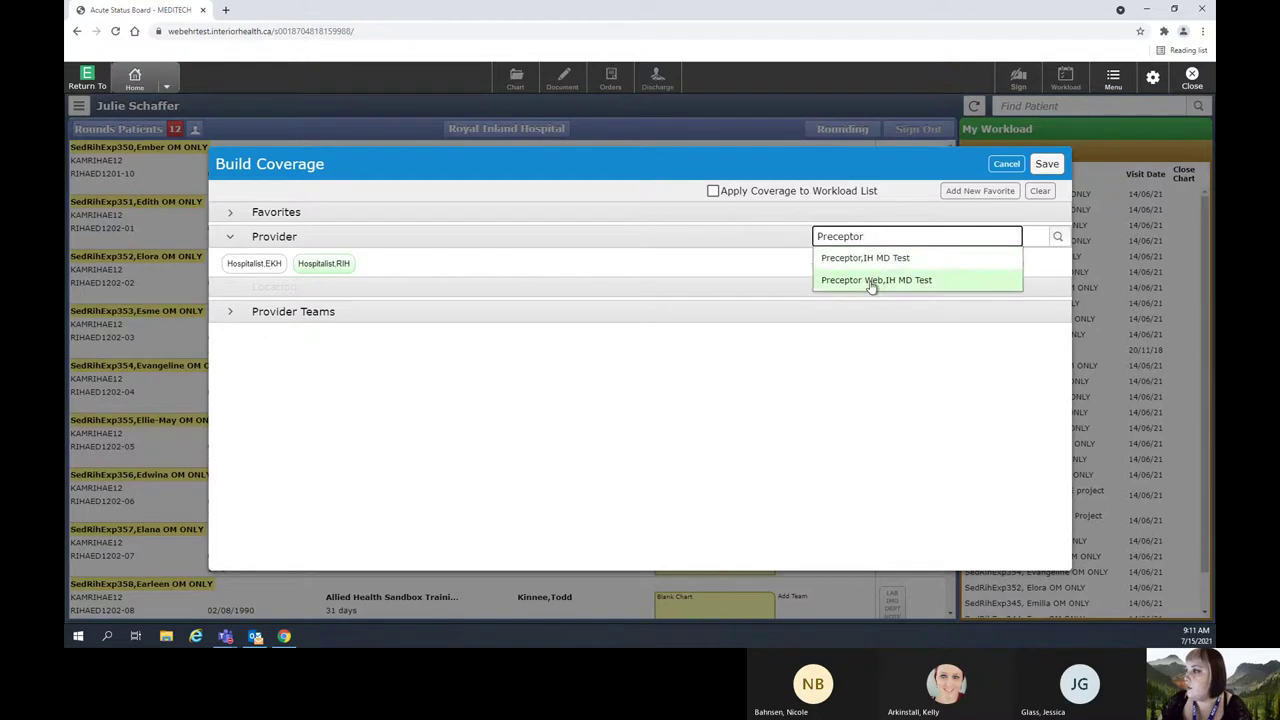
click(871, 281)
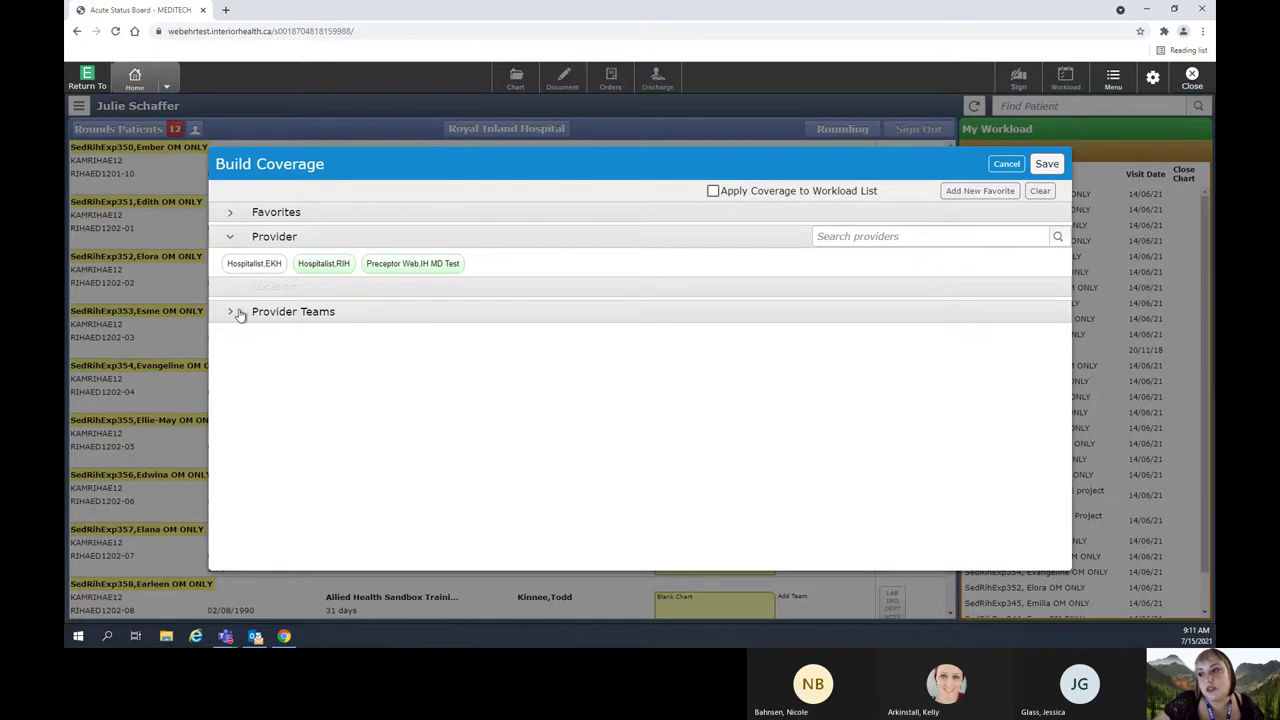
- Select provider team RIH1, deselect RIH2, and save the coverage
click(285, 313)
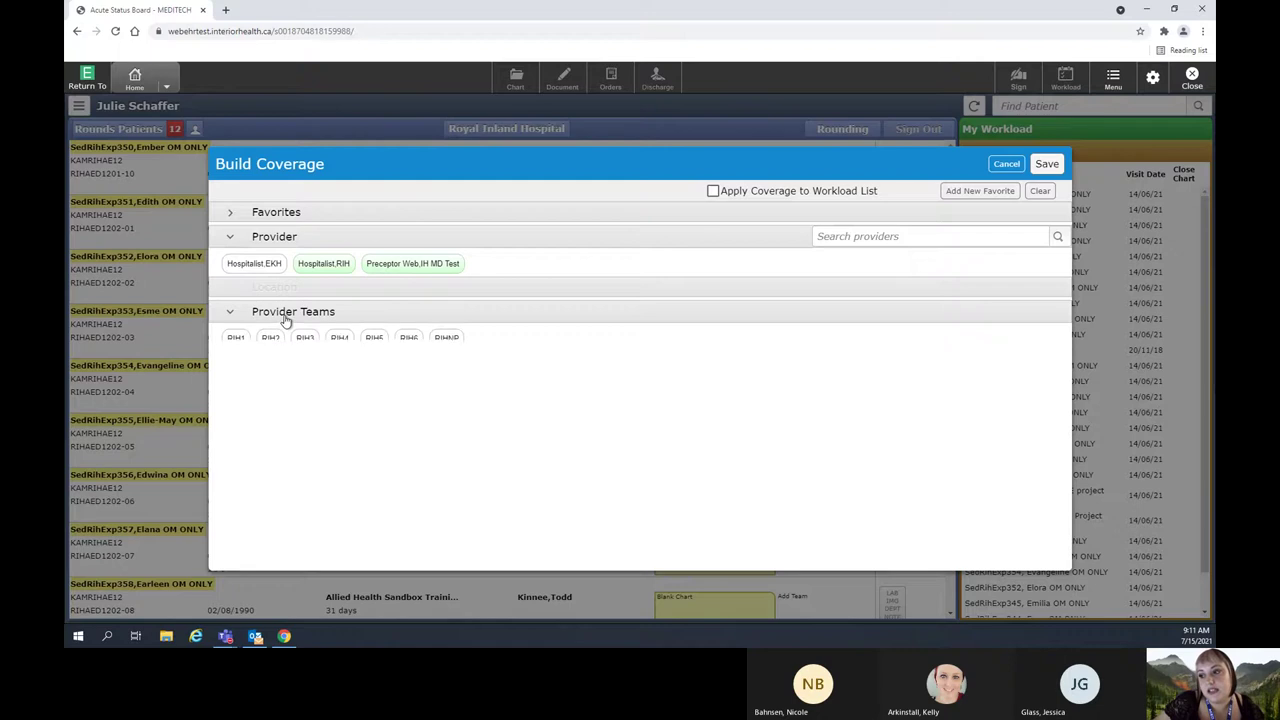
click(235, 338)
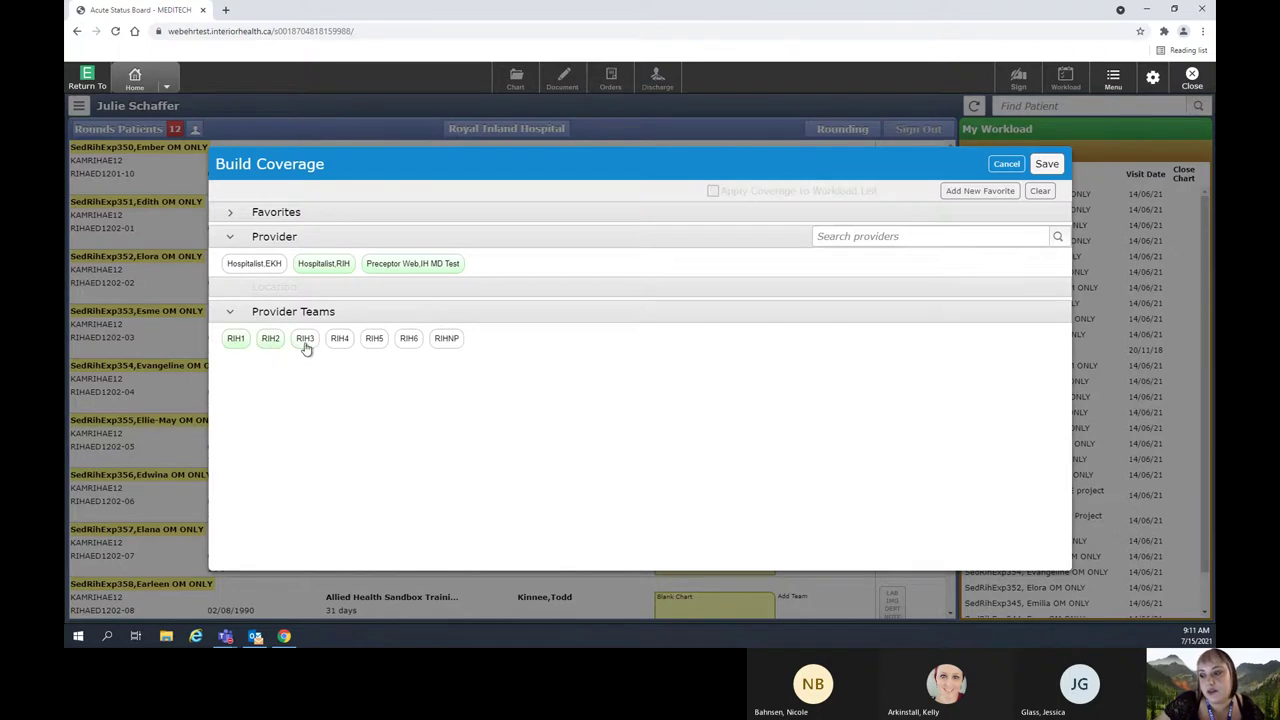
click(268, 344)
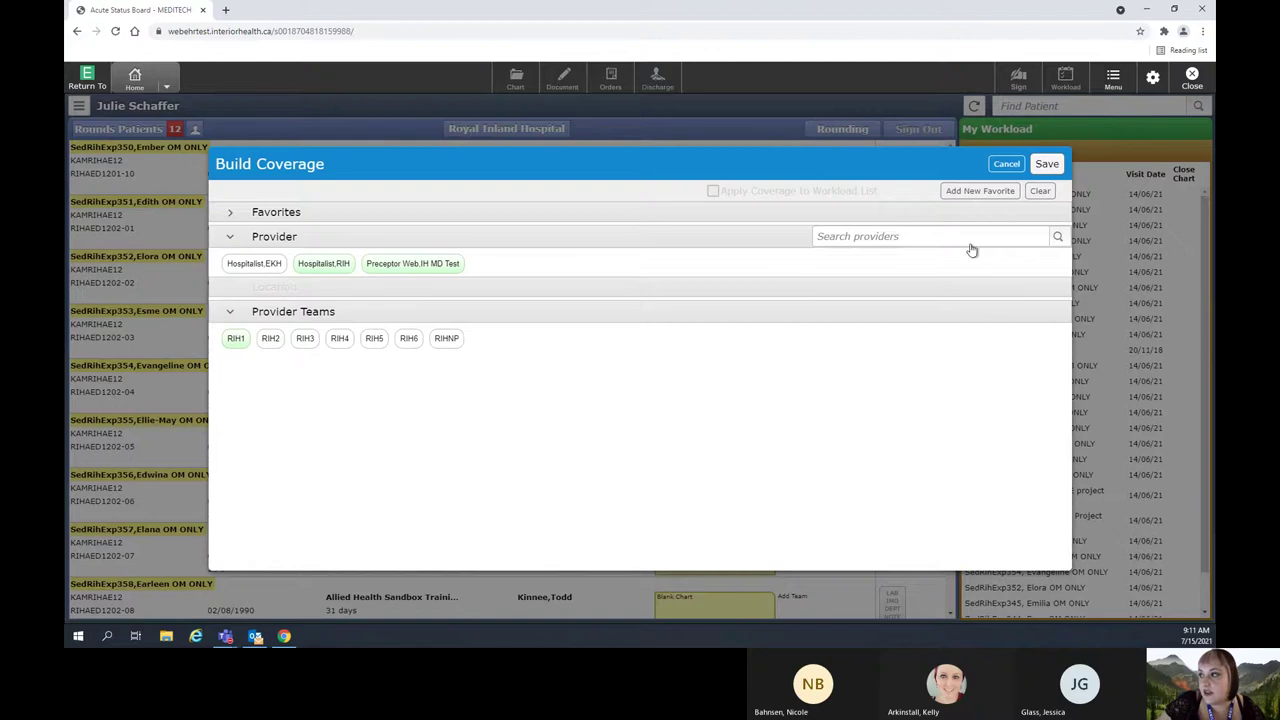
click(1053, 164)
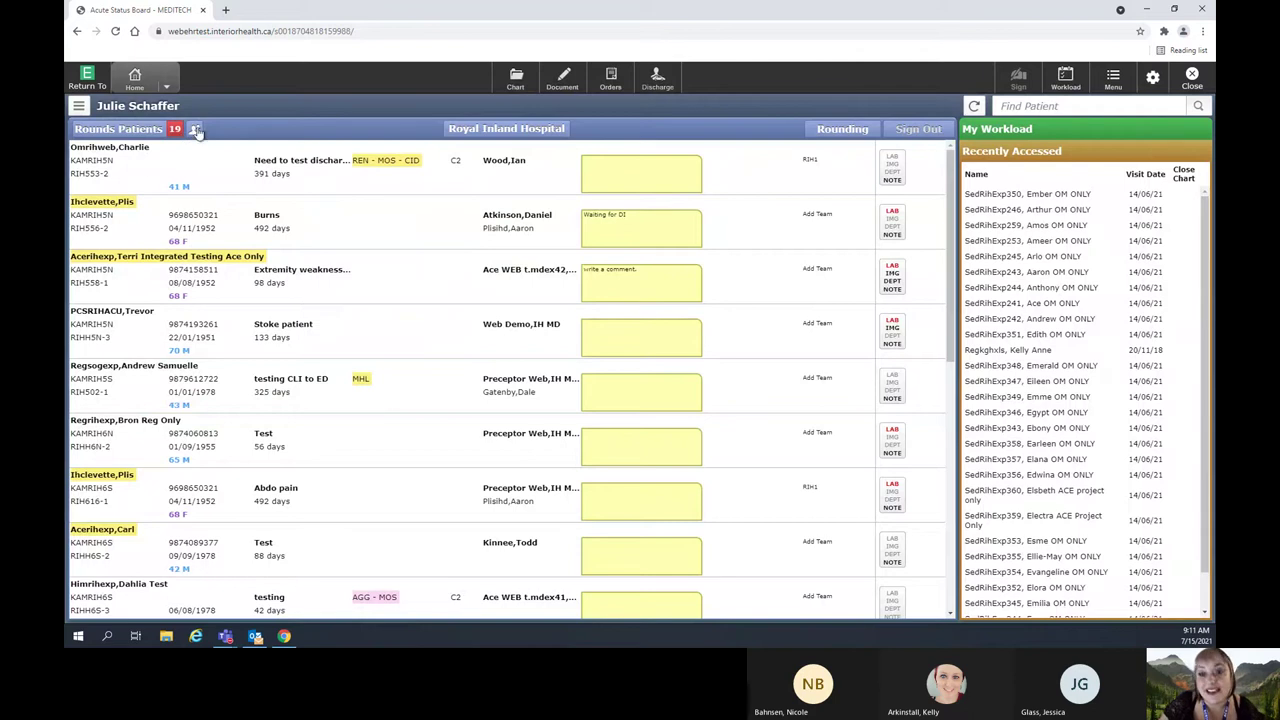
- Scroll through the 19 Rounds Patients, spanning units from 5N through the ED and ICU
scroll(240, 275, down, 1)
scroll(245, 273, down, 5)
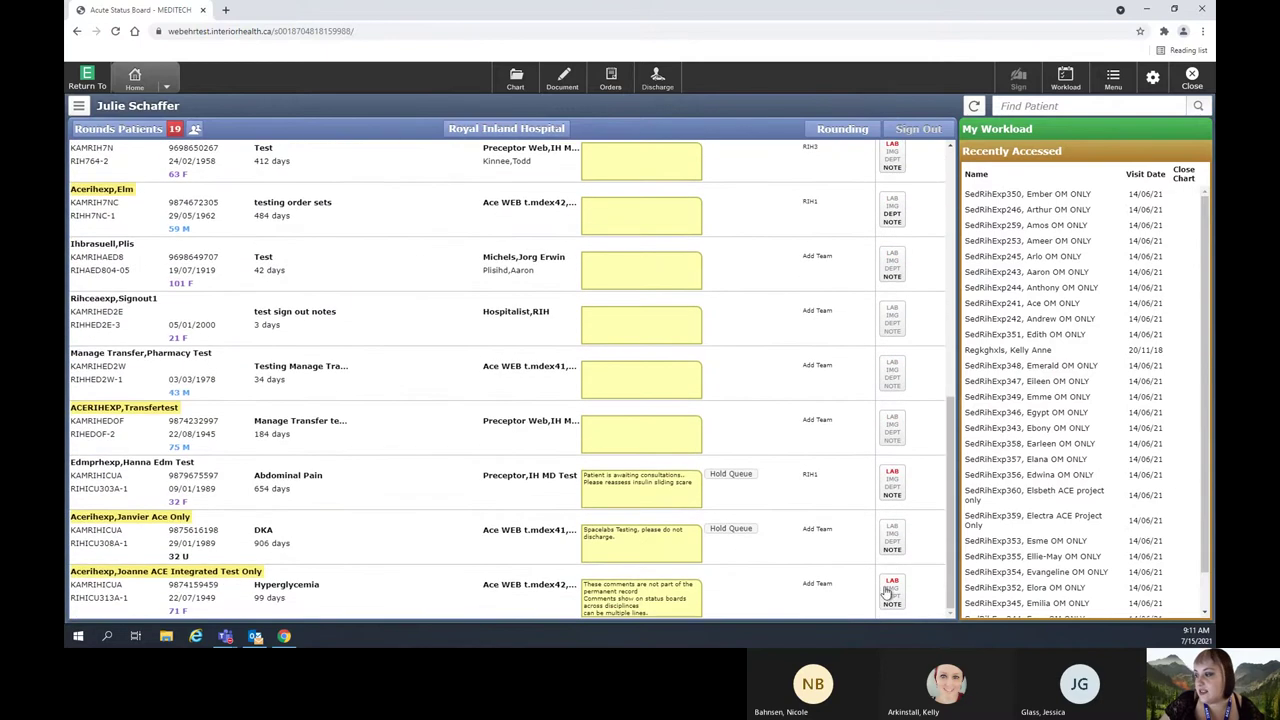
scroll(898, 443, up, 1)
scroll(898, 443, up, 10)
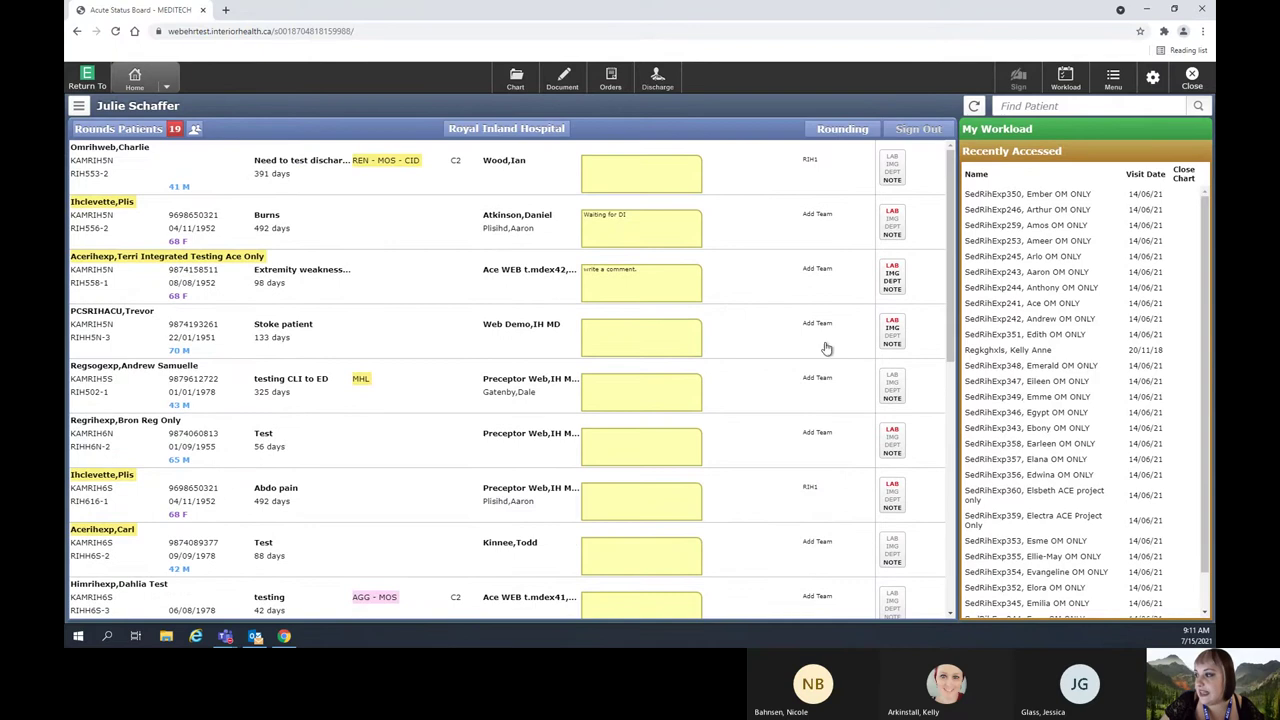
scroll(790, 375, down, 6)
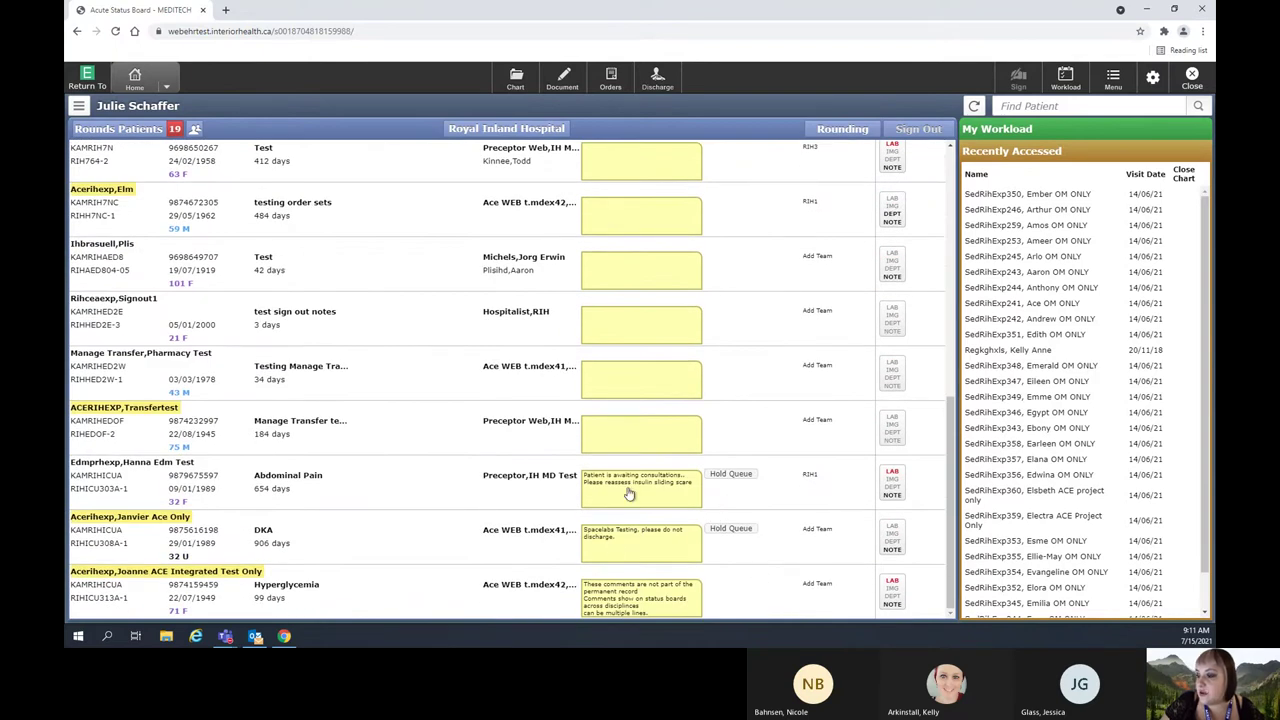
scroll(451, 337, up, 5)
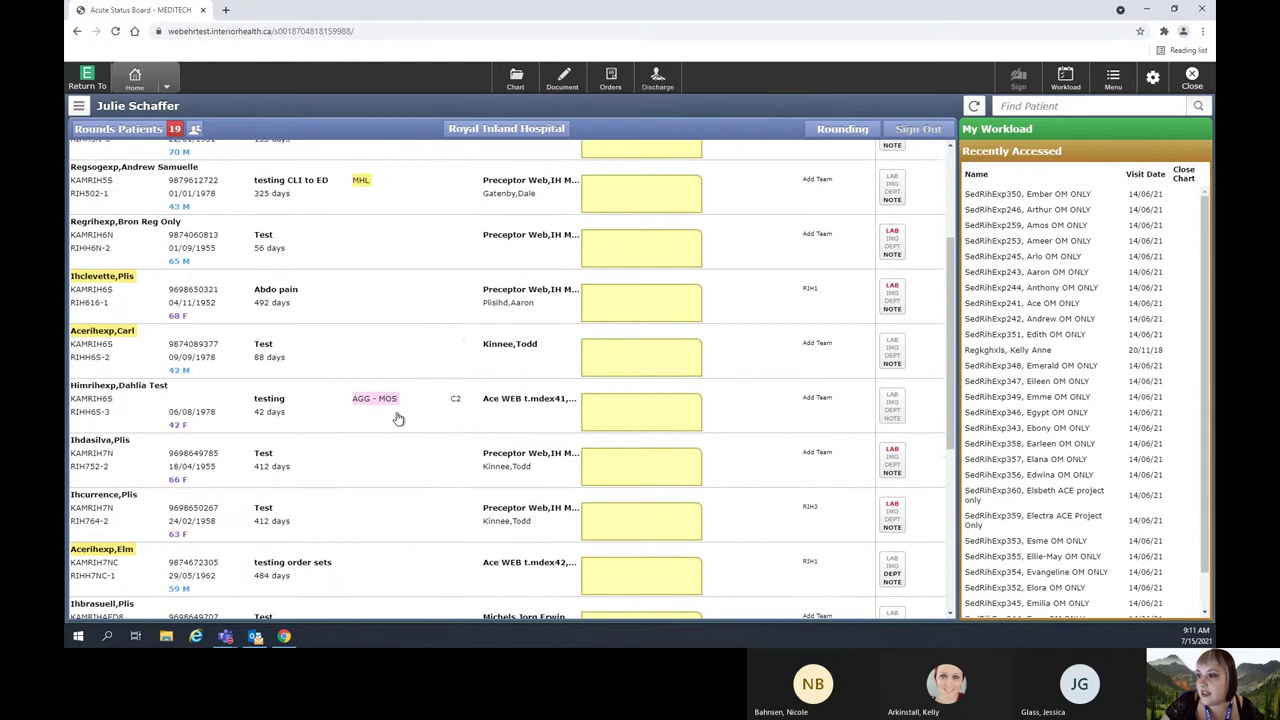
scroll(460, 380, up, 4)
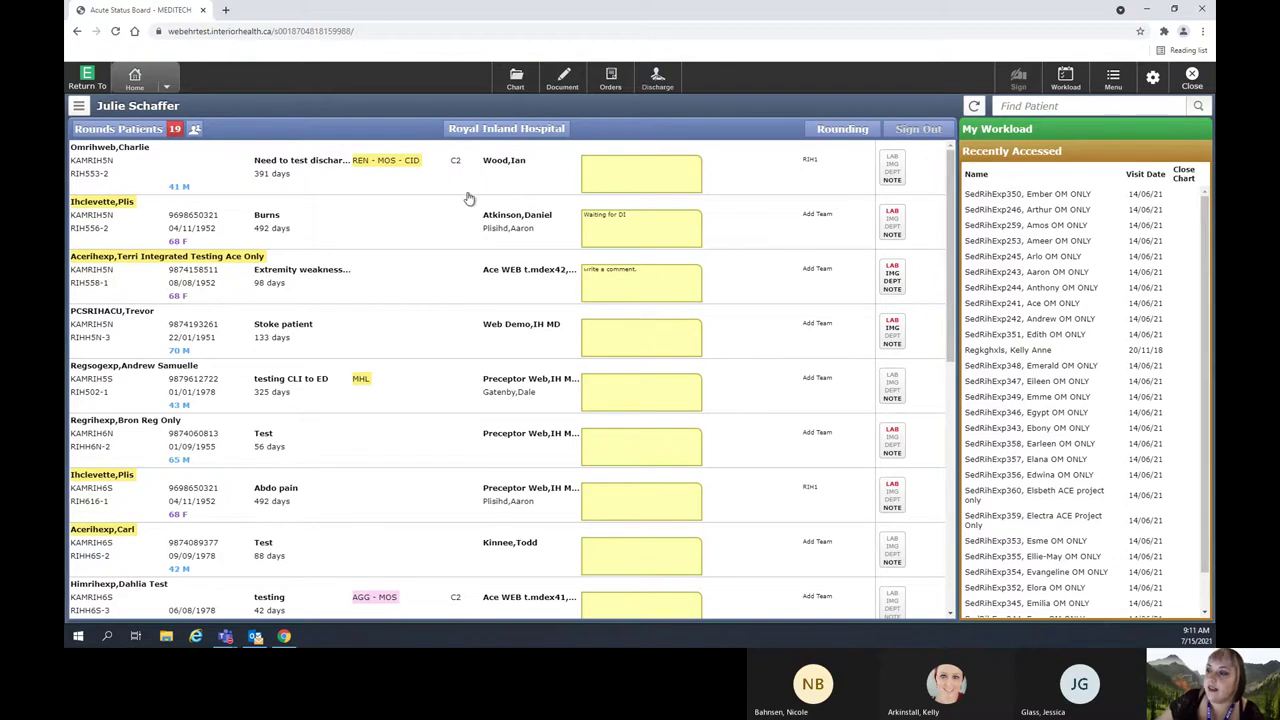
scroll(441, 260, down, 1)
scroll(454, 474, down, 1)
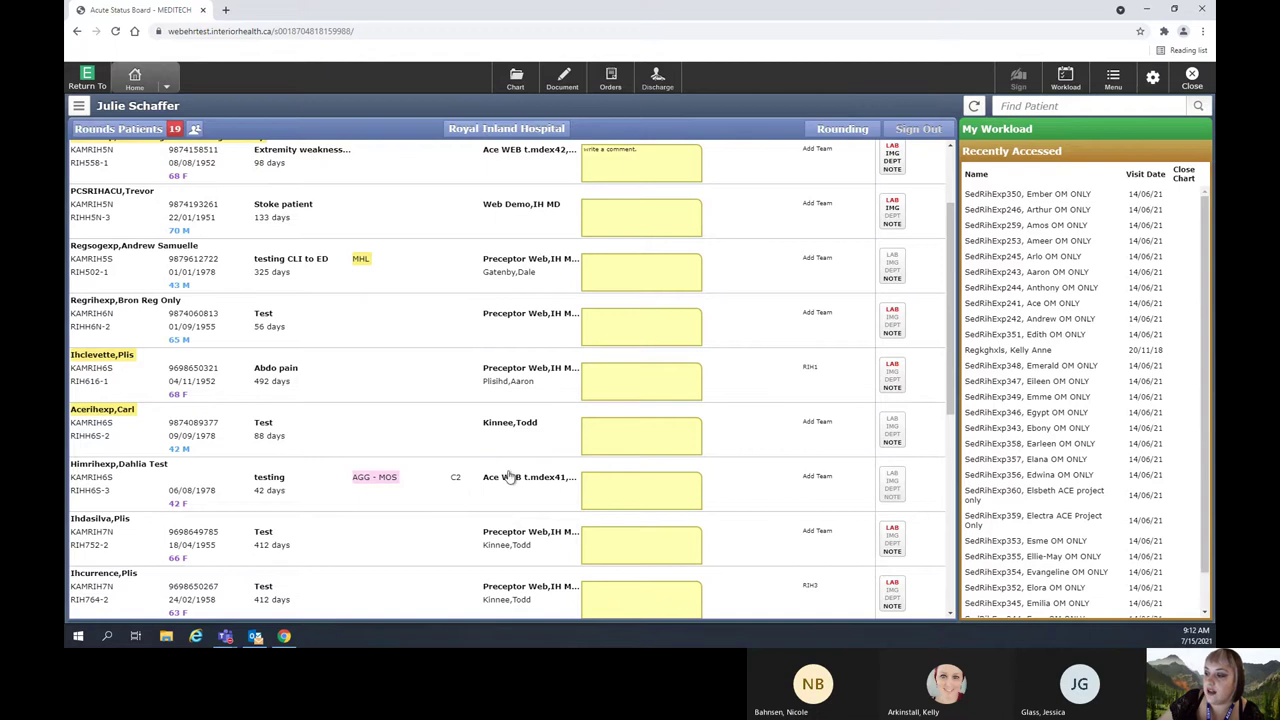
scroll(458, 510, down, 1)
scroll(450, 520, down, 6)
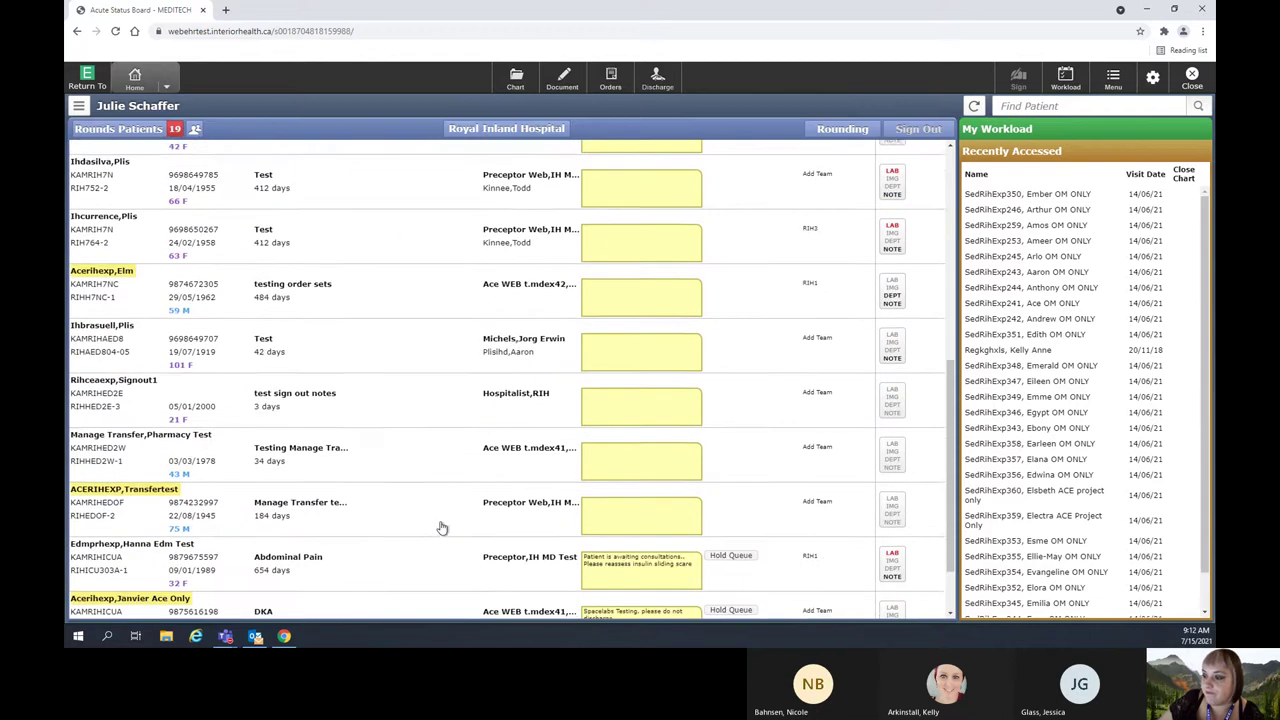
scroll(445, 528, up, 8)
scroll(458, 290, up, 1)
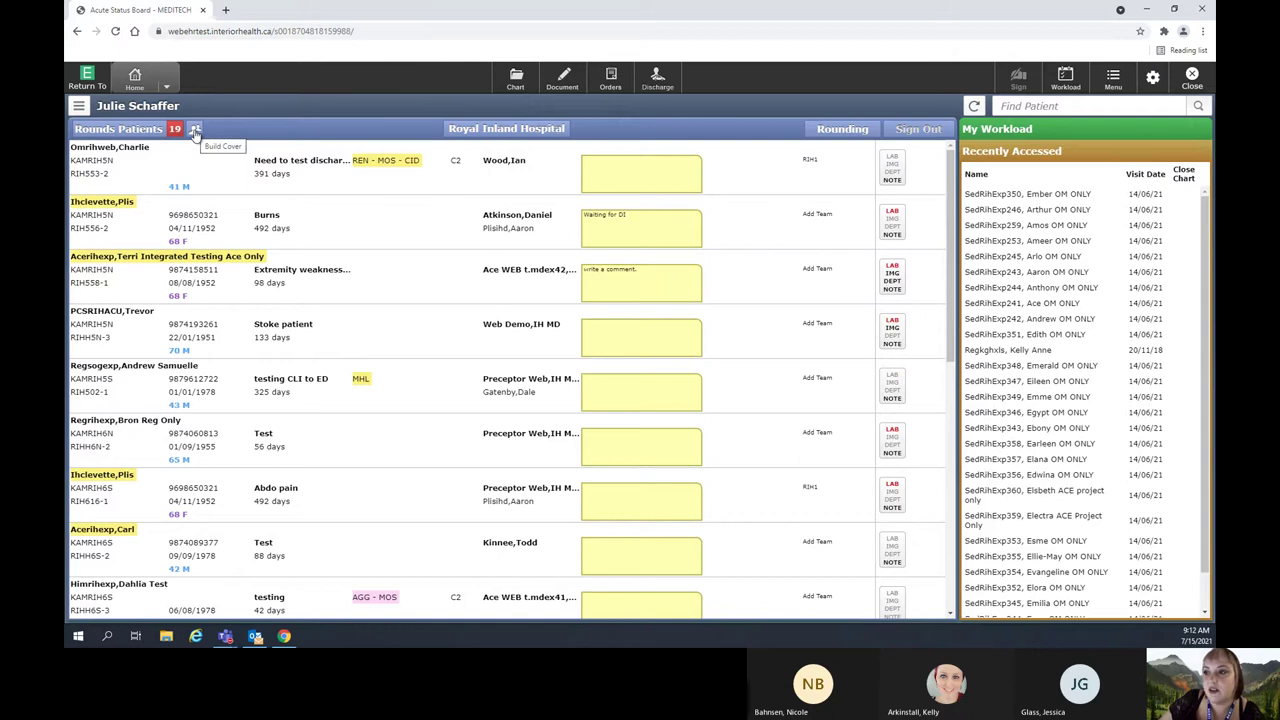
click(195, 131)
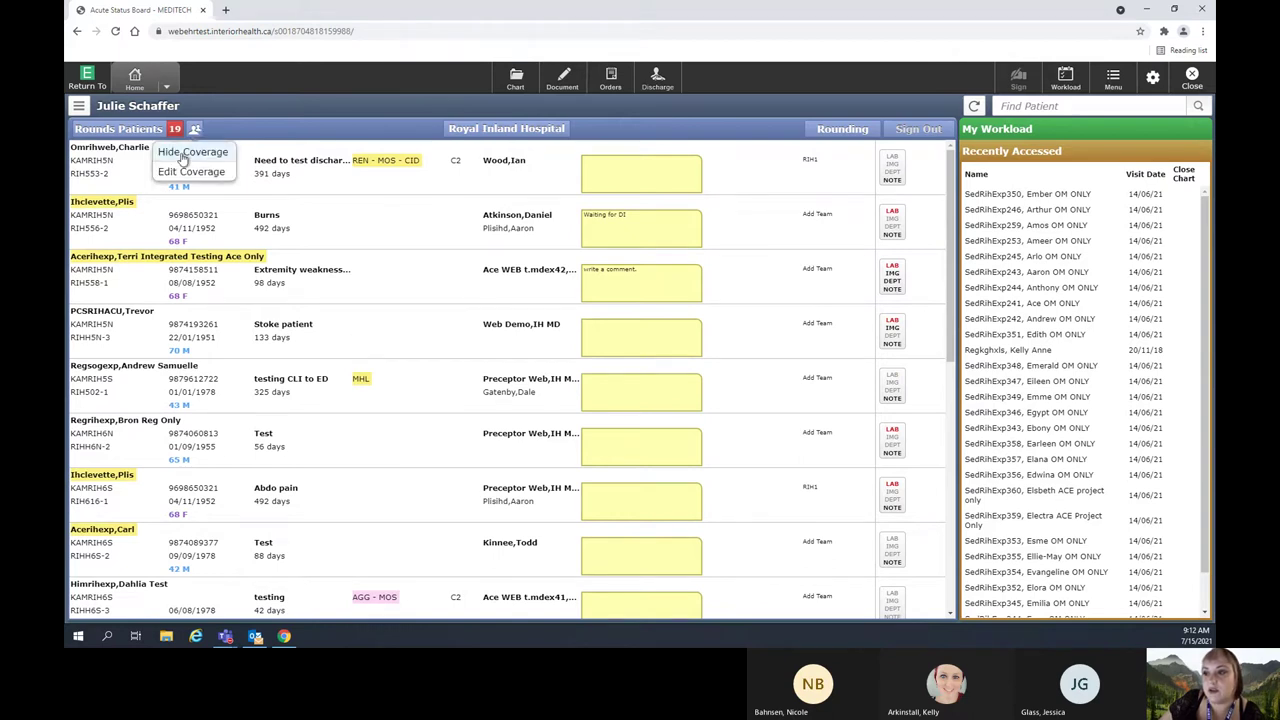
click(183, 155)
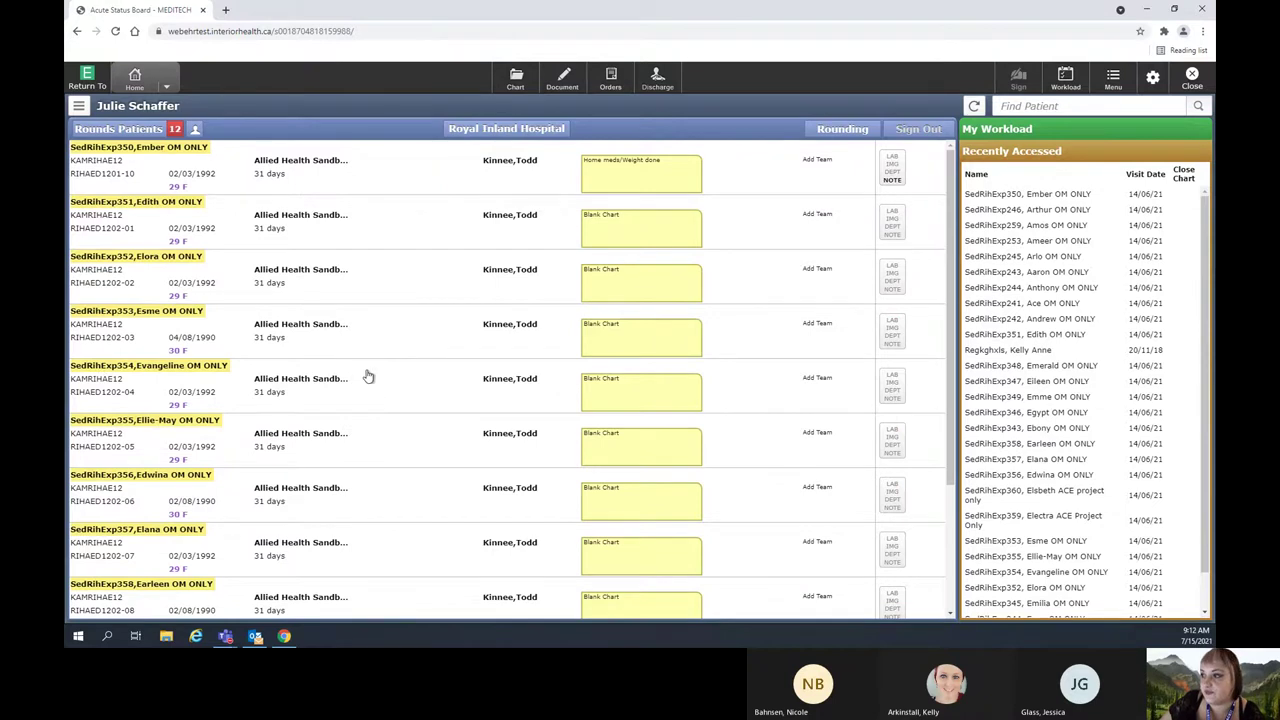
scroll(365, 374, down, 3)
scroll(452, 478, up, 3)
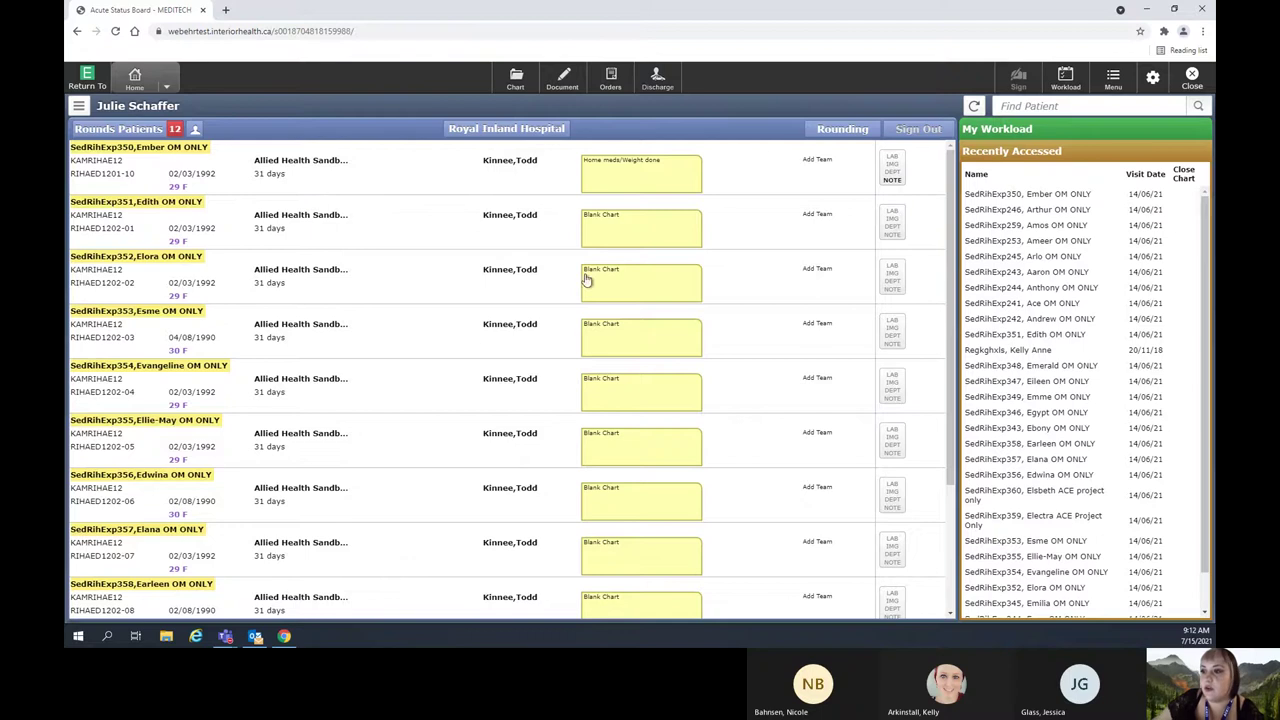
click(395, 225)
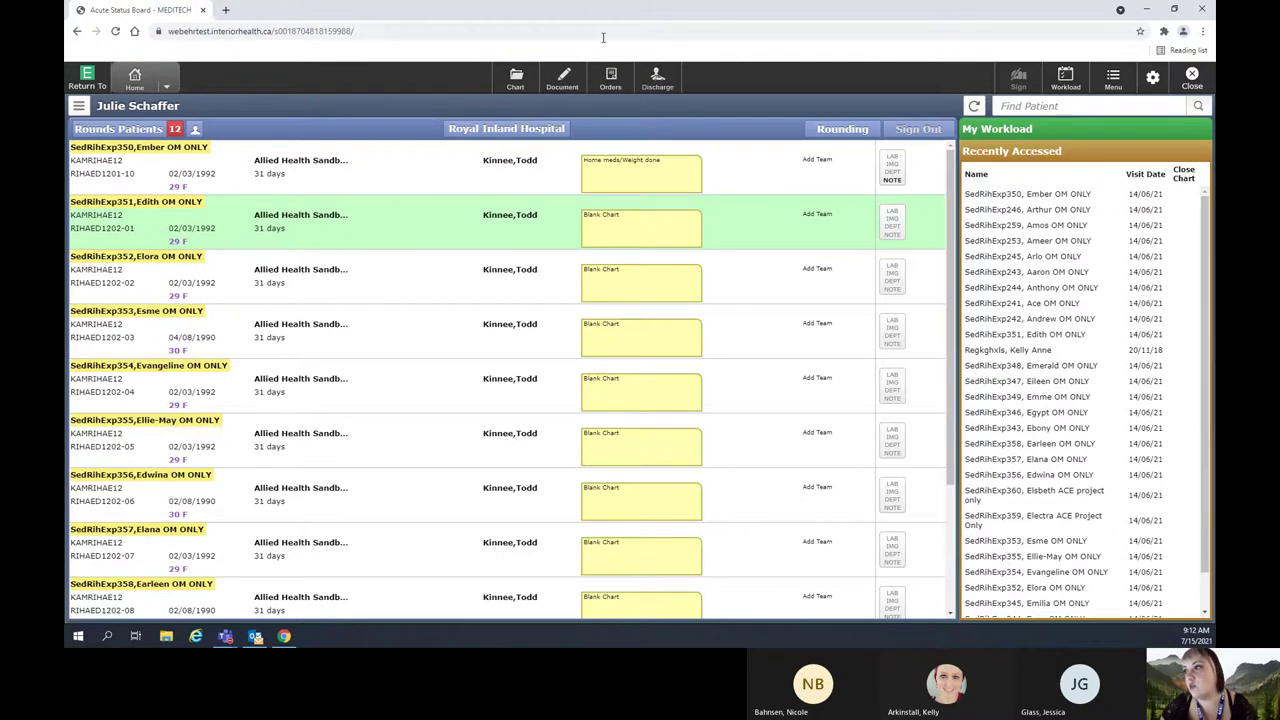
- Open the patient's chart Summary and collapse every widget down to its title
click(513, 85)
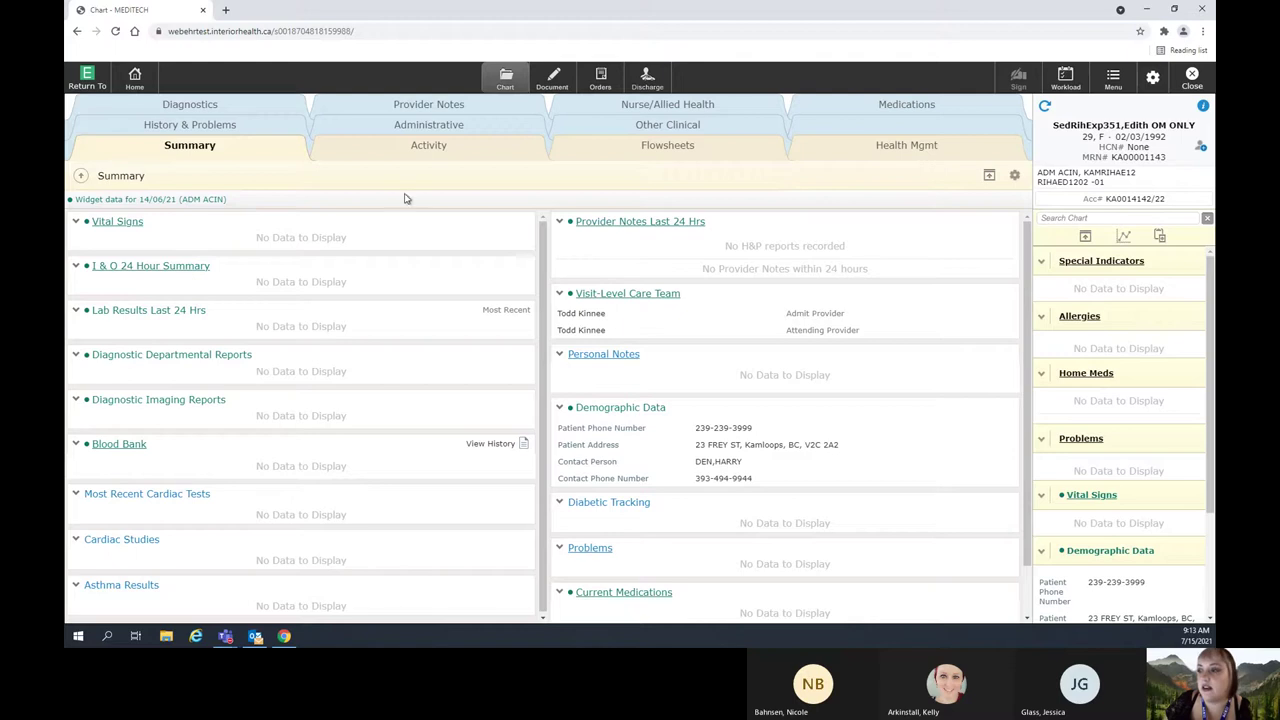
scroll(912, 444, down, 1)
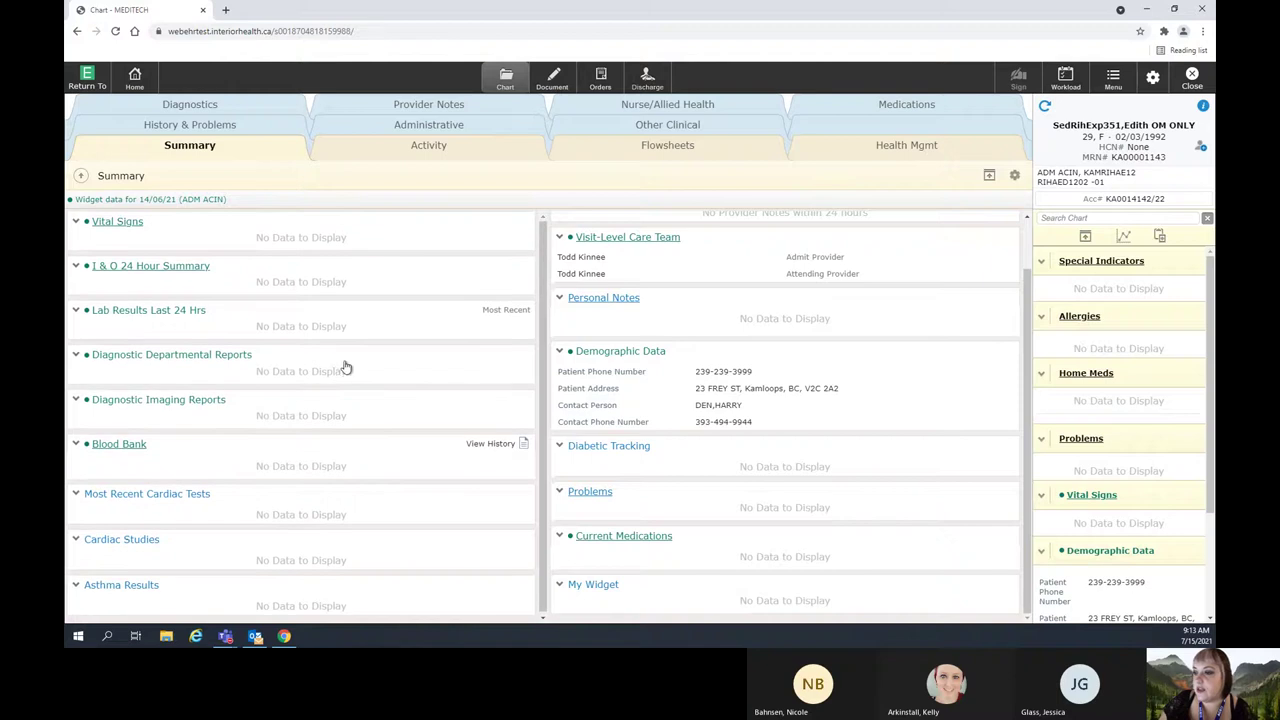
scroll(666, 432, up, 1)
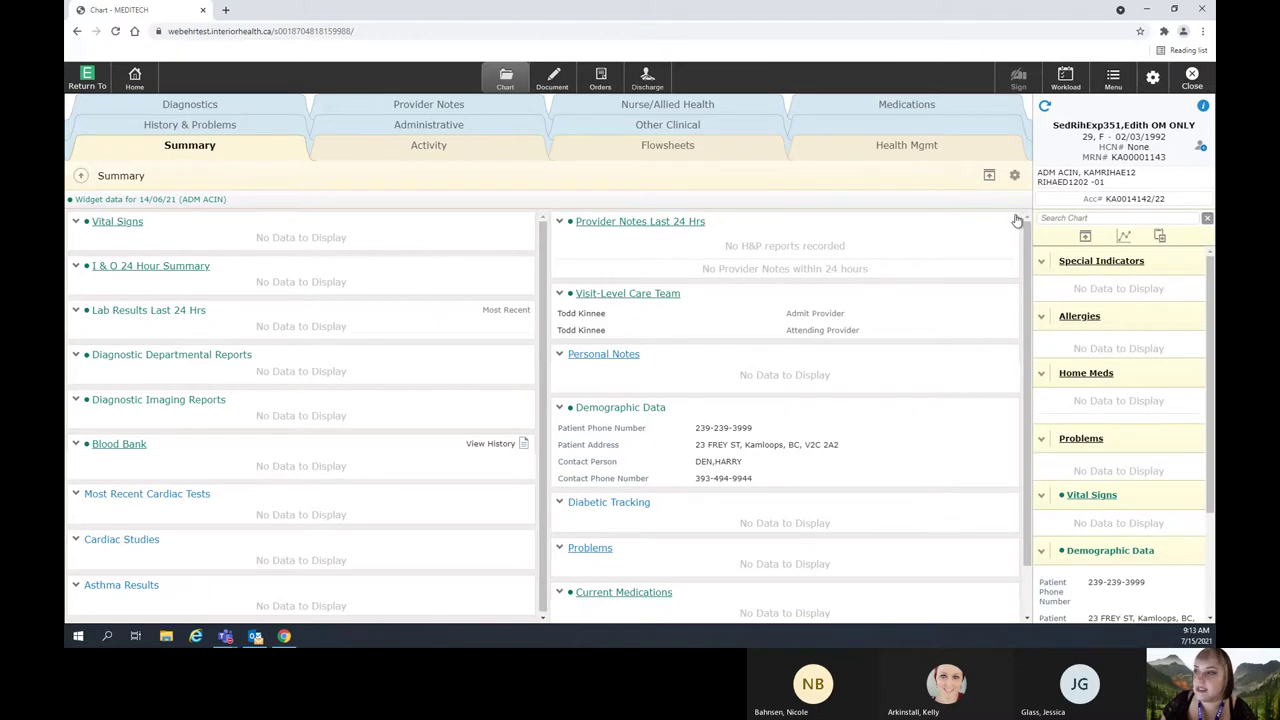
click(990, 177)
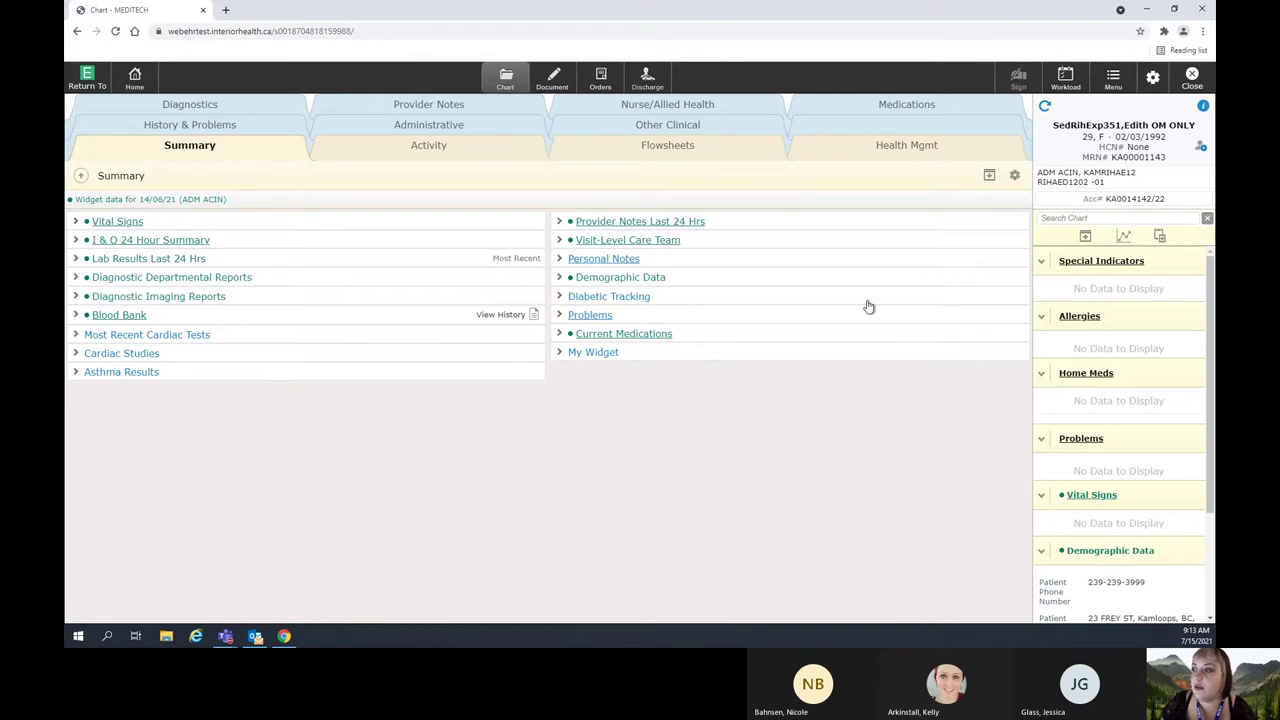
- Expand and re-collapse the Summary widgets, then bring up Widget Preferences for Web PCM Summary
click(990, 176)
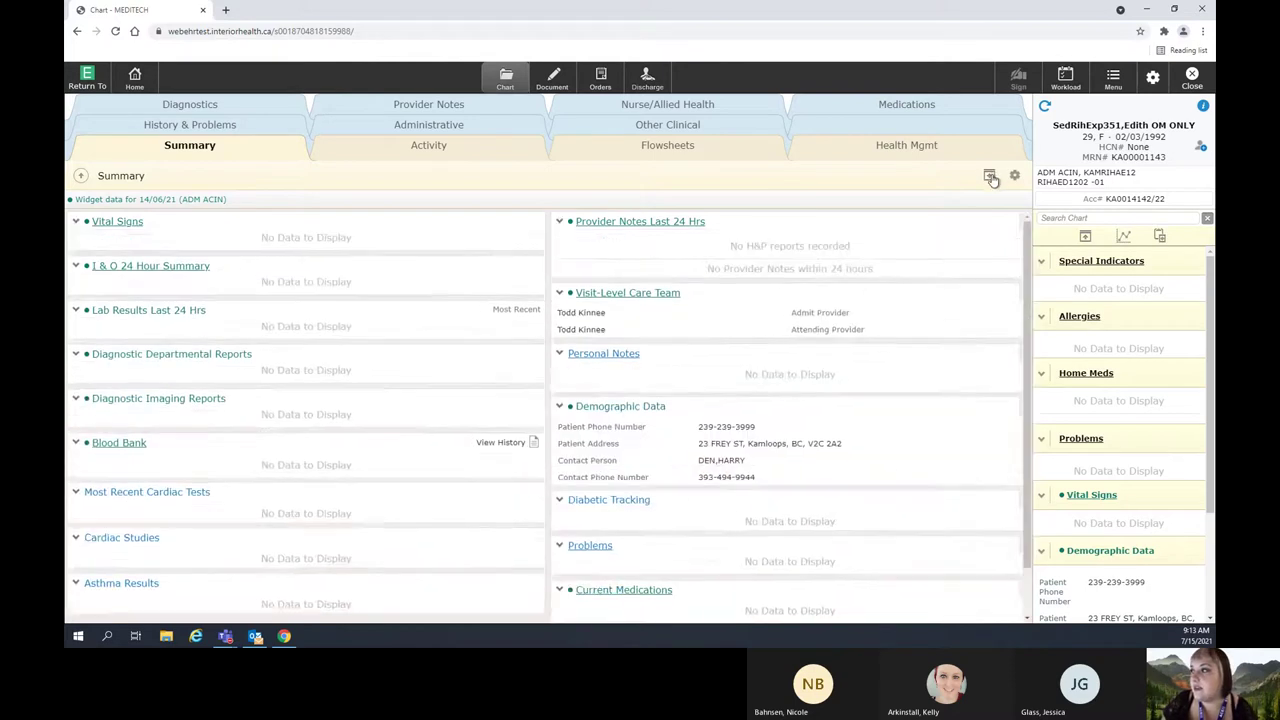
click(991, 175)
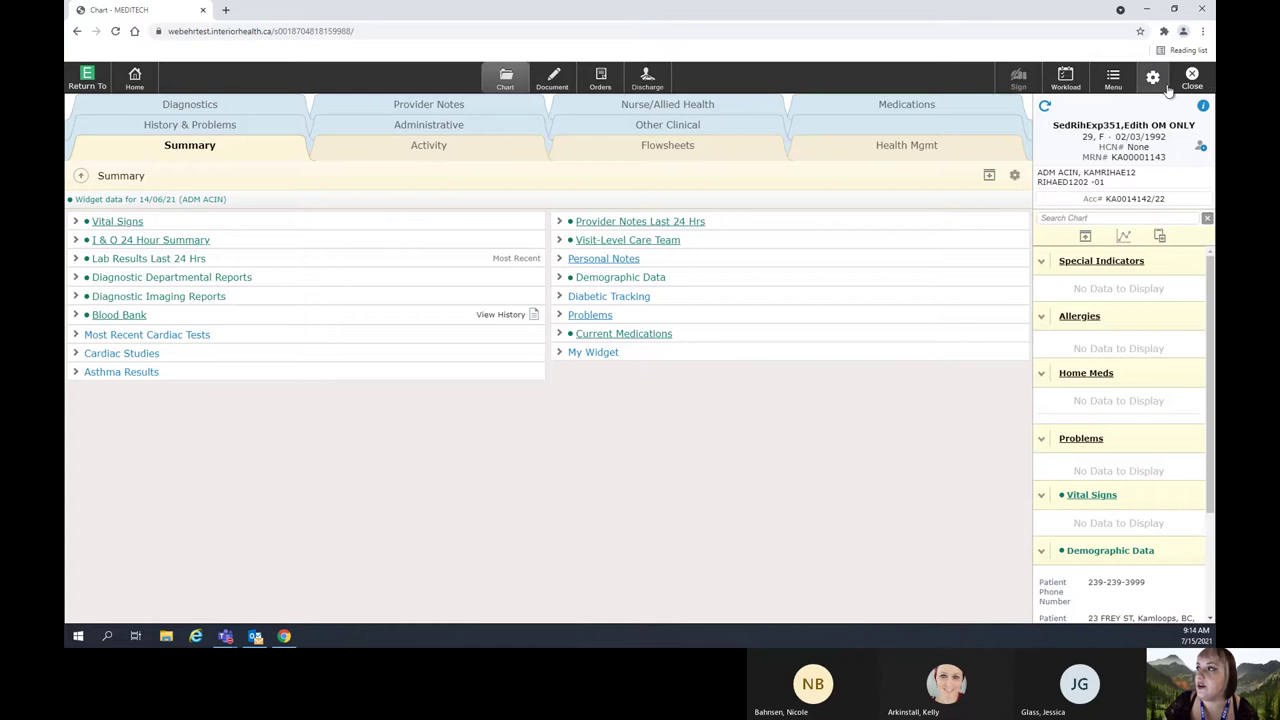
click(1015, 176)
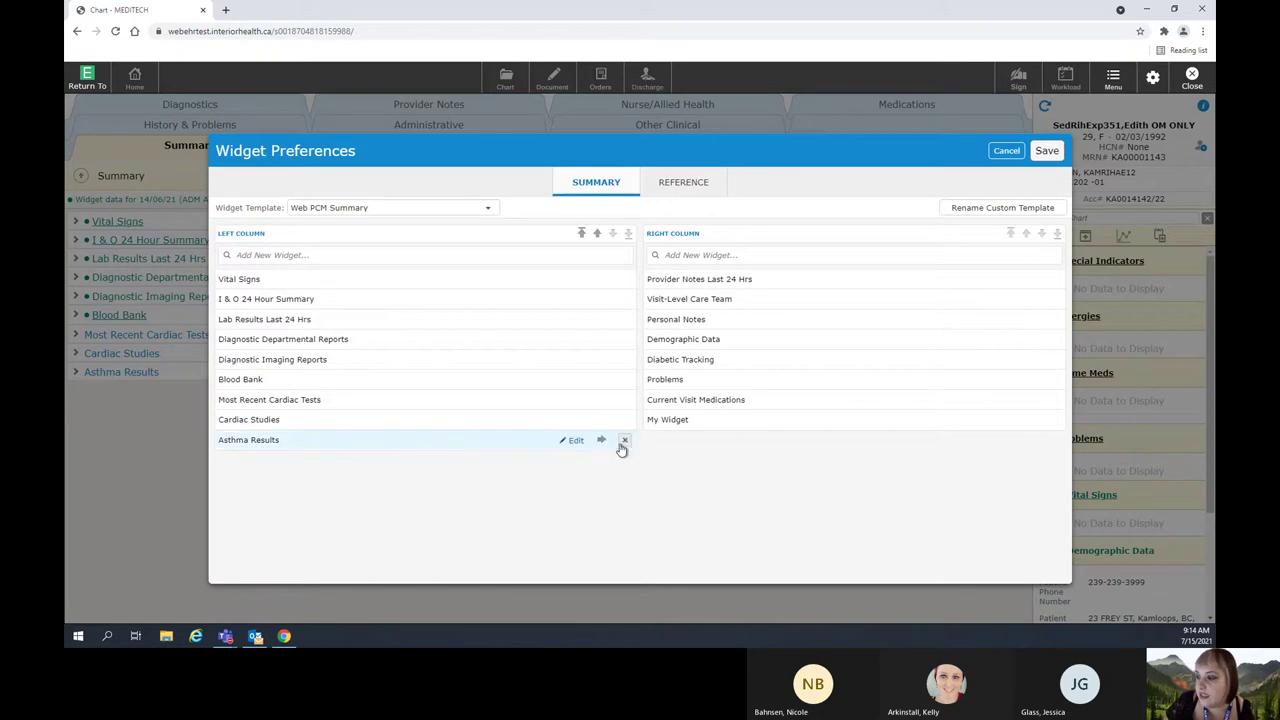
- Remove Asthma Results and shuffle Cardiac Studies around before returning it to the left column
click(623, 443)
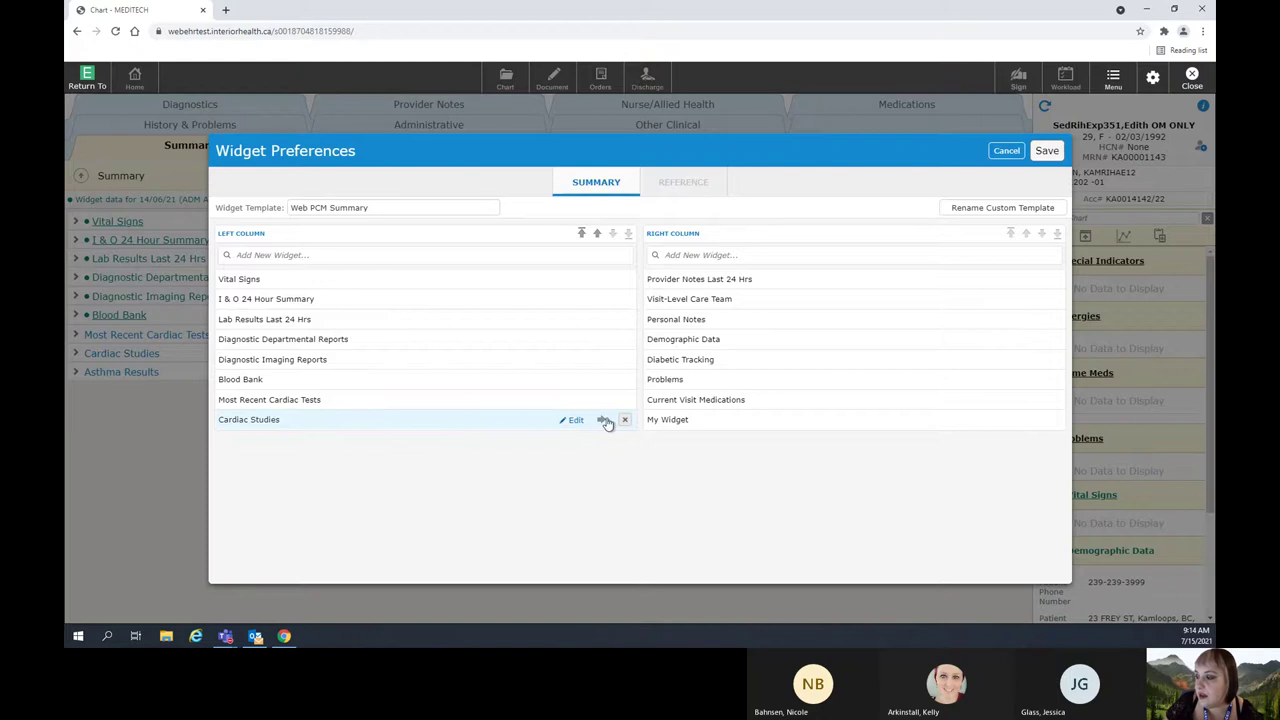
click(603, 419)
click(1028, 234)
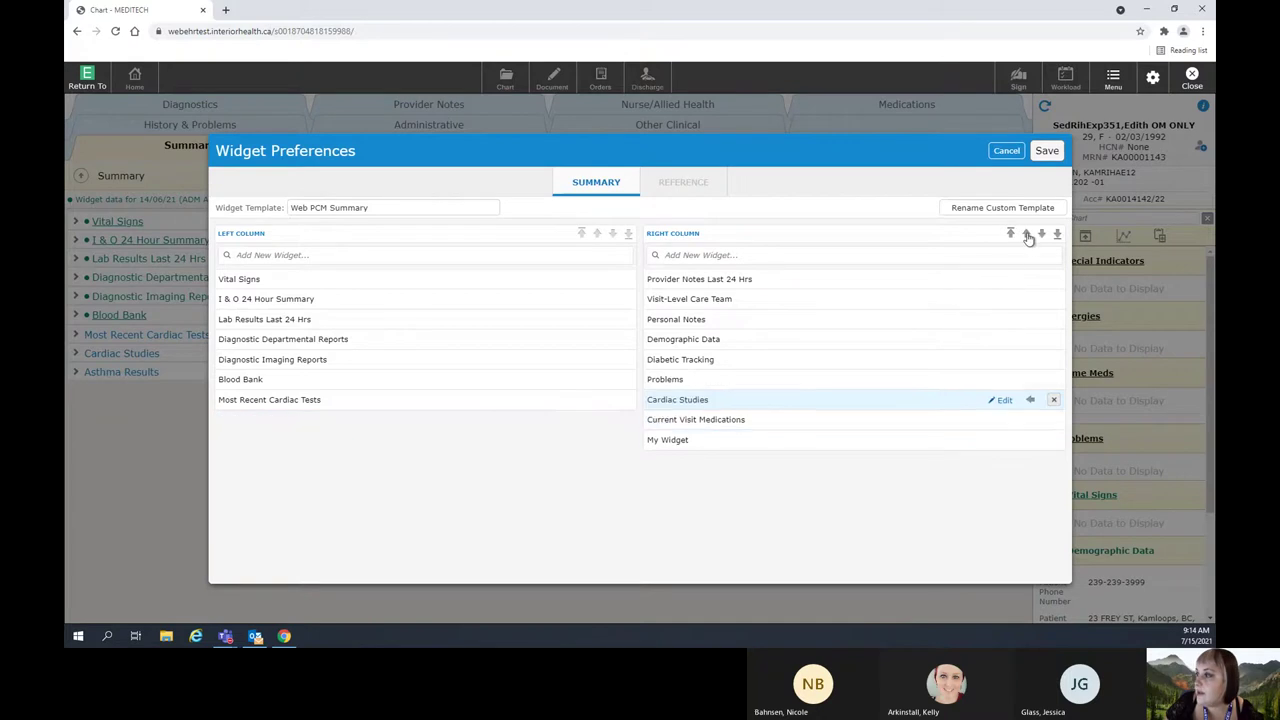
click(1010, 233)
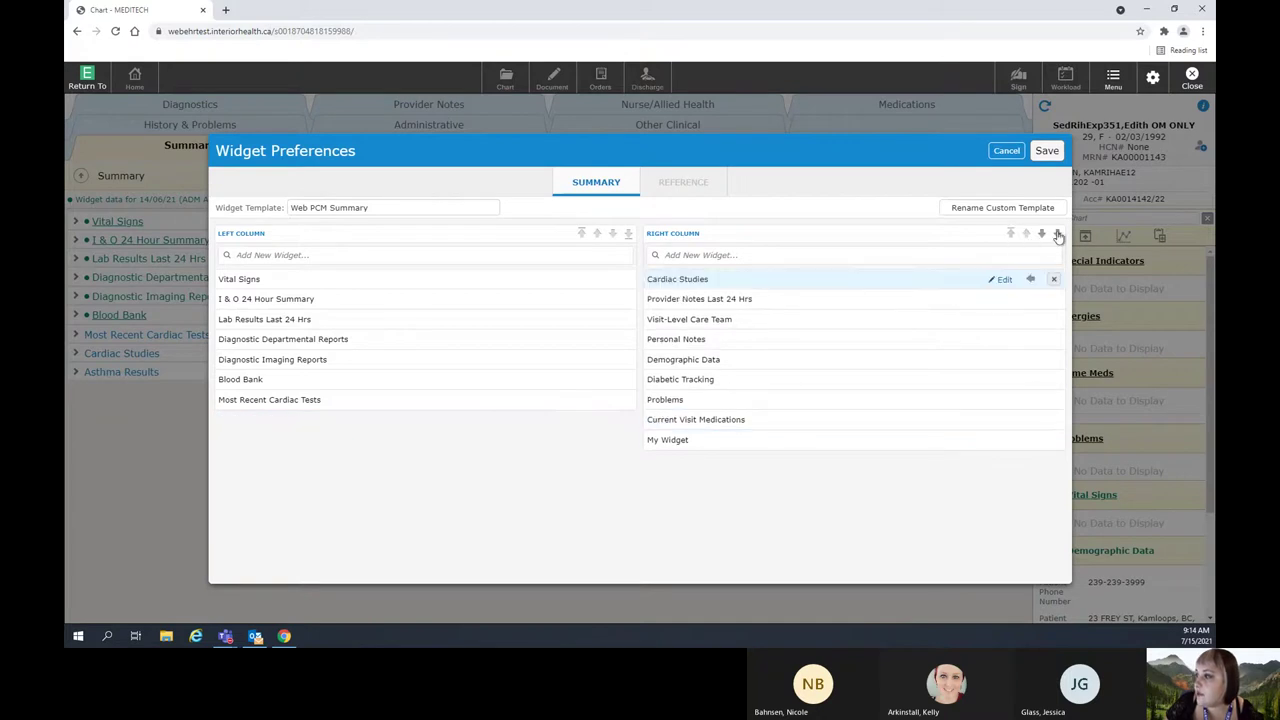
click(1057, 234)
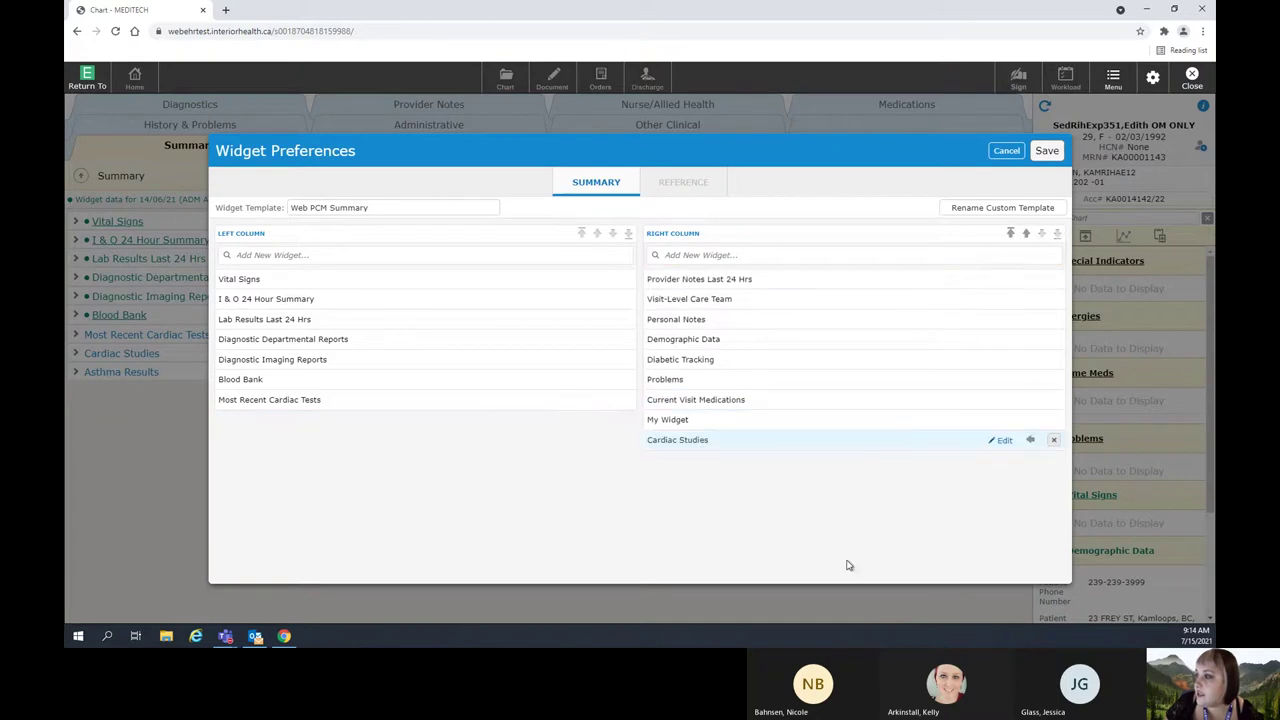
click(1030, 440)
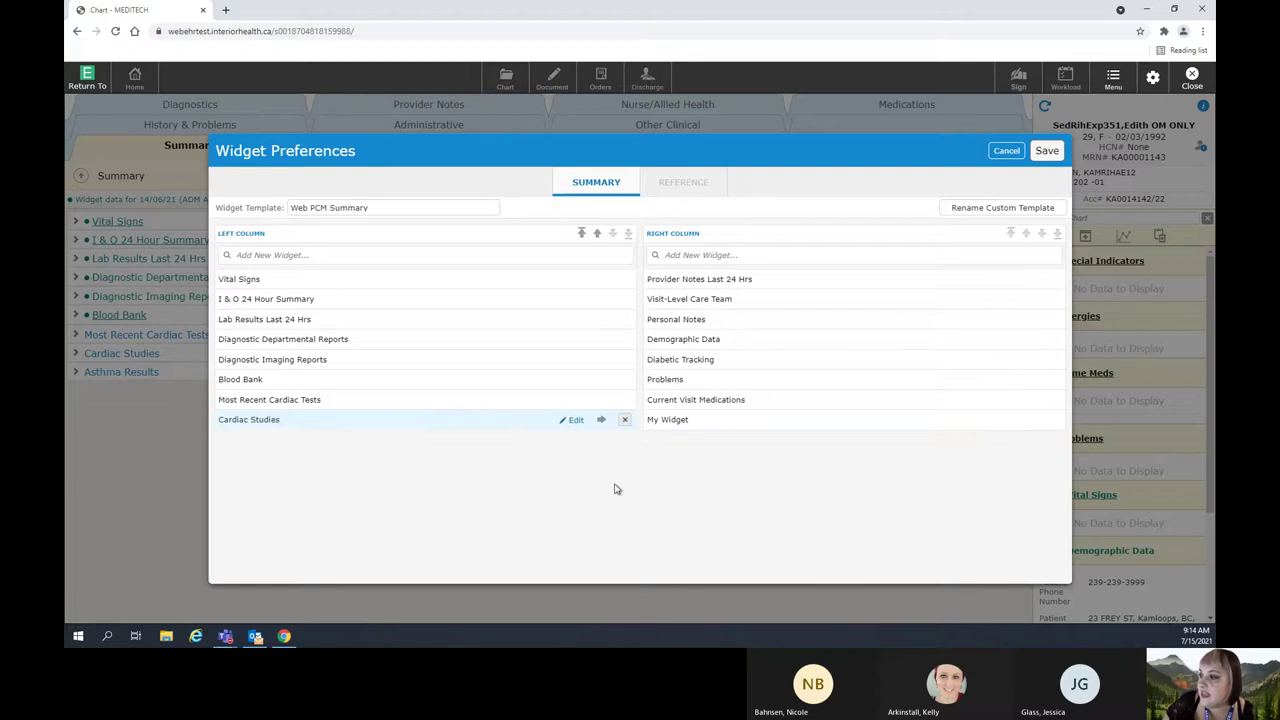
click(340, 253)
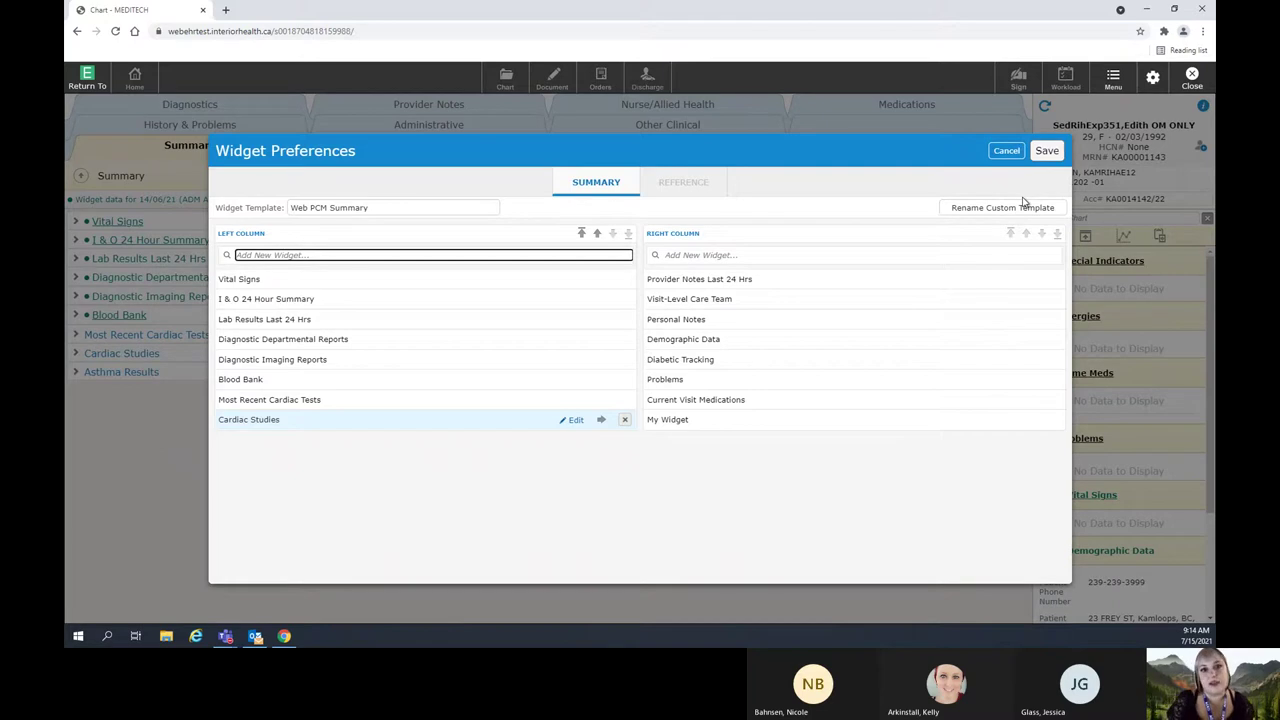
- Search 'bl', add Complete Blood Count with label override CBC, then delete it and save
text(blo)
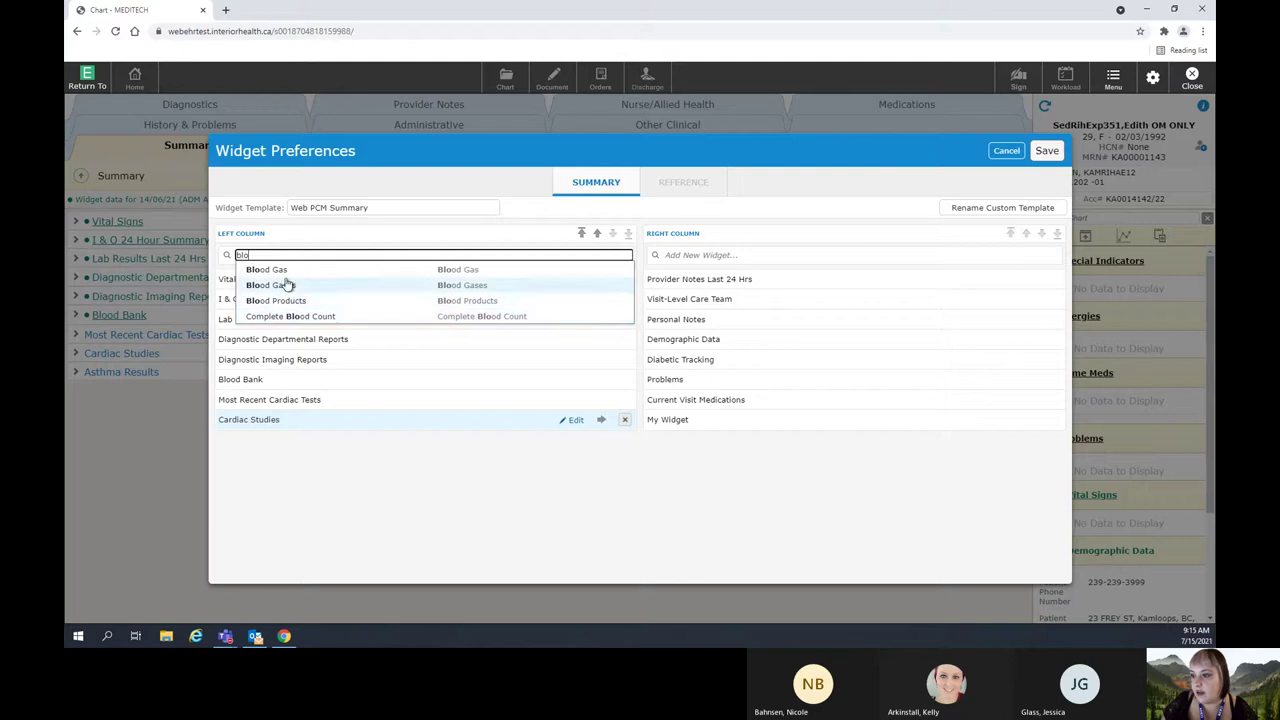
click(281, 318)
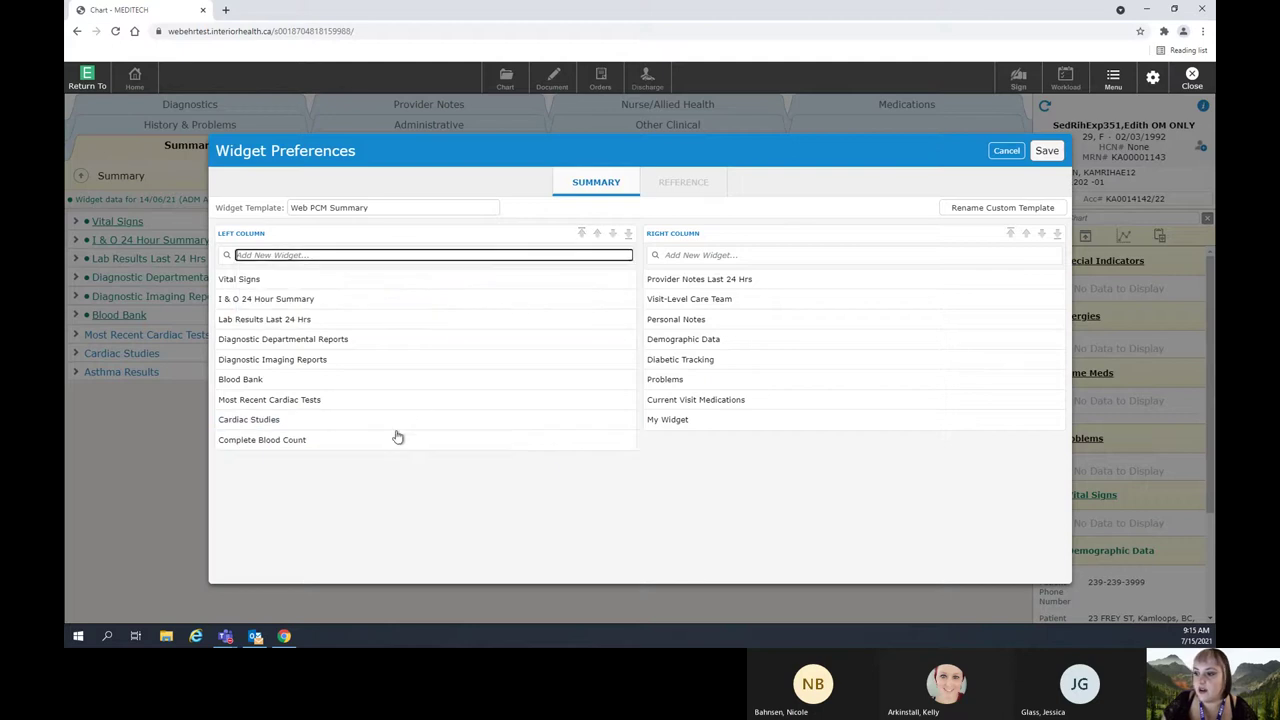
click(601, 441)
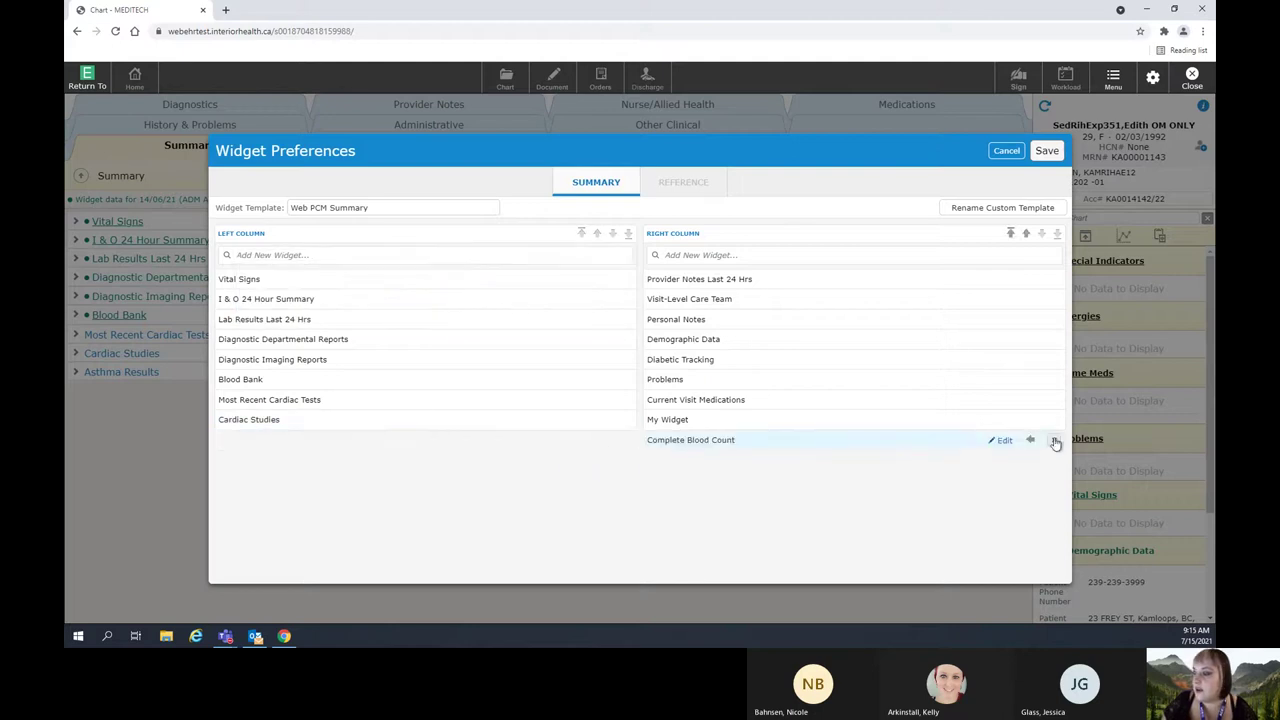
click(1003, 441)
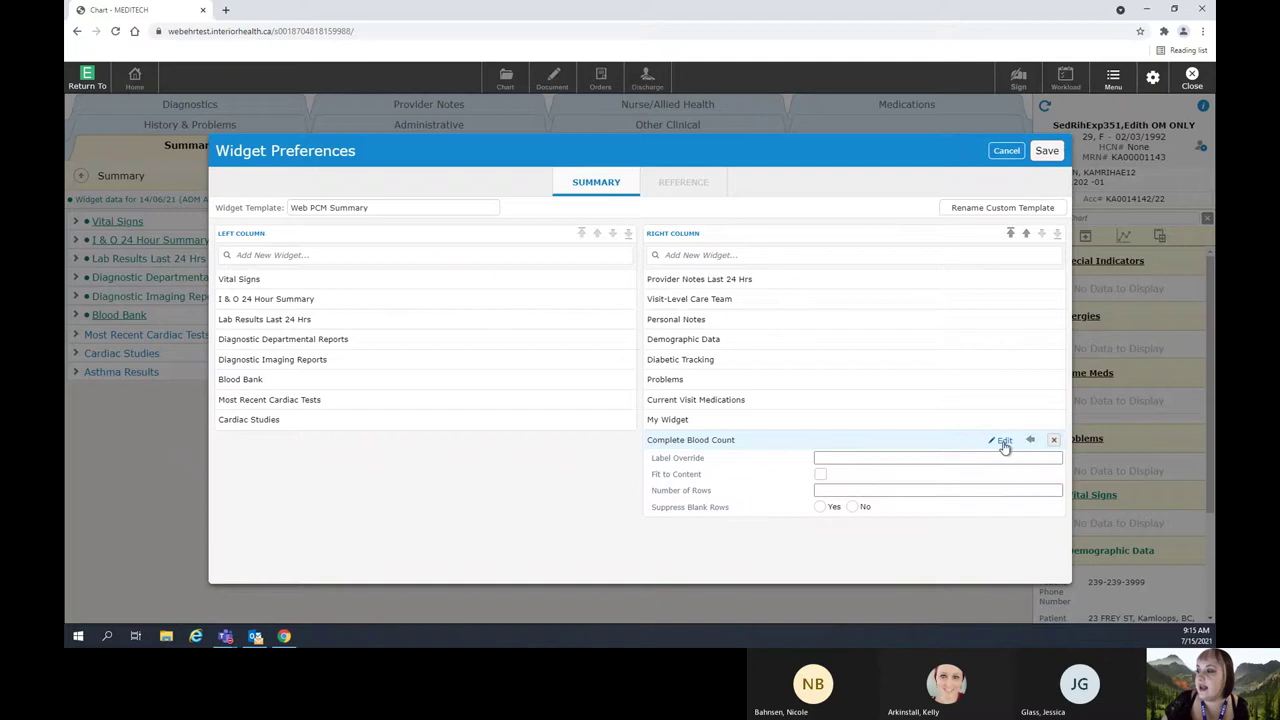
click(861, 458)
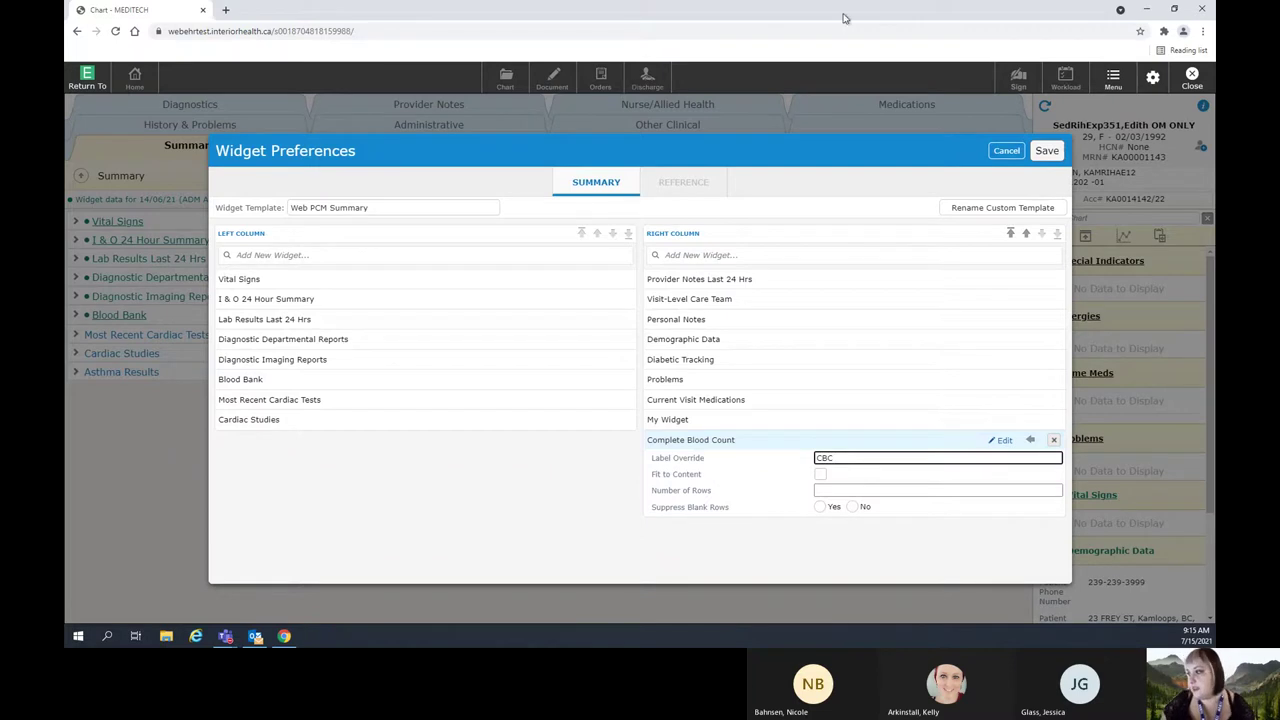
click(935, 585)
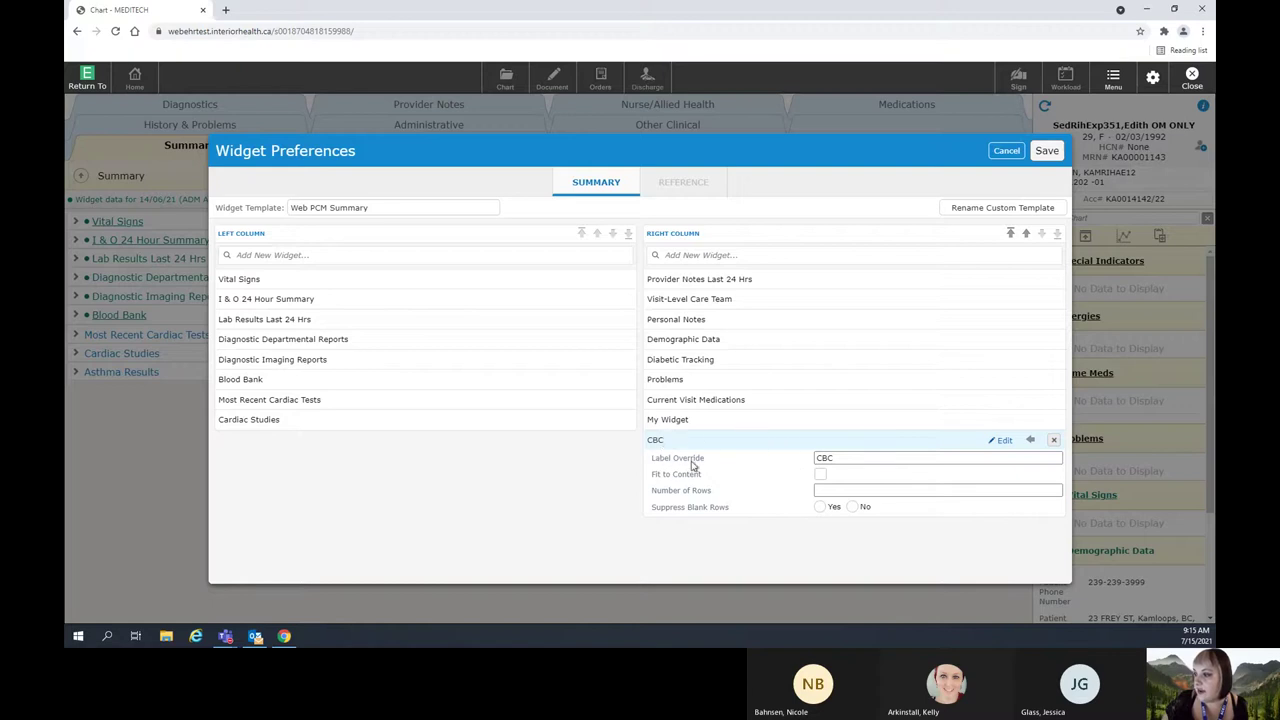
click(703, 427)
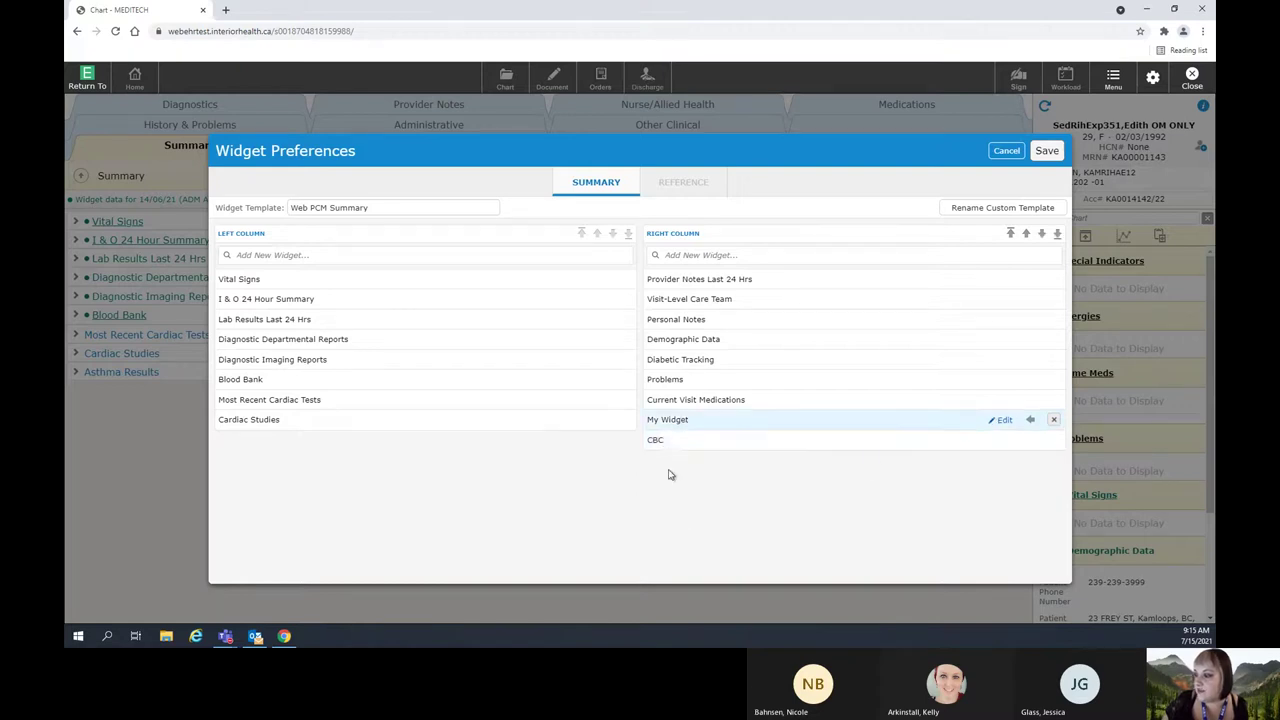
click(1054, 441)
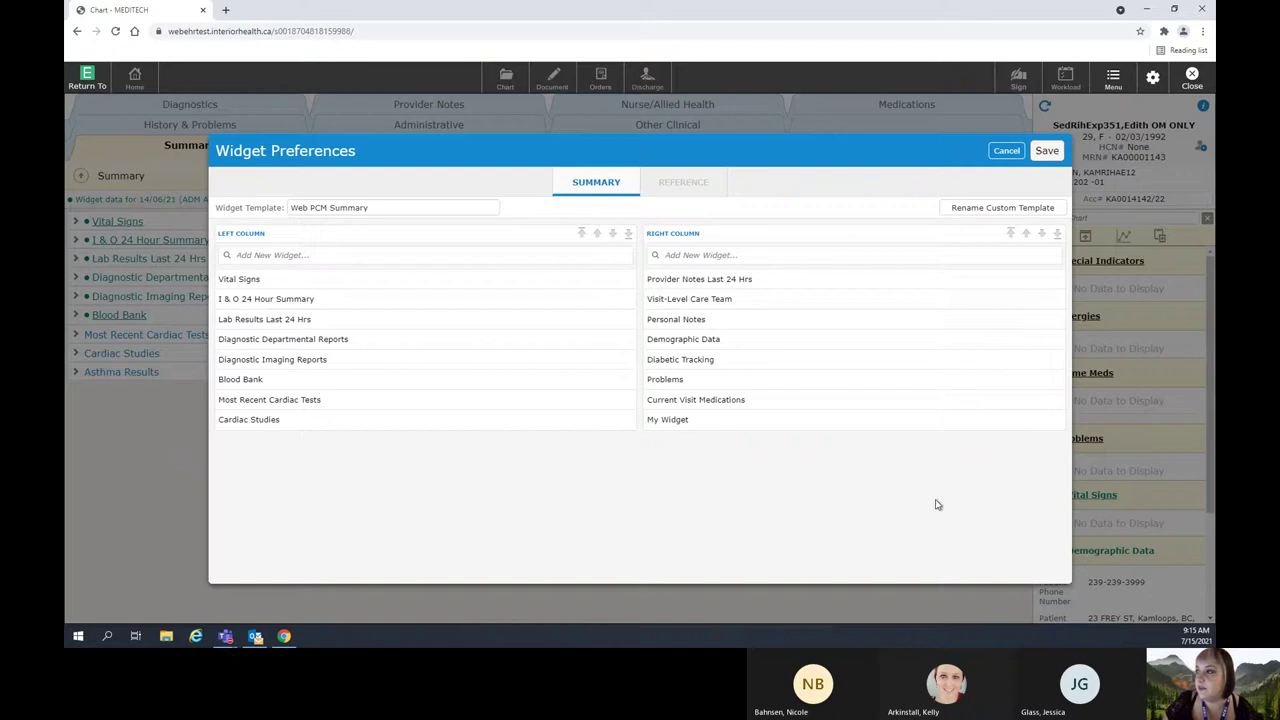
click(1045, 150)
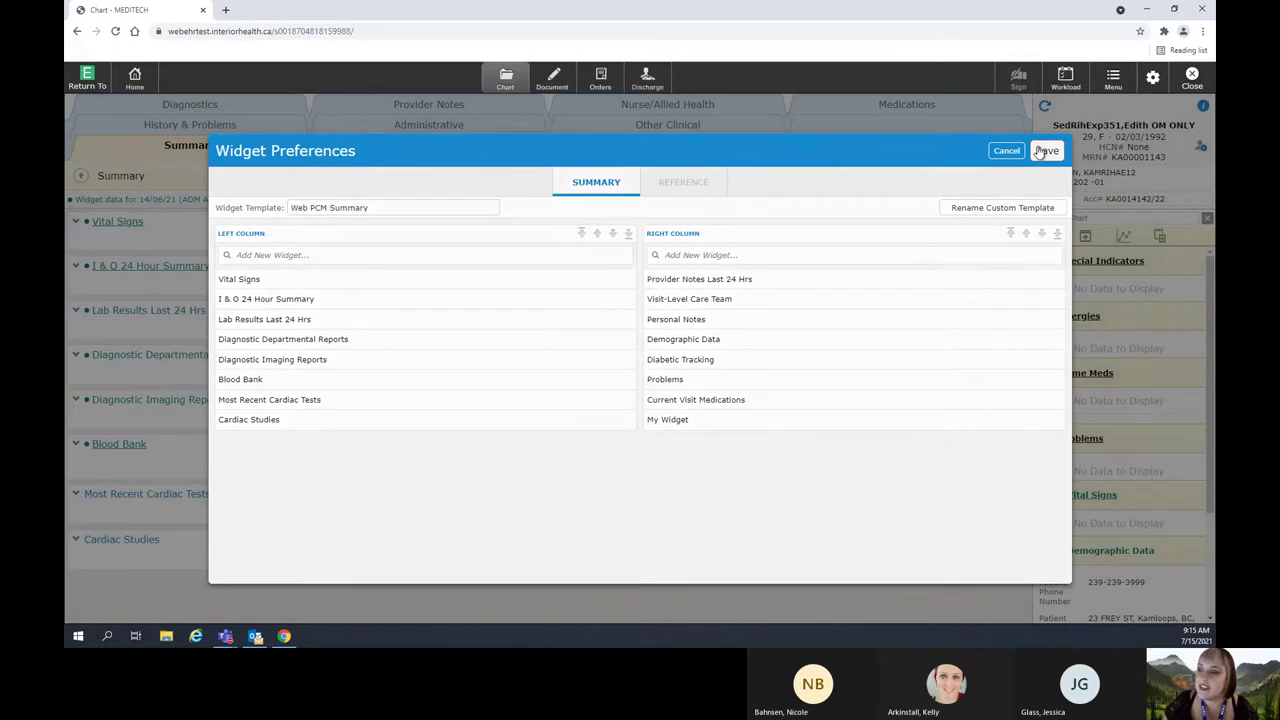
- Collapse all side chart panel sections and bring up the Select Visit list
scroll(720, 405, down, 1)
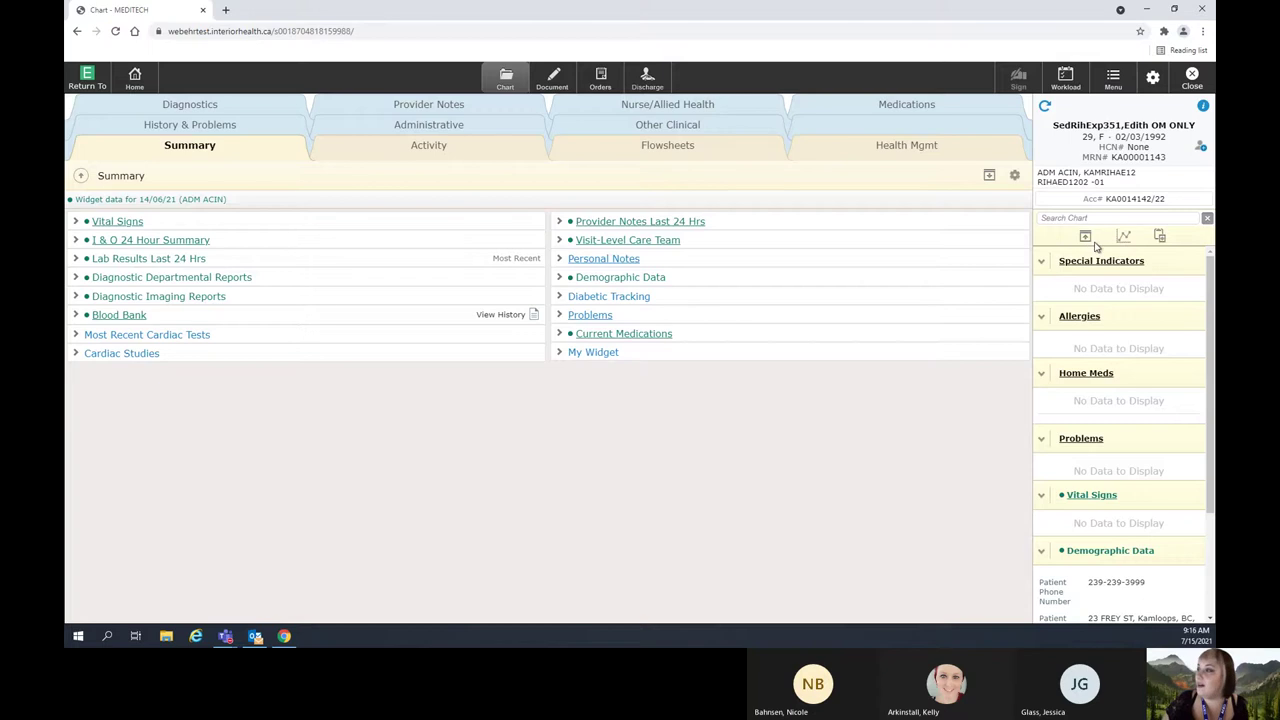
click(1085, 237)
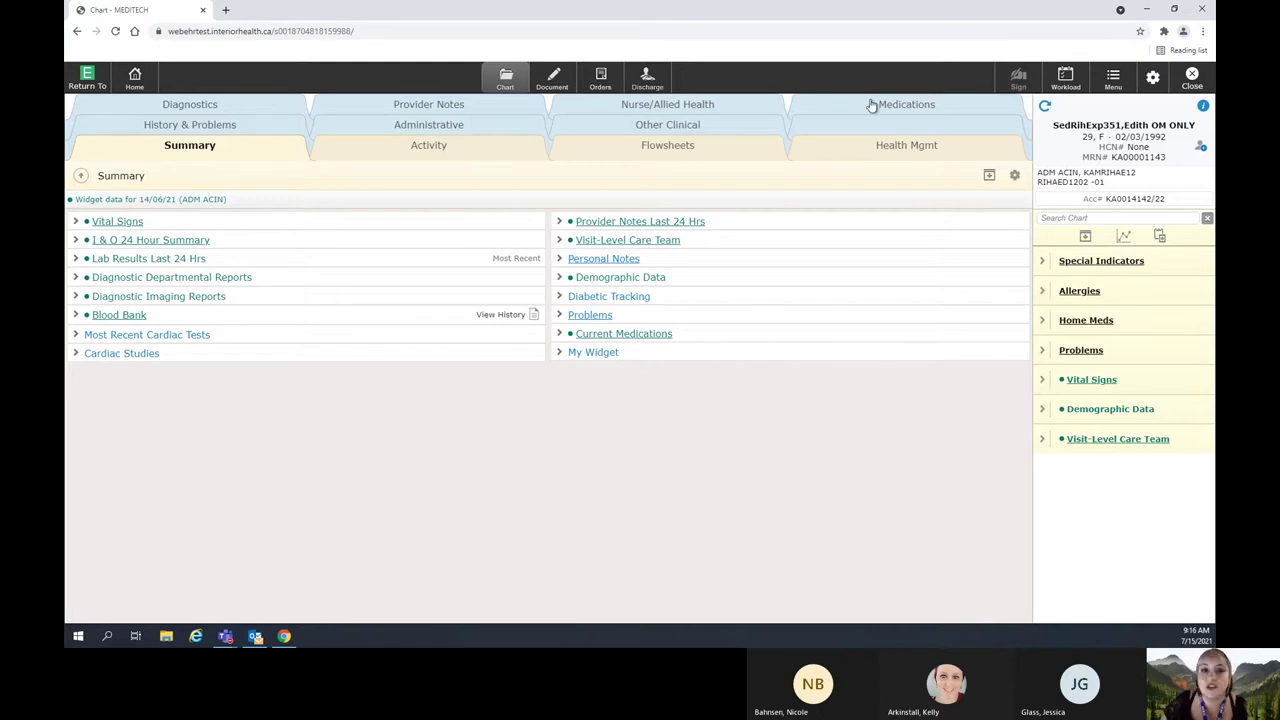
click(1120, 203)
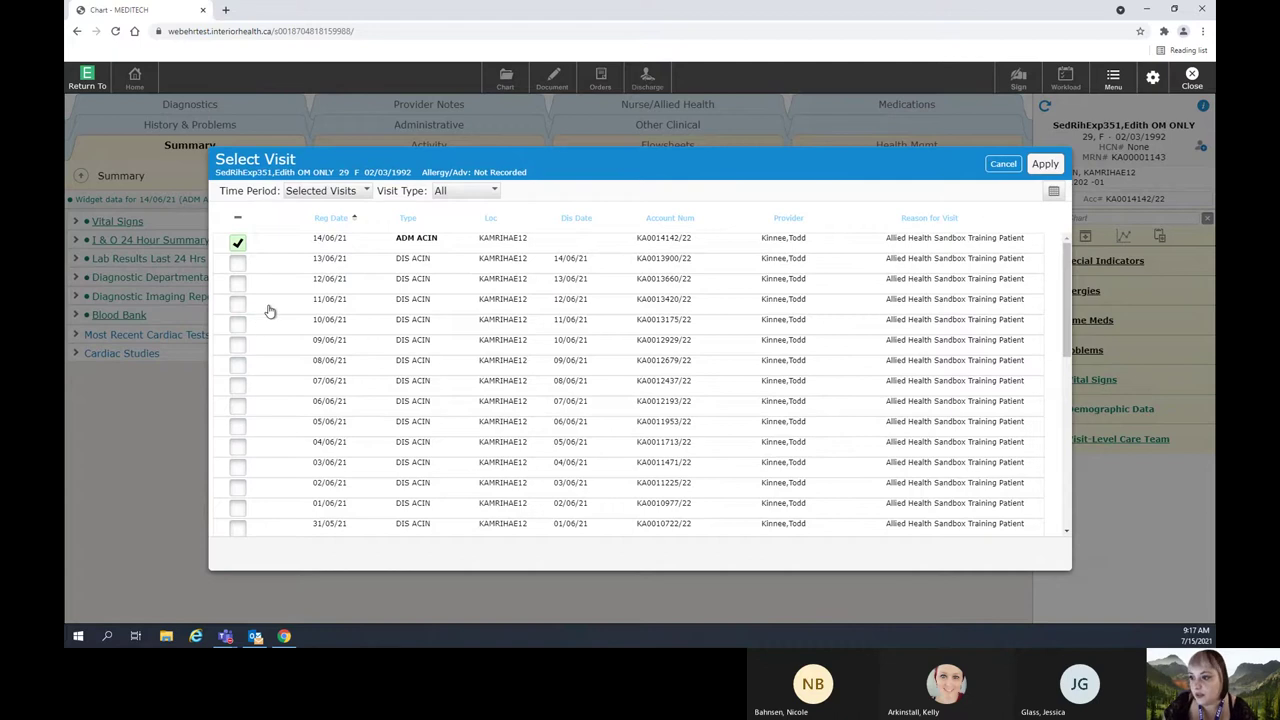
- Tick and untick the 13/06, 12/06 and 11/06 visits, keeping only 14/06/21, and apply
click(237, 263)
click(237, 283)
click(237, 303)
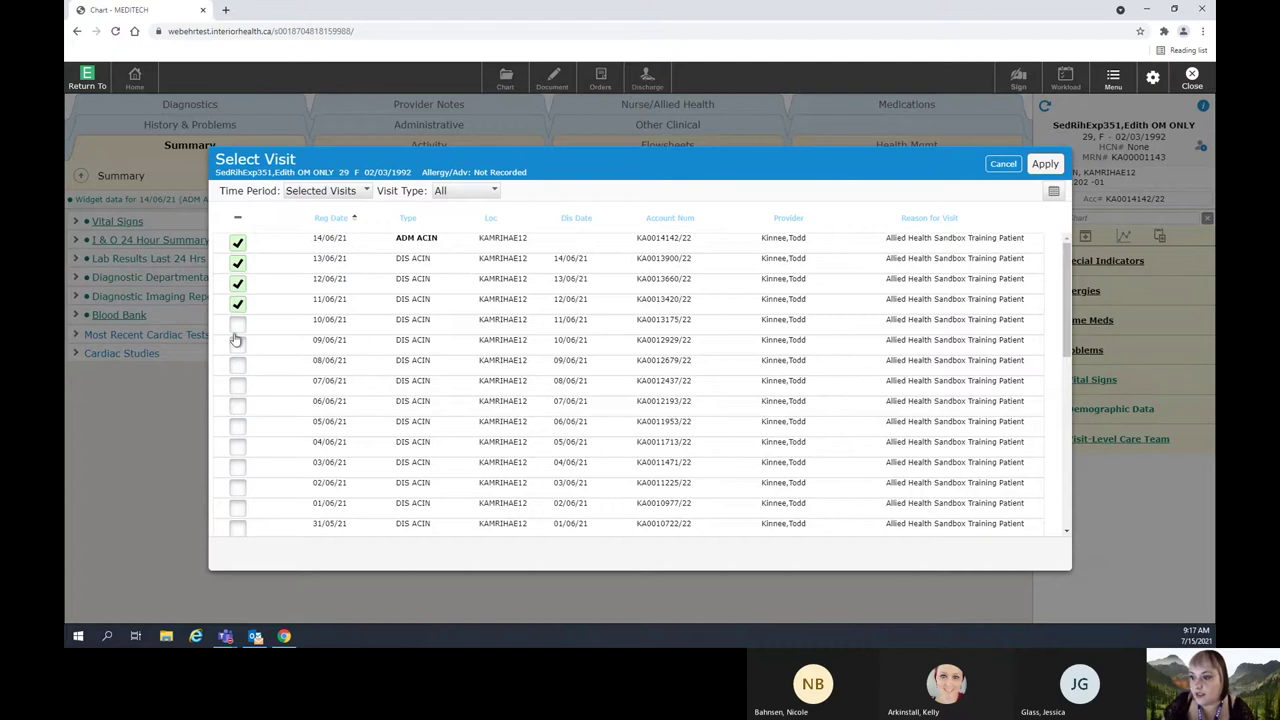
click(237, 303)
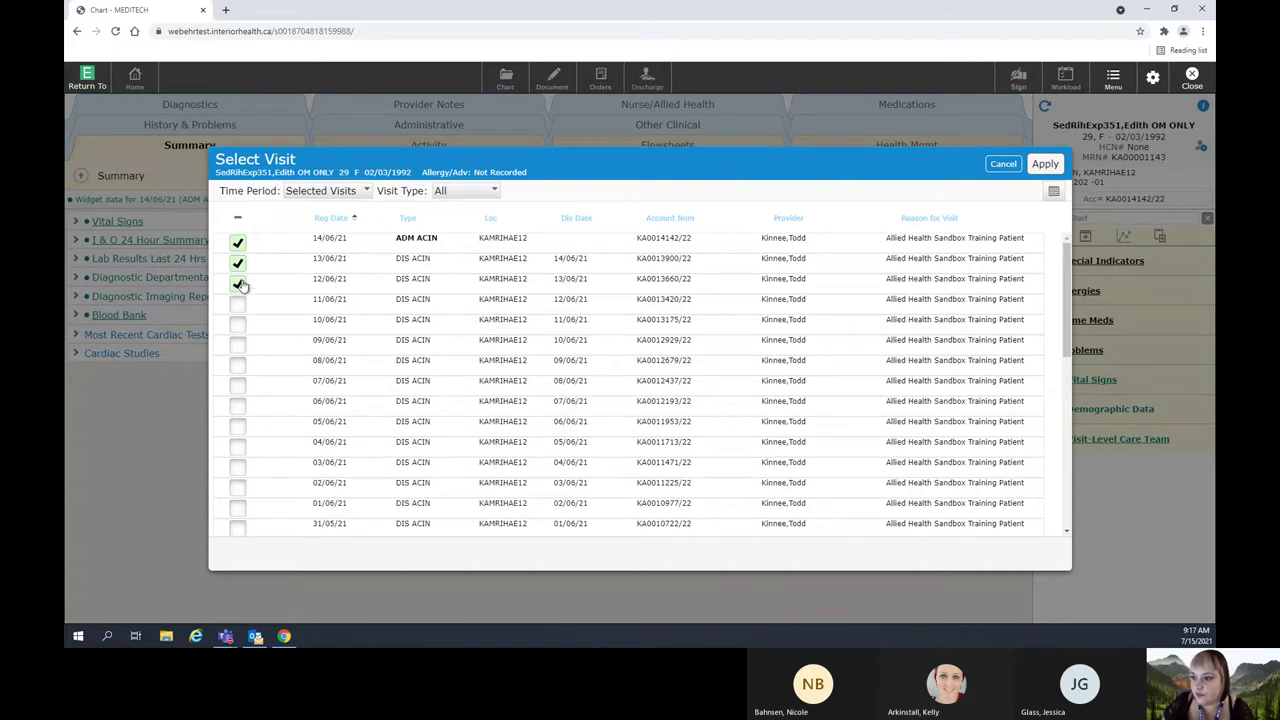
click(238, 284)
click(237, 263)
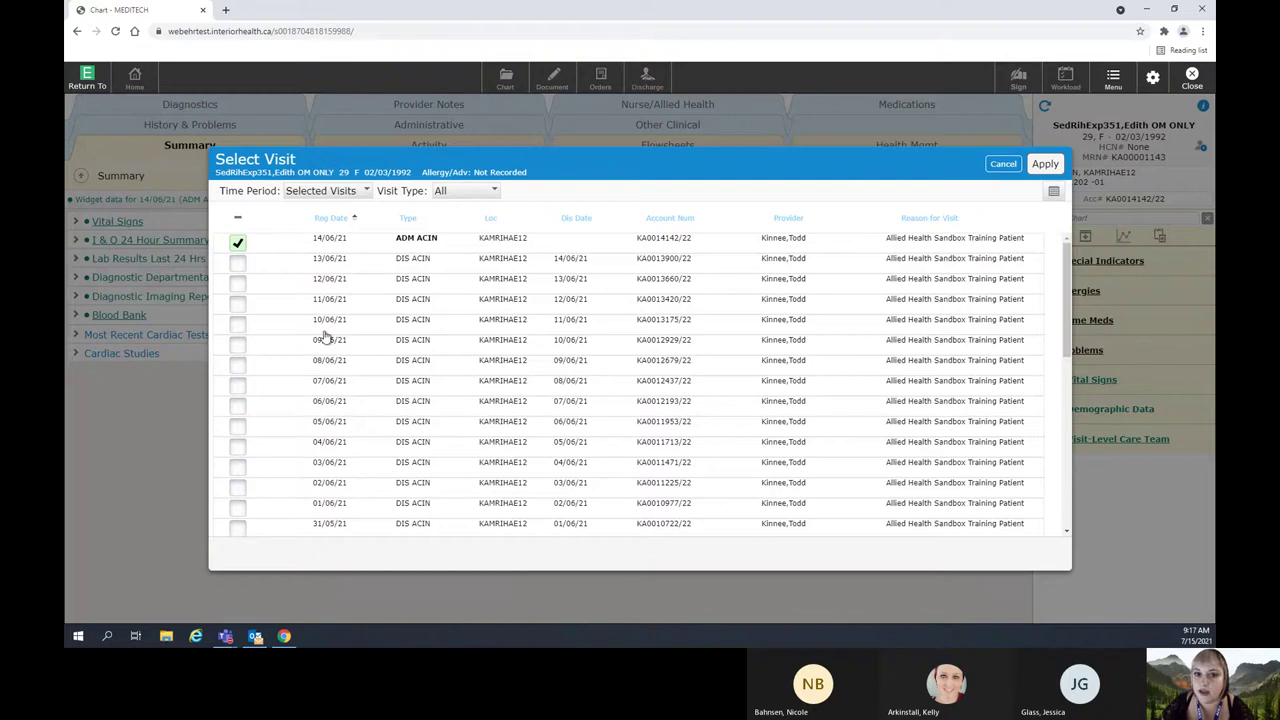
click(1046, 164)
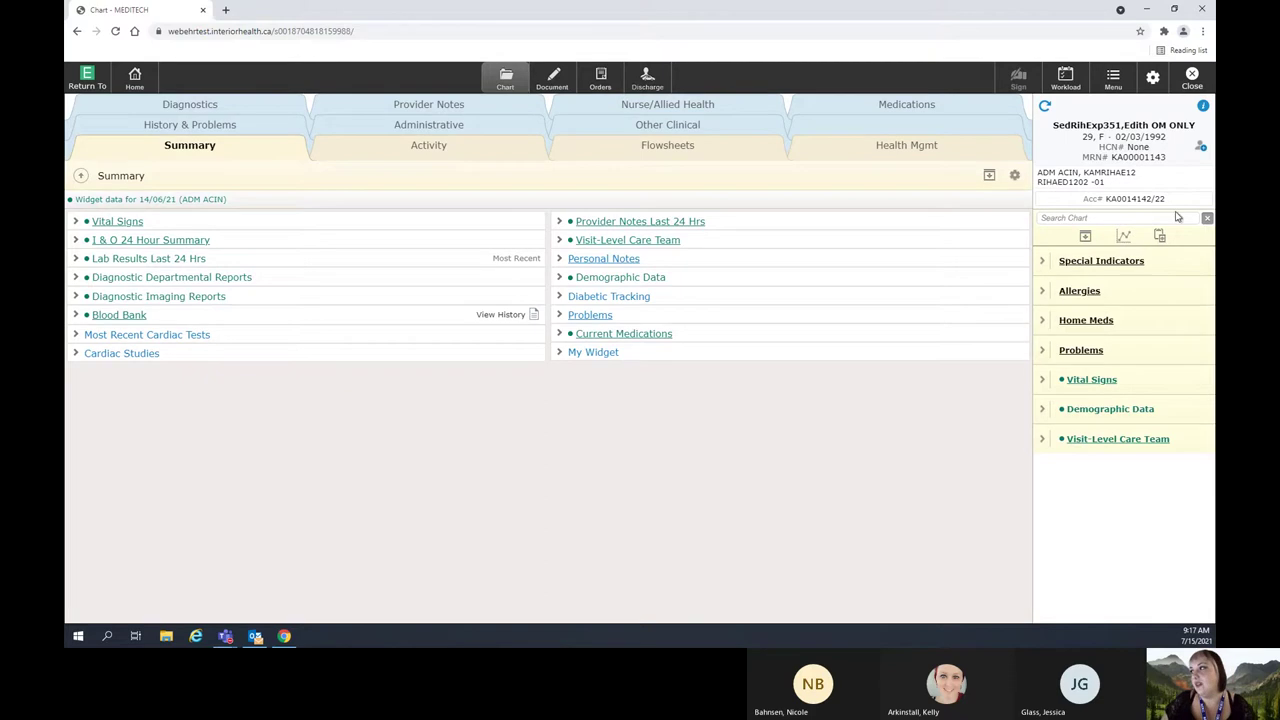
- Close the current chart and open the stroke patient's chart from the status board
click(1071, 217)
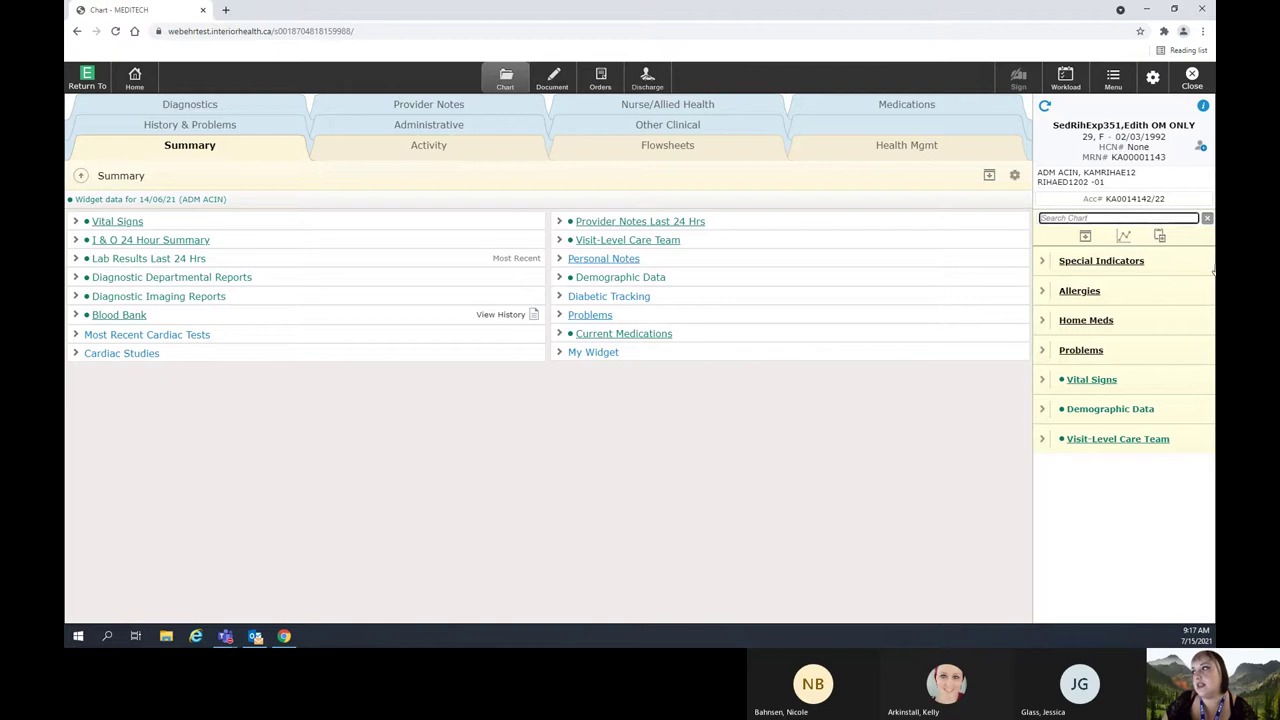
click(1192, 77)
scroll(350, 240, down, 3)
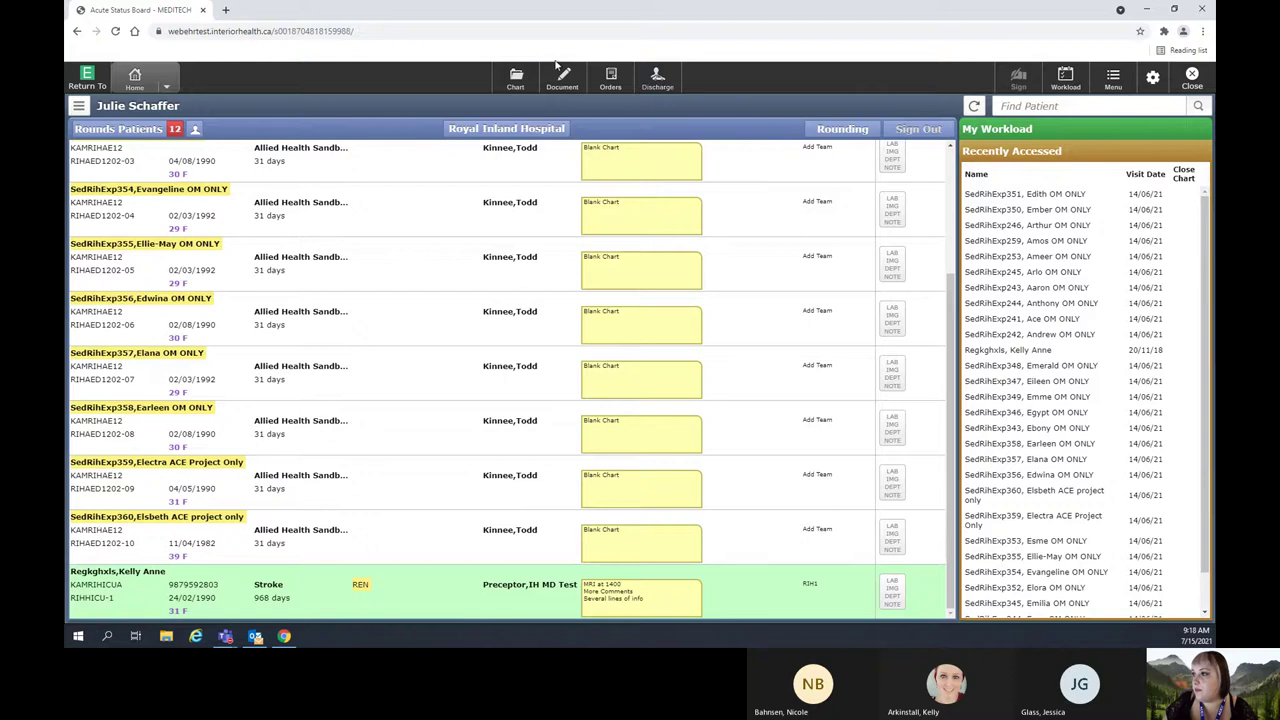
click(515, 78)
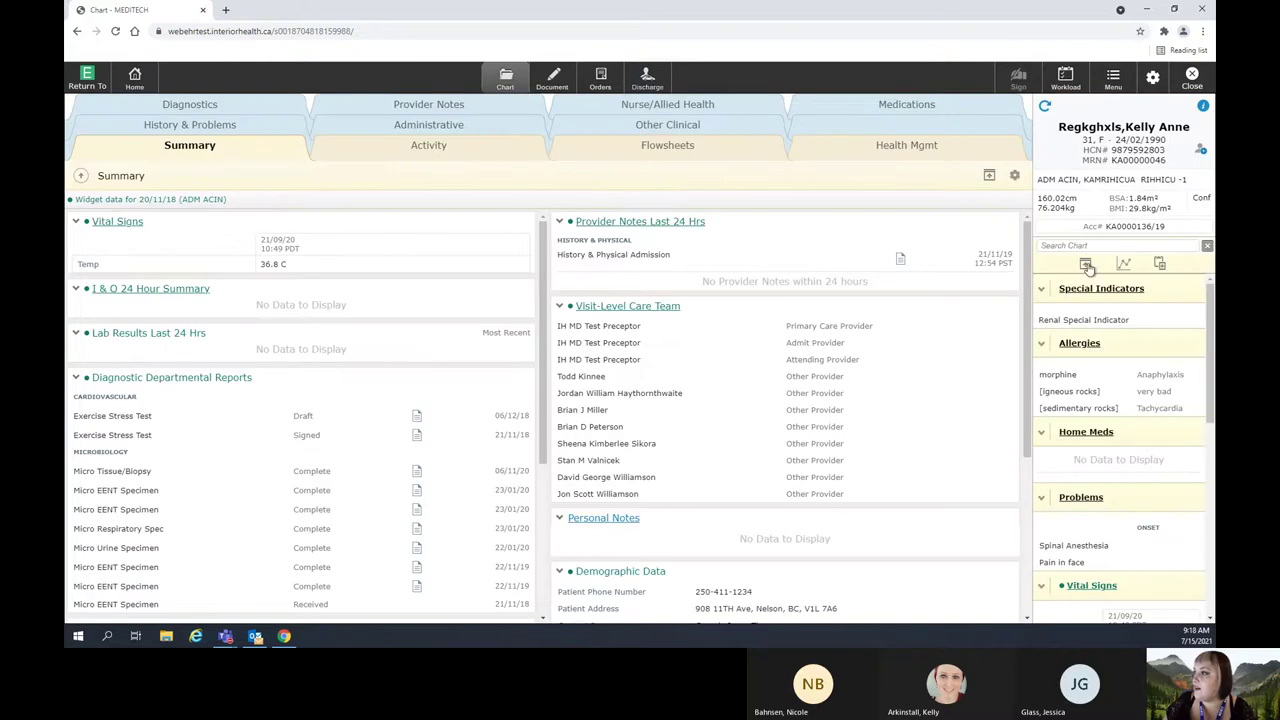
- Collapse all side panel sections and all Summary widgets to their header rows
click(1086, 264)
scroll(520, 444, down, 3)
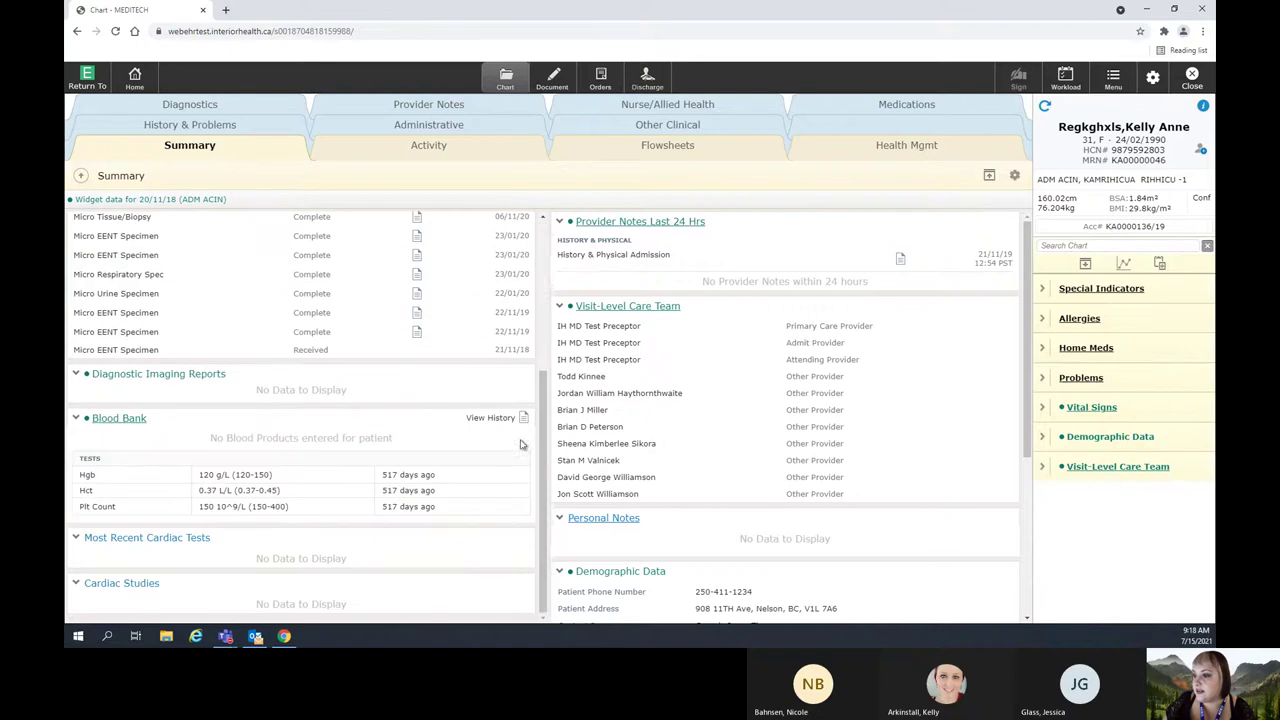
scroll(843, 366, down, 3)
scroll(322, 347, up, 3)
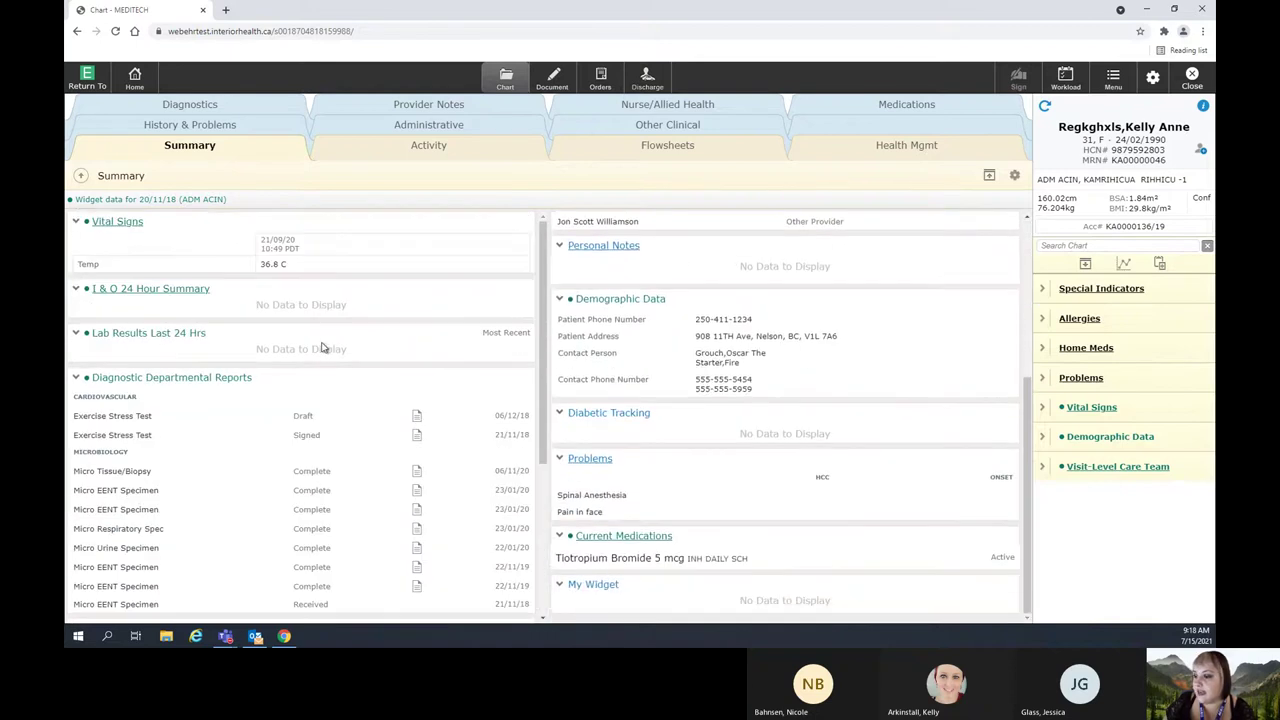
scroll(850, 390, up, 3)
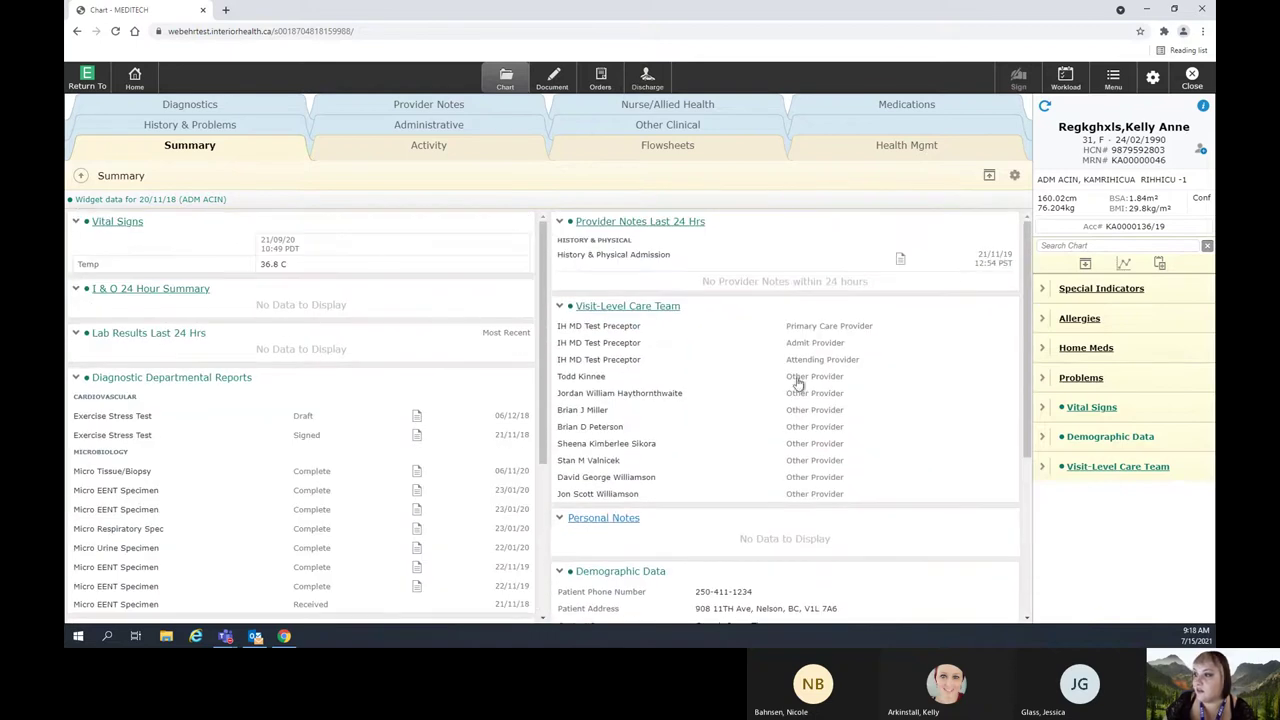
click(988, 178)
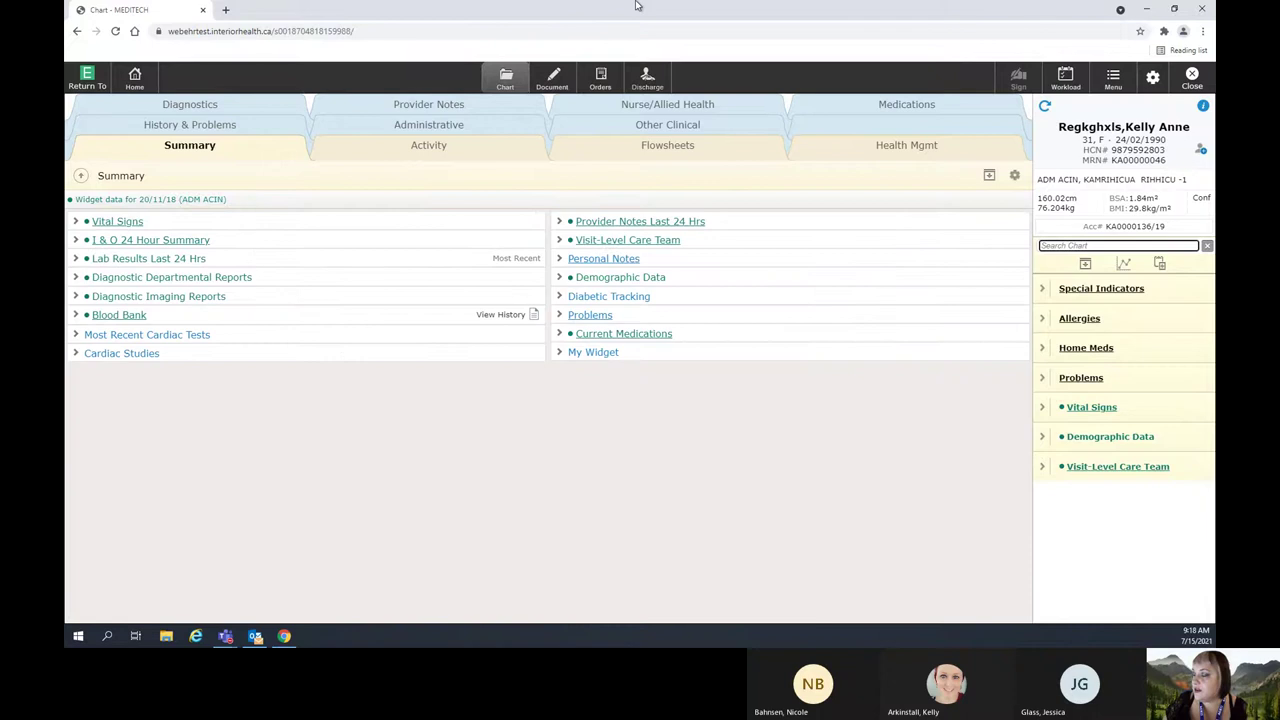
text(cli)
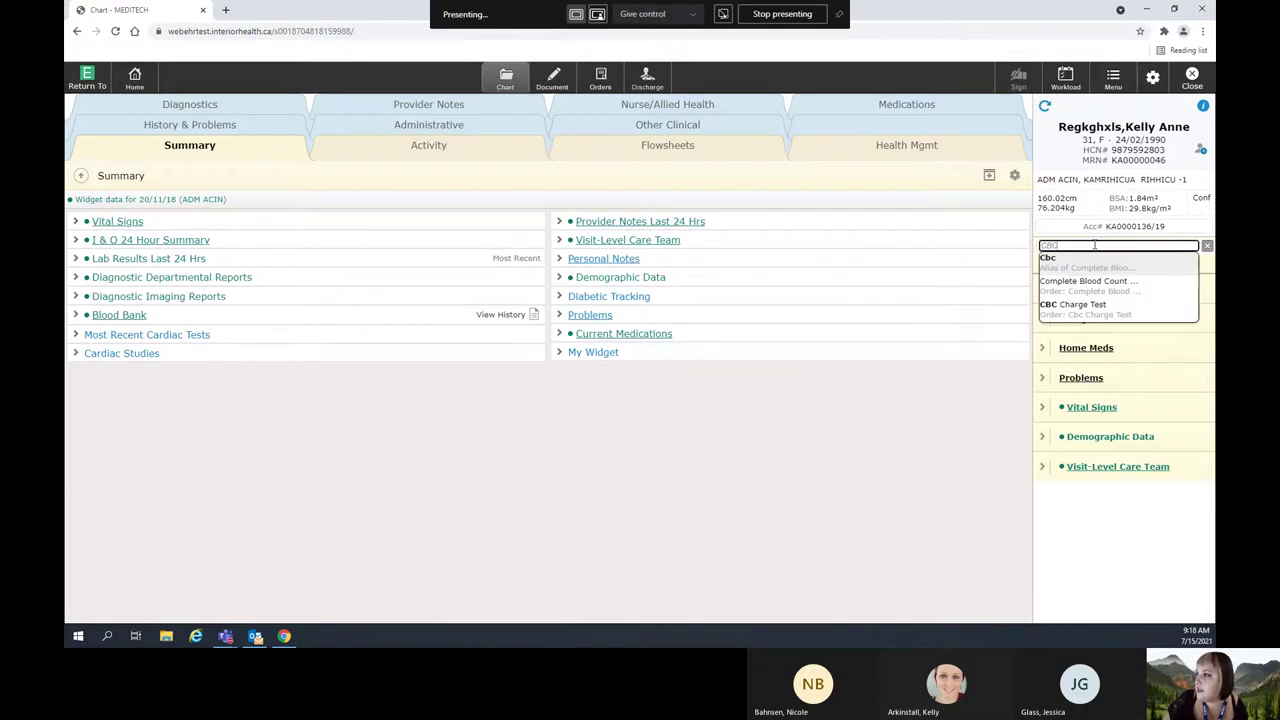
click(1085, 263)
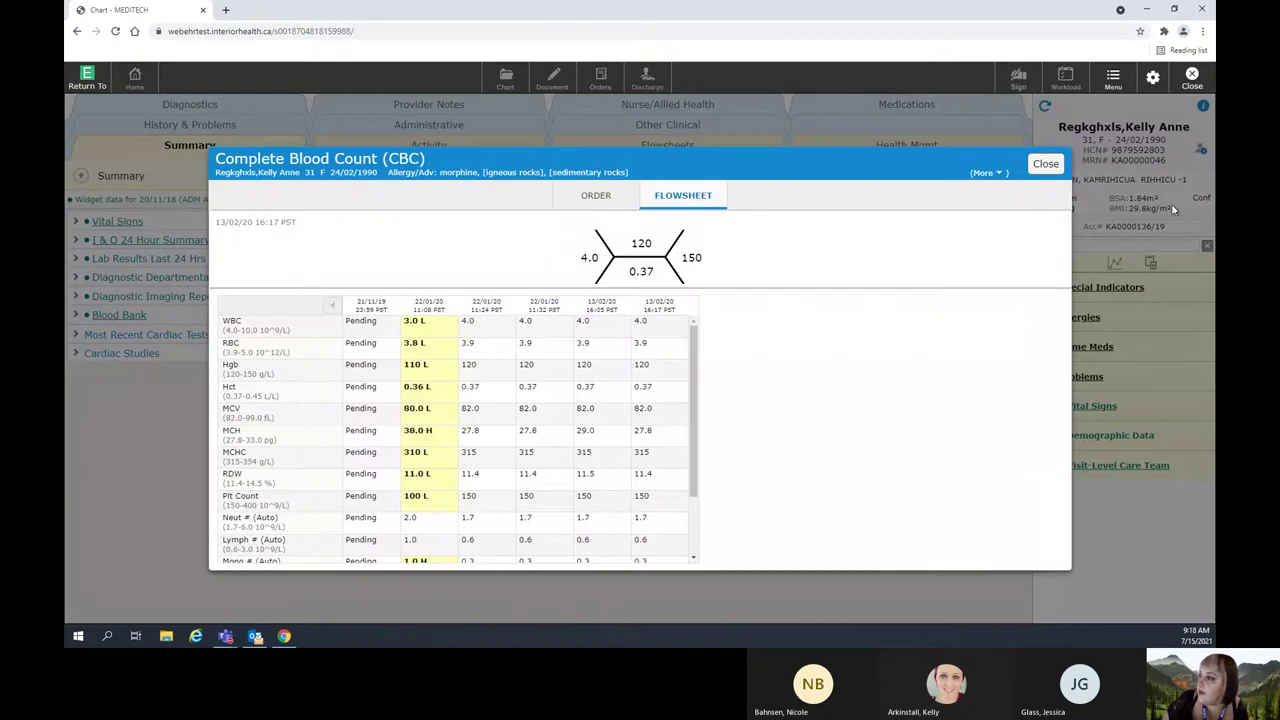
scroll(469, 403, down, 3)
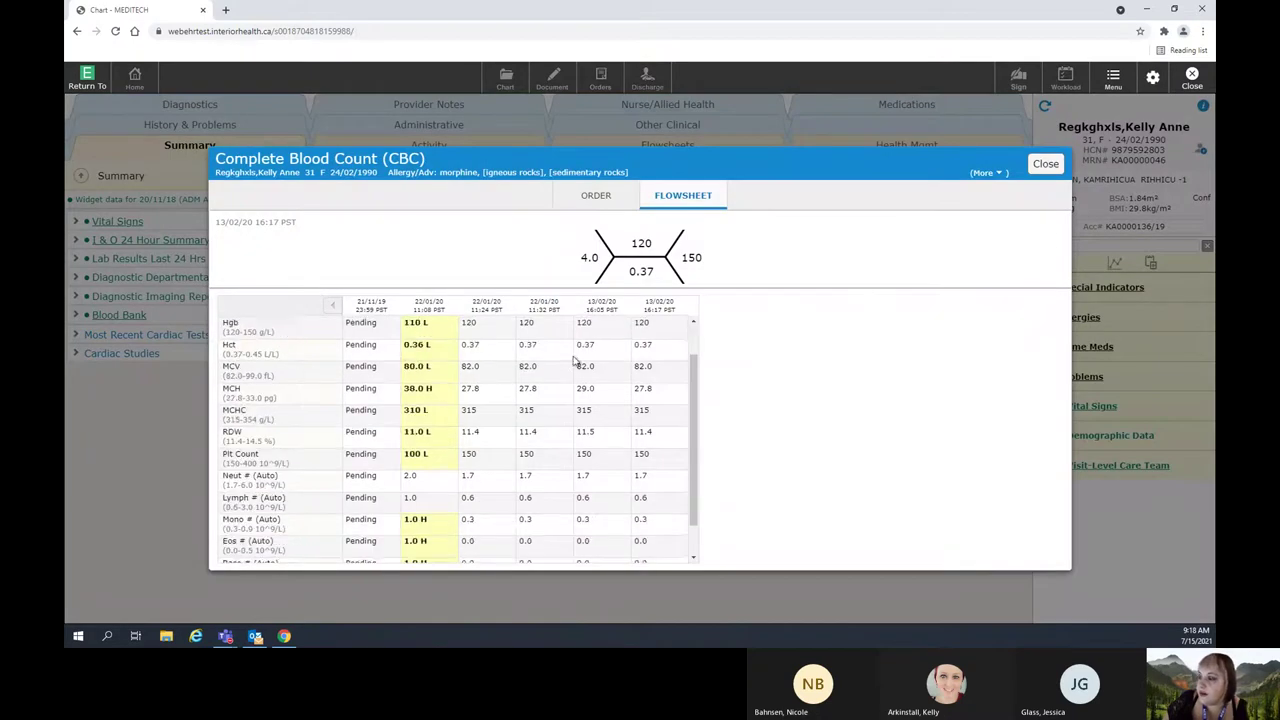
scroll(422, 478, up, 3)
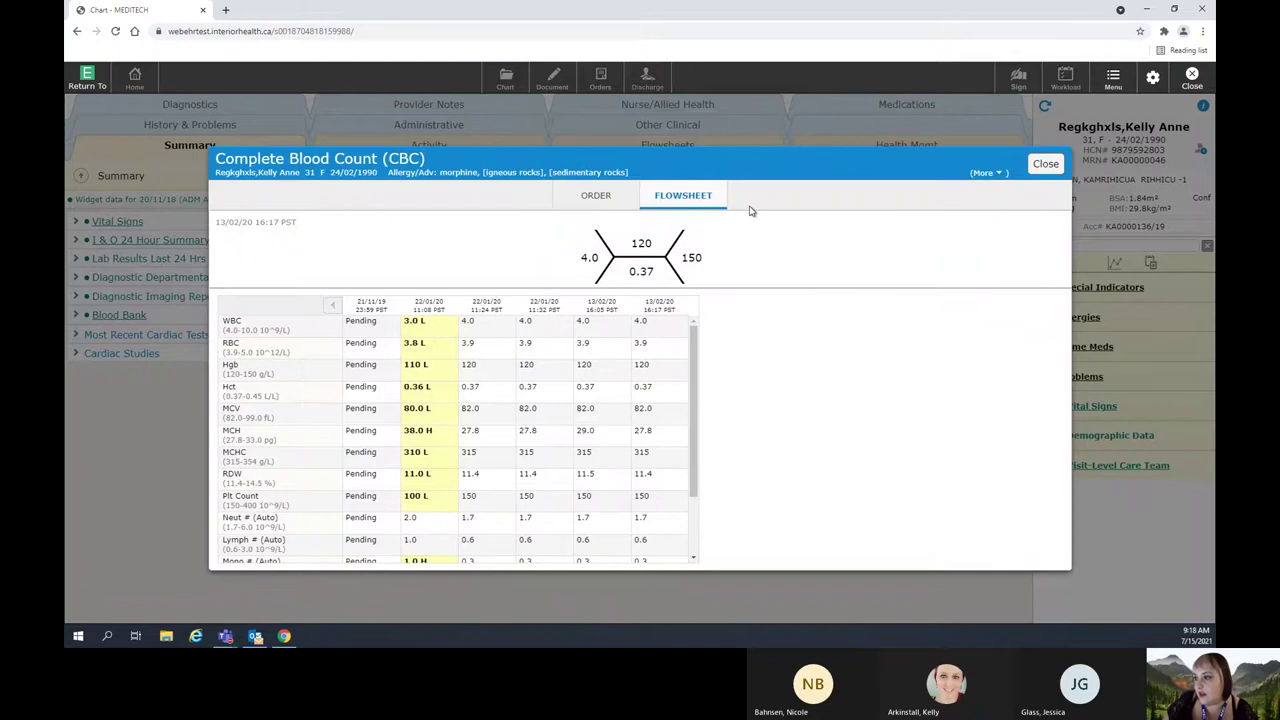
click(594, 197)
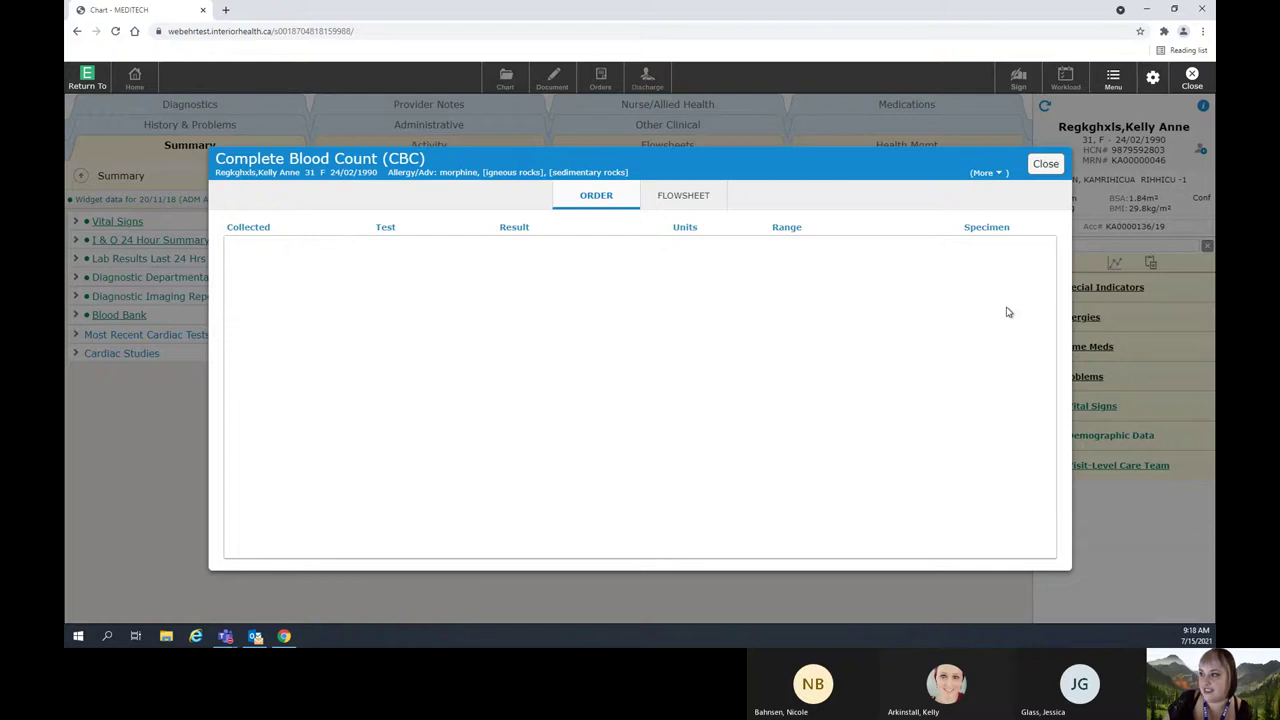
click(1045, 164)
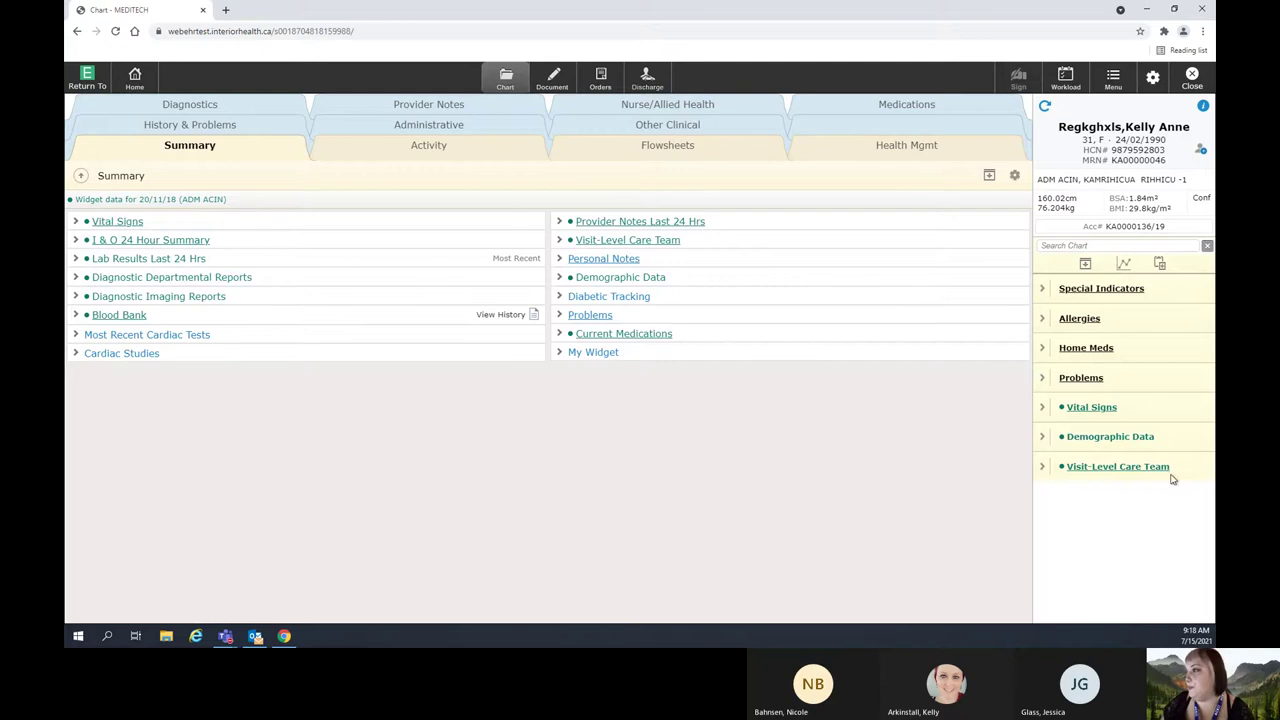
click(1077, 245)
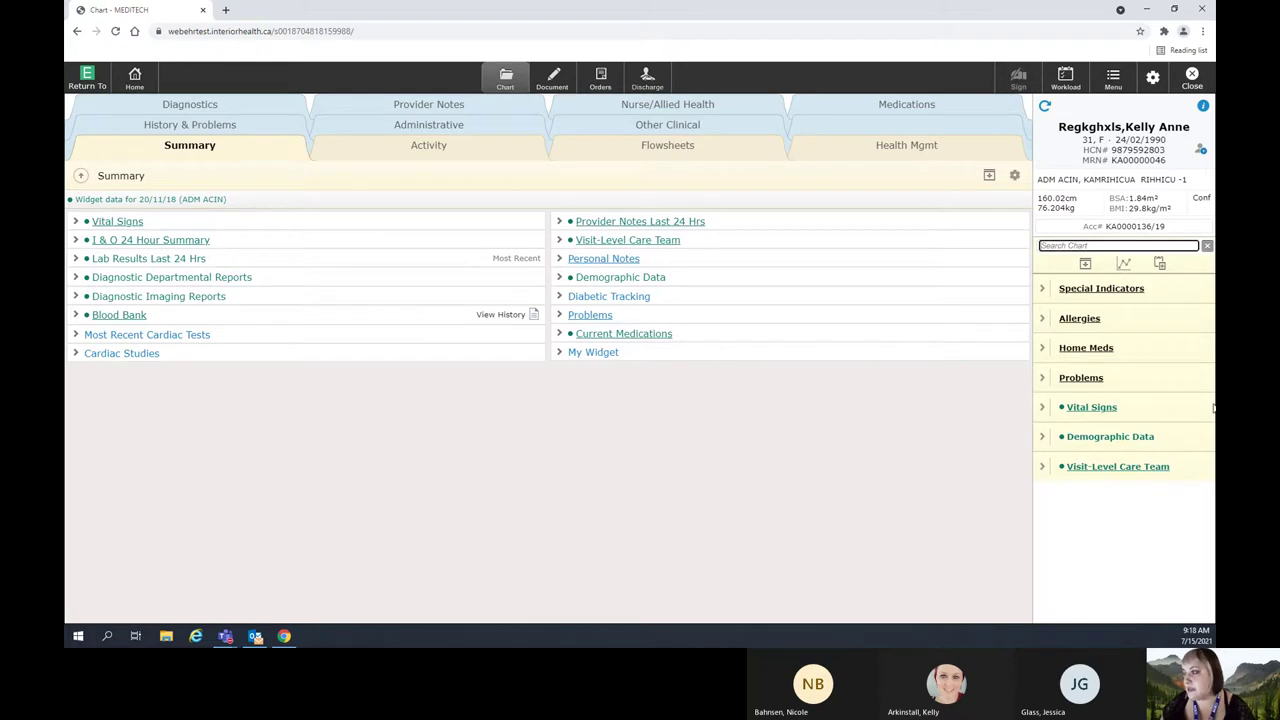
text(O2)
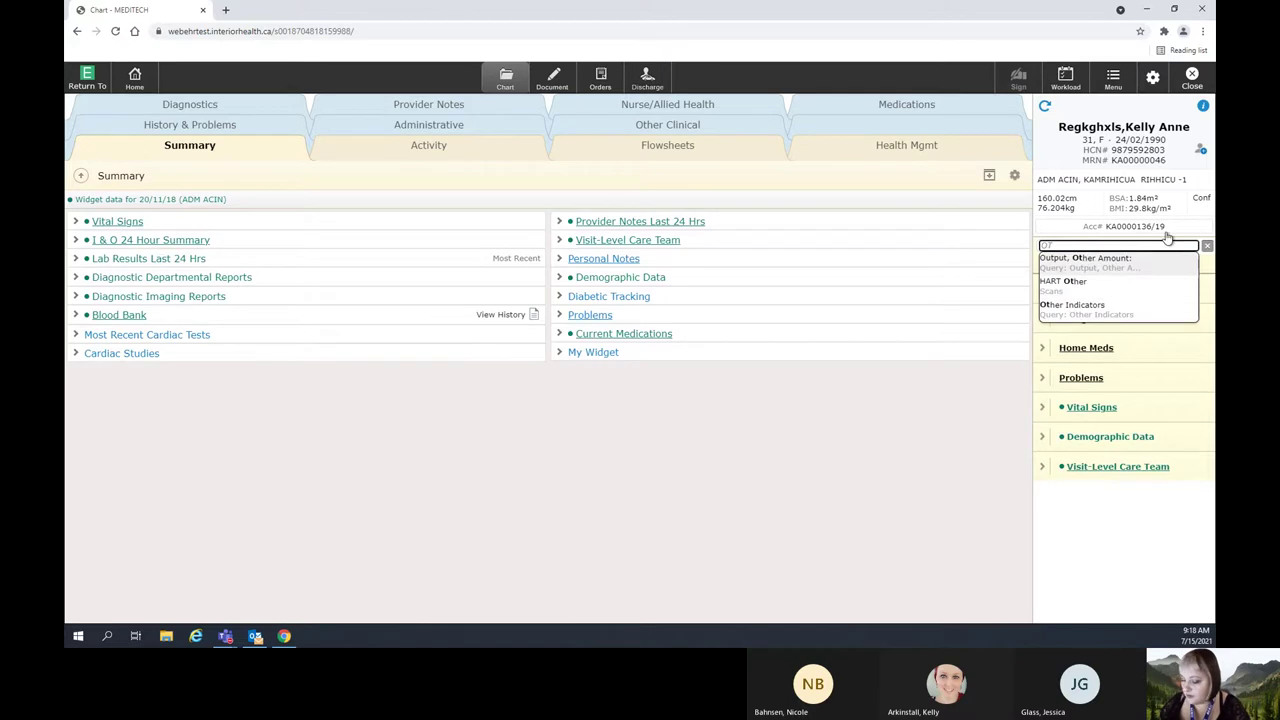
key(BackSpace)
key(BackSpace)
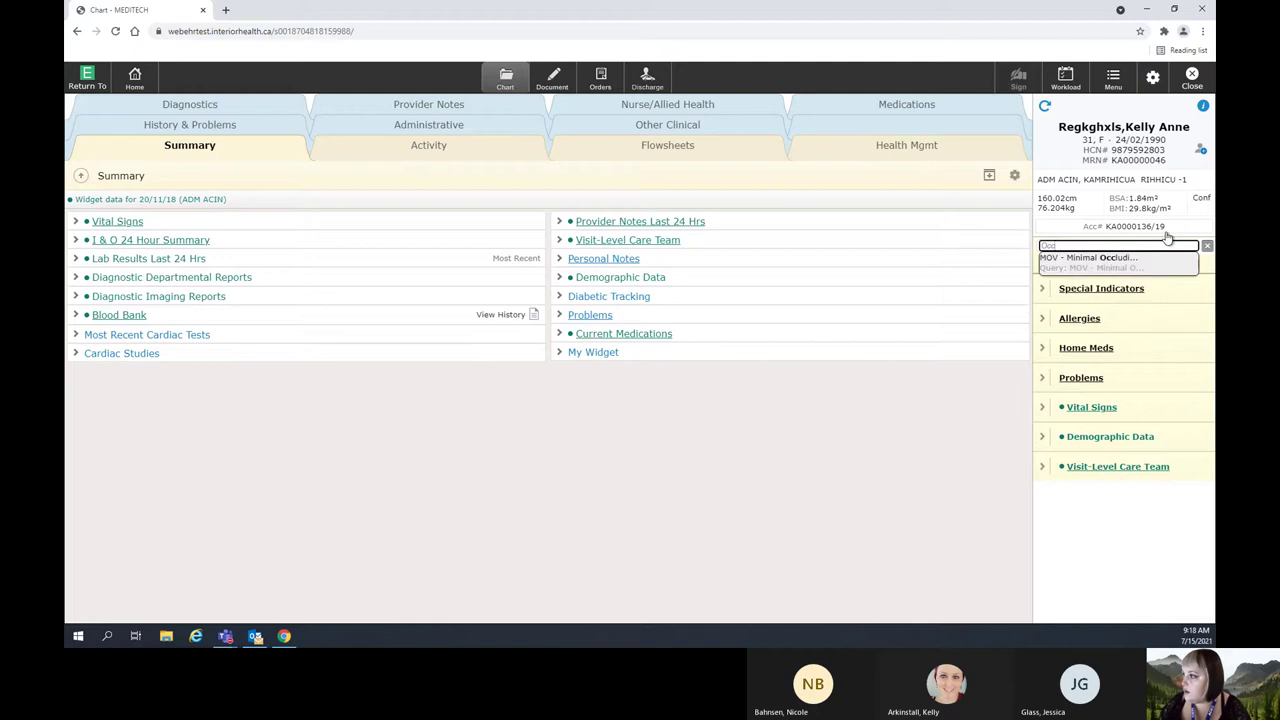
text(Occl)
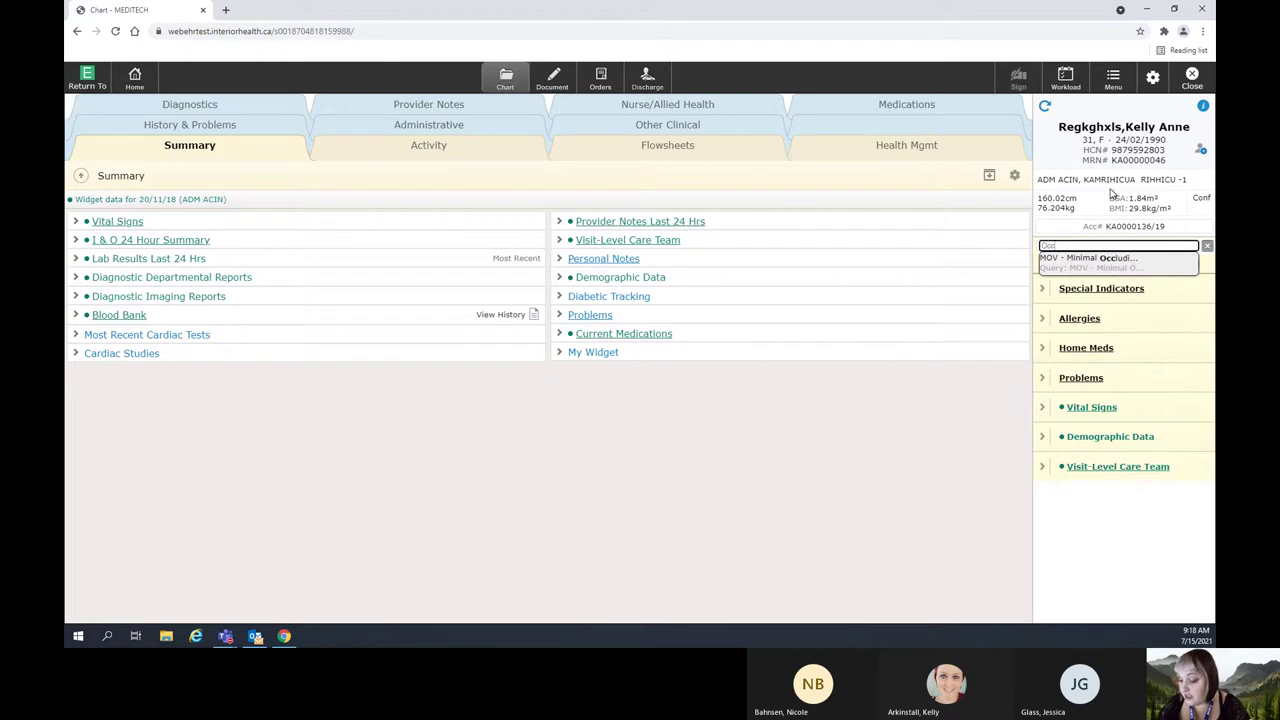
key(BackSpace)
key(BackSpace)
key(BackSpace)
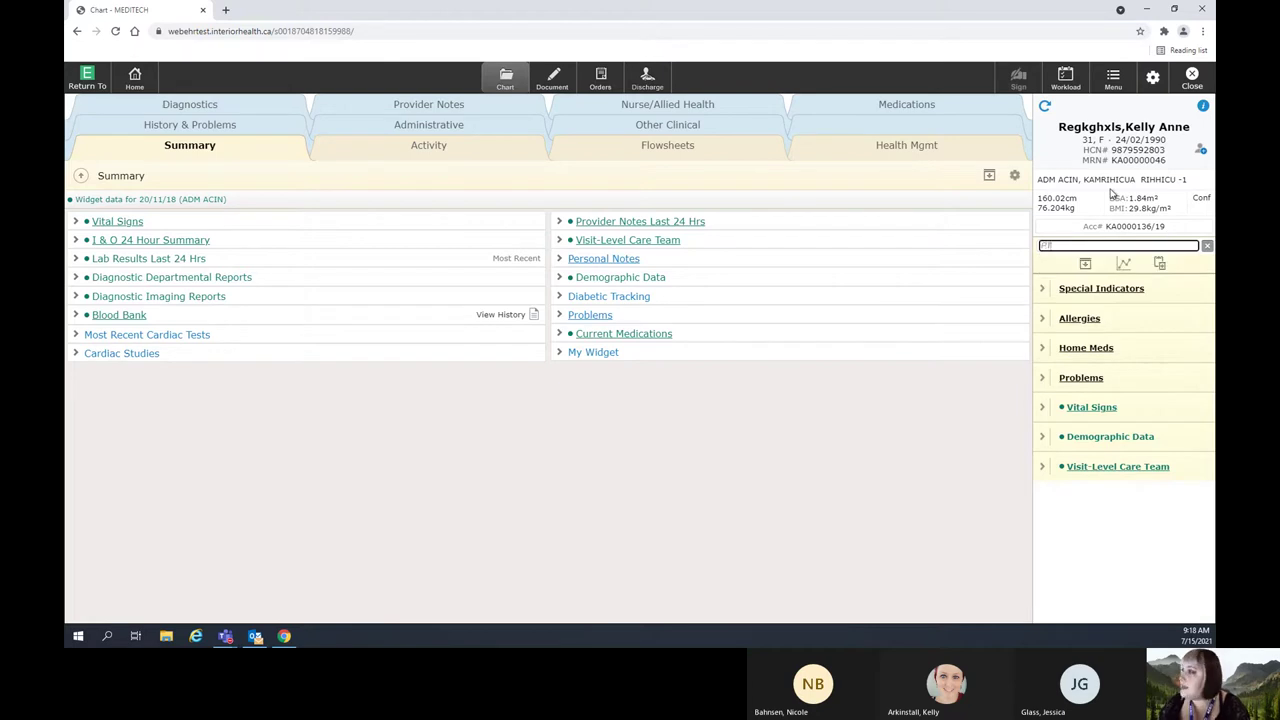
text(Ptt)
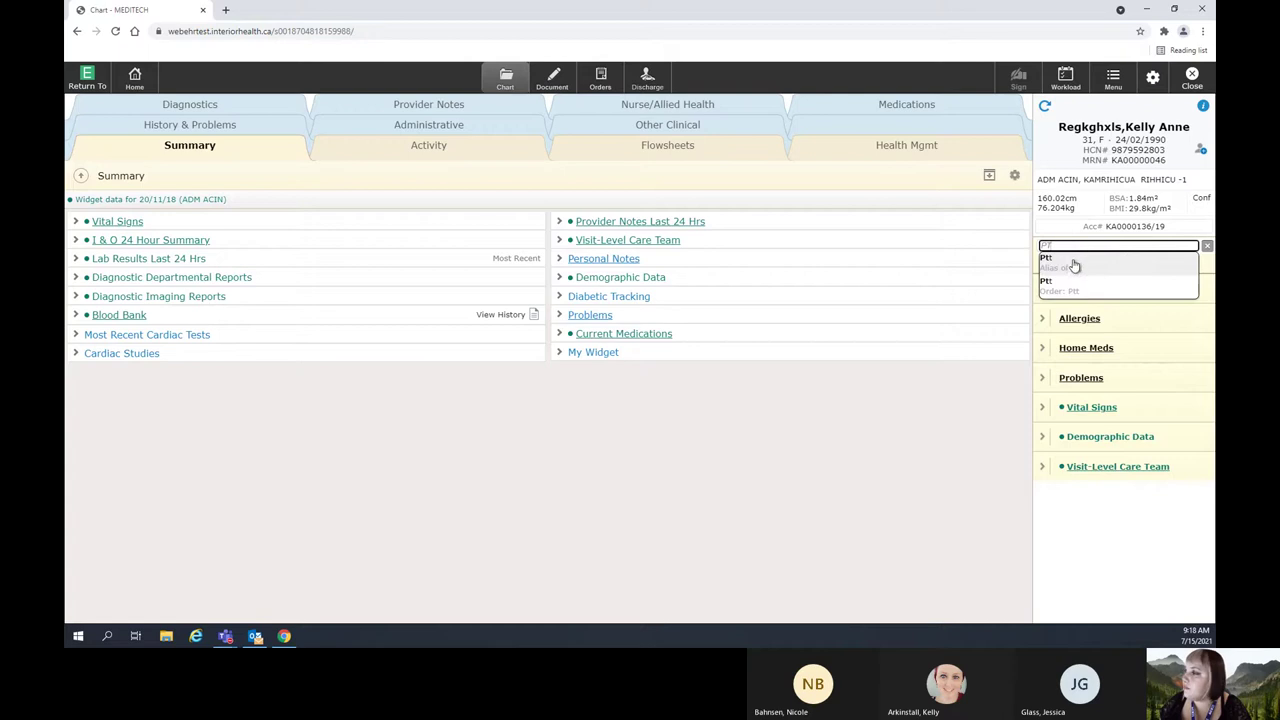
key(BackSpace)
text(i)
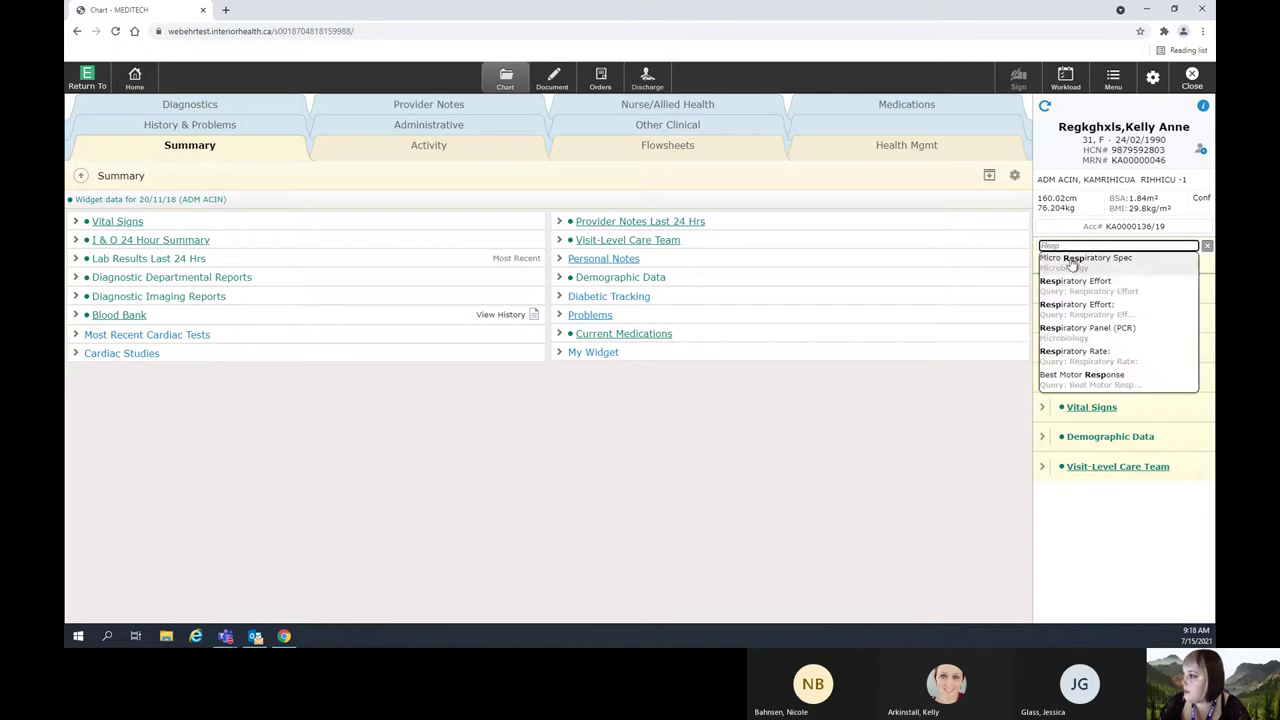
click(1083, 338)
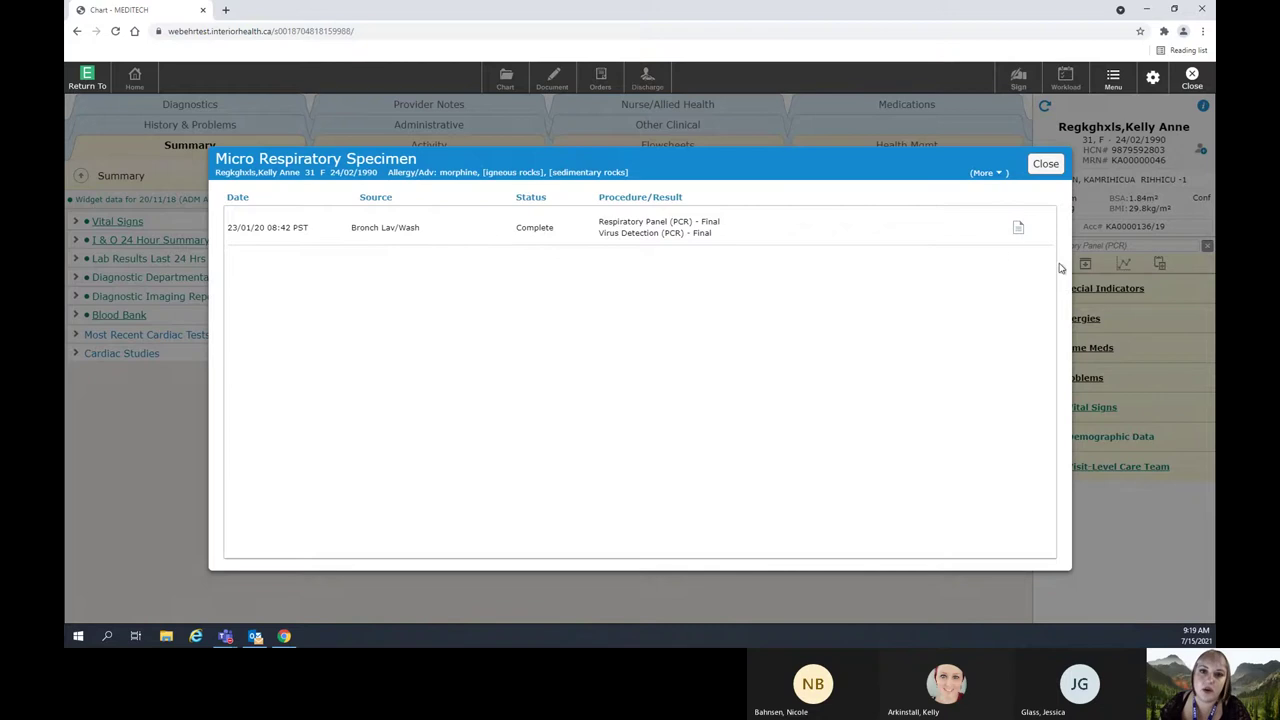
click(1019, 229)
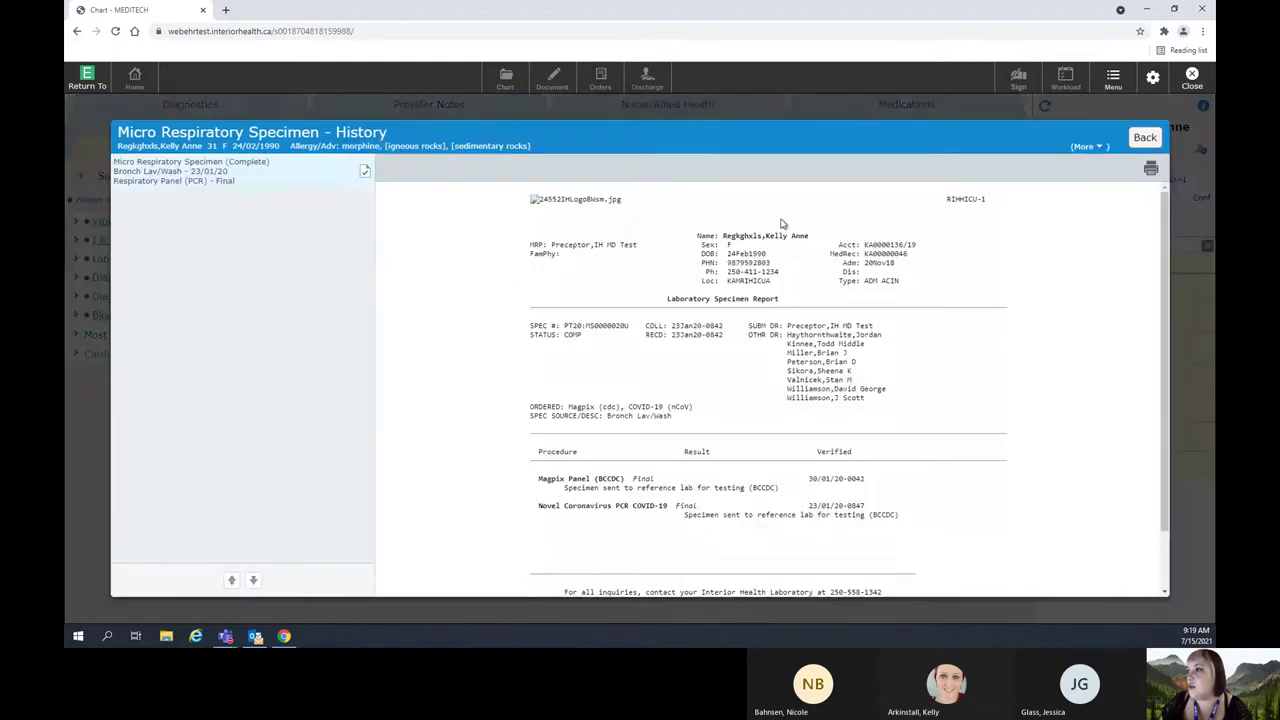
scroll(714, 343, down, 2)
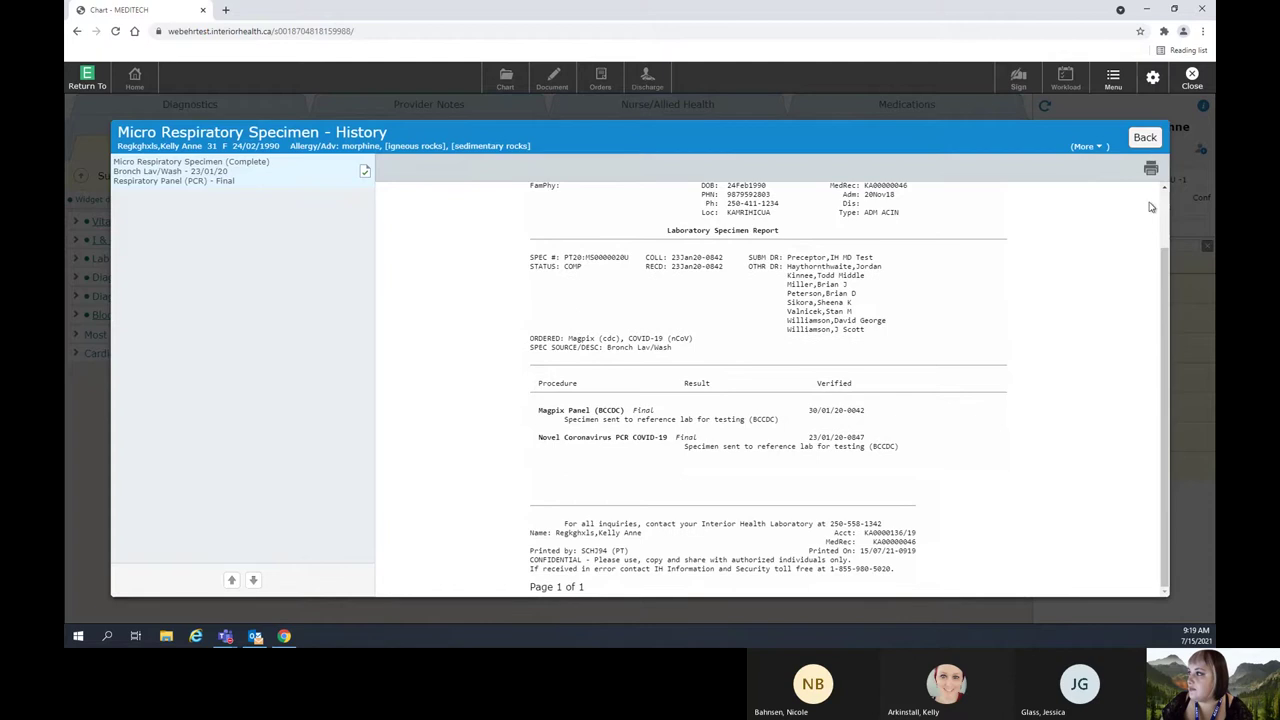
click(1146, 140)
click(1047, 162)
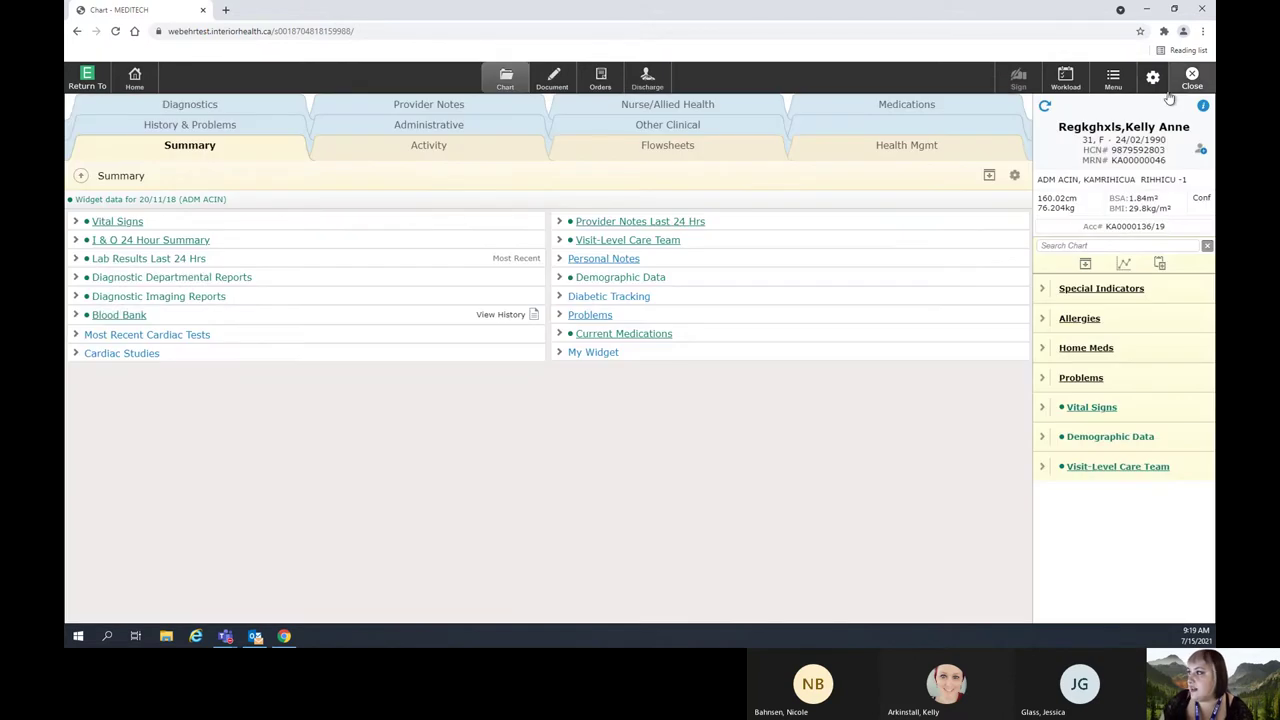
- Close the chart, open another Rounds patient's chart, and collapse its side panel sections
click(1193, 76)
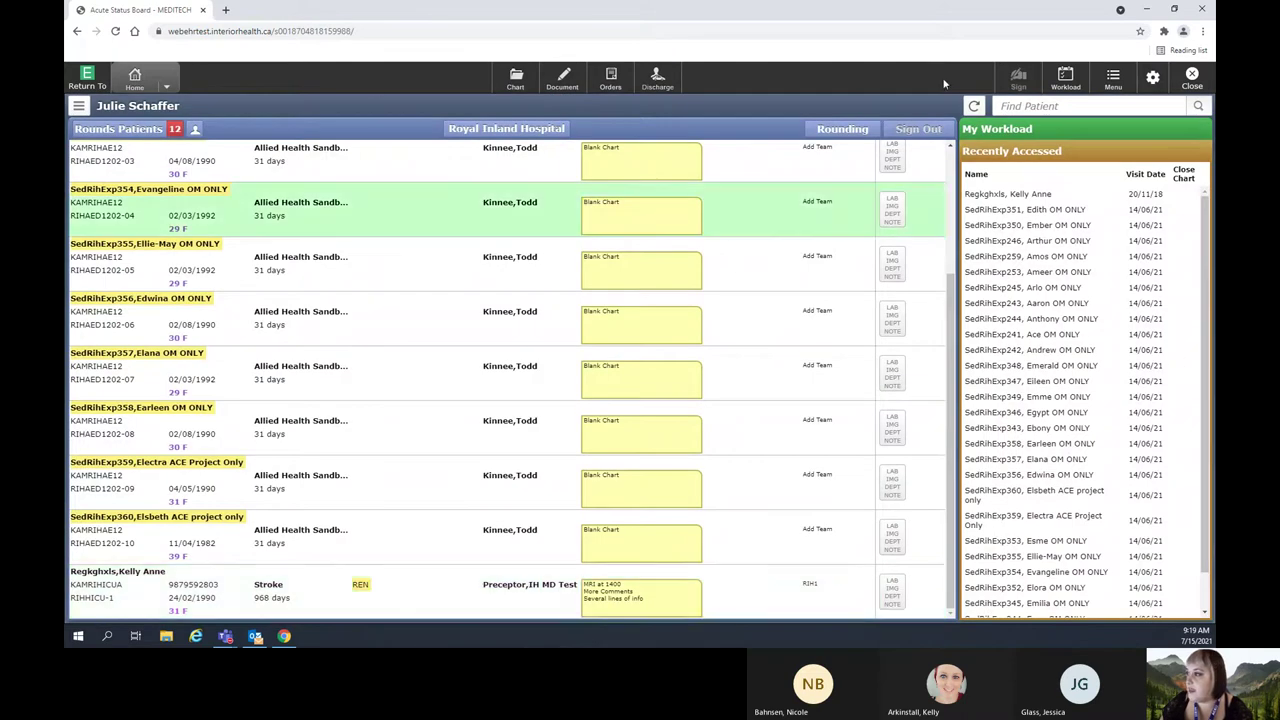
click(516, 78)
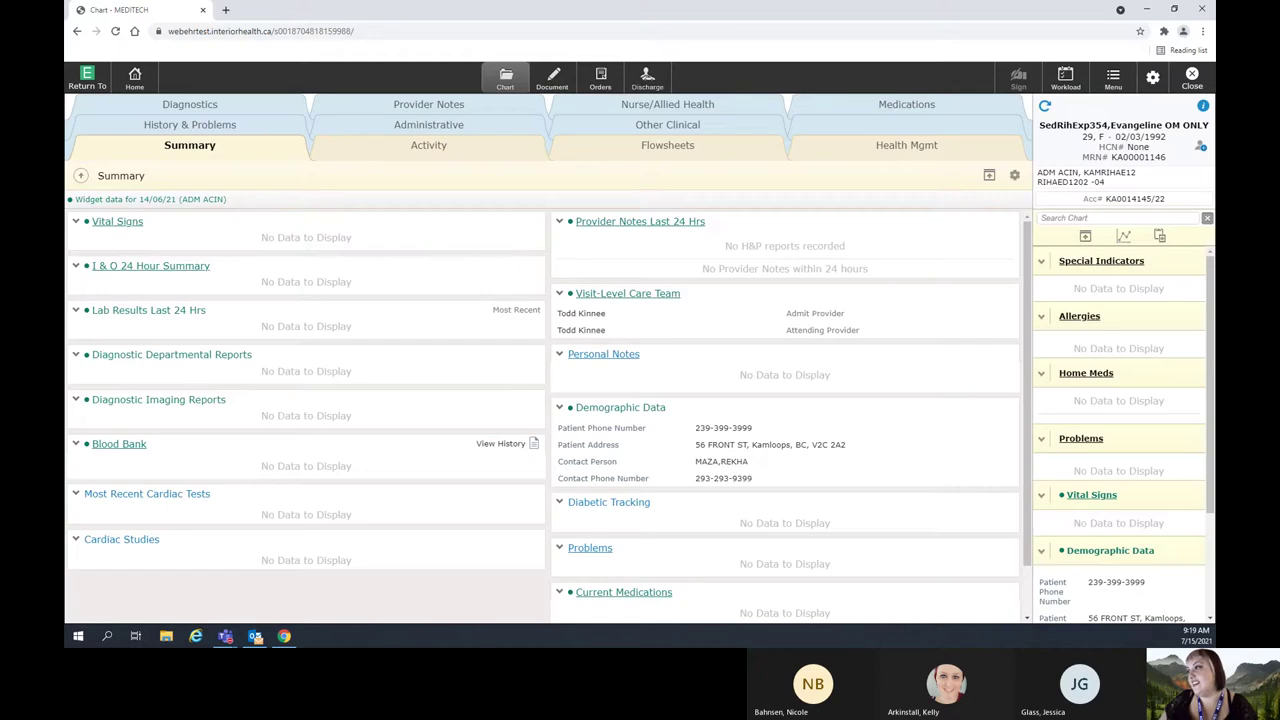
click(1085, 236)
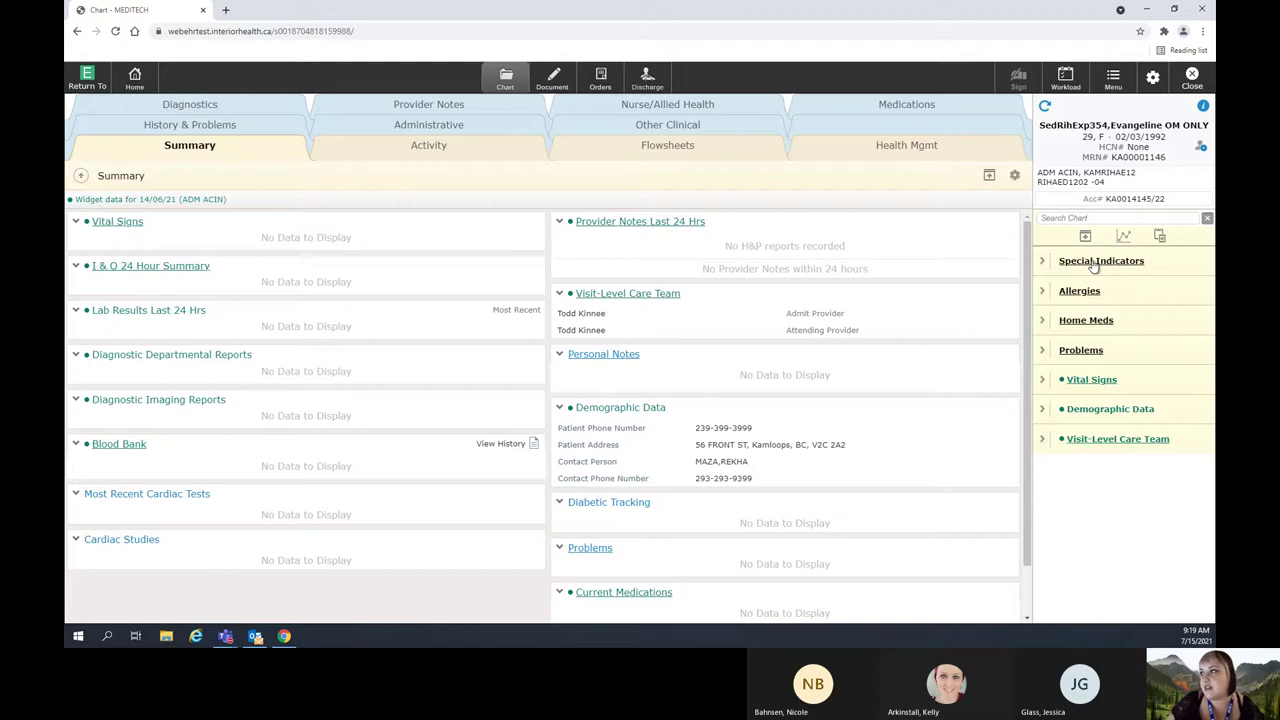
- Expand and re-collapse the Special Indicators, Allergies and Home Meds side panel sections
click(1041, 262)
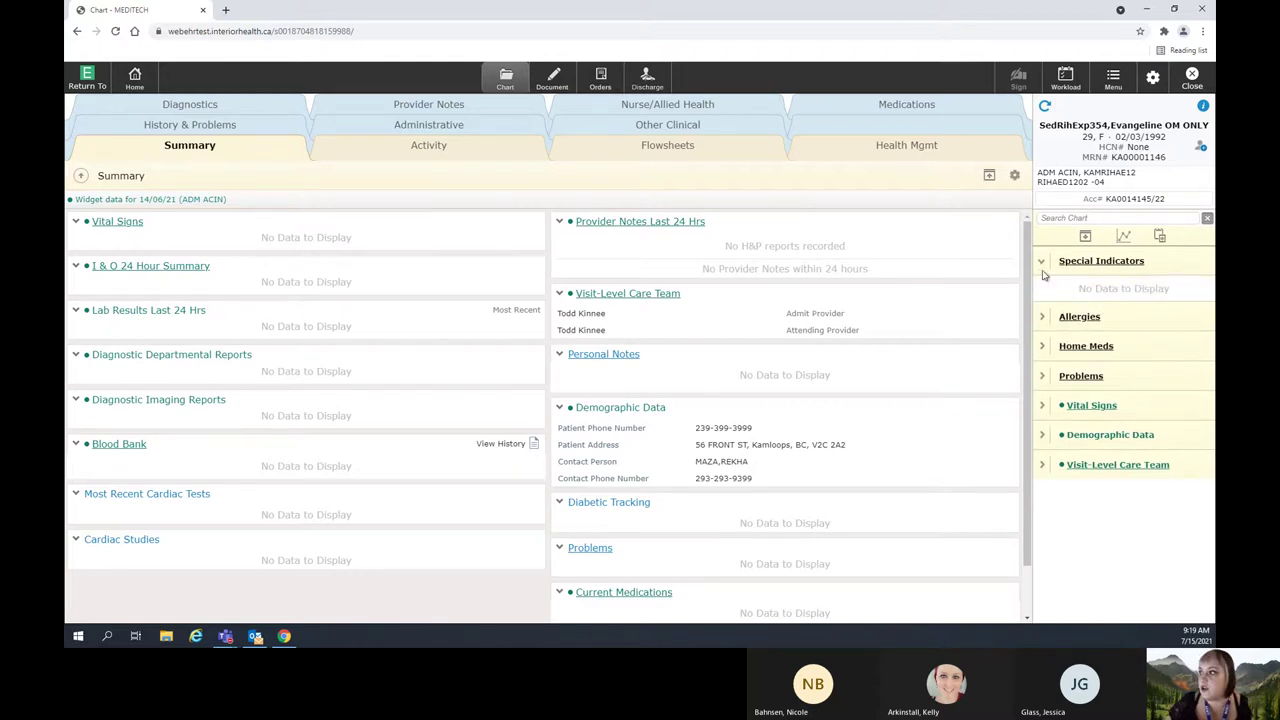
click(1041, 261)
click(1042, 292)
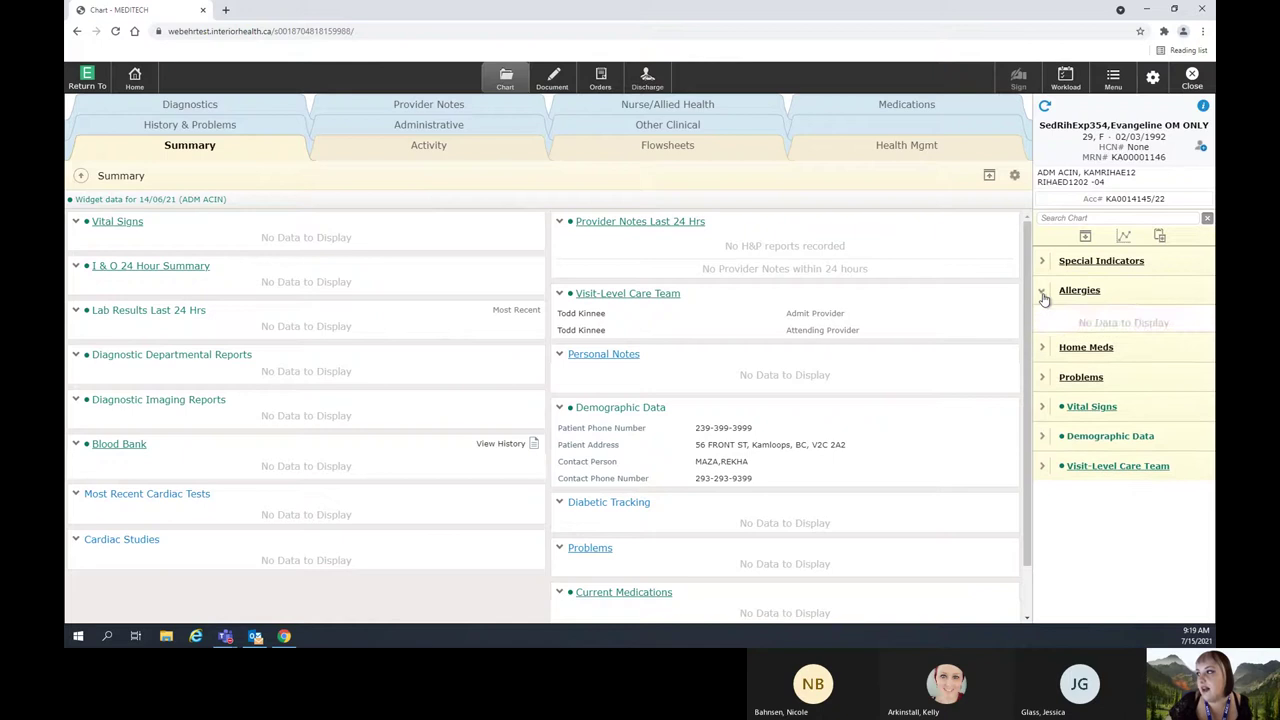
click(1042, 292)
click(1042, 322)
click(1043, 326)
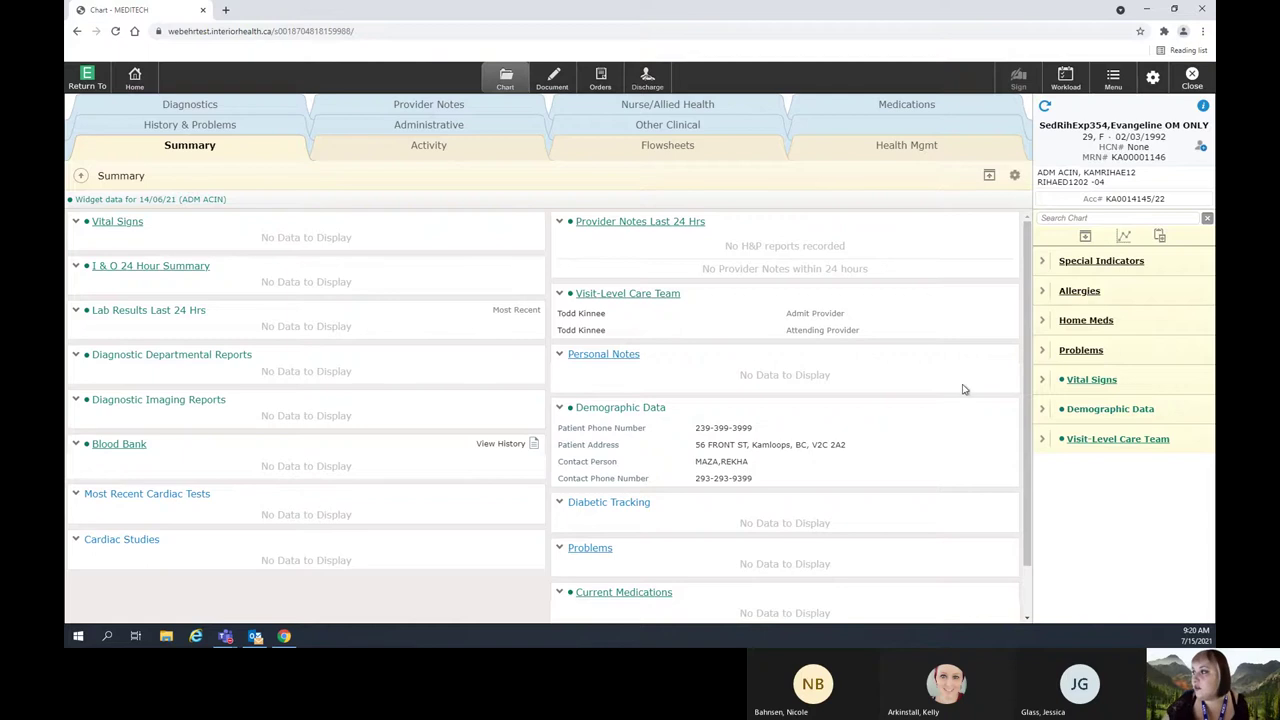
- Expand the side panel's Home Meds section, showing No Data to Display
click(1043, 320)
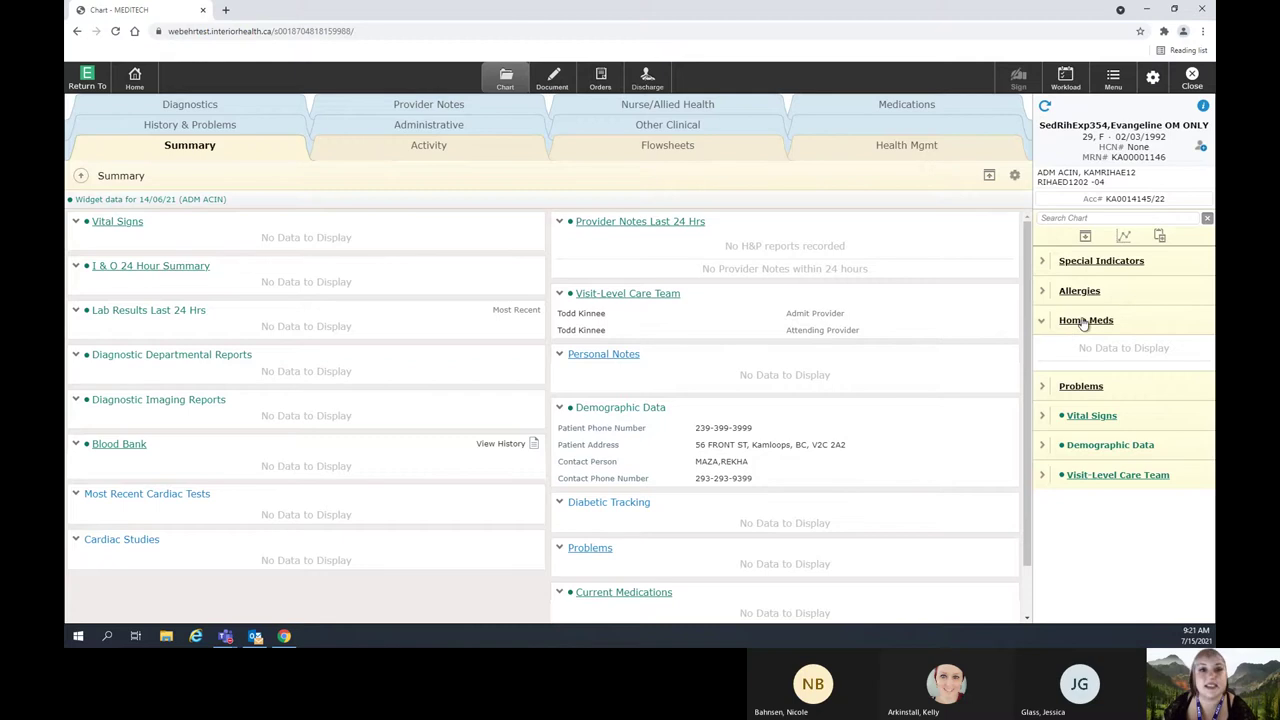
- Open the Home Meds page from the side panel and dismiss the 143 request error
click(1085, 321)
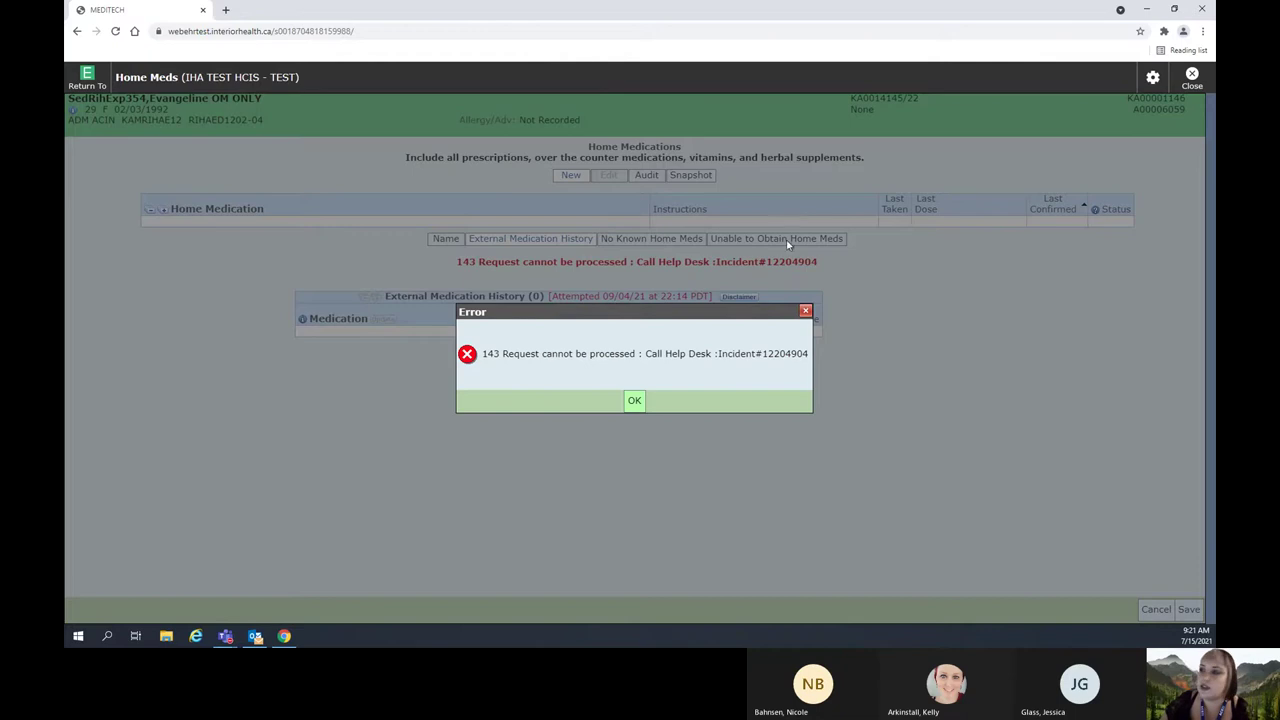
click(634, 402)
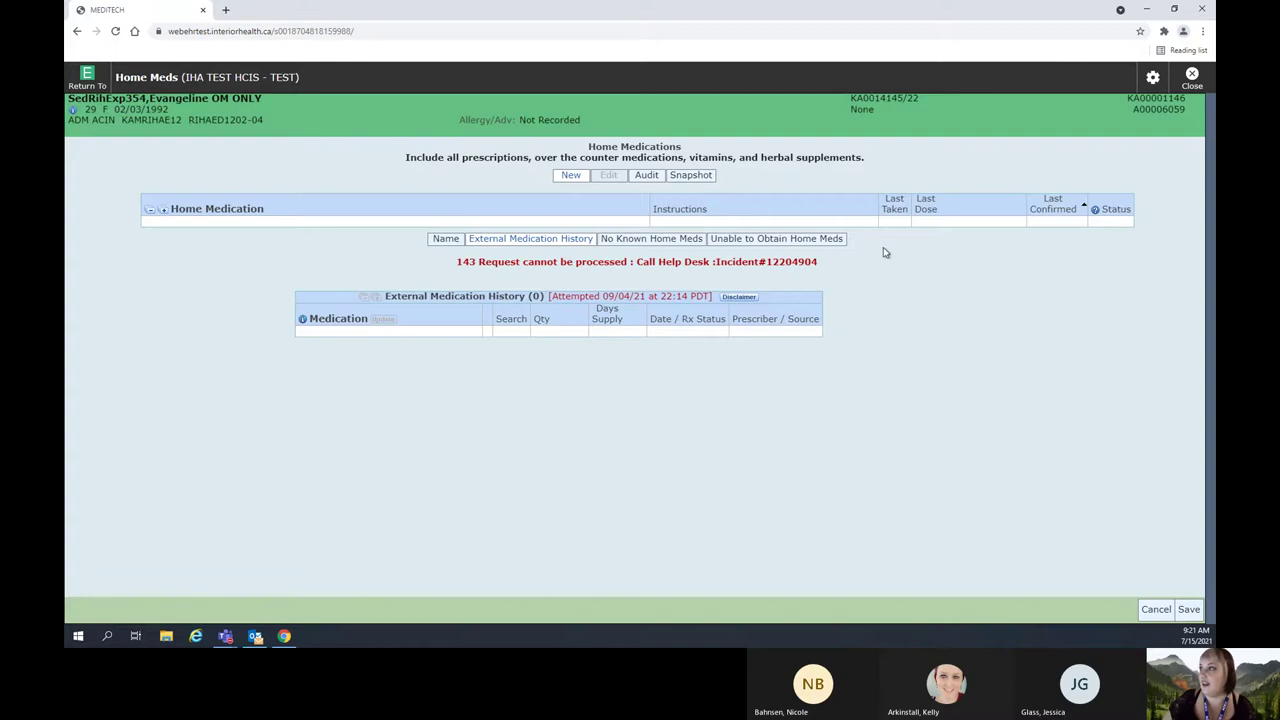
- Add furosemide 40 mg tablet, PO DAILY, to the home medications
click(446, 239)
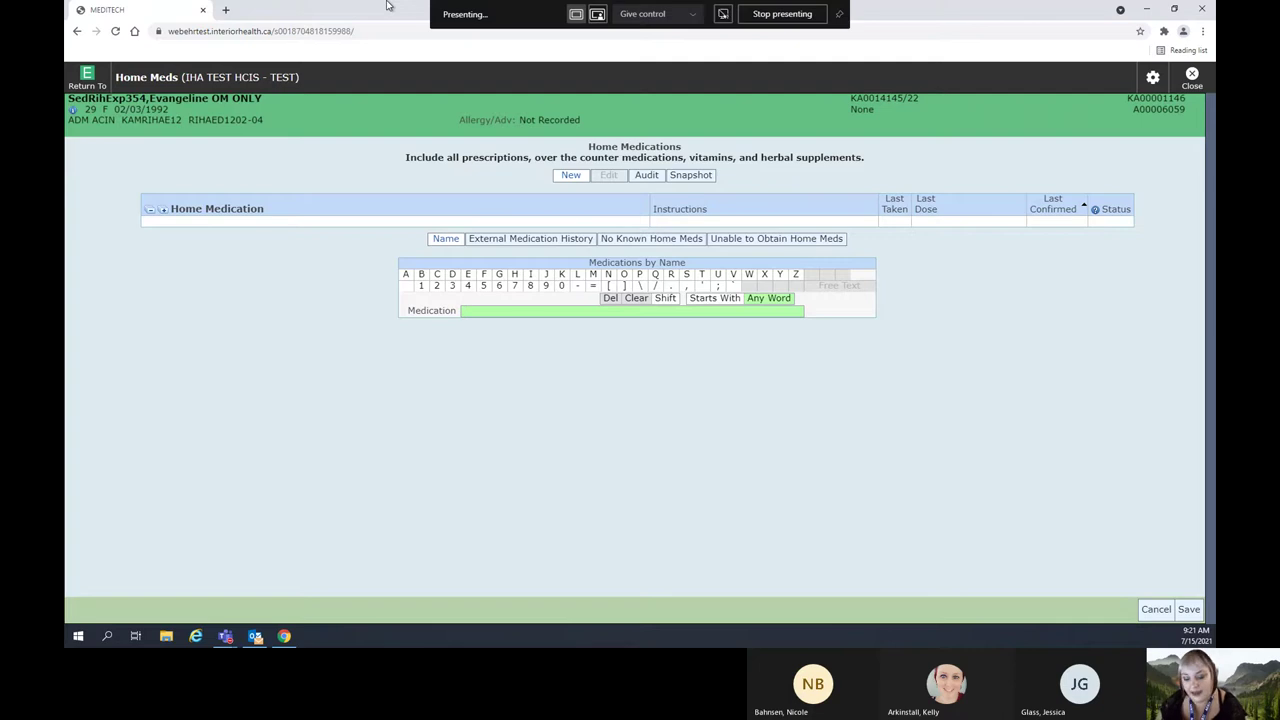
text(furos)
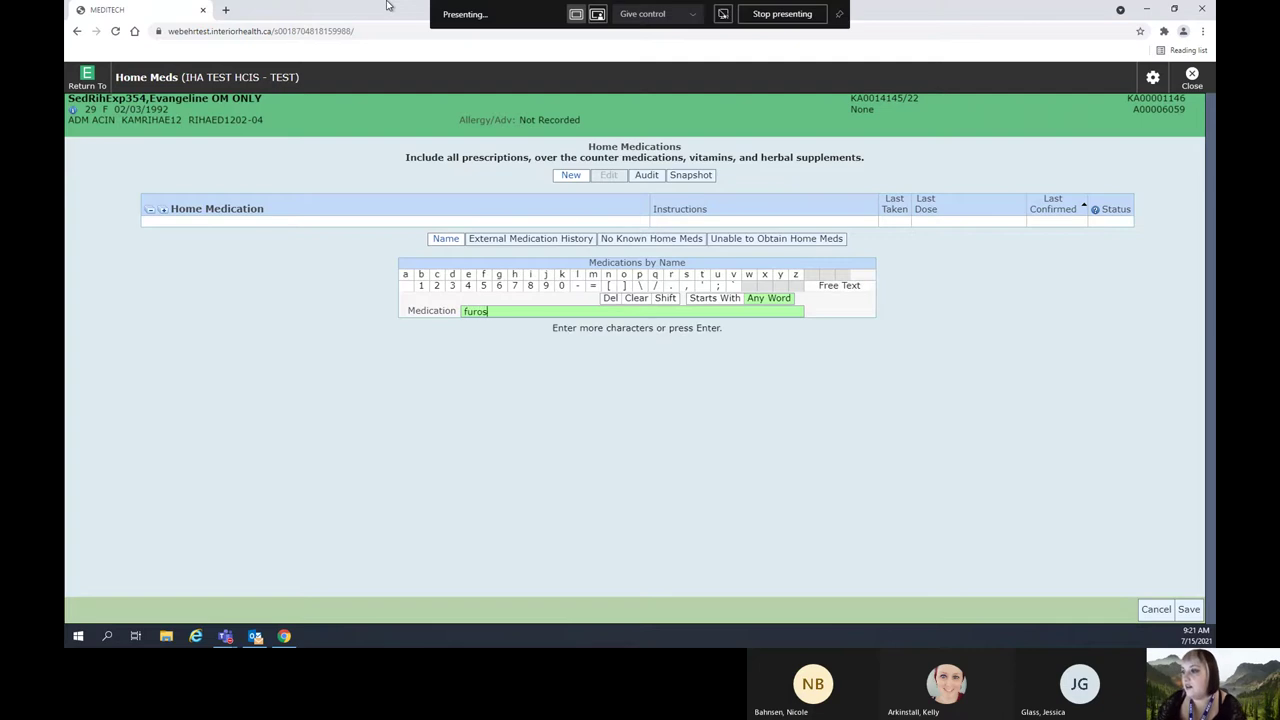
text(emide)
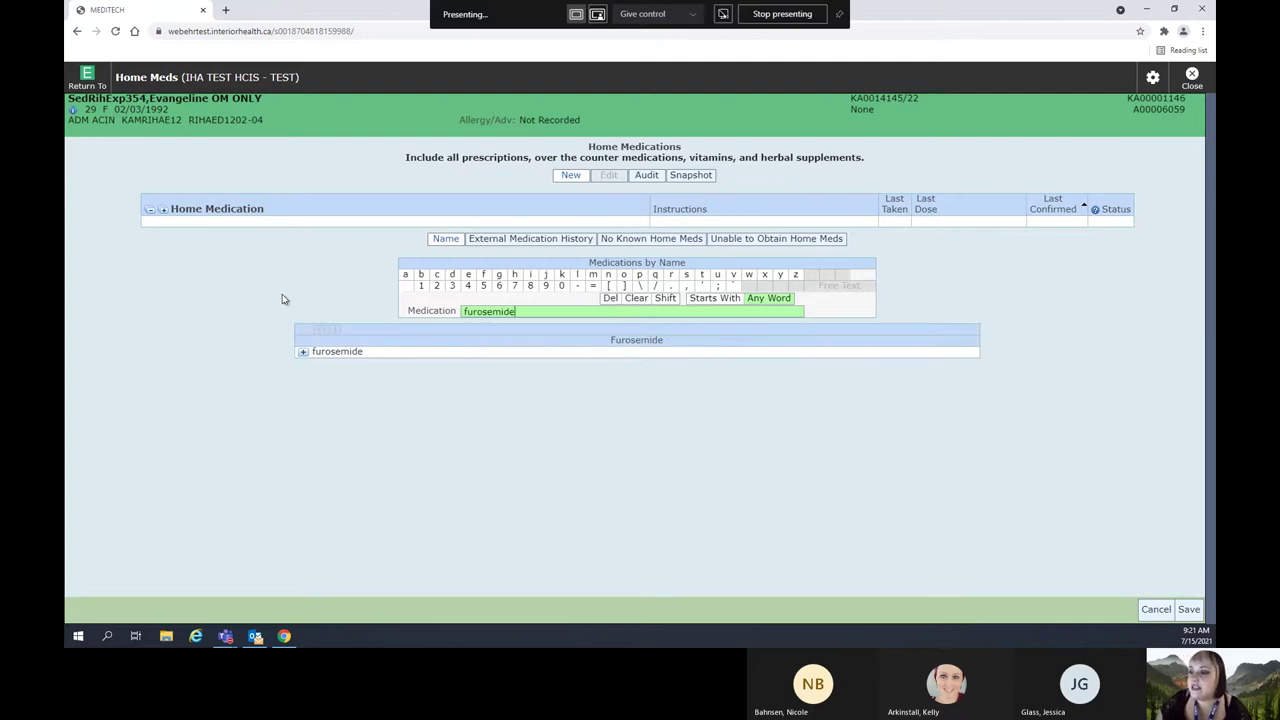
click(302, 354)
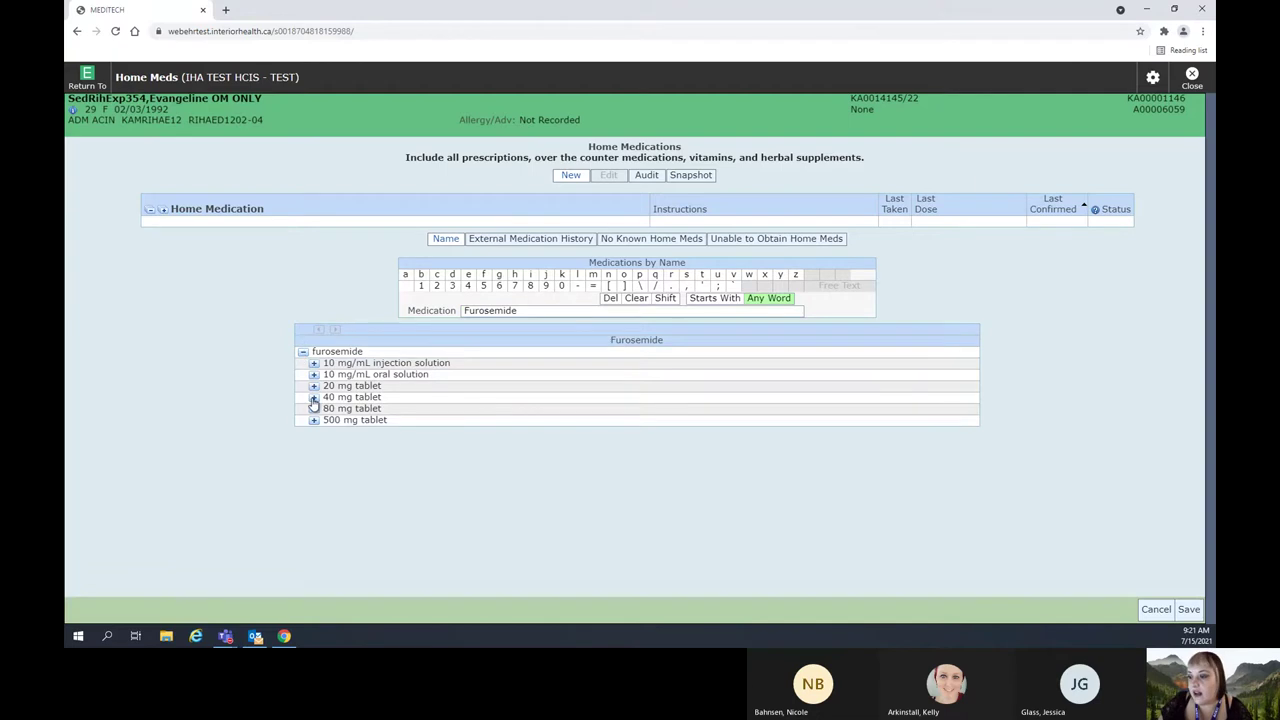
click(314, 397)
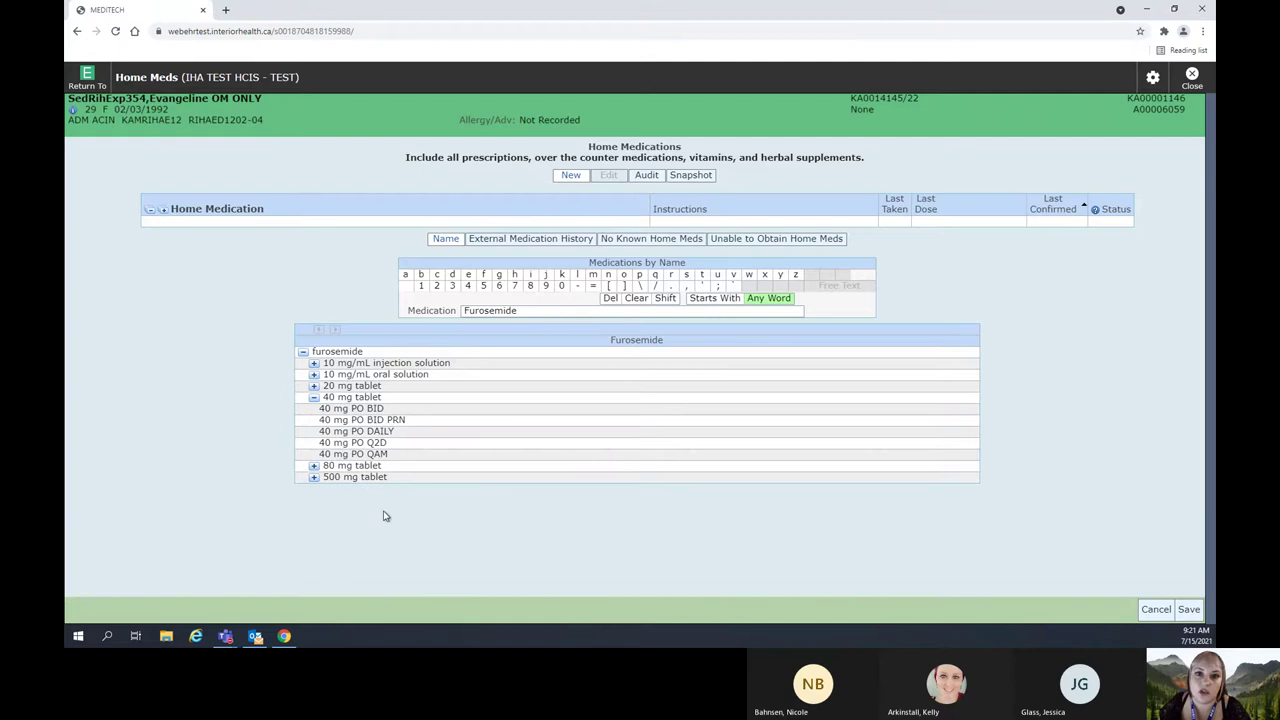
click(369, 432)
- Search 'Ramip' and add the ramipril 5 mg tablet to the home medications
click(514, 314)
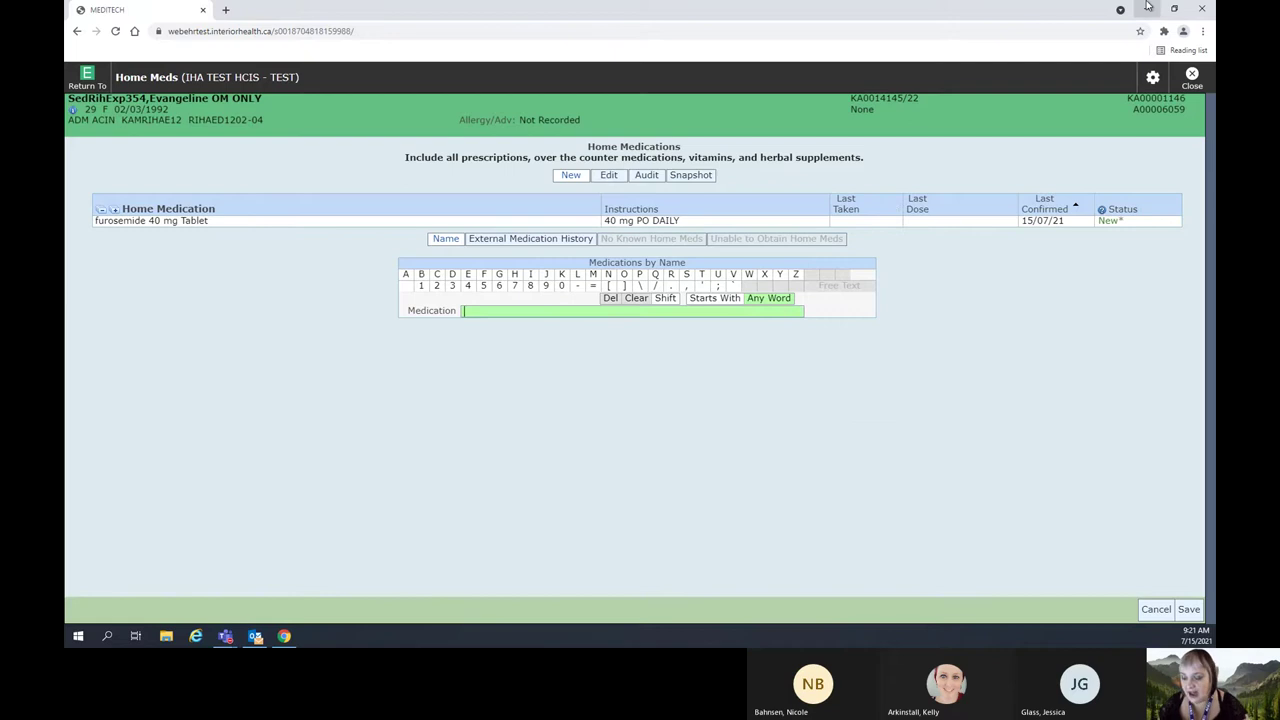
text(Ramip)
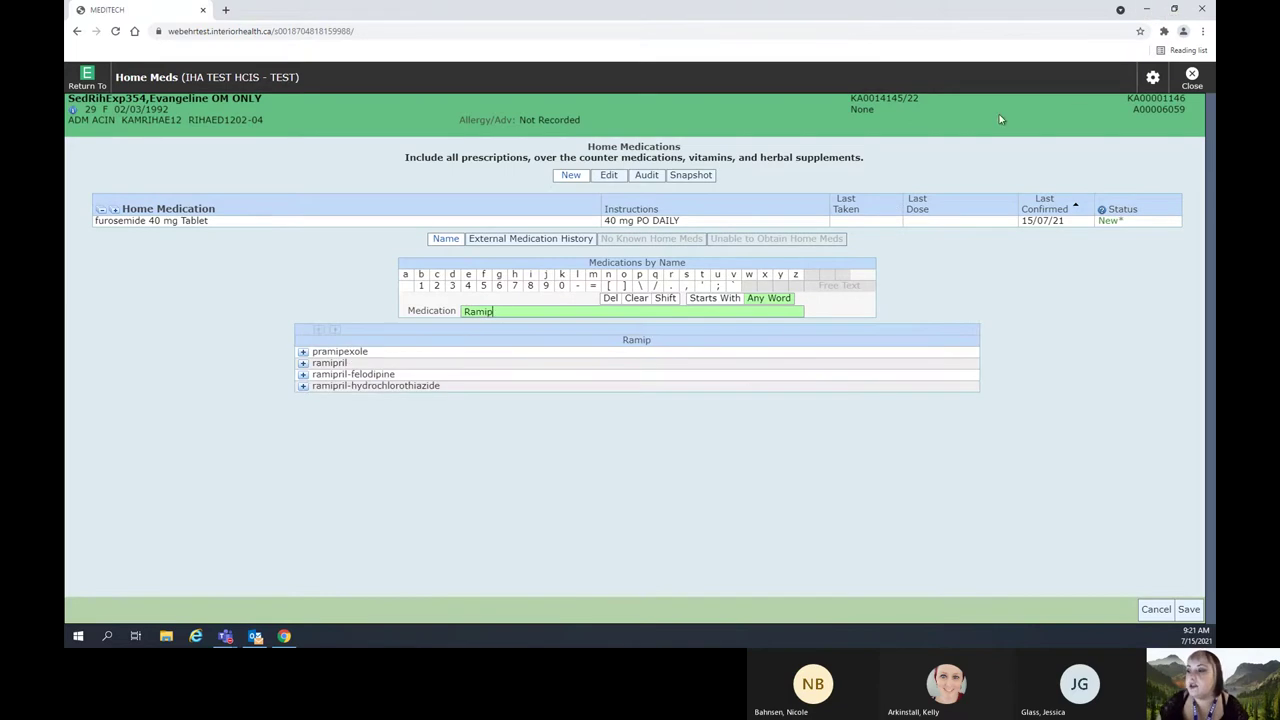
click(303, 363)
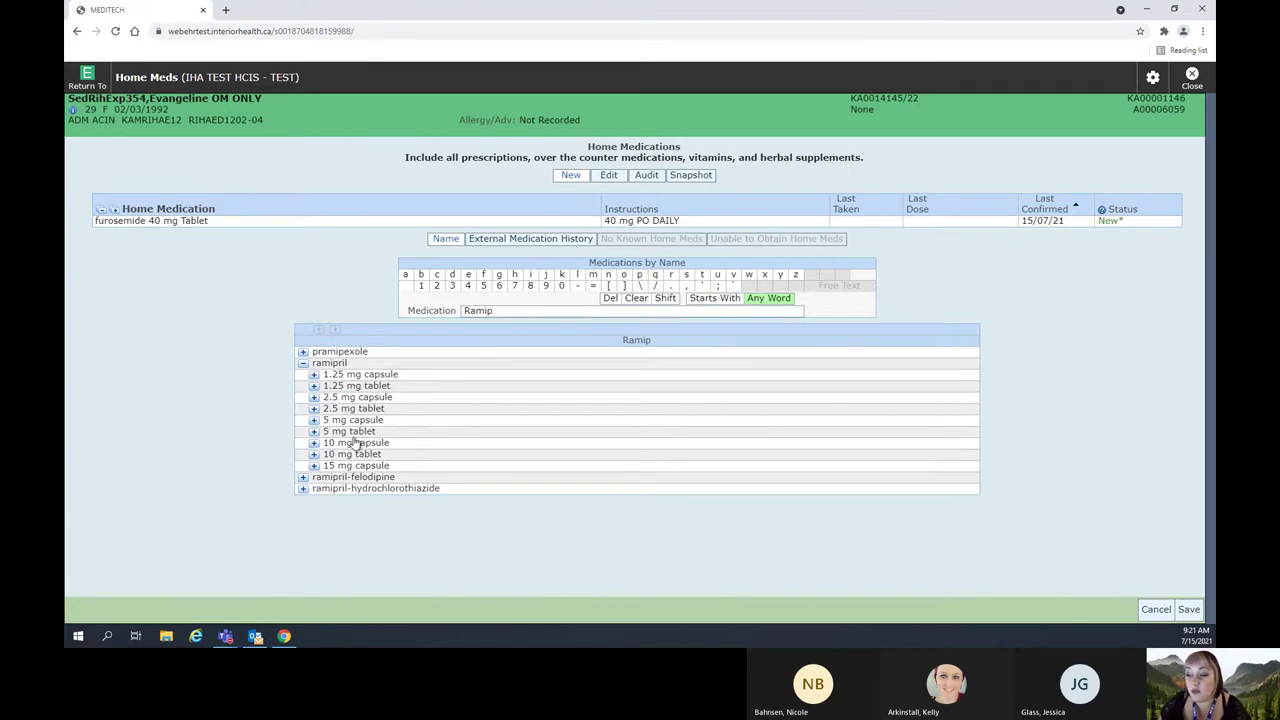
click(350, 431)
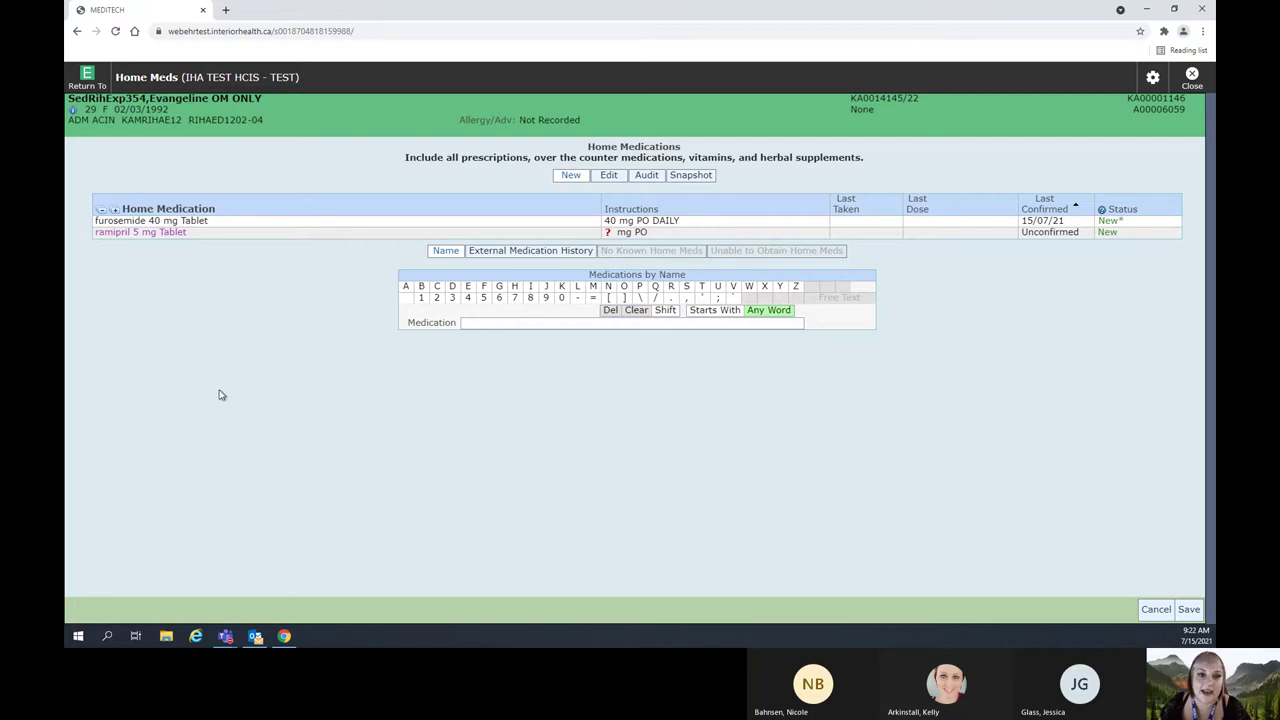
- Complete the ramipril entry as 5 mg PO with BID frequency and confirm it
click(131, 233)
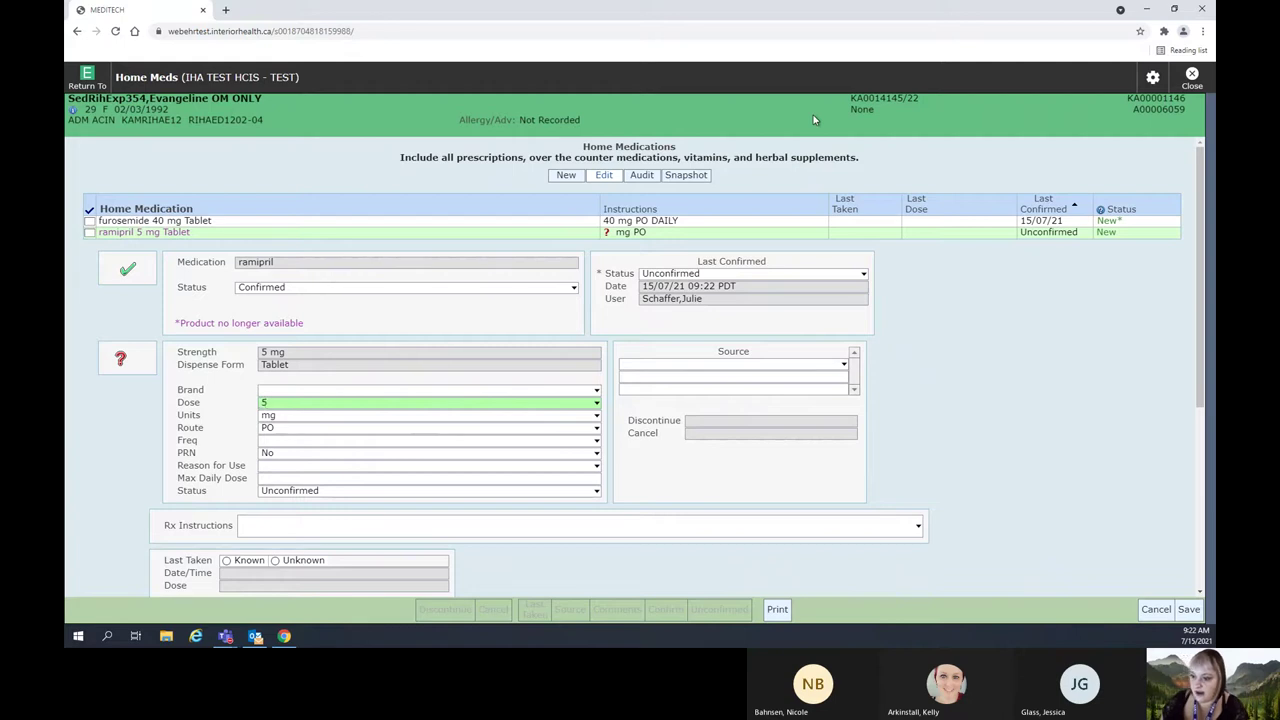
key(Tab)
key(Tab)
key(Tab)
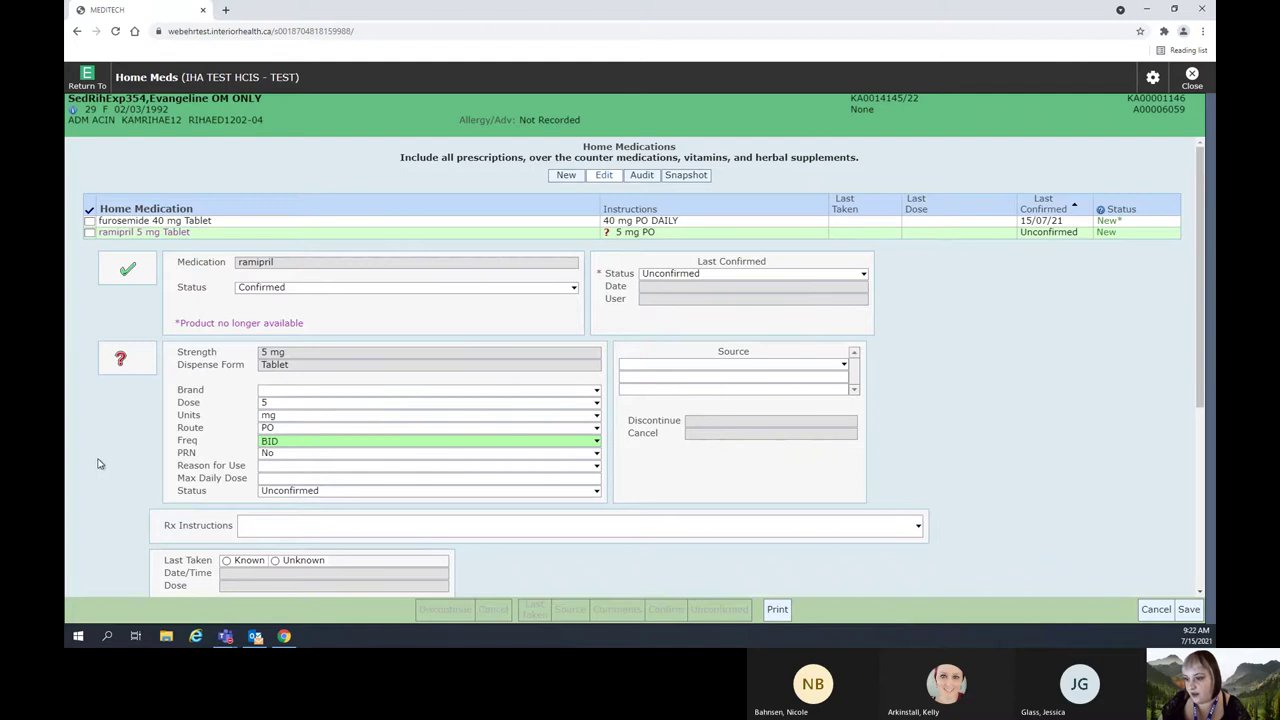
key(Return)
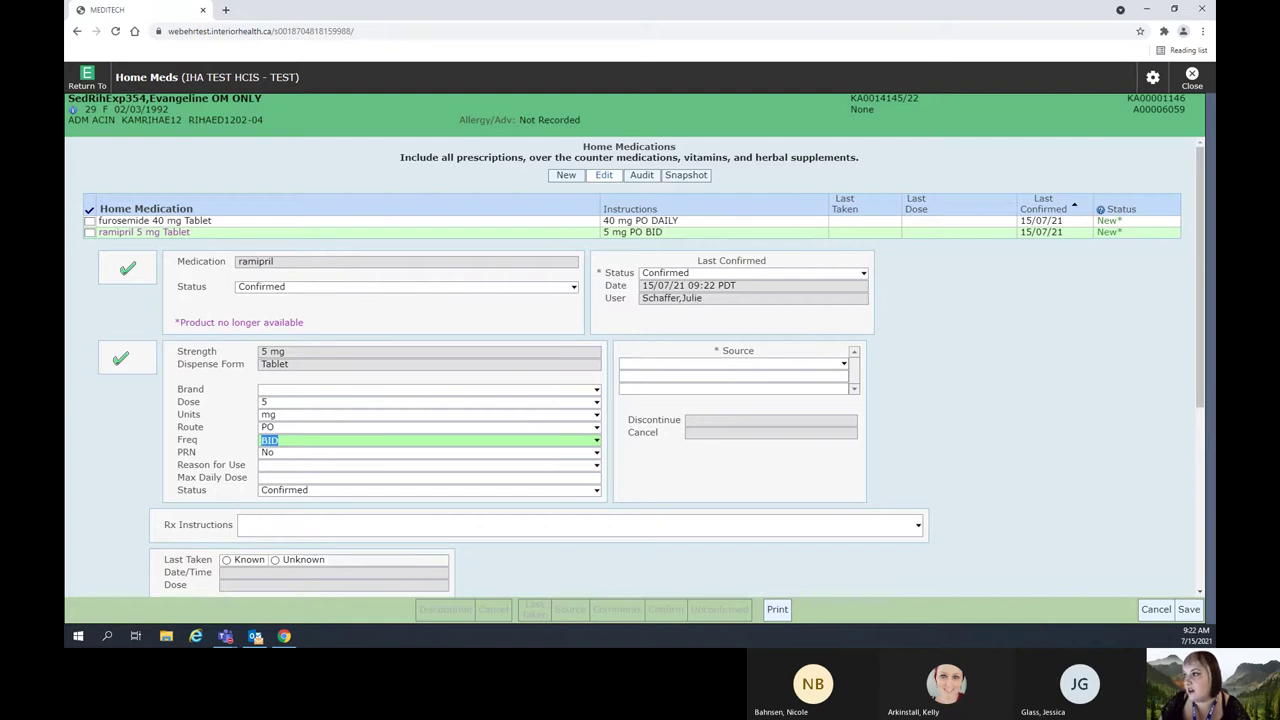
click(570, 175)
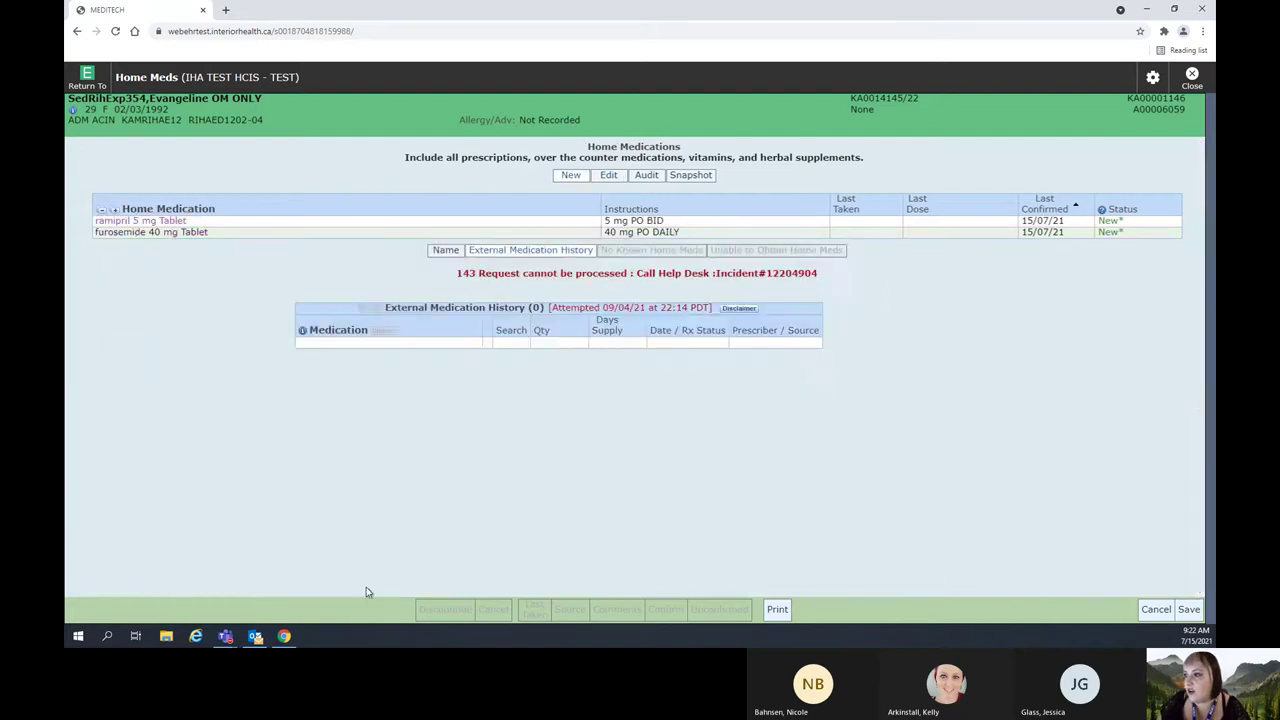
- Dismiss the external history error and add metformin 500 mg tablet, PO BID
click(636, 398)
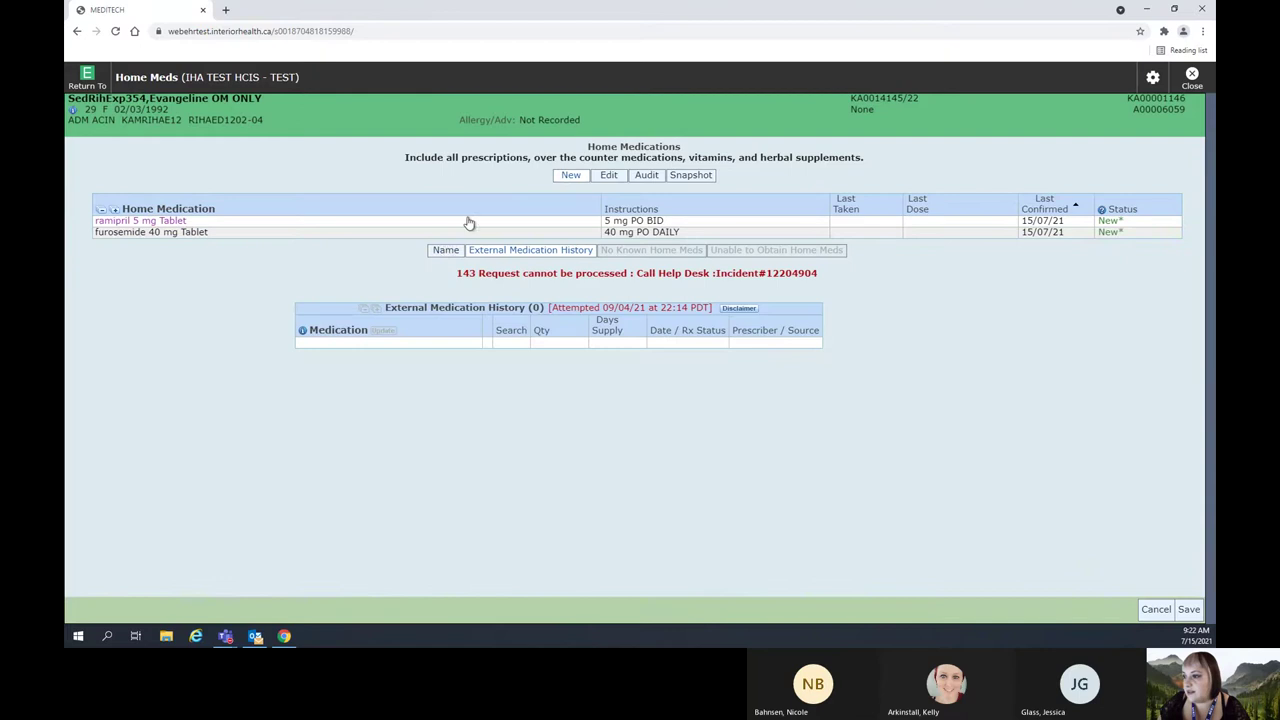
click(446, 250)
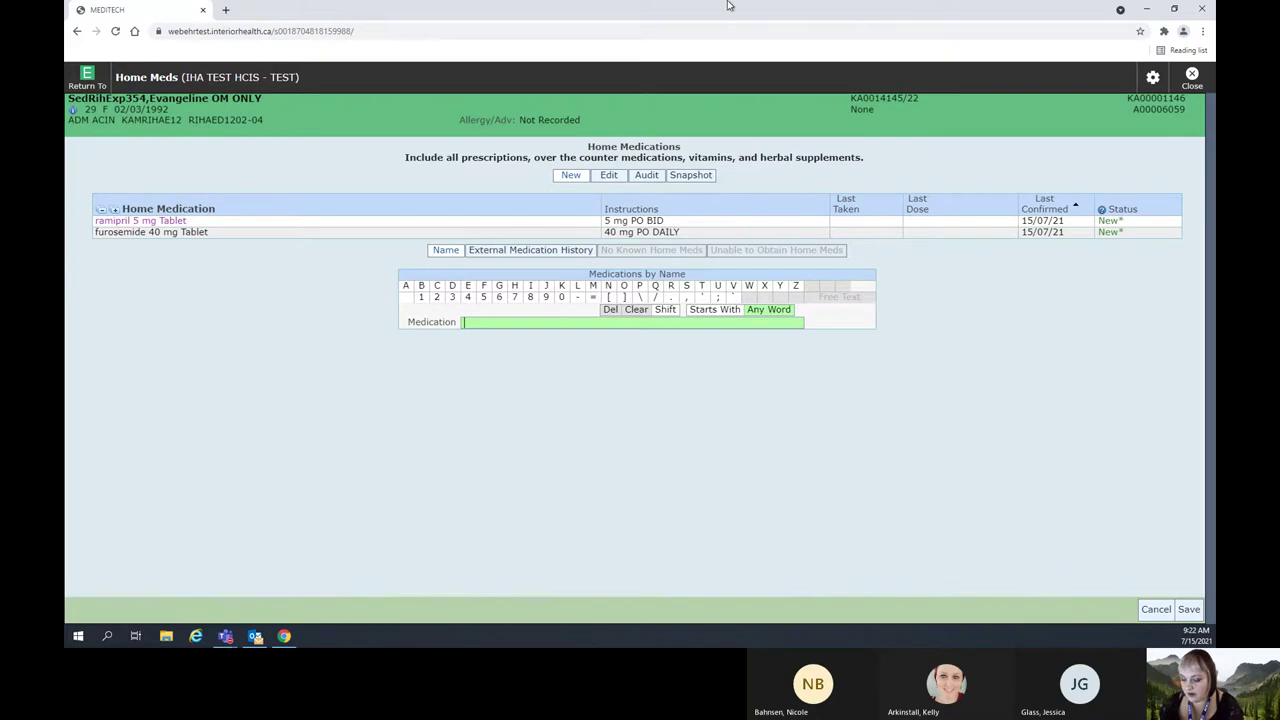
text(Metformin)
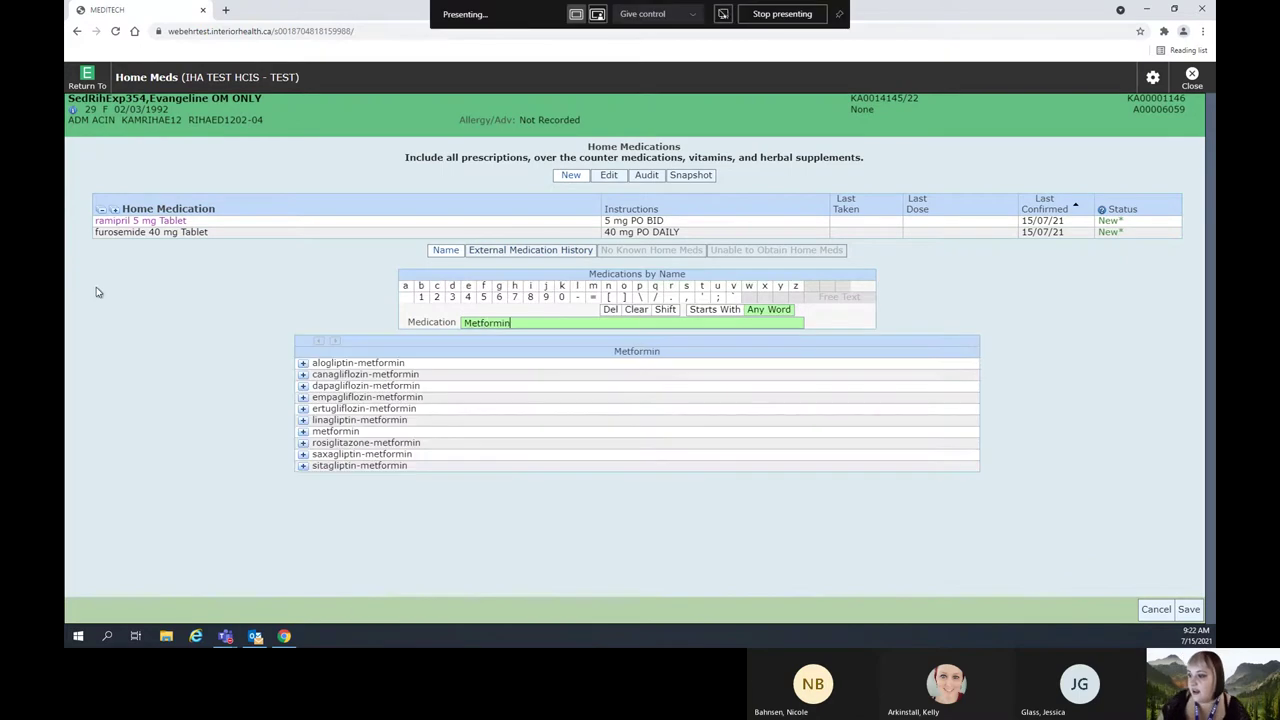
click(303, 432)
click(314, 454)
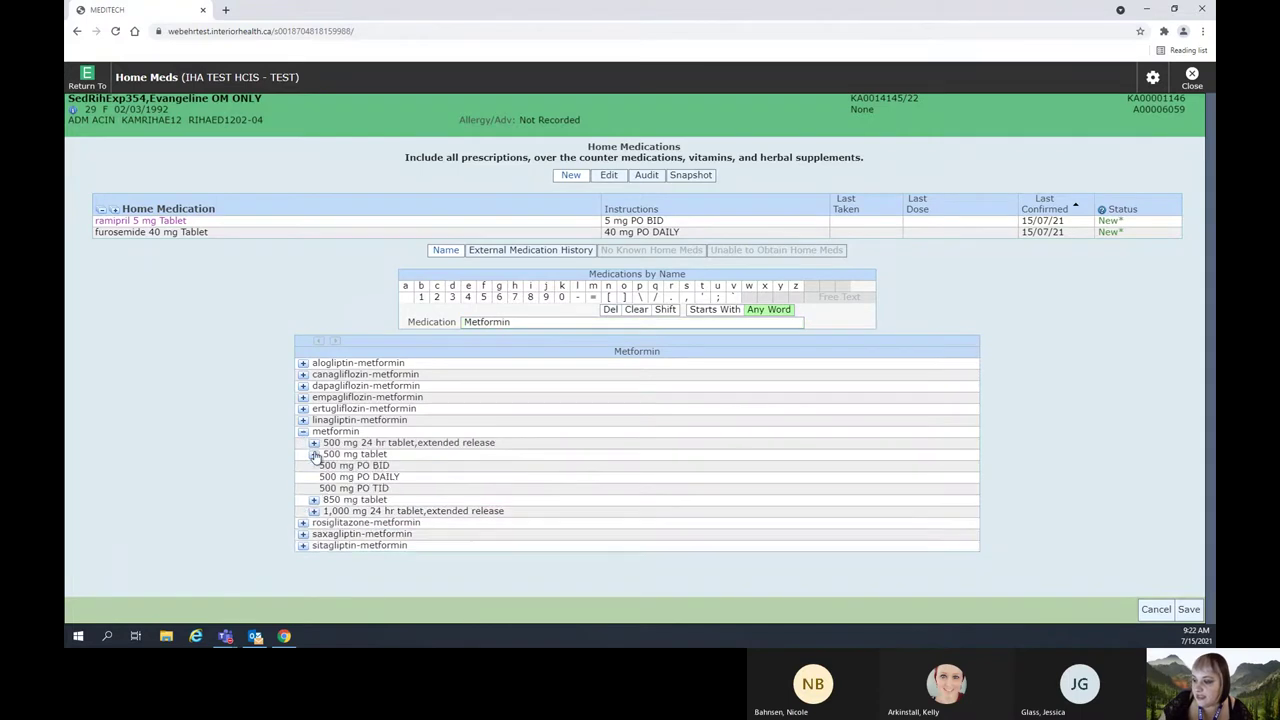
click(376, 466)
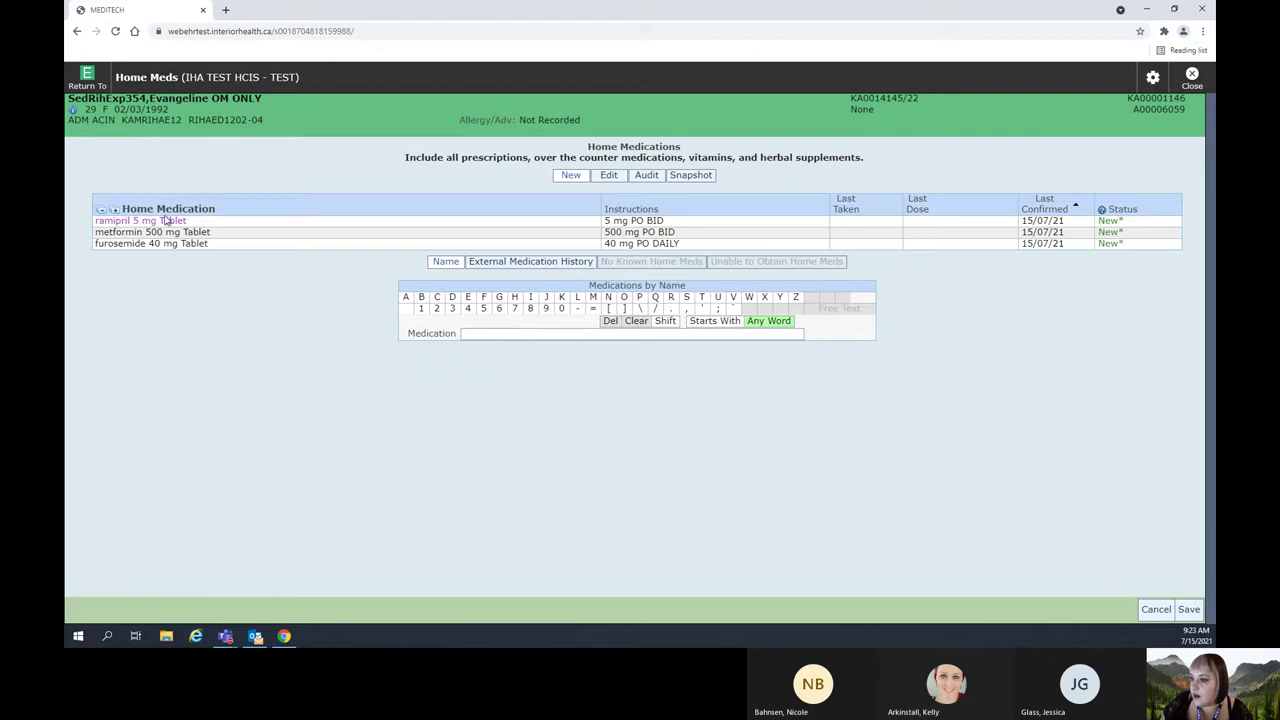
- Search 'levothy' and add levothyroxine 112 mcg tablet, PO DAILY
click(474, 336)
text(levoth)
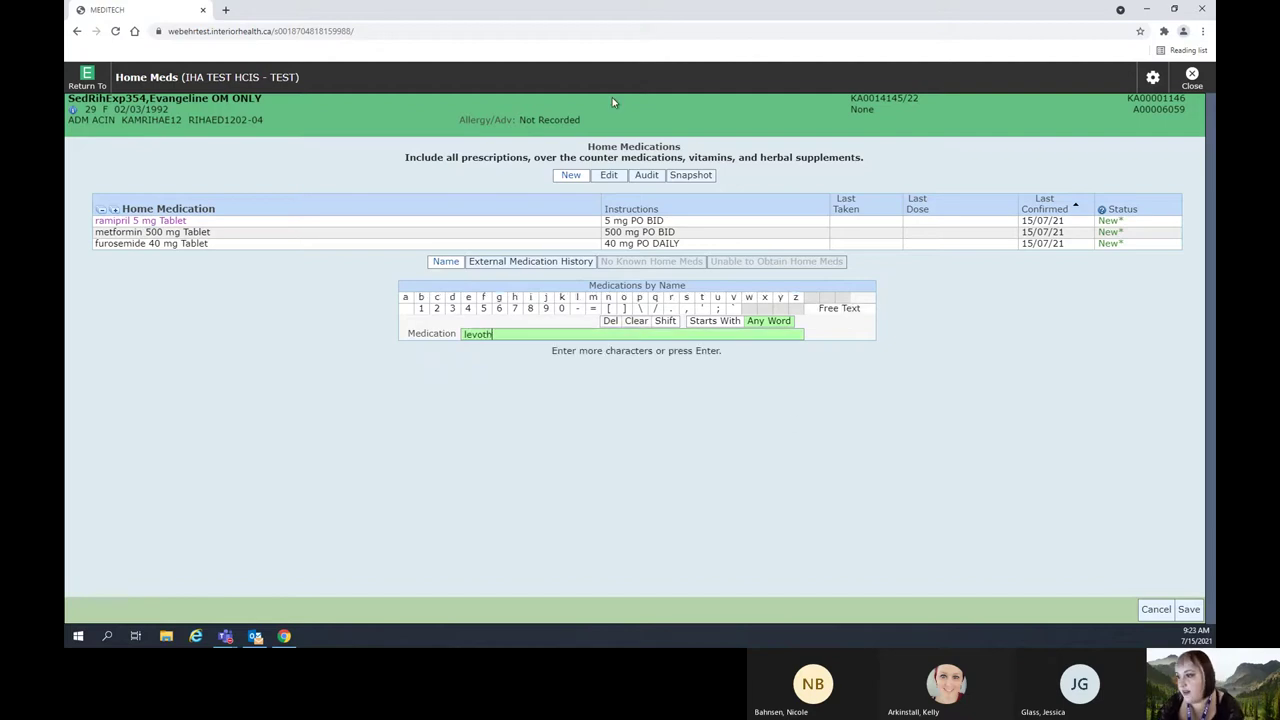
text(y)
key(Return)
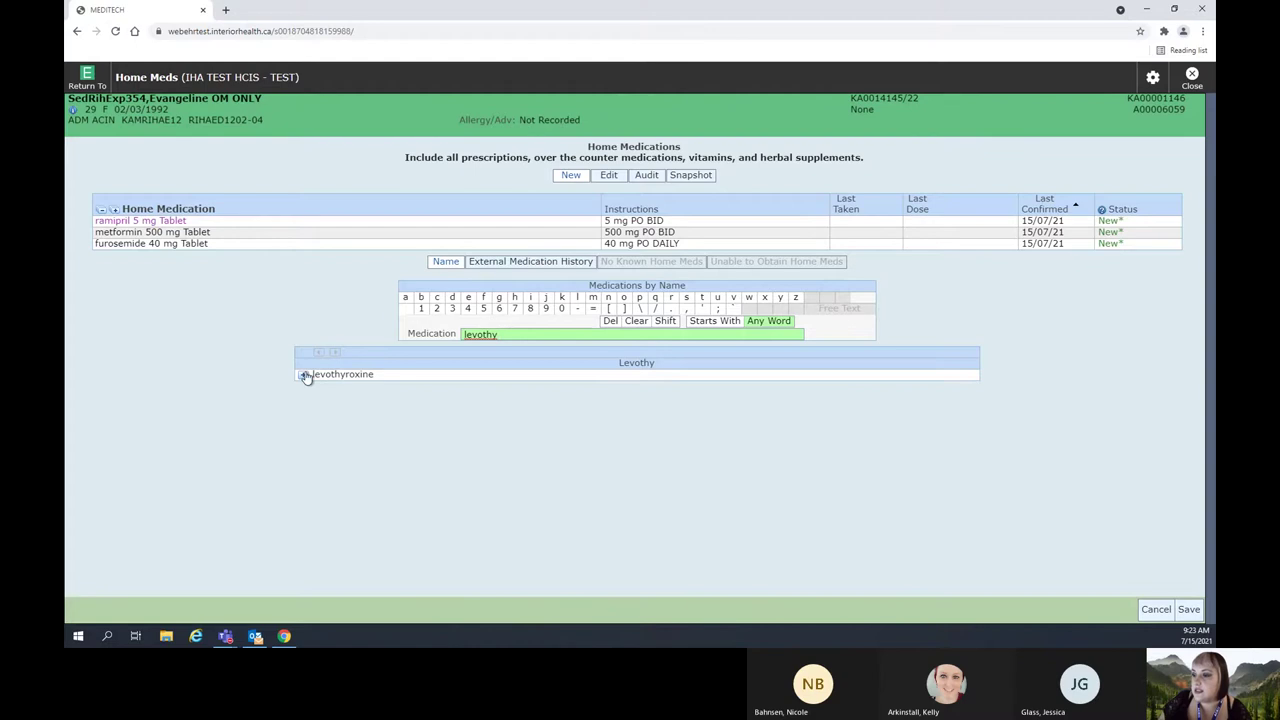
click(304, 375)
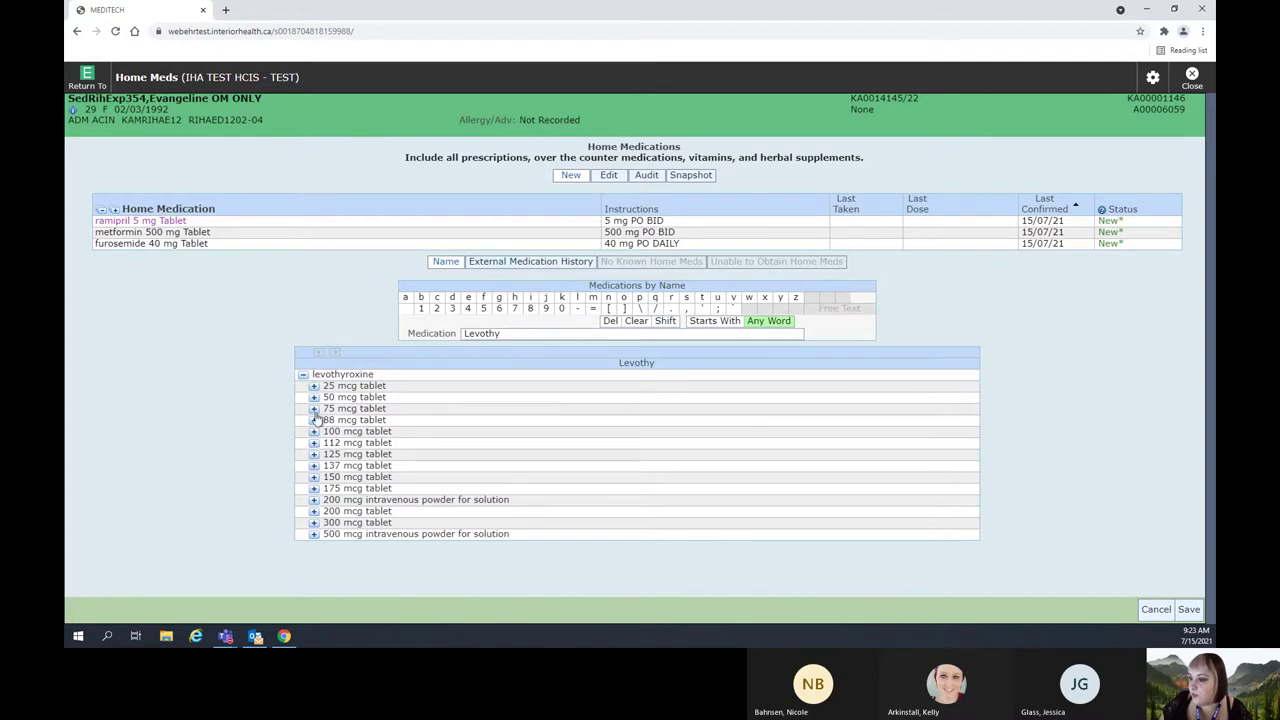
click(315, 447)
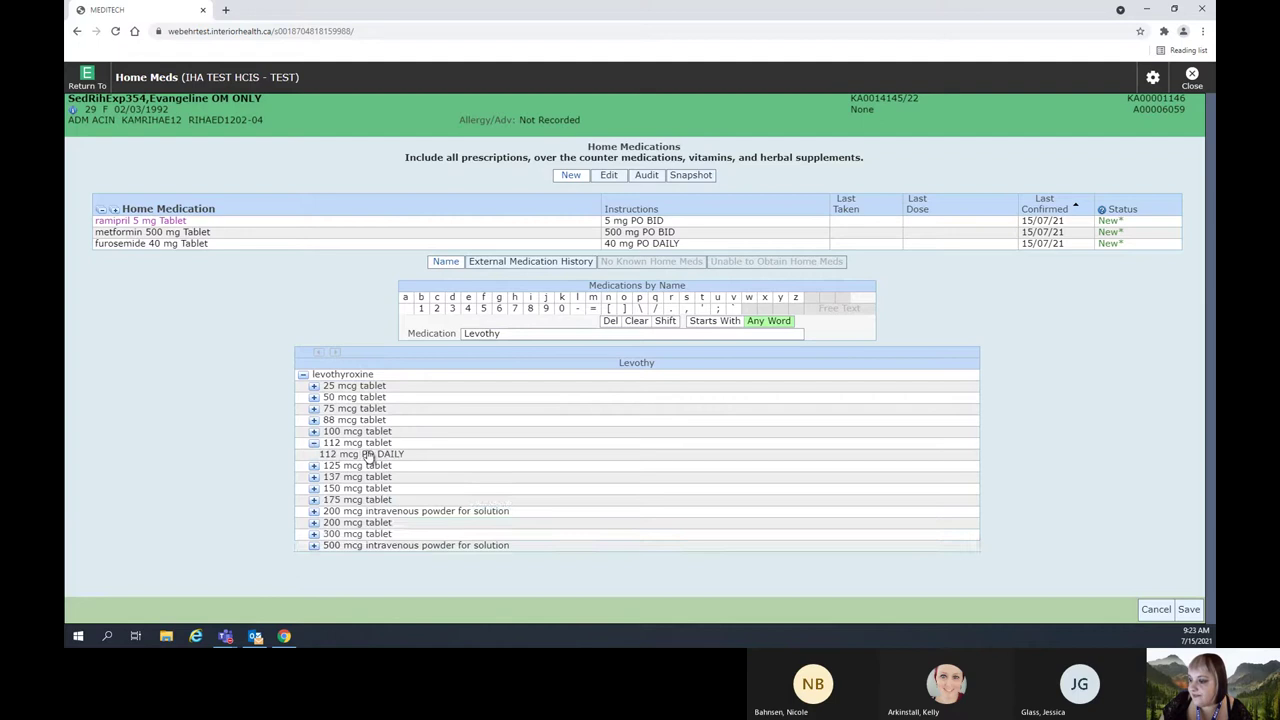
click(366, 455)
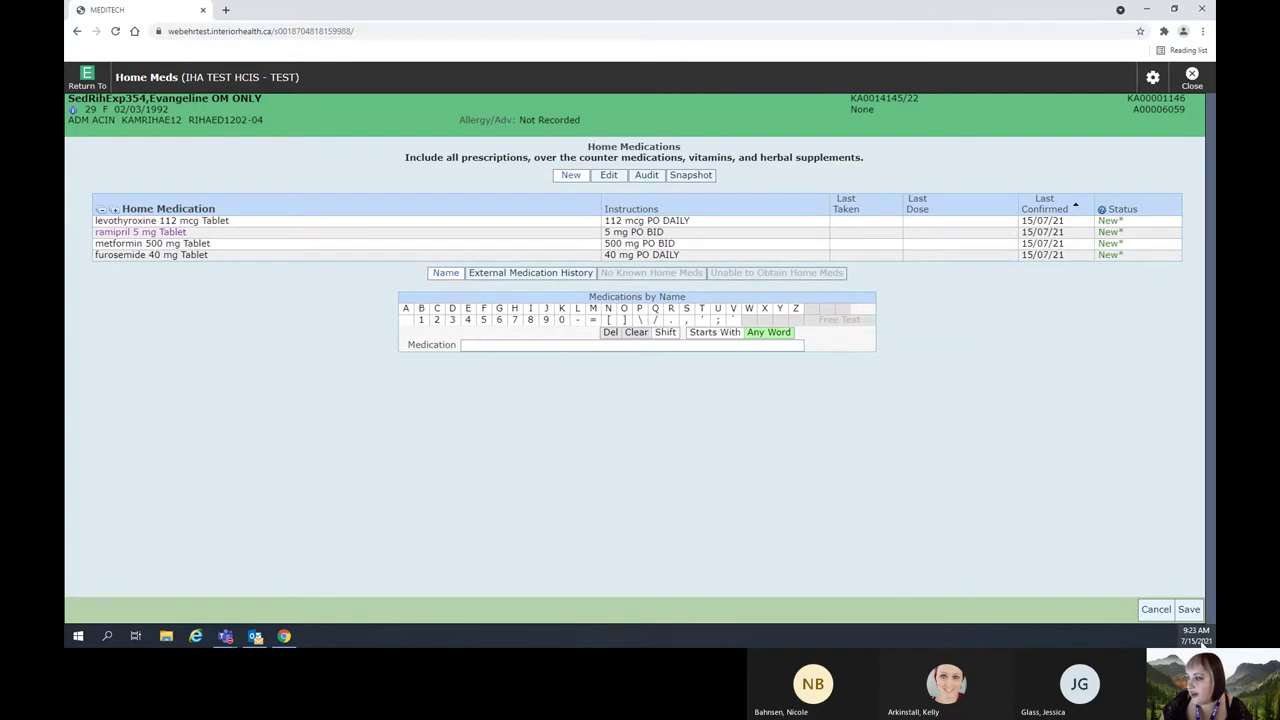
- Try saving the home medication list and dismiss the missing Source field error
click(1197, 616)
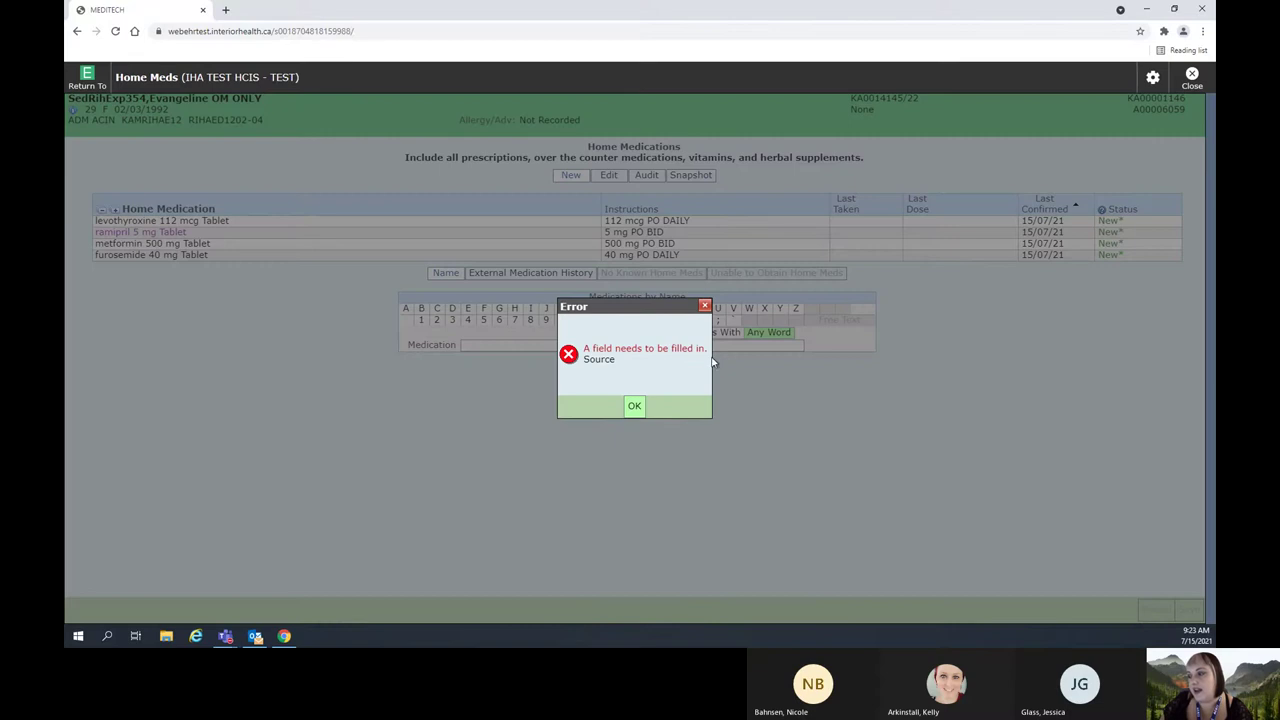
click(636, 406)
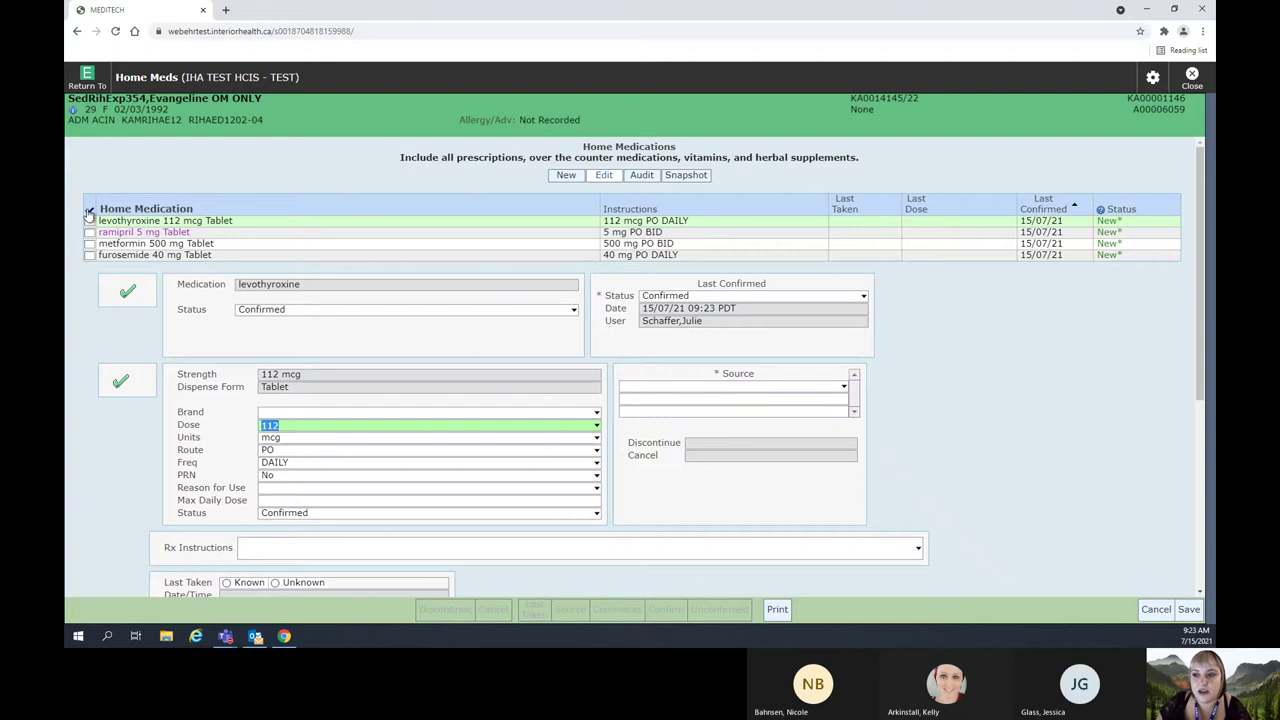
- Set Patient as the Source for all four home medications and save the list
click(89, 210)
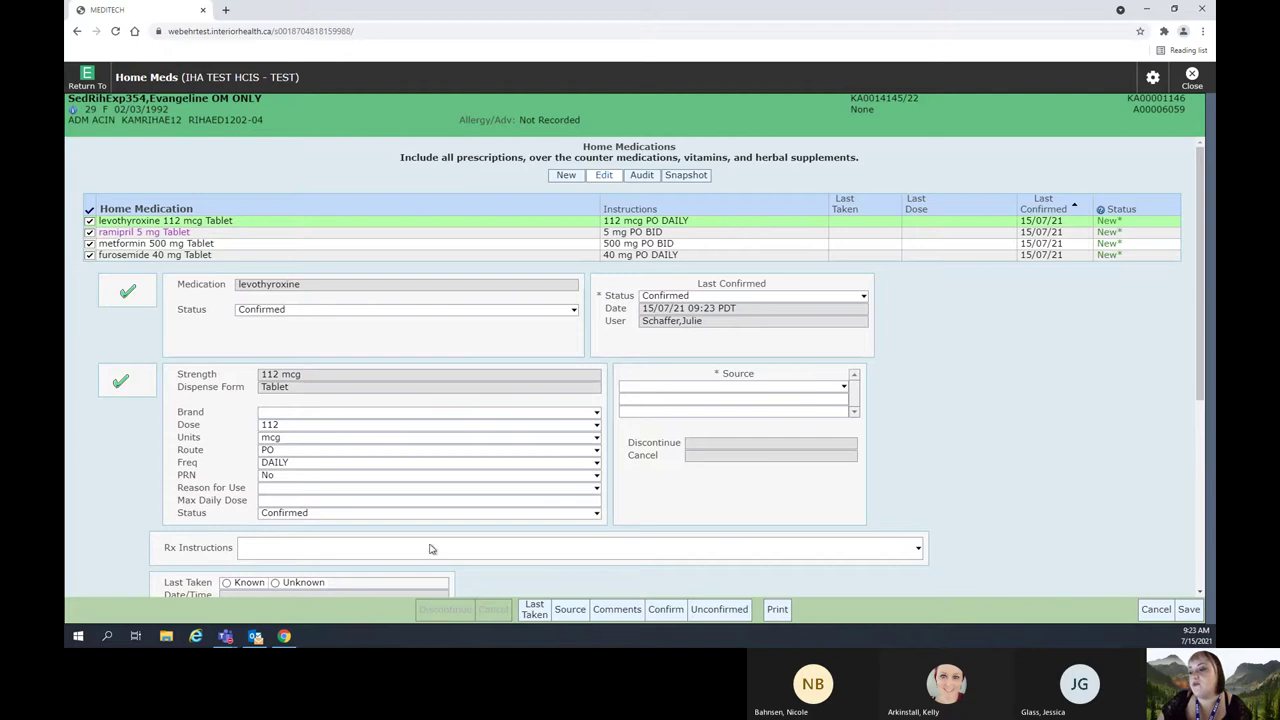
click(568, 610)
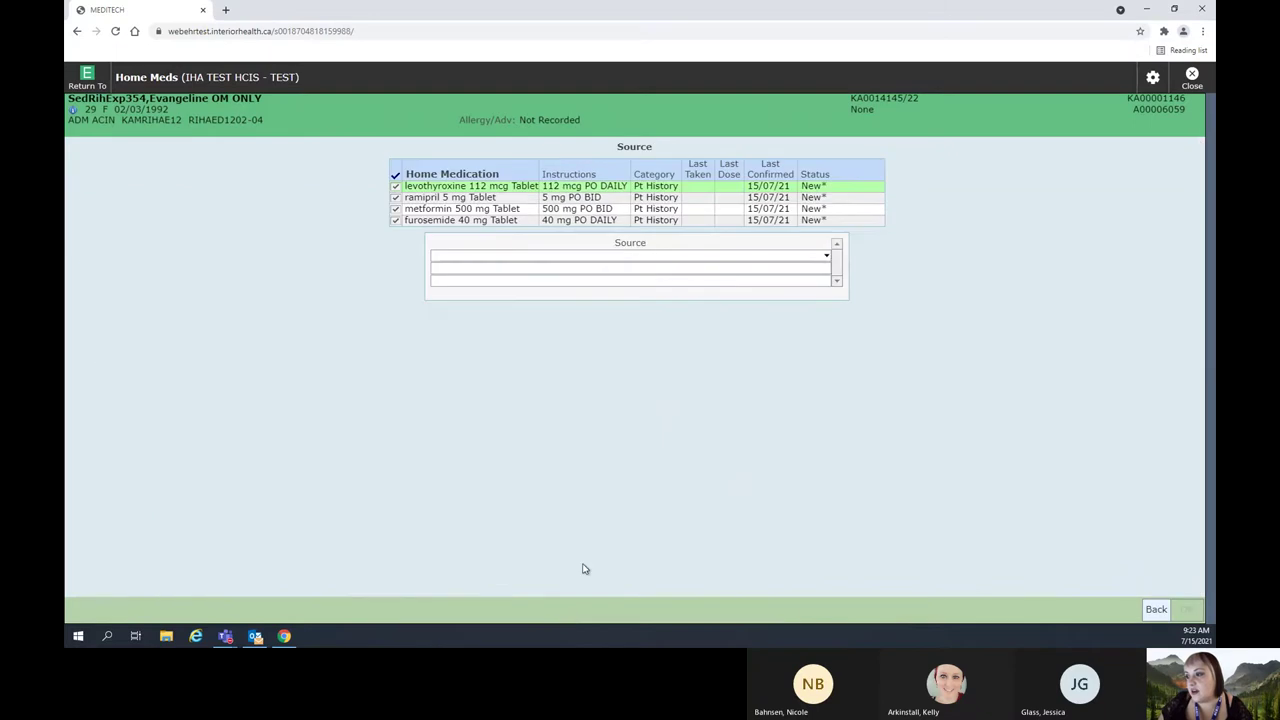
click(750, 259)
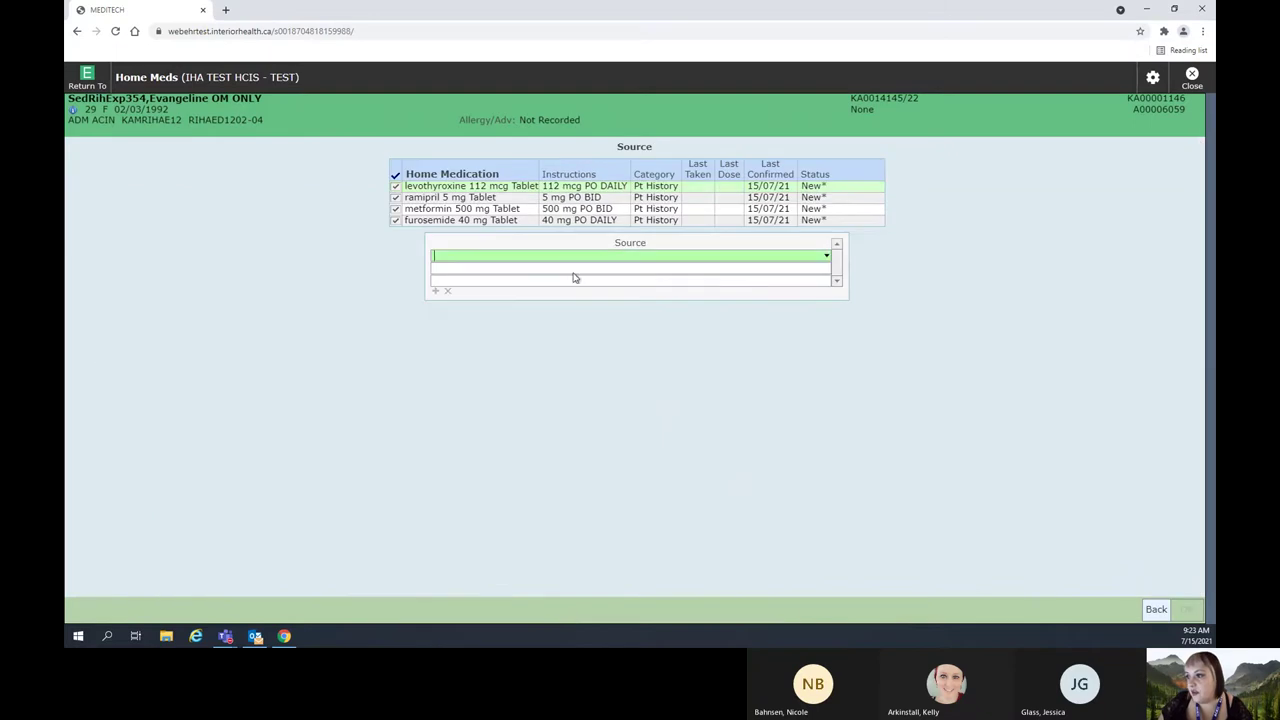
click(826, 256)
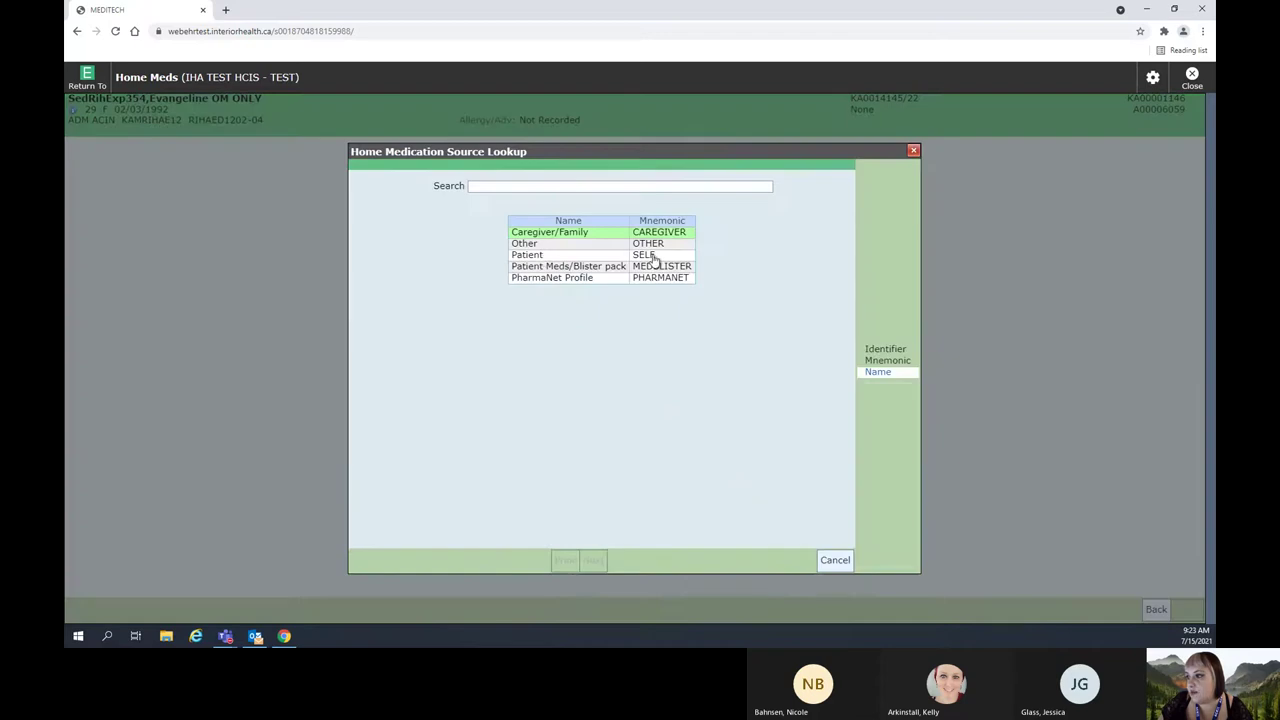
click(540, 256)
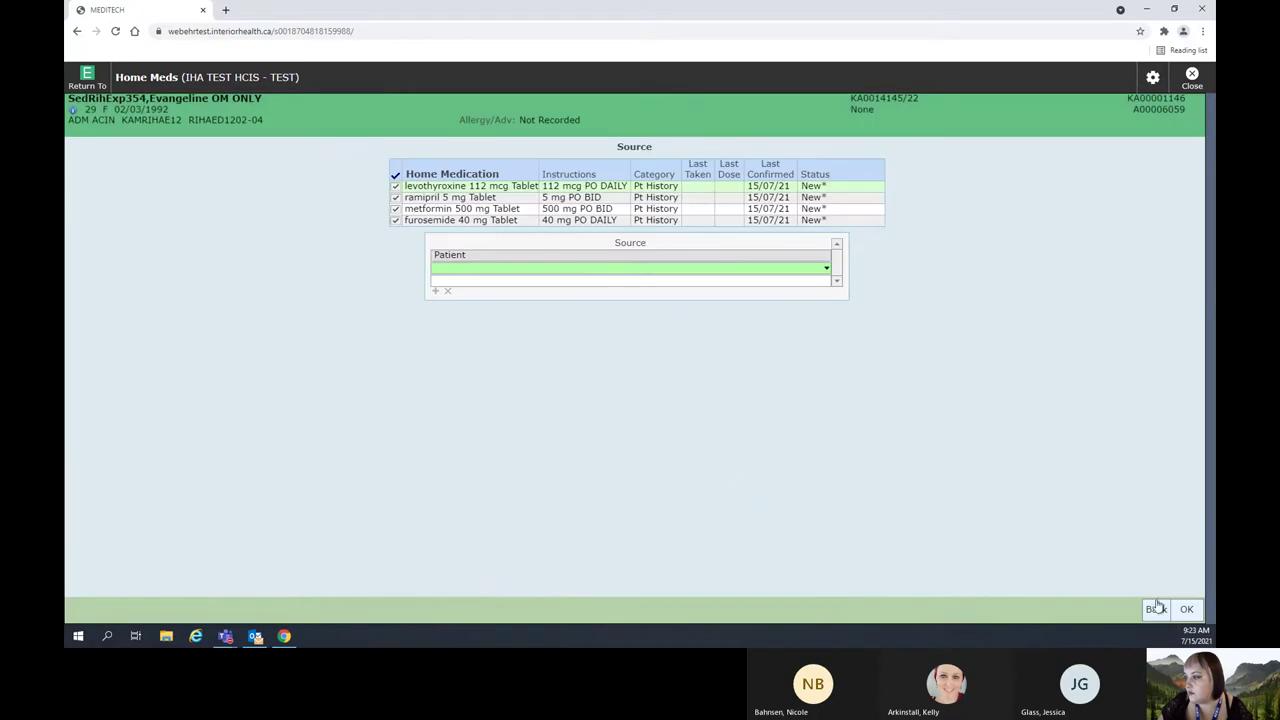
click(1186, 609)
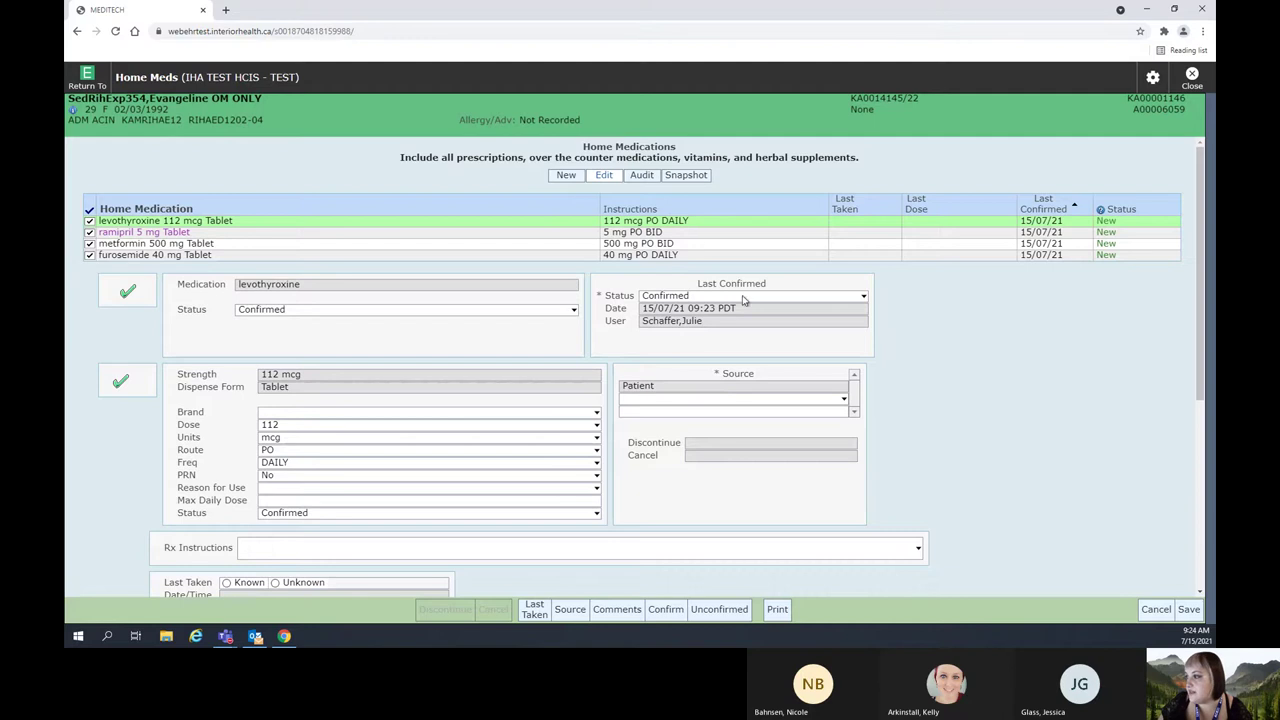
click(1186, 609)
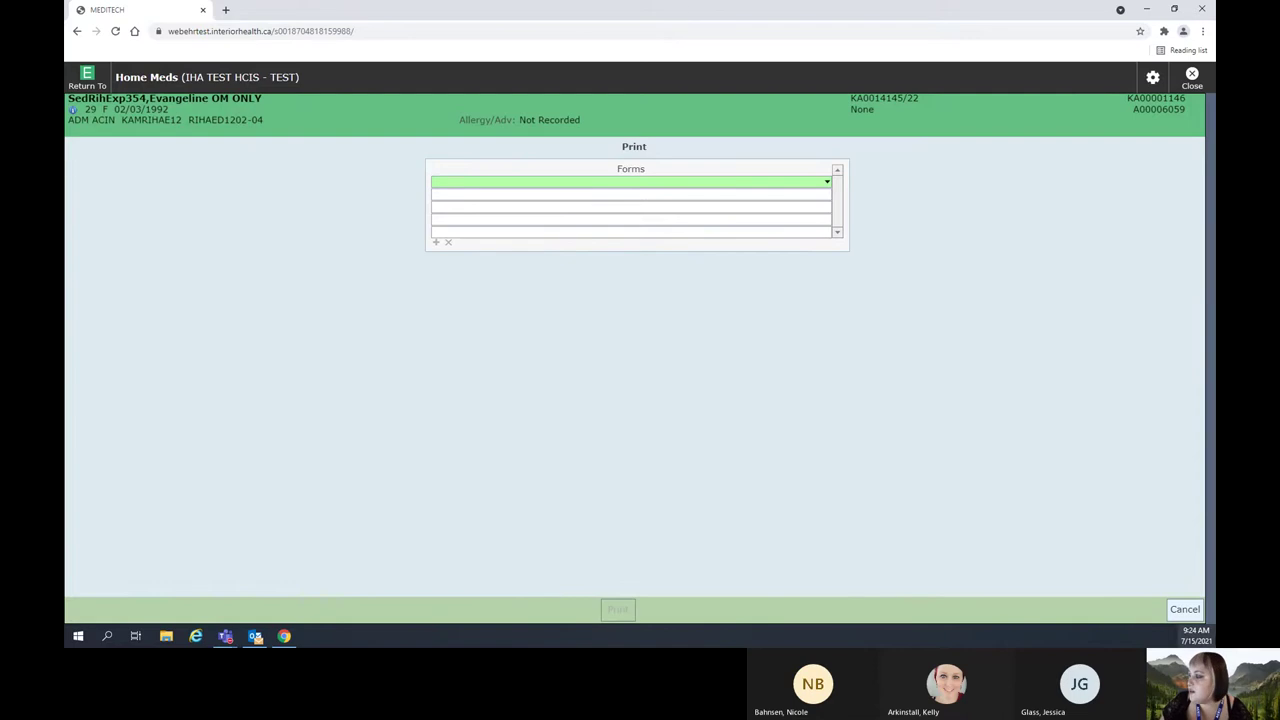
- Cancel the Print screen without printing any forms
click(1188, 610)
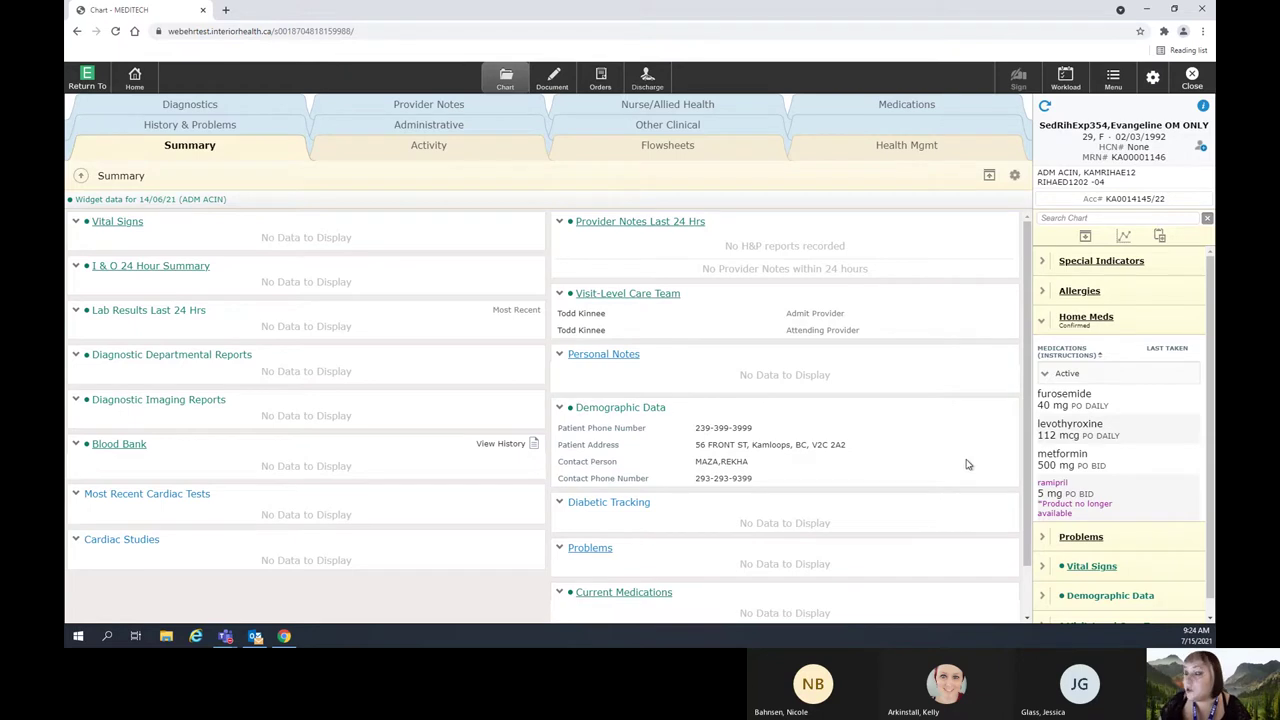
- Enter 80 kg in the Clinical Data weight field, save, and return to the patient's Orders page
click(1110, 86)
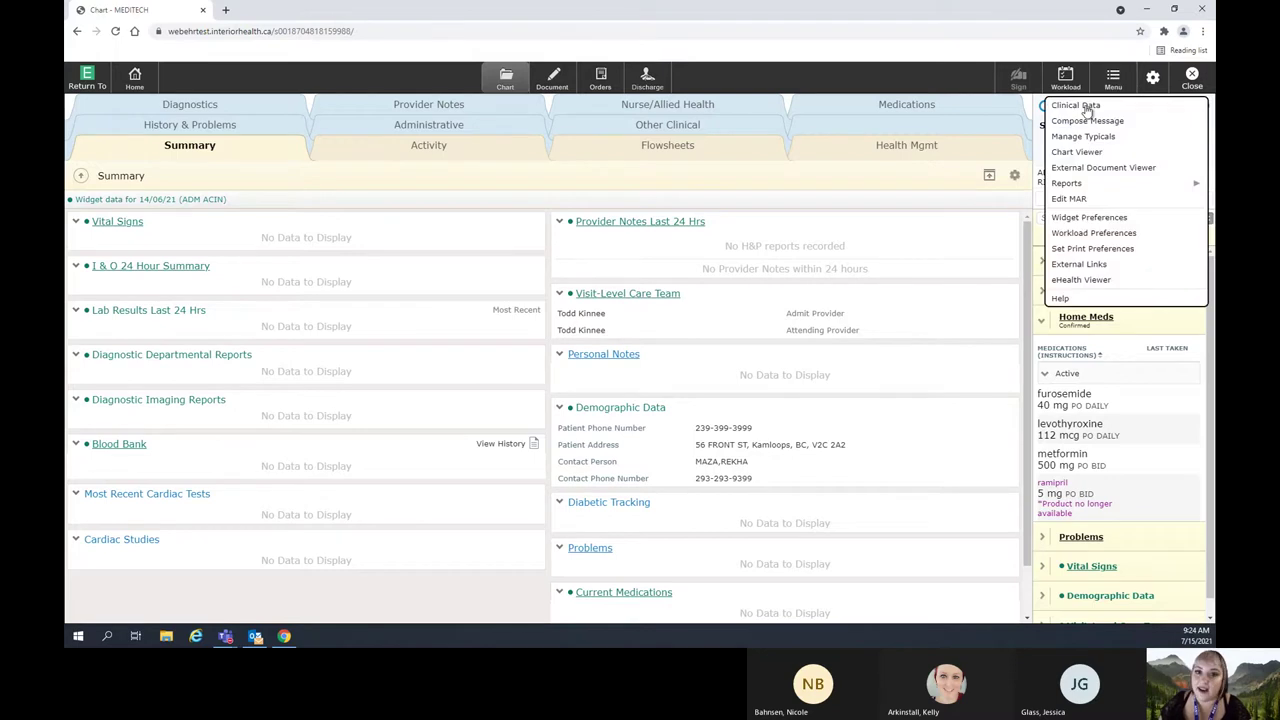
click(1085, 107)
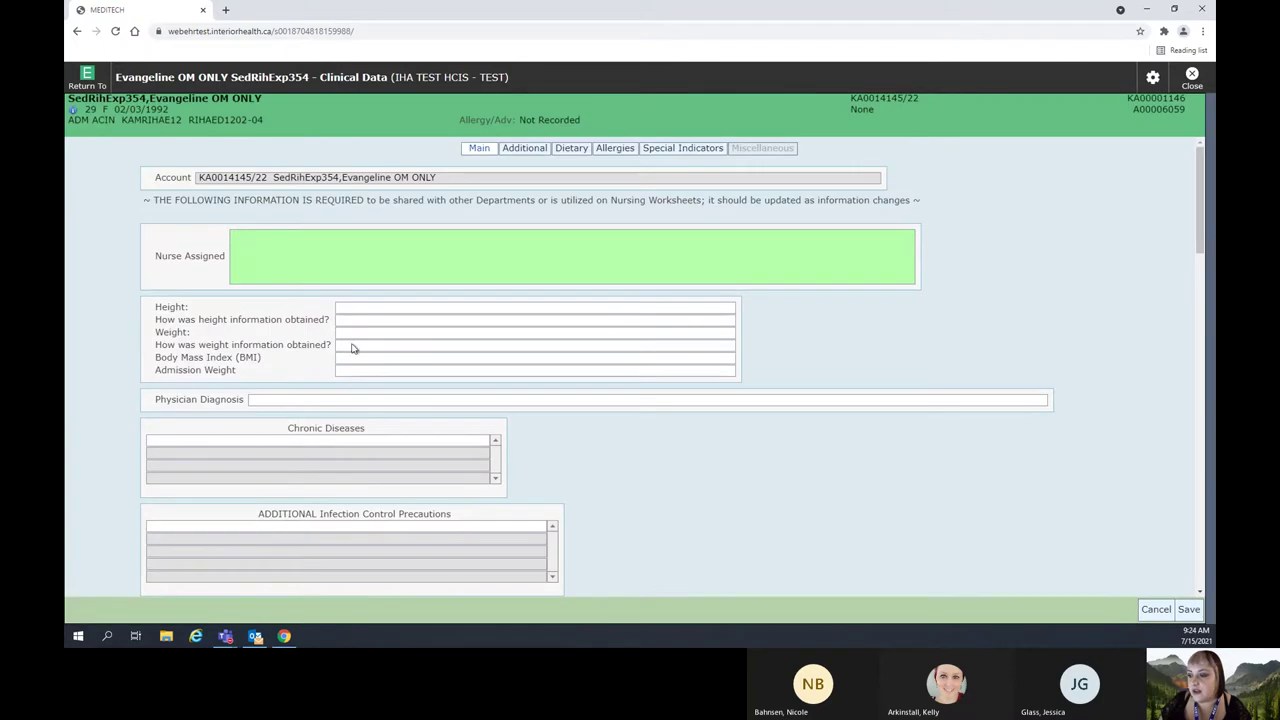
click(352, 333)
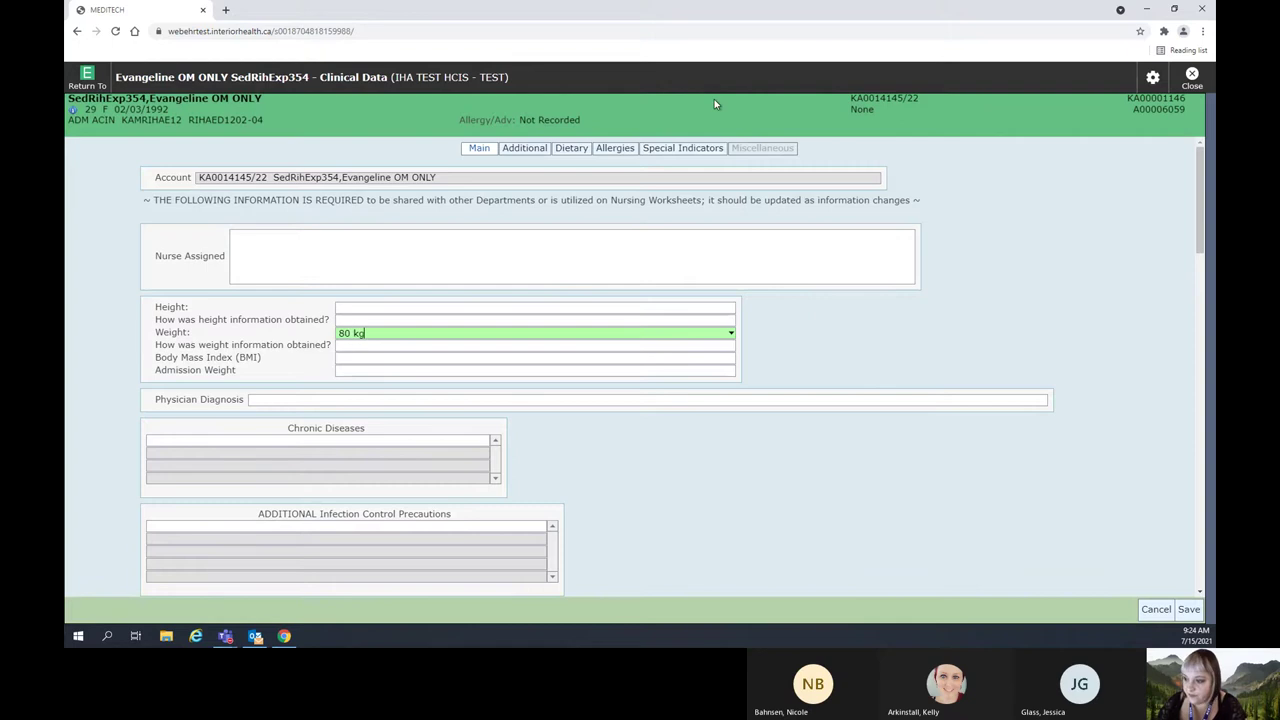
key(Tab)
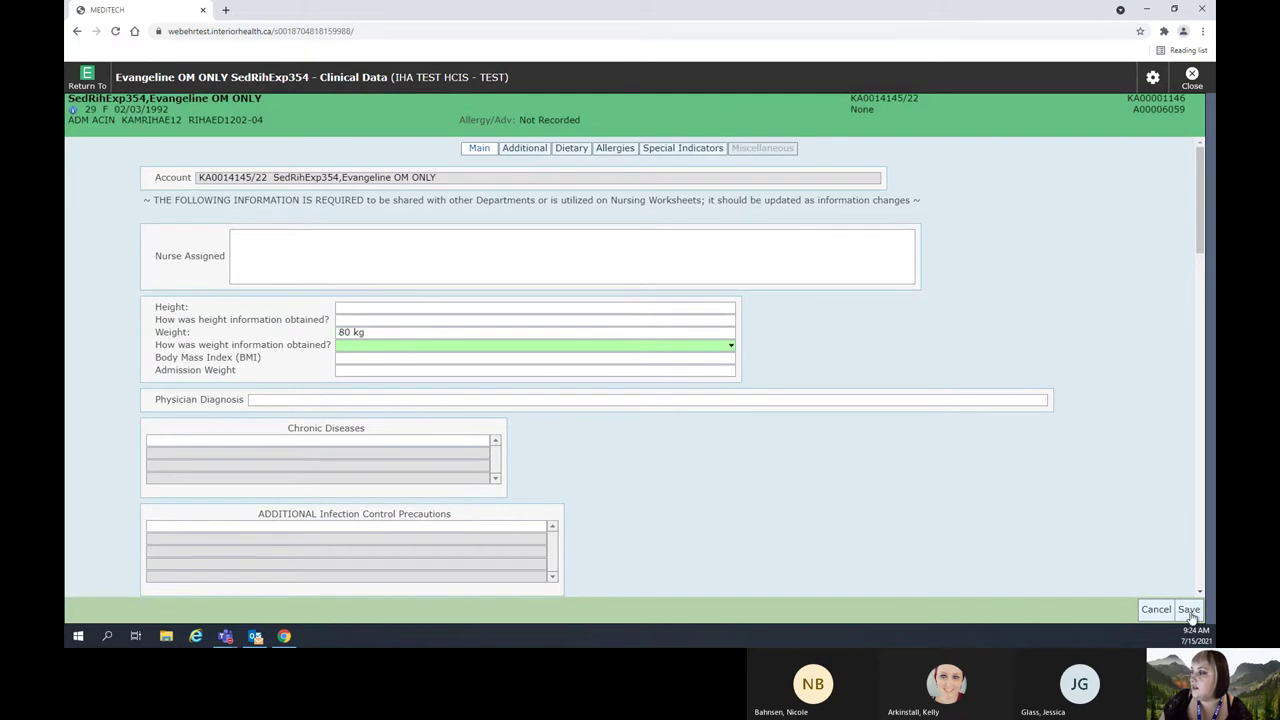
click(1188, 609)
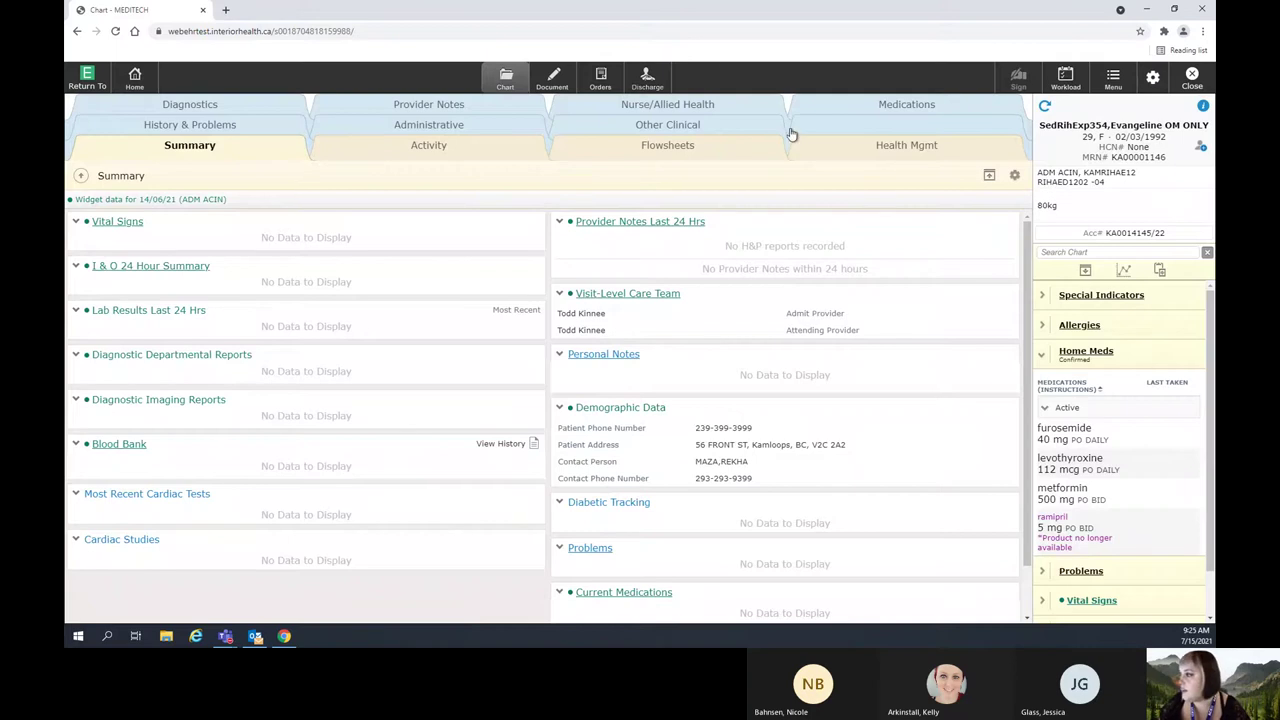
click(603, 79)
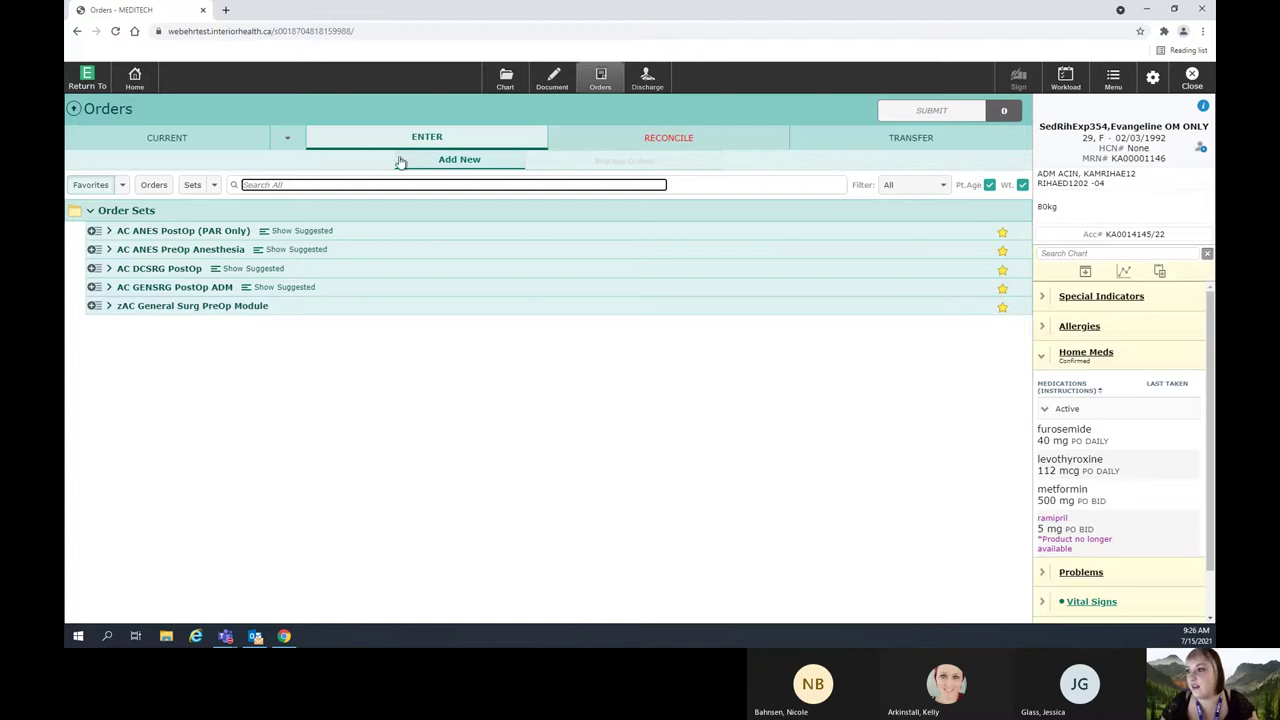
- Close the Current views list and continue furosemide 40 mg PO daily as a visit medication
click(289, 143)
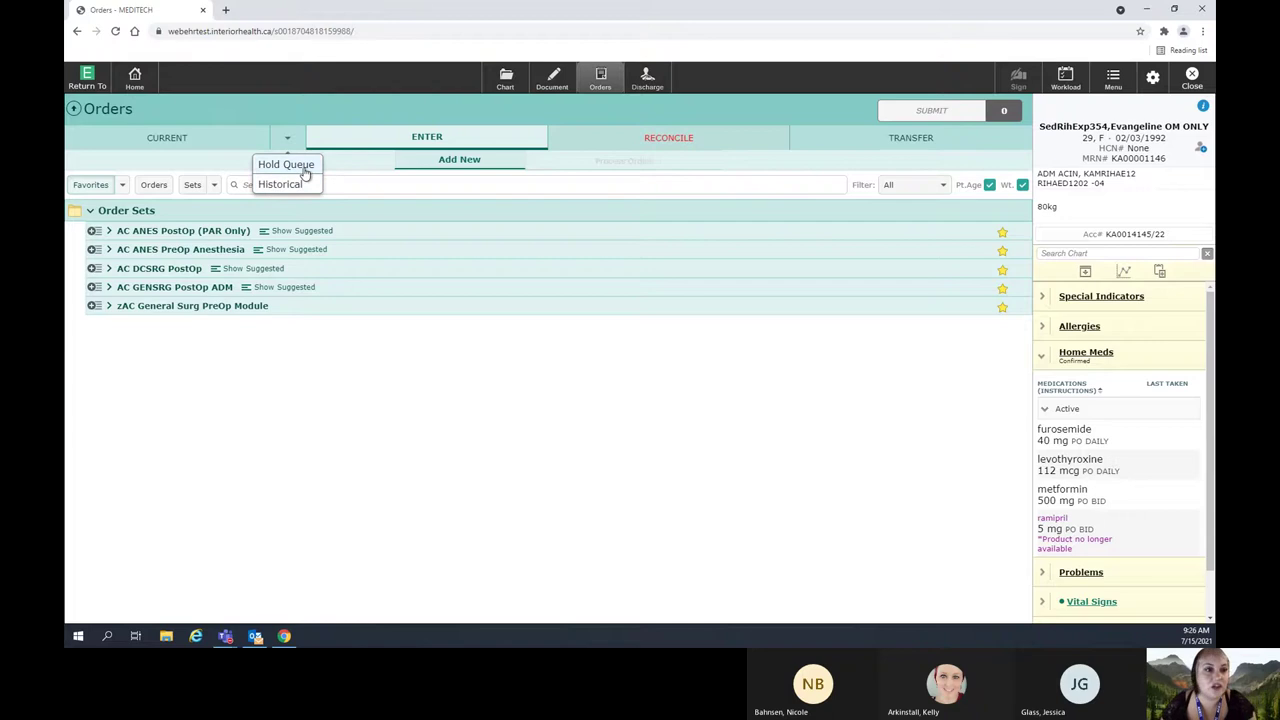
click(676, 140)
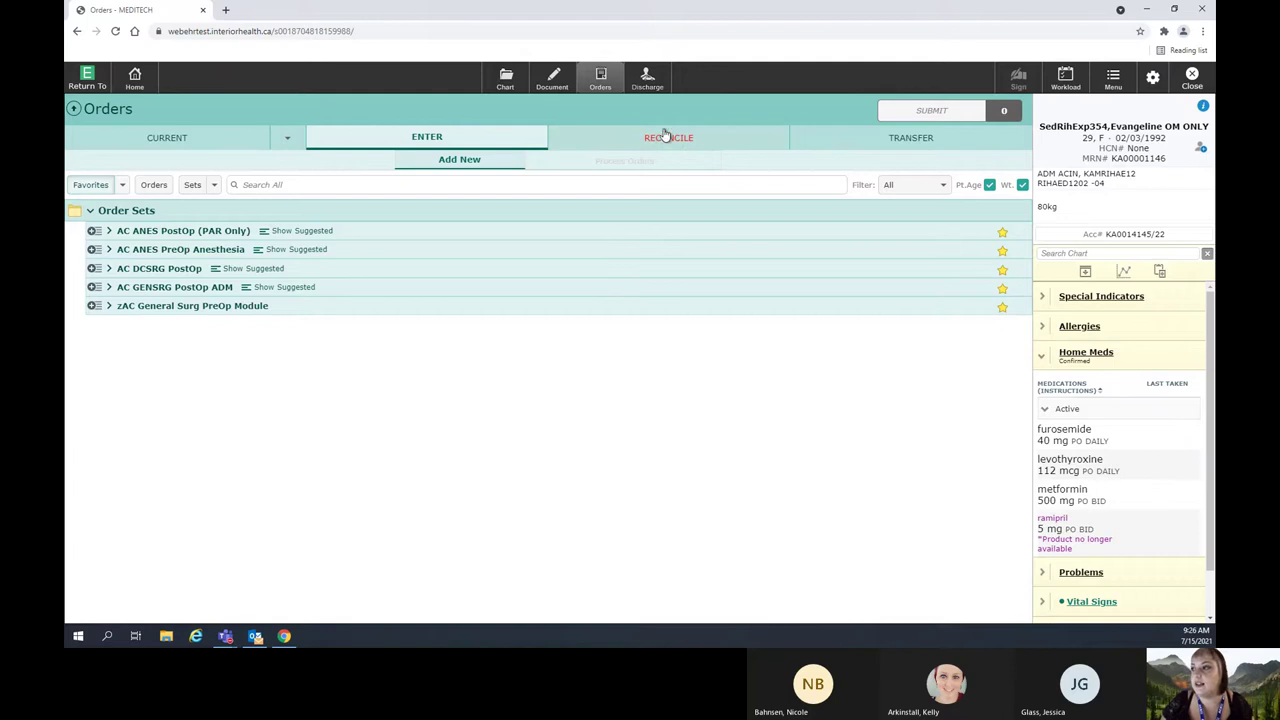
click(665, 140)
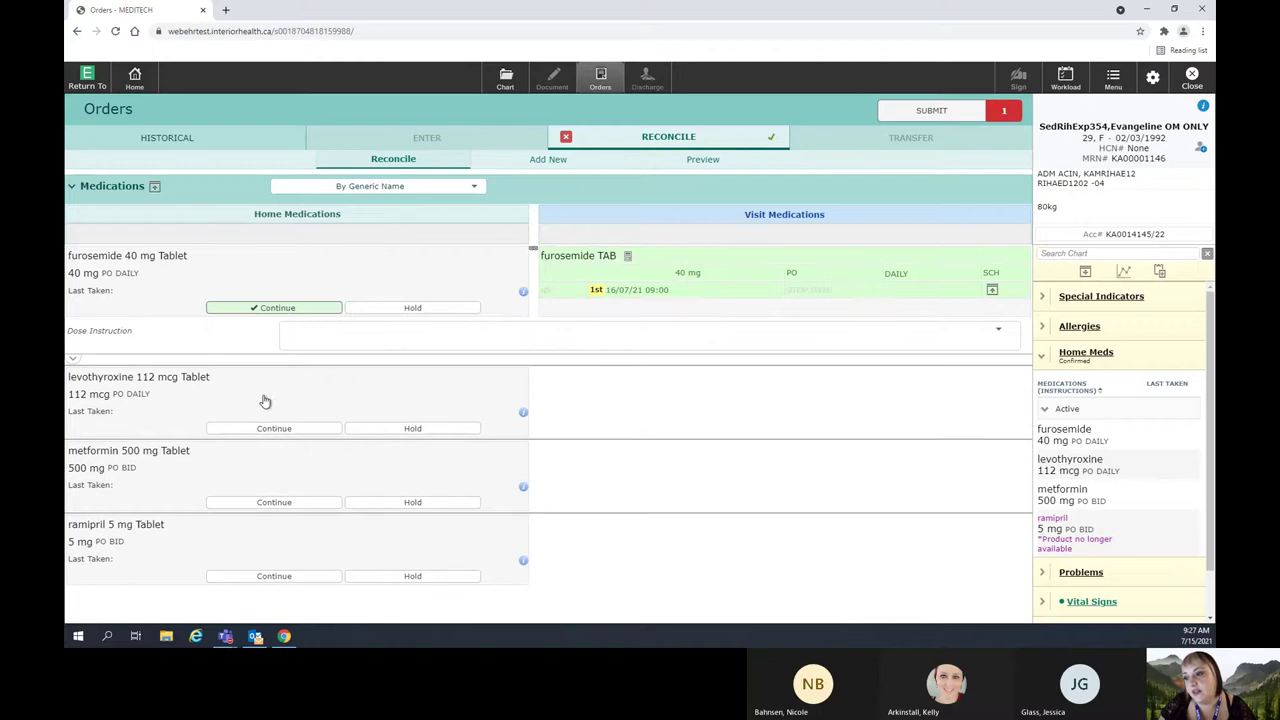
- Continue levothyroxine 112 mcg daily and metformin 500 mg BID as visit medications
click(276, 429)
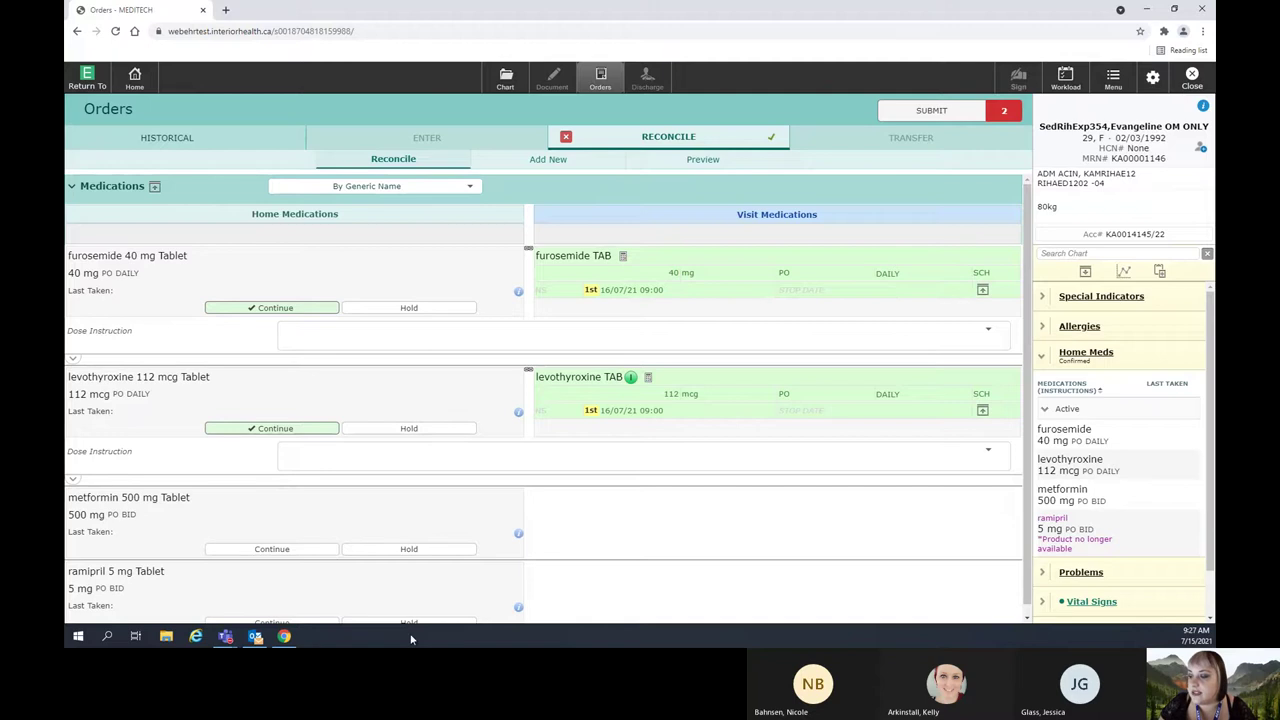
click(263, 553)
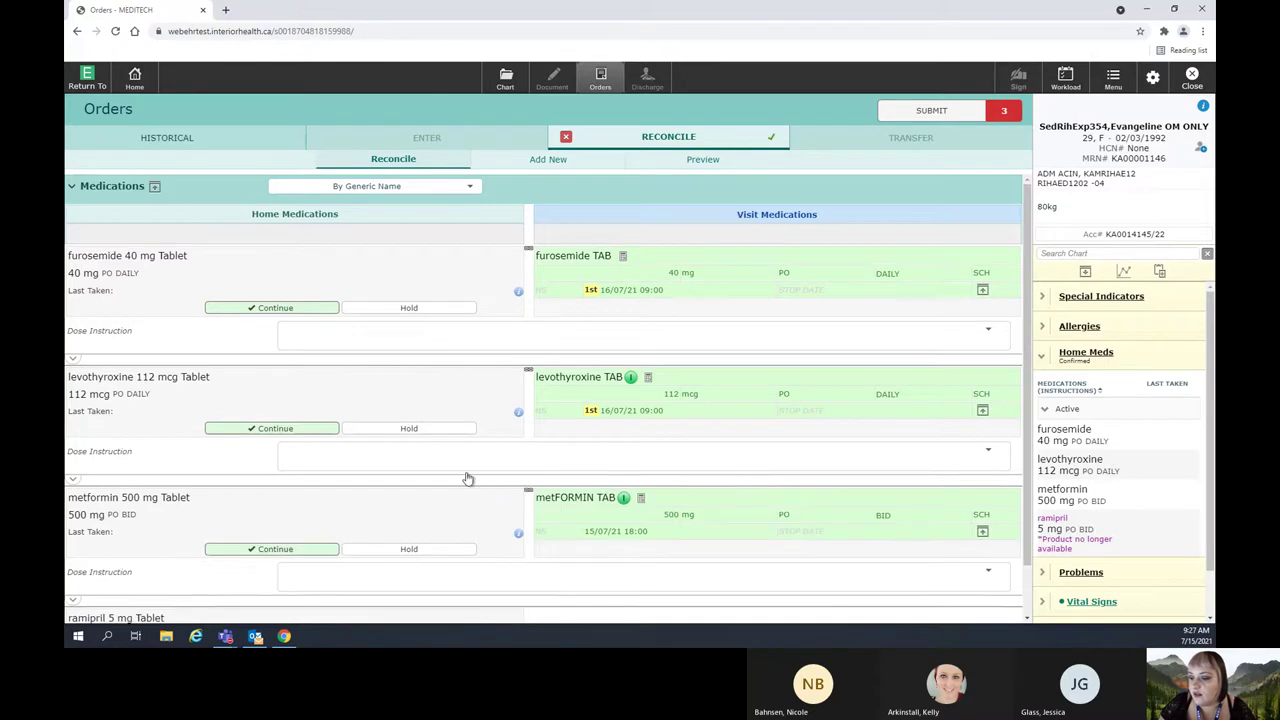
scroll(280, 591, down, 1)
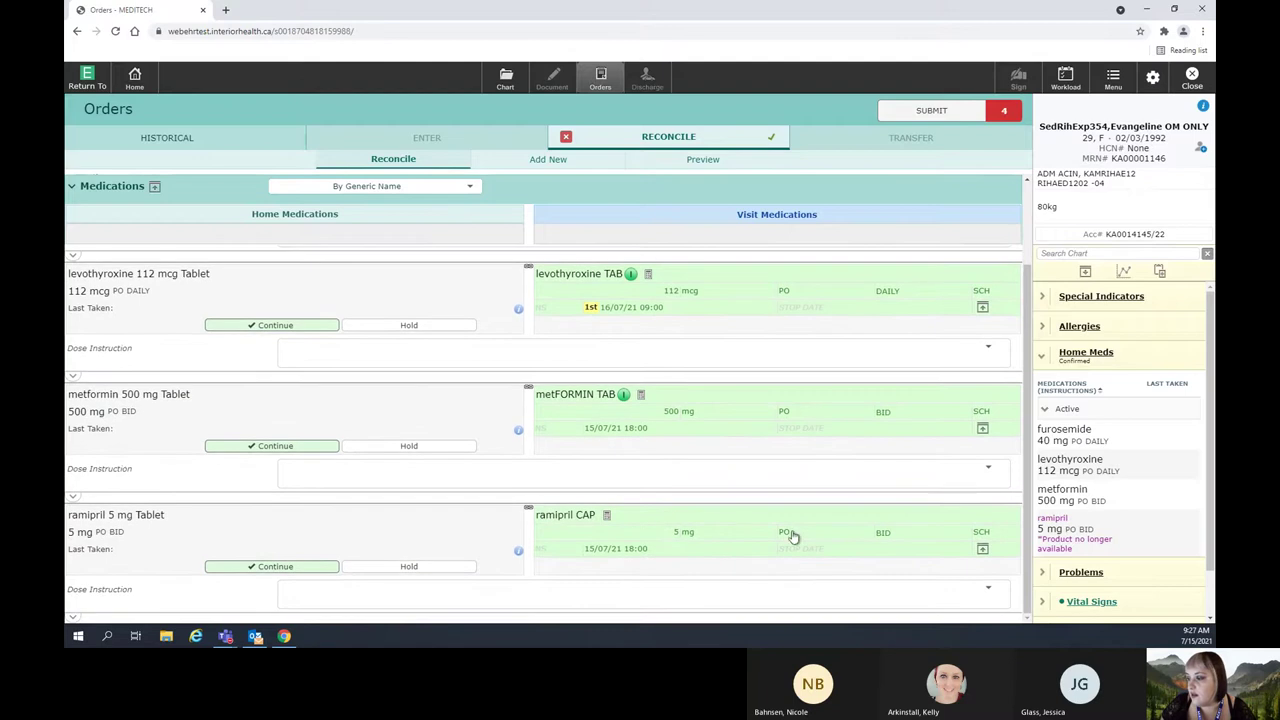
scroll(714, 523, up, 2)
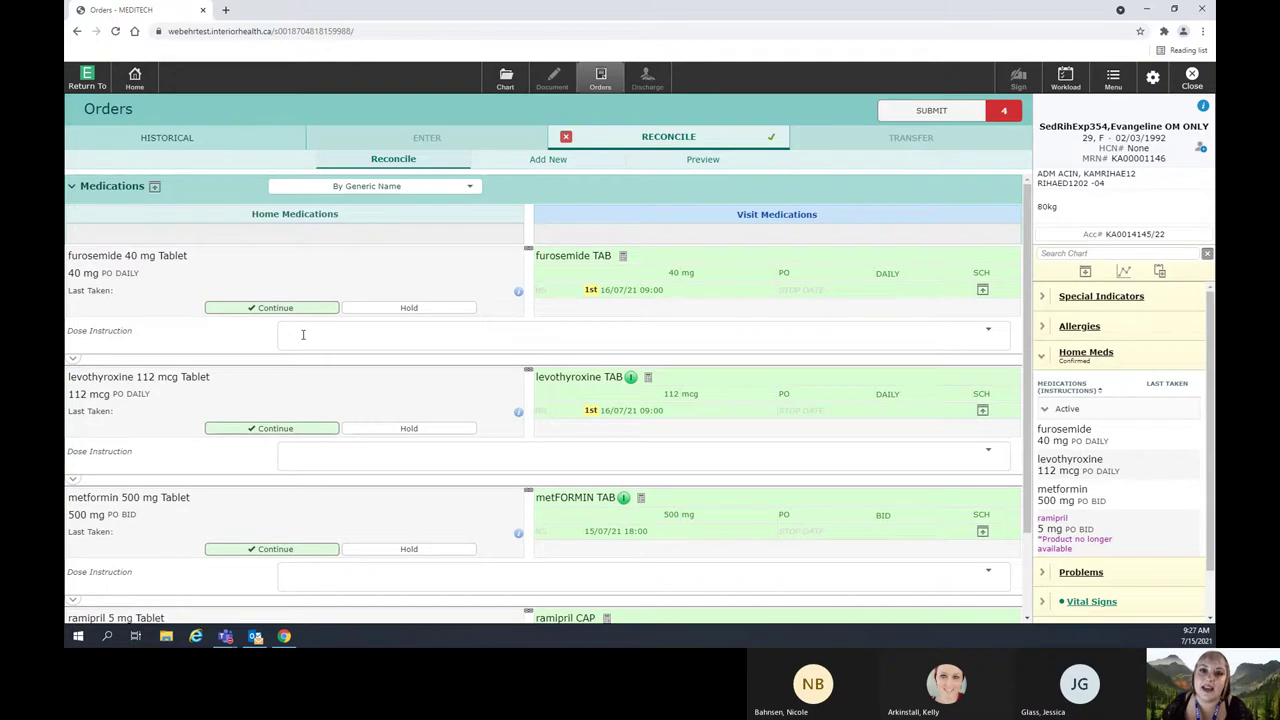
- Change the continued furosemide visit dose from 40 mg to 80 mg on the keypad
click(670, 276)
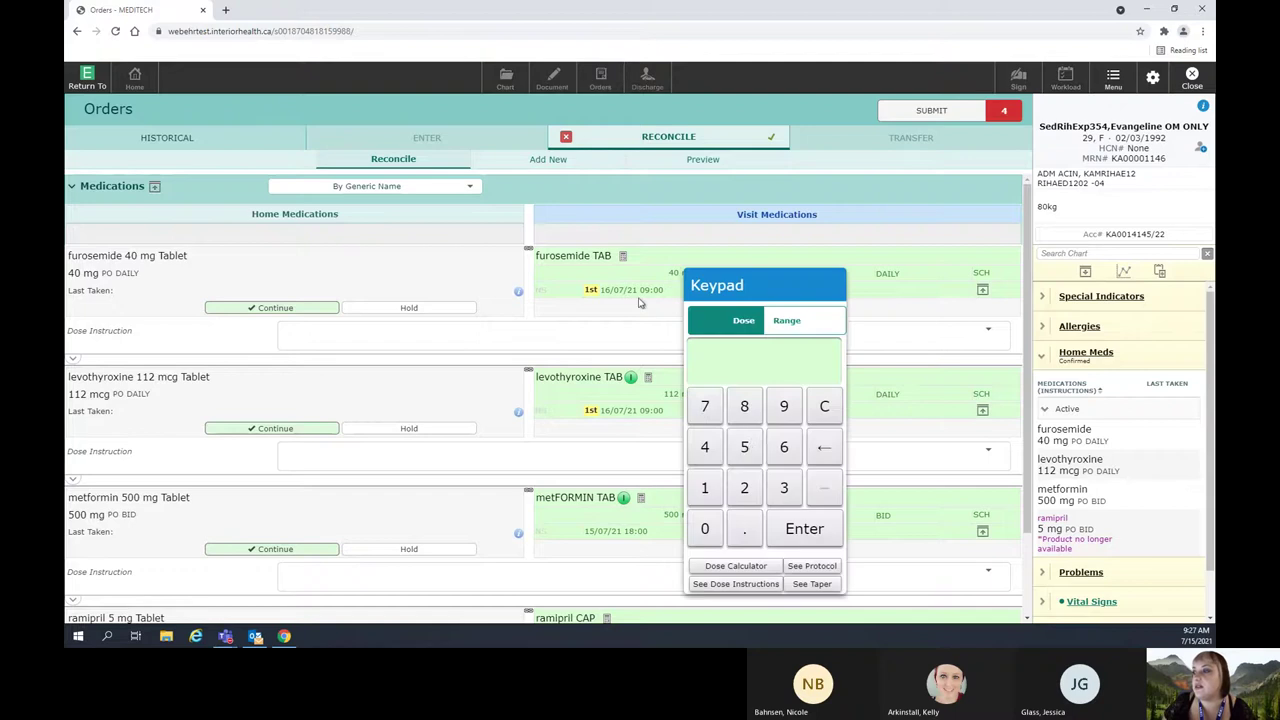
click(744, 407)
click(705, 528)
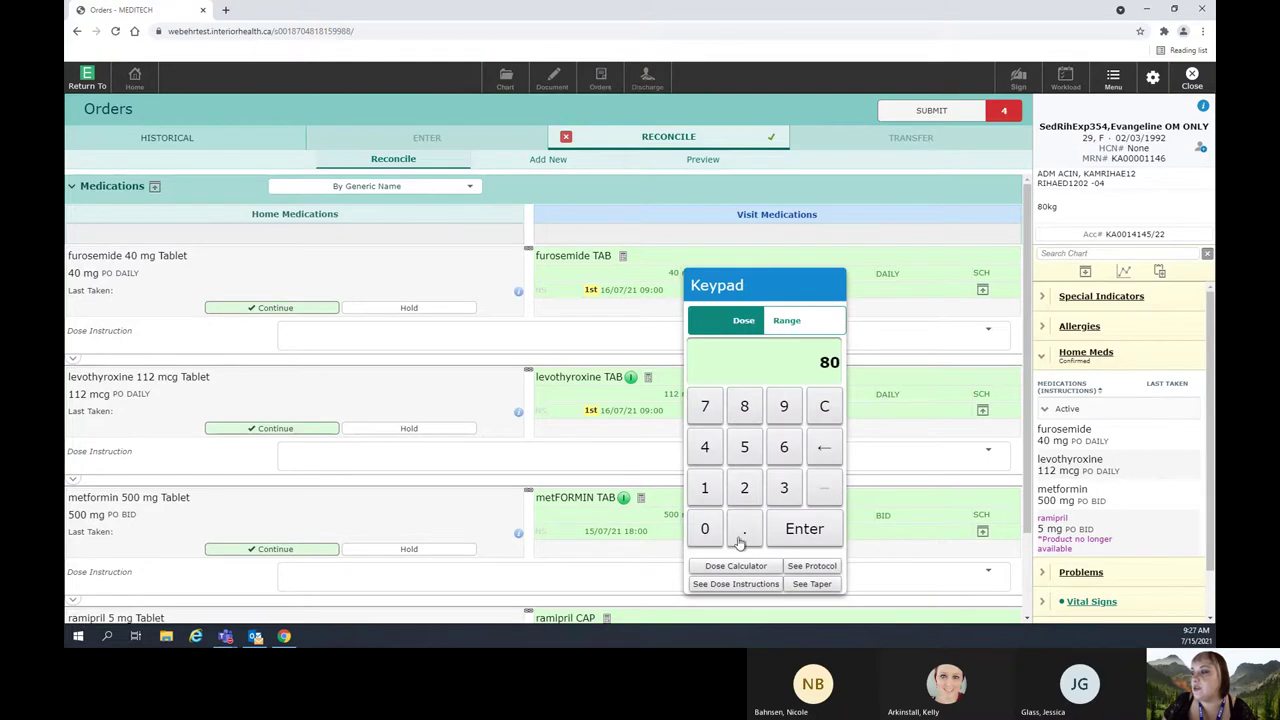
click(801, 537)
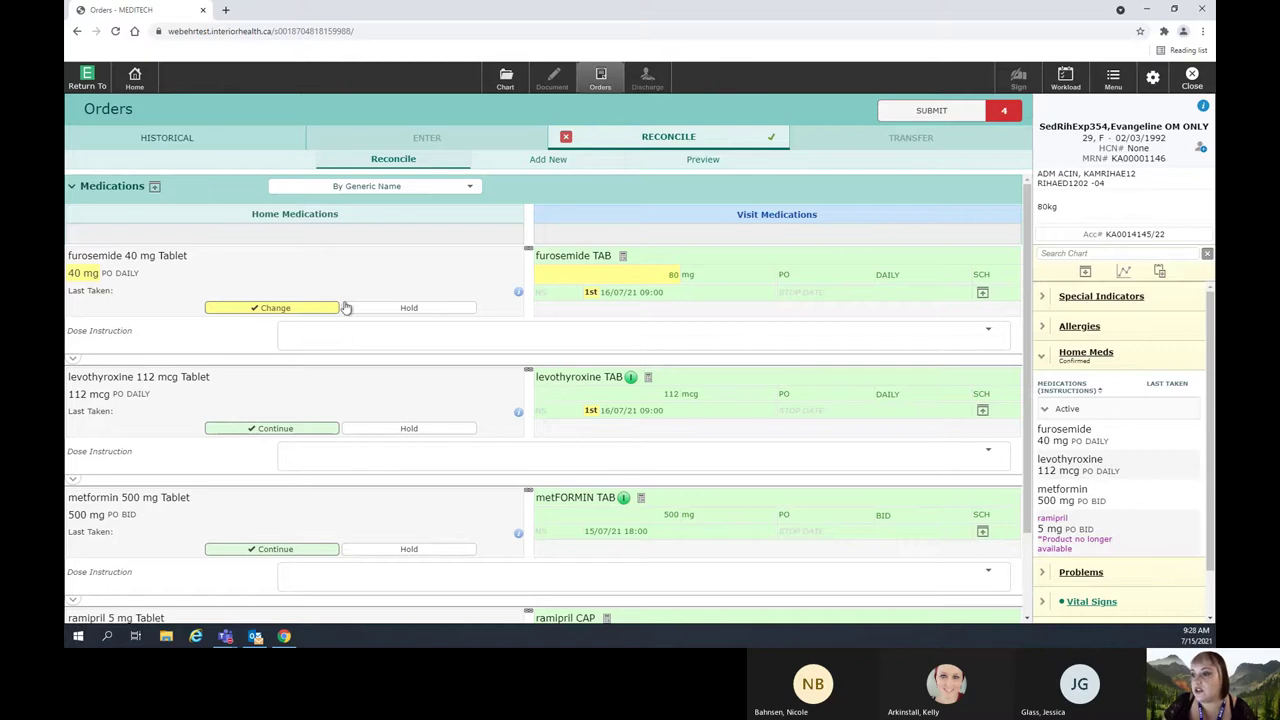
scroll(860, 226, down, 1)
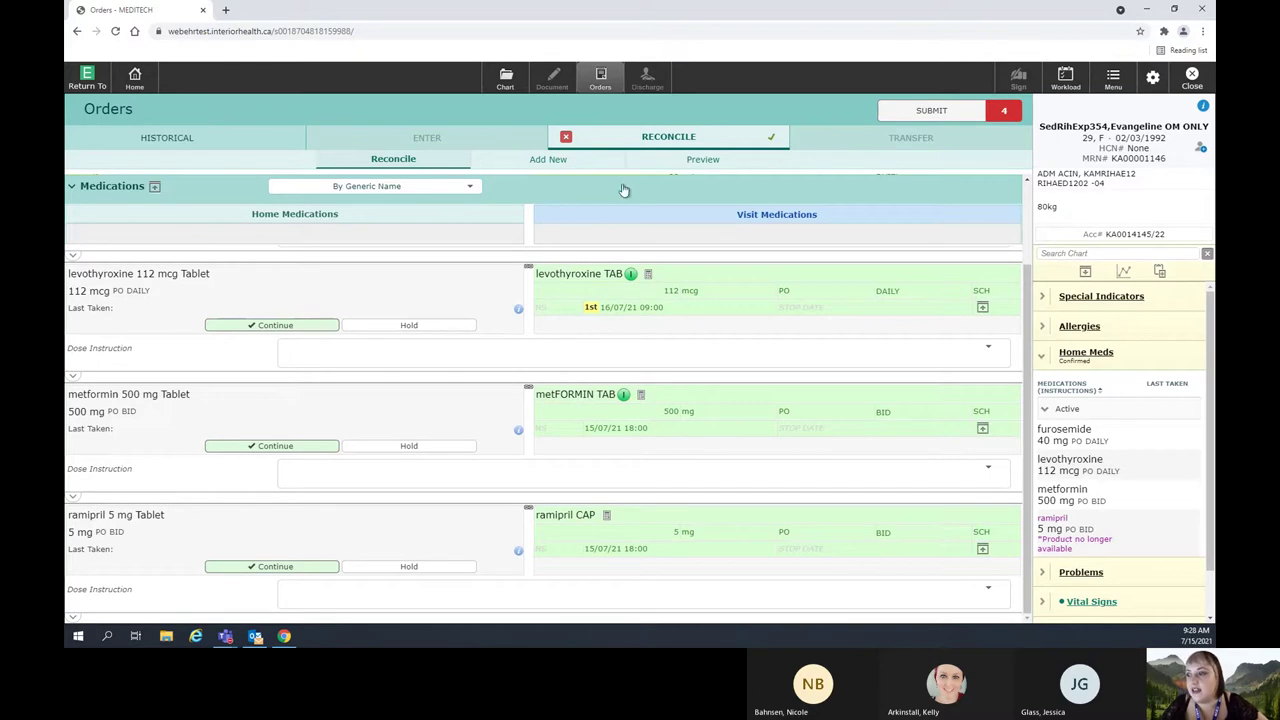
- Remove zAC General Surg PreOp Module from favourites and list all available order sets
click(549, 162)
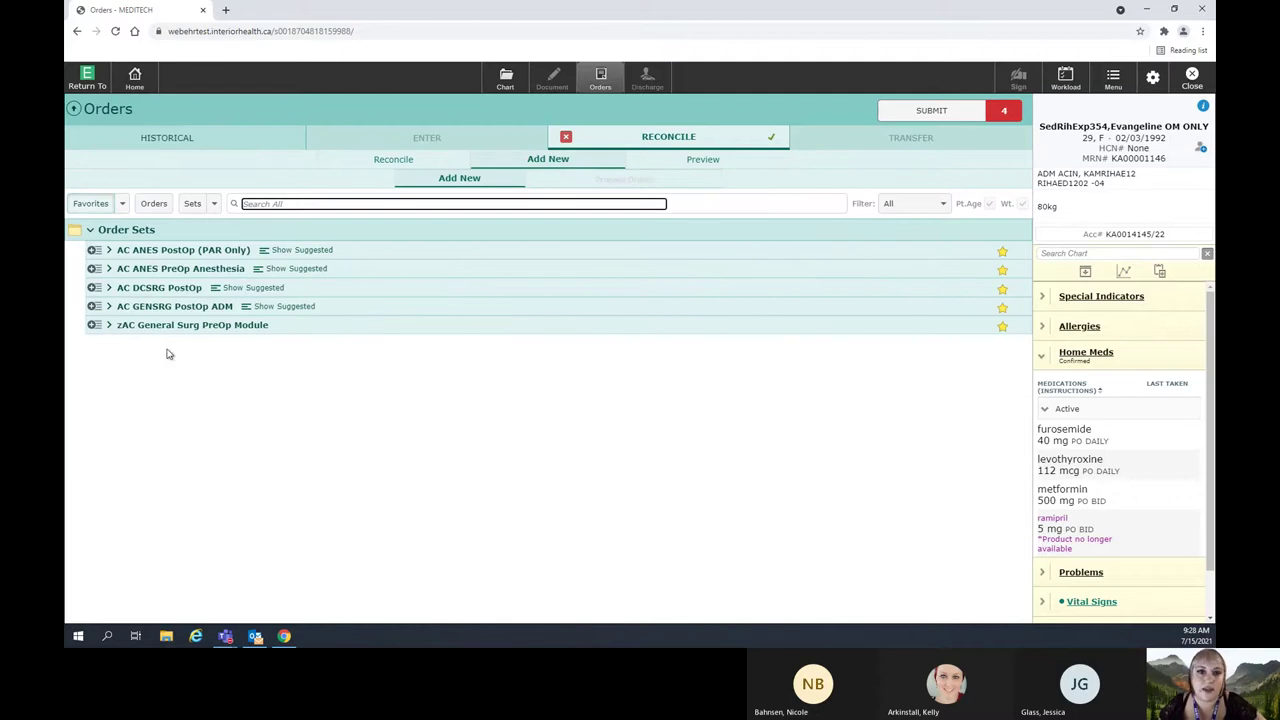
click(1002, 327)
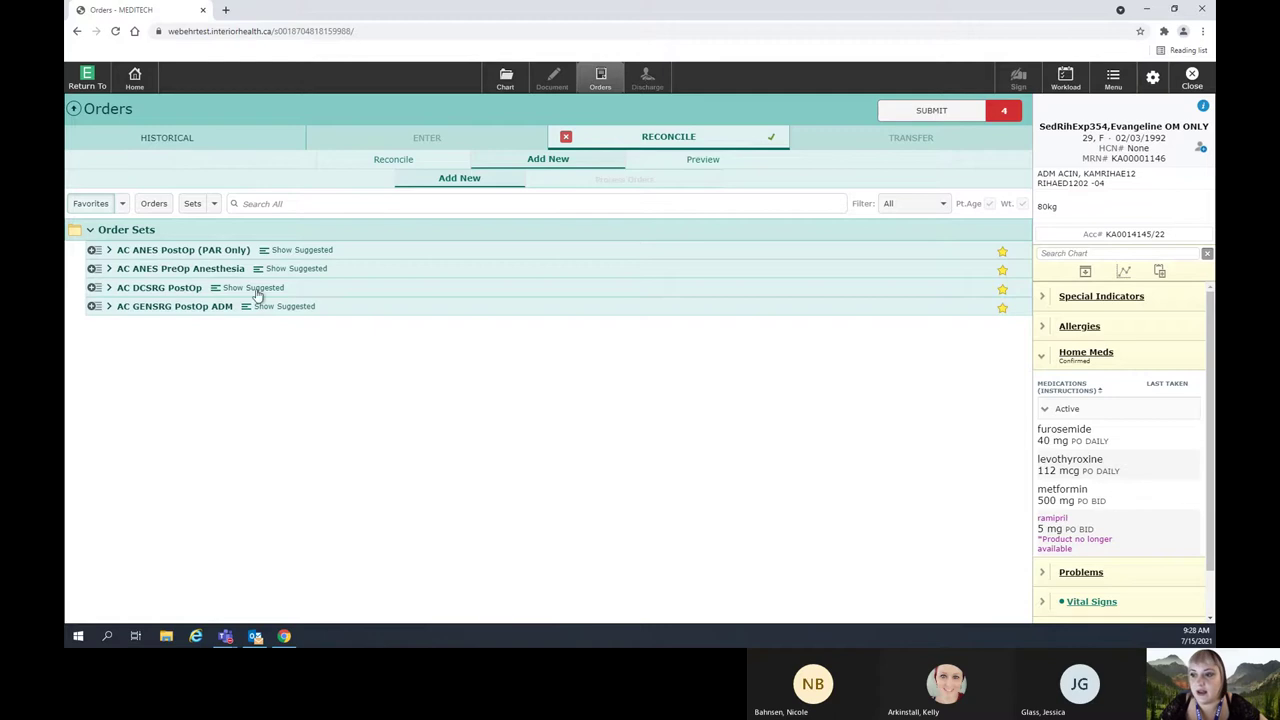
click(155, 204)
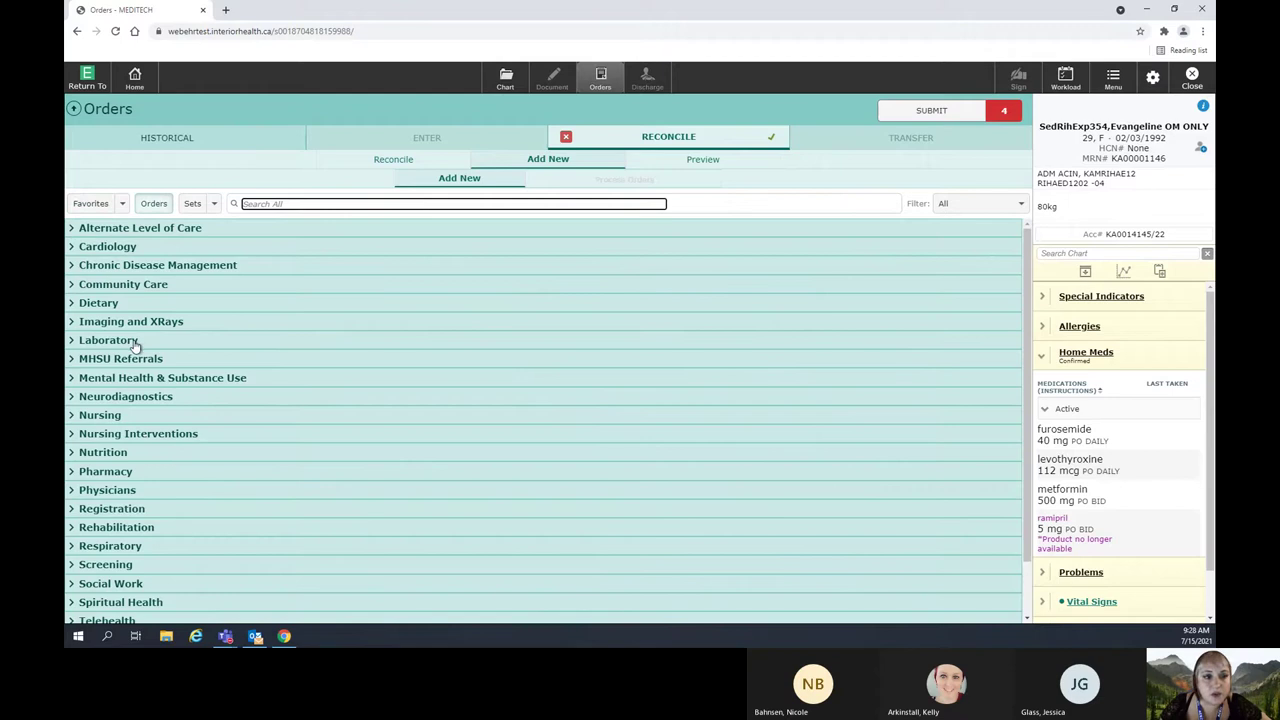
click(196, 214)
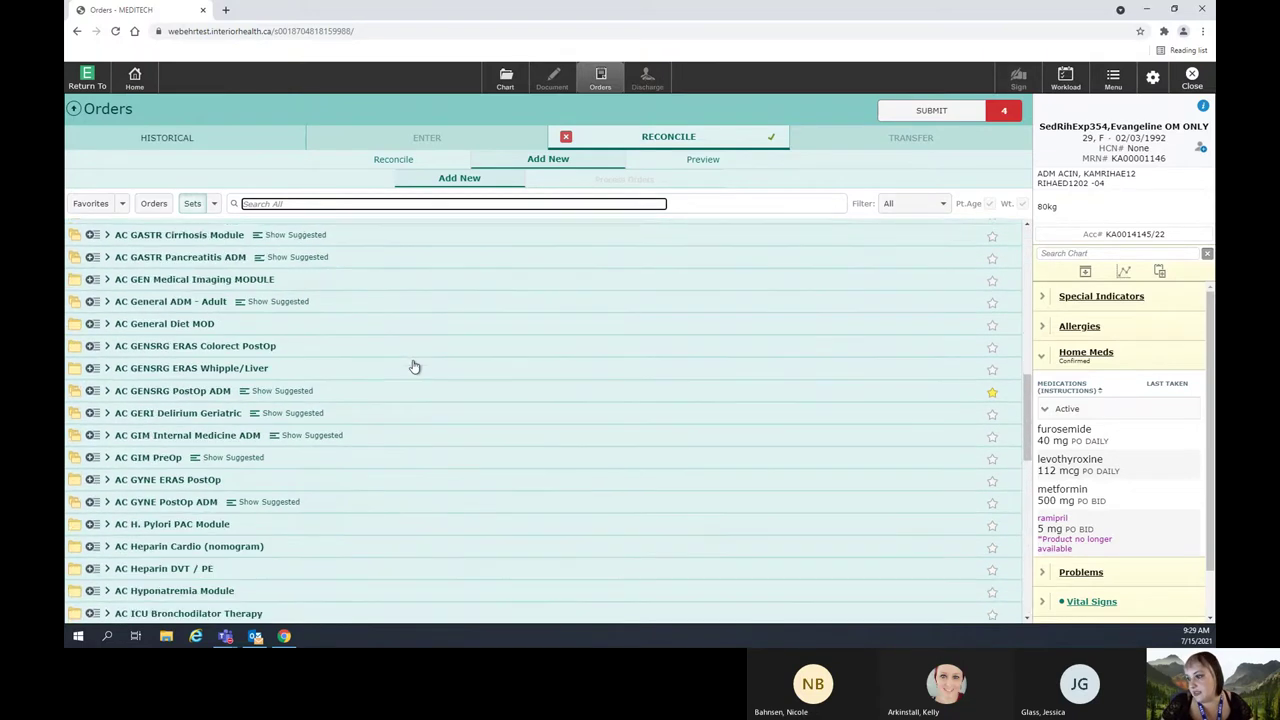
- Search the order sets for 'admit' and review the admission order set results
scroll(418, 363, down, 10)
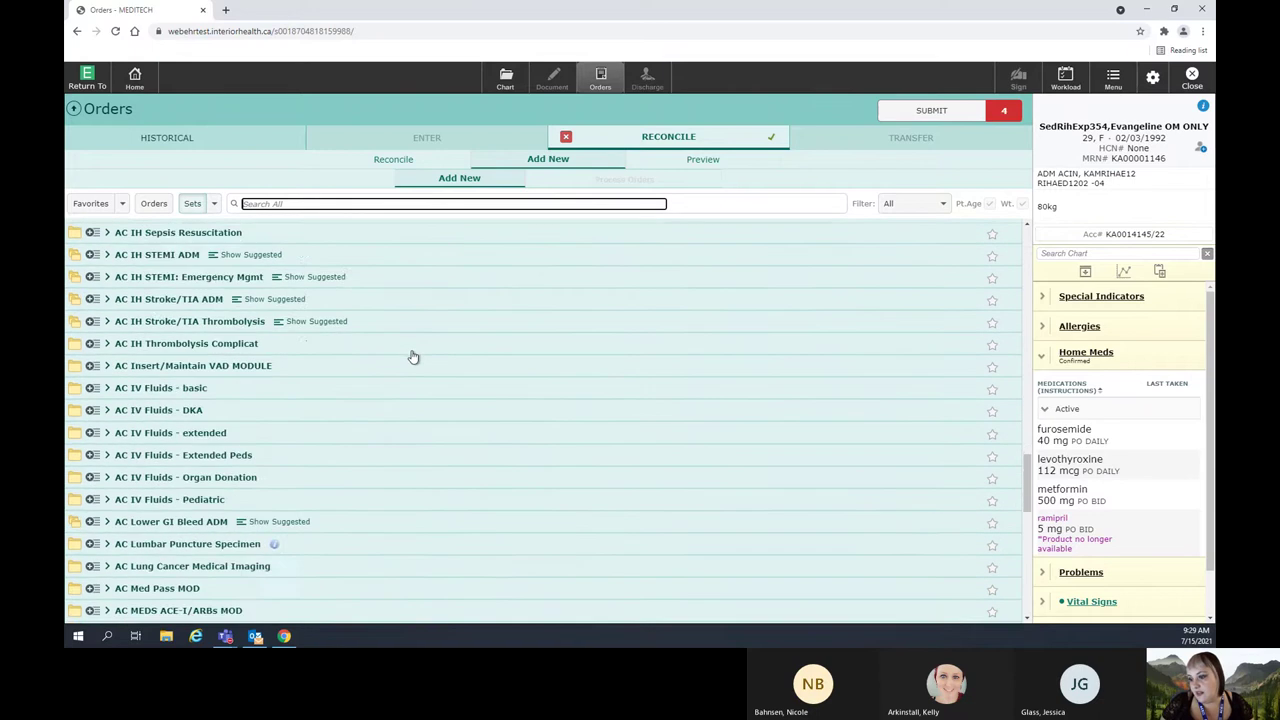
scroll(409, 349, down, 10)
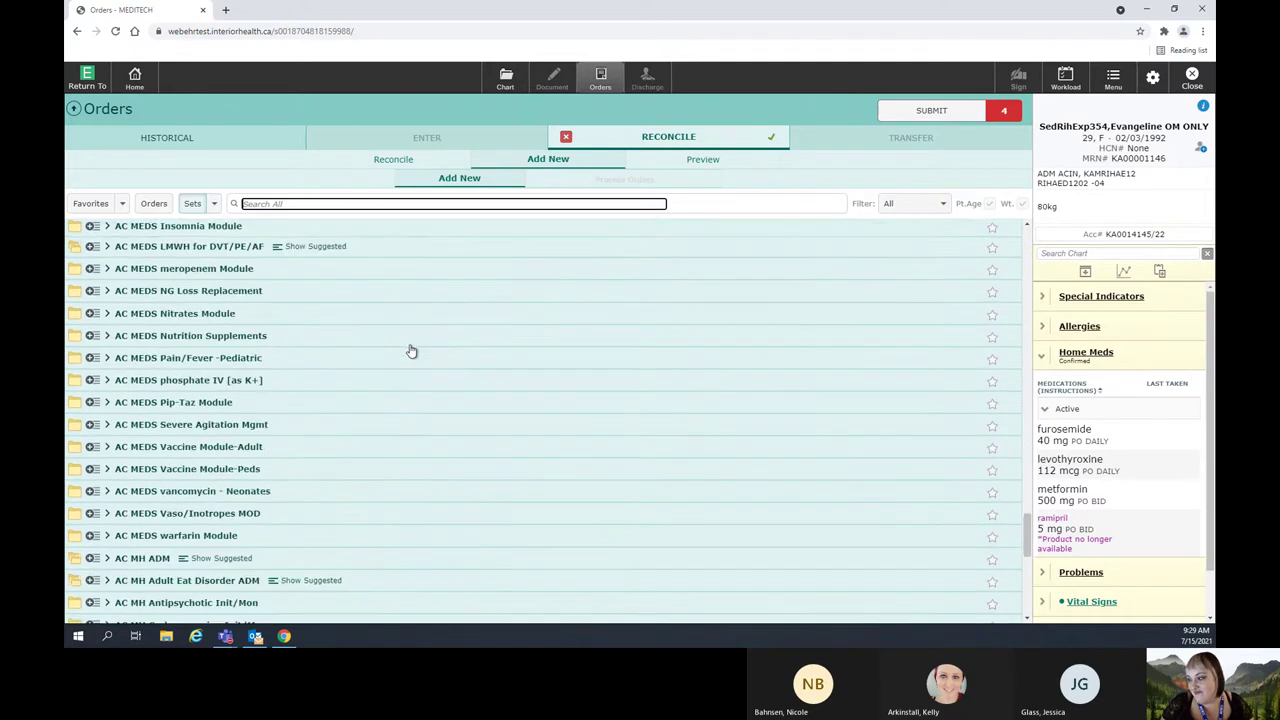
scroll(424, 354, down, 10)
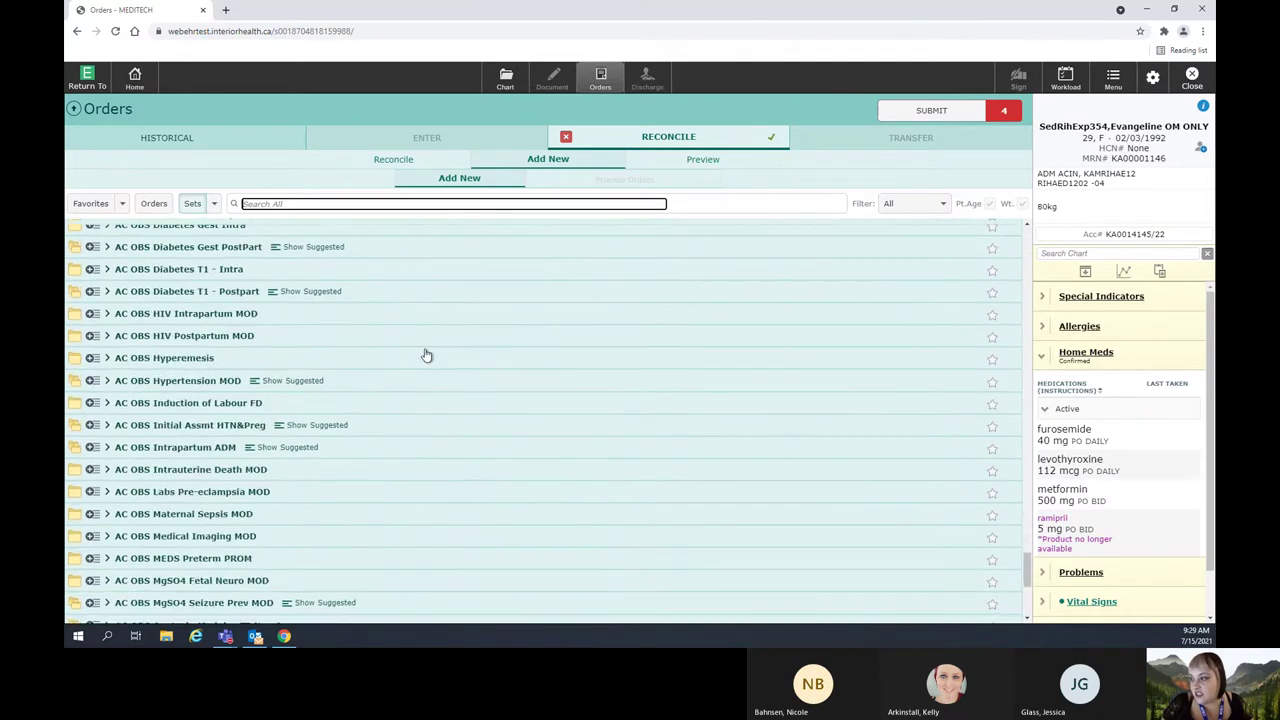
scroll(425, 331, down, 10)
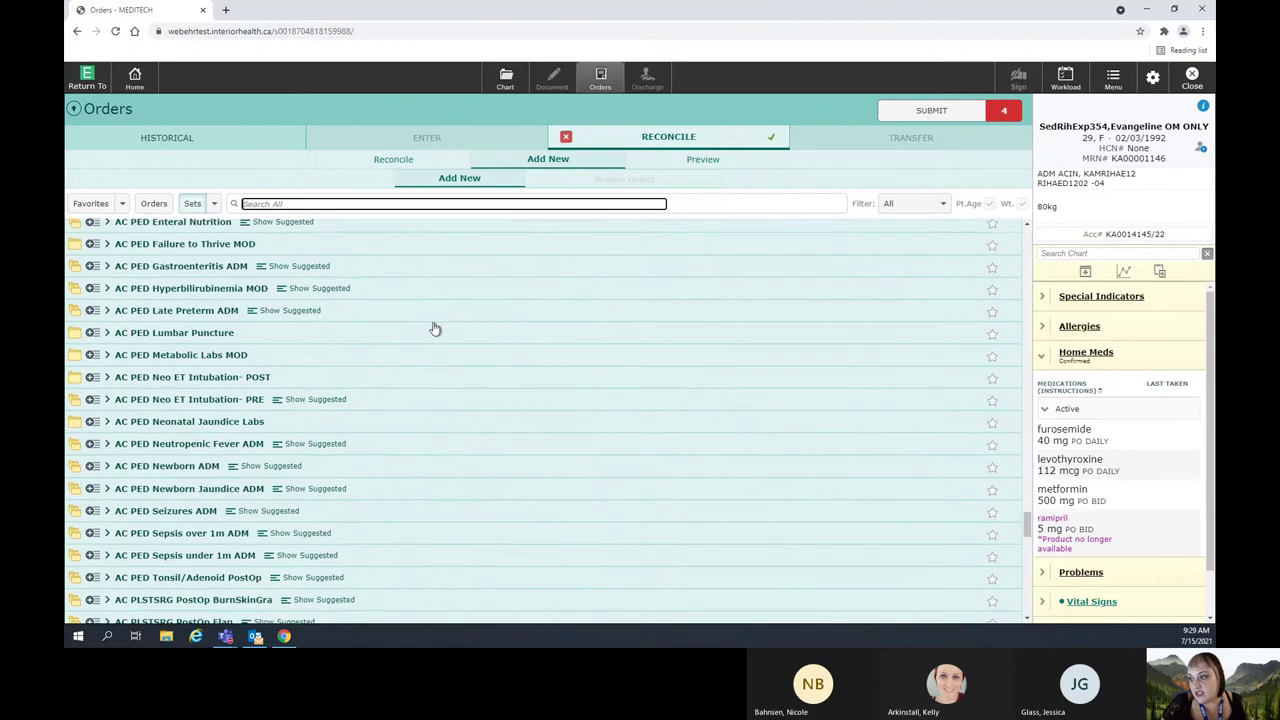
scroll(435, 346, down, 5)
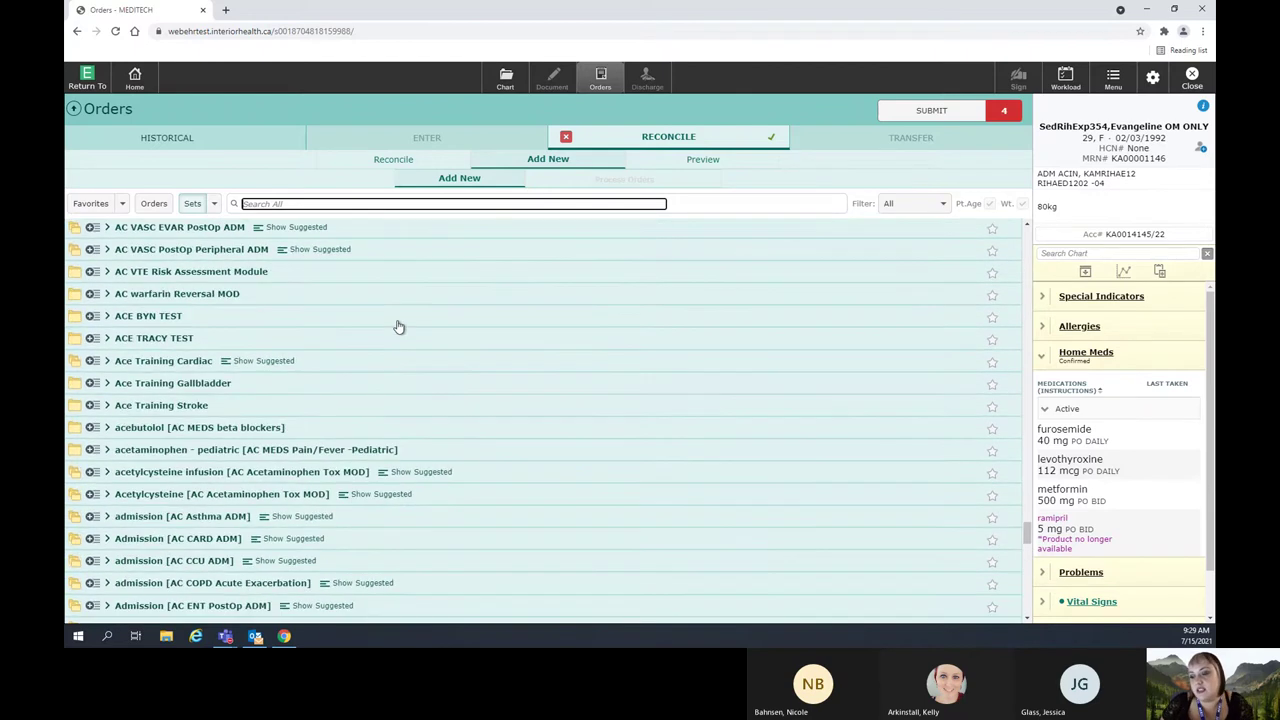
scroll(443, 424, down, 3)
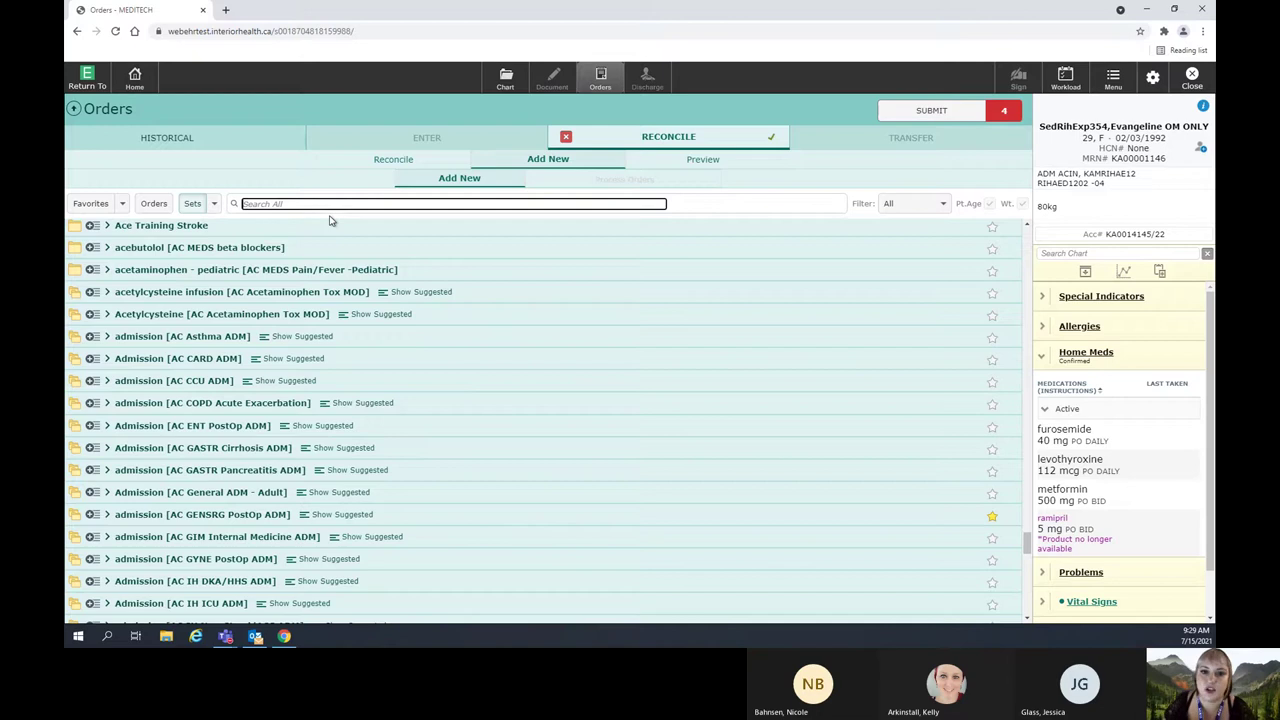
scroll(434, 520, down, 10)
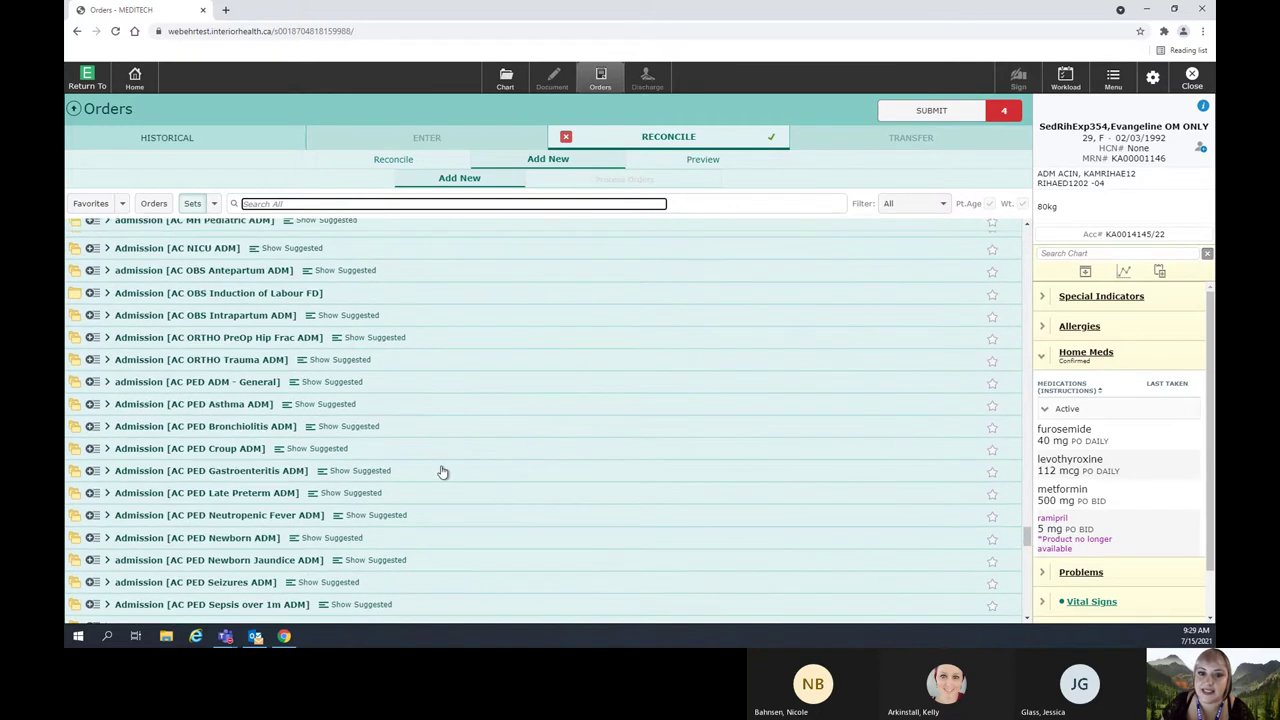
scroll(443, 472, down, 20)
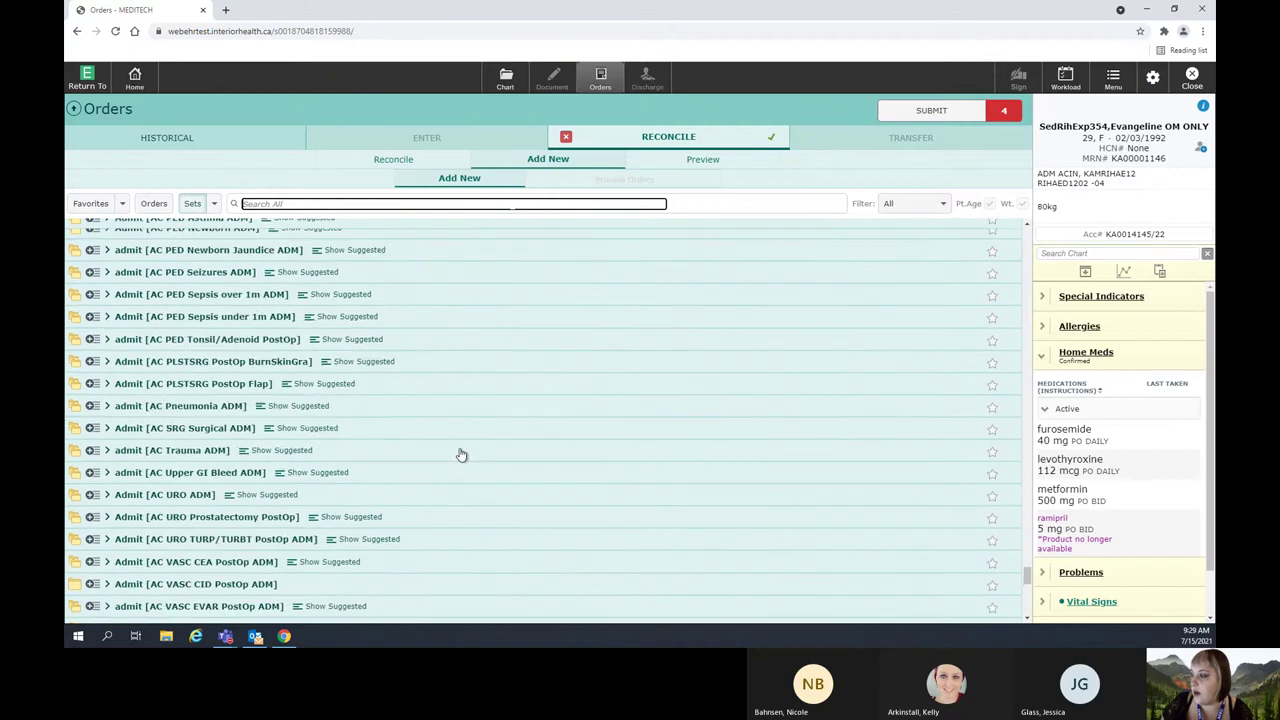
scroll(461, 455, down, 10)
scroll(455, 420, up, 12)
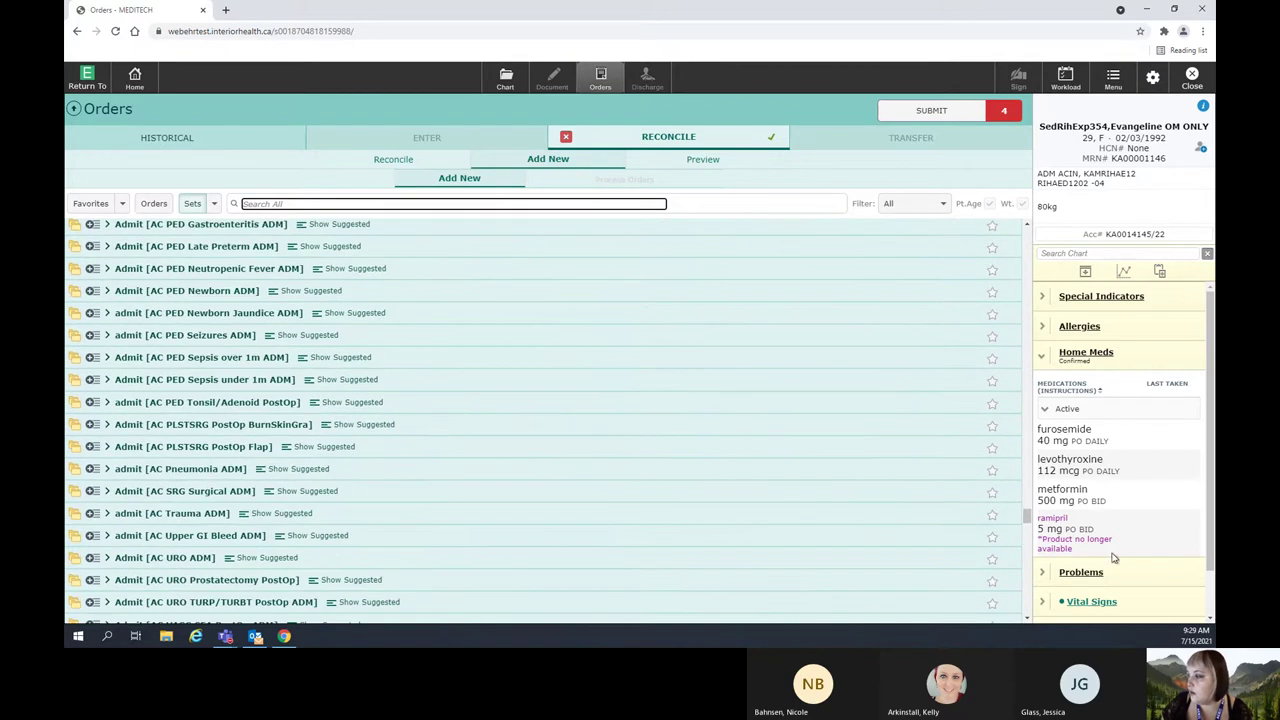
drag(1025, 515, 1013, 229)
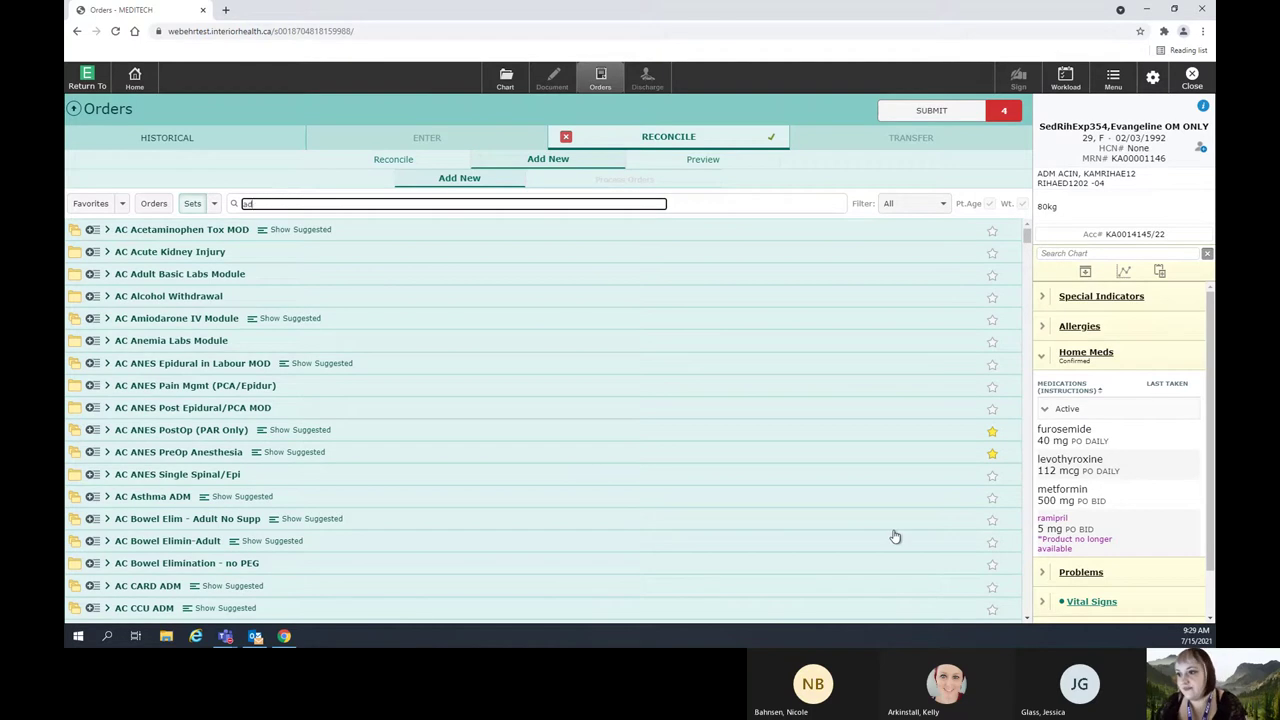
key(Return)
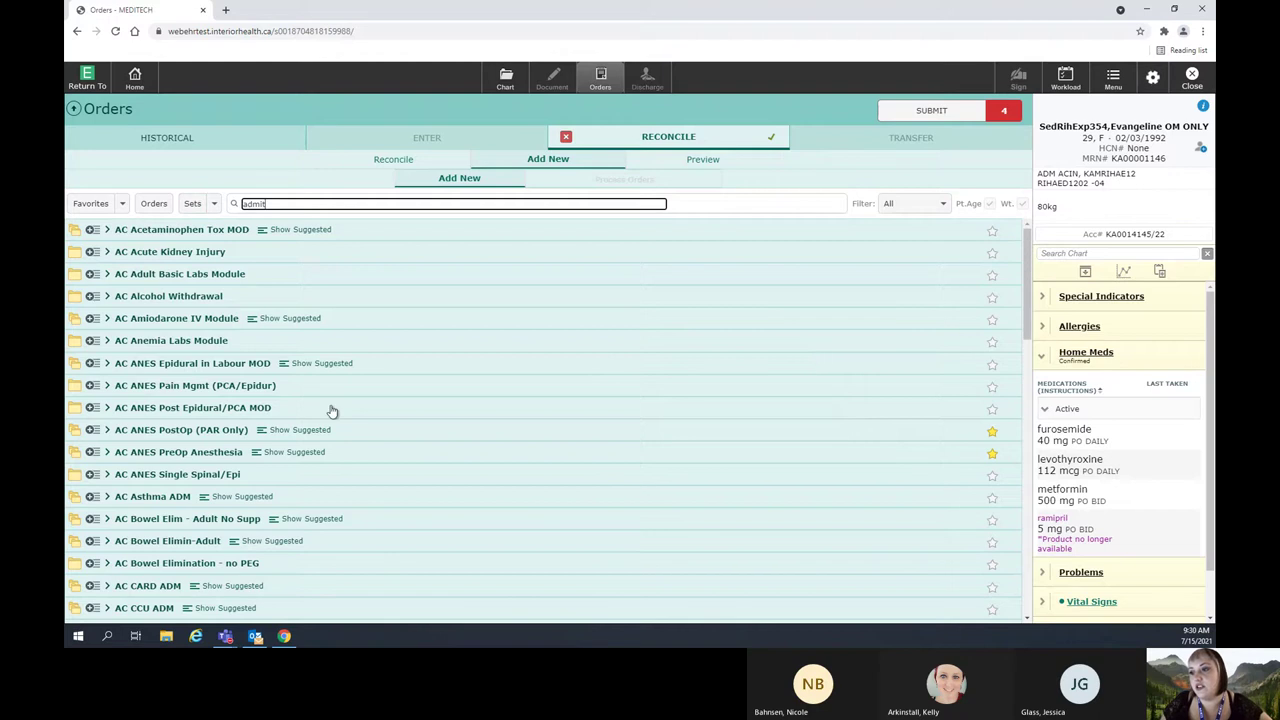
scroll(200, 283, down, 10)
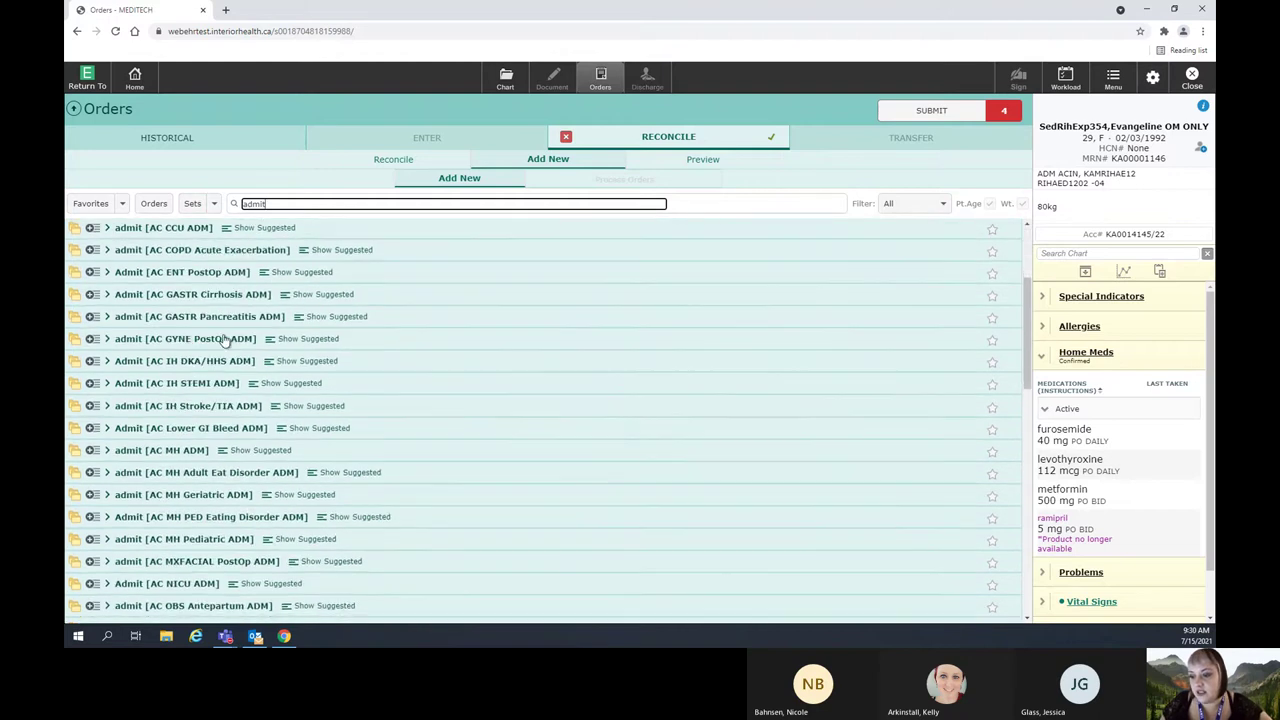
scroll(226, 343, down, 8)
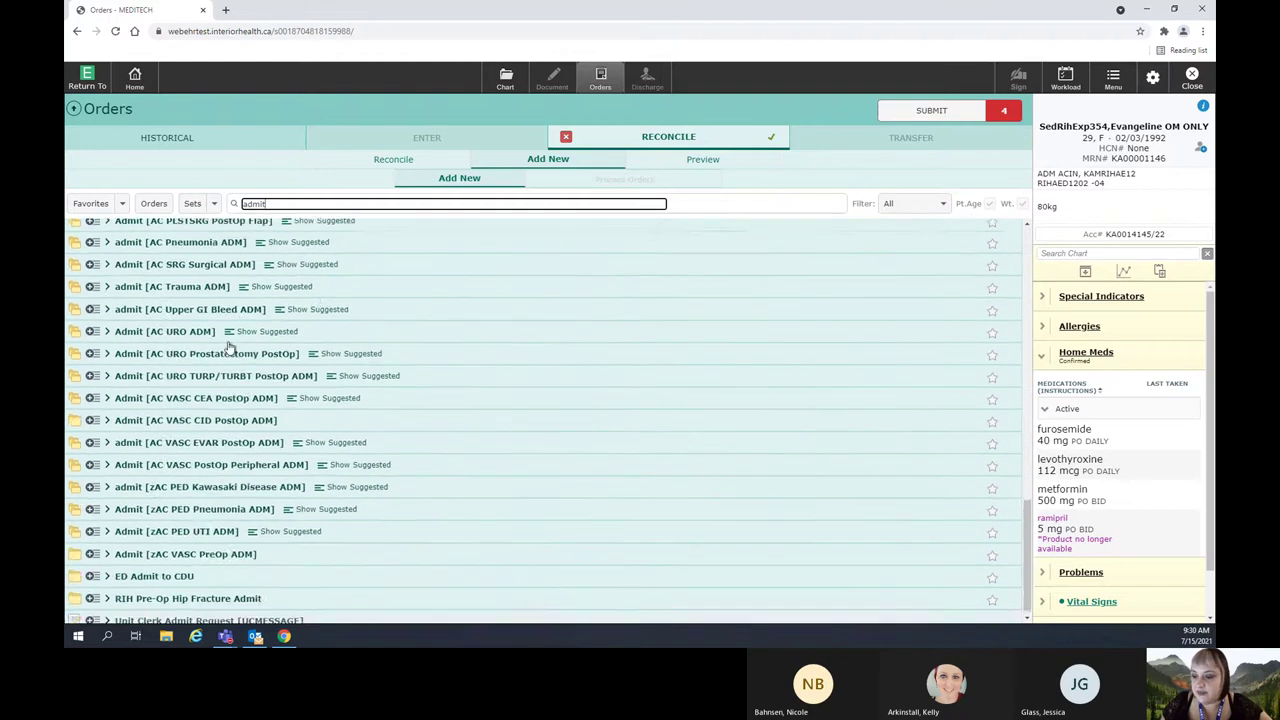
scroll(230, 344, up, 12)
scroll(238, 345, up, 3)
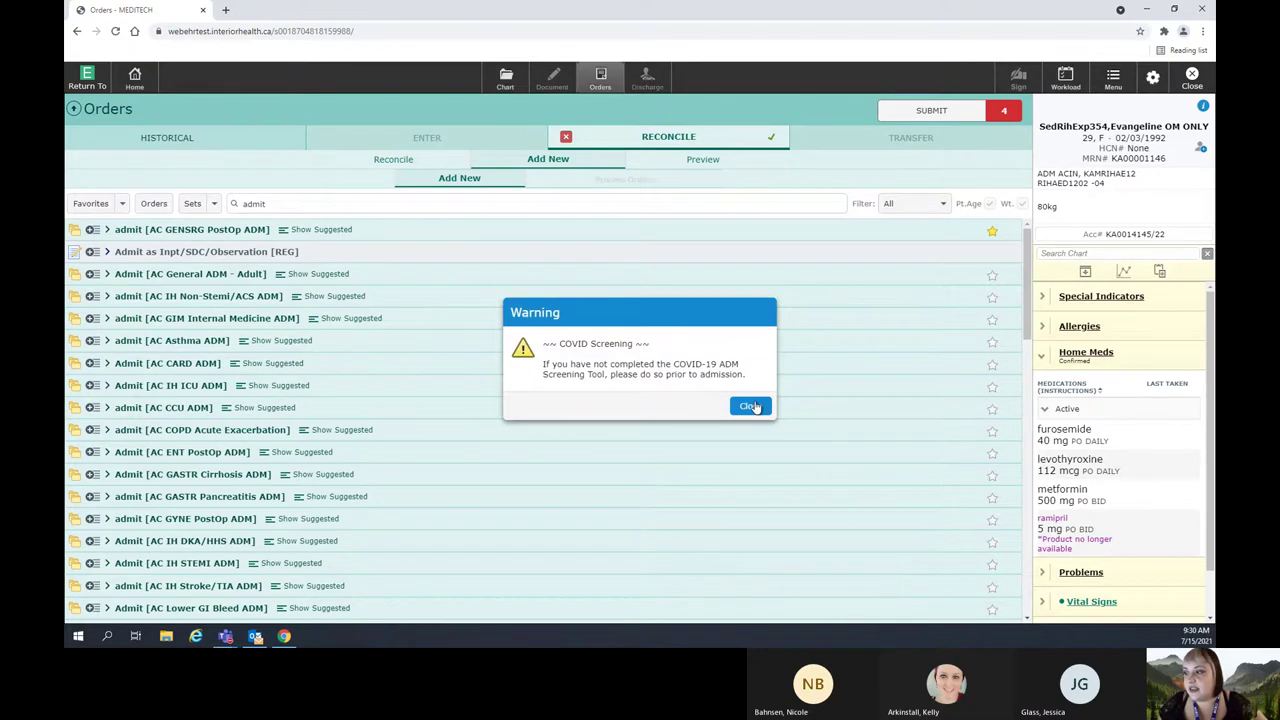
- Dismiss the COVID reminder and enter CHF as physician diagnosis, keeping the prefilled attending provider
click(755, 407)
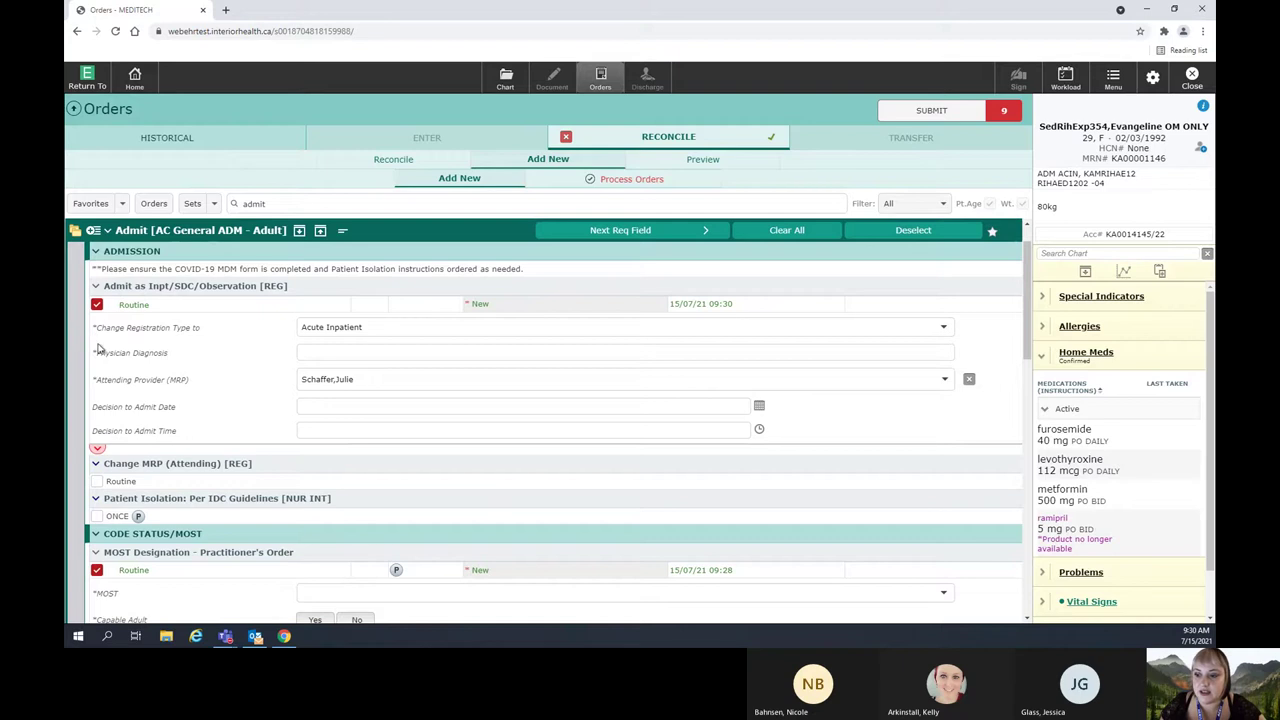
click(349, 354)
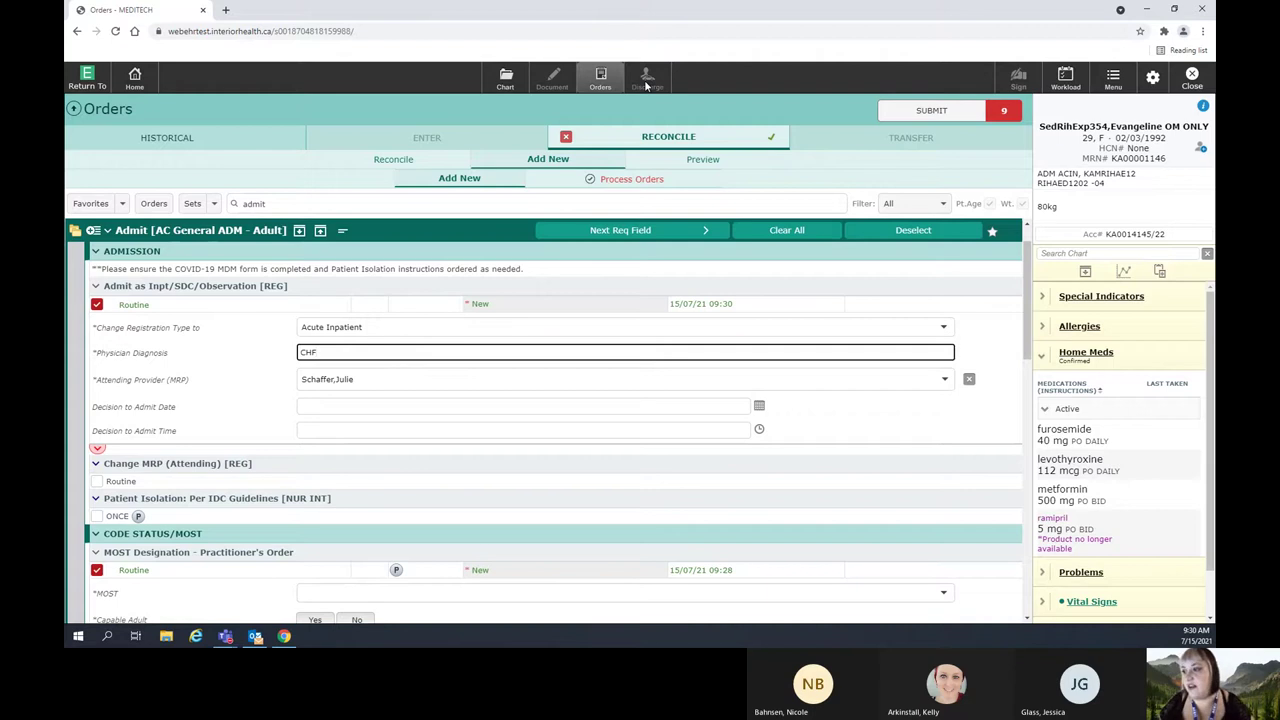
click(394, 379)
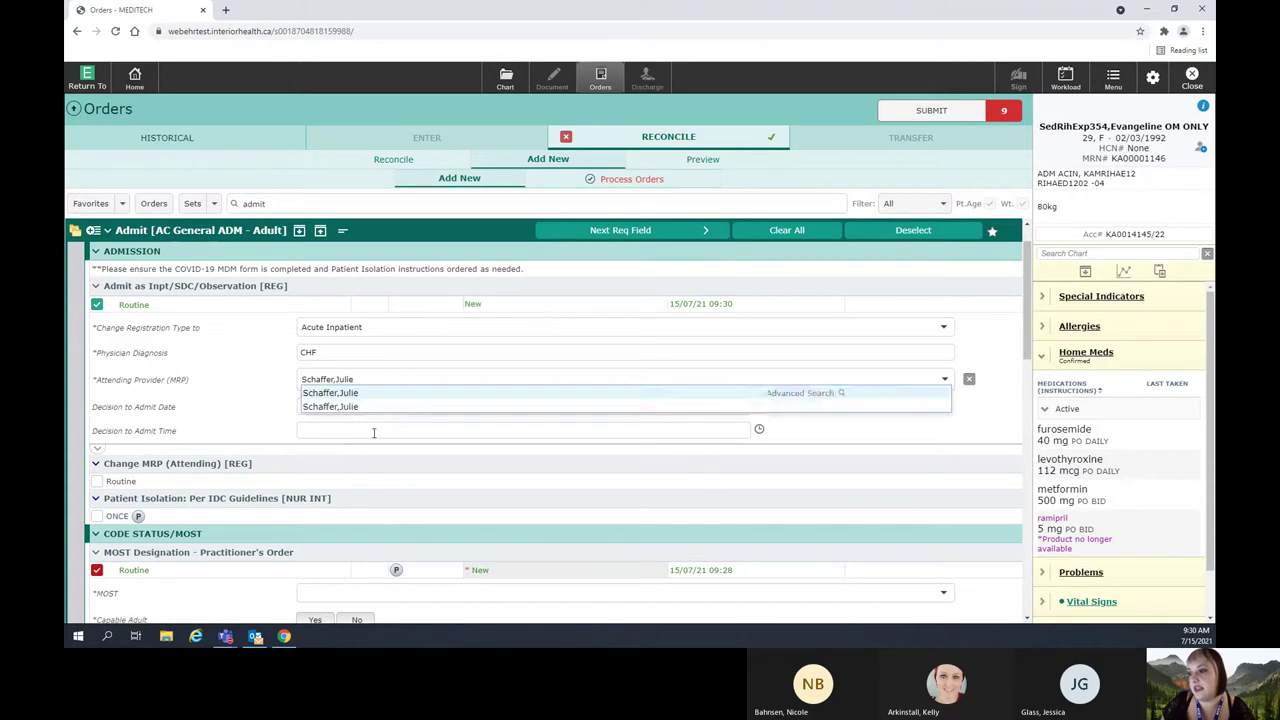
click(369, 354)
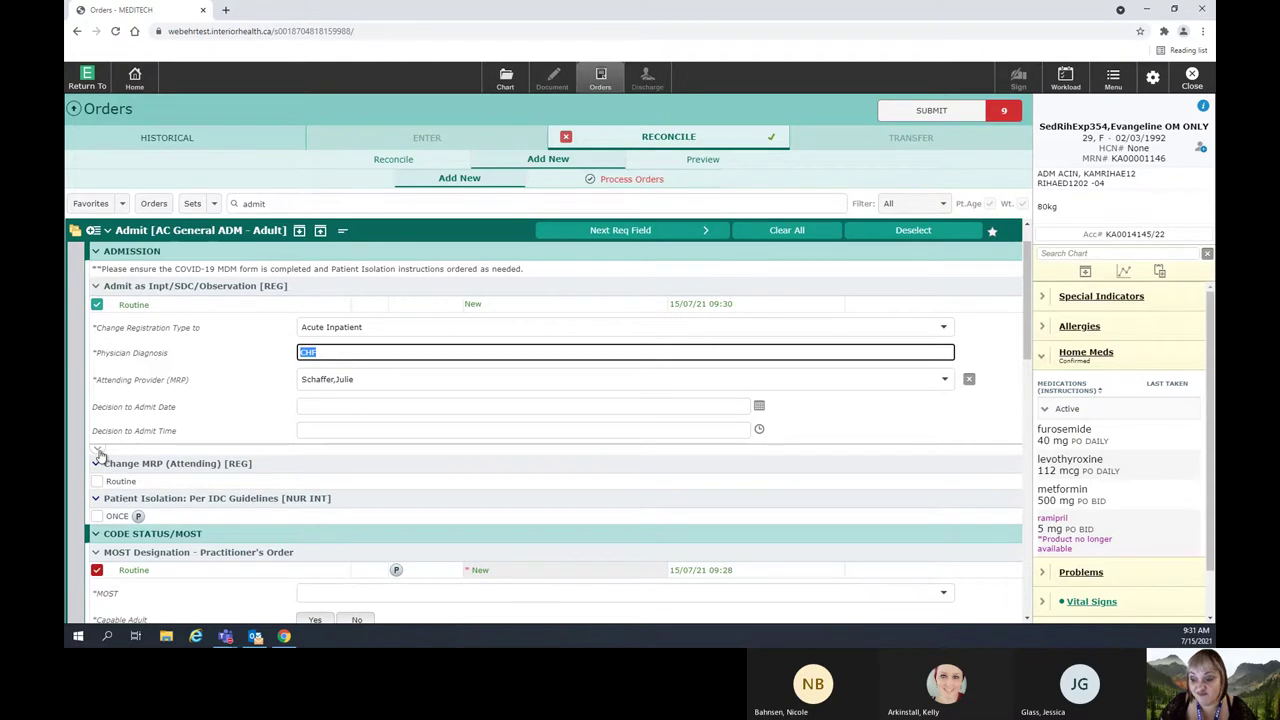
click(99, 455)
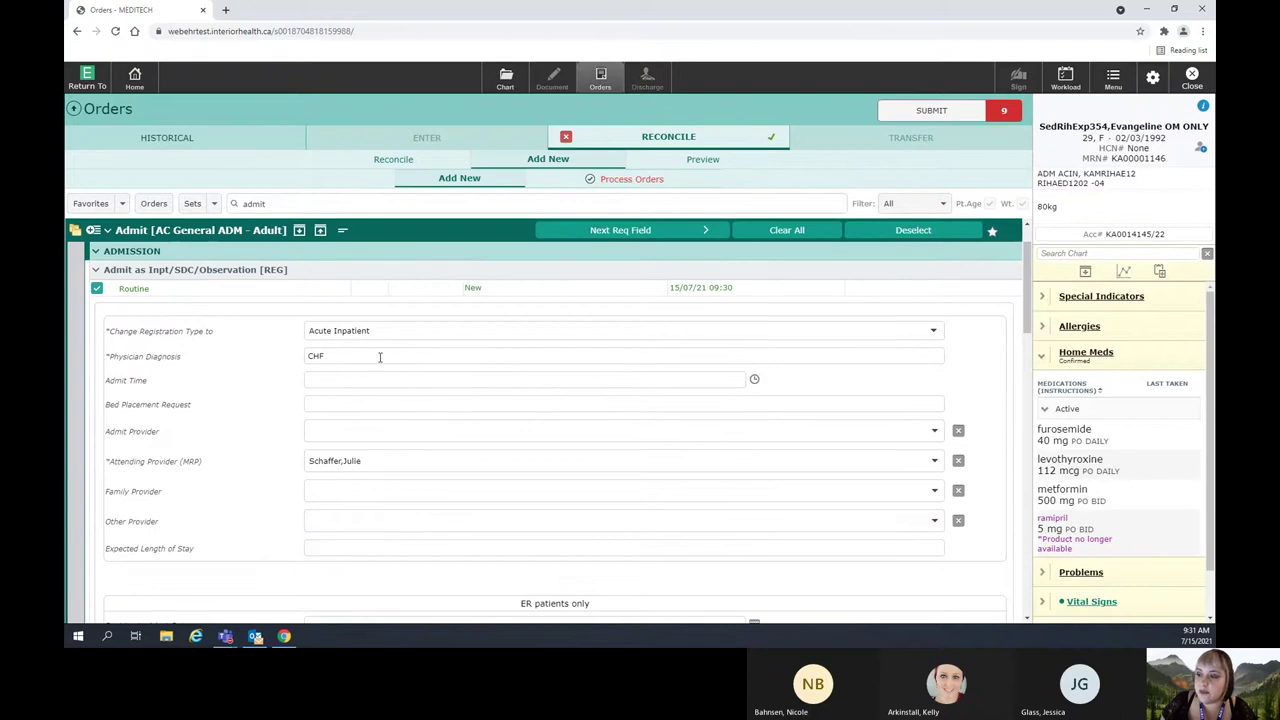
scroll(416, 315, down, 1)
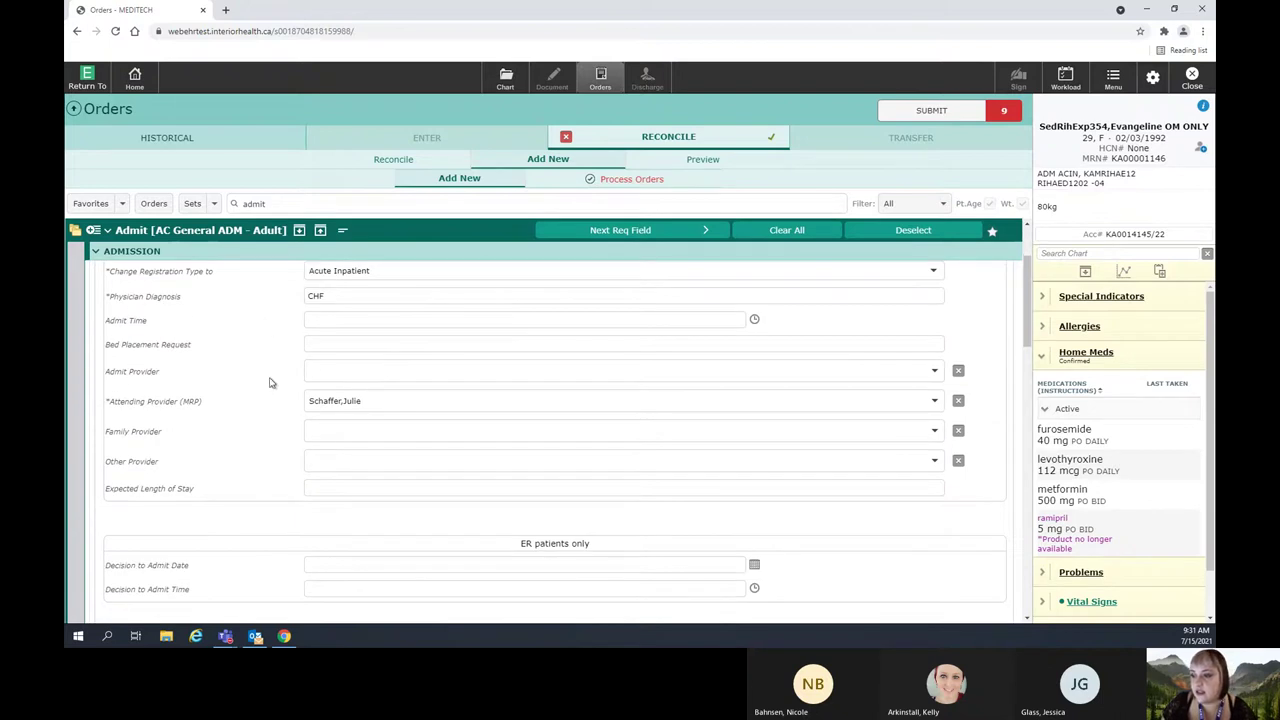
scroll(269, 382, down, 2)
scroll(300, 370, down, 1)
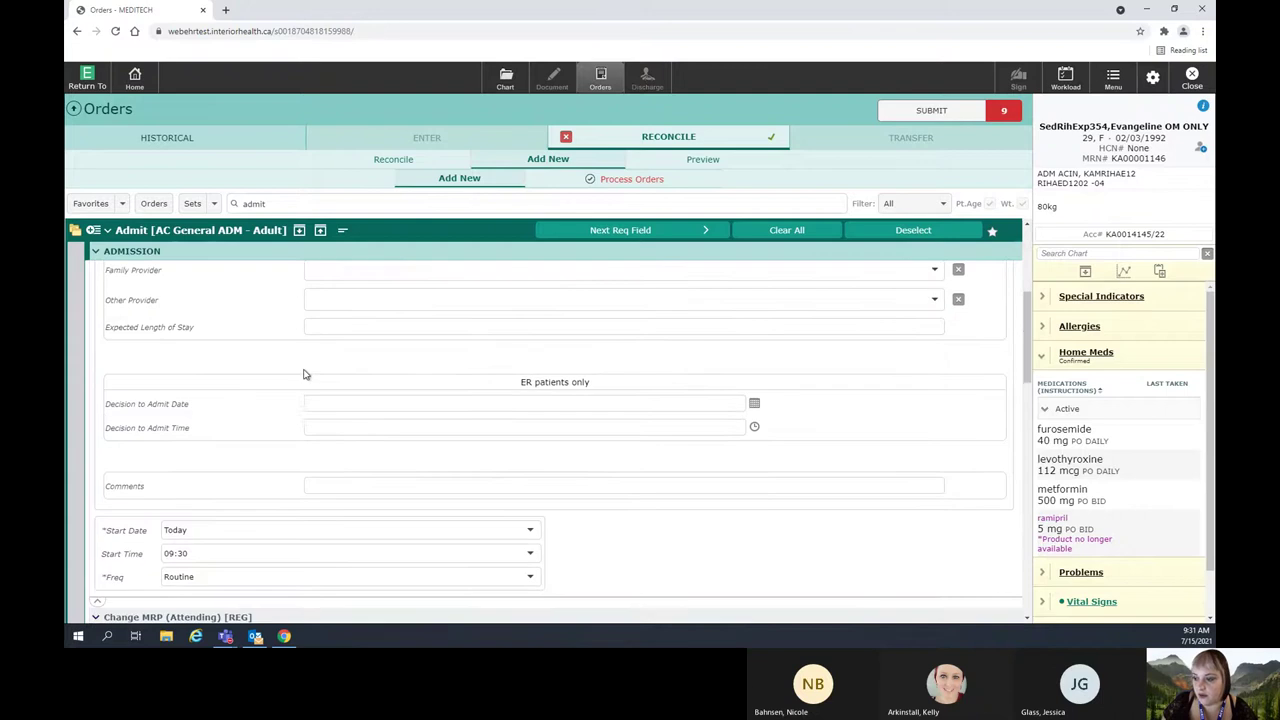
scroll(300, 432, down, 3)
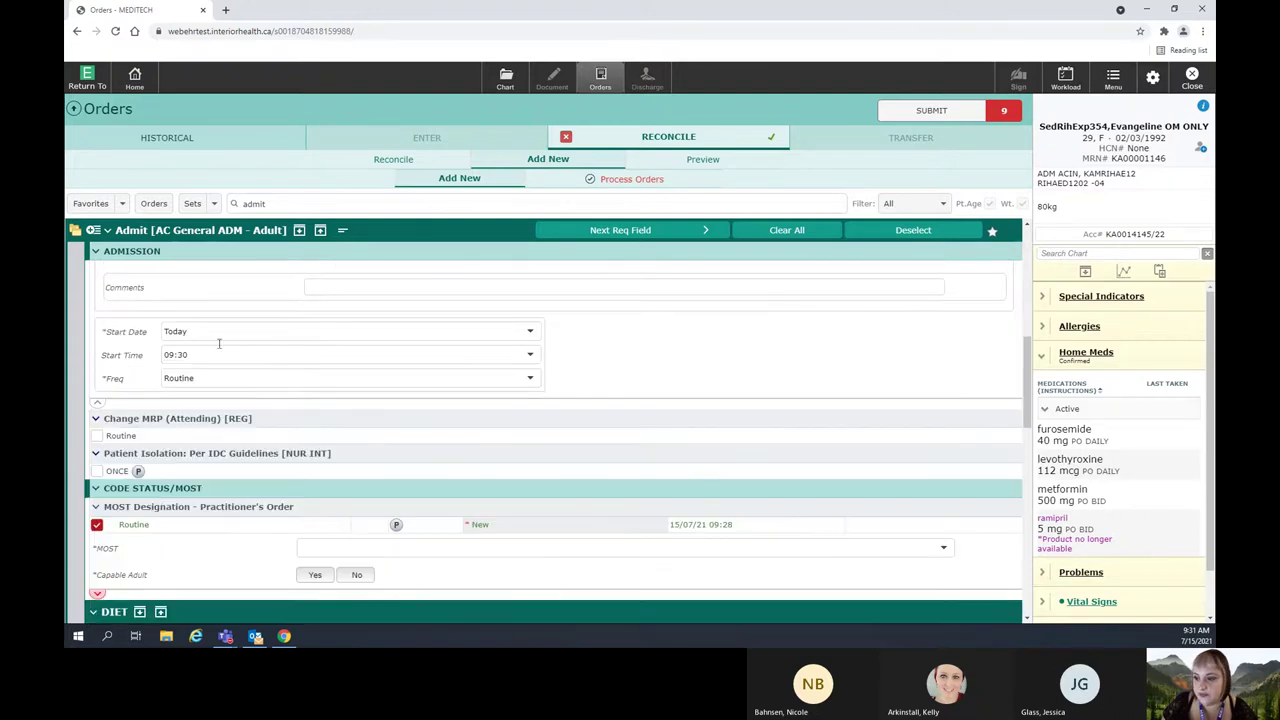
scroll(656, 391, up, 5)
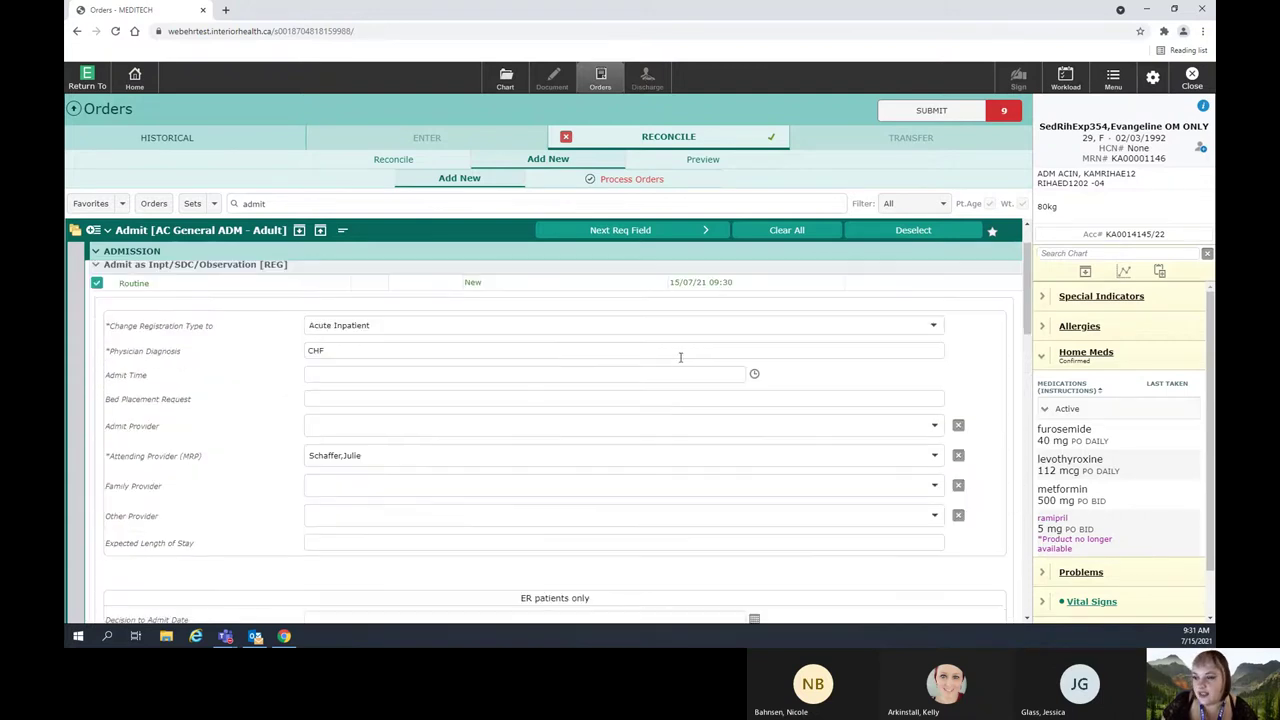
scroll(540, 365, down, 5)
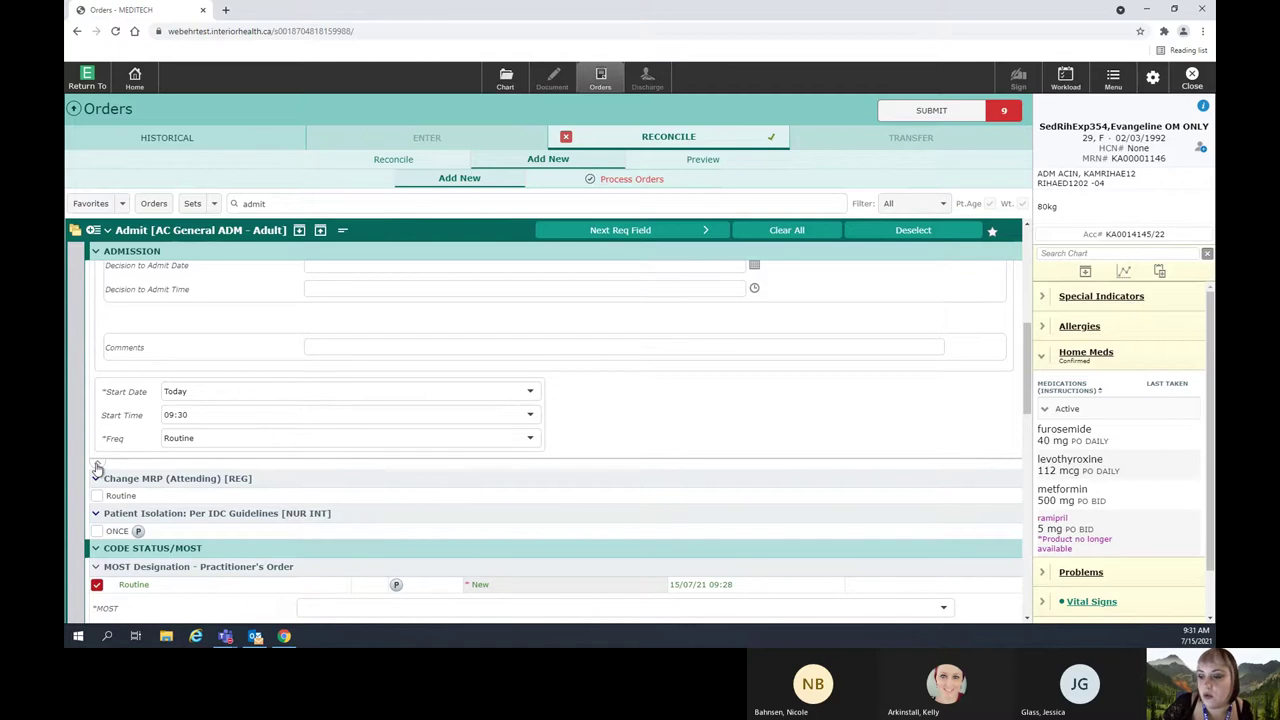
click(97, 467)
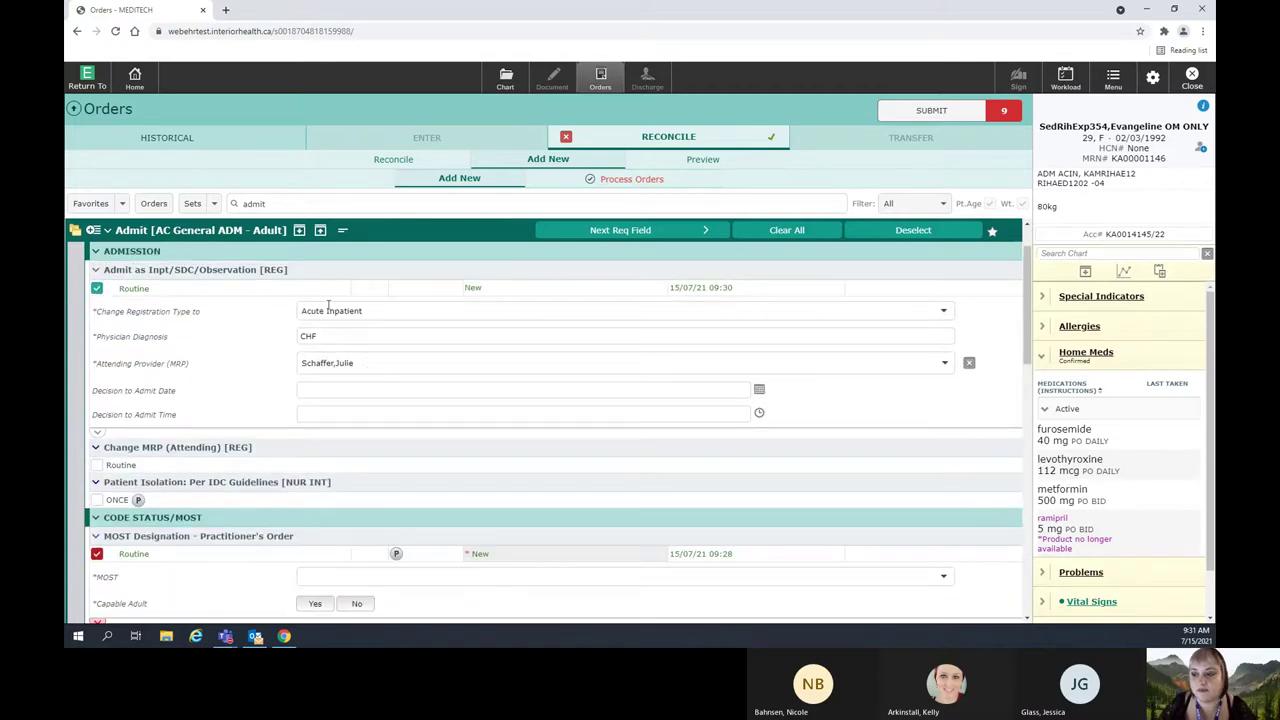
scroll(300, 360, down, 1)
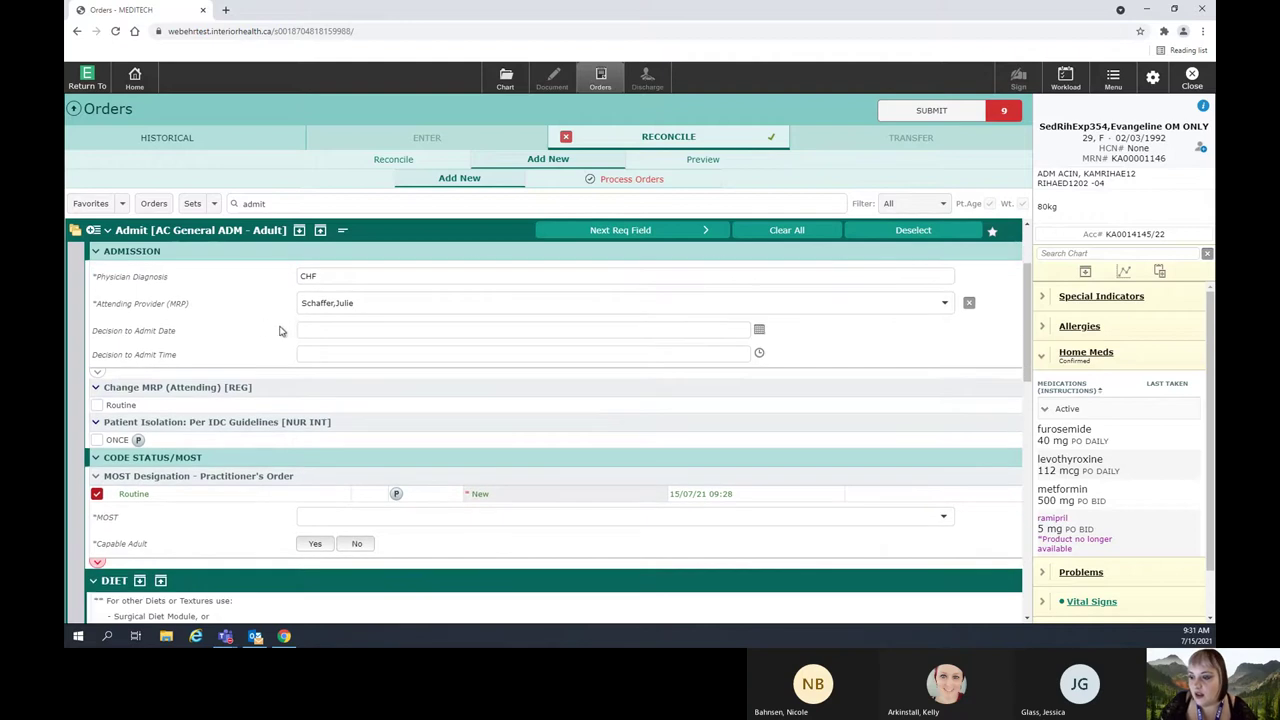
scroll(253, 330, down, 2)
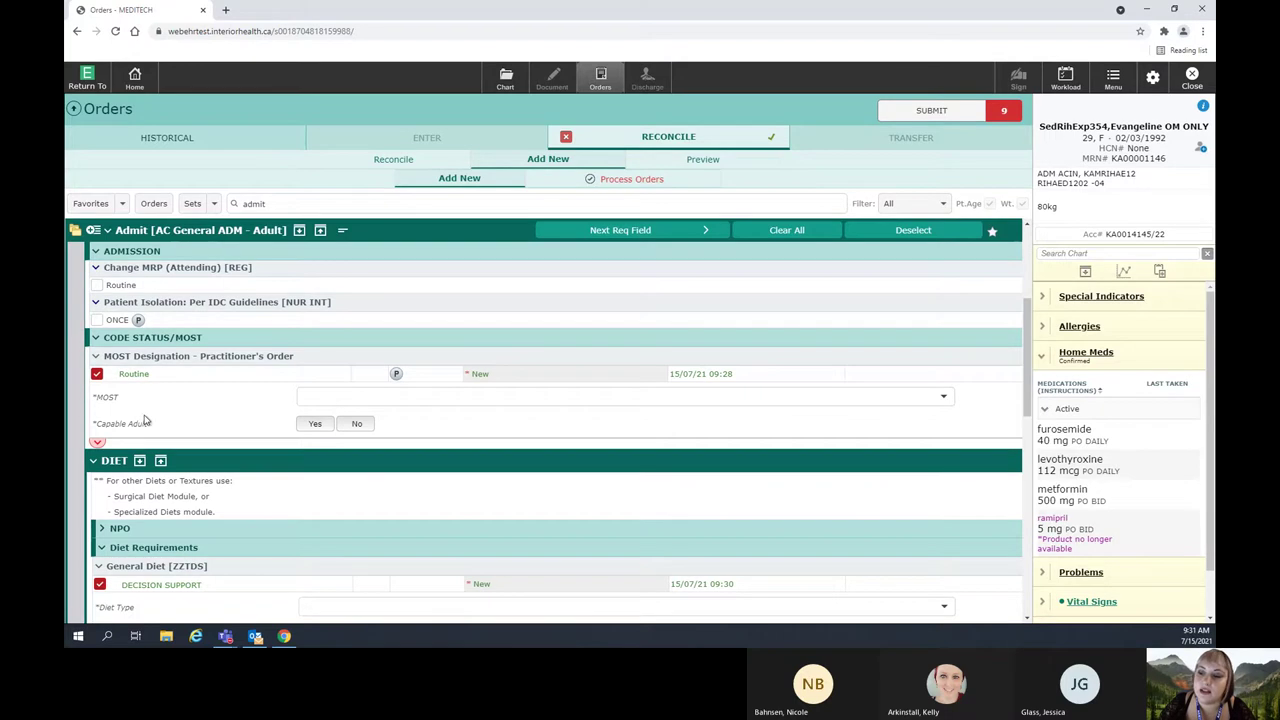
- Toggle the MOST Designation order off and on, then view its M1–M3, C0–C2 and H protocol
click(96, 374)
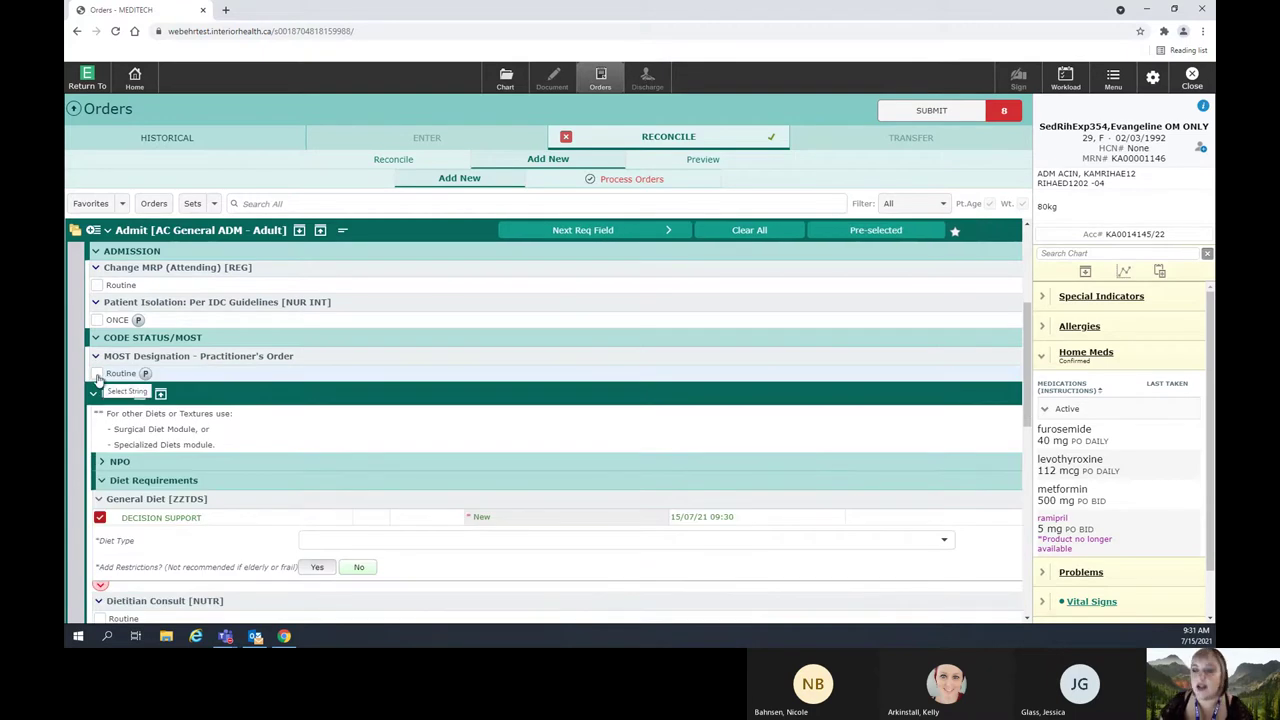
click(97, 374)
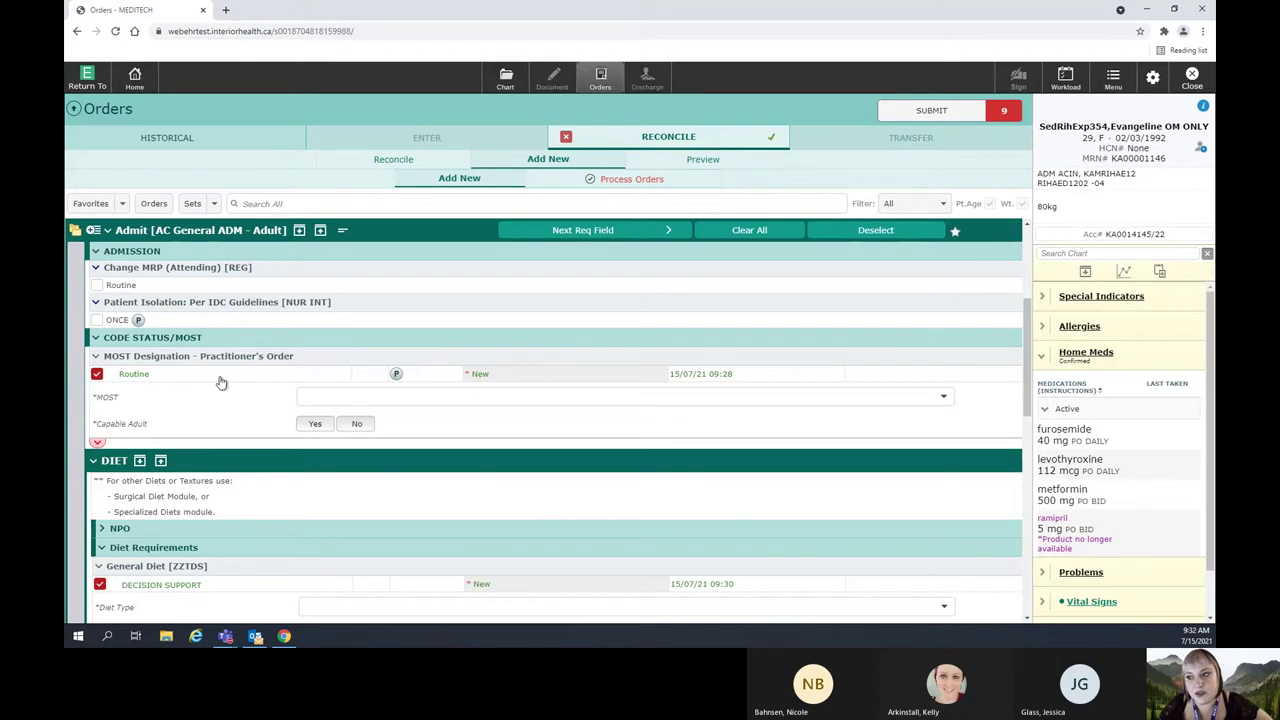
click(396, 375)
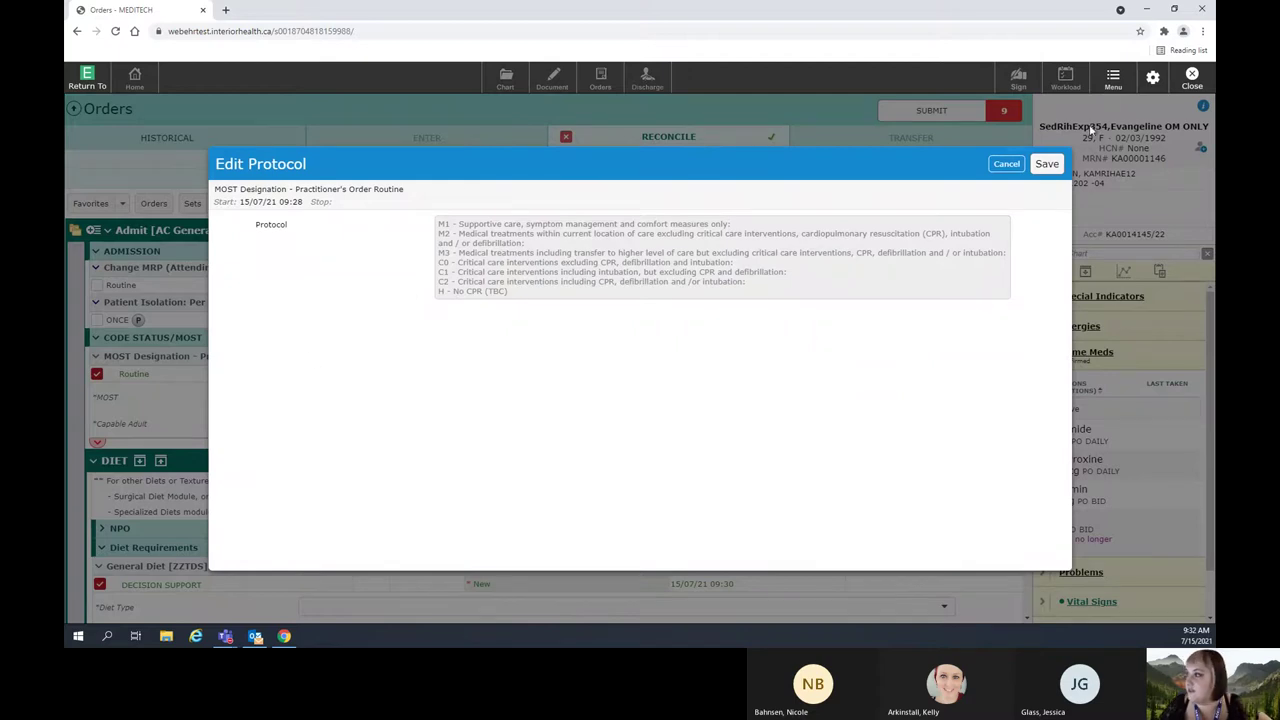
- Close the protocol, enter C2 as the MOST designation, and answer Yes for Capable Adult
click(1047, 166)
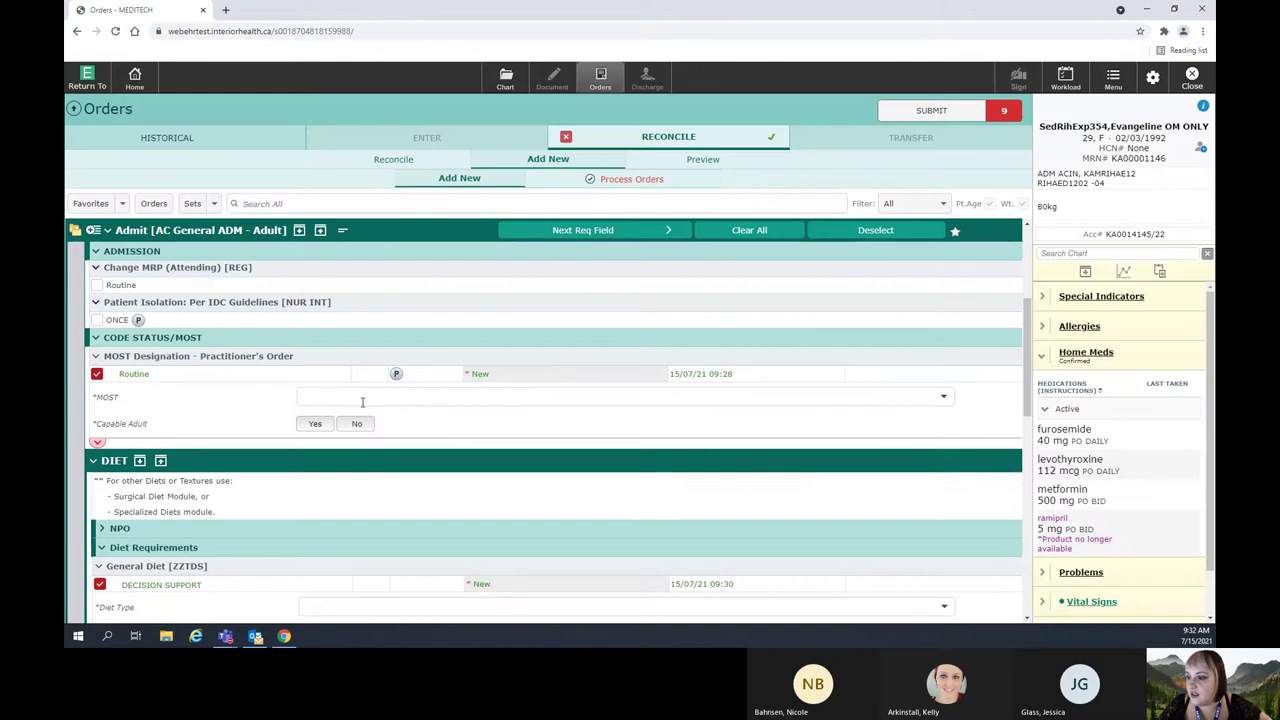
text(C2)
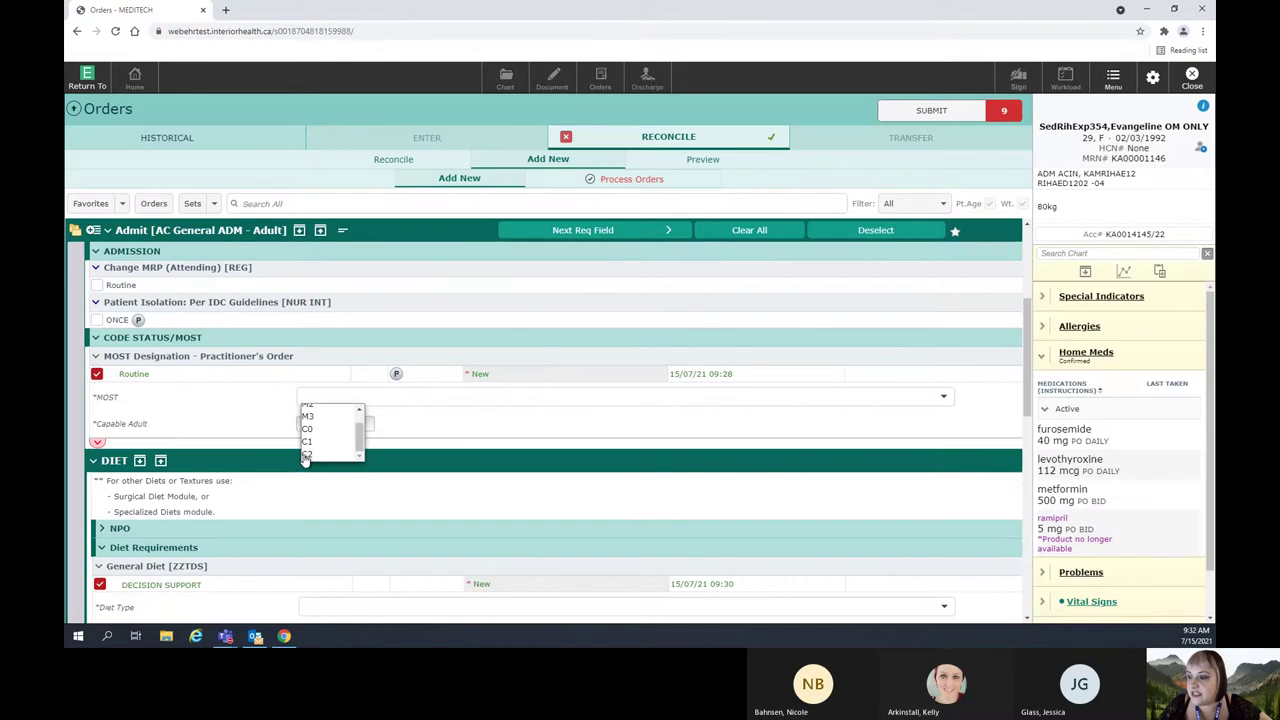
key(Tab)
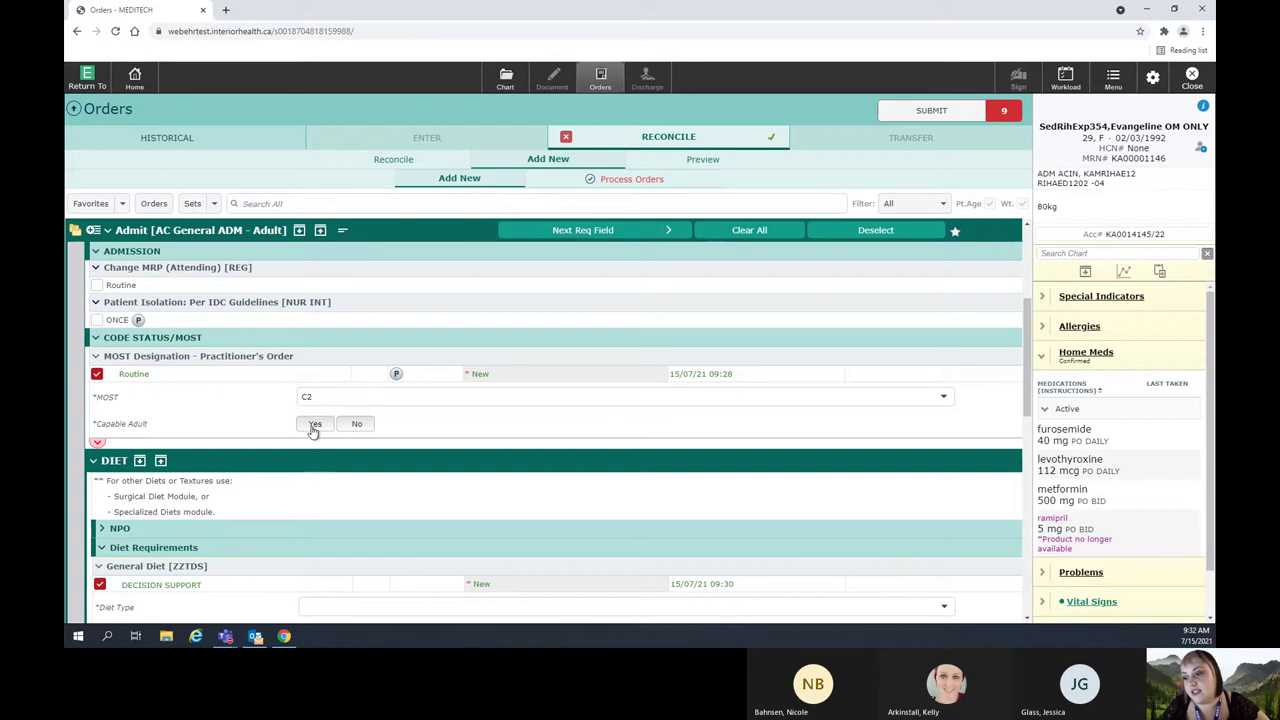
click(314, 424)
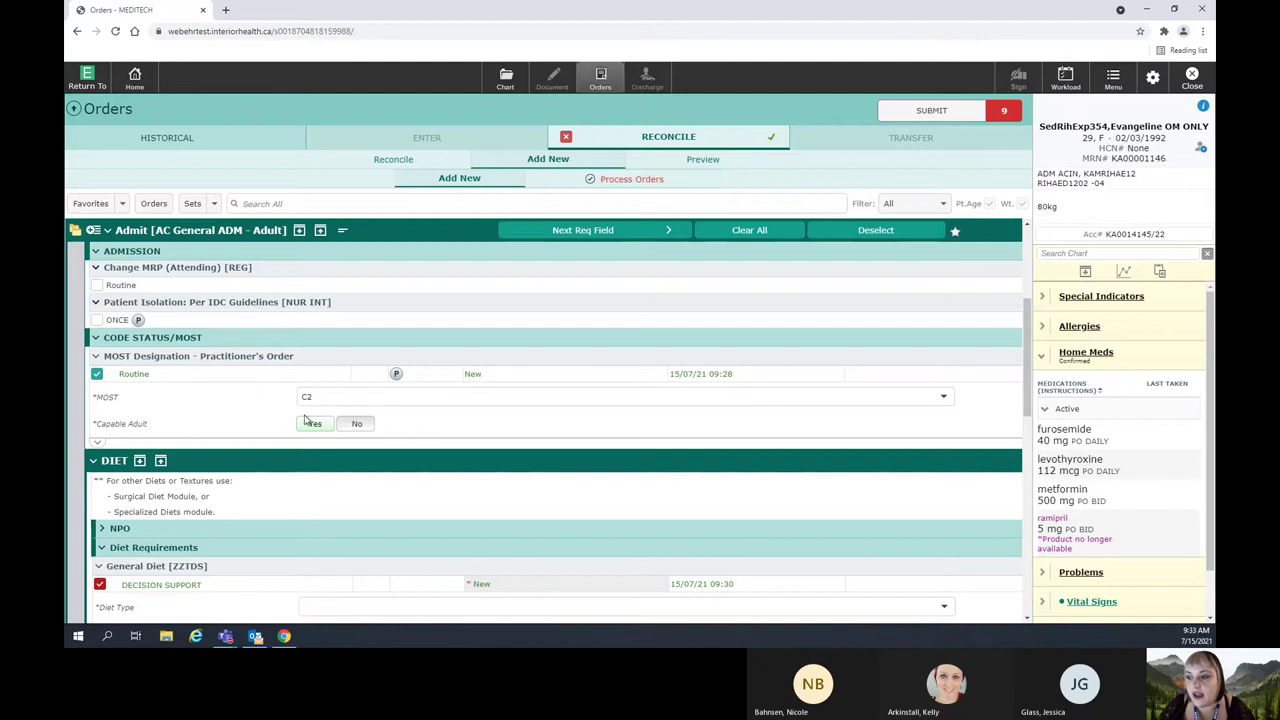
- Expand the C2 MOST order, answer Blood/Products Yes and Nutritional Support No, then collapse it
click(96, 444)
scroll(558, 410, down, 1)
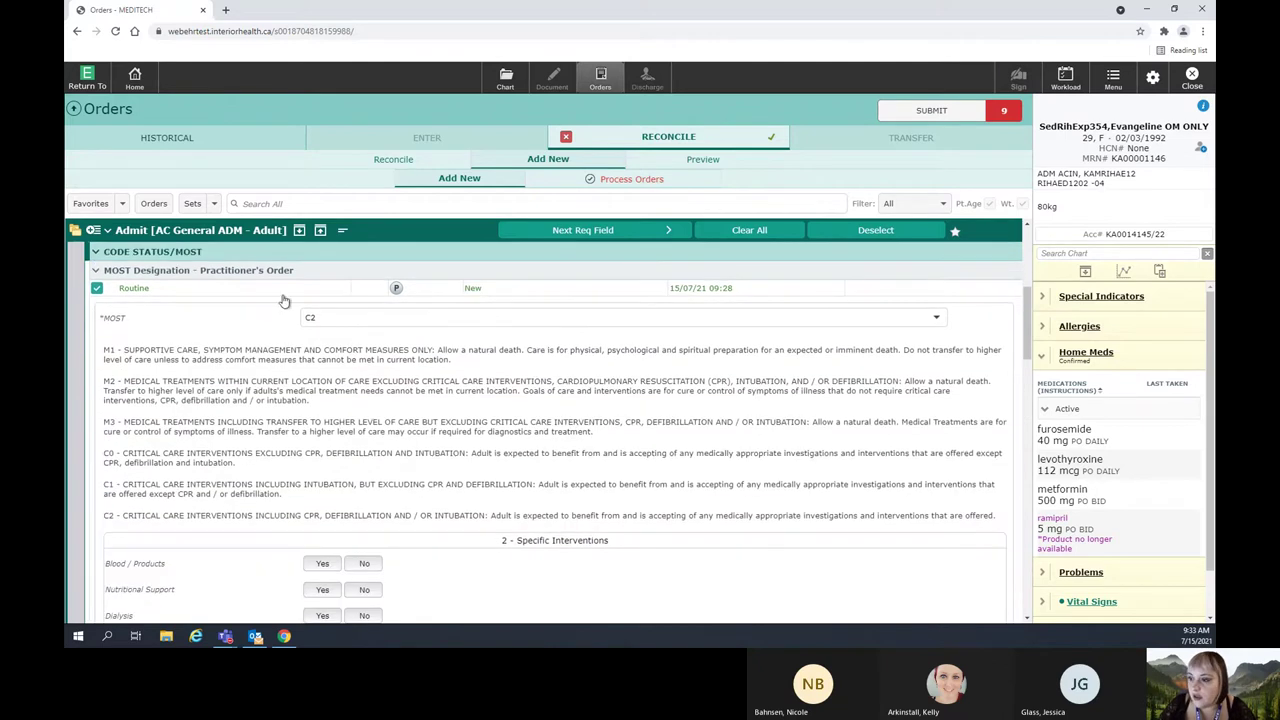
scroll(266, 437, down, 5)
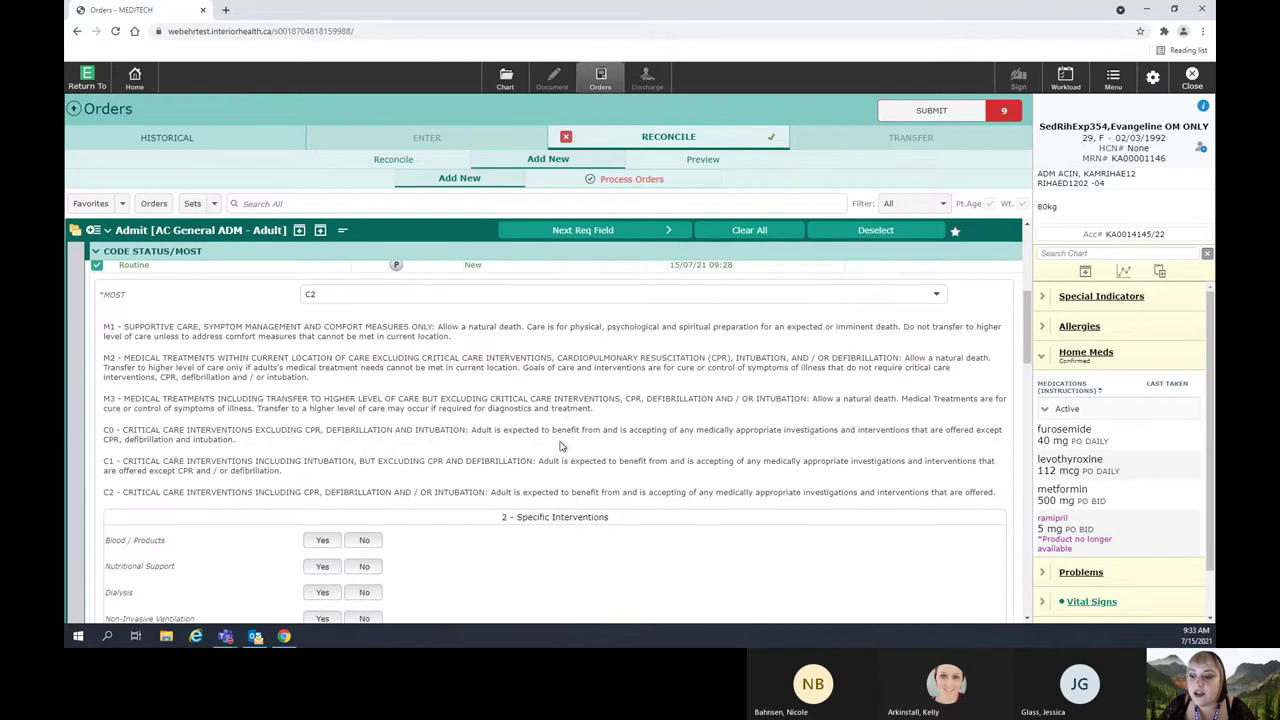
scroll(517, 460, up, 2)
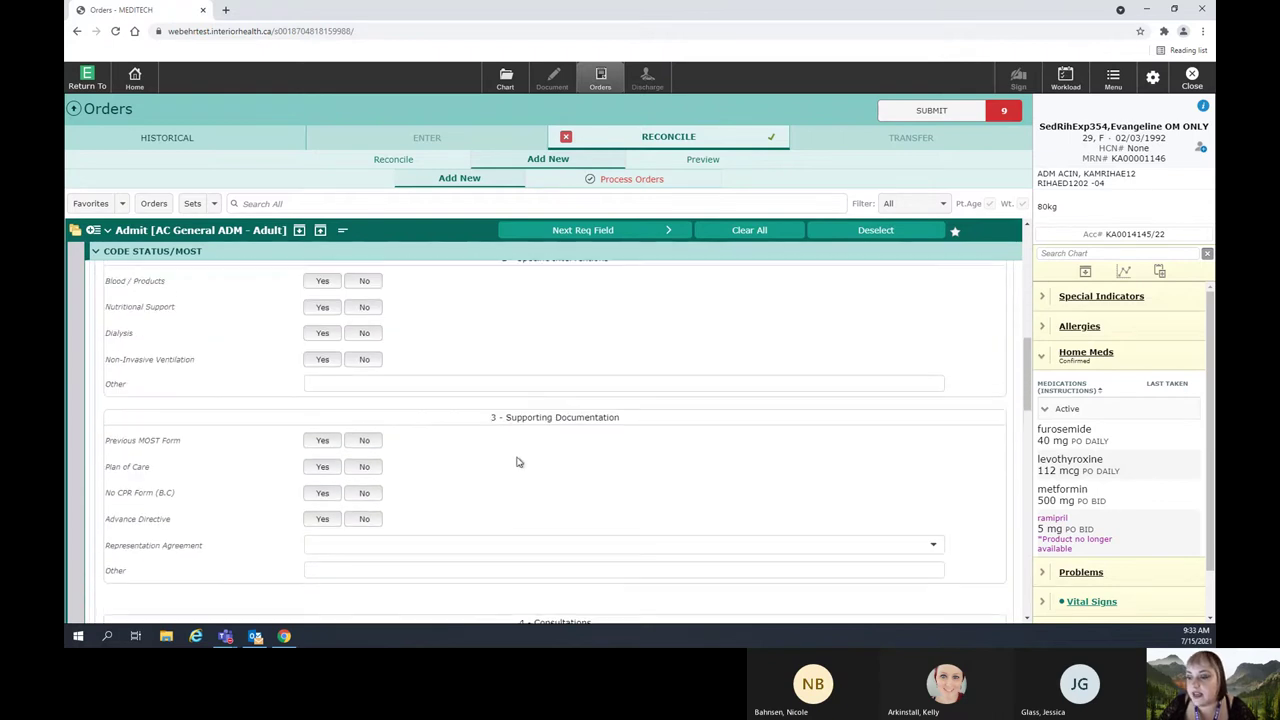
click(323, 386)
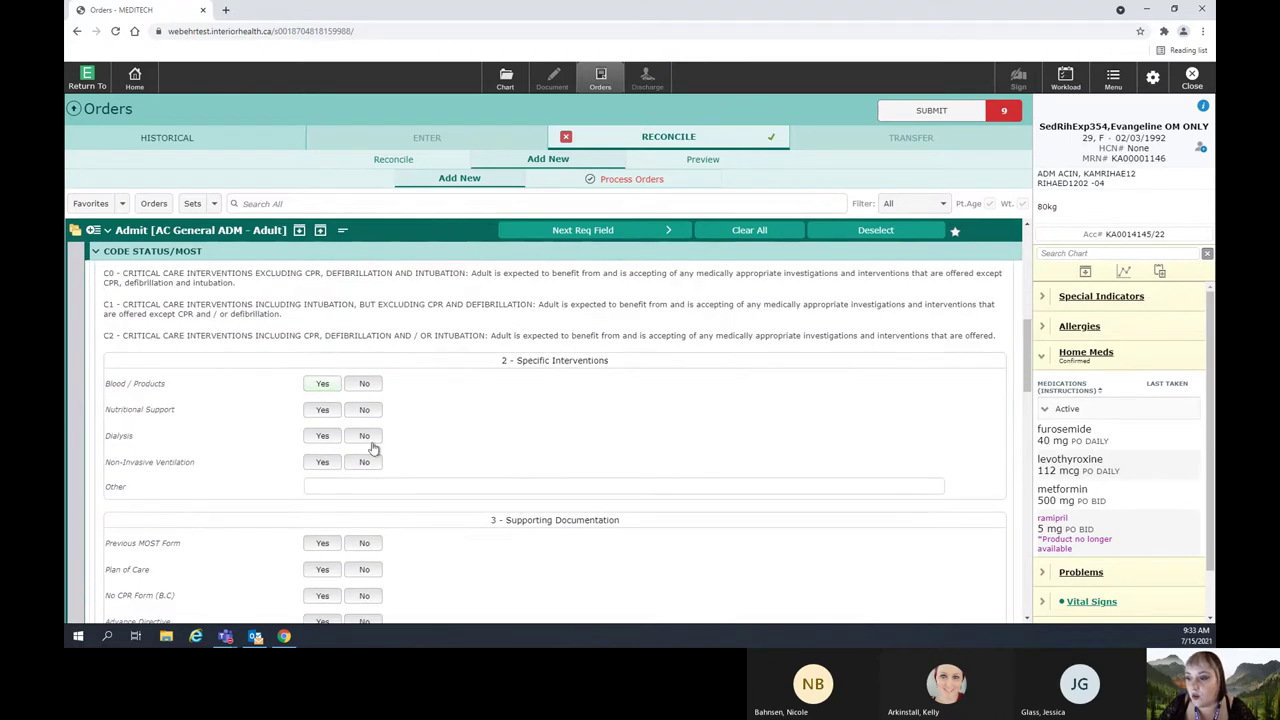
click(365, 412)
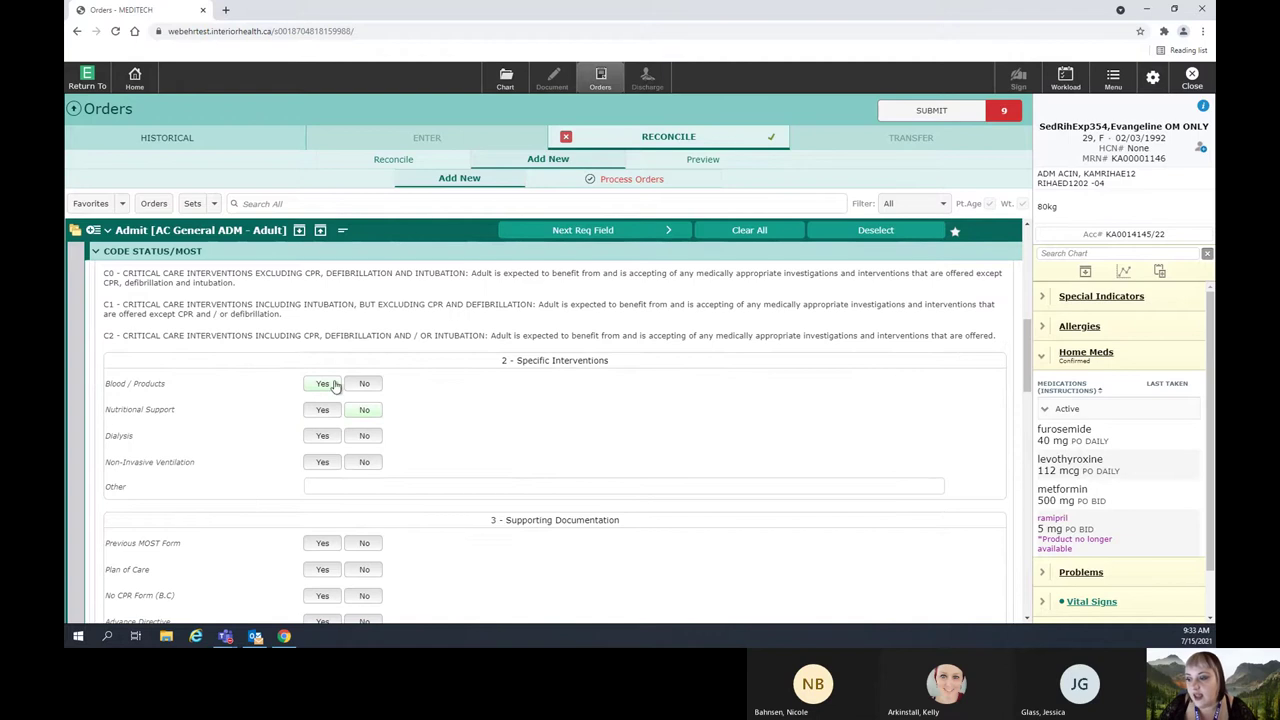
click(316, 384)
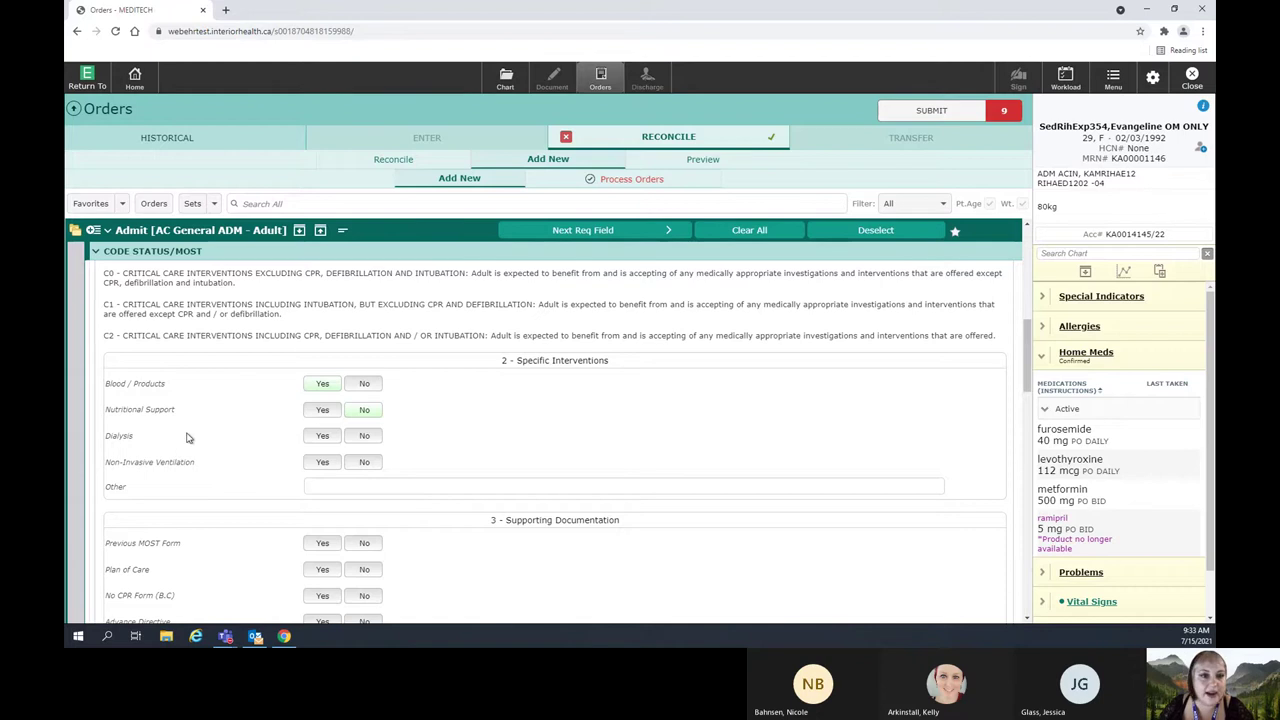
scroll(210, 445, down, 10)
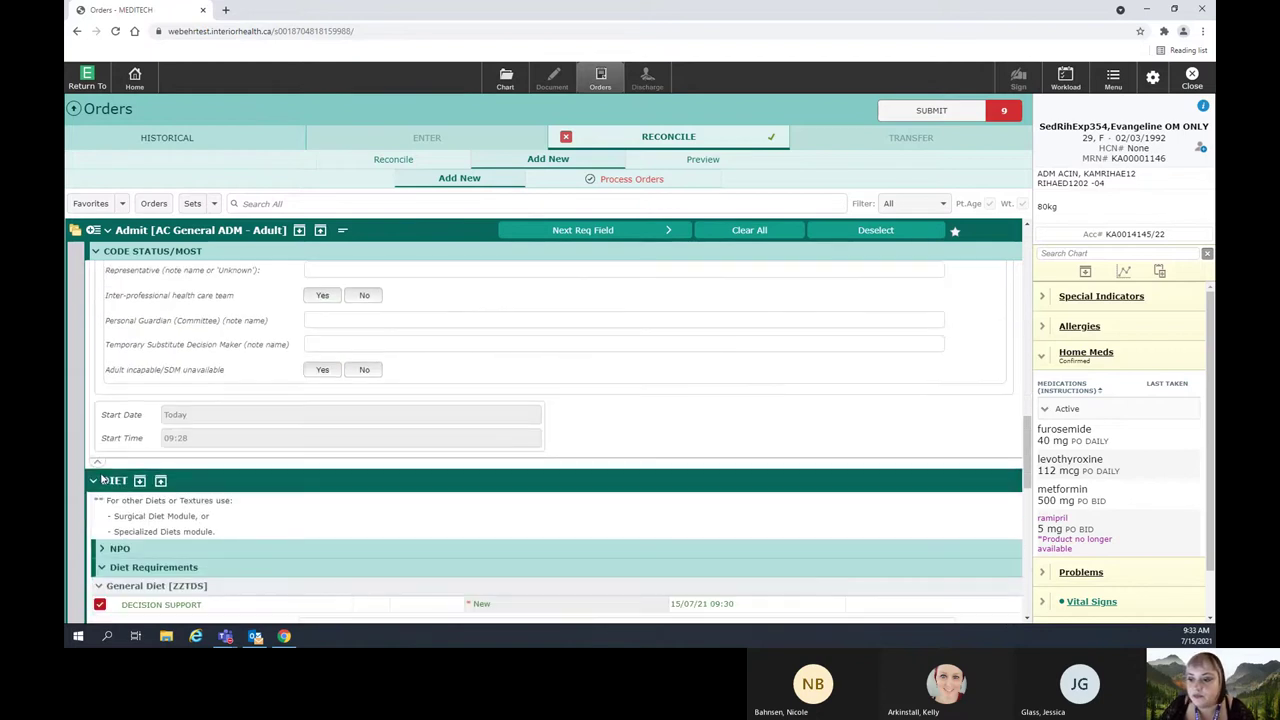
click(98, 463)
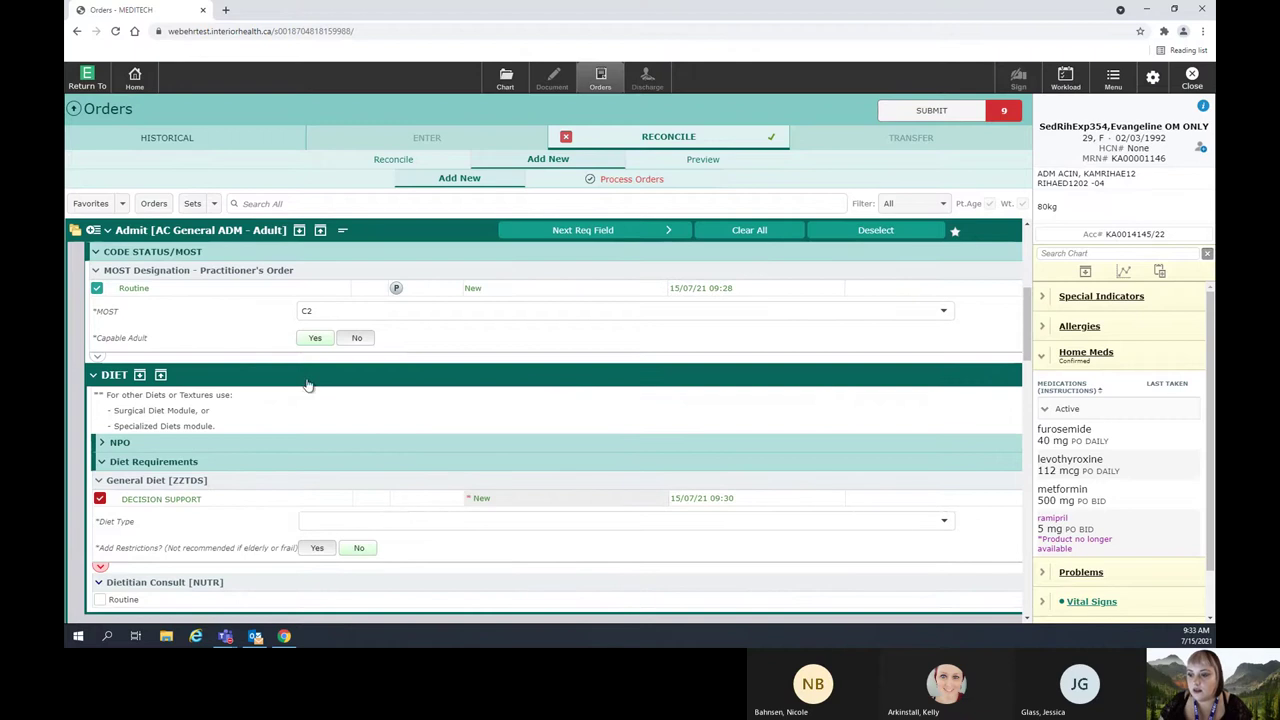
scroll(310, 365, down, 1)
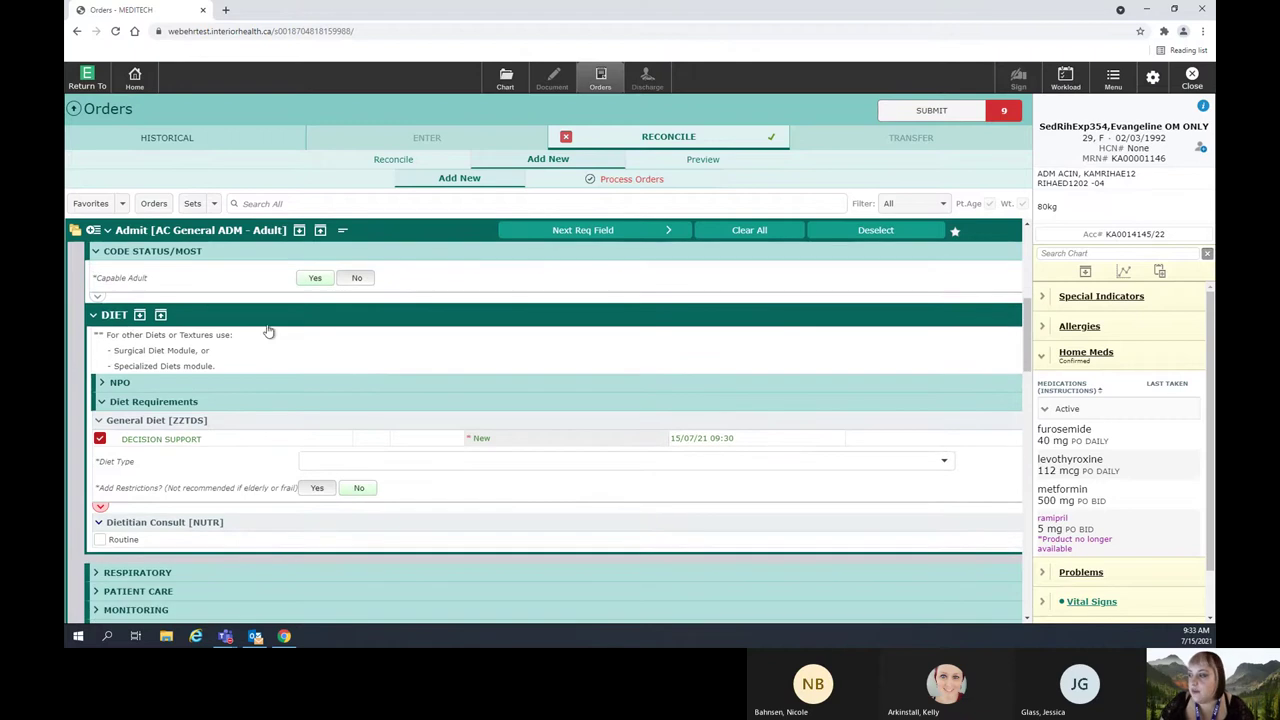
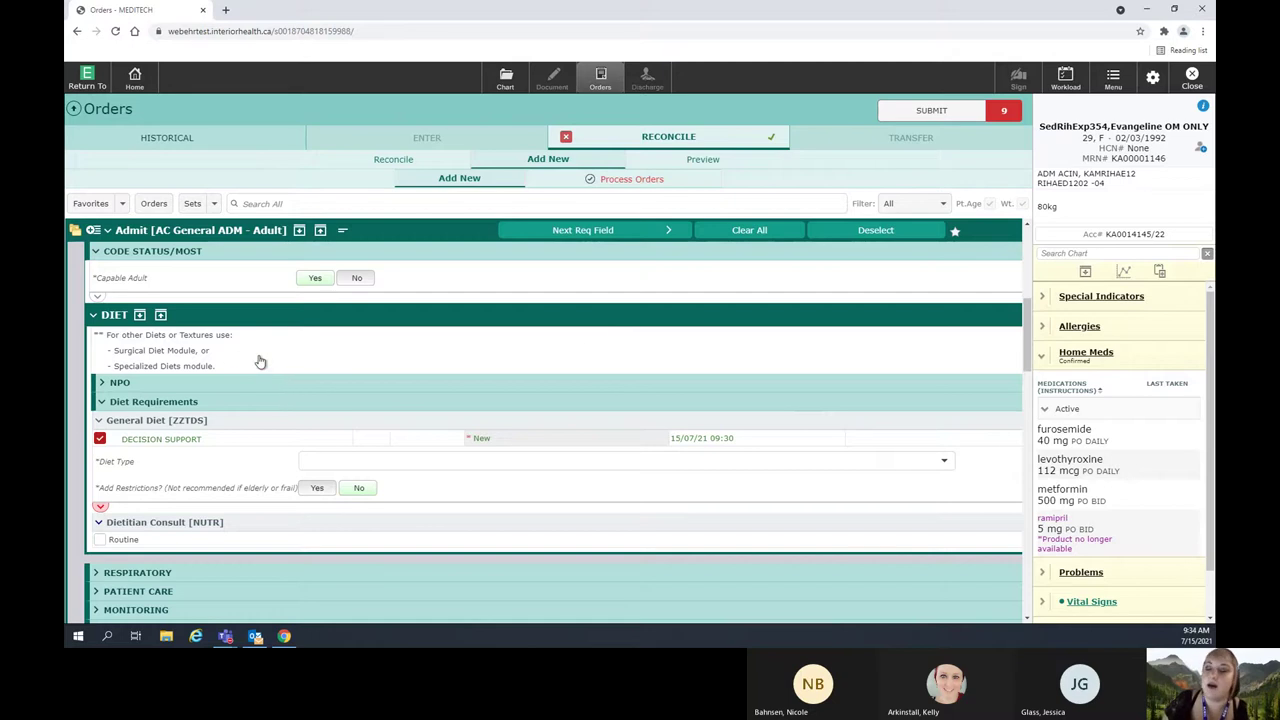
- Order NPO Diet Midnight and set the General Diet type to General
click(172, 383)
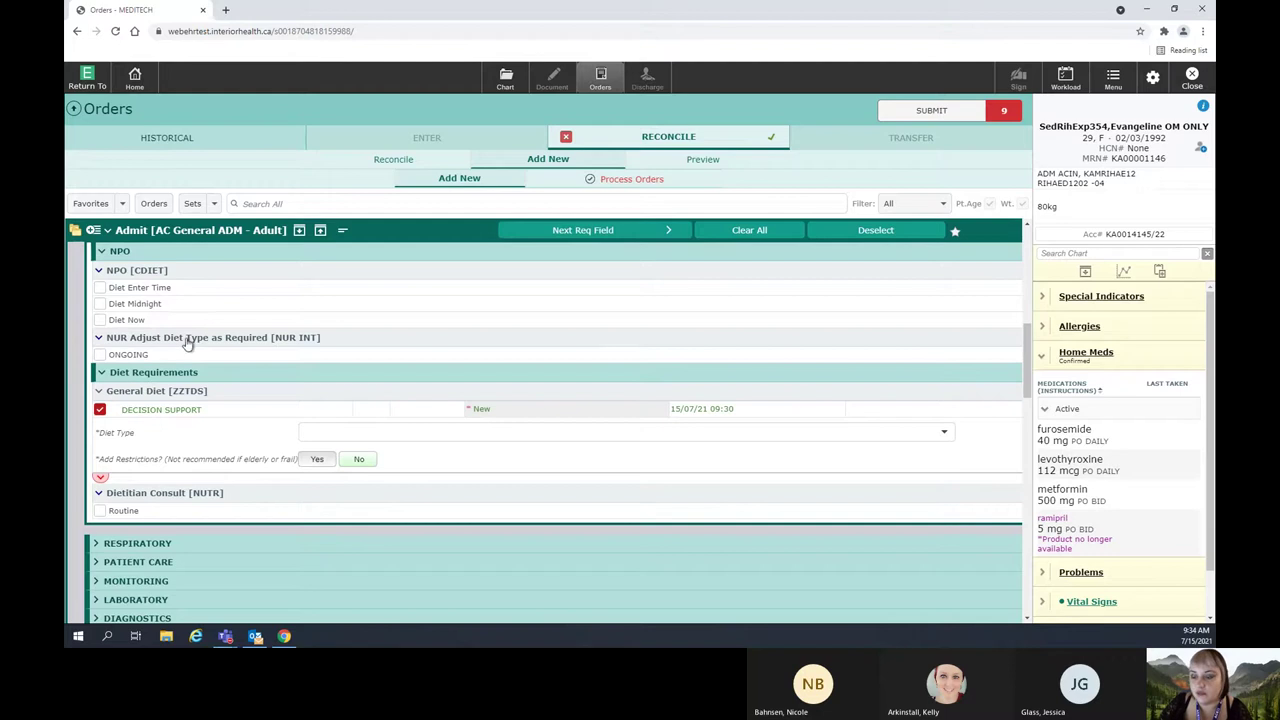
click(102, 305)
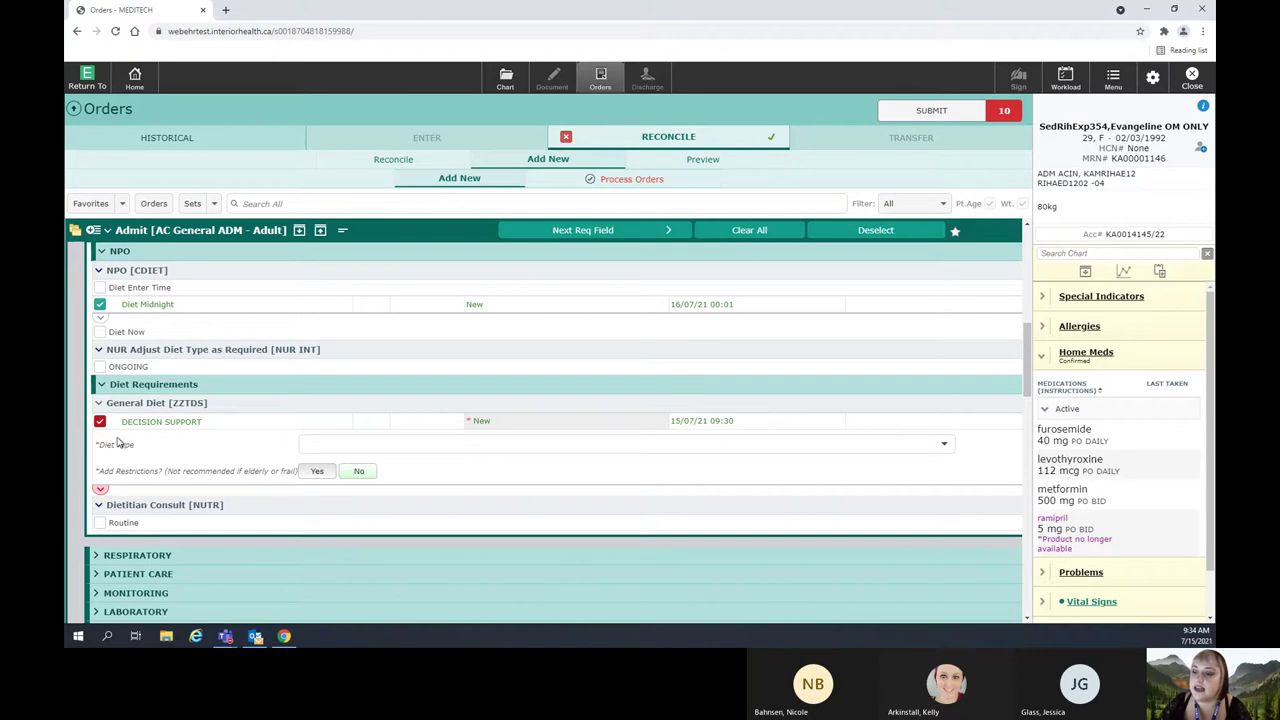
click(493, 439)
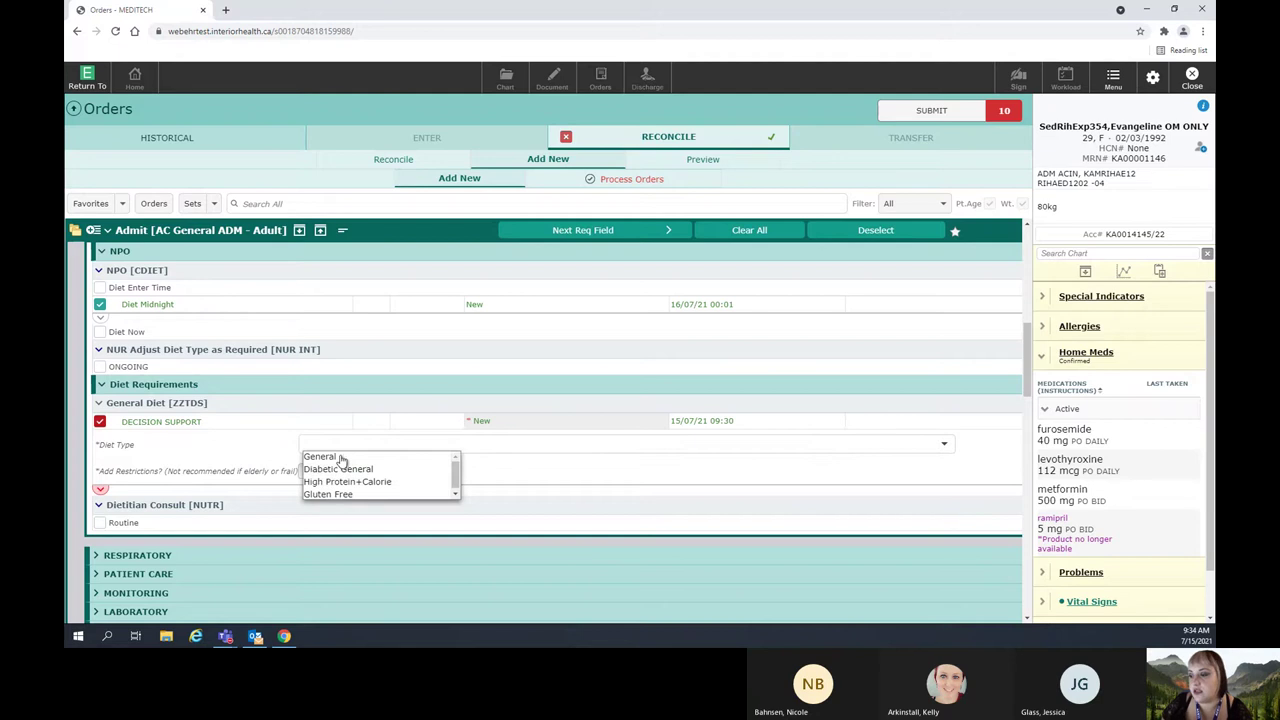
click(437, 458)
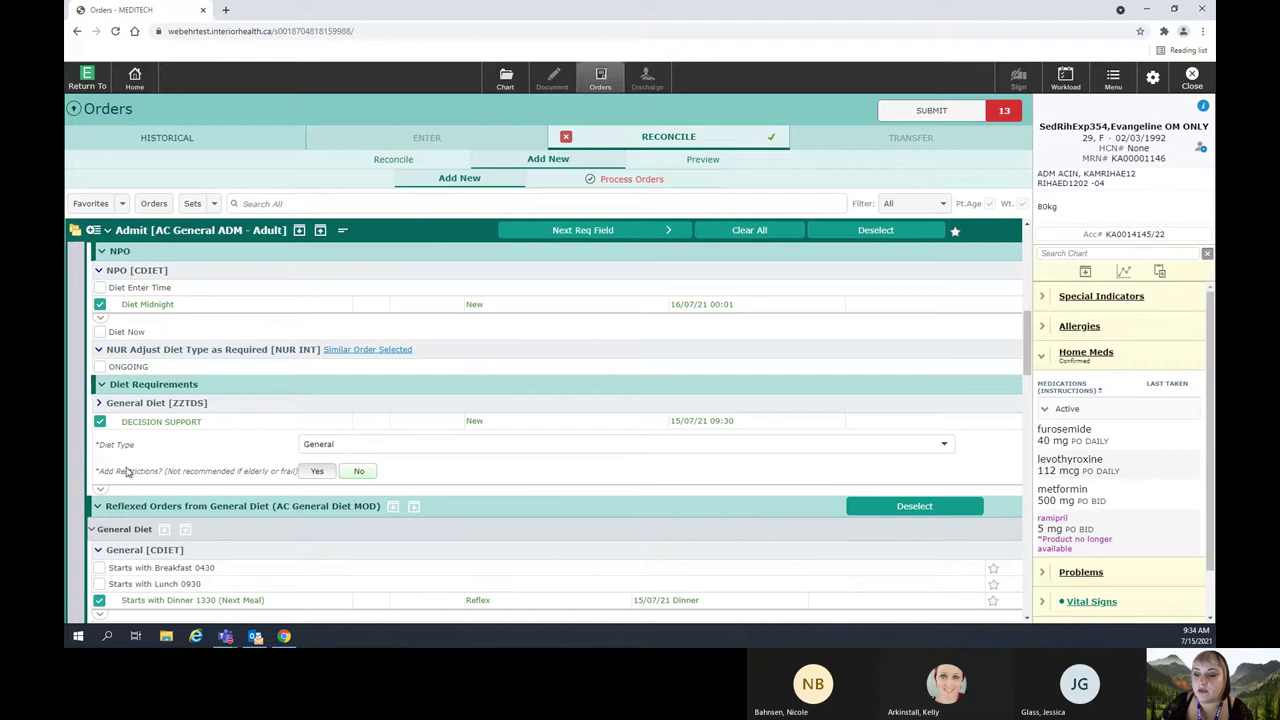
scroll(360, 551, down, 5)
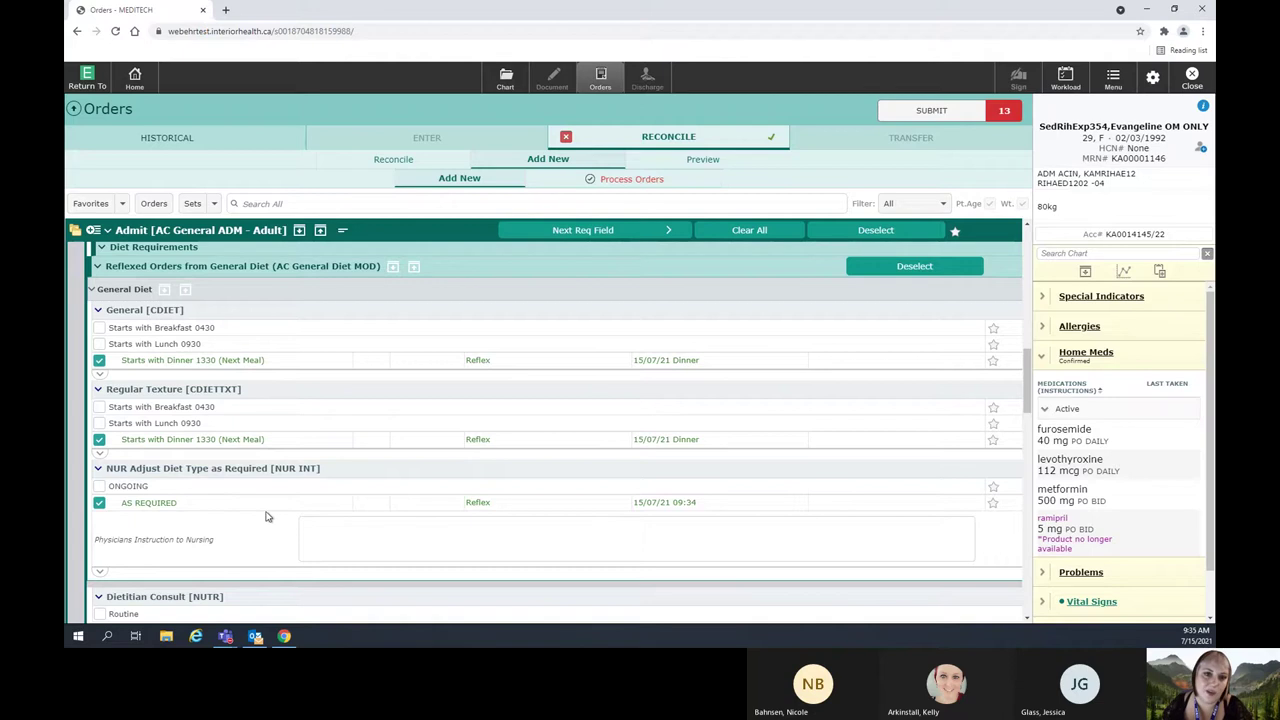
click(99, 503)
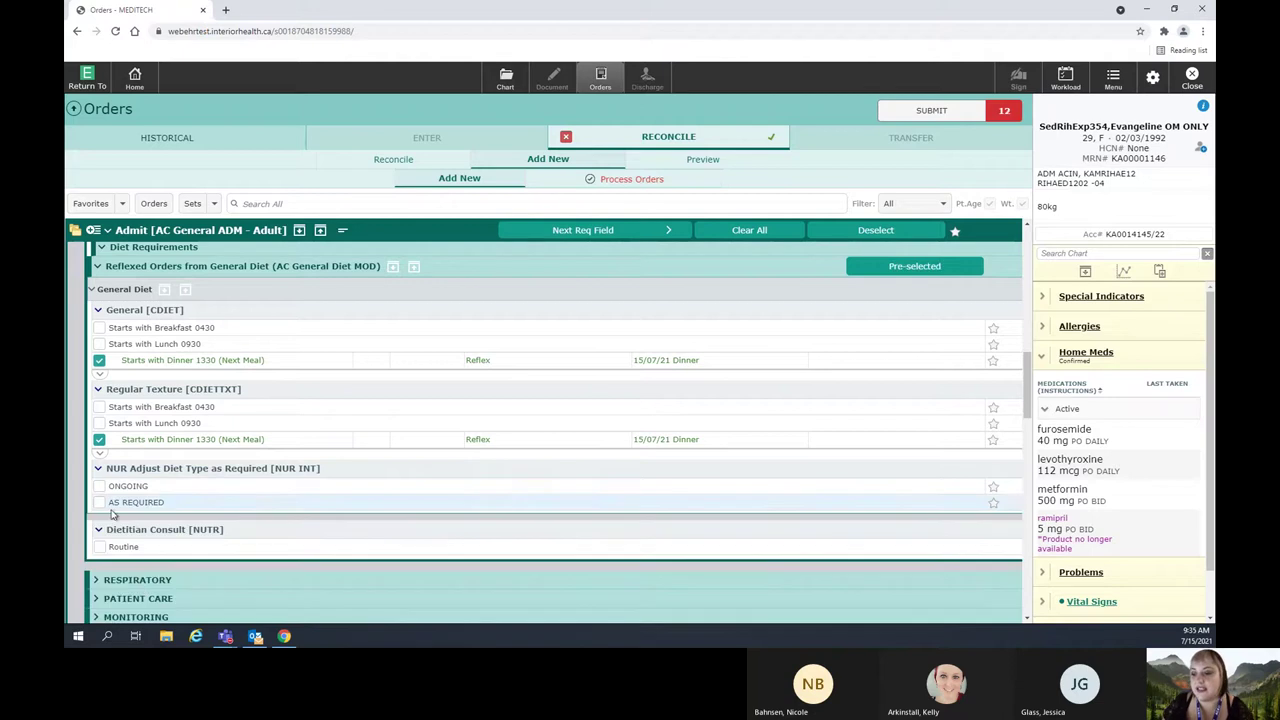
click(98, 503)
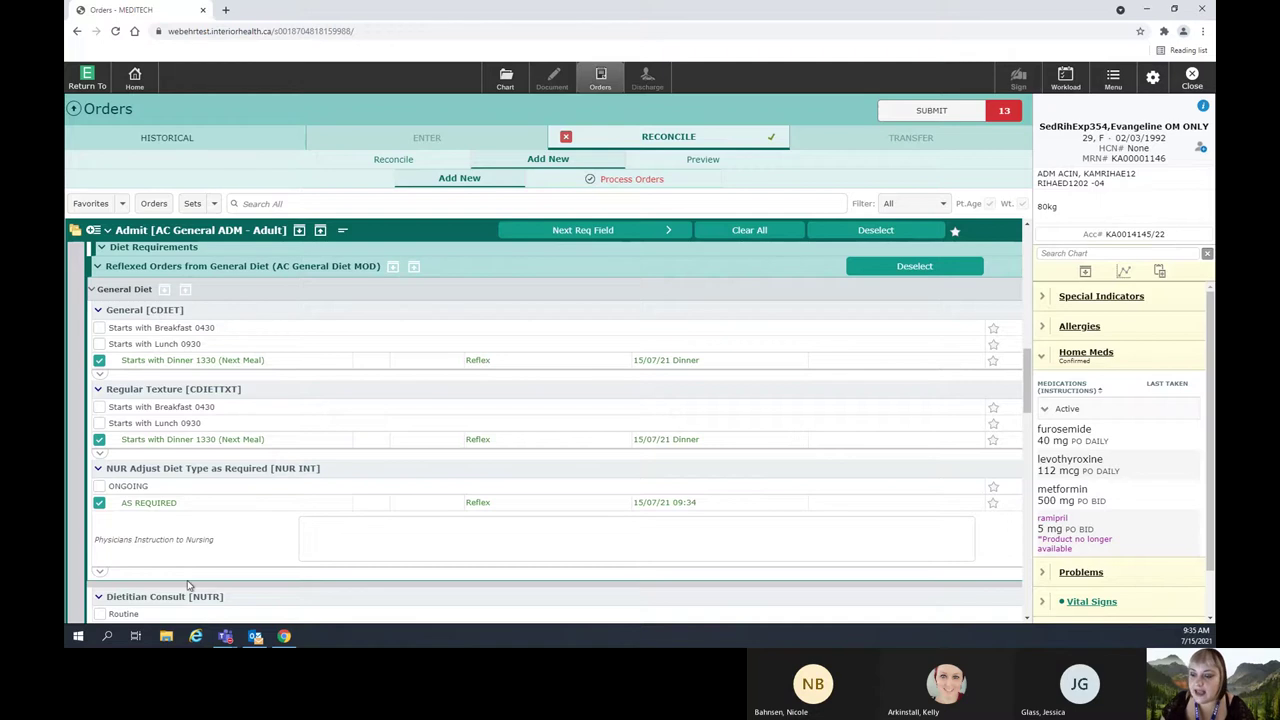
scroll(277, 489, down, 1)
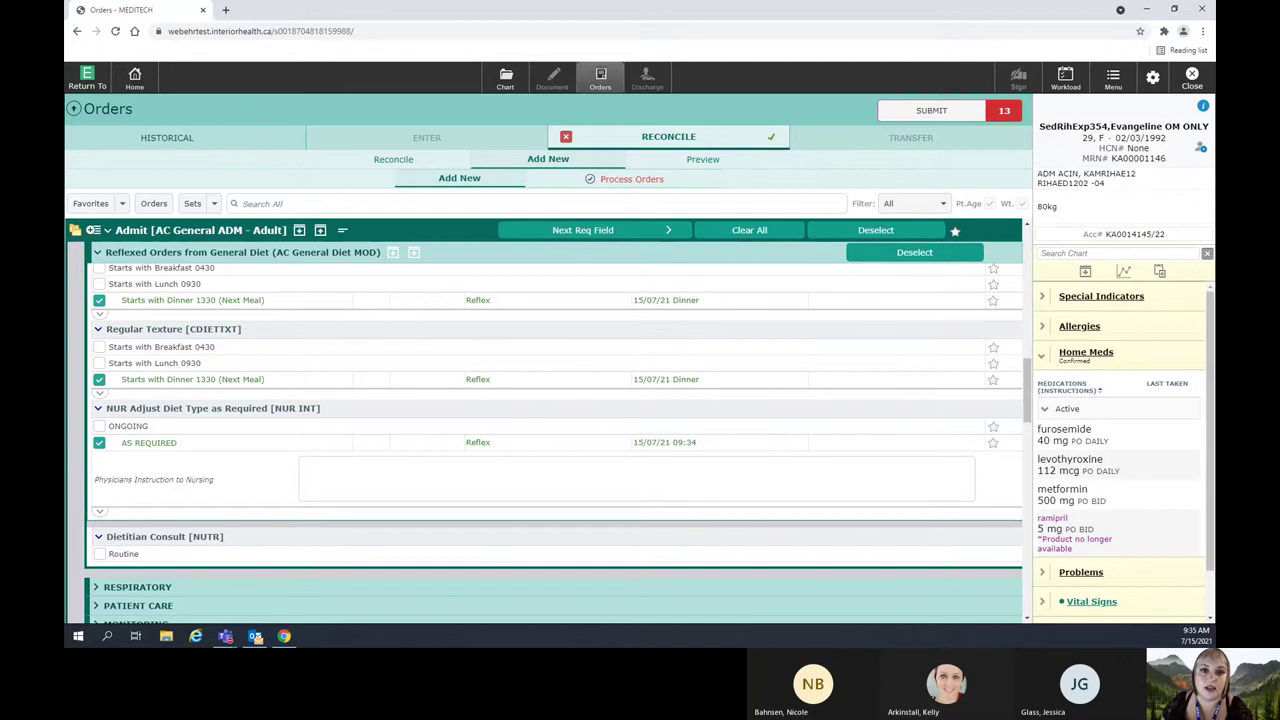
scroll(308, 288, down, 5)
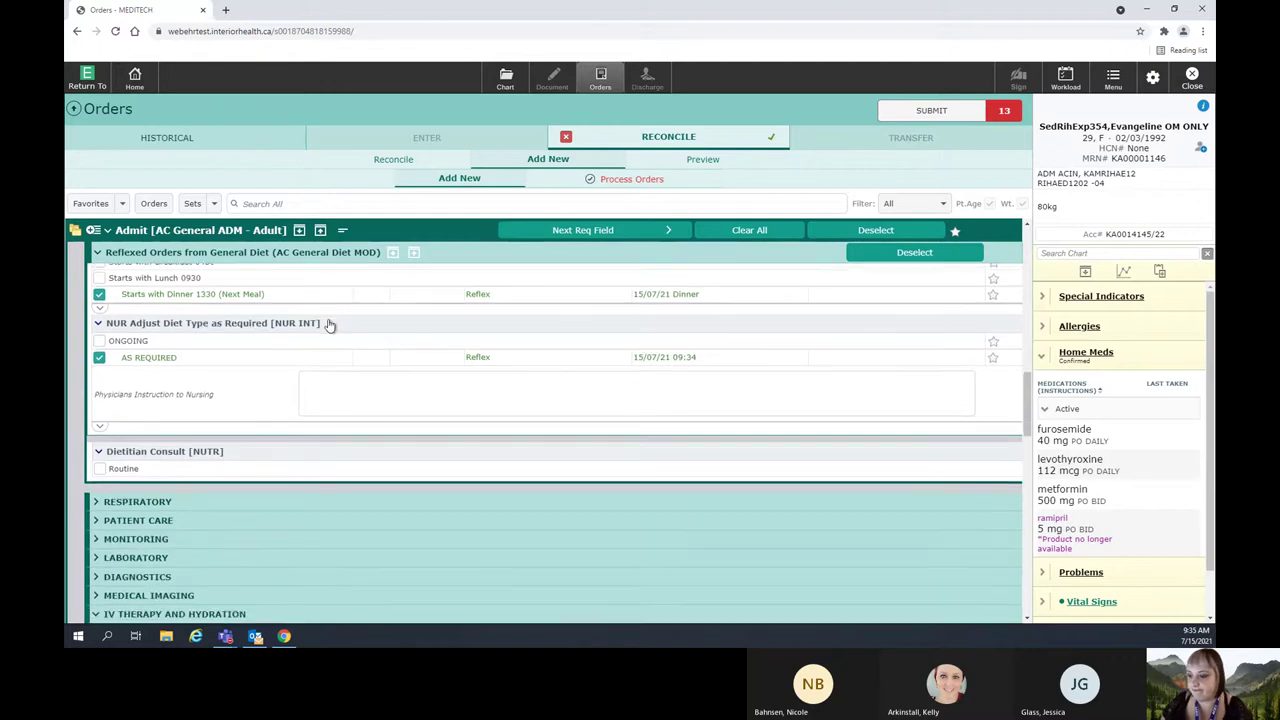
scroll(323, 285, down, 1)
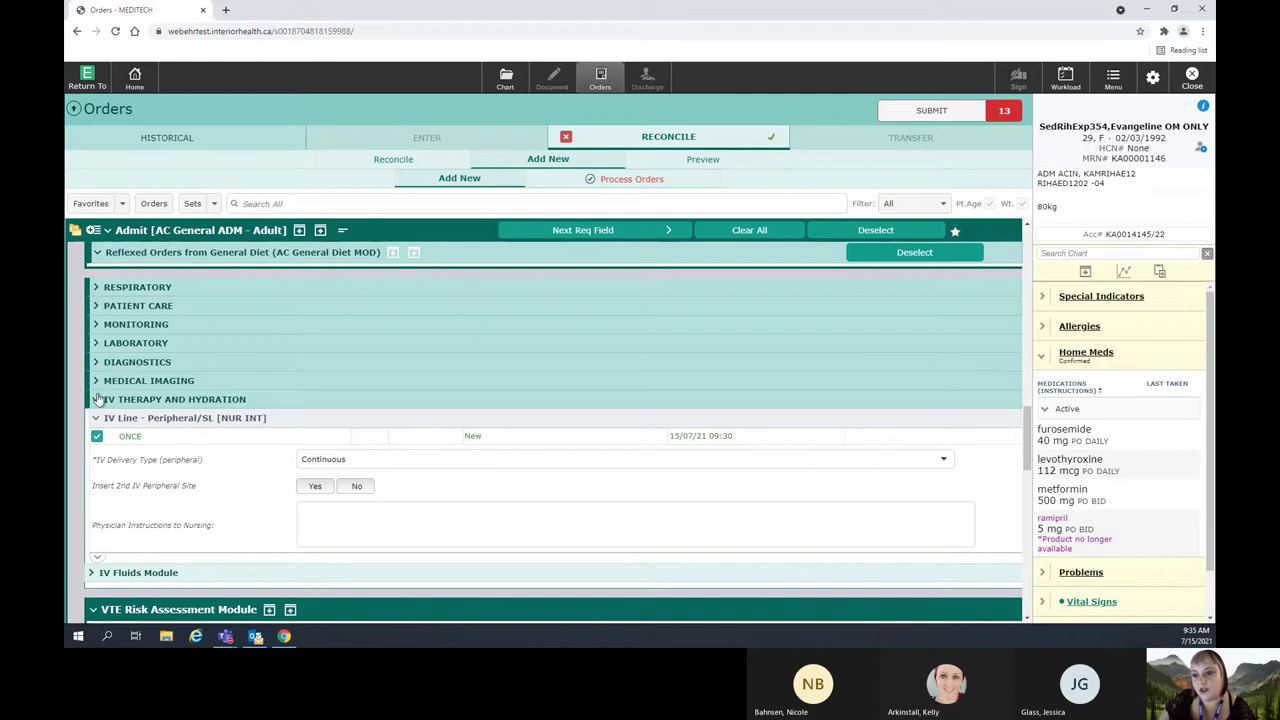
- Expand the Respiratory, Patient Care and Monitoring order sections
click(116, 290)
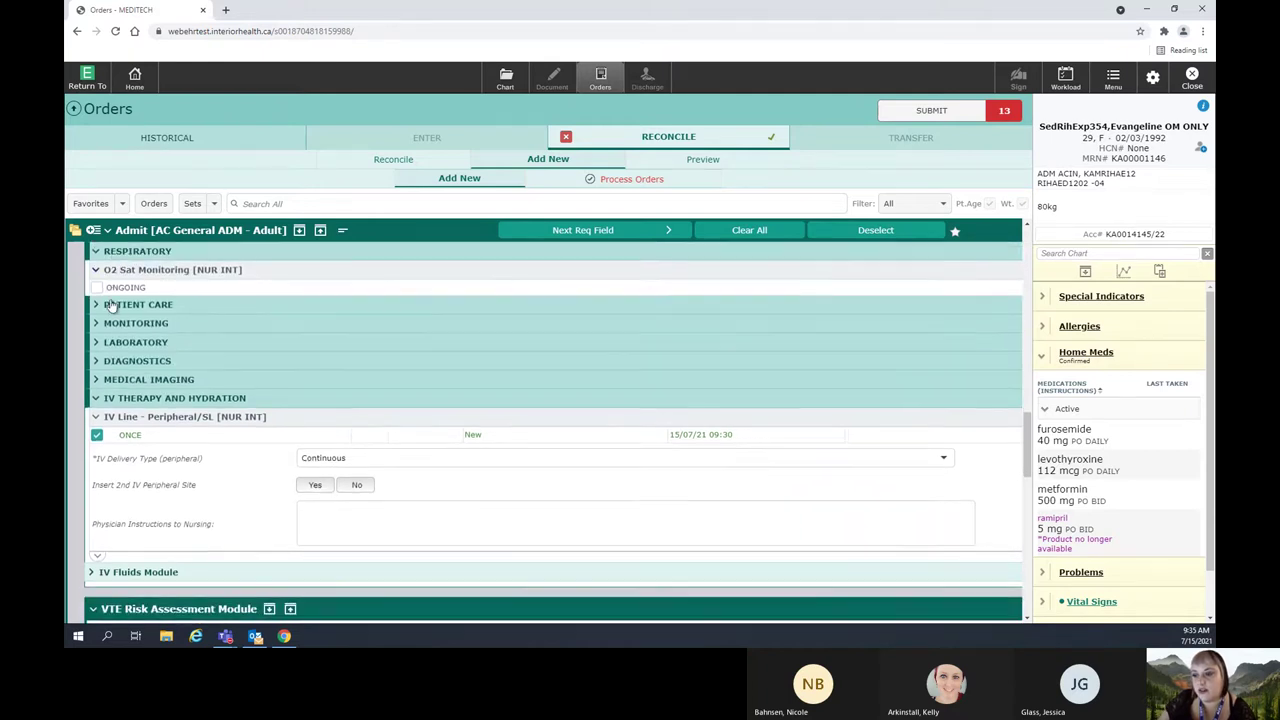
click(114, 300)
click(117, 307)
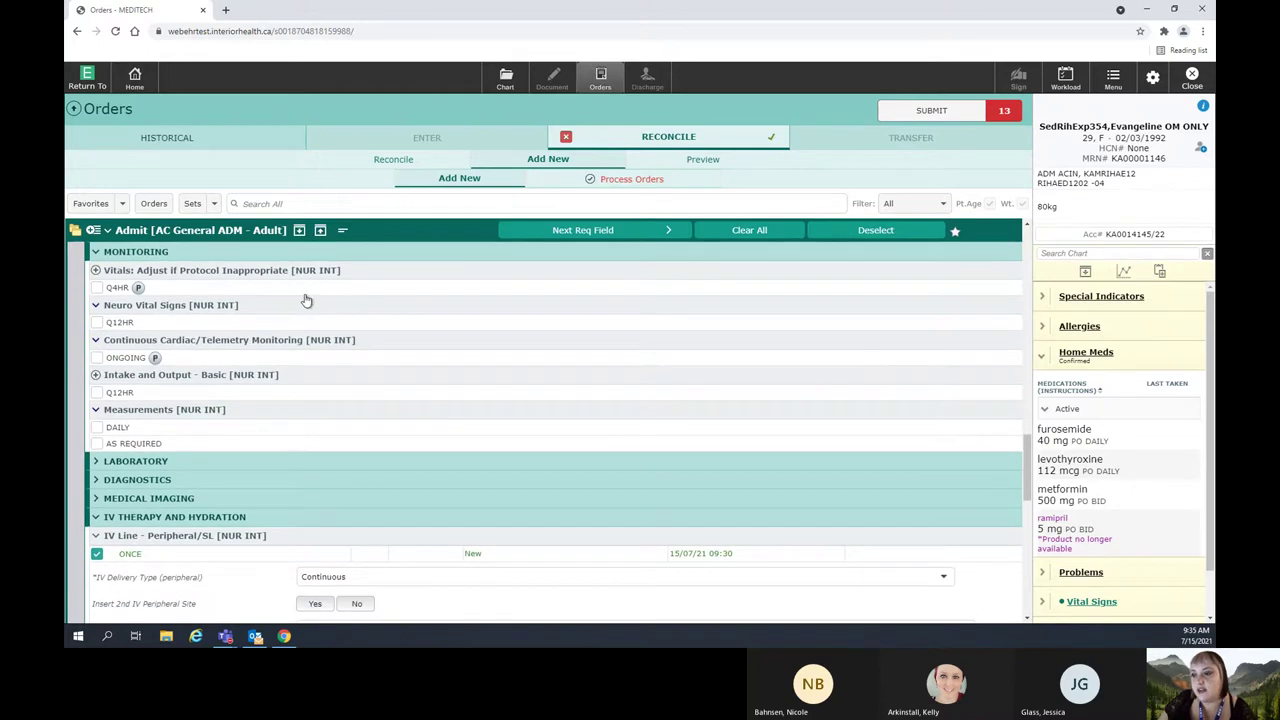
scroll(177, 319, up, 1)
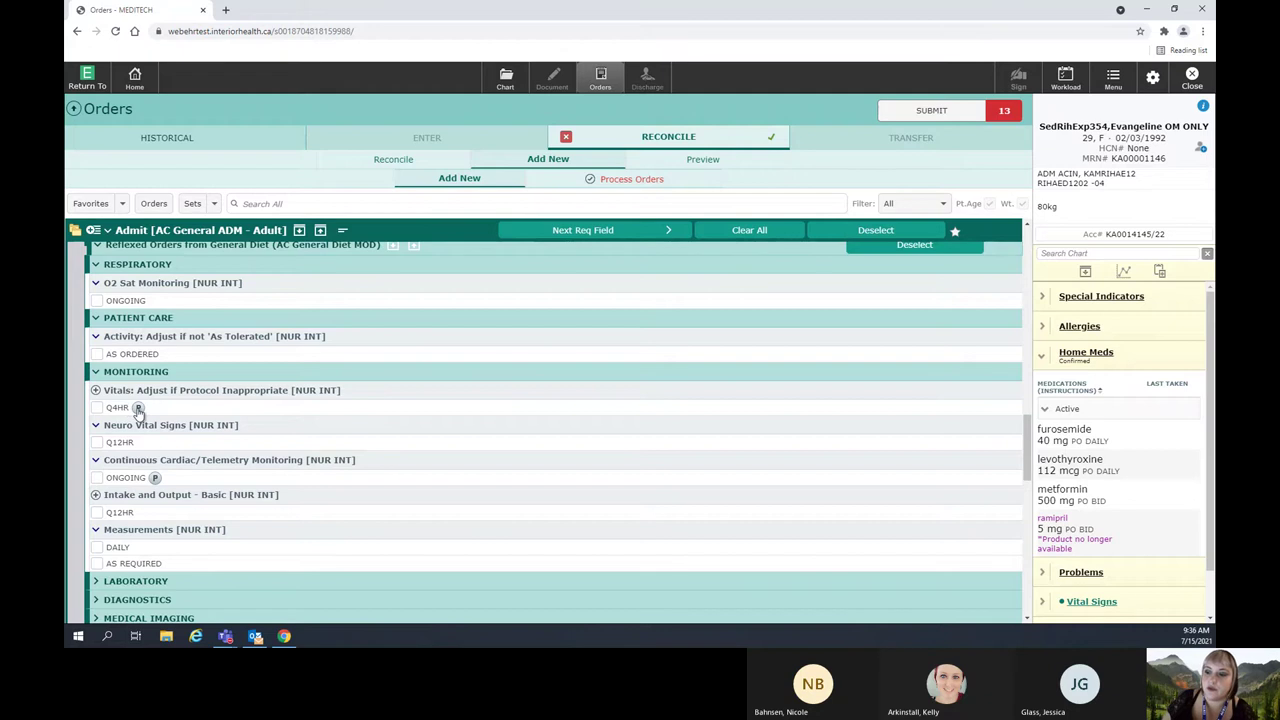
- View the protocol for the Q4HR vitals order, then close it
click(138, 409)
scroll(837, 403, down, 6)
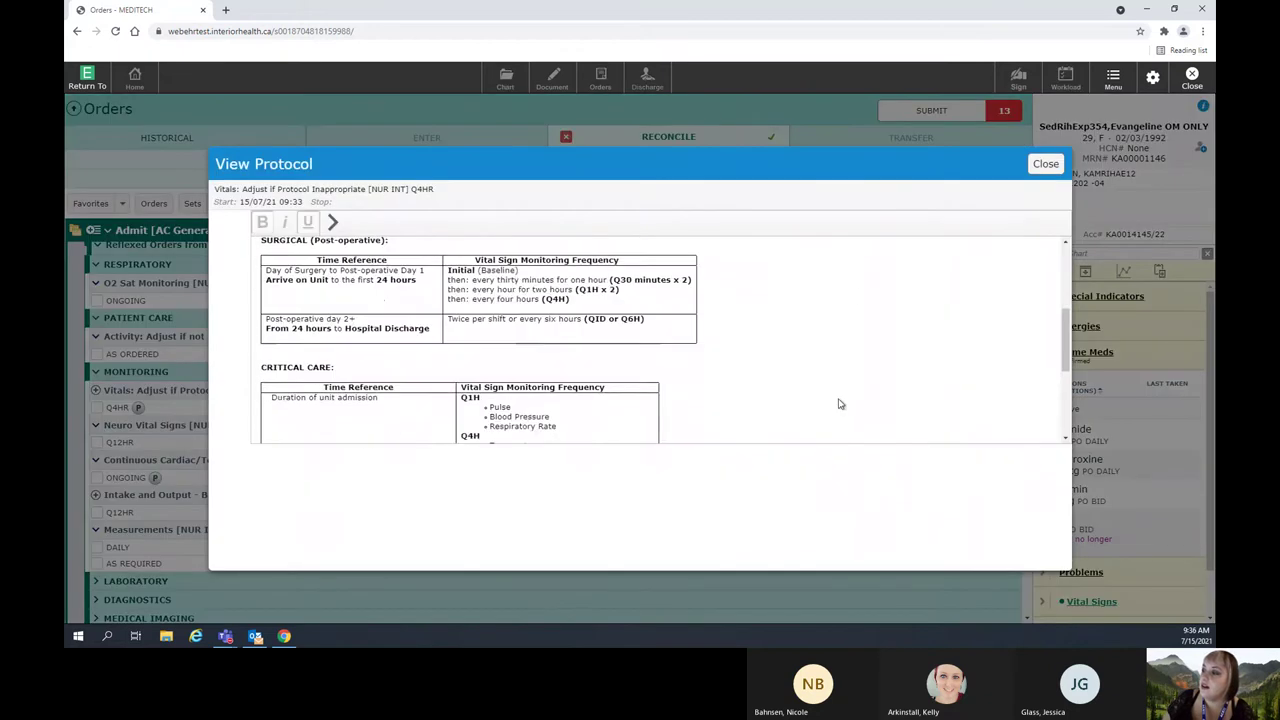
click(1046, 164)
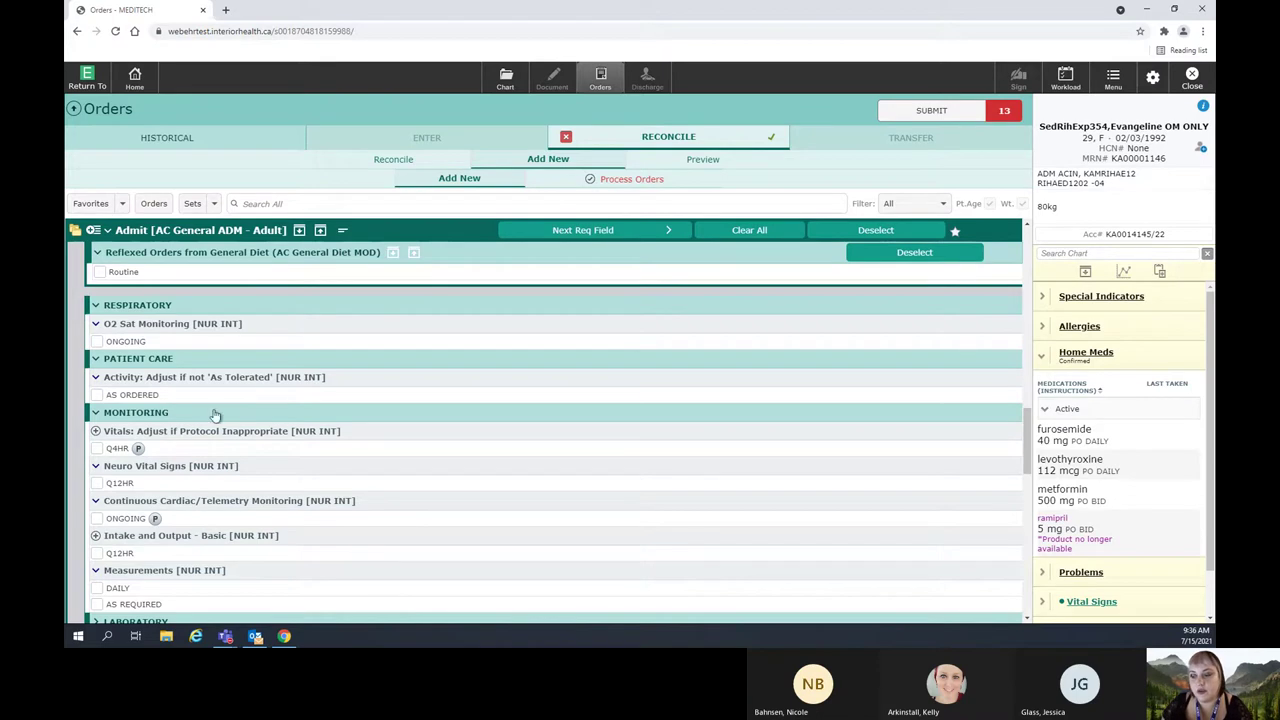
- Toggle AS ORDERED activity on and off, then reveal the hidden Q1HR, Q4HR and Q2H vitals frequencies
click(97, 396)
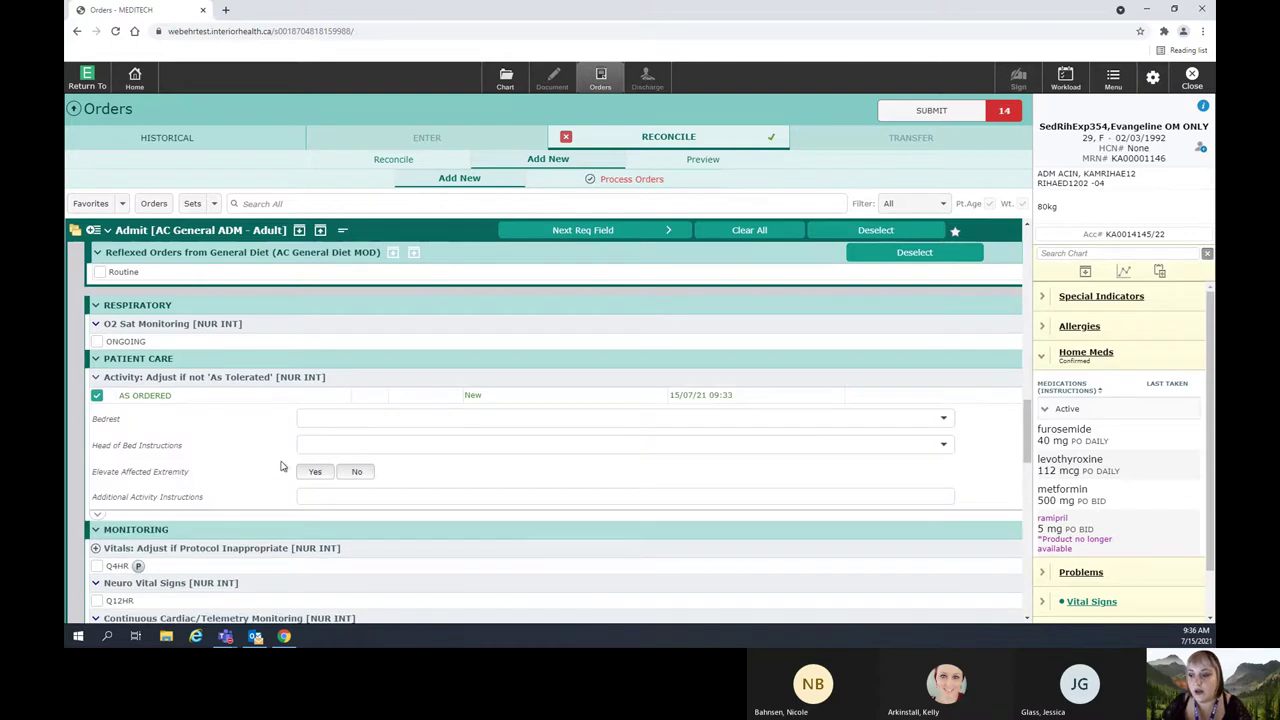
click(97, 396)
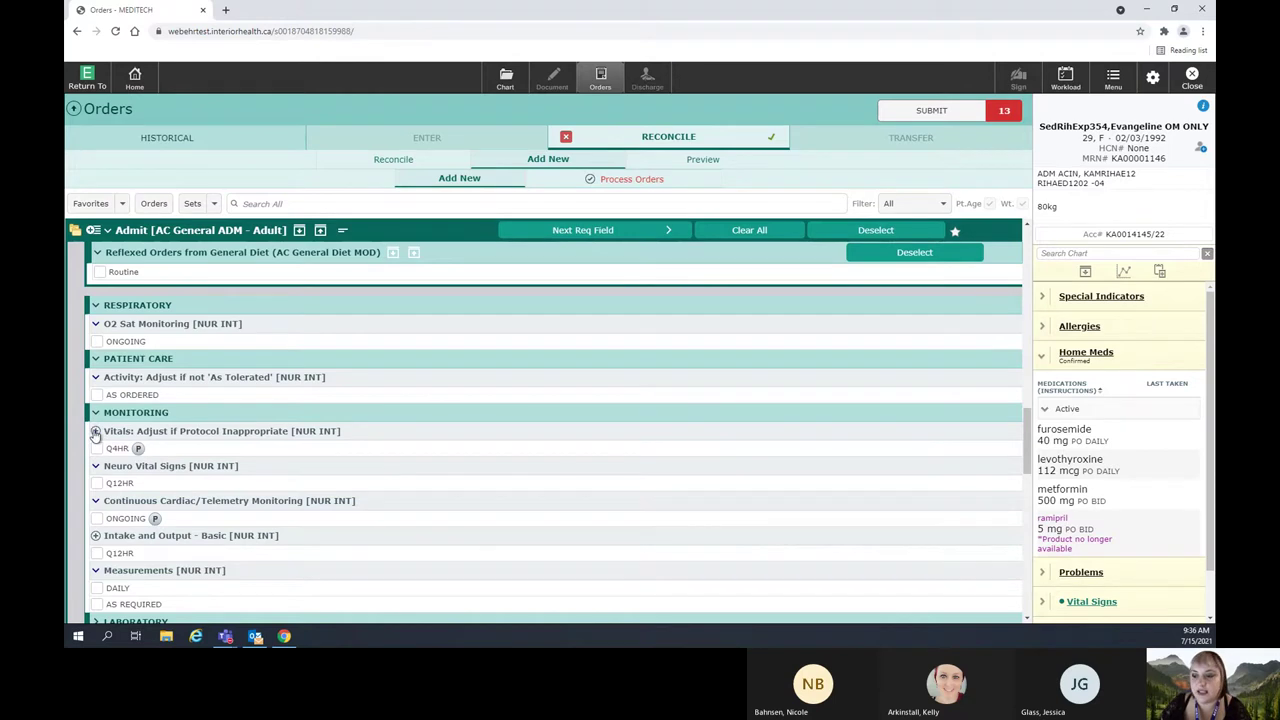
click(91, 428)
scroll(112, 320, down, 2)
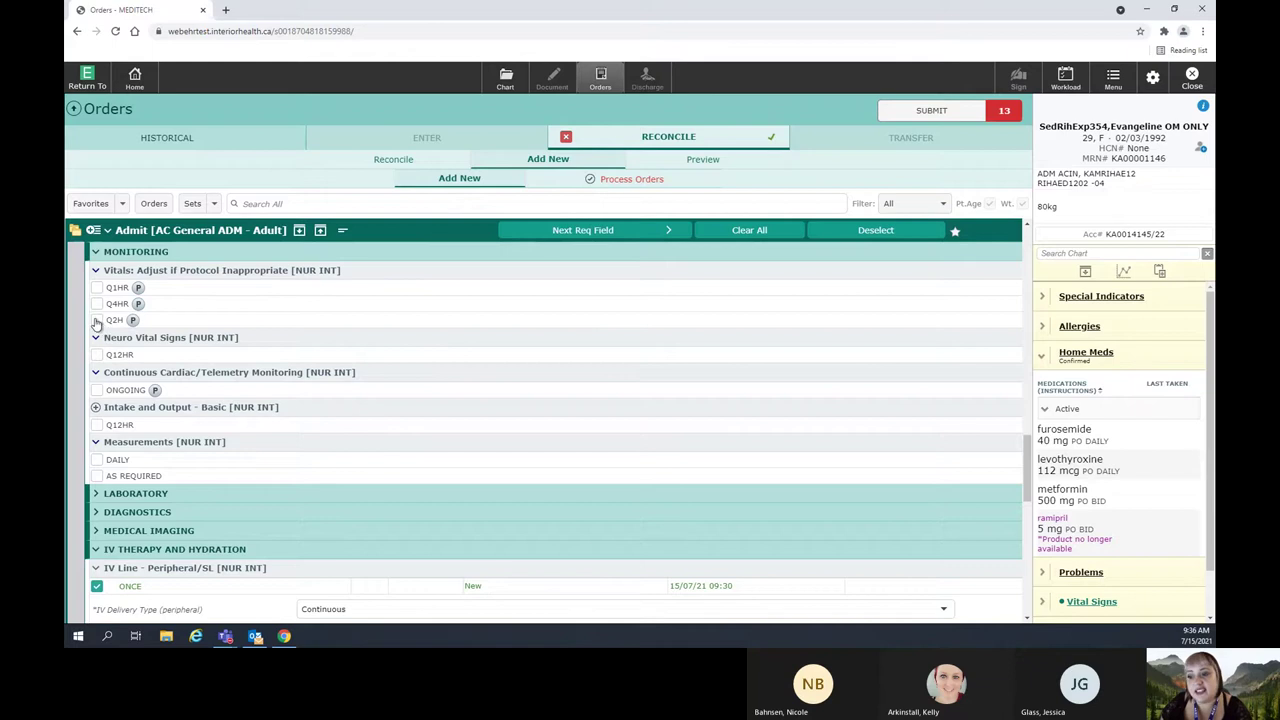
- Order Vitals: Adjust if Protocol Inappropriate with the frequency changed from Q2H to Q3H
click(96, 320)
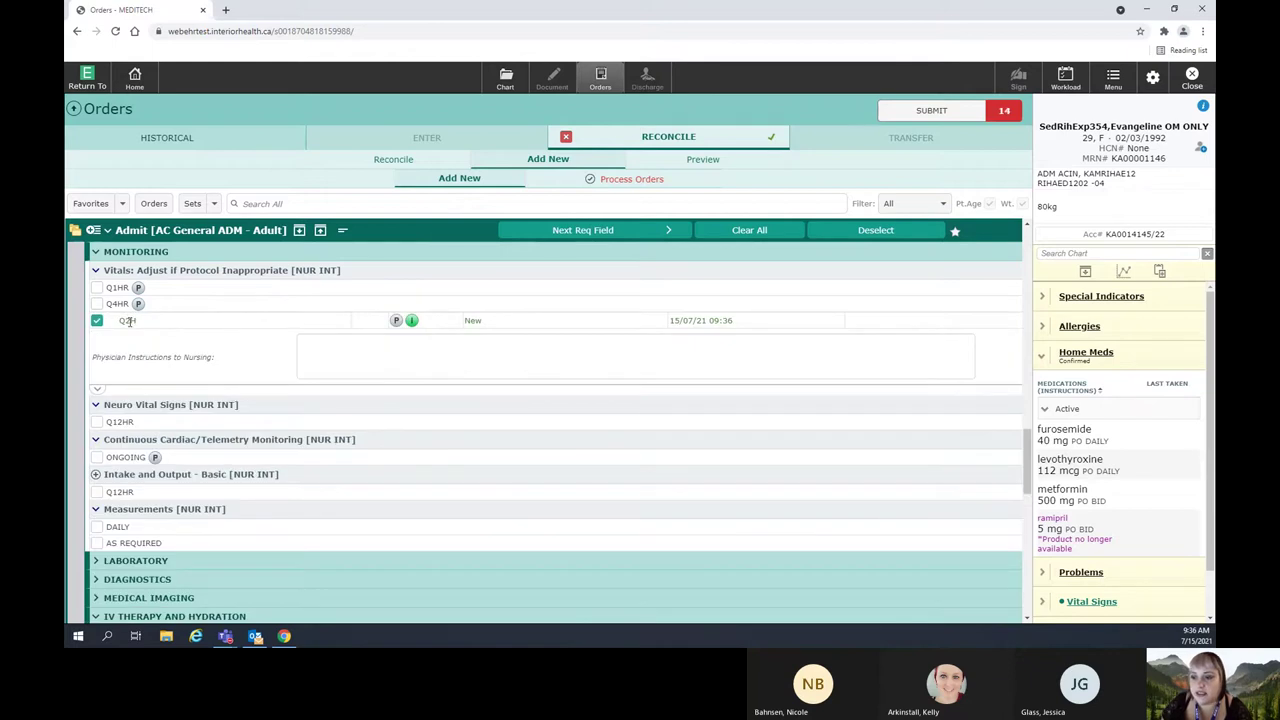
click(133, 320)
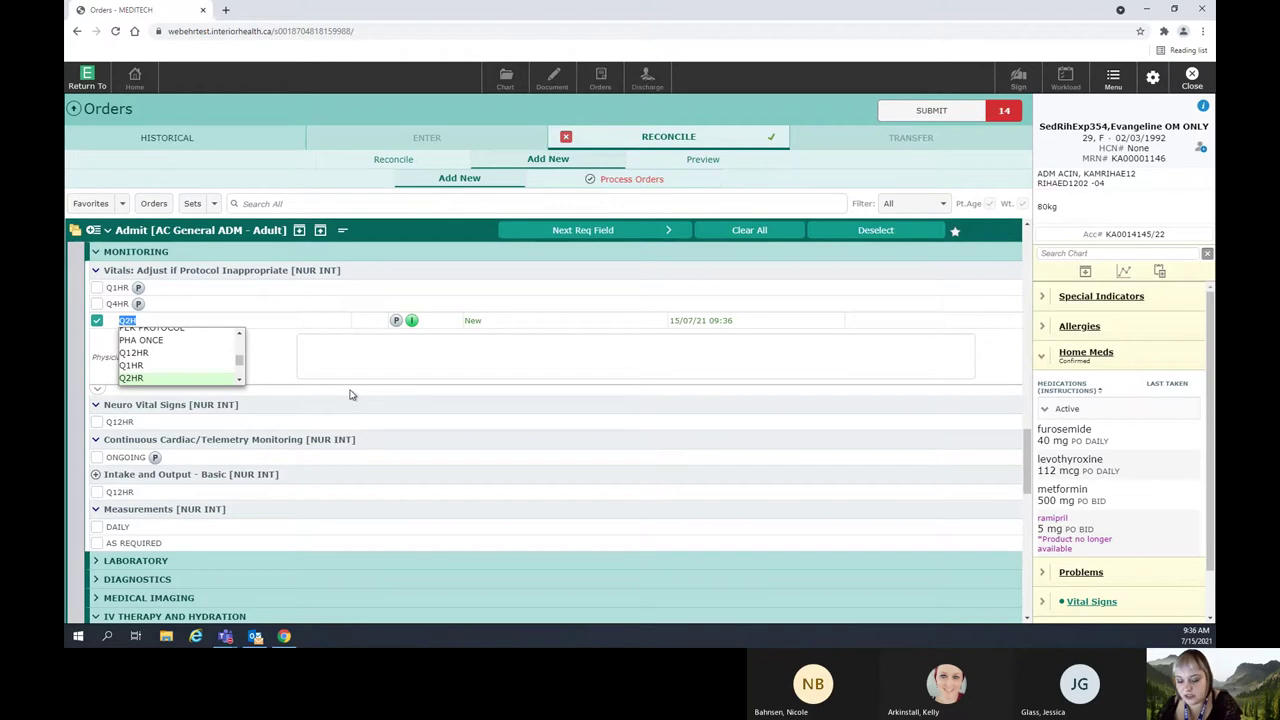
text(q3h)
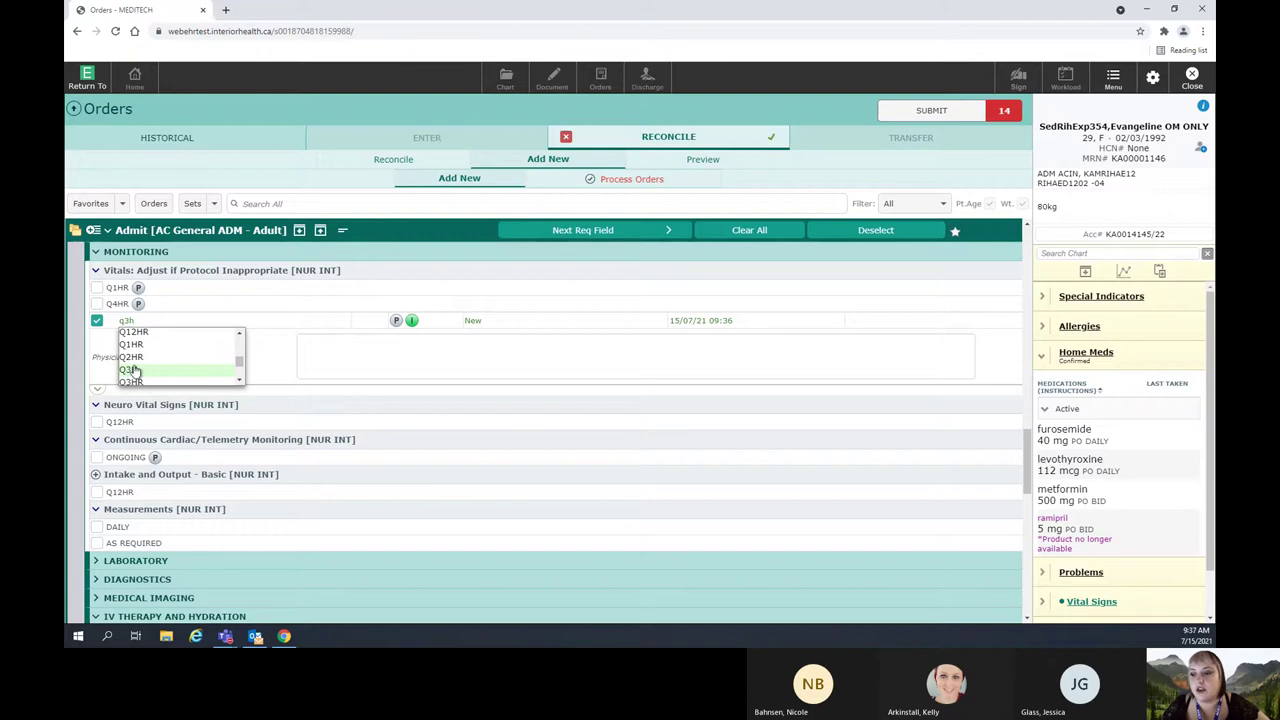
click(132, 370)
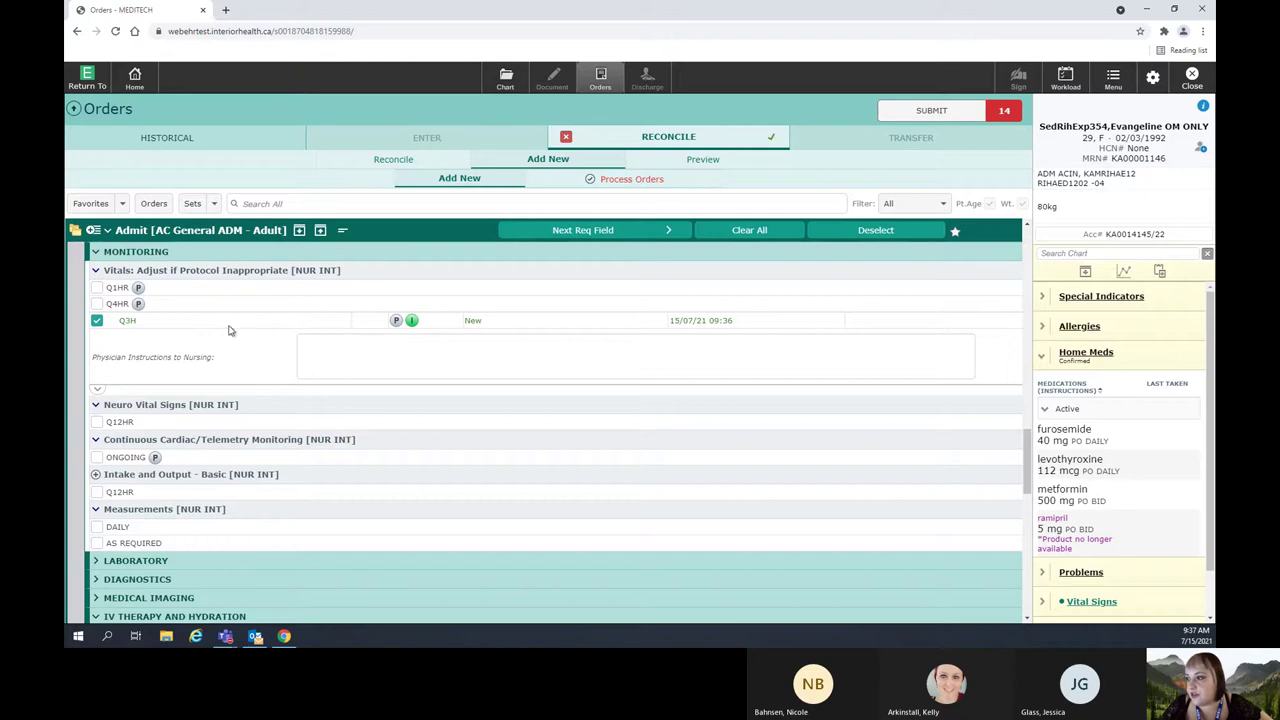
- Set the vitals order start time to 18:00 on 15/07/21
click(708, 322)
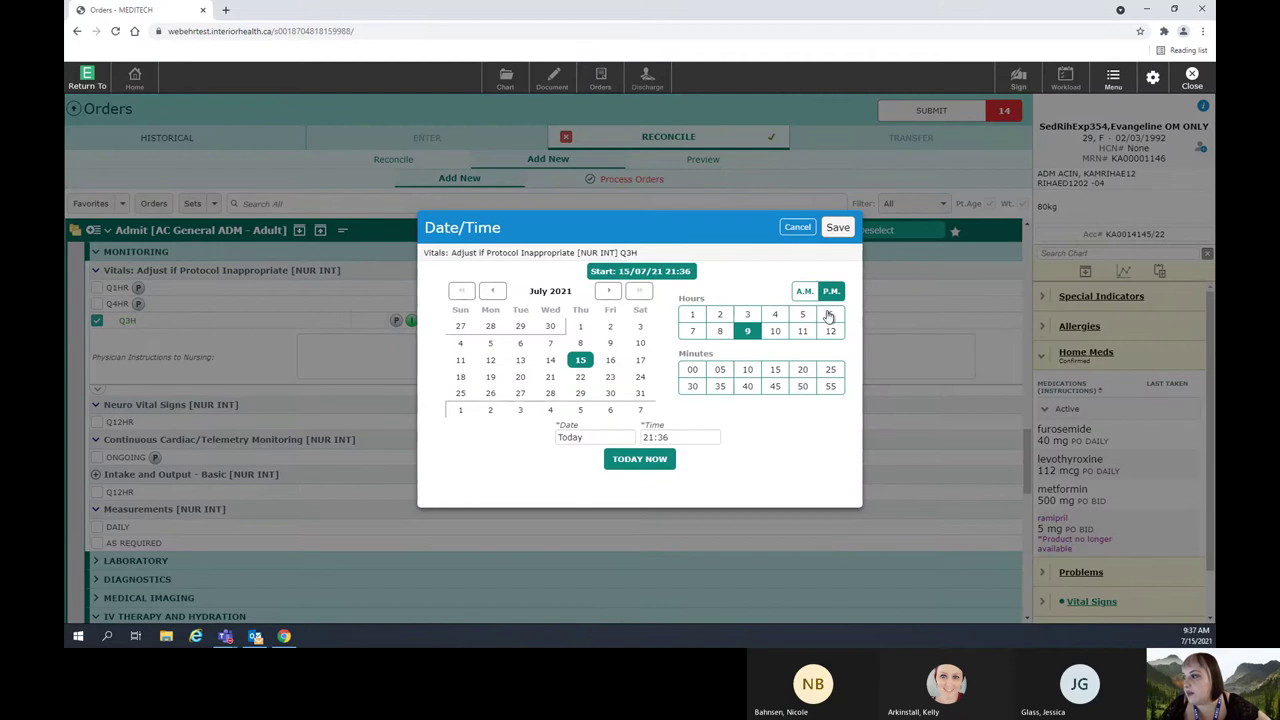
click(829, 316)
click(686, 371)
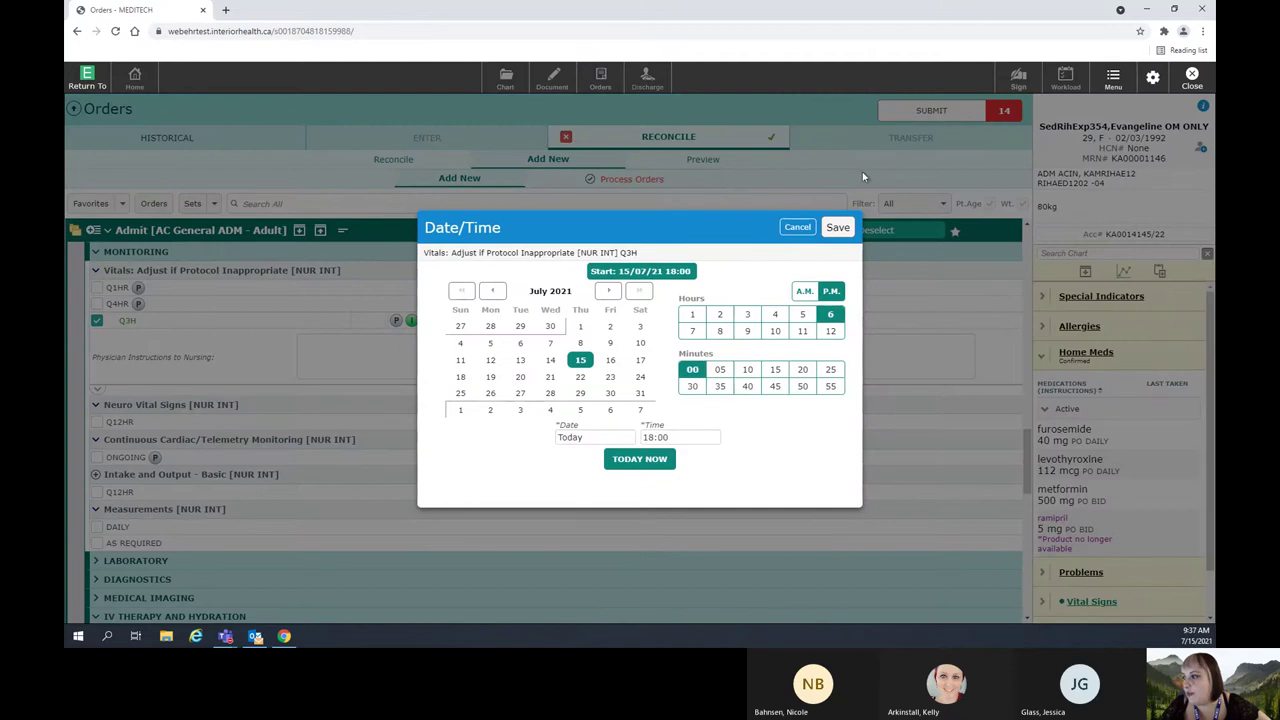
click(843, 228)
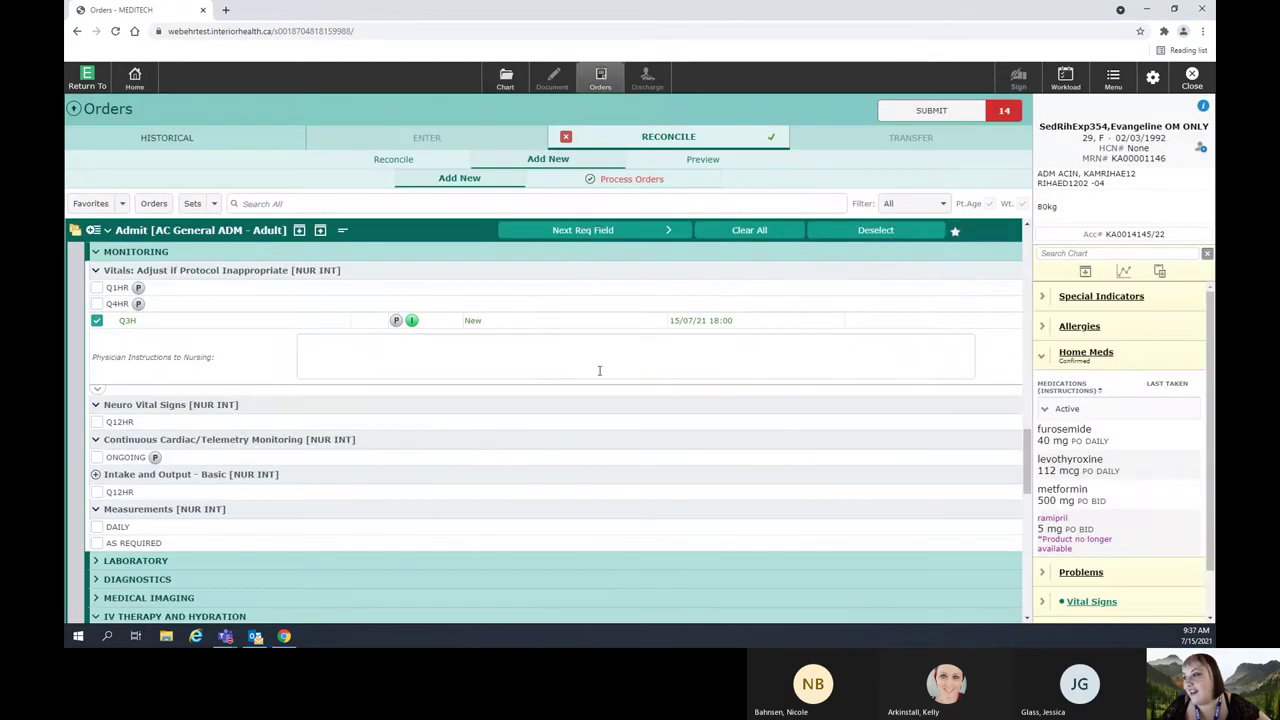
- View the vitals intervention text and close it without changes
click(411, 322)
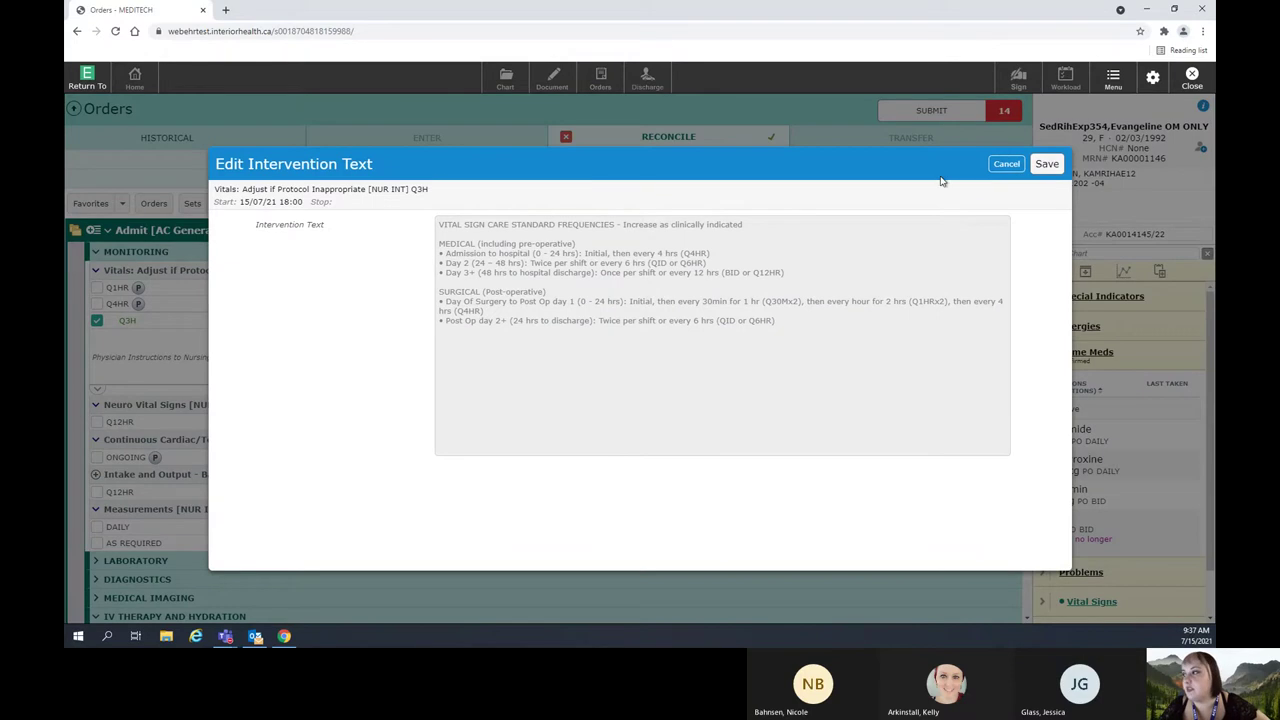
click(1008, 165)
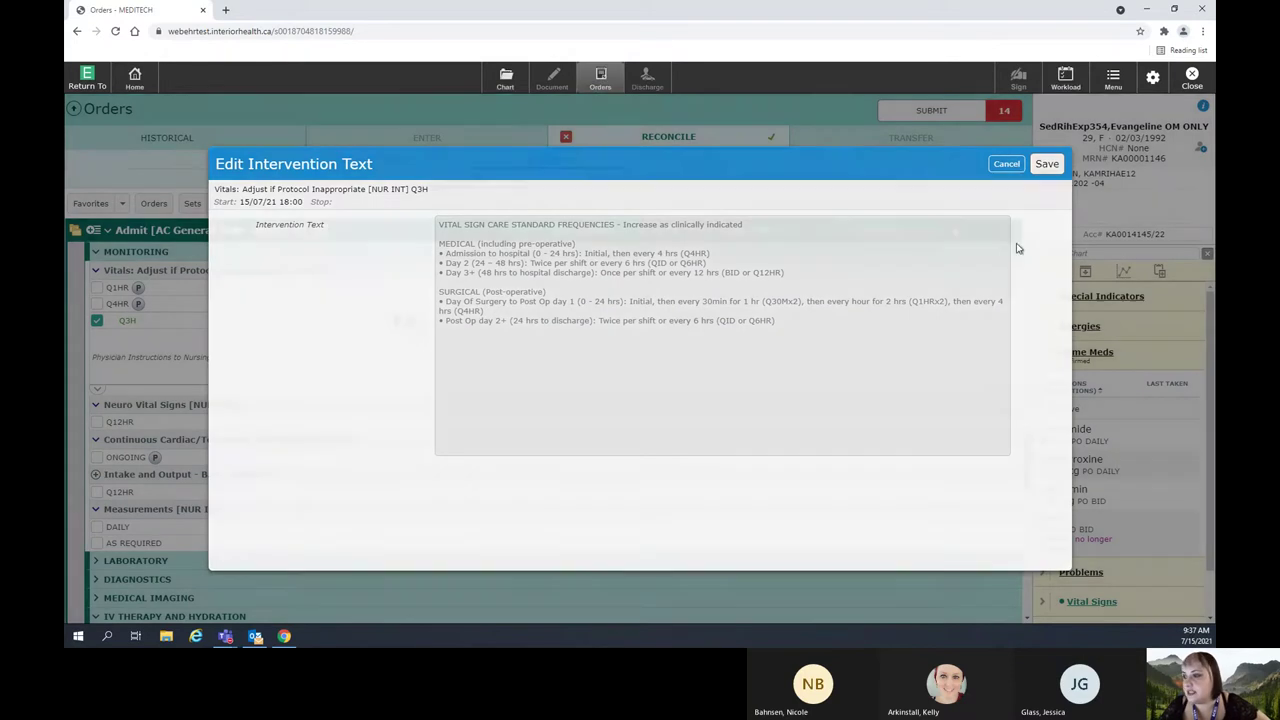
scroll(233, 410, down, 1)
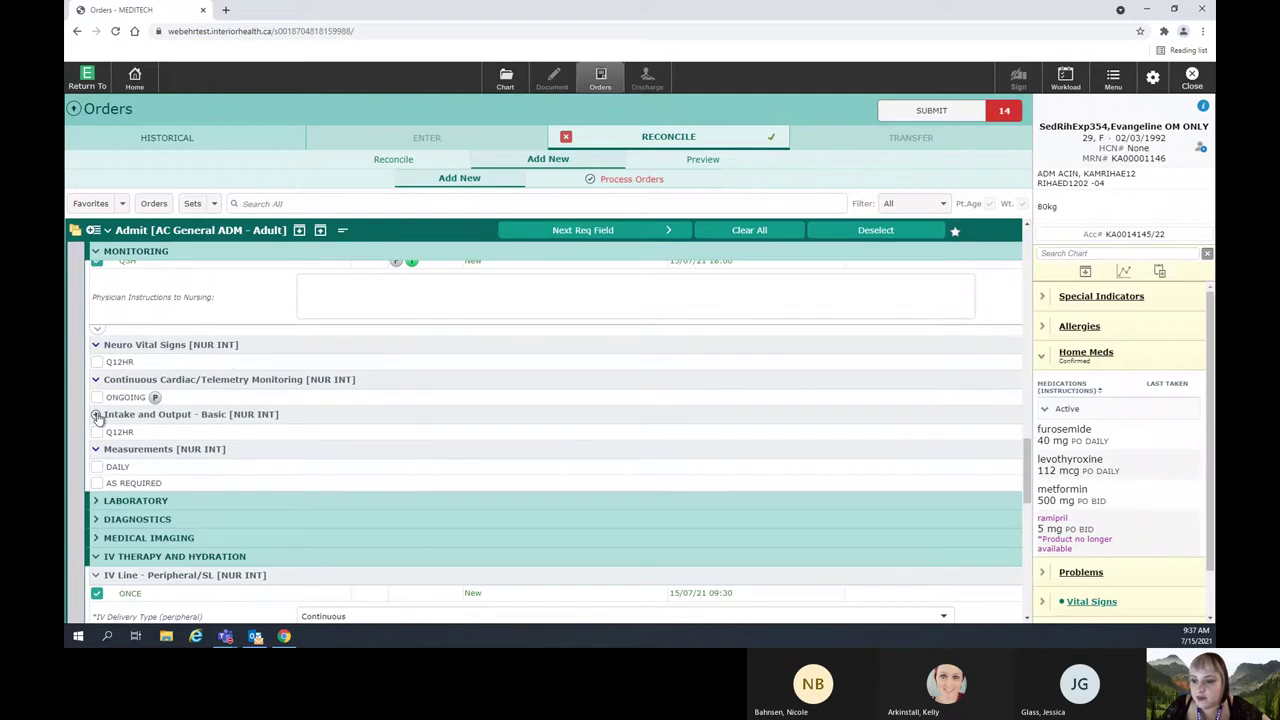
- Order a weekly (Q7D) measurement with 'Weight' as the physician instructions to nursing
click(97, 418)
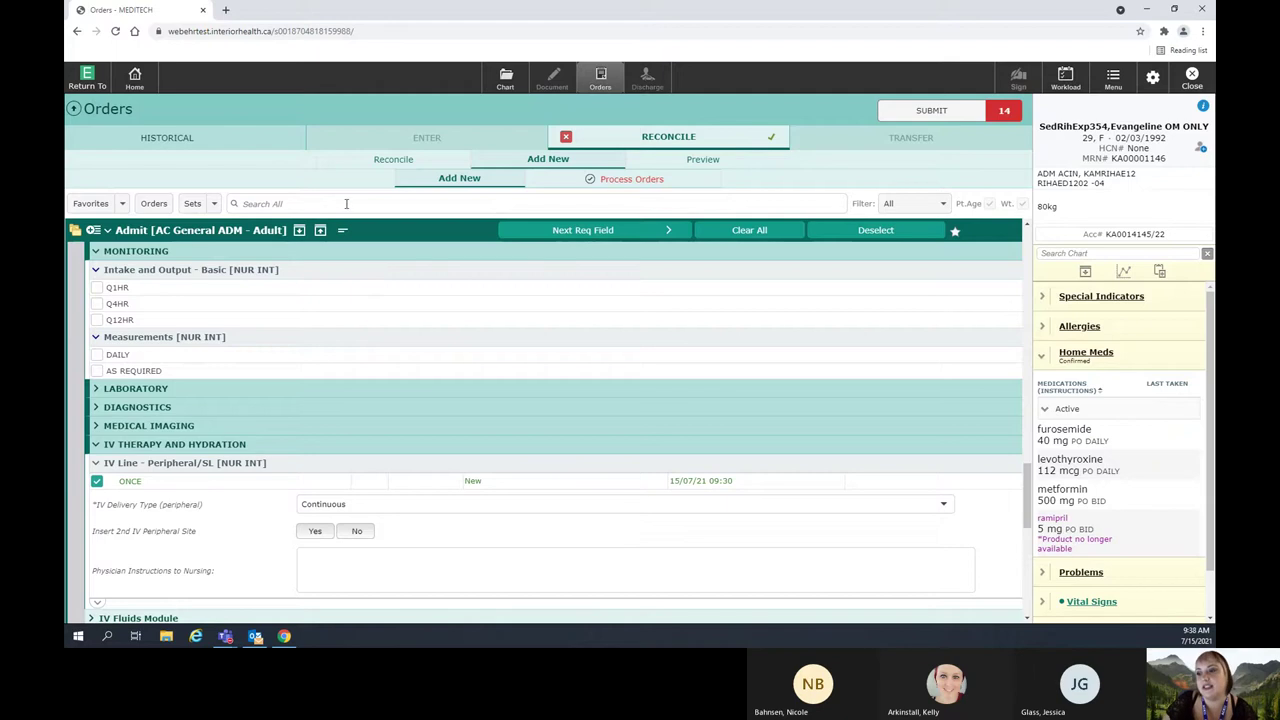
click(97, 372)
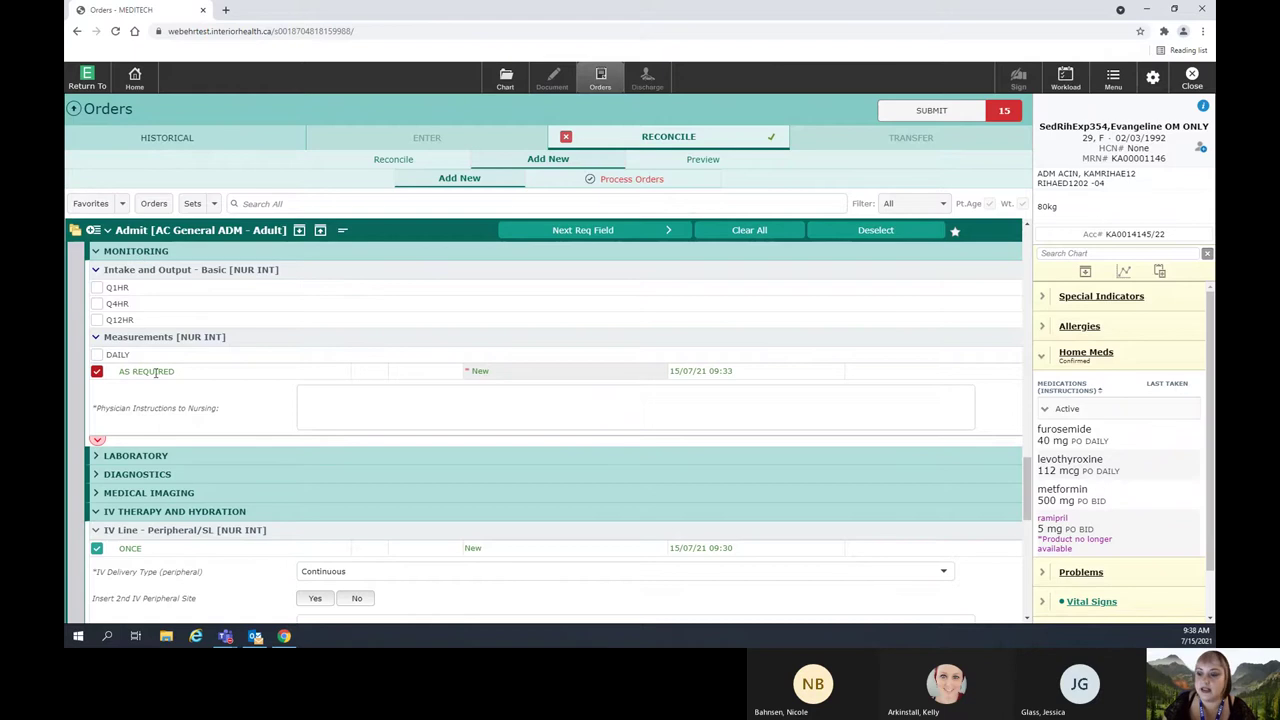
click(155, 372)
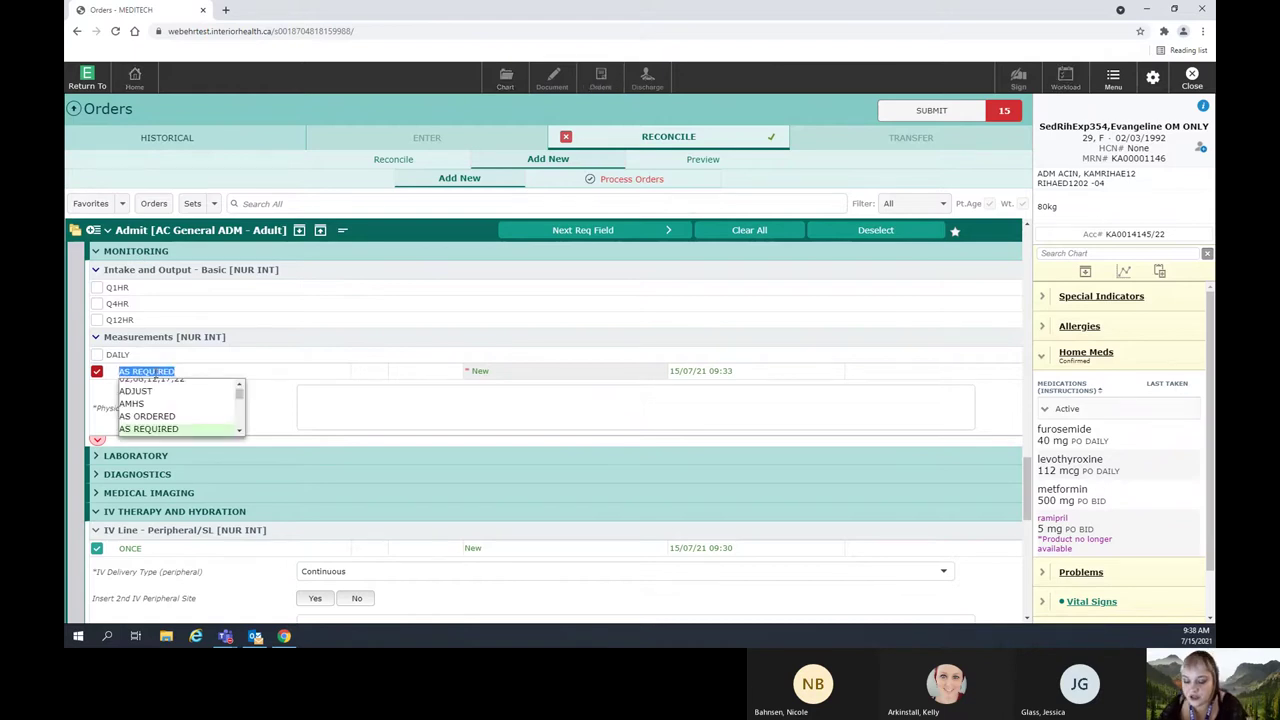
text(q7d)
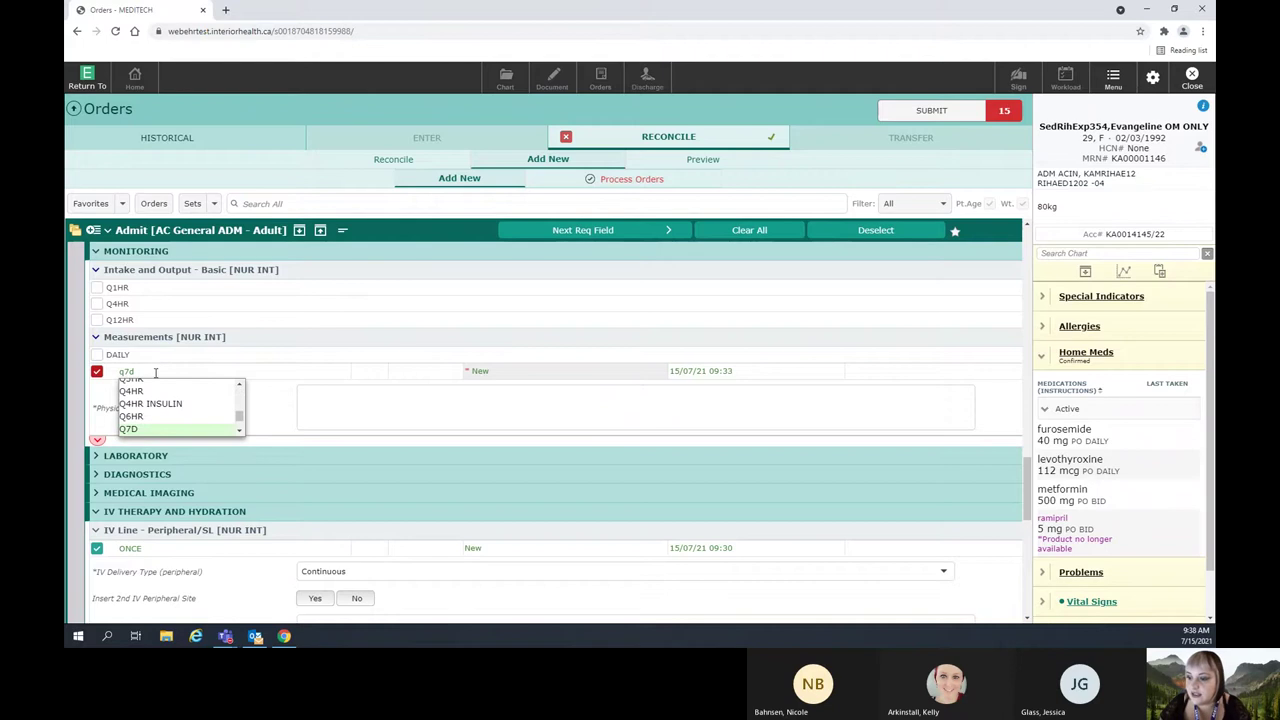
click(179, 431)
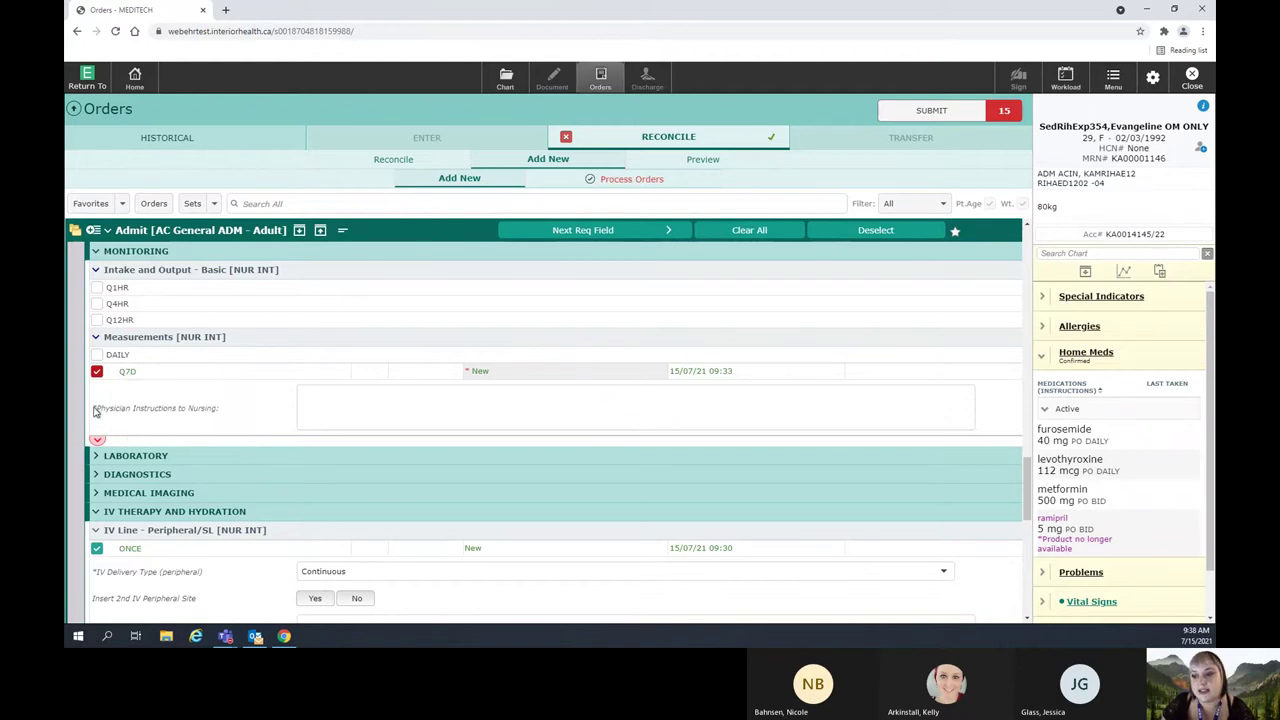
click(336, 403)
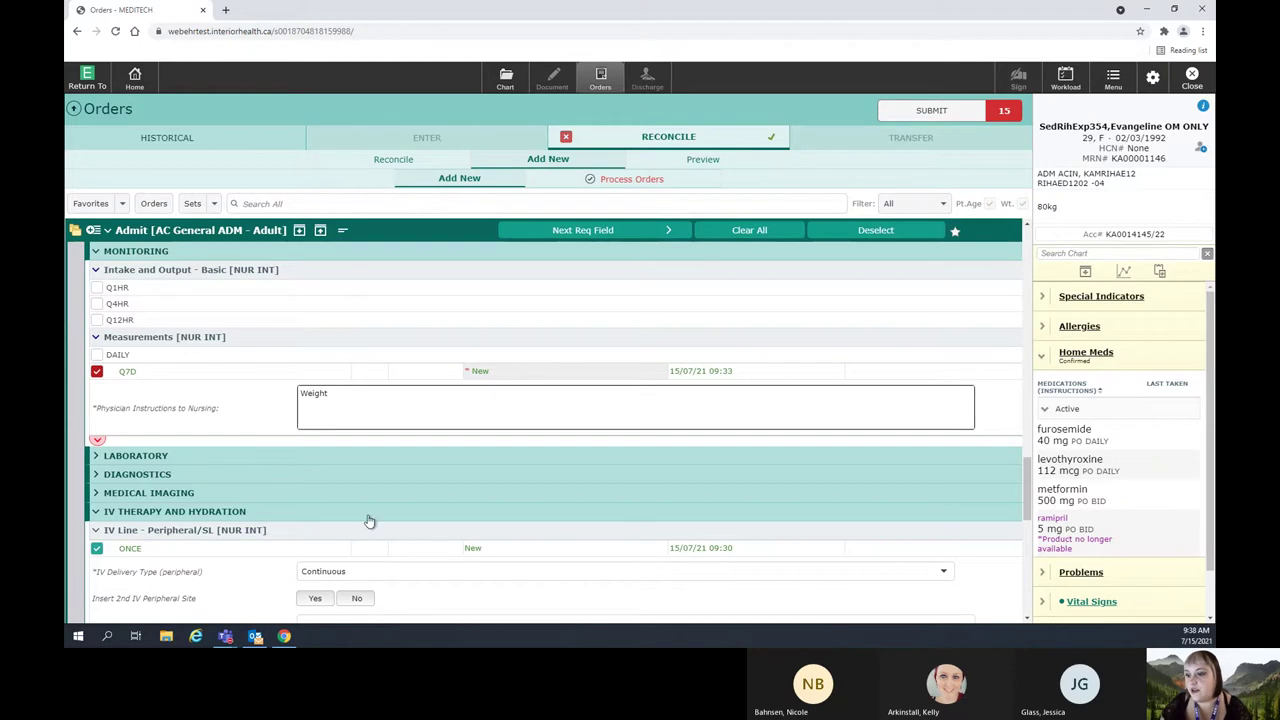
click(267, 428)
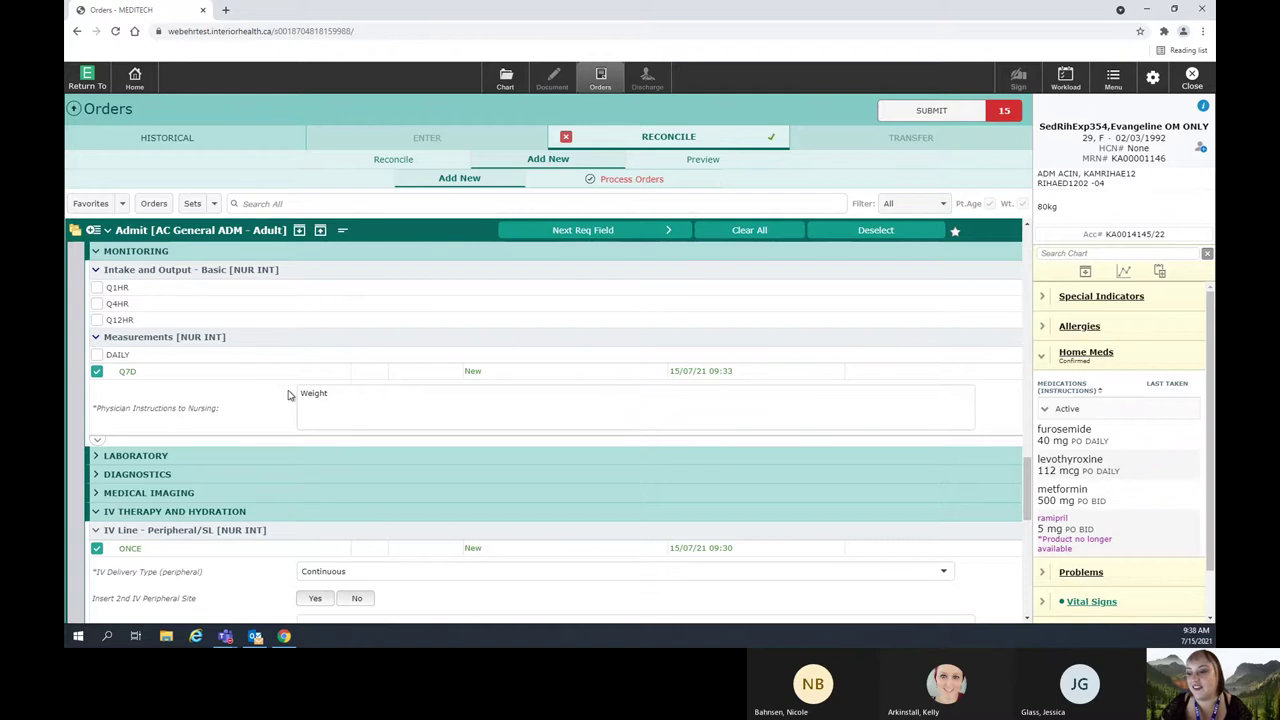
scroll(270, 404, down, 1)
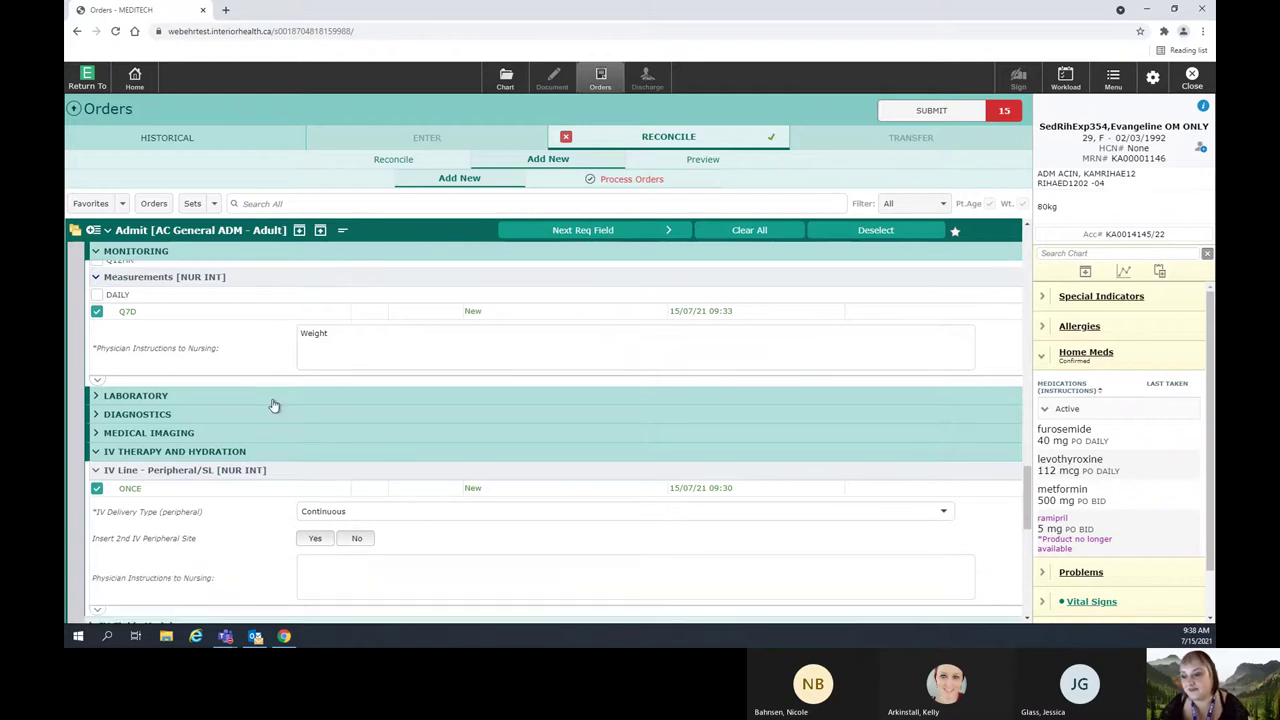
- Tick DAILY (3) under CBC, Lytes, Urea and Ca,Mg,PO4 in the Laboratory section
click(128, 397)
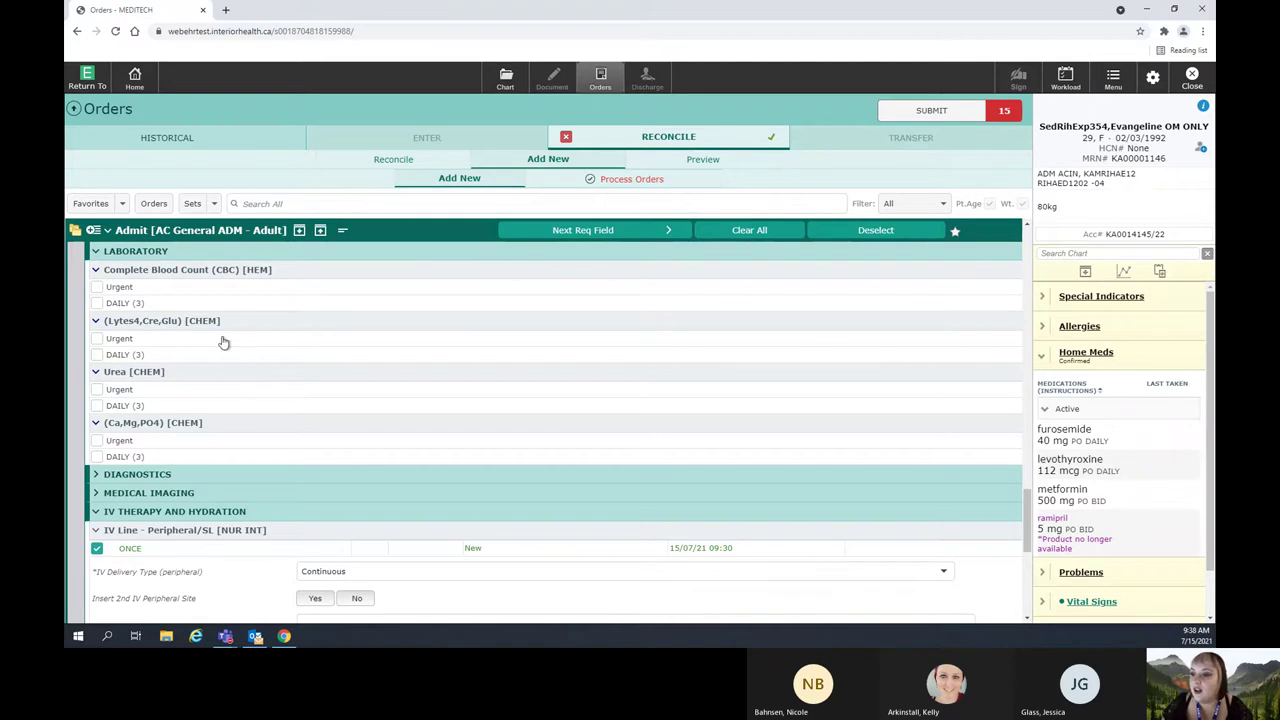
click(104, 304)
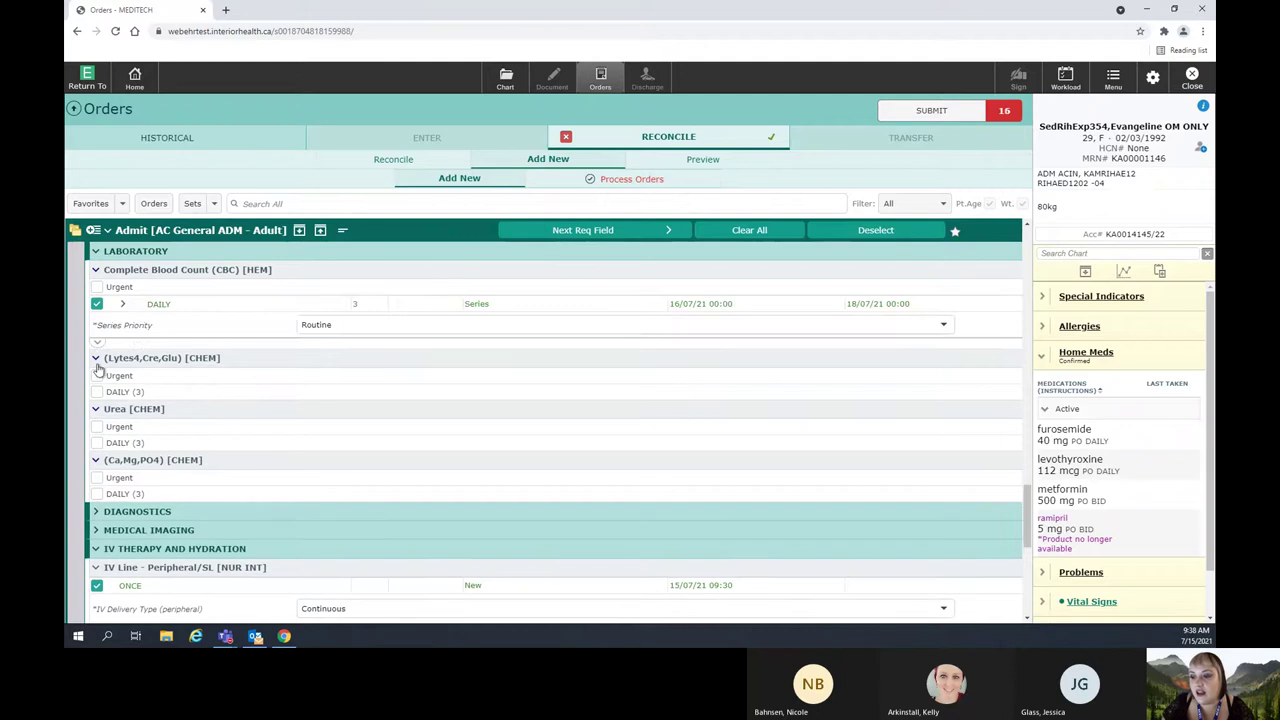
click(97, 393)
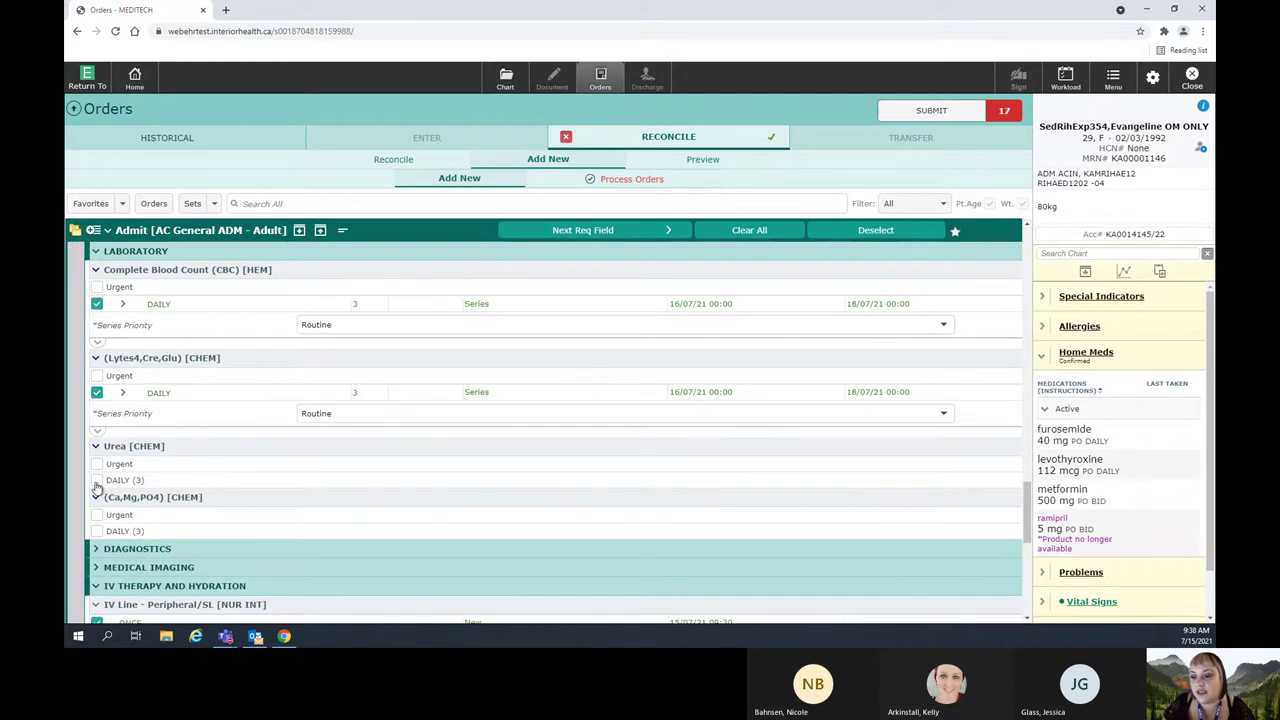
click(97, 481)
click(97, 569)
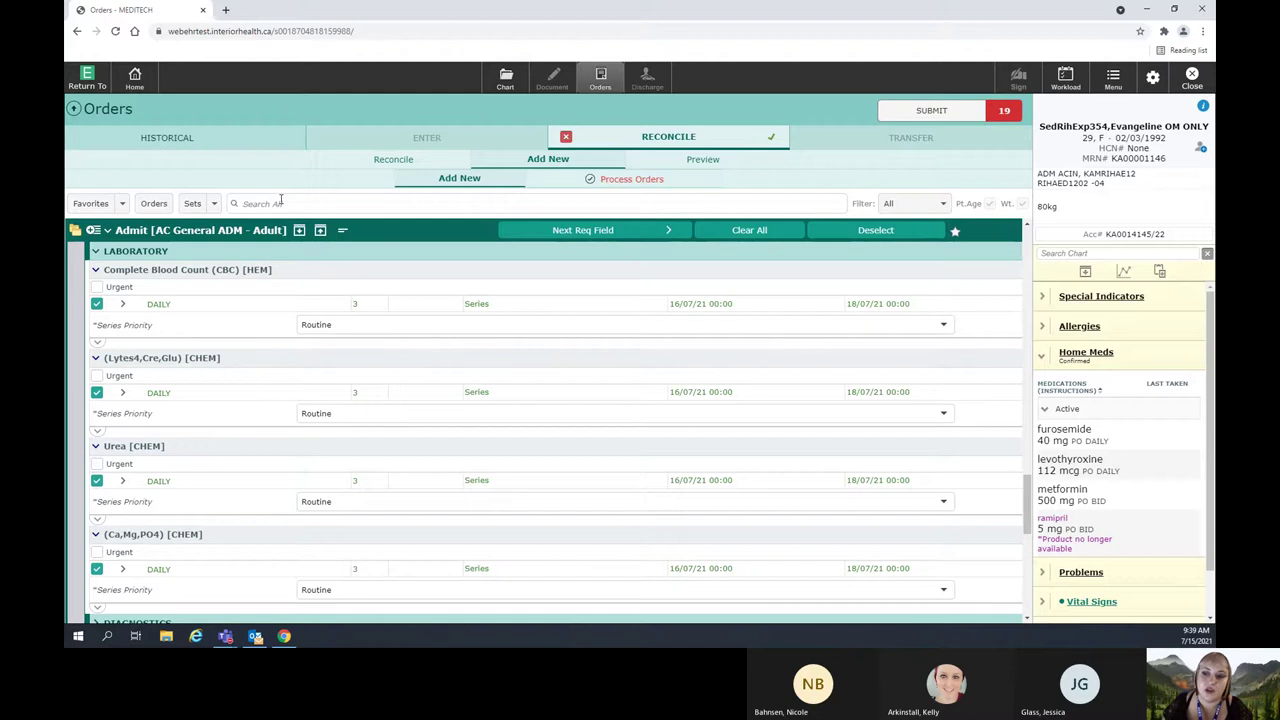
scroll(550, 412, down, 3)
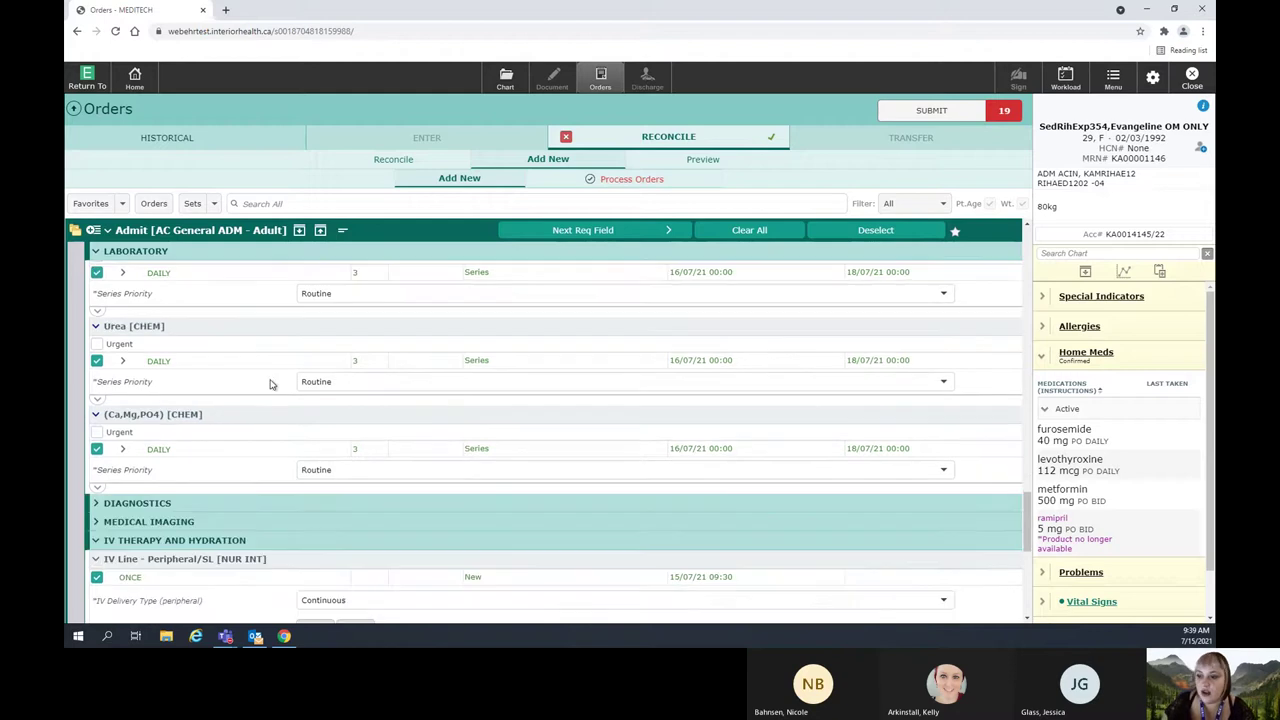
- Order a routine 12-lead ECG from the Diagnostics section
scroll(350, 420, down, 2)
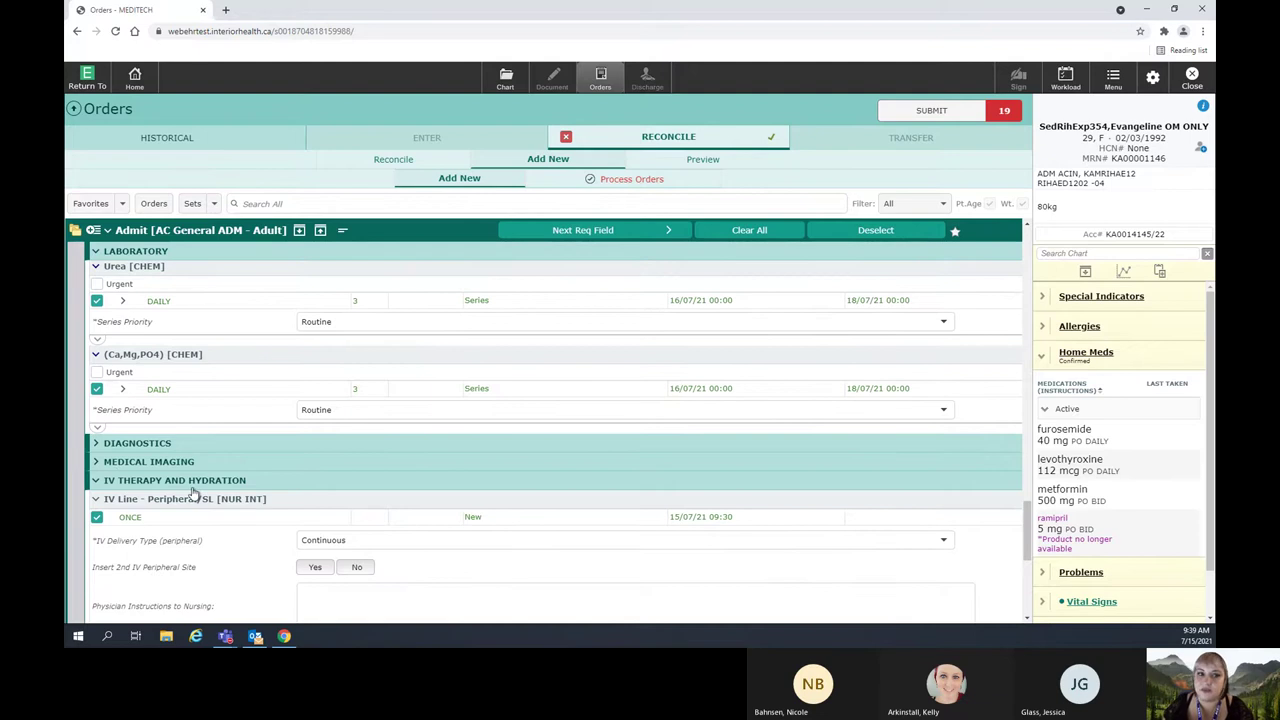
scroll(355, 473, down, 2)
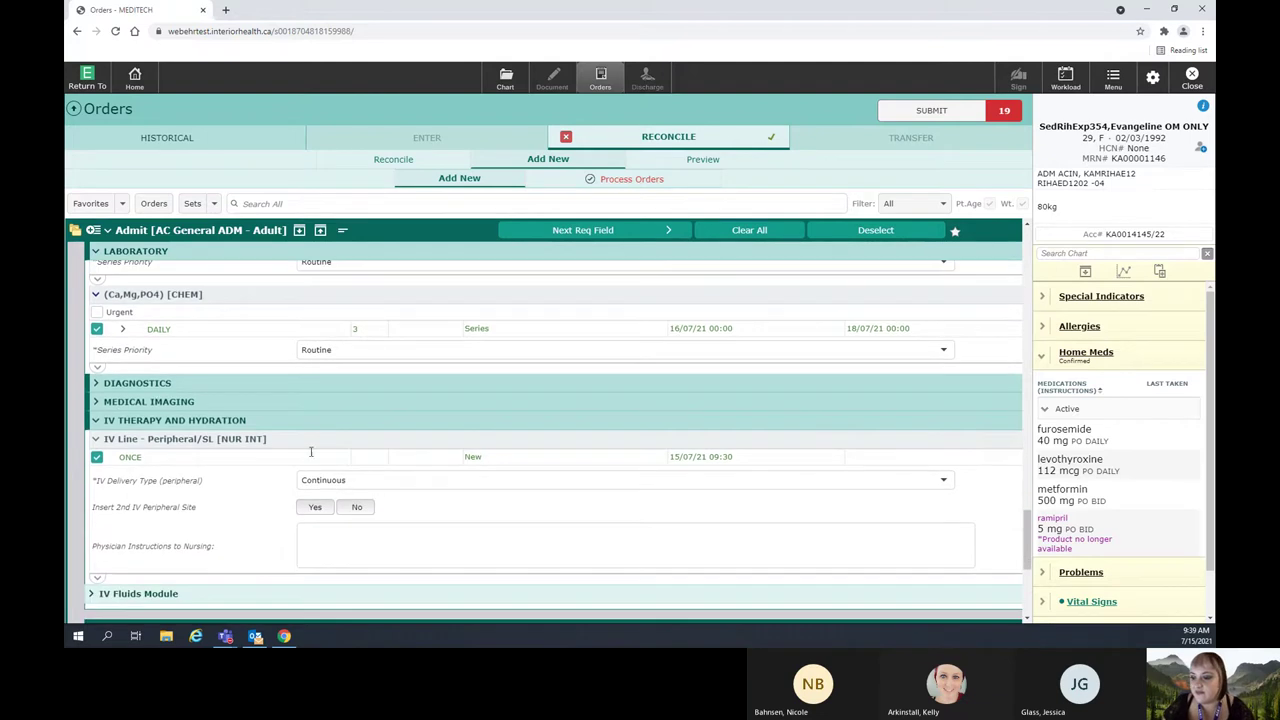
click(158, 388)
scroll(178, 333, down, 4)
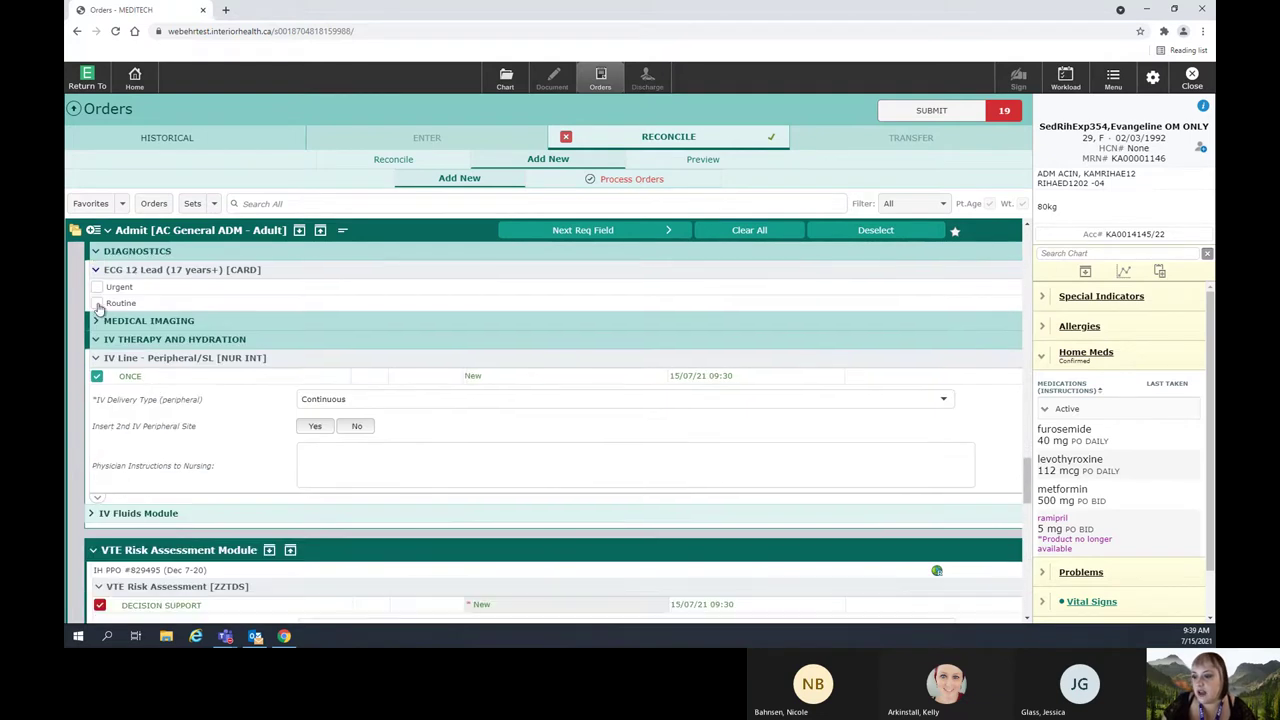
click(120, 303)
- Order a routine CHEST [RAD] exam with CHF as the reason for exam
click(131, 366)
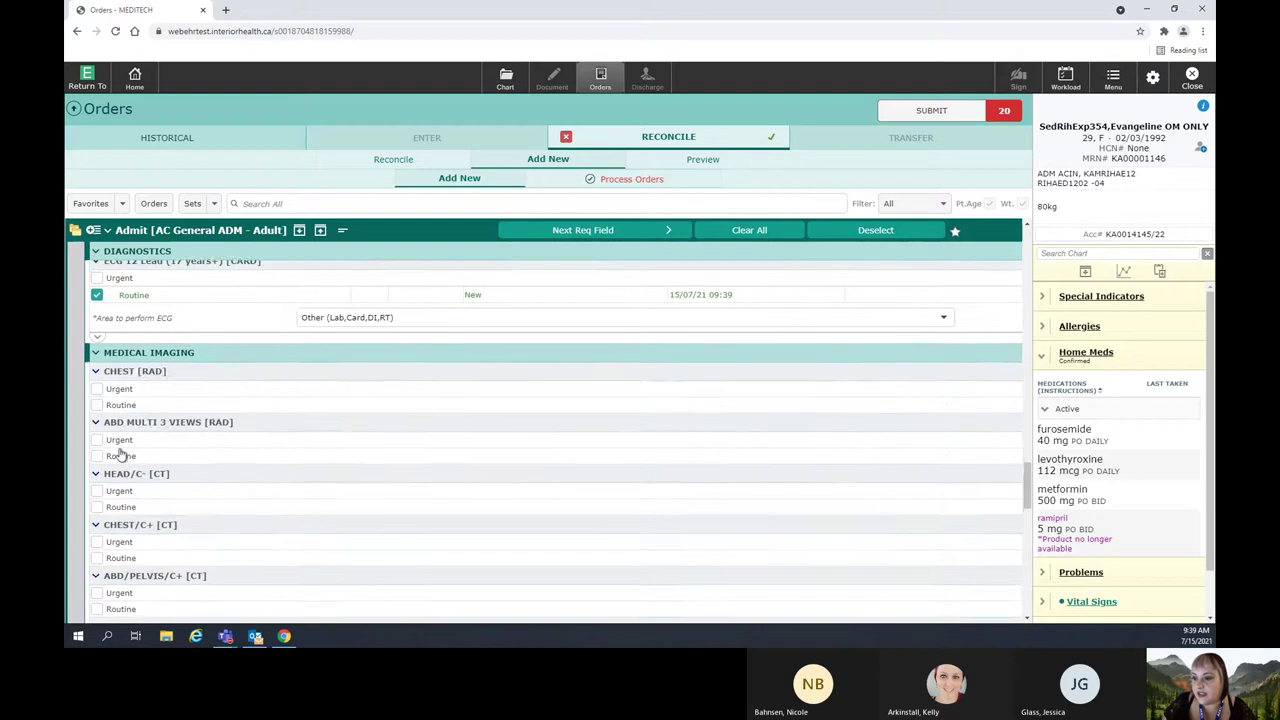
scroll(112, 440, down, 3)
click(114, 405)
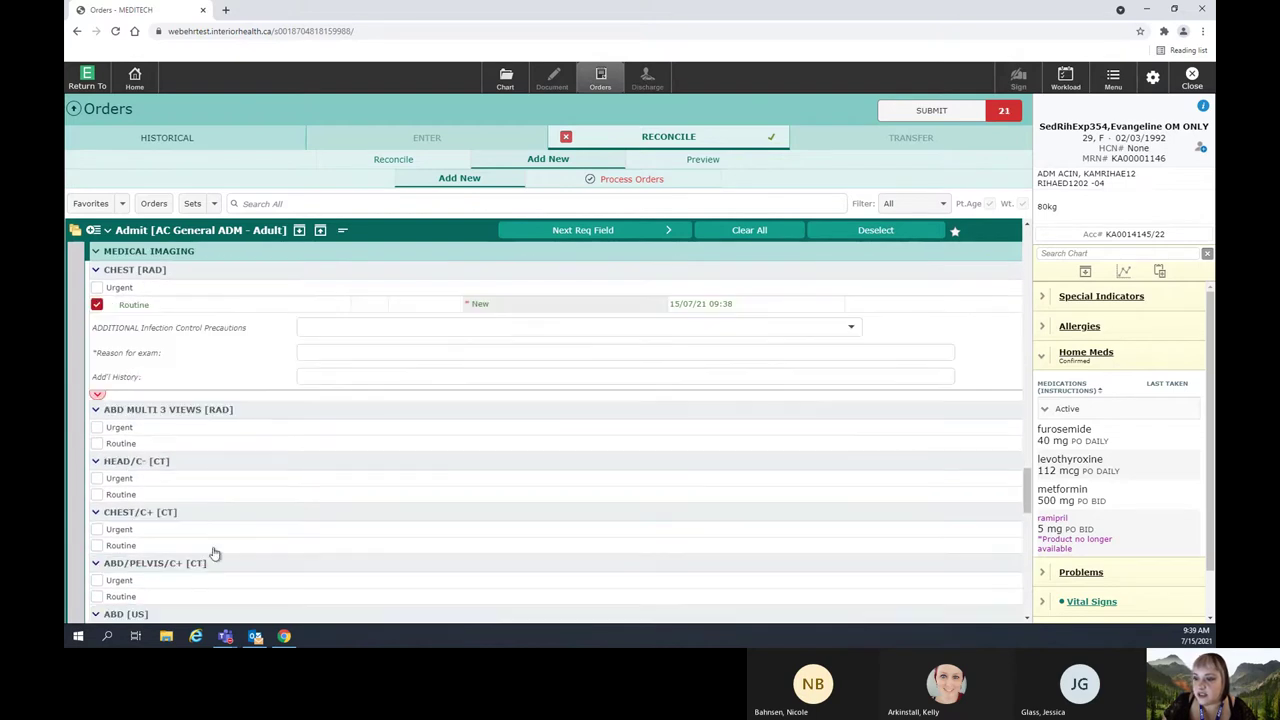
click(418, 351)
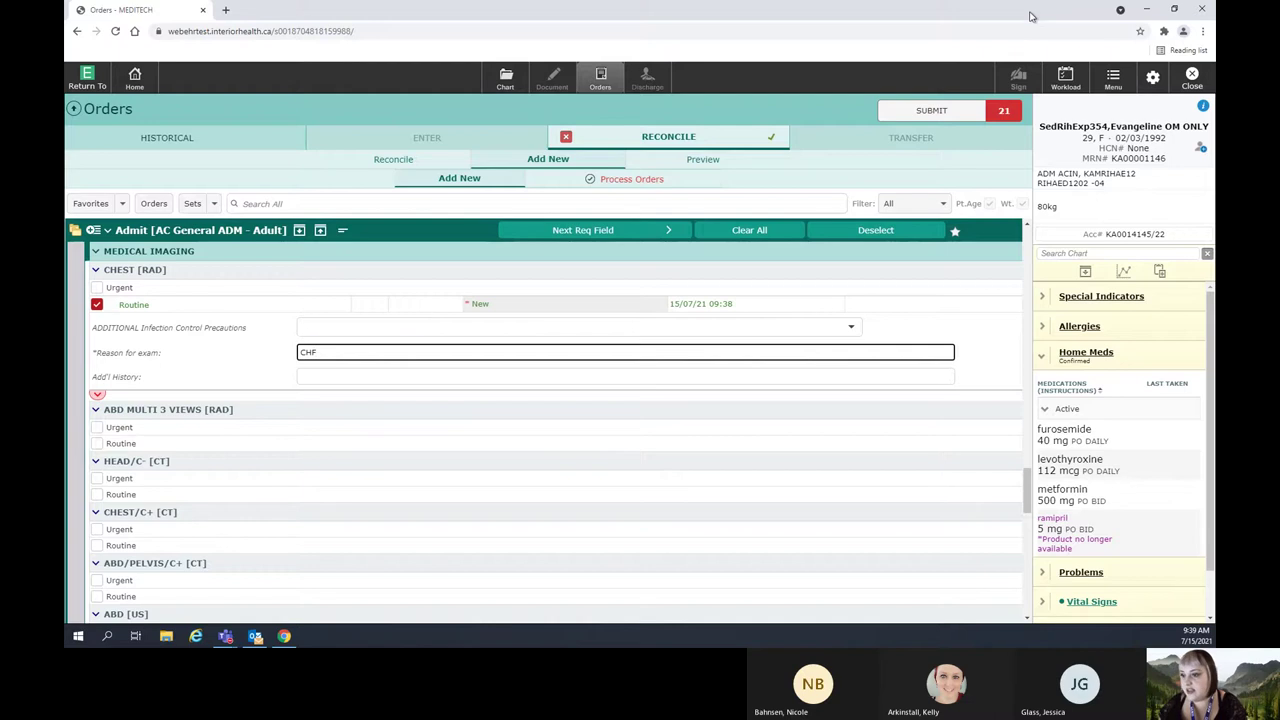
click(740, 376)
scroll(769, 349, down, 3)
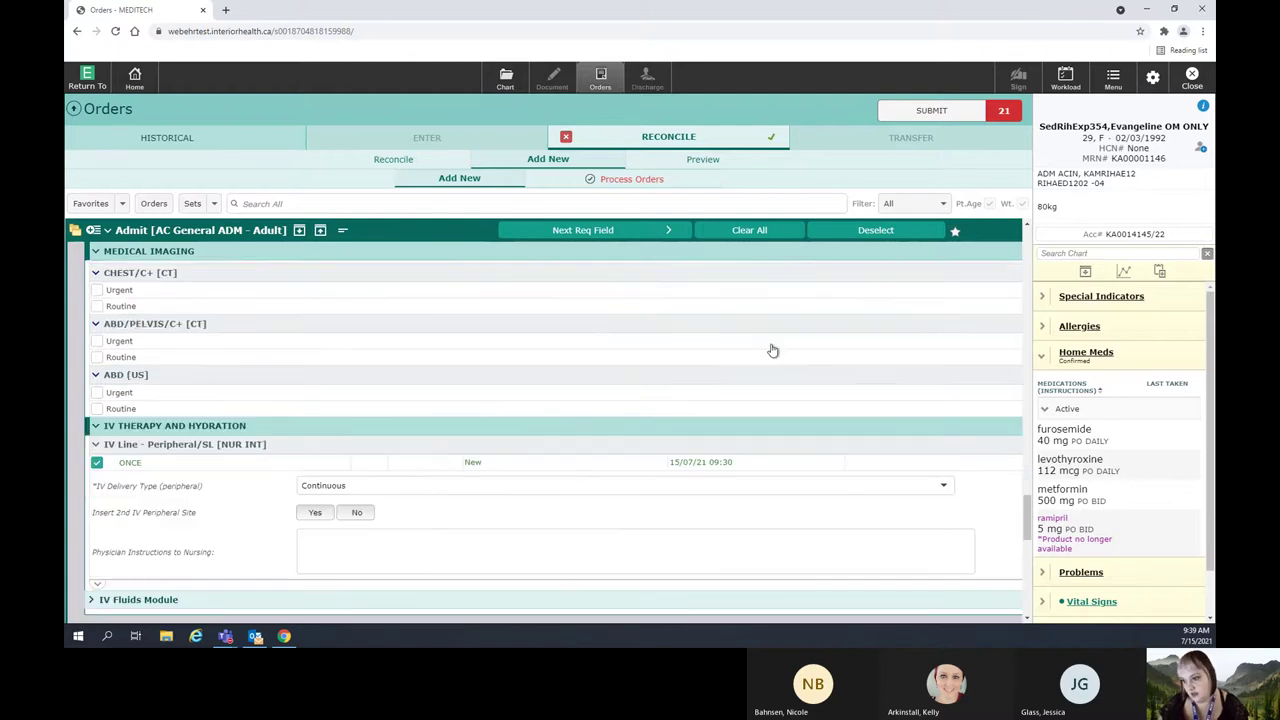
scroll(769, 349, up, 4)
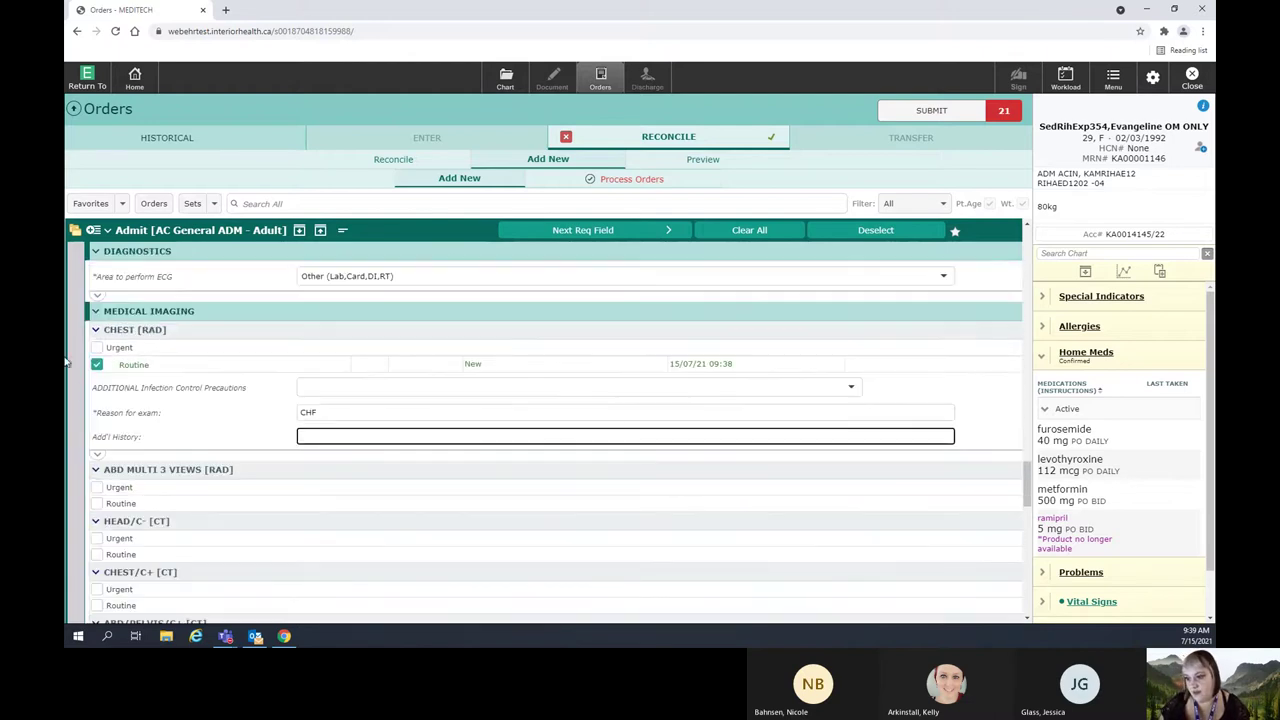
scroll(422, 391, down, 3)
scroll(422, 391, down, 3)
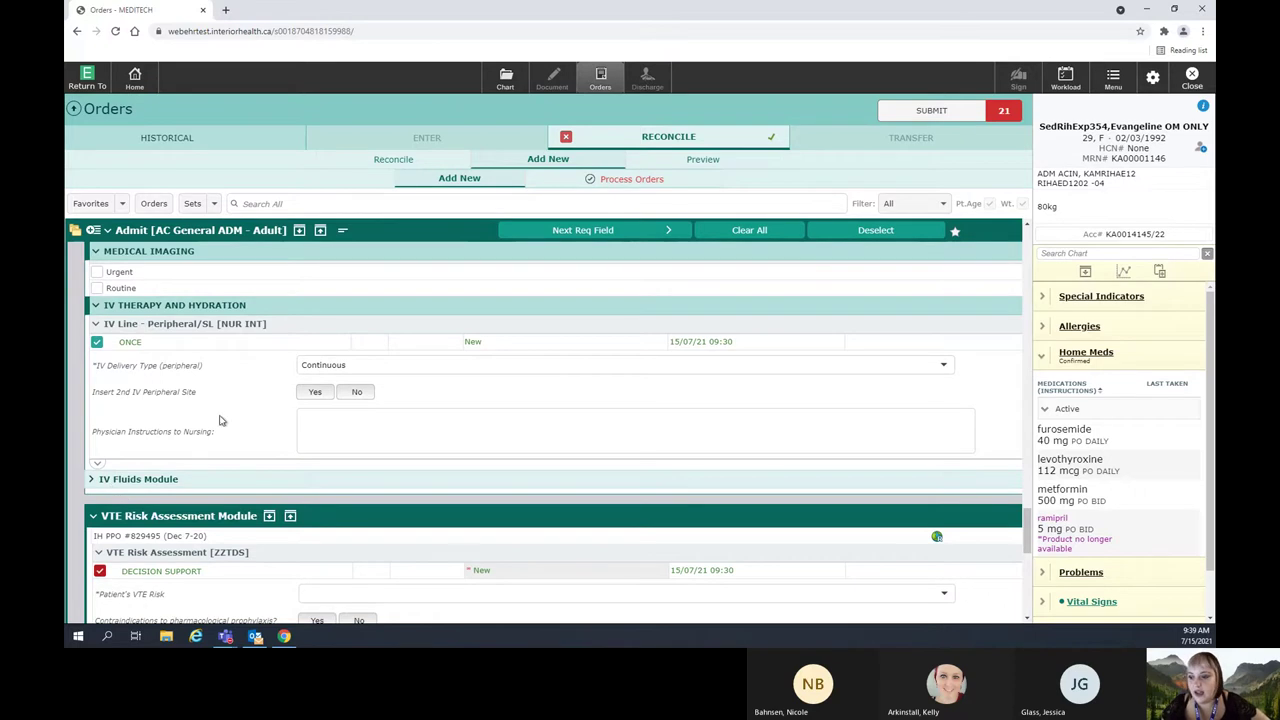
- Set the first IV to Lock When Drinking Well, add a second IV Lock site, and expand IV Fluids
click(943, 365)
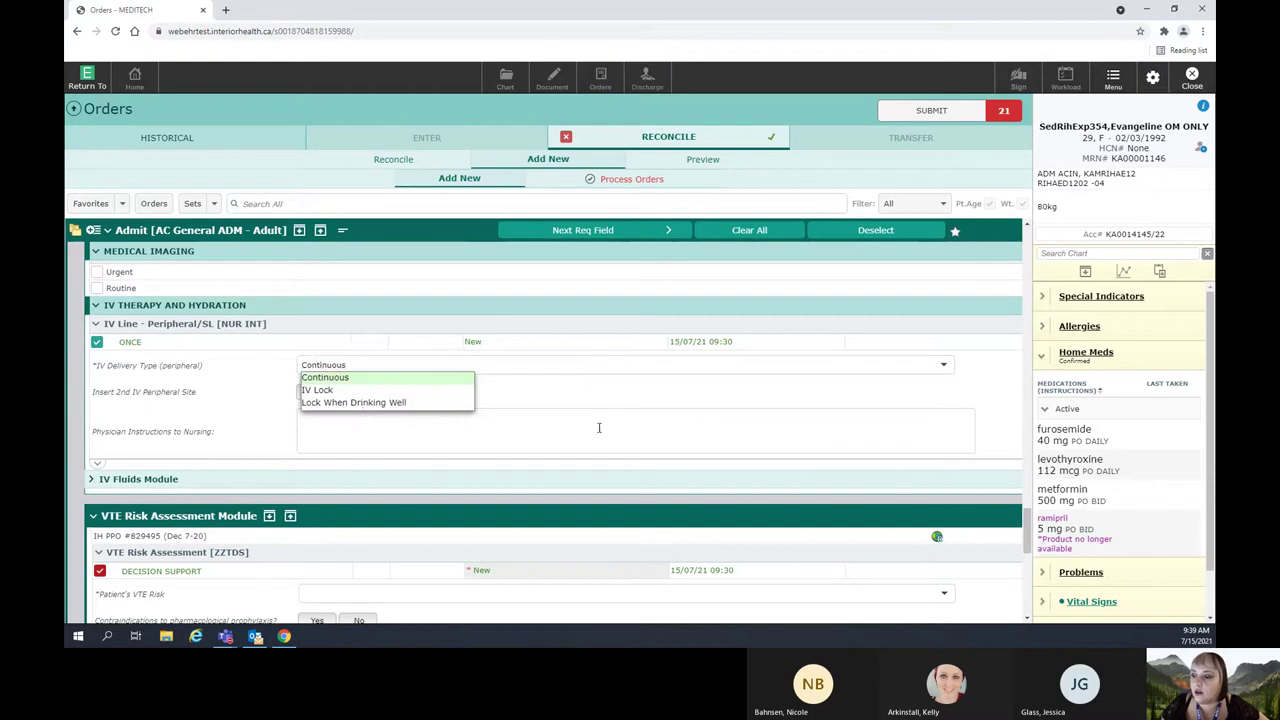
click(360, 403)
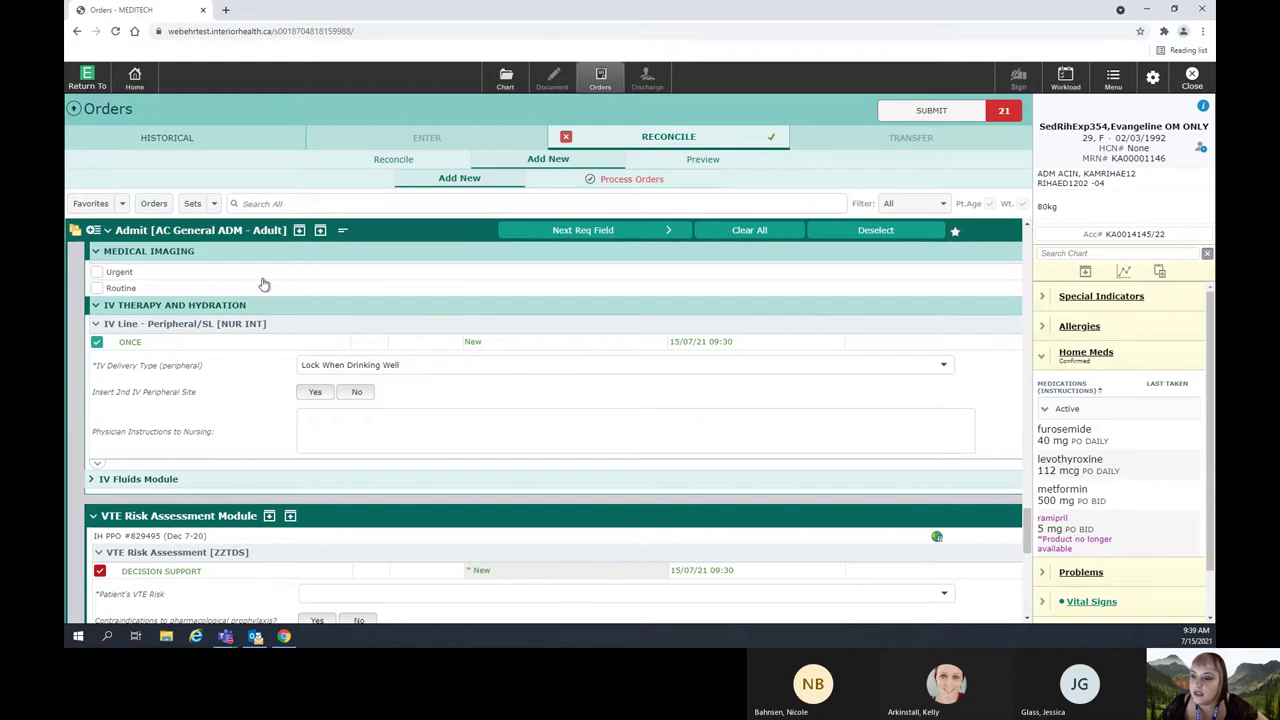
click(315, 393)
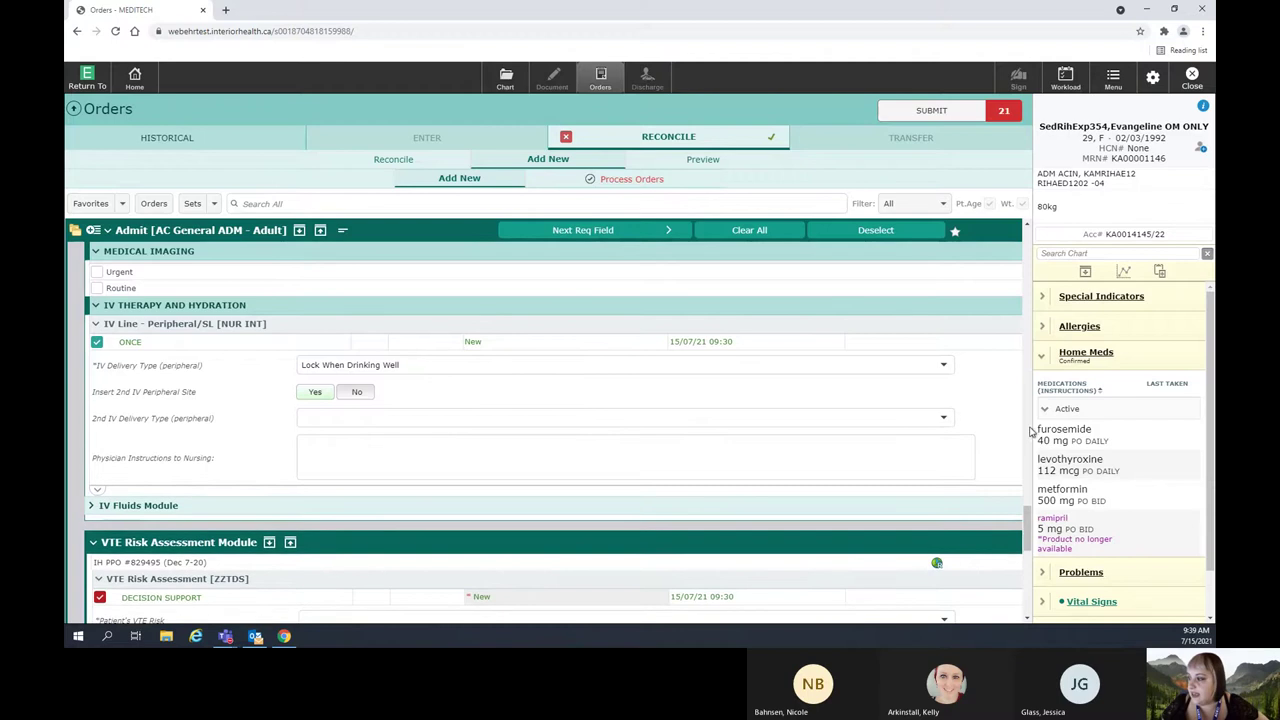
click(943, 420)
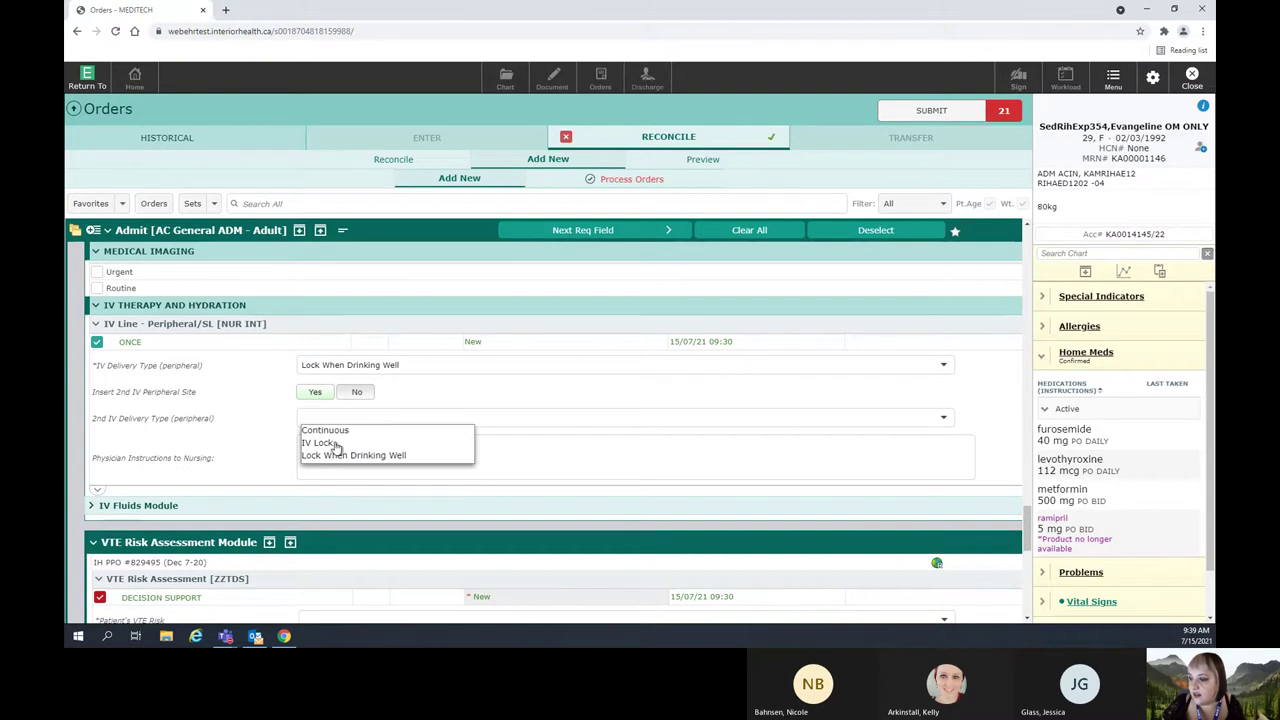
click(335, 443)
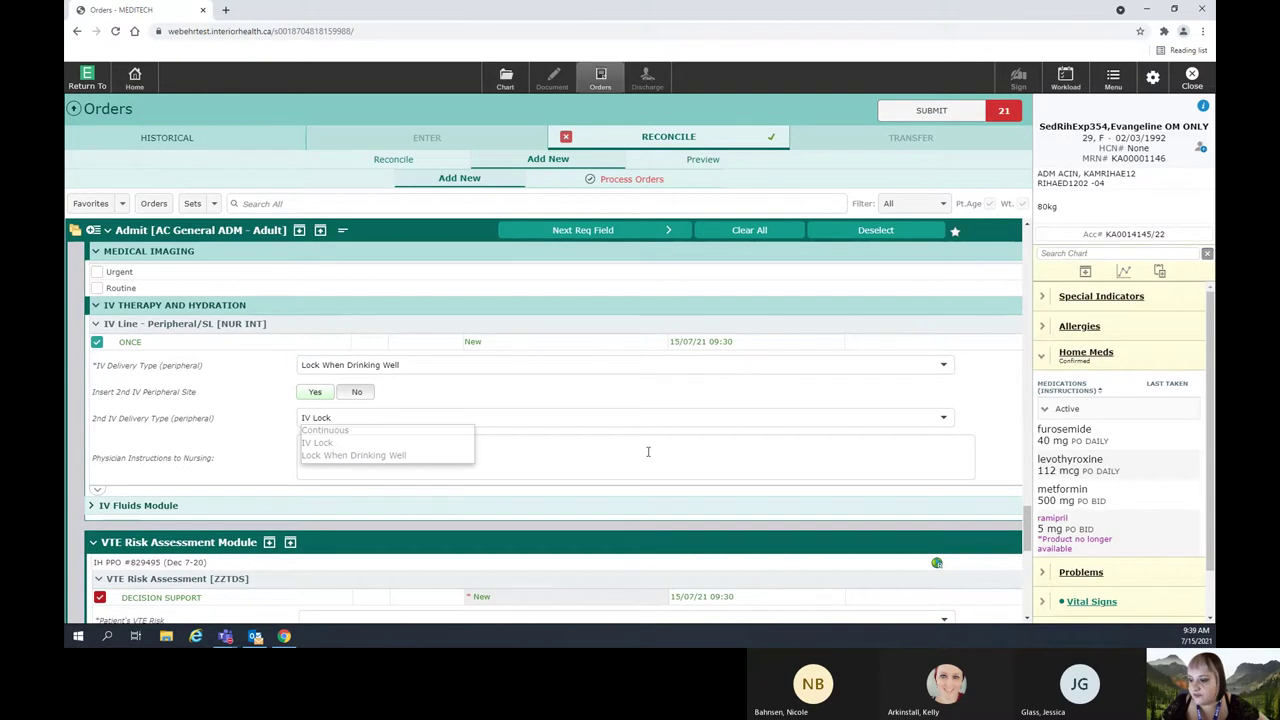
click(128, 507)
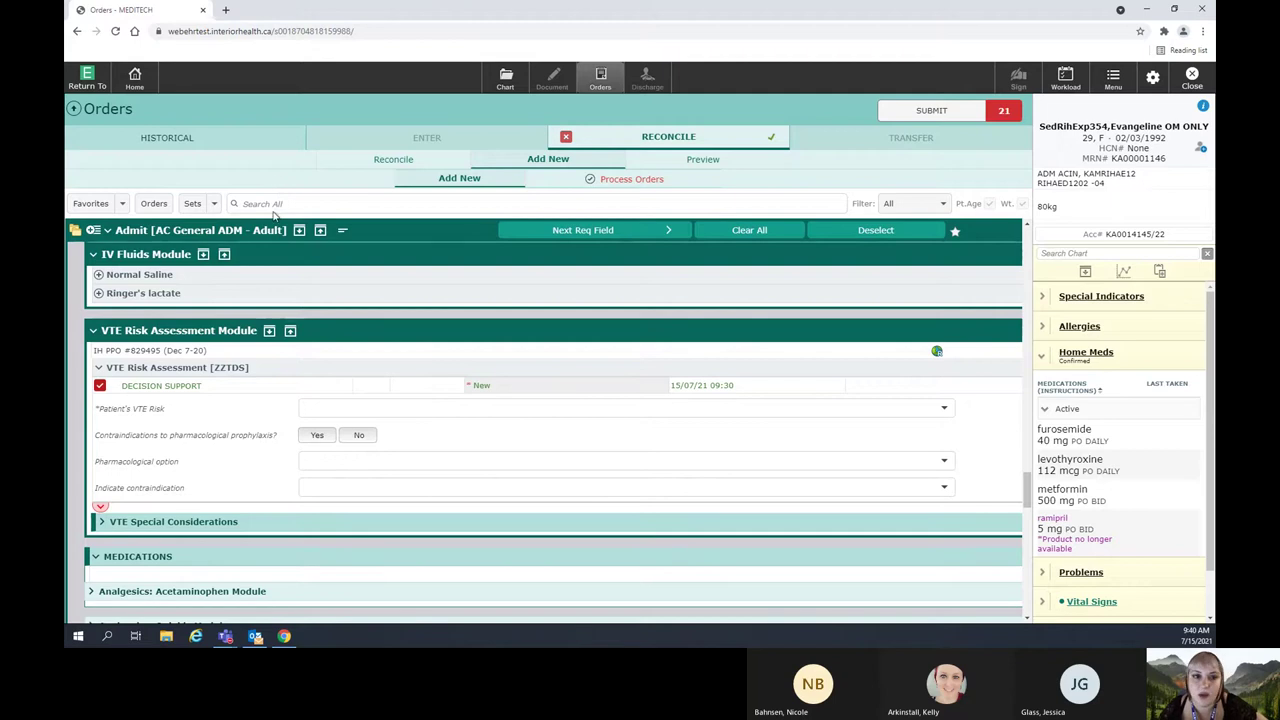
- Order continuous Ringer's lactate and change its rate from 100 to 150 mls/hr
click(151, 293)
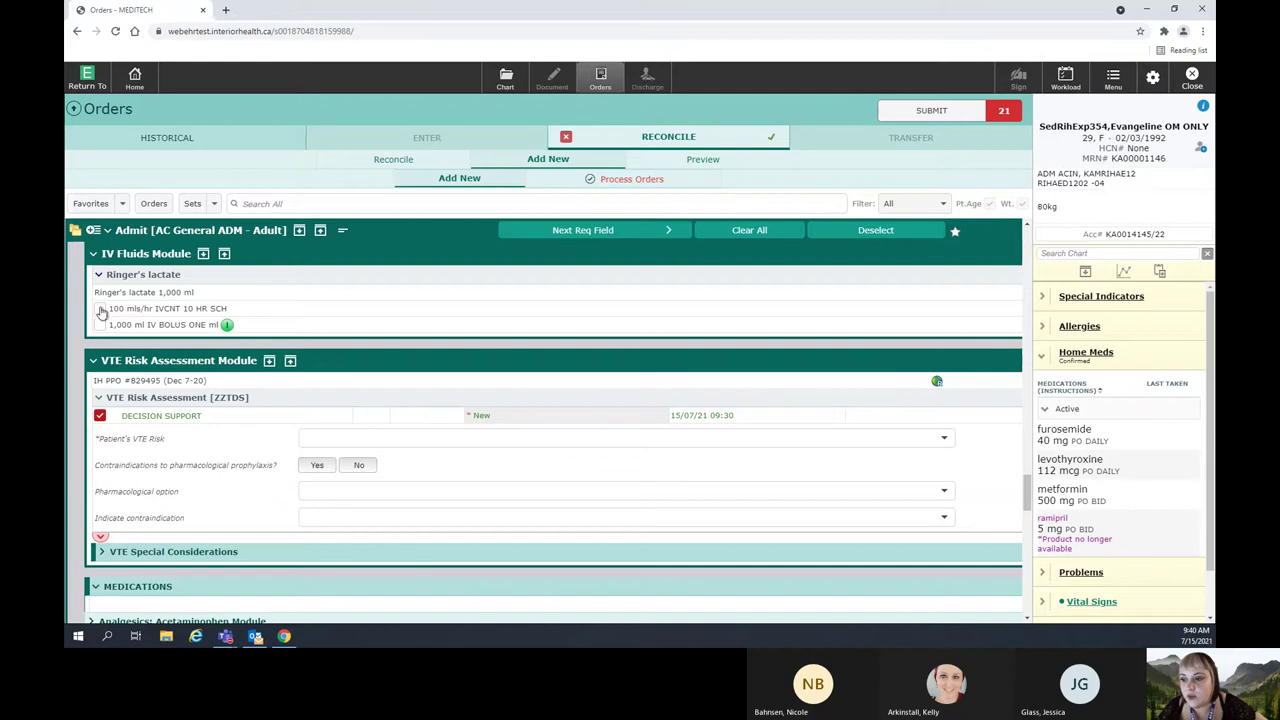
click(160, 309)
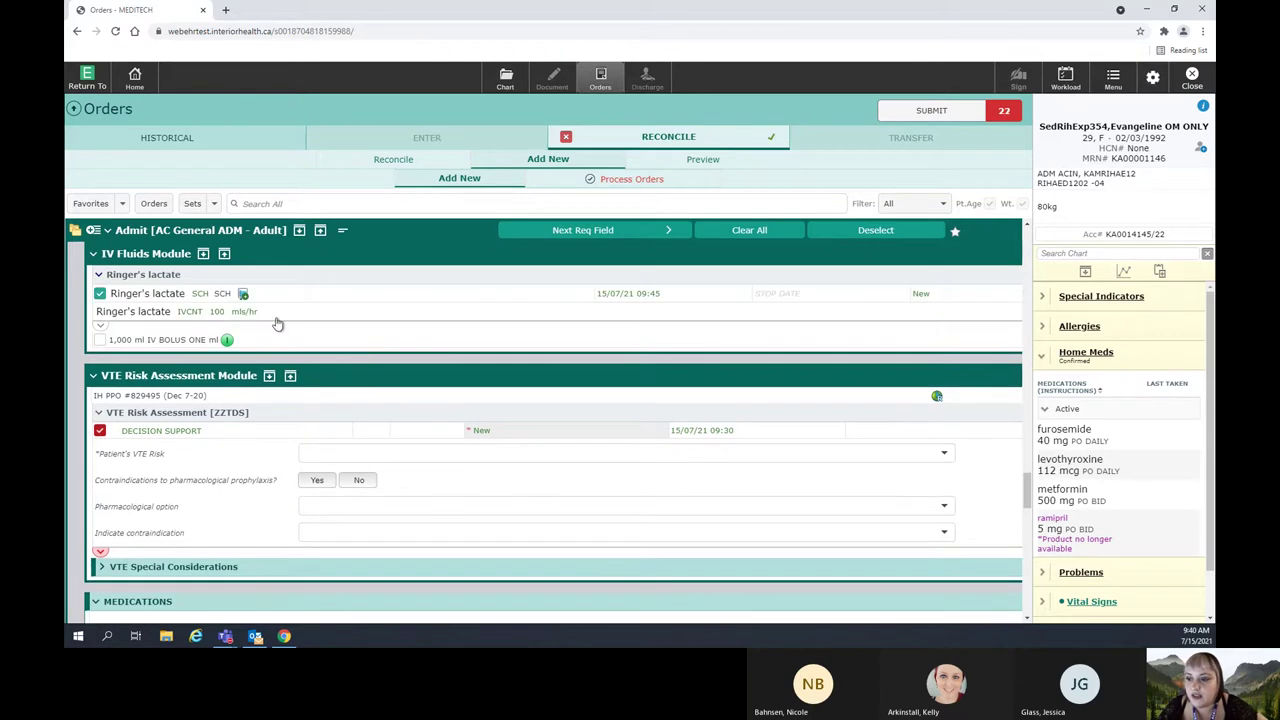
click(218, 316)
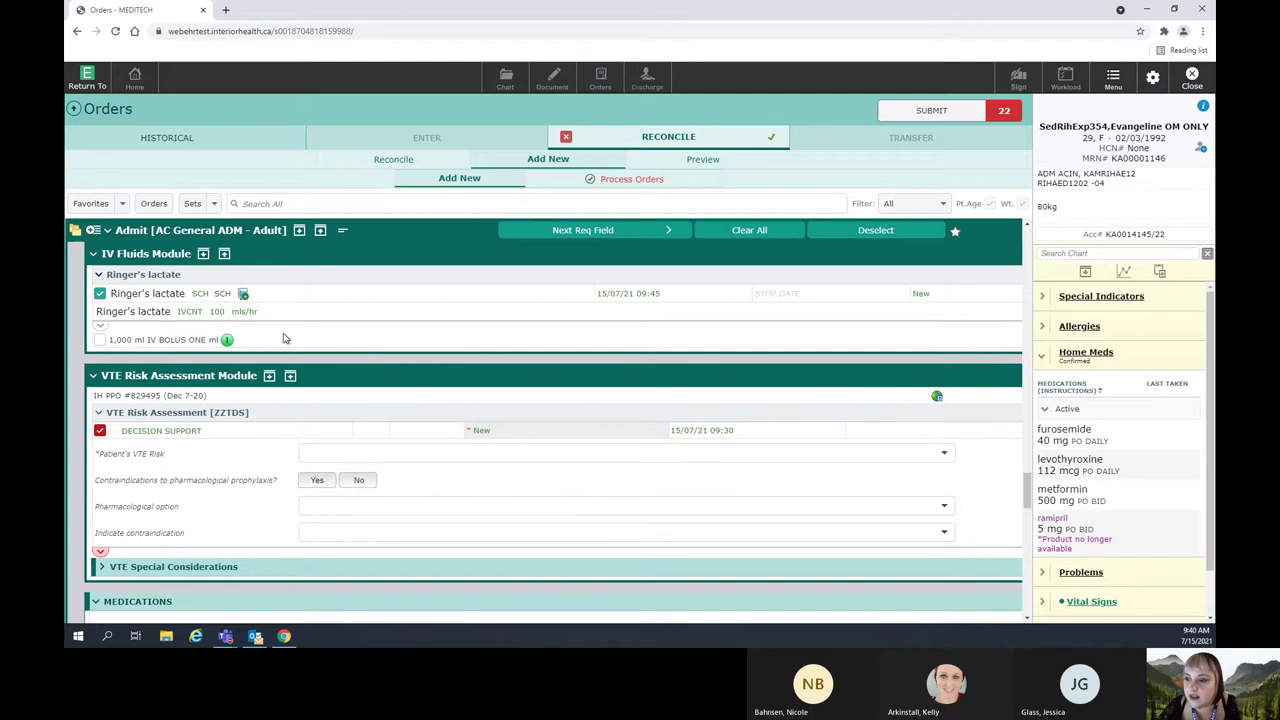
click(293, 452)
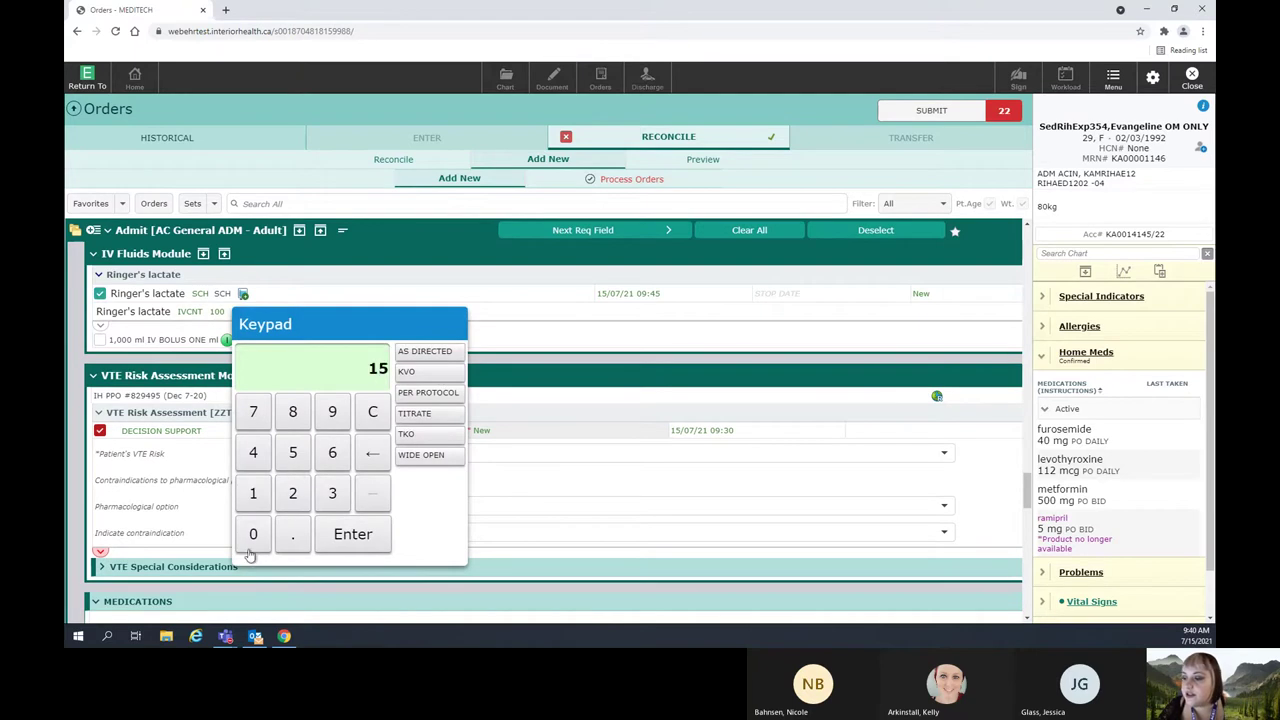
click(253, 534)
key(Return)
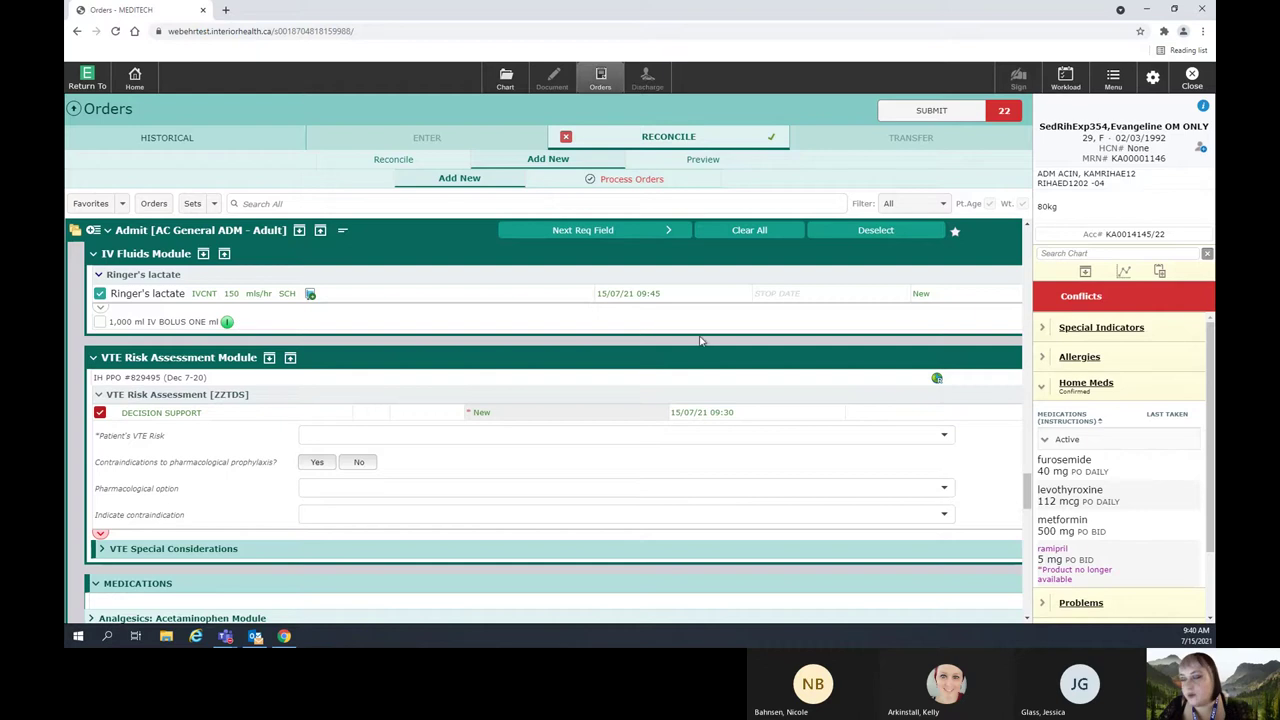
scroll(420, 352, down, 1)
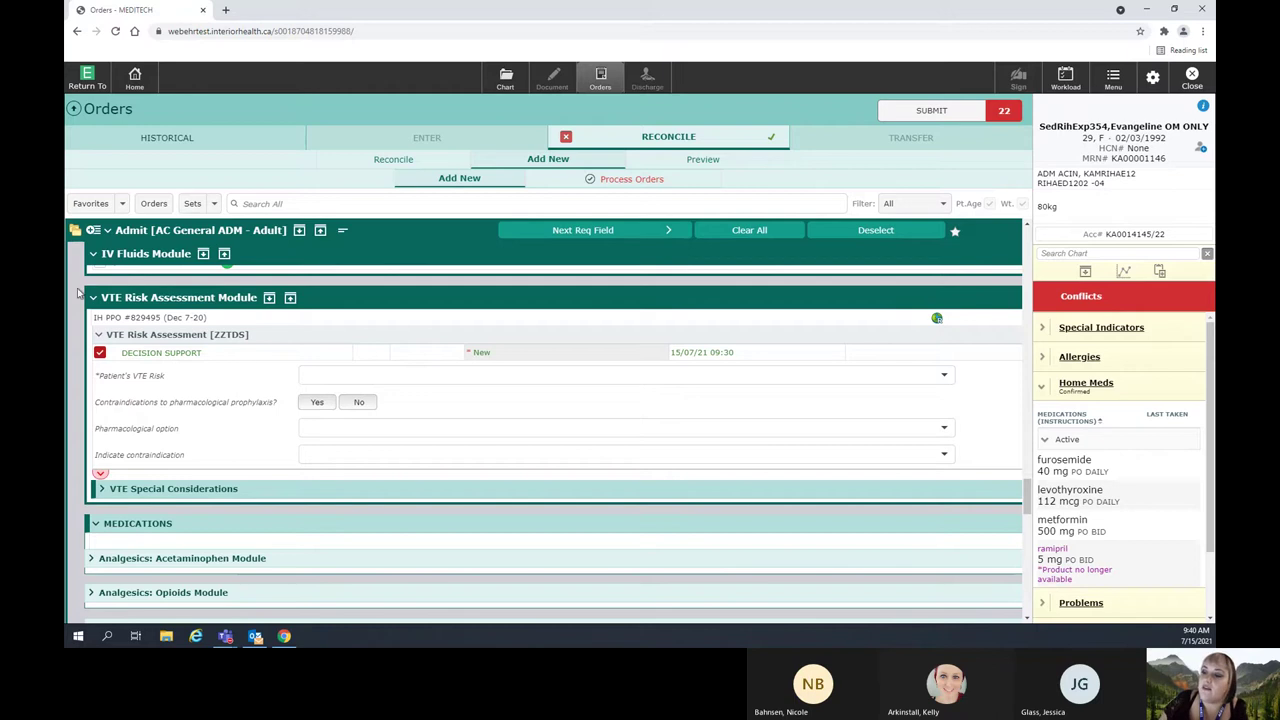
- Set the patient's VTE risk to Moderate/High Risk, correcting an initial Low Risk choice
click(440, 375)
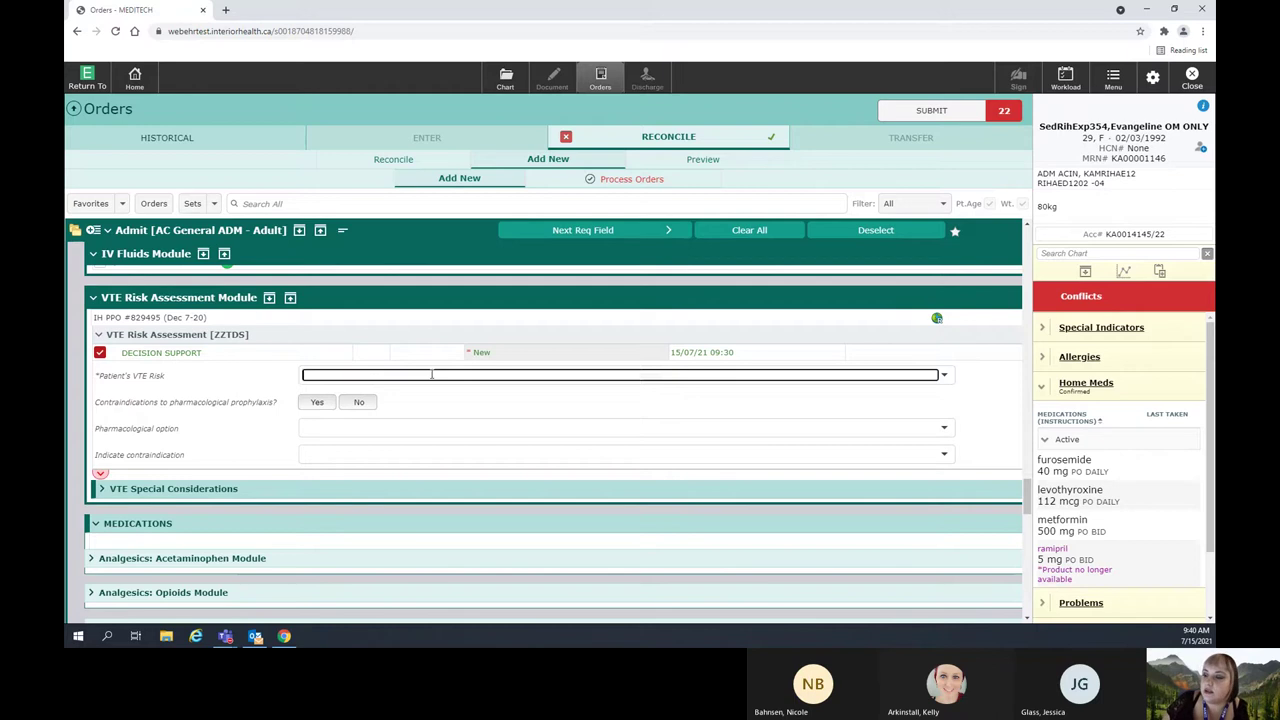
click(410, 387)
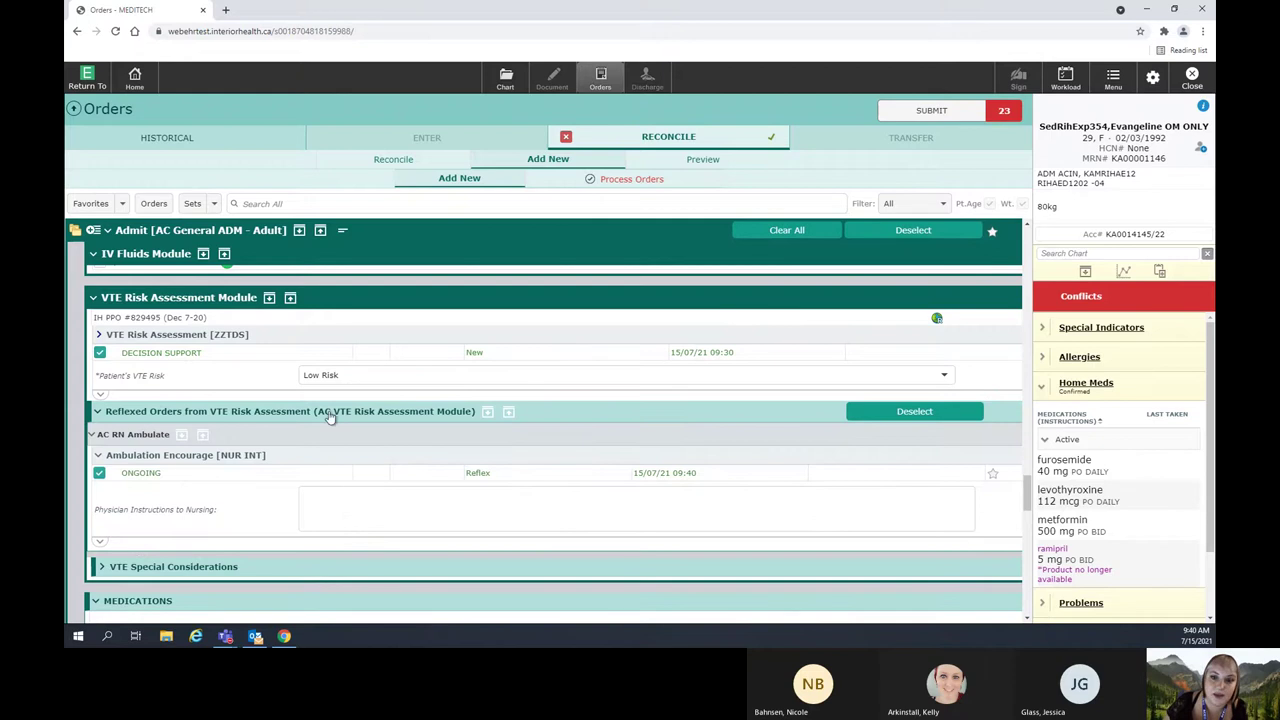
click(507, 377)
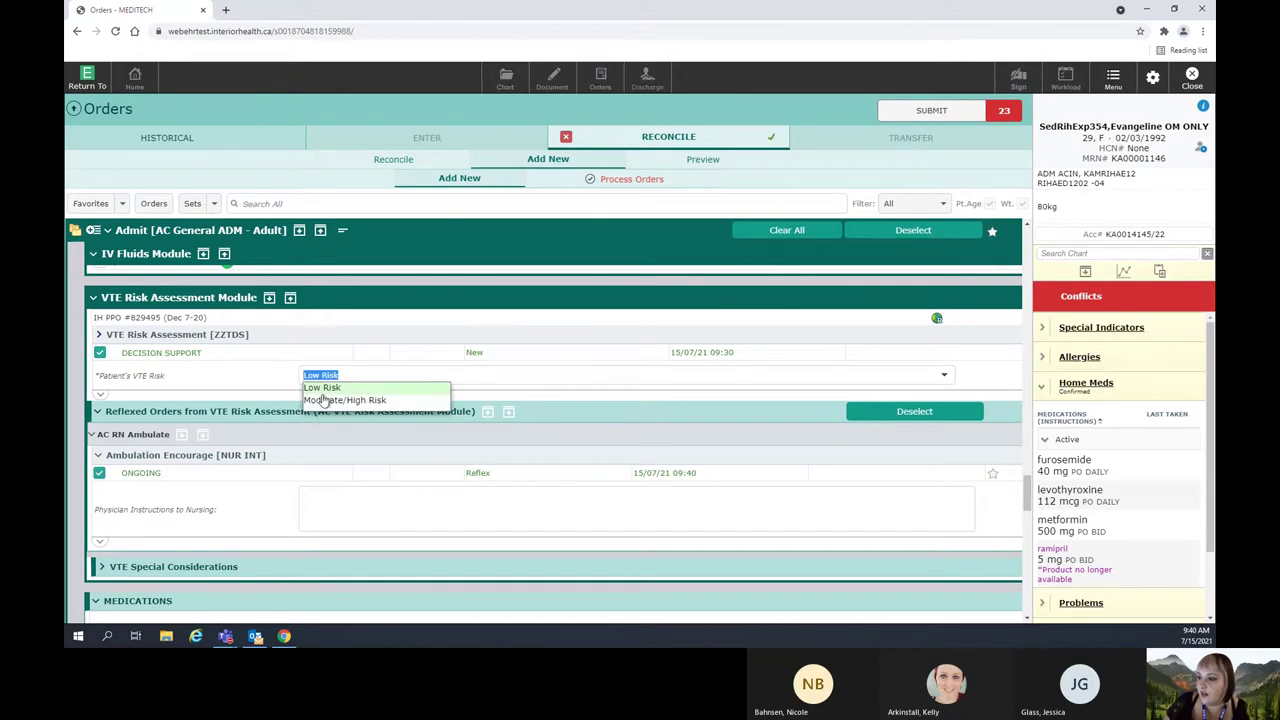
click(350, 400)
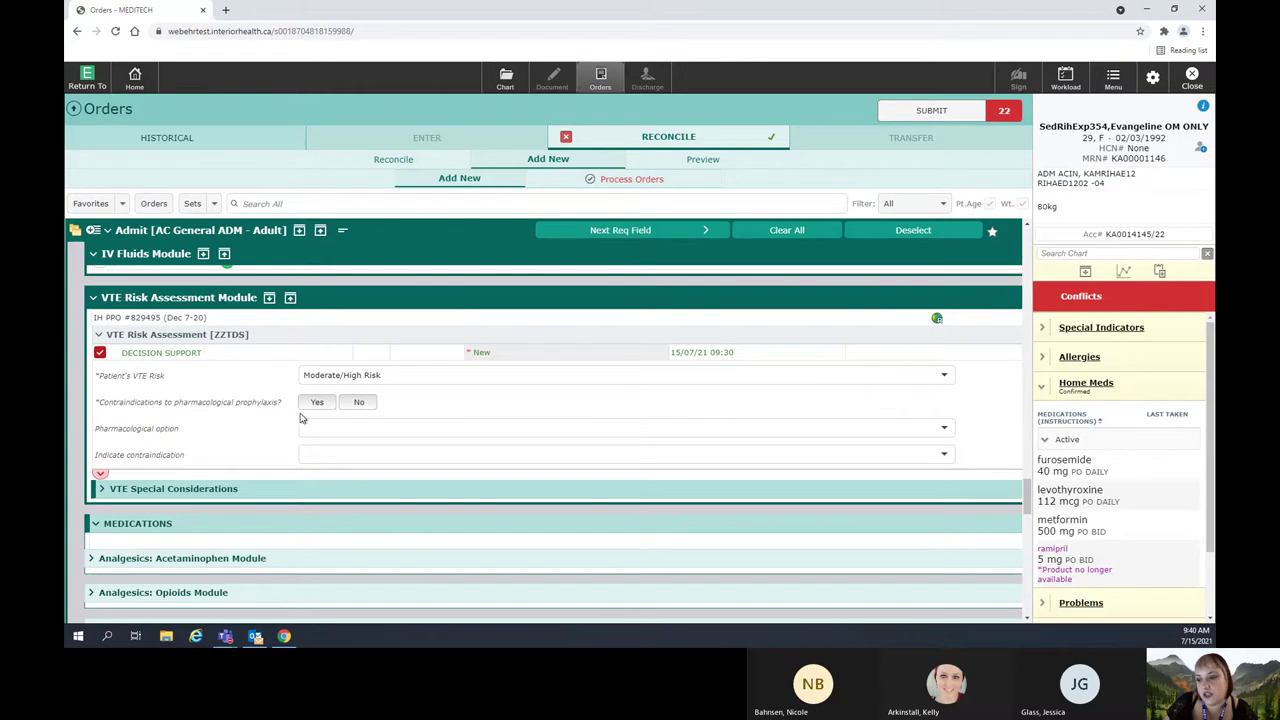
- Record no contraindications and choose Medical & Trauma Patients as the pharmacological option
click(359, 401)
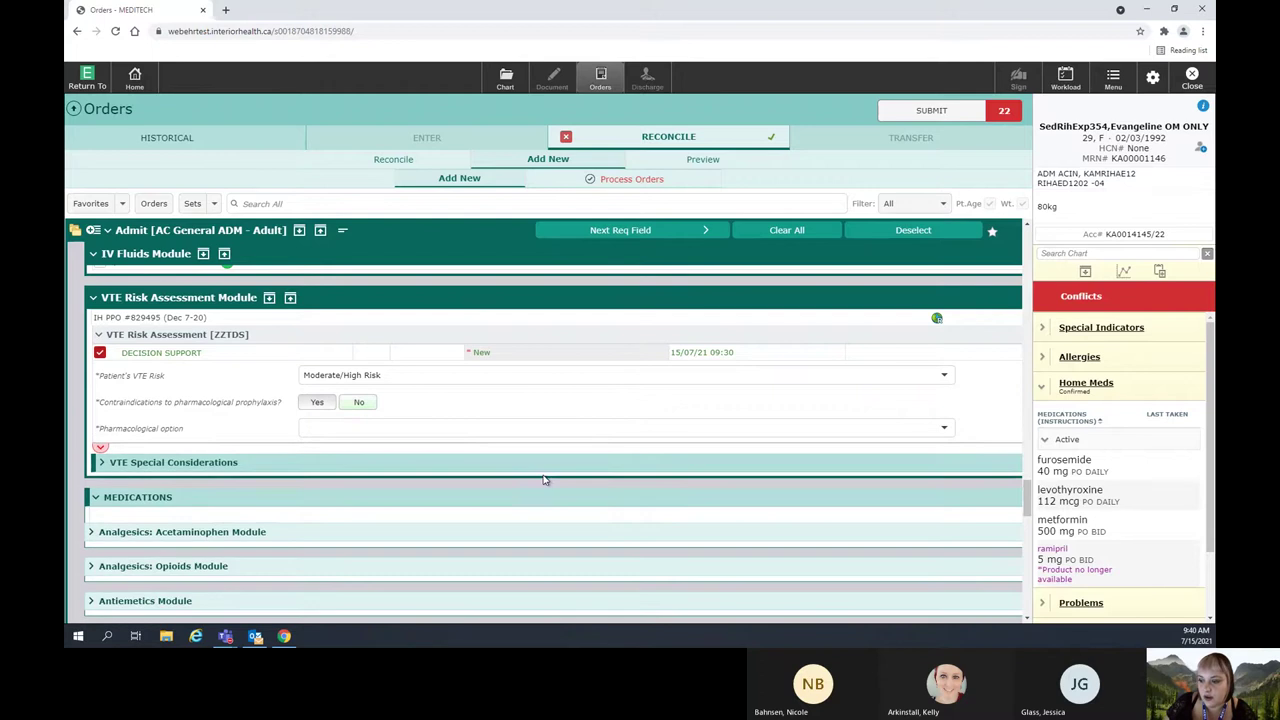
click(354, 429)
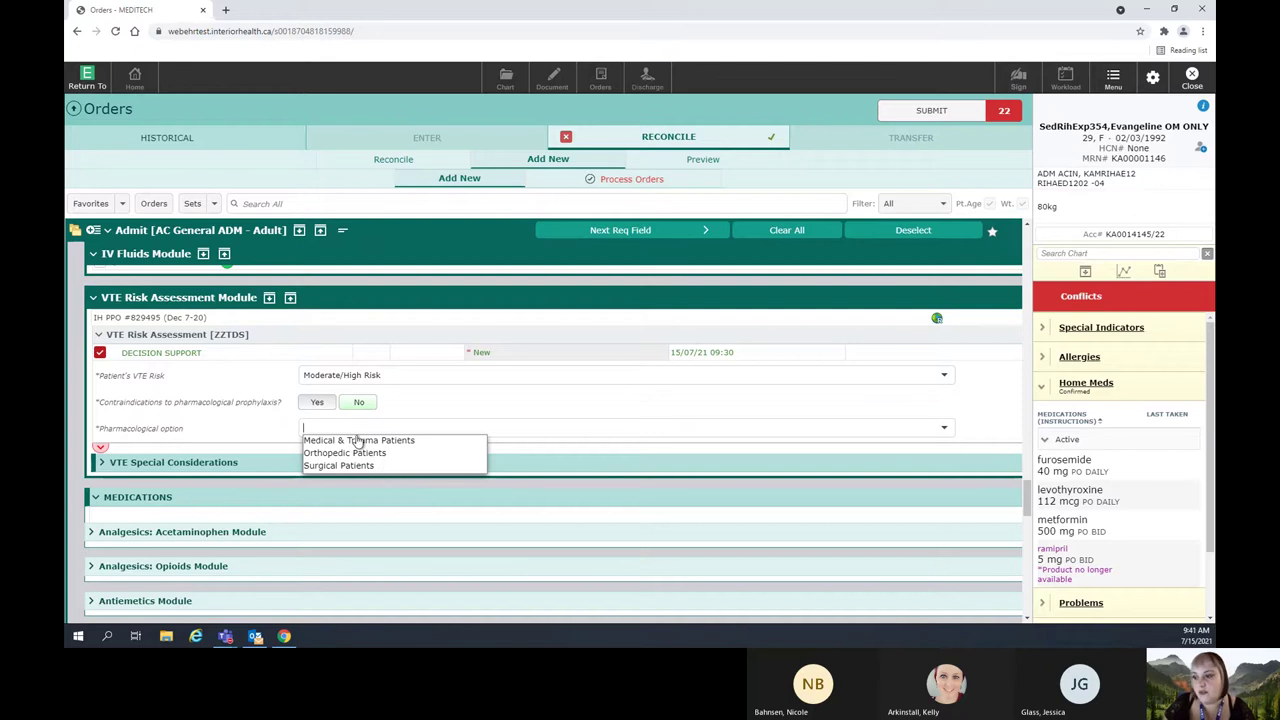
click(358, 441)
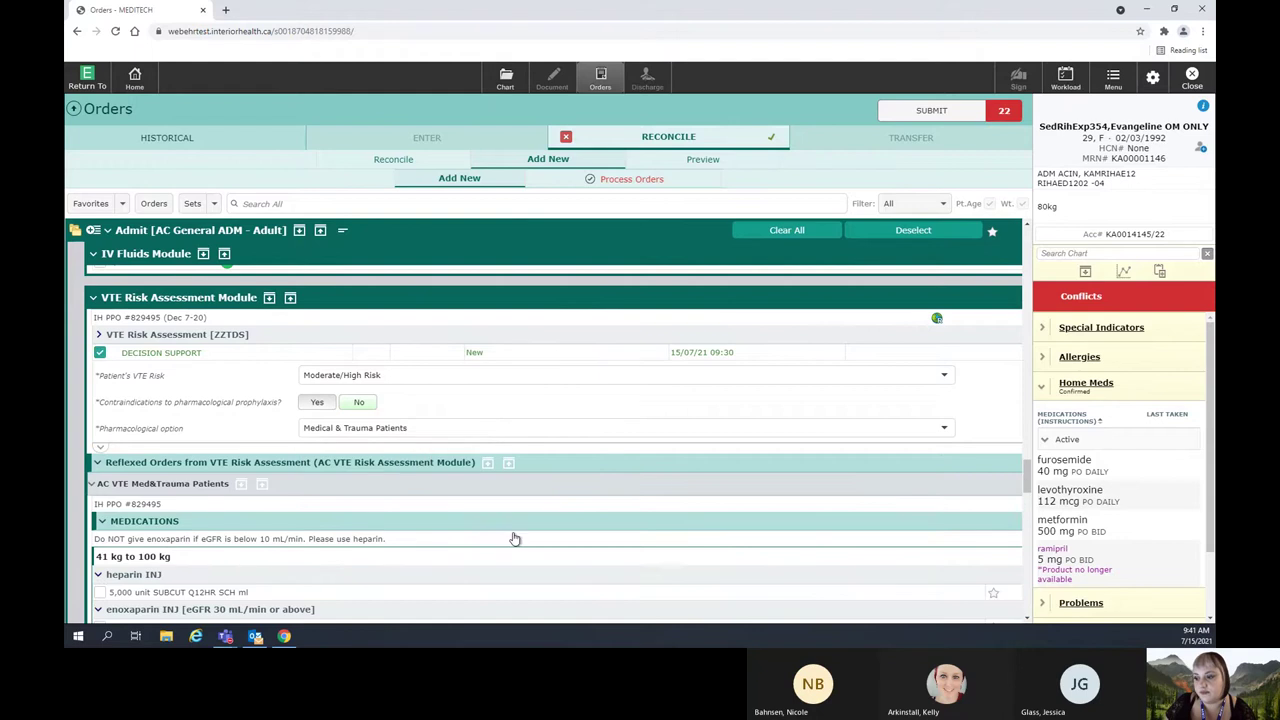
scroll(530, 420, down, 1)
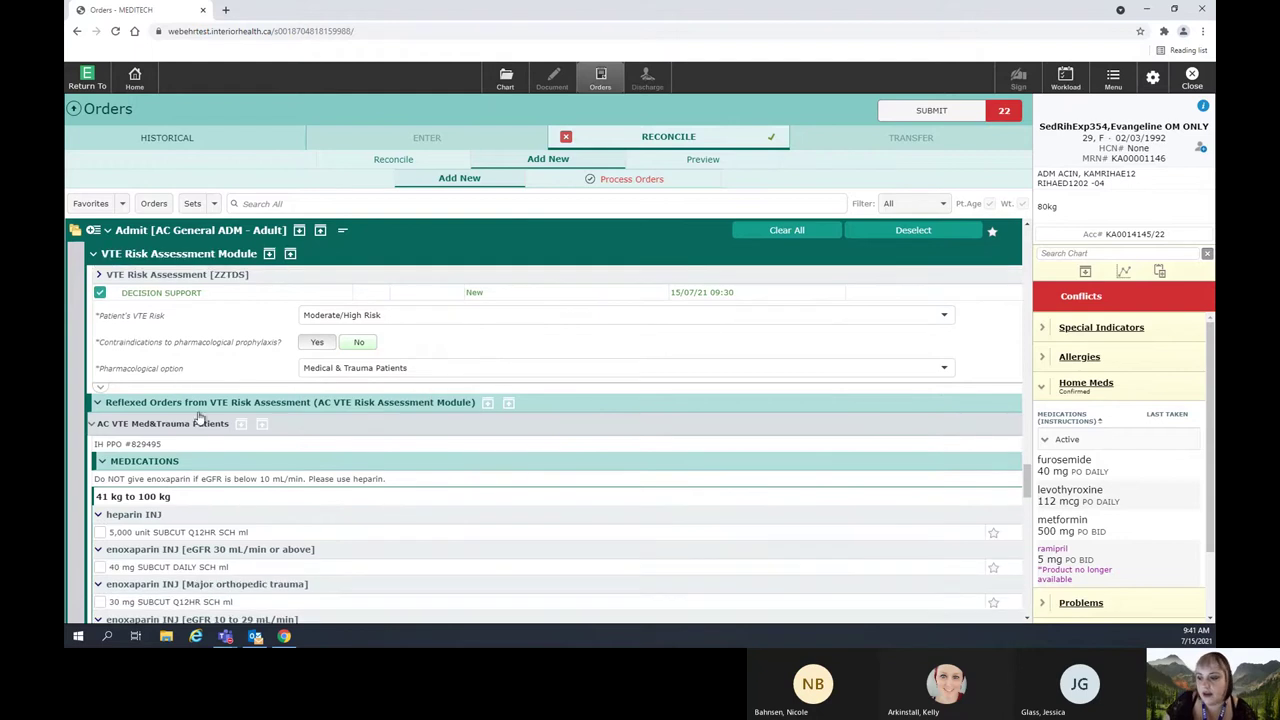
- Check the reflexed enoxaparin 40 mg SUBCUT daily and Pneumatic Compress Stocking ONCE orders
scroll(201, 415, down, 1)
scroll(201, 372, down, 2)
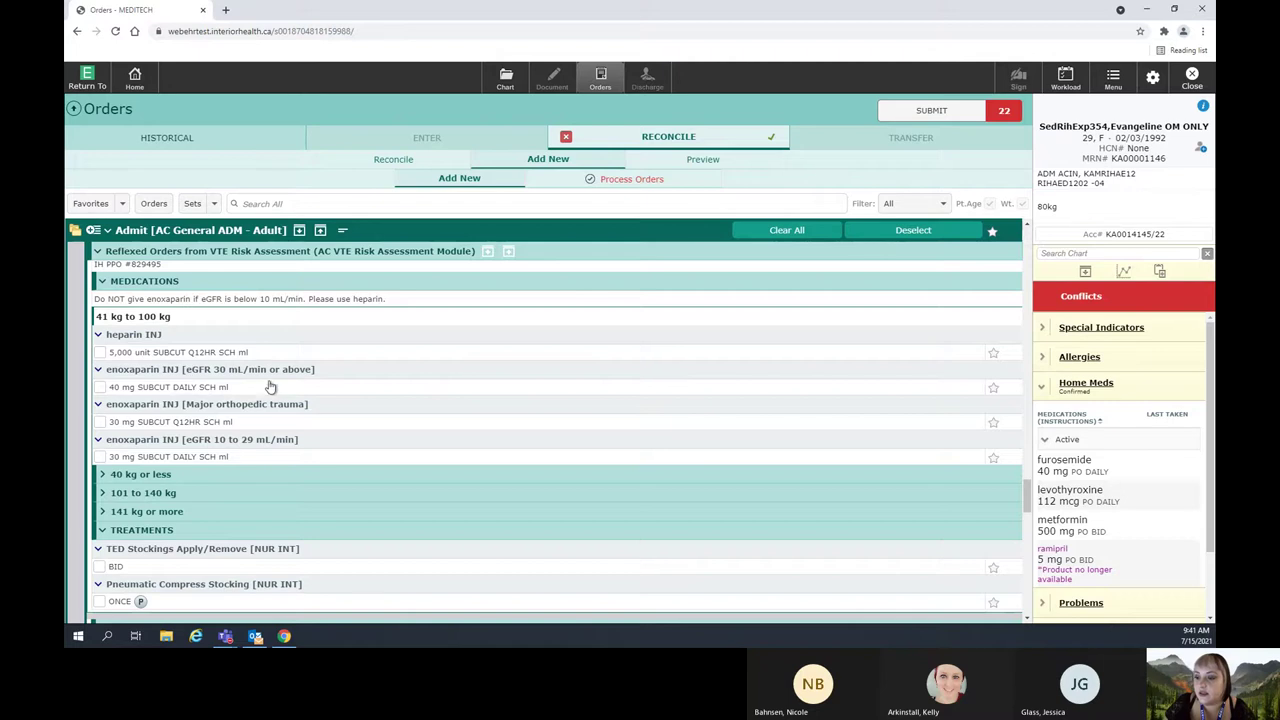
click(100, 387)
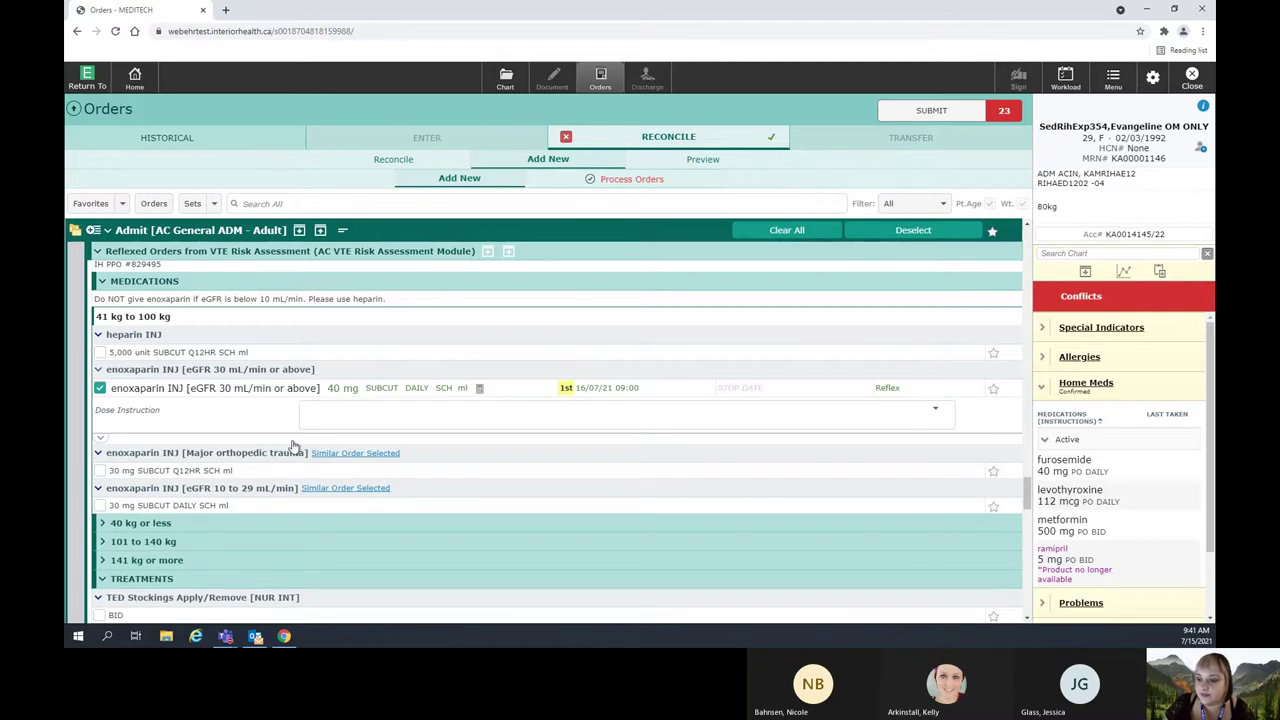
scroll(272, 428, down, 2)
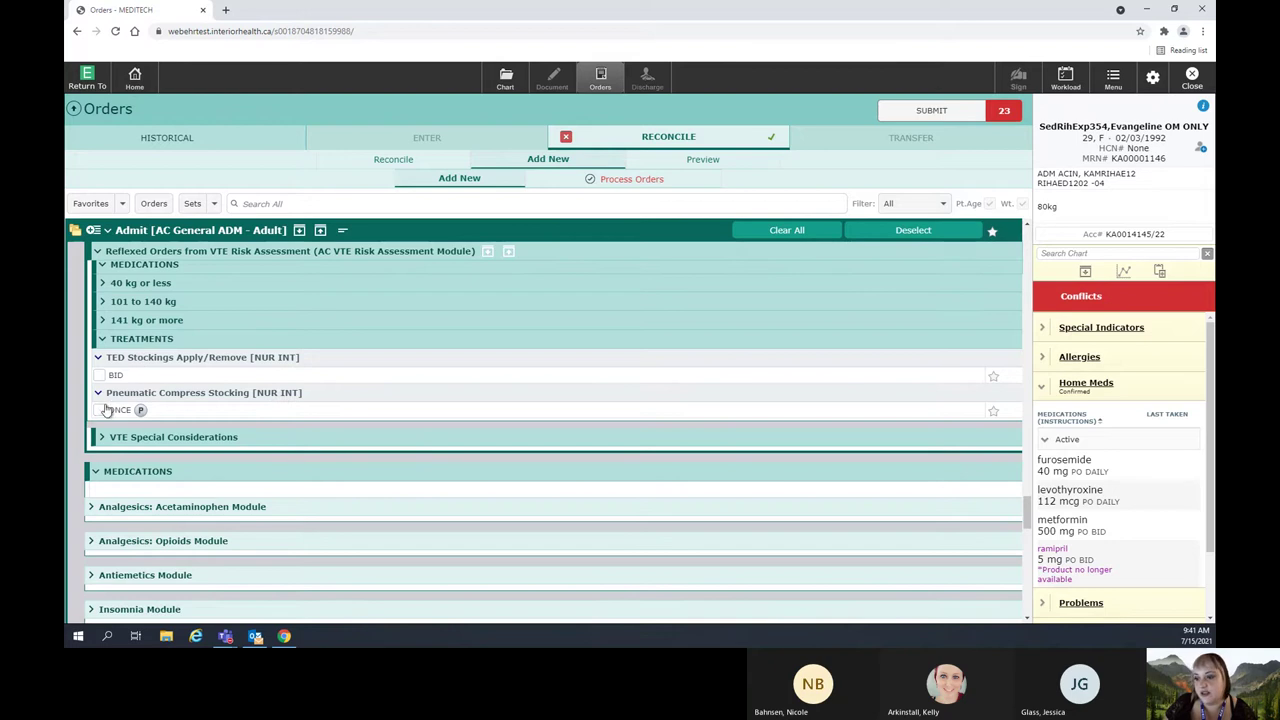
click(100, 411)
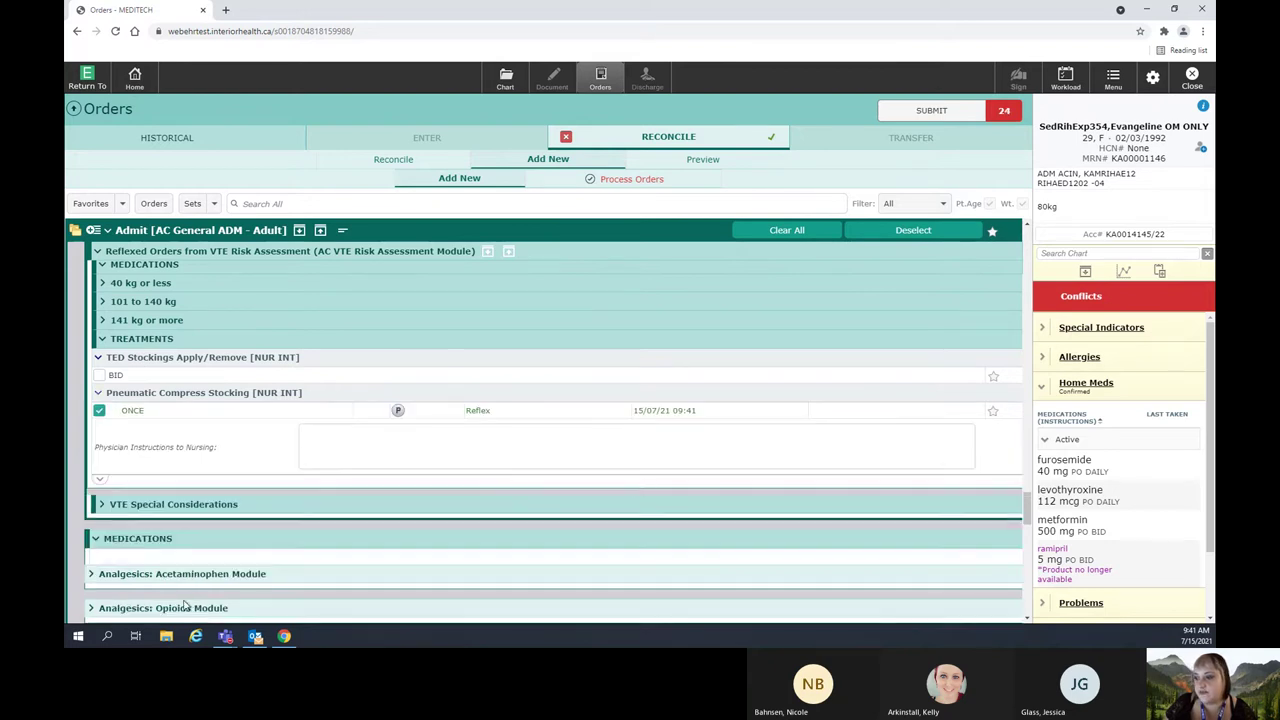
scroll(492, 484, down, 5)
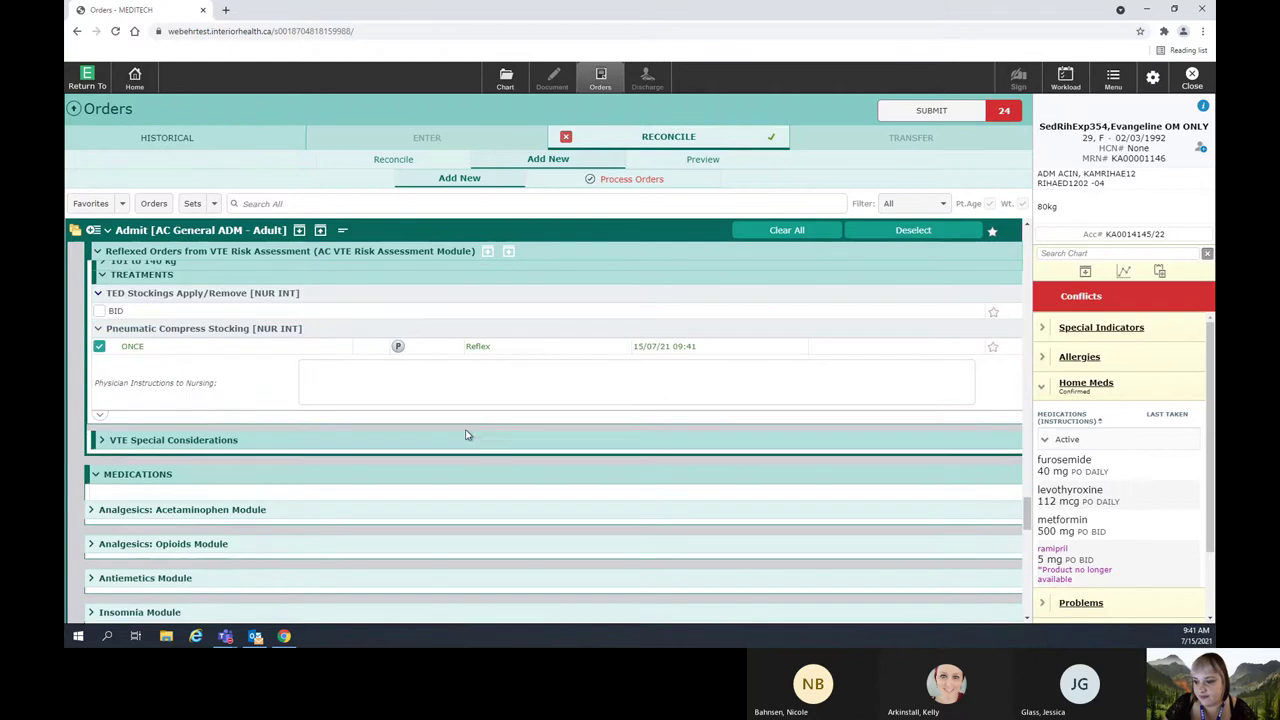
scroll(456, 366, up, 1)
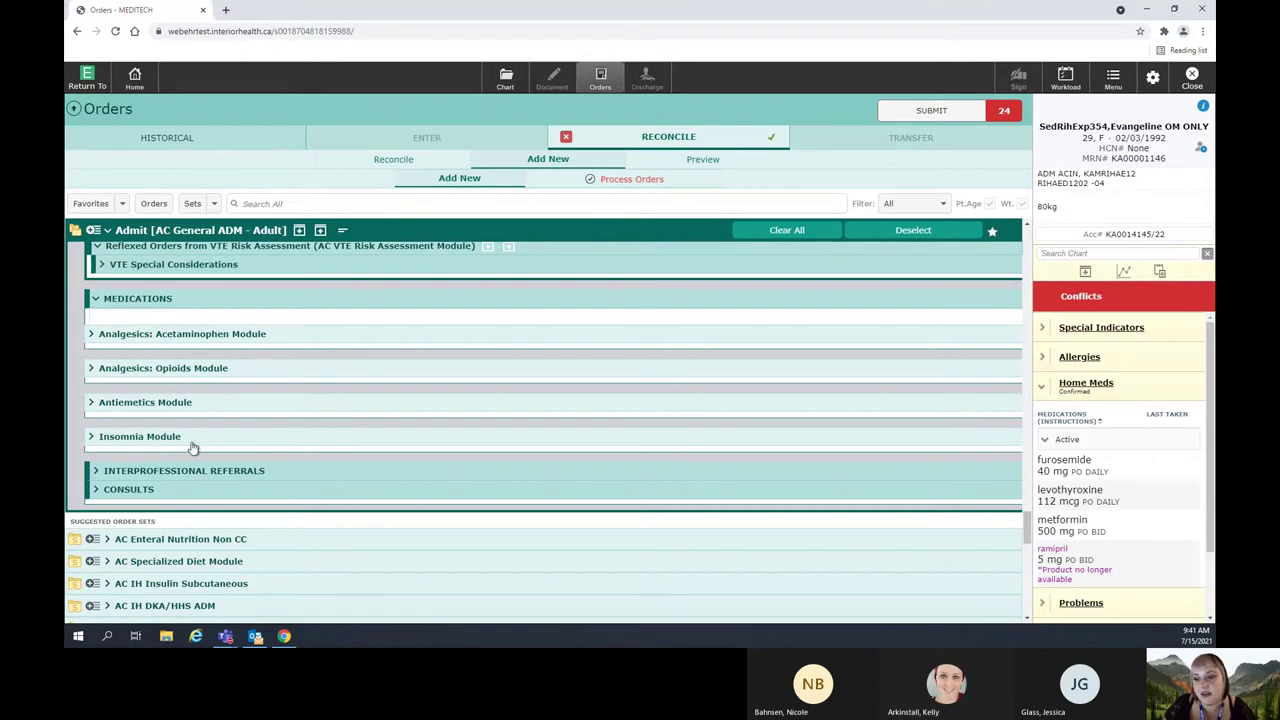
- Expand the Acetaminophen module and show the acetaminophen 500 to 1000 mg orders
click(208, 338)
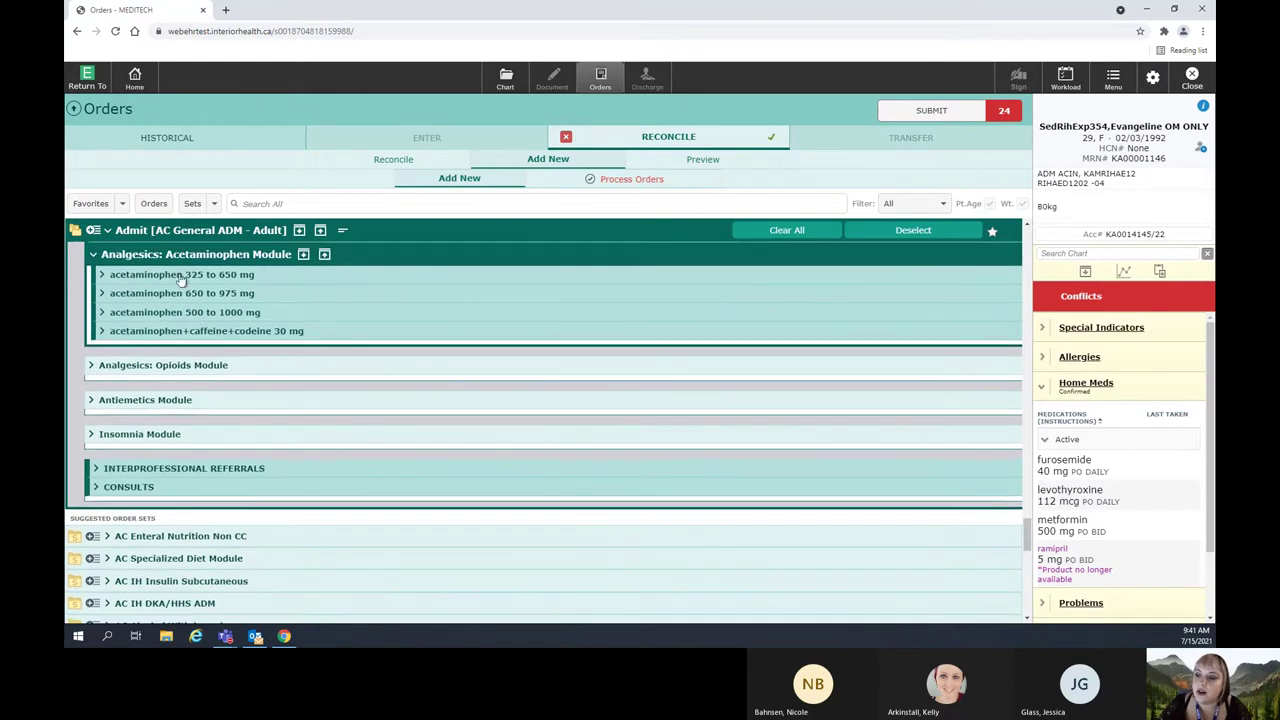
click(128, 313)
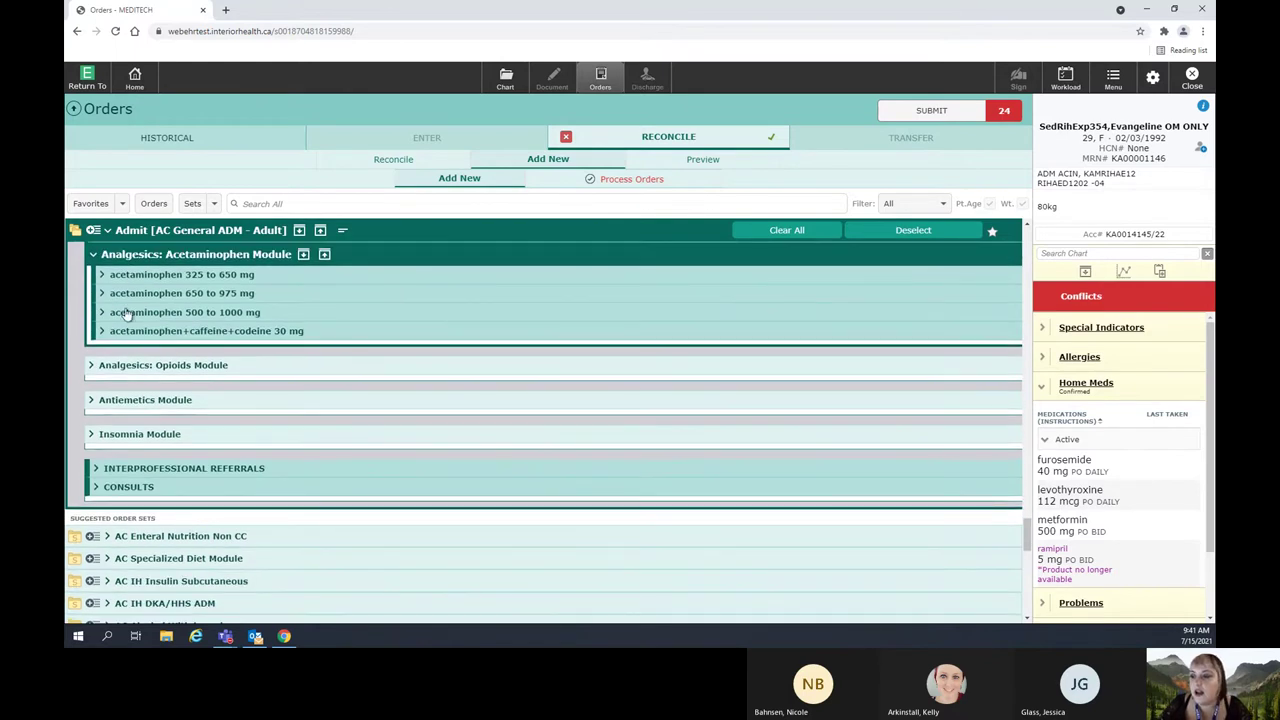
scroll(260, 350, down, 1)
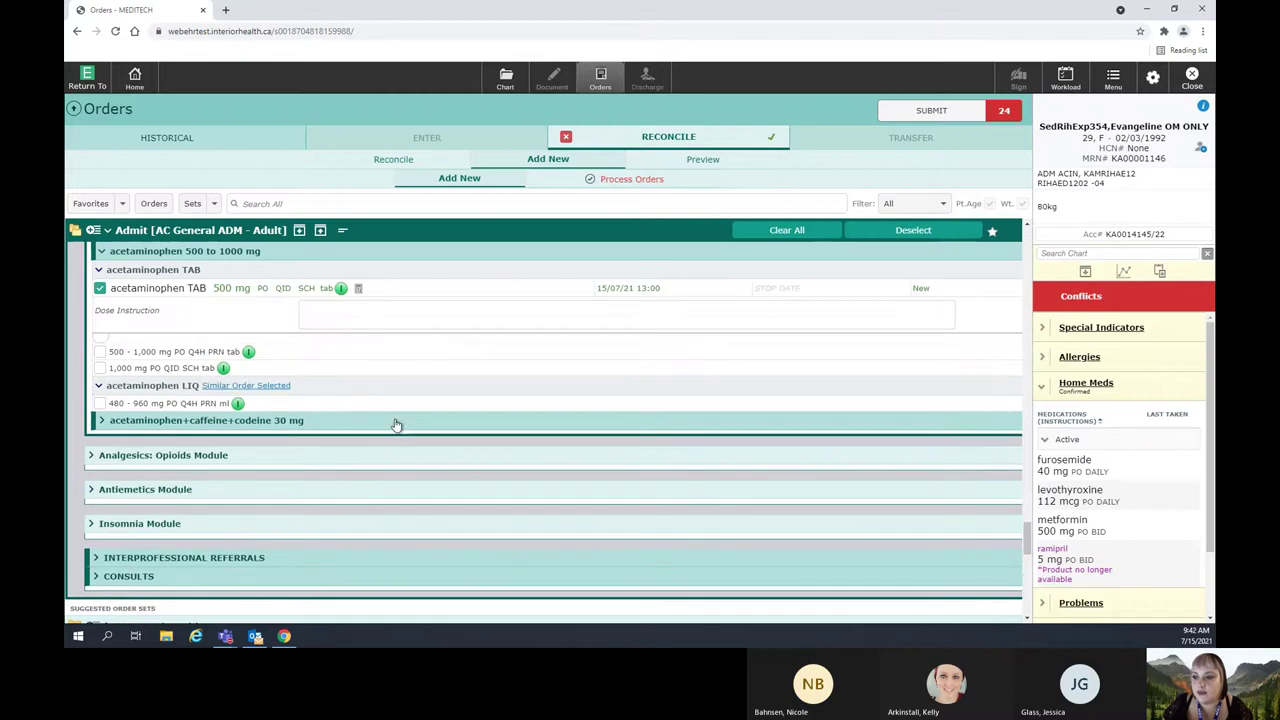
- Order HYDROmorphone TAB 1–2 mg PO Q3H PRN from the Opioids module, keeping its frequency
click(173, 456)
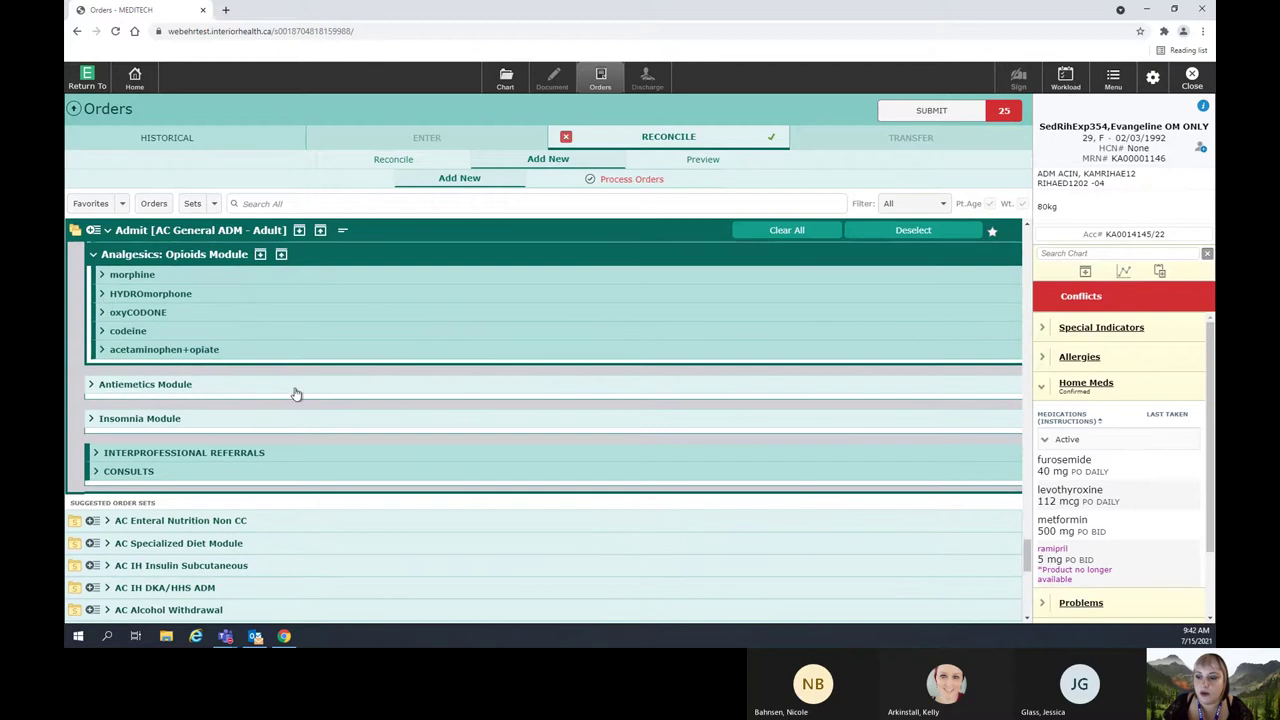
click(143, 295)
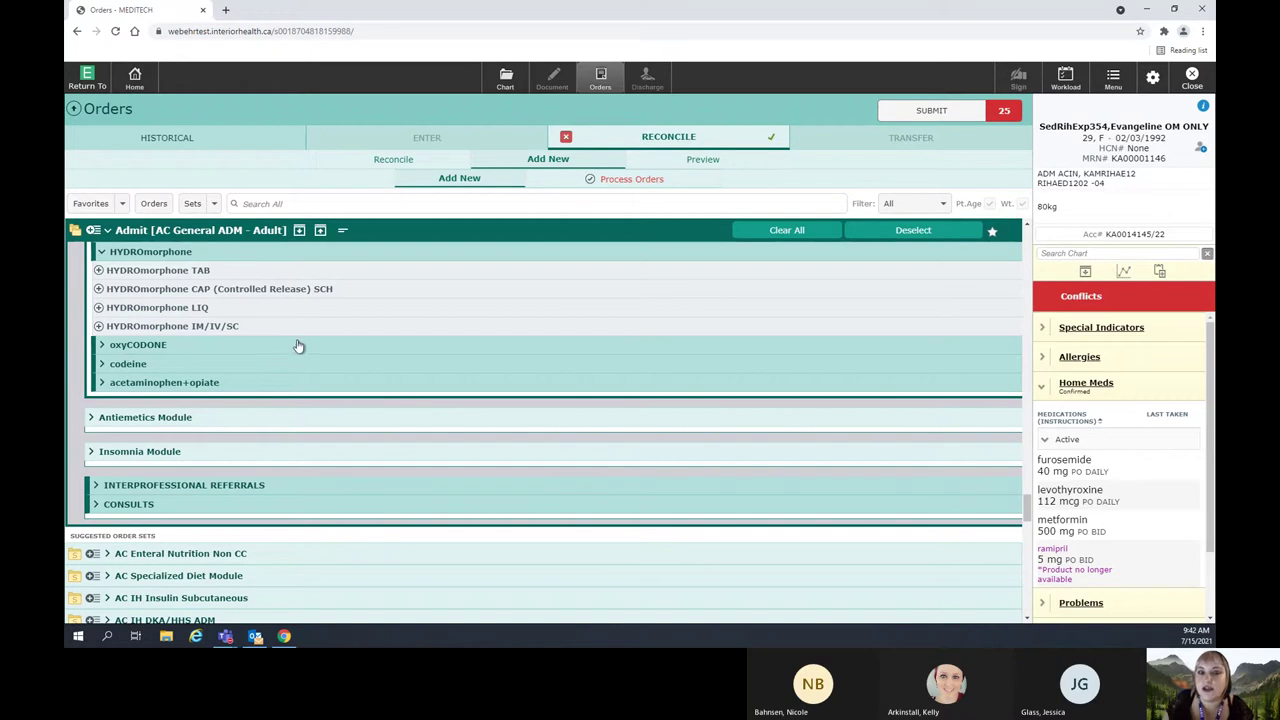
click(165, 271)
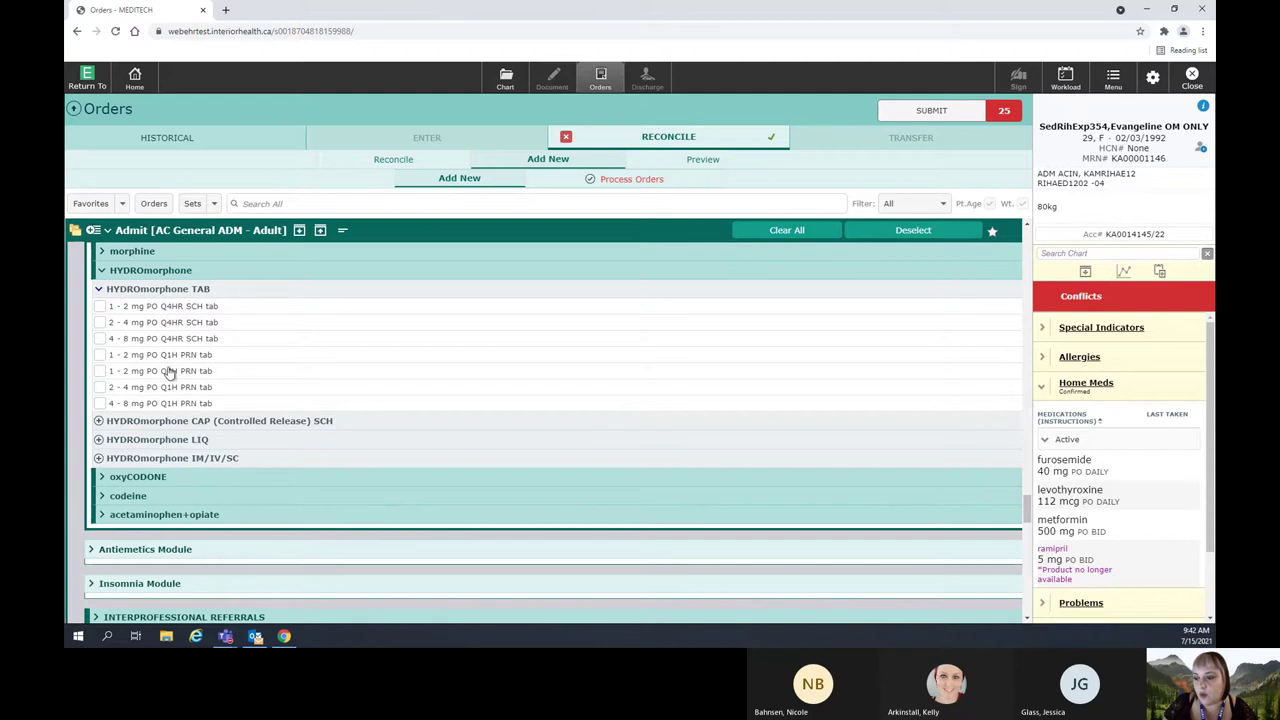
click(100, 371)
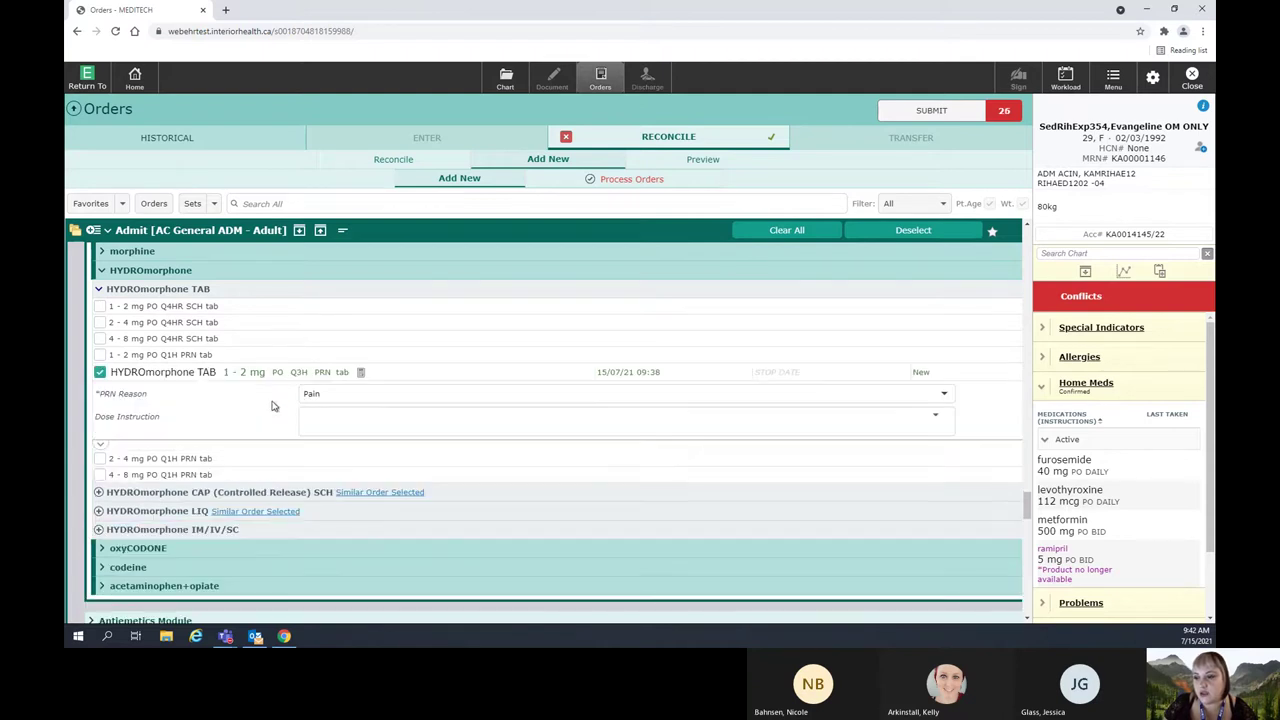
click(299, 372)
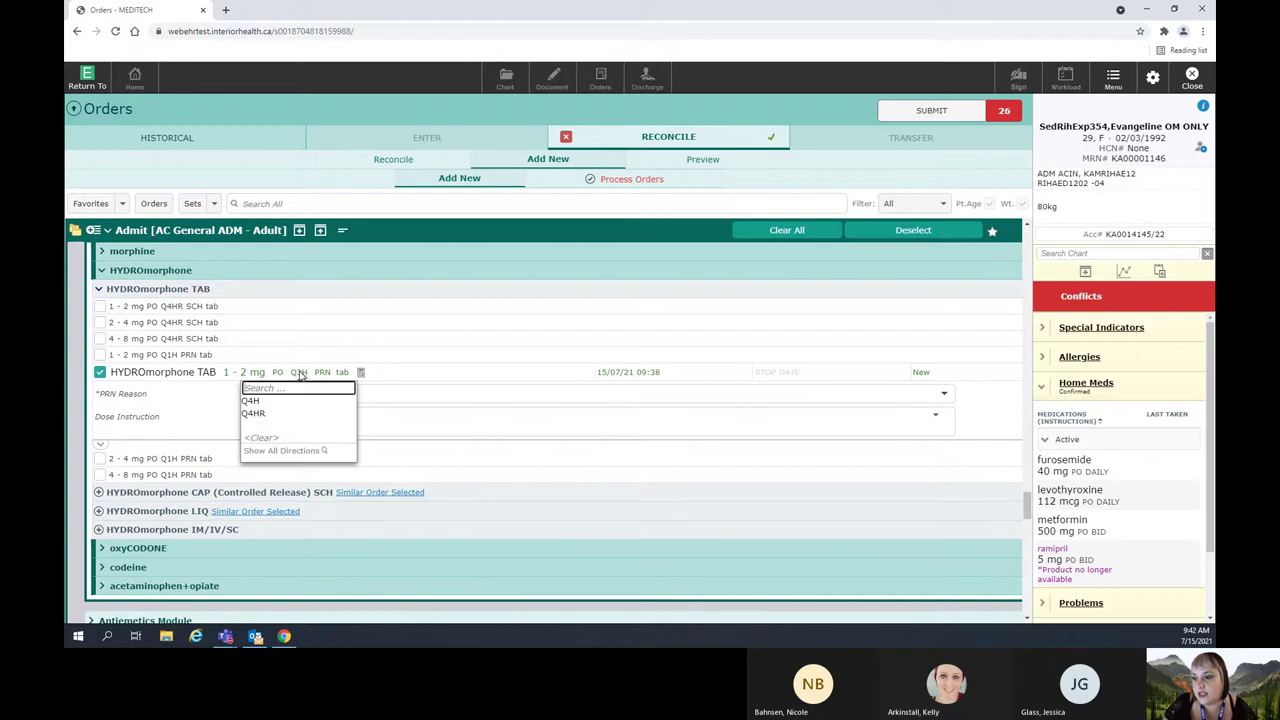
click(408, 477)
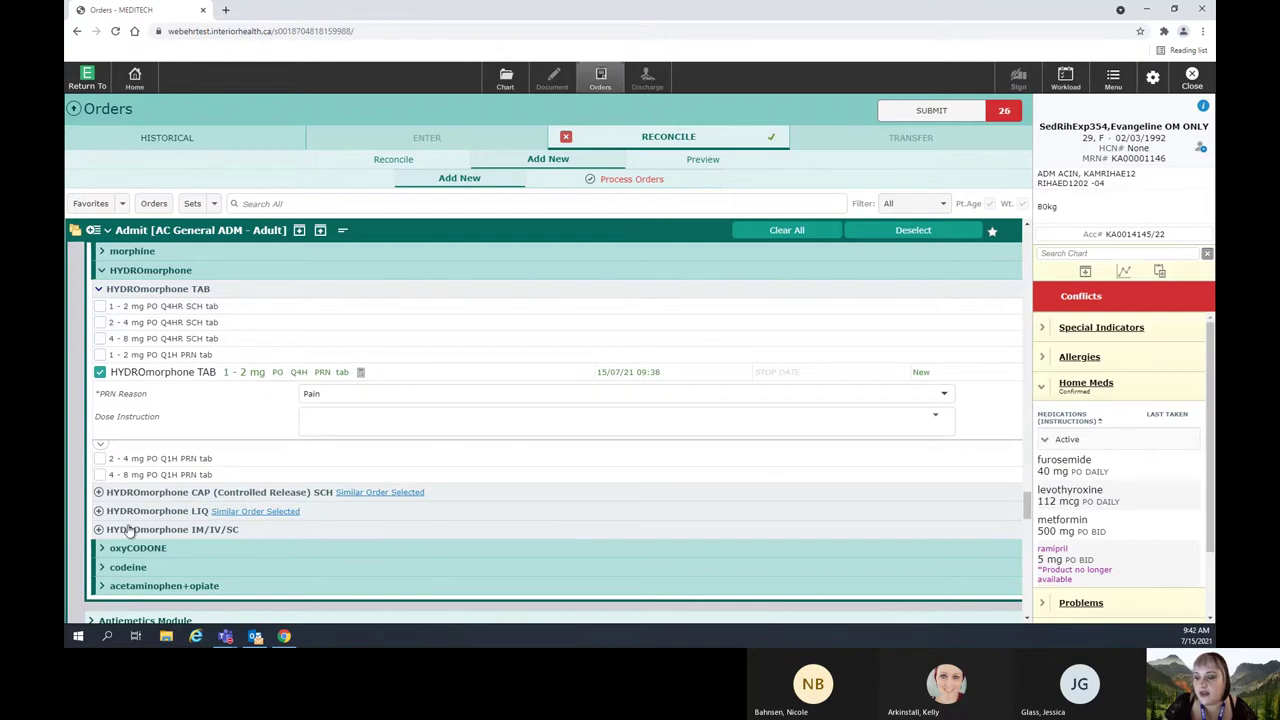
- Order HYDROmorphone INJ 1–2 mg IM/SC PRN and change its frequency from Q1H to Q4H
click(158, 531)
scroll(271, 537, down, 3)
scroll(267, 515, up, 1)
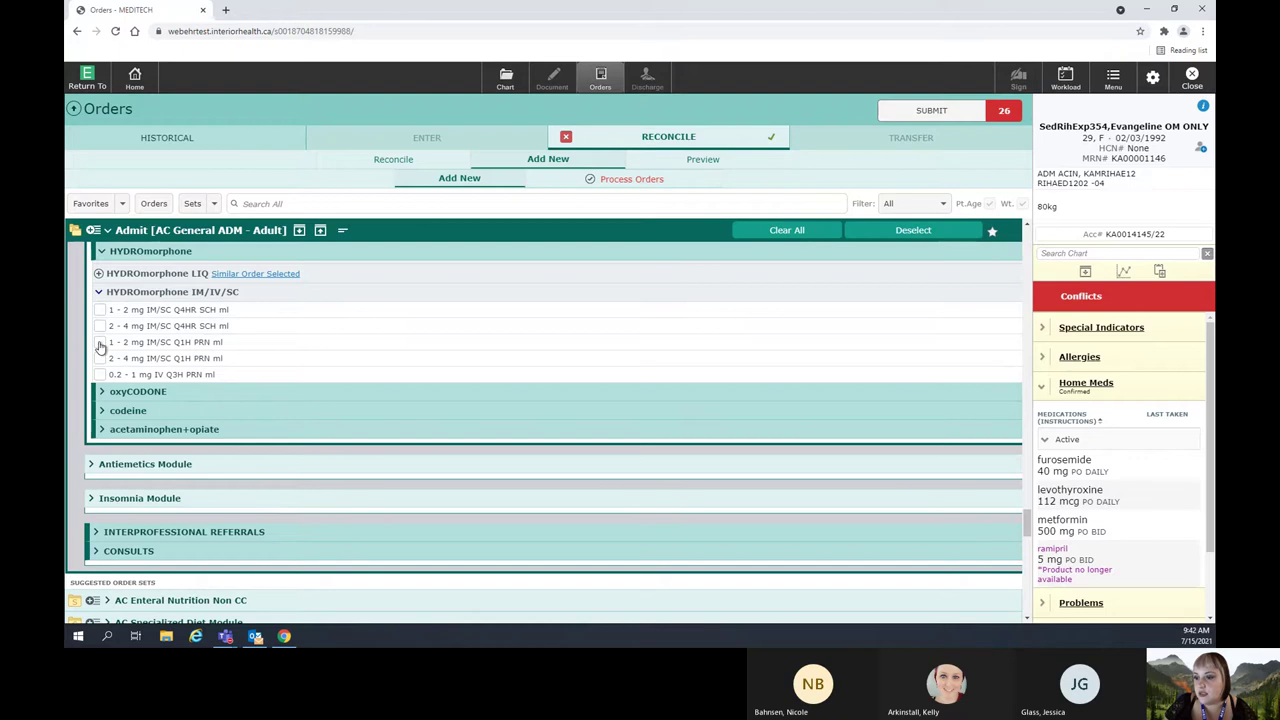
click(100, 342)
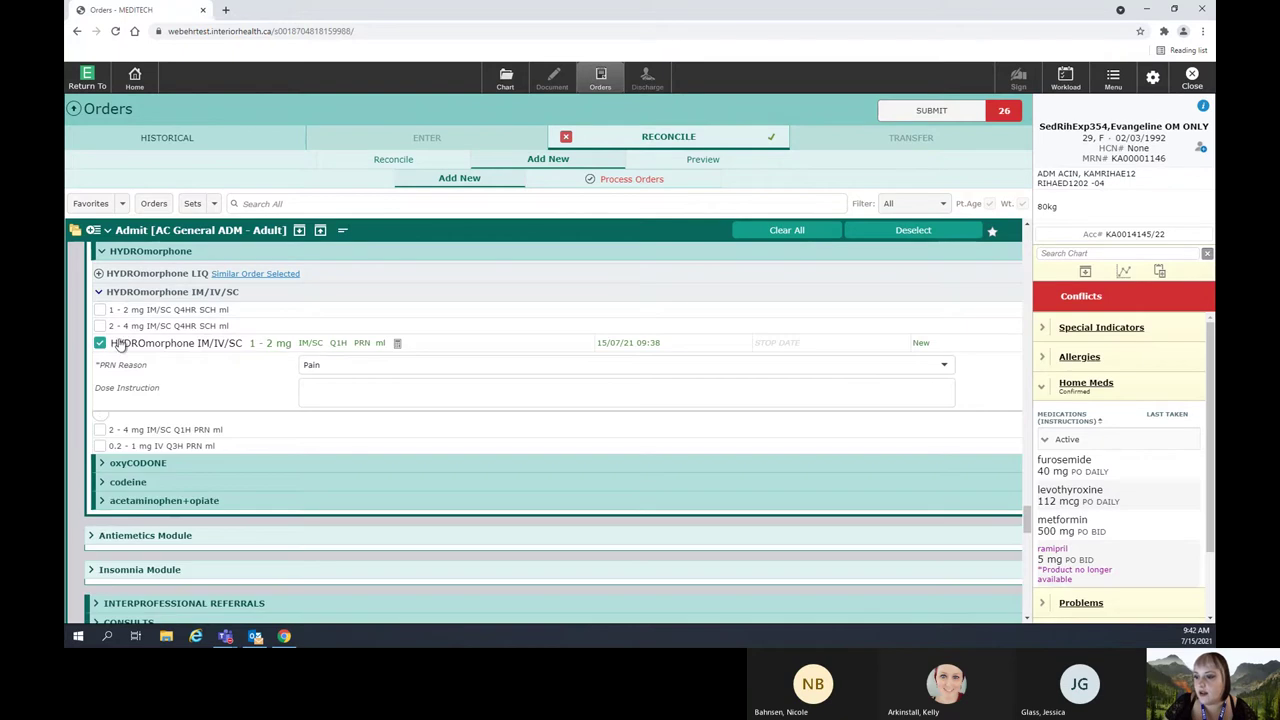
click(339, 343)
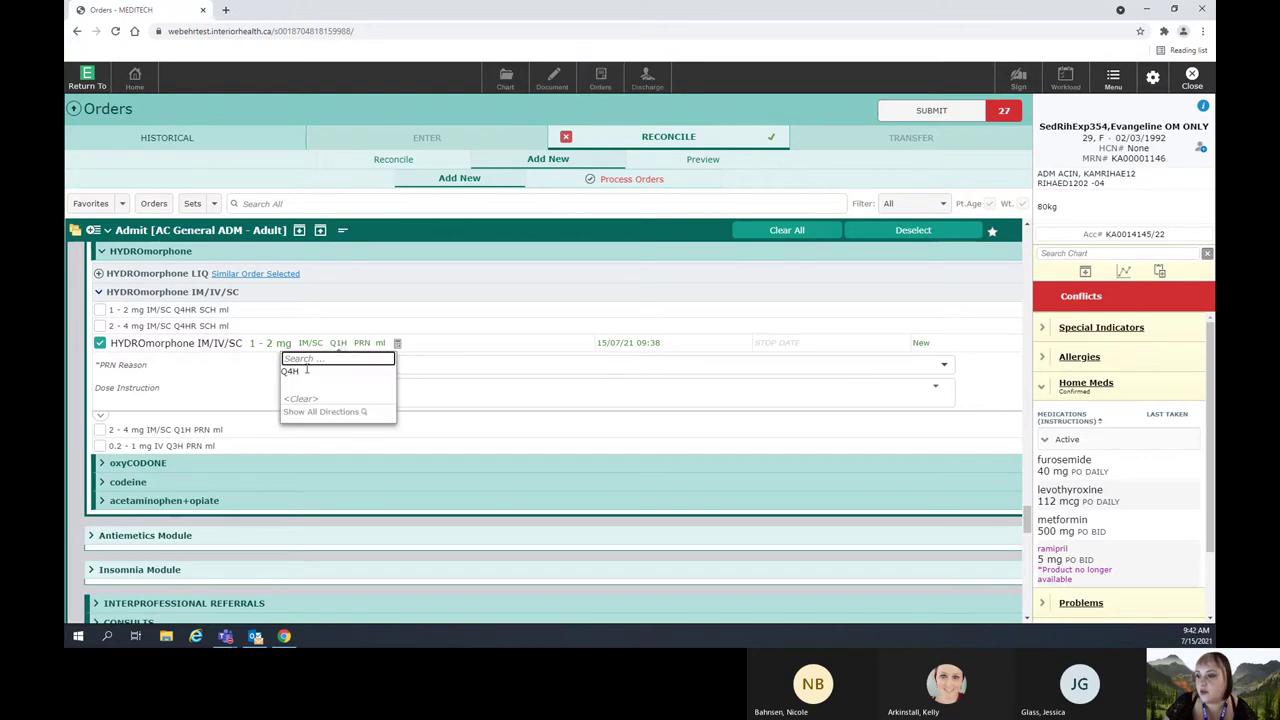
click(300, 371)
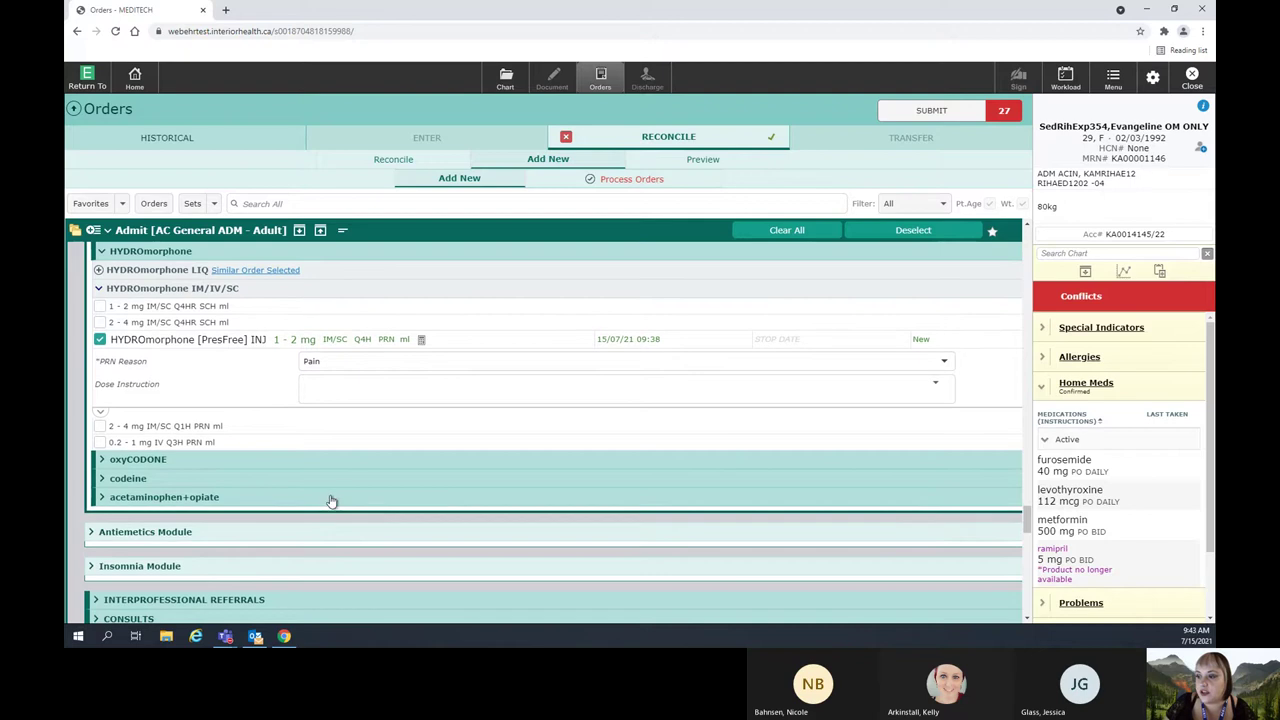
scroll(294, 405, down, 3)
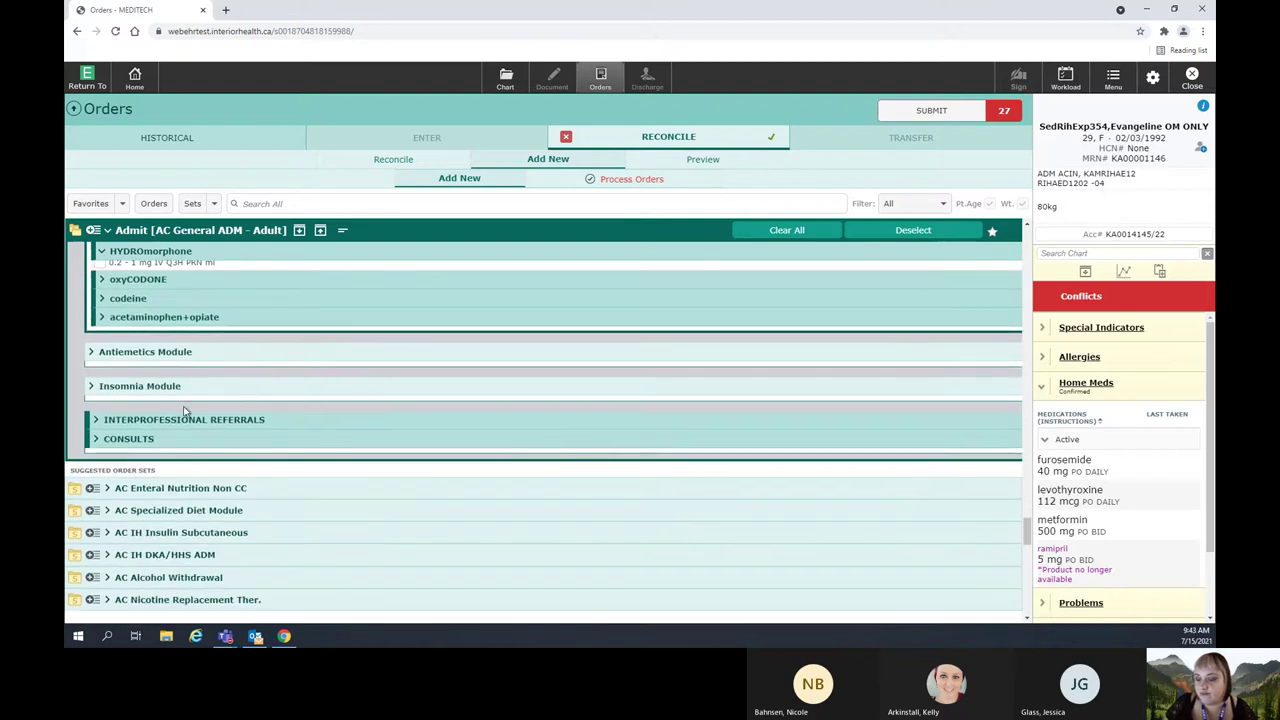
click(148, 392)
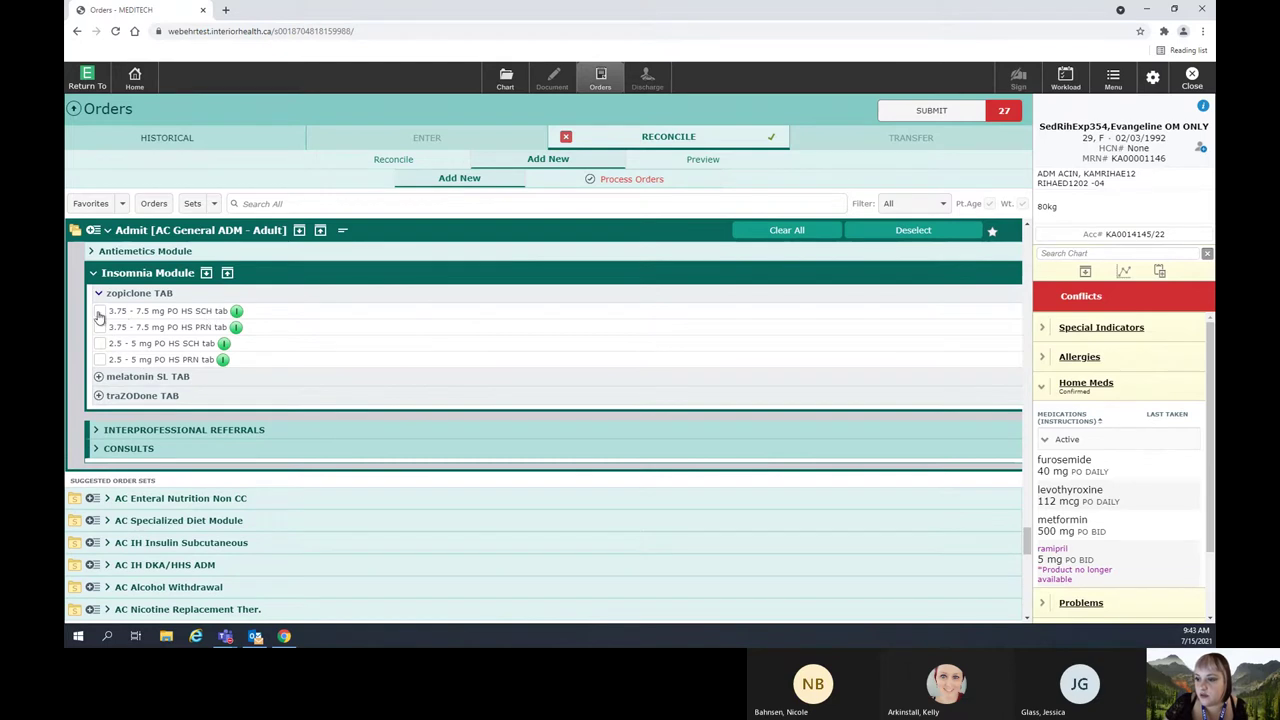
click(99, 313)
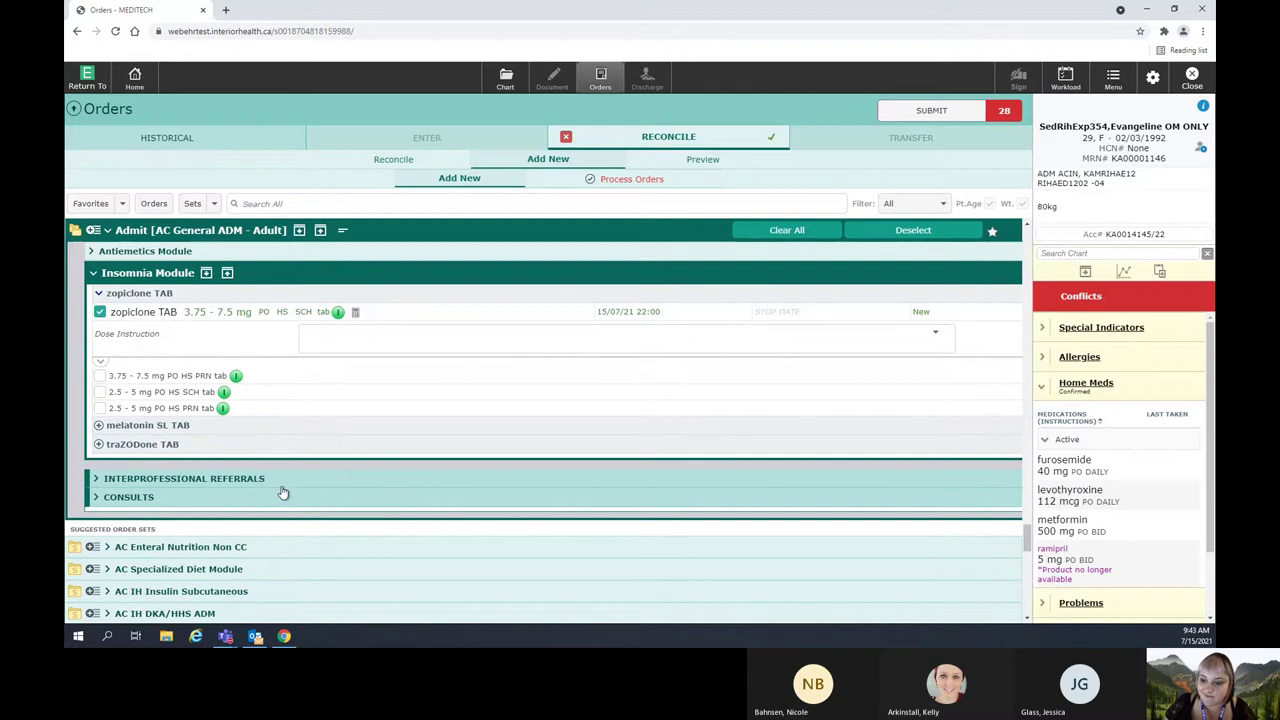
scroll(160, 450, down, 1)
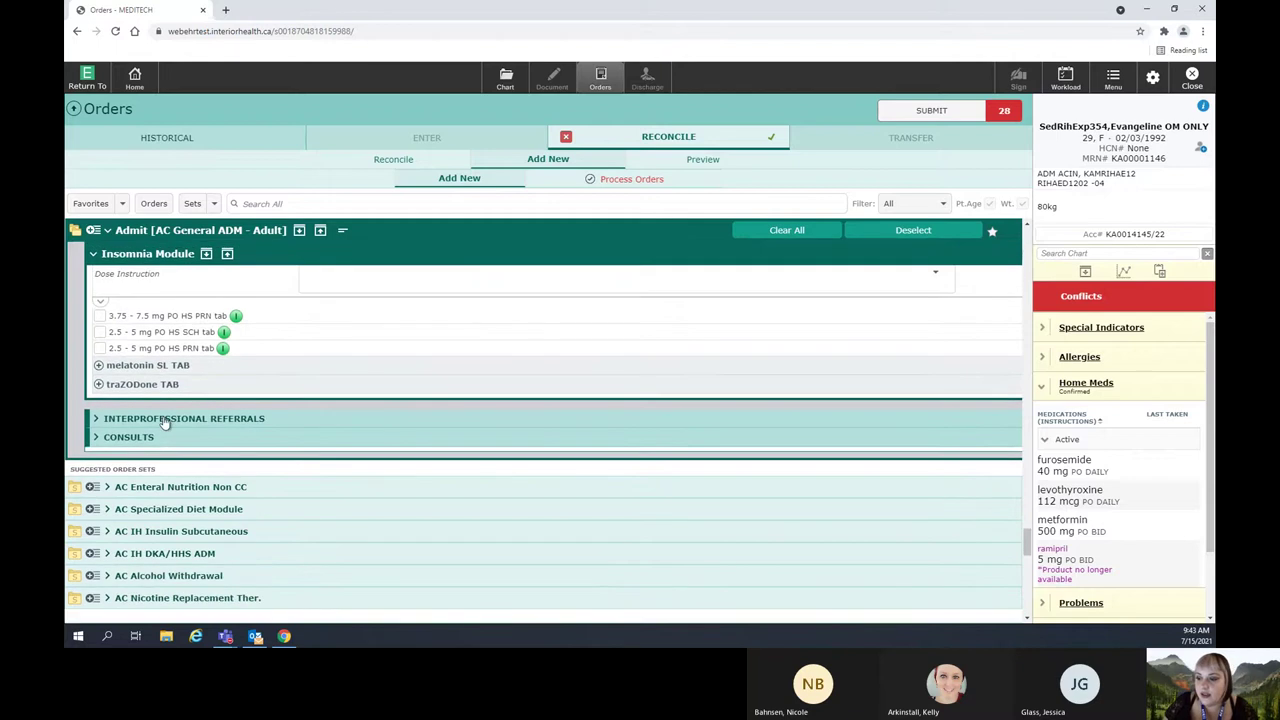
click(165, 420)
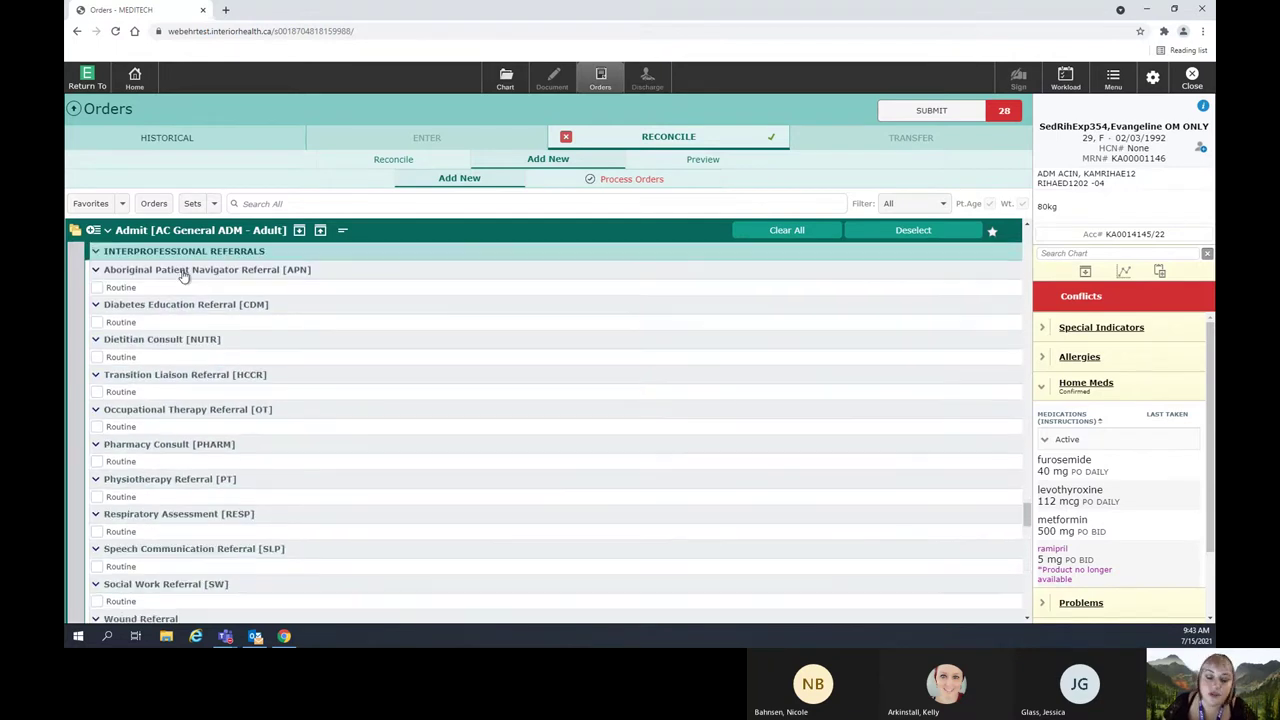
scroll(223, 329, down, 4)
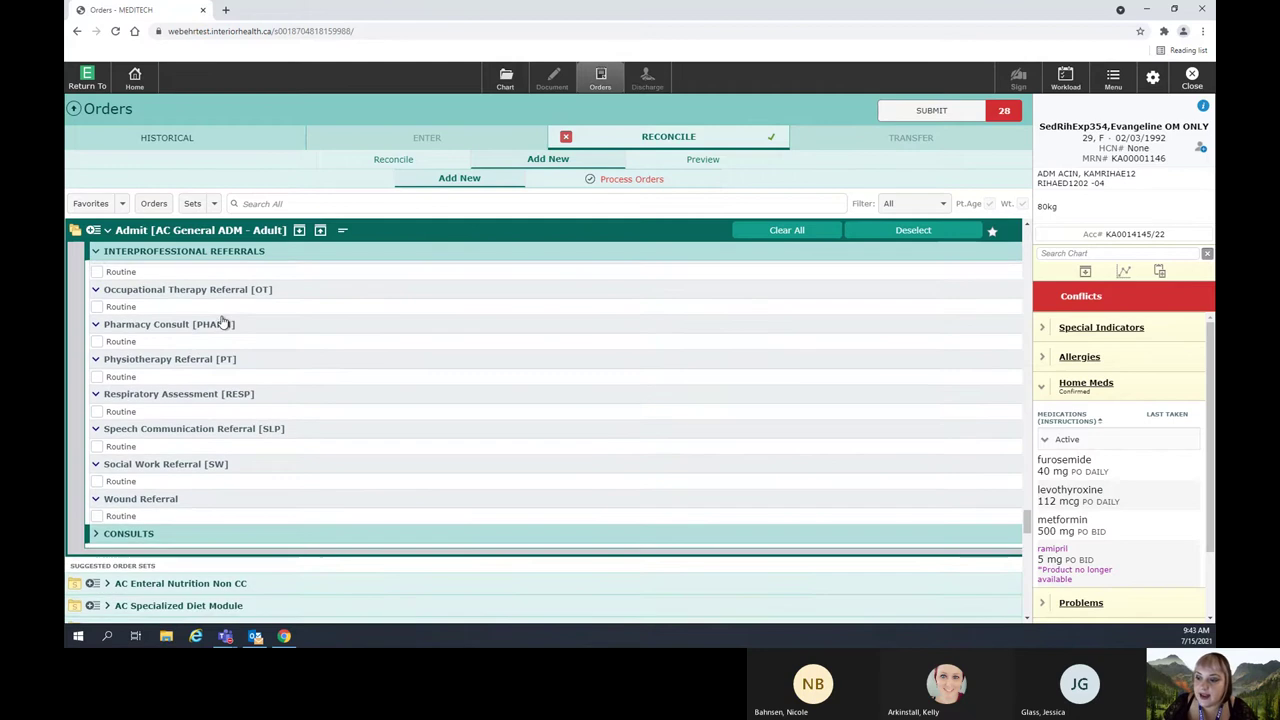
scroll(184, 368, up, 5)
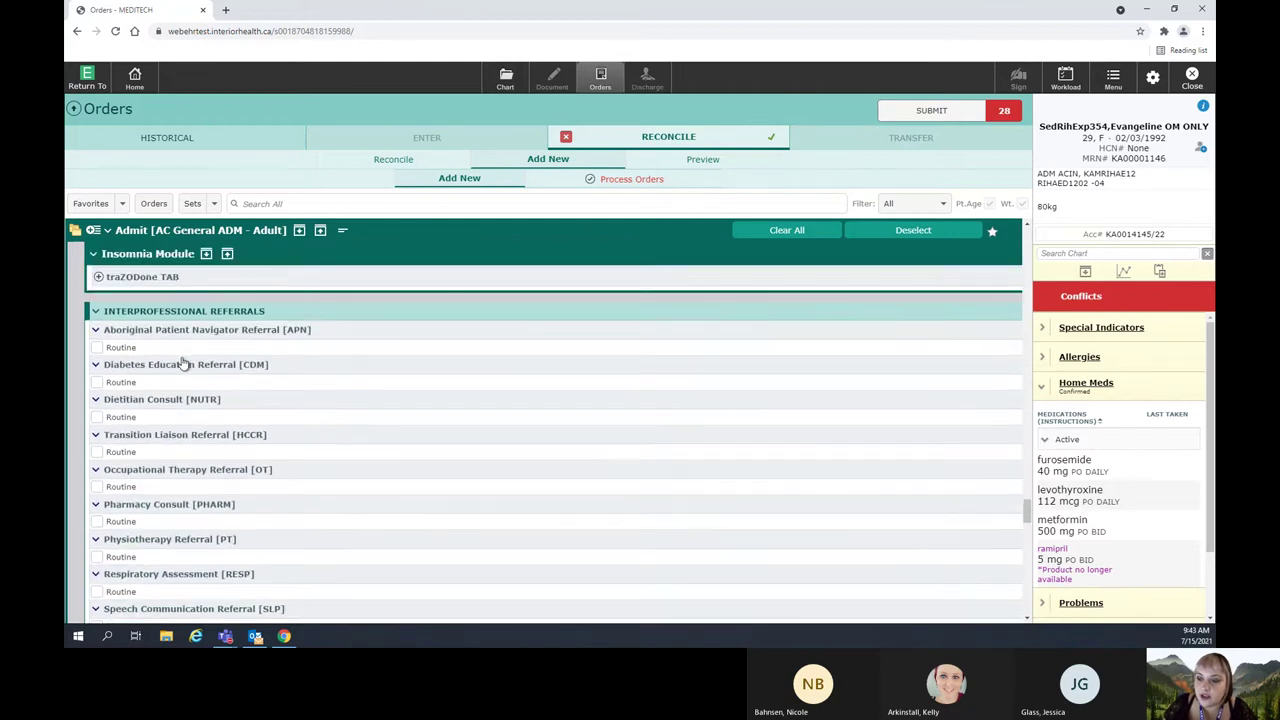
scroll(183, 362, down, 3)
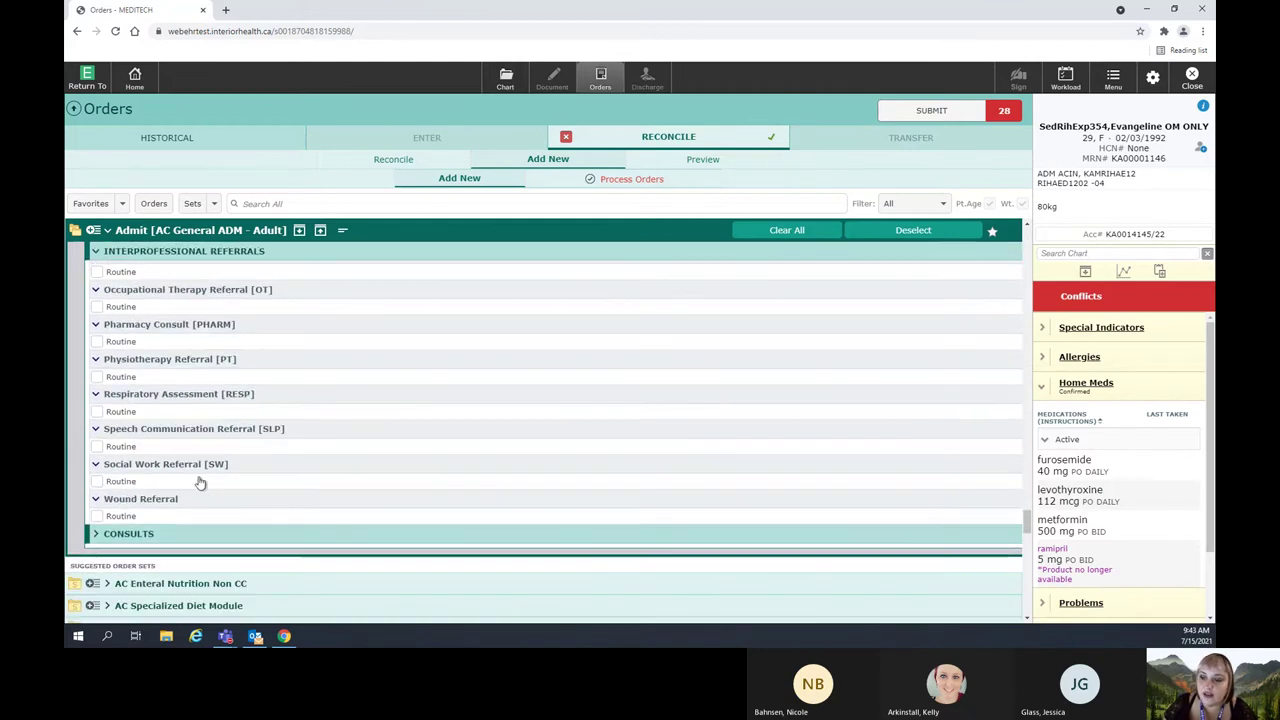
scroll(180, 495, up, 4)
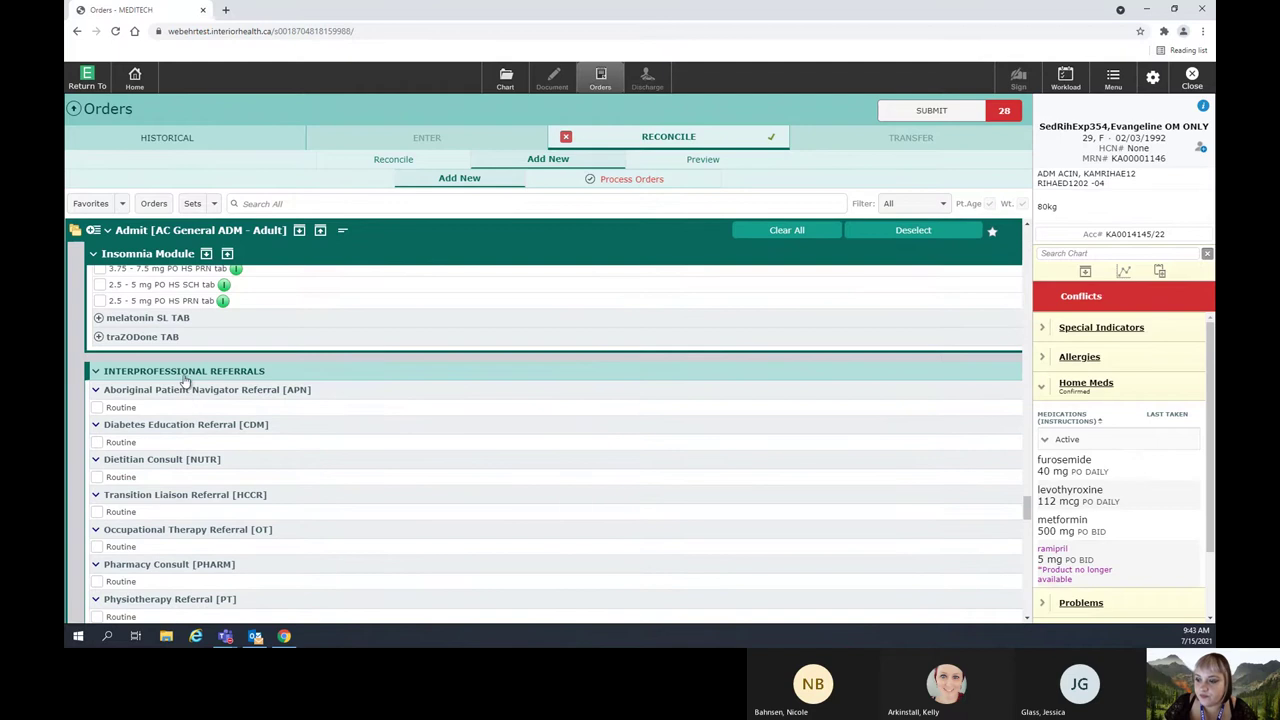
click(184, 372)
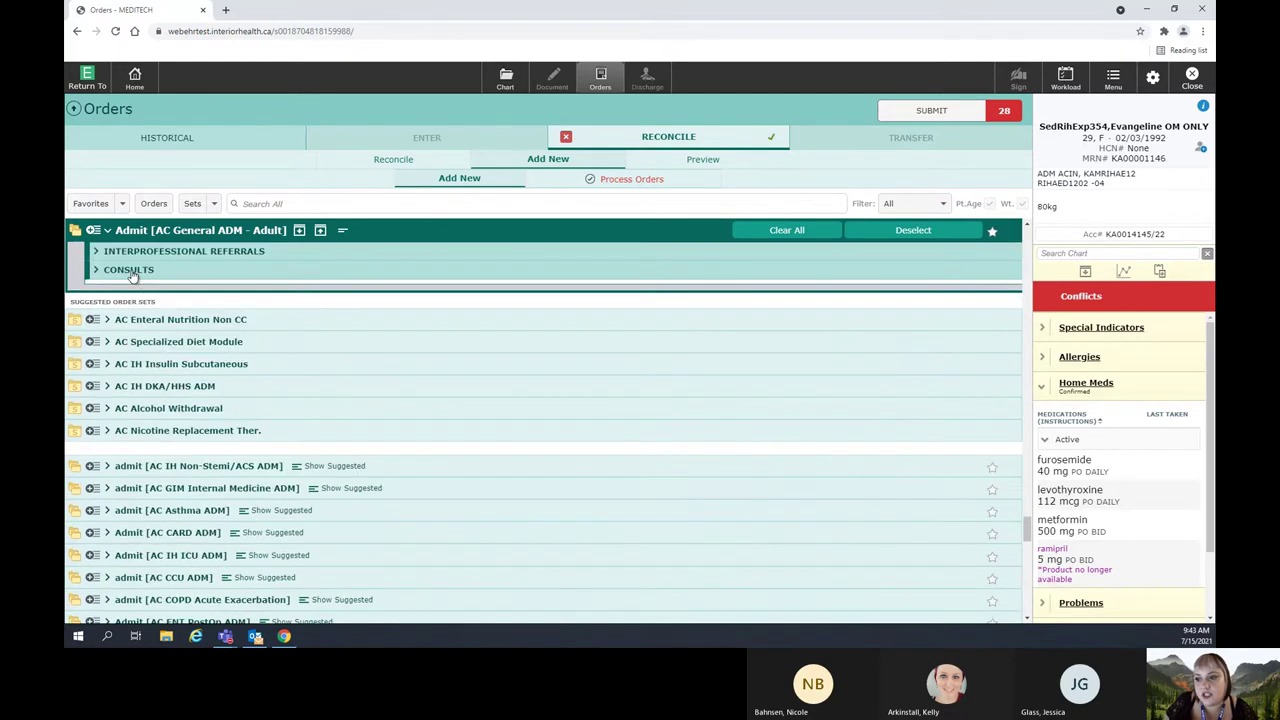
click(128, 269)
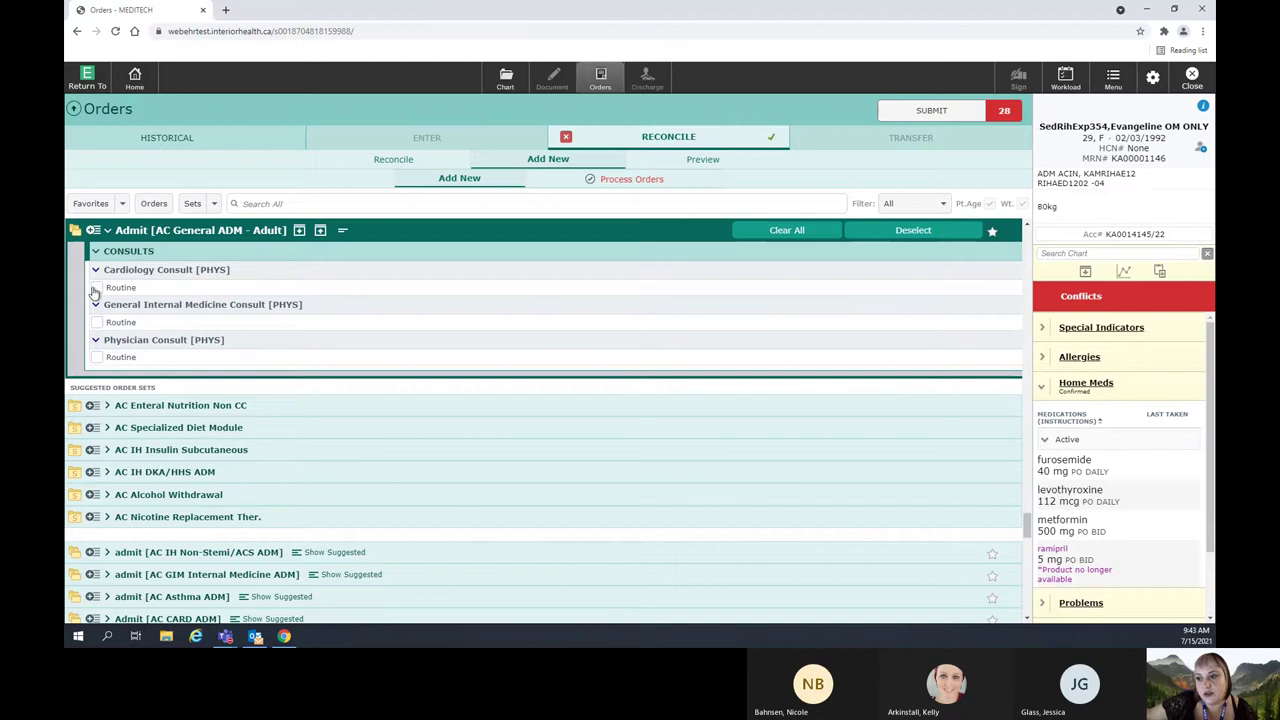
click(96, 288)
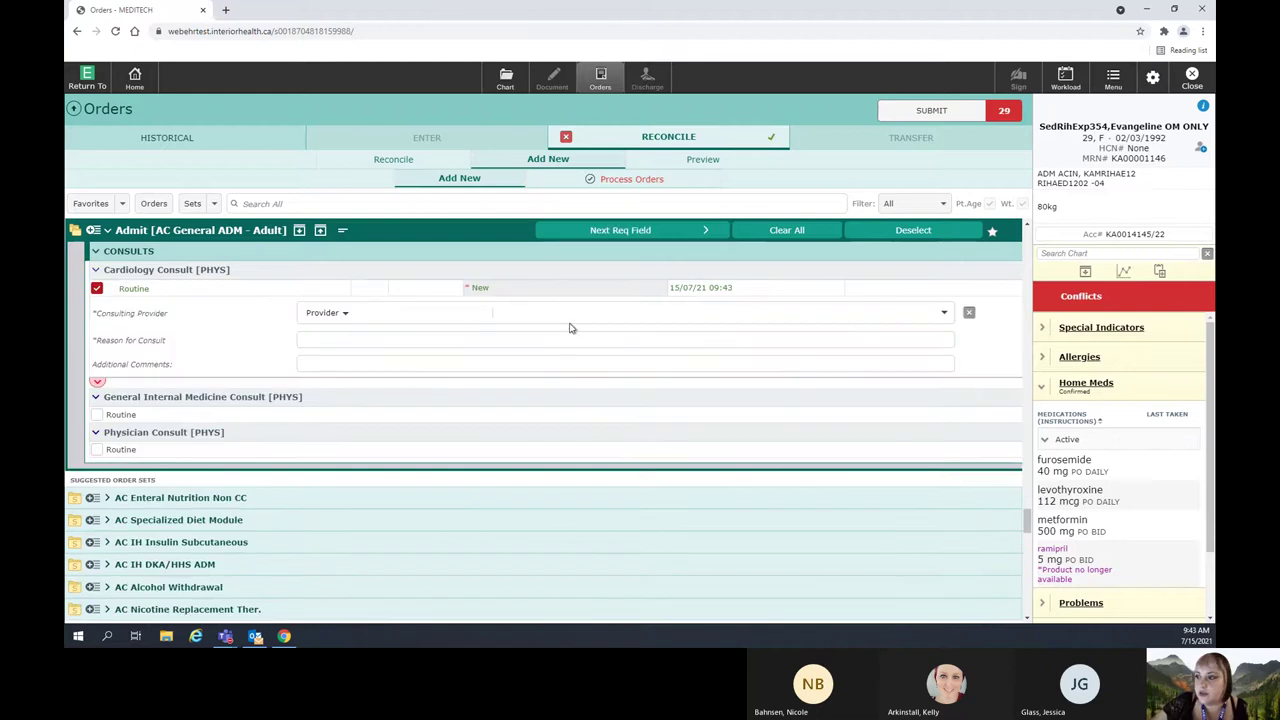
click(96, 288)
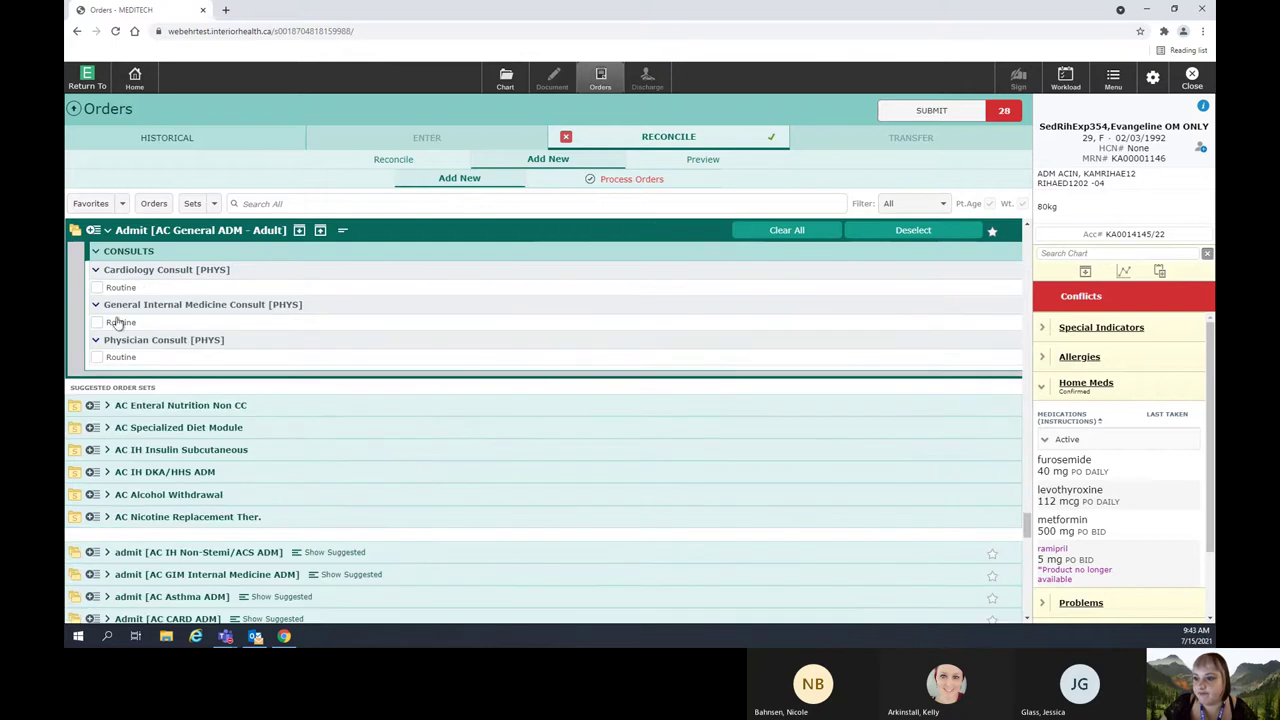
- Collapse the consult orders and multi-select the Insulin Subcutaneous, Alcohol Withdrawal and Nicotine Replacement sets
click(130, 252)
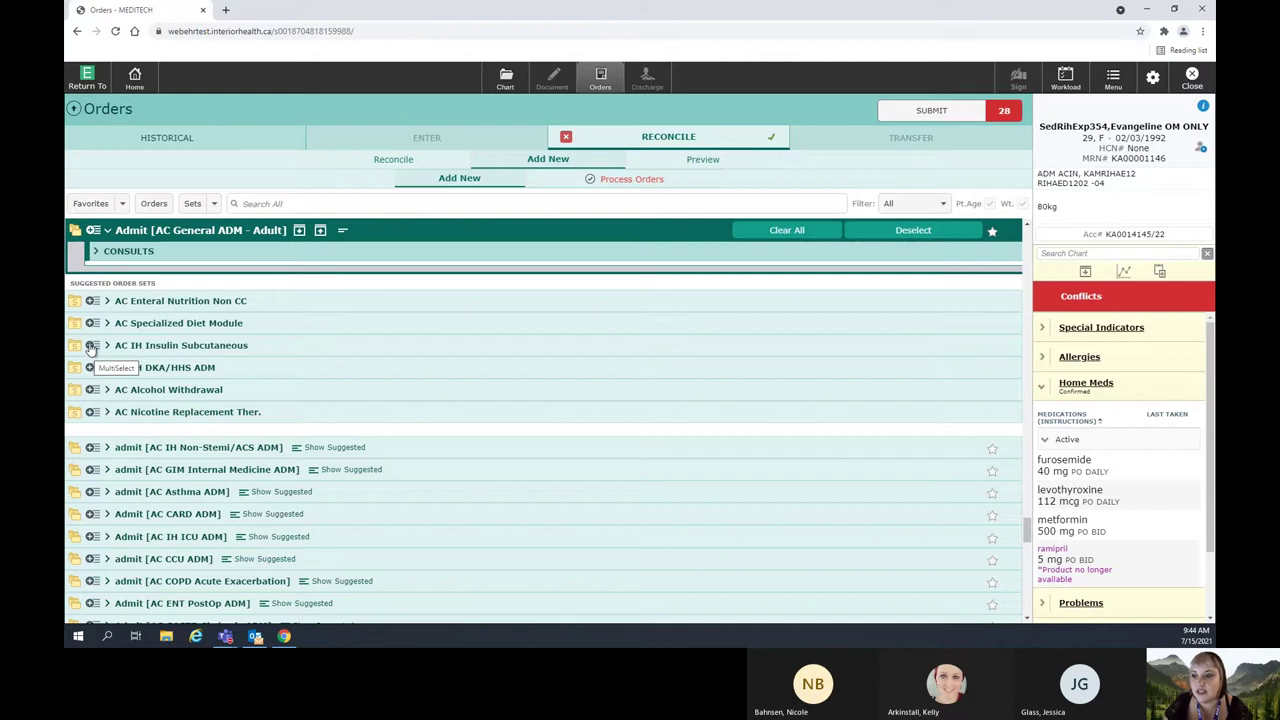
click(92, 345)
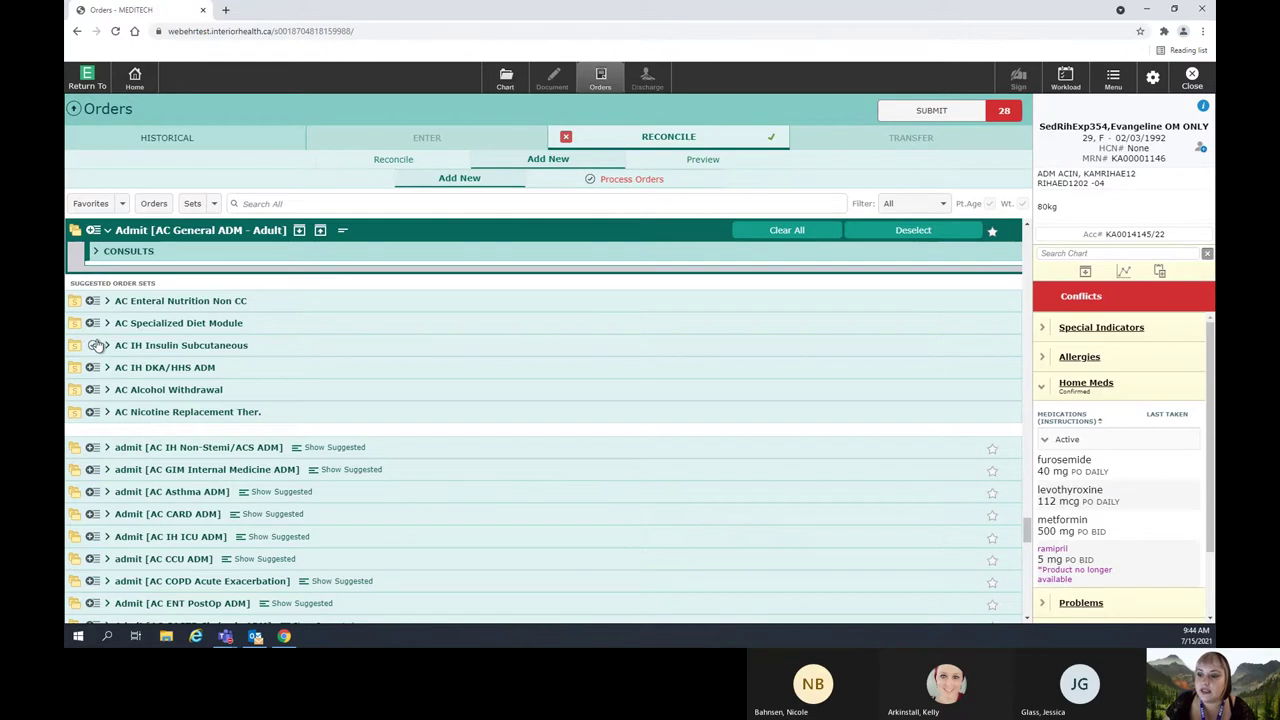
scroll(92, 340, down, 1)
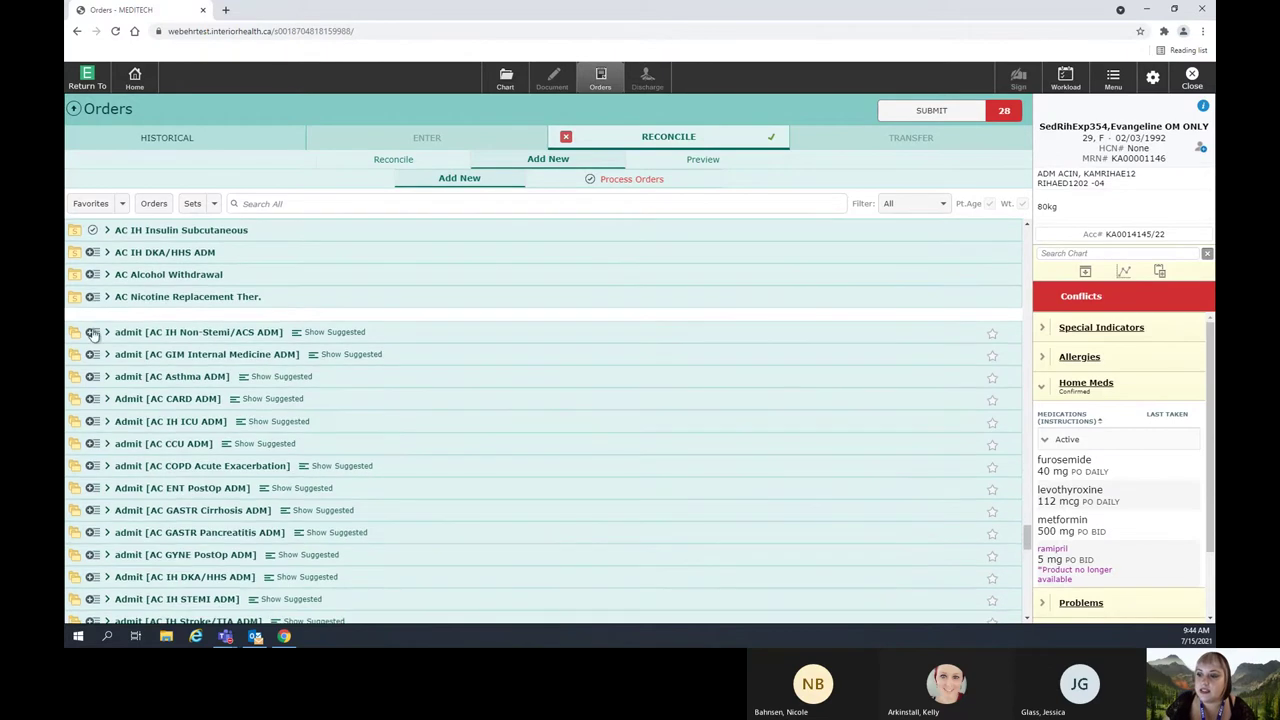
click(91, 276)
scroll(90, 272, down, 1)
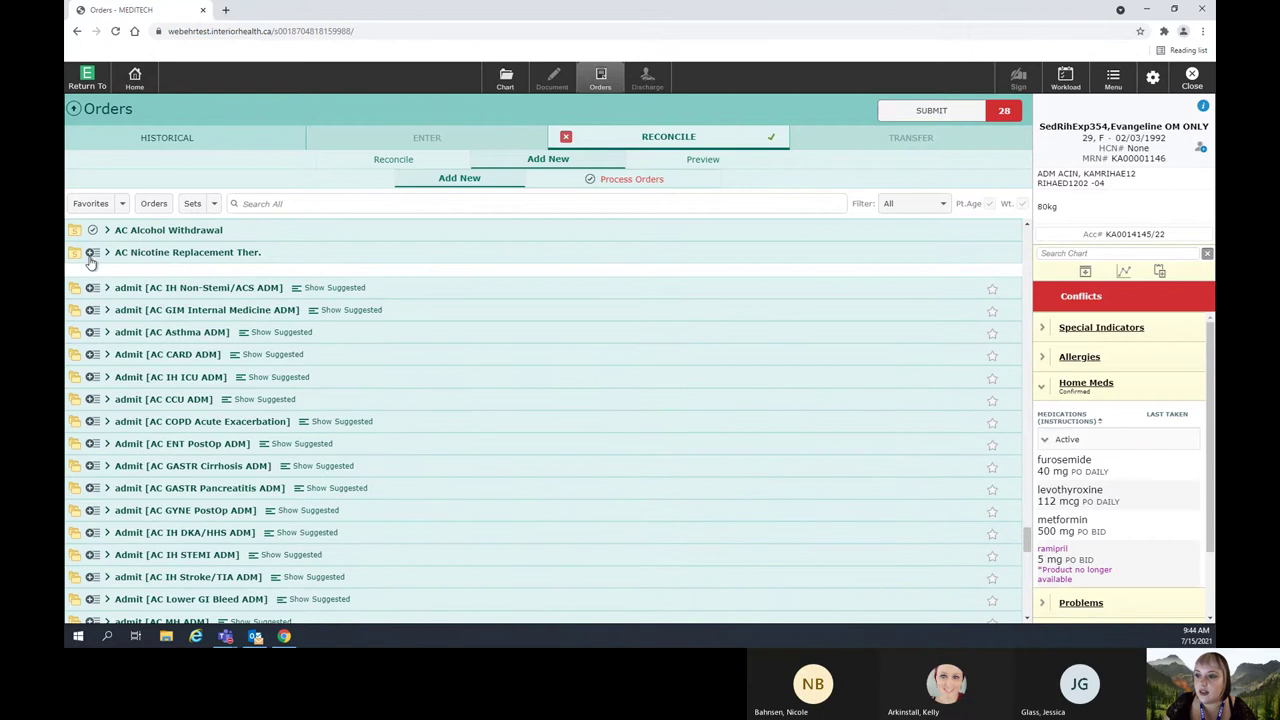
click(91, 254)
scroll(90, 258, down, 1)
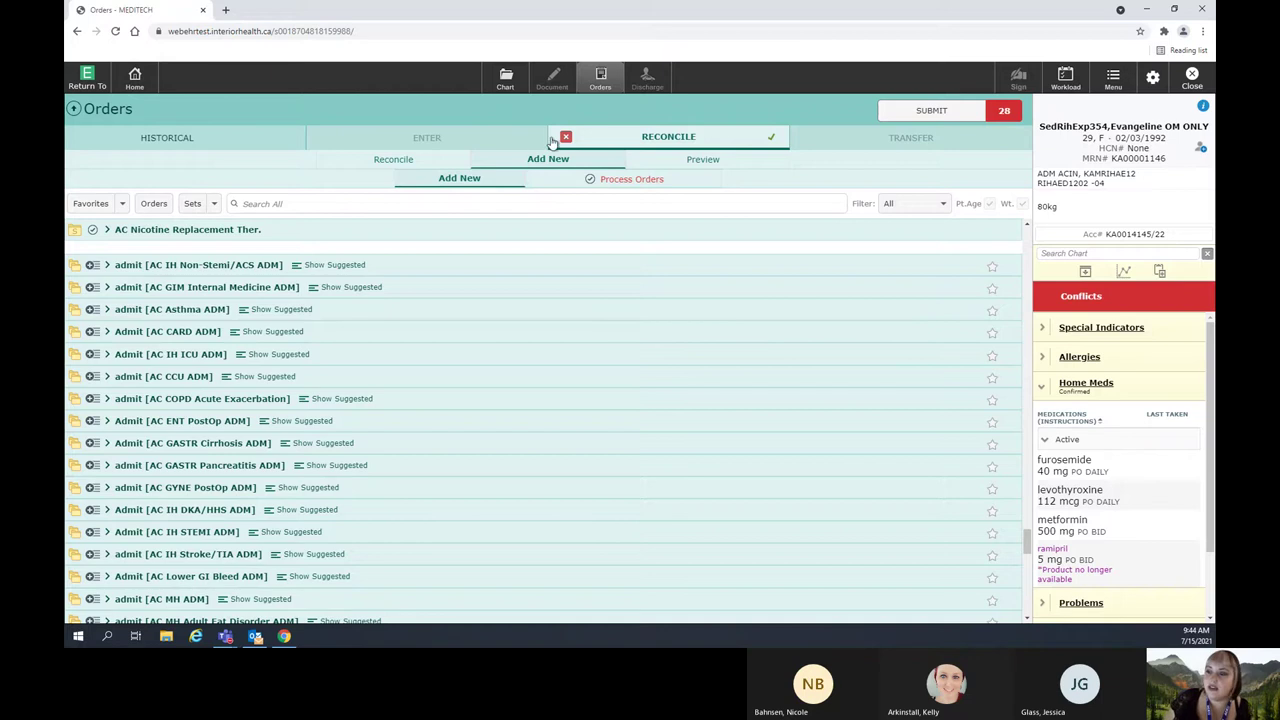
- Process the three sets, dismiss the insulin warning, deselect each set's orders, and collapse all four sets
click(606, 182)
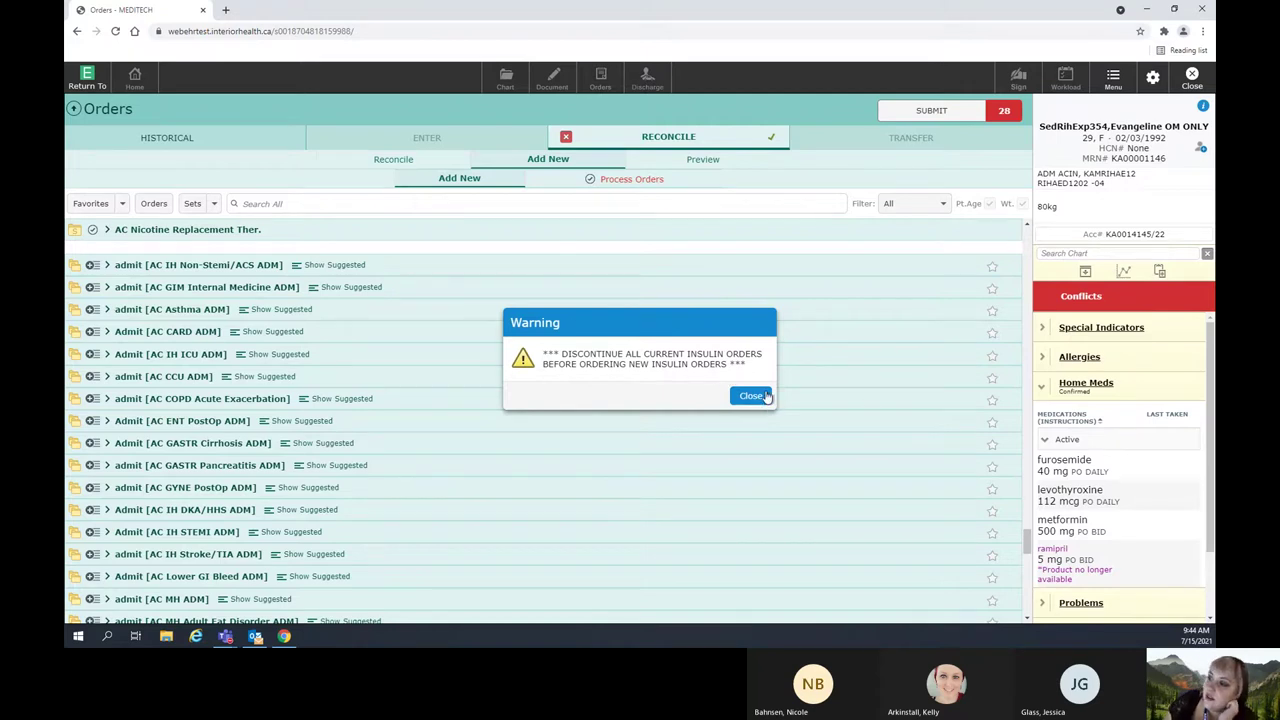
click(766, 396)
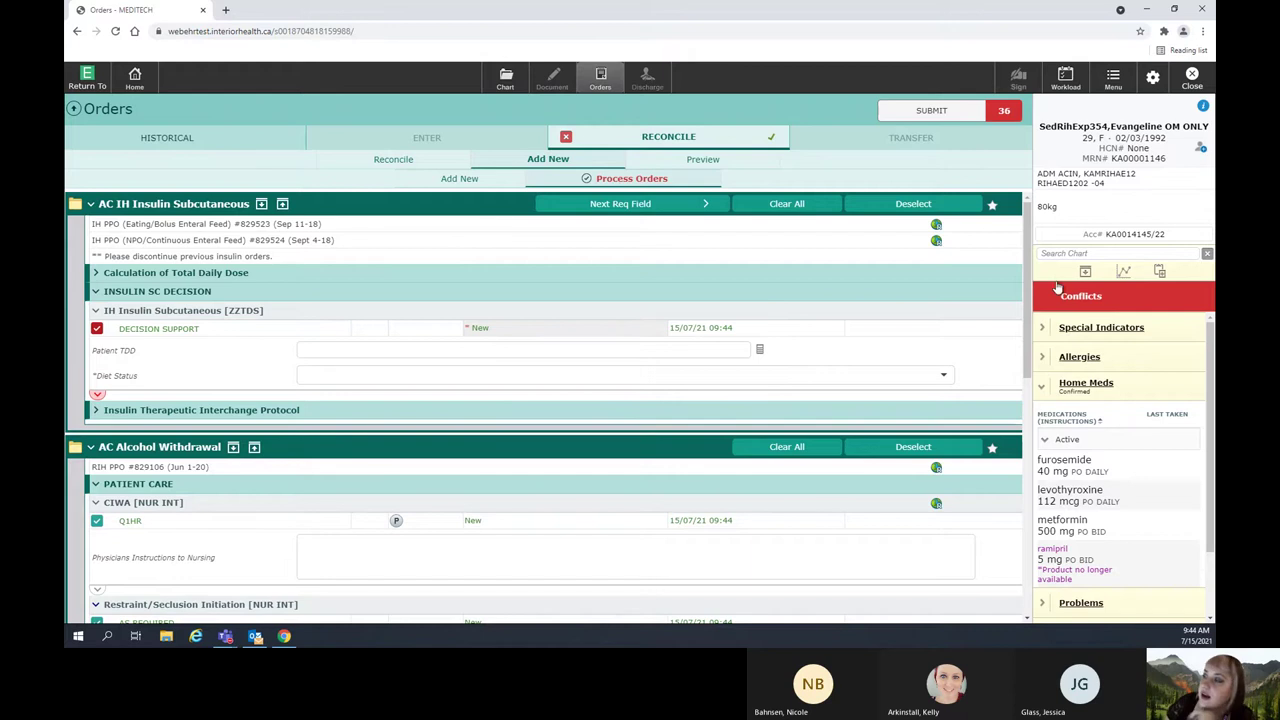
click(913, 204)
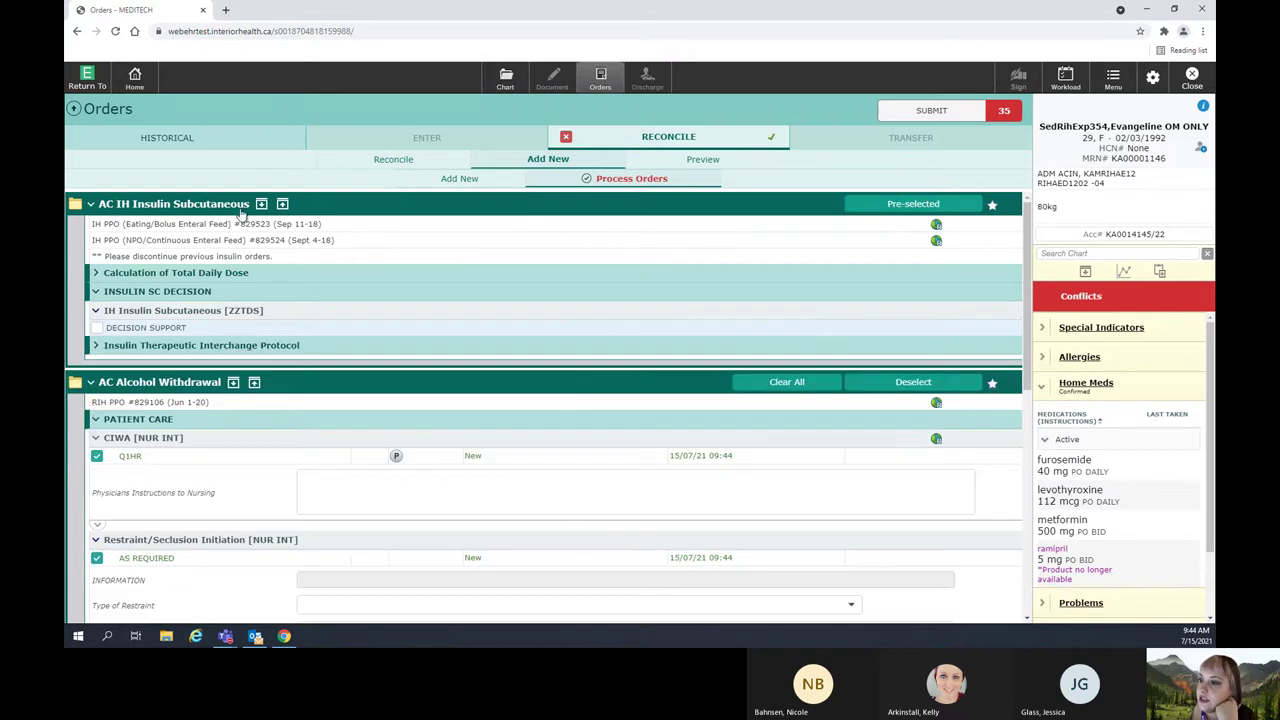
click(213, 205)
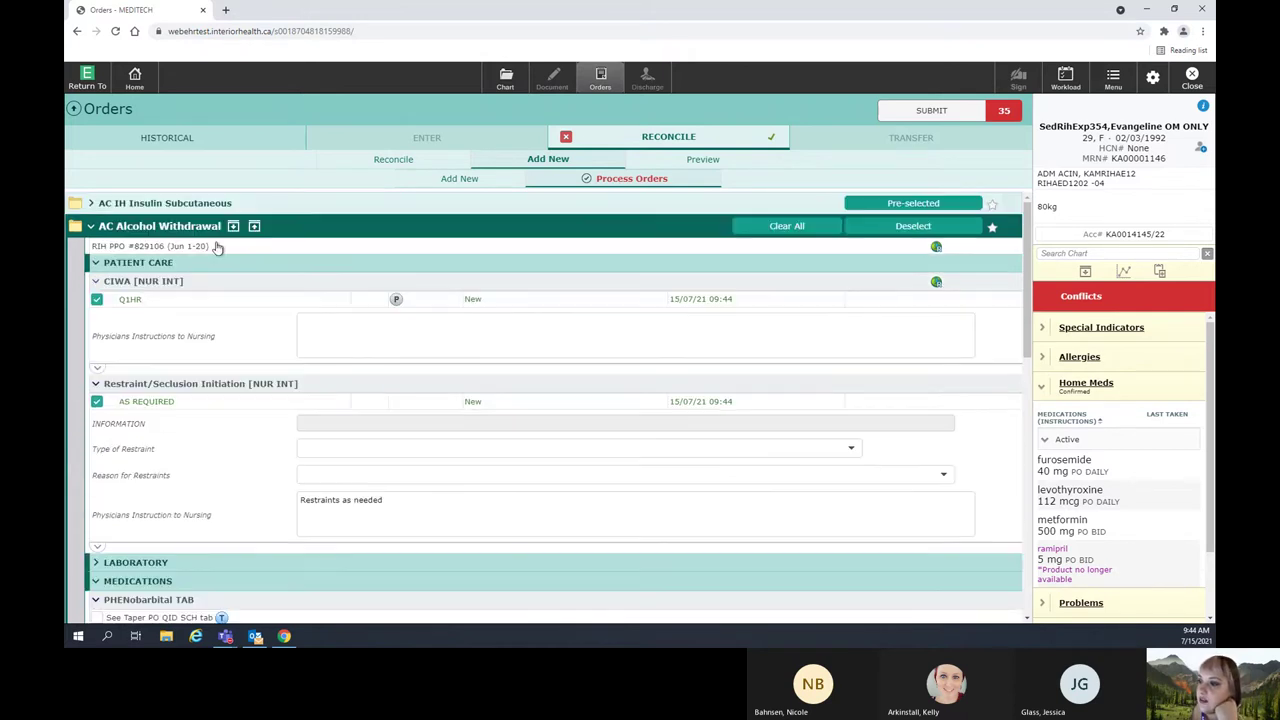
click(913, 226)
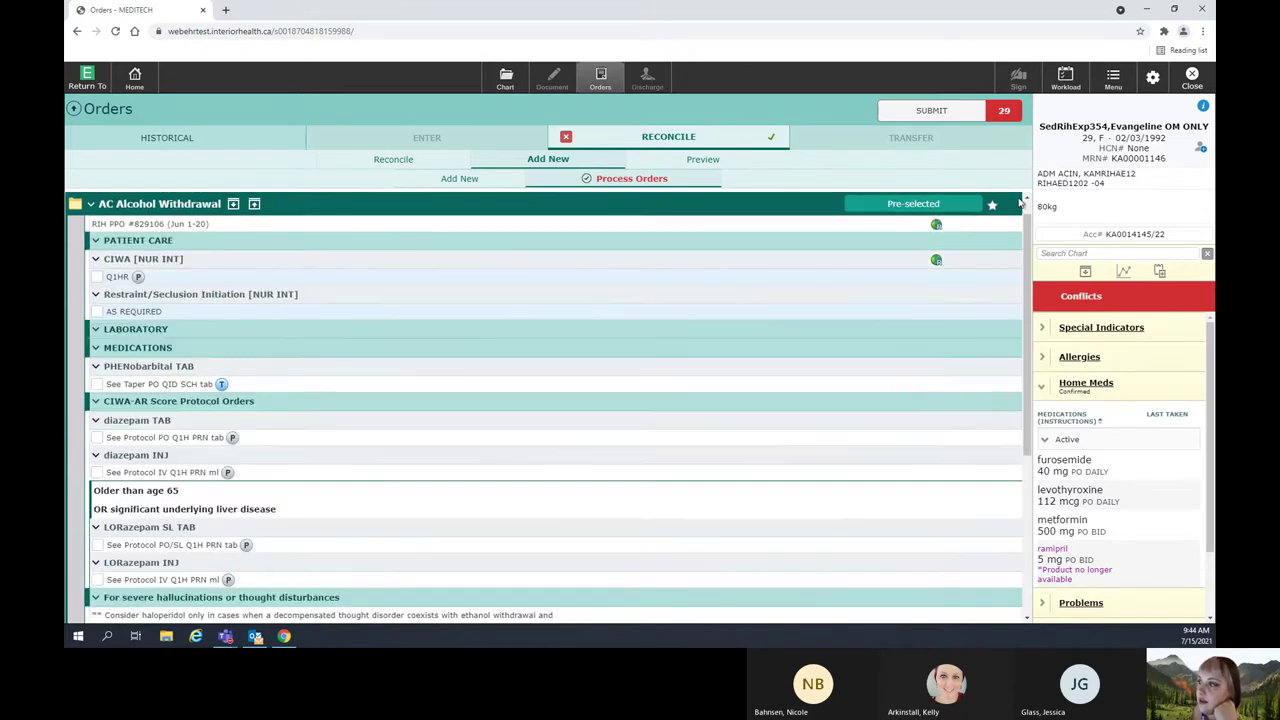
click(120, 205)
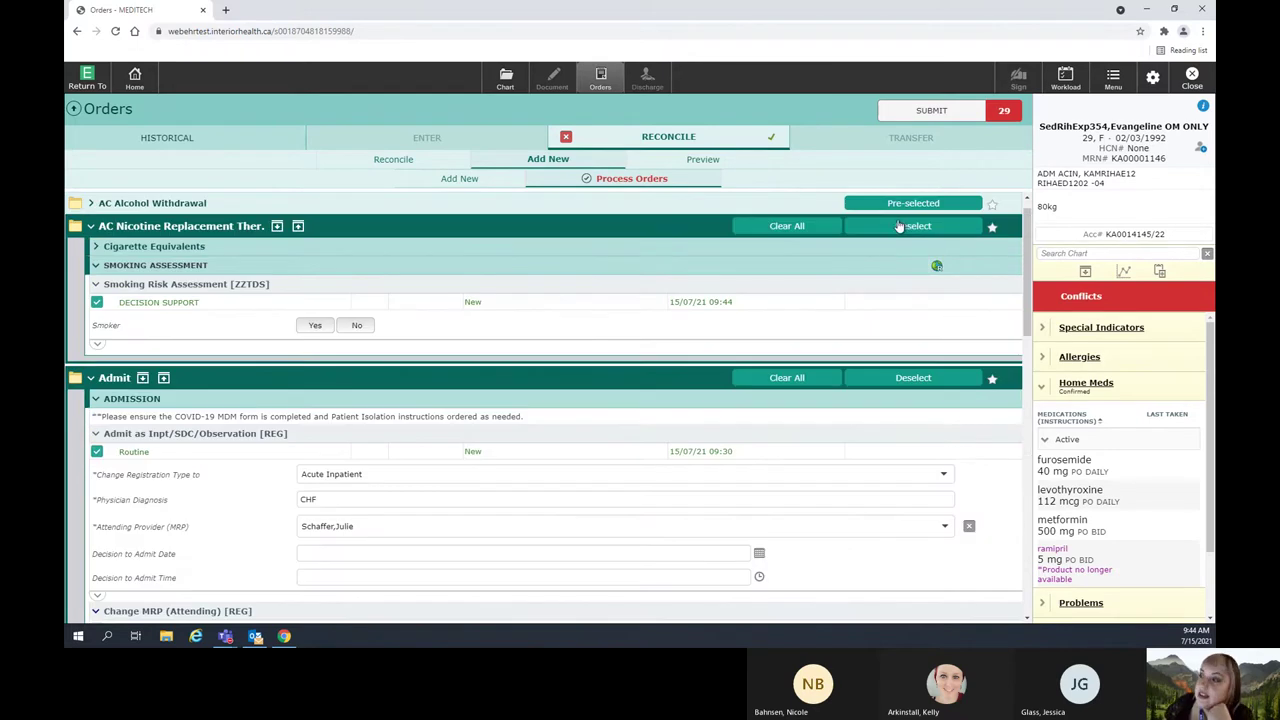
click(887, 232)
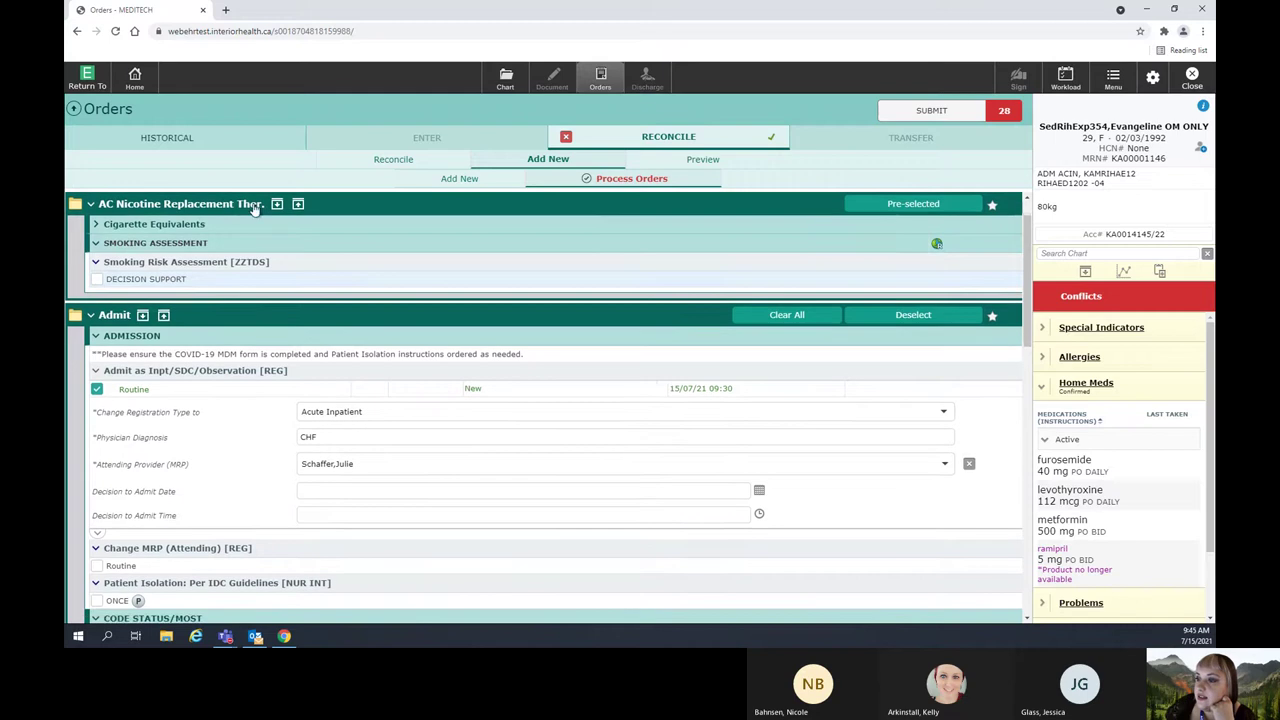
click(219, 203)
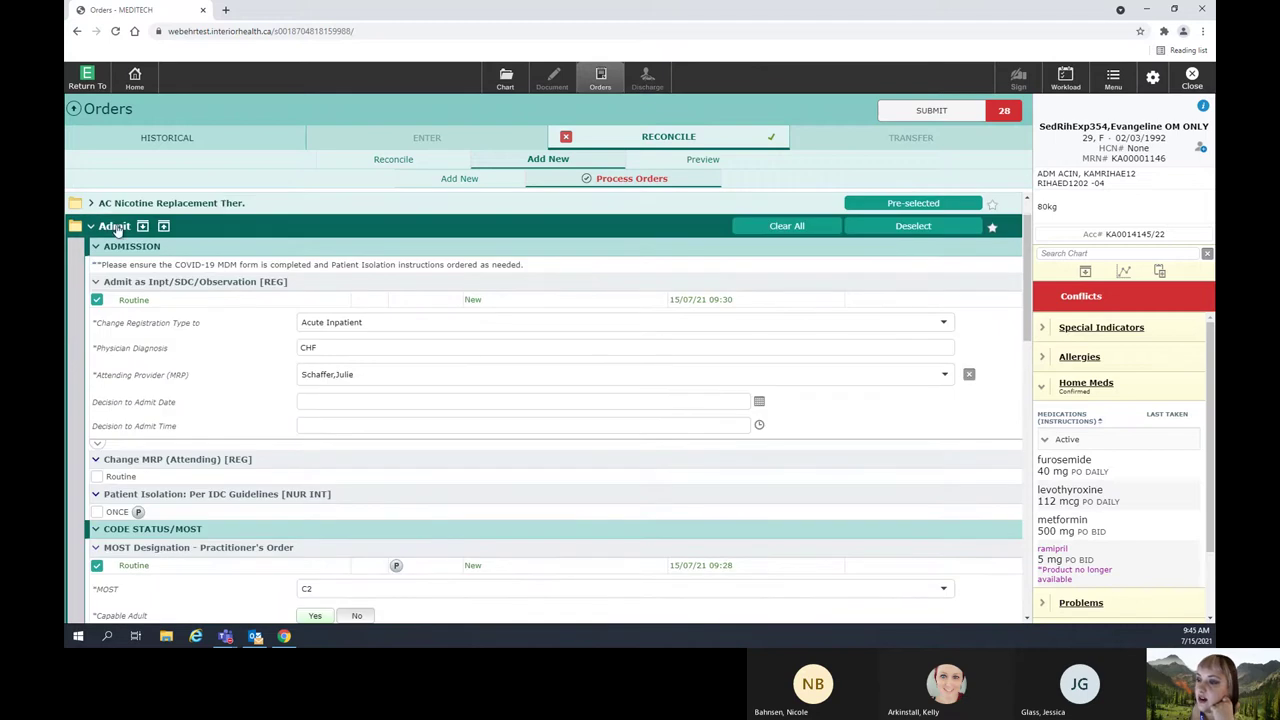
click(117, 228)
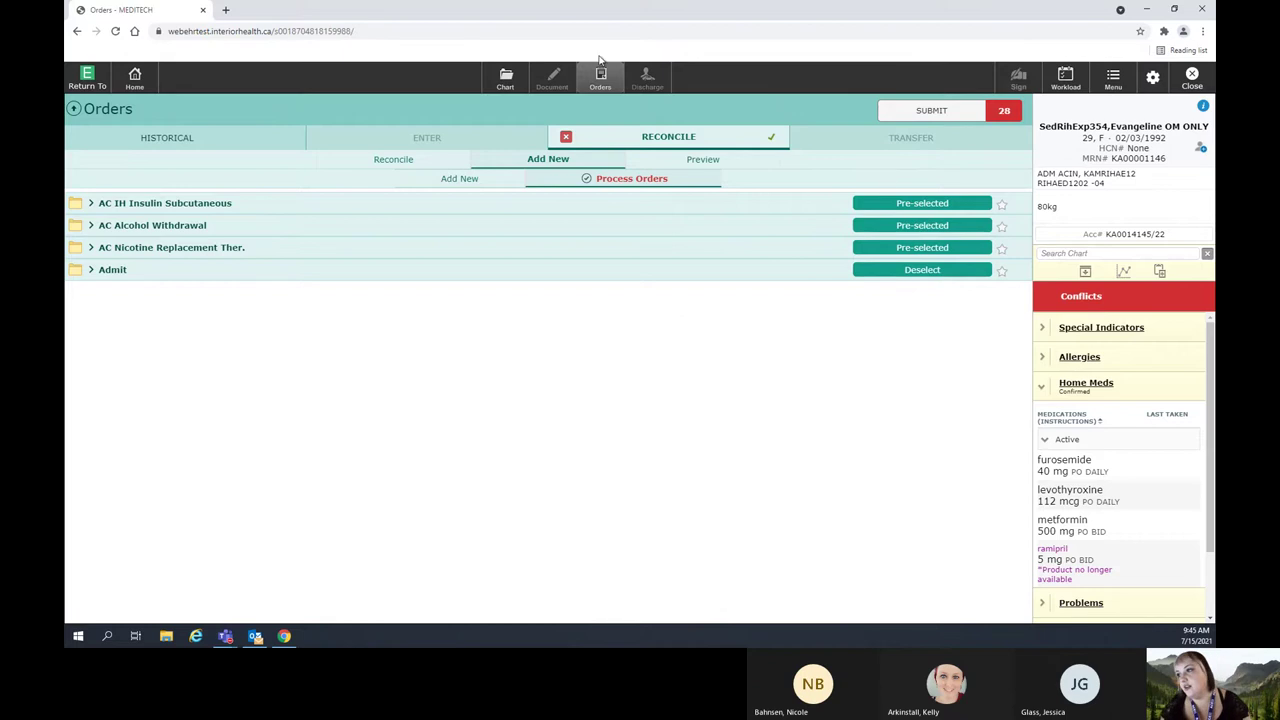
- Preview levothyroxine, metformin and ramipril continuing and furosemide changing to 80 mg, then submit
click(696, 161)
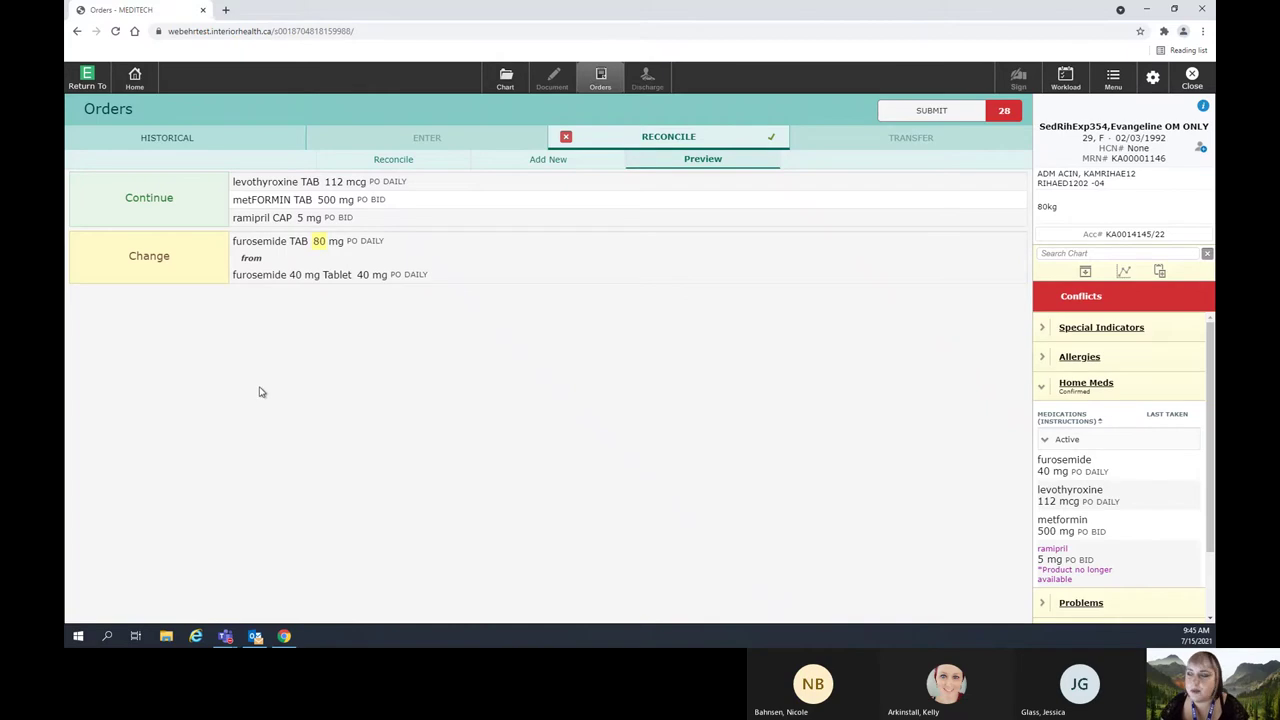
click(933, 112)
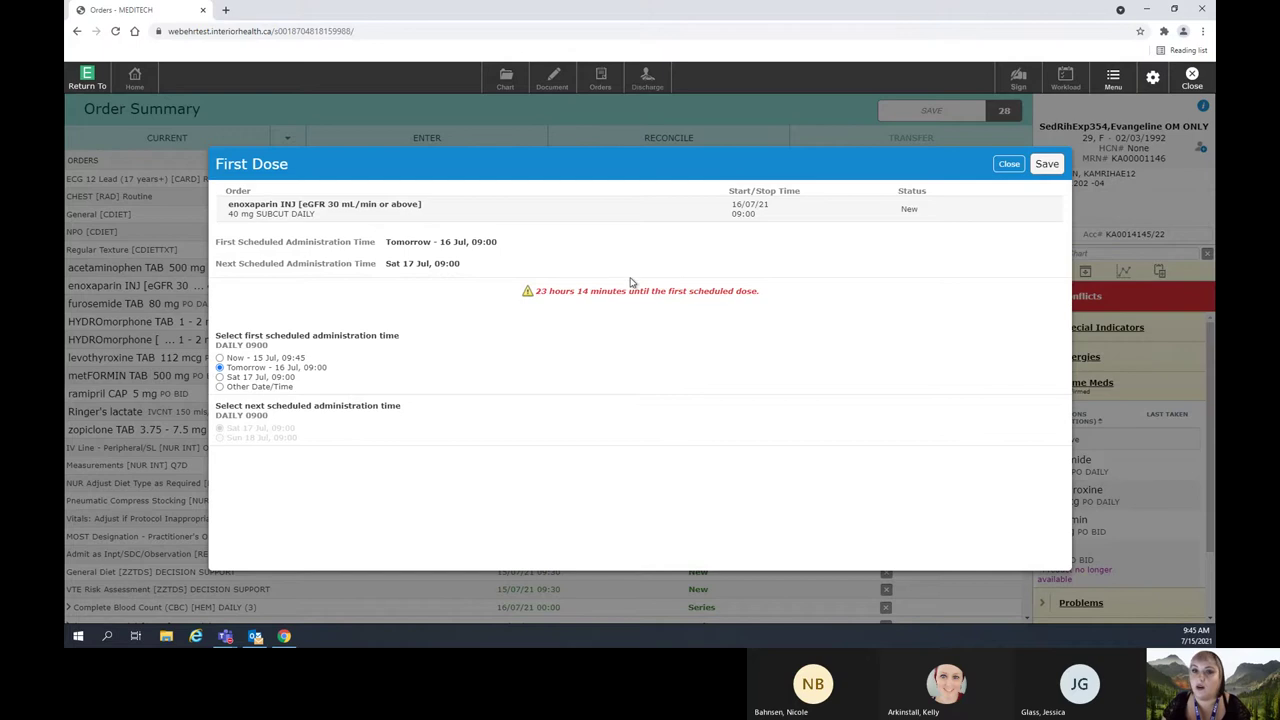
- Give enoxaparin's first dose now and the next tomorrow; save furosemide and levothyroxine defaults
click(245, 359)
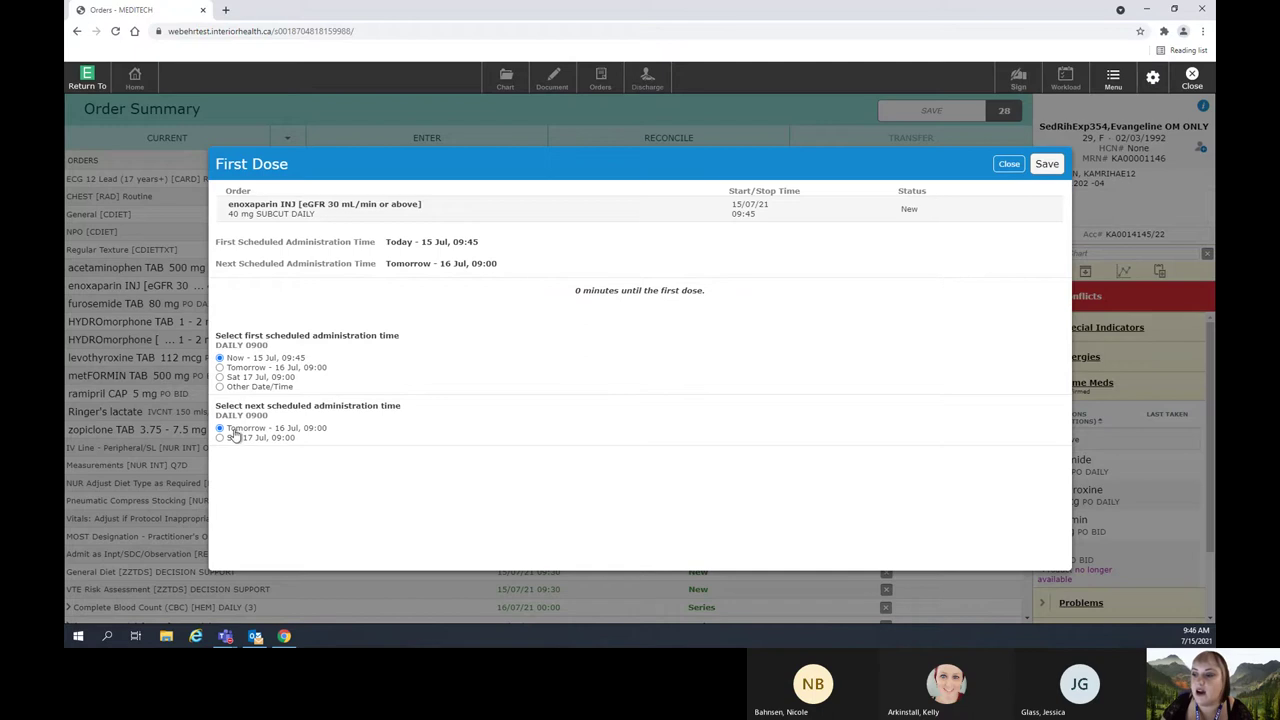
click(222, 438)
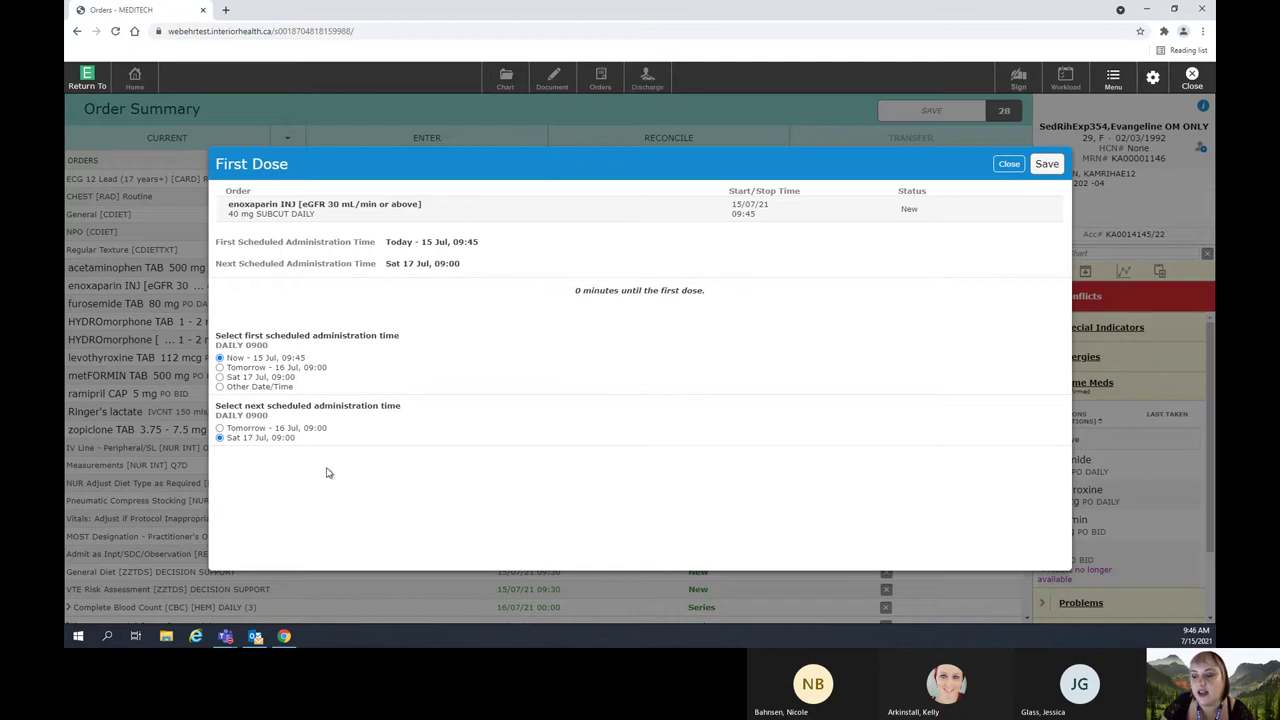
click(258, 428)
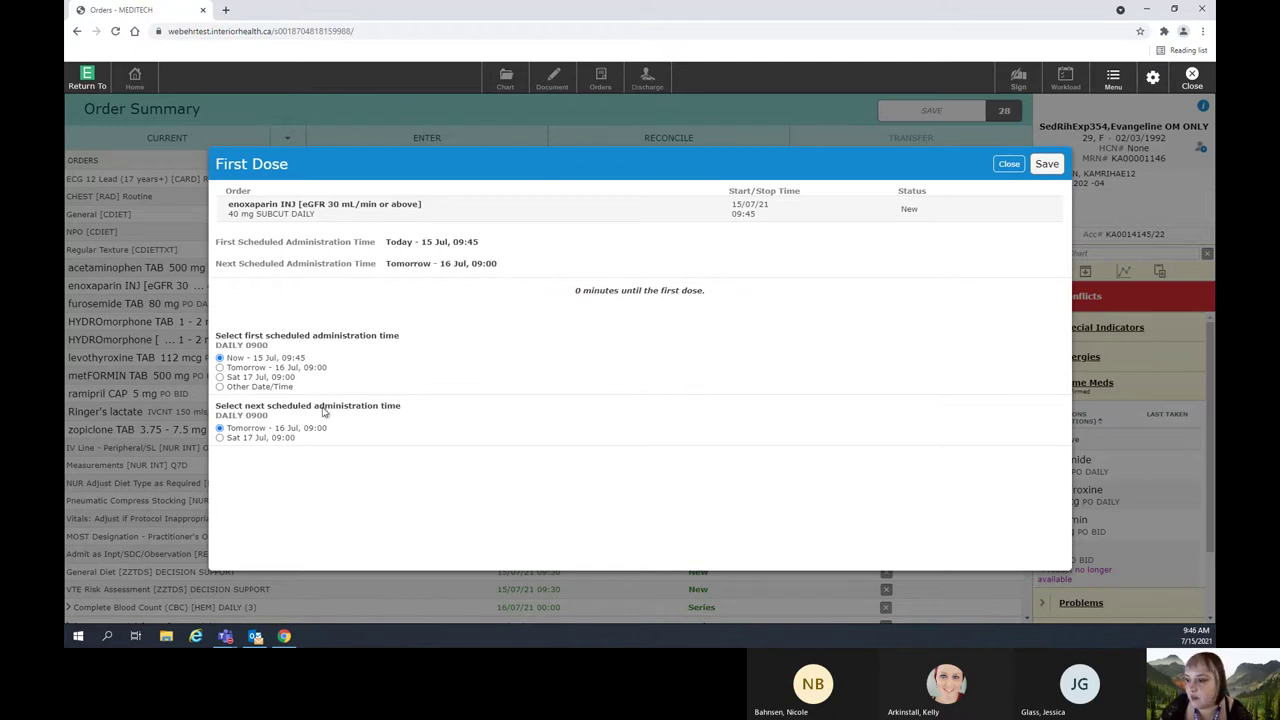
click(1046, 165)
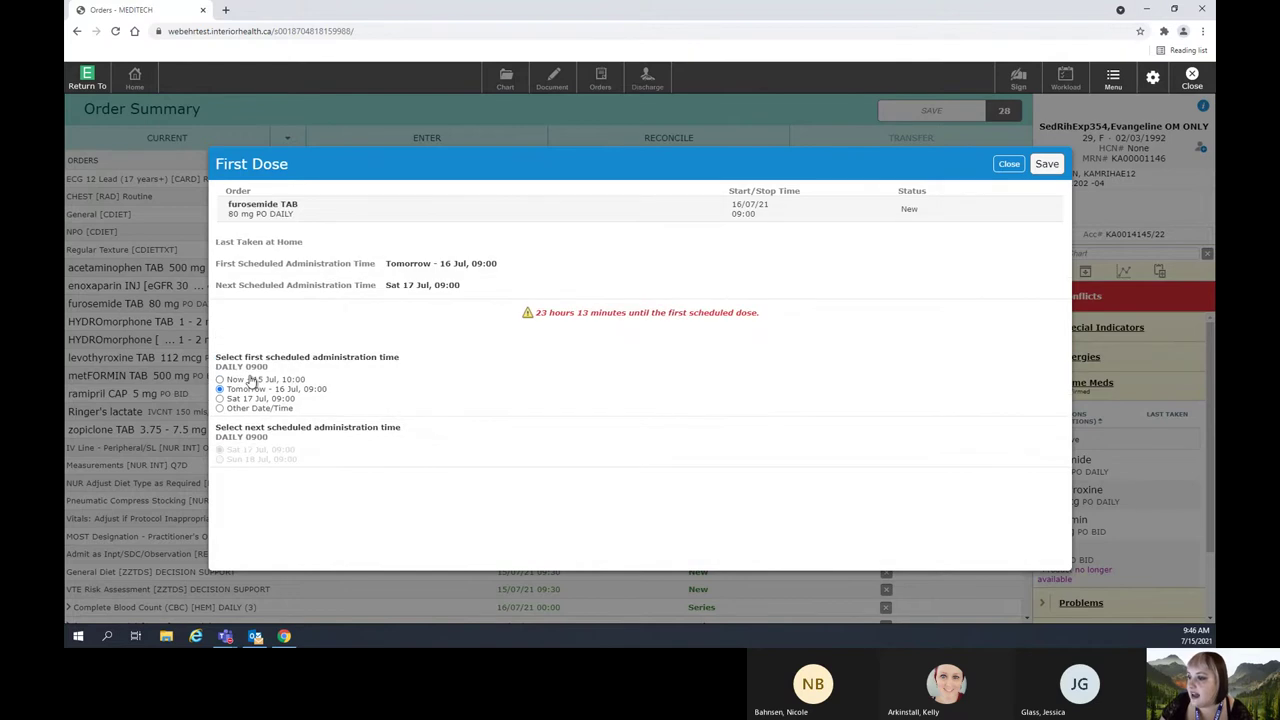
click(1048, 166)
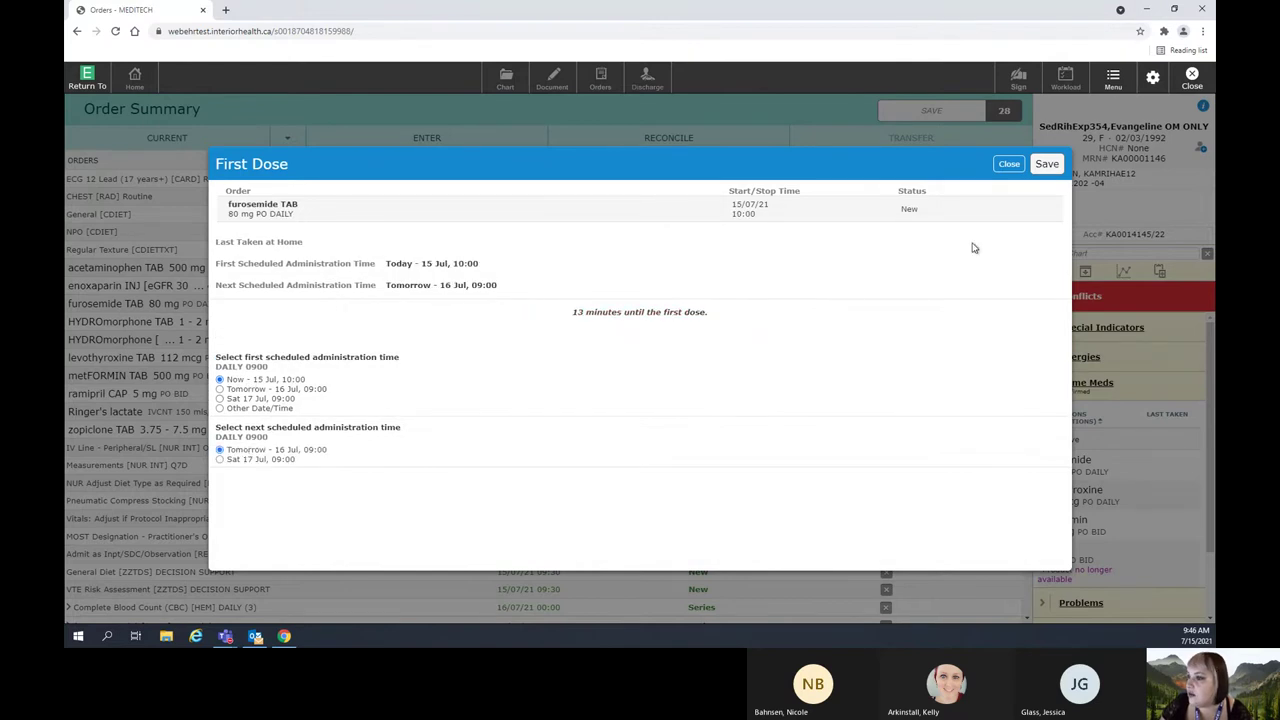
click(1046, 165)
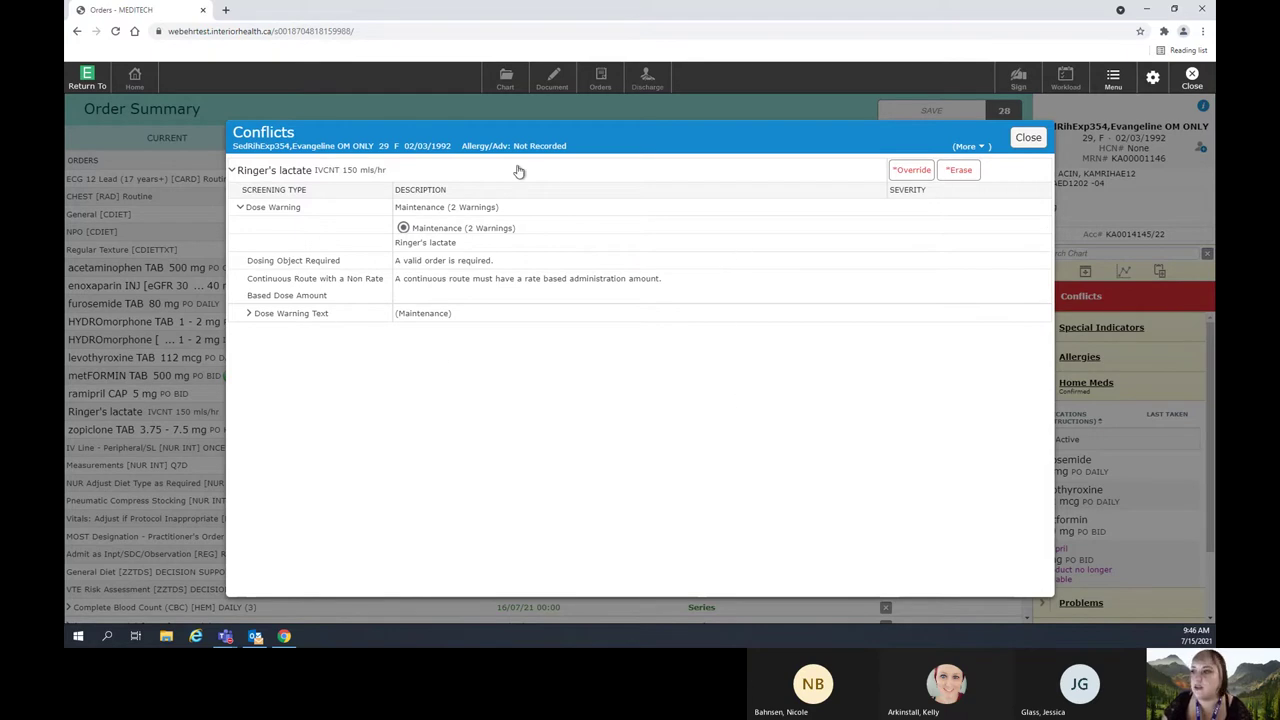
- Override the Ringer's lactate IVCNT 150 mls/hr maintenance dose warnings
click(910, 172)
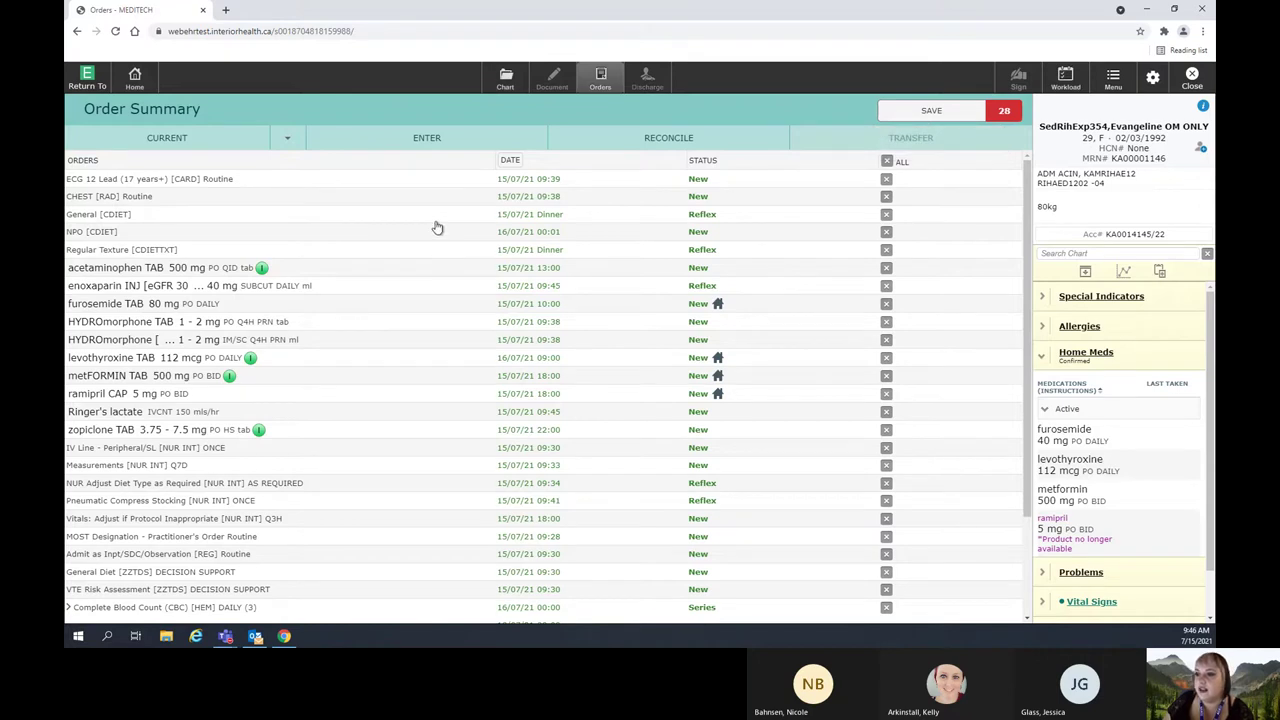
- Remove the Pneumatic Compress Stocking order from the pending list
scroll(437, 228, down, 3)
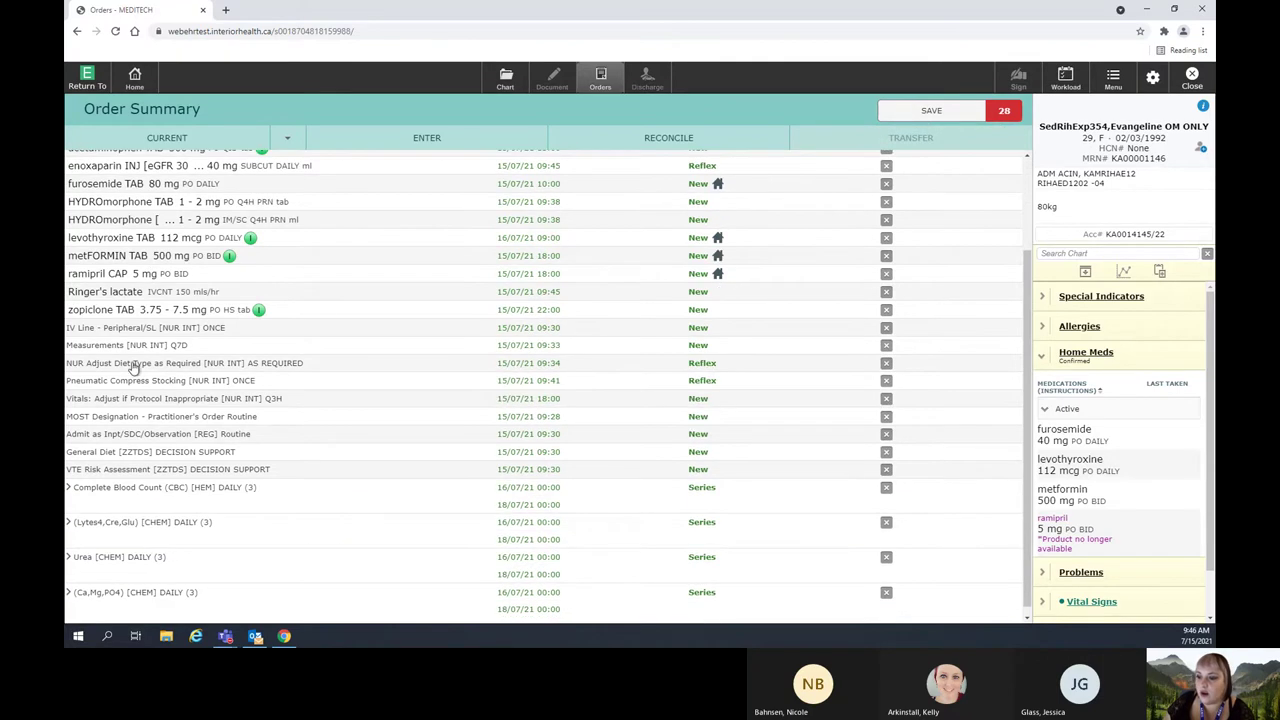
click(886, 381)
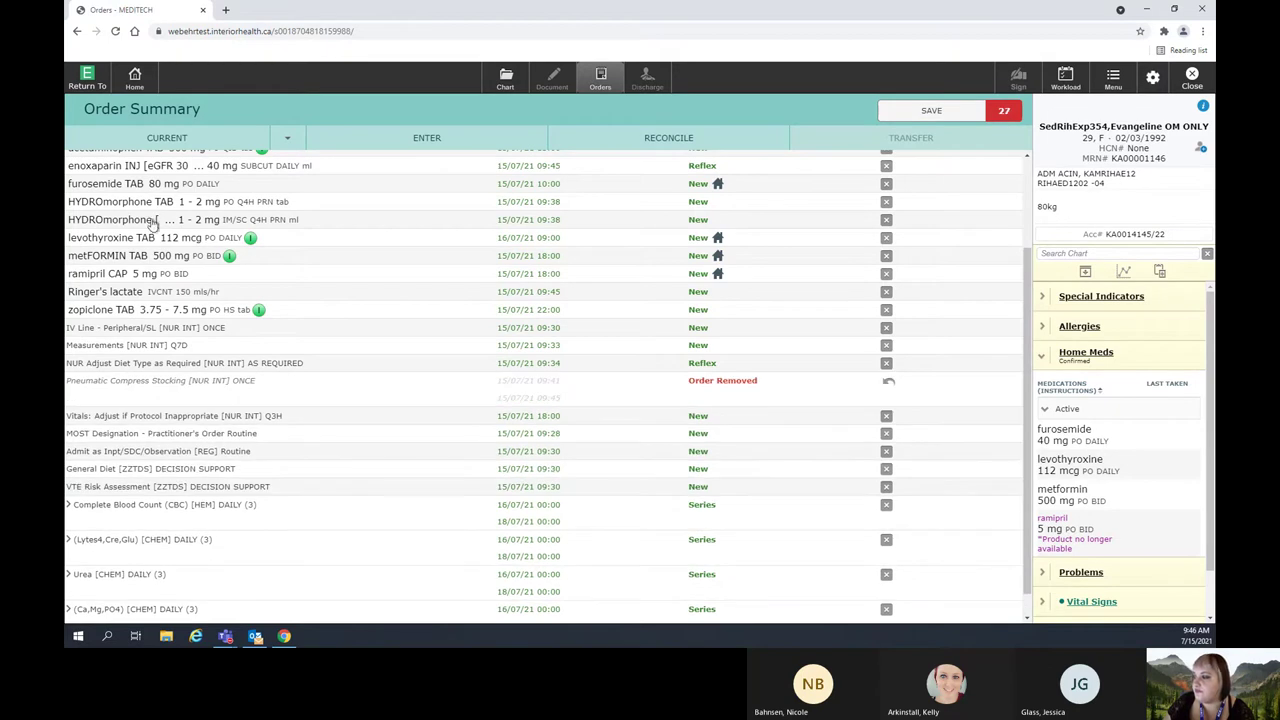
scroll(570, 430, up, 3)
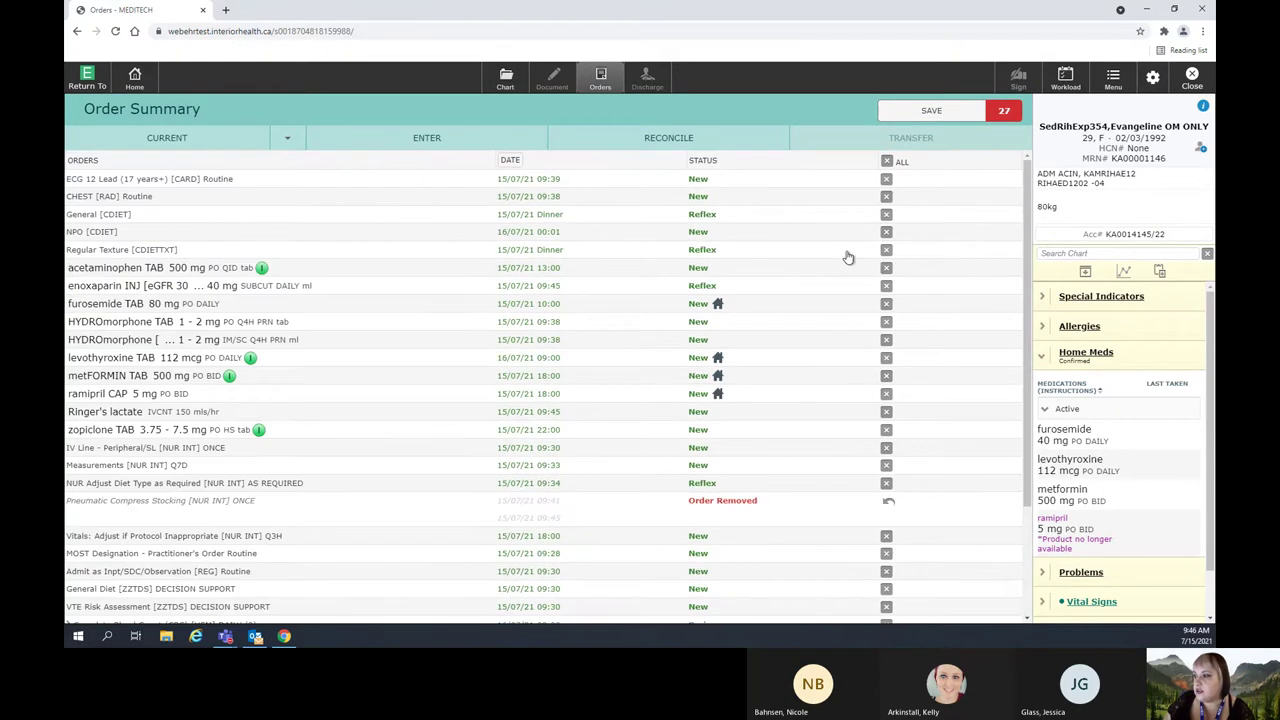
- Save the remaining 27 admission orders, confirming with the user's PIN
click(943, 113)
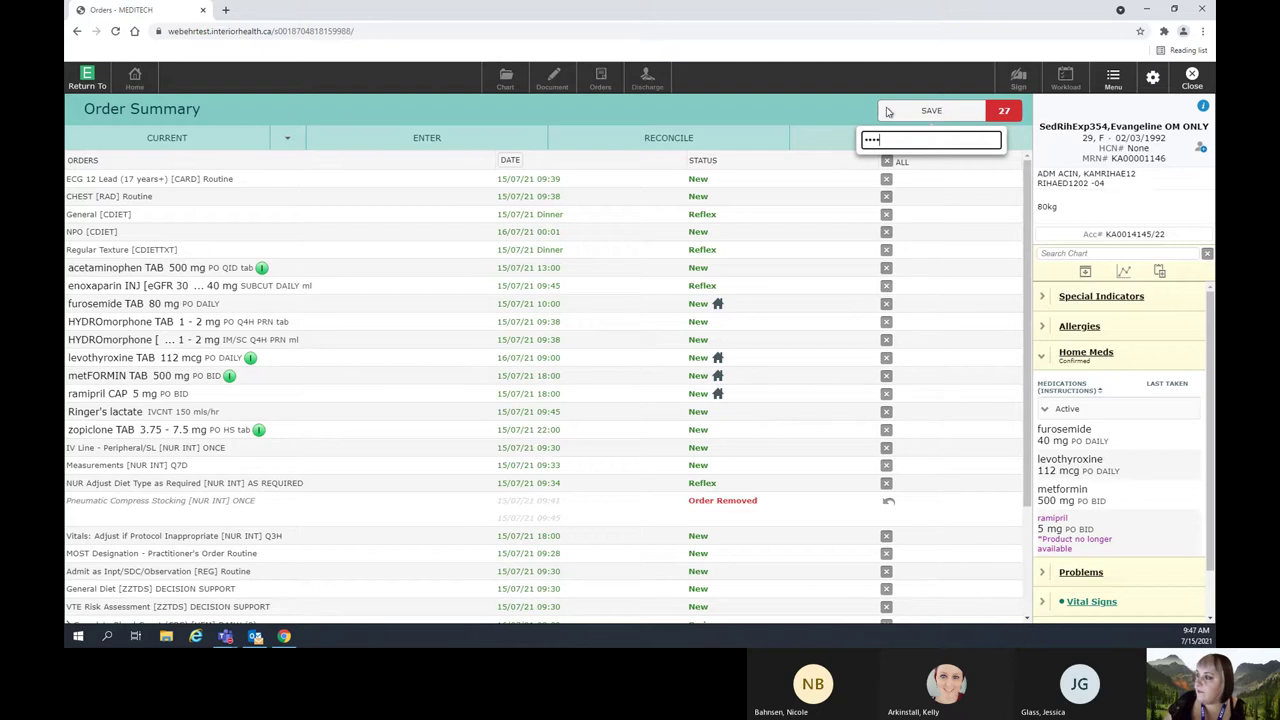
click(925, 111)
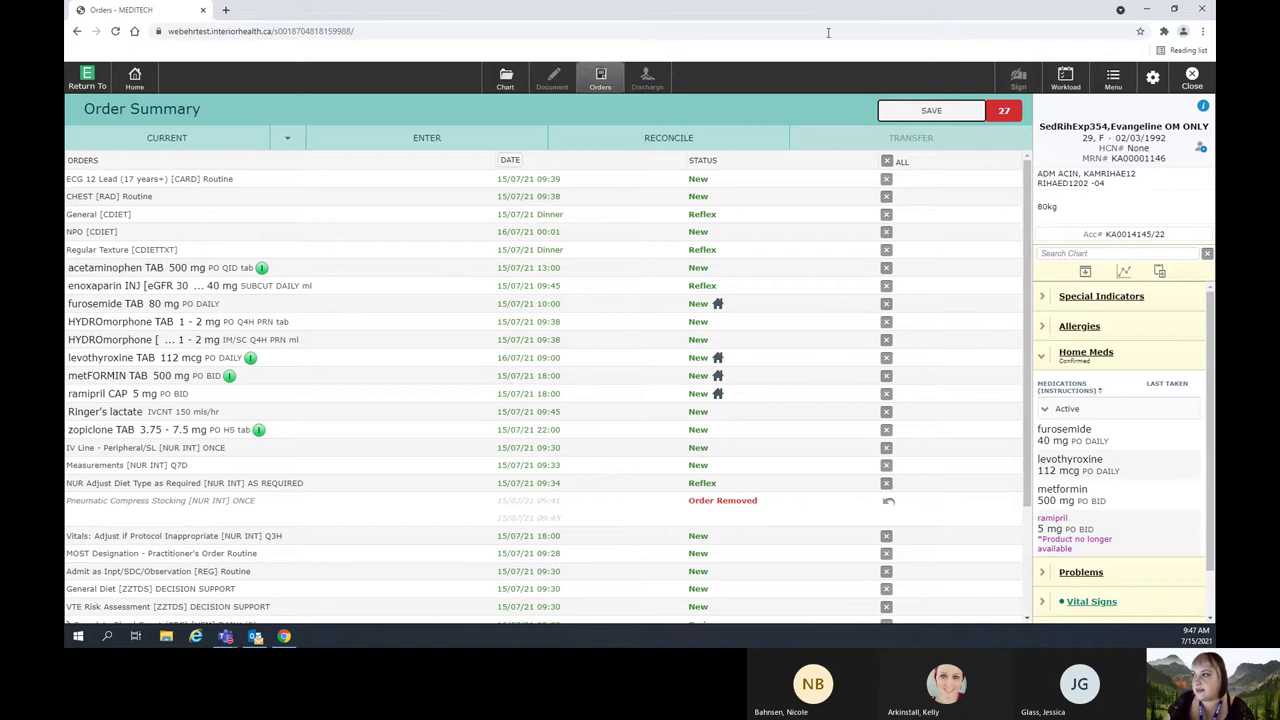
click(931, 111)
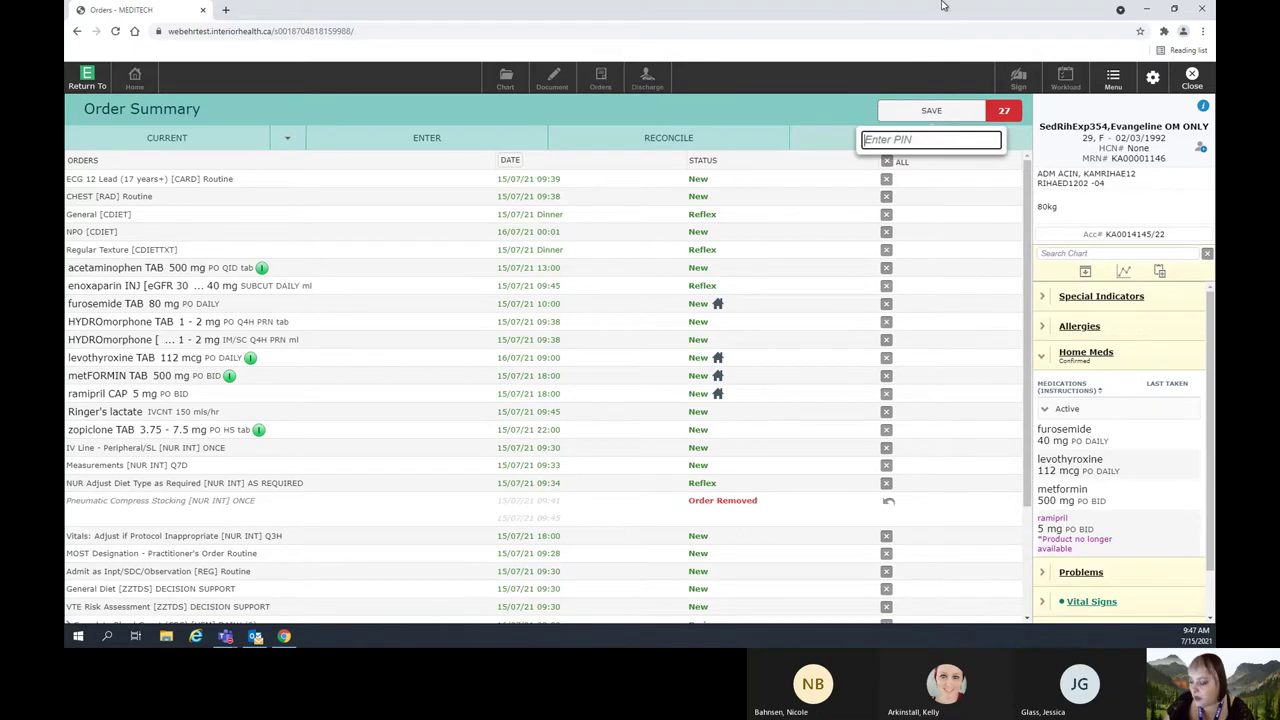
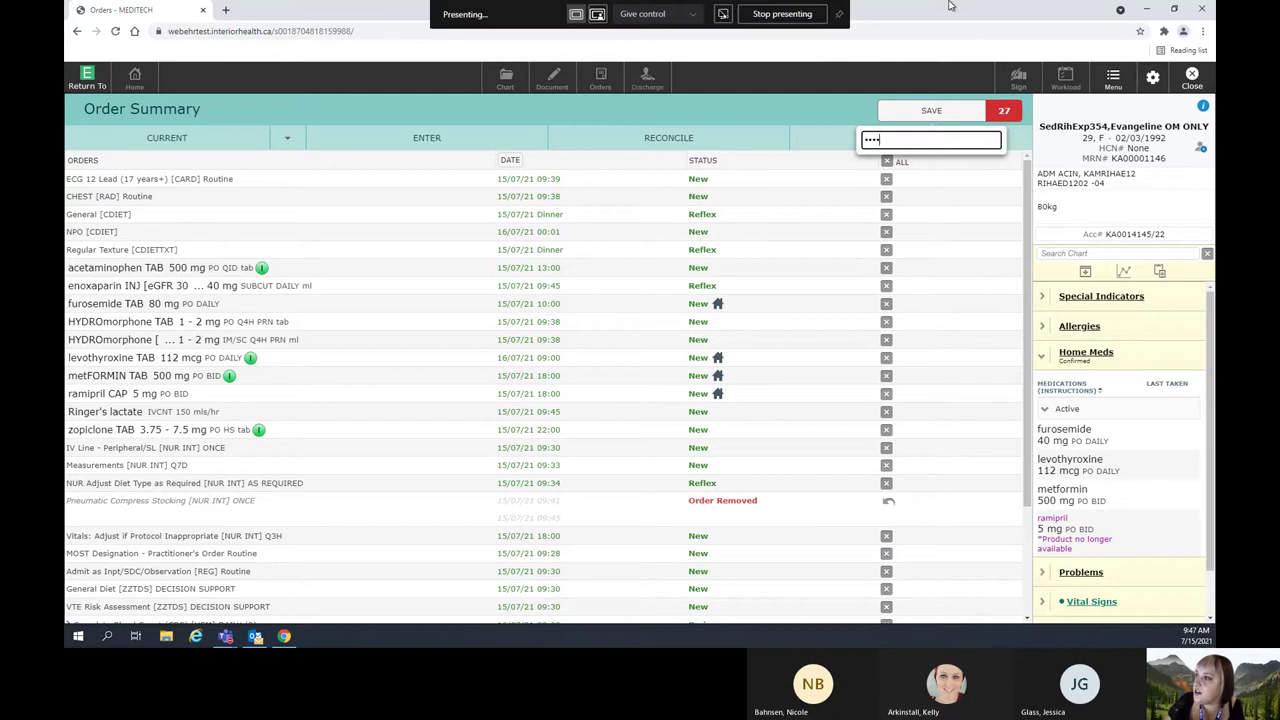
key(Return)
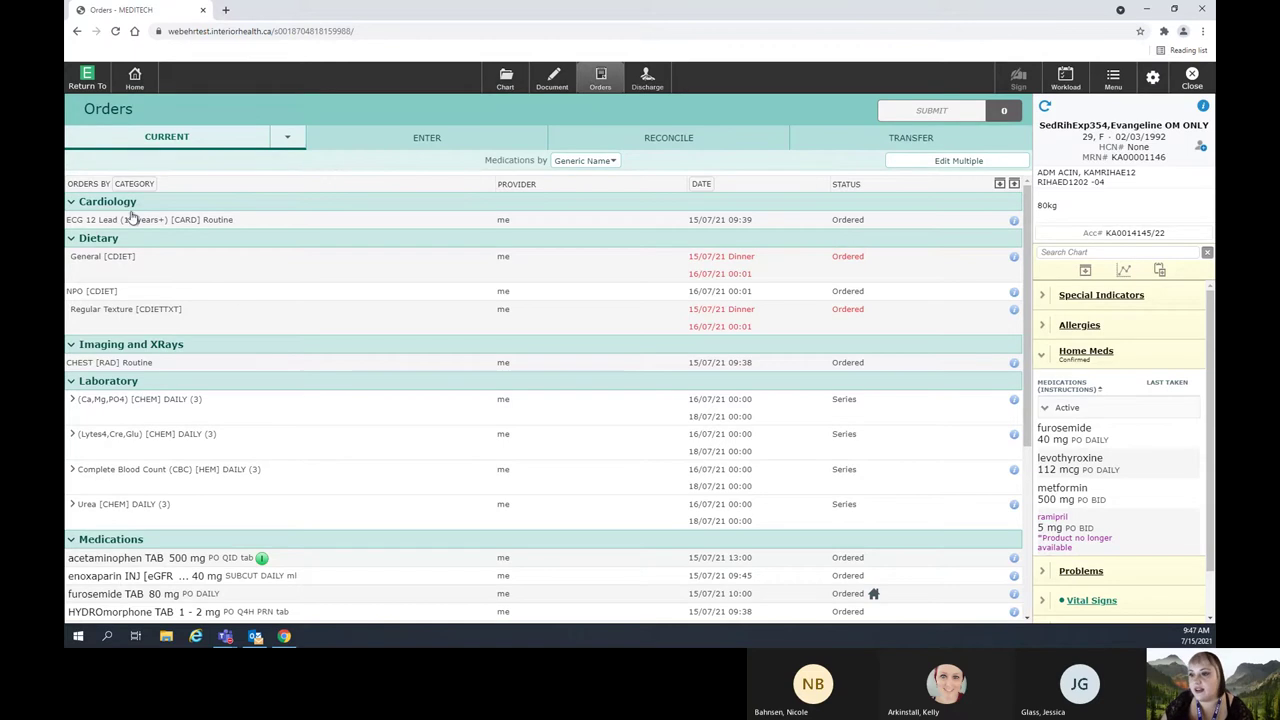
- Request a stop of the routine CHEST [RAD] X-ray, reason Physician Changed or Cancelled
scroll(160, 306, down, 2)
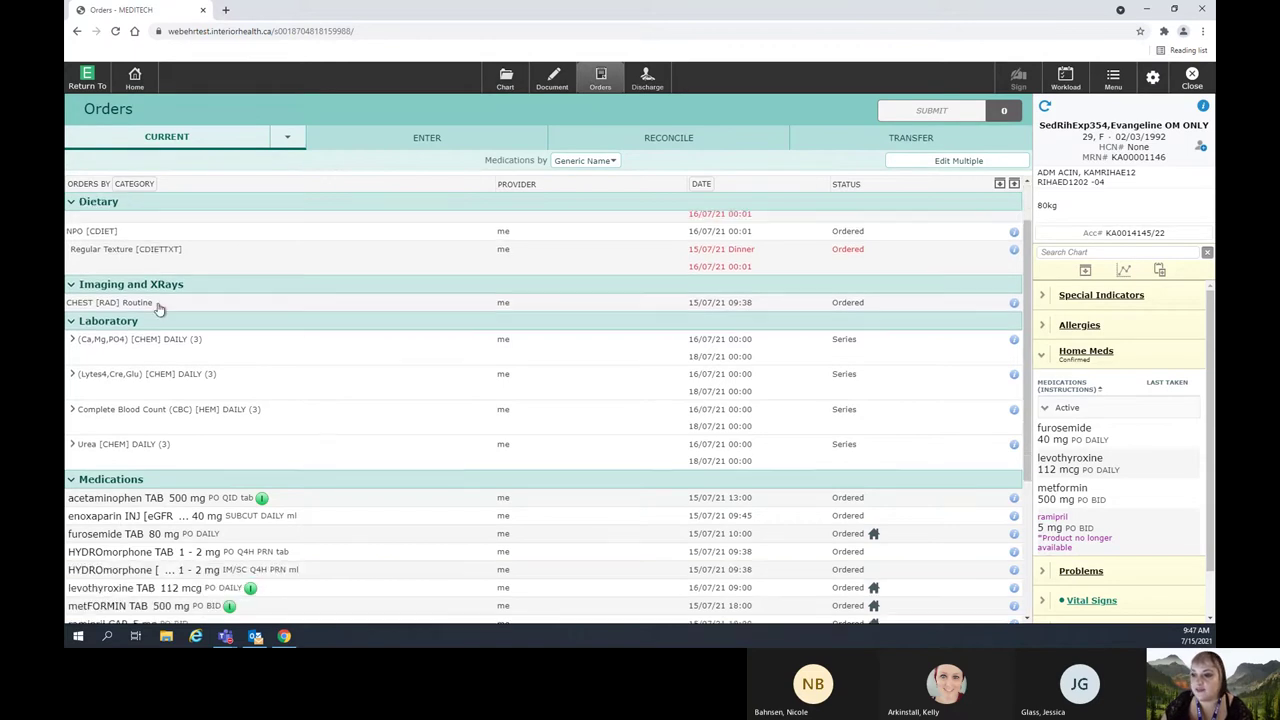
scroll(188, 300, down, 3)
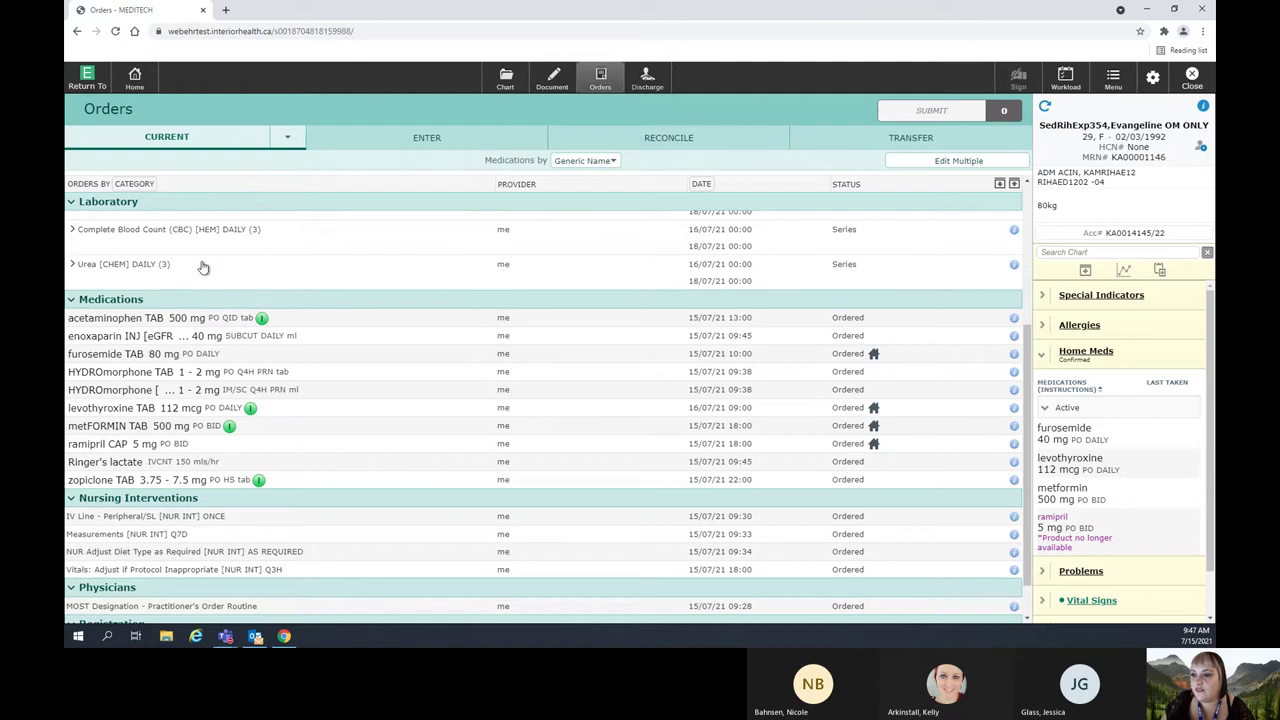
scroll(201, 266, up, 2)
scroll(201, 266, up, 2)
scroll(237, 266, down, 1)
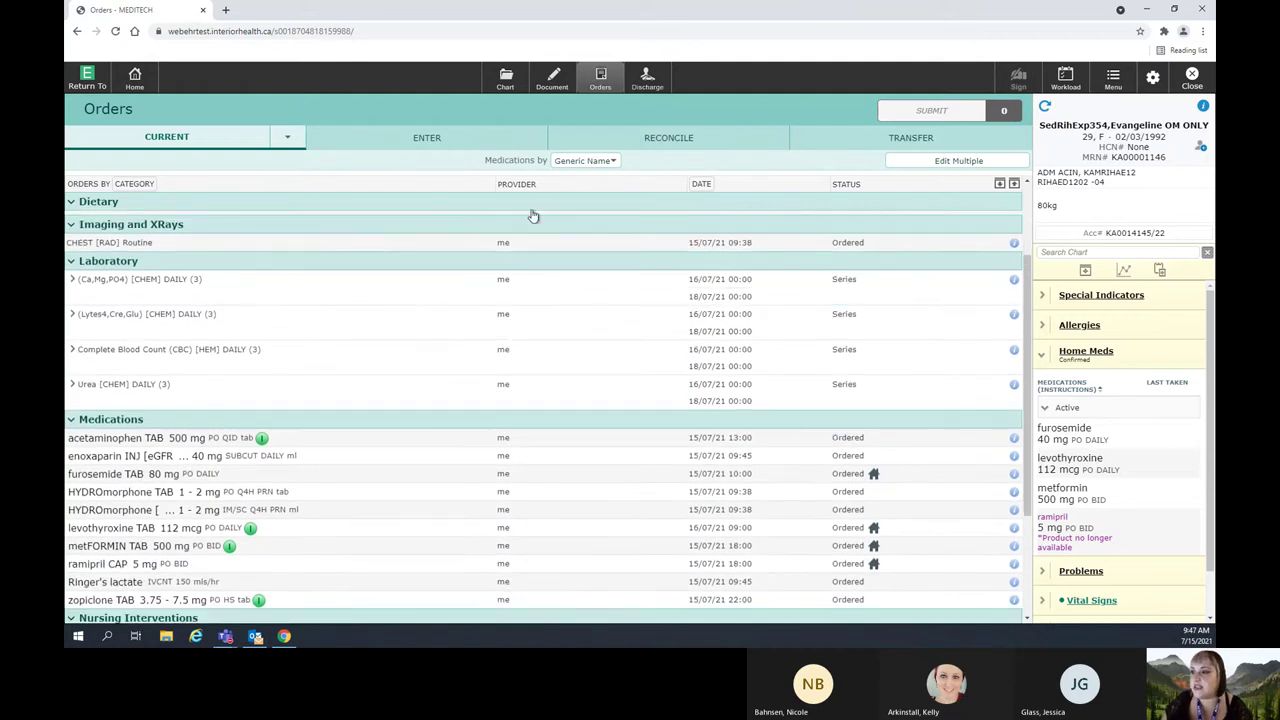
click(849, 243)
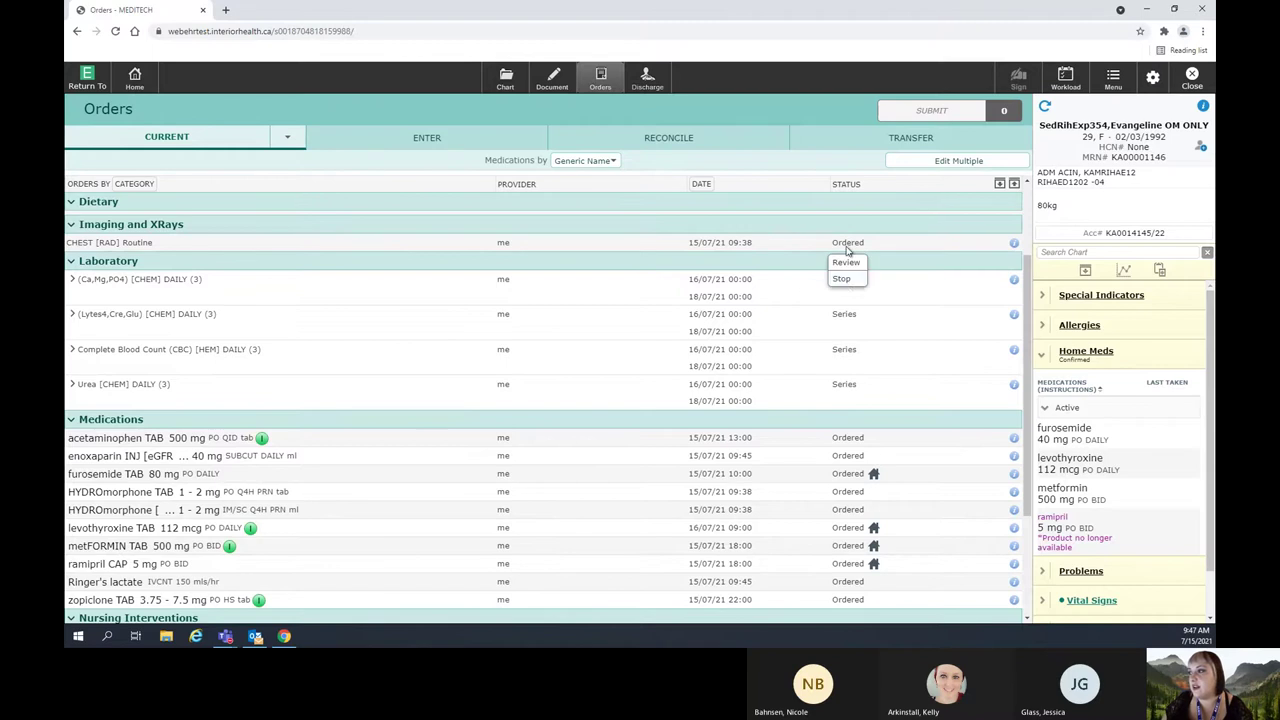
click(843, 279)
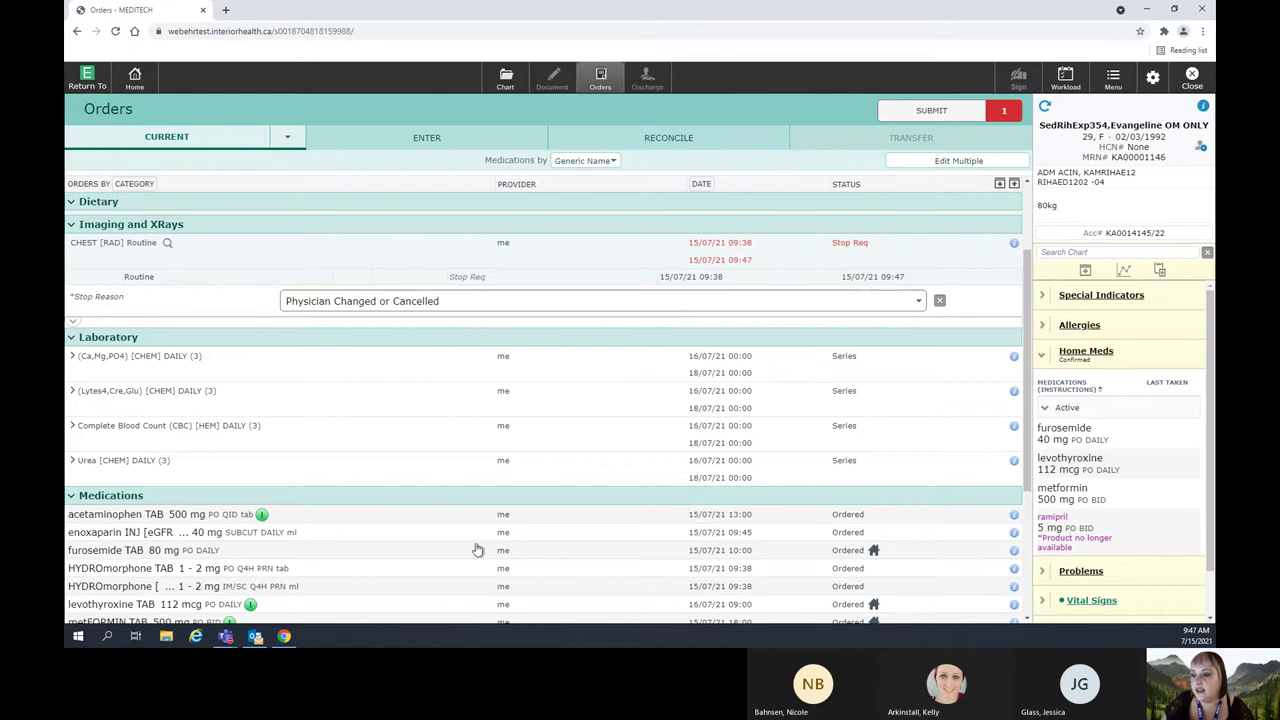
scroll(419, 450, down, 1)
scroll(419, 450, down, 3)
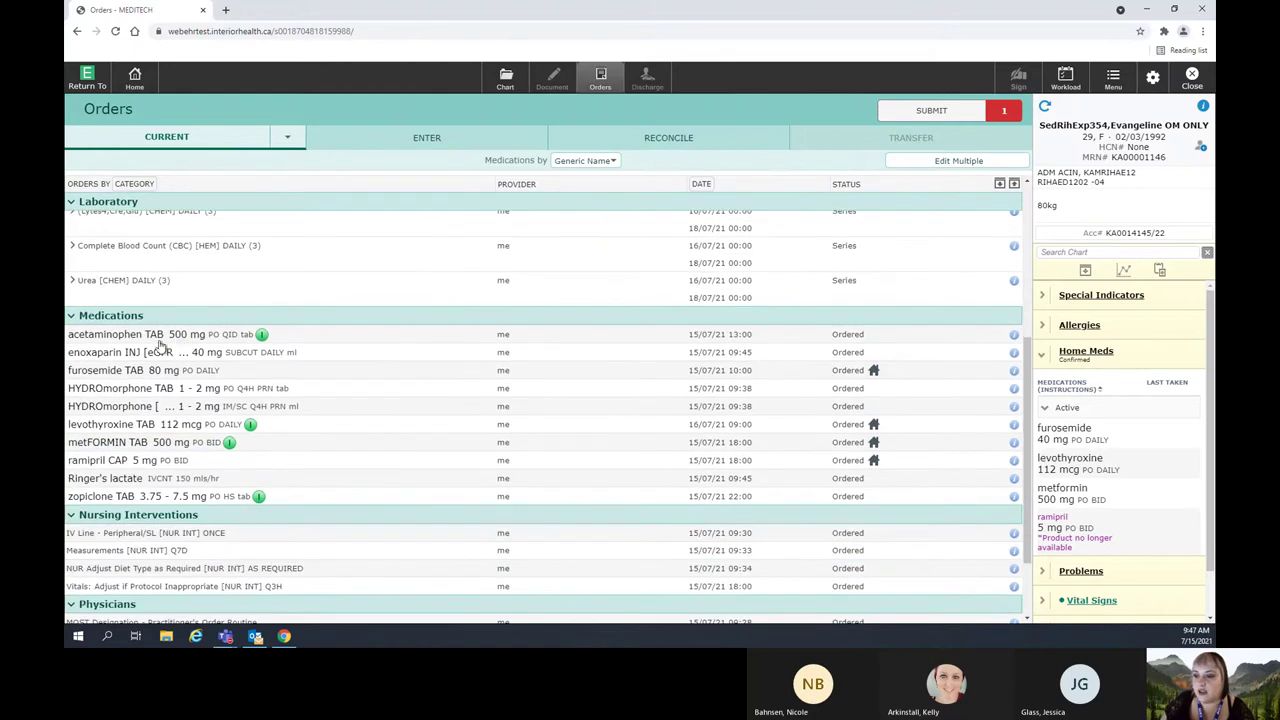
- Change the acetaminophen dose to 1000 mg PO QID and save the new schedule
click(133, 340)
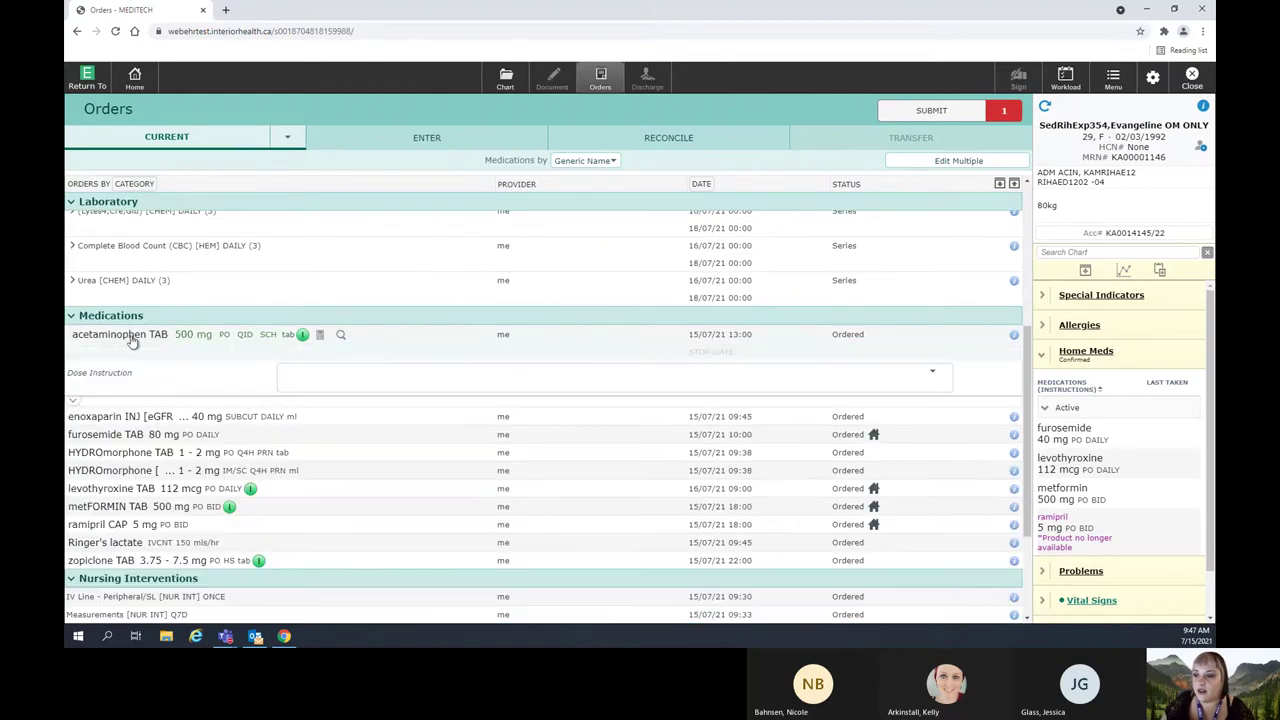
click(187, 341)
click(222, 517)
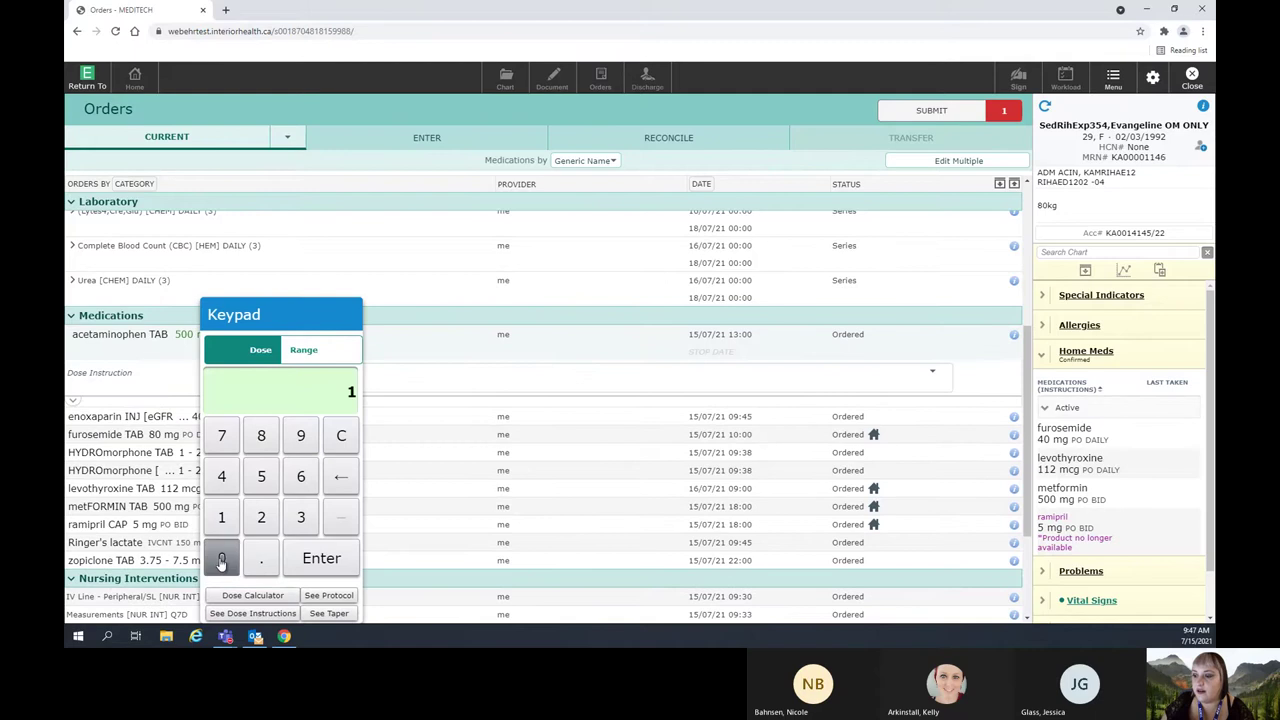
click(222, 559)
click(222, 559)
click(222, 559)
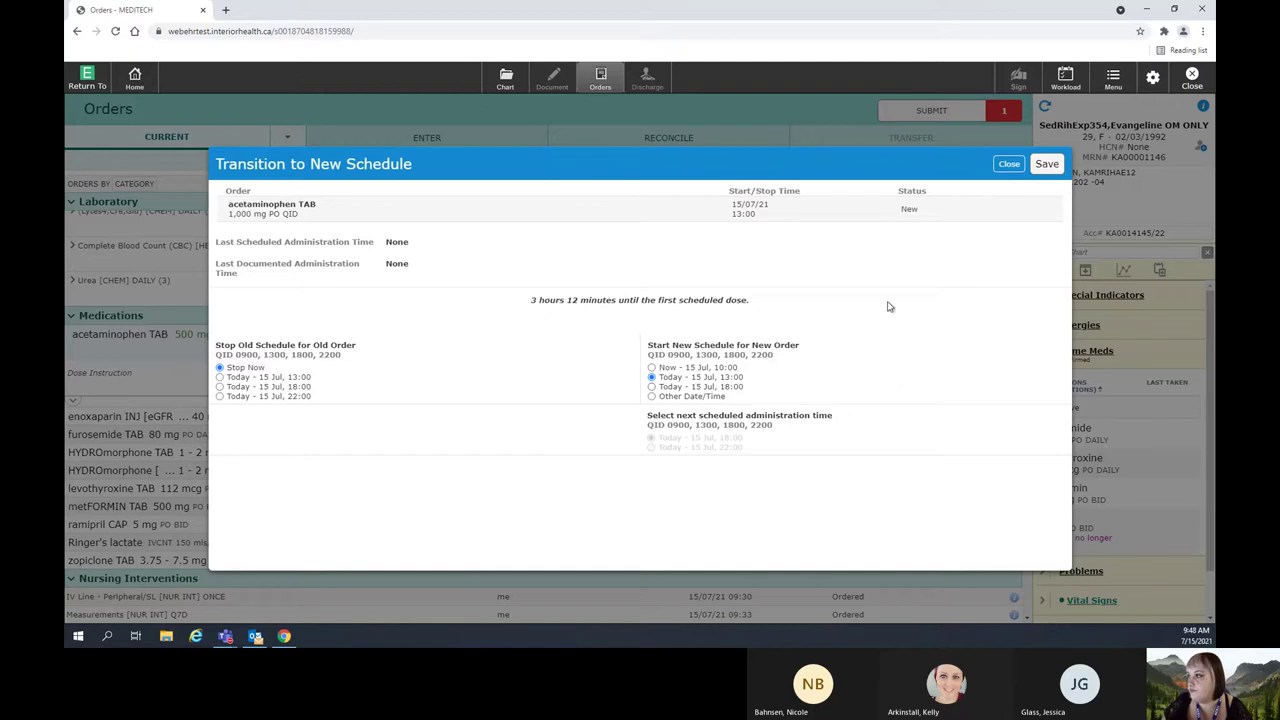
click(1046, 166)
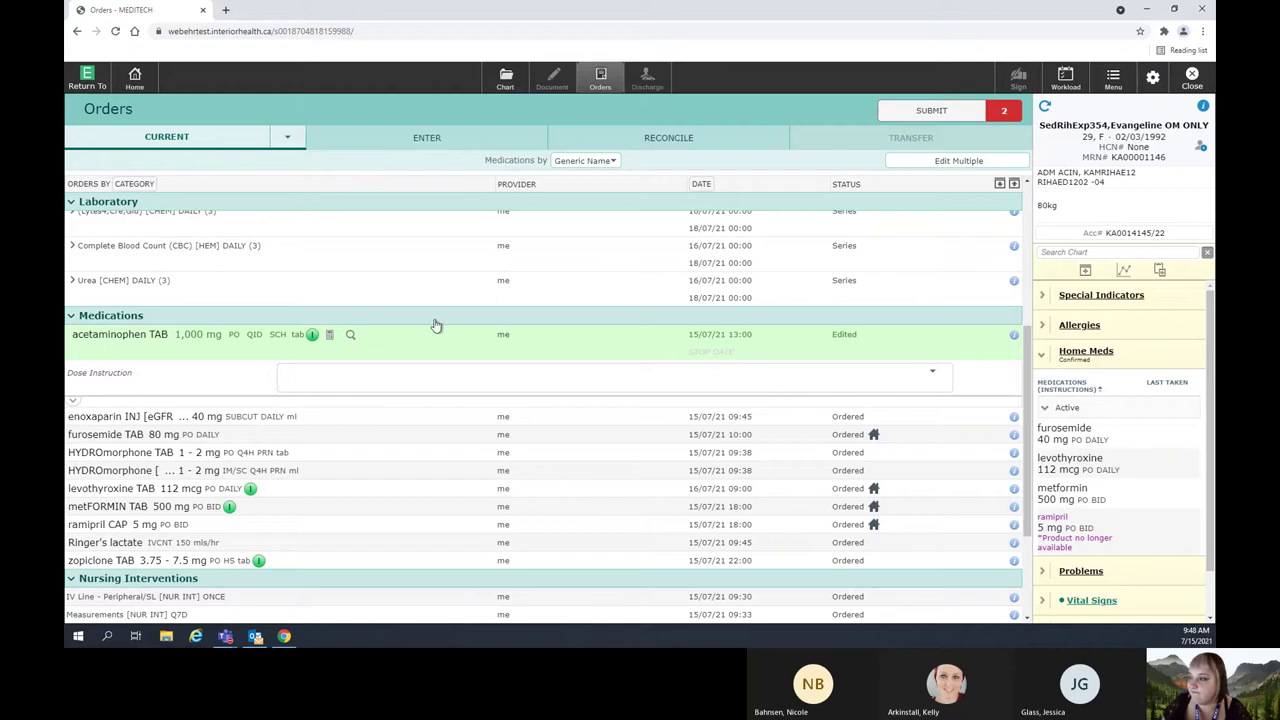
- Submit the pending order changes, signing with the user's PIN
click(936, 112)
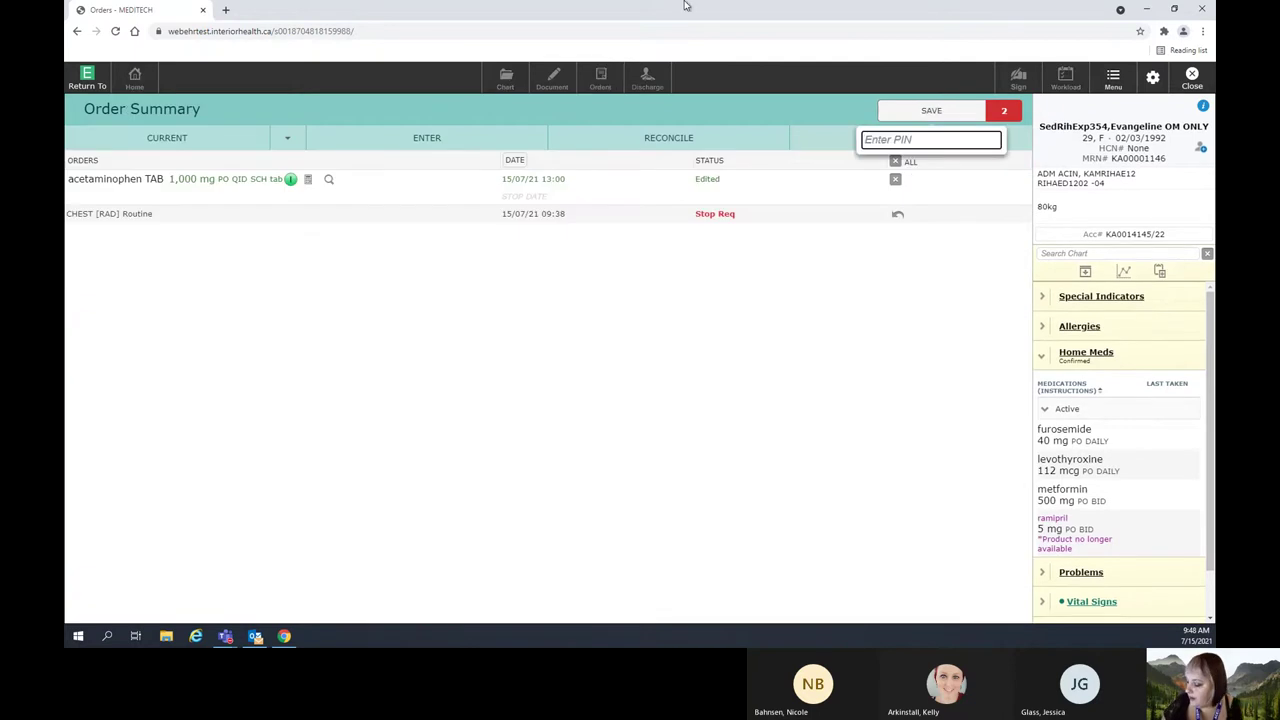
text(****)
key(Return)
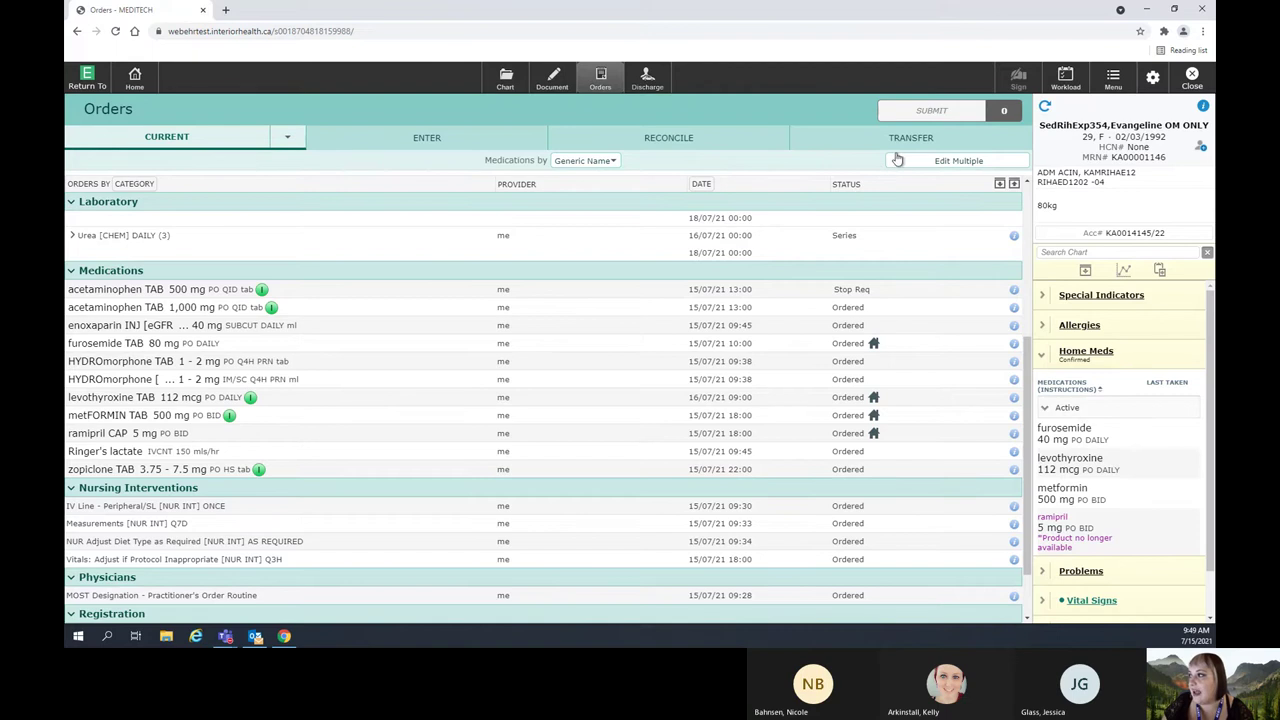
click(957, 162)
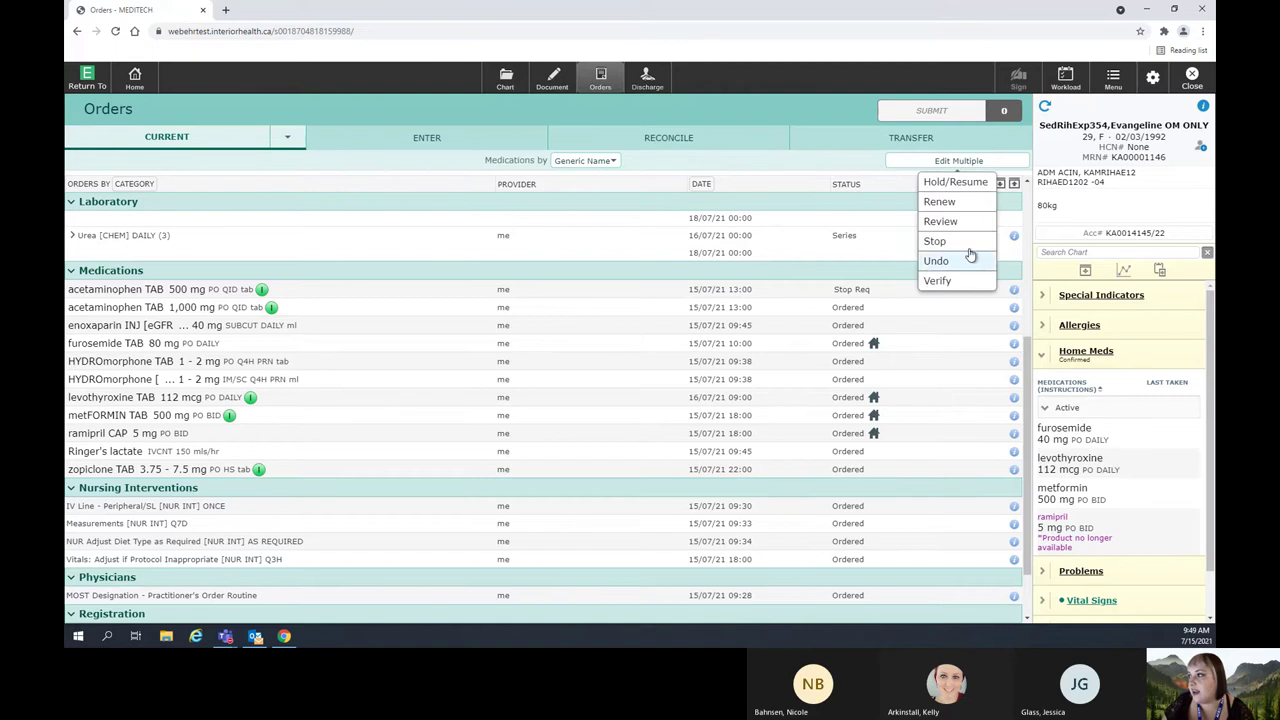
click(933, 242)
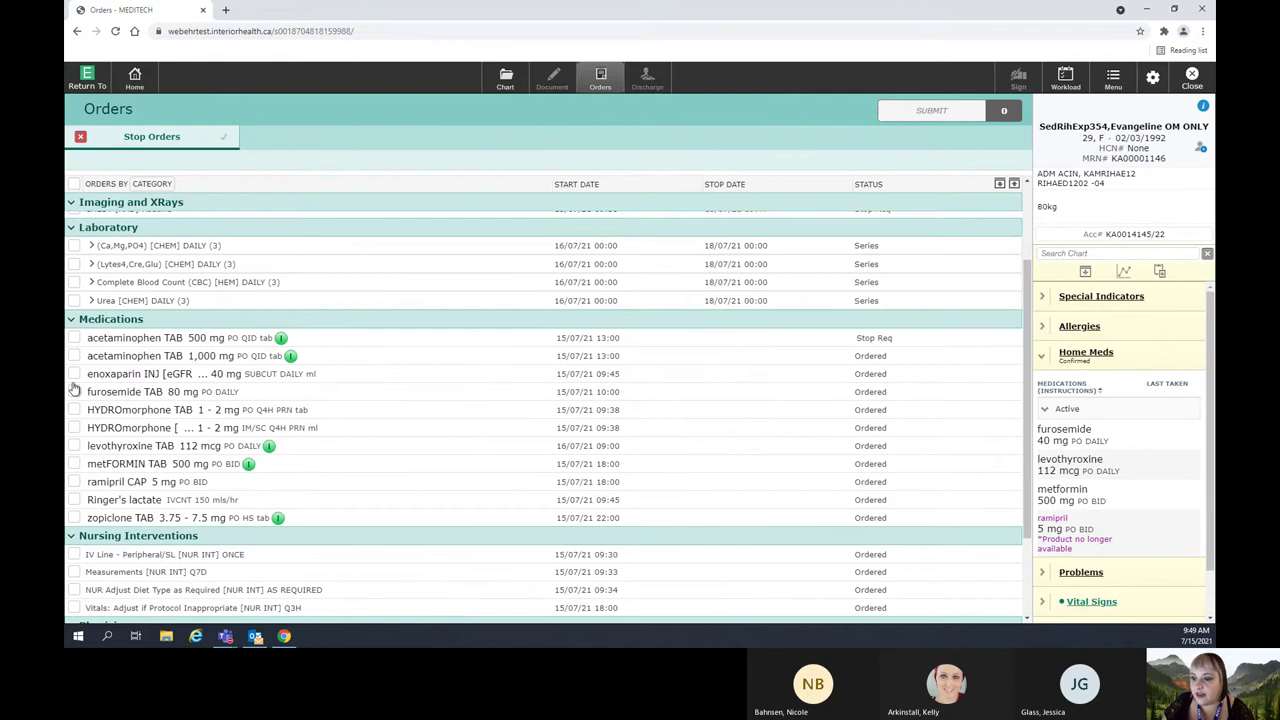
click(74, 374)
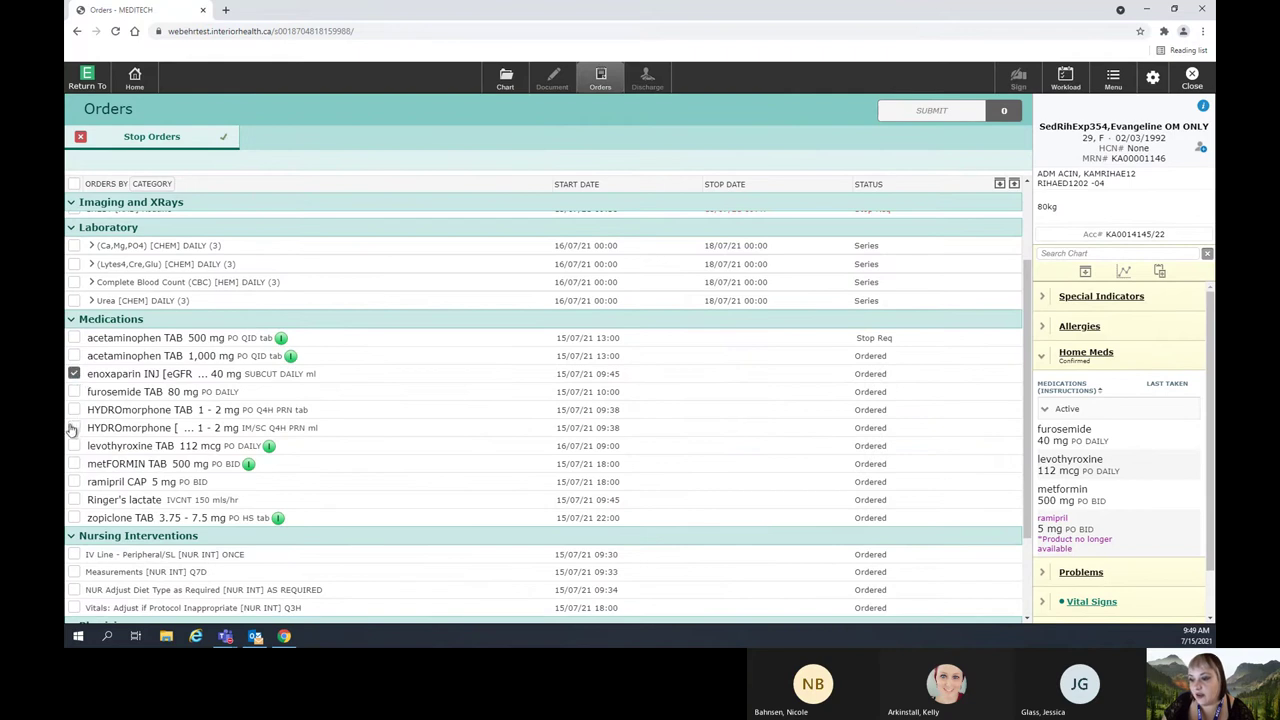
click(74, 428)
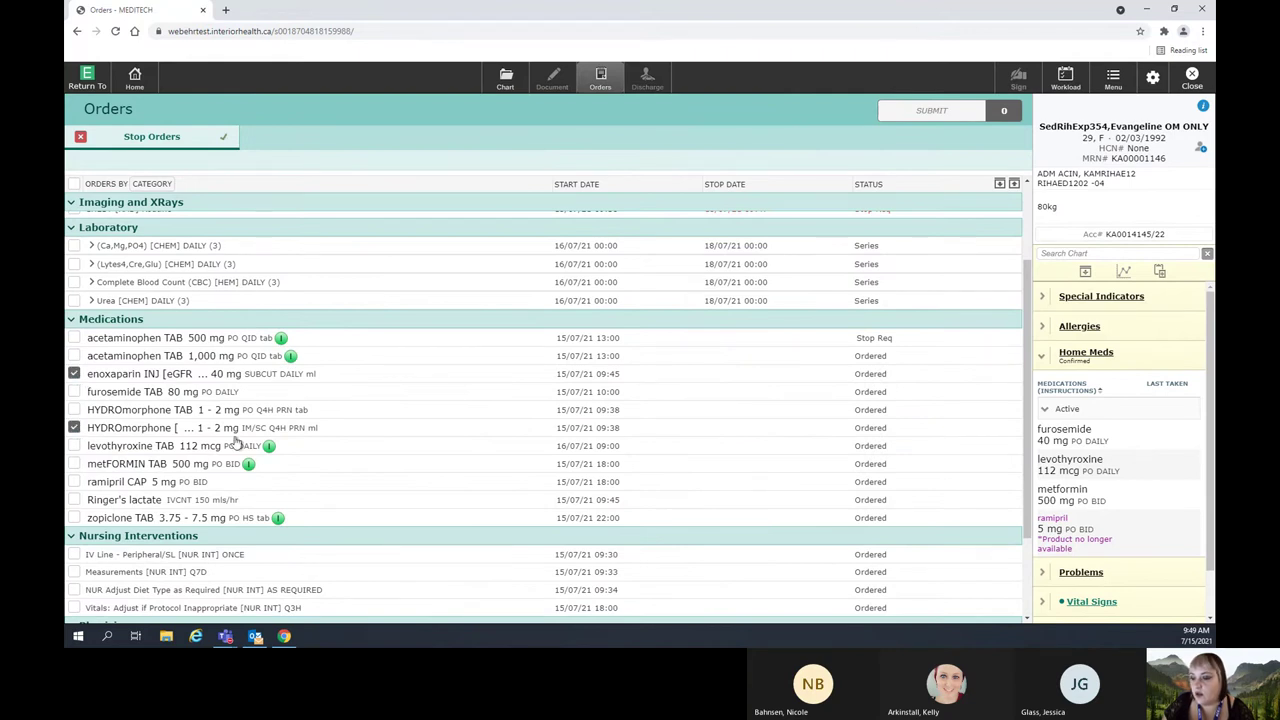
scroll(130, 509, down, 2)
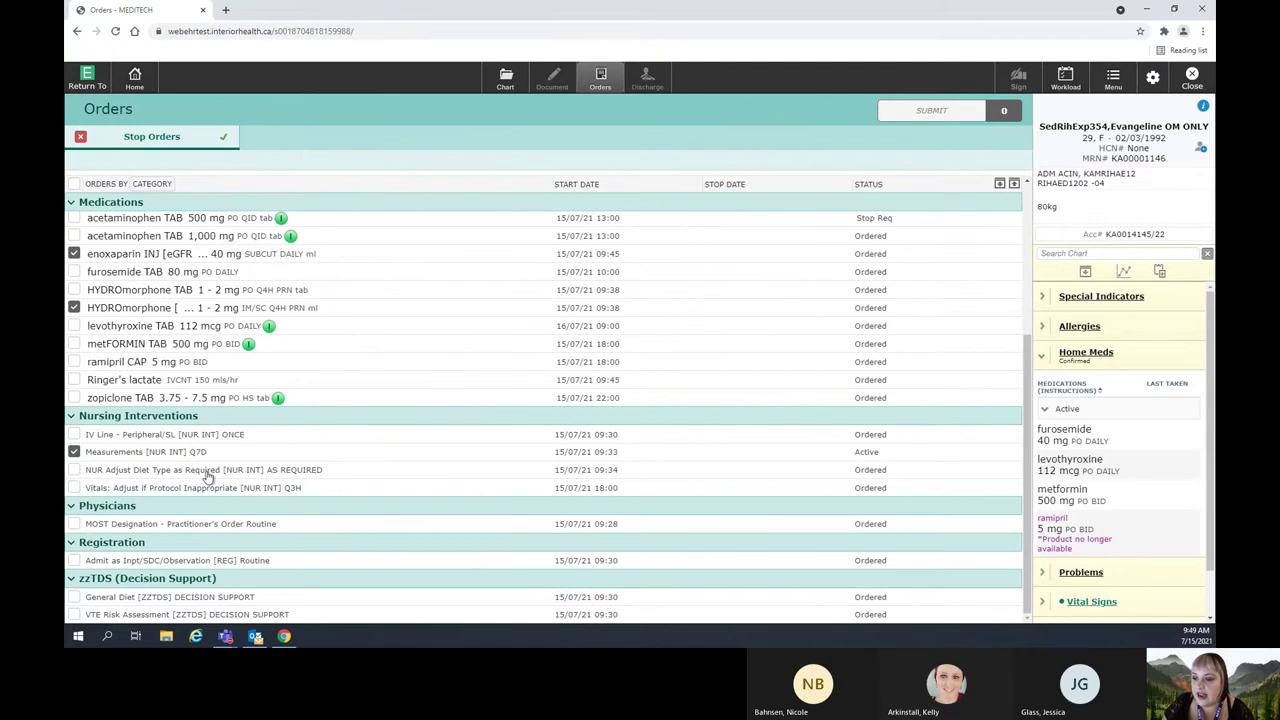
scroll(200, 490, up, 4)
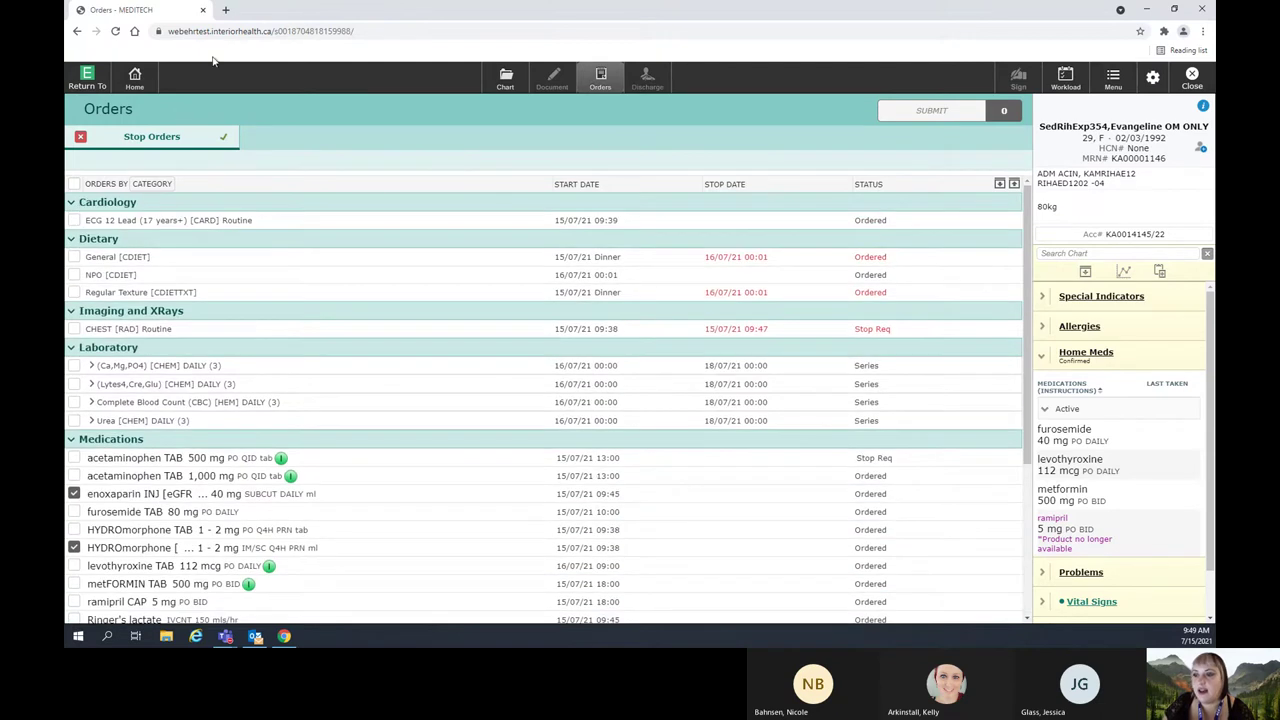
click(225, 140)
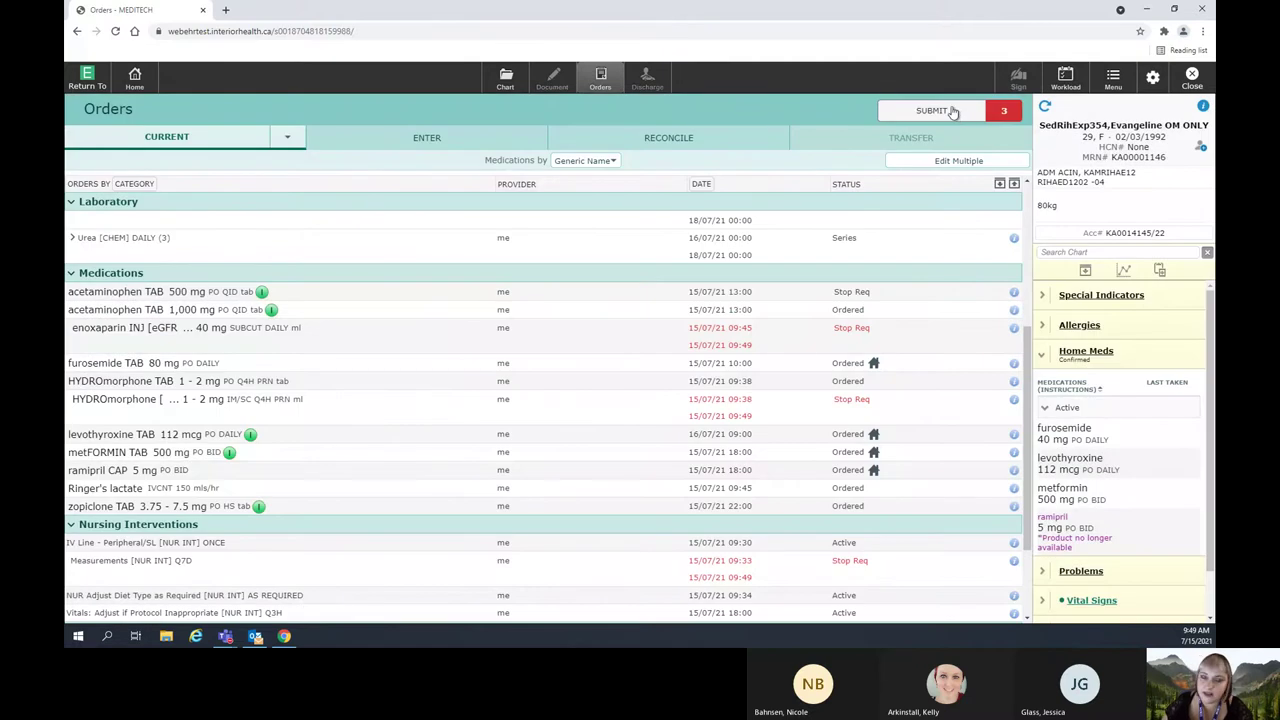
click(953, 112)
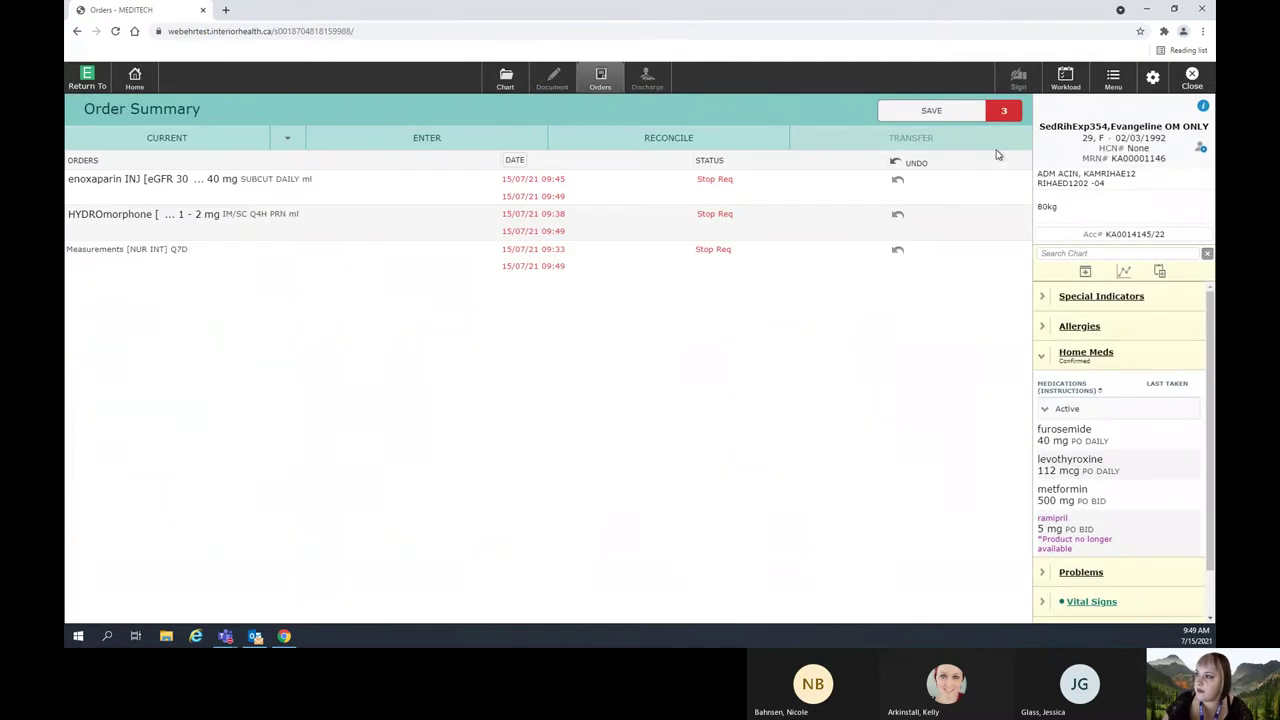
text(••••)
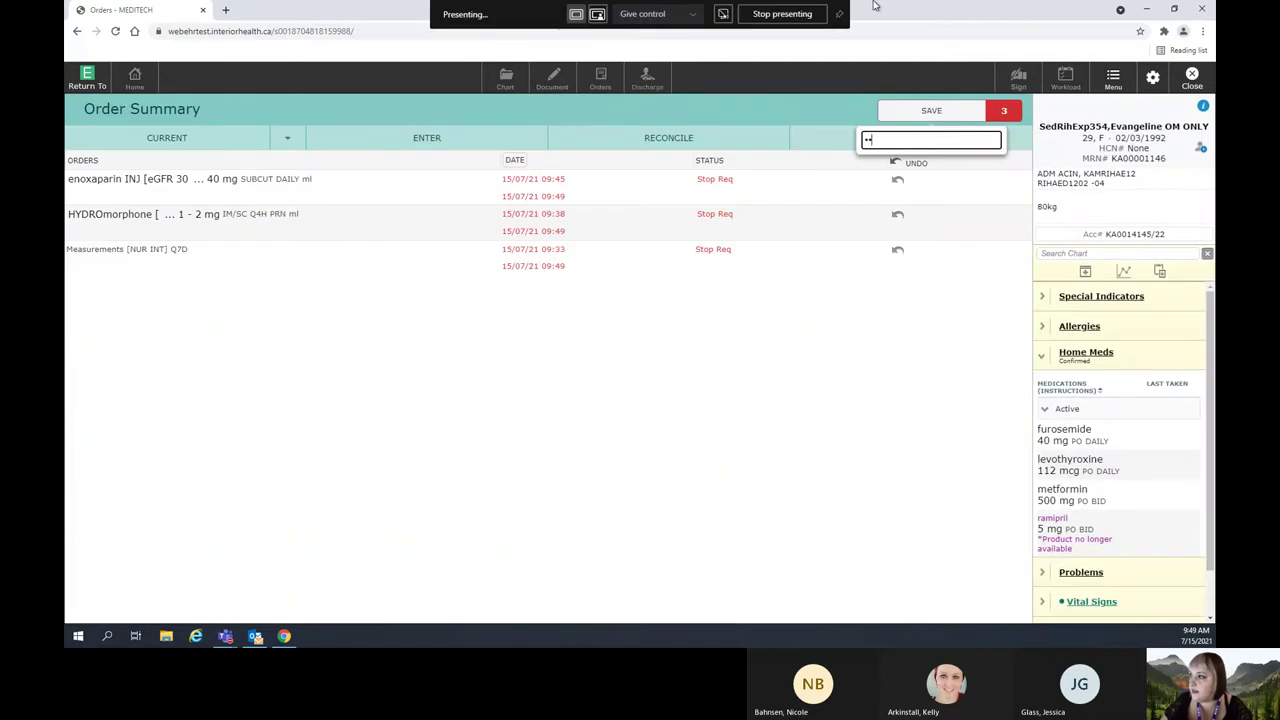
key(Return)
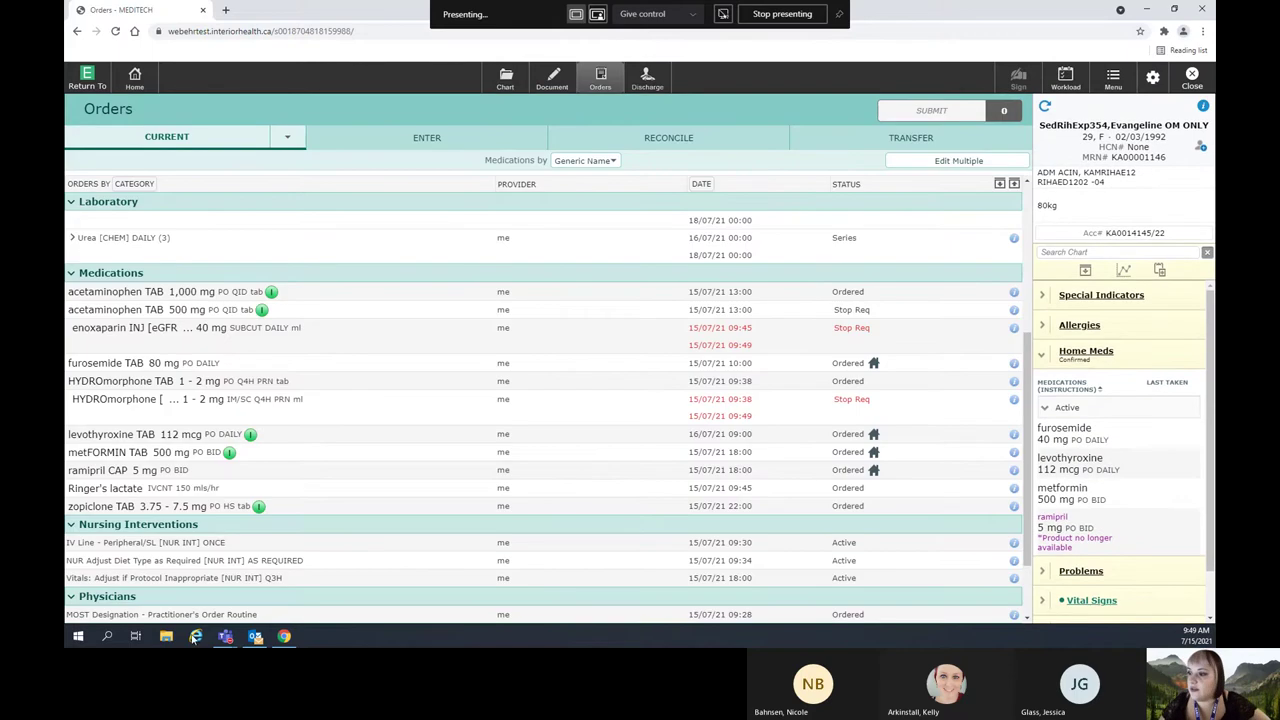
scroll(770, 420, down, 2)
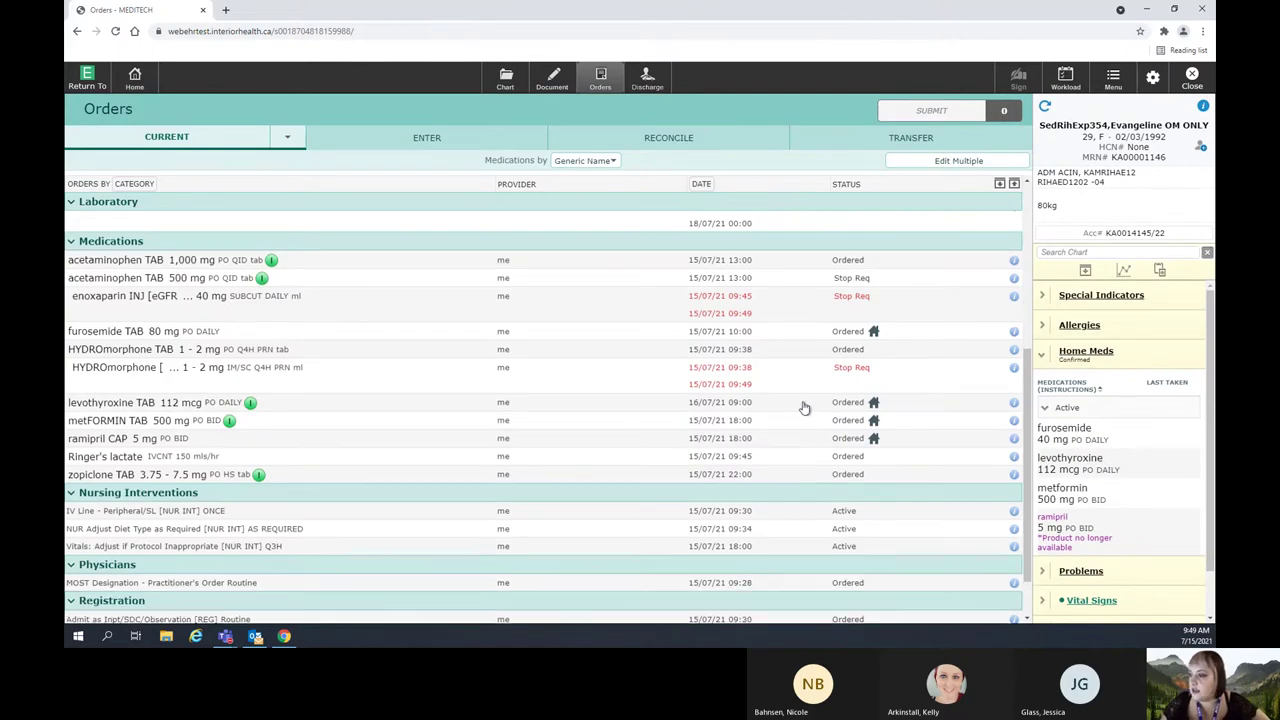
scroll(400, 471, up, 5)
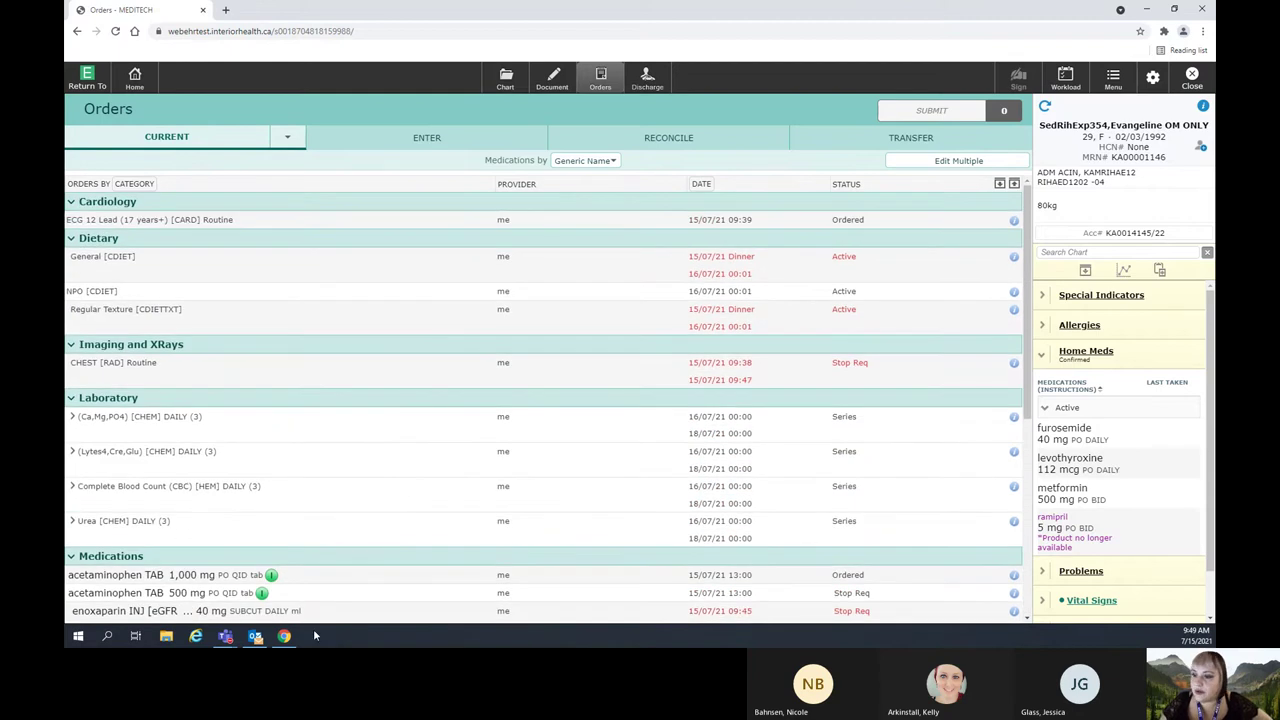
- Switch the orders view to Hold Queue and enter Preop Orders as the event reason
click(290, 137)
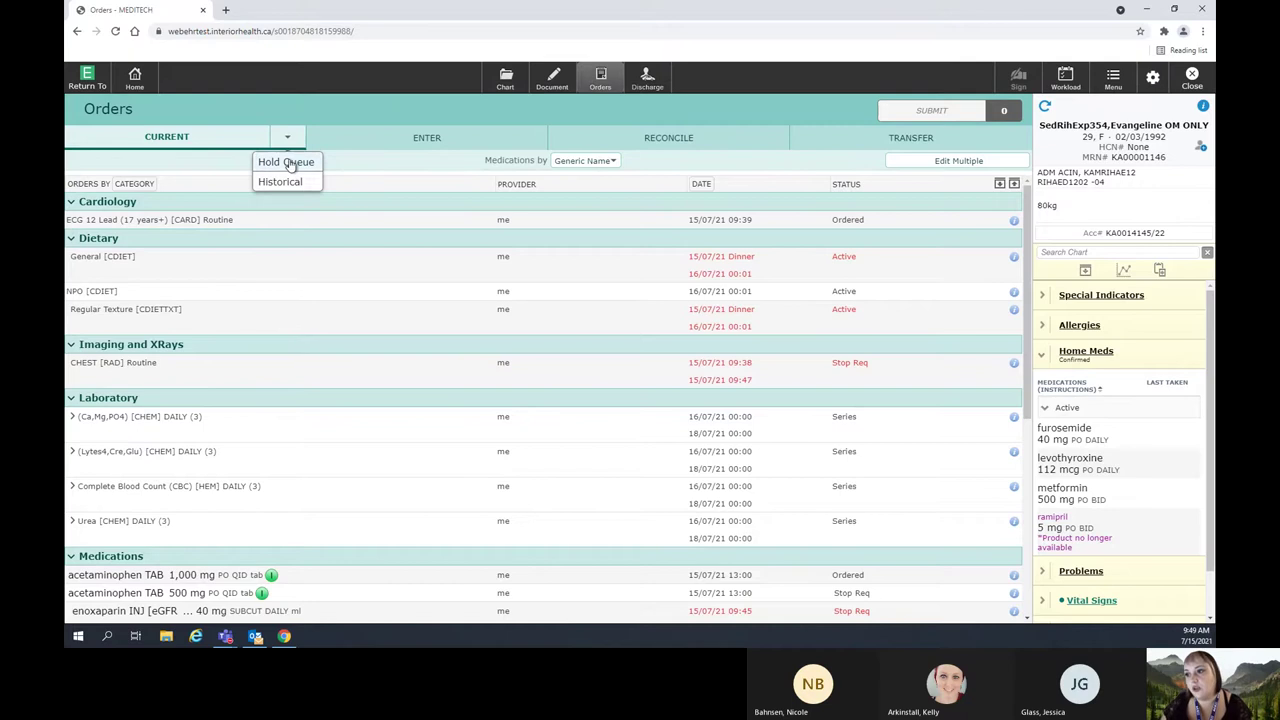
click(288, 162)
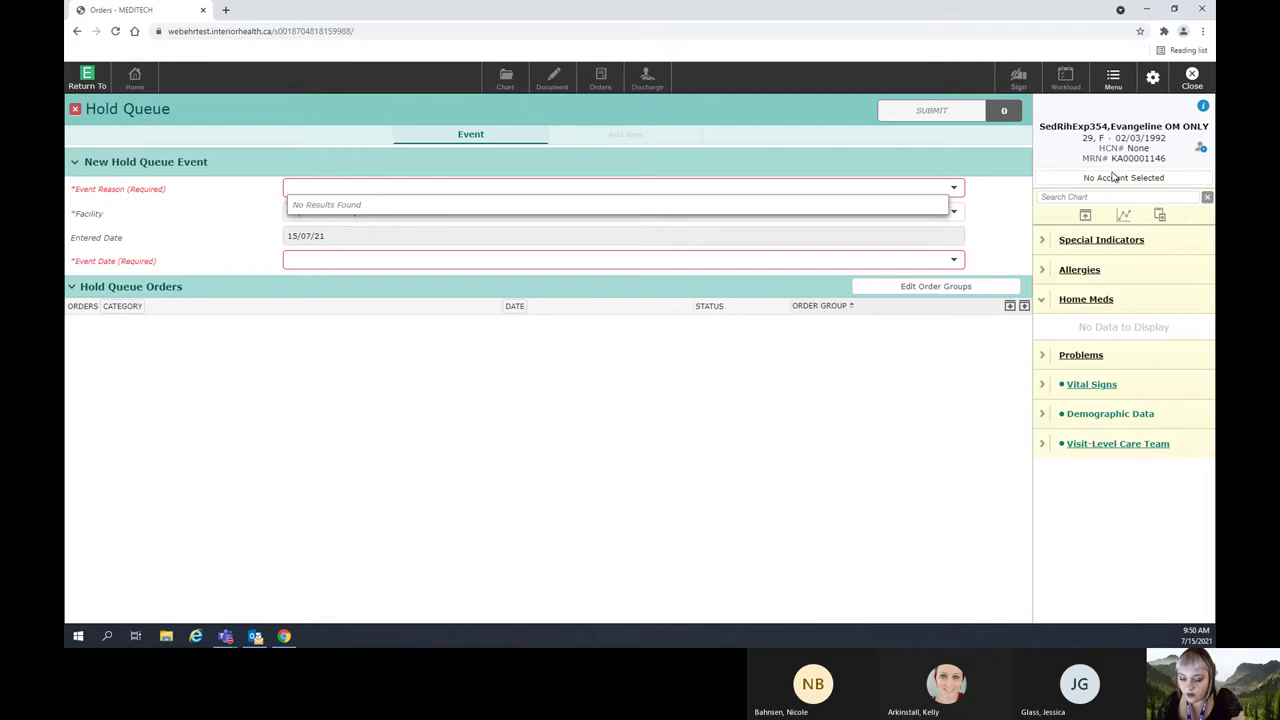
text(re)
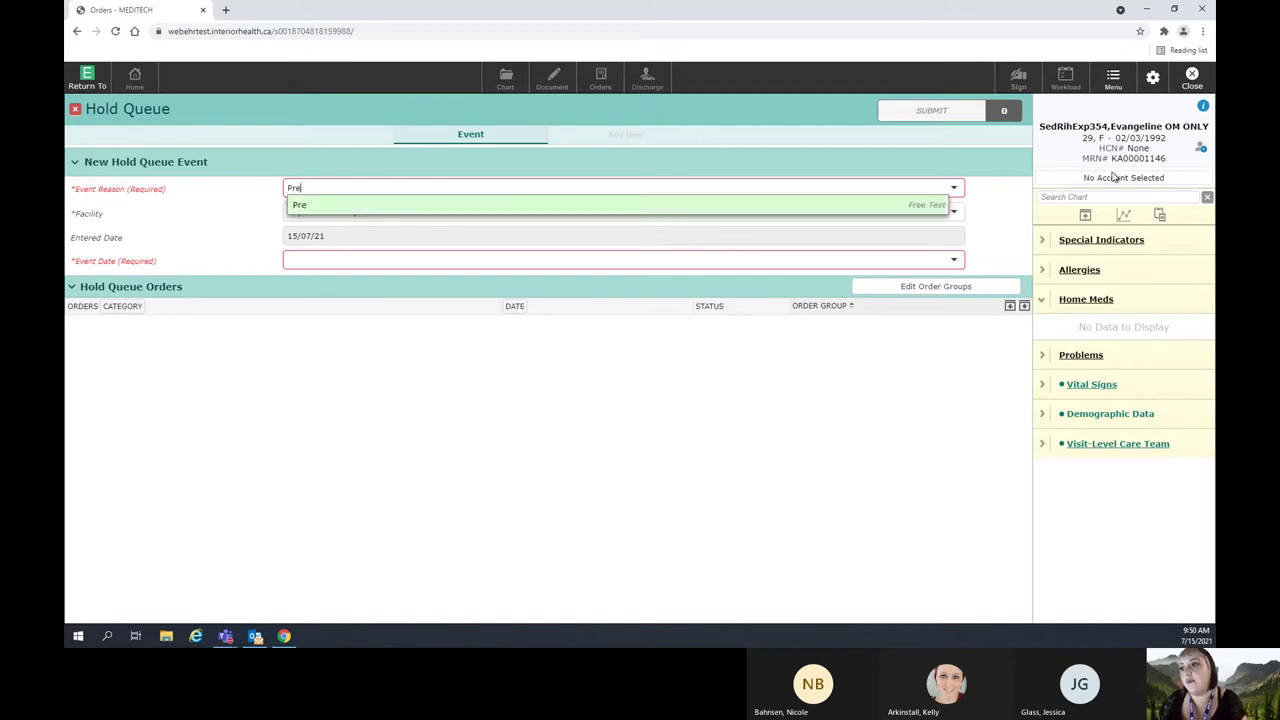
text(op Orders)
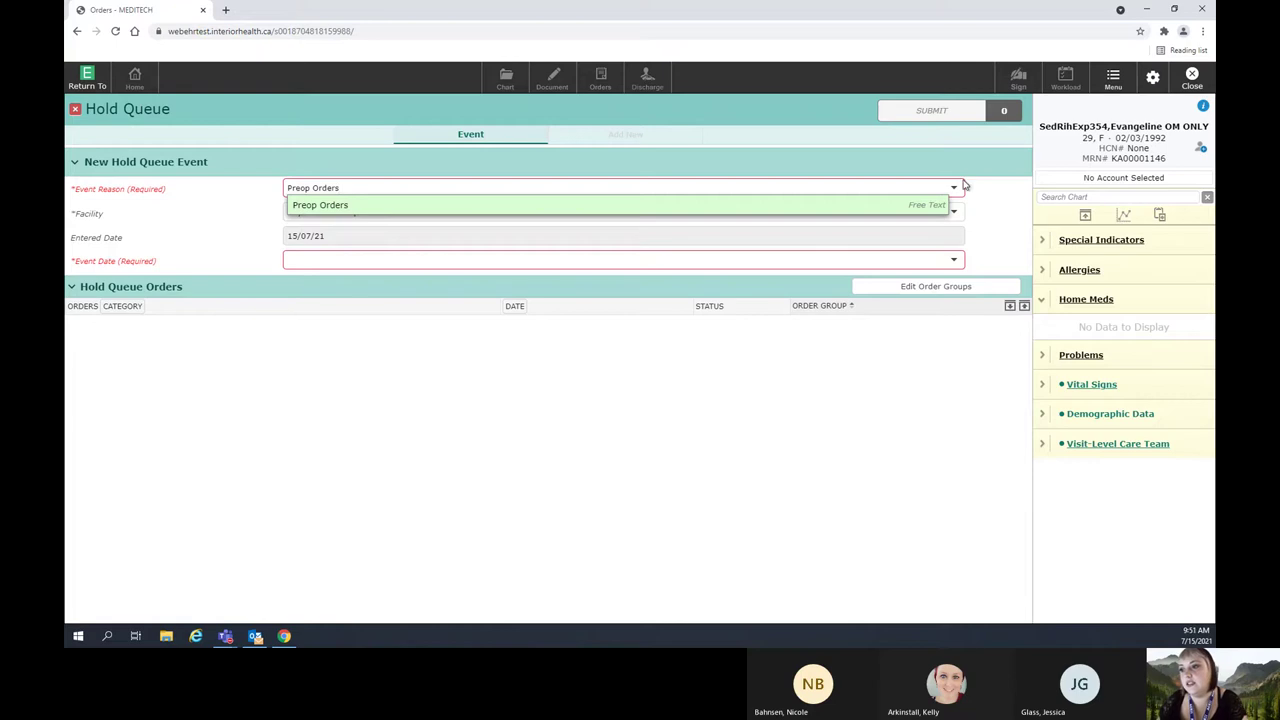
click(336, 258)
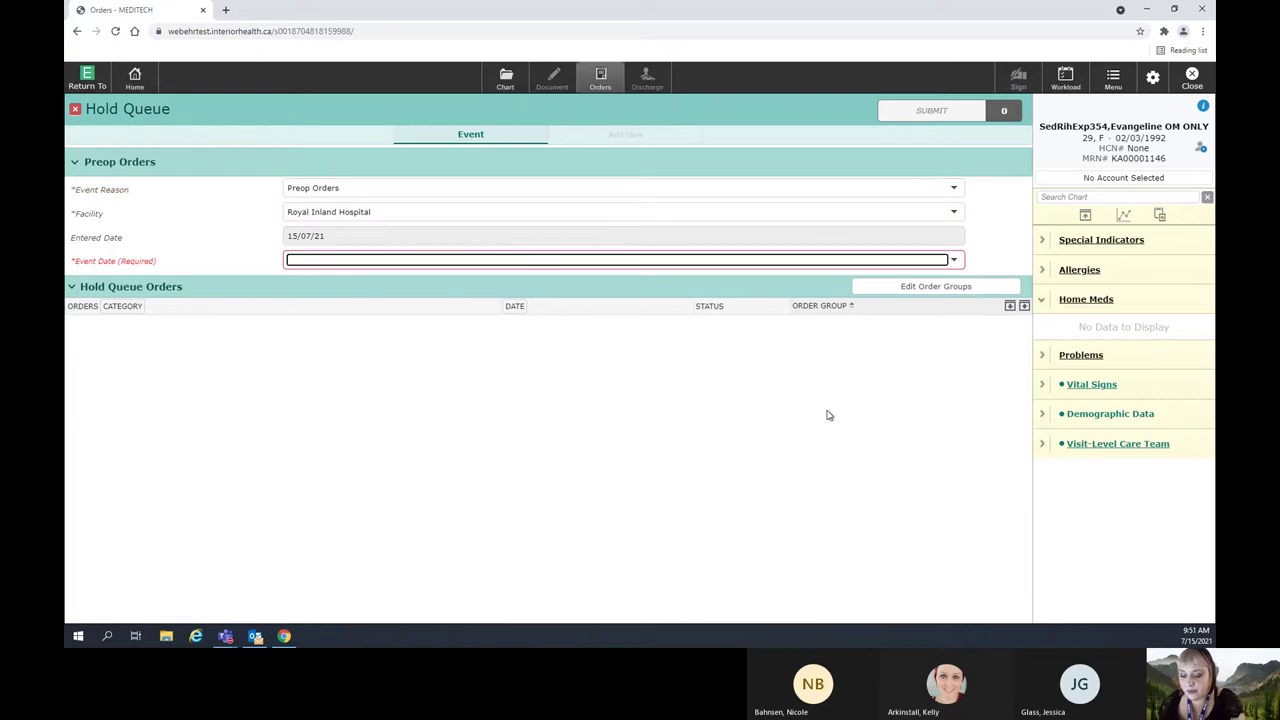
- Set the event date to t+4 (19/07/21) and add new orders to the event
text(t)
key(Tab)
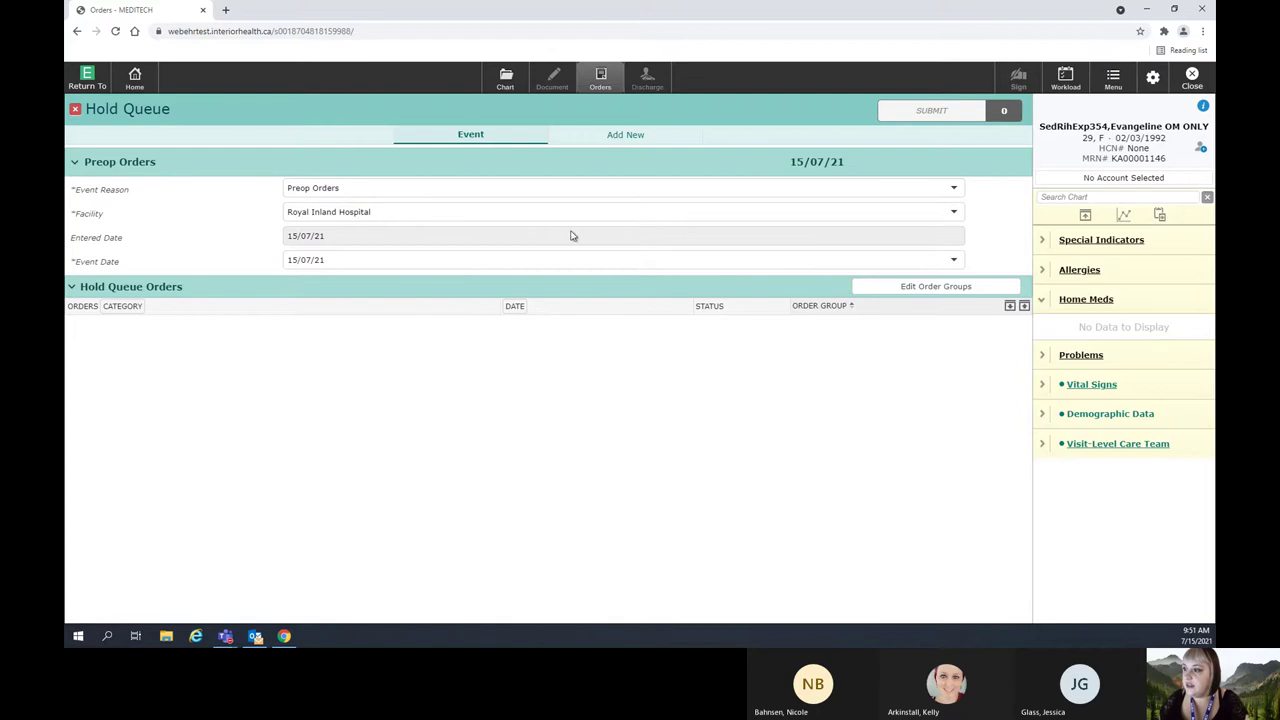
click(400, 260)
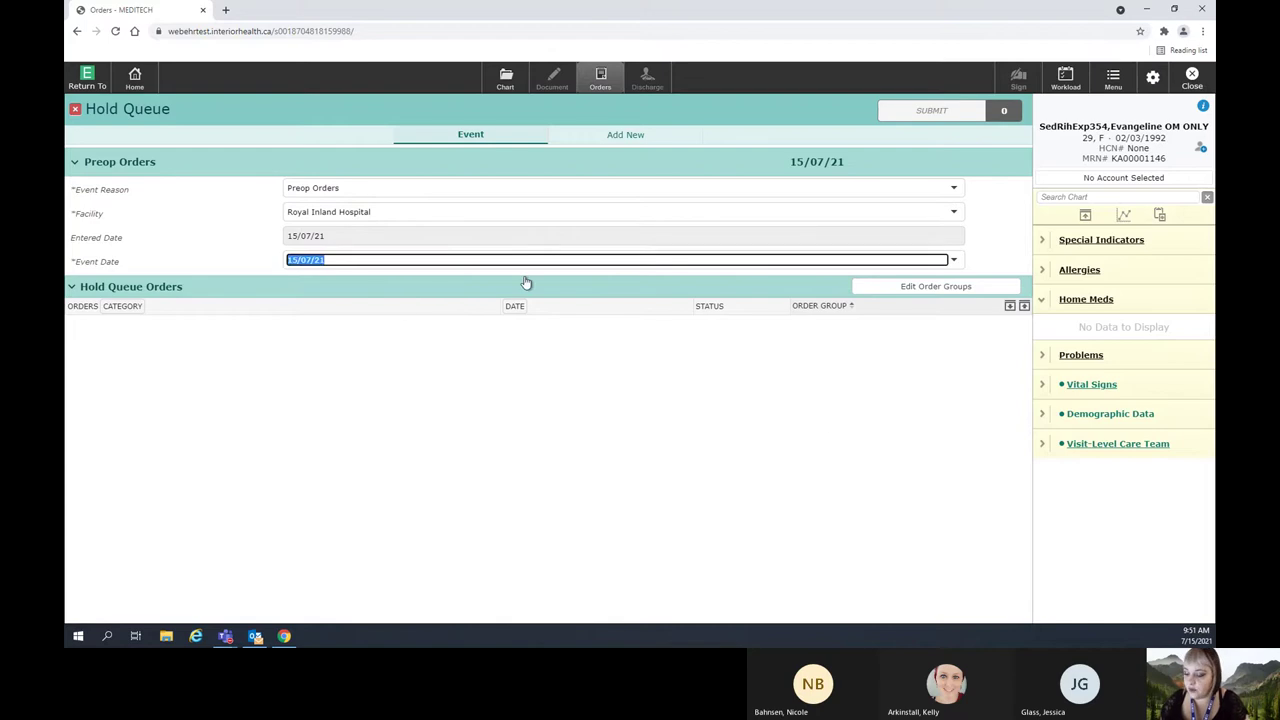
key(BackSpace)
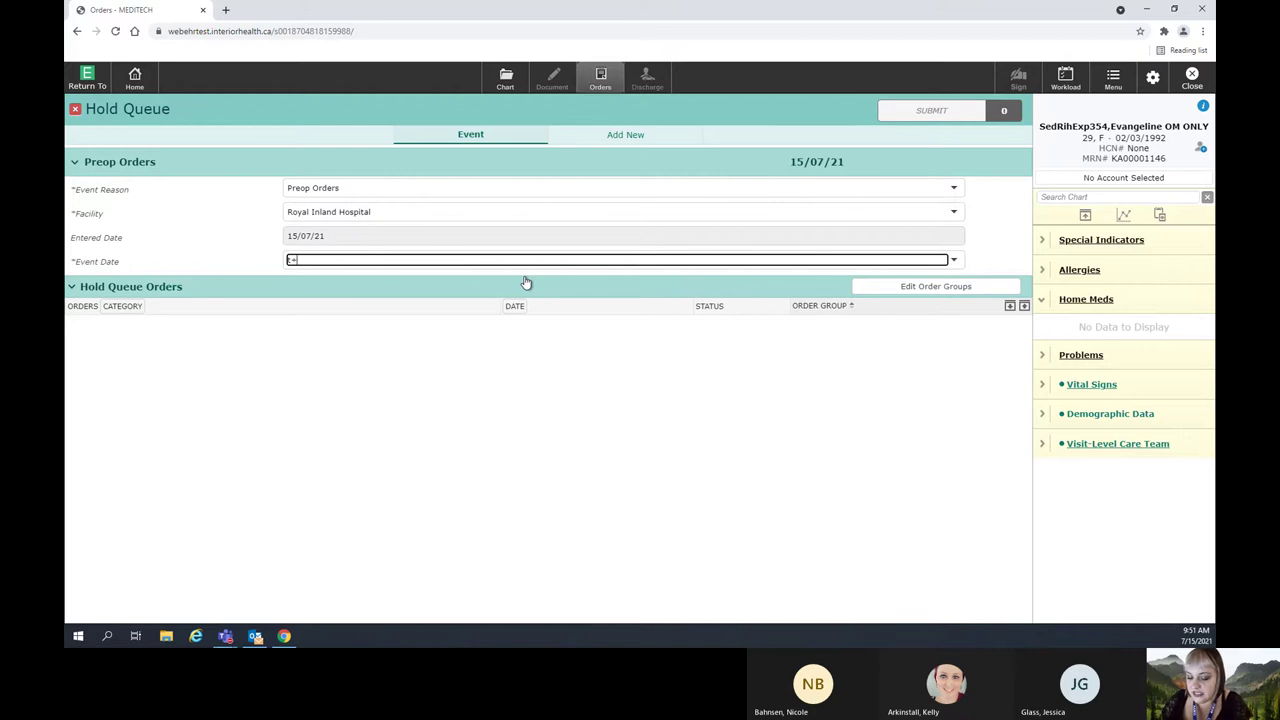
text(t+4)
key(Tab)
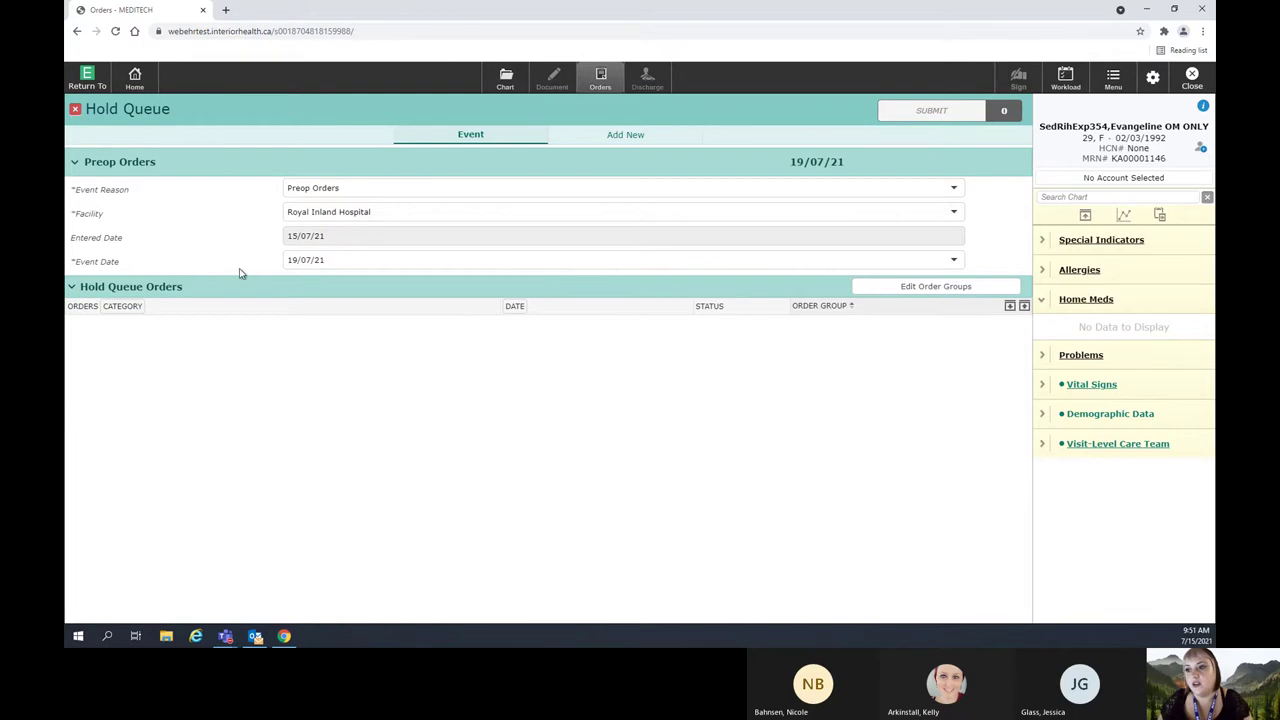
click(638, 145)
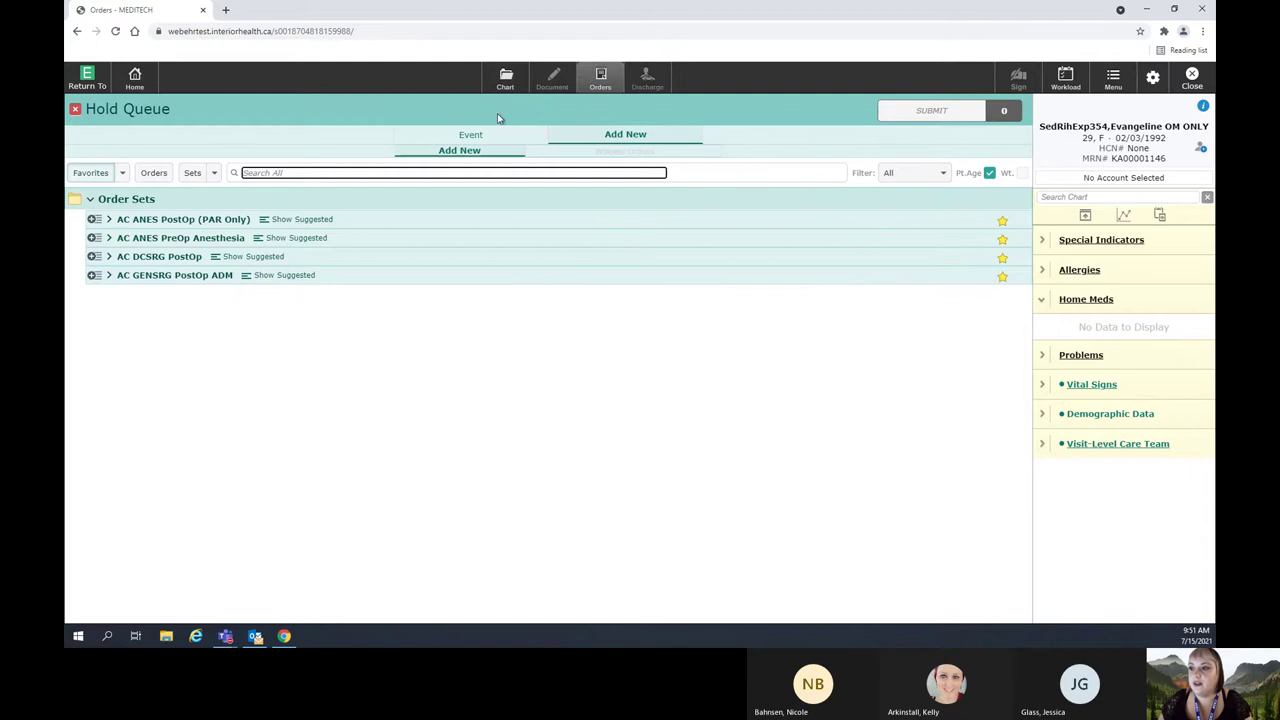
- Open the AC ANES PreOp Anesthesia order set, expand all its sections, and scroll through it
click(197, 240)
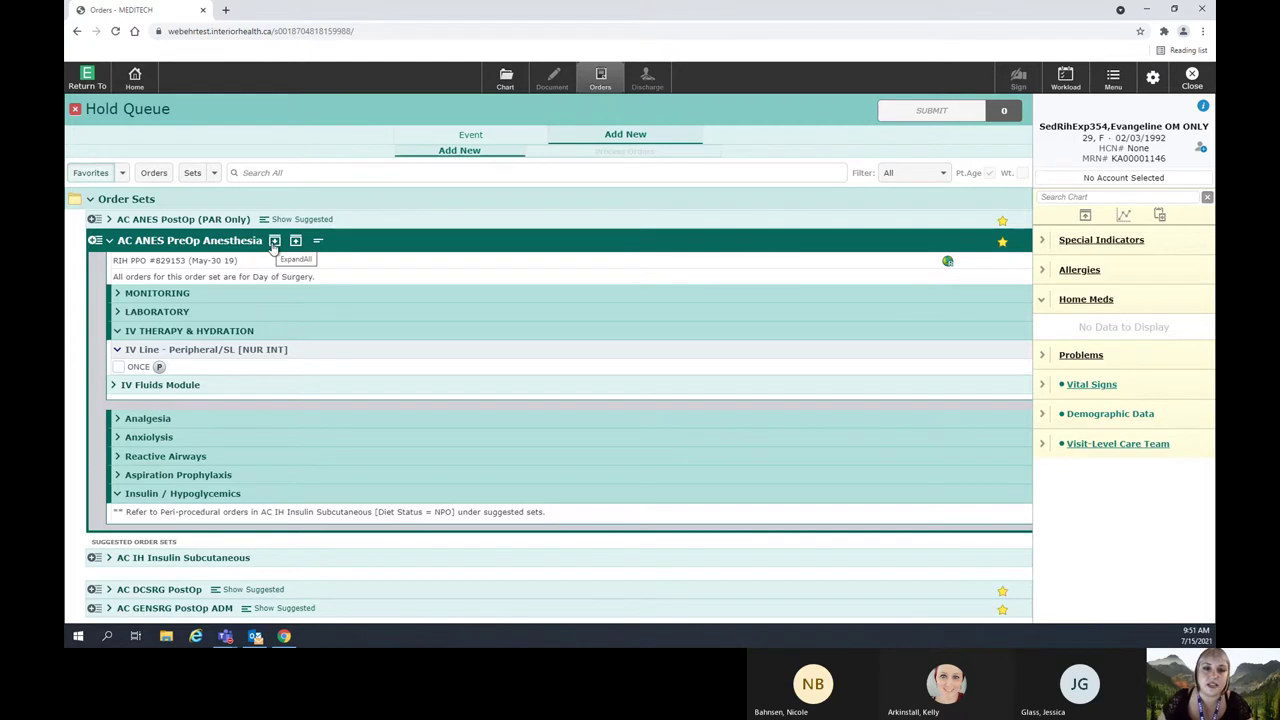
click(274, 242)
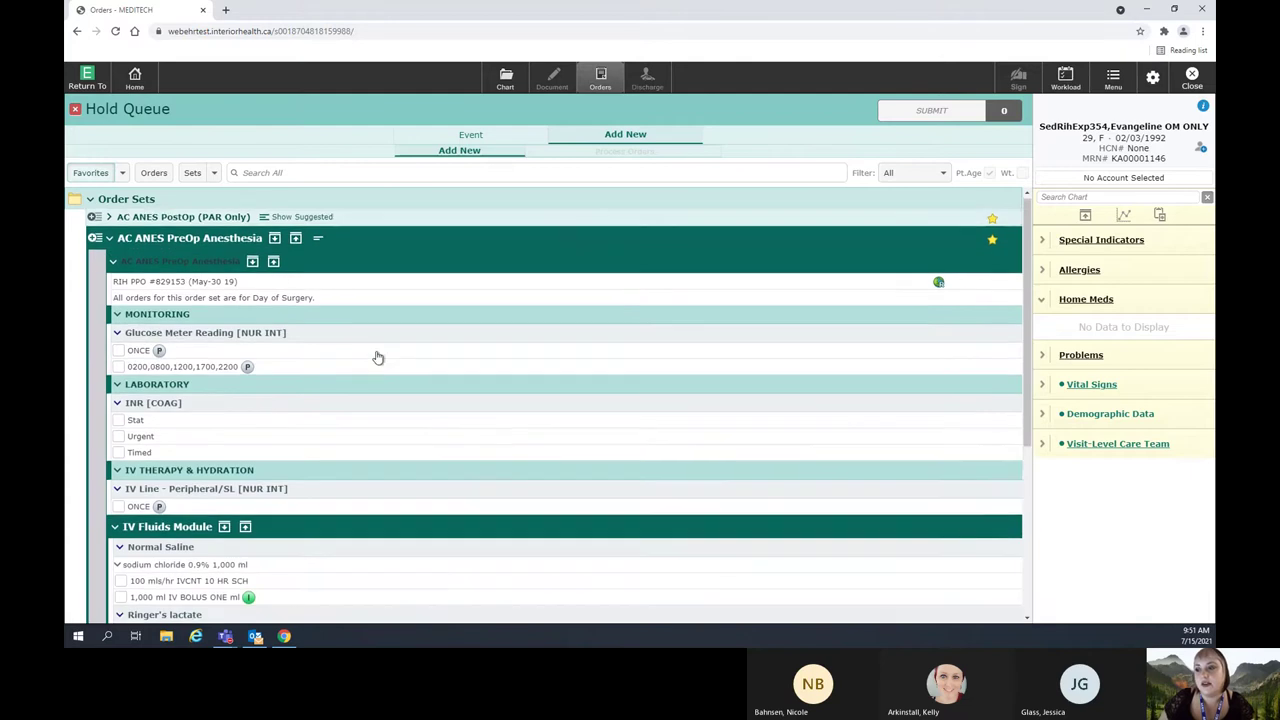
scroll(157, 370, down, 15)
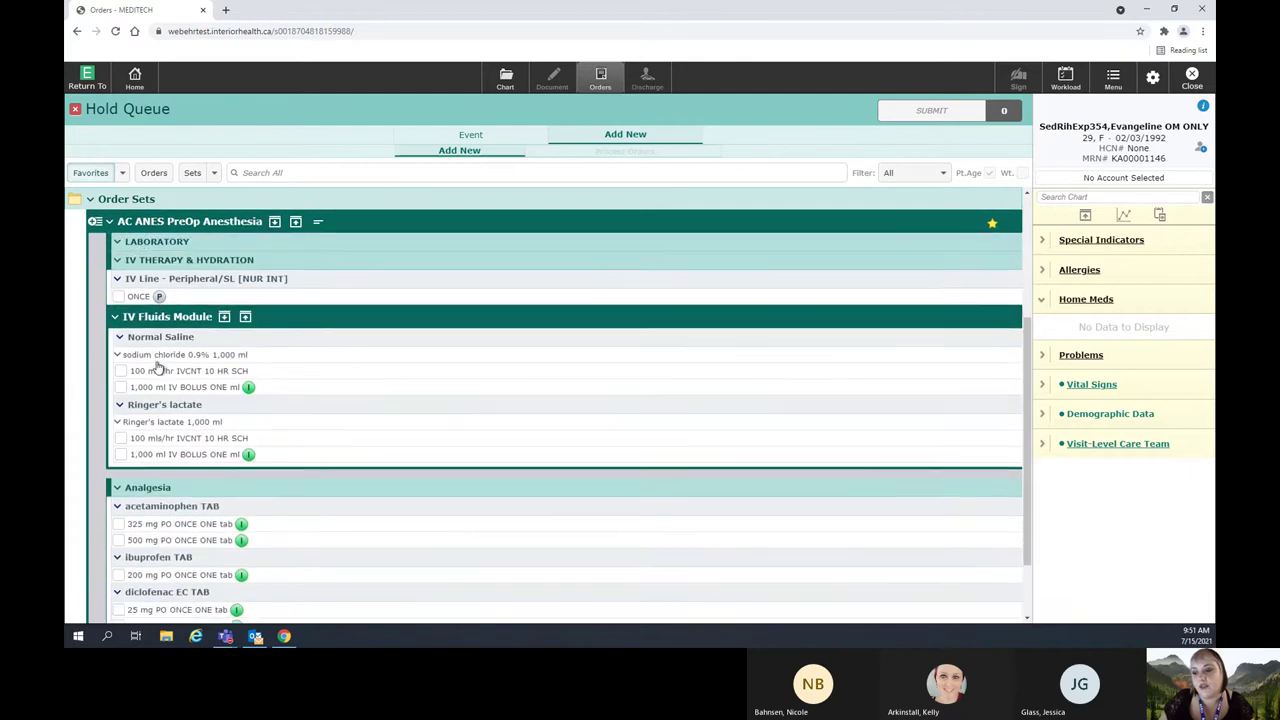
scroll(165, 378, down, 3)
scroll(200, 380, up, 15)
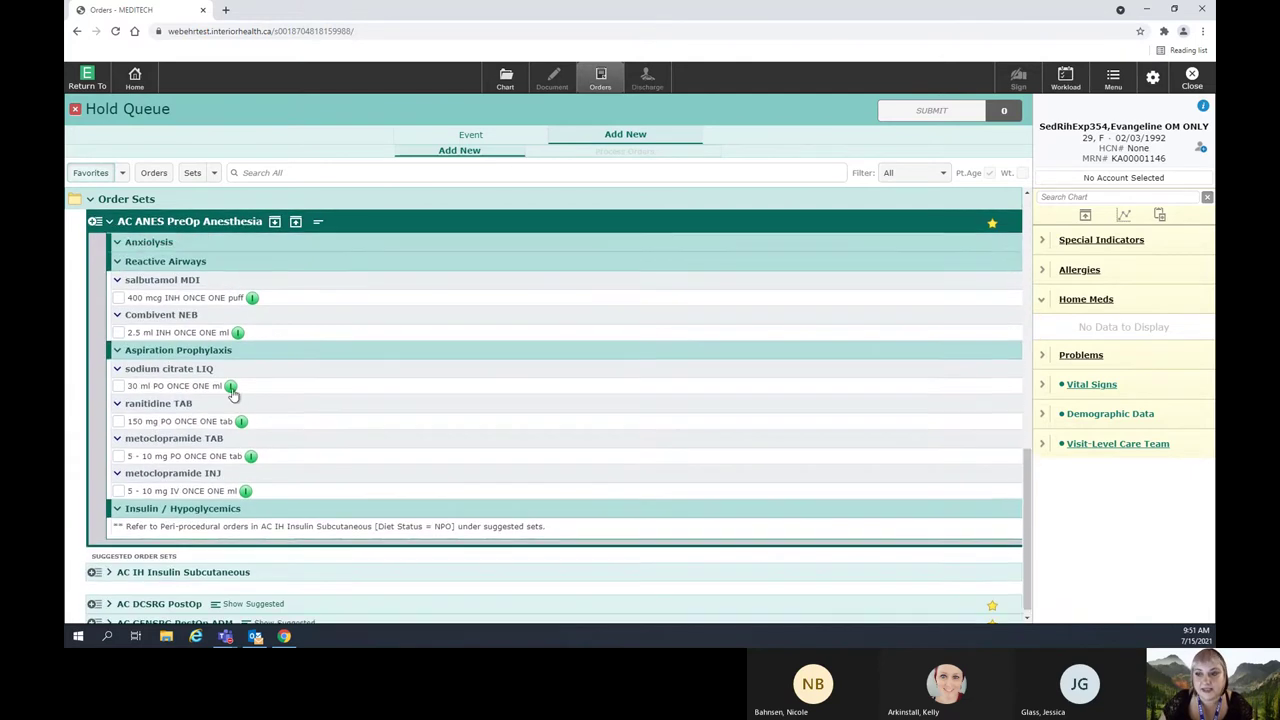
scroll(240, 383, up, 2)
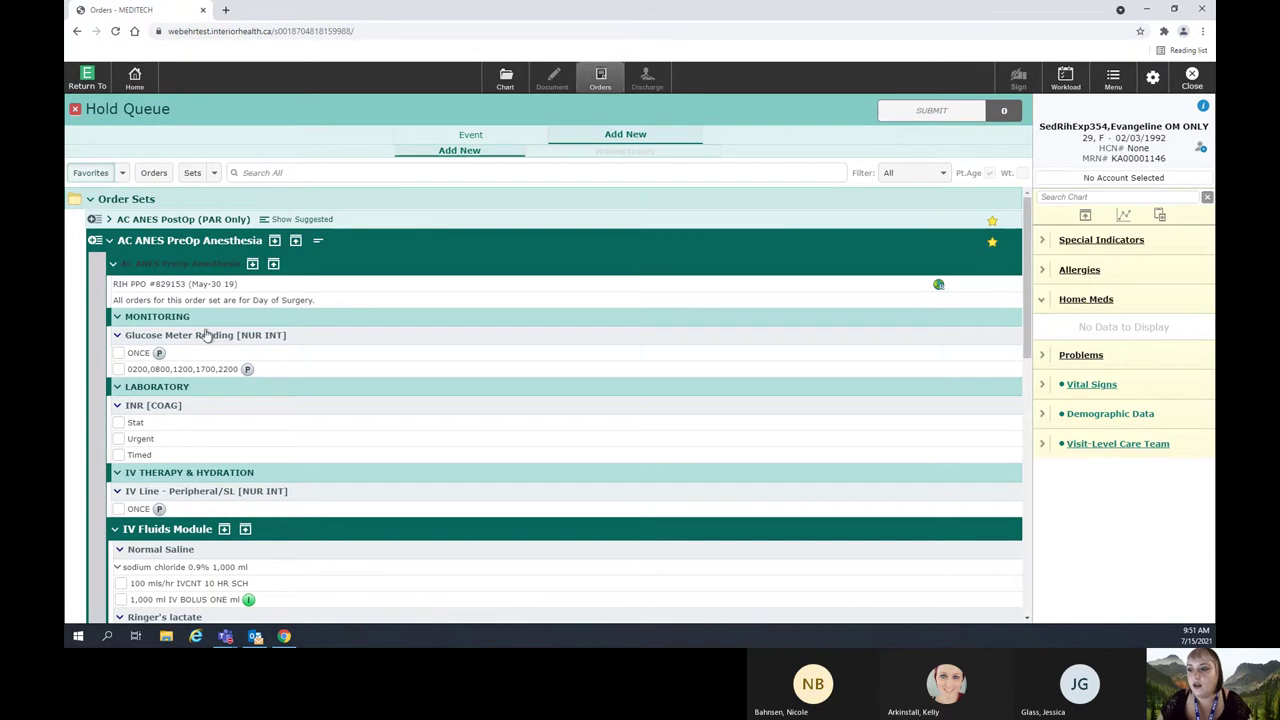
scroll(210, 328, down, 1)
- Order Glucose Meter ONCE, a stat INR, and a continuous IV line with no second site
click(118, 293)
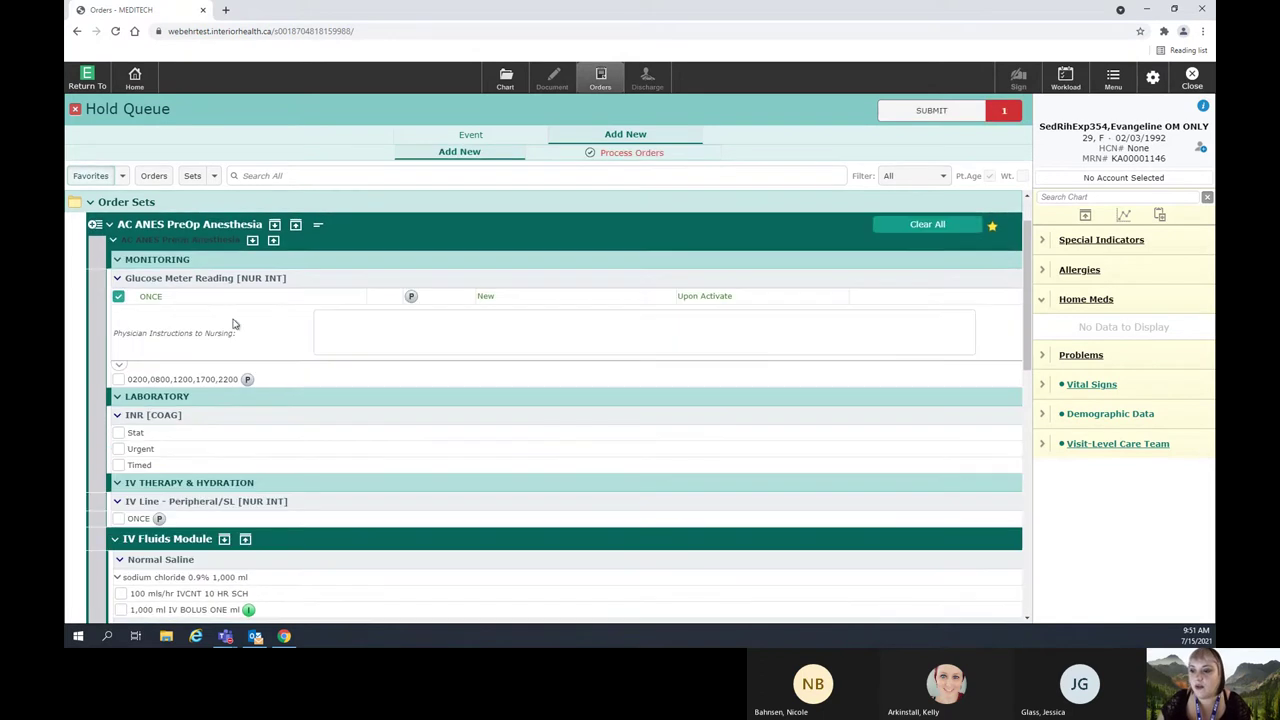
click(118, 432)
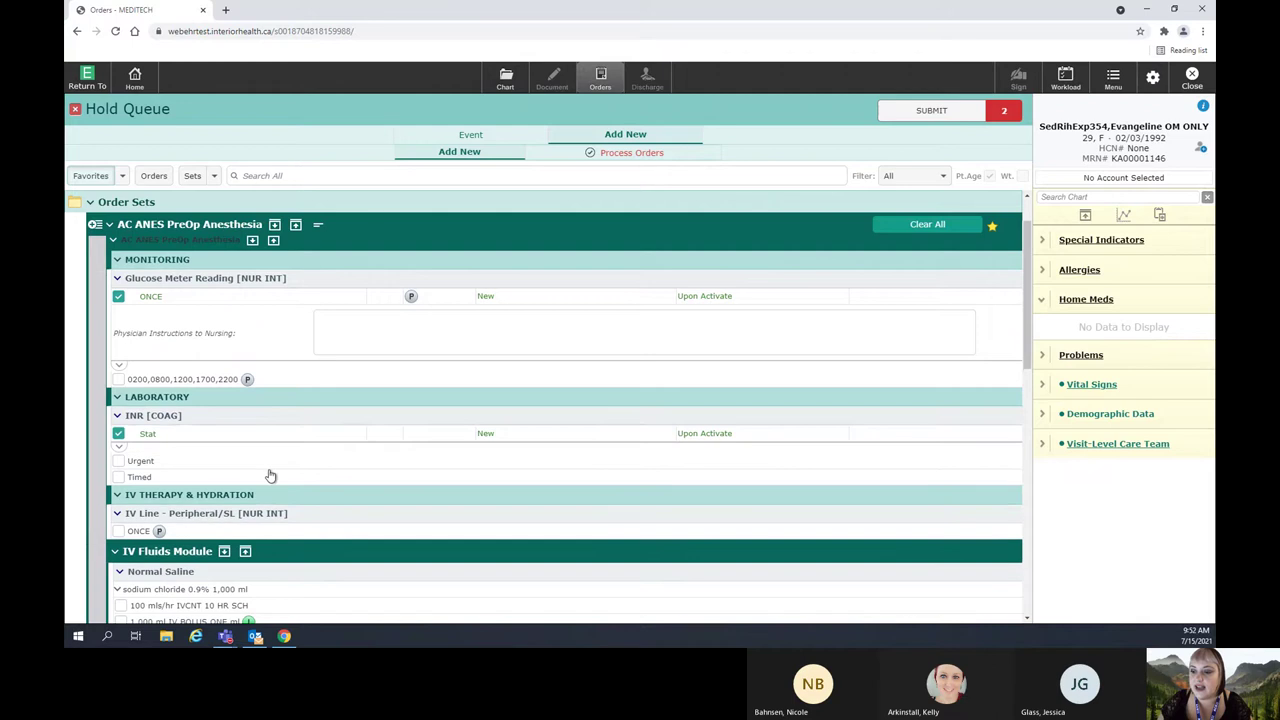
scroll(200, 450, down, 2)
click(118, 411)
click(345, 434)
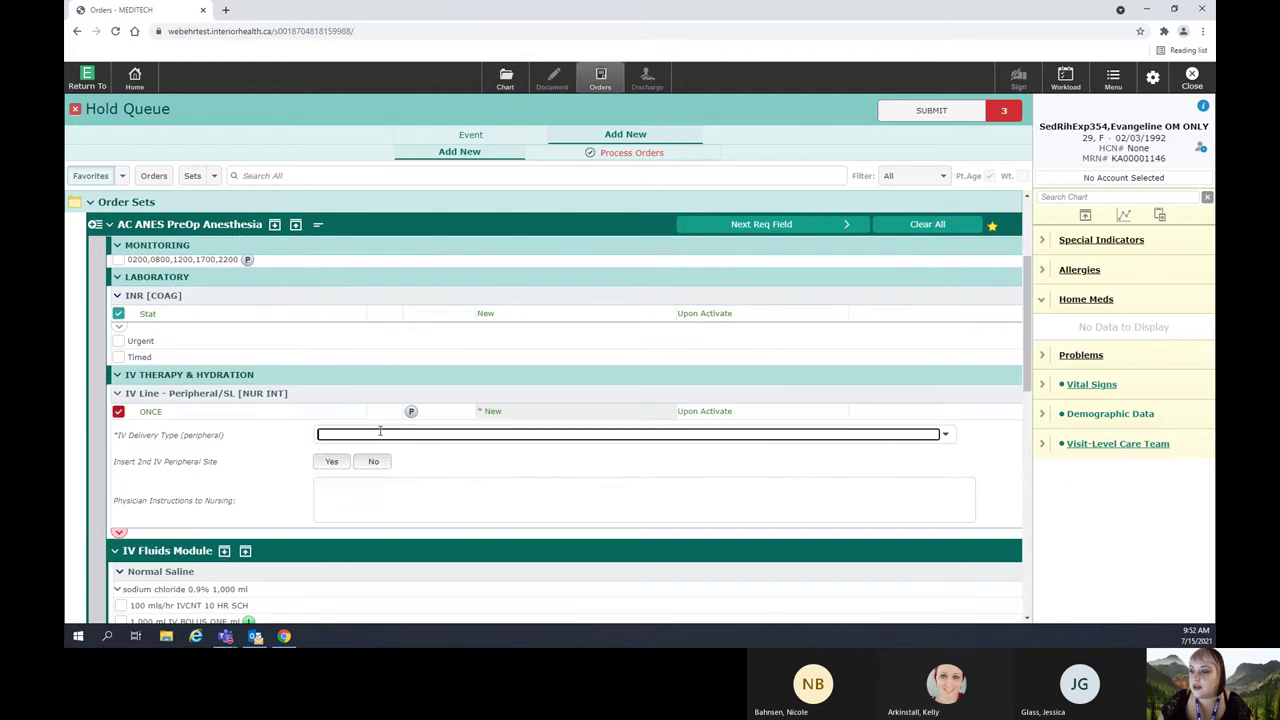
click(345, 447)
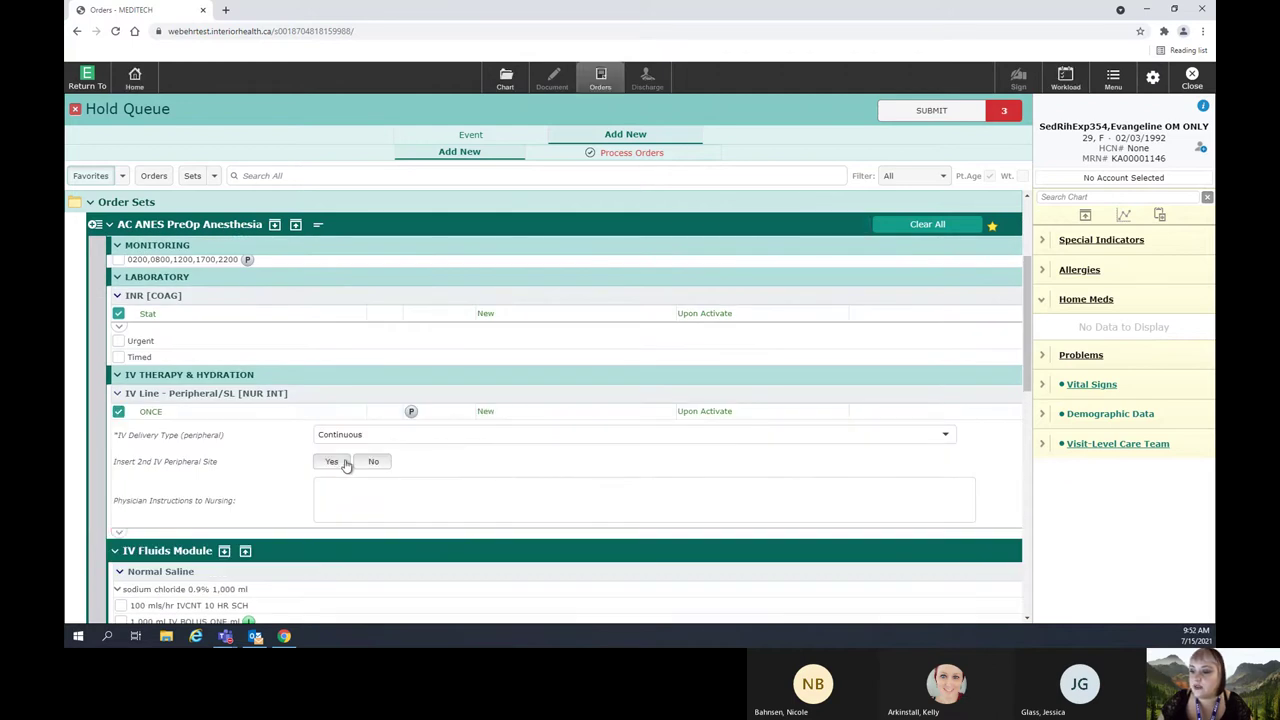
click(376, 463)
- Order Ringer's lactate continuous infusion at 75 mls/hr
scroll(340, 500, down, 3)
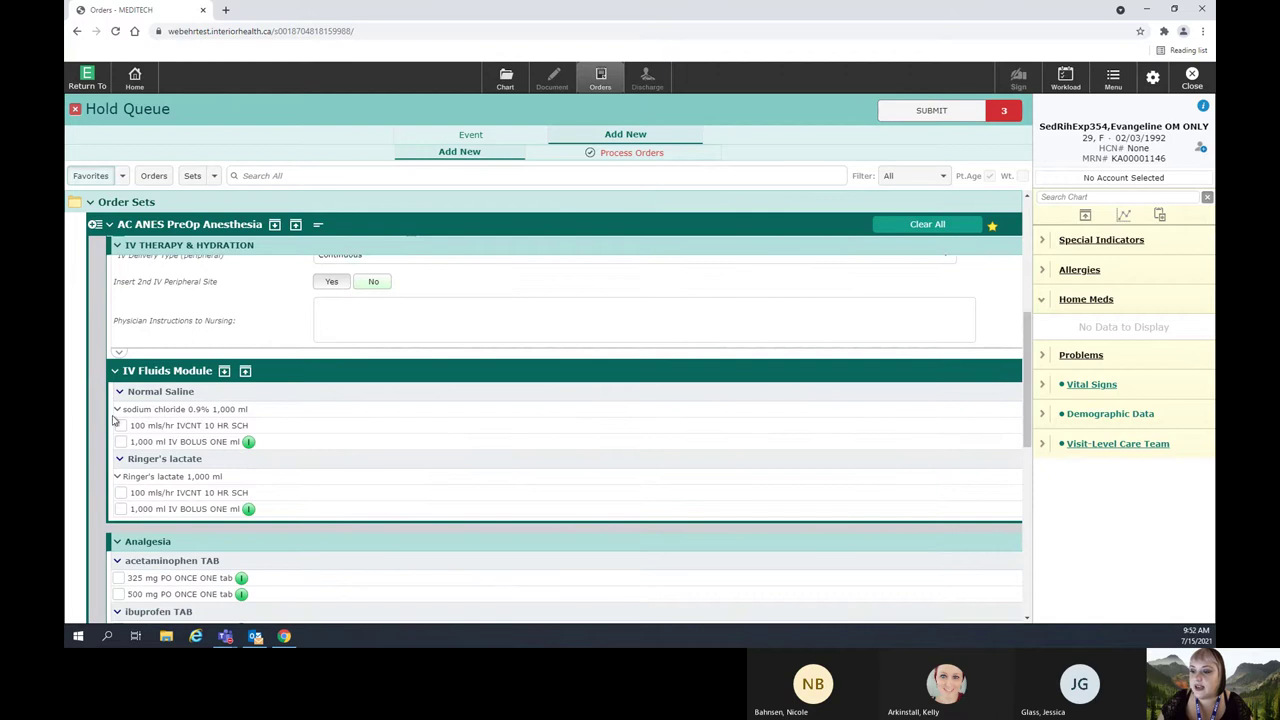
click(191, 492)
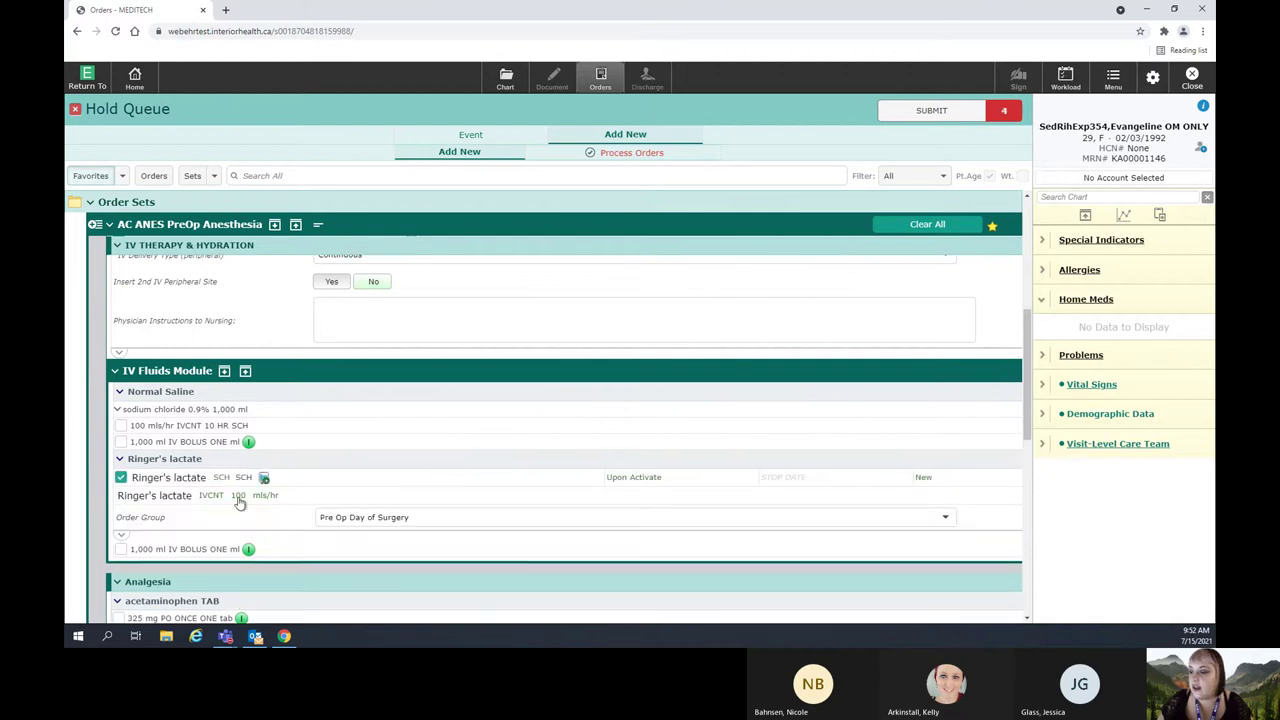
click(262, 496)
click(274, 469)
click(314, 511)
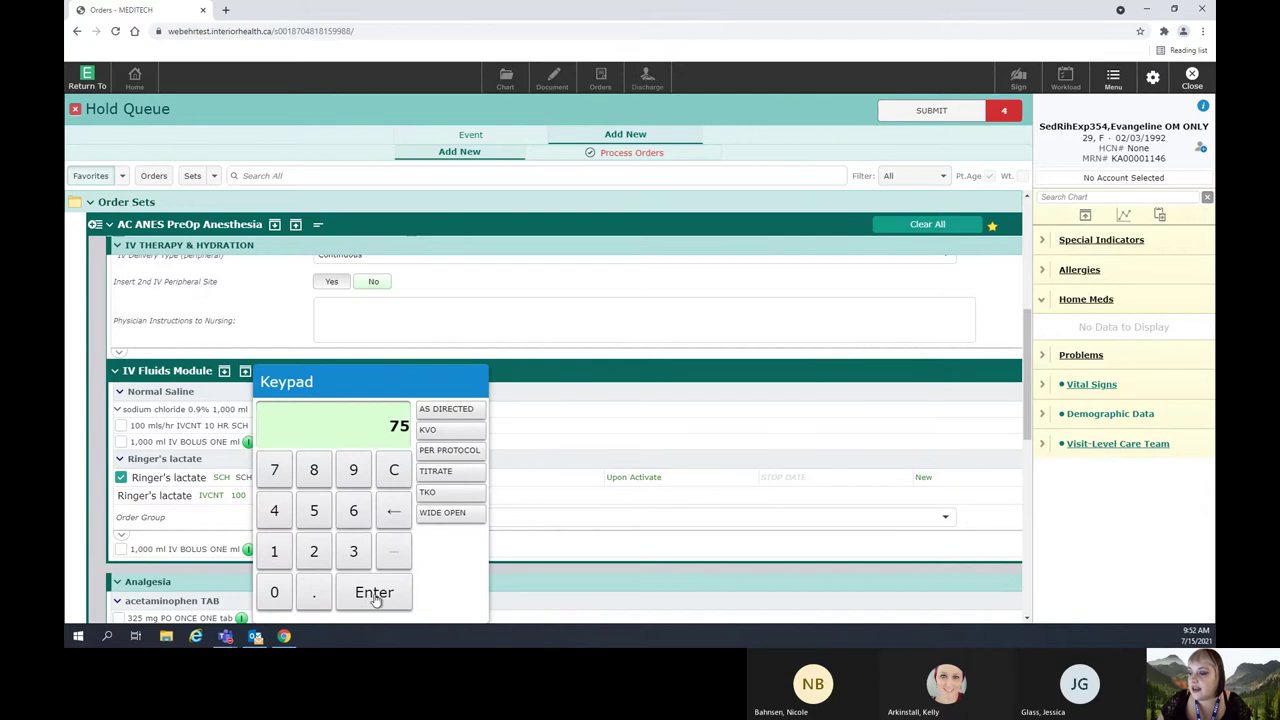
click(374, 592)
- Add lorazepam 1 mg SL PRN and salbutamol 400 mcg, then search all orders
scroll(537, 561, down, 3)
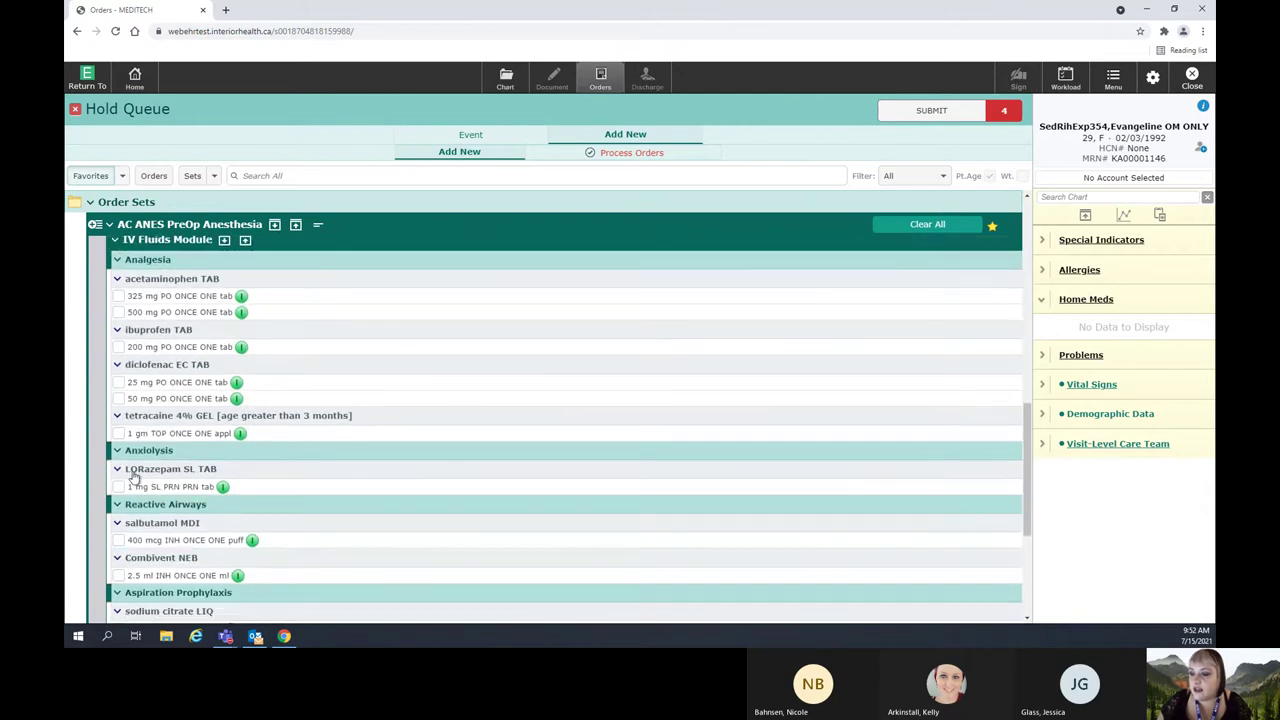
click(118, 487)
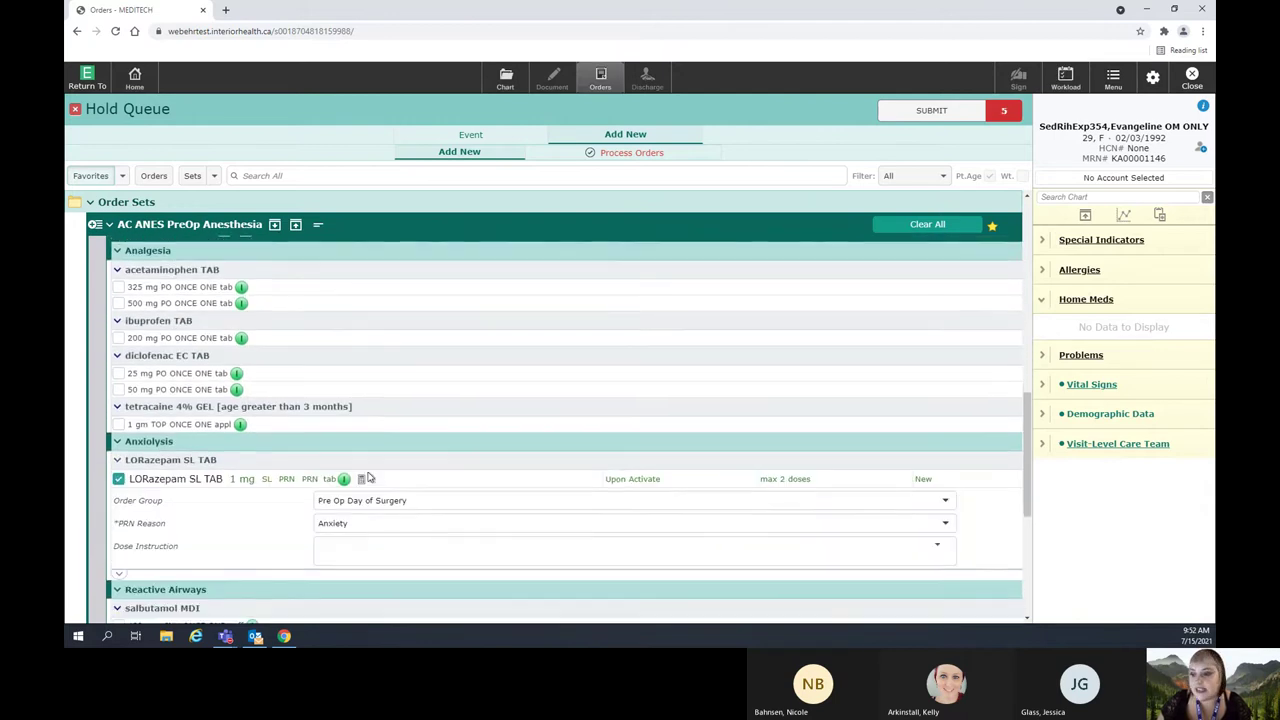
scroll(205, 445, down, 2)
click(118, 455)
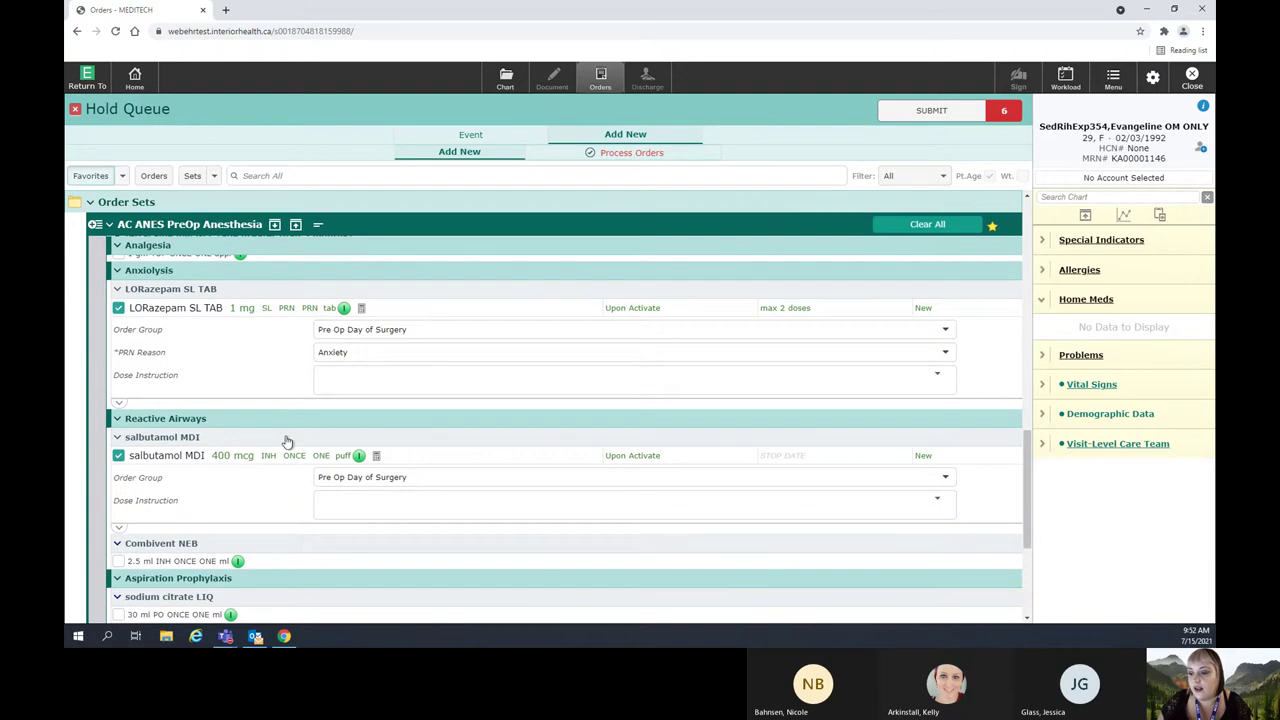
scroll(286, 443, down, 3)
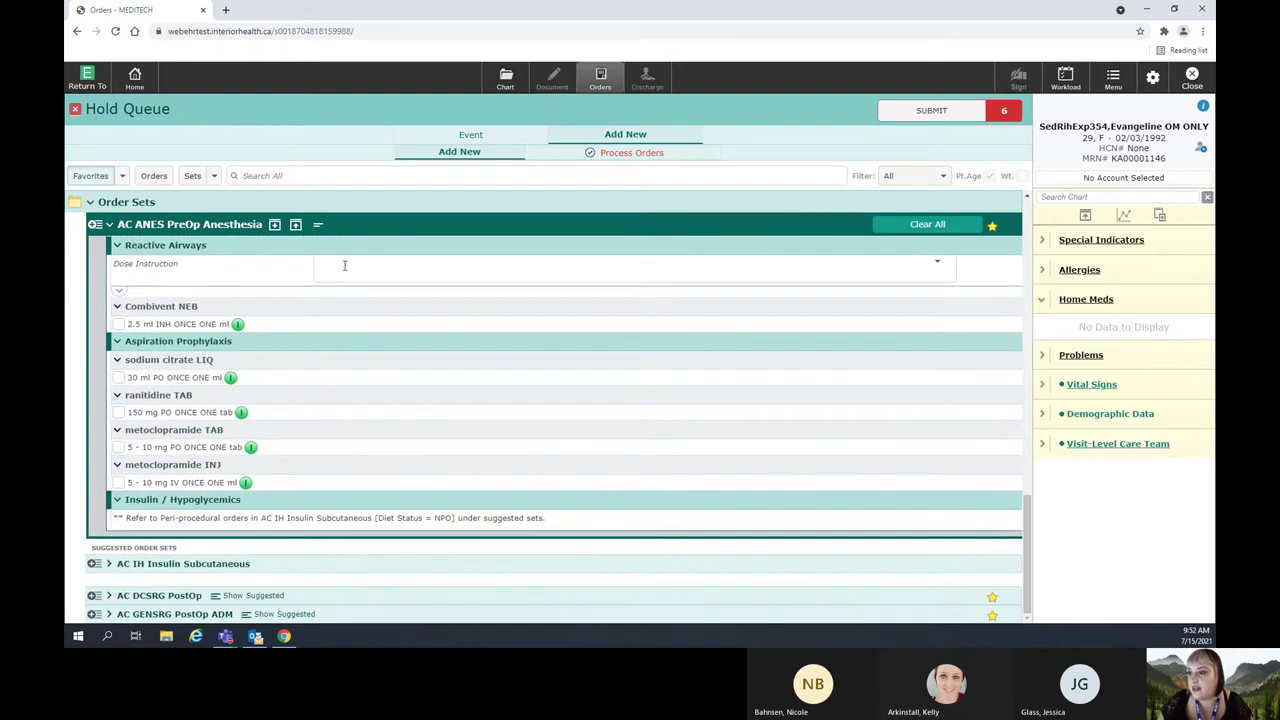
click(266, 175)
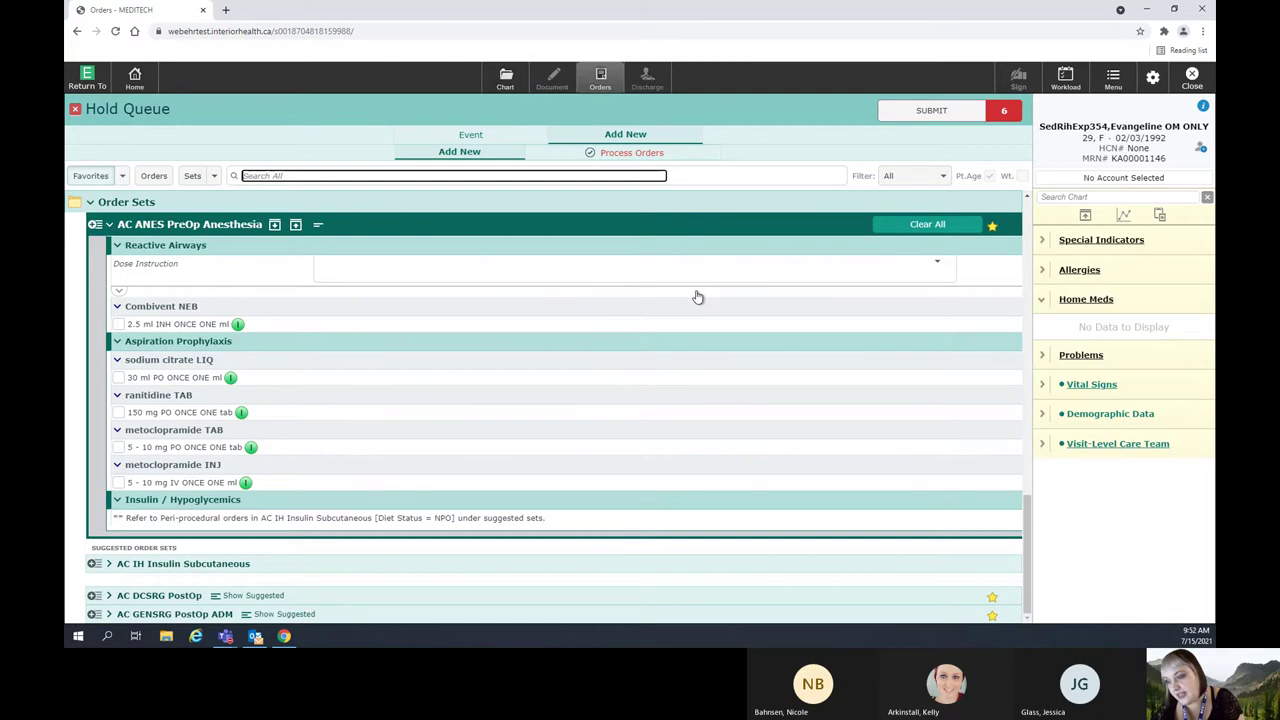
- Order cefTRIAXone 2,000 mg IV with frequency changed to ONCE and schedule SCH
text(c)
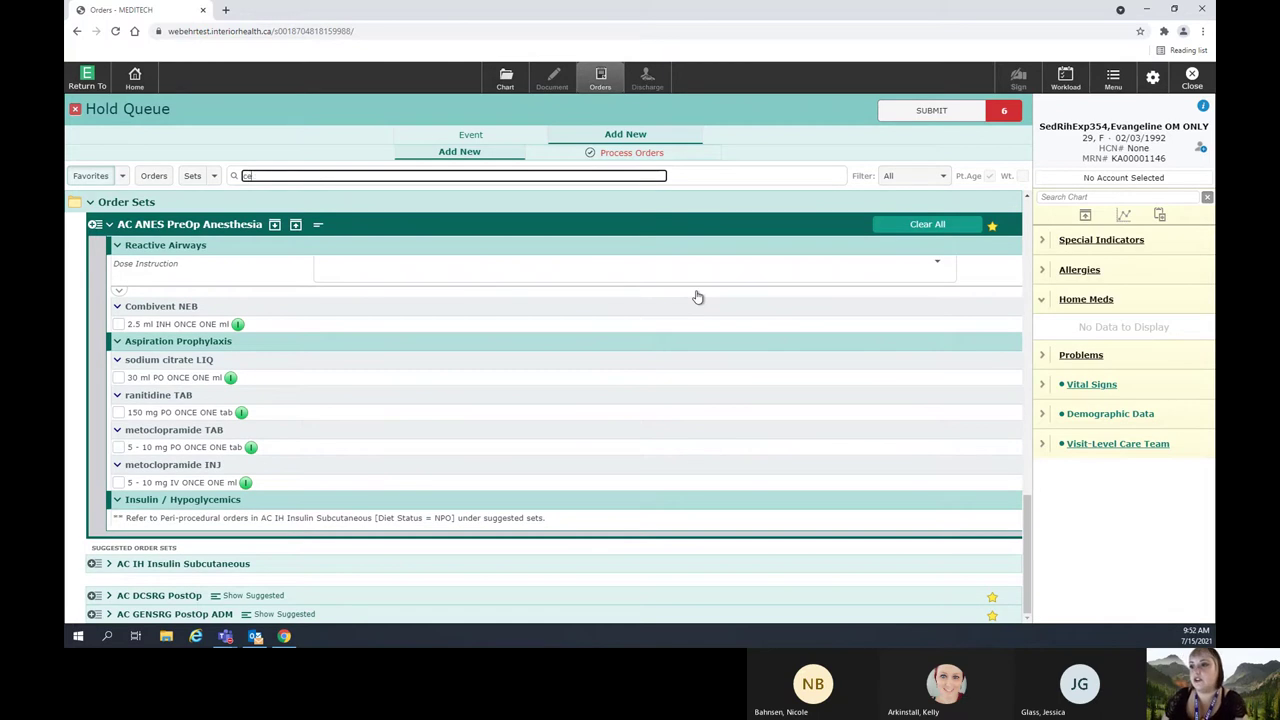
text(eftriaxone)
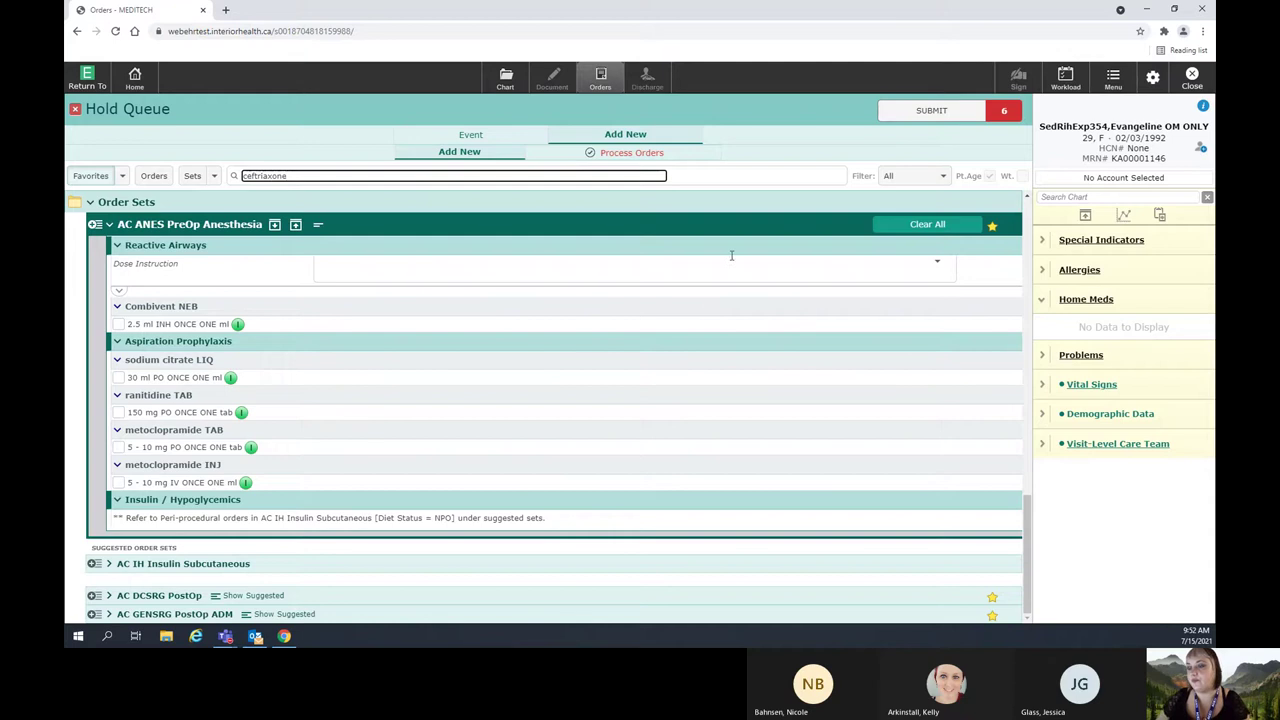
key(Return)
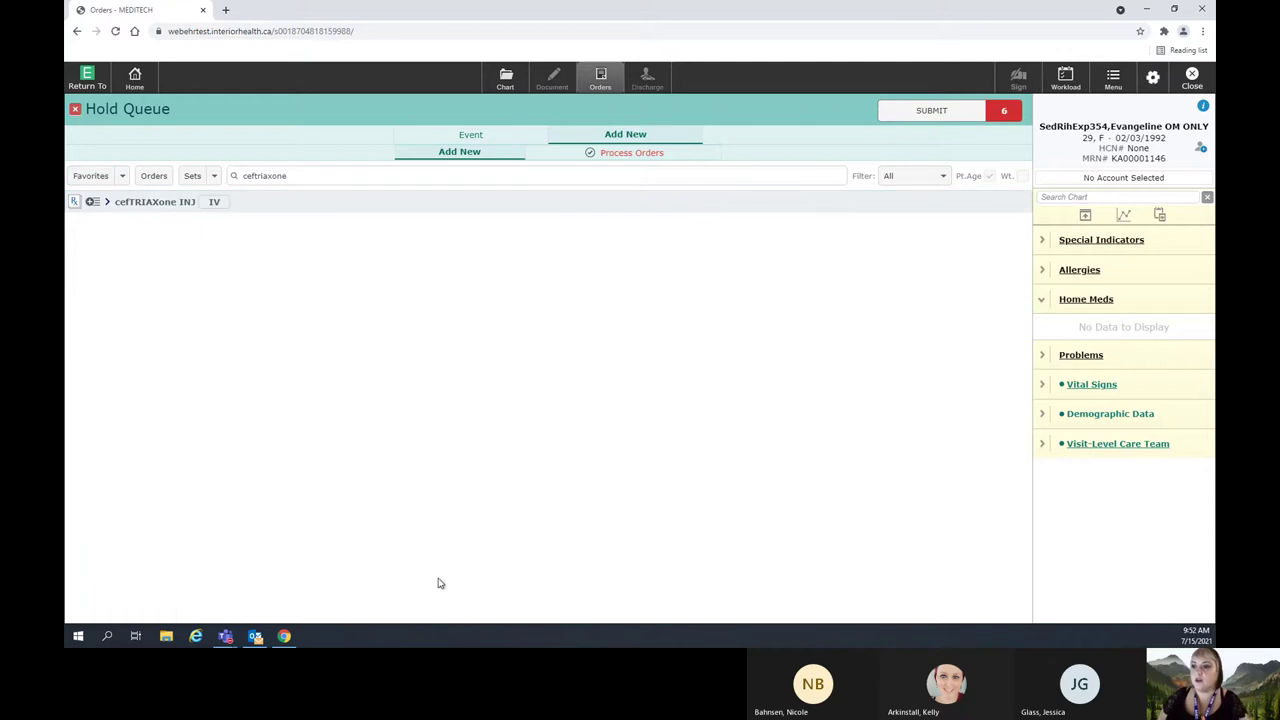
click(133, 203)
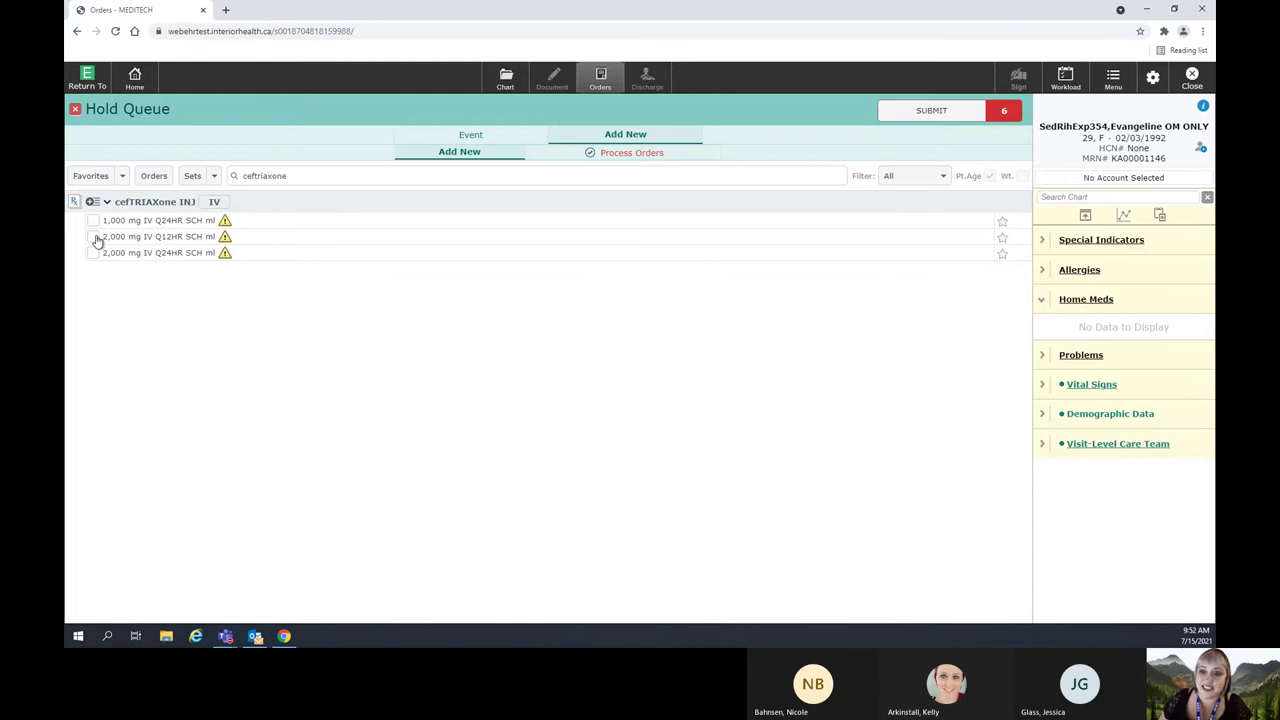
click(137, 243)
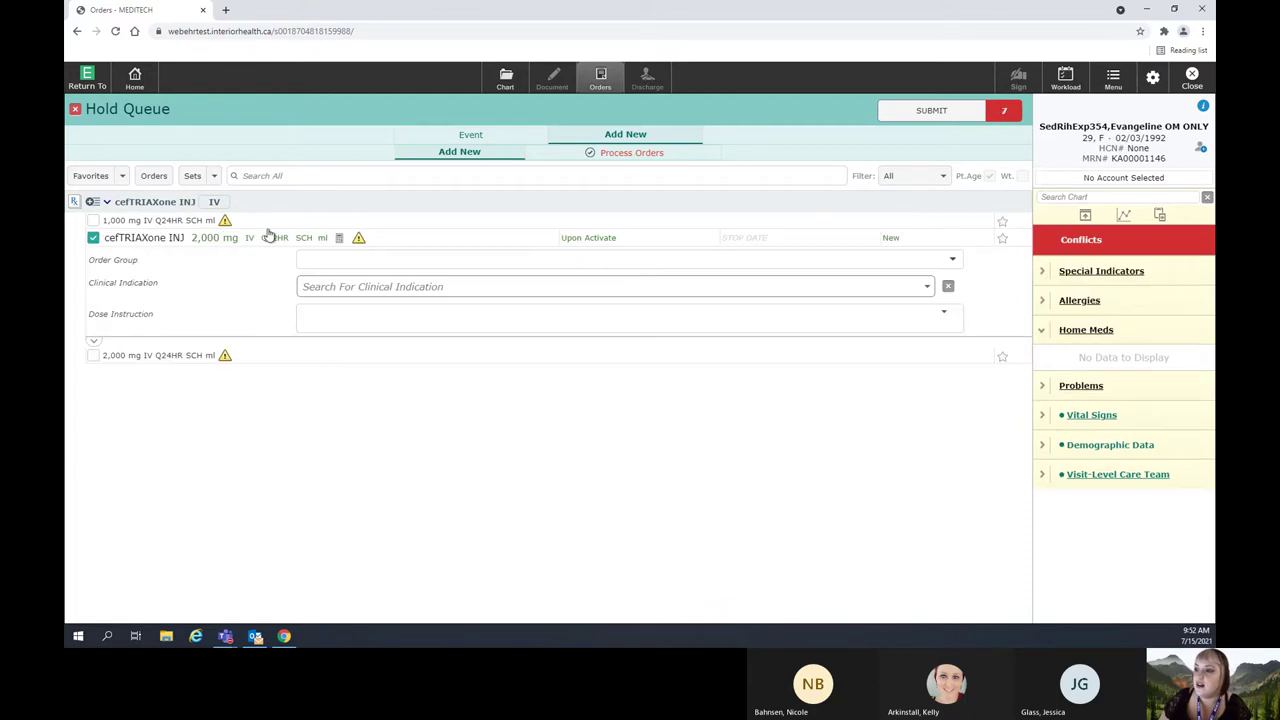
click(272, 237)
text(q)
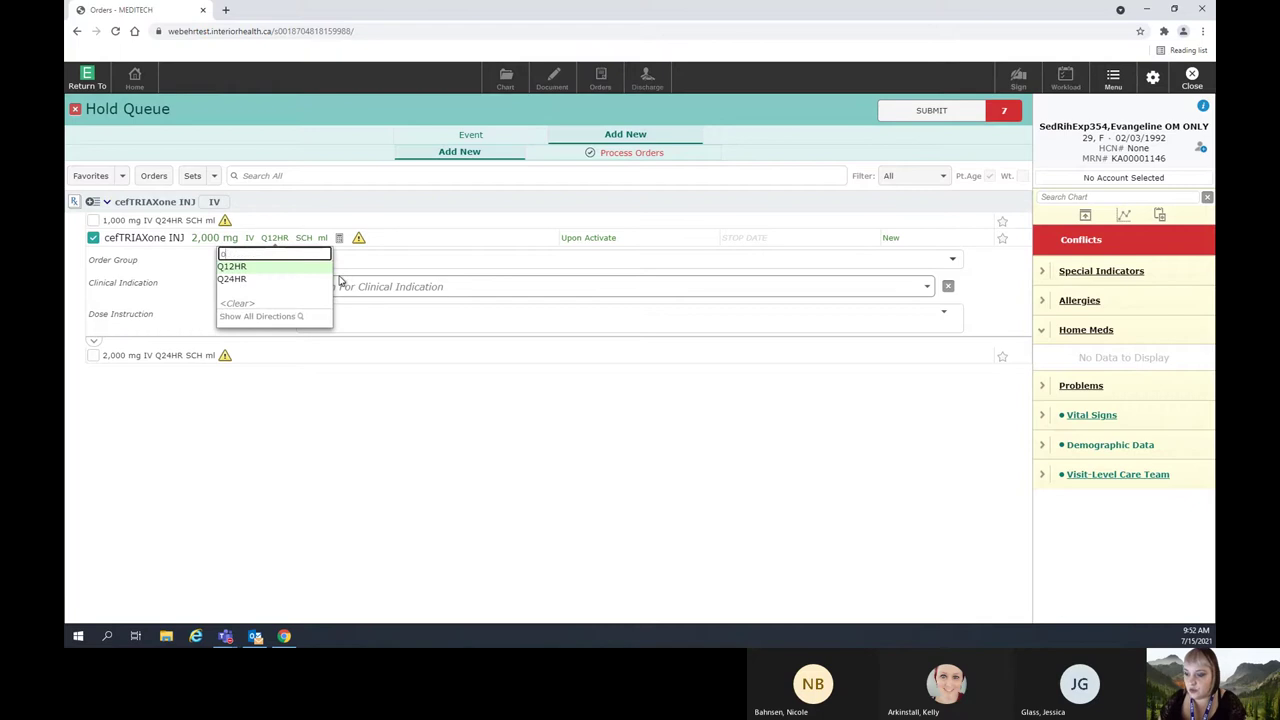
text(nce)
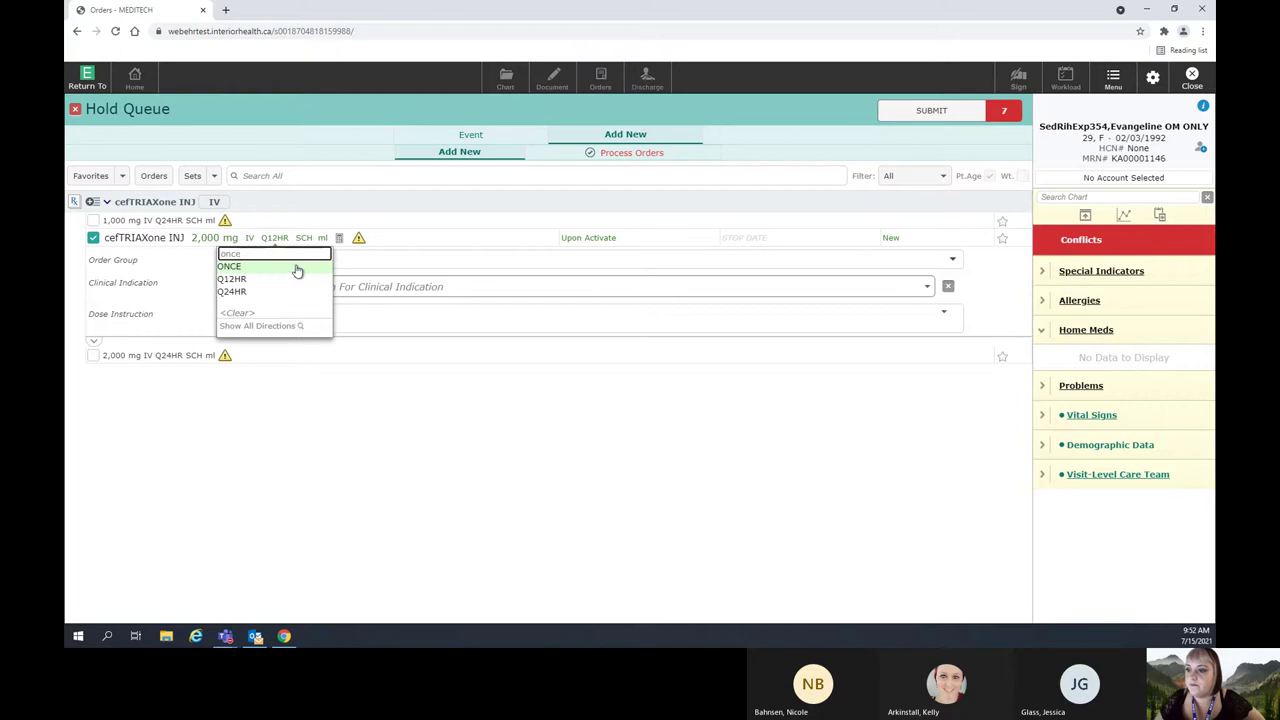
key(Return)
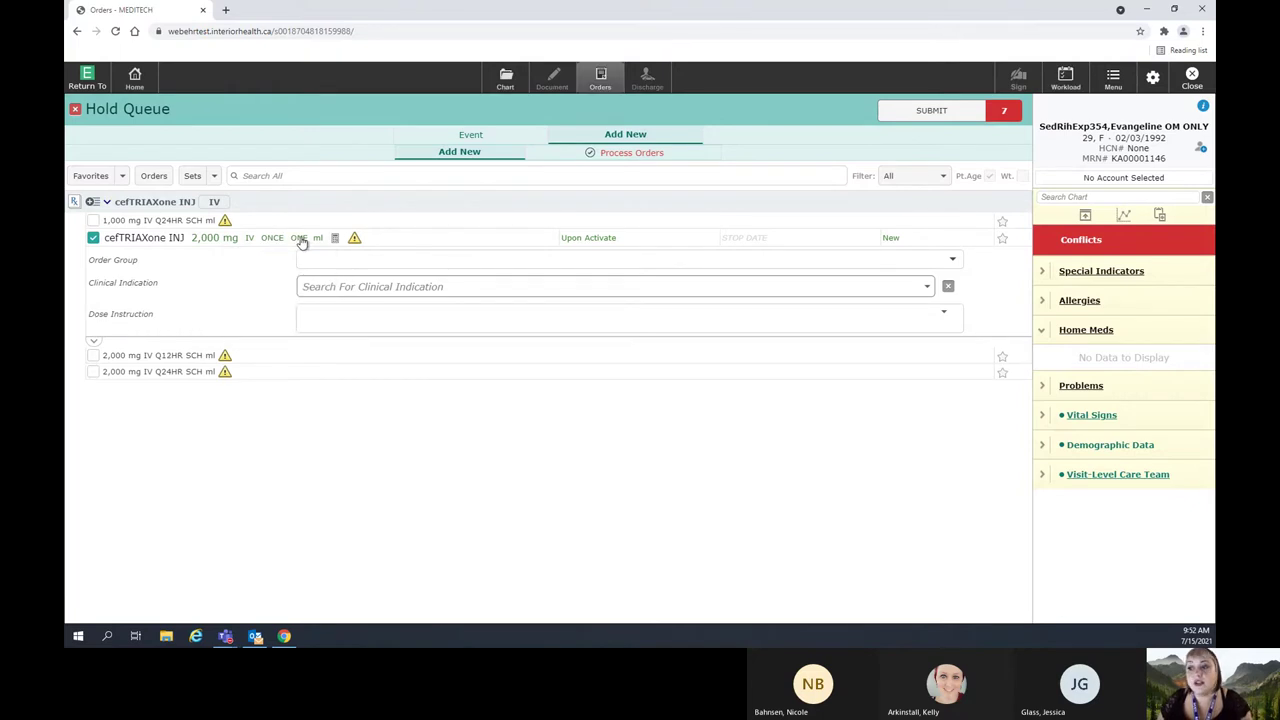
click(301, 240)
click(295, 297)
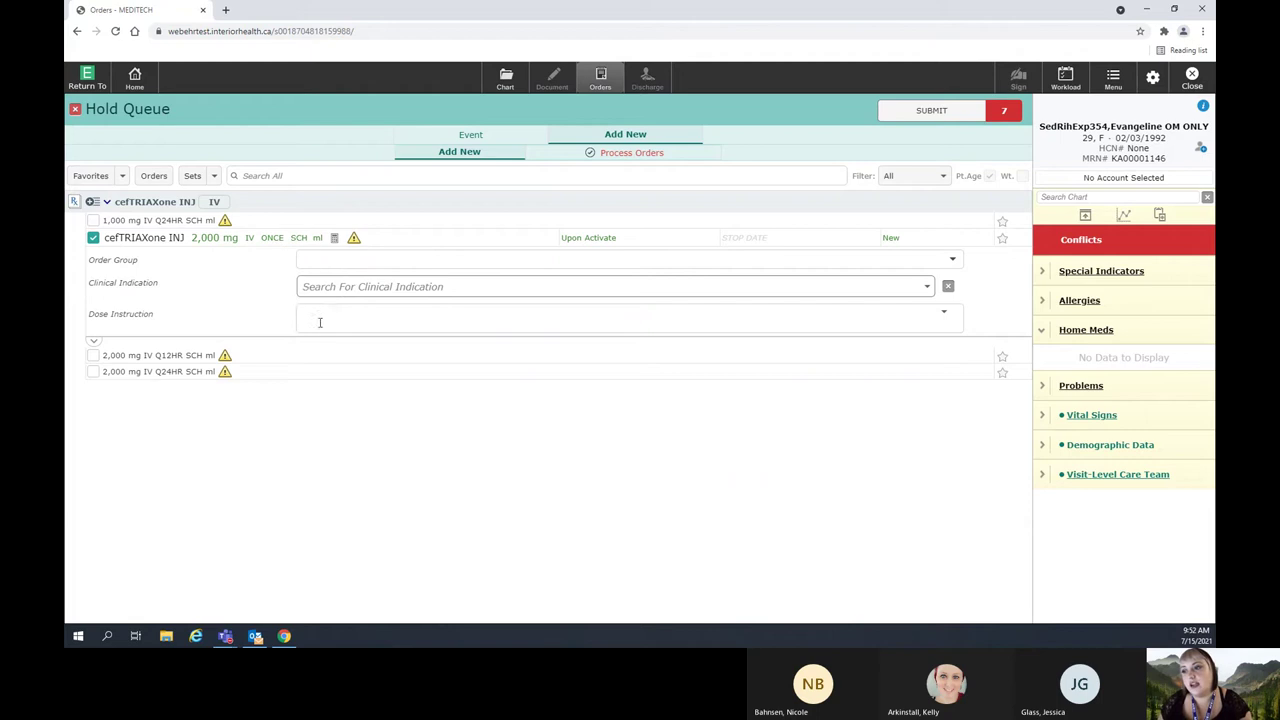
click(328, 315)
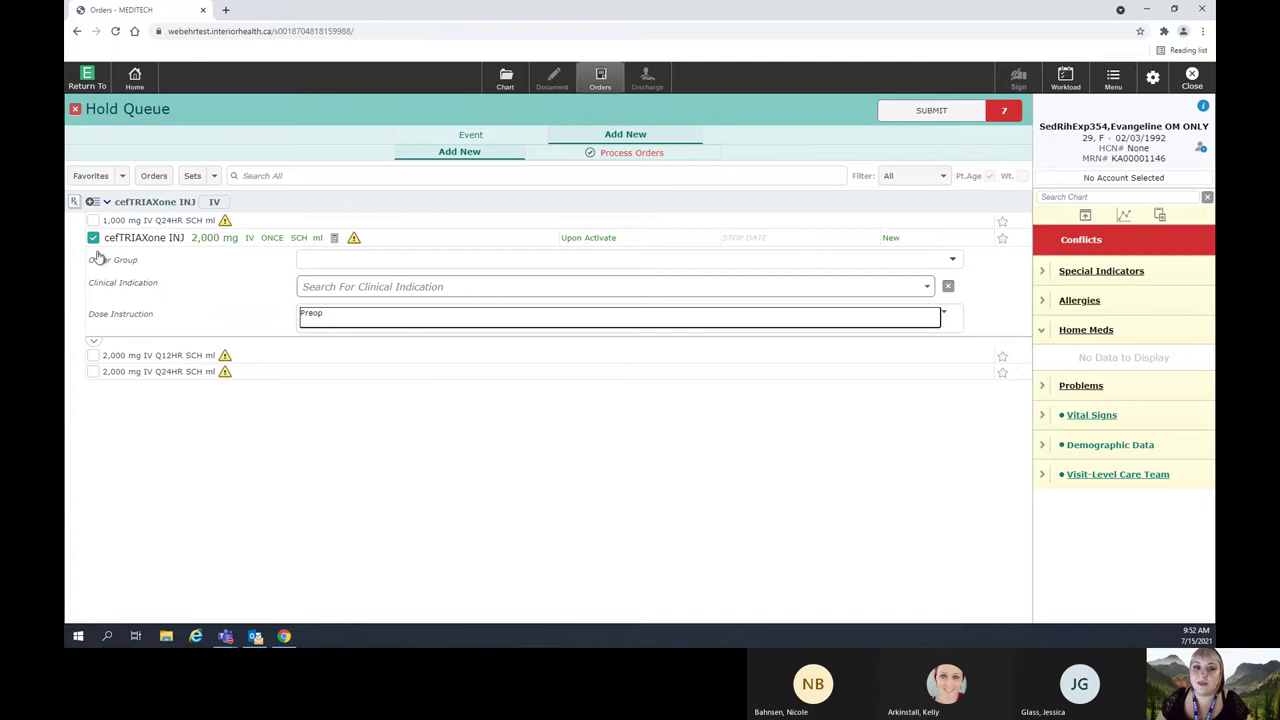
- Place the ceftriaxone order in Pre Op Day of Surgery with a Suppressive Or Prophylactic Tx indication
click(375, 259)
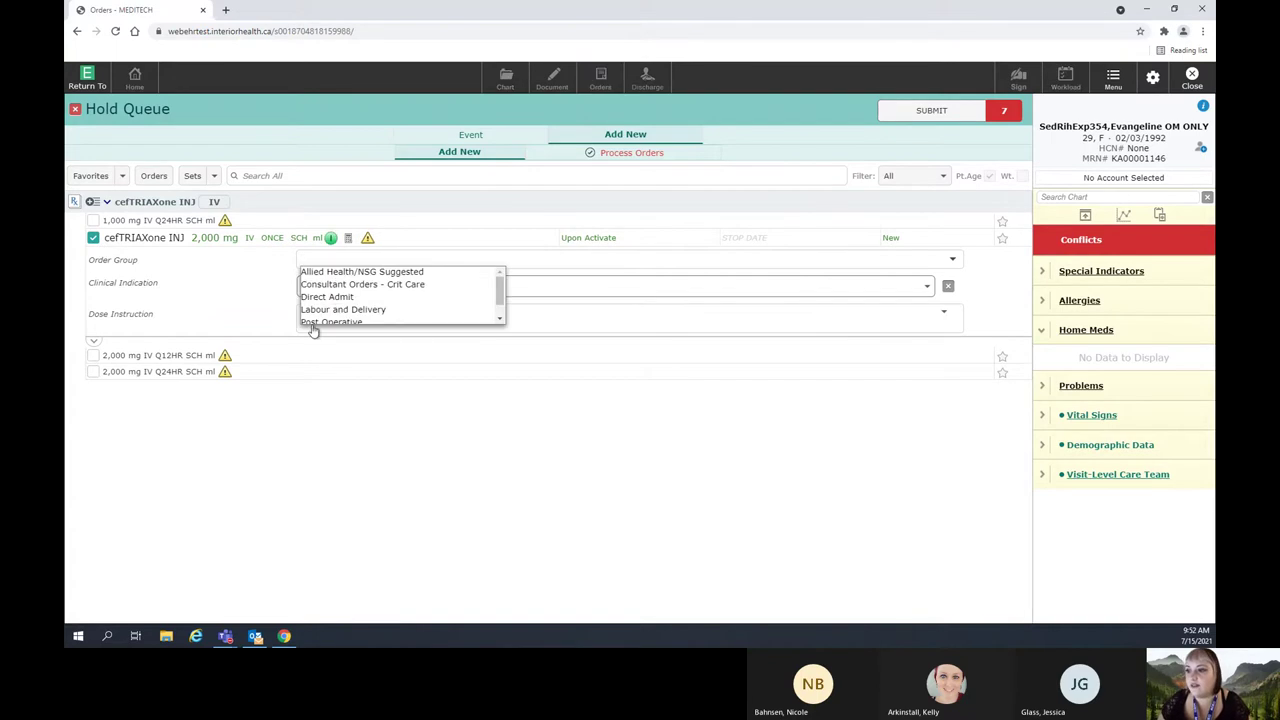
scroll(329, 318, down, 1)
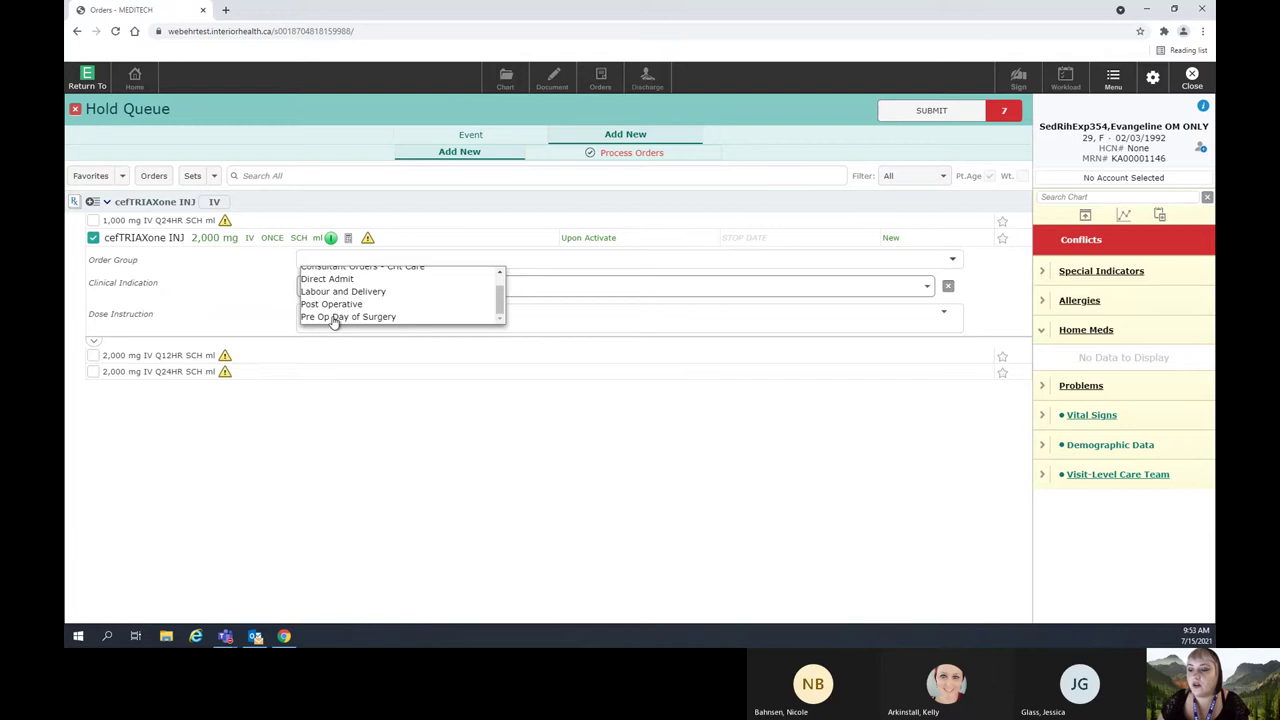
click(334, 317)
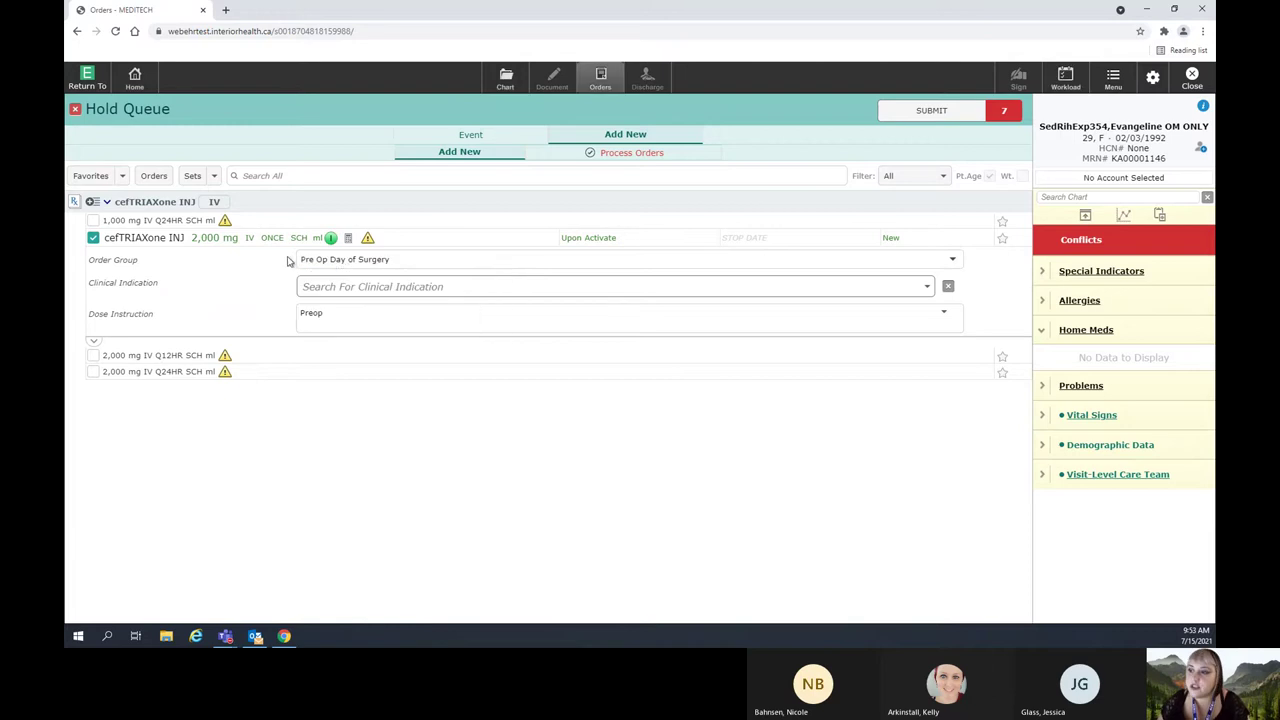
click(391, 287)
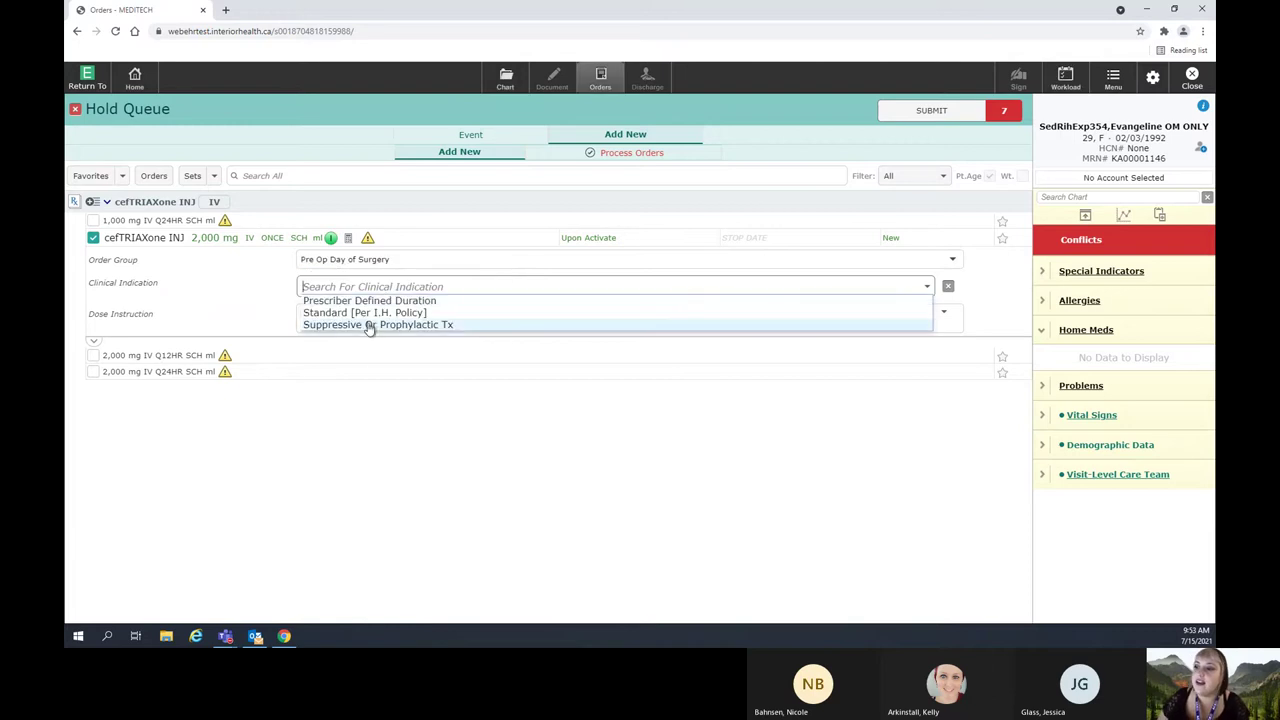
click(425, 325)
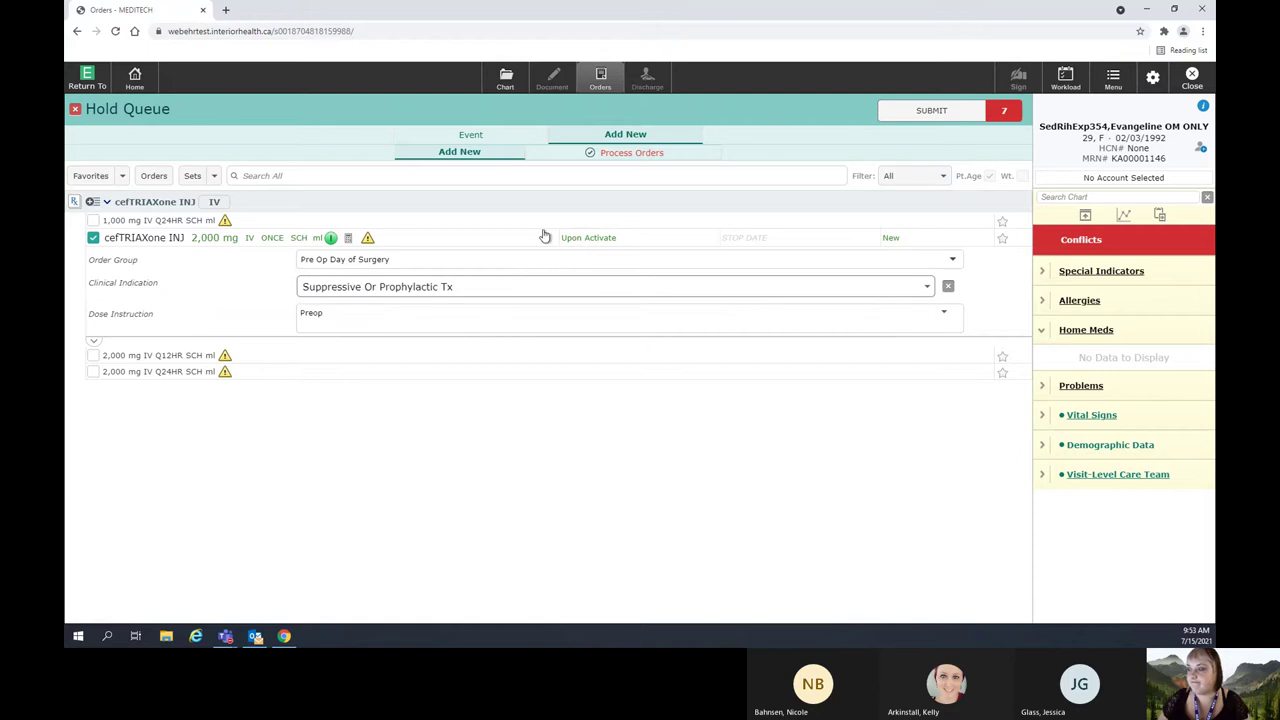
- Review the seven pending preop orders and submit them, raising the ceftriaxone–Ringer's lactate conflict
click(643, 155)
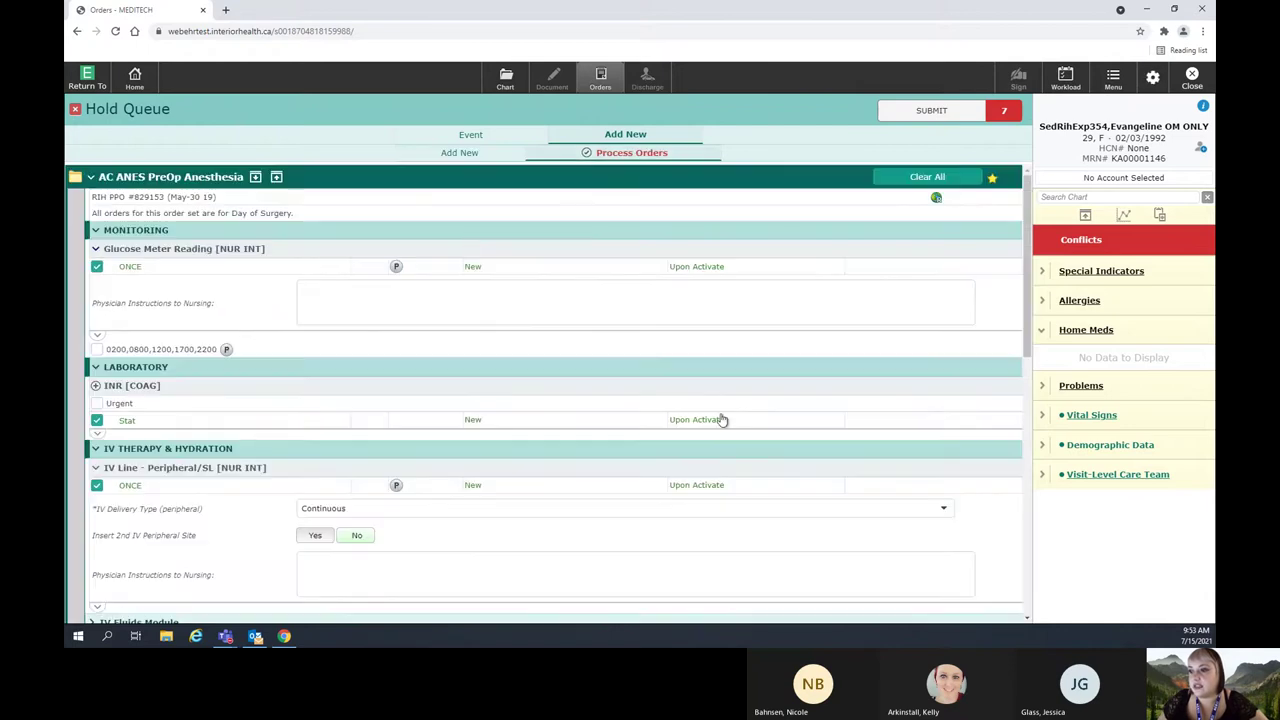
scroll(266, 271, down, 5)
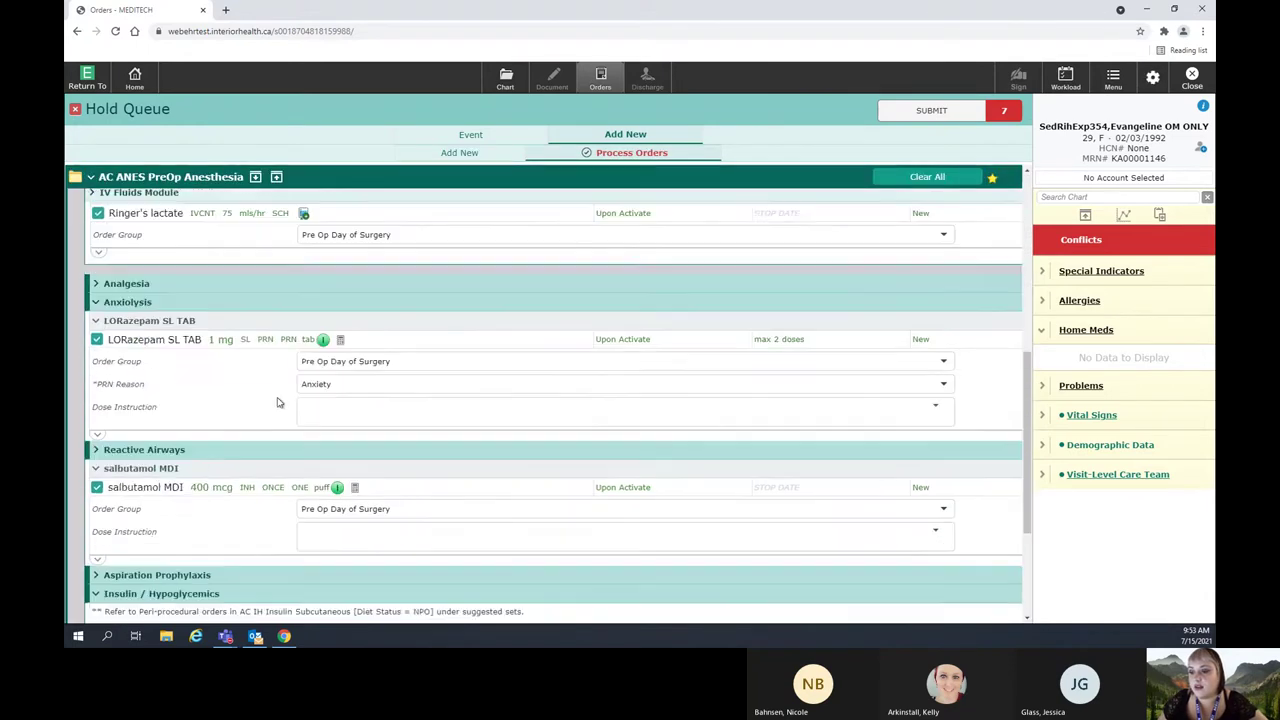
scroll(278, 402, down, 3)
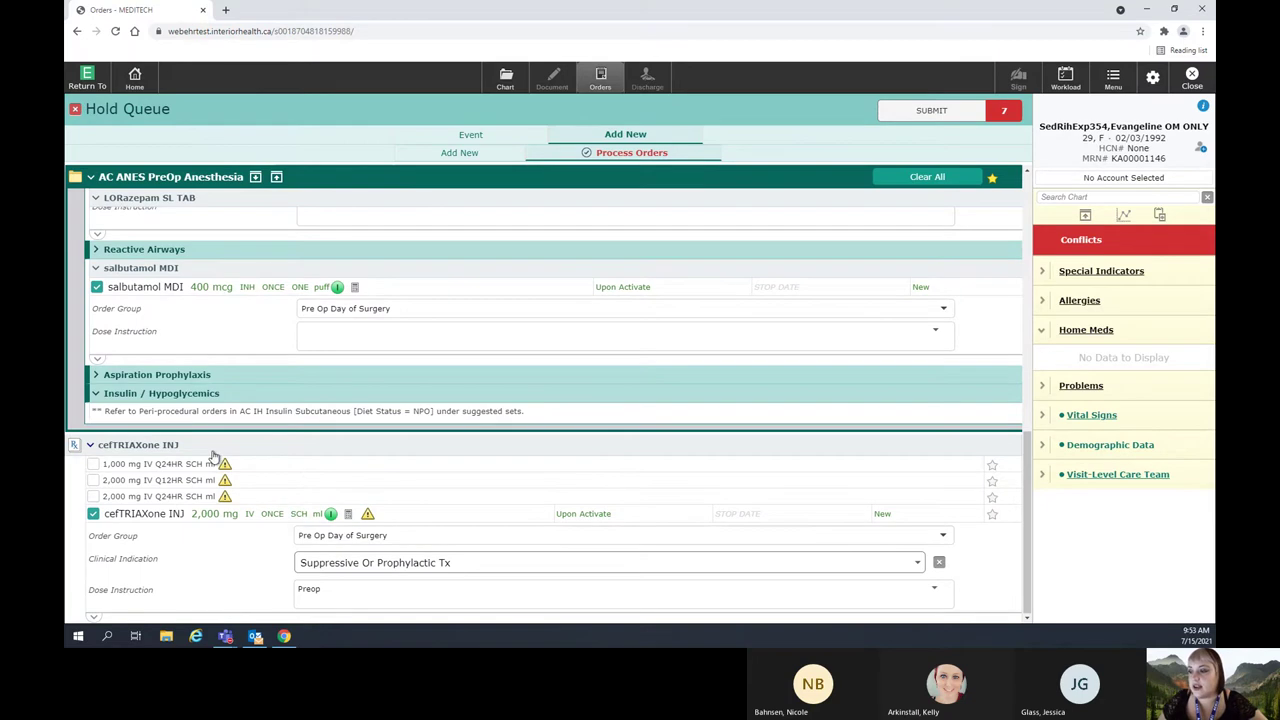
click(931, 111)
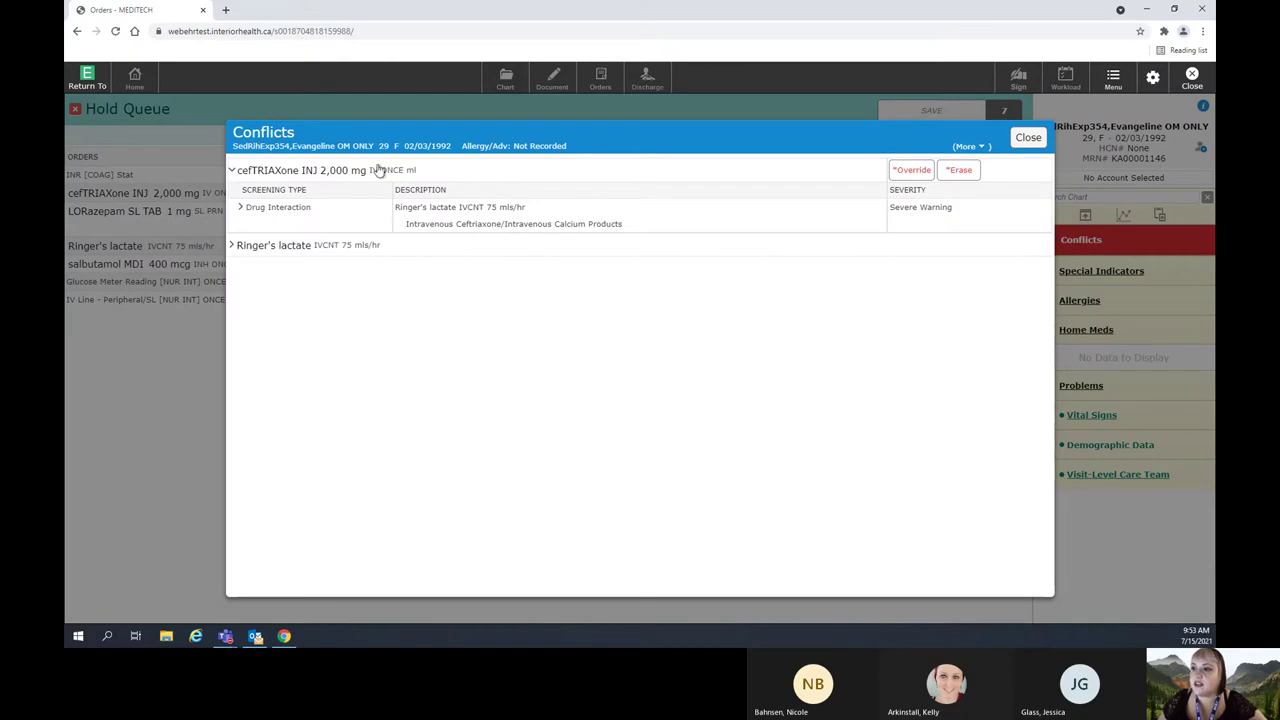
- Override the ceftriaxone interaction with 'Nurse to monitor' and the Ringer's lactate warning, then save with your PIN
click(895, 170)
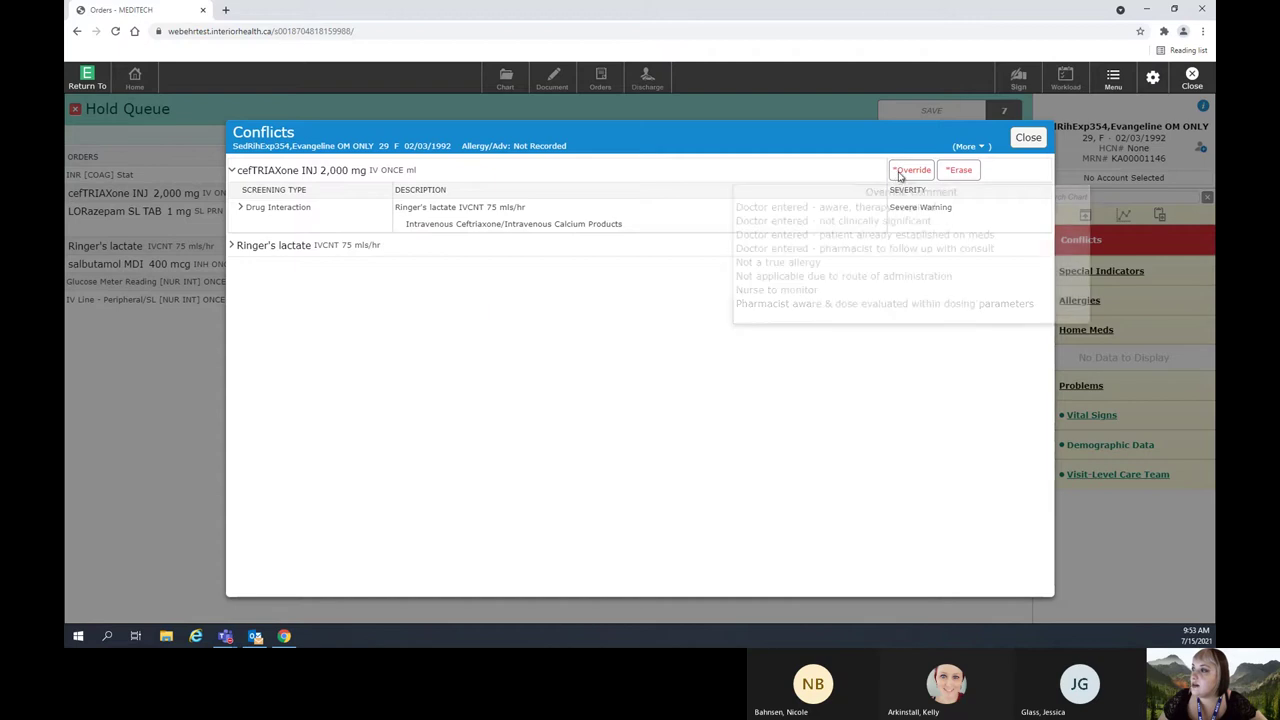
click(772, 290)
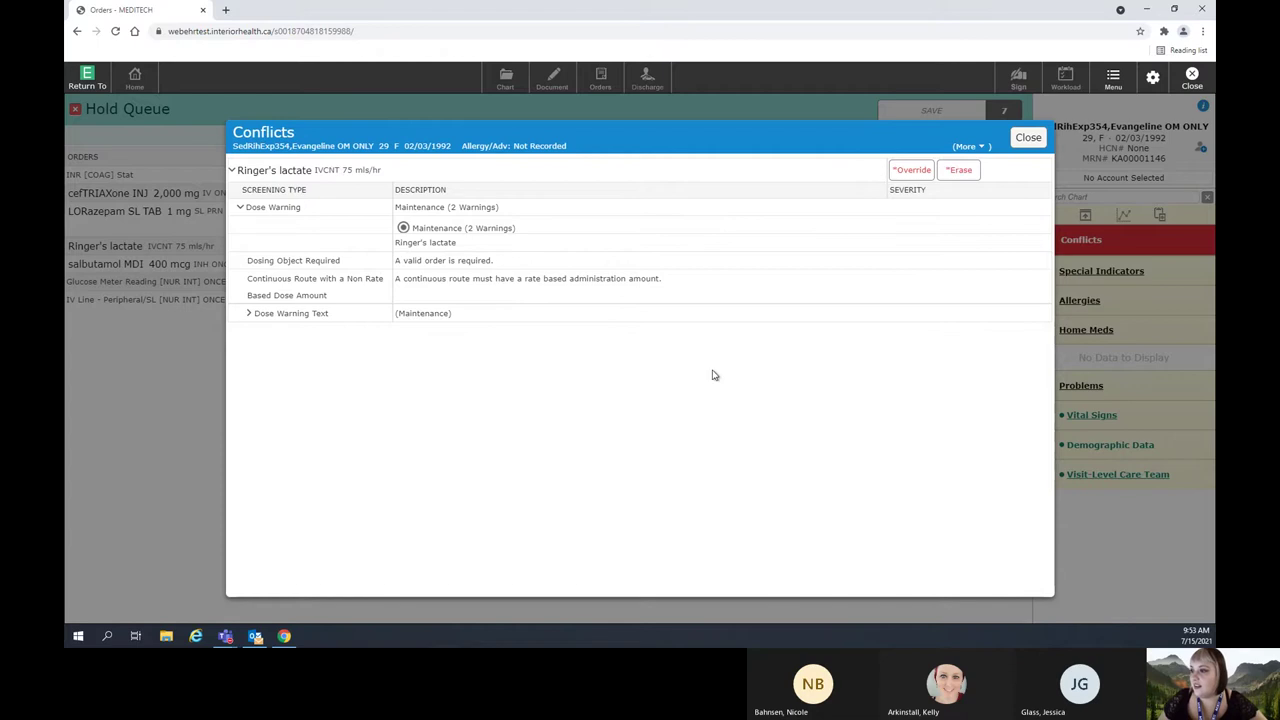
click(912, 171)
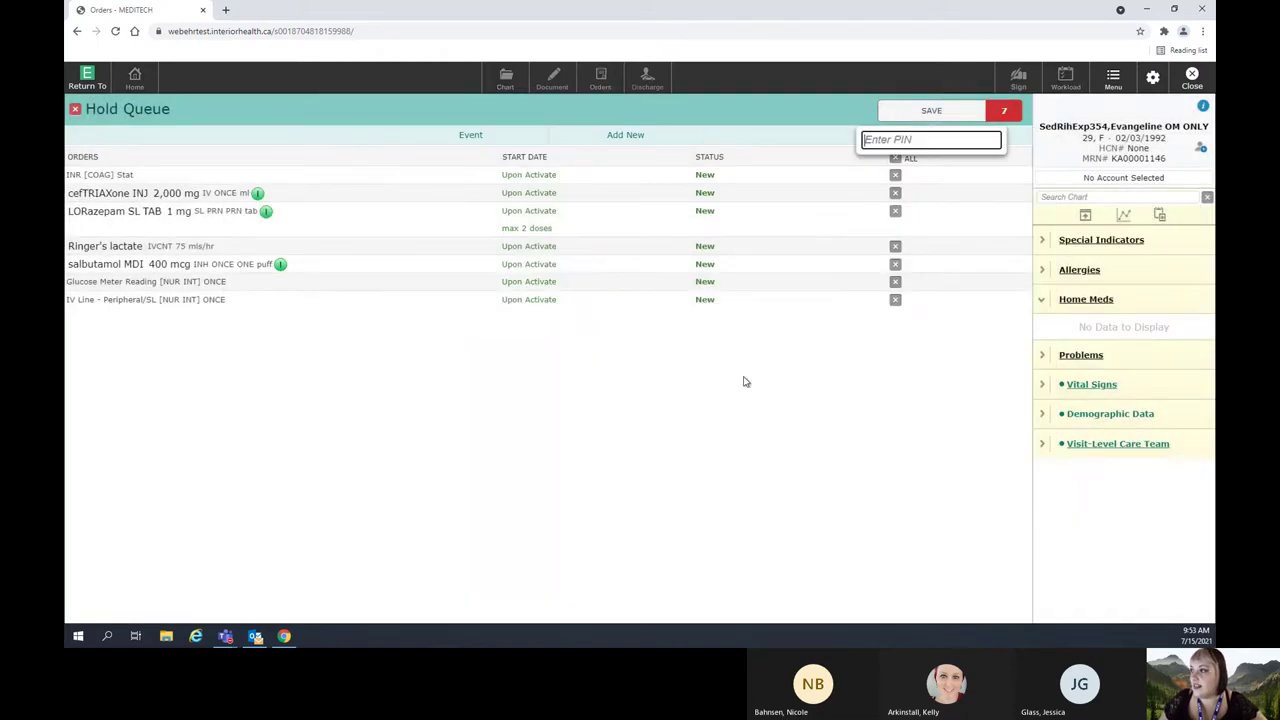
text(••••)
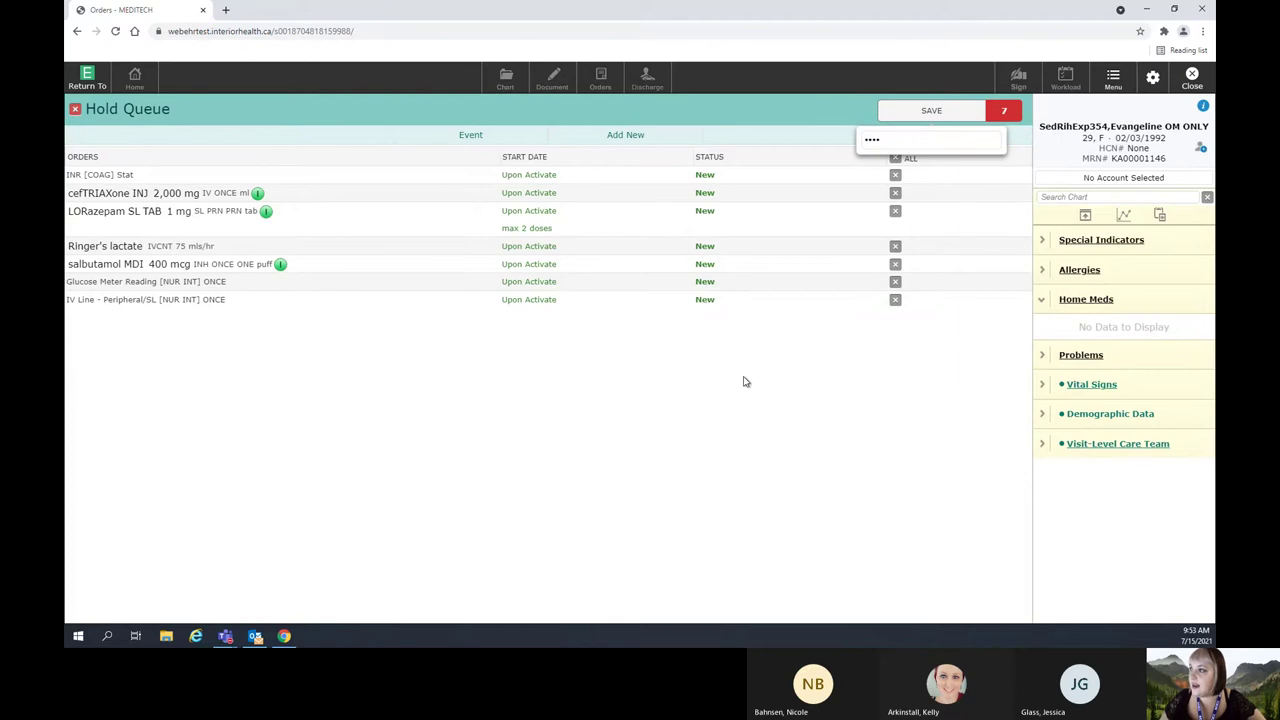
key(Return)
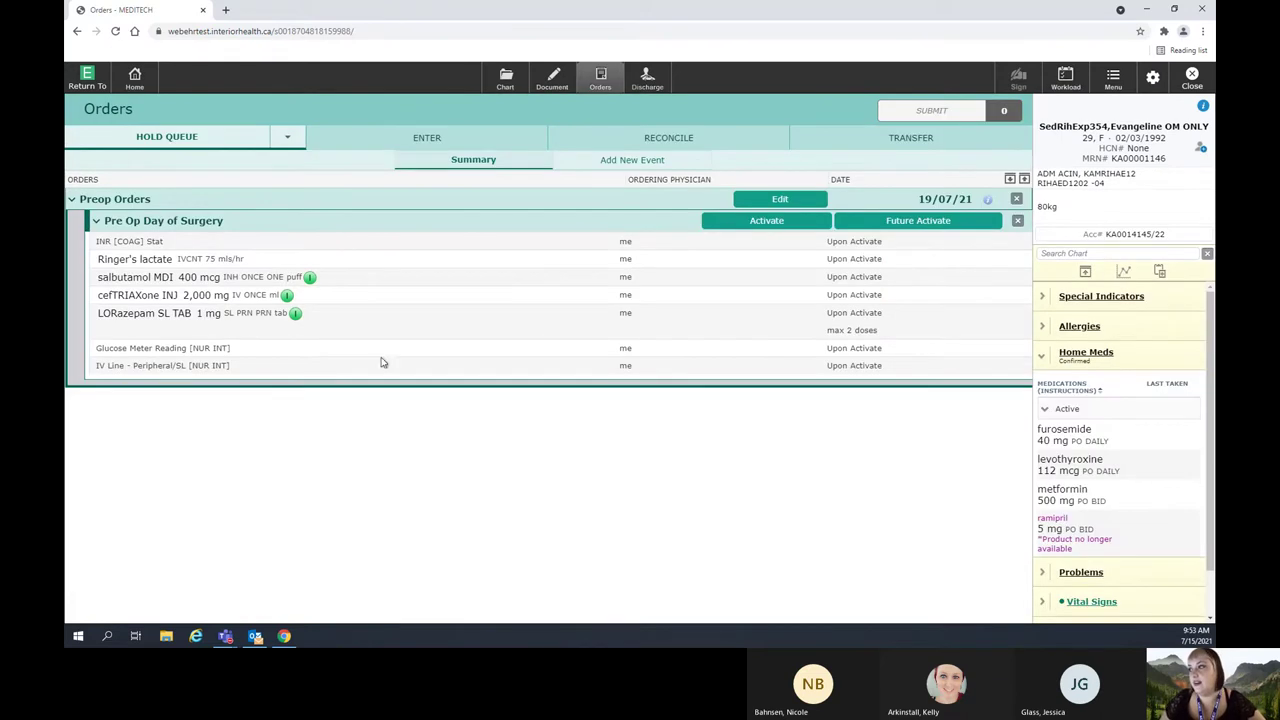
- Switch the orders view from Hold Queue back to Current
click(287, 137)
click(286, 163)
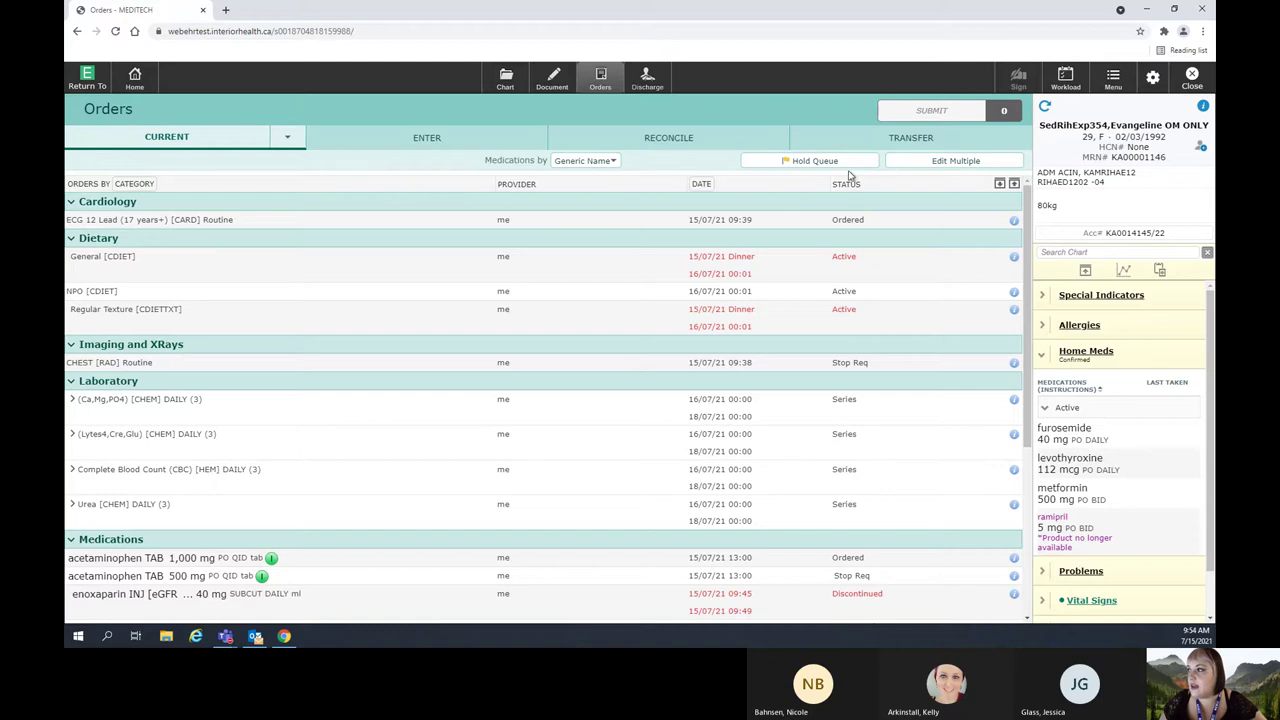
- Close the chart and reselect the patient's row on the Acute Status Board
click(1192, 80)
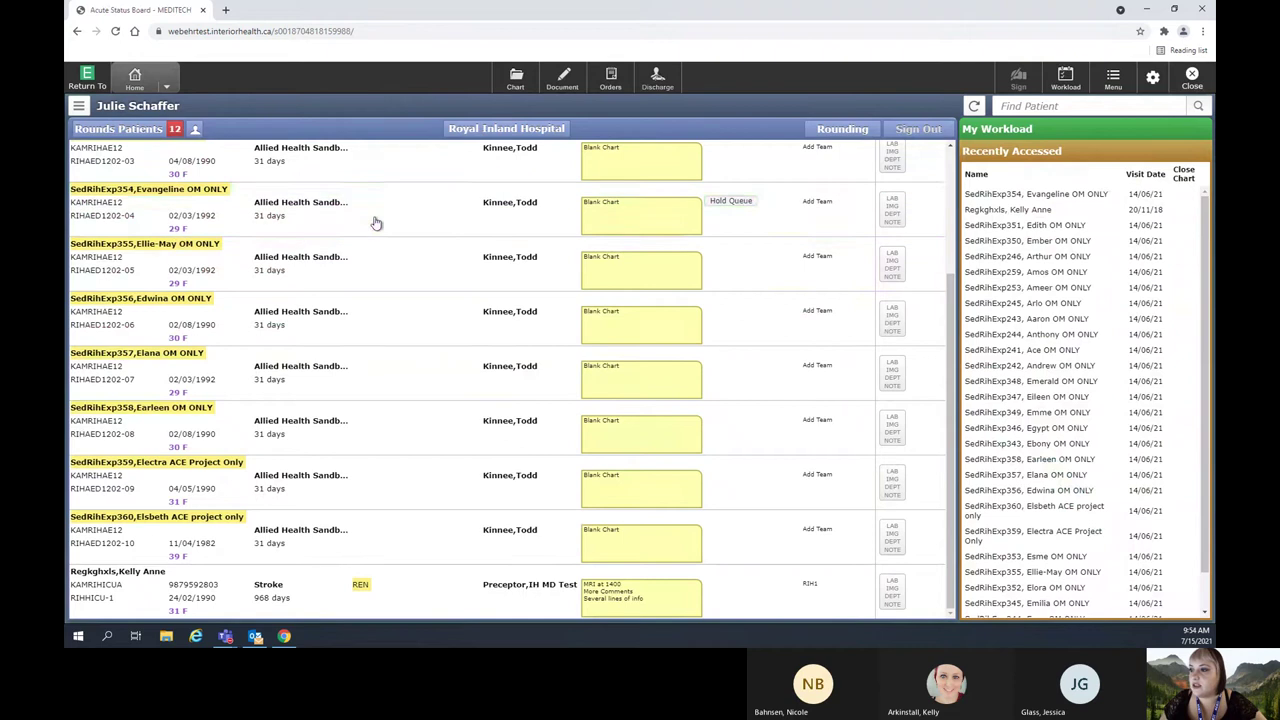
click(145, 192)
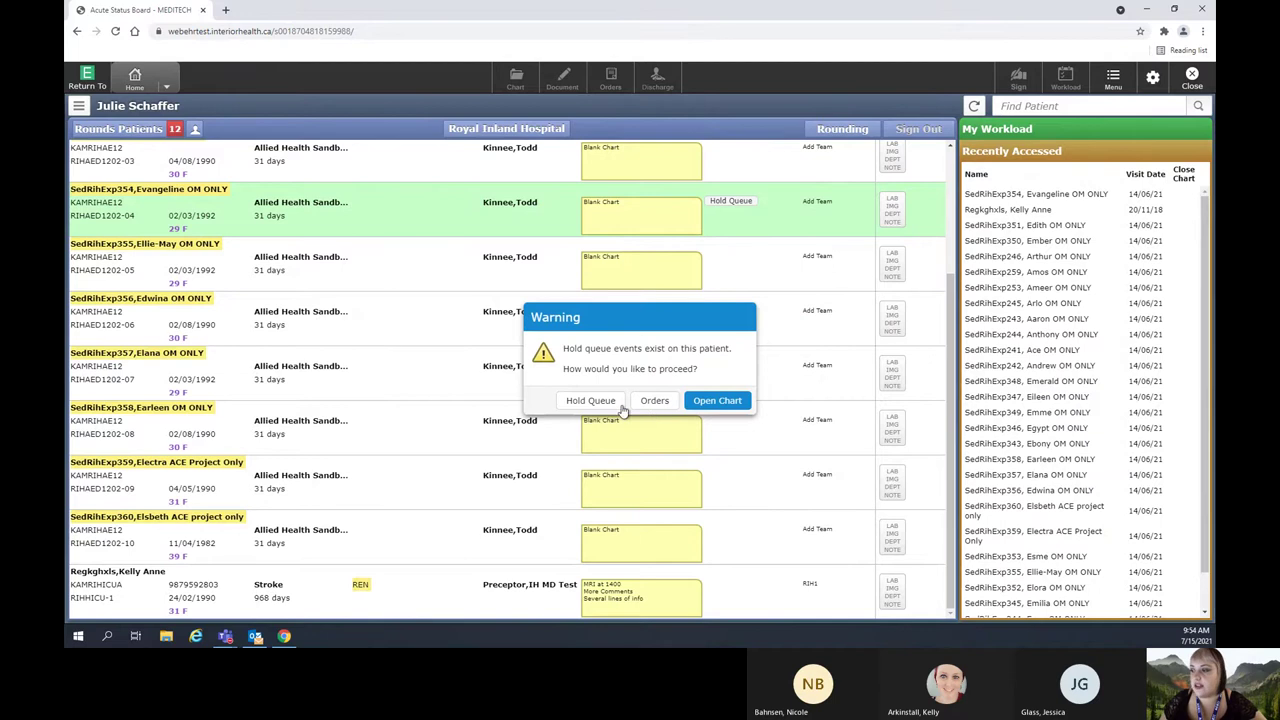
- Choose Orders in the hold-queue warning to load the patient's current orders
click(668, 401)
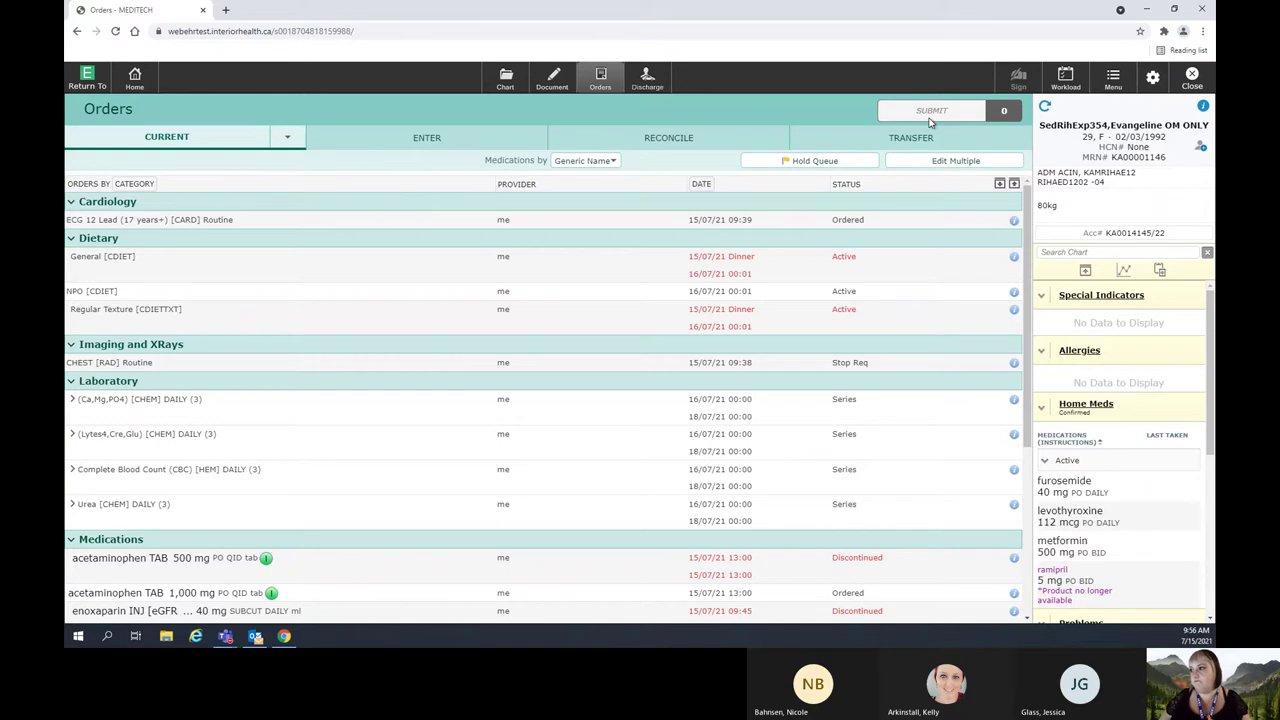
- Begin a transfer reconciliation and review the Transfer Orders and Medications defaulting to Stop
click(872, 137)
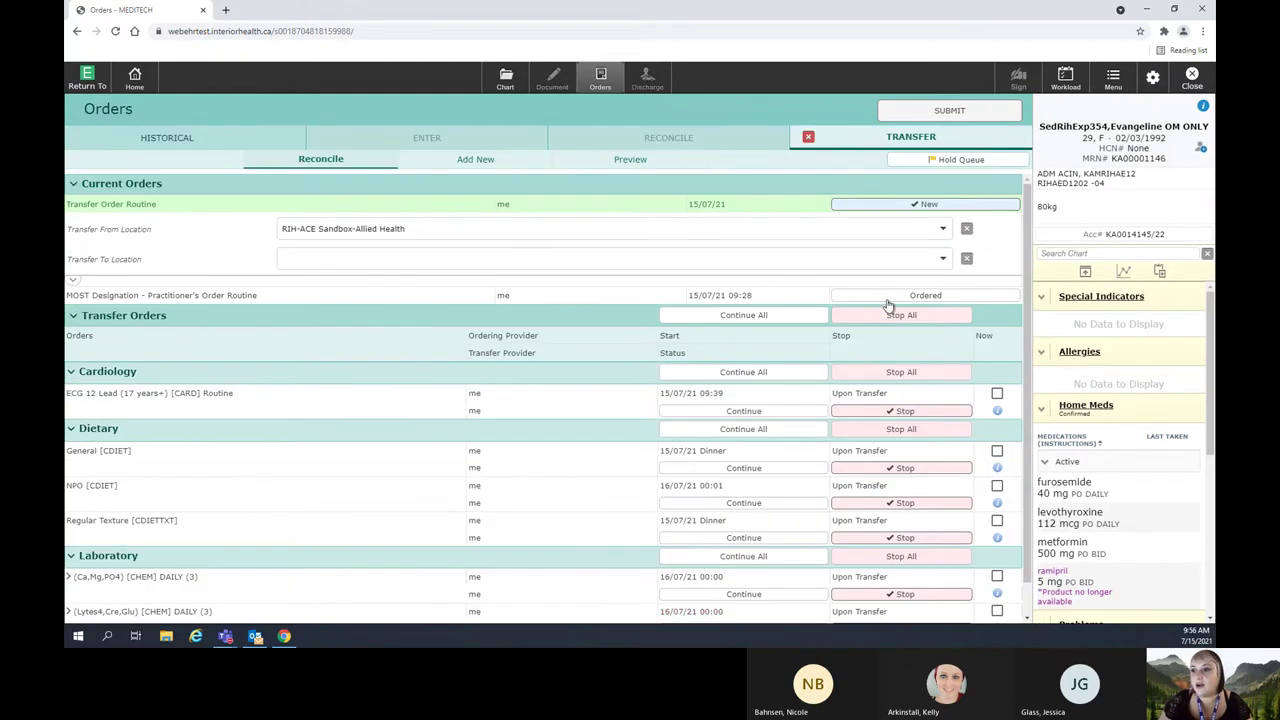
scroll(888, 305, down, 5)
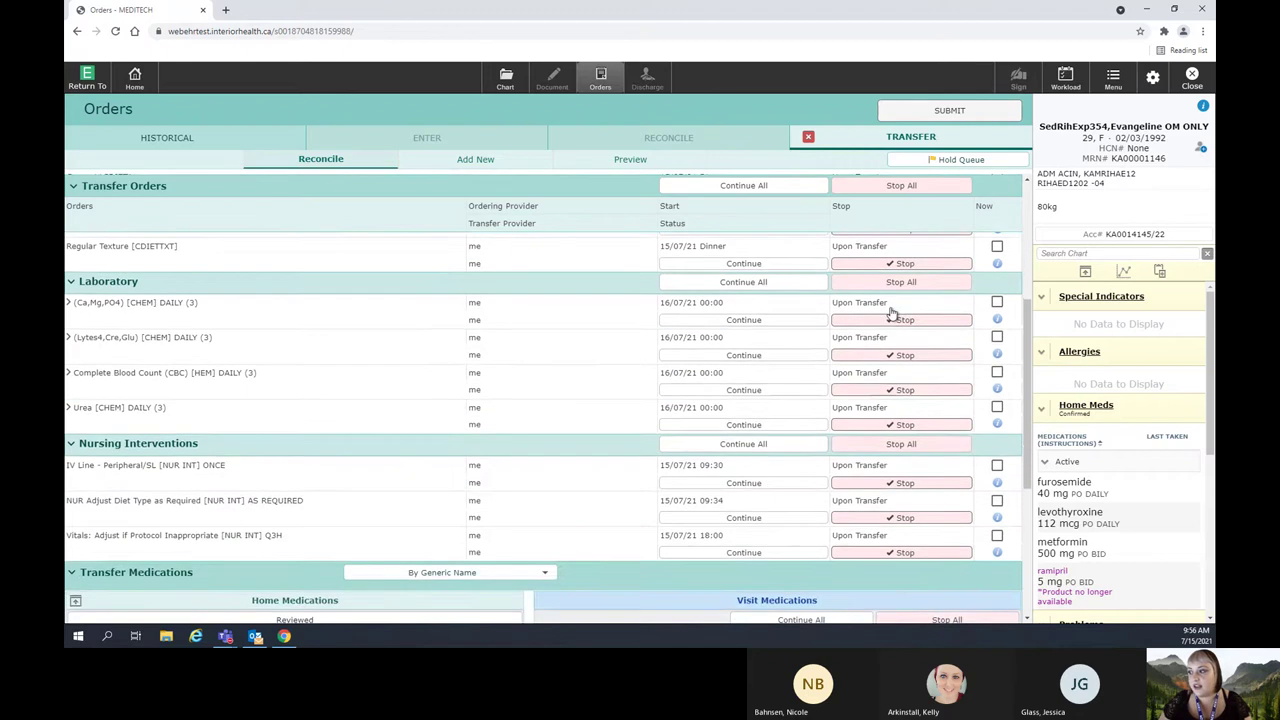
scroll(891, 313, down, 8)
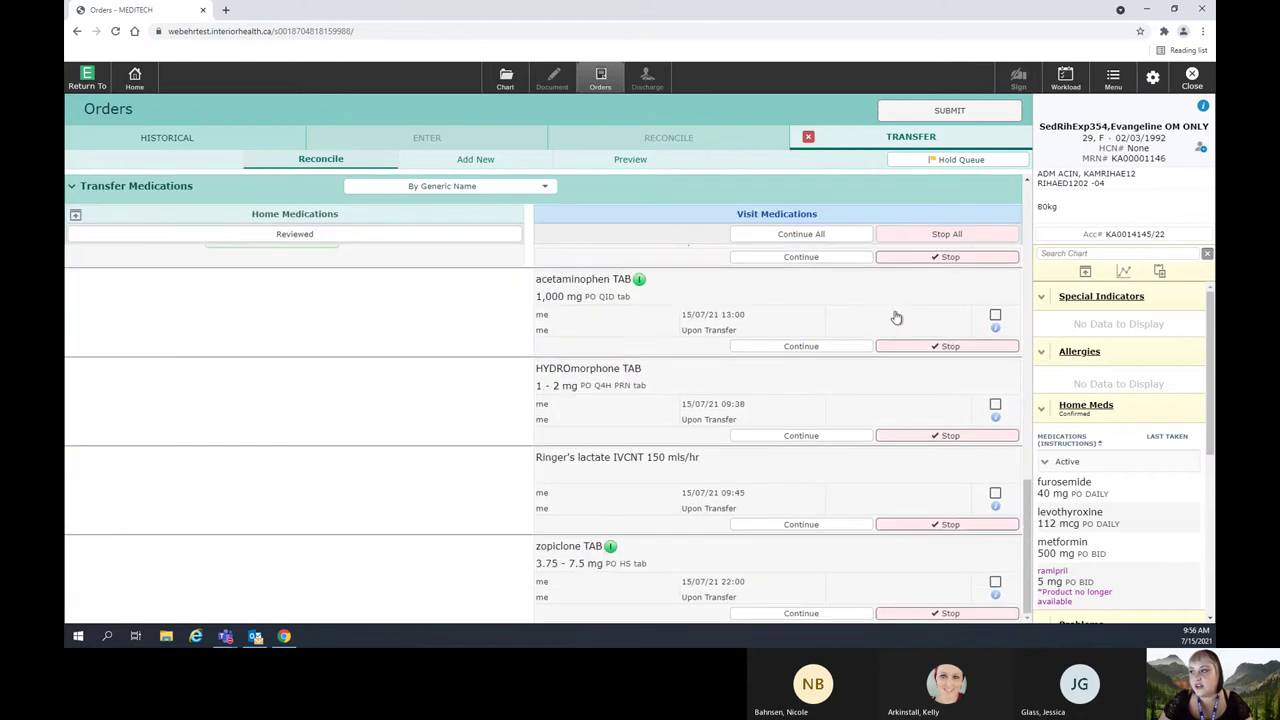
scroll(783, 334, up, 13)
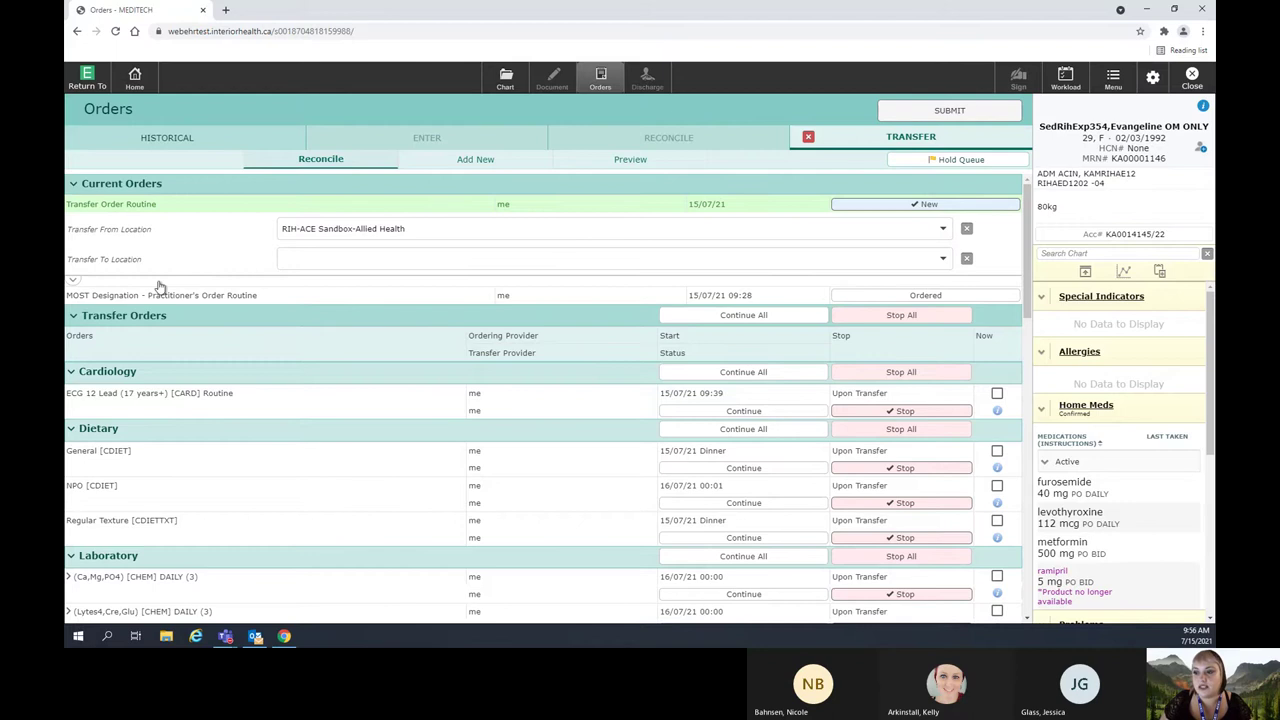
- Set the Transfer To Location to 5s - Rih-5s Medsurg (Inpatient)
click(328, 258)
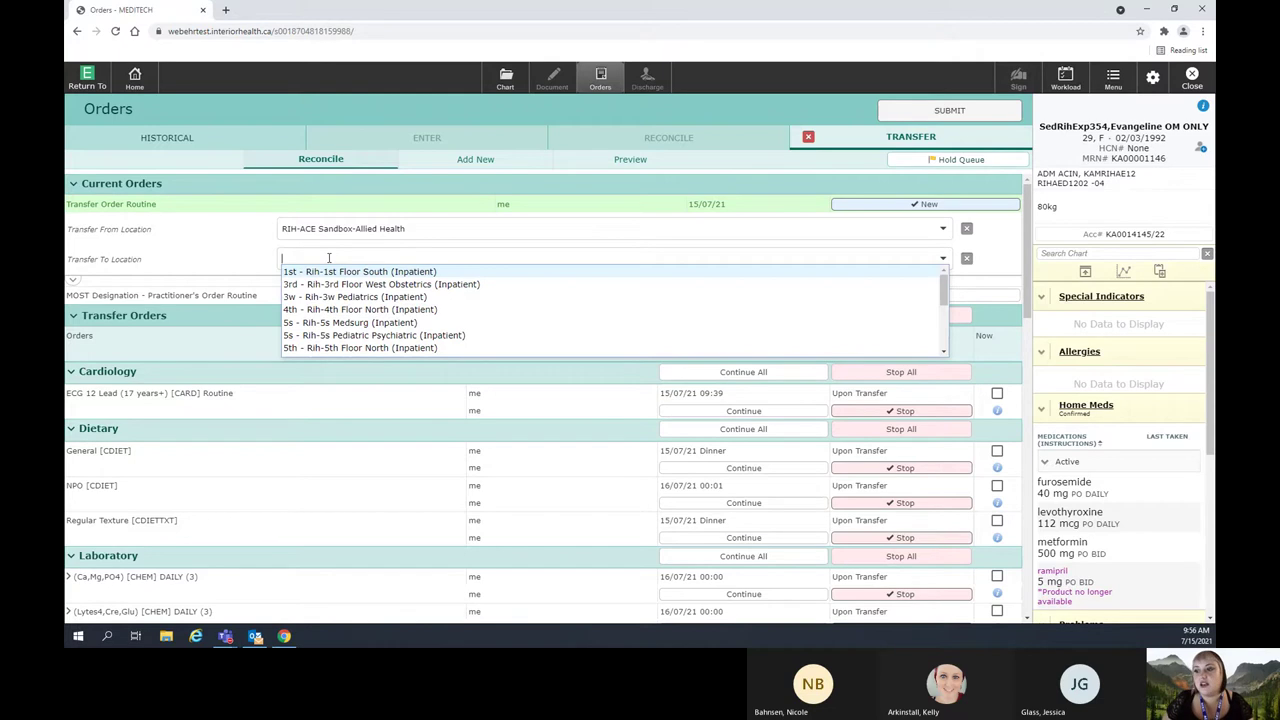
click(365, 323)
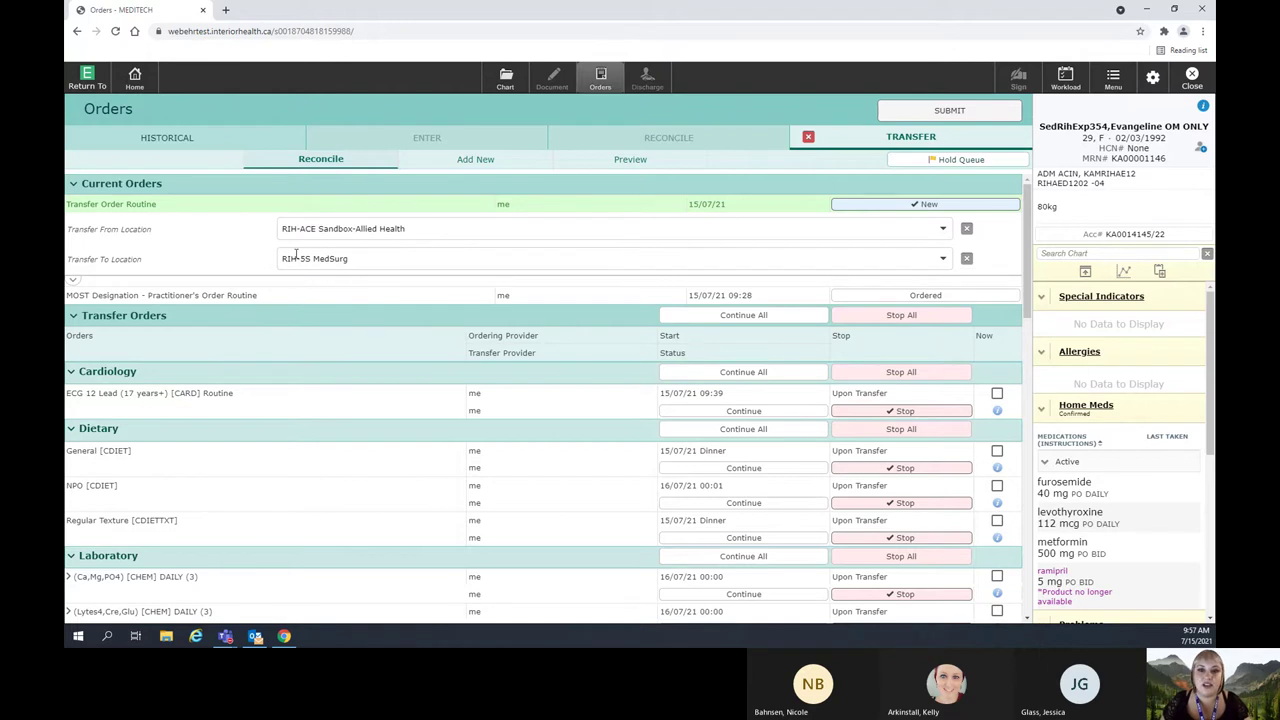
- Continue only the Cardiology ECG 12 Lead order, keeping the diet and lab transfer orders stopped
scroll(583, 210, down, 1)
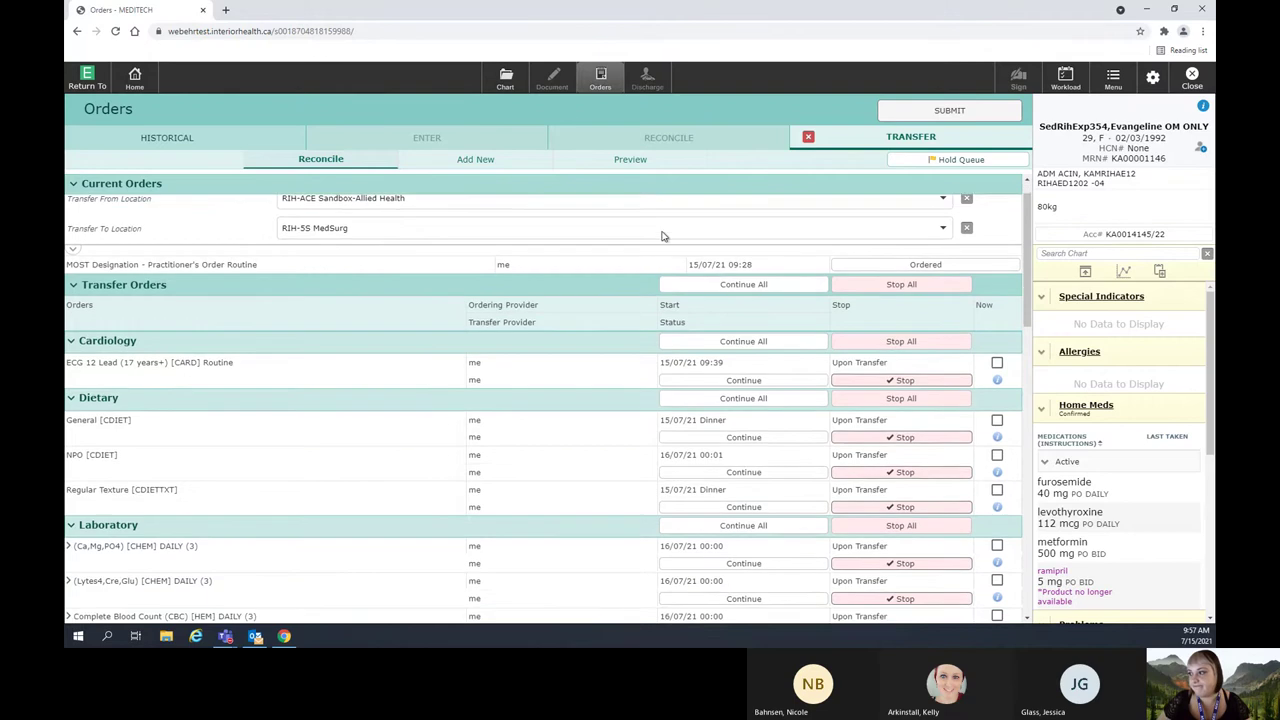
scroll(684, 199, down, 3)
scroll(623, 246, up, 3)
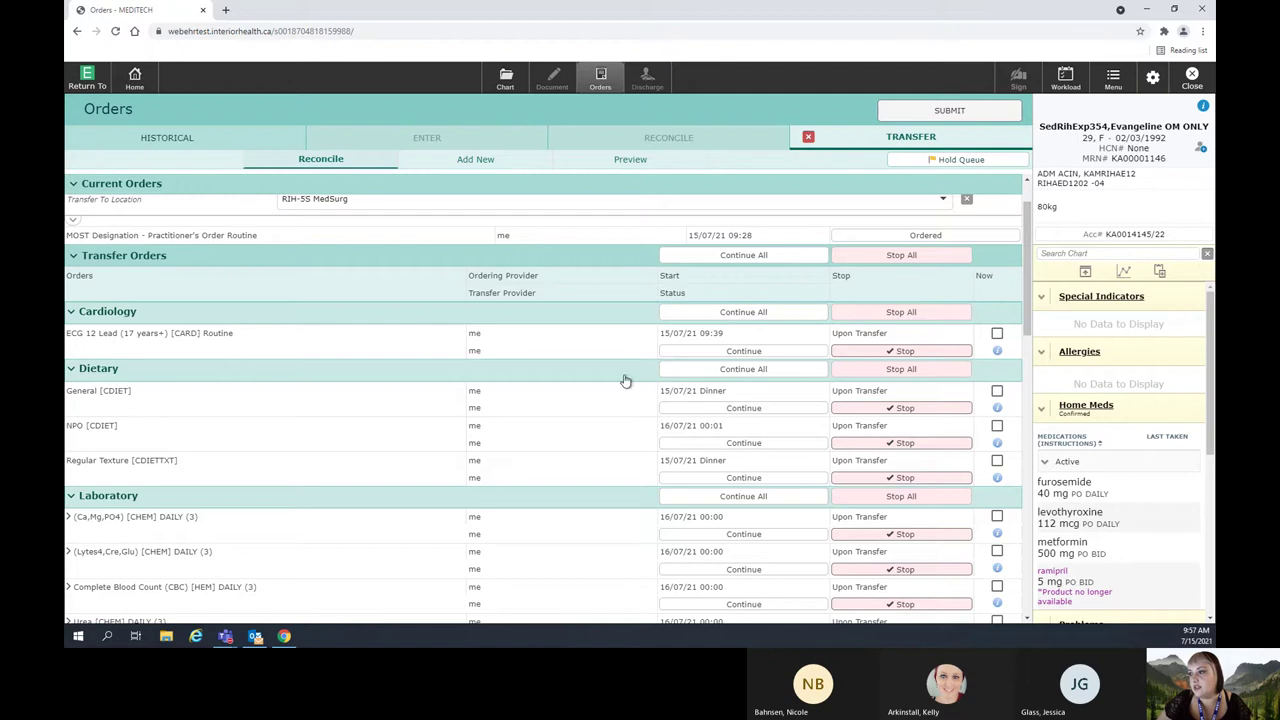
click(728, 257)
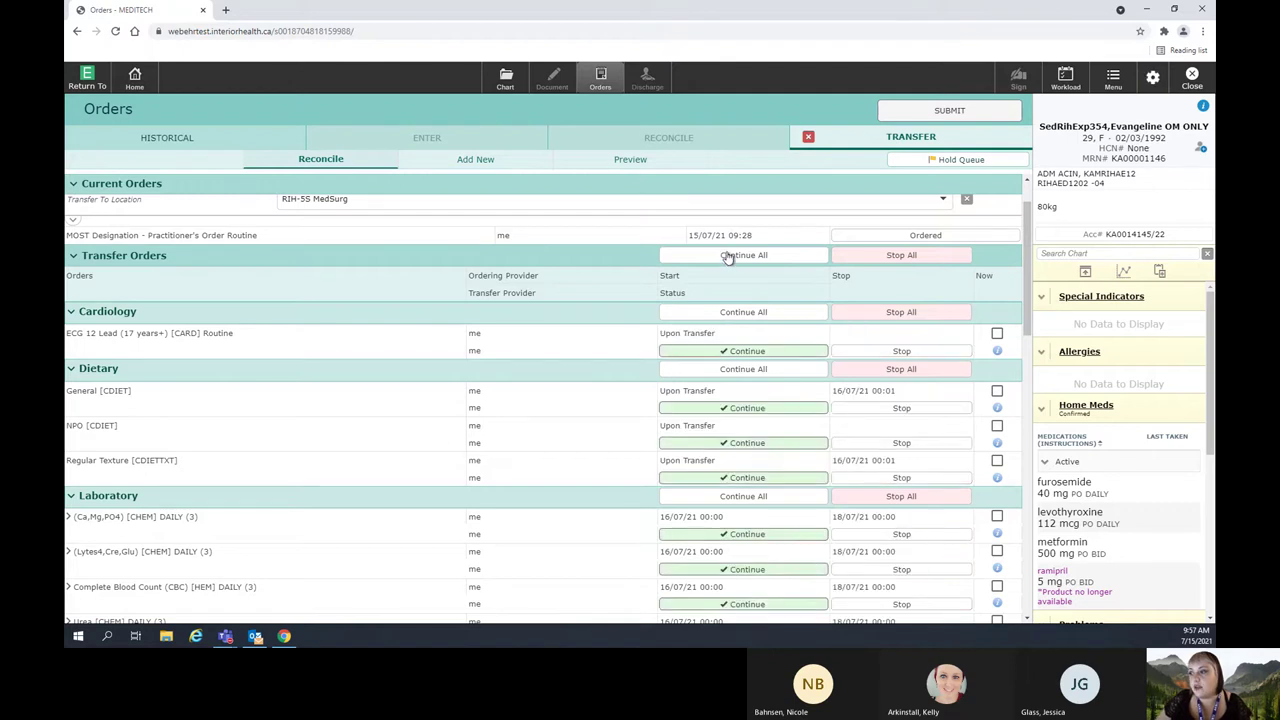
scroll(730, 258, down, 10)
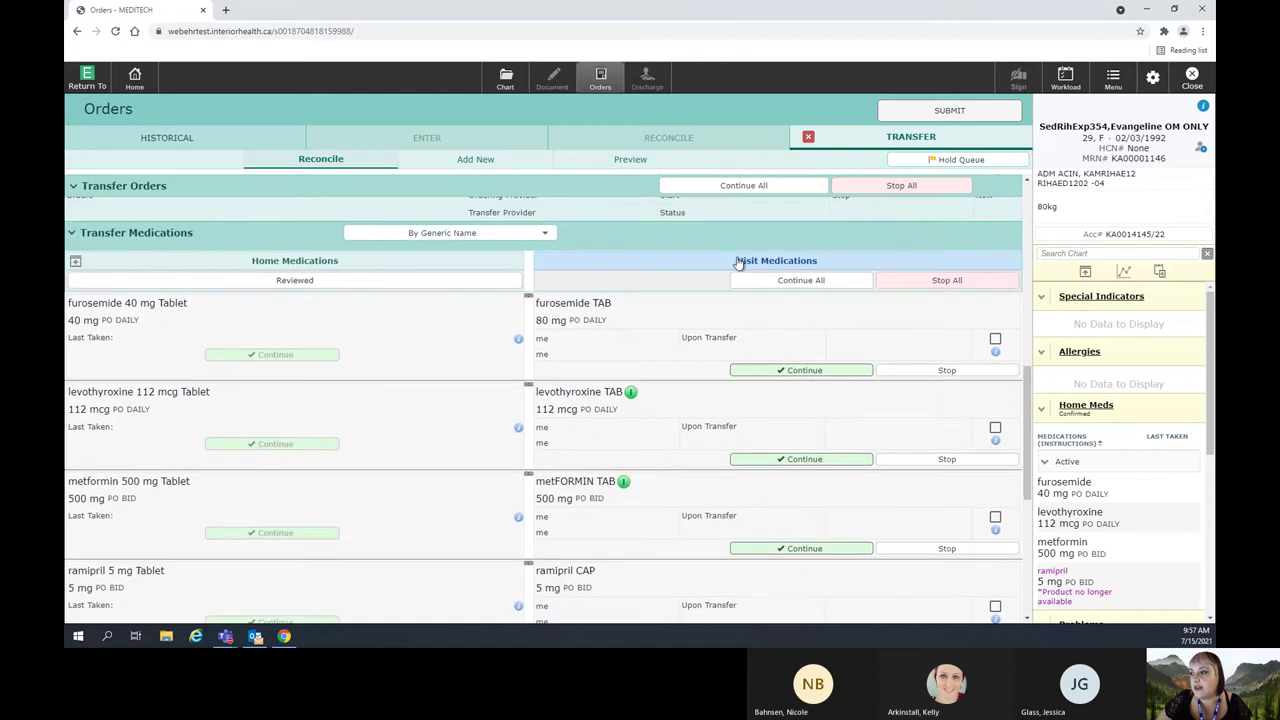
scroll(745, 264, down, 5)
scroll(775, 478, up, 15)
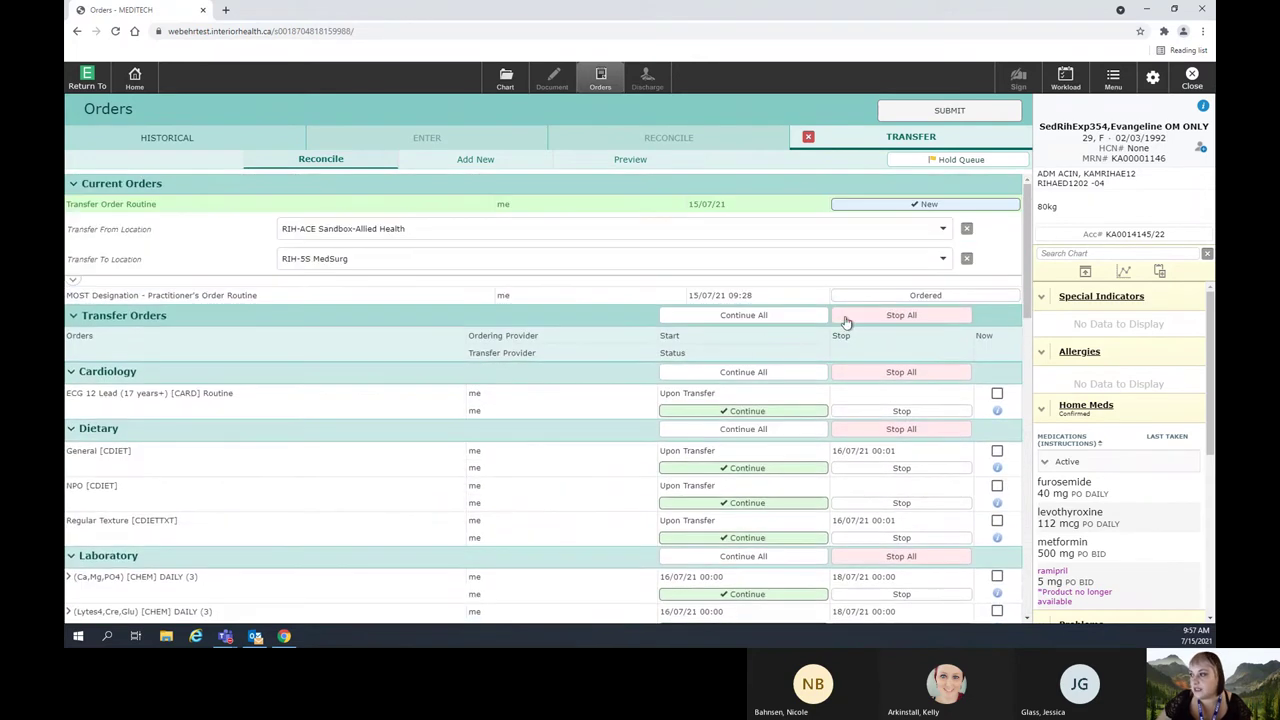
click(873, 437)
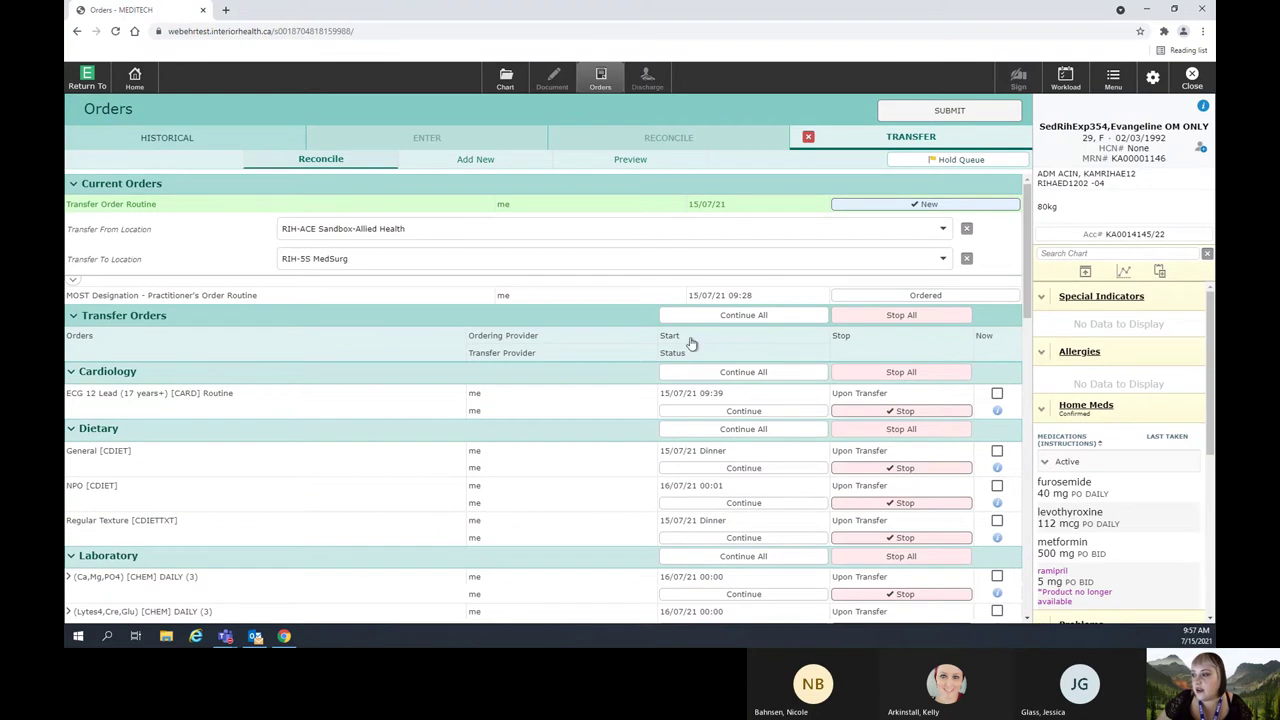
click(741, 373)
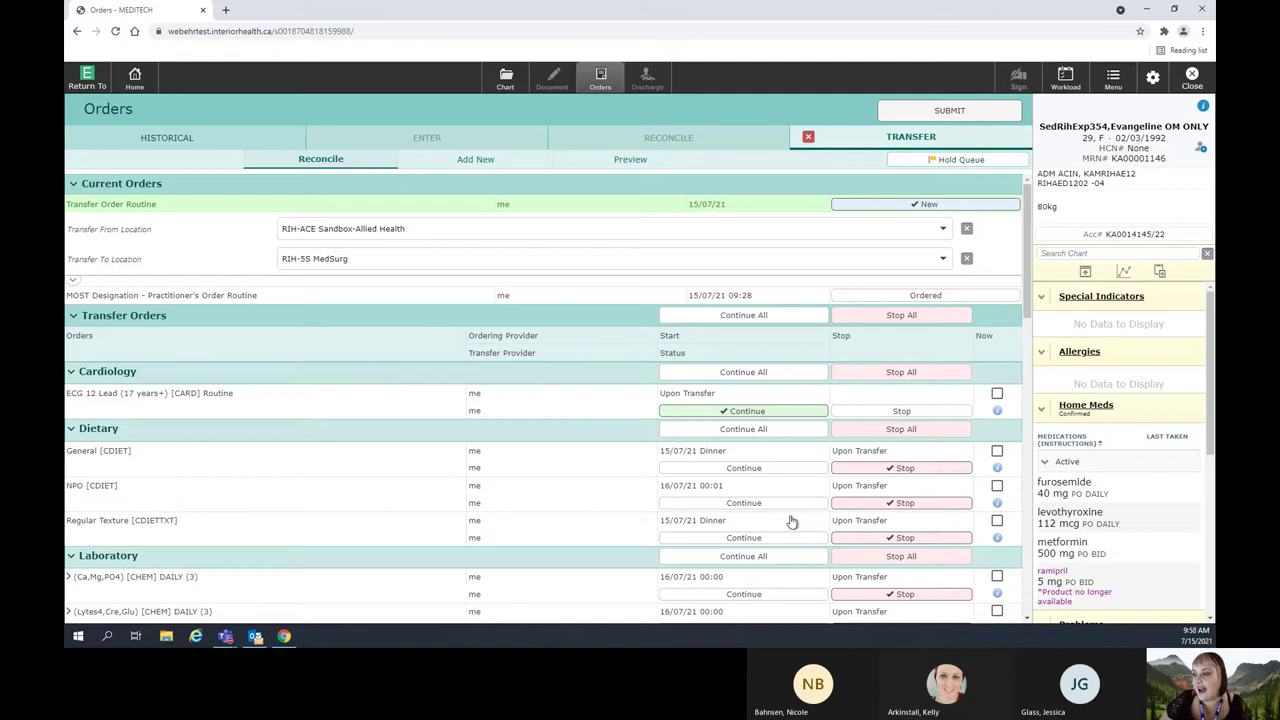
- Continue the General and Regular Texture diet orders, leaving NPO stopped
scroll(890, 480, down, 1)
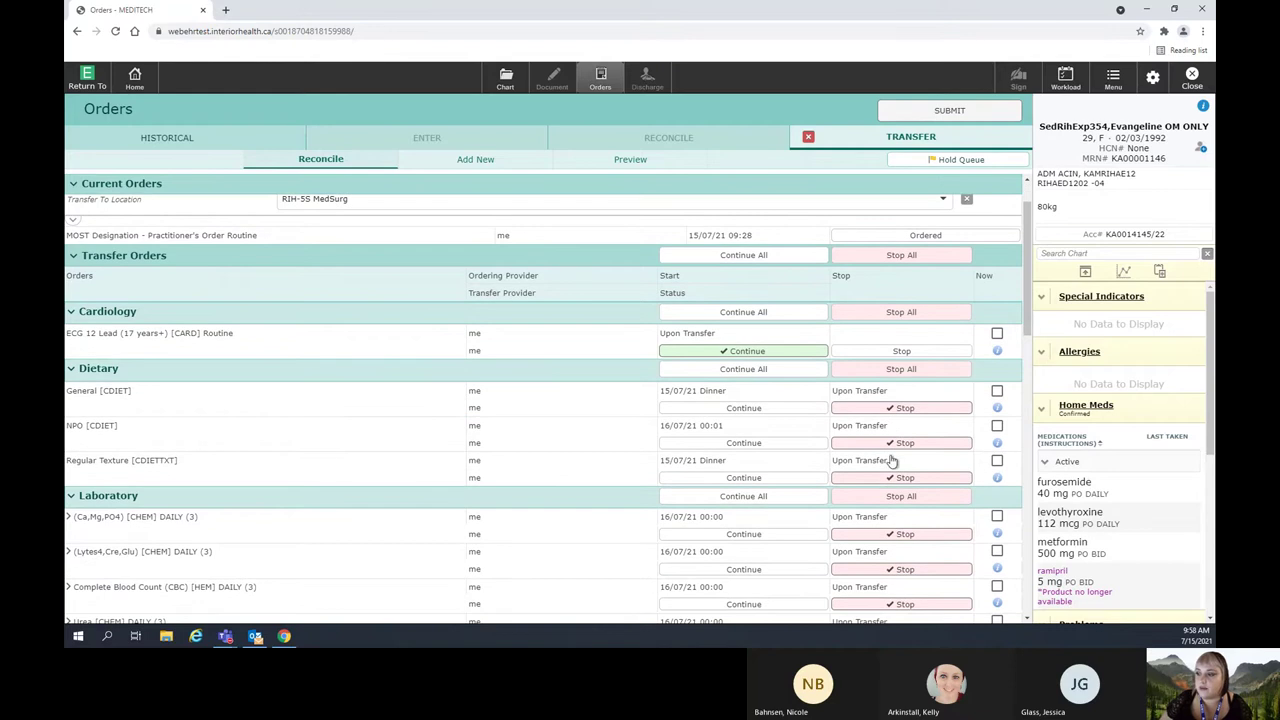
click(755, 409)
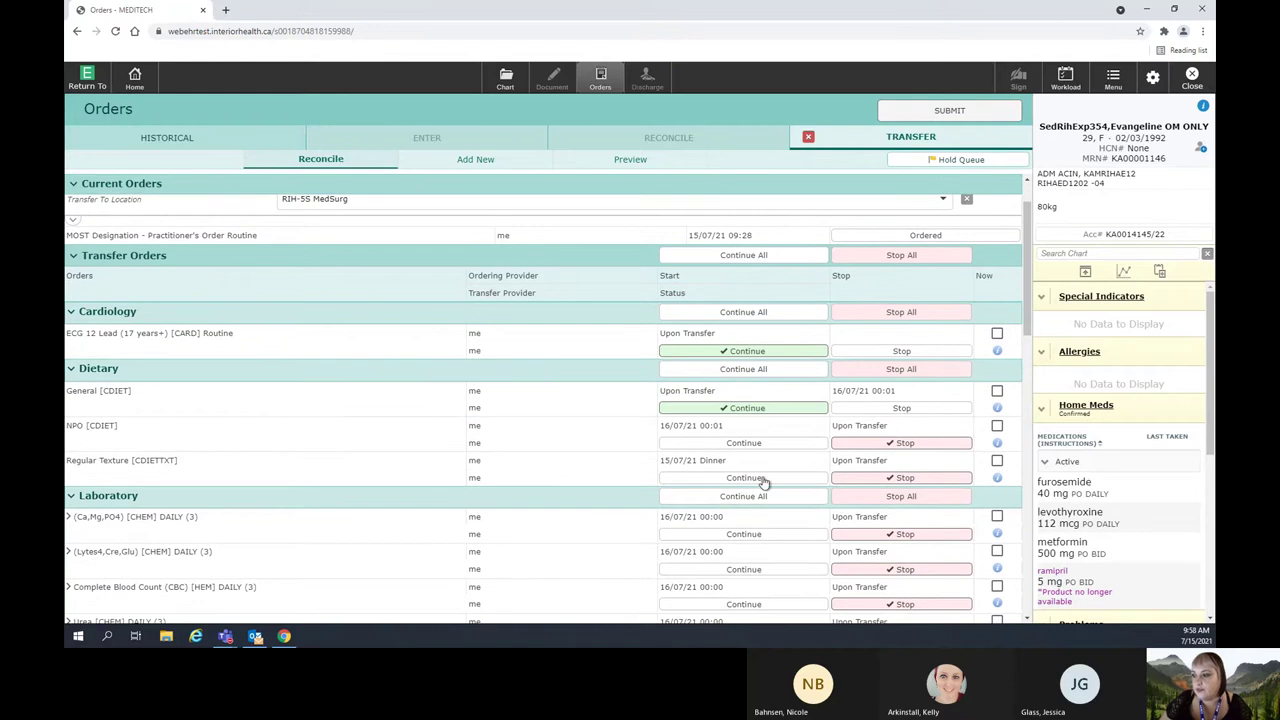
click(760, 479)
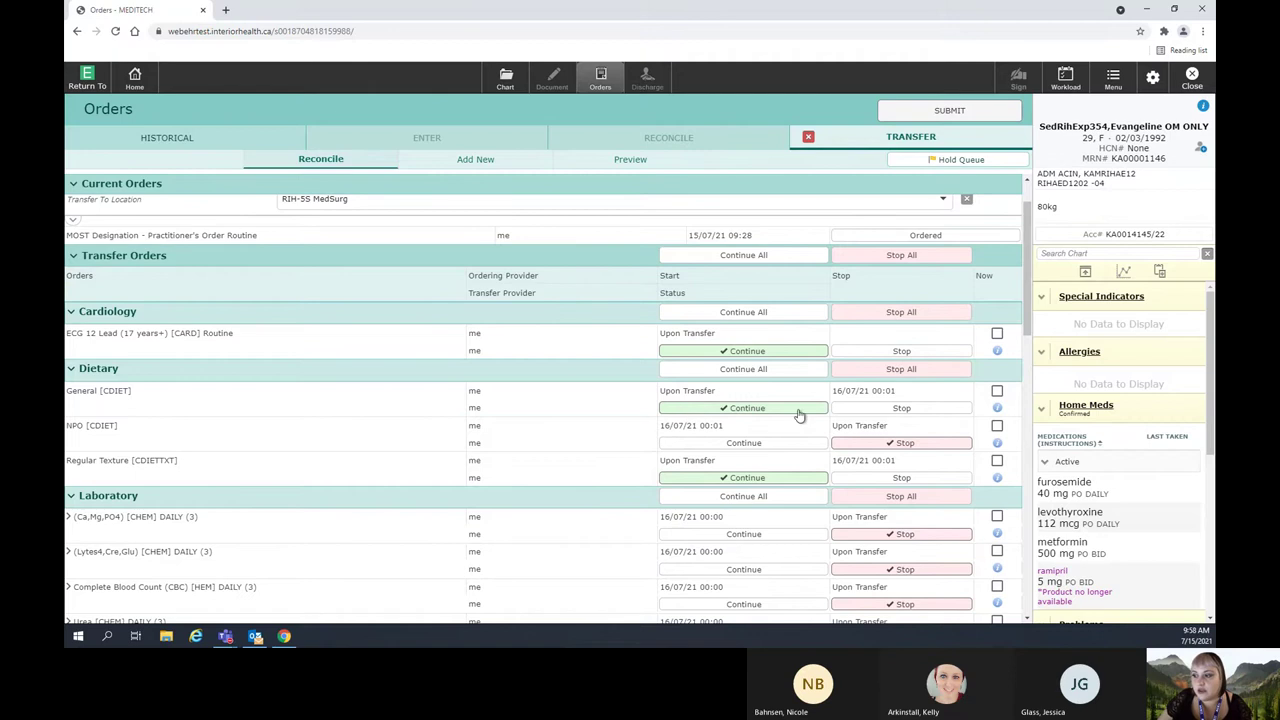
- Continue all four Laboratory orders and all three Nursing Interventions orders
scroll(800, 415, down, 4)
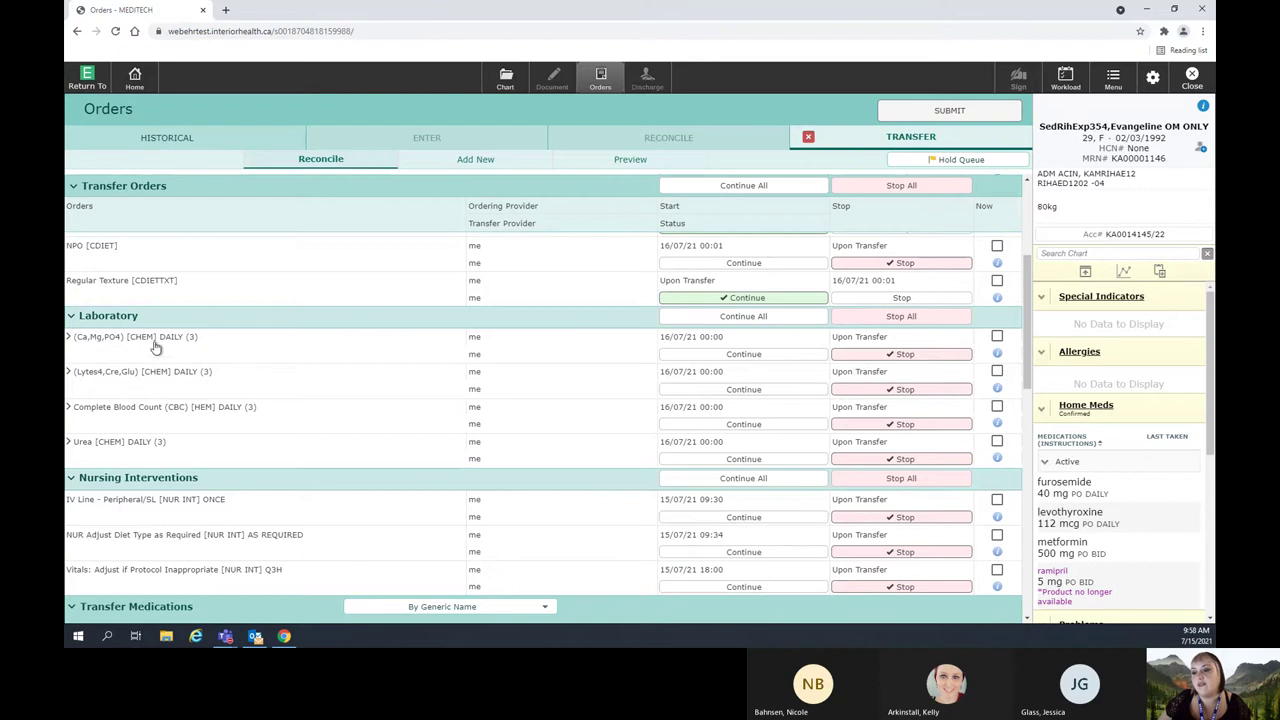
click(760, 387)
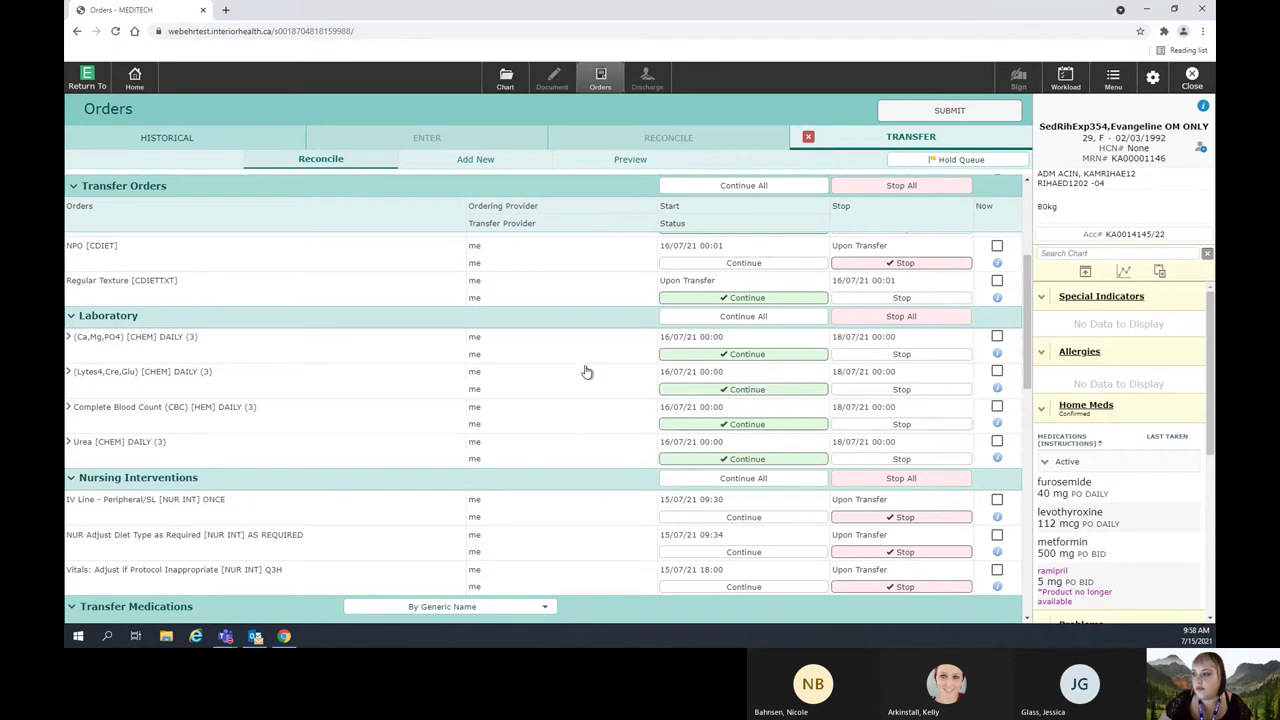
scroll(587, 372, down, 2)
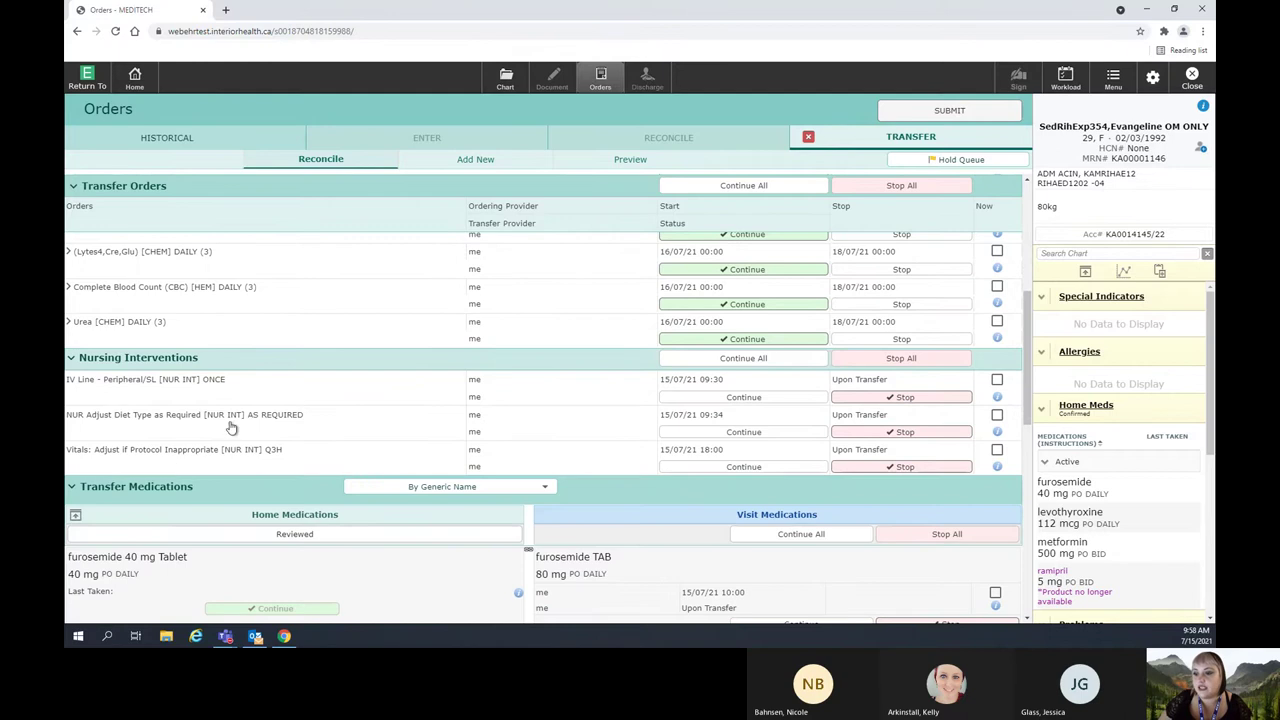
click(763, 359)
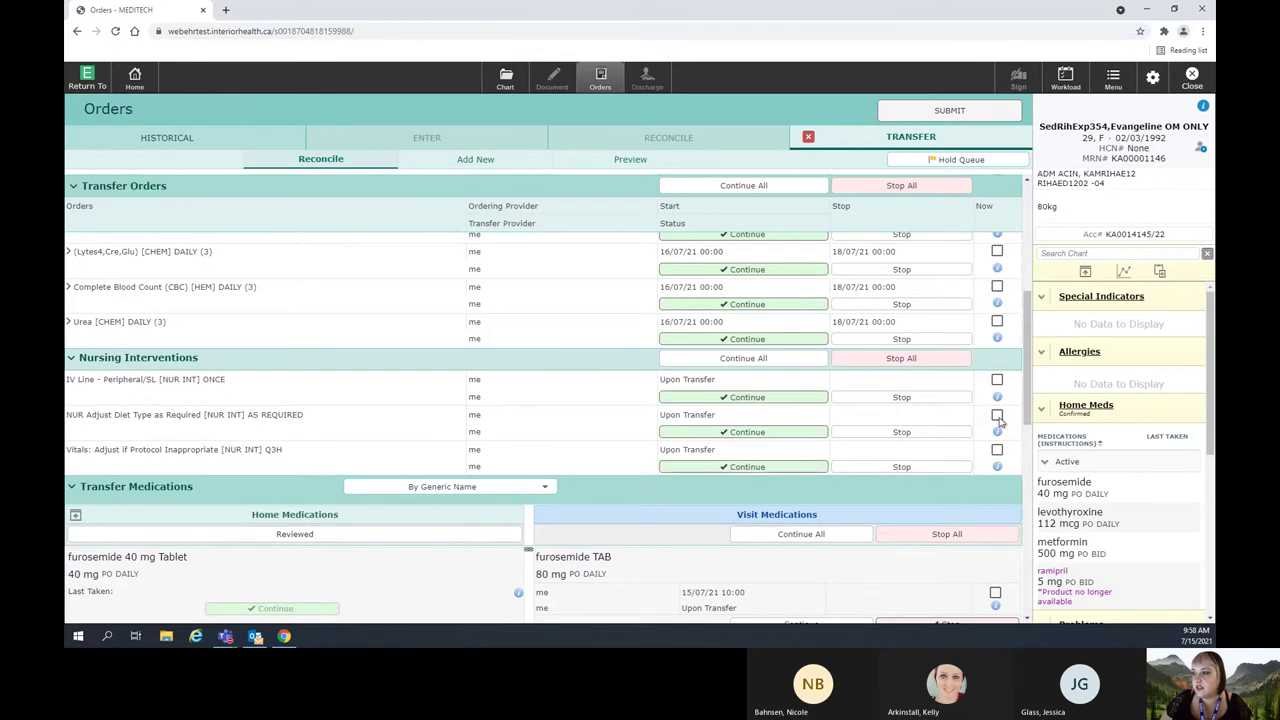
- Continue furosemide, levothyroxine and metformin after the transfer
scroll(500, 230, down, 2)
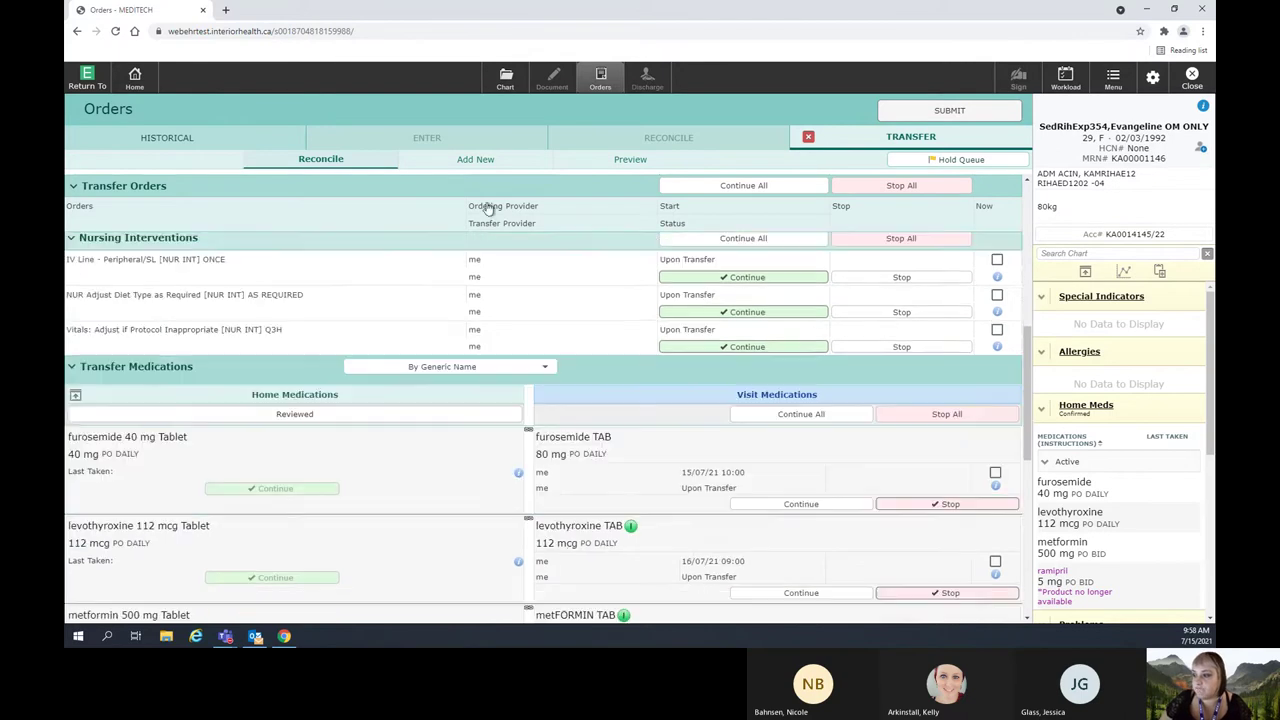
scroll(488, 207, down, 3)
scroll(729, 366, up, 2)
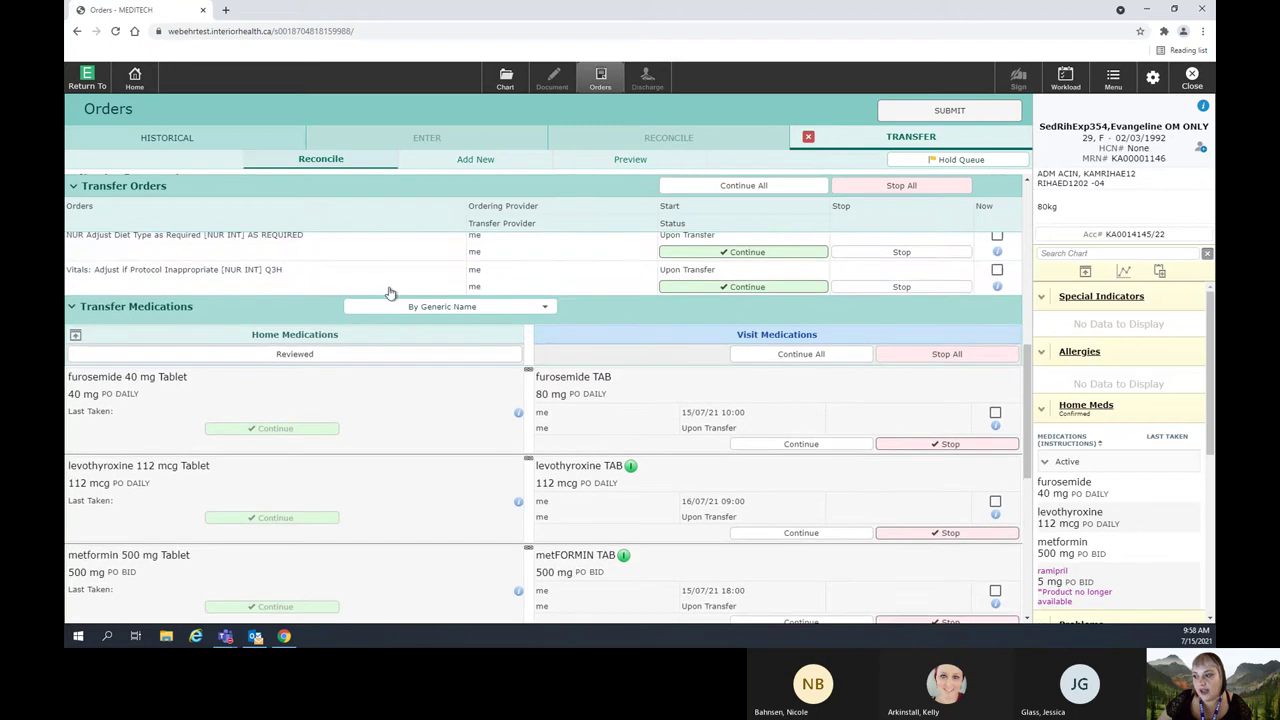
scroll(748, 400, down, 1)
click(801, 386)
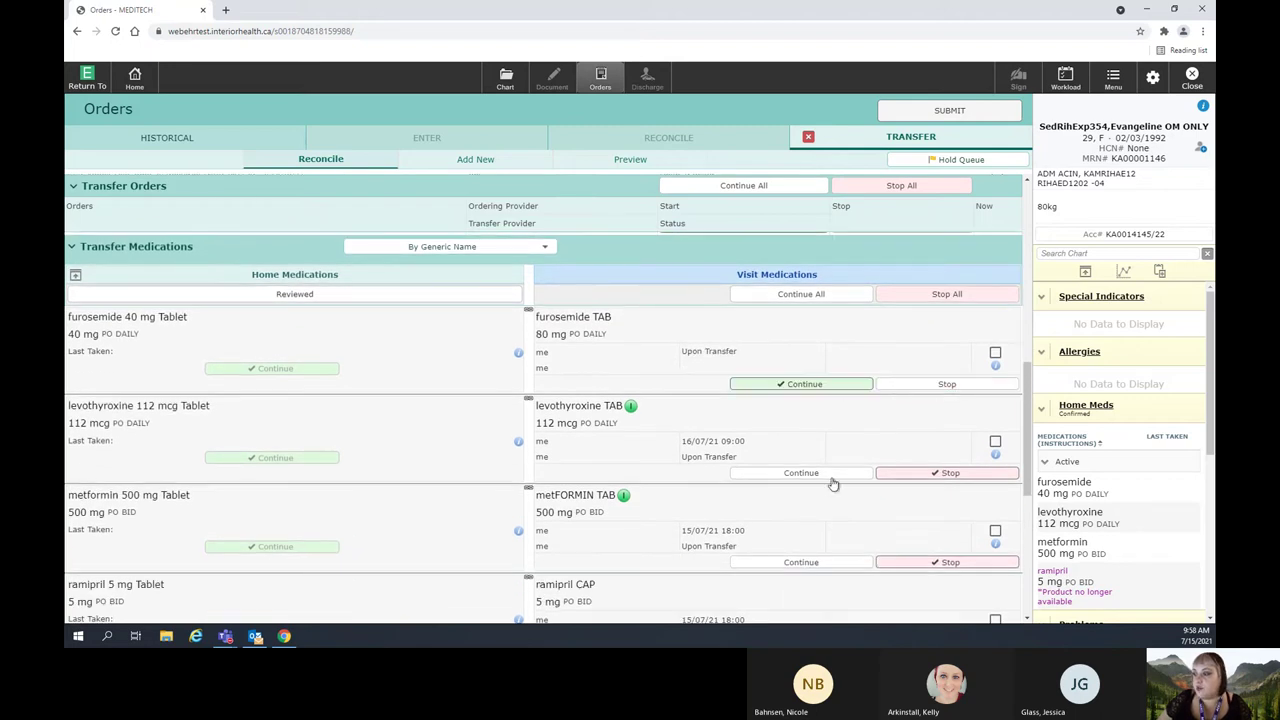
click(818, 476)
scroll(814, 480, down, 1)
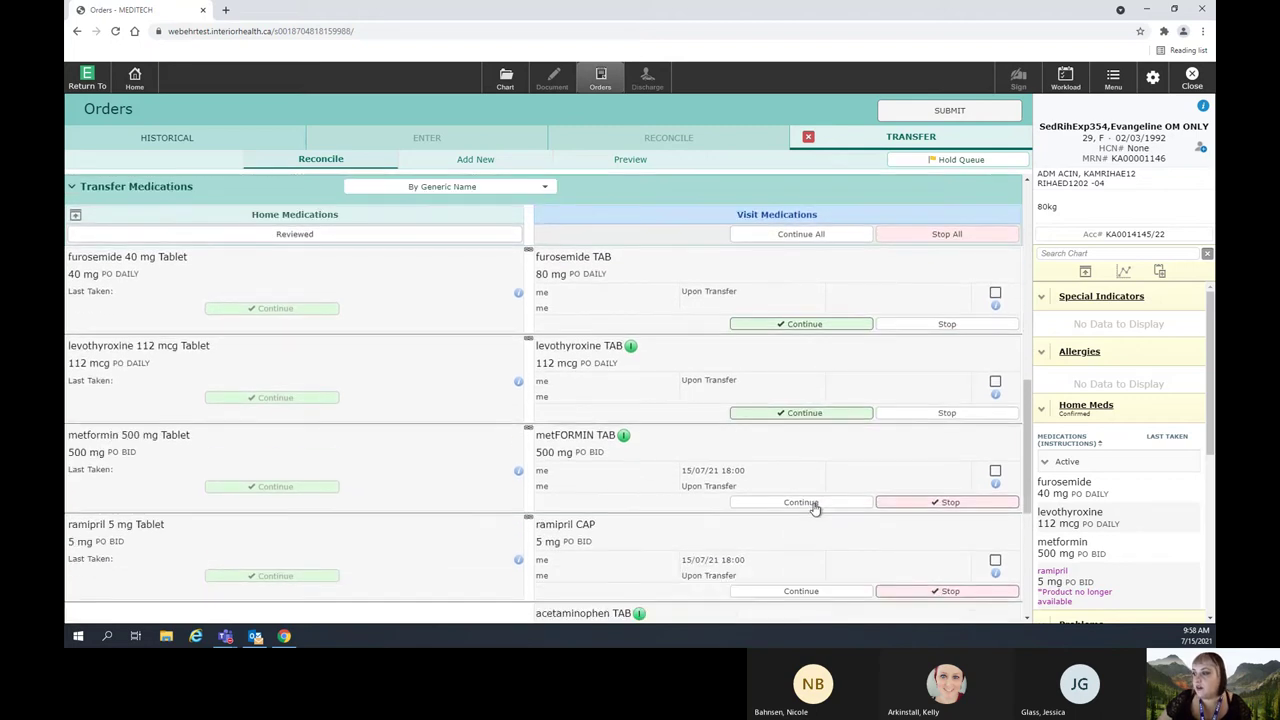
click(812, 500)
- Continue ramipril, acetaminophen, HYDROmorphone and zopiclone, leaving Ringer's lactate stopped
scroll(816, 508, down, 2)
click(808, 471)
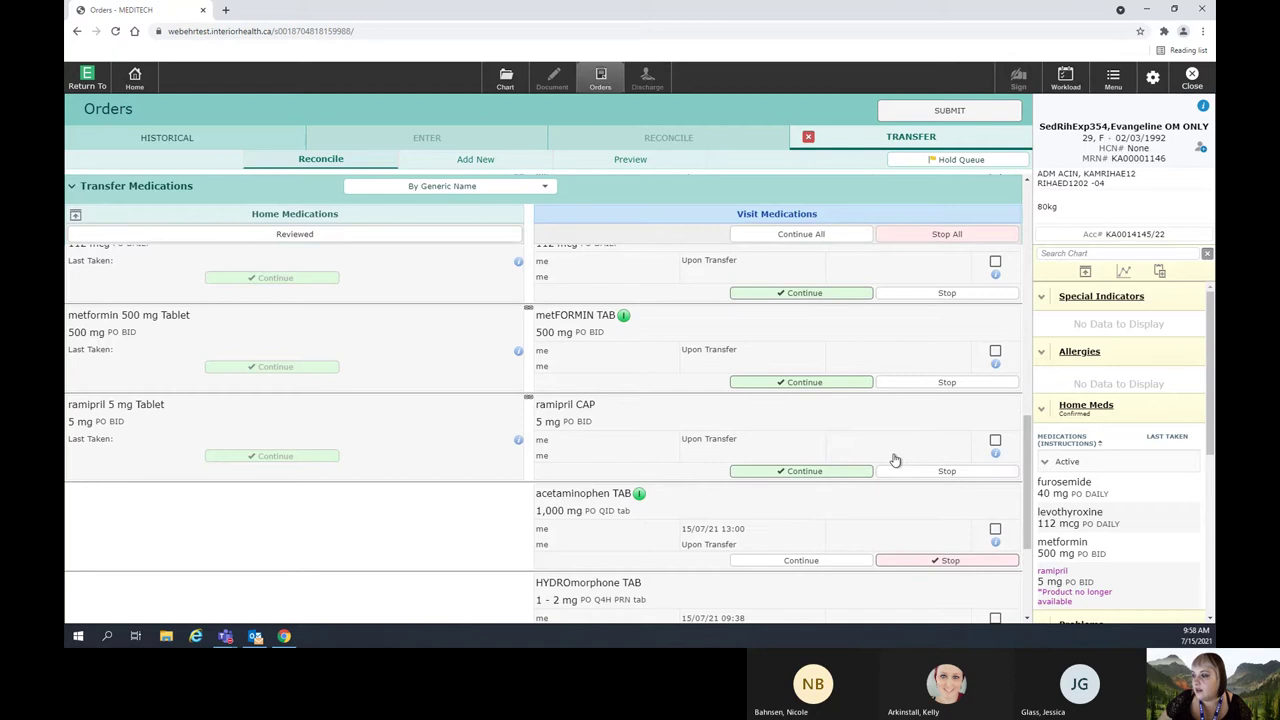
scroll(681, 412, down, 2)
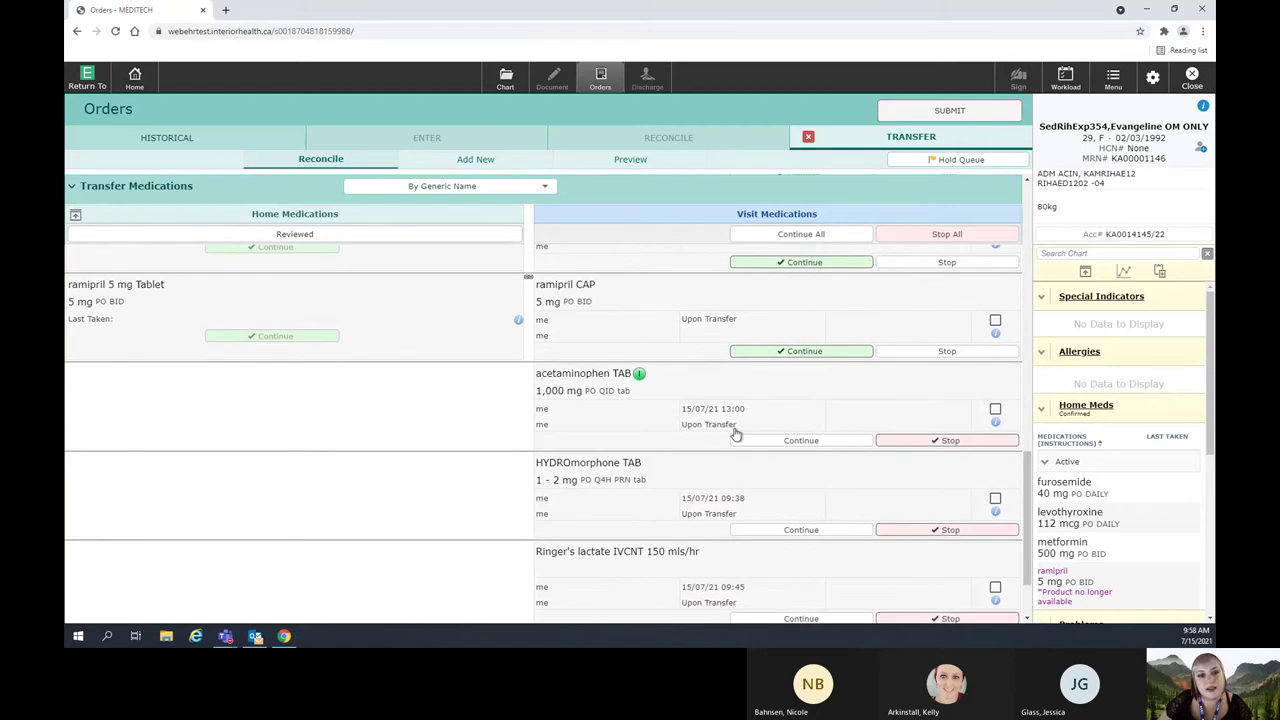
click(814, 446)
scroll(826, 480, down, 1)
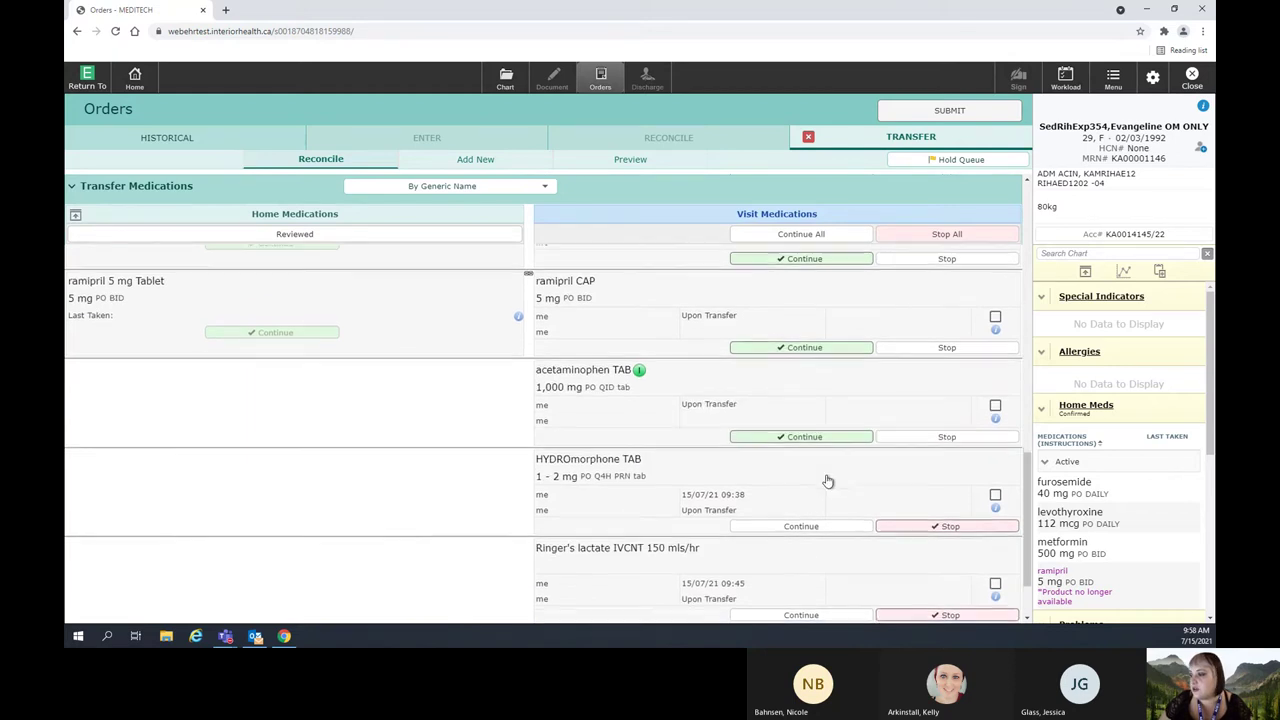
click(822, 475)
scroll(669, 483, down, 1)
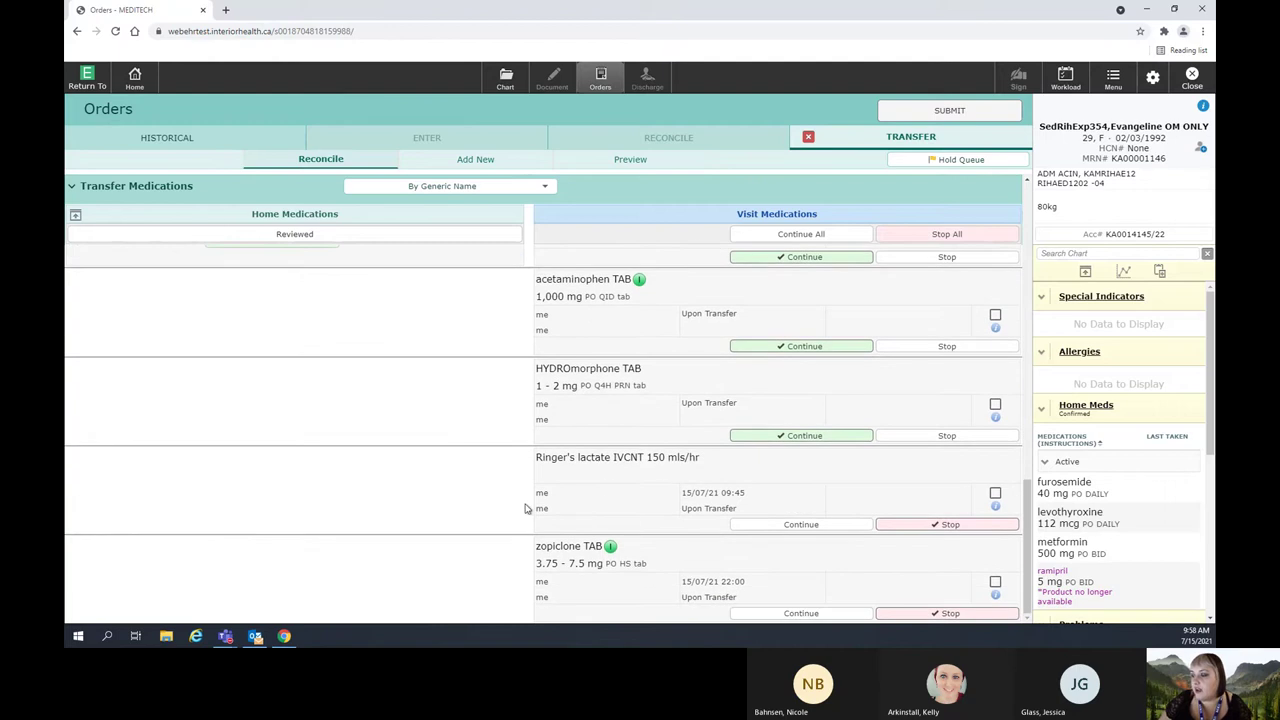
click(822, 617)
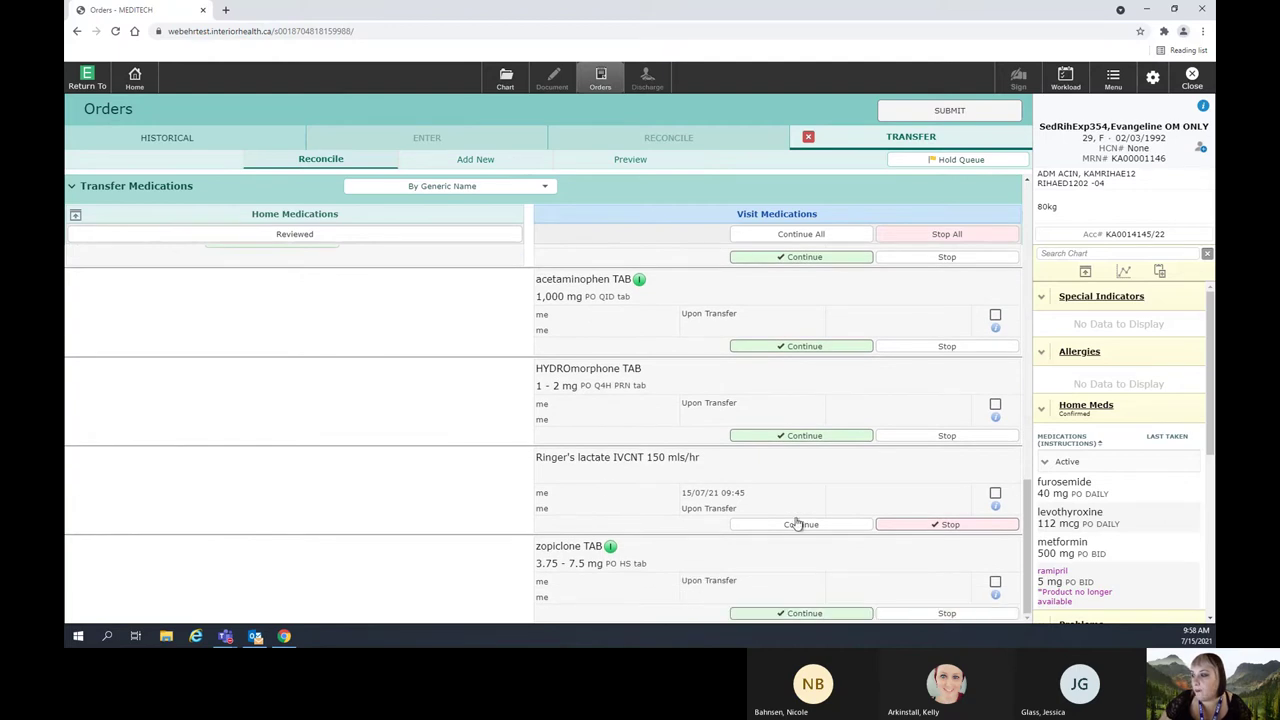
scroll(806, 520, up, 5)
scroll(810, 408, up, 10)
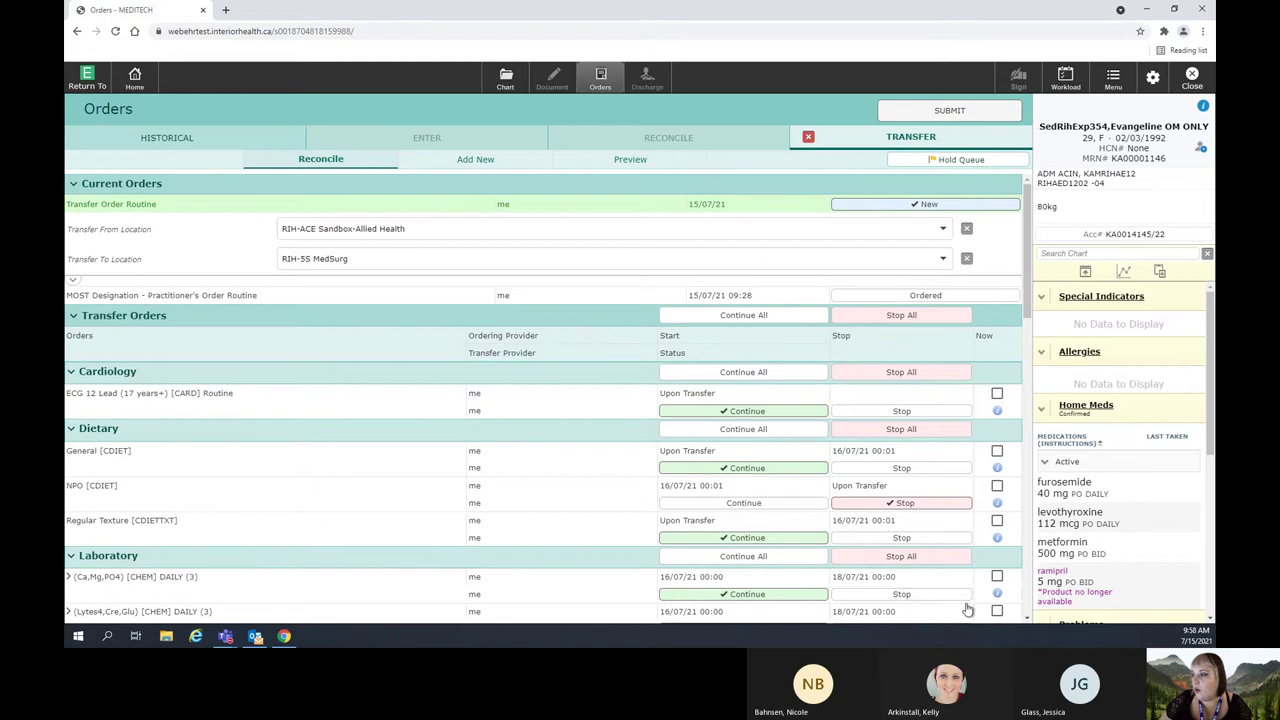
- Tick Now on the ECG 12 Lead row so it starts Upon Save
click(997, 396)
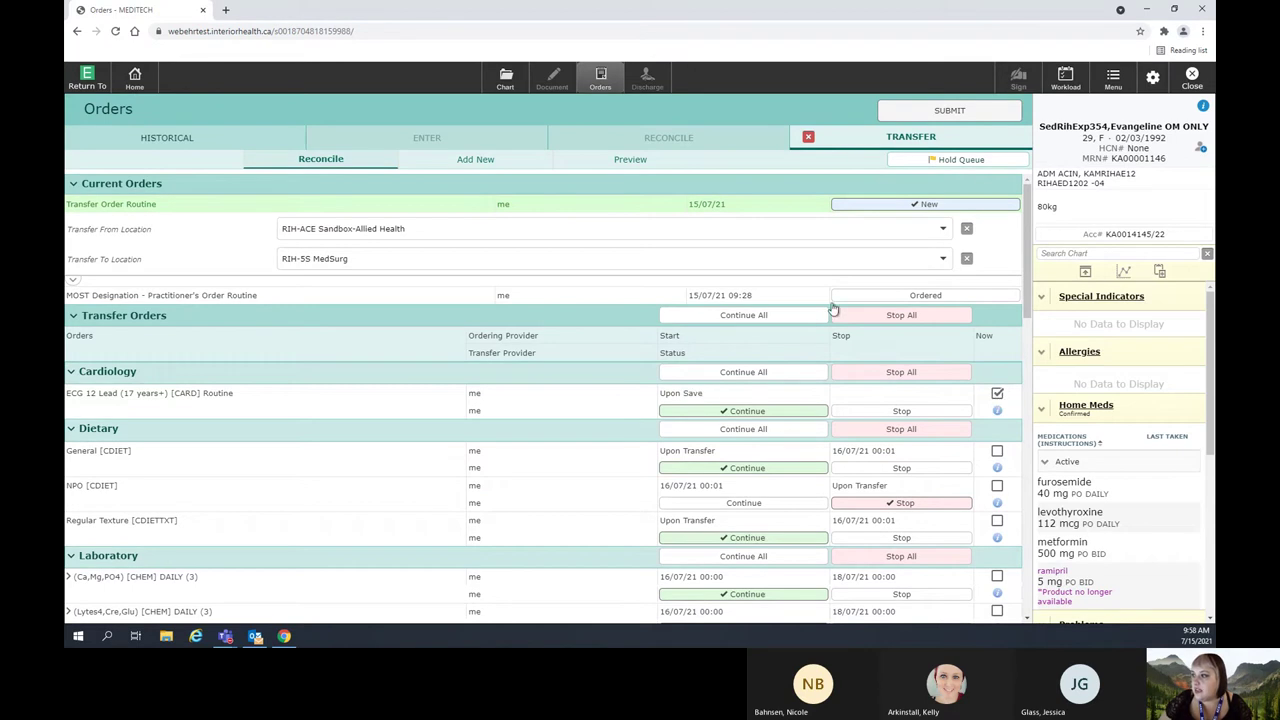
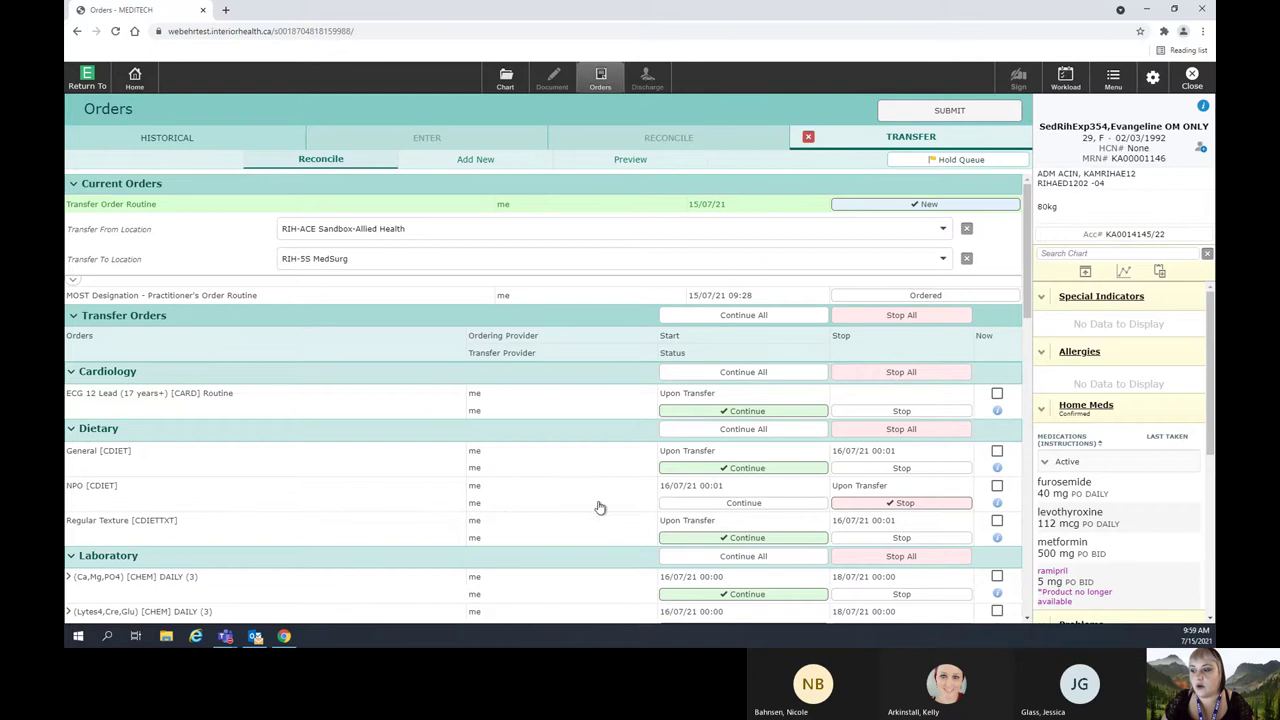
- Mark the NPO [CDIET] diet order to stop Now so it ends Upon Save
click(997, 487)
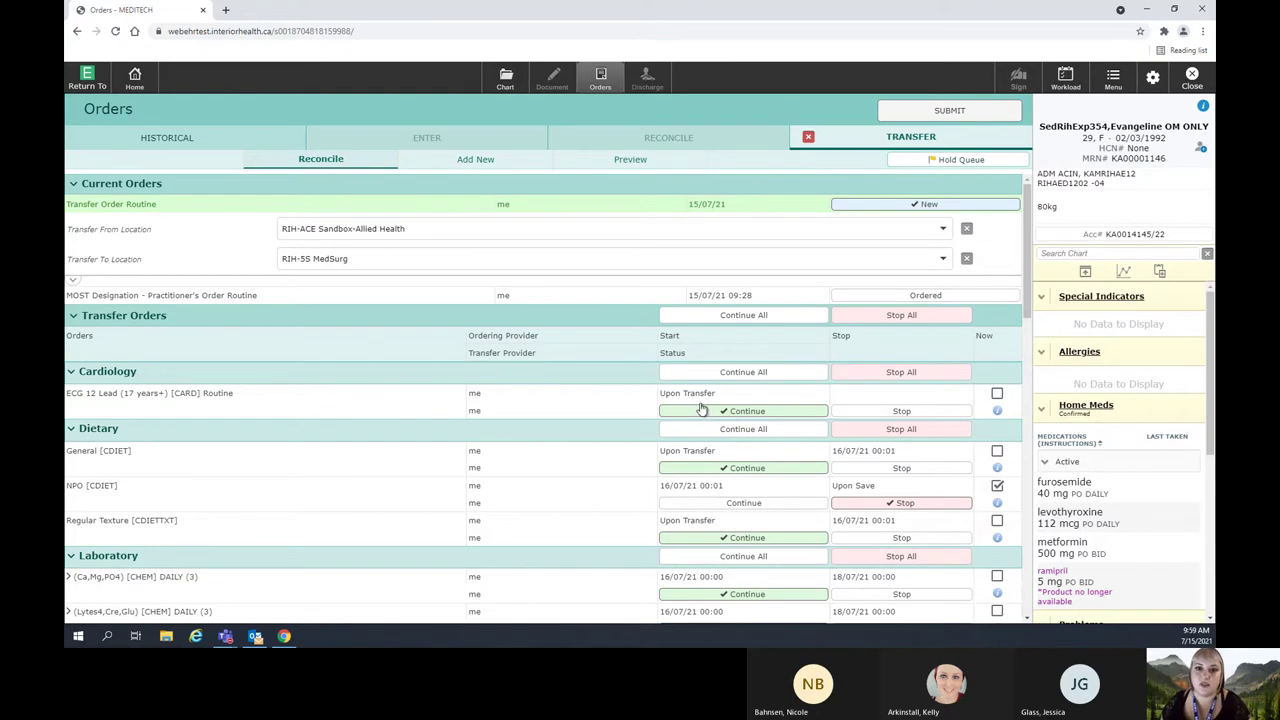
scroll(703, 410, down, 10)
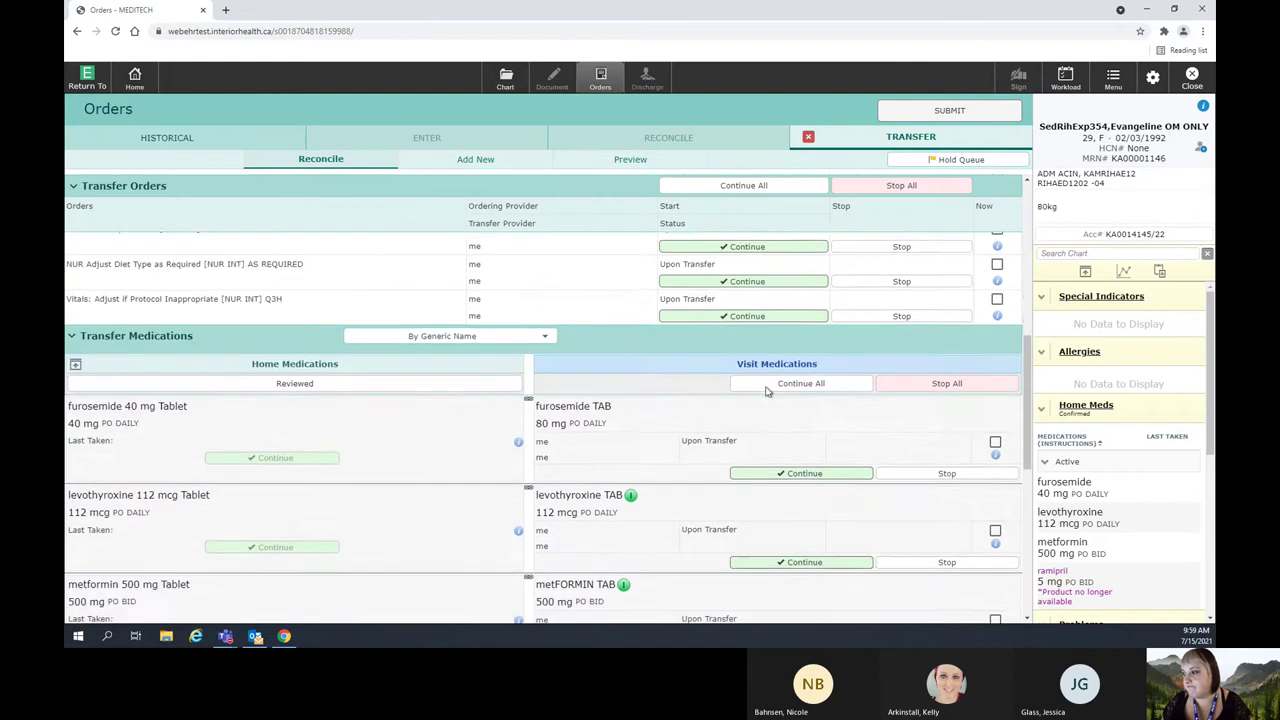
scroll(790, 390, down, 5)
scroll(880, 330, up, 15)
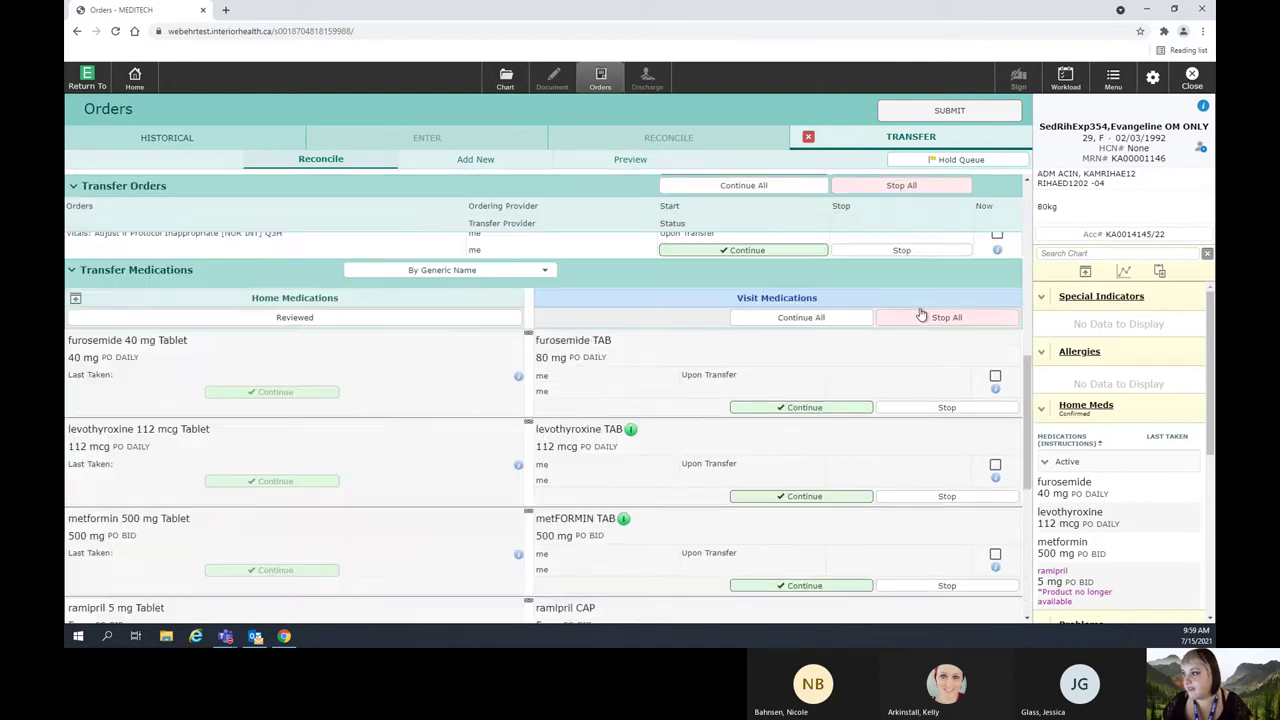
scroll(877, 280, up, 2)
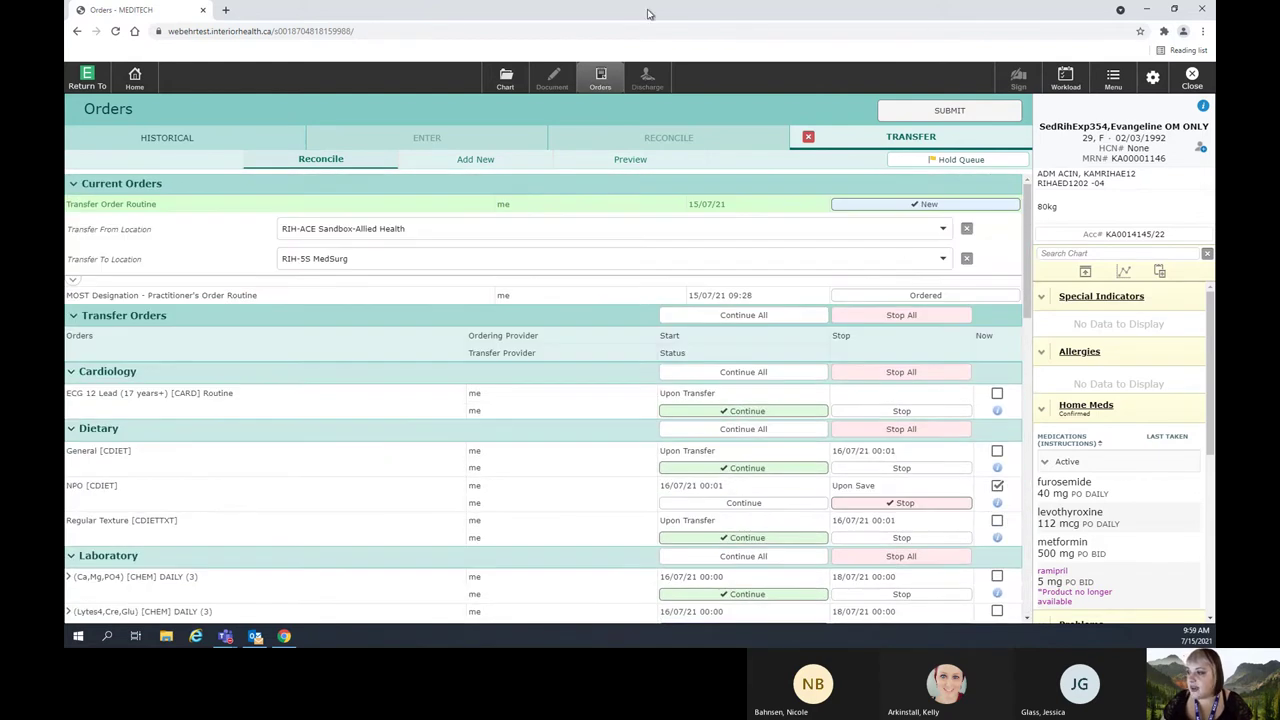
- Switch to Add New and dismiss the COVID Screening warning to reveal the AC GENSRG PostOp ADM set
click(476, 160)
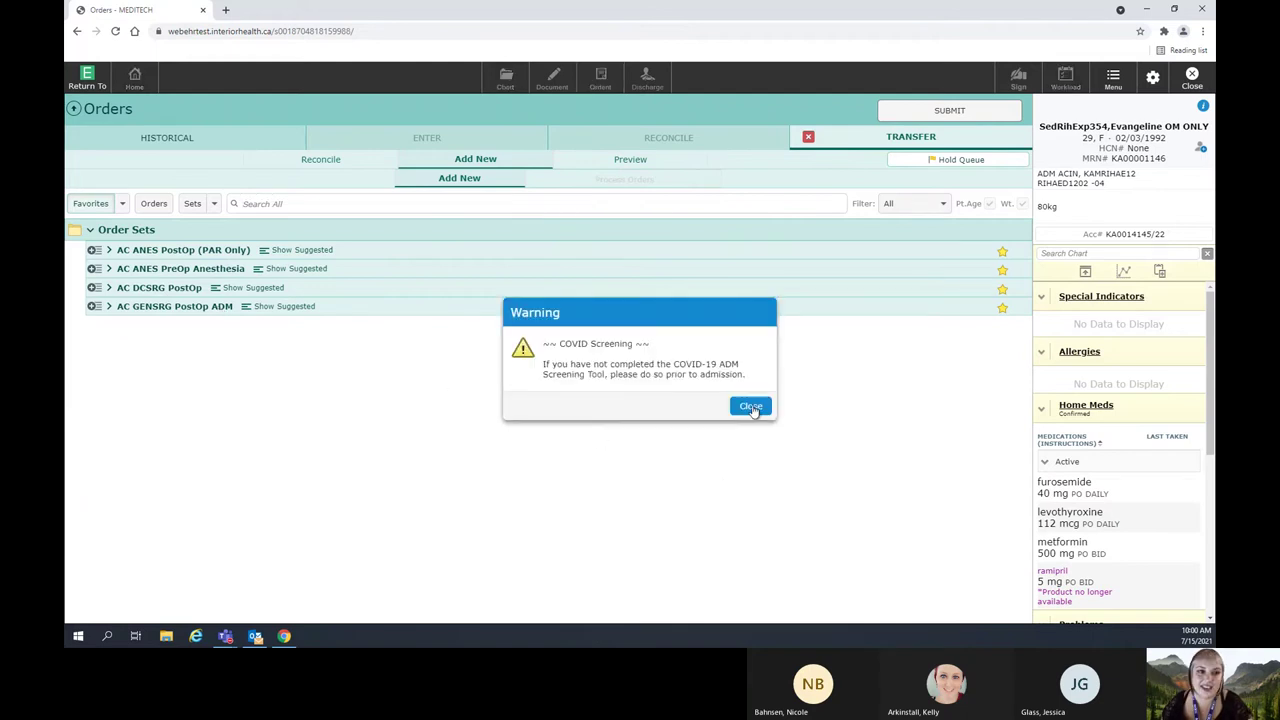
click(751, 405)
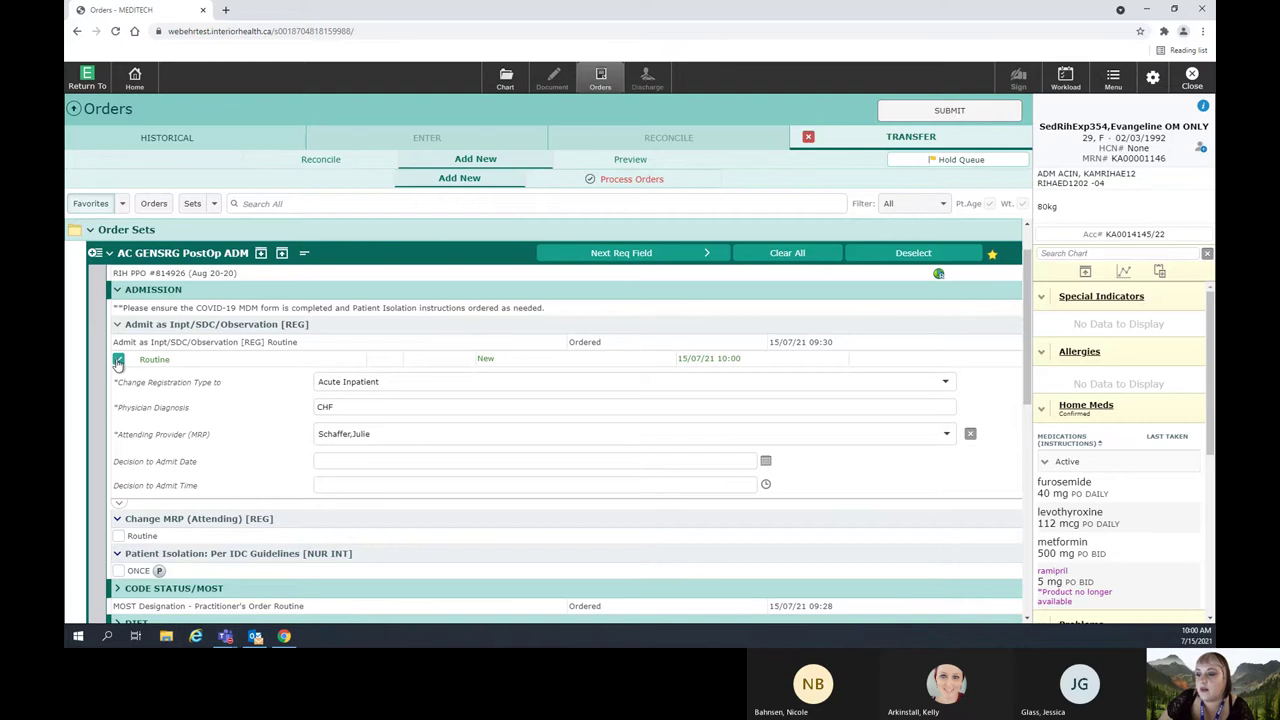
- Replace the Admit as Inpatient order with a Change MRP (Attending) order naming the new attending
click(118, 360)
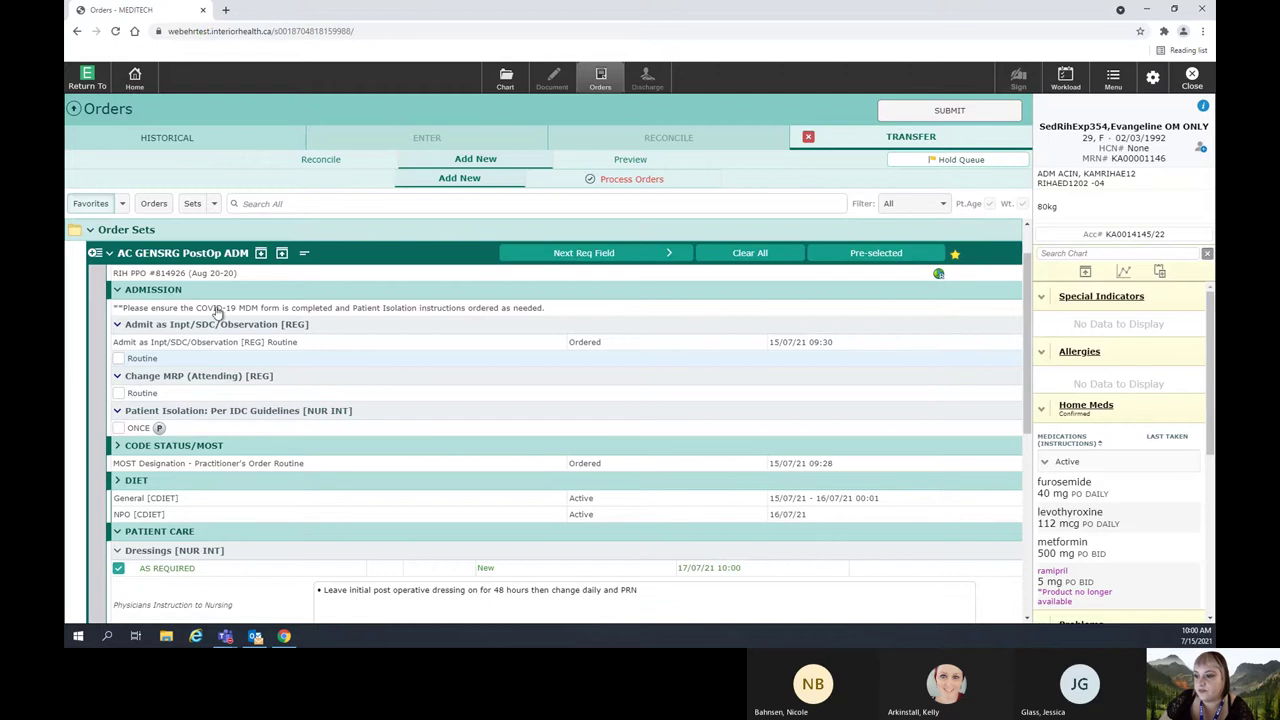
click(119, 394)
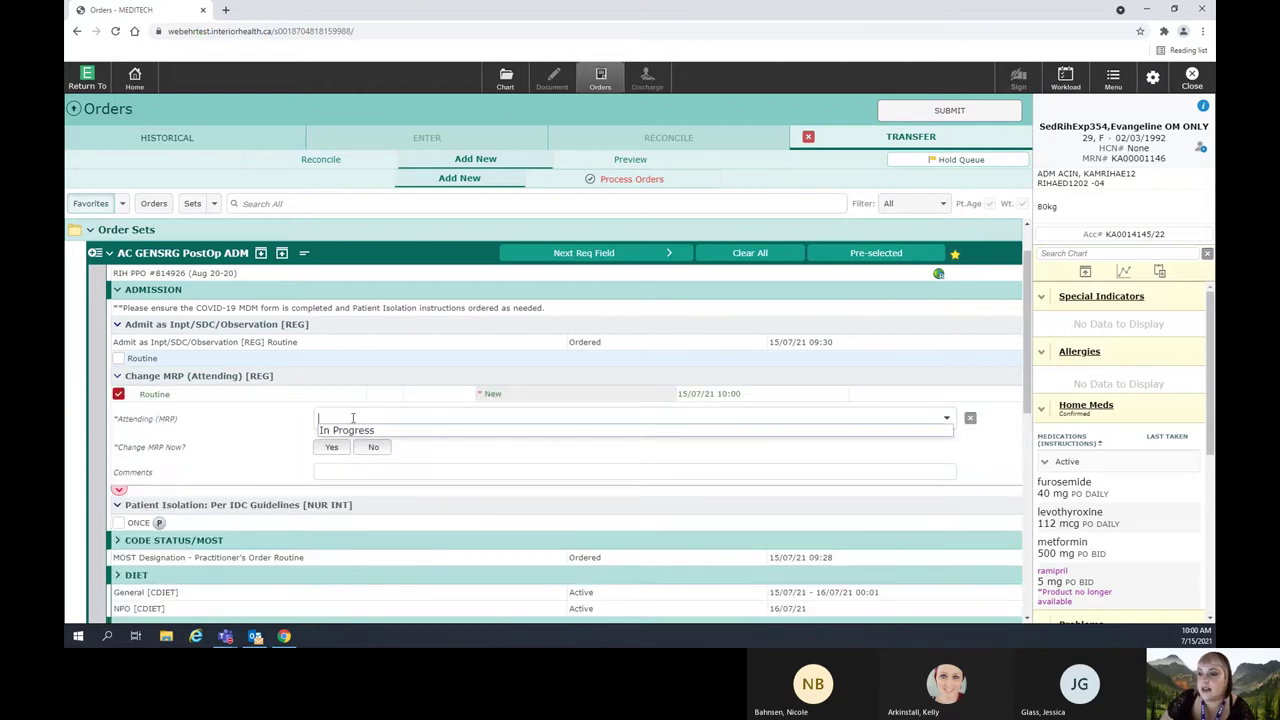
mouse_move(470, 5)
text(lom)
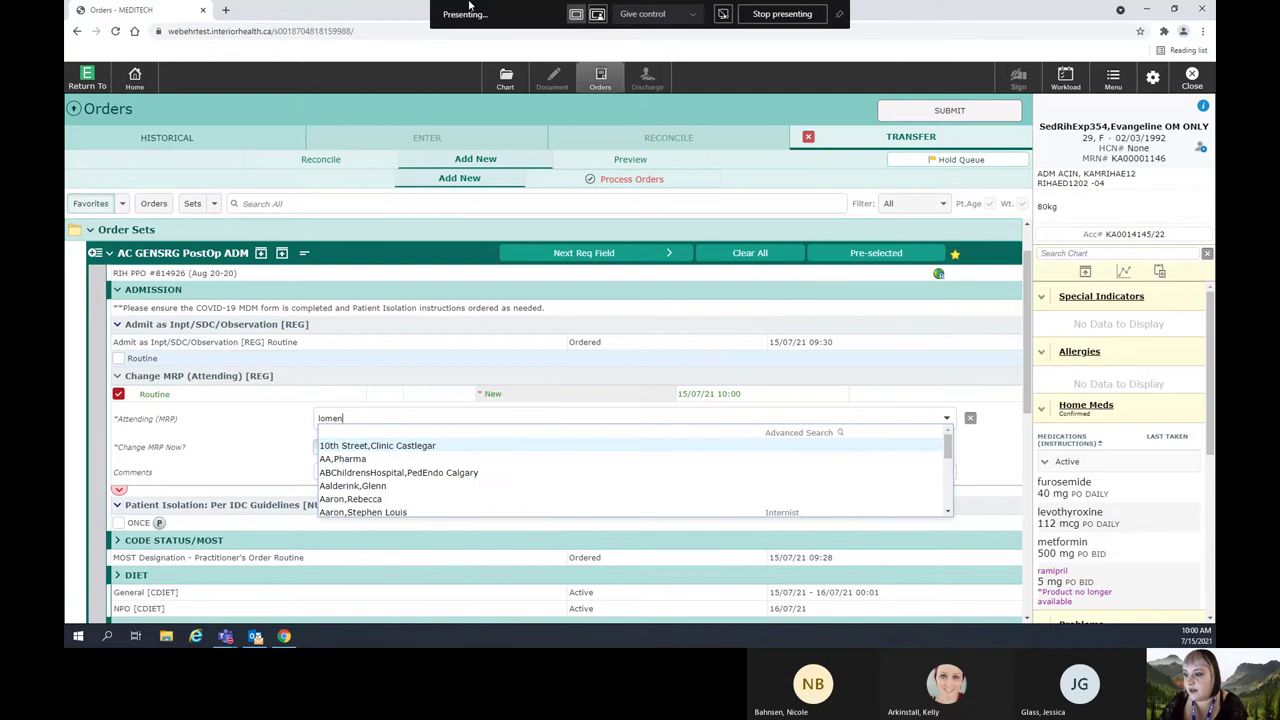
text(en)
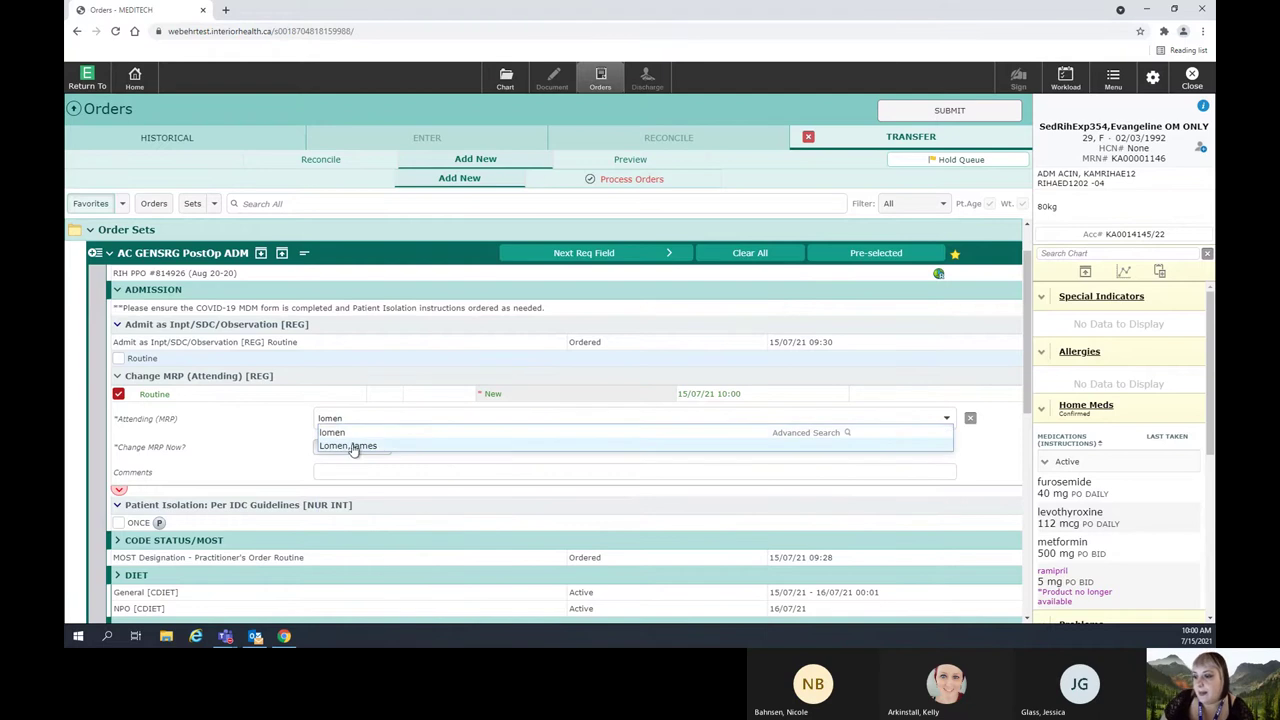
click(354, 449)
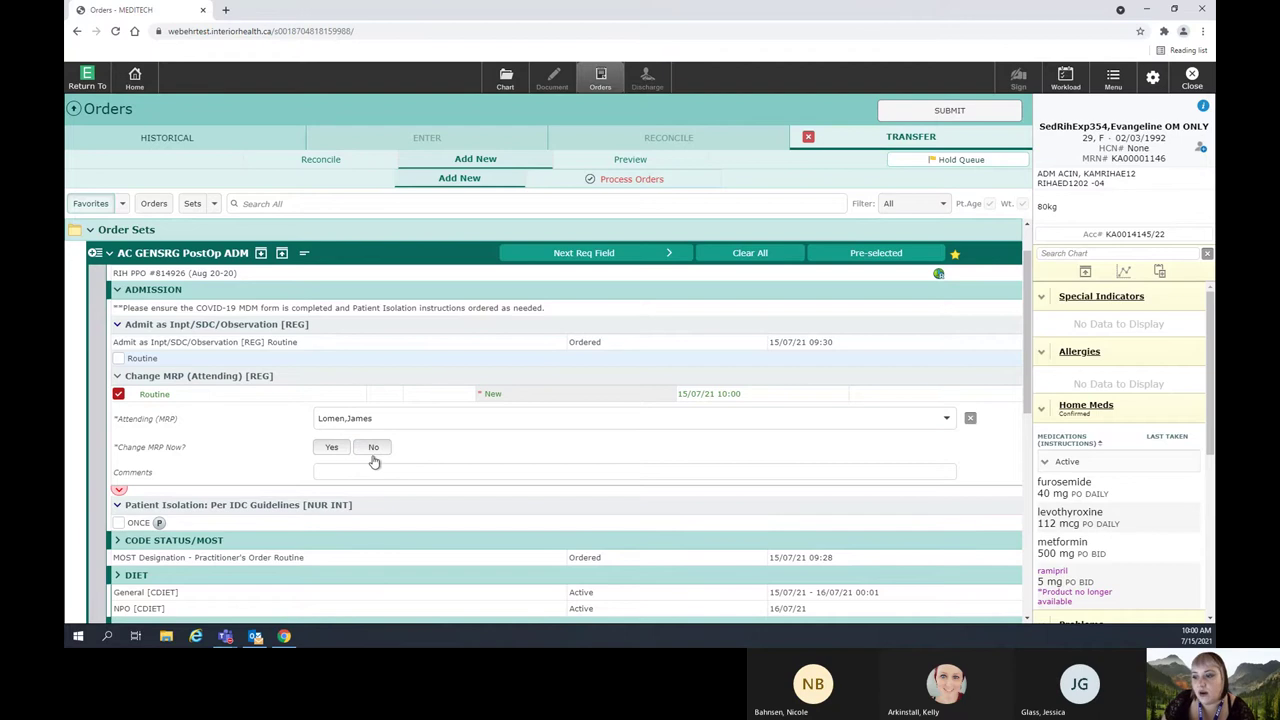
- Set Change MRP Now to No, with date 16/07/21 (t+1) and time 07:00
click(373, 449)
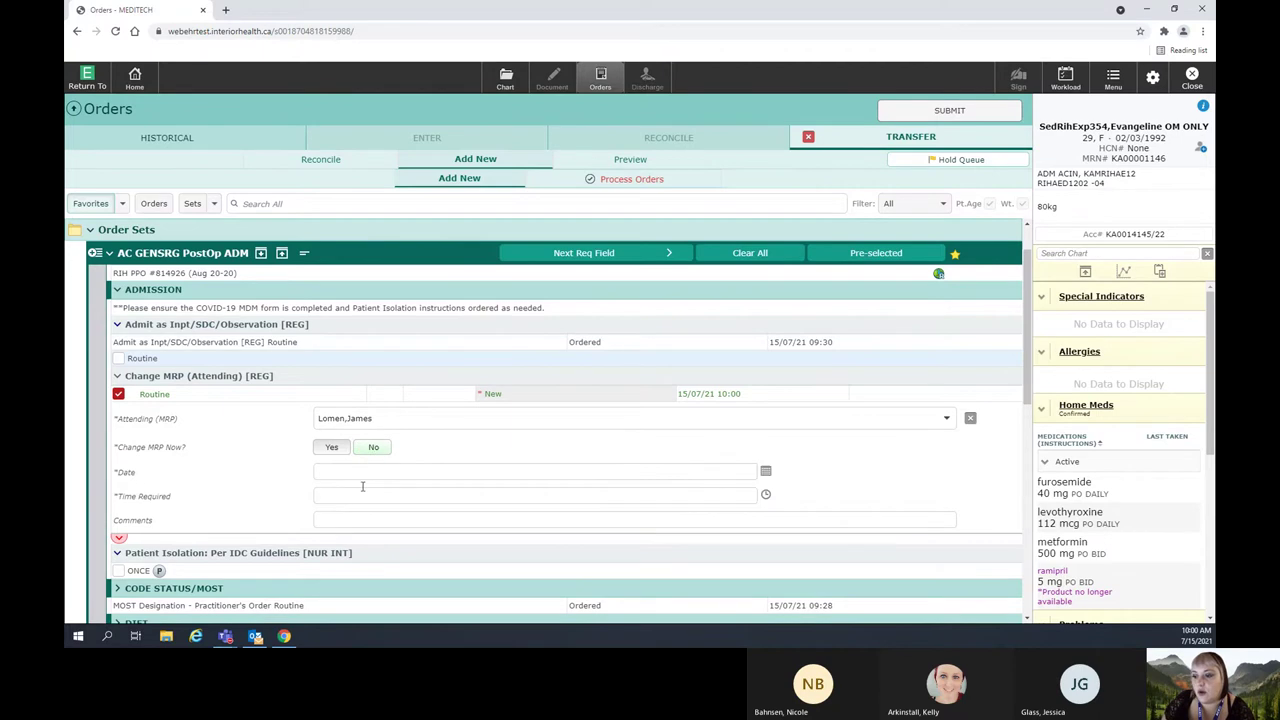
click(382, 473)
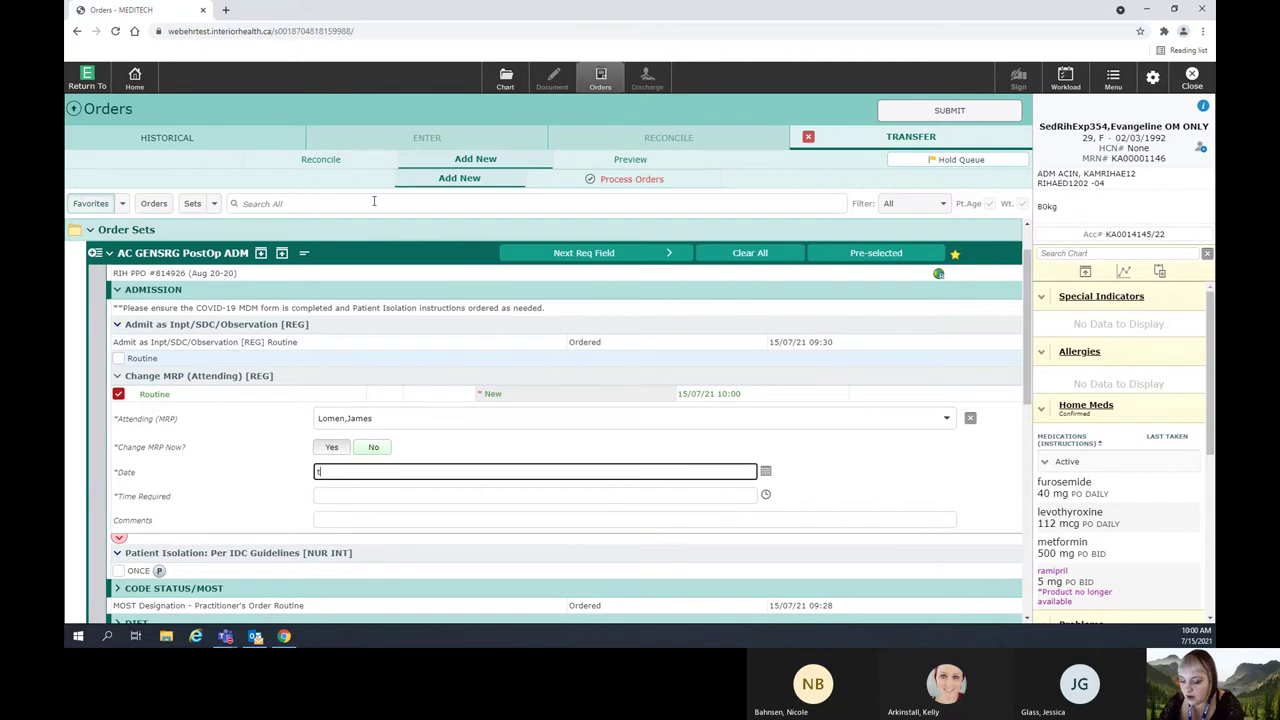
text(t+1)
key(Tab)
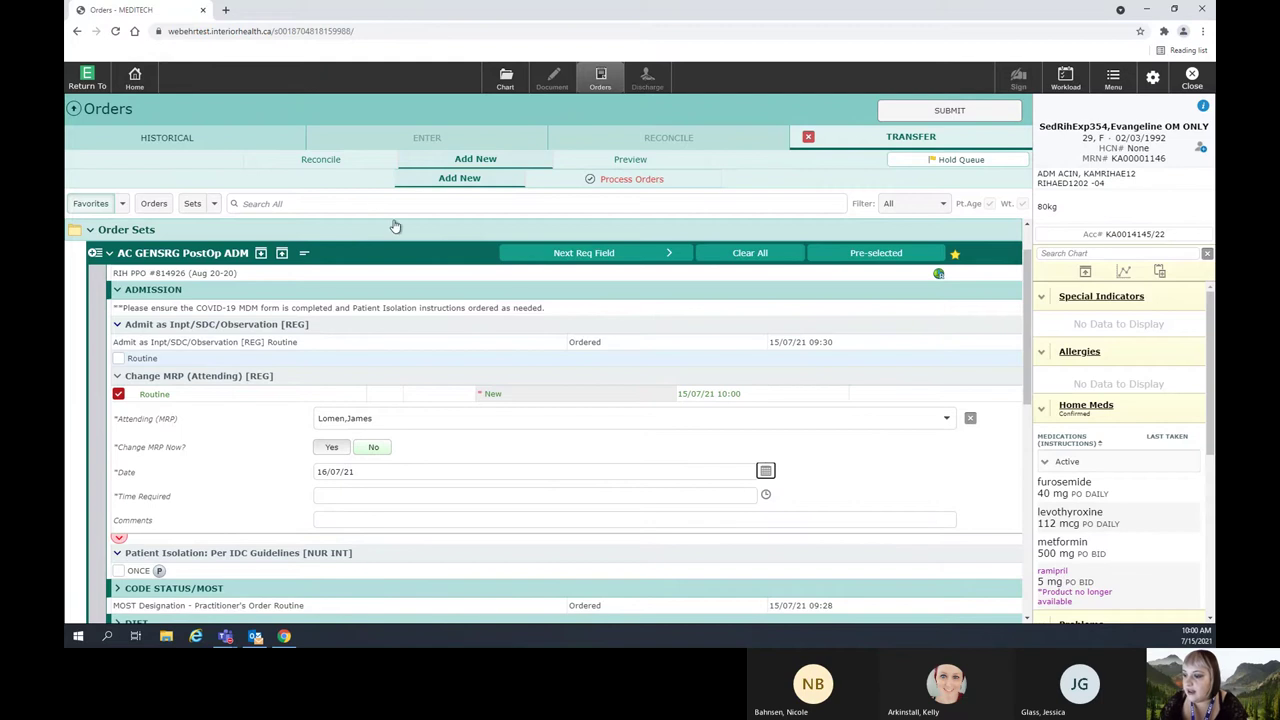
click(451, 498)
text(07:00)
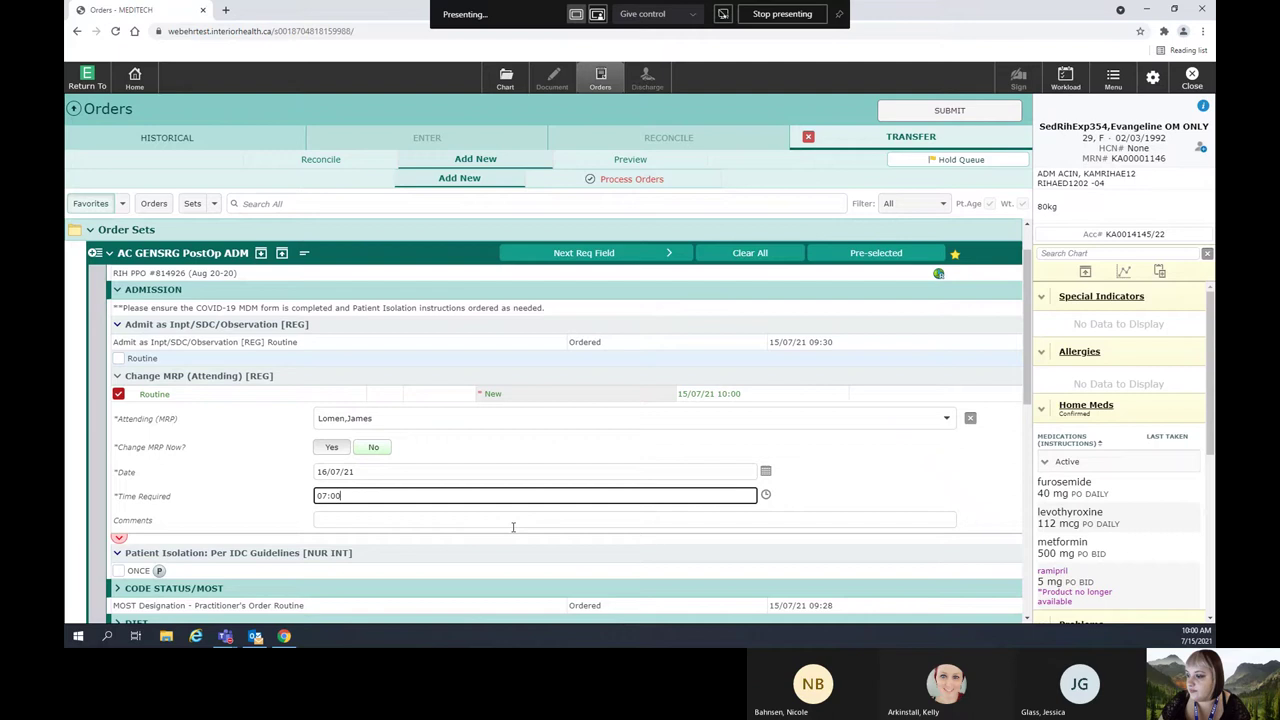
click(513, 525)
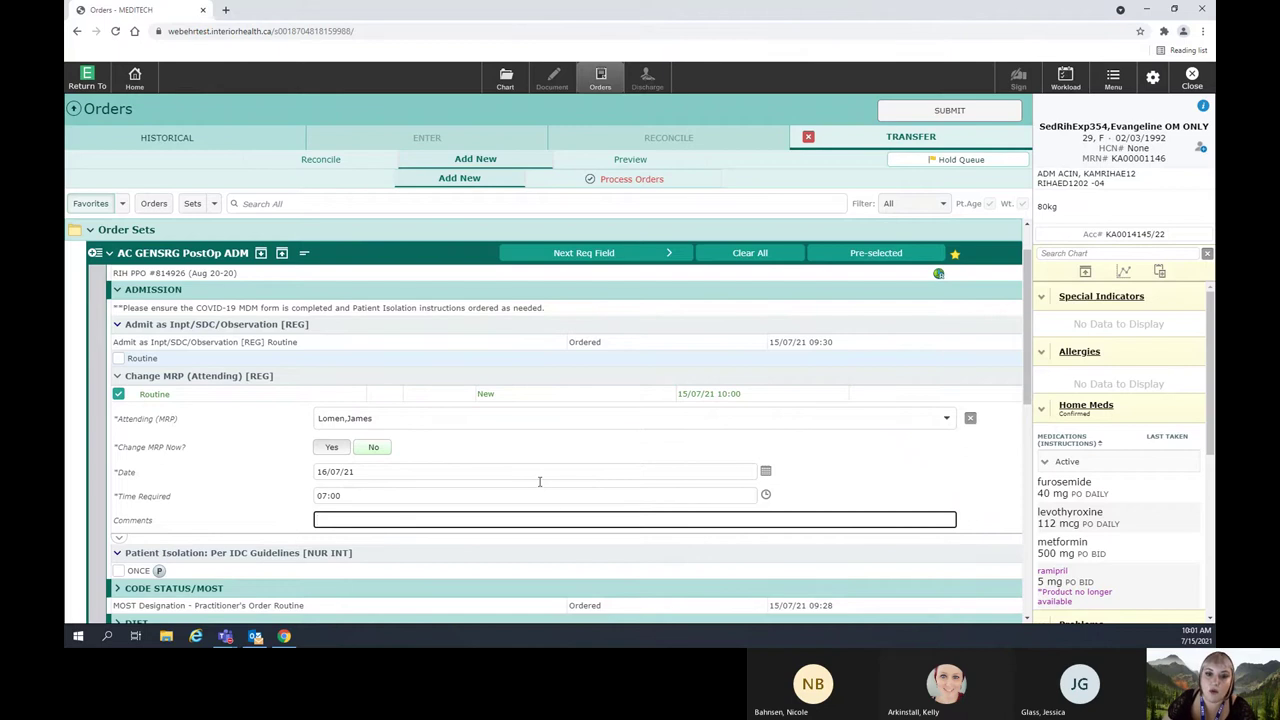
- Expand the DIET section to review its Progressive Diet, Clear Fluid and NPO options
scroll(626, 447, down, 1)
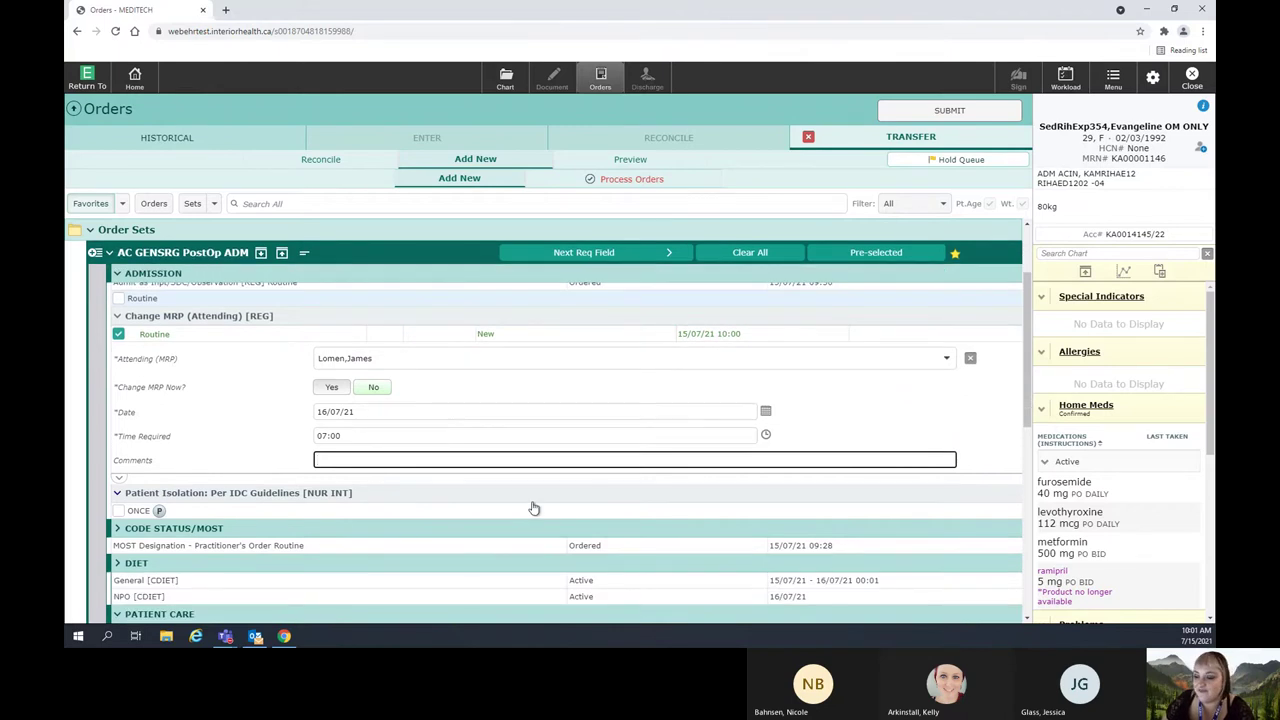
scroll(534, 508, down, 2)
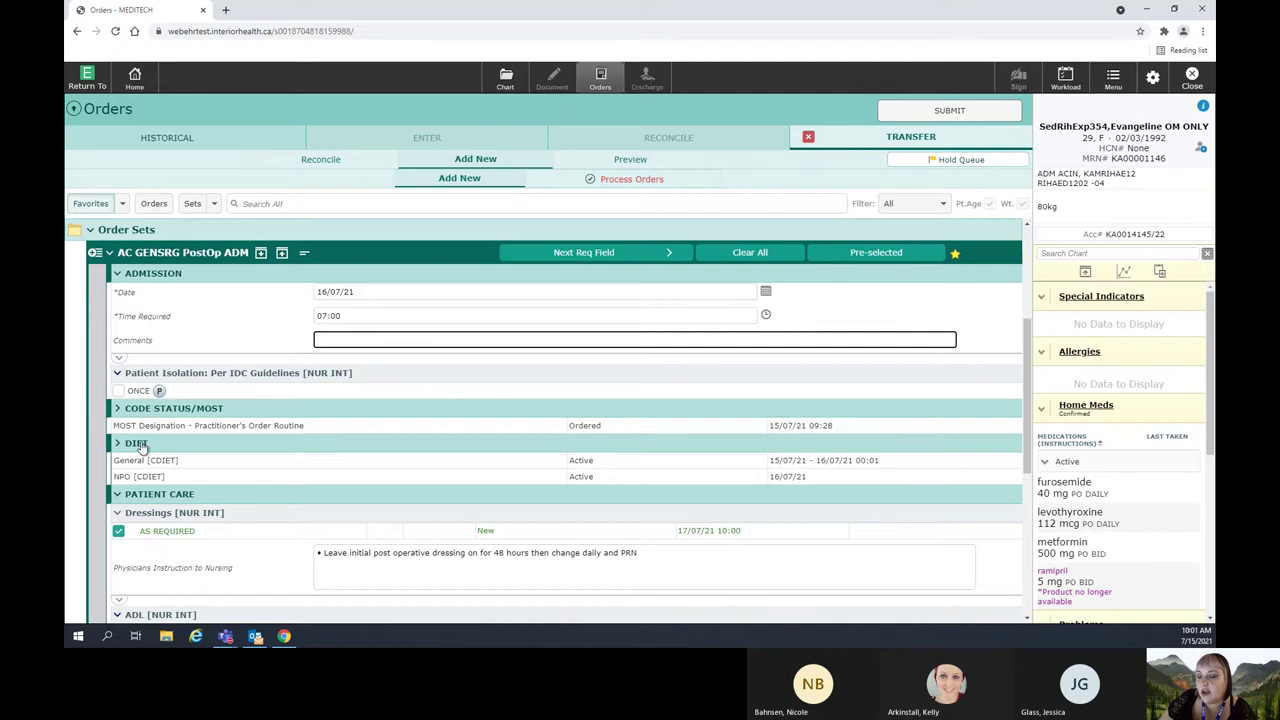
click(137, 444)
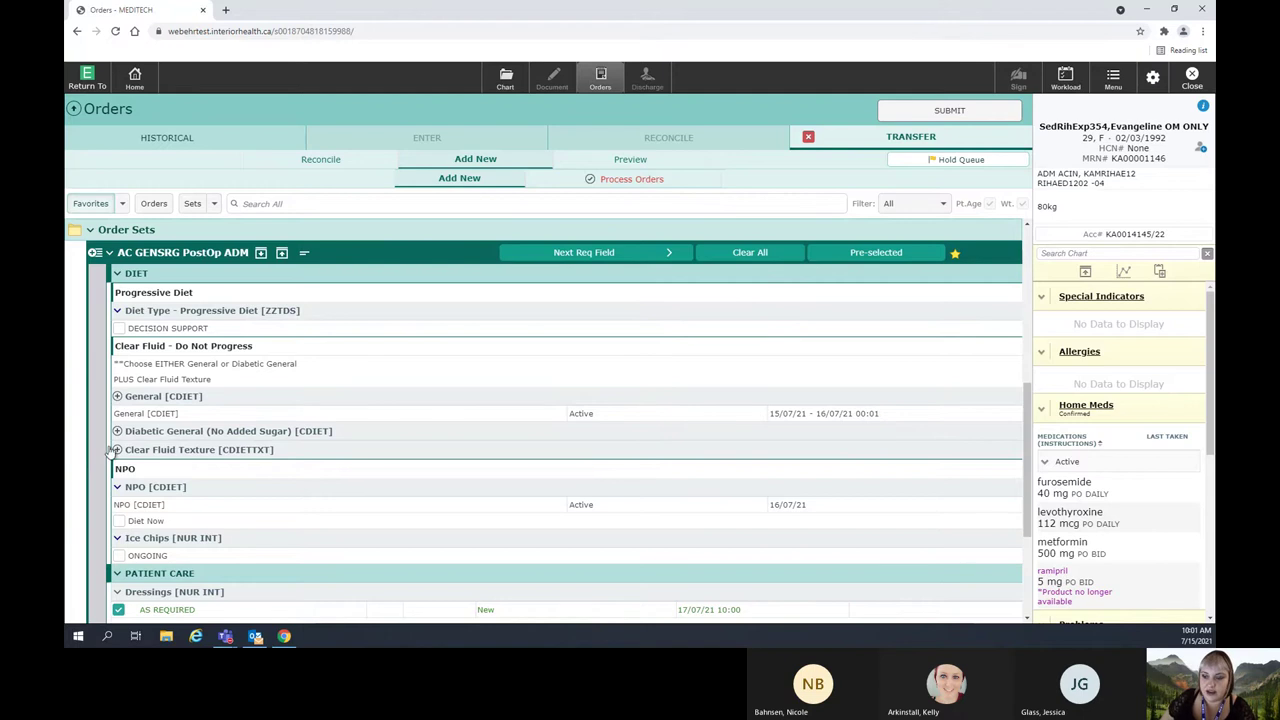
scroll(510, 460, down, 3)
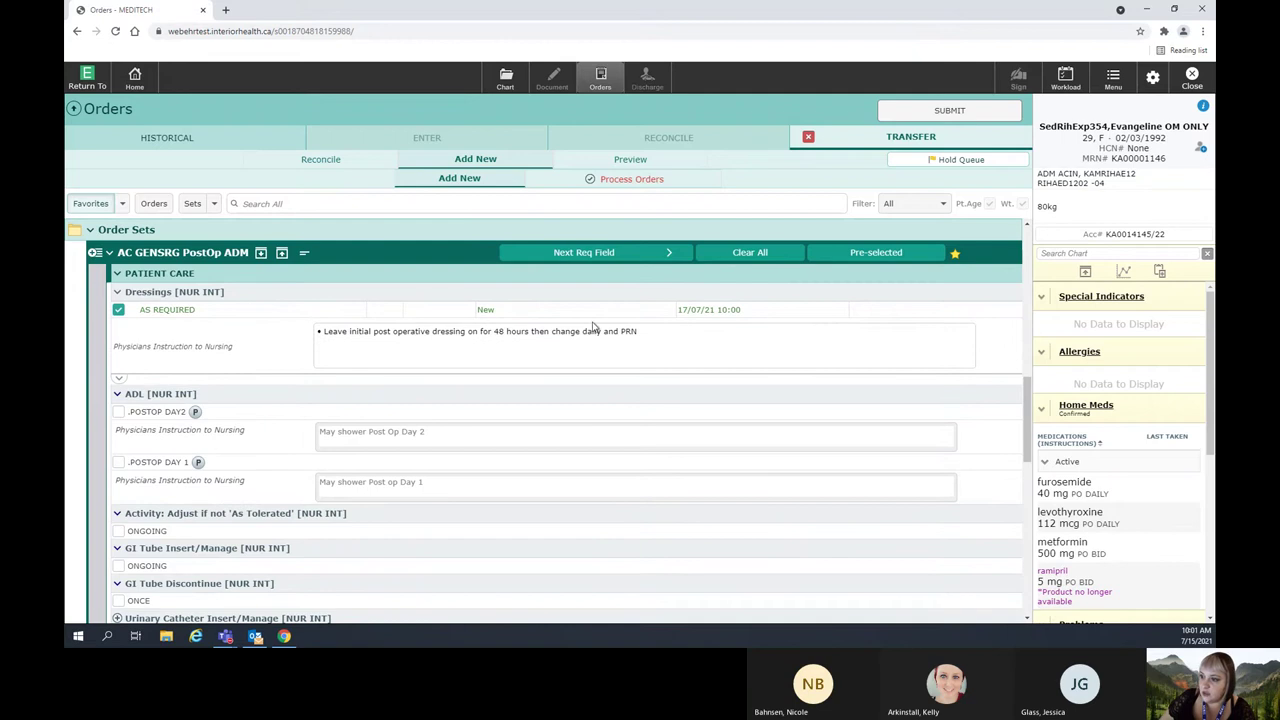
scroll(594, 330, down, 1)
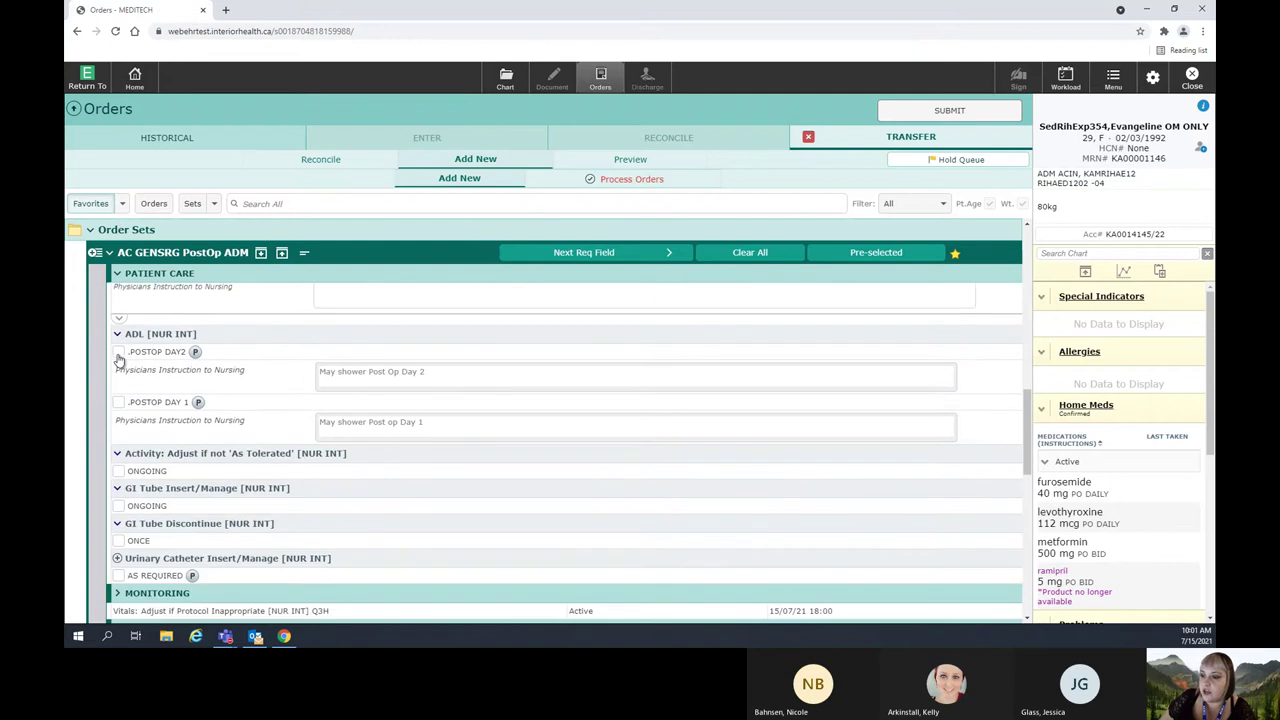
- Select the post-op day 2 ADL order and add ongoing bedrest With Bathroom Privilege for 24 Hours
click(119, 352)
scroll(585, 402, down, 2)
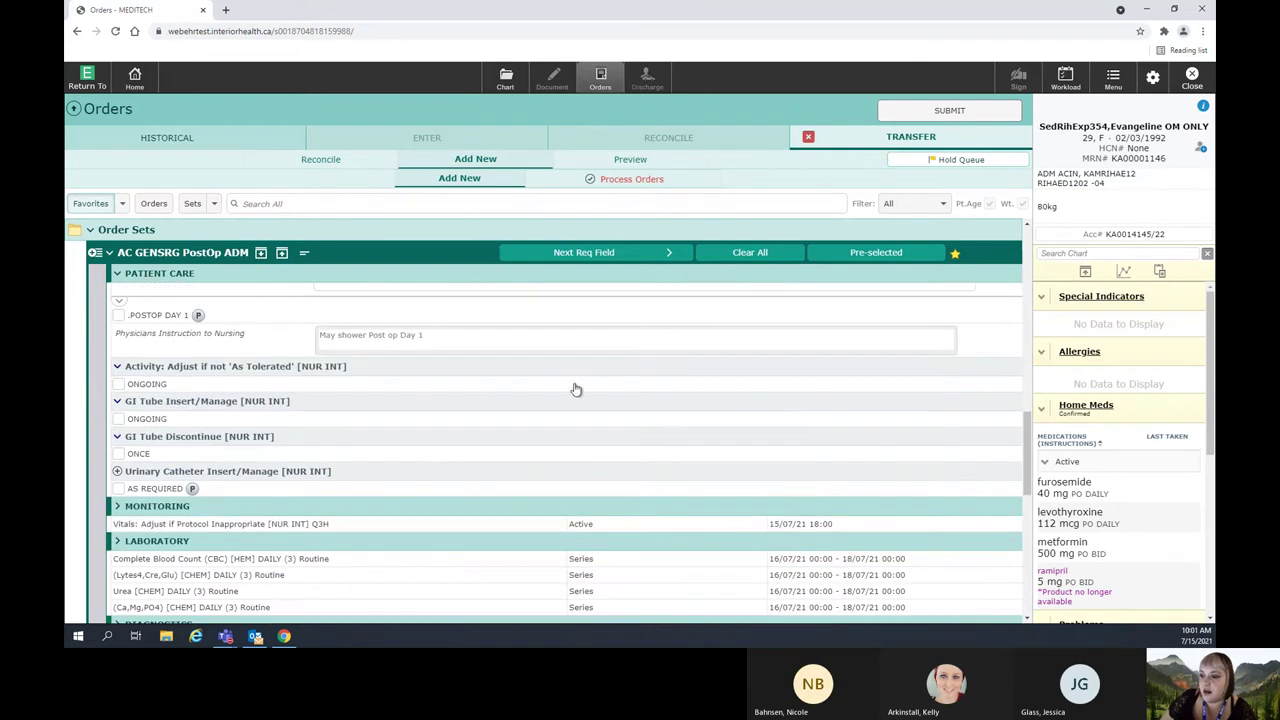
click(119, 384)
click(450, 410)
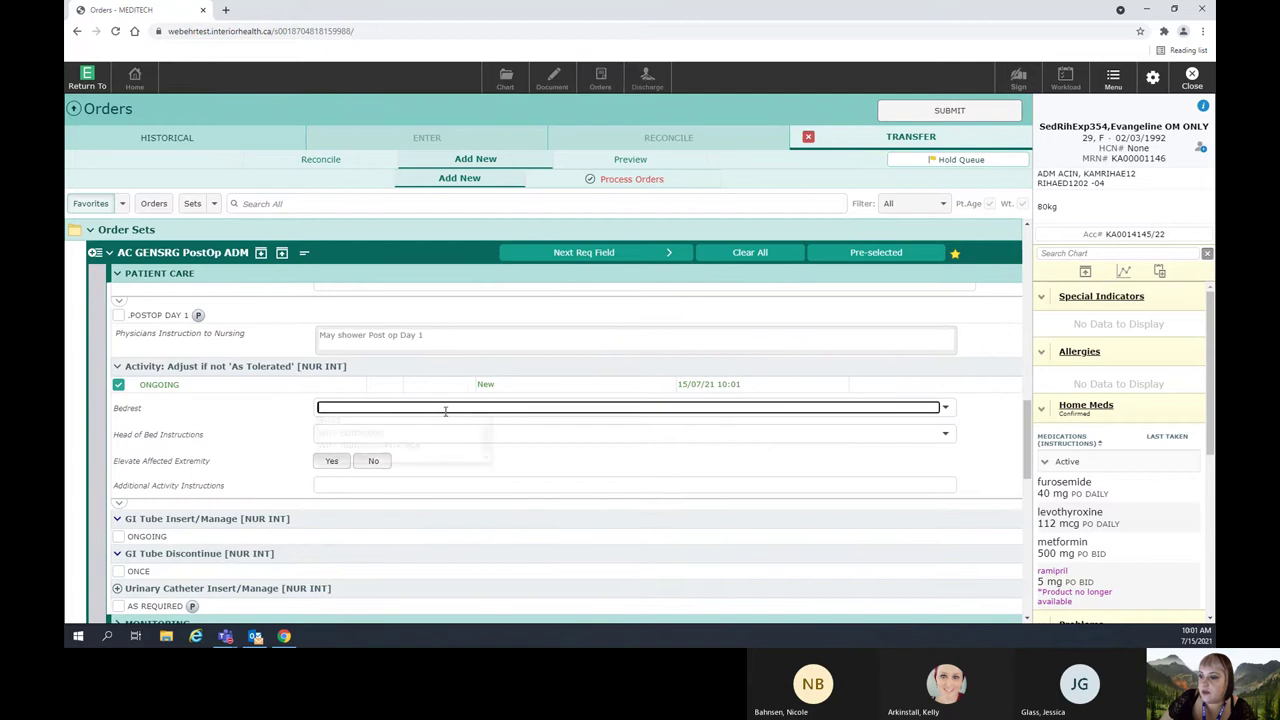
click(373, 445)
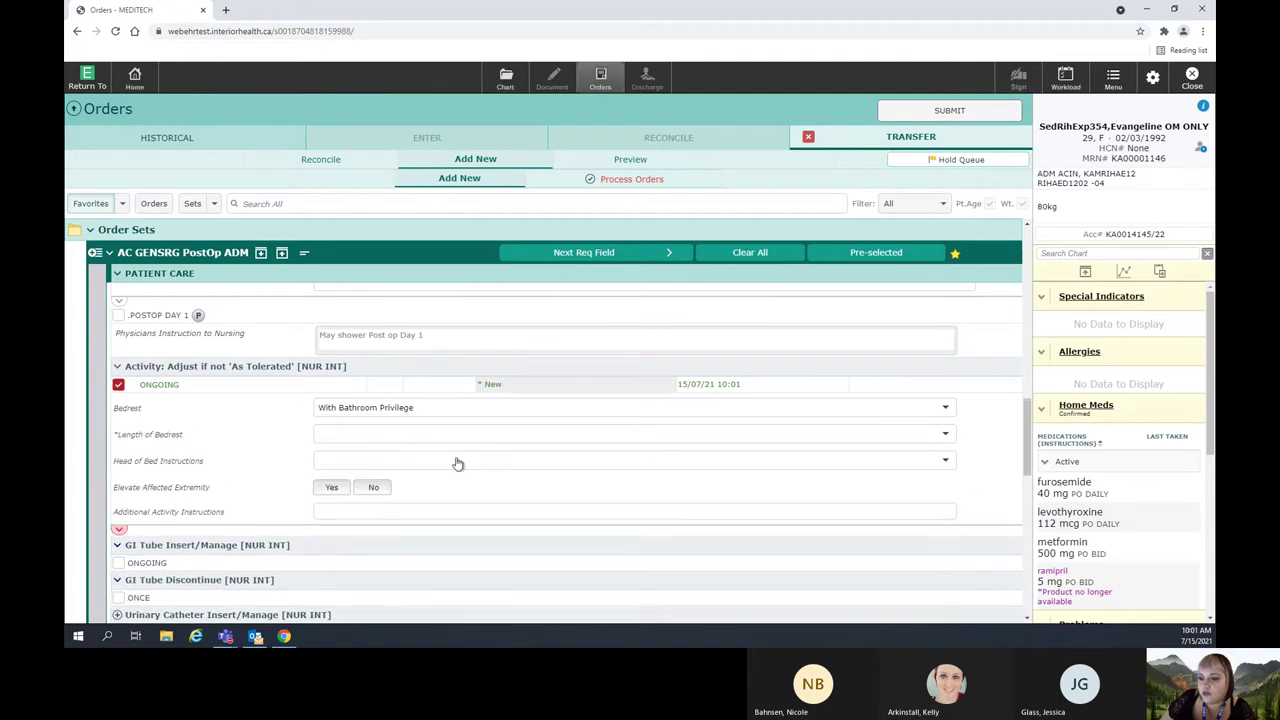
click(411, 433)
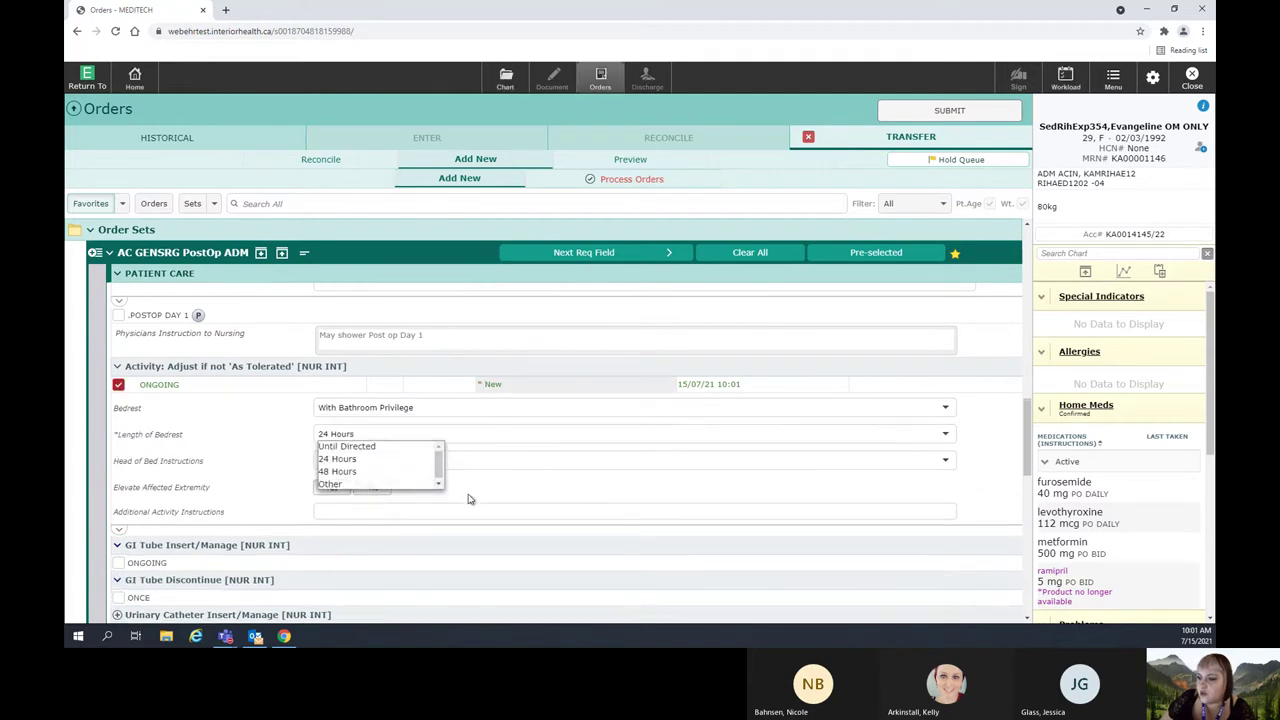
click(370, 460)
- Request elevation of the affected extremity and expand the Urinary Catheter Insert/Manage options
scroll(620, 496, down, 1)
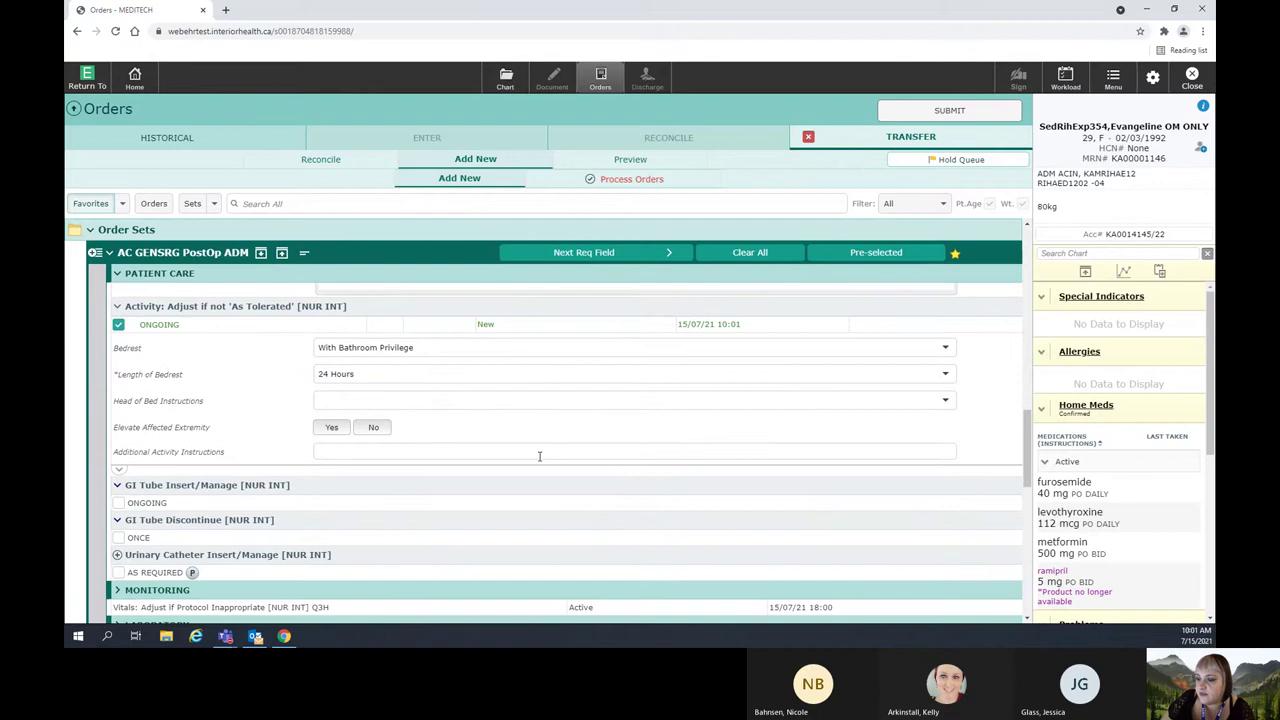
click(325, 430)
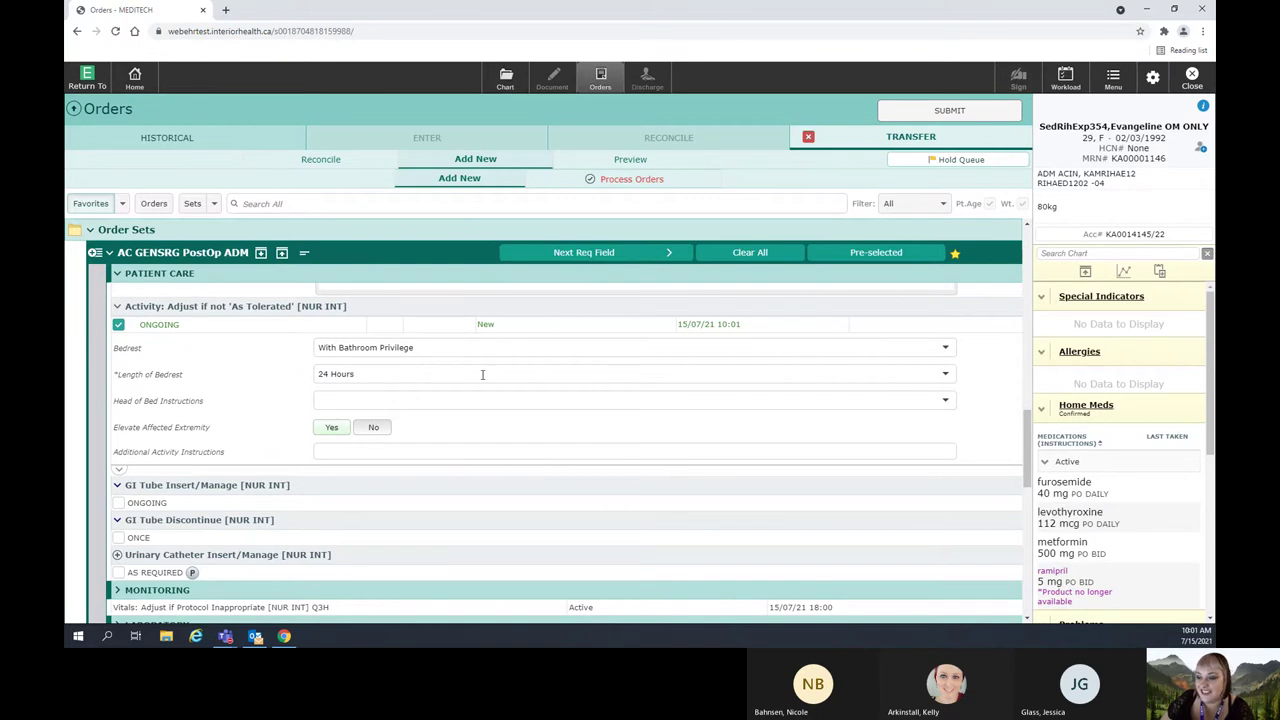
scroll(554, 360, down, 3)
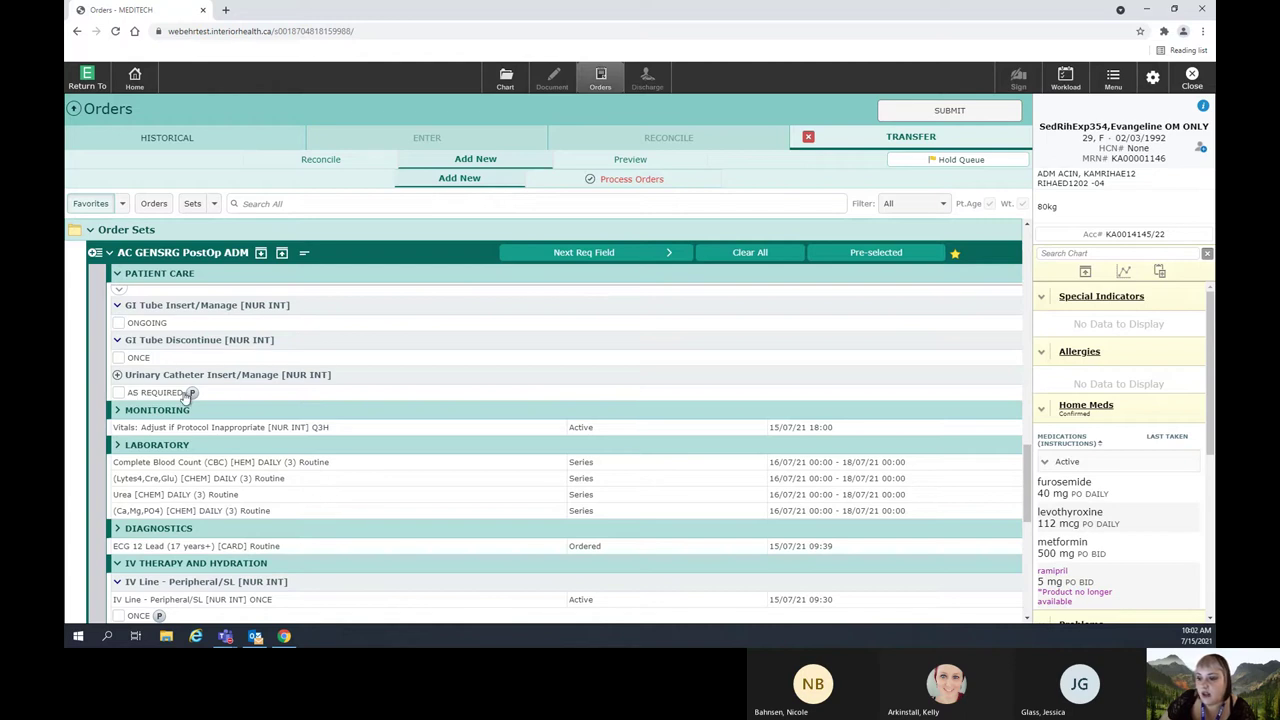
click(117, 377)
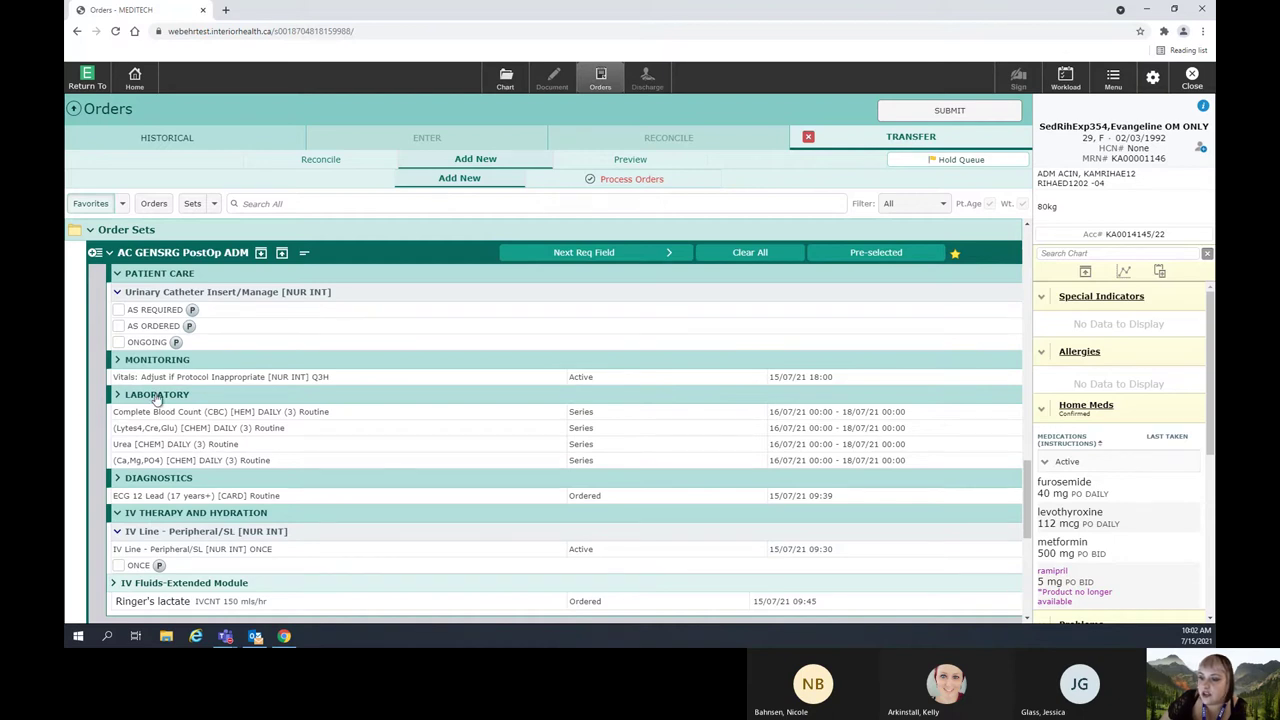
- Order an Urgent ECG 12 Lead from Diagnostics, performed in Other (Lab,Card,DI,RT)
click(155, 397)
scroll(248, 366, down, 1)
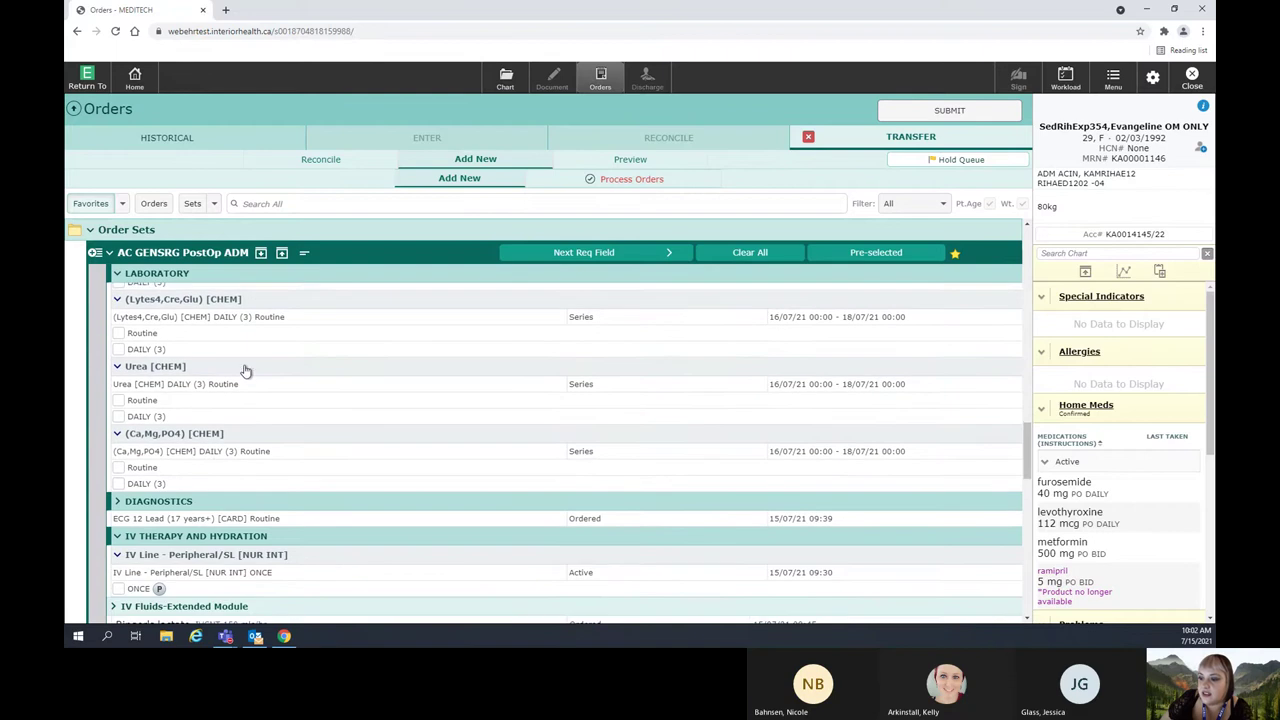
scroll(190, 450, down, 1)
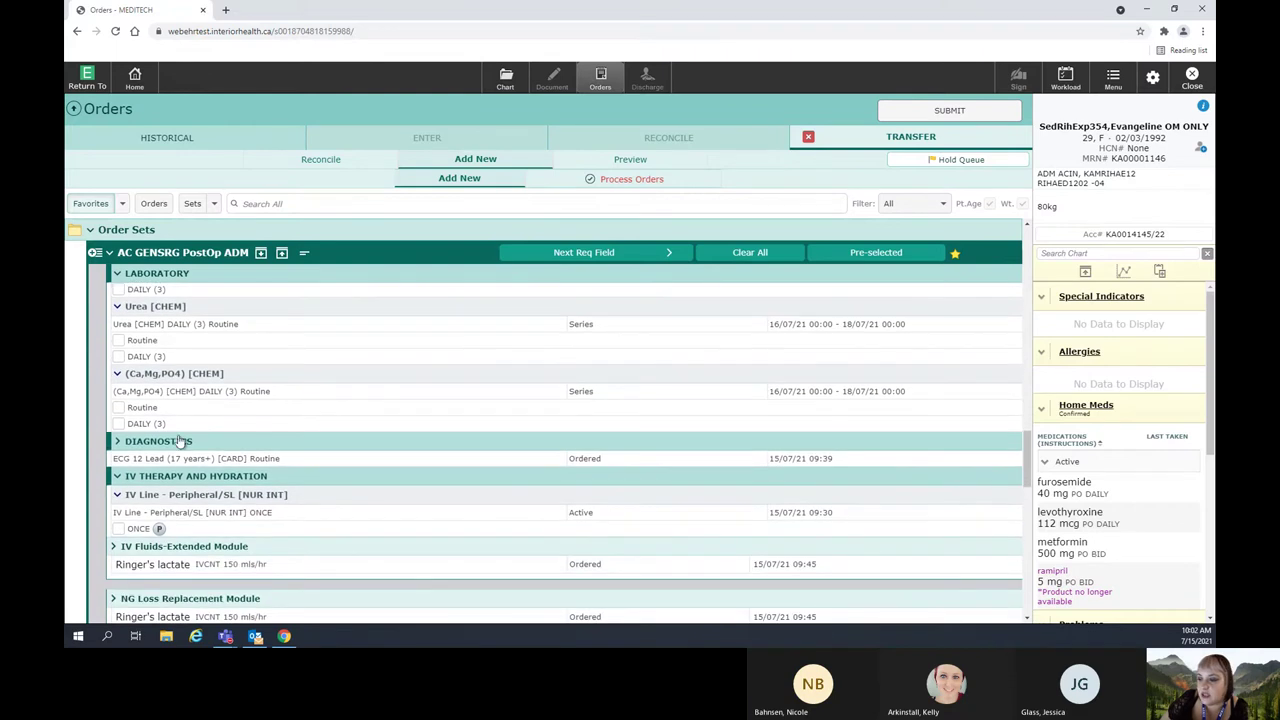
scroll(180, 430, down, 2)
scroll(204, 361, down, 1)
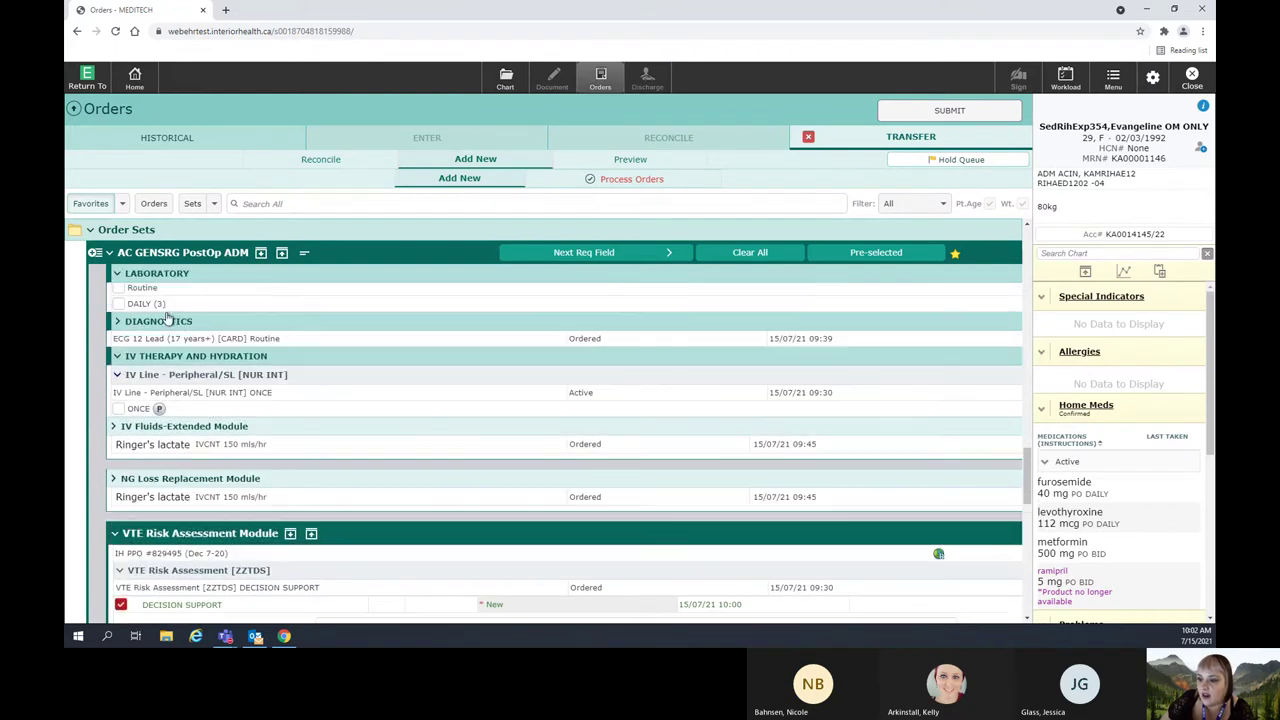
click(158, 321)
scroll(240, 362, down, 1)
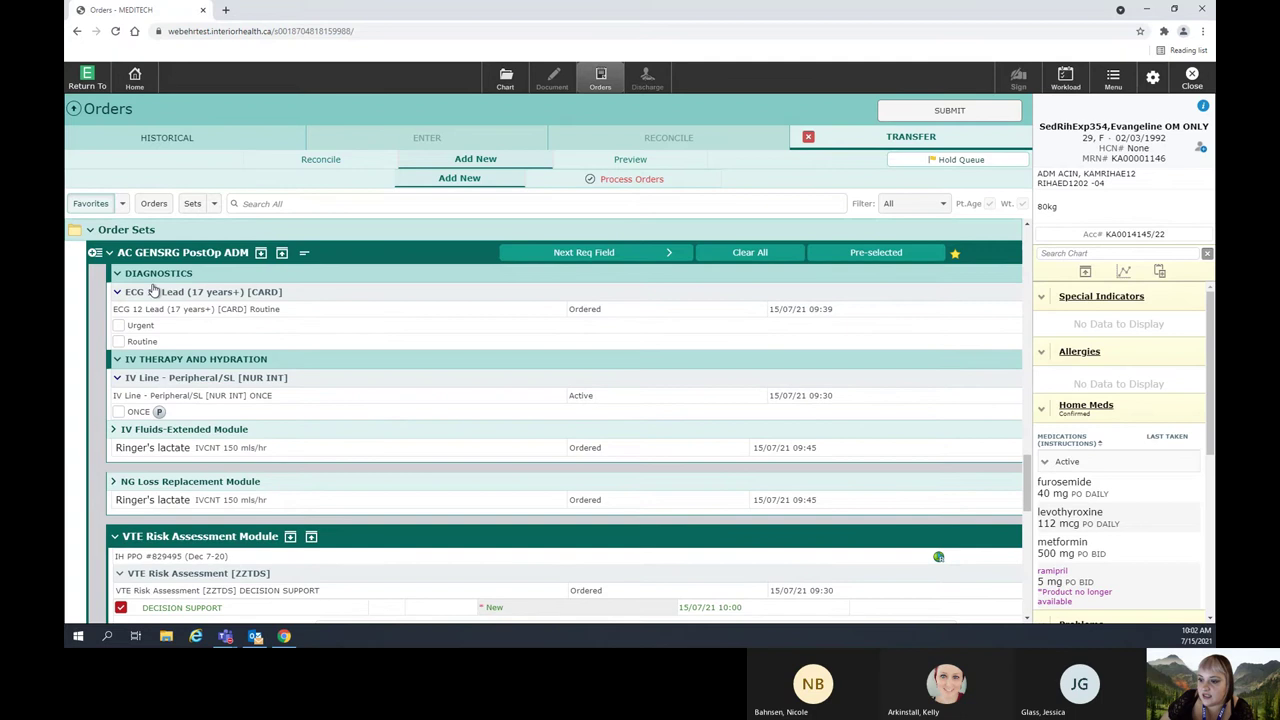
click(120, 327)
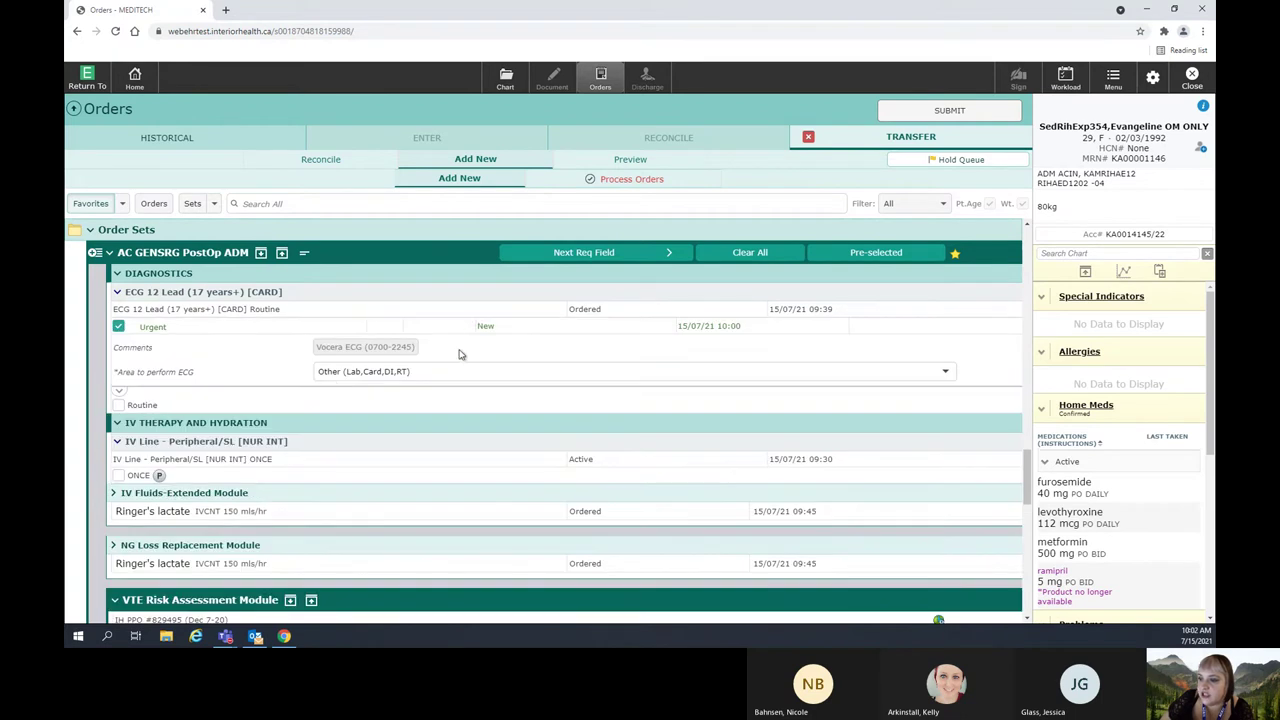
scroll(255, 398, down, 1)
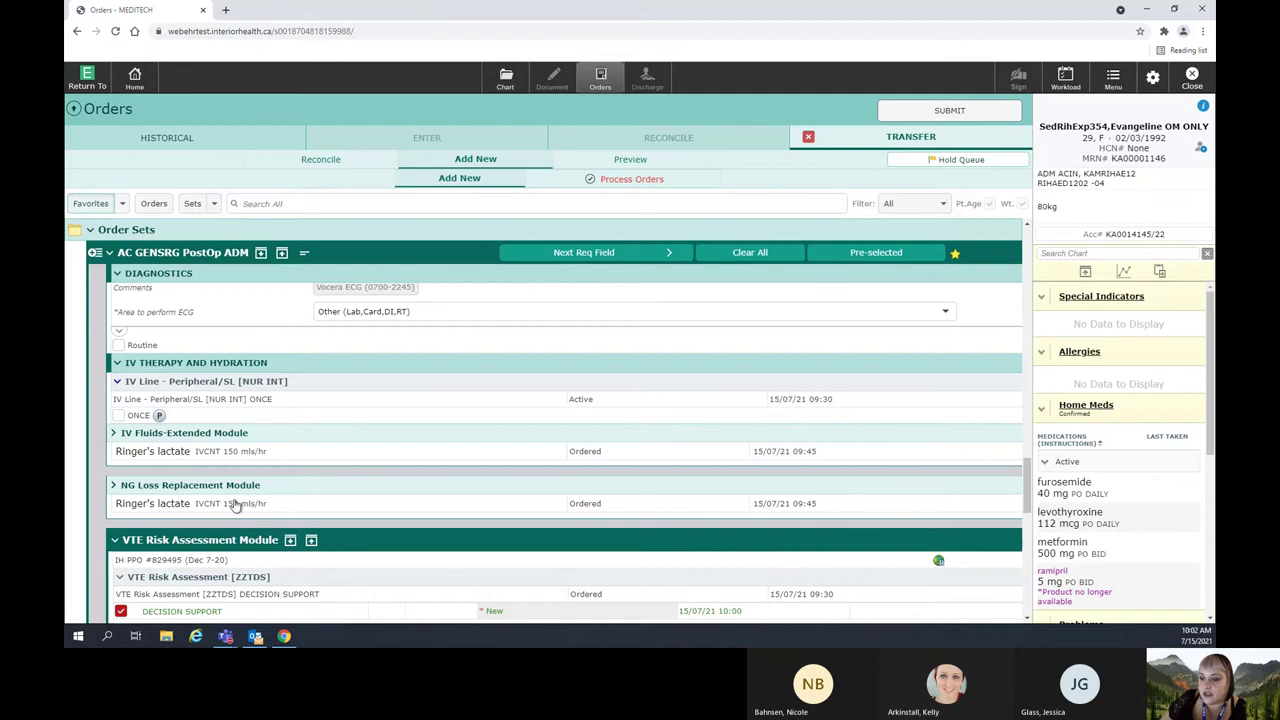
scroll(240, 495, down, 1)
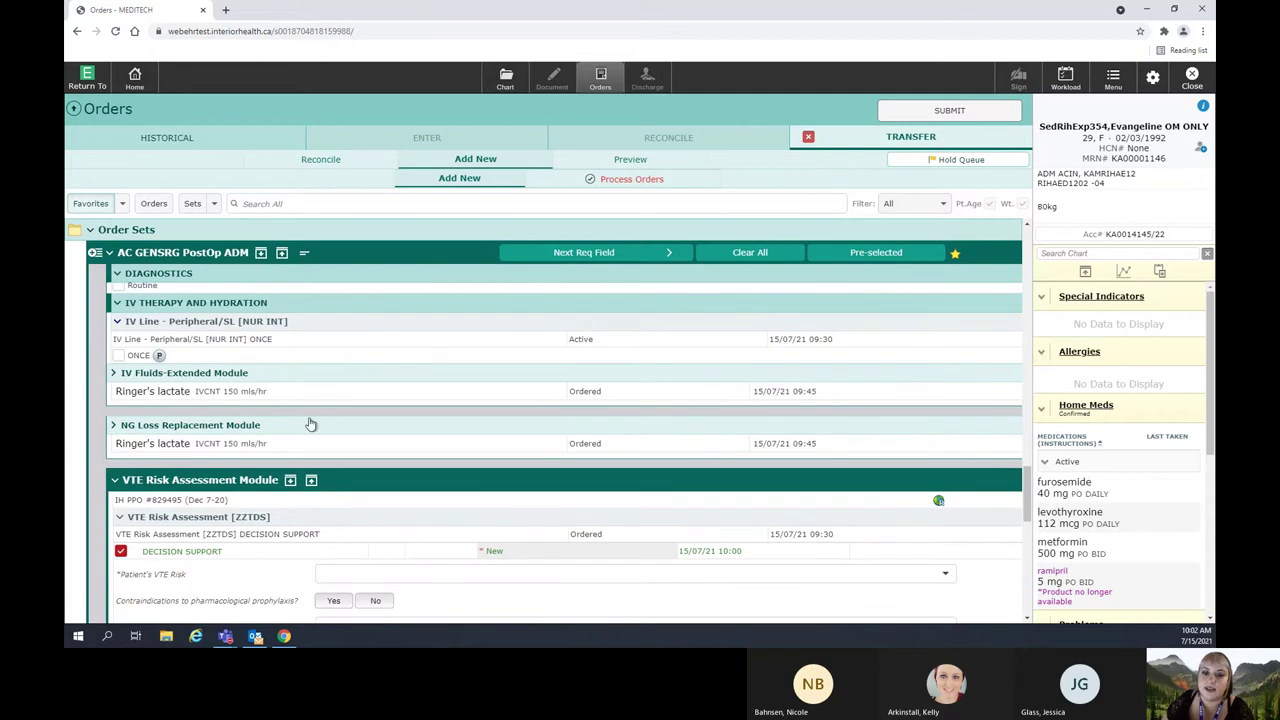
- Record Moderate/High VTE risk, no contraindications, and the Surgical Patients pharmacological option
scroll(290, 408, down, 3)
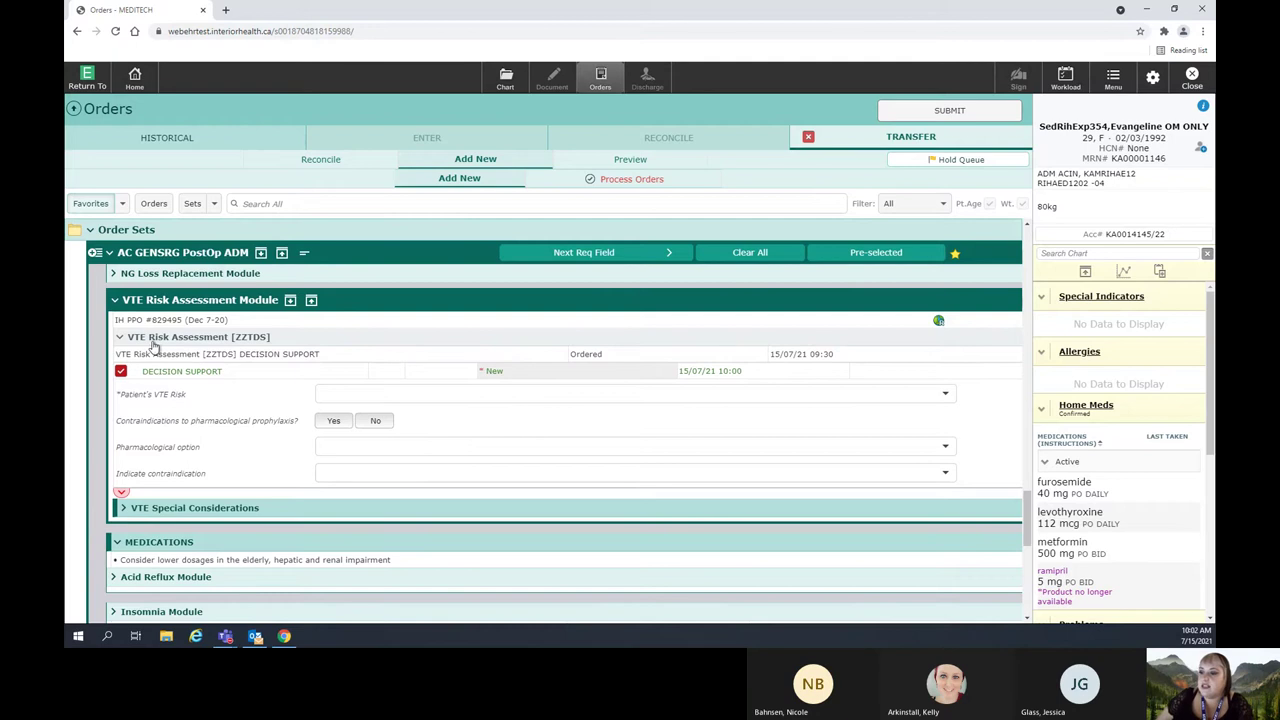
click(430, 393)
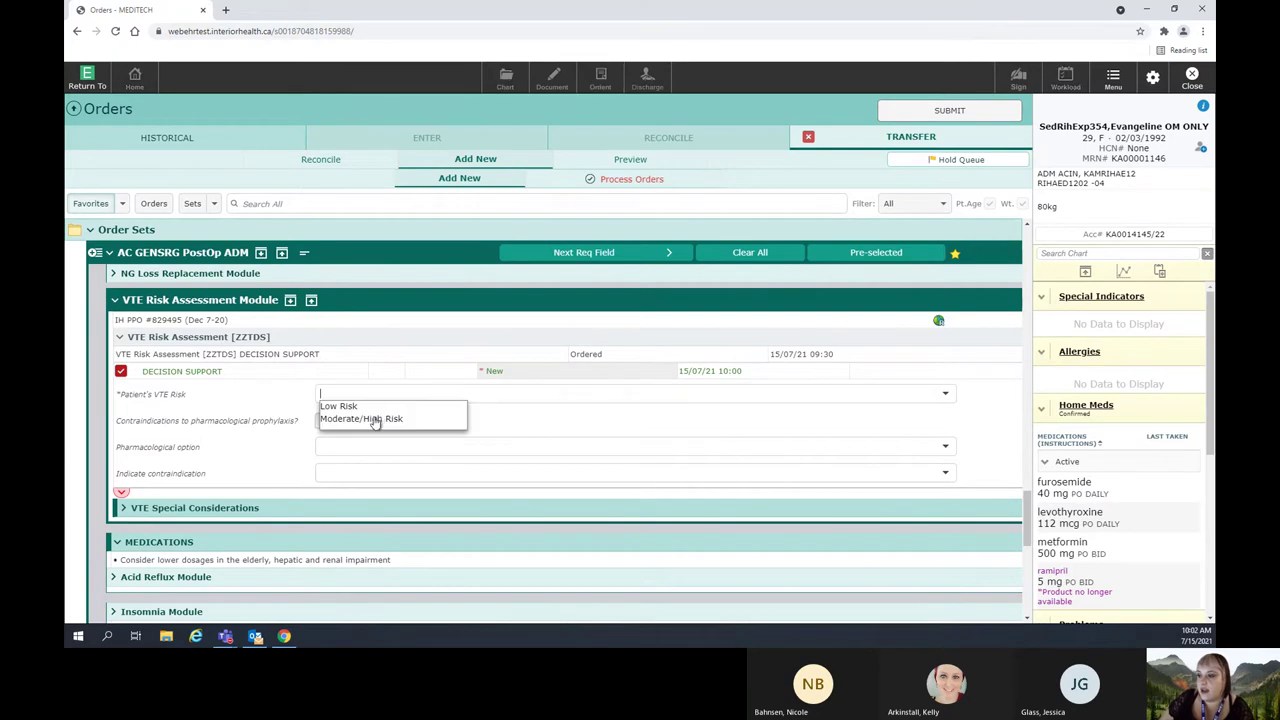
click(372, 419)
click(381, 420)
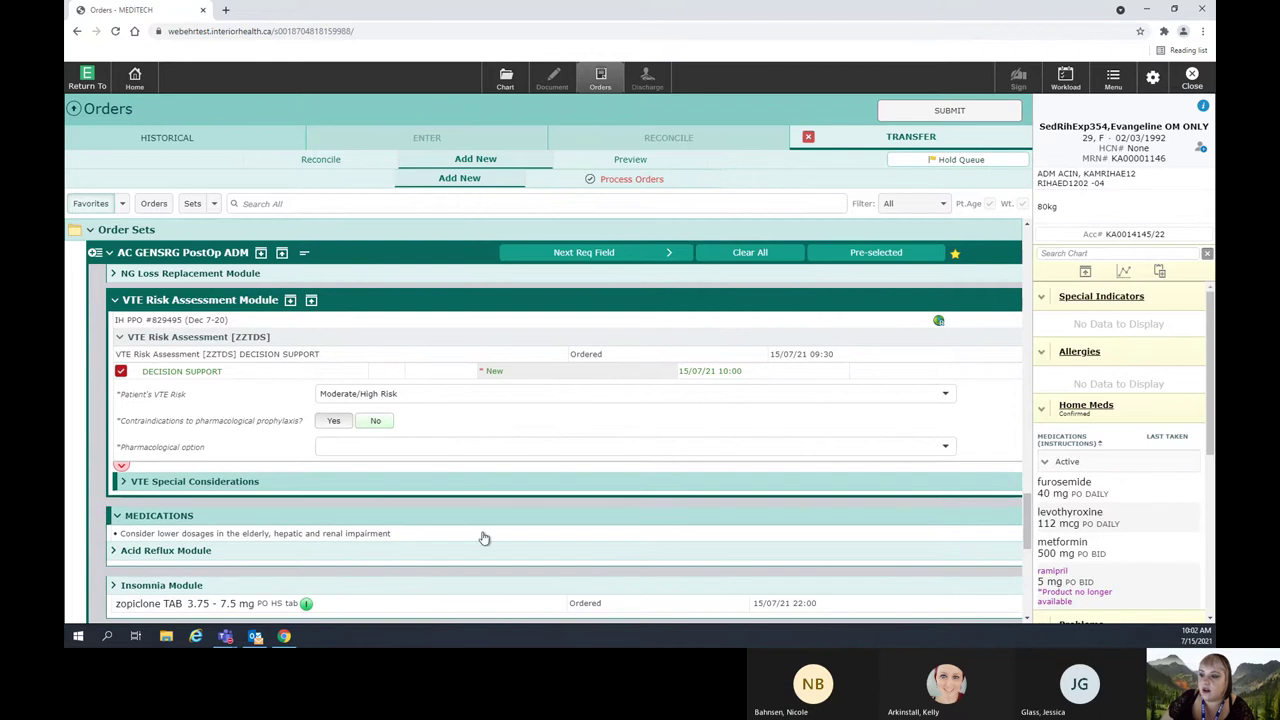
click(453, 445)
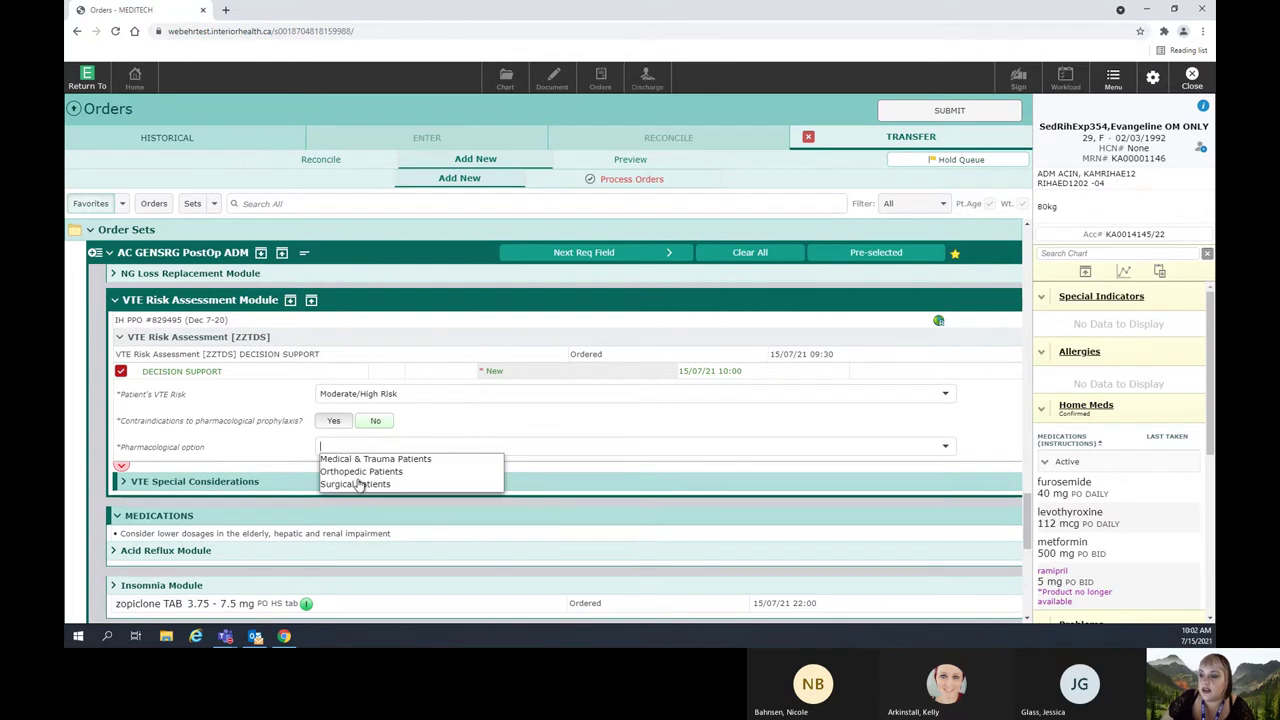
click(358, 484)
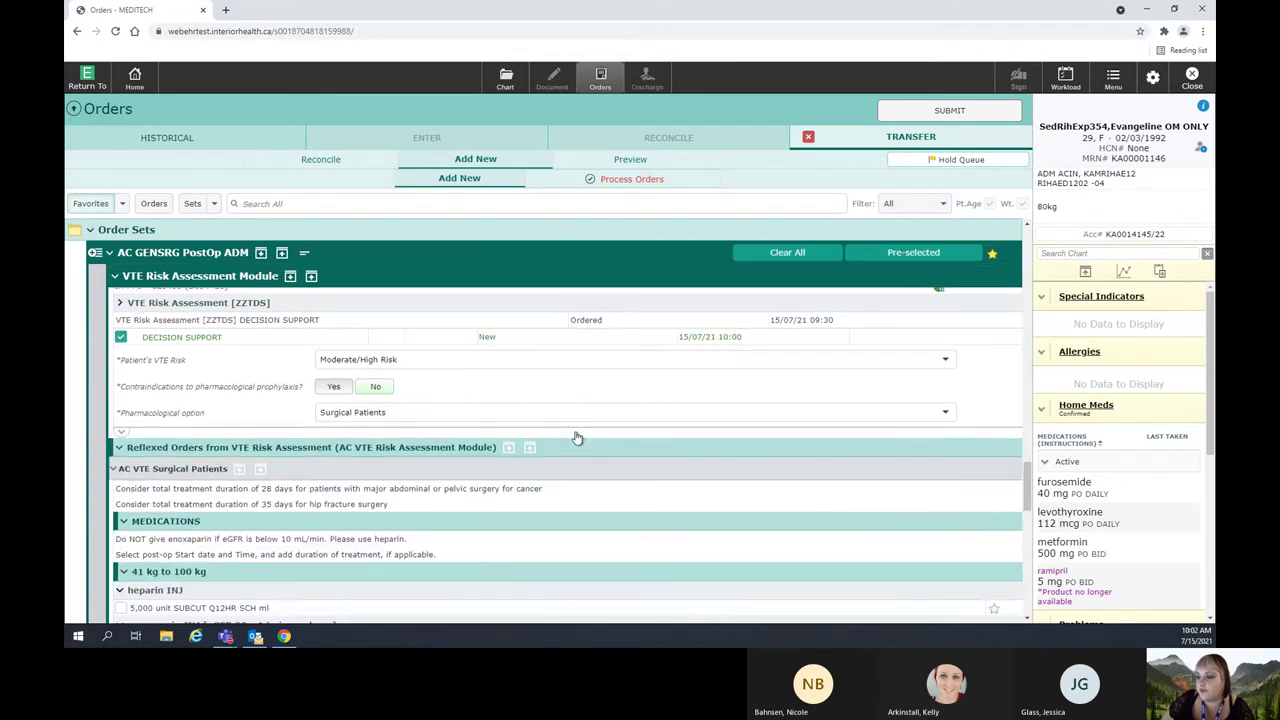
scroll(585, 430, down, 5)
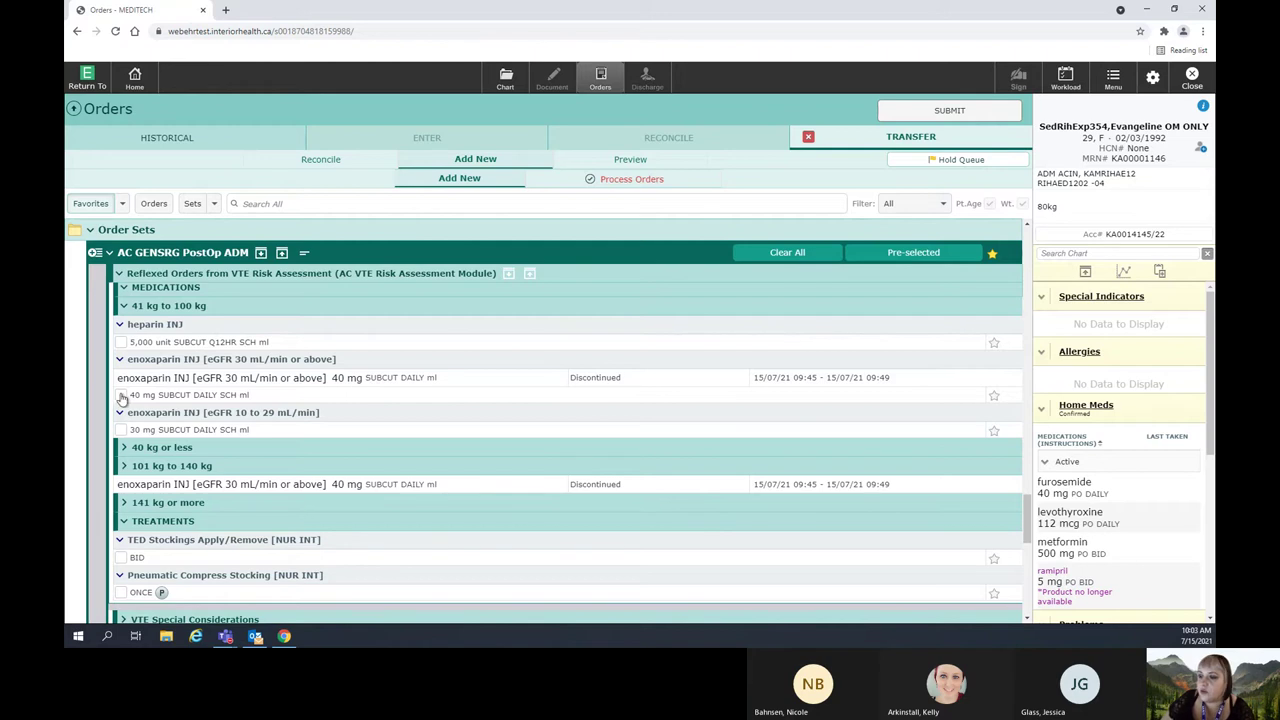
- Add enoxaparin 40 mg subcut daily and remove the acetaminophen 1,000 mg Q6H order
click(121, 396)
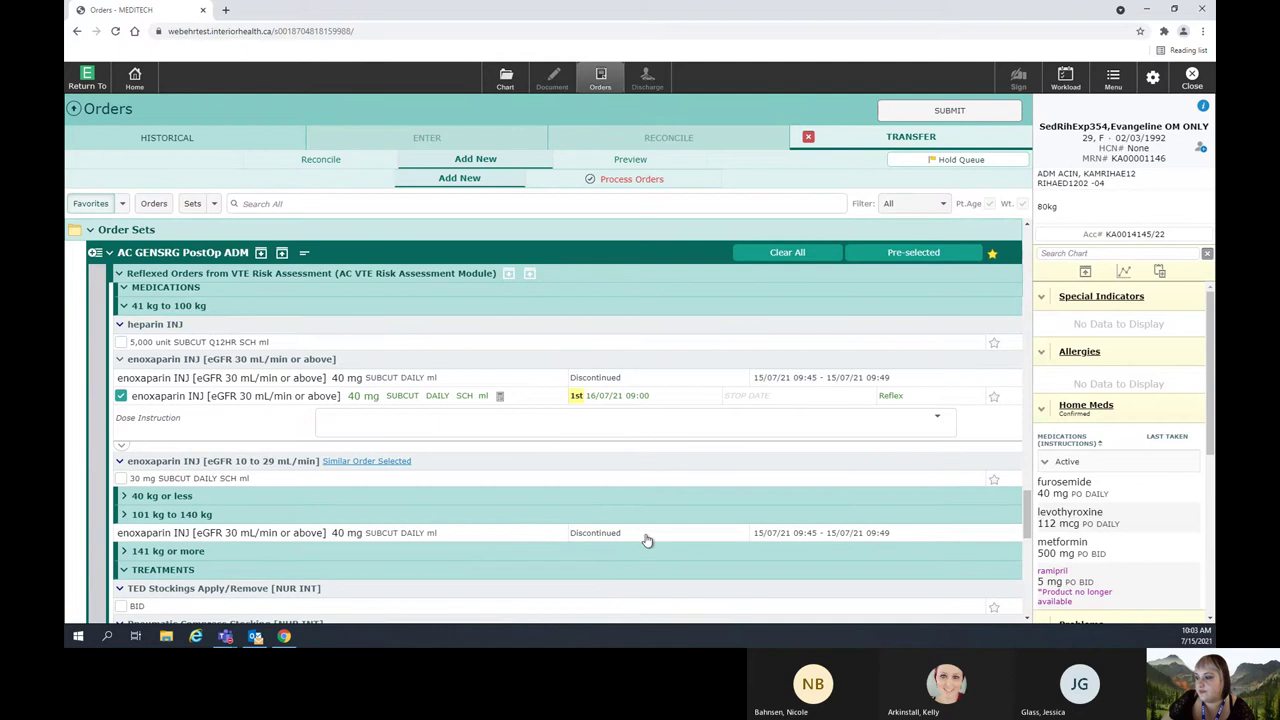
scroll(380, 440, down, 3)
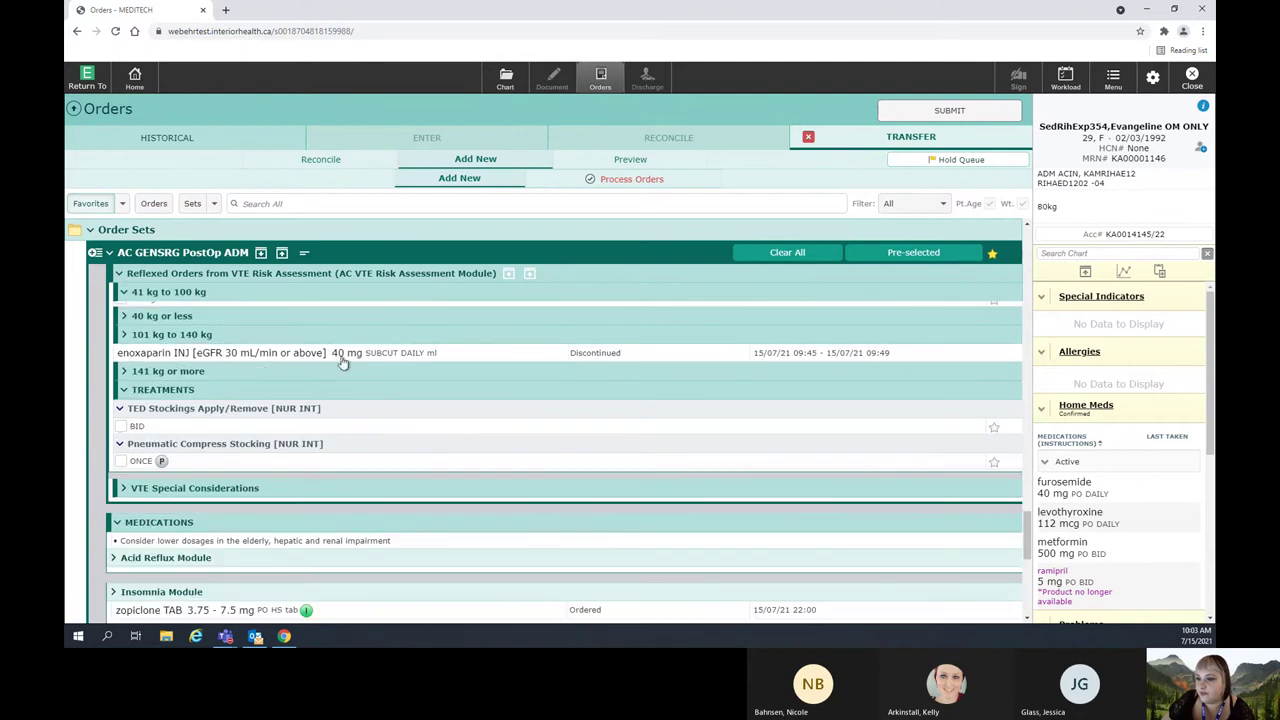
scroll(228, 335, down, 3)
scroll(240, 330, down, 2)
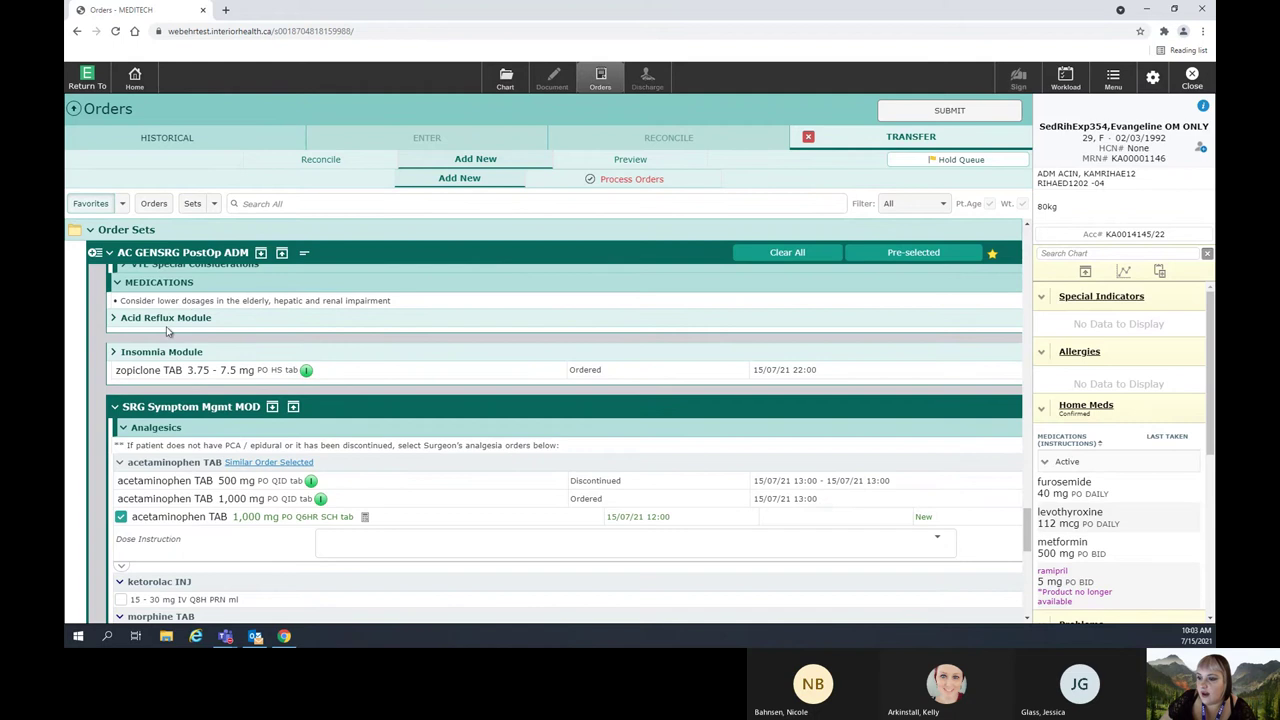
scroll(170, 335, up, 2)
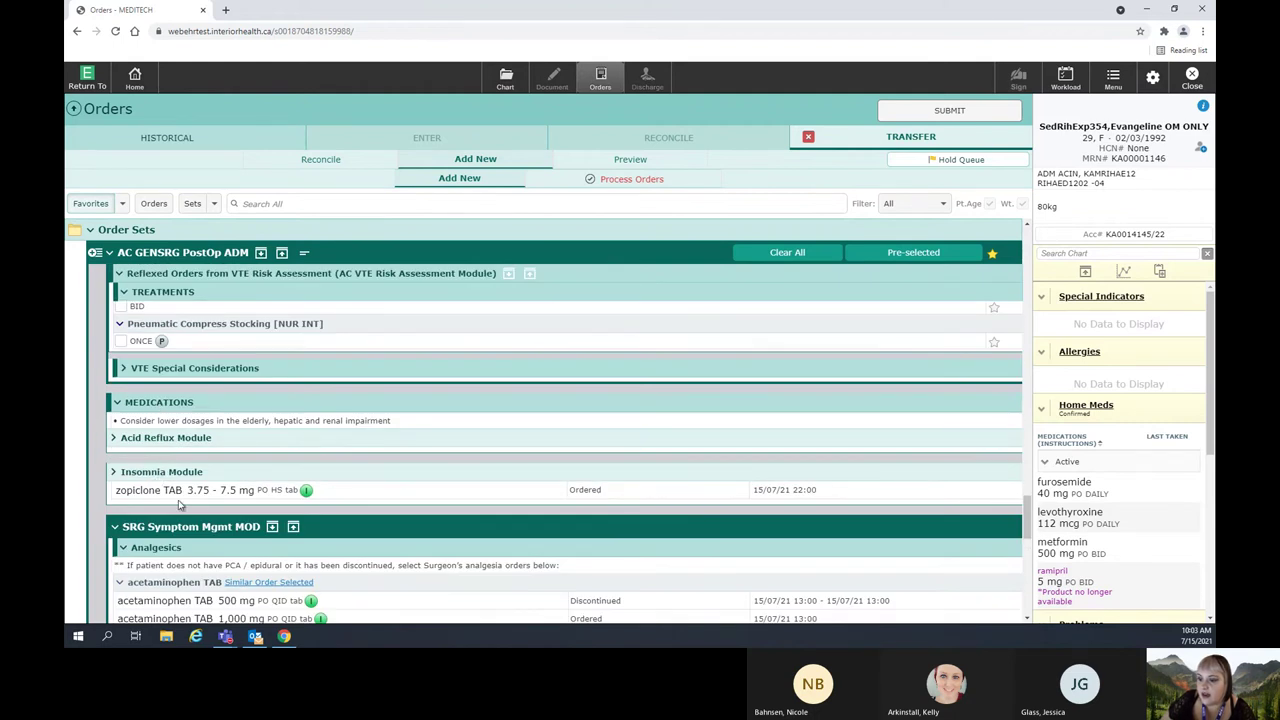
scroll(240, 495, down, 2)
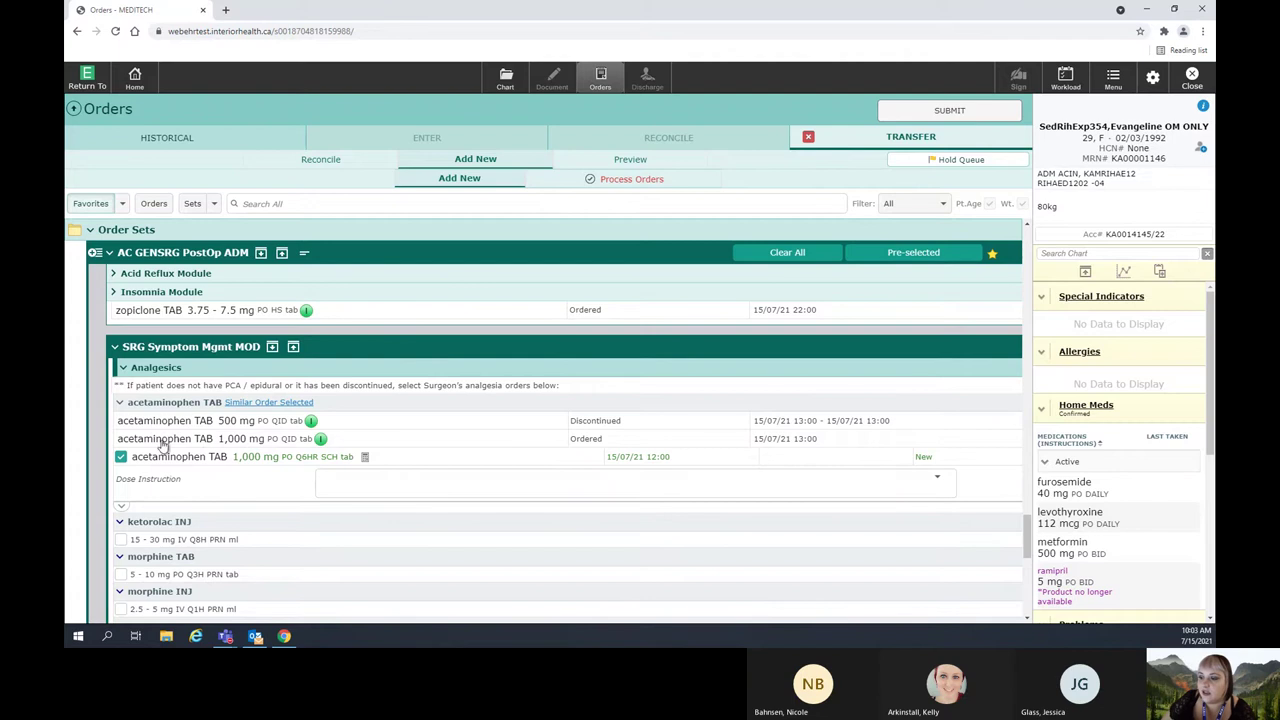
scroll(451, 483, down, 3)
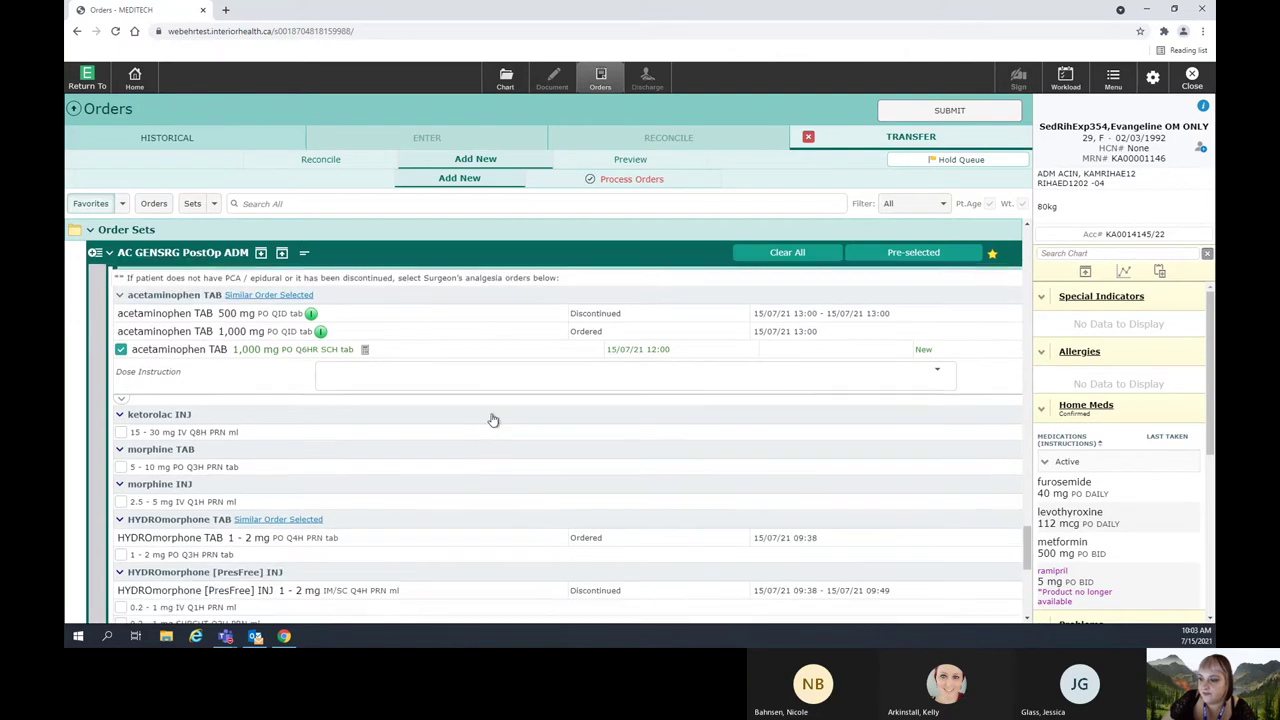
scroll(560, 400, up, 1)
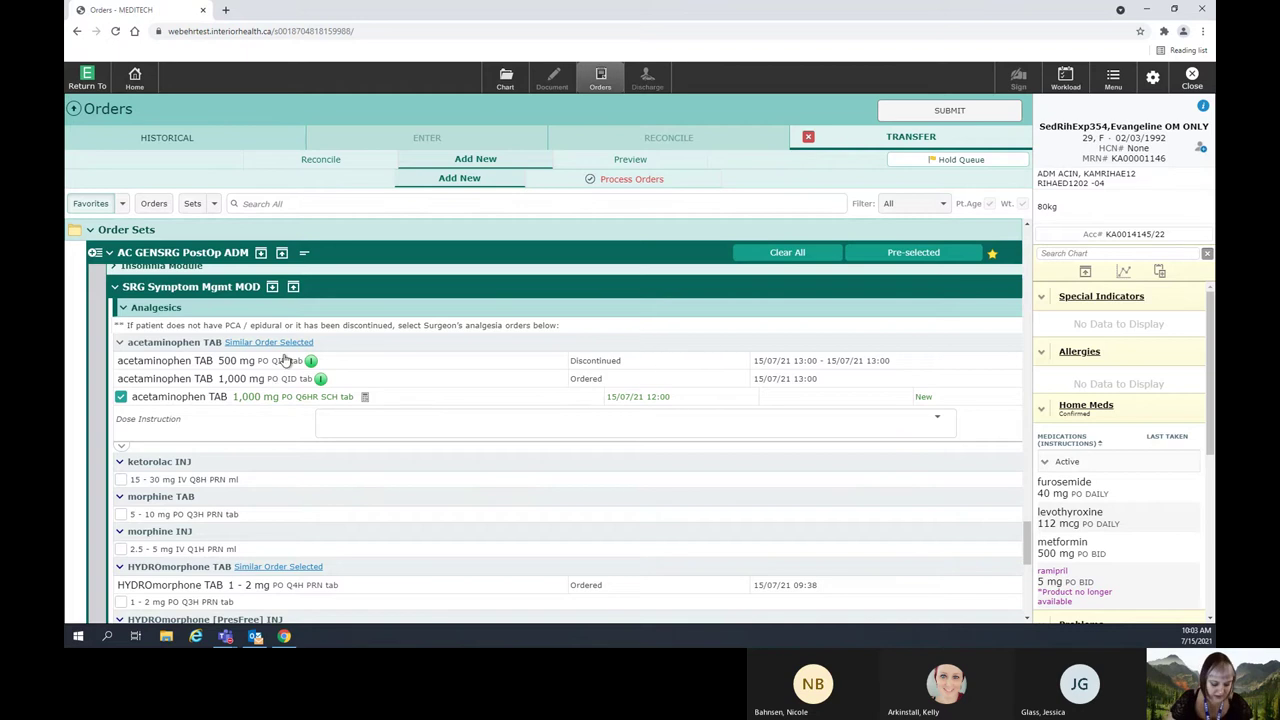
click(120, 397)
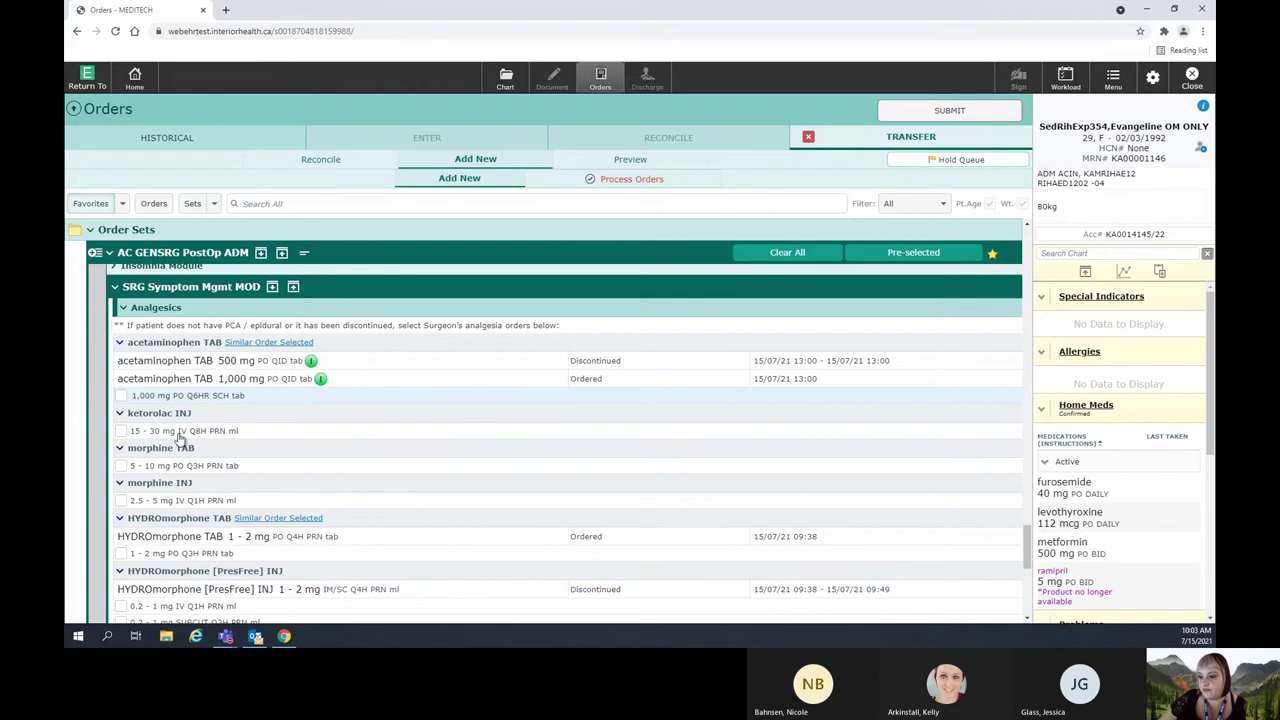
- Add the morphine injection 2.5–5 mg PRN order with frequency Q4H
scroll(180, 437, down, 3)
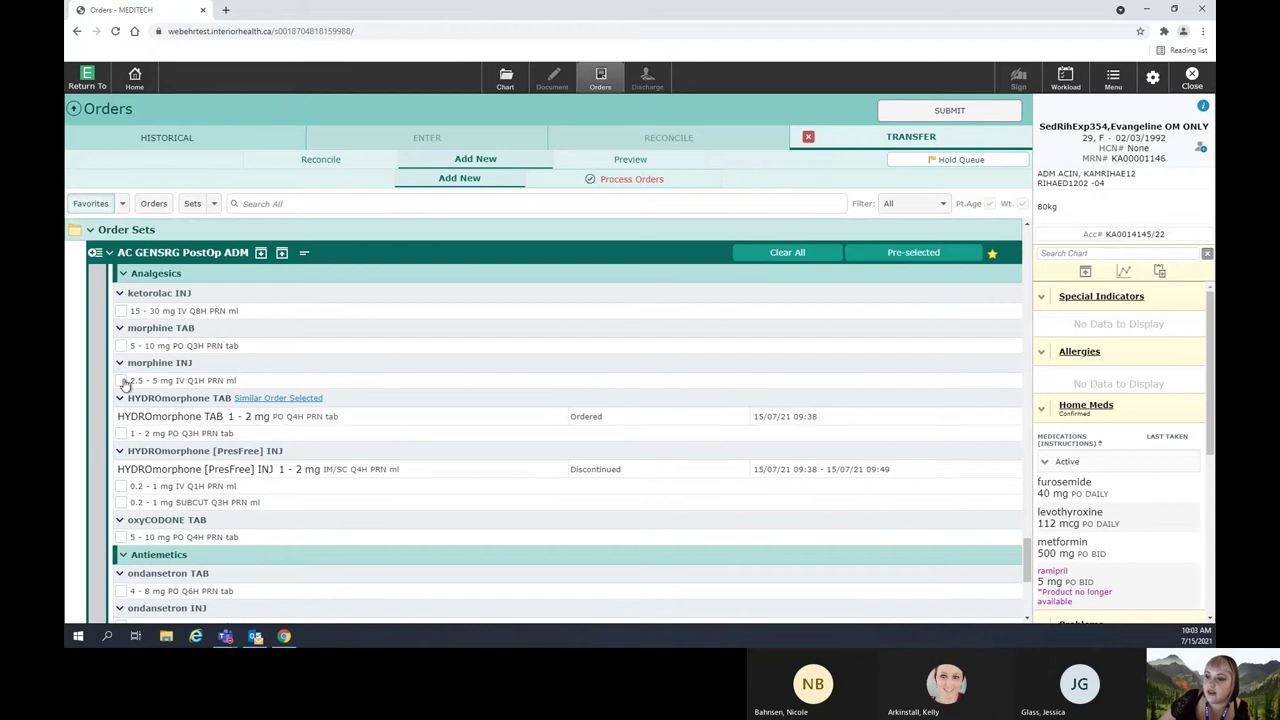
click(290, 381)
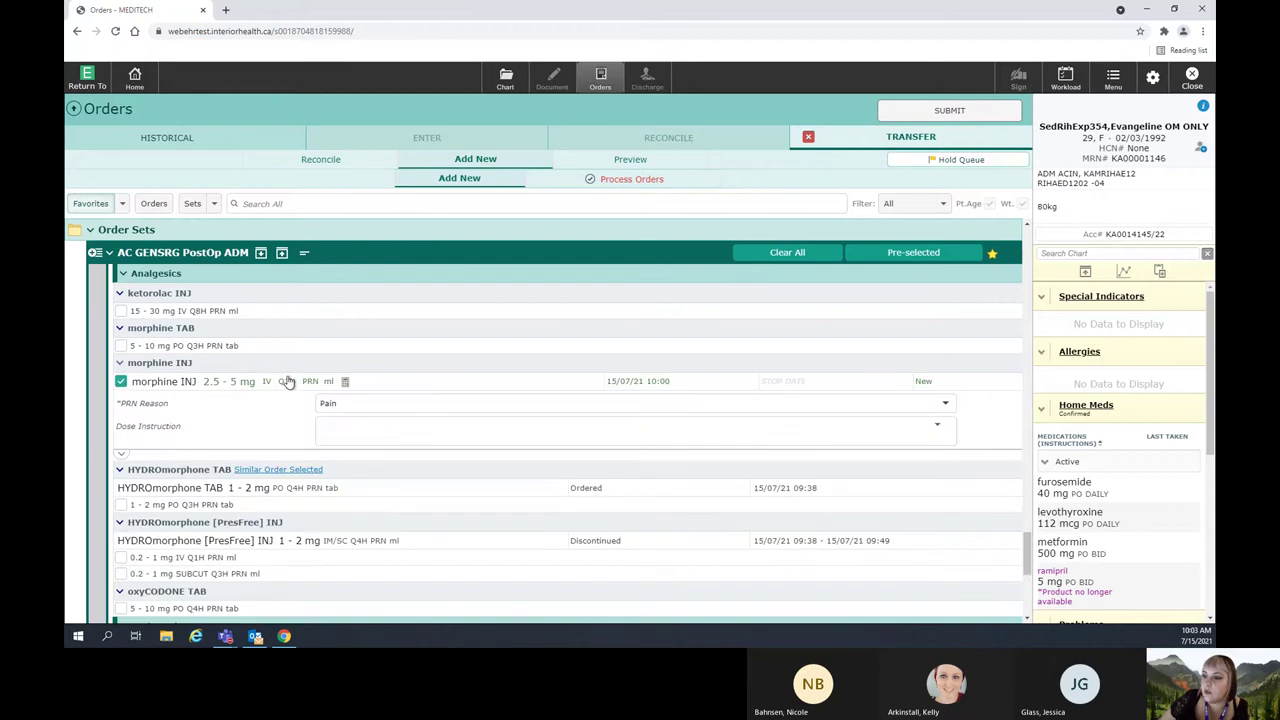
click(287, 381)
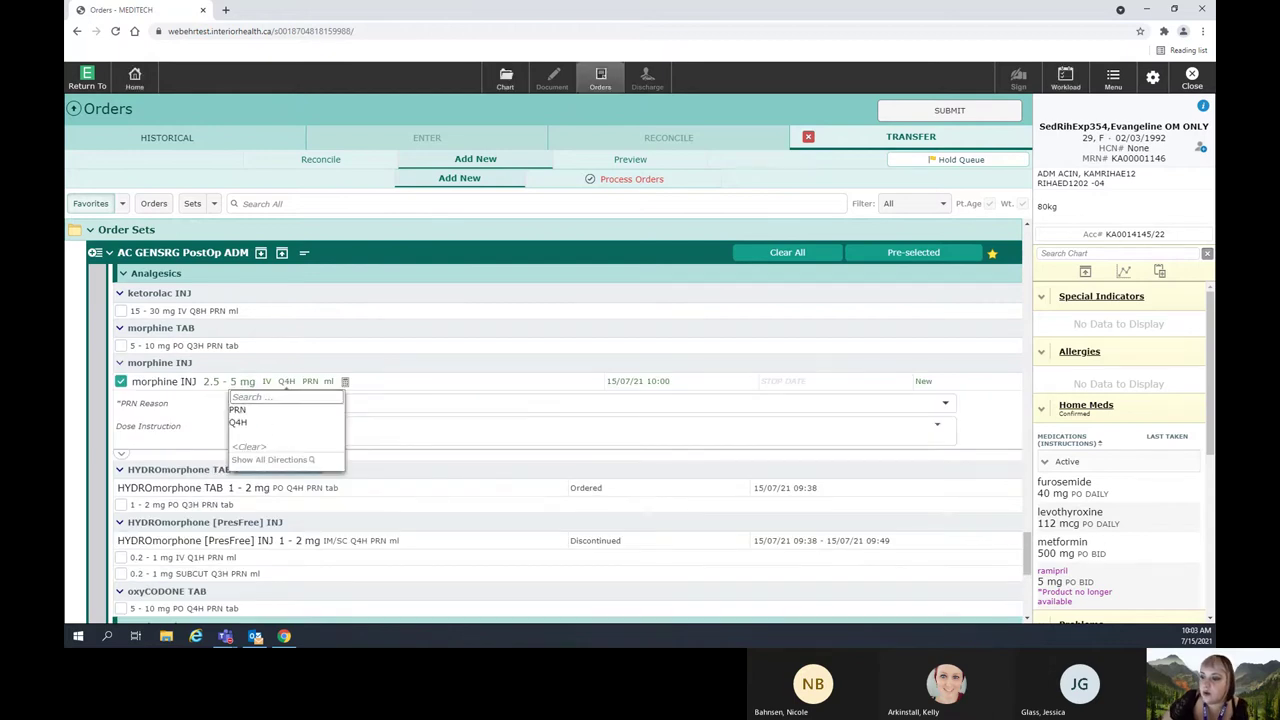
click(240, 425)
scroll(314, 517, down, 1)
scroll(441, 444, down, 2)
scroll(441, 444, down, 3)
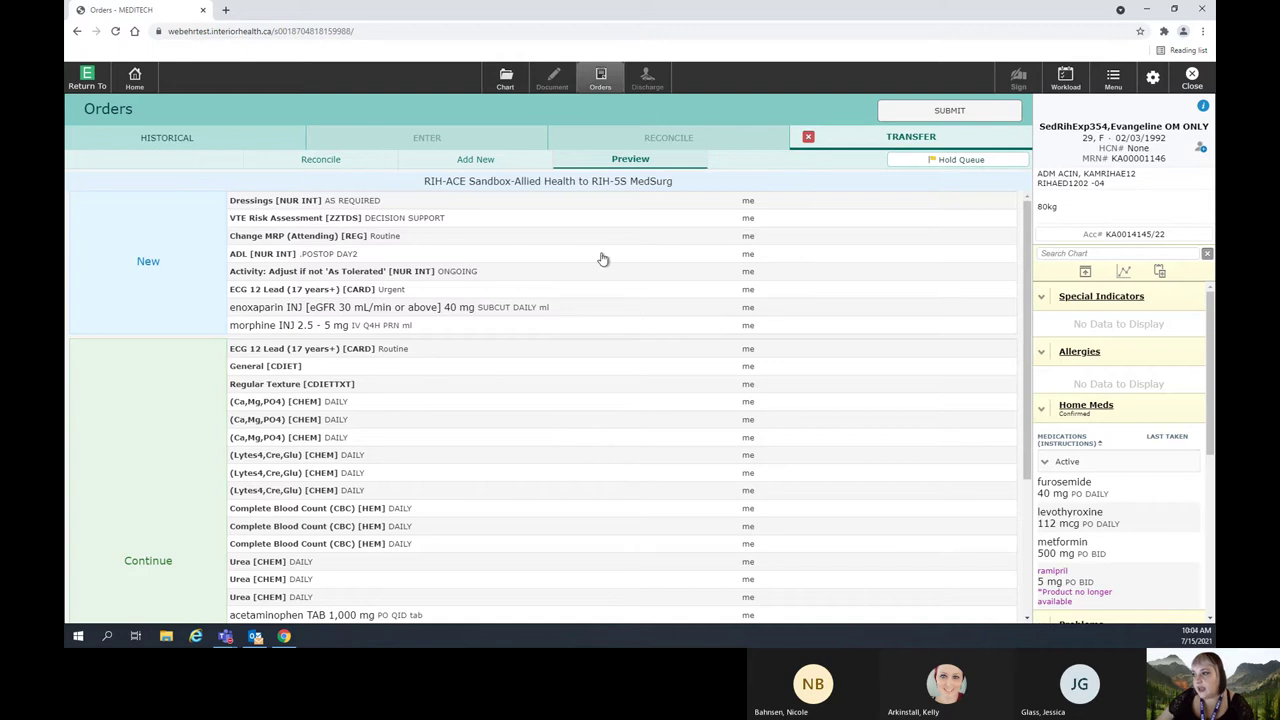
- Review the previewed transfer orders and submit them, bringing up enoxaparin's First Dose prompt
scroll(521, 287, down, 3)
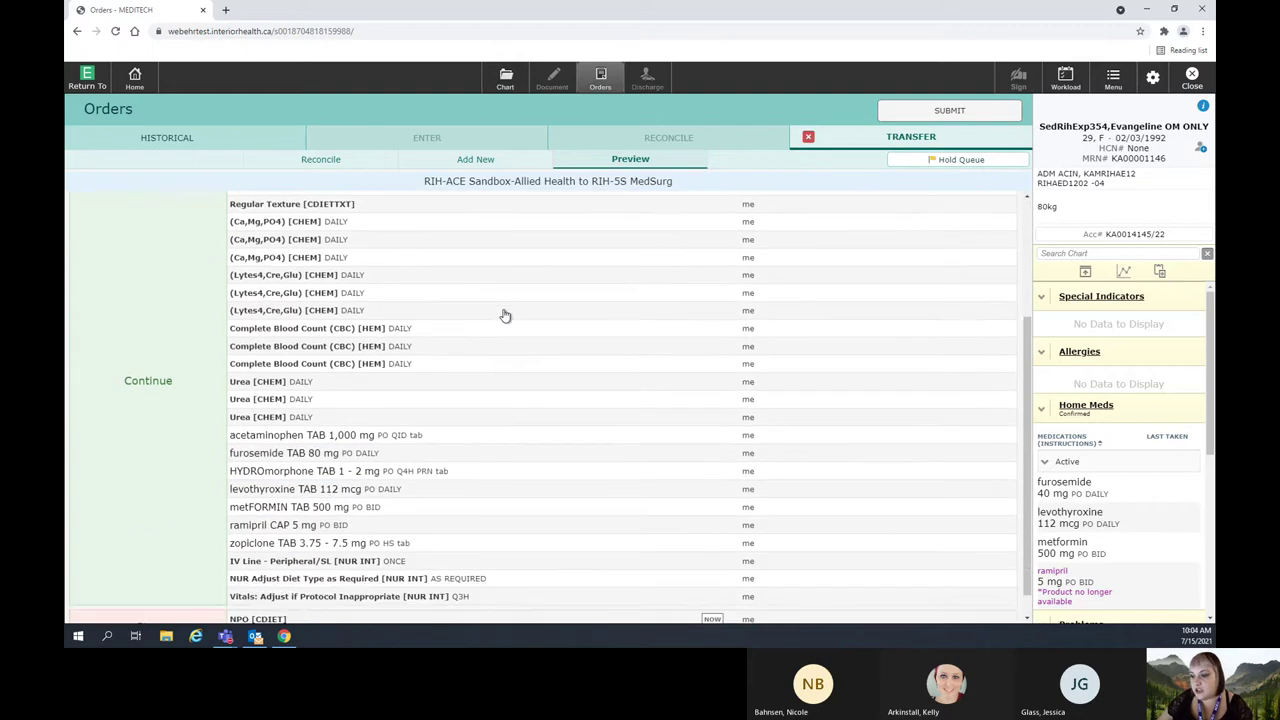
scroll(229, 318, up, 3)
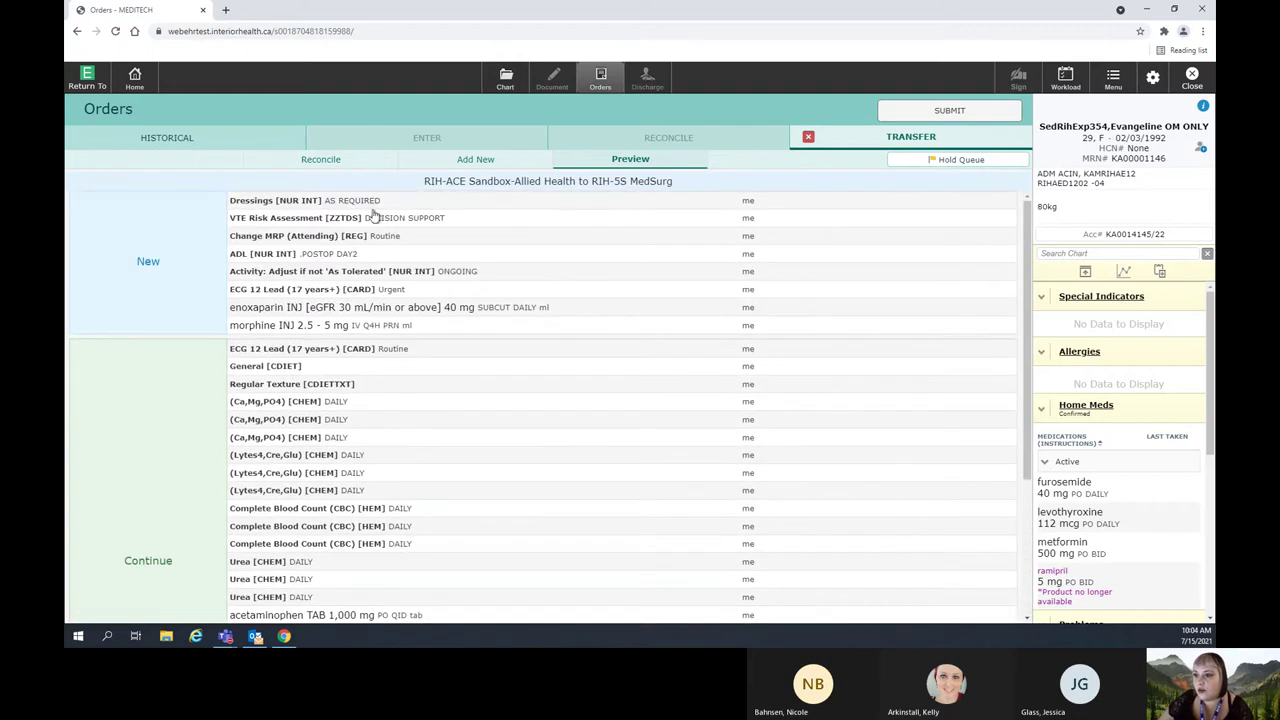
scroll(268, 326, down, 2)
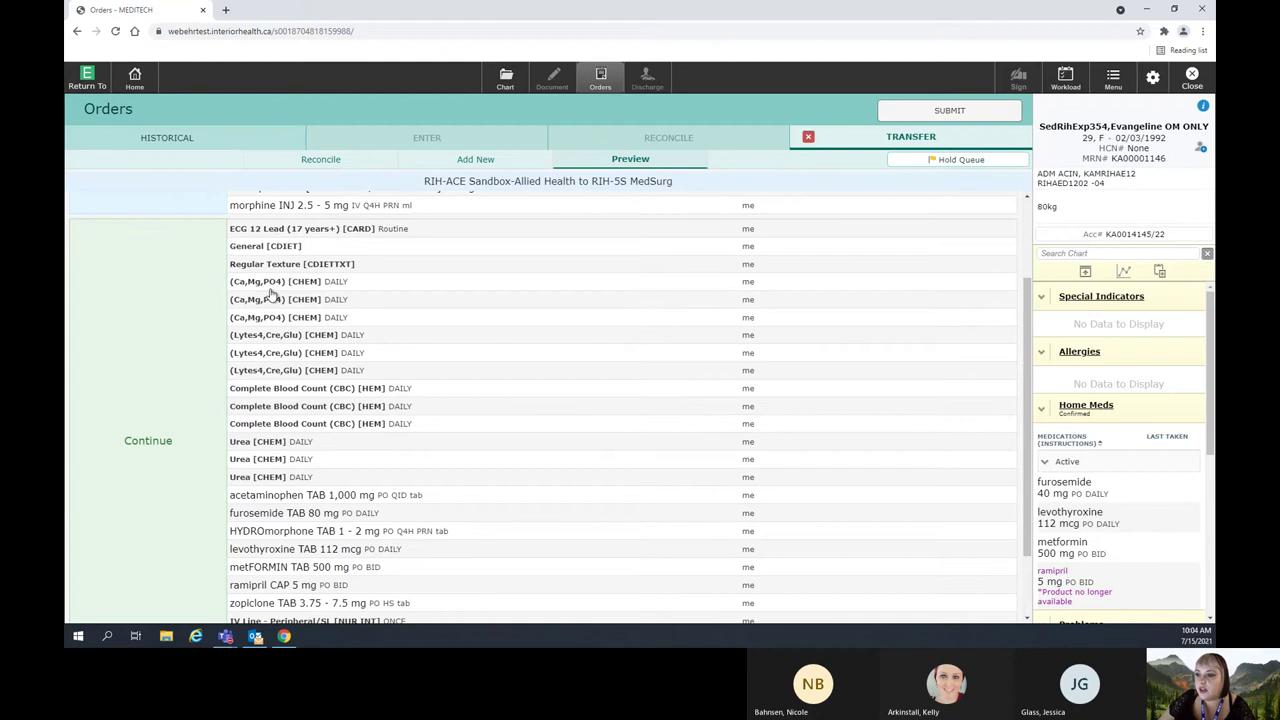
scroll(278, 577, down, 2)
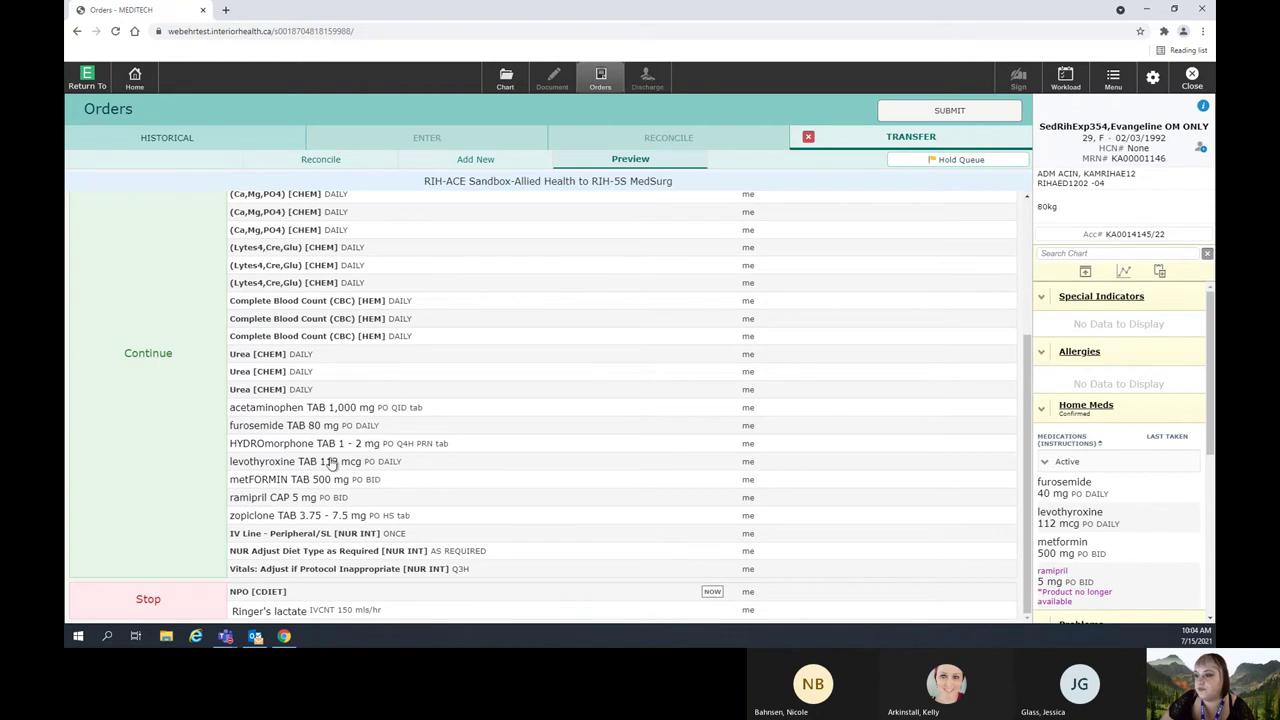
scroll(333, 462, up, 5)
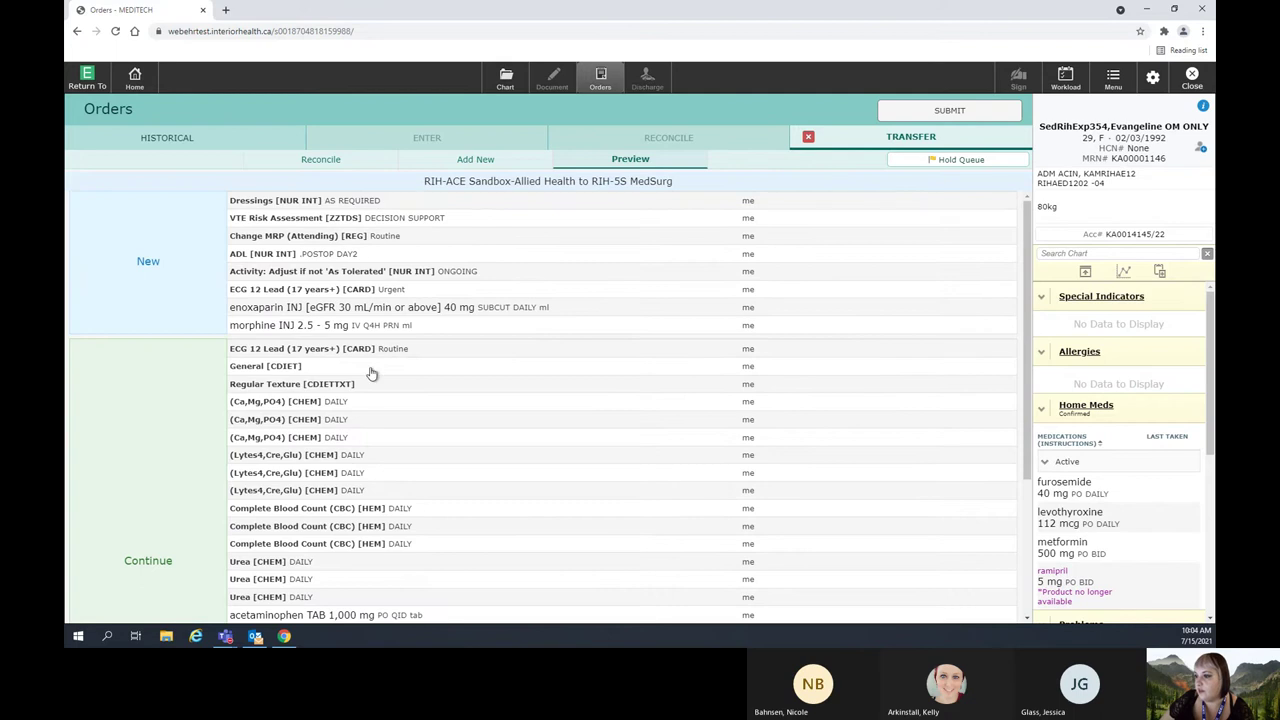
scroll(617, 371, down, 5)
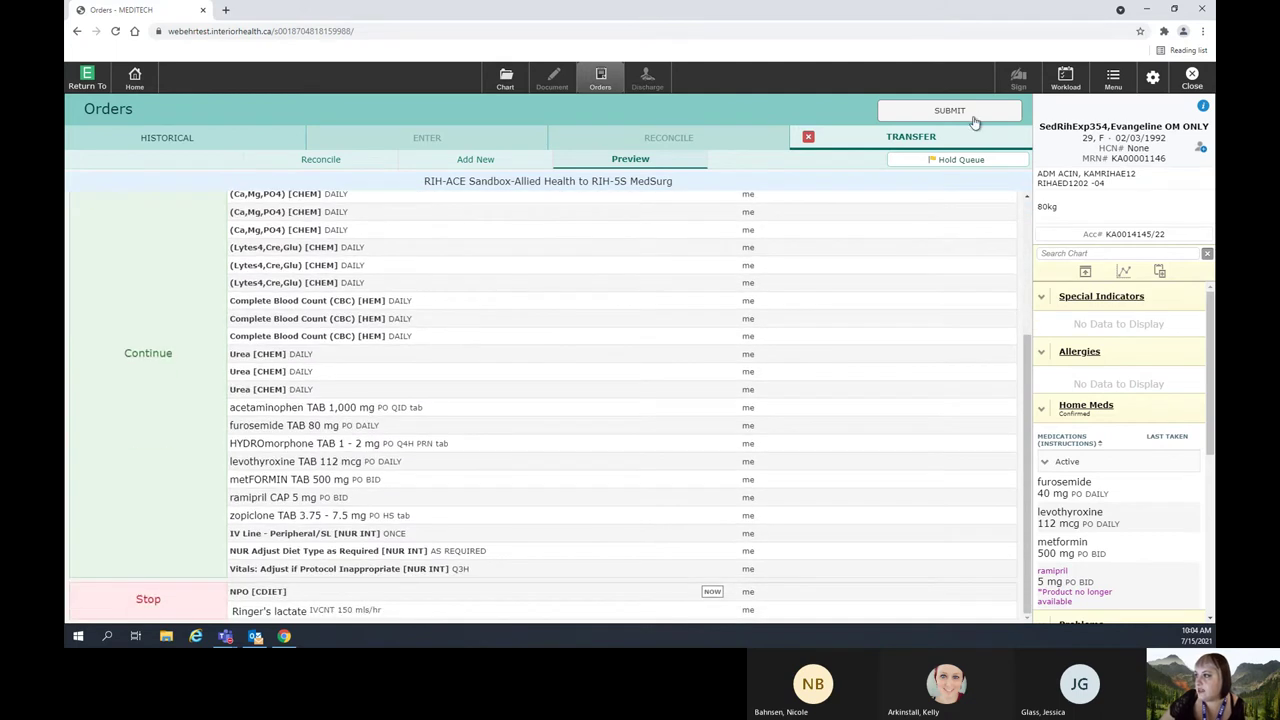
click(974, 117)
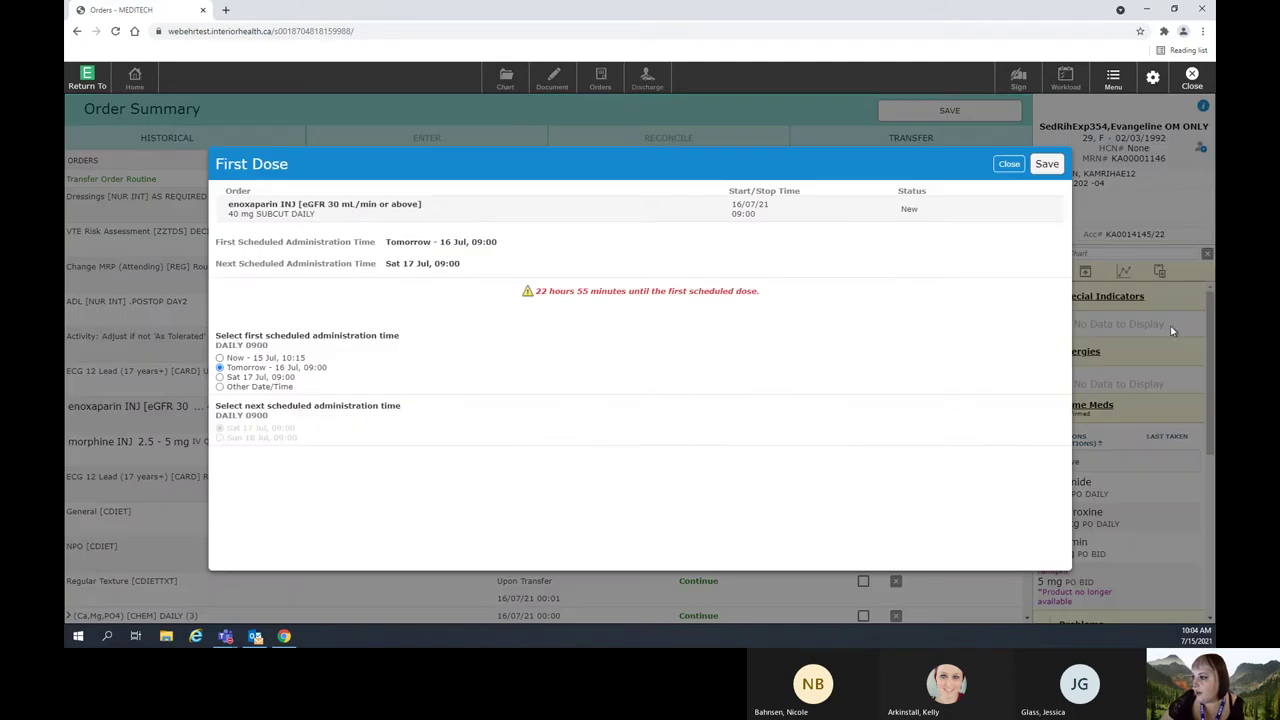
- Save enoxaparin's first dose for tomorrow at 09:00 and sign the orders with the PIN
click(1045, 168)
click(978, 117)
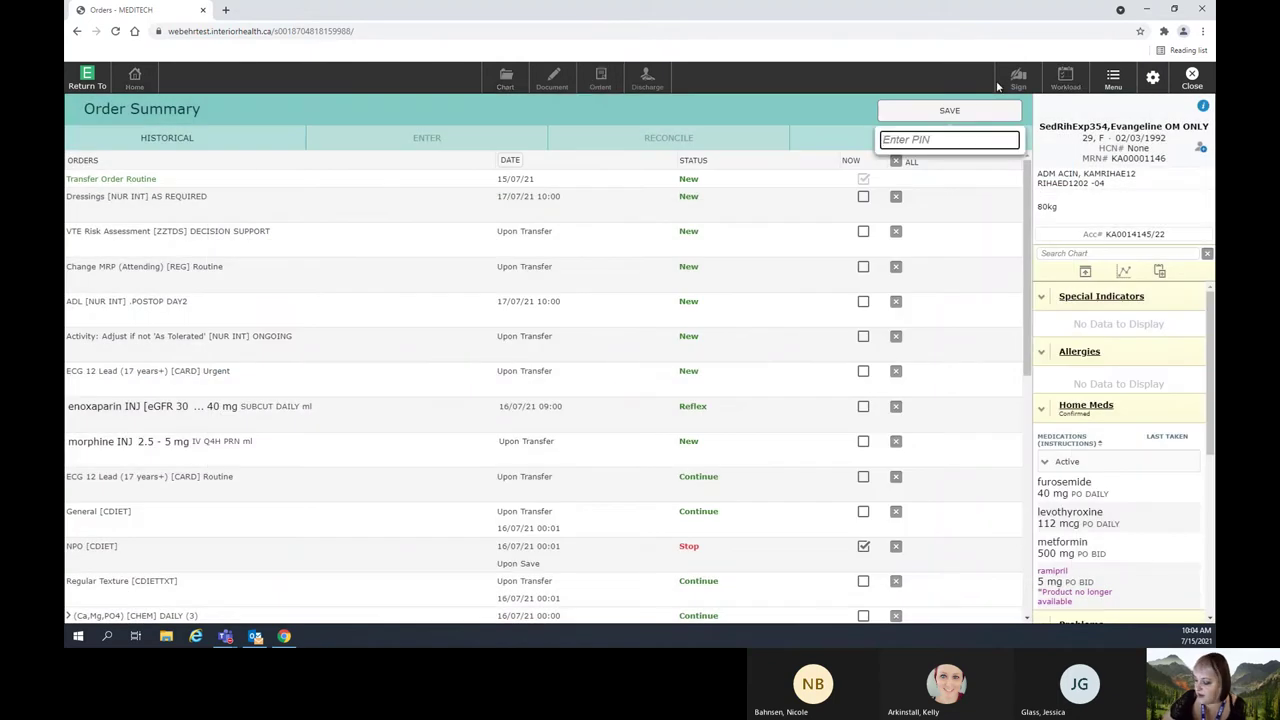
text(••)
key(Return)
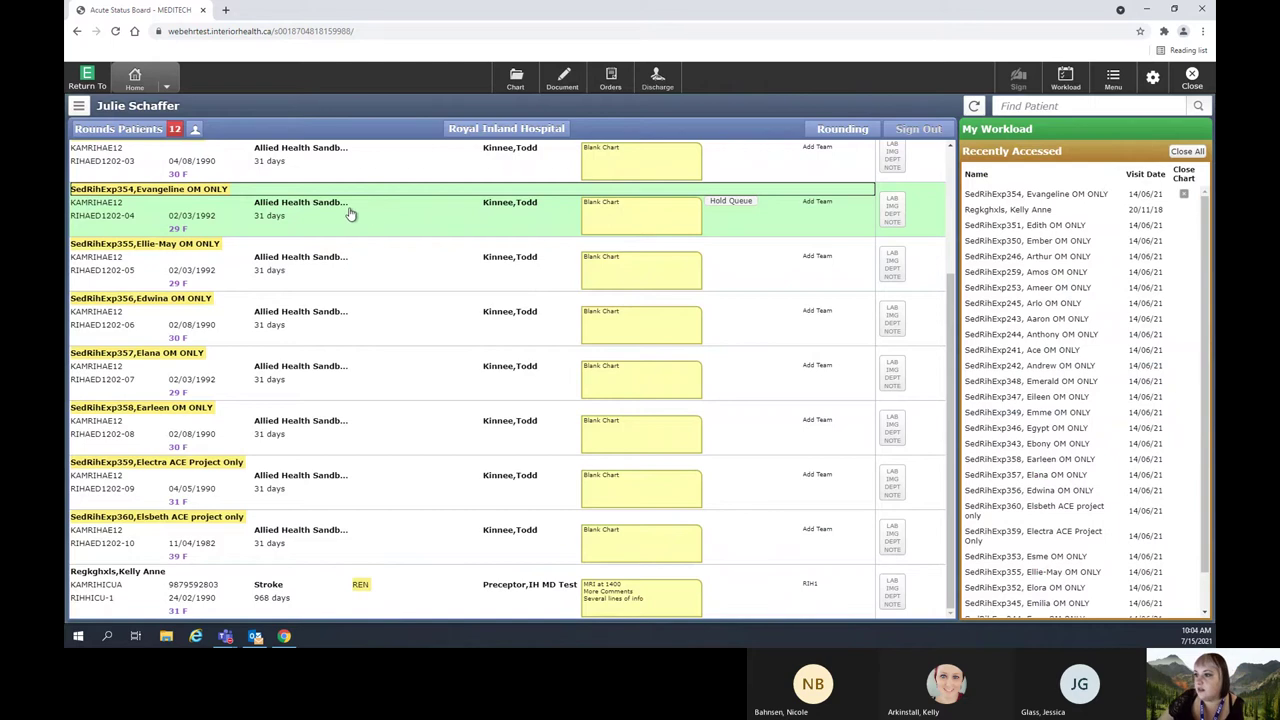
- Reopen the test patient's Orders from the status board, dismissing the error screen
click(367, 207)
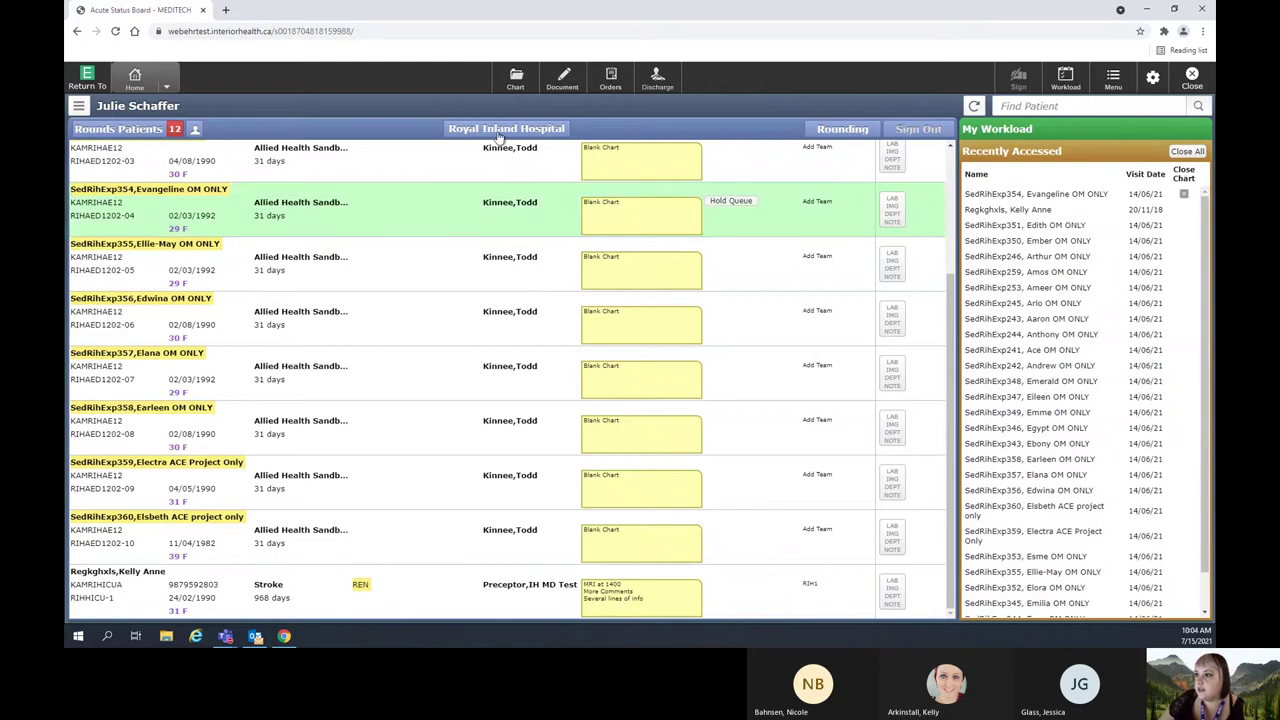
click(610, 78)
click(726, 404)
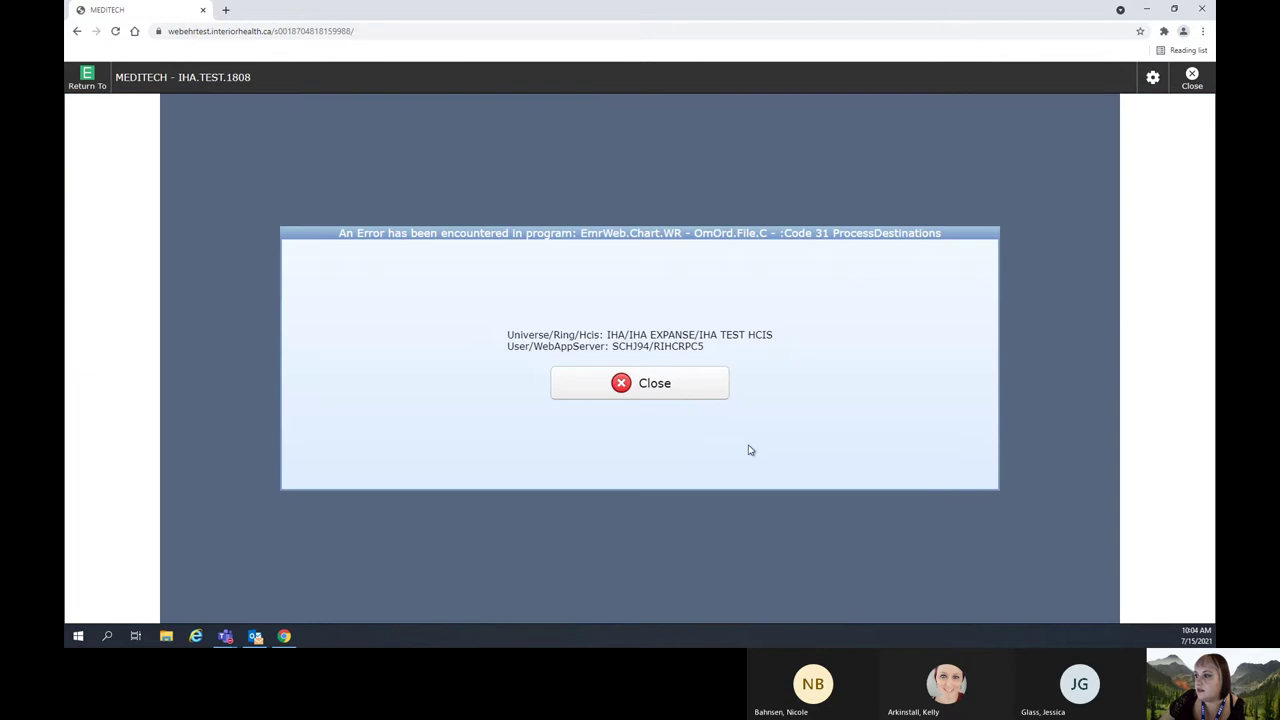
click(686, 388)
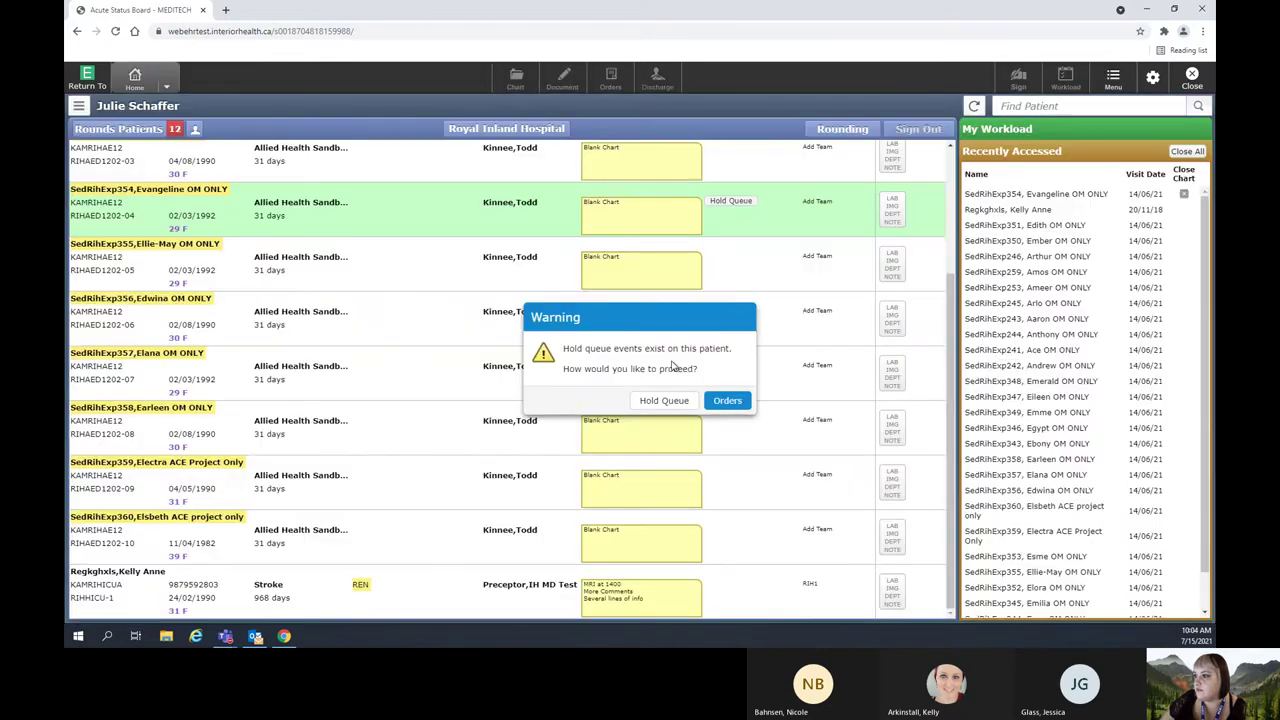
click(726, 402)
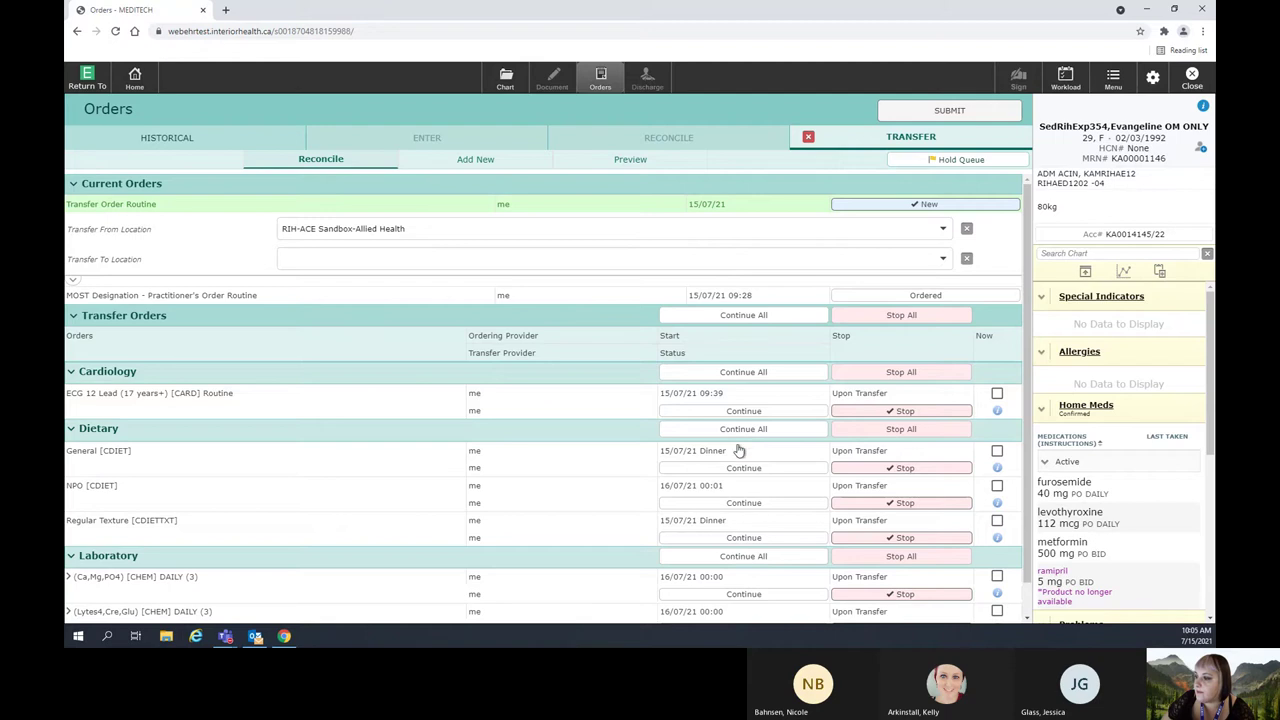
- Continue the General and Regular Texture diets, all lab orders and nursing interventions on transfer
click(770, 472)
click(766, 537)
scroll(770, 540, down, 1)
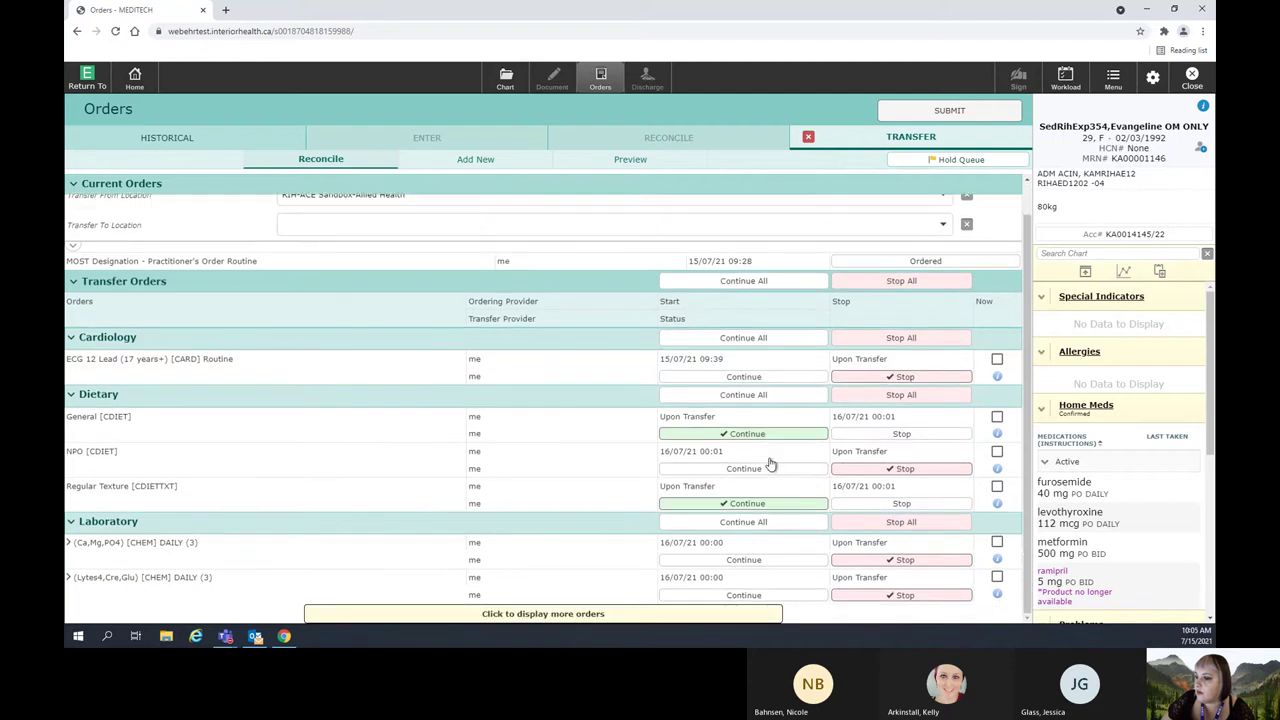
click(740, 528)
scroll(760, 480, down, 5)
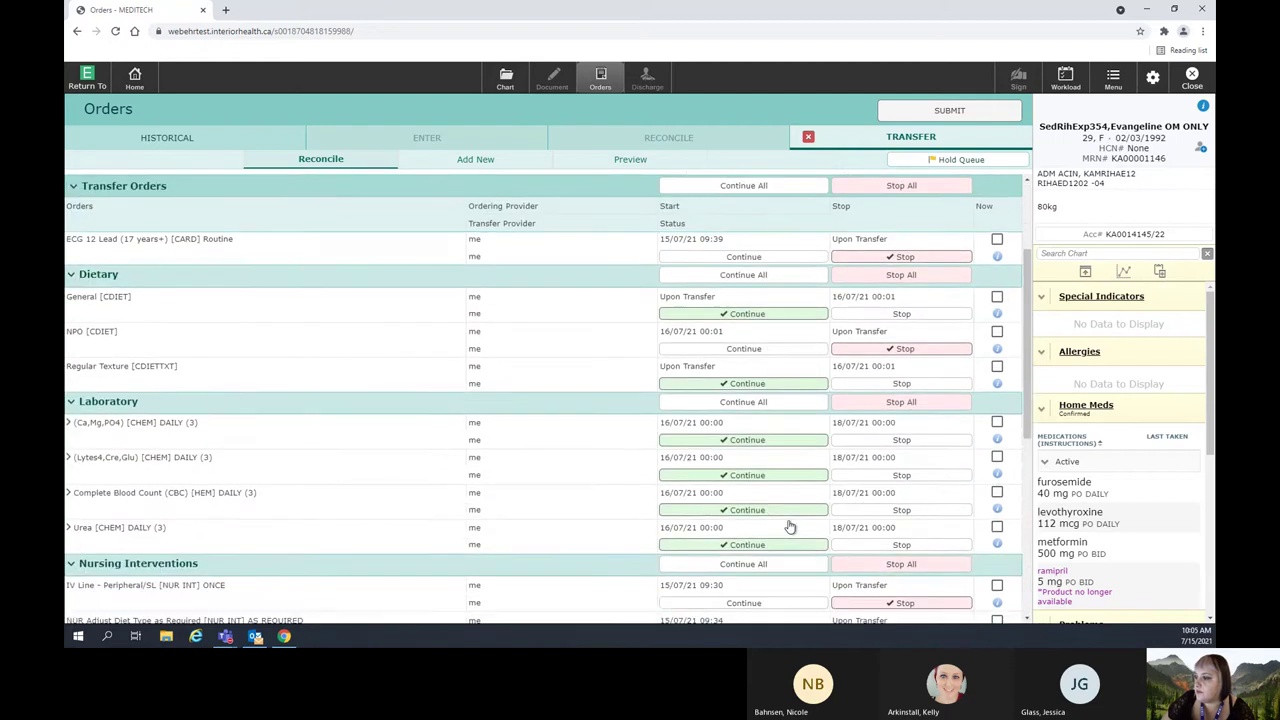
click(745, 450)
- Continue furosemide, levothyroxine, metformin, ramipril, acetaminophen and zopiclone on transfer
scroll(765, 480, down, 5)
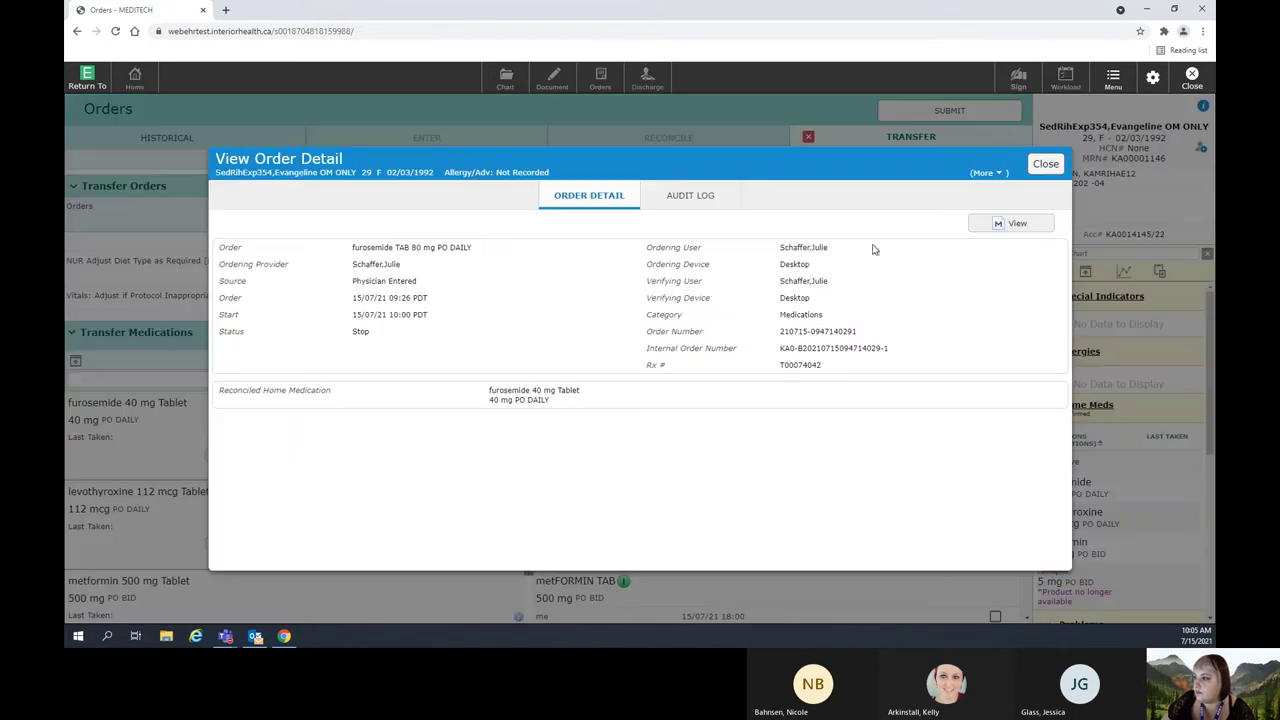
click(1046, 160)
click(834, 476)
scroll(820, 495, down, 3)
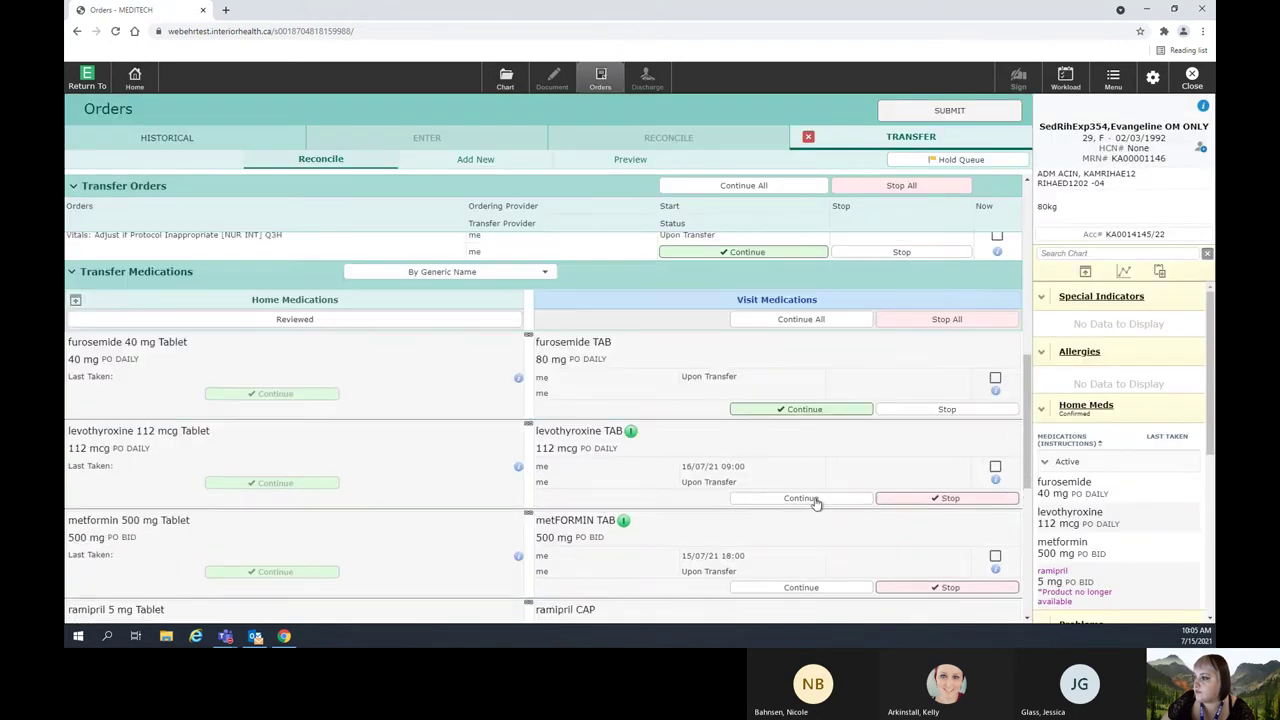
click(801, 438)
scroll(800, 430, down, 2)
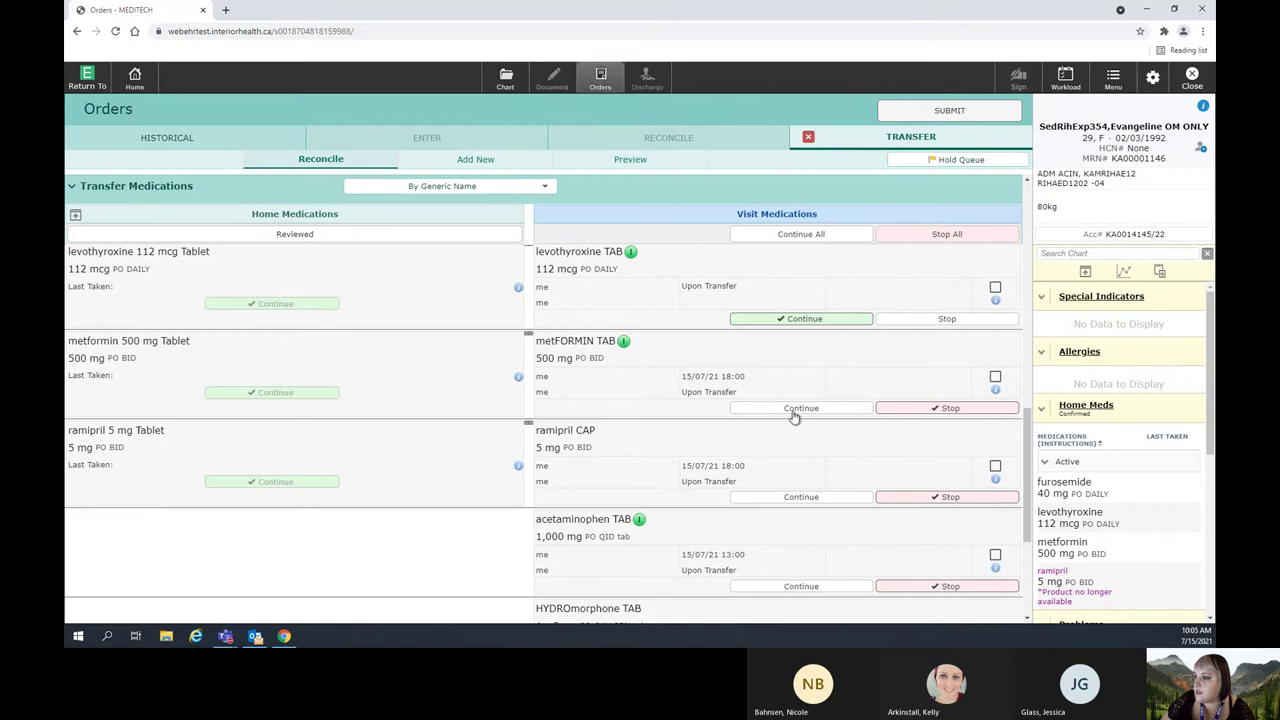
click(793, 416)
scroll(797, 438, down, 1)
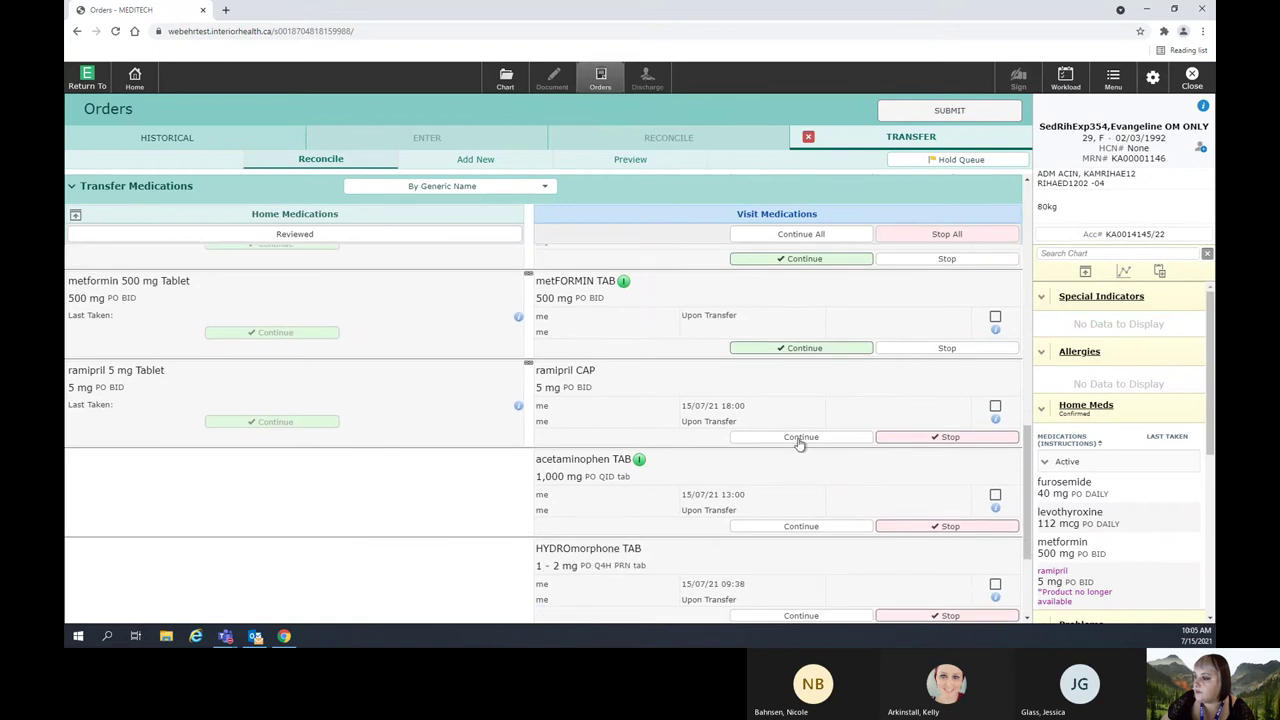
click(800, 438)
click(792, 528)
scroll(831, 451, down, 3)
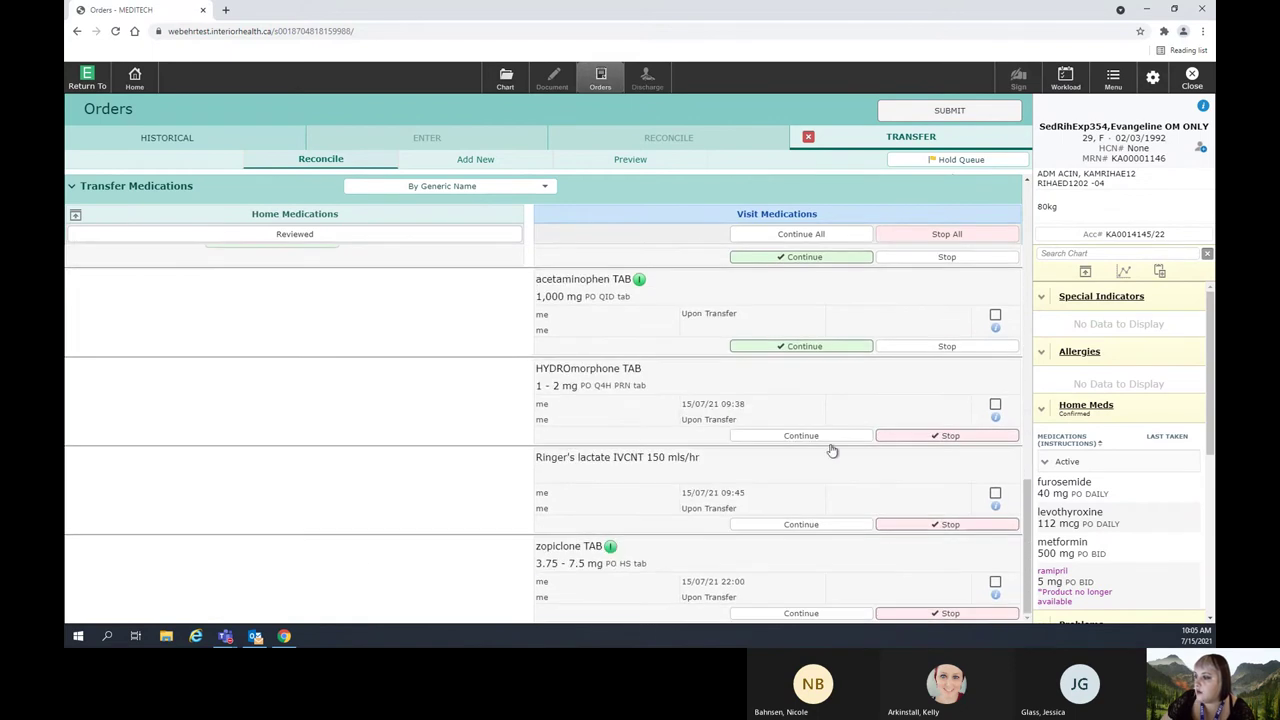
click(784, 616)
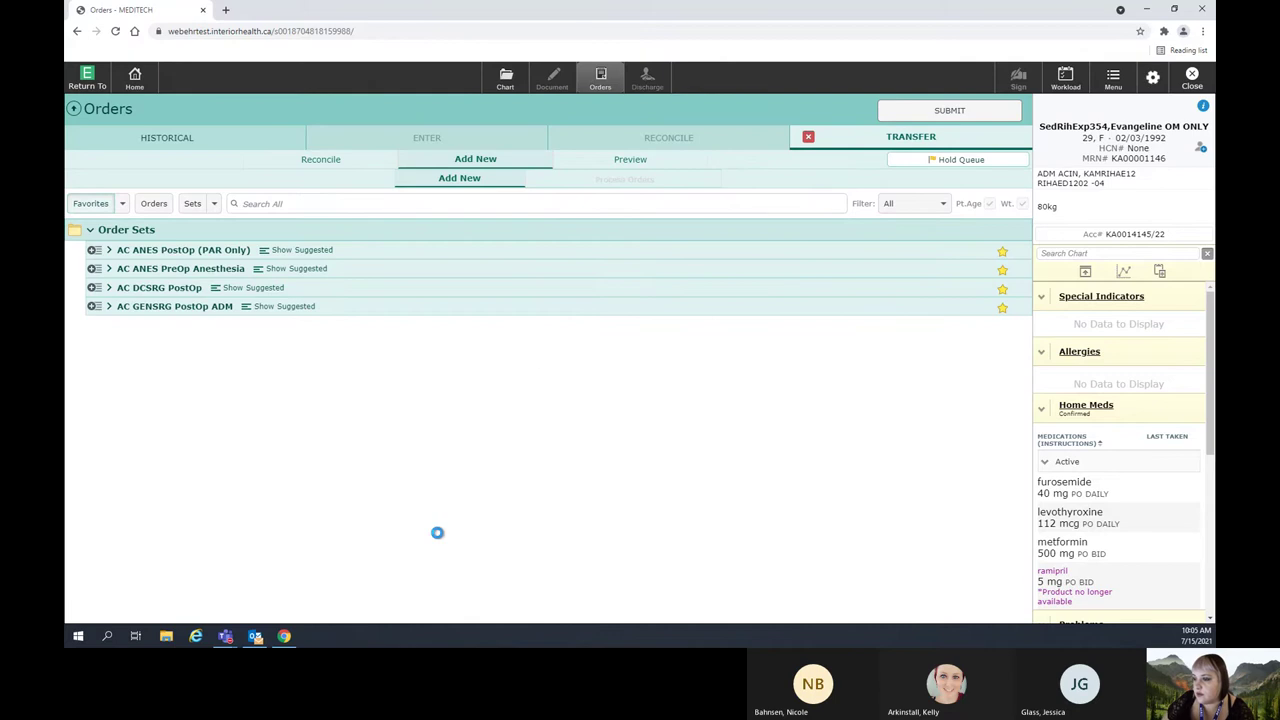
- Expand AC DCSRG PostOp and uncheck Discharge Patient, MSK Xray and acetaminophen 1,000 mg
click(150, 288)
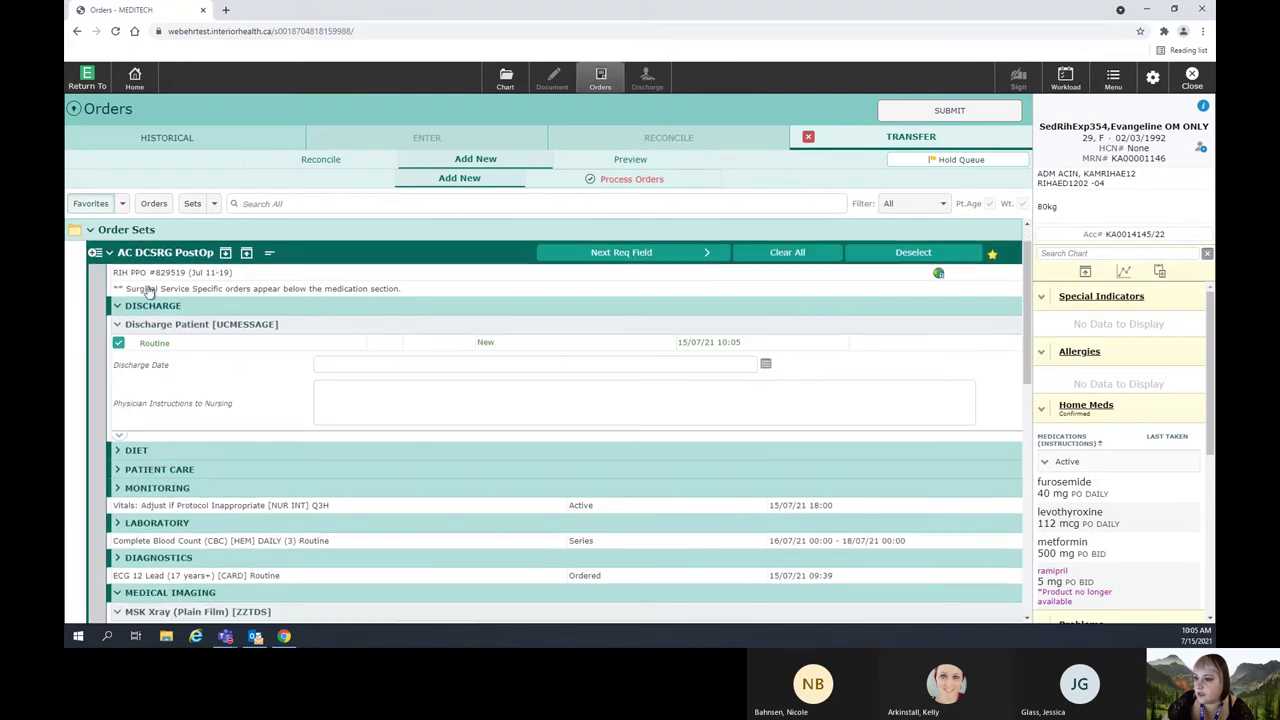
click(119, 344)
scroll(171, 471, down, 2)
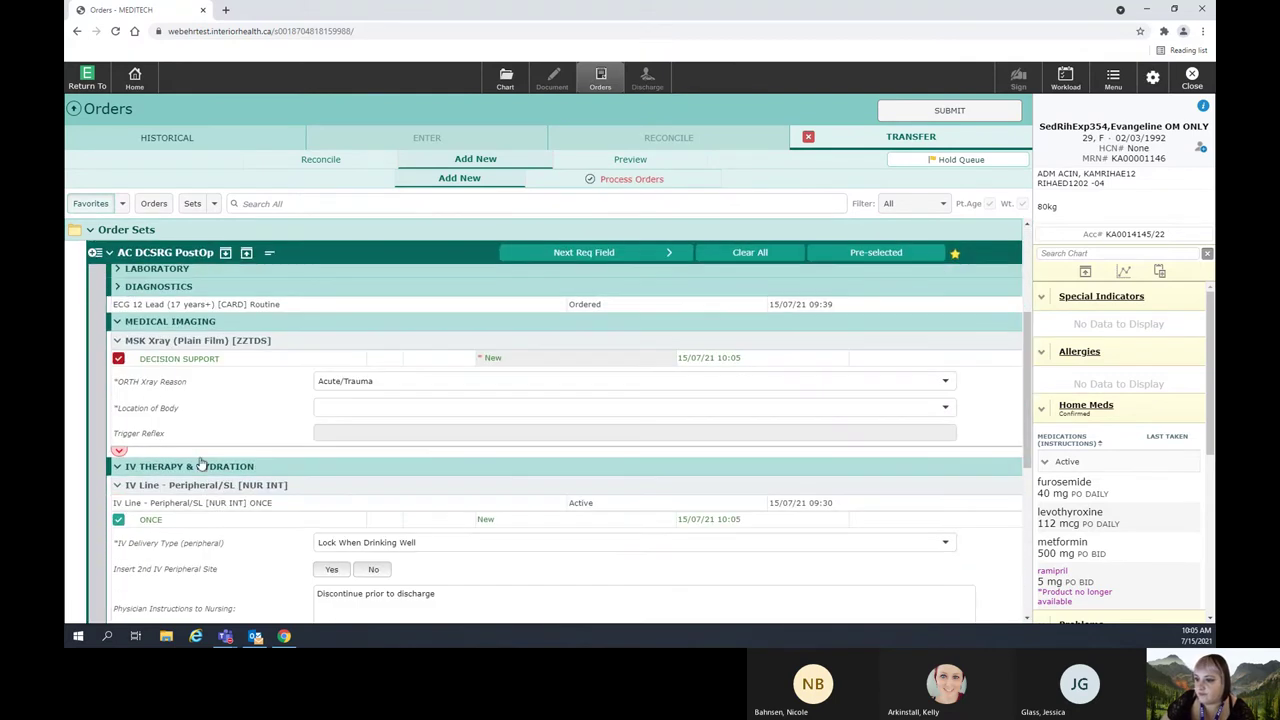
click(118, 360)
scroll(283, 440, down, 3)
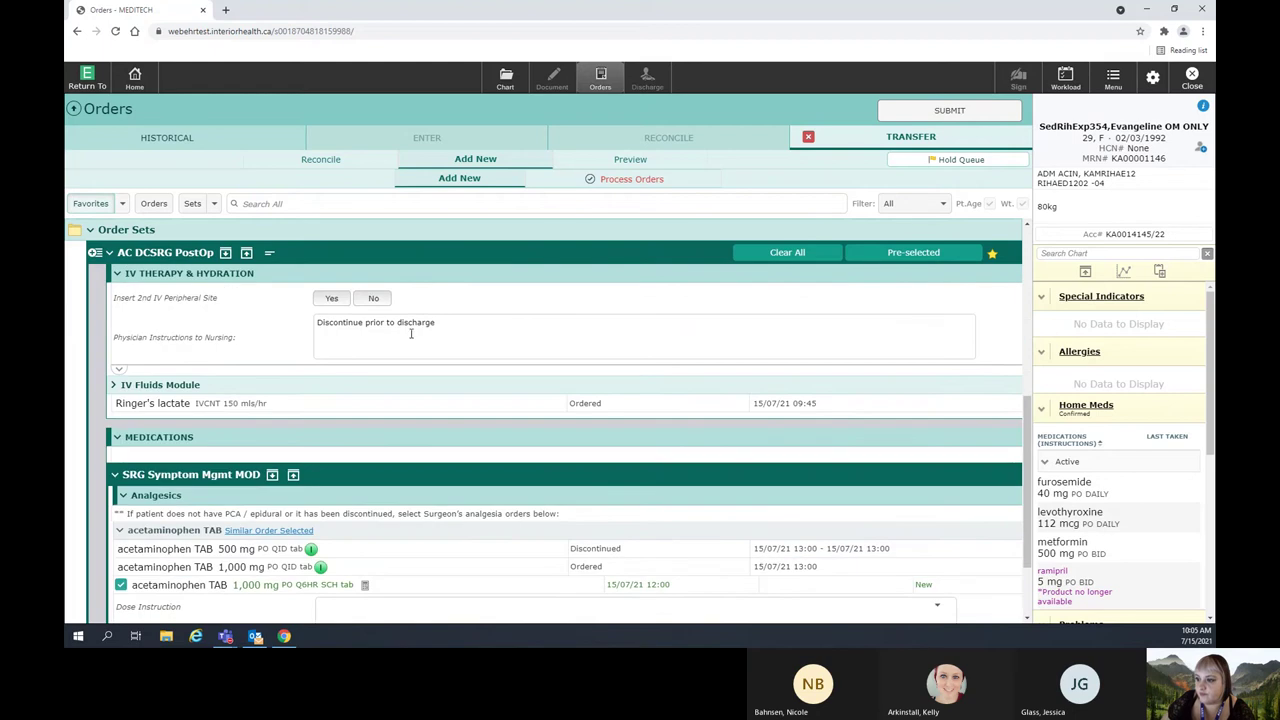
scroll(205, 403, down, 3)
scroll(205, 403, down, 2)
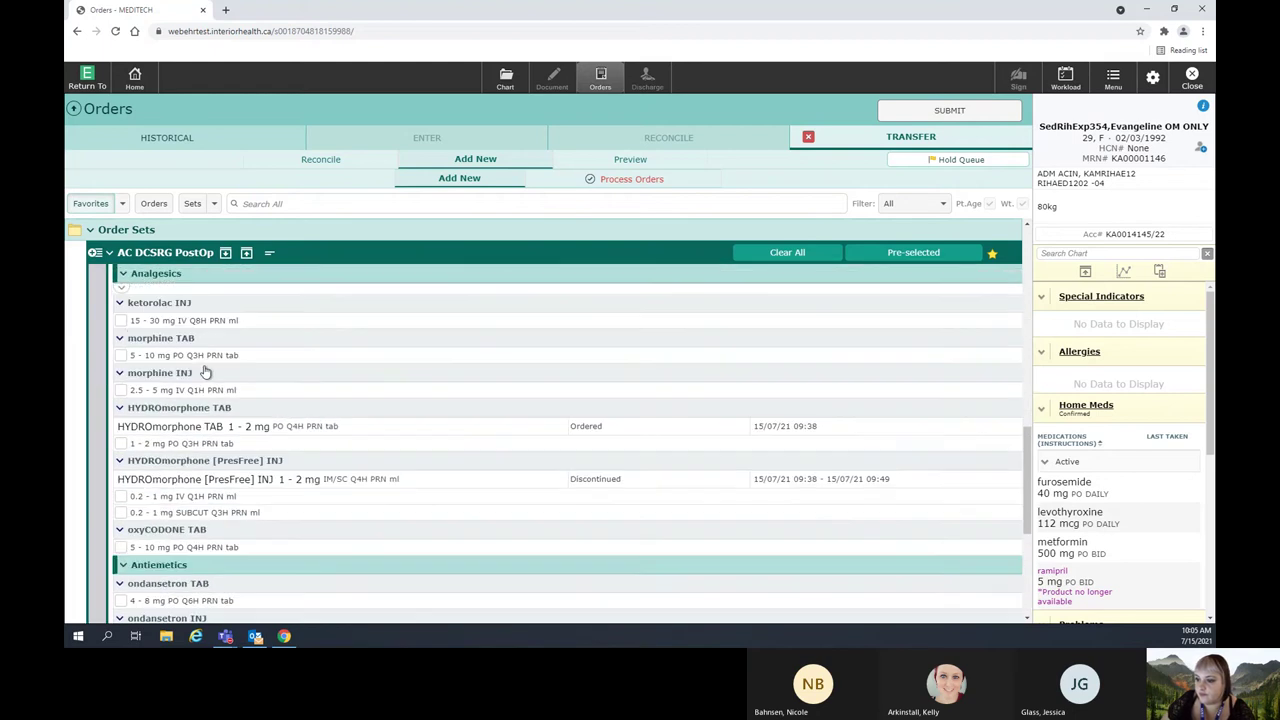
click(121, 359)
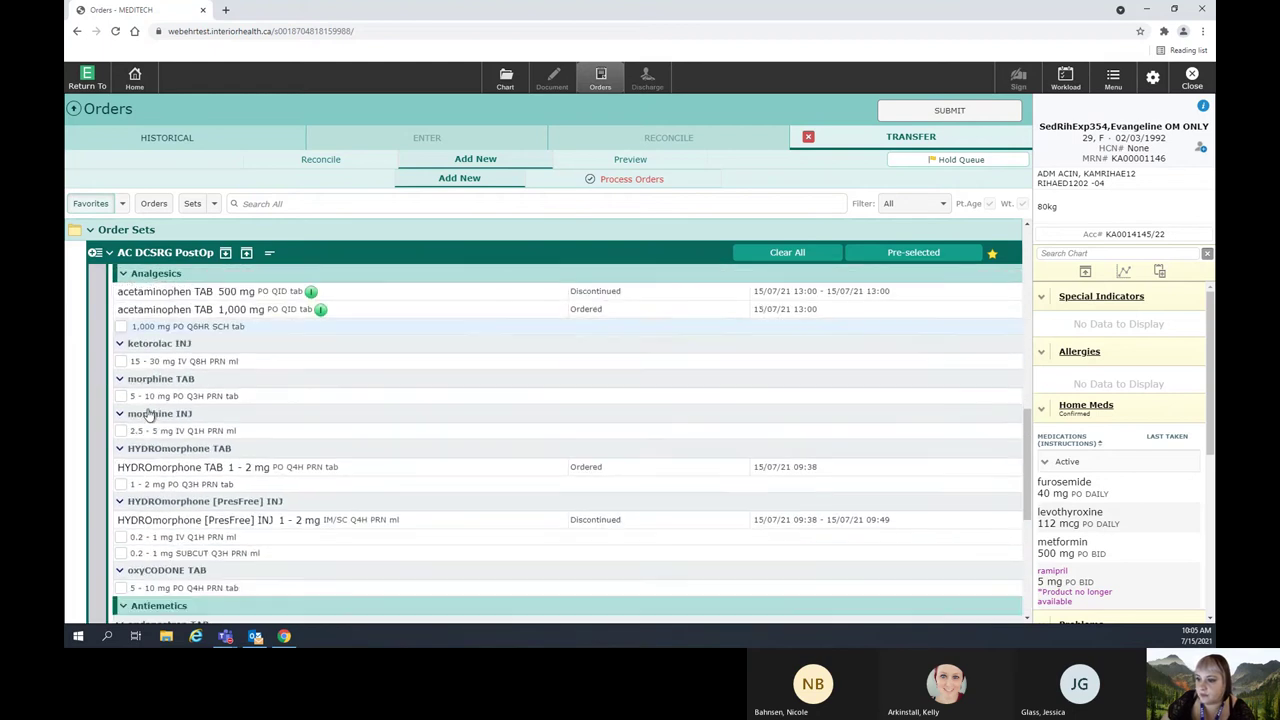
- Add PRN morphine TAB 5–10 mg and dimenhyDRINATE 25–50 mg IV, then preview the orders
scroll(122, 383, down, 2)
click(122, 367)
scroll(120, 395, down, 5)
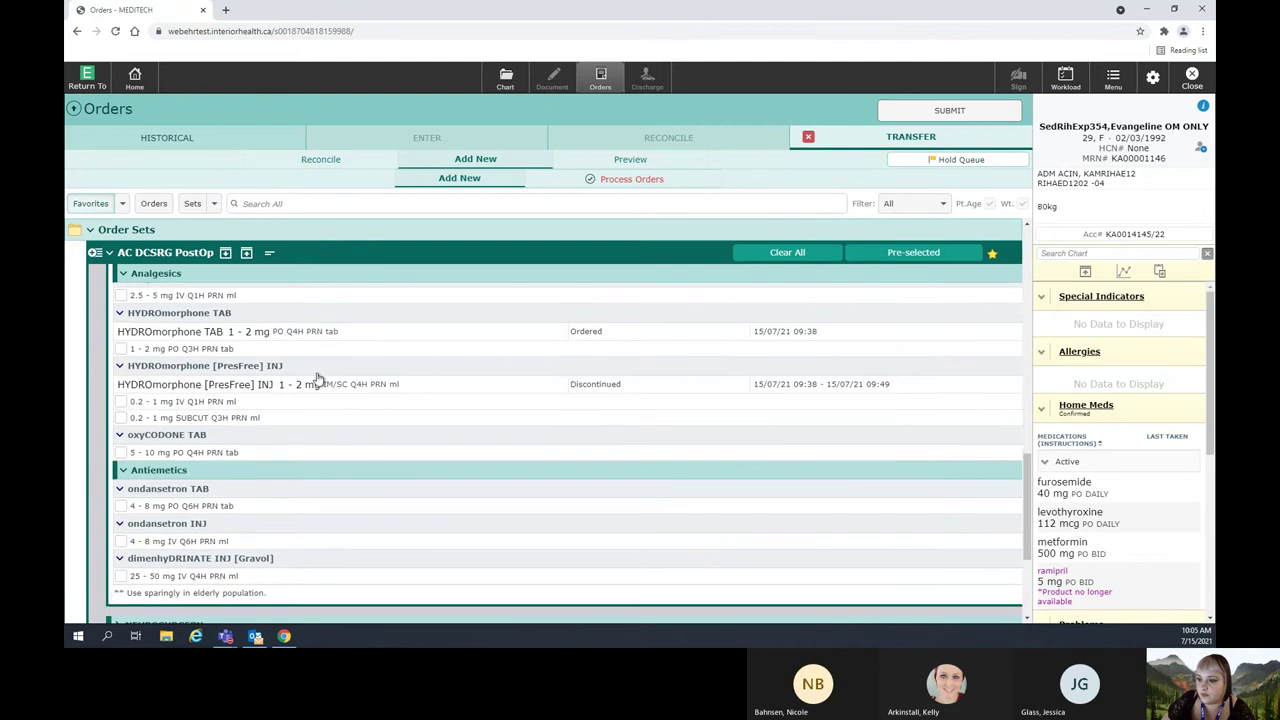
click(121, 397)
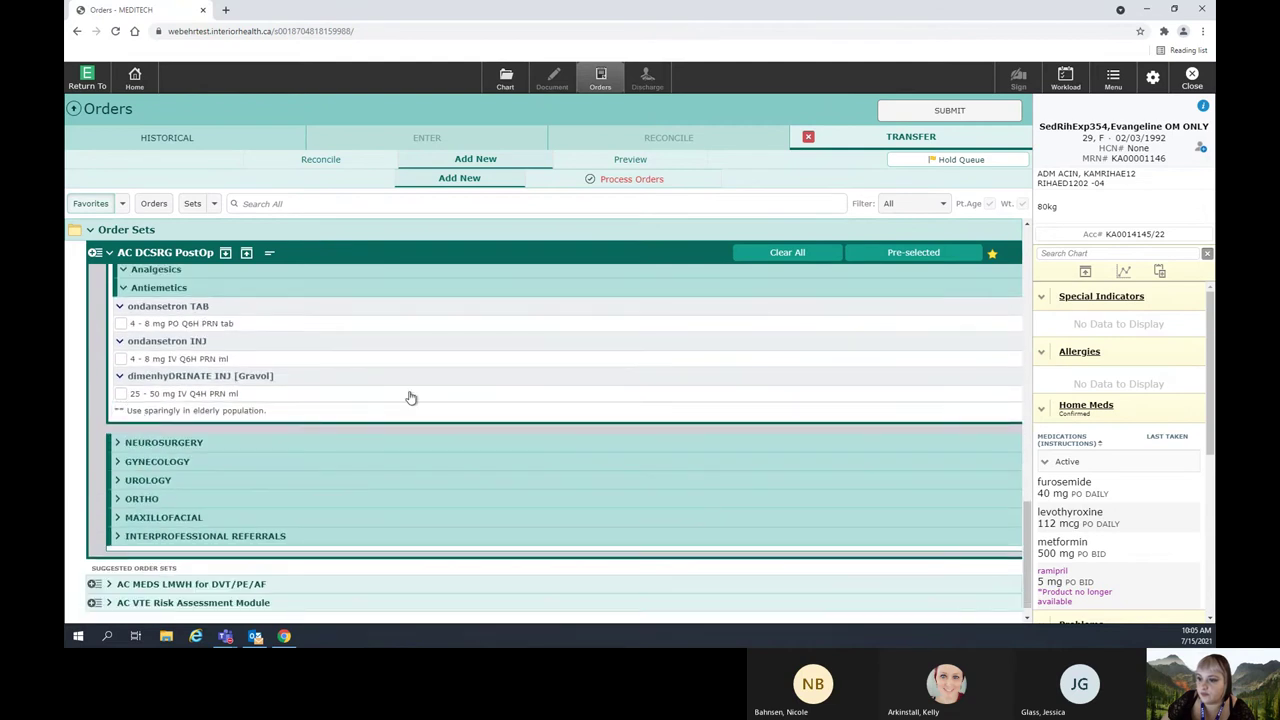
scroll(209, 457, down, 2)
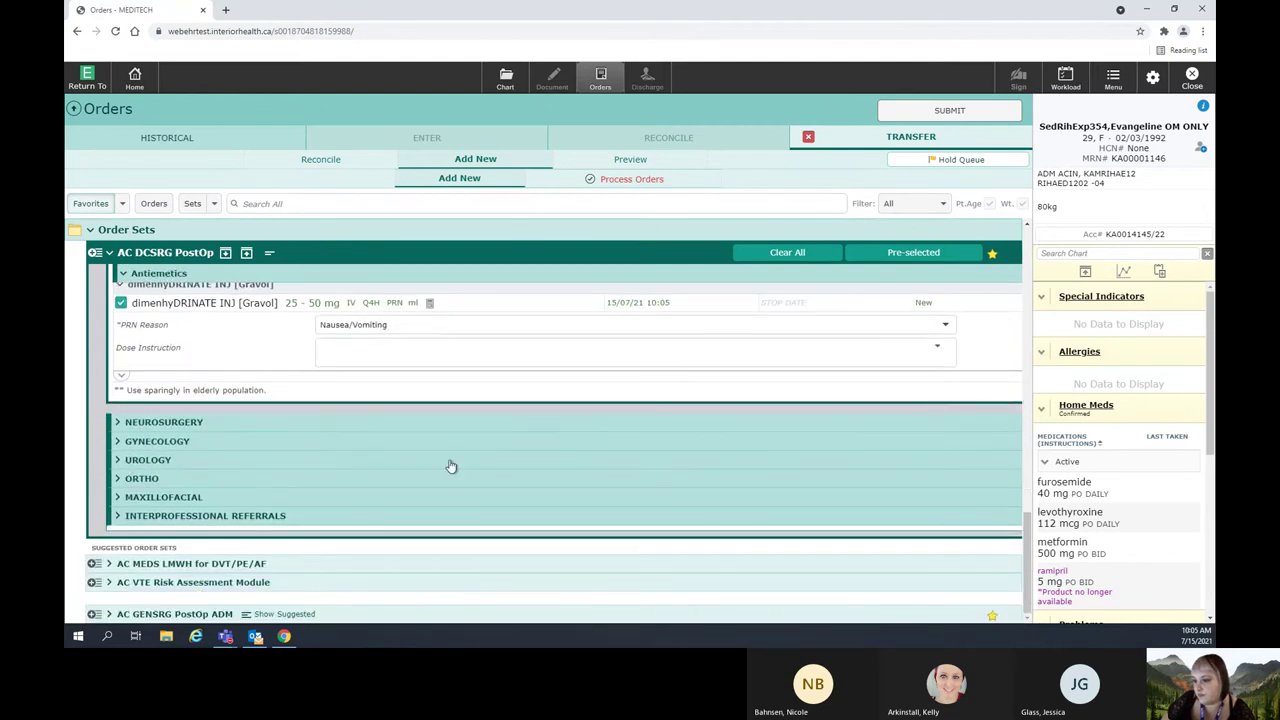
click(648, 162)
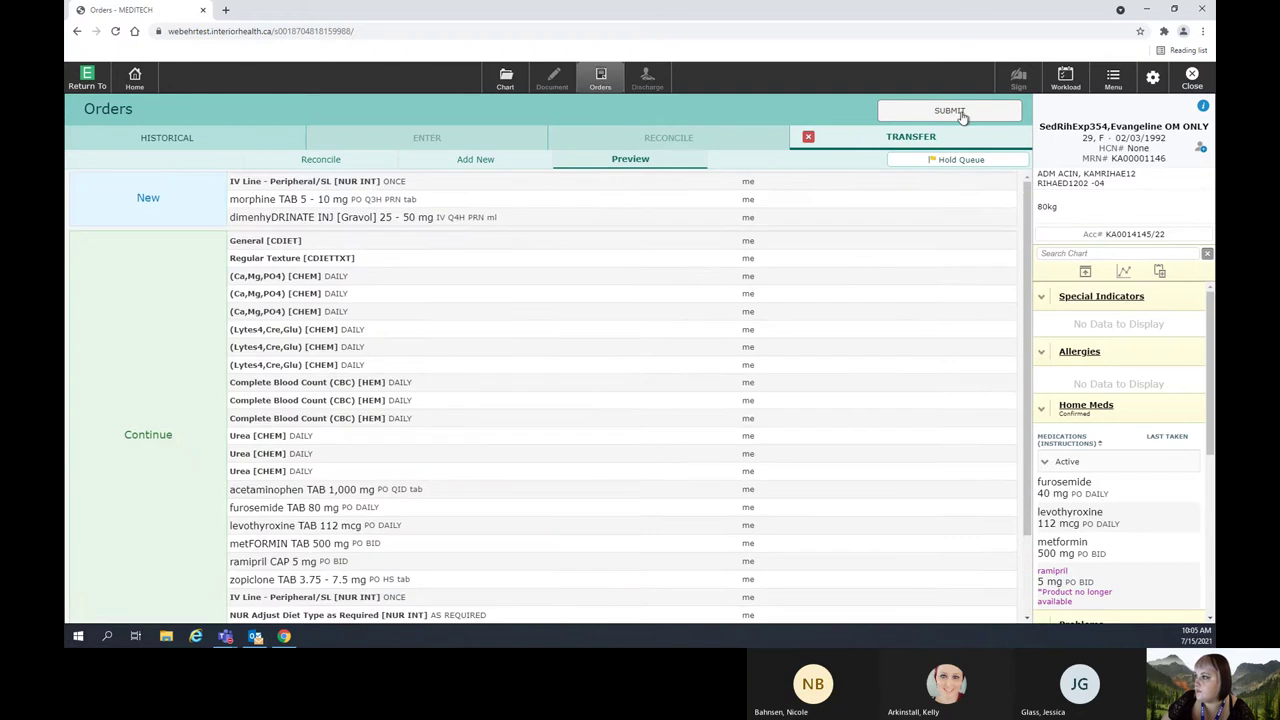
- Submit the previewed transfer orders and sign them with the order PIN
scroll(500, 460, down, 3)
scroll(514, 271, up, 4)
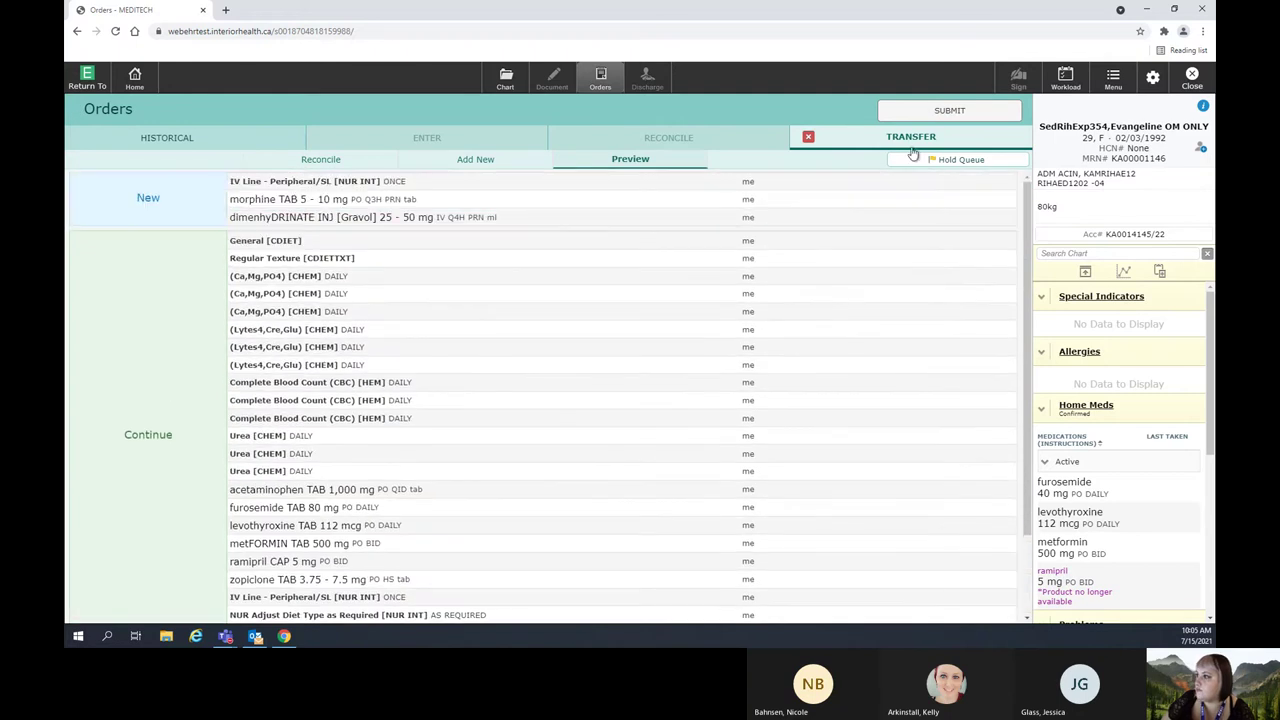
click(933, 112)
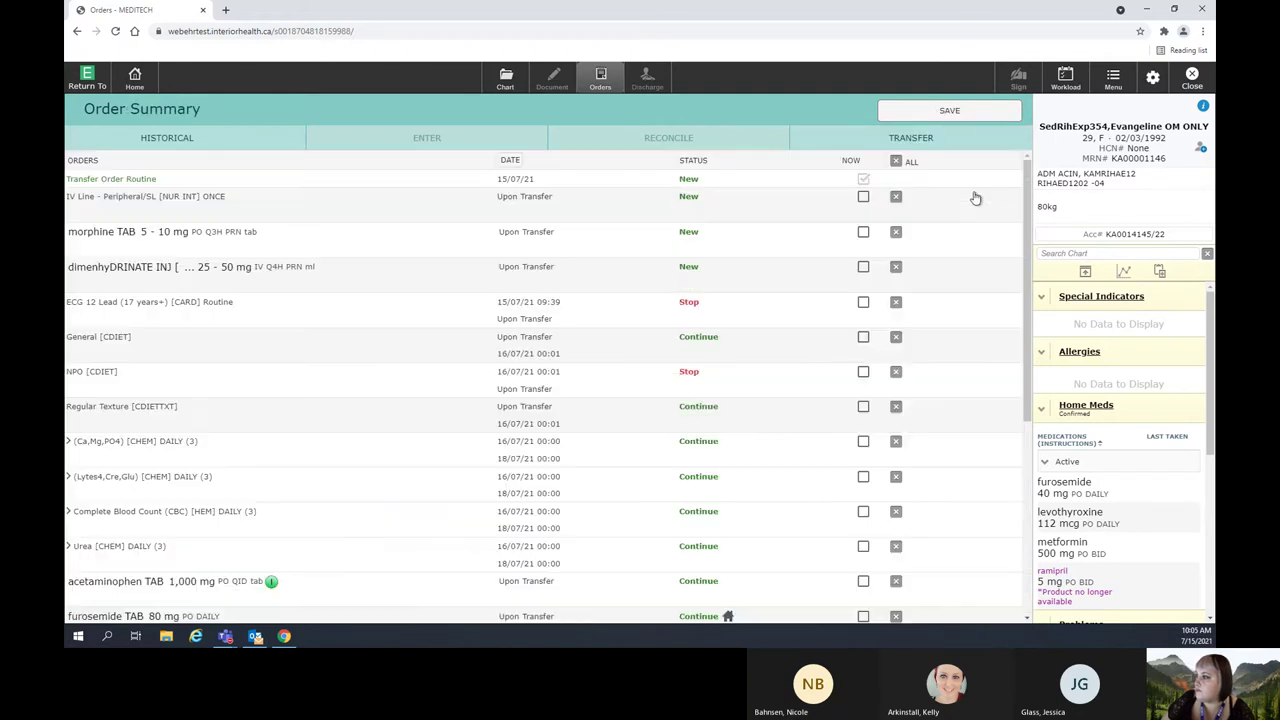
text(****)
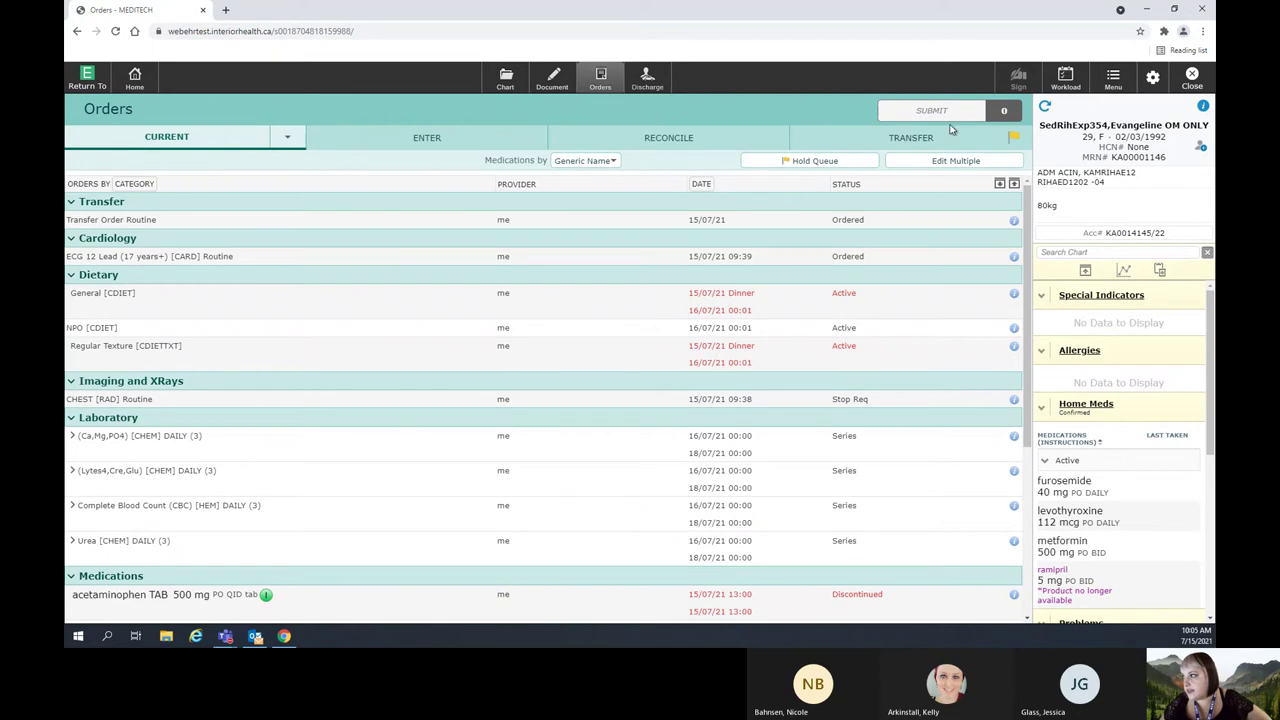
- Reopen transfer reconciliation and continue the ECG order on transfer
click(895, 141)
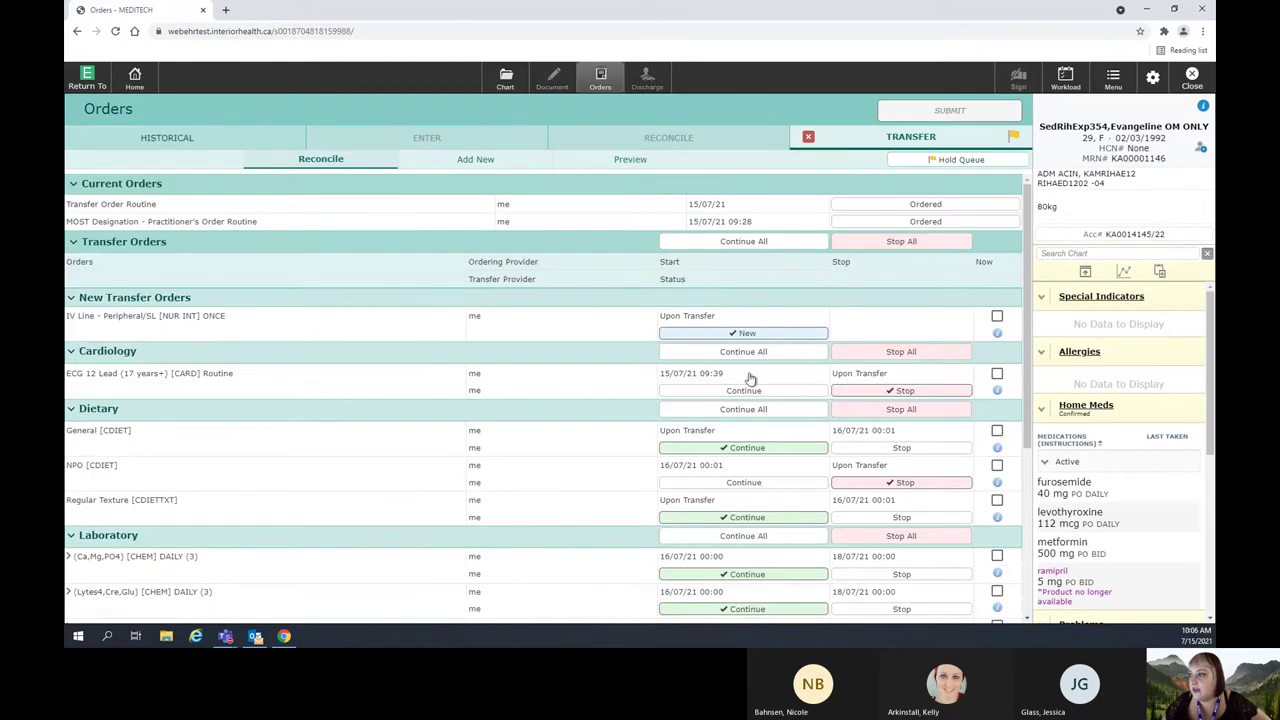
scroll(376, 290, down, 1)
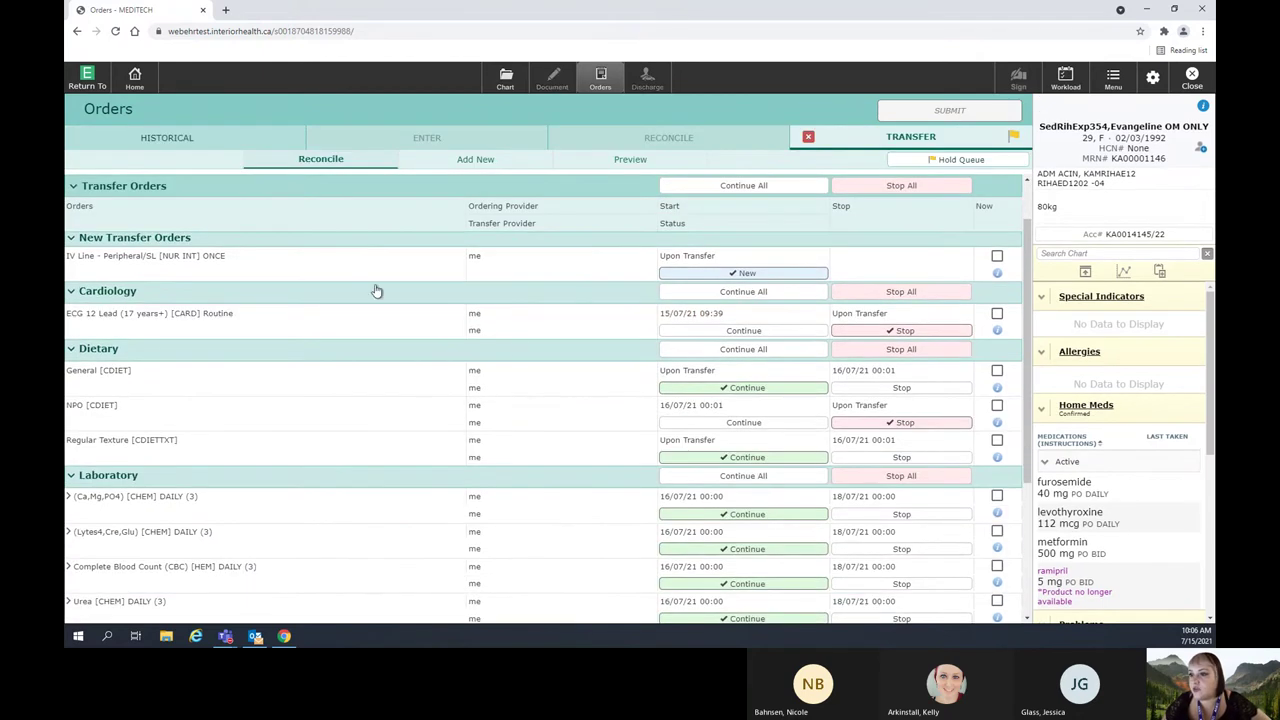
click(709, 331)
scroll(712, 332, down, 5)
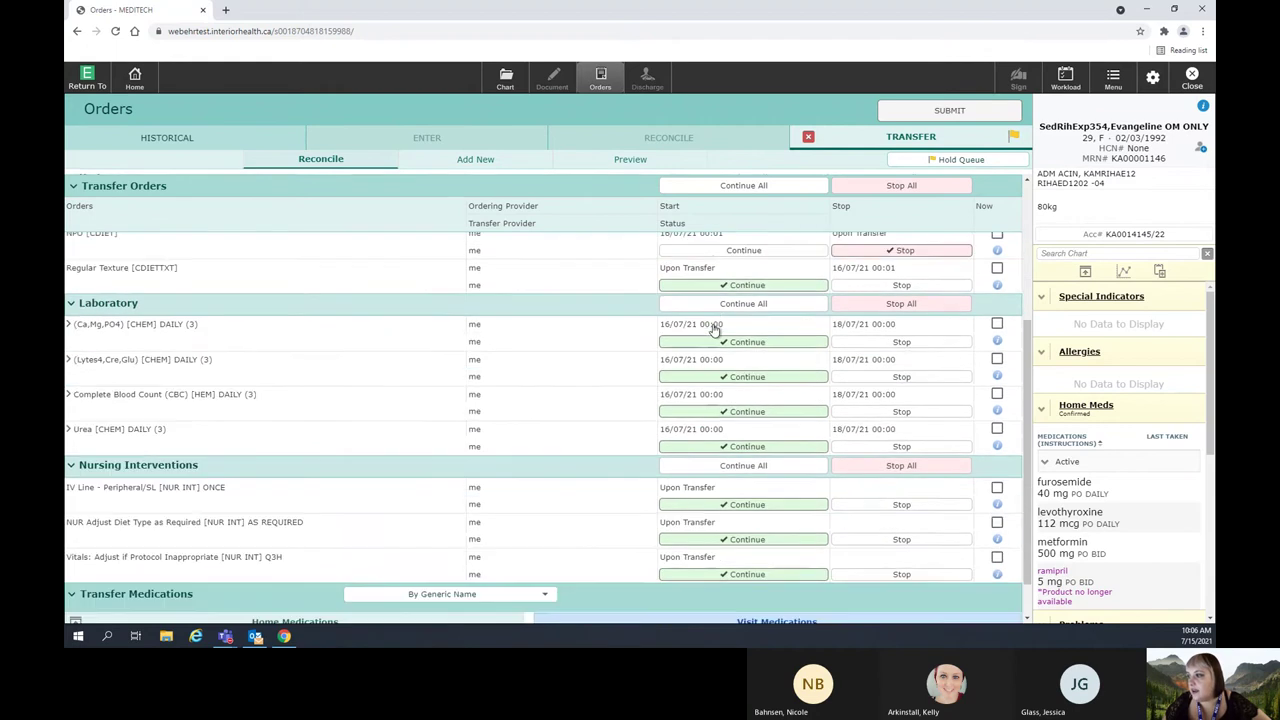
- Order amoxicillin 500 mg PO Q12HR capsule, Standard indication, first dose 22:00 today, signed with PIN
click(476, 160)
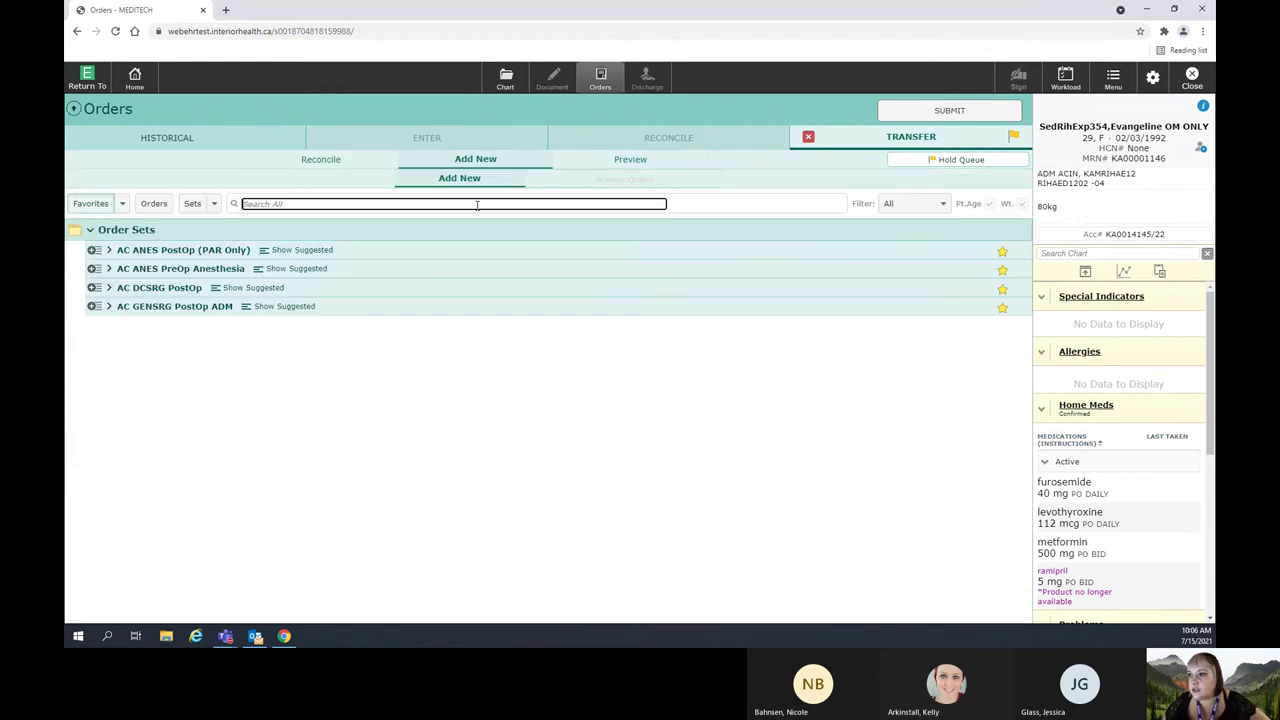
text(amoxicillin)
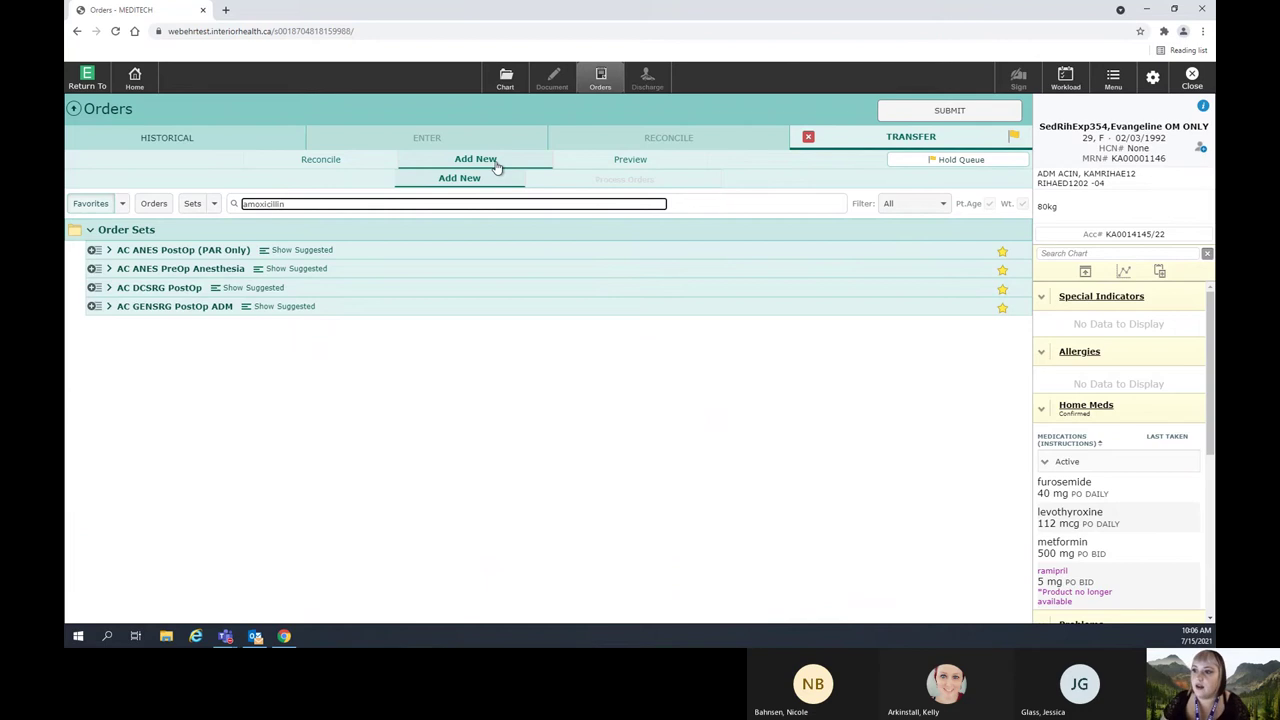
key(Return)
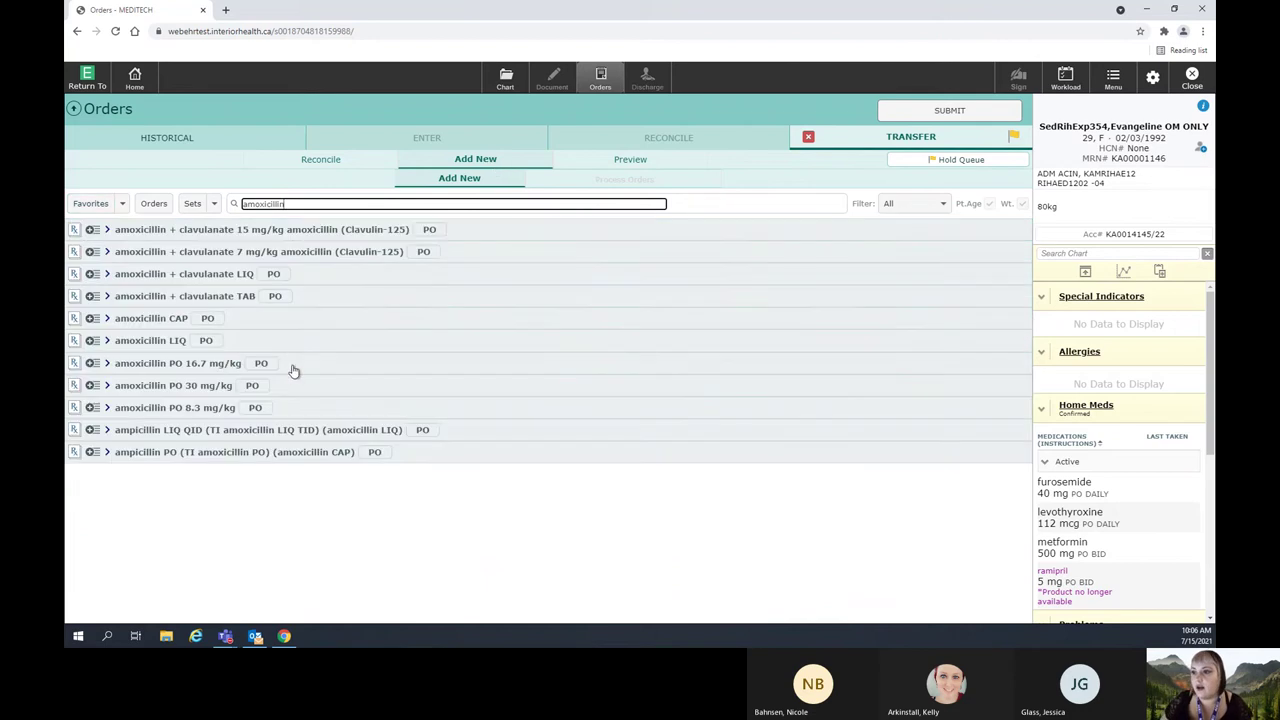
click(150, 318)
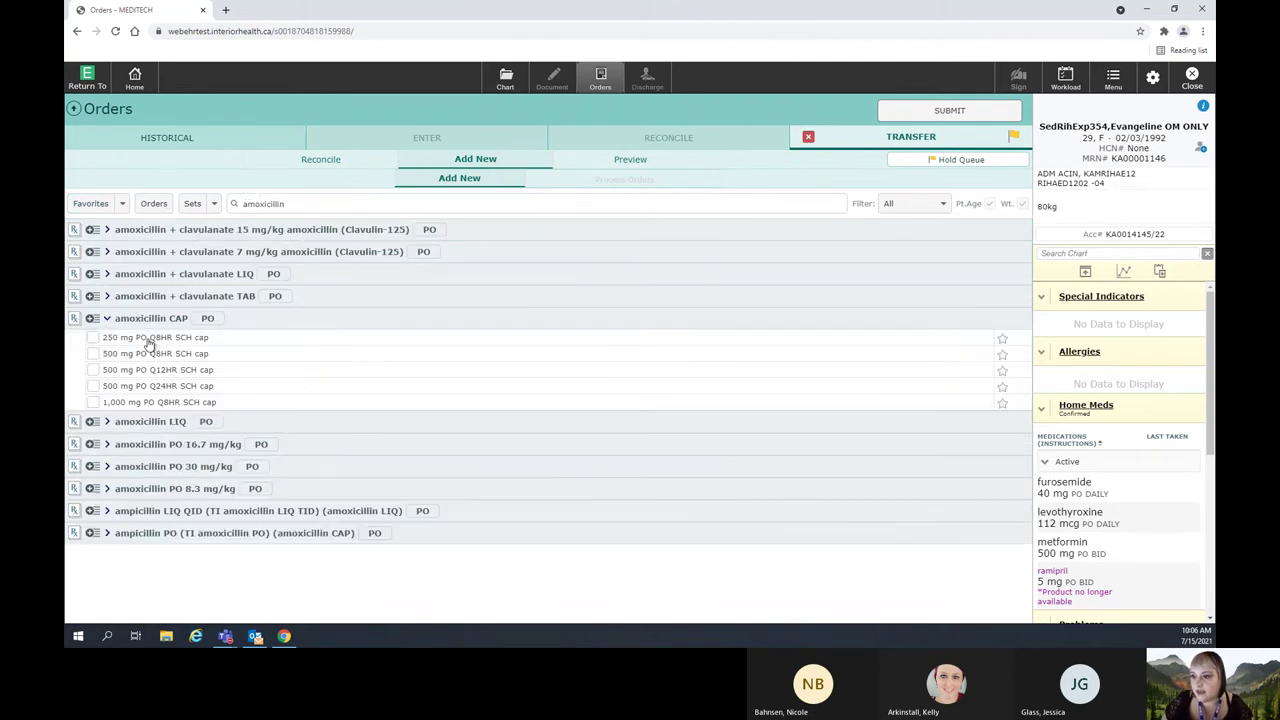
click(93, 370)
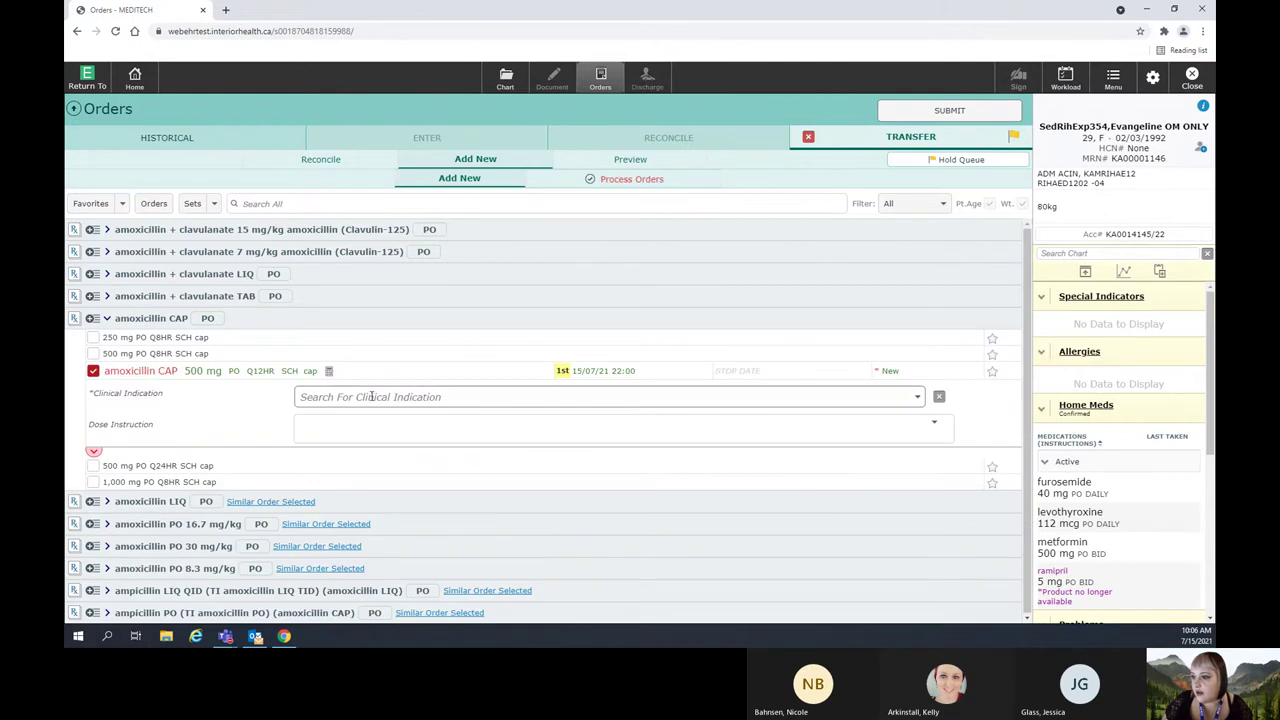
click(371, 397)
click(357, 423)
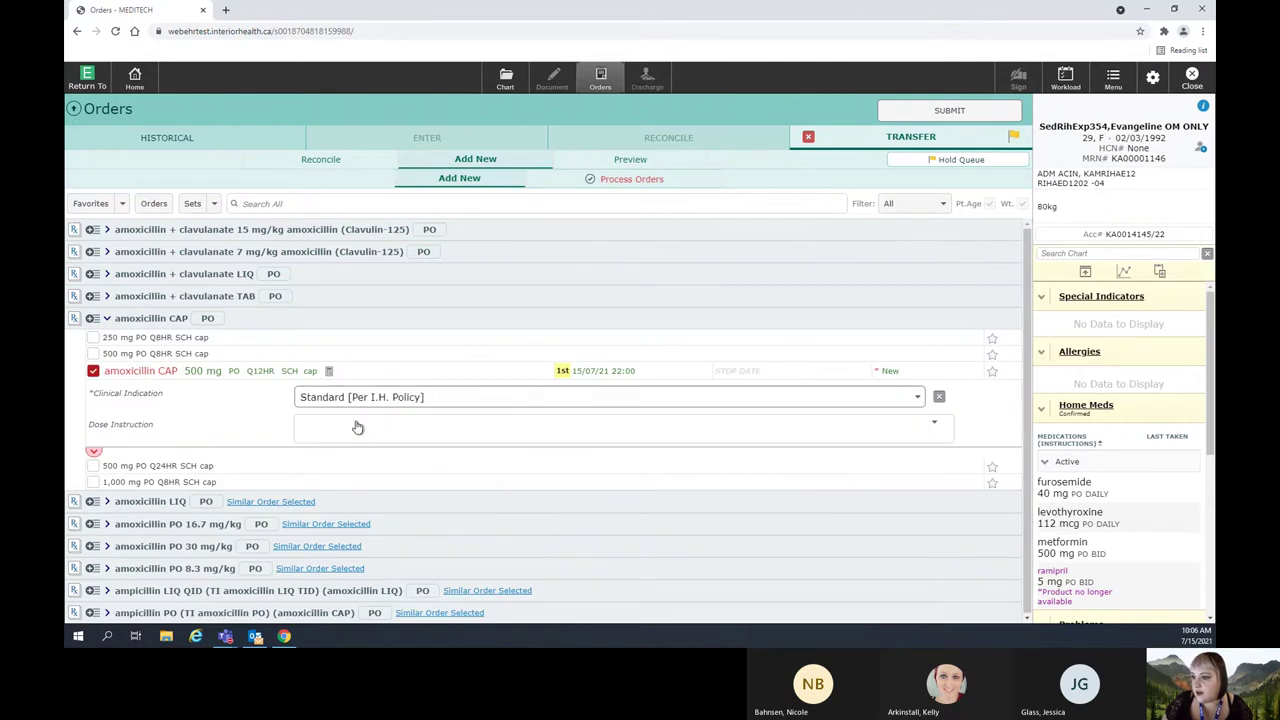
click(932, 118)
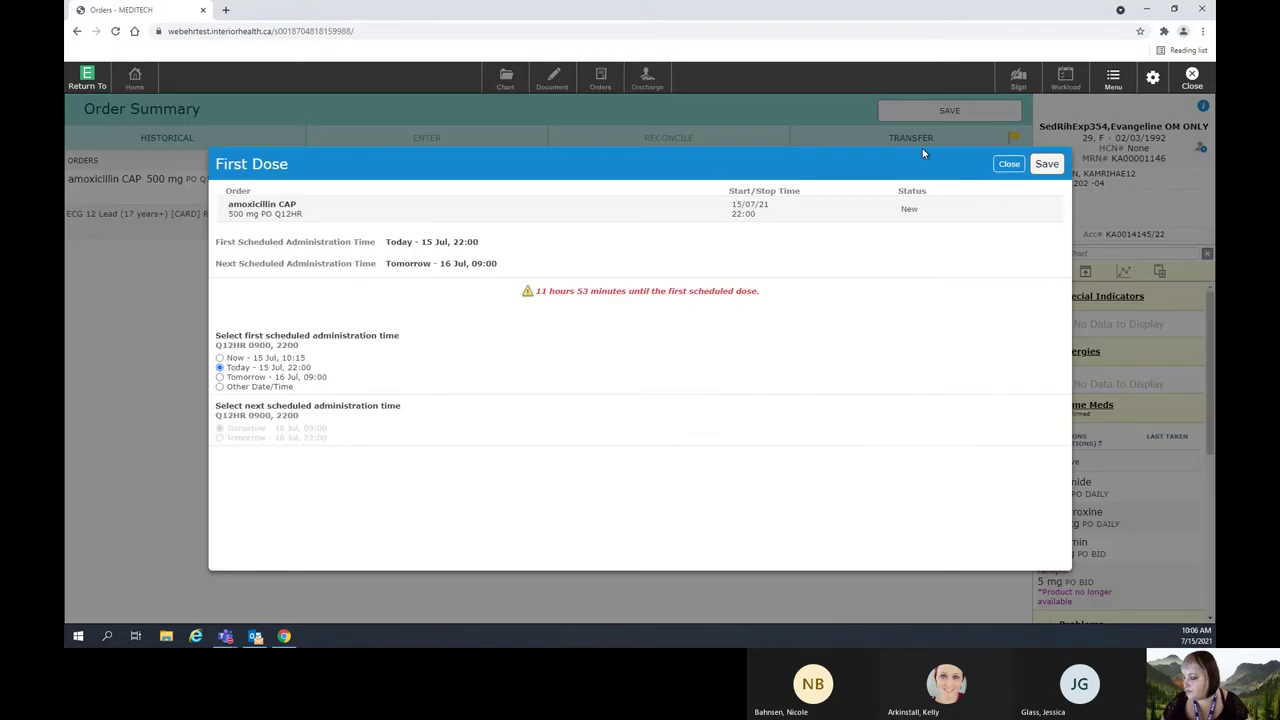
click(1050, 165)
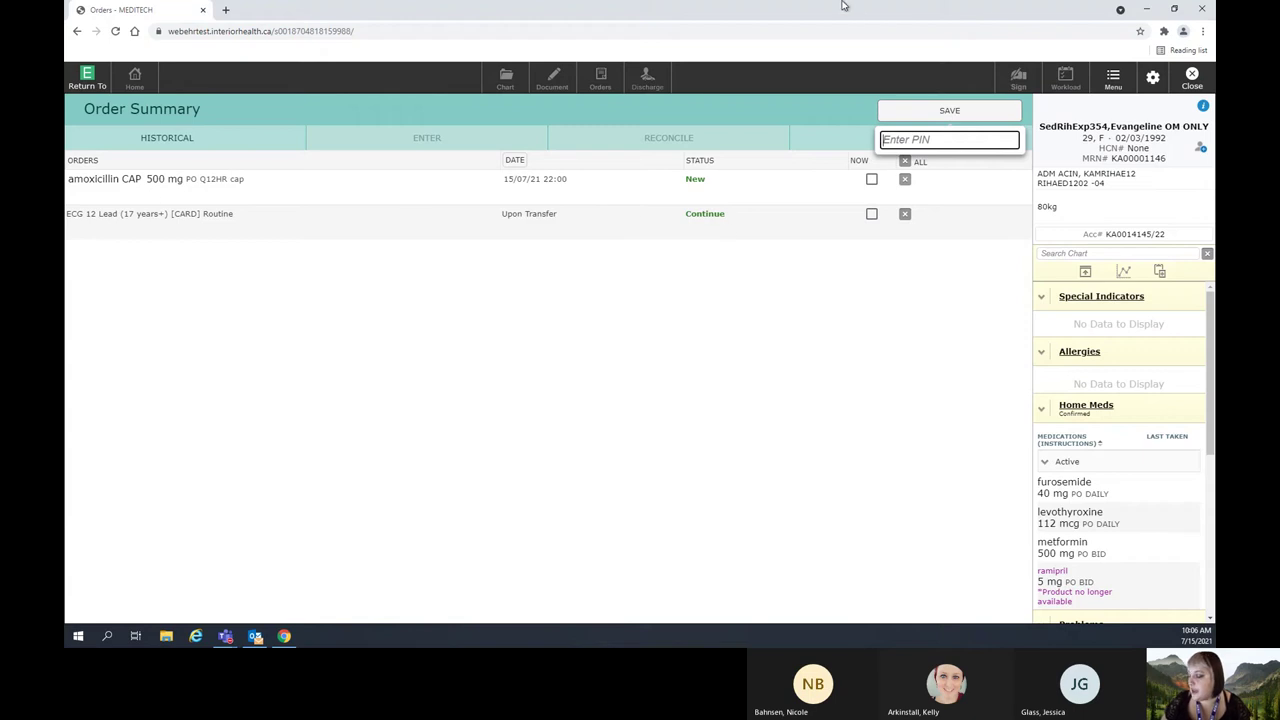
text(****)
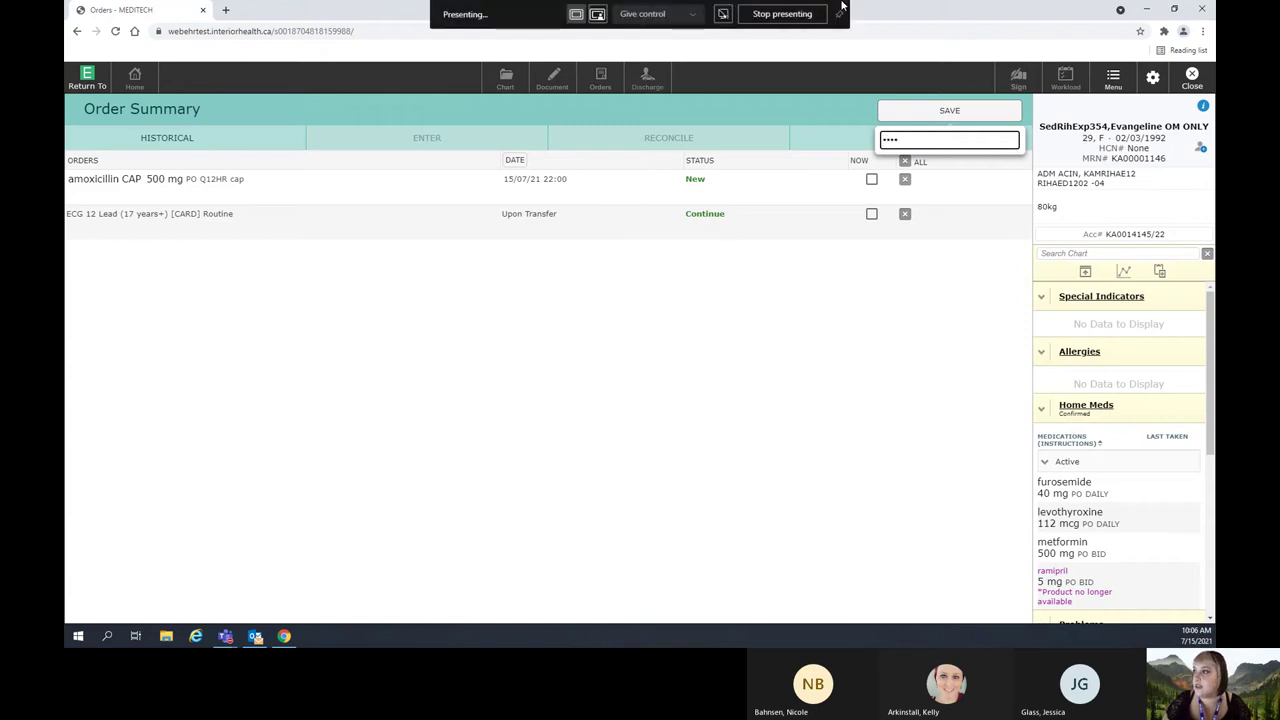
key(Return)
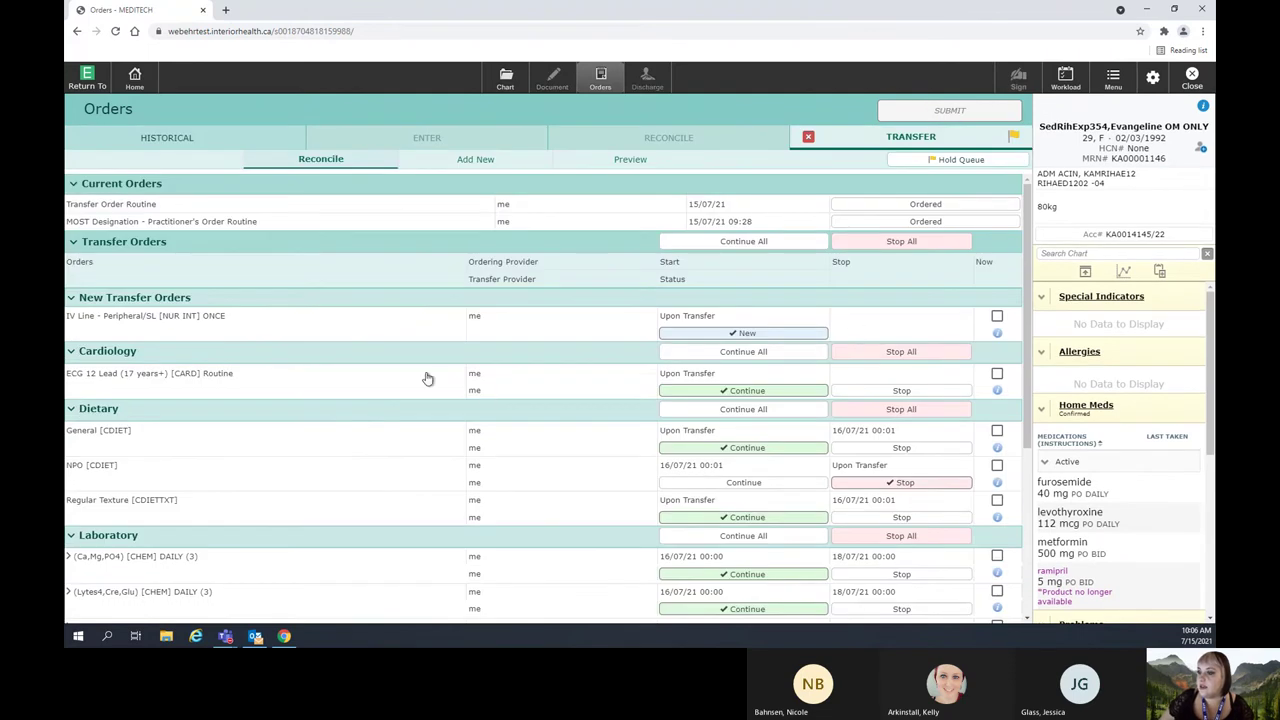
- Check the new amoxicillin order under Transfer Medications, then close transfer reconciliation
scroll(725, 410, down, 4)
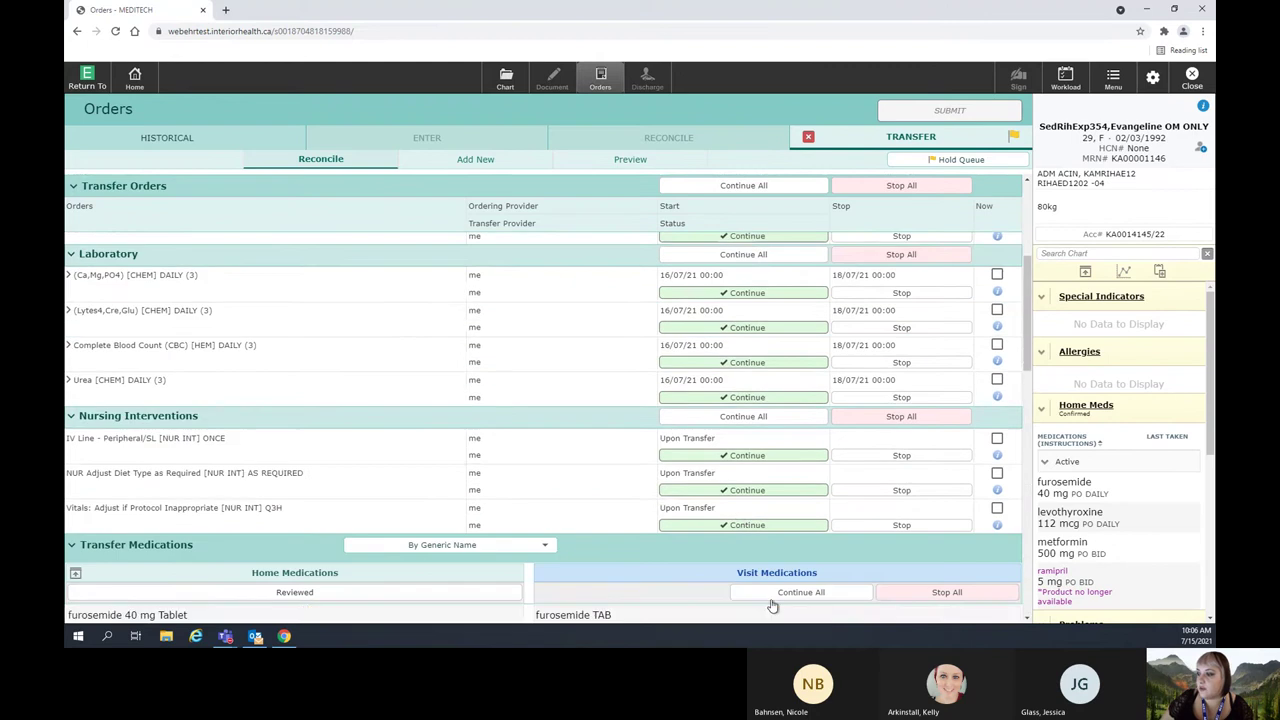
scroll(760, 560, down, 5)
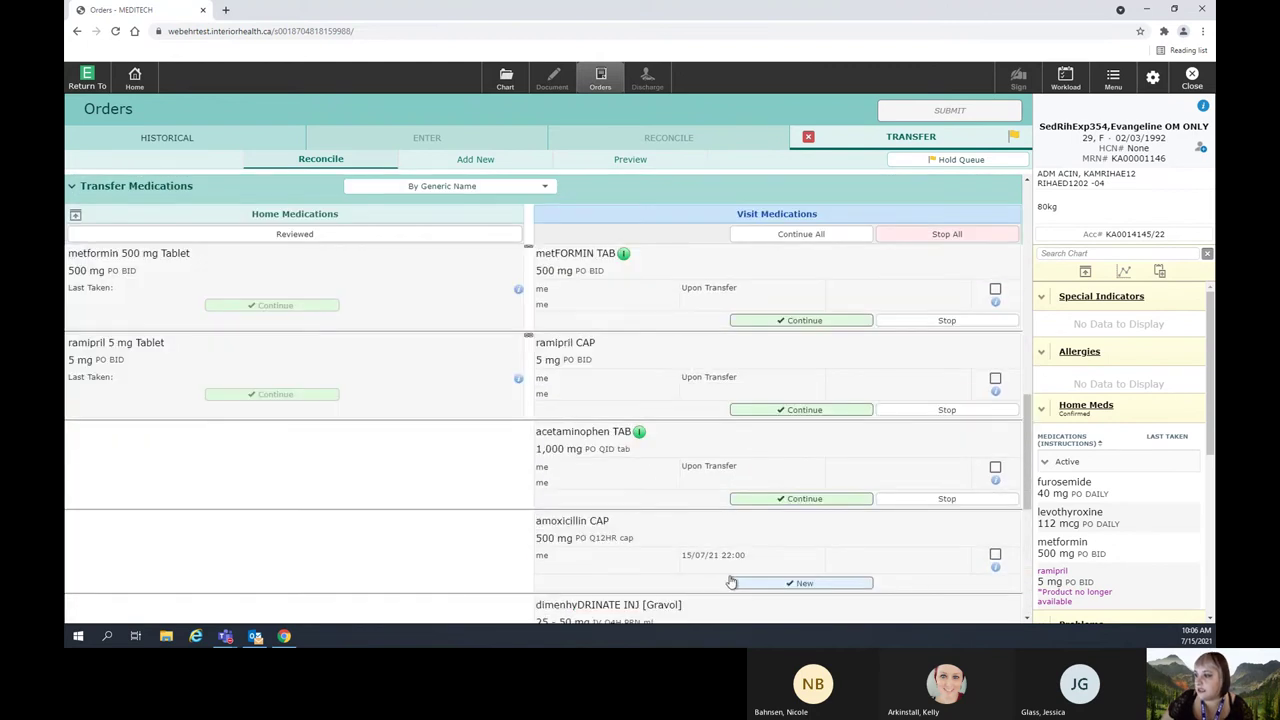
scroll(735, 475, up, 10)
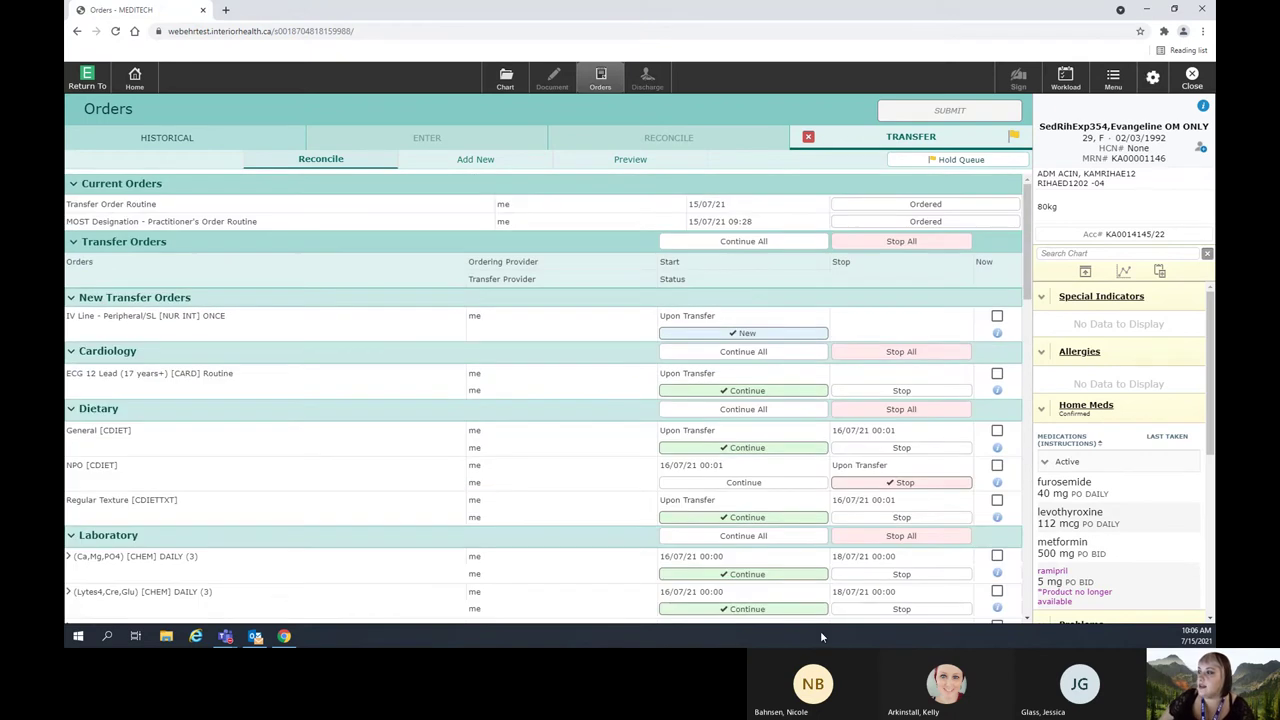
click(808, 140)
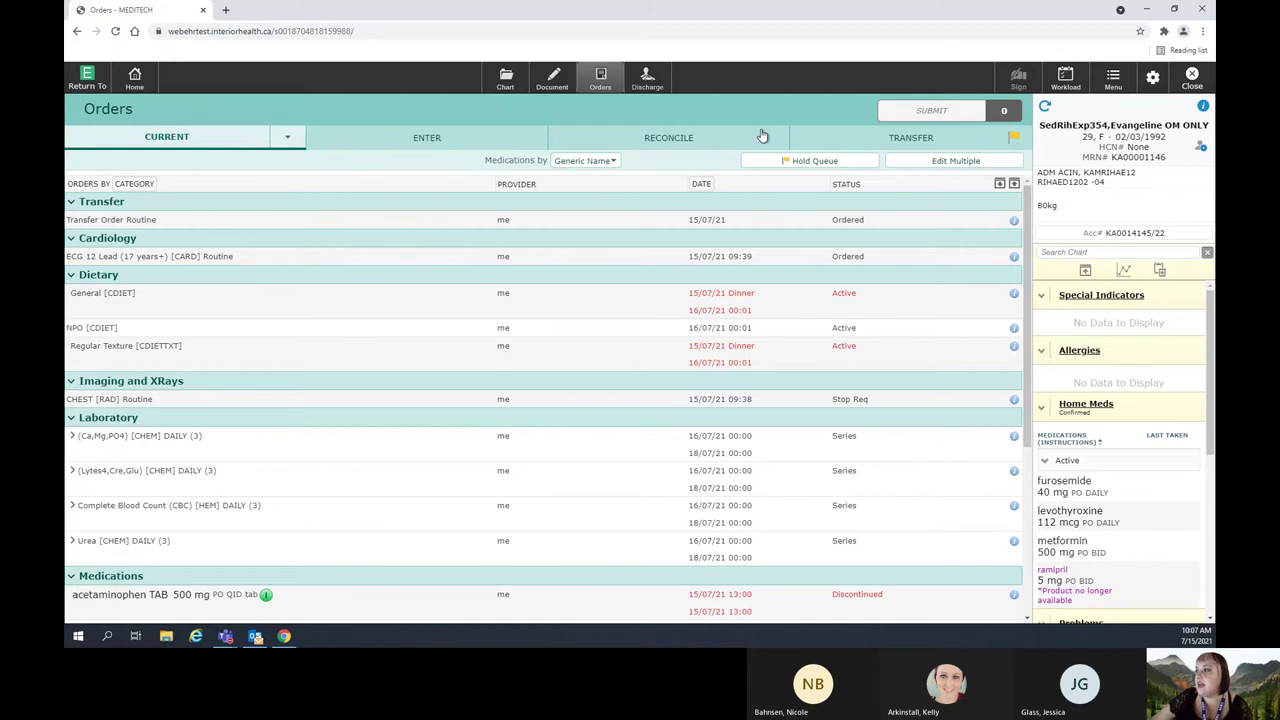
- Show all document types, start an Obstetrics Progress Note and save it as a draft
click(549, 84)
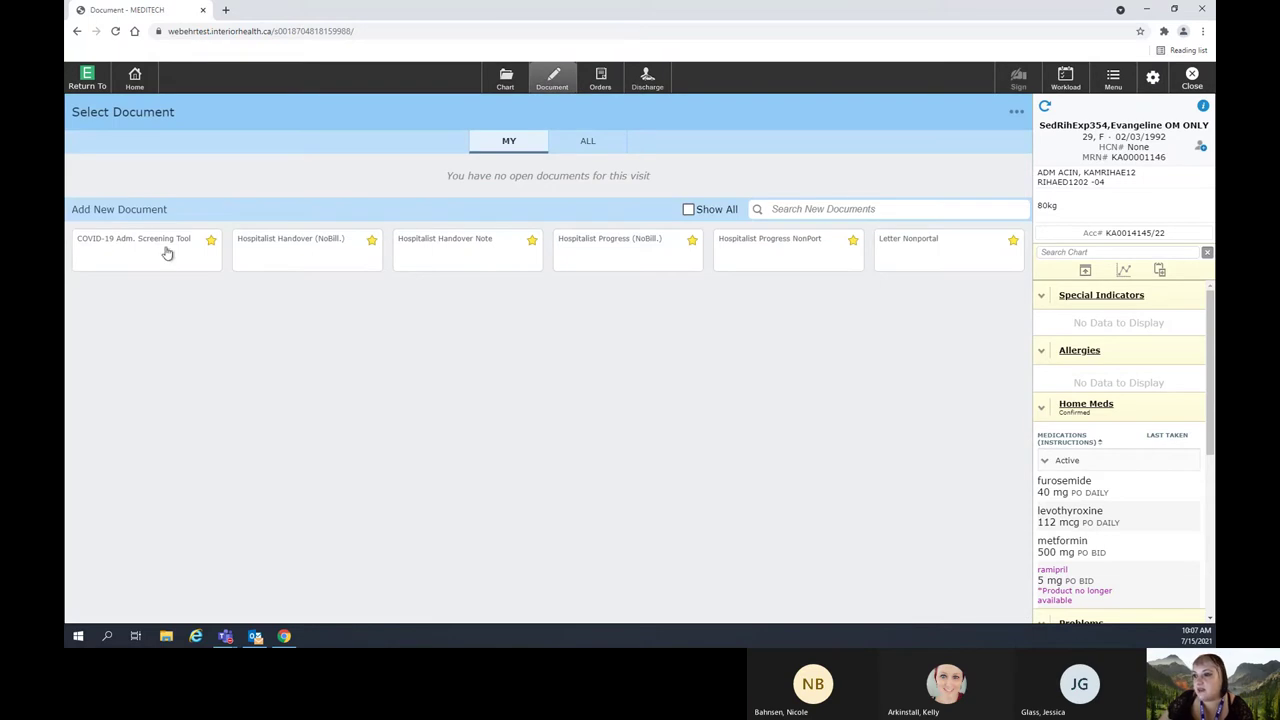
click(688, 211)
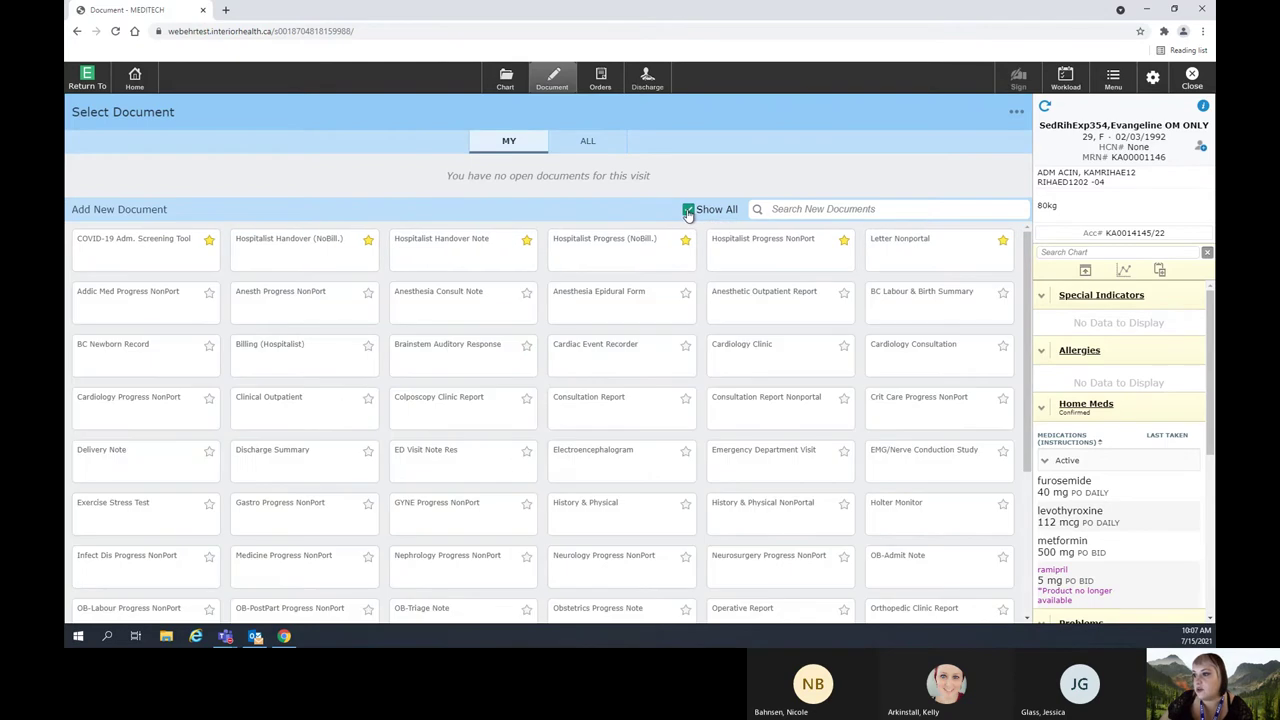
scroll(581, 376, down, 3)
scroll(581, 376, up, 3)
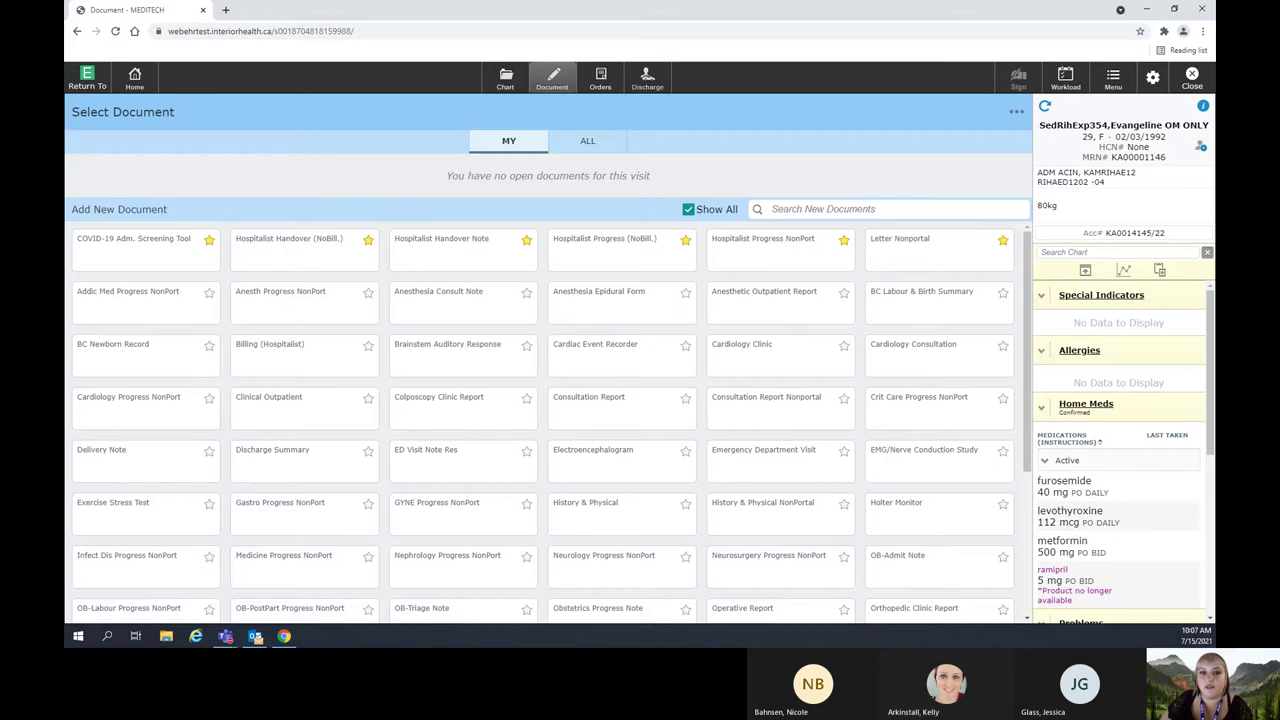
scroll(631, 463, down, 5)
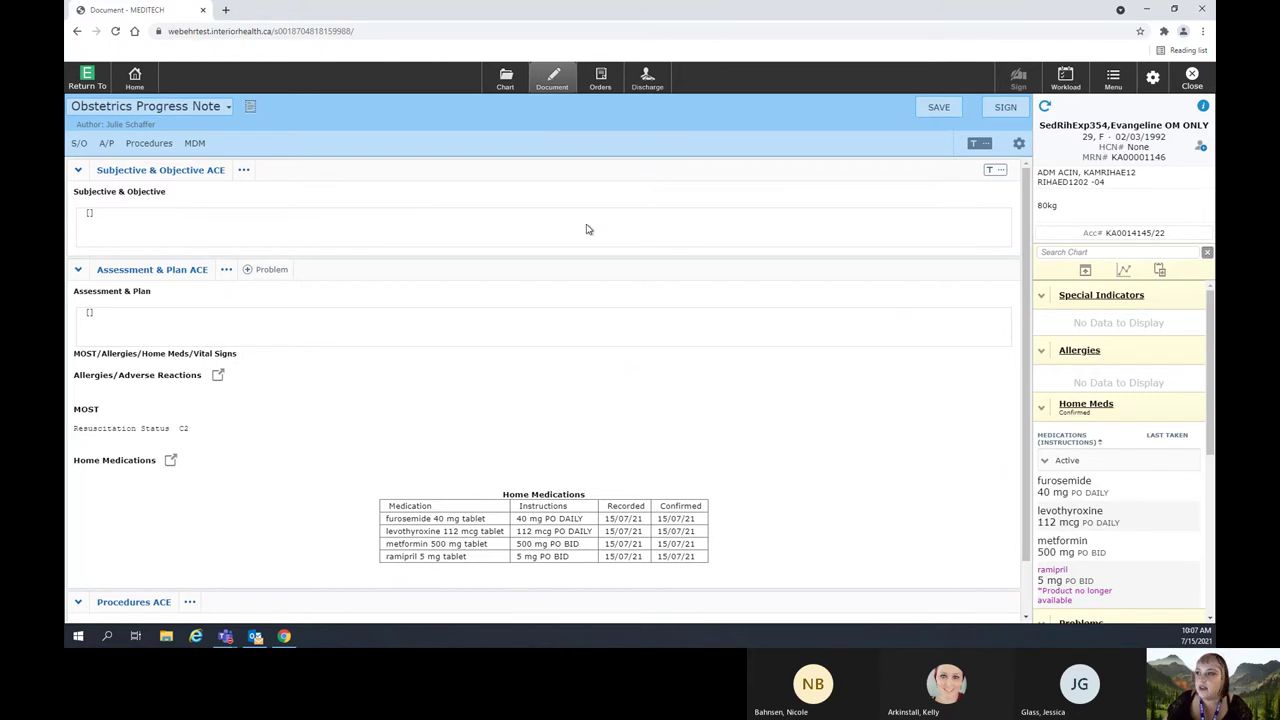
click(938, 107)
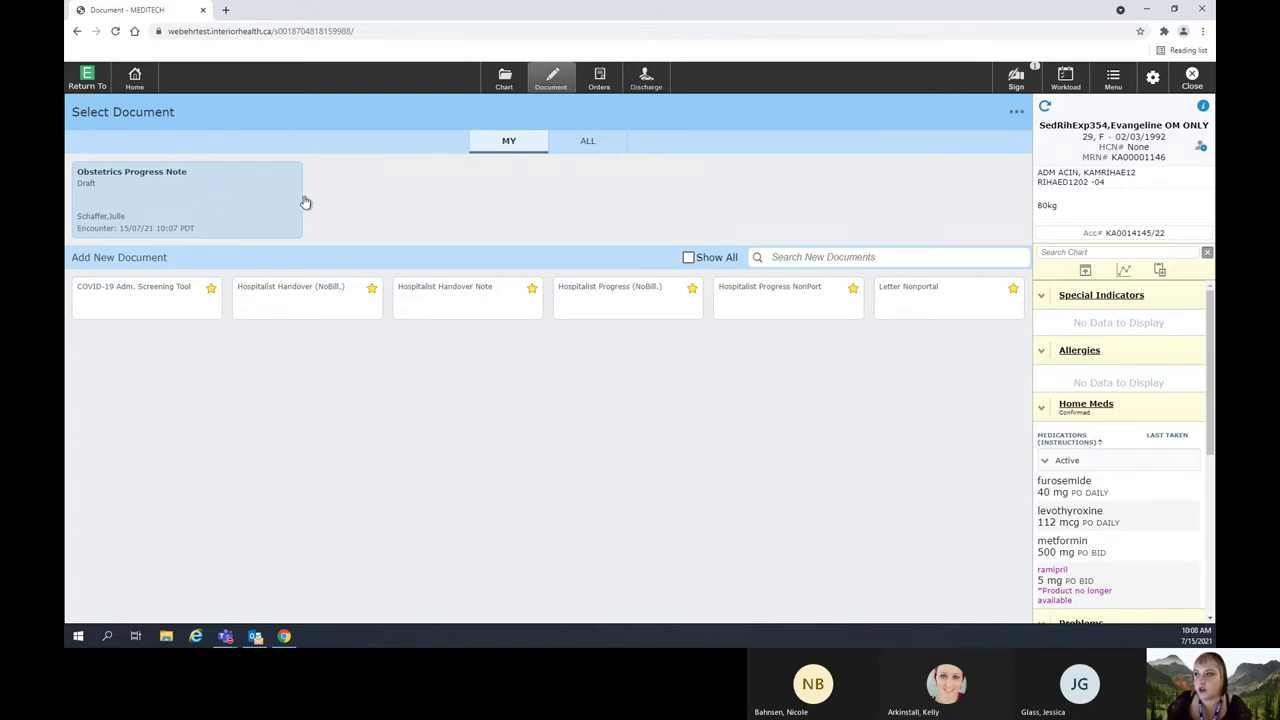
- Reopen the draft Obstetrics Progress Note and cancel it from the document options menu
click(207, 204)
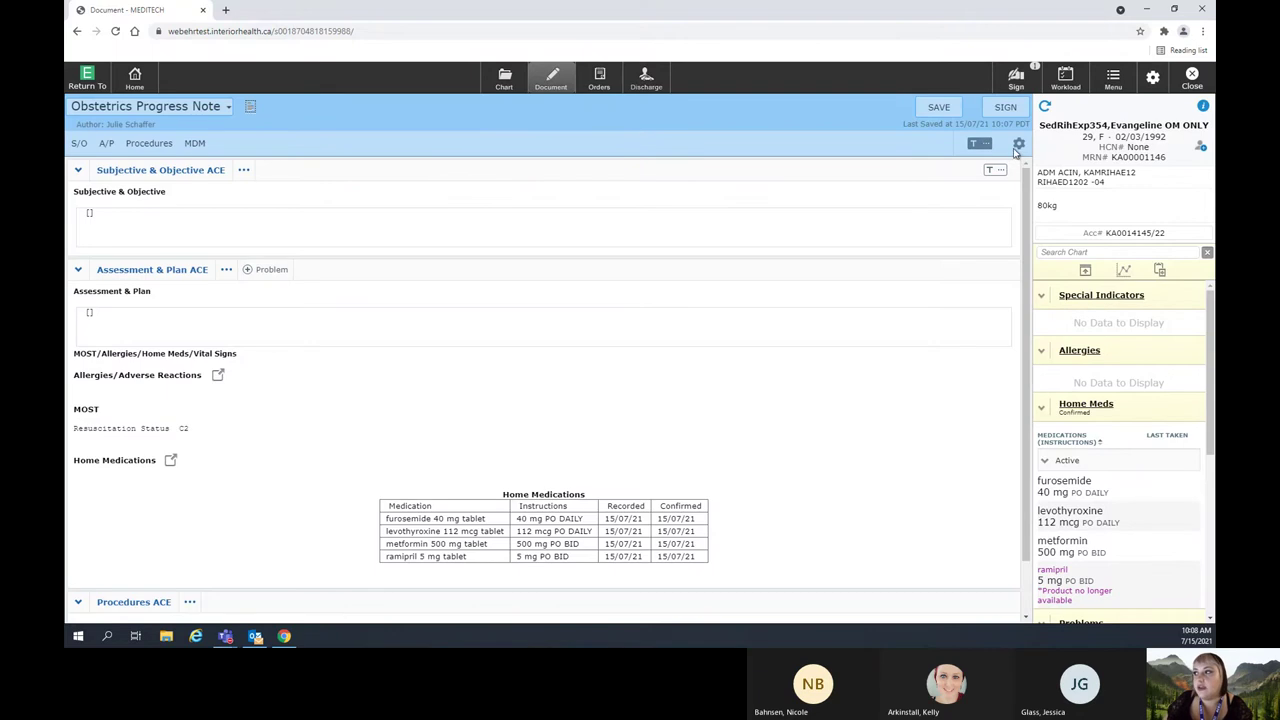
click(1017, 145)
click(997, 170)
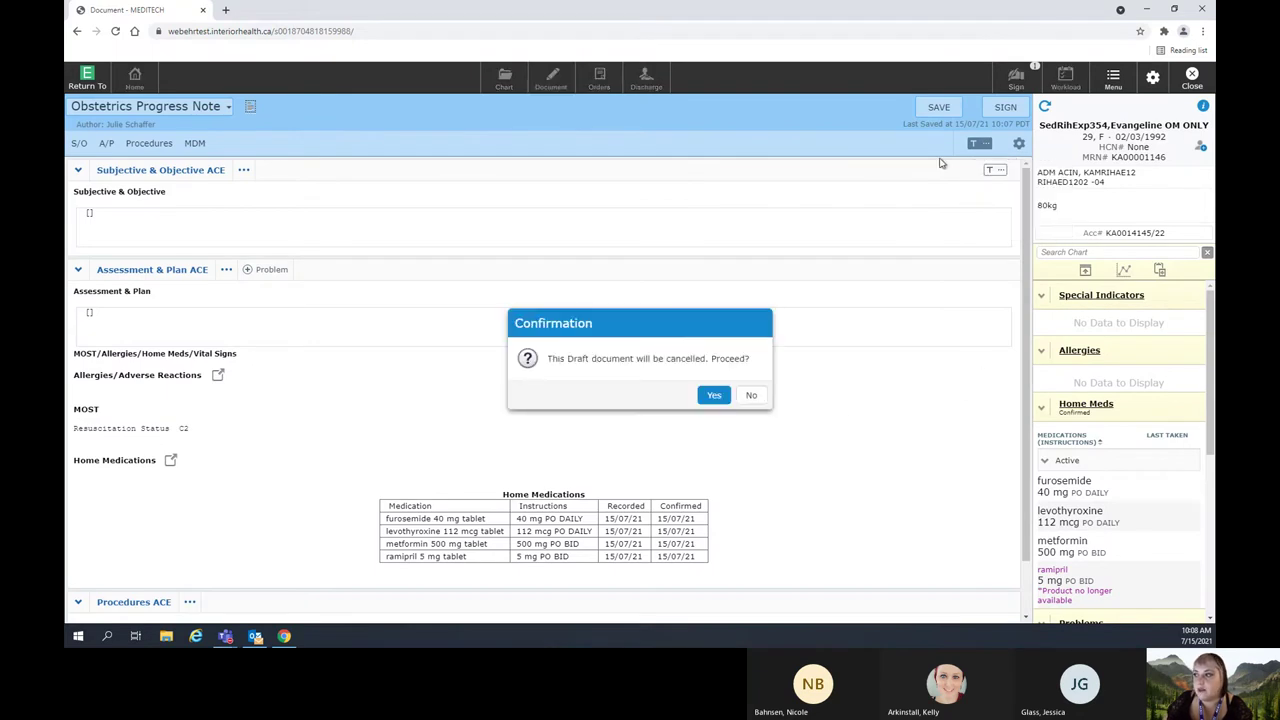
click(749, 399)
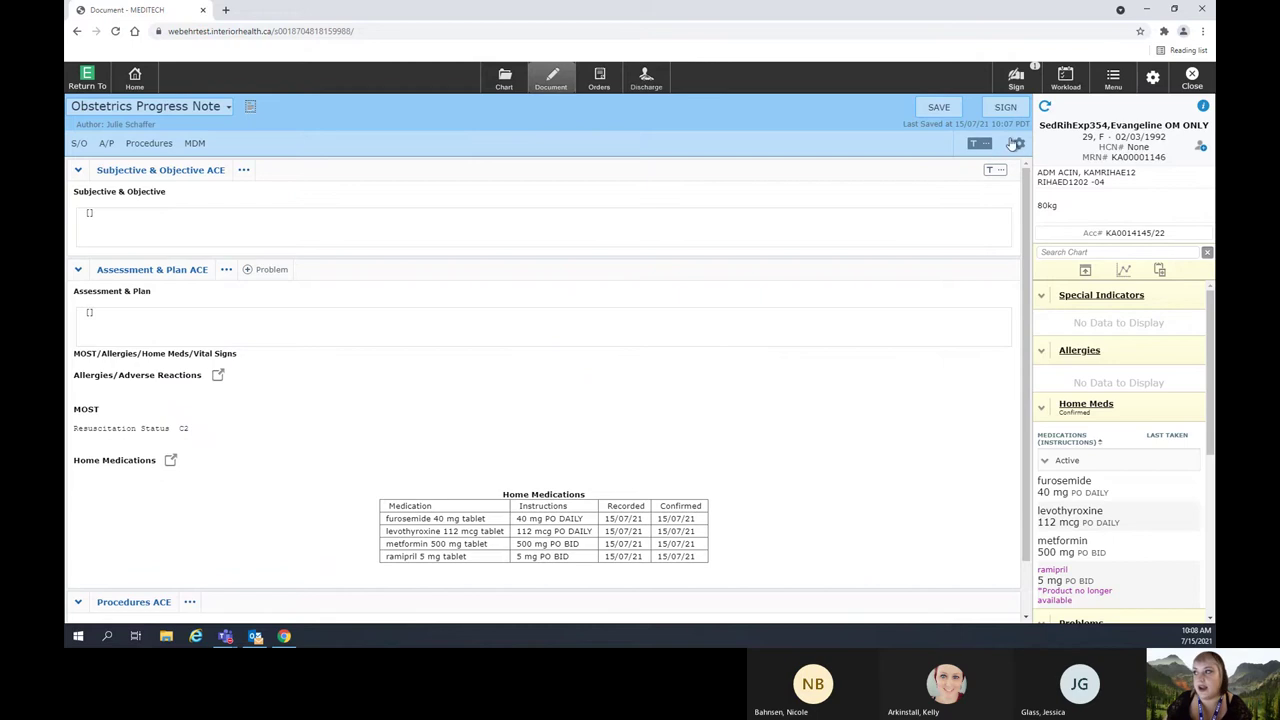
click(1018, 146)
click(1008, 170)
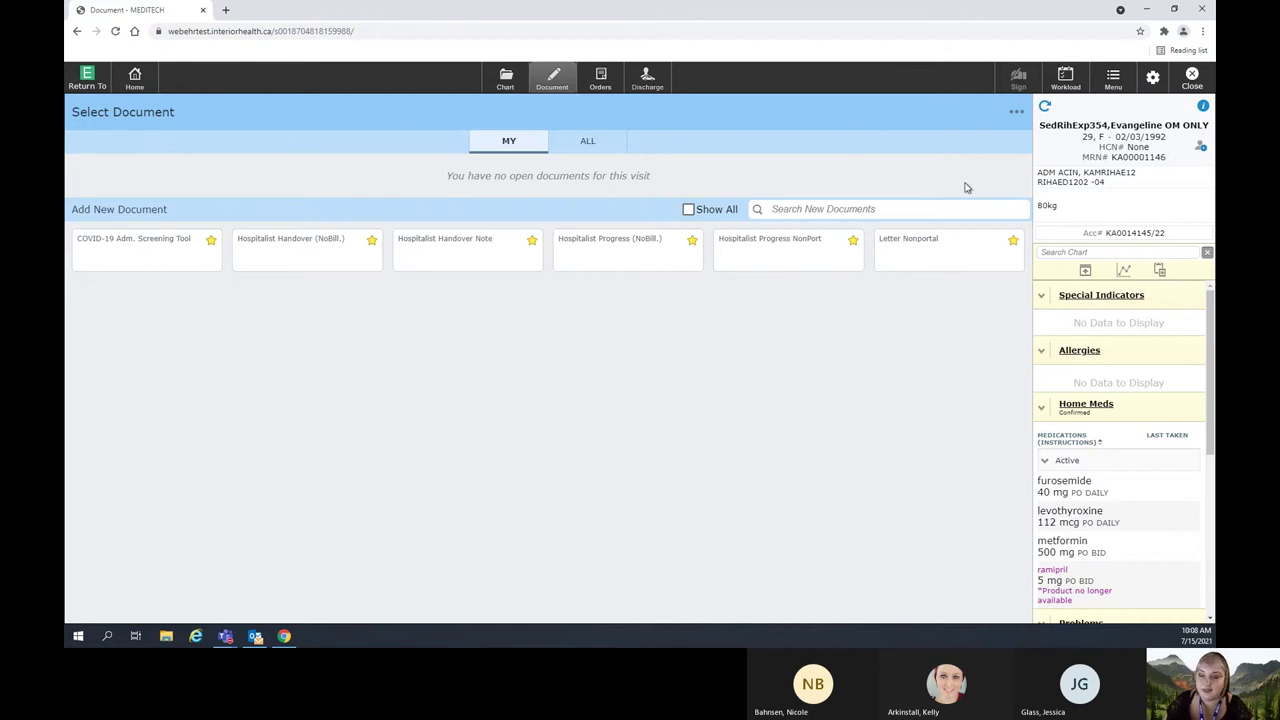
- Switch the started Letter Nonportal to a COVID-19 Adm. Screening Tool, deleting the pending letter
click(940, 256)
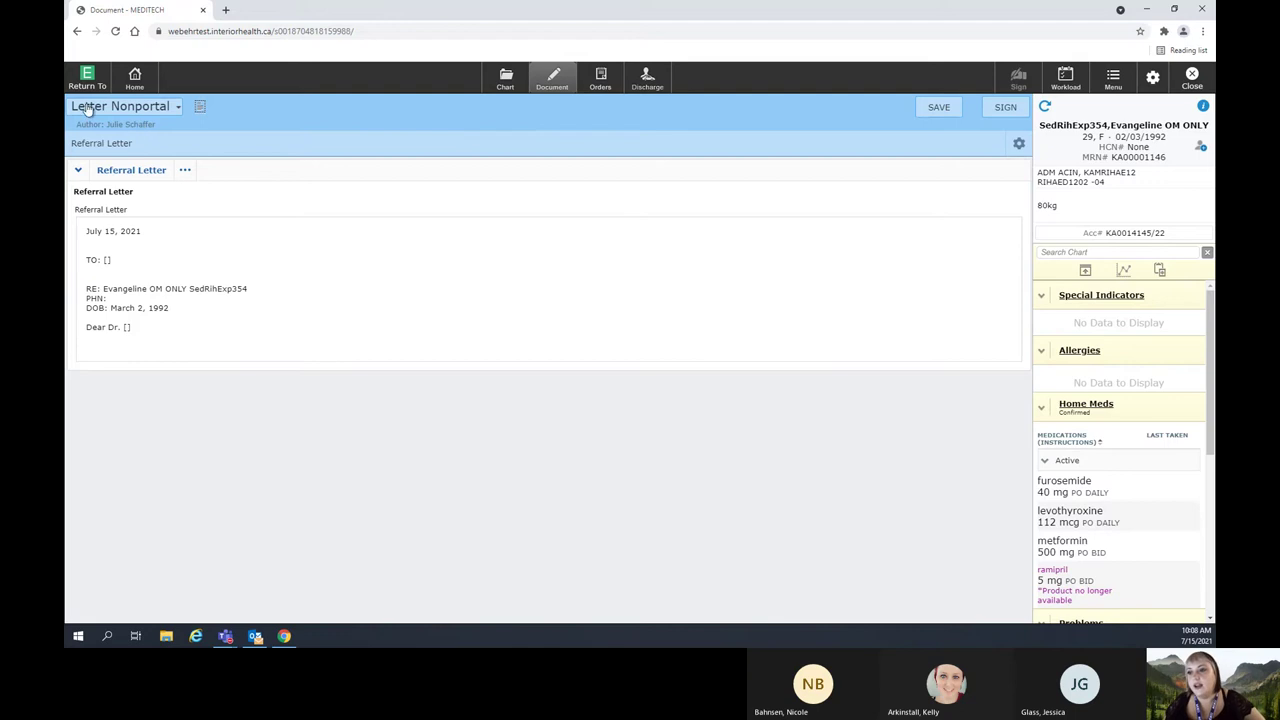
click(146, 110)
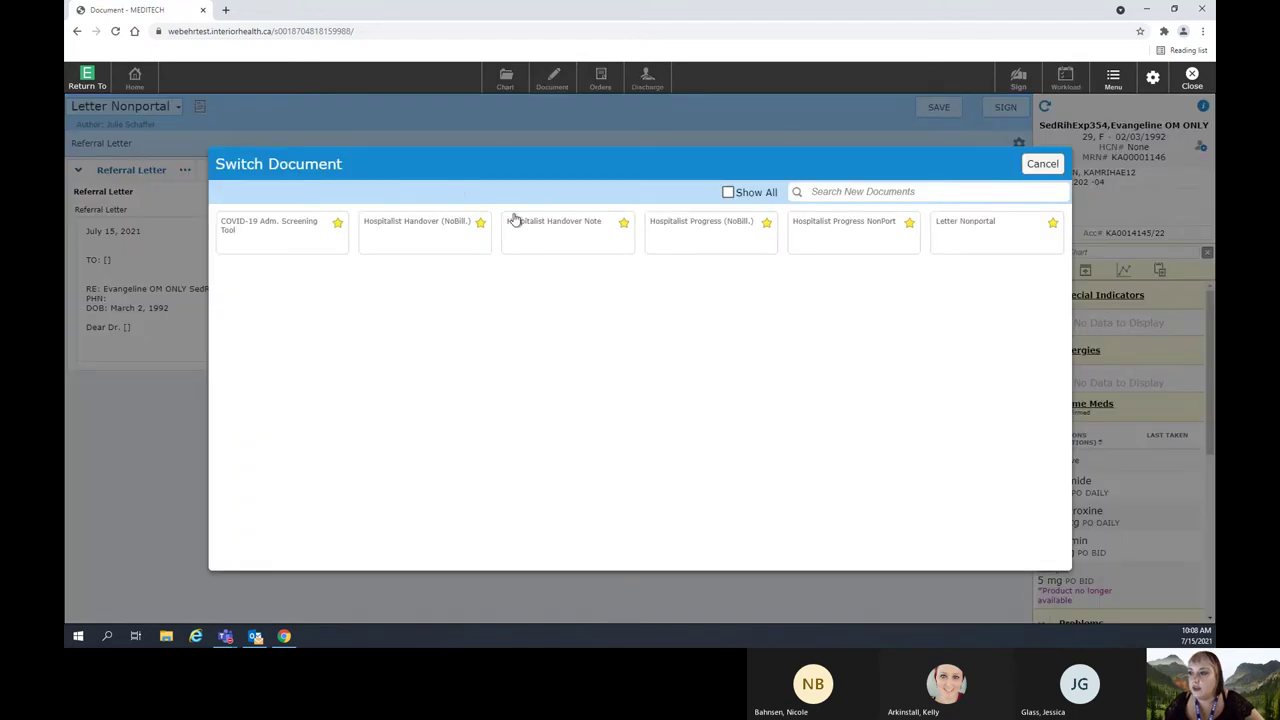
click(325, 251)
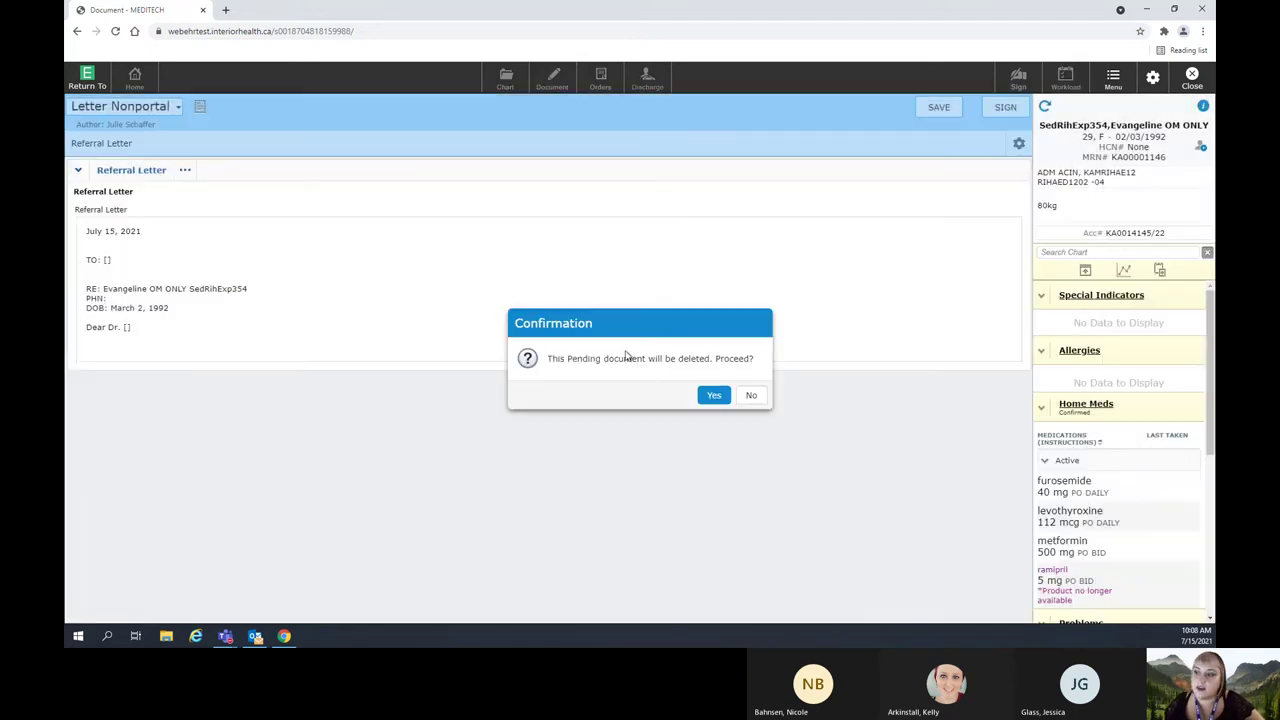
click(715, 397)
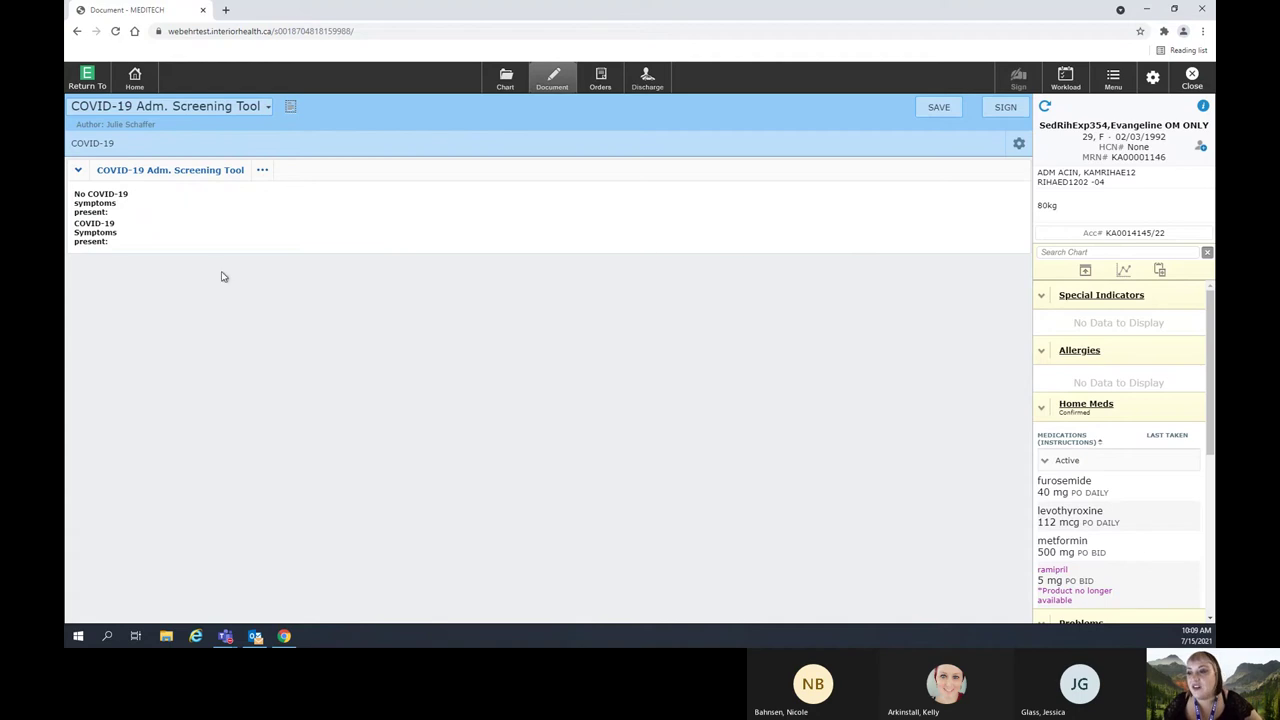
- Record No COVID-19 symptoms present with testing NOT indicated, and save the form
click(174, 172)
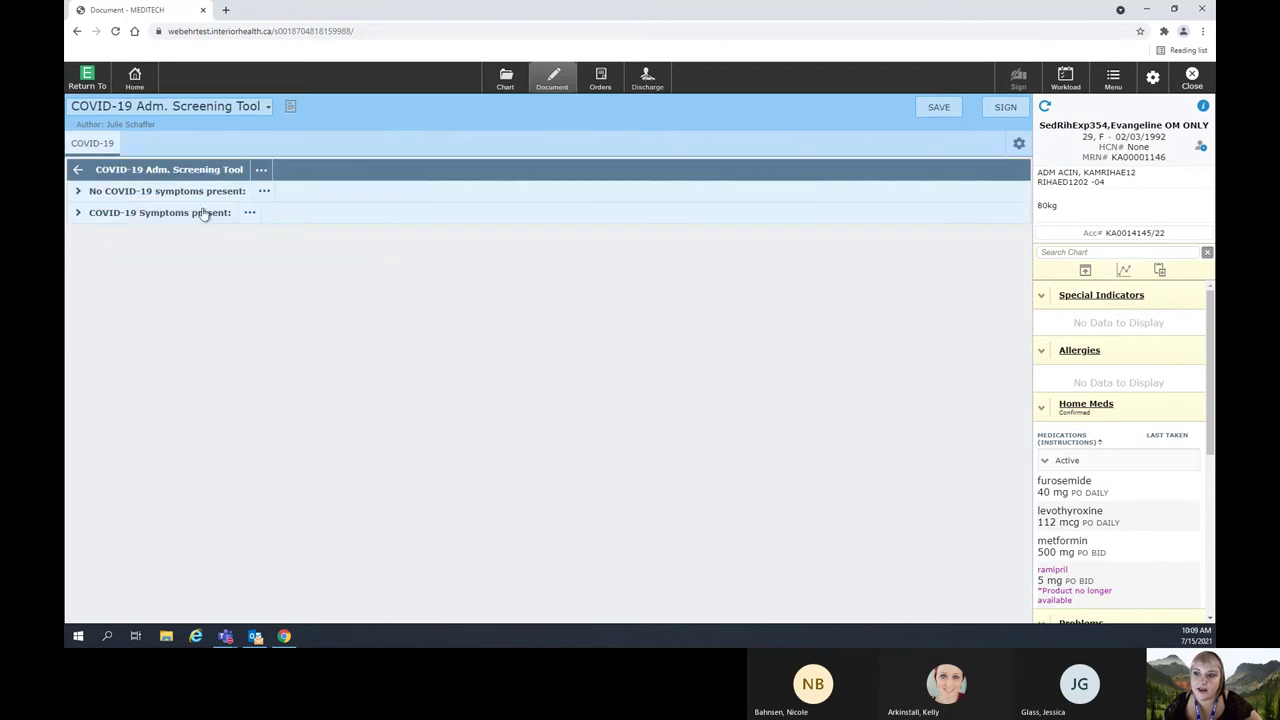
click(134, 197)
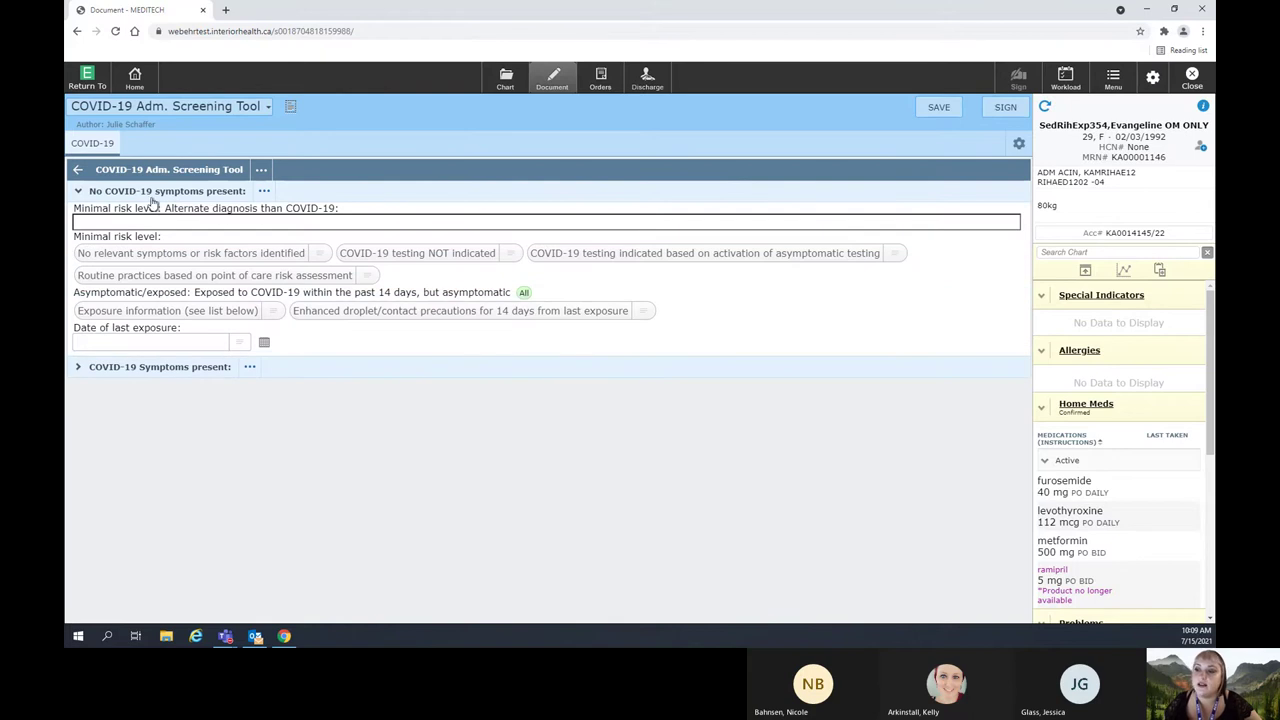
click(419, 253)
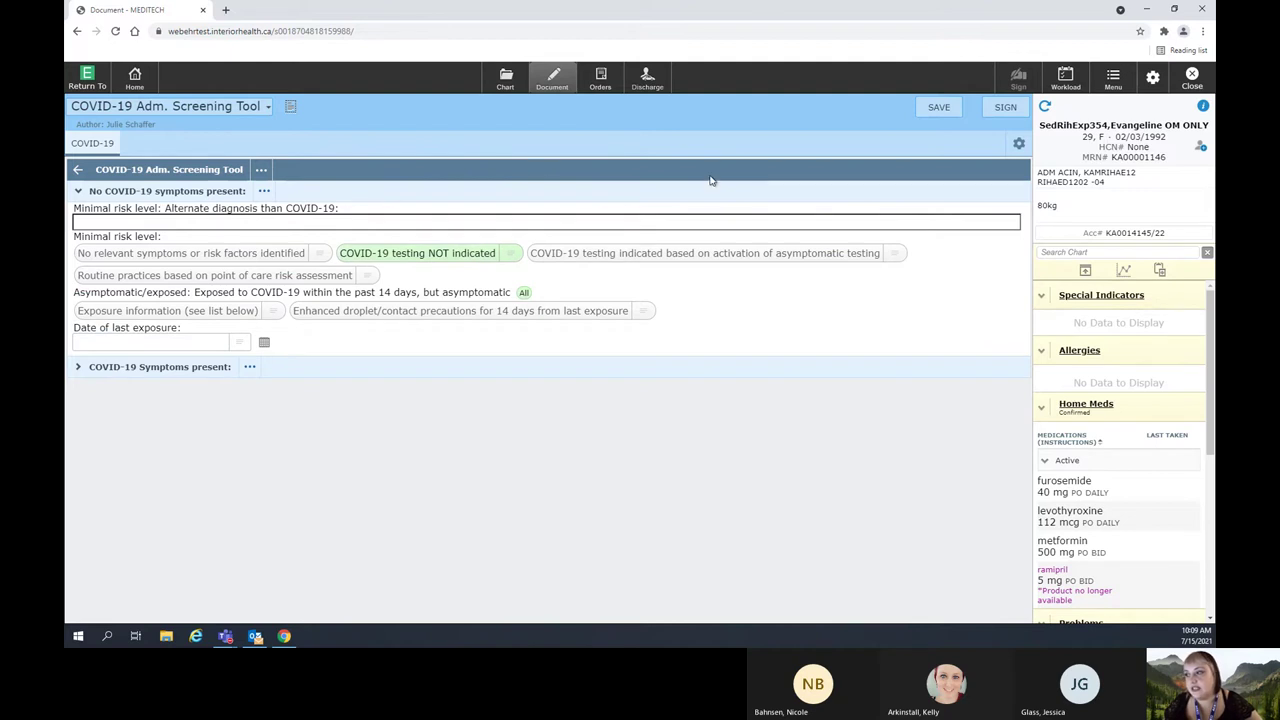
click(928, 110)
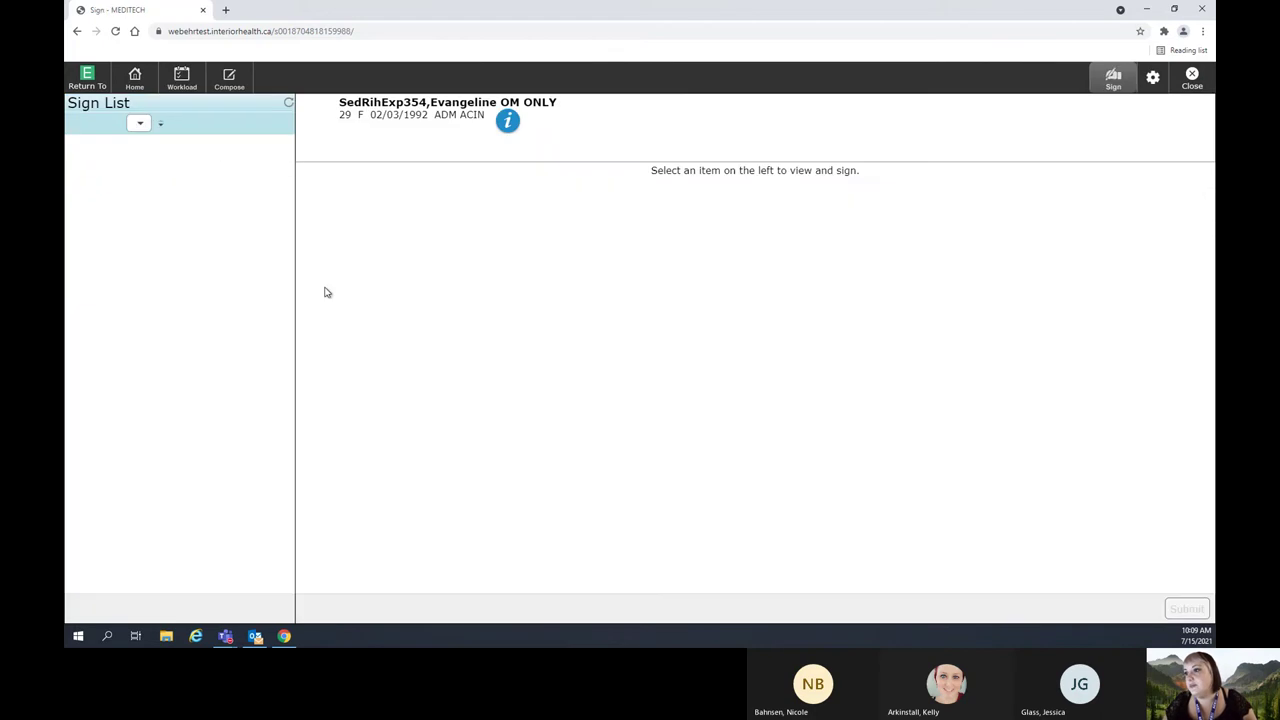
- View the draft screening tool in the Sign List, then leave without signing
click(143, 180)
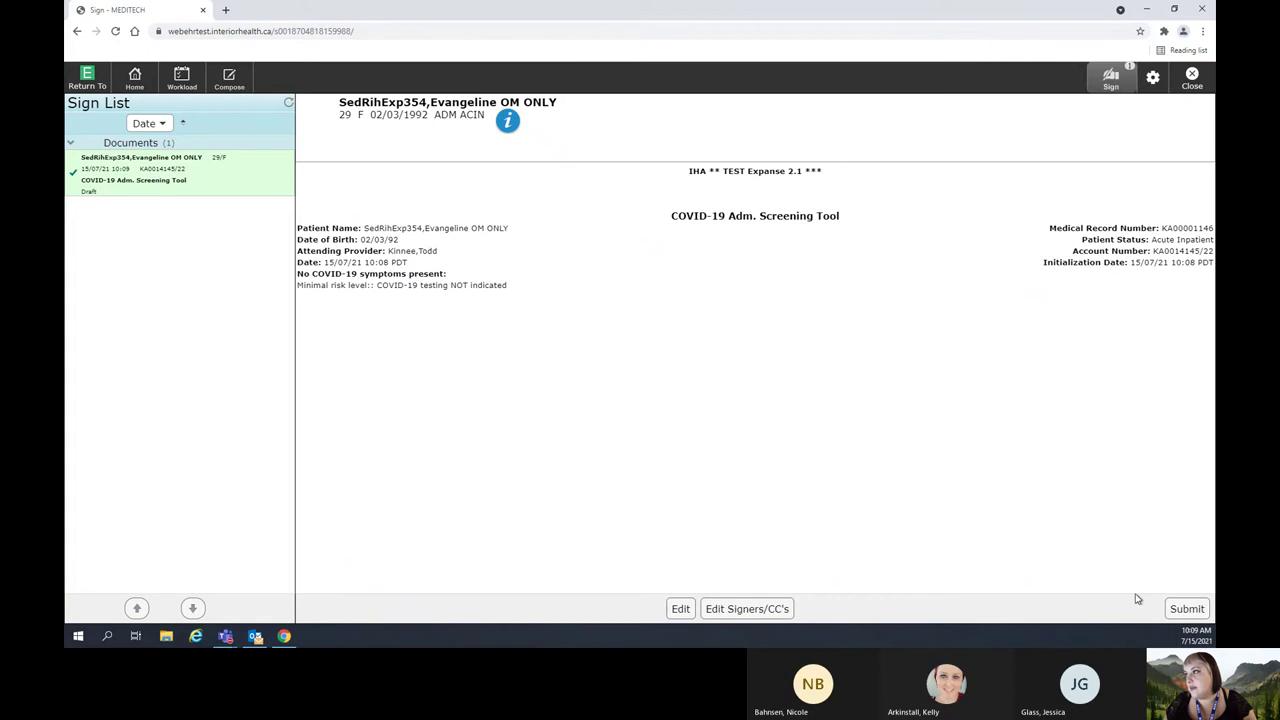
click(1192, 78)
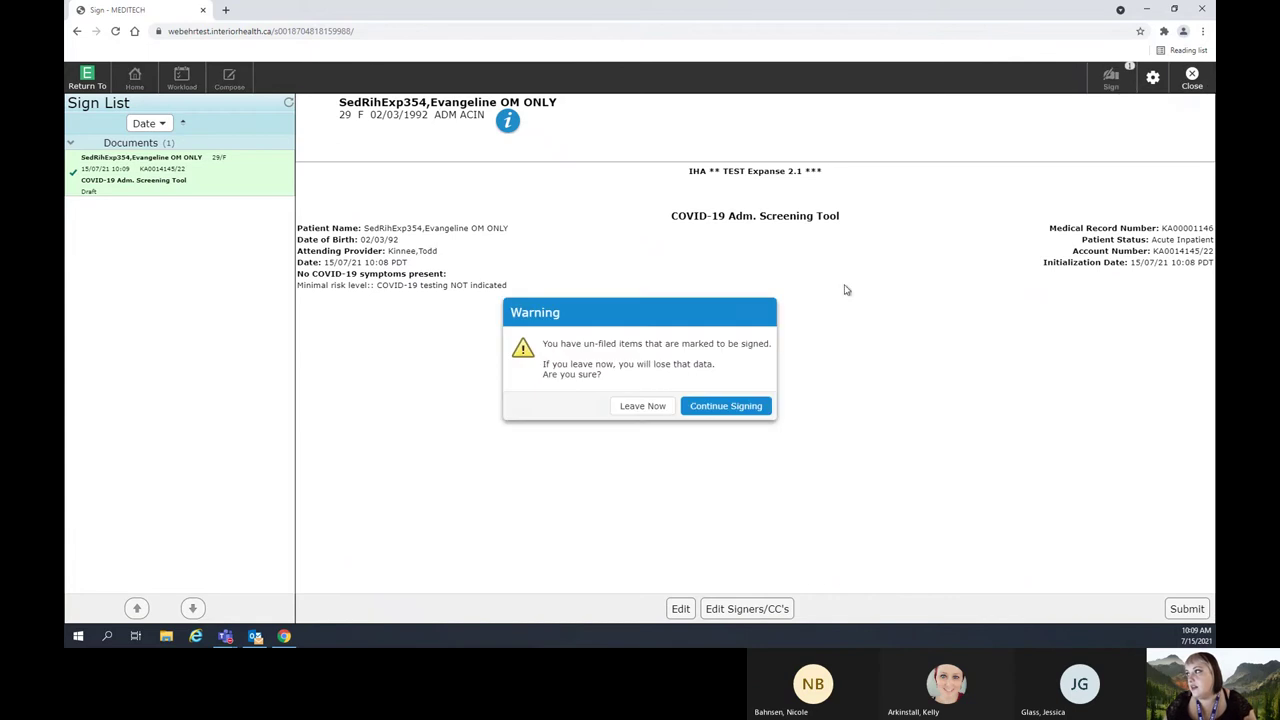
click(642, 408)
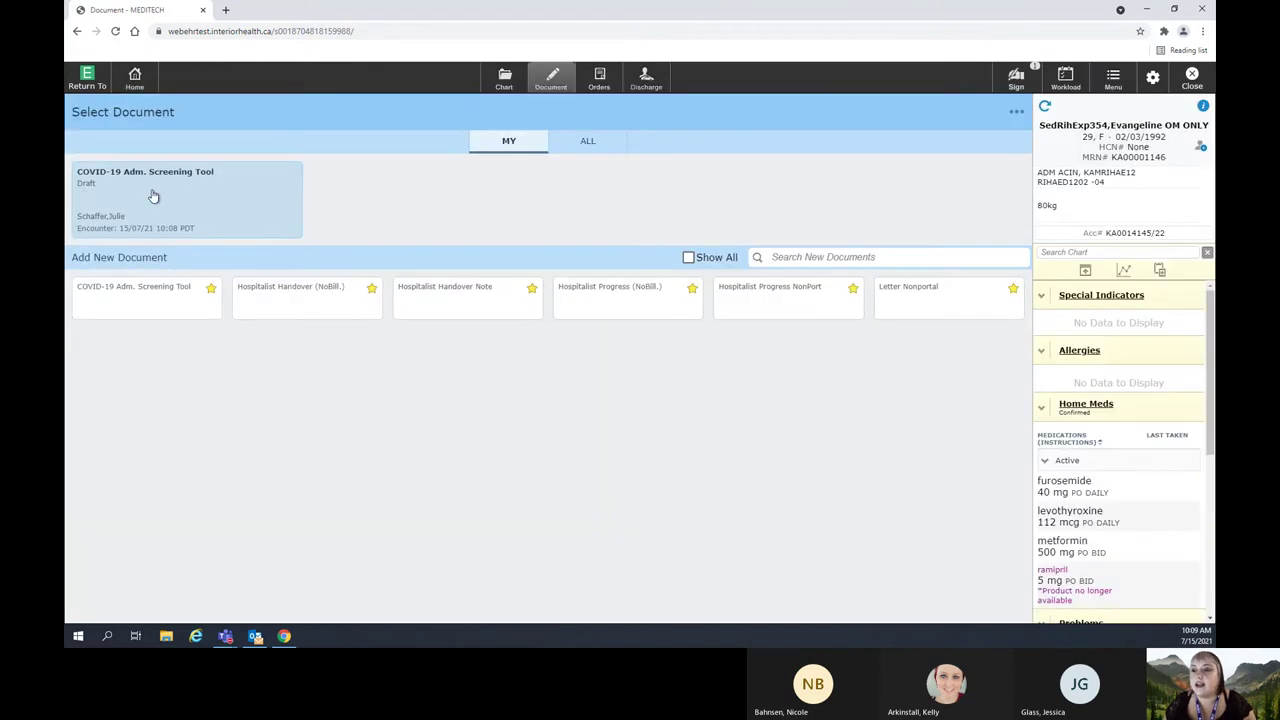
- Reopen the draft COVID-19 screening tool, toggle its plain-text preview, and start signing it
click(180, 236)
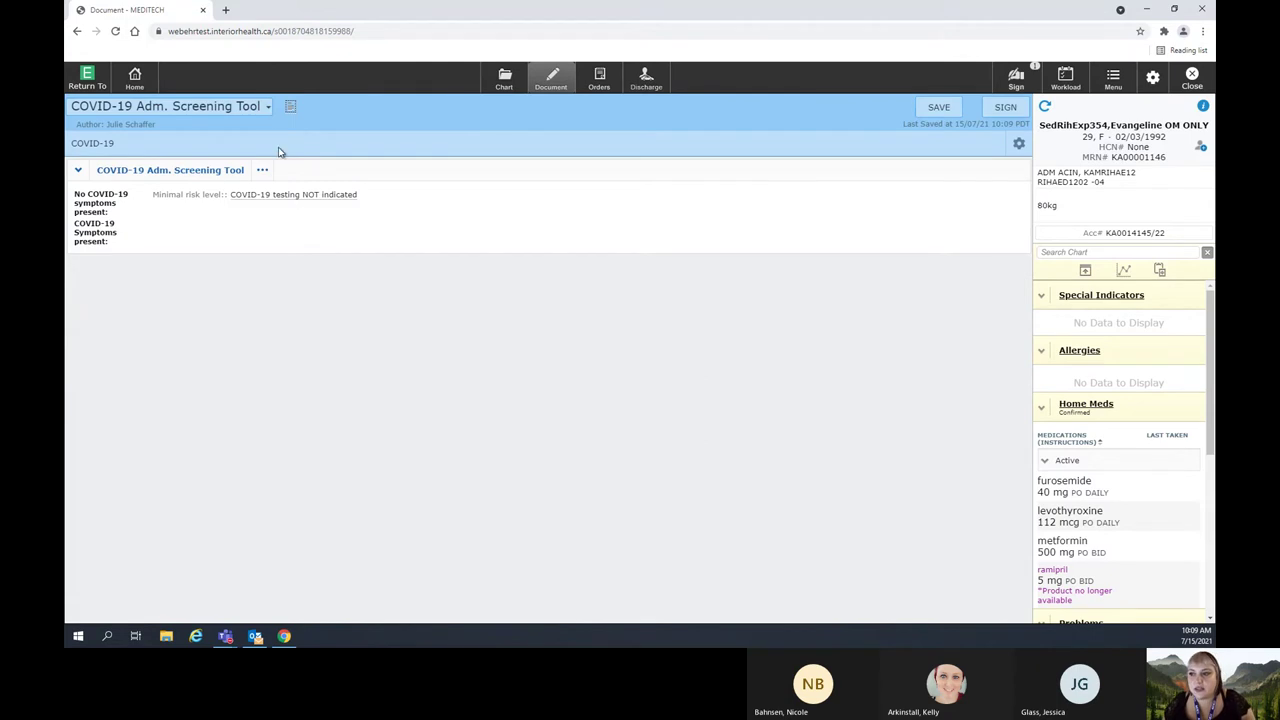
click(288, 112)
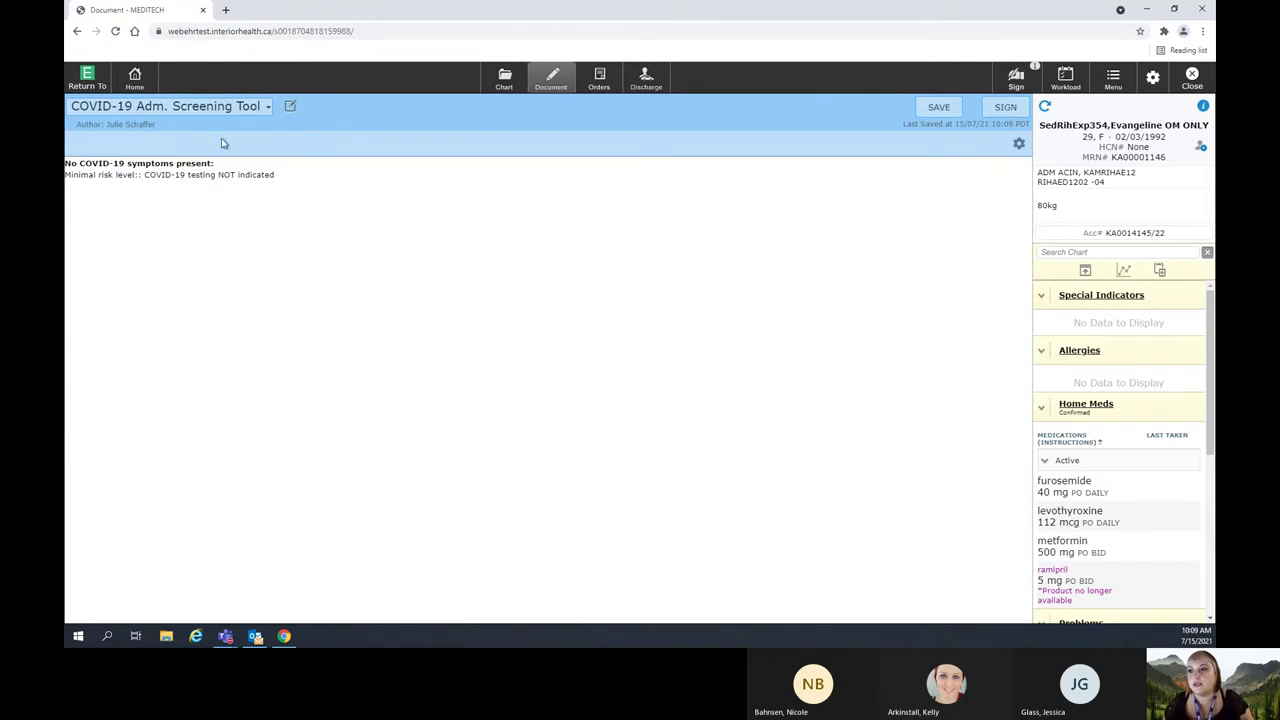
click(289, 108)
click(290, 109)
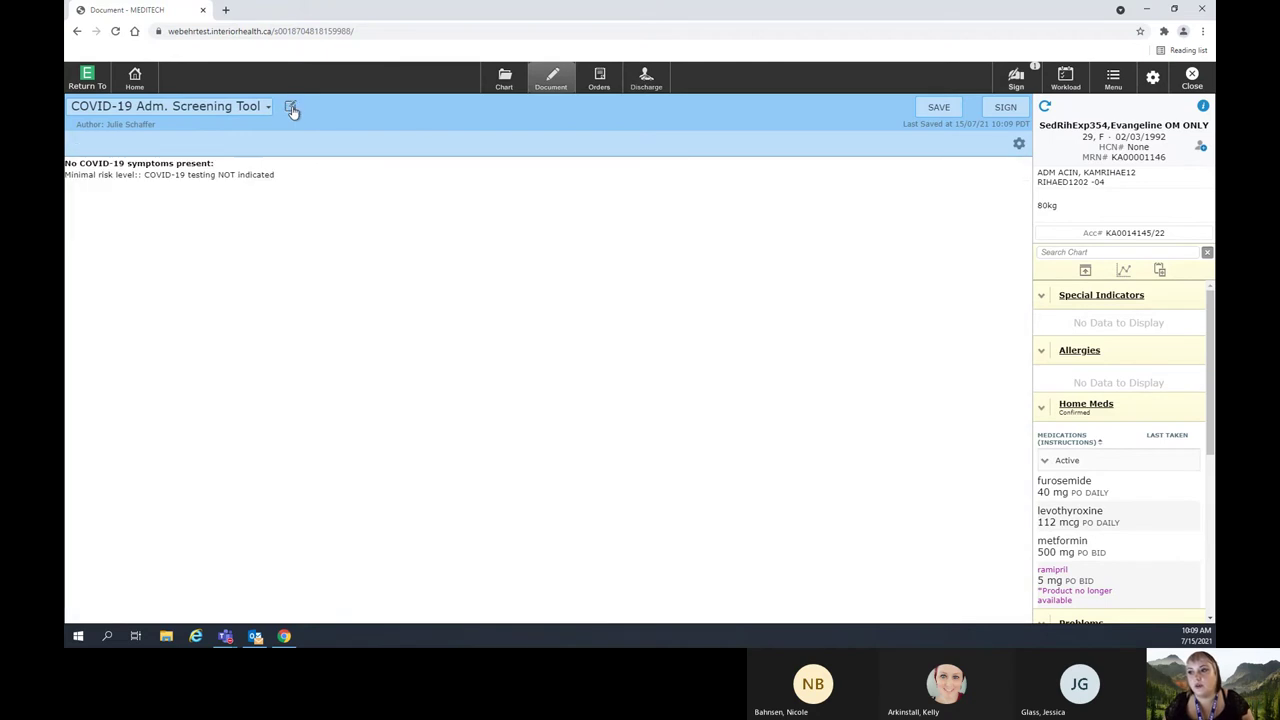
click(292, 110)
click(292, 110)
click(292, 110)
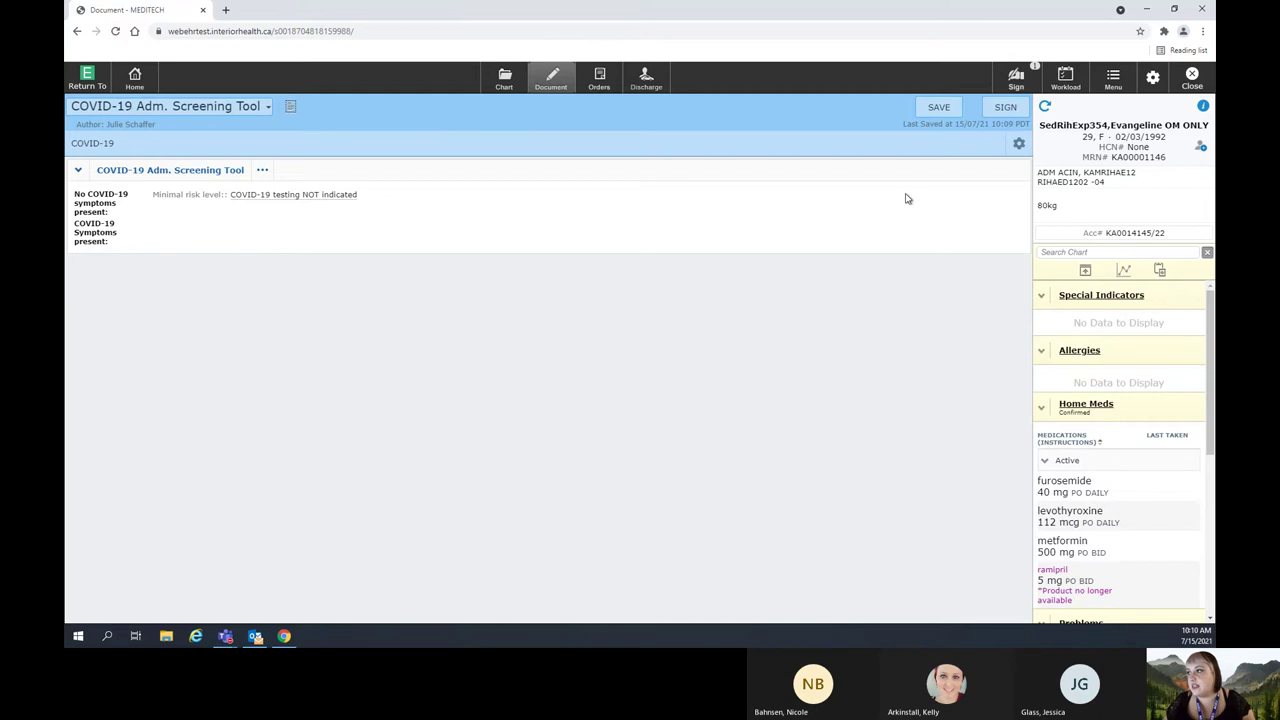
click(1005, 108)
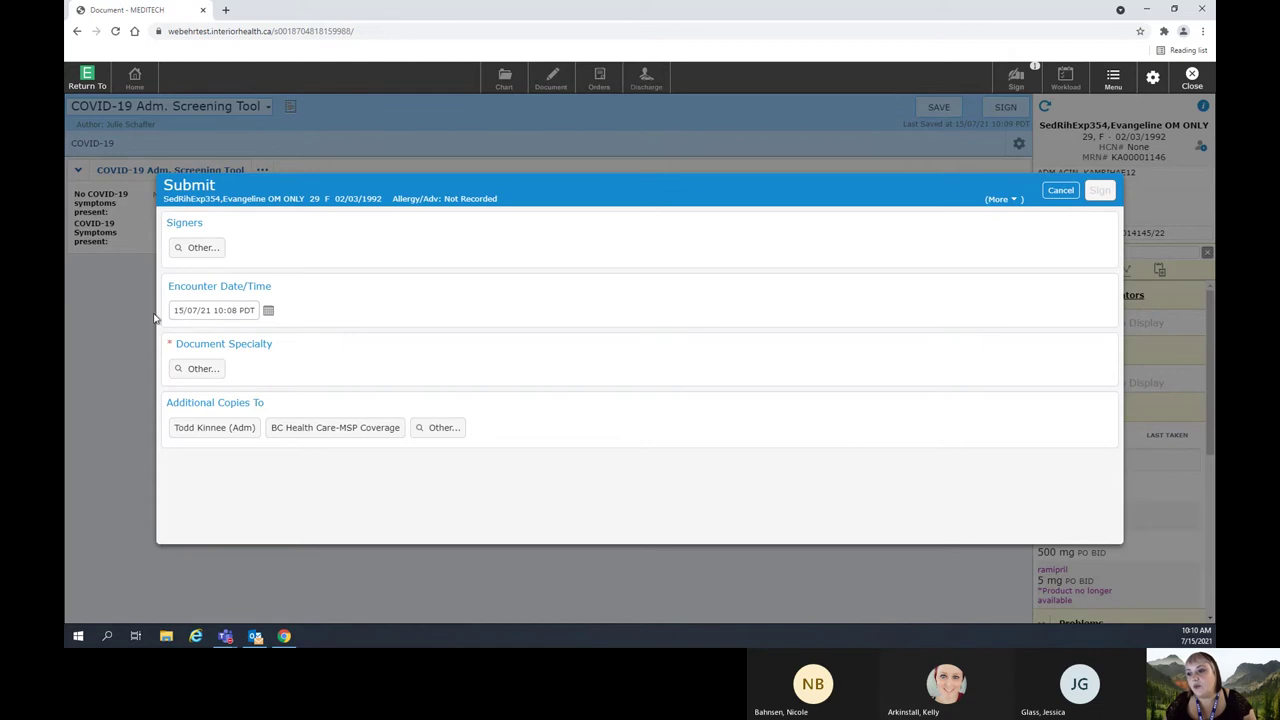
- Set the document specialty to Cardiologist by searching 'cardio'
click(196, 369)
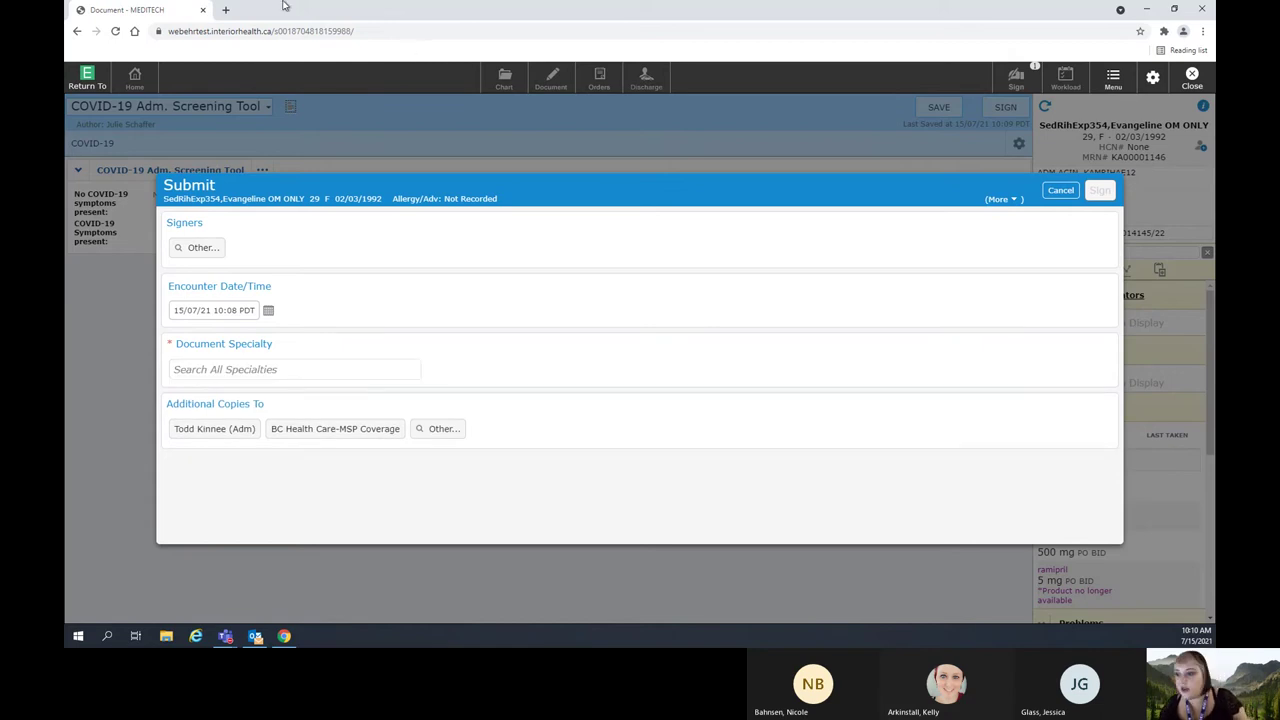
click(255, 368)
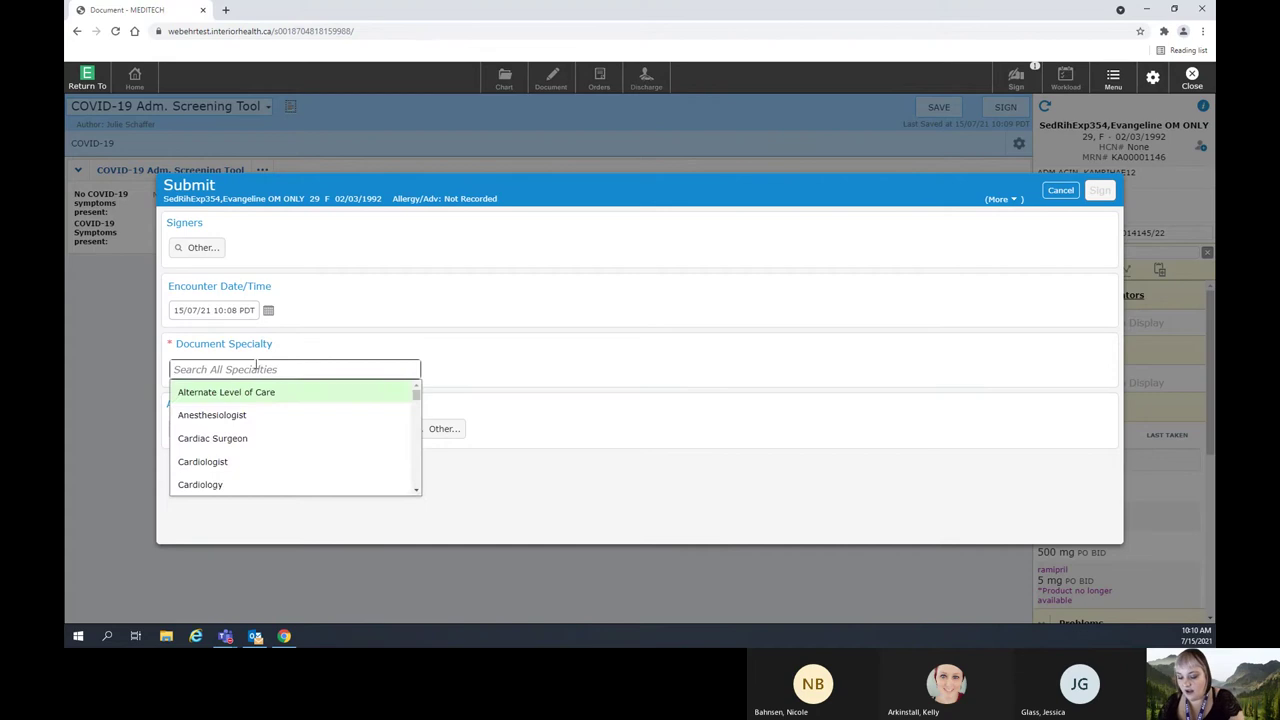
text(cardio)
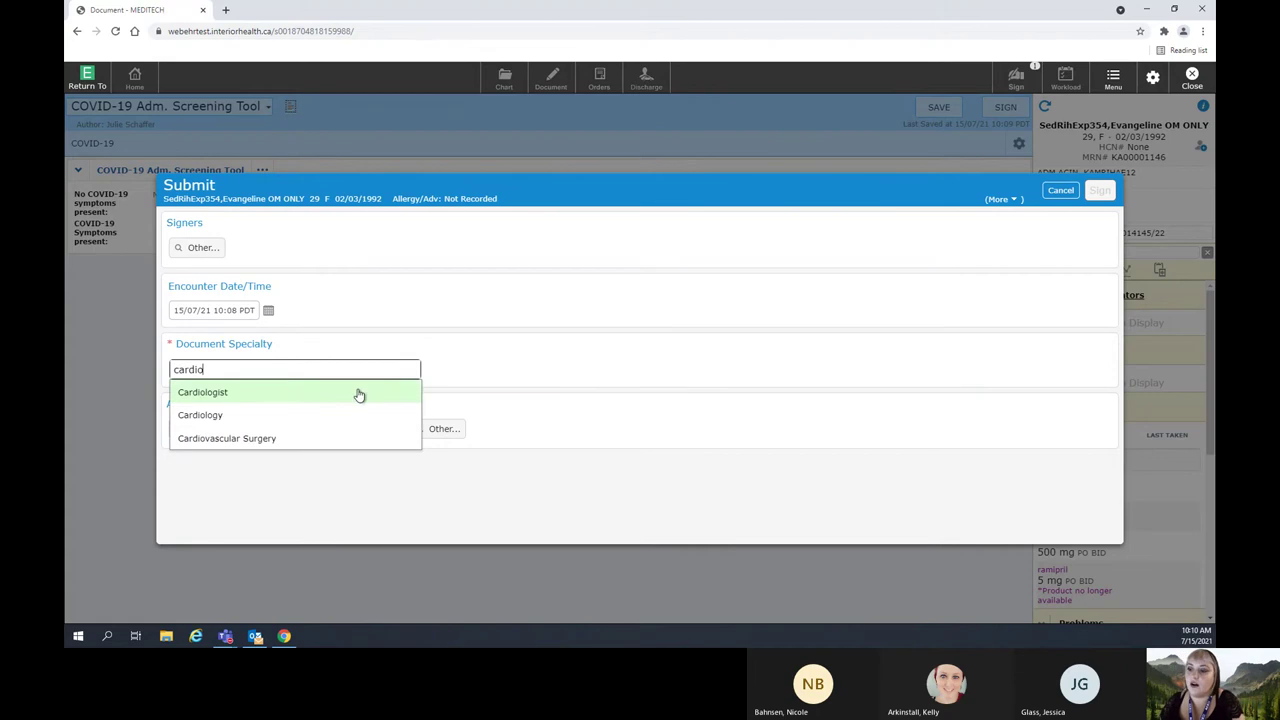
click(206, 395)
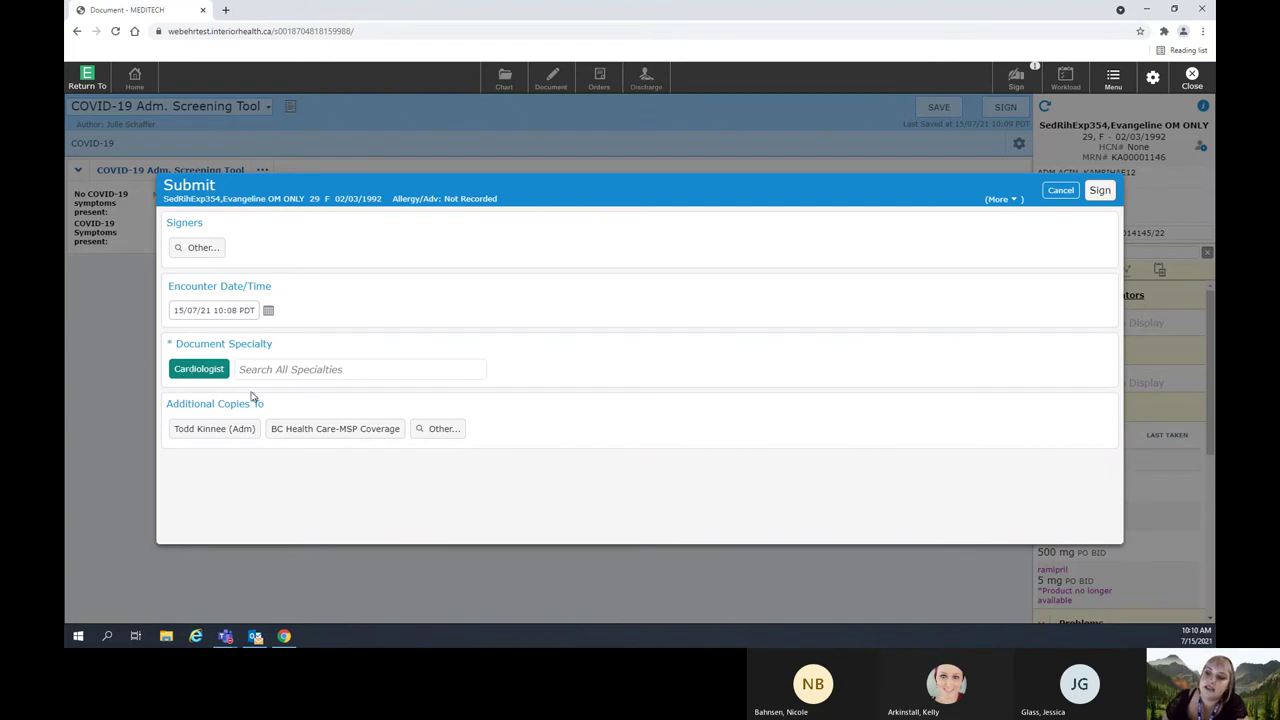
- Copy the note to the admitting provider and one searched provider, leaving BC Health Care-MSP Coverage unselected
click(208, 436)
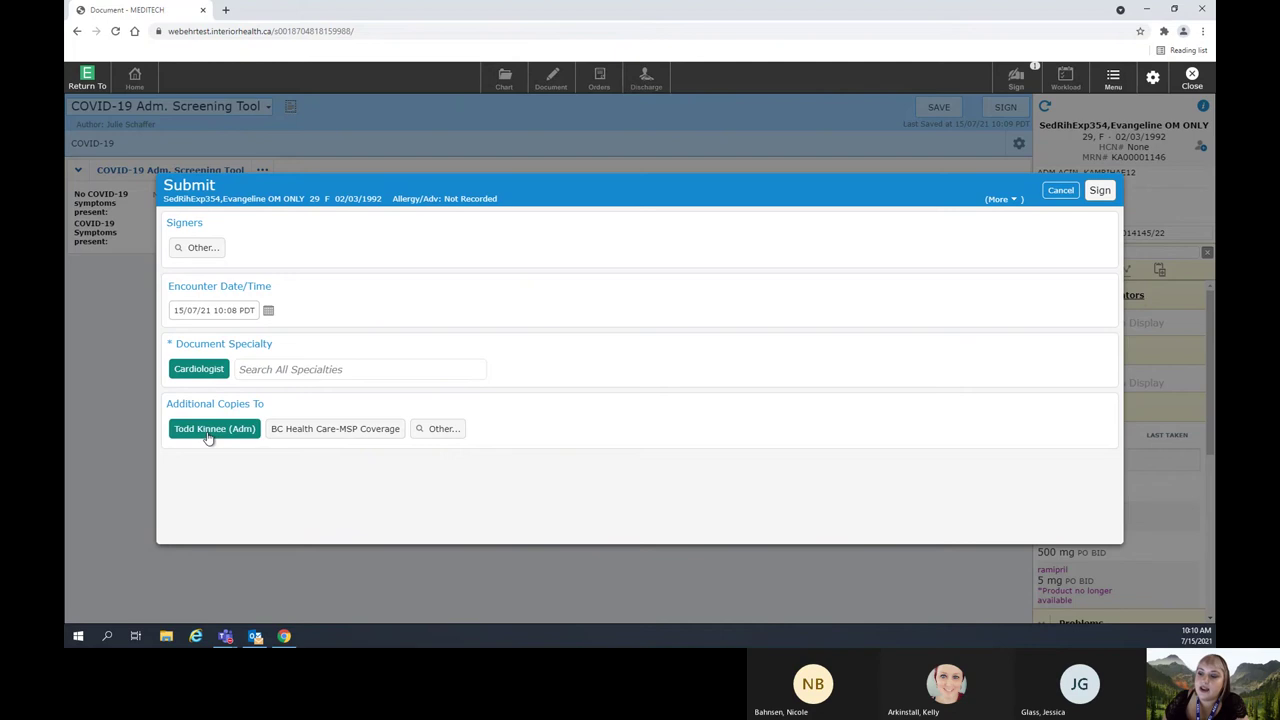
click(303, 432)
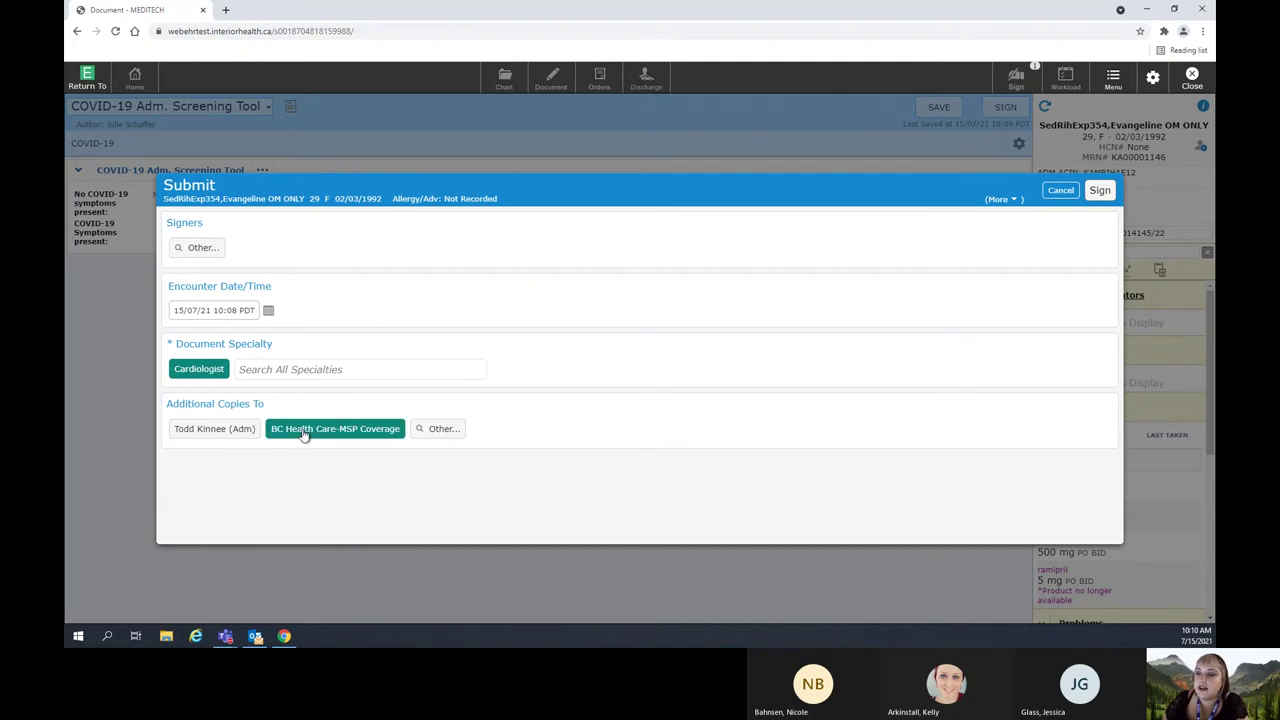
click(300, 432)
click(300, 433)
click(306, 432)
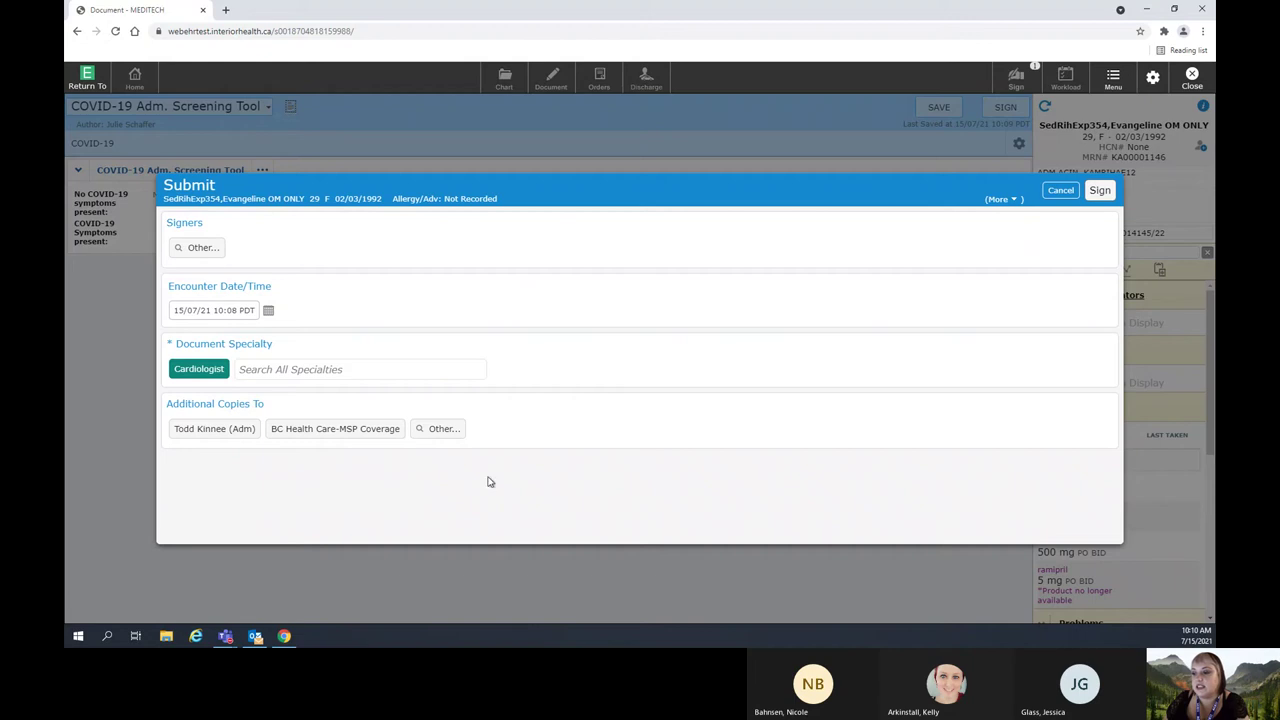
click(452, 430)
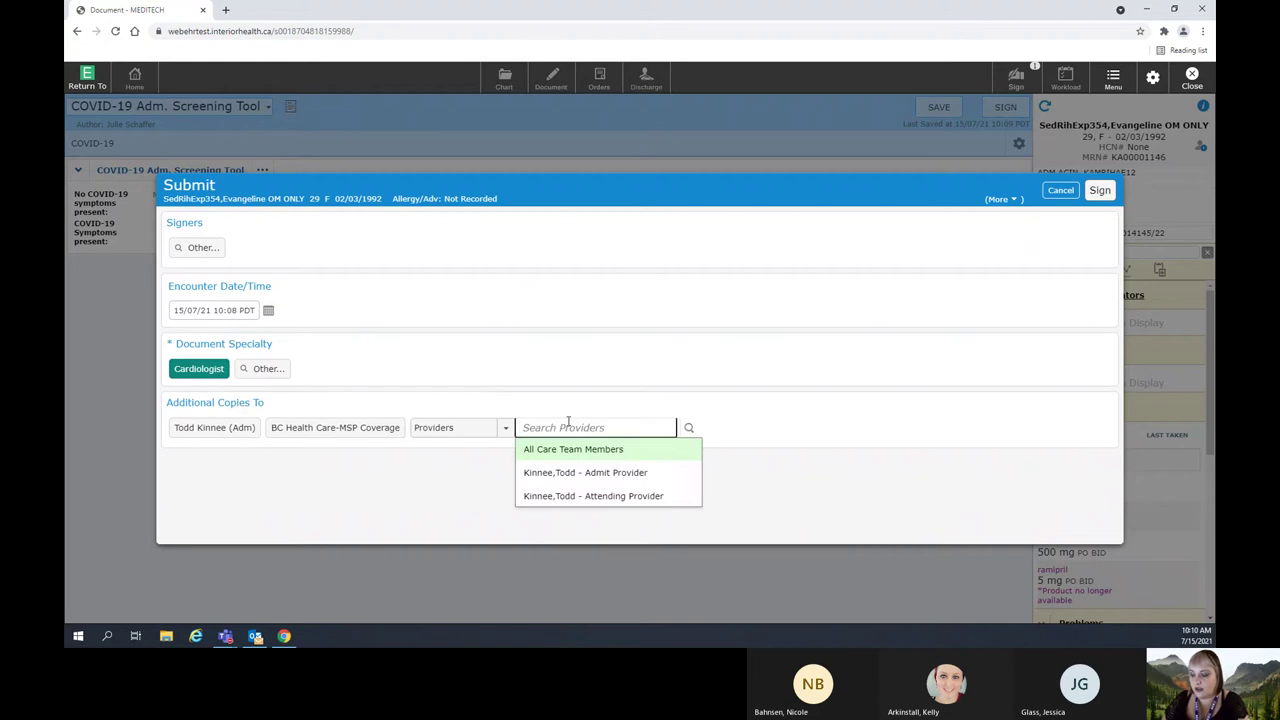
text(Lomen)
key(BackSpace)
key(BackSpace)
text(en)
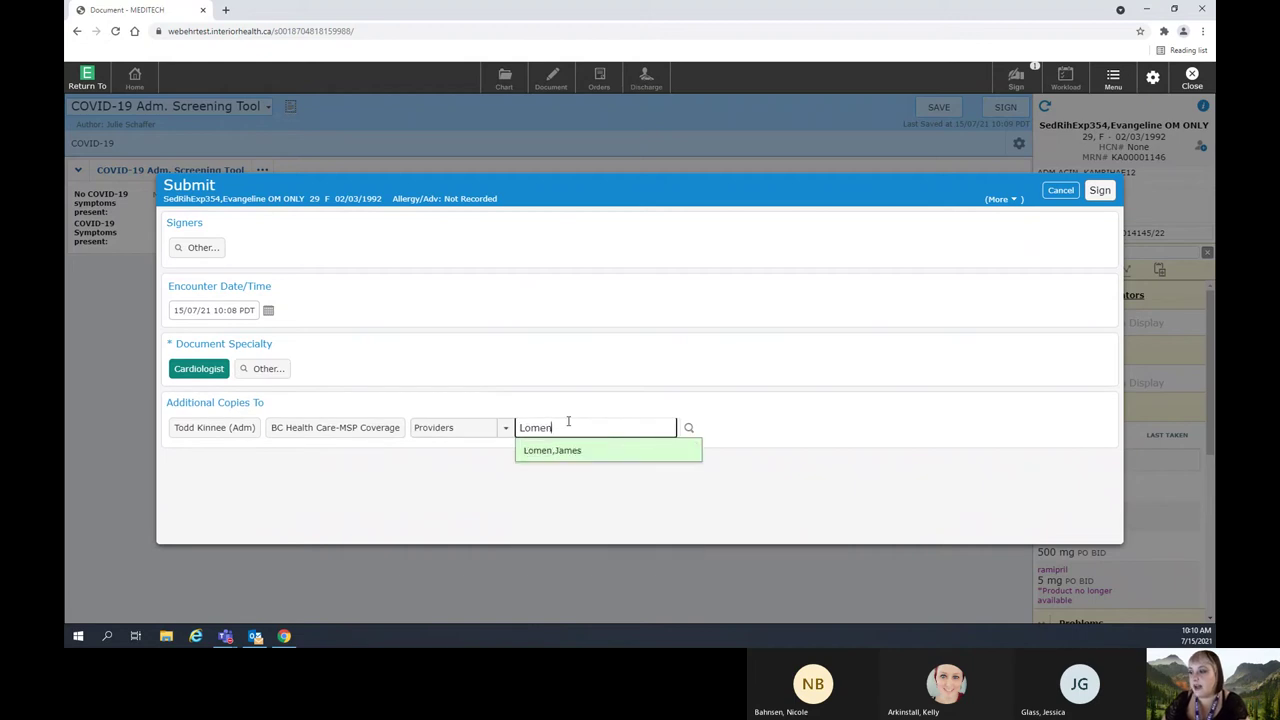
click(580, 450)
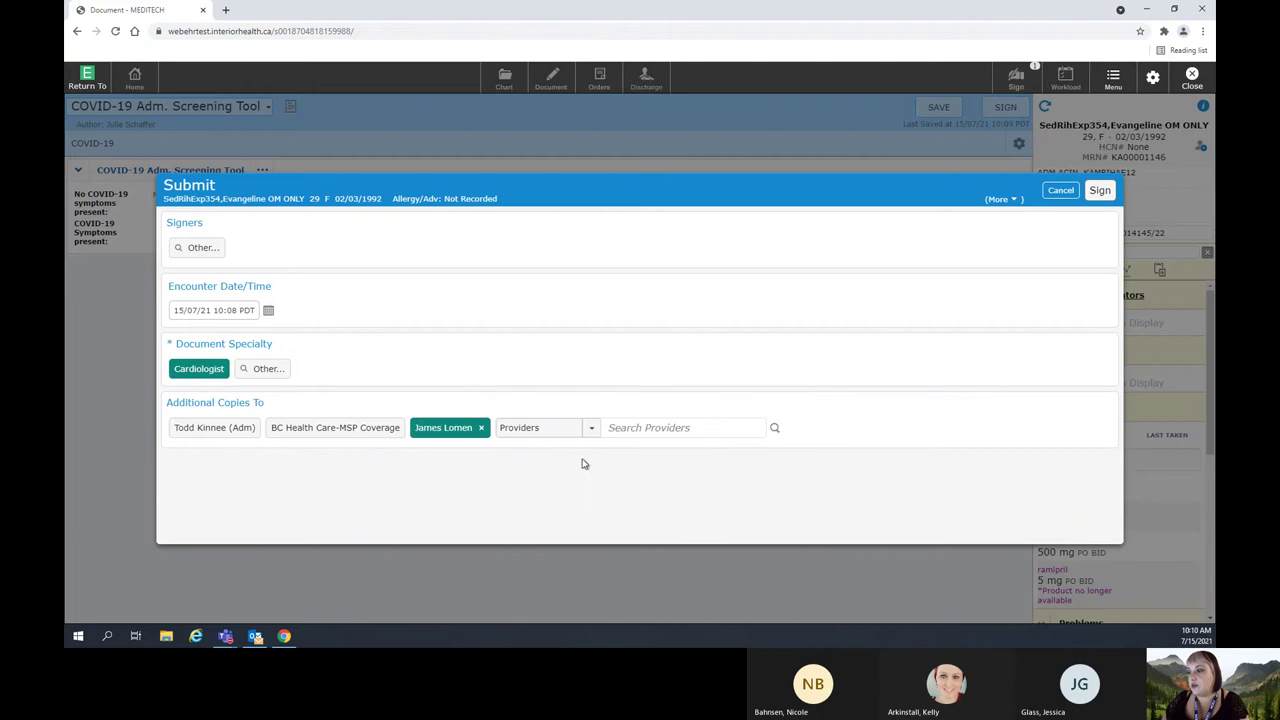
- Sign the COVID-19 screening tool with the signing PIN
click(1100, 195)
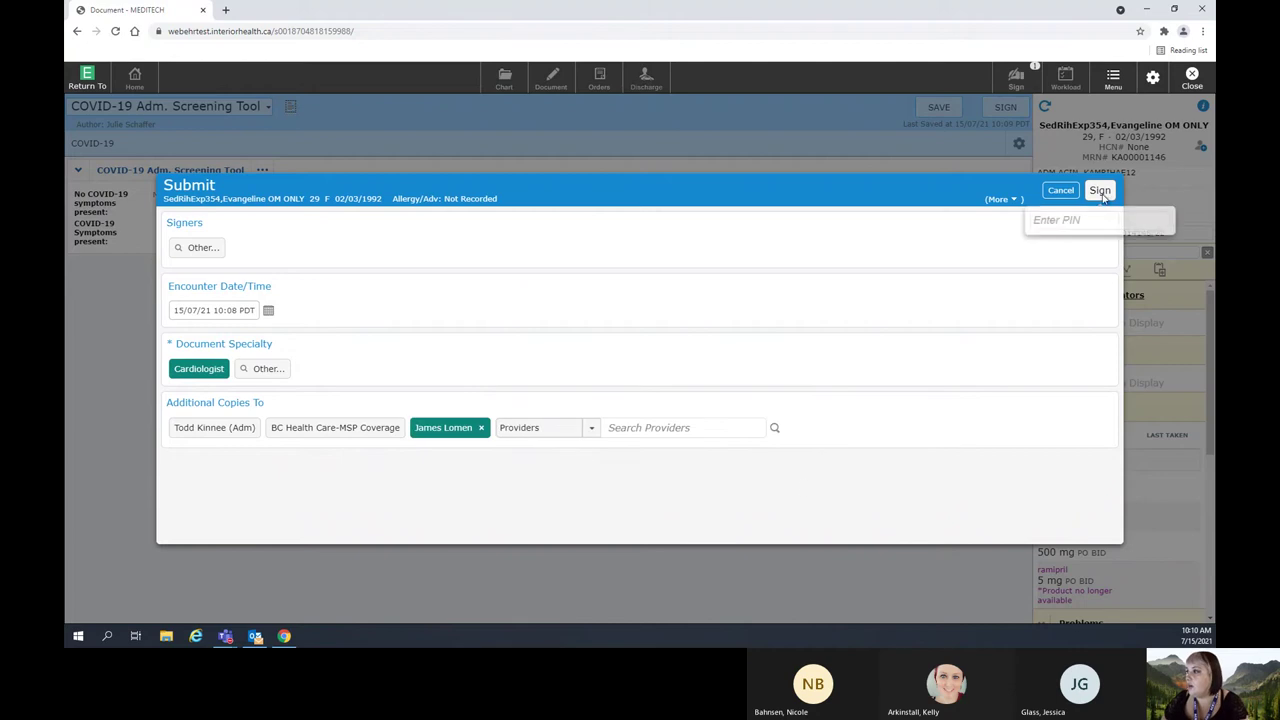
text(****)
key(Return)
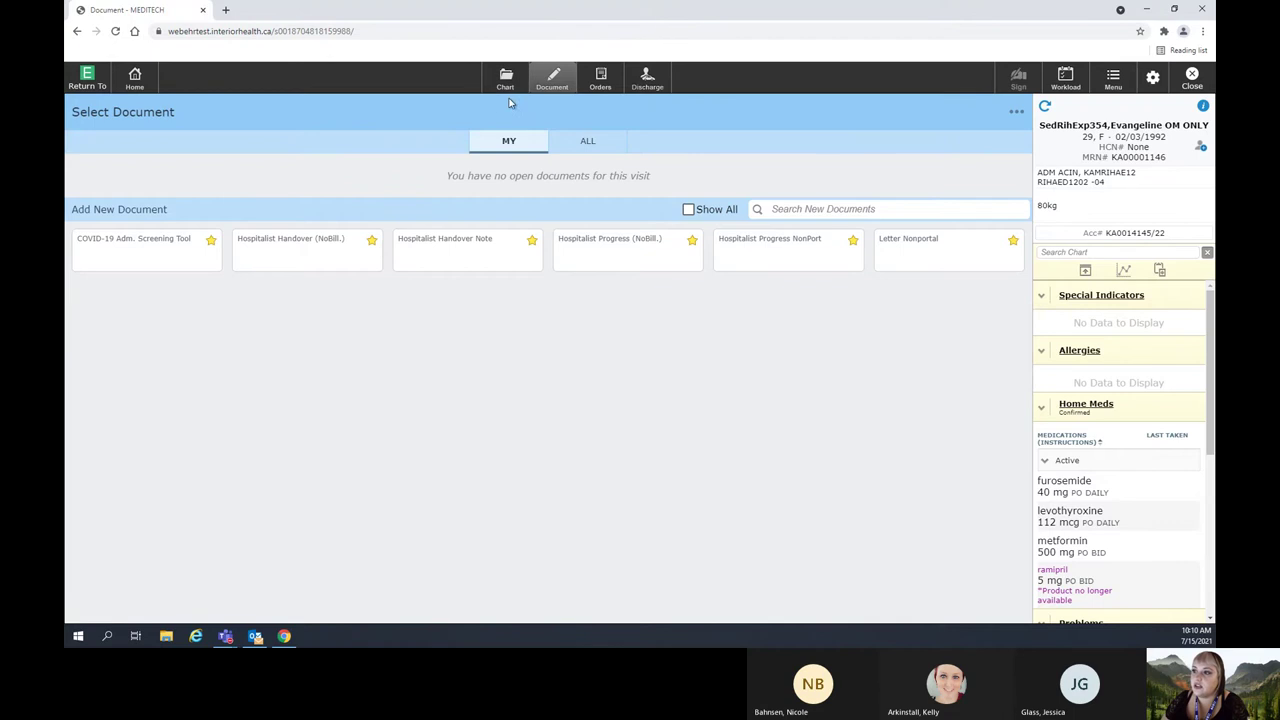
- View the Adult COVID Checklist under the chart's Provider Notes, then collapse all sidebar sections
click(507, 88)
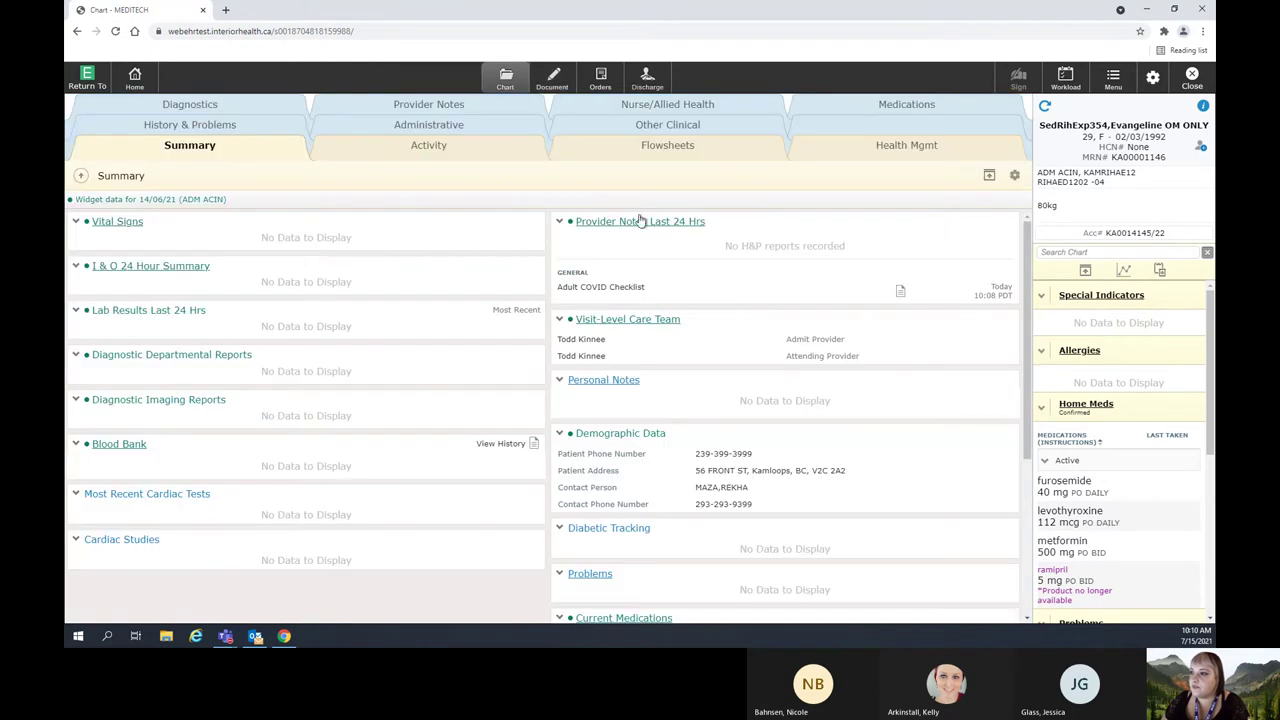
click(422, 104)
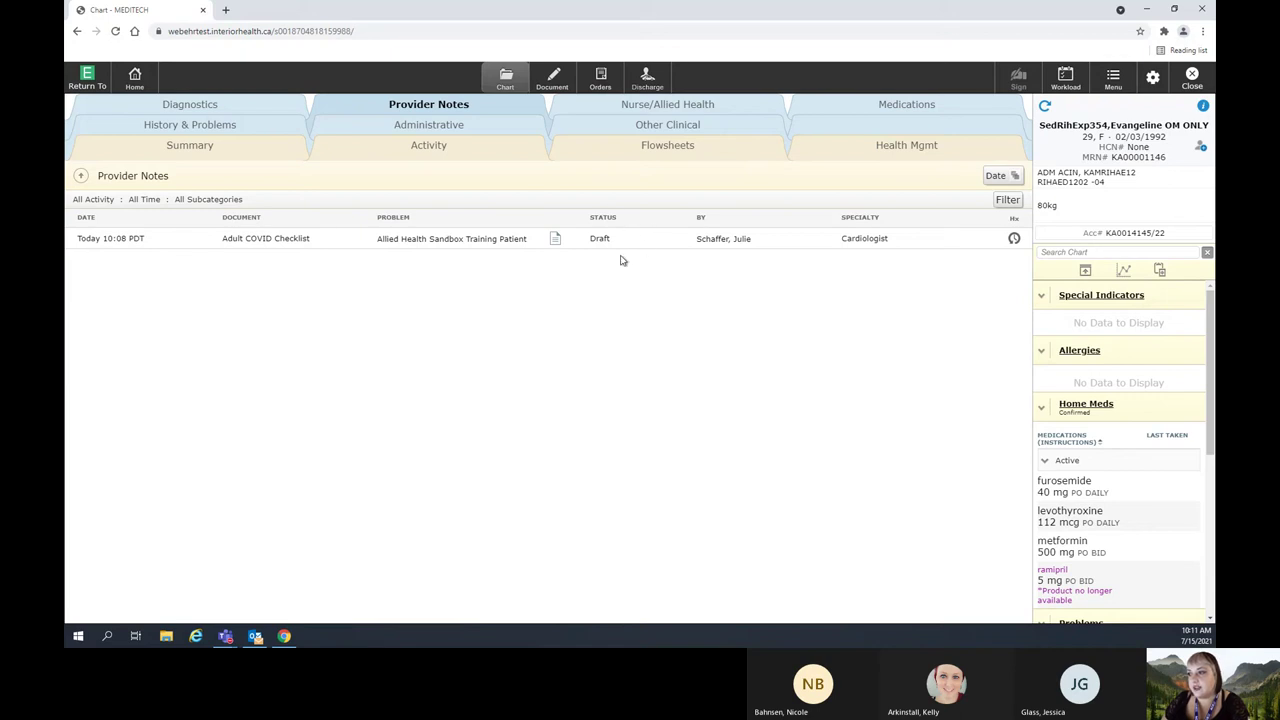
click(555, 241)
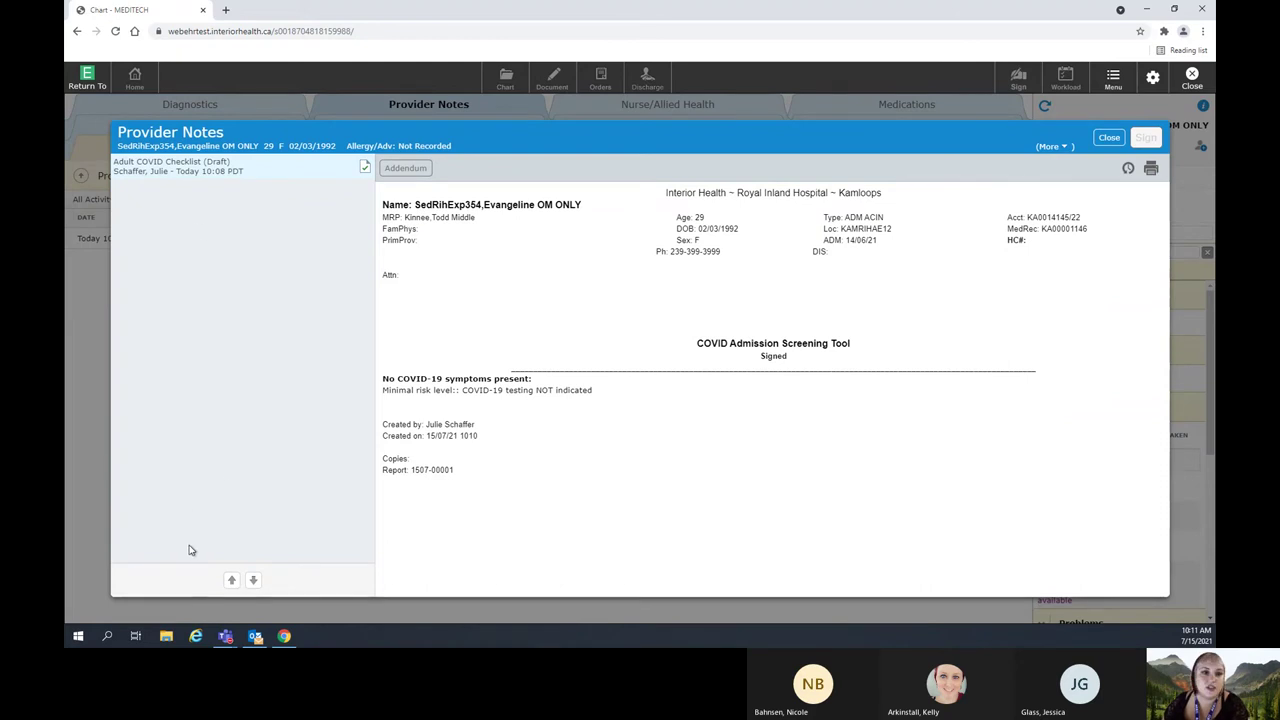
click(1109, 138)
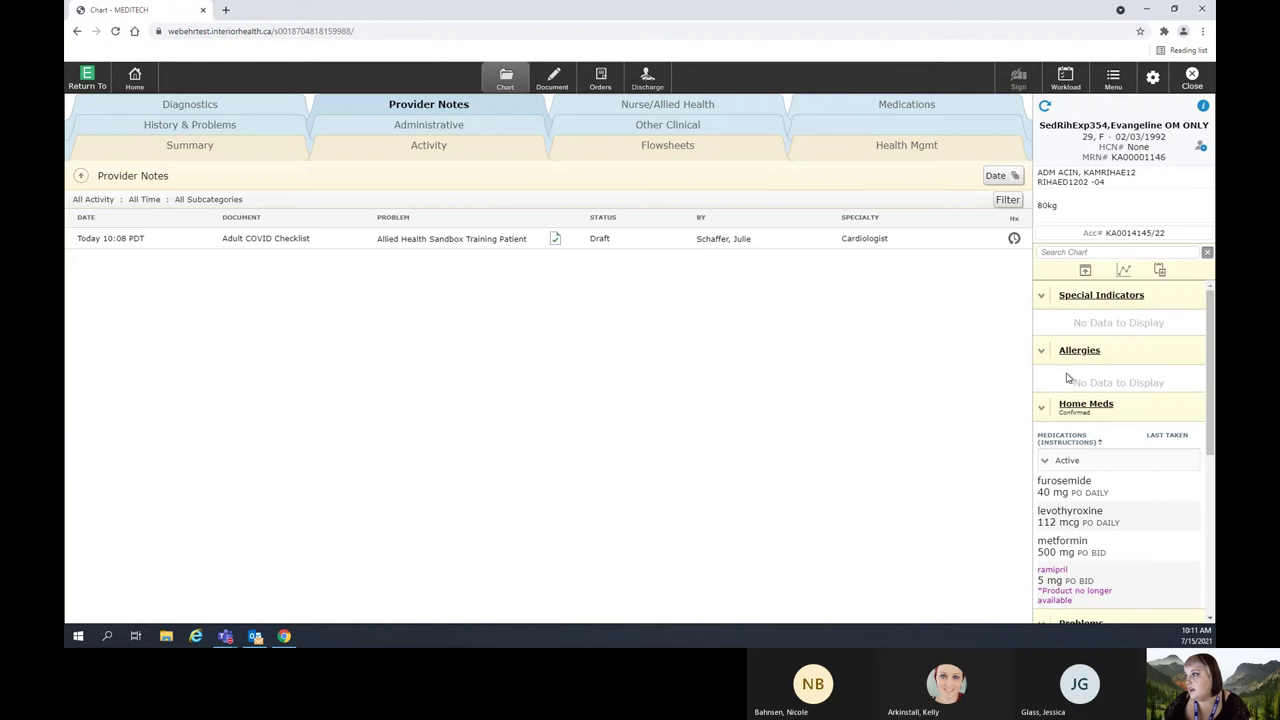
click(1085, 271)
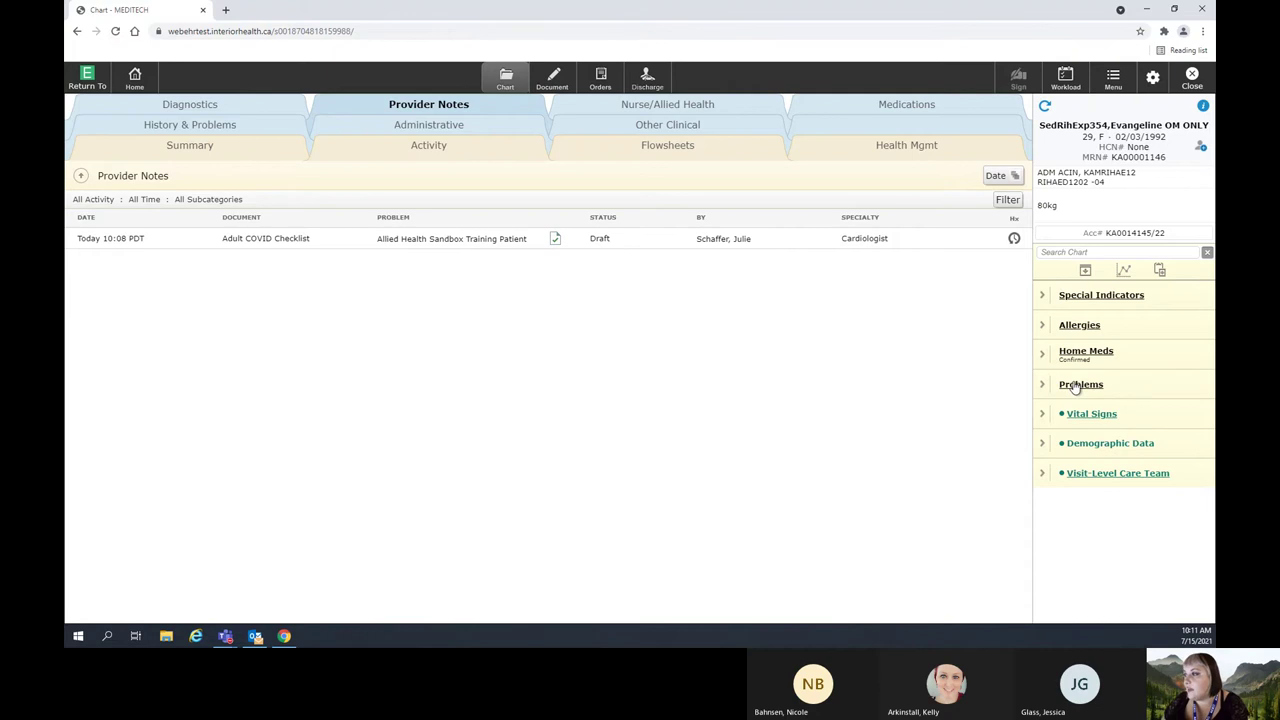
- Add Chest pain and congestive heart failure as active problems
click(1077, 385)
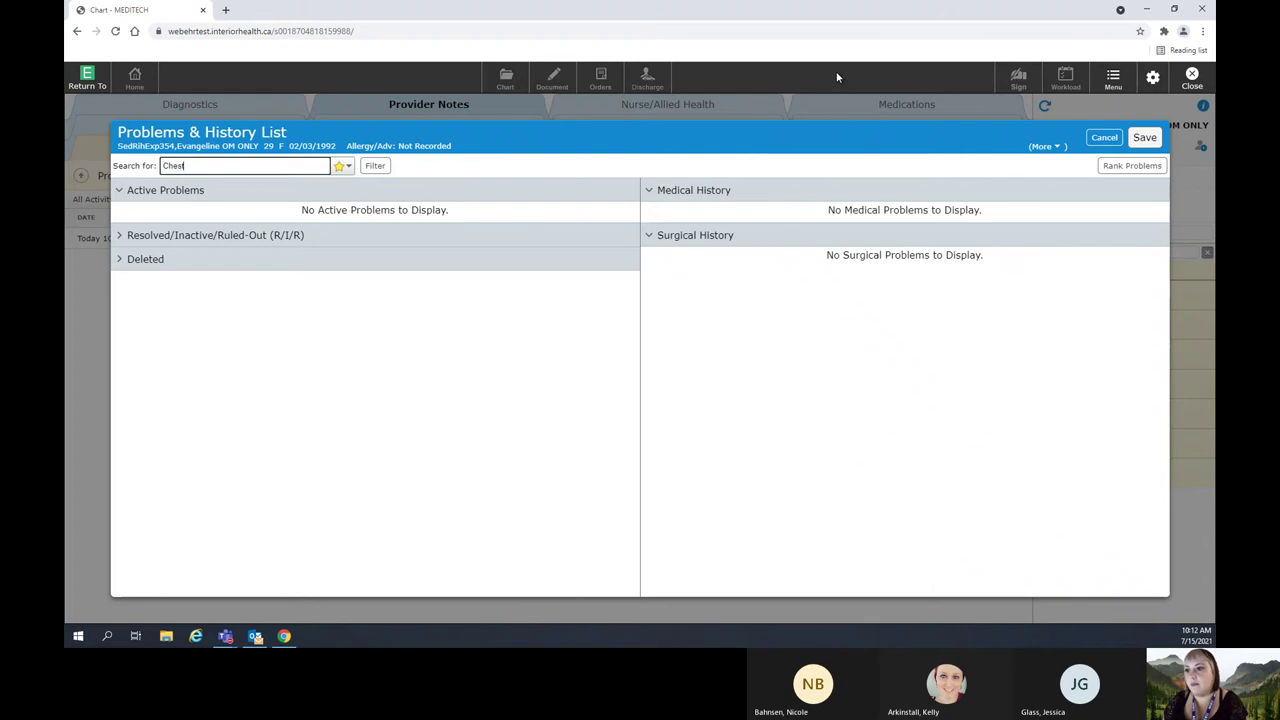
key(Return)
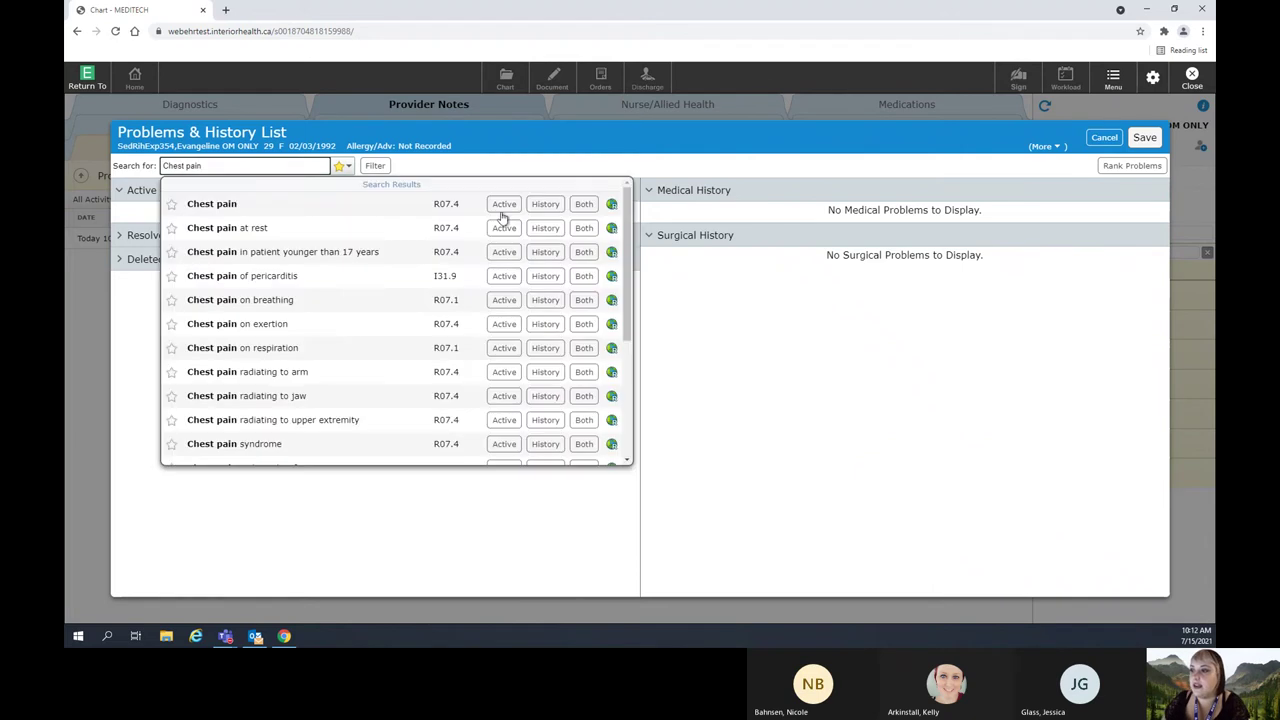
click(505, 205)
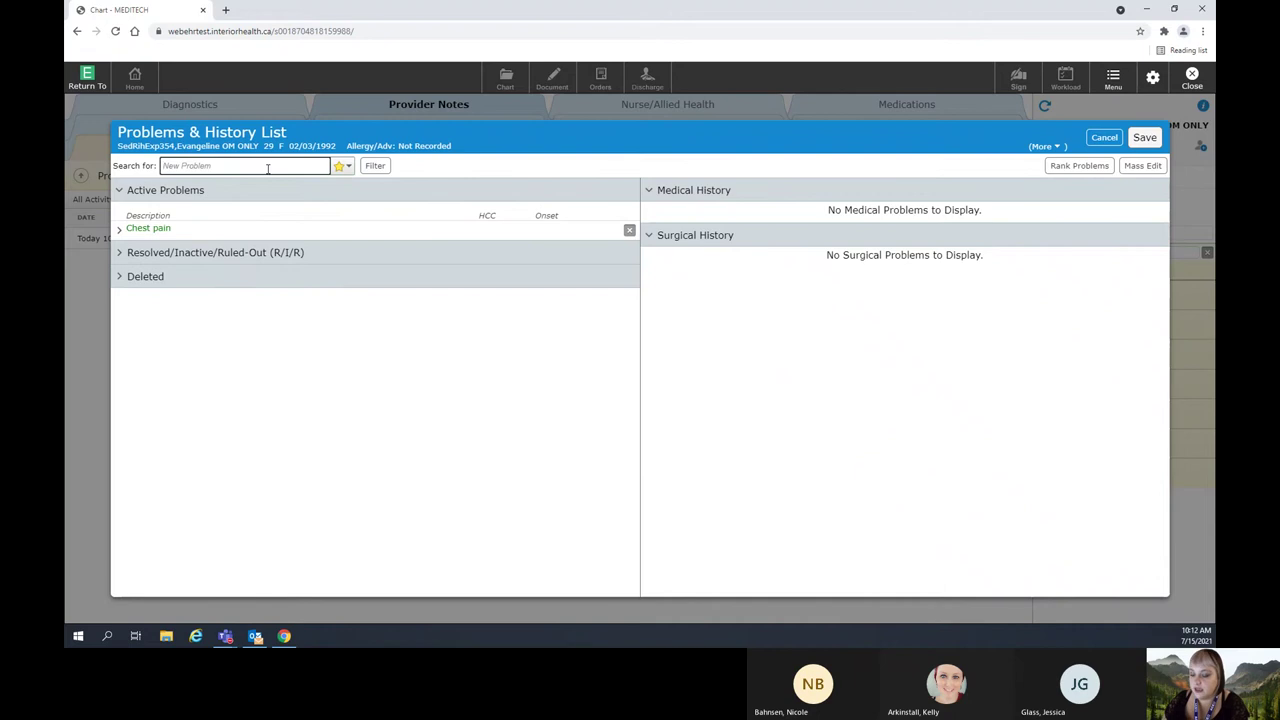
key(Return)
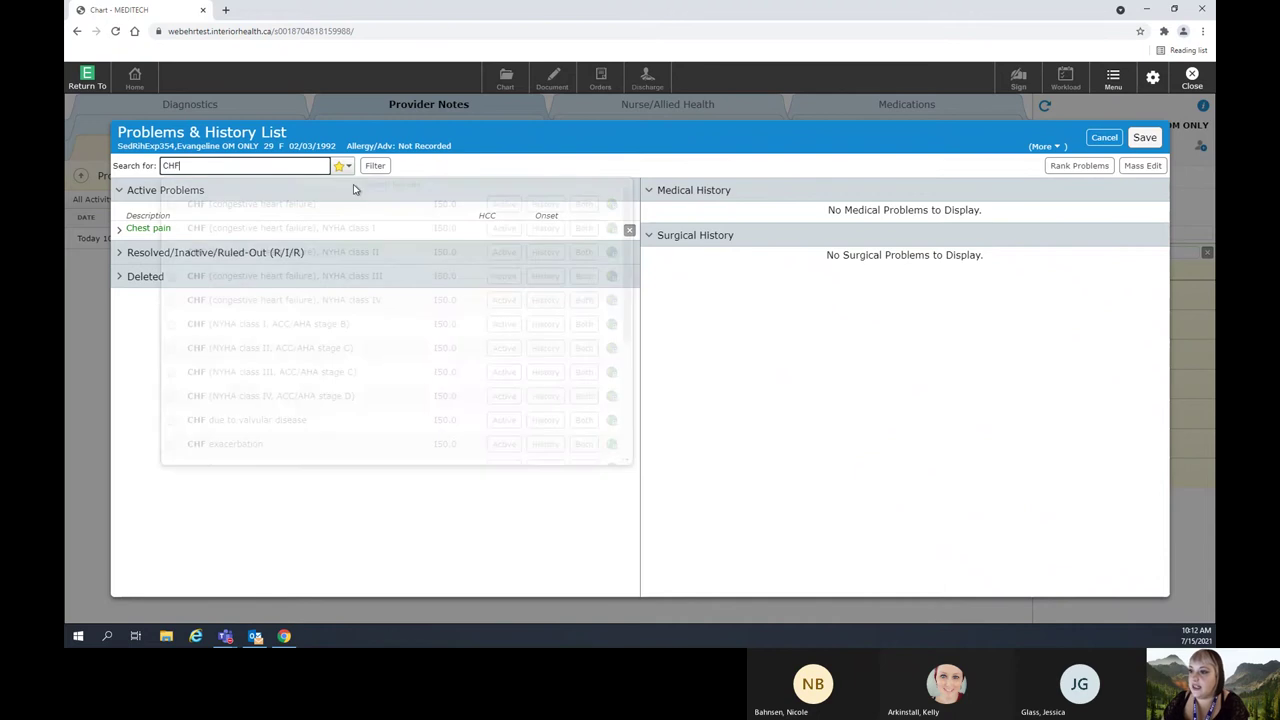
click(459, 210)
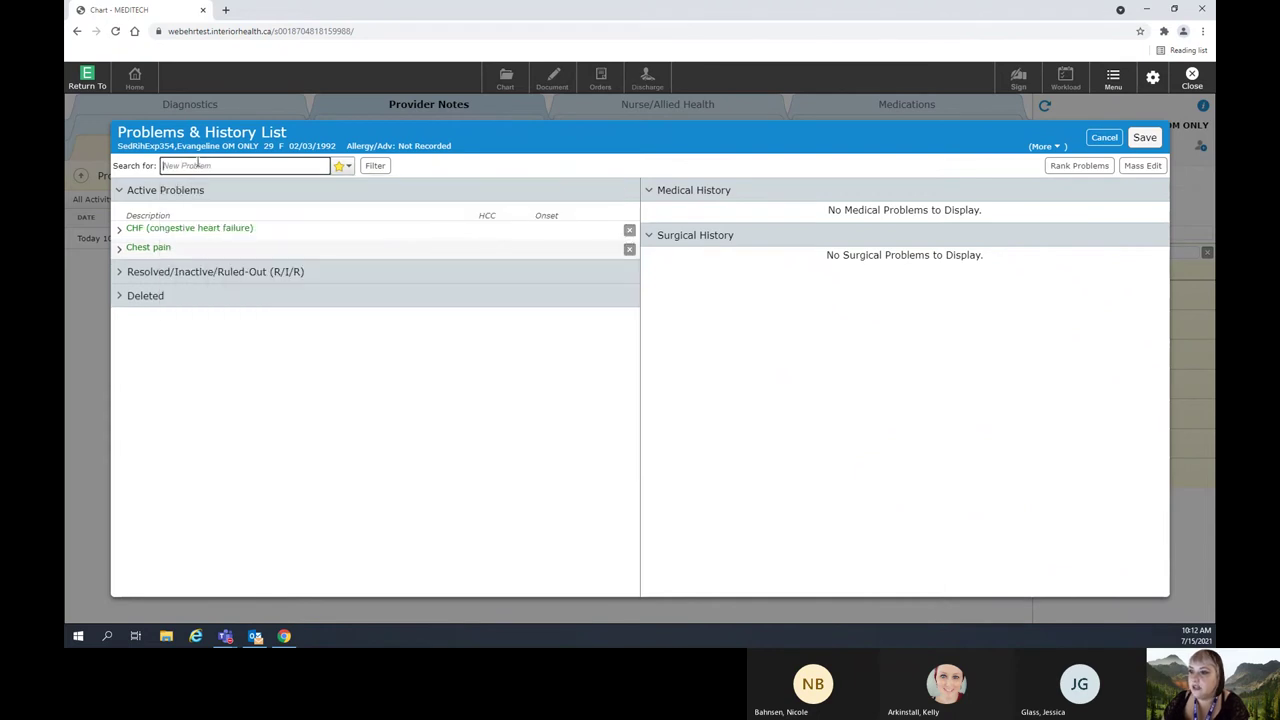
- Search 'Anxiety' and add it as both an active problem and medical history
text(Anxiety)
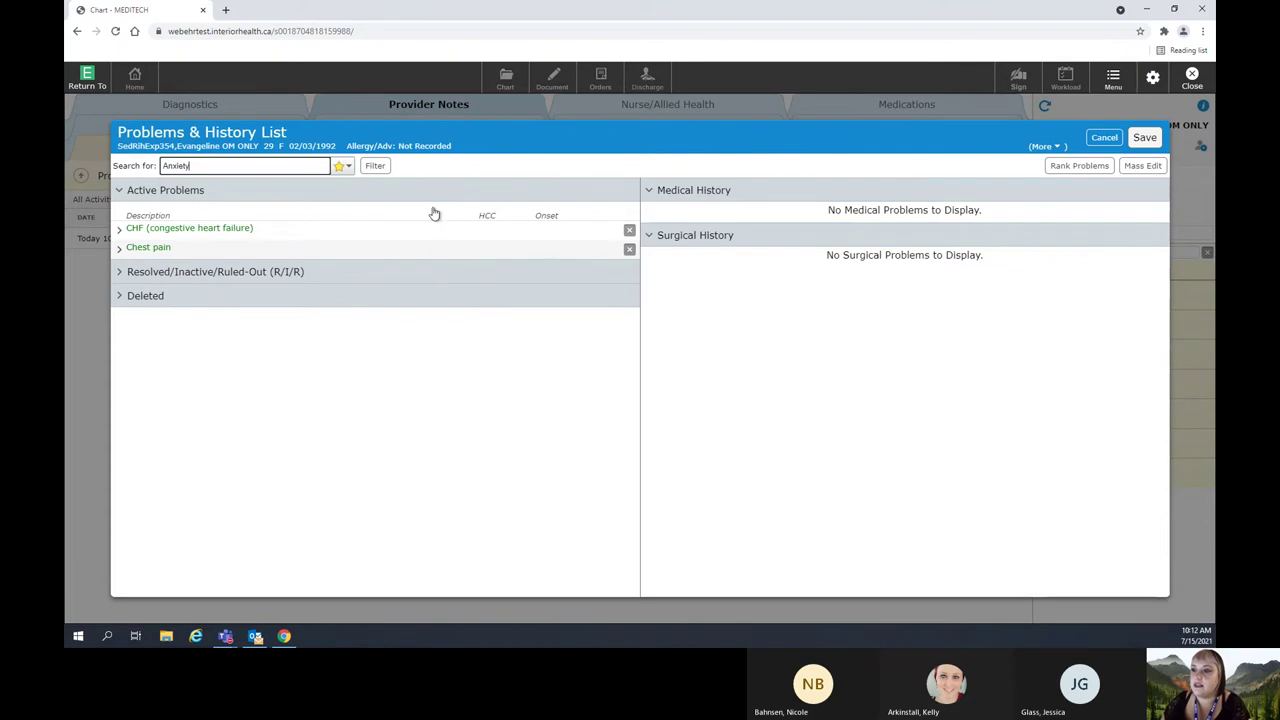
key(Return)
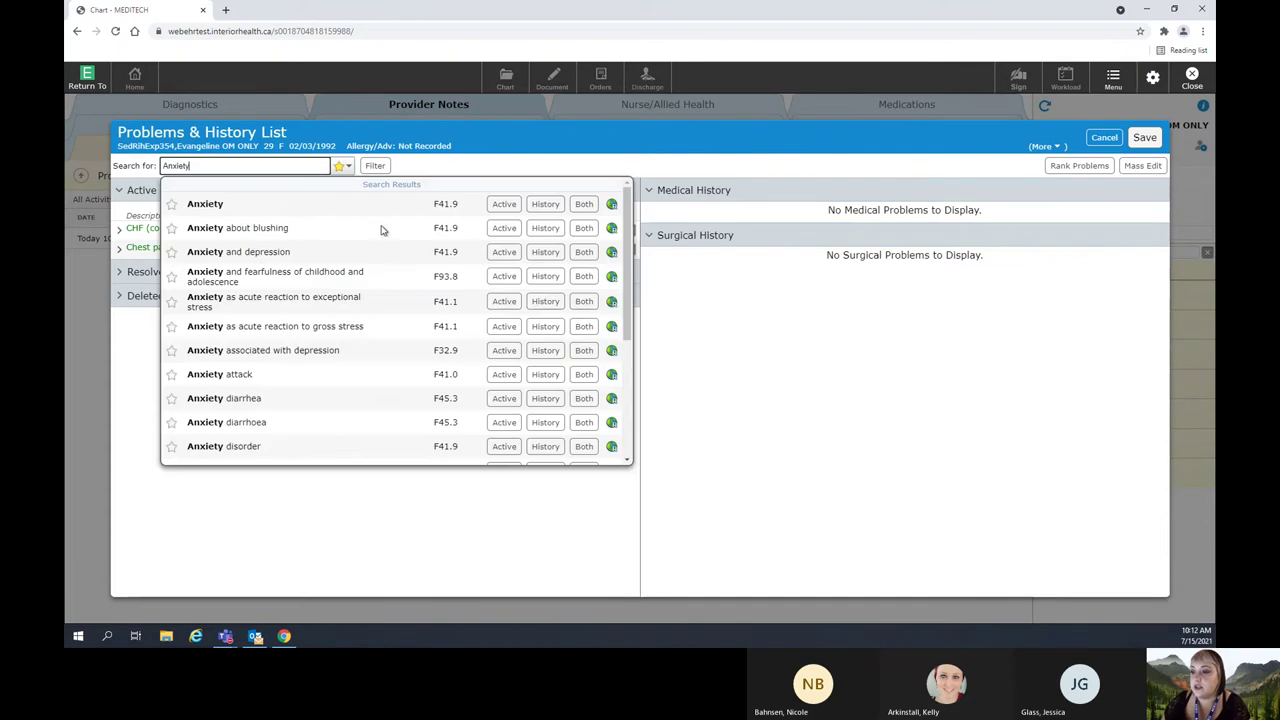
click(582, 205)
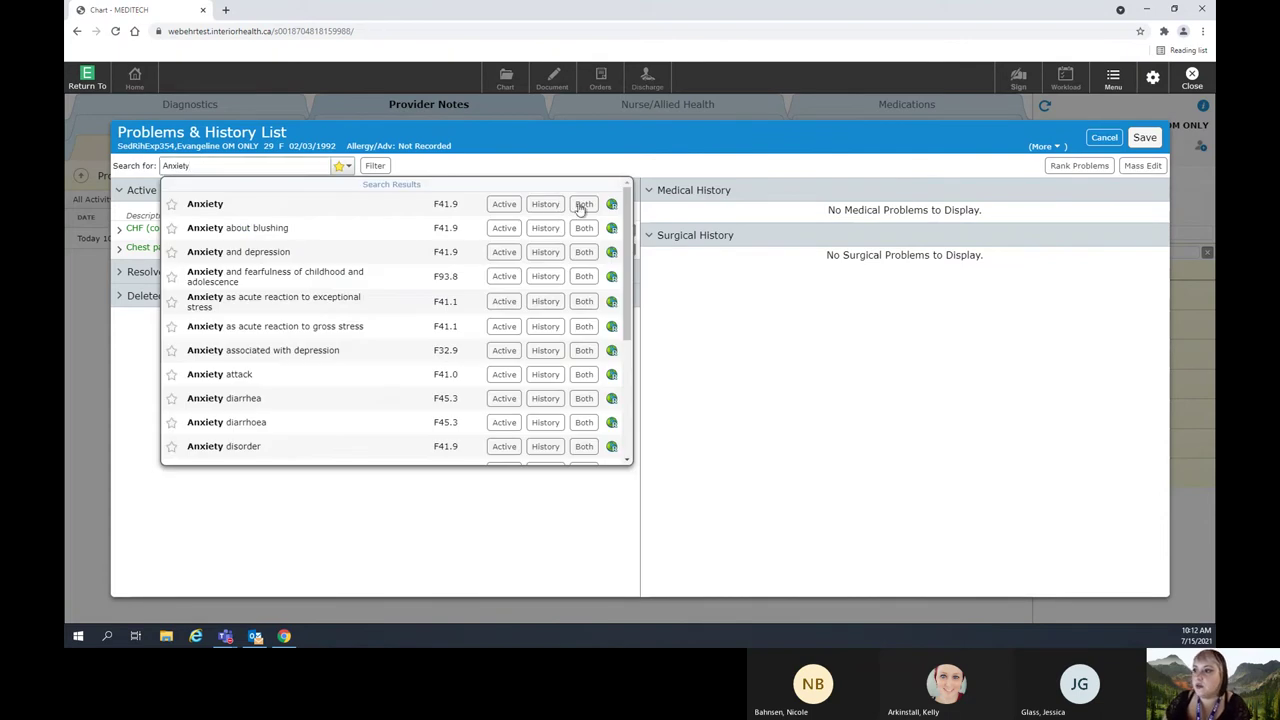
- Add Depression to the medical history
click(214, 165)
text(Depressio)
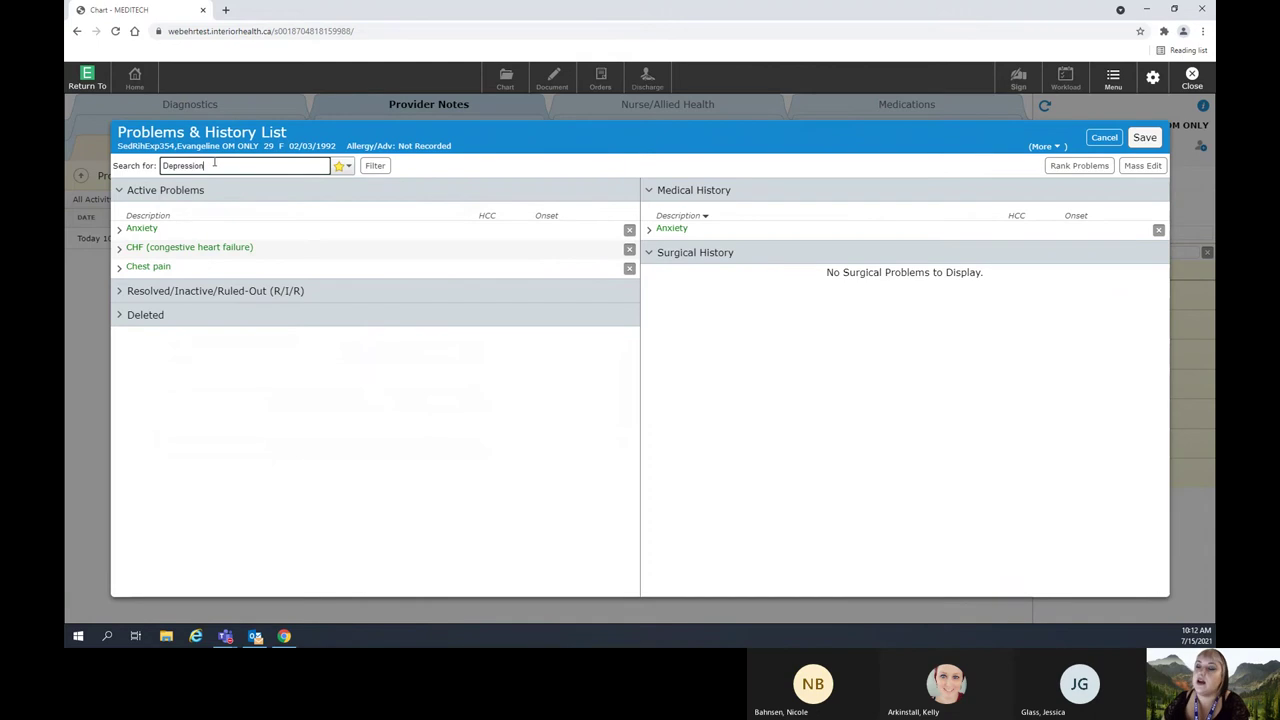
text(n)
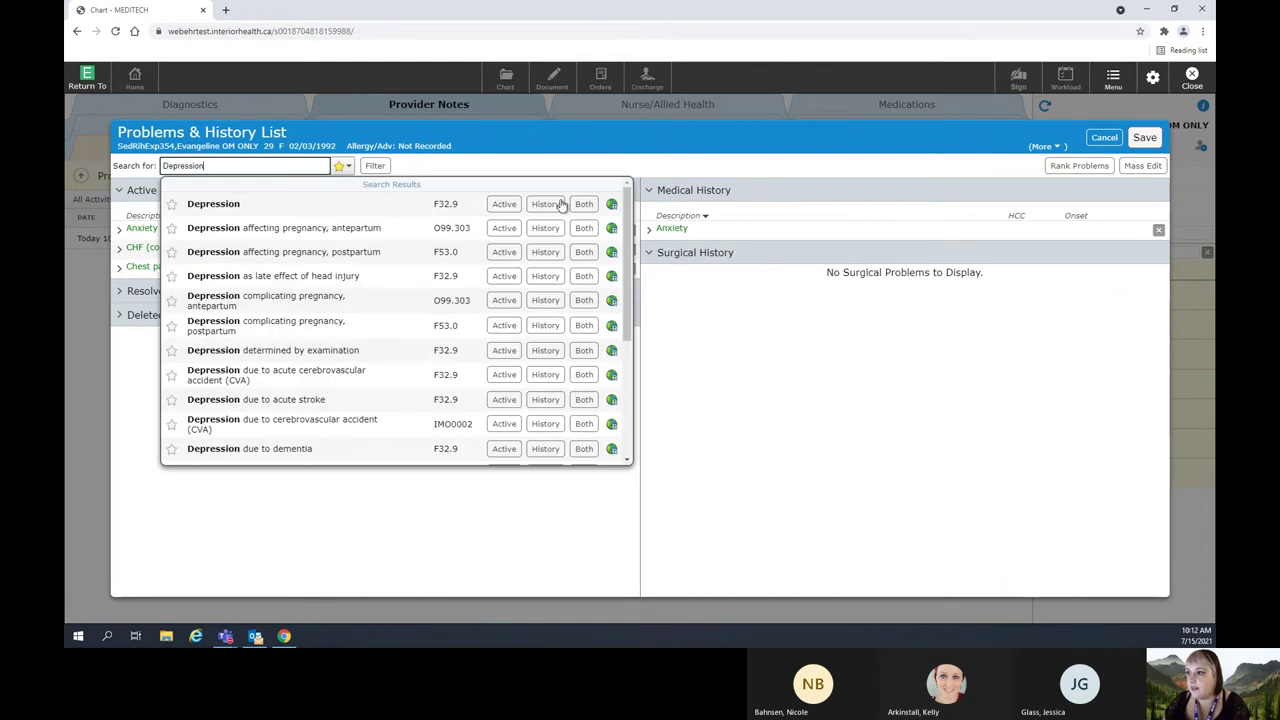
click(545, 204)
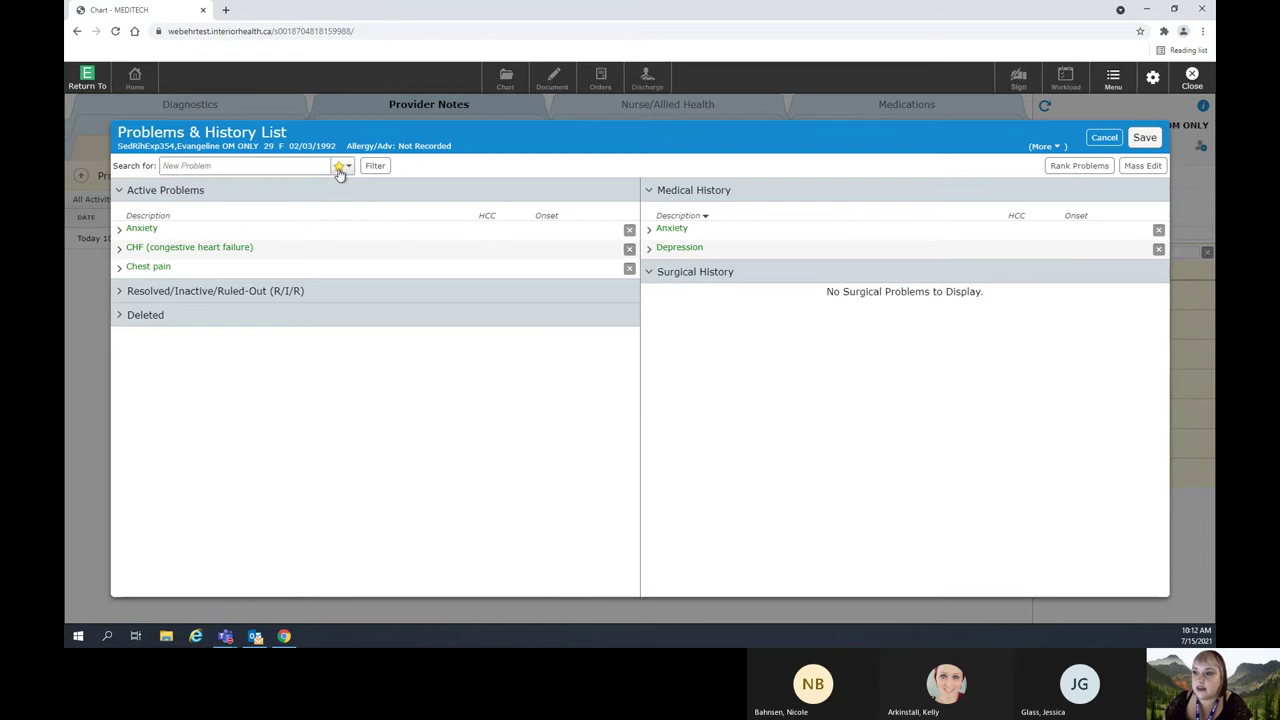
- From favourites, add Diabetes and Hypertension as problem and history, and Stroke as history
click(339, 168)
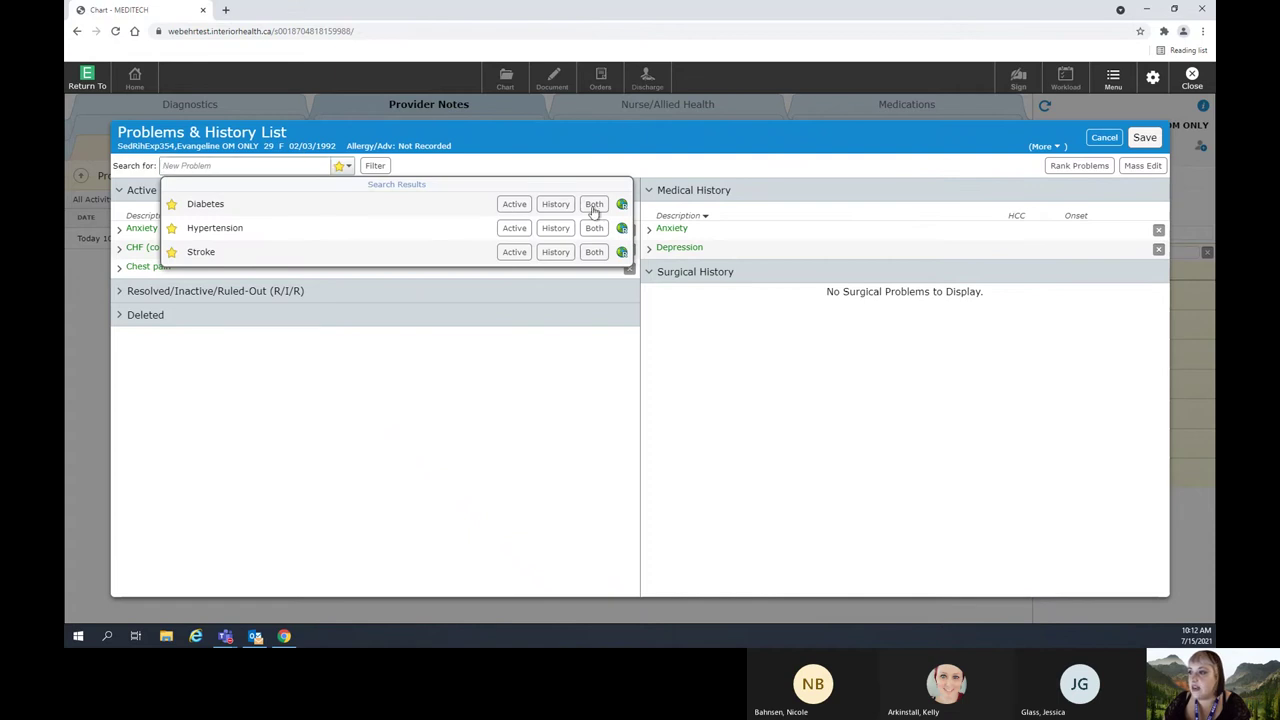
click(594, 205)
click(343, 170)
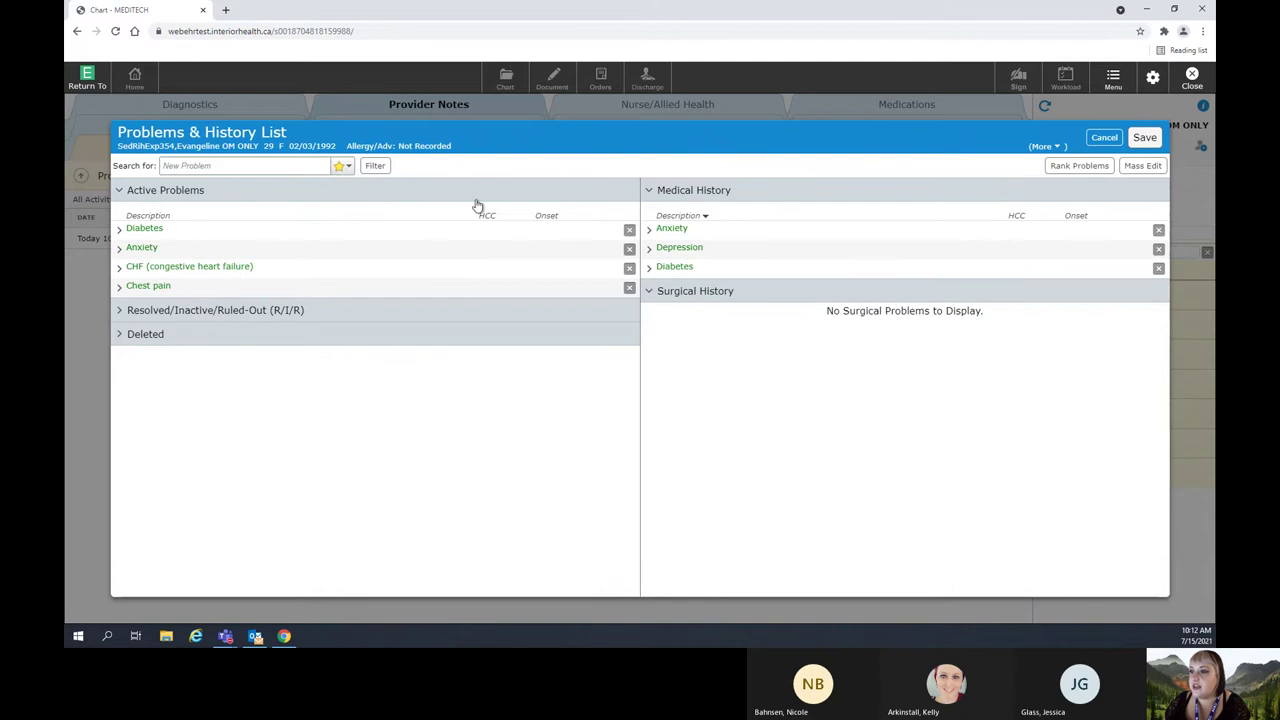
click(594, 228)
click(343, 170)
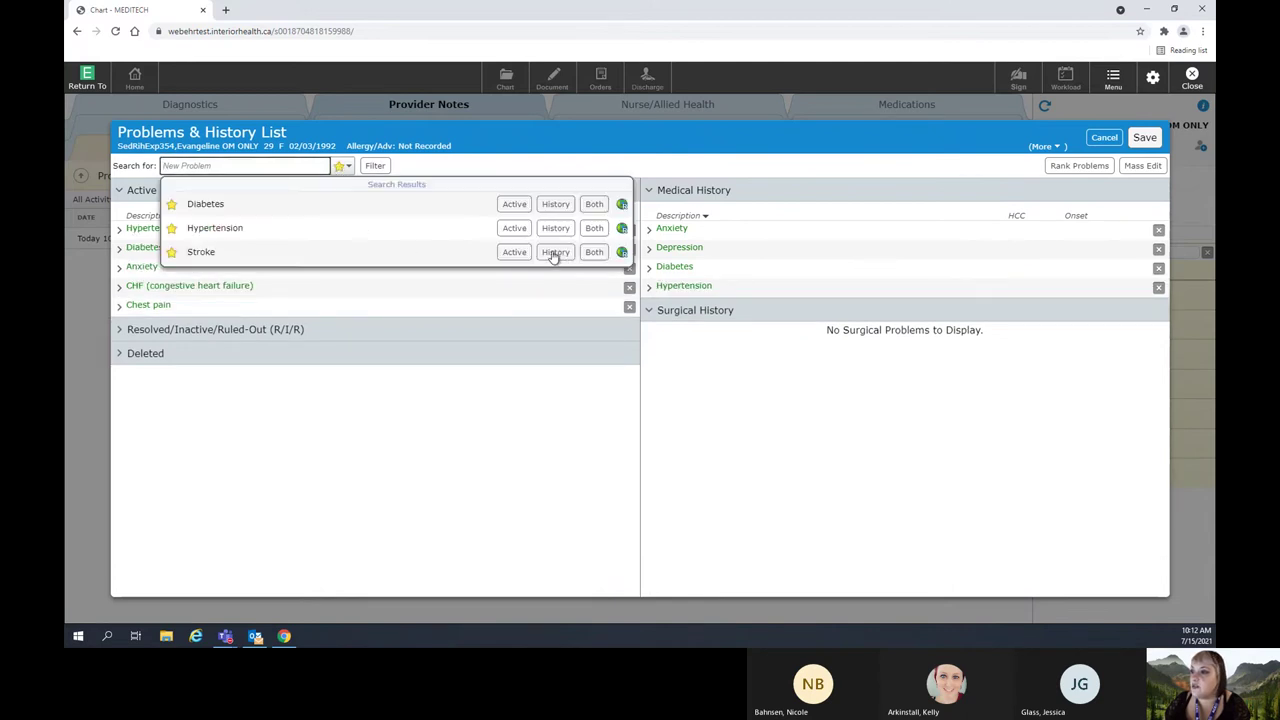
click(507, 256)
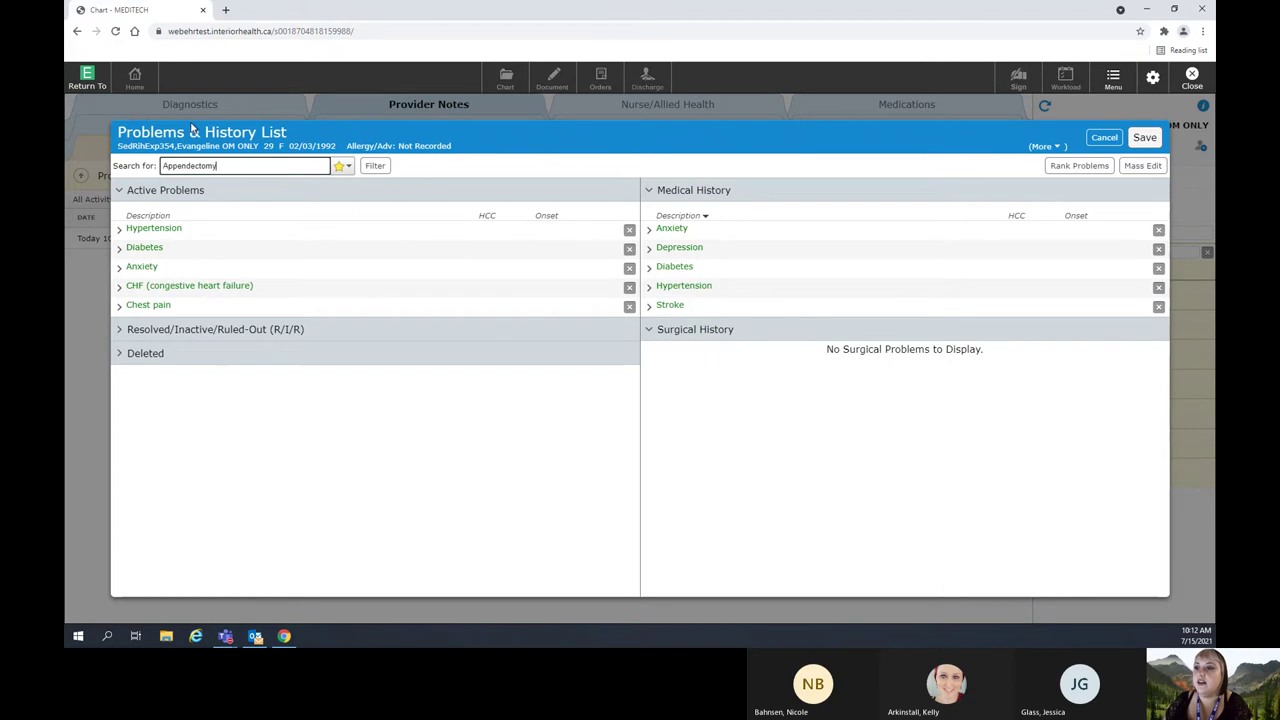
- Add History of appendectomy and History of cholecystectomy to the medical history
click(244, 165)
text(Appendectomy)
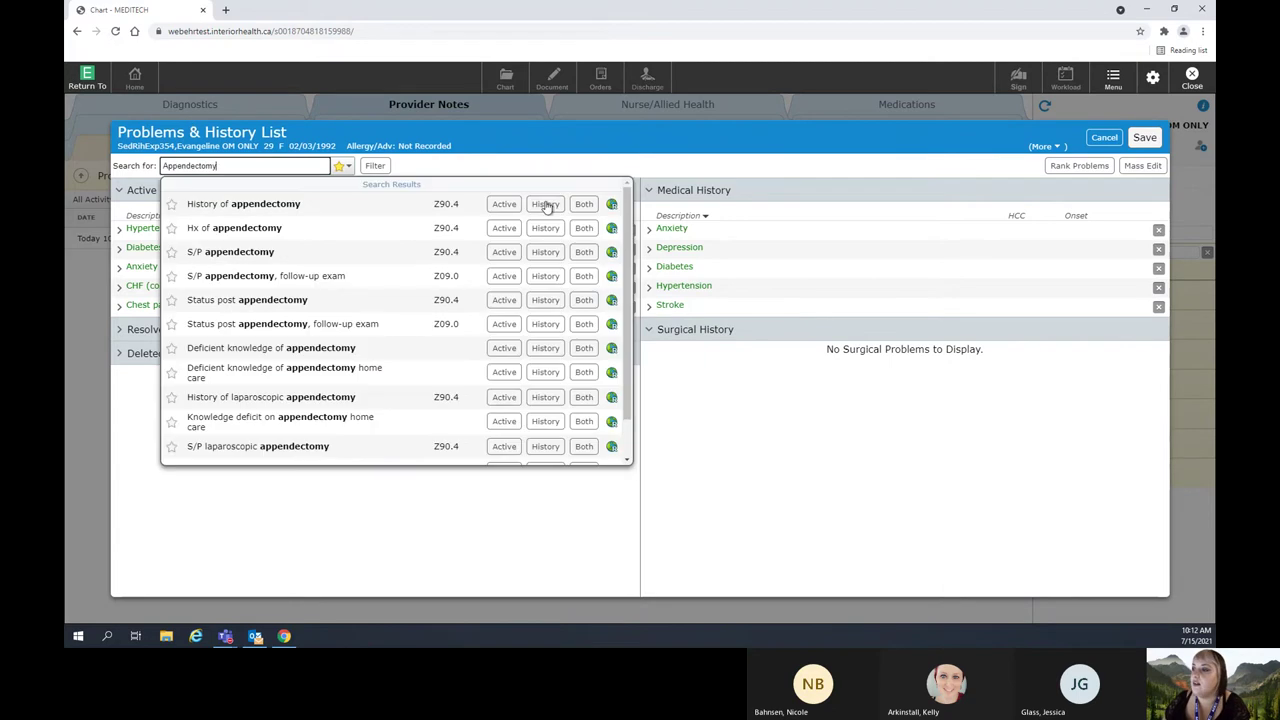
click(545, 204)
text(Cholecyst)
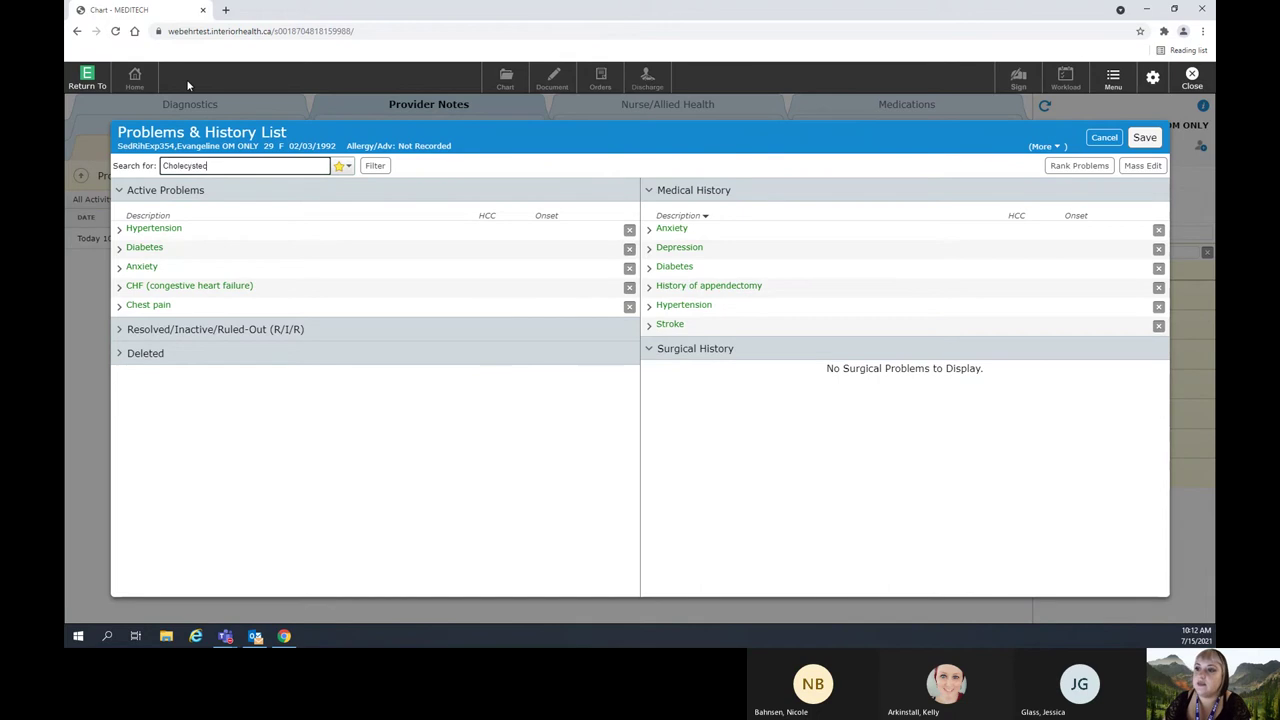
key(Return)
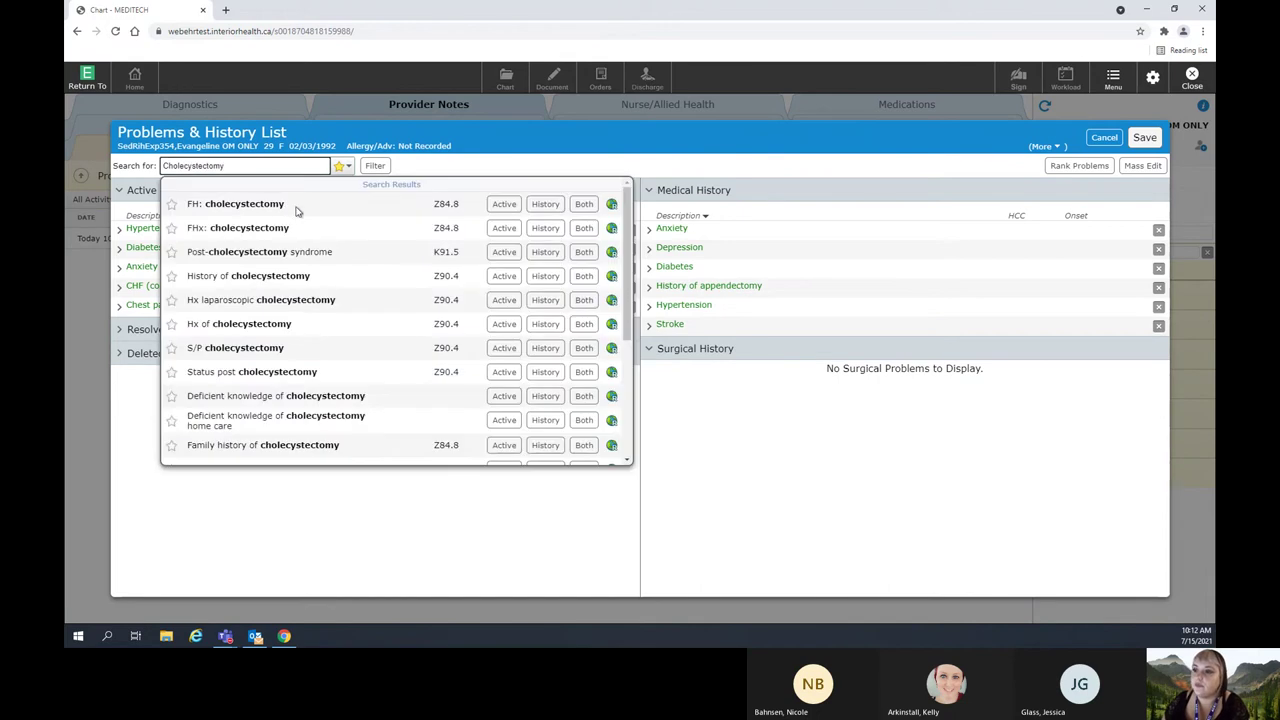
click(545, 276)
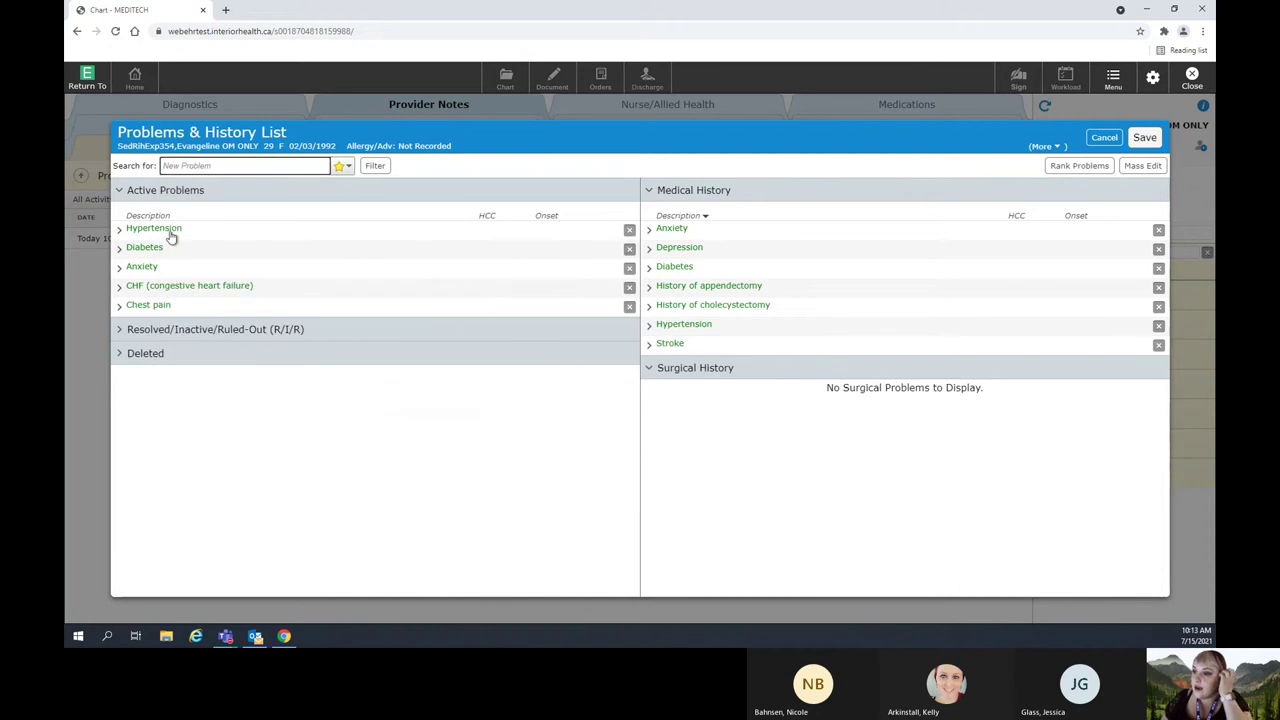
- Mark Hypertension chronic with the comment 'Medical management'
click(119, 232)
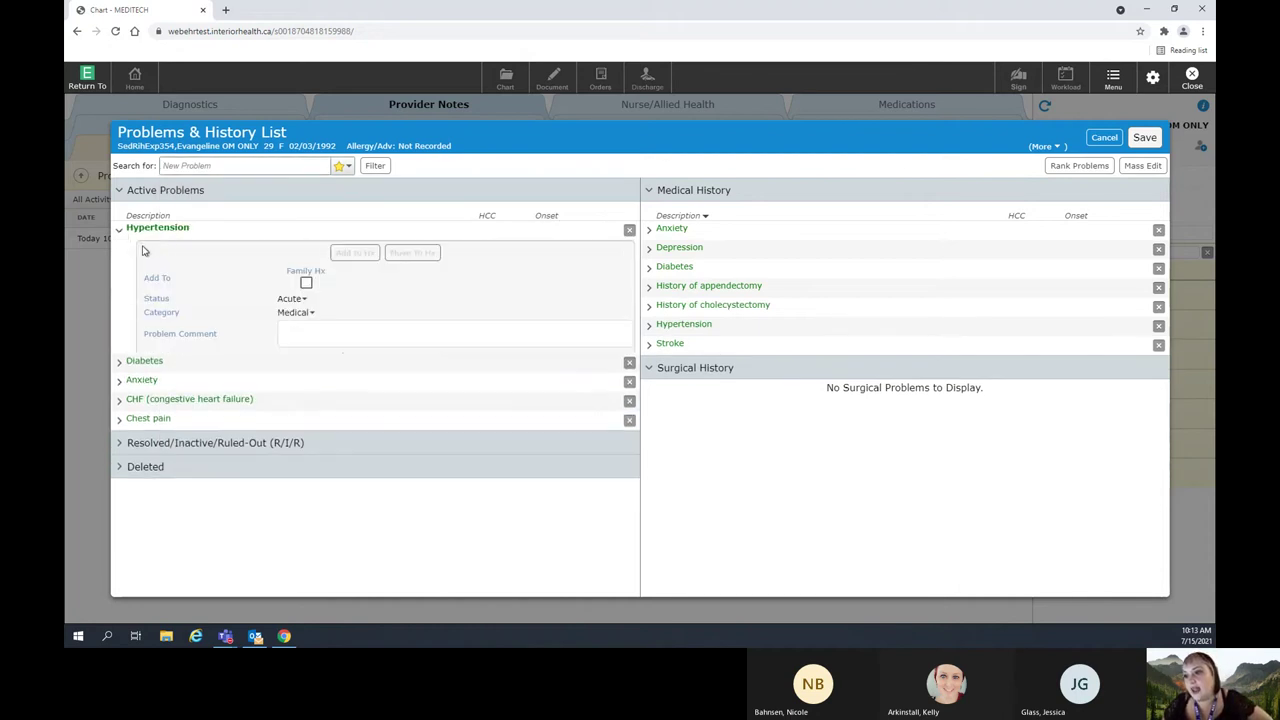
click(290, 300)
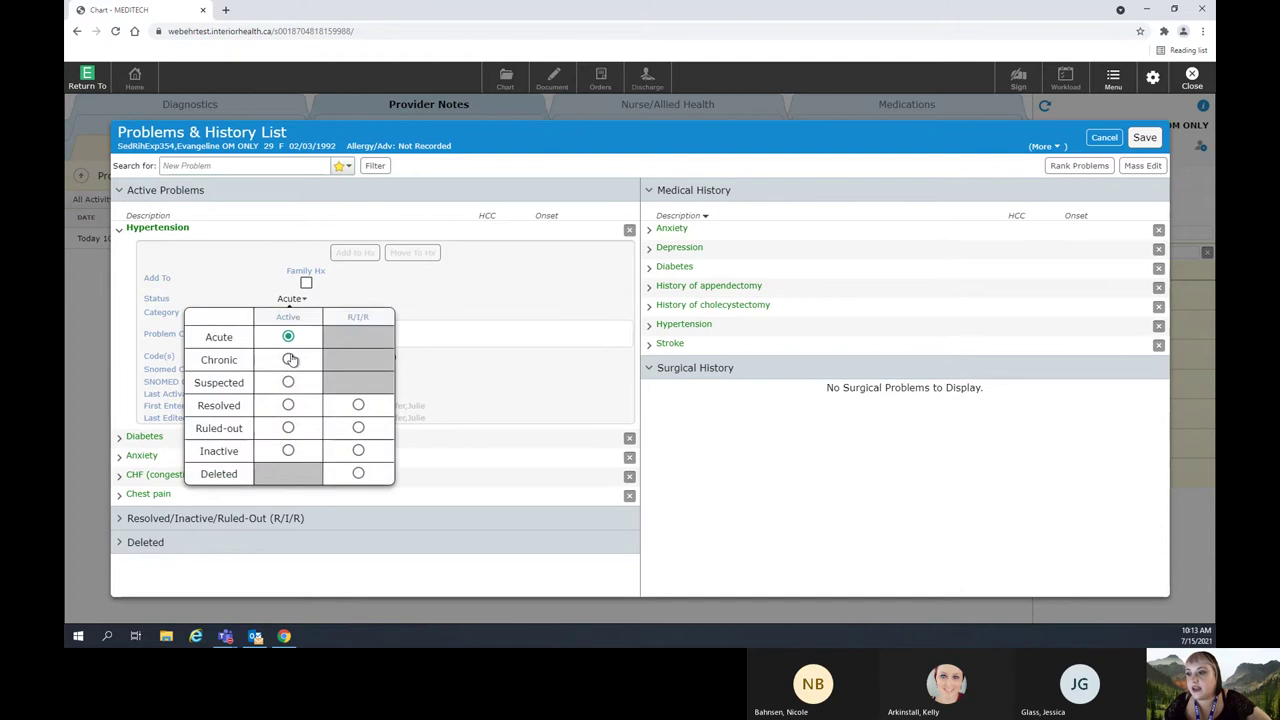
click(290, 362)
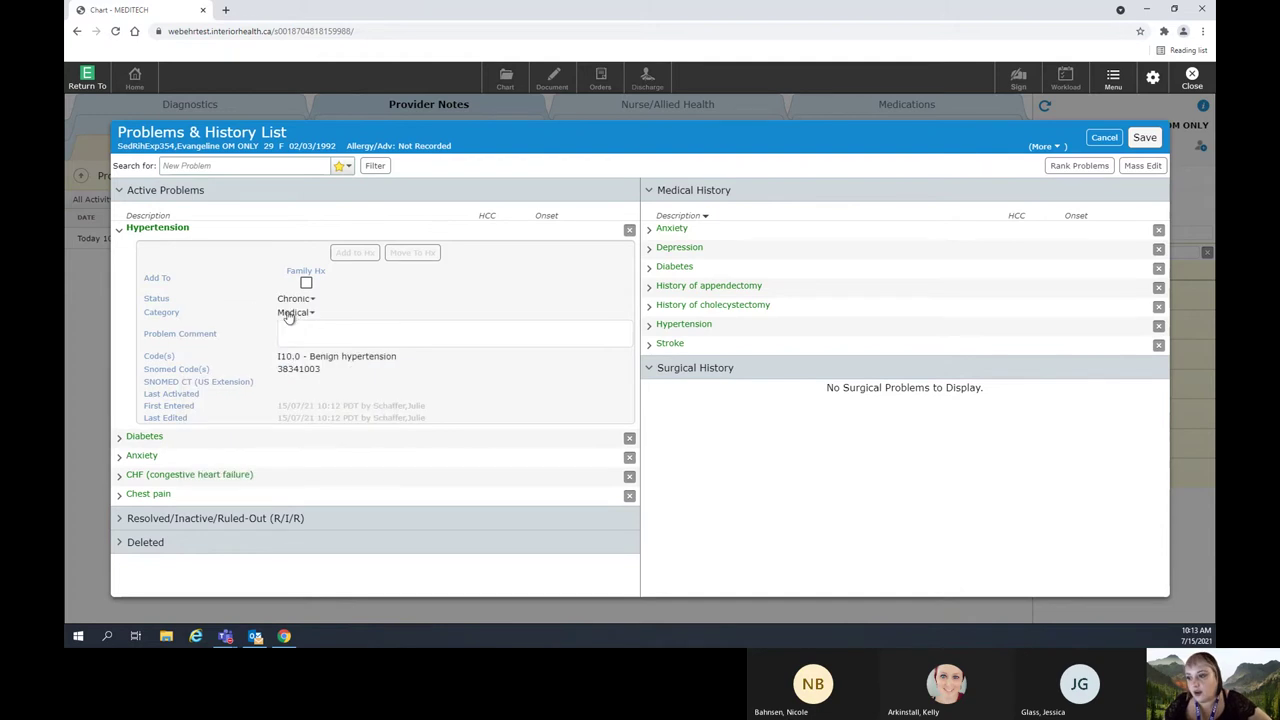
click(315, 338)
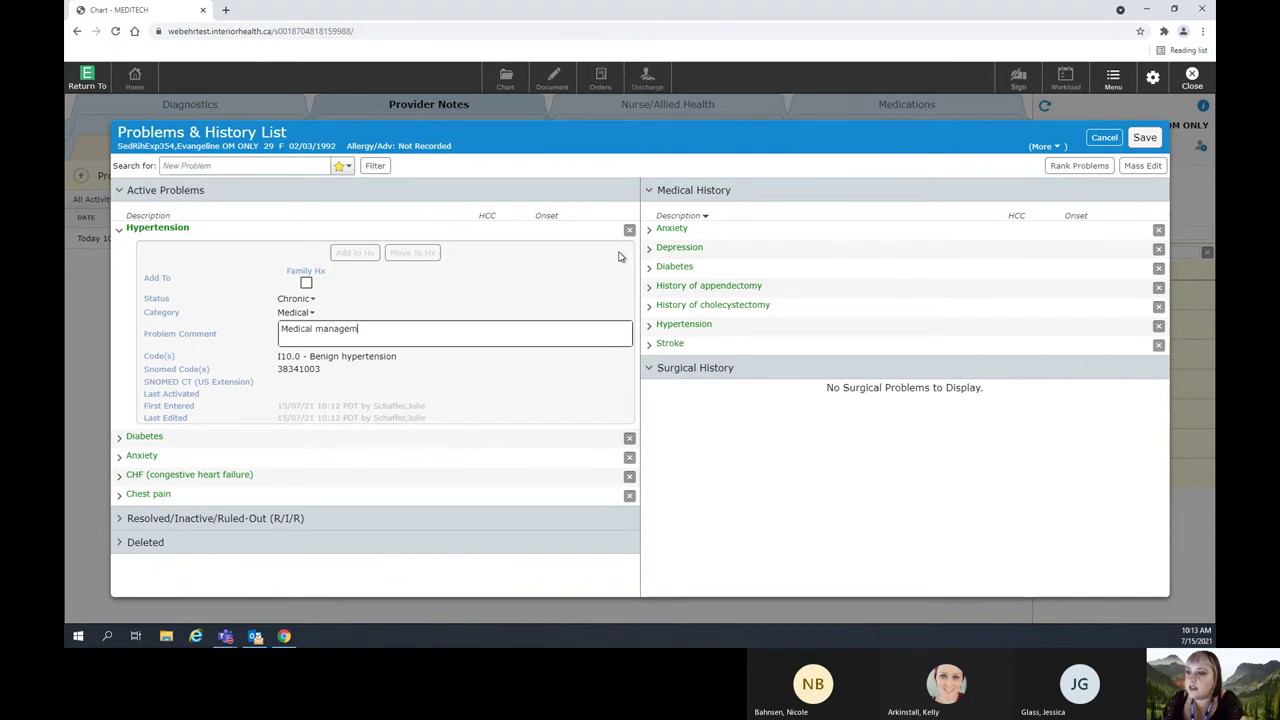
click(538, 292)
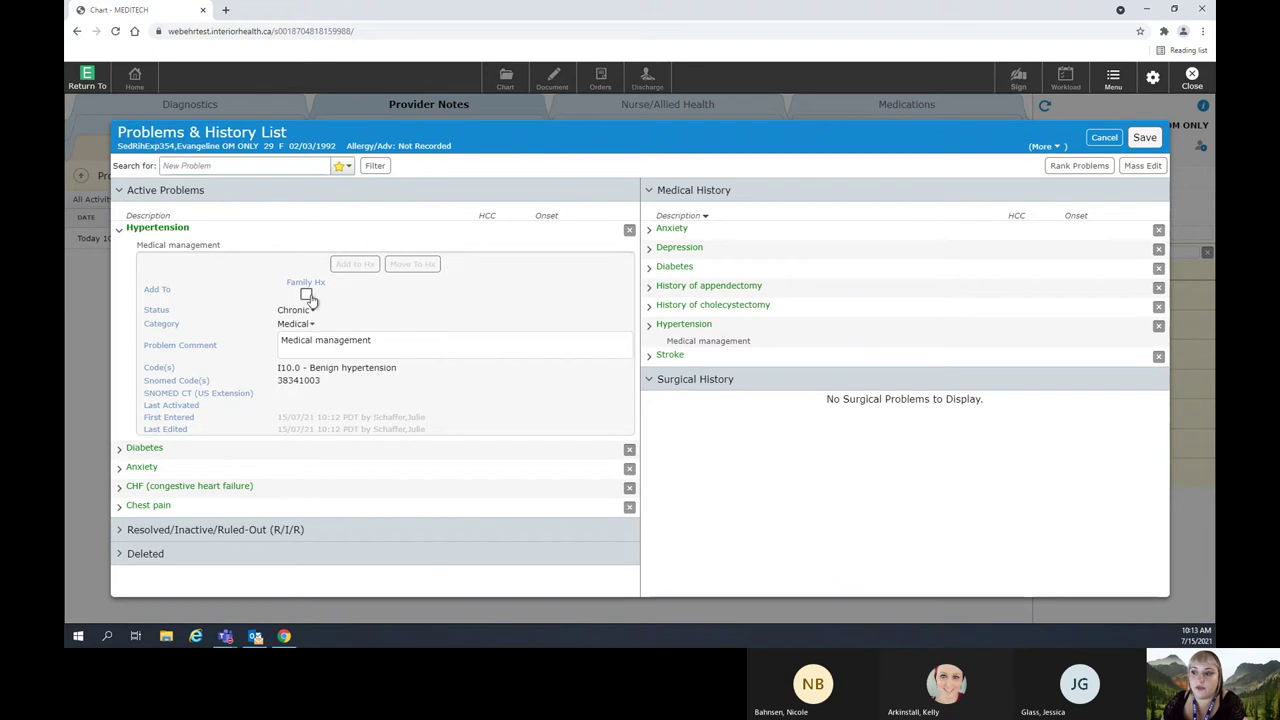
click(180, 232)
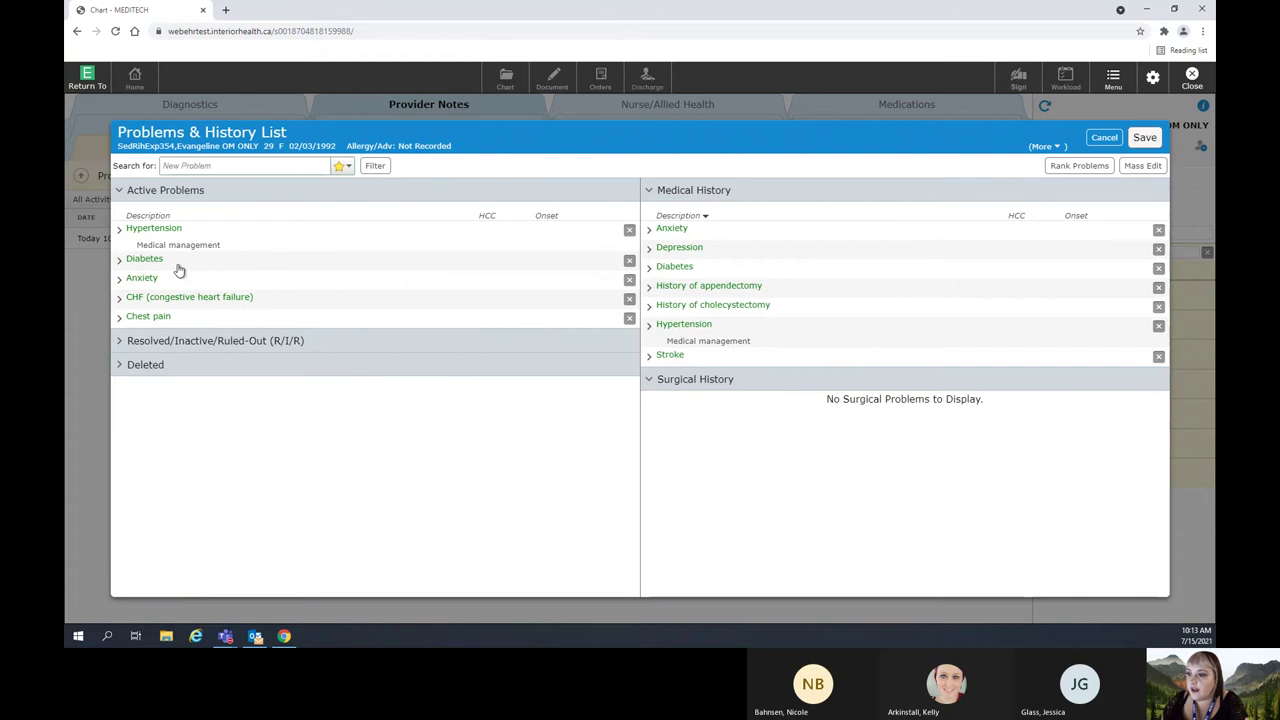
- Mark Diabetes and Anxiety as chronic
click(145, 258)
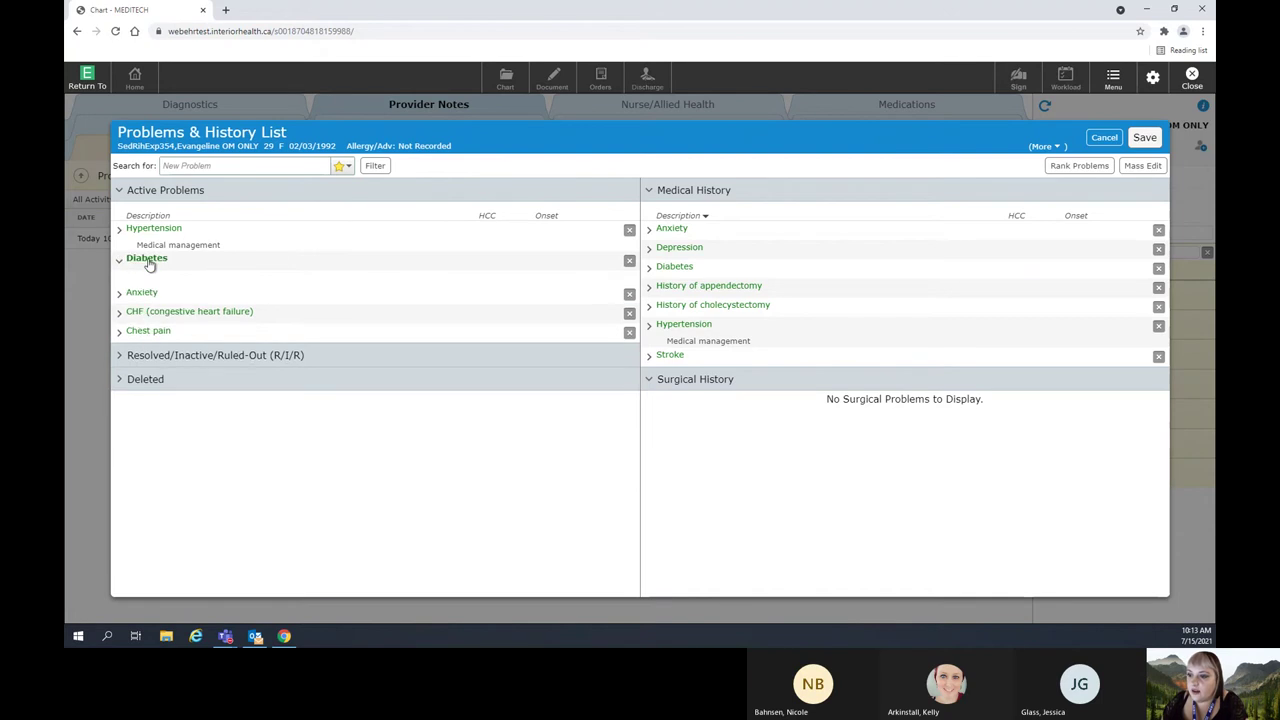
click(302, 333)
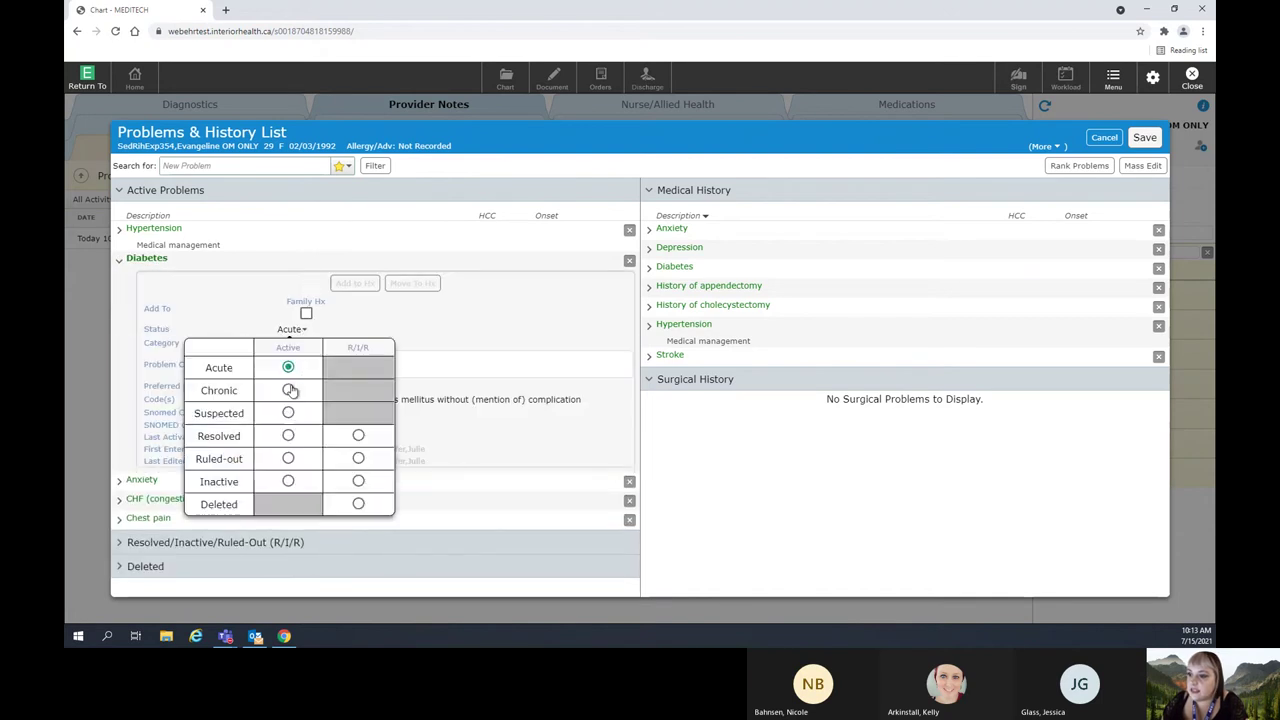
click(291, 392)
click(148, 259)
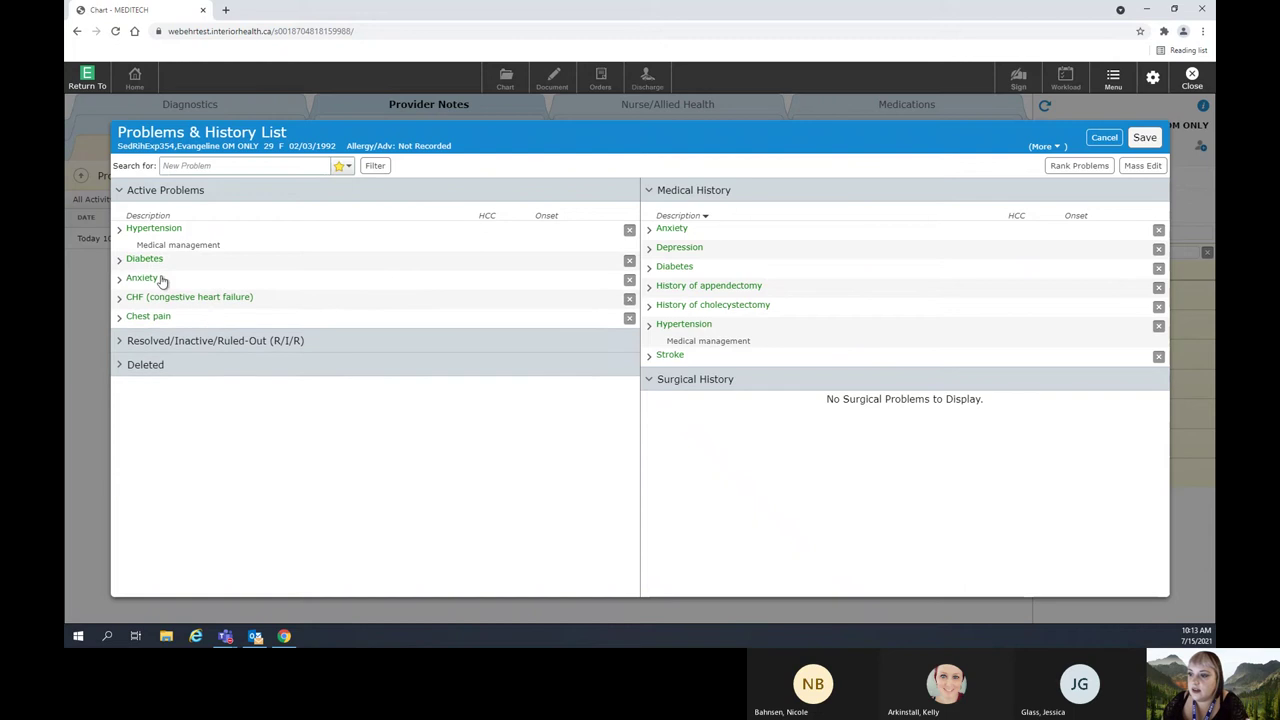
click(158, 278)
click(297, 351)
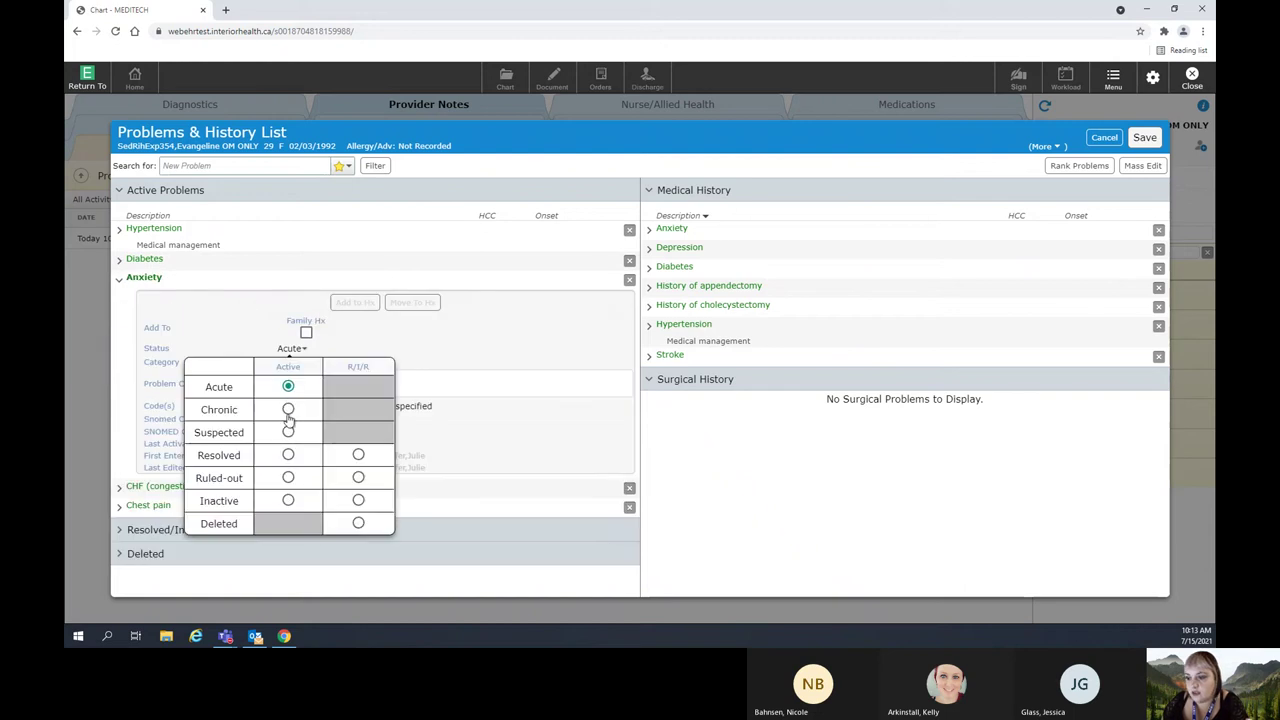
click(287, 409)
click(147, 278)
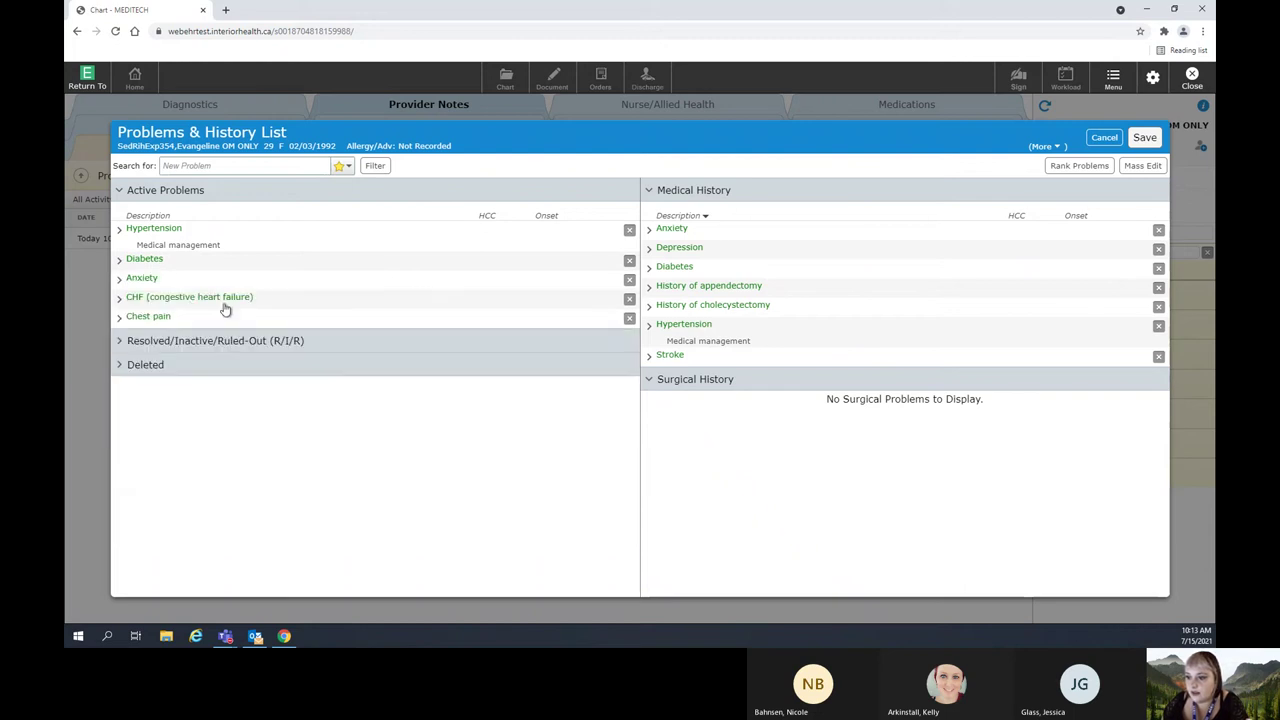
- Set congestive heart failure to Suspected and flag it as family history
click(191, 296)
click(299, 368)
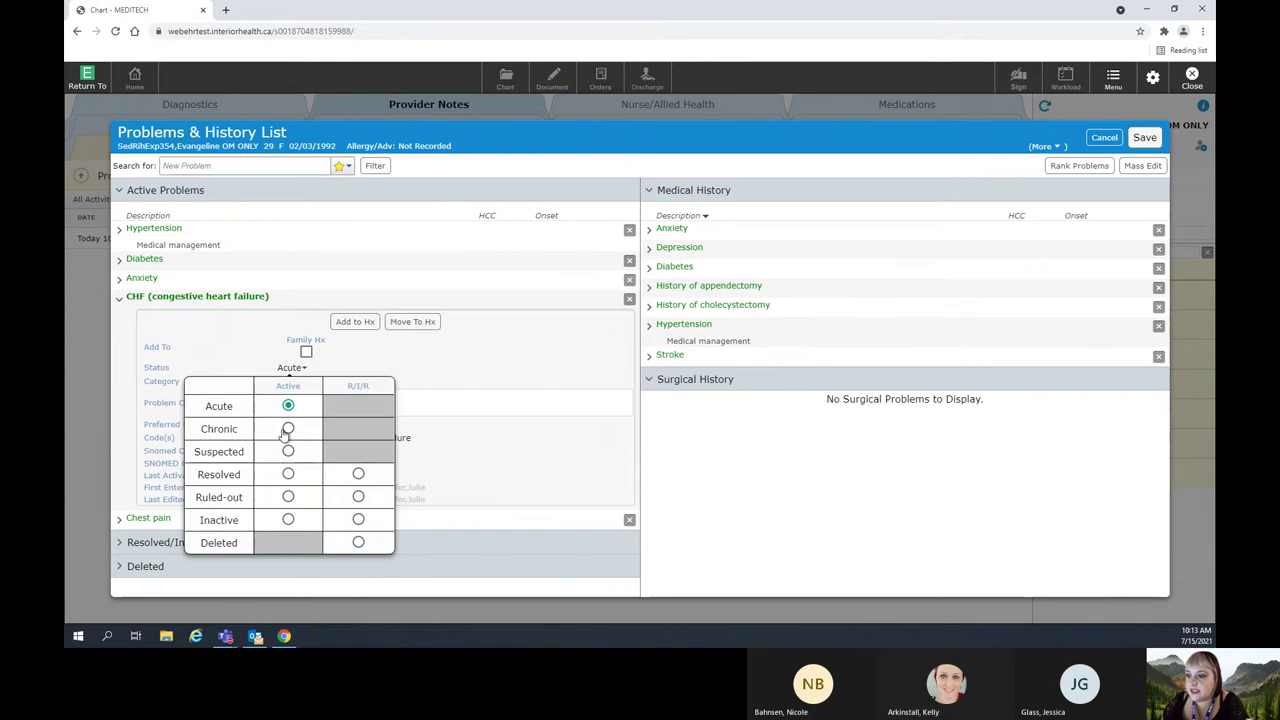
click(289, 452)
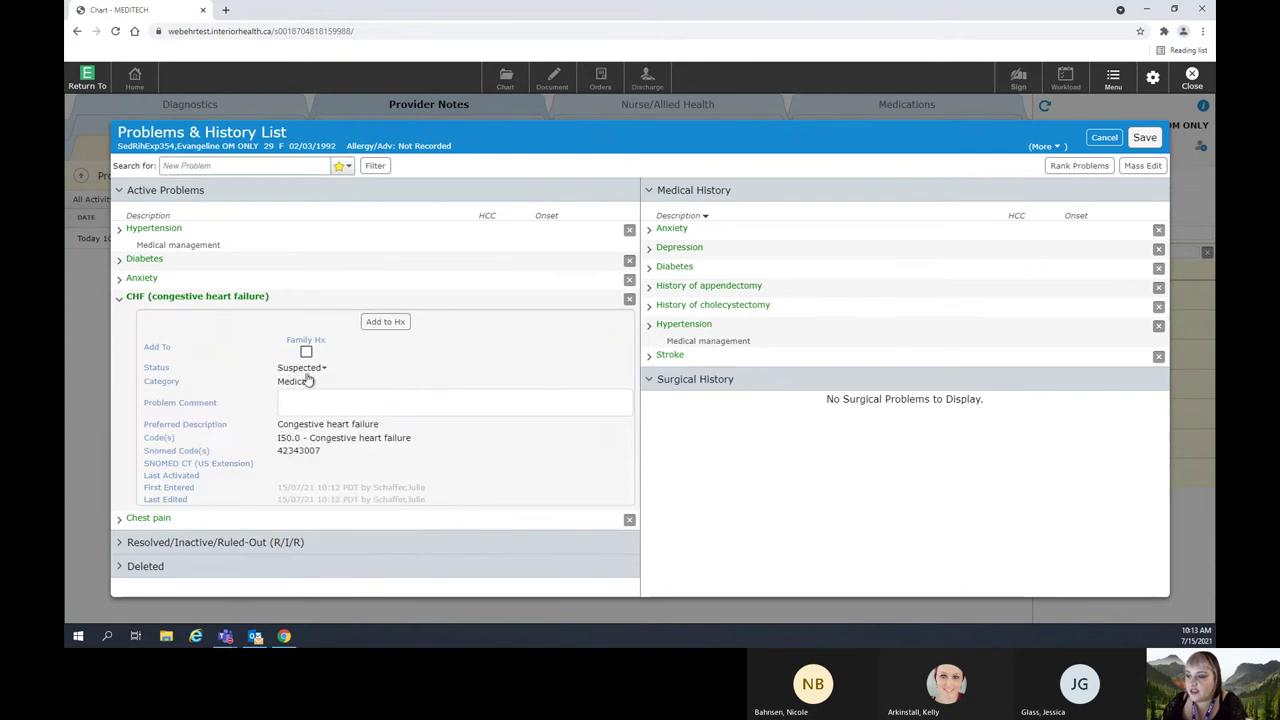
click(306, 352)
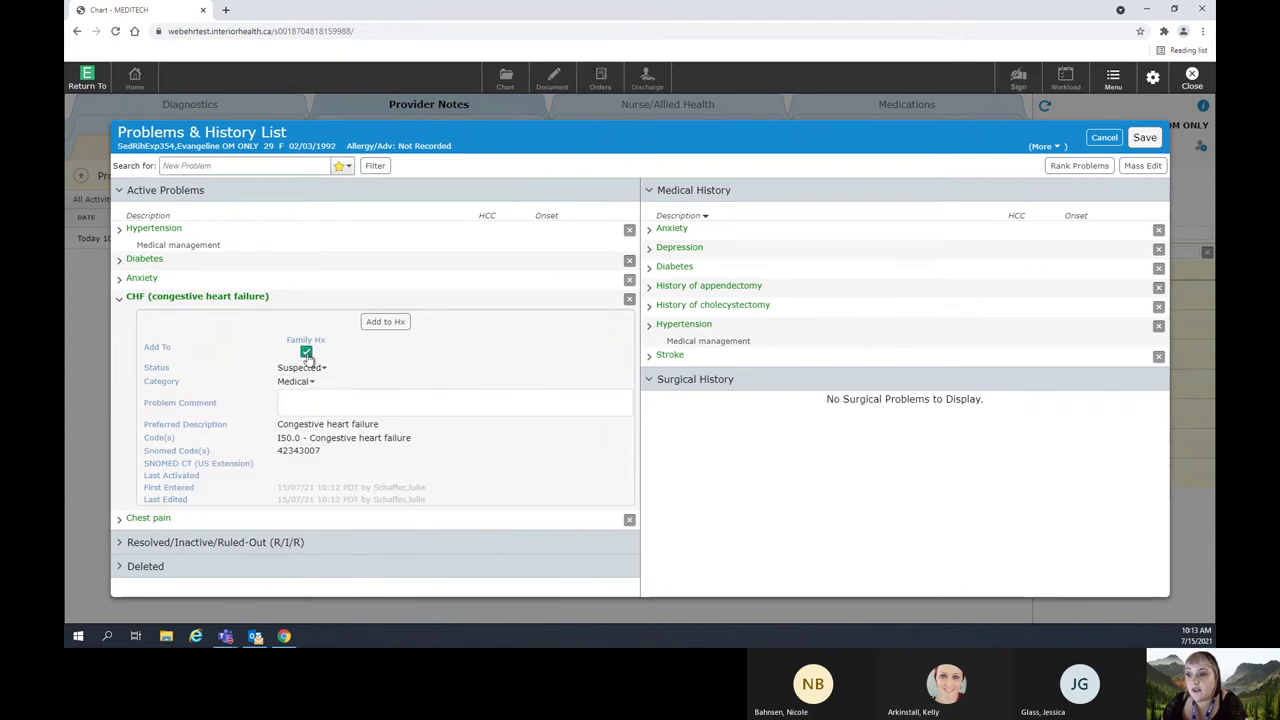
click(191, 298)
click(160, 316)
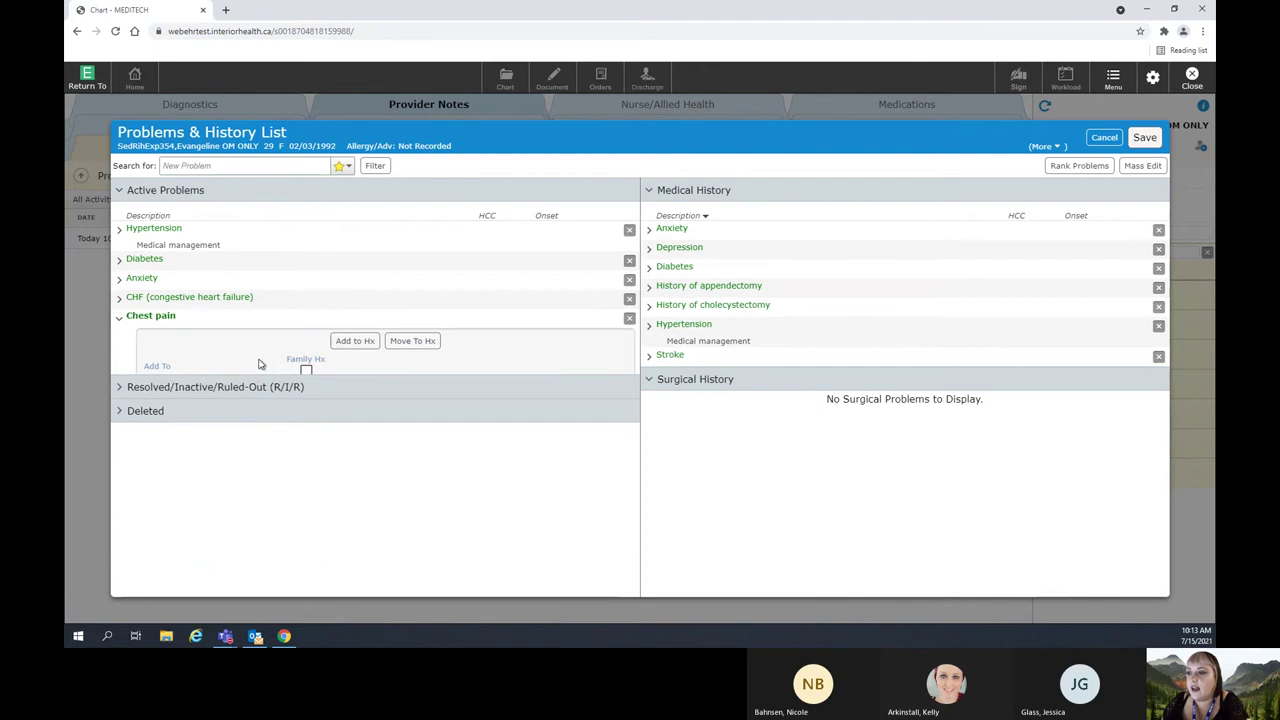
click(163, 318)
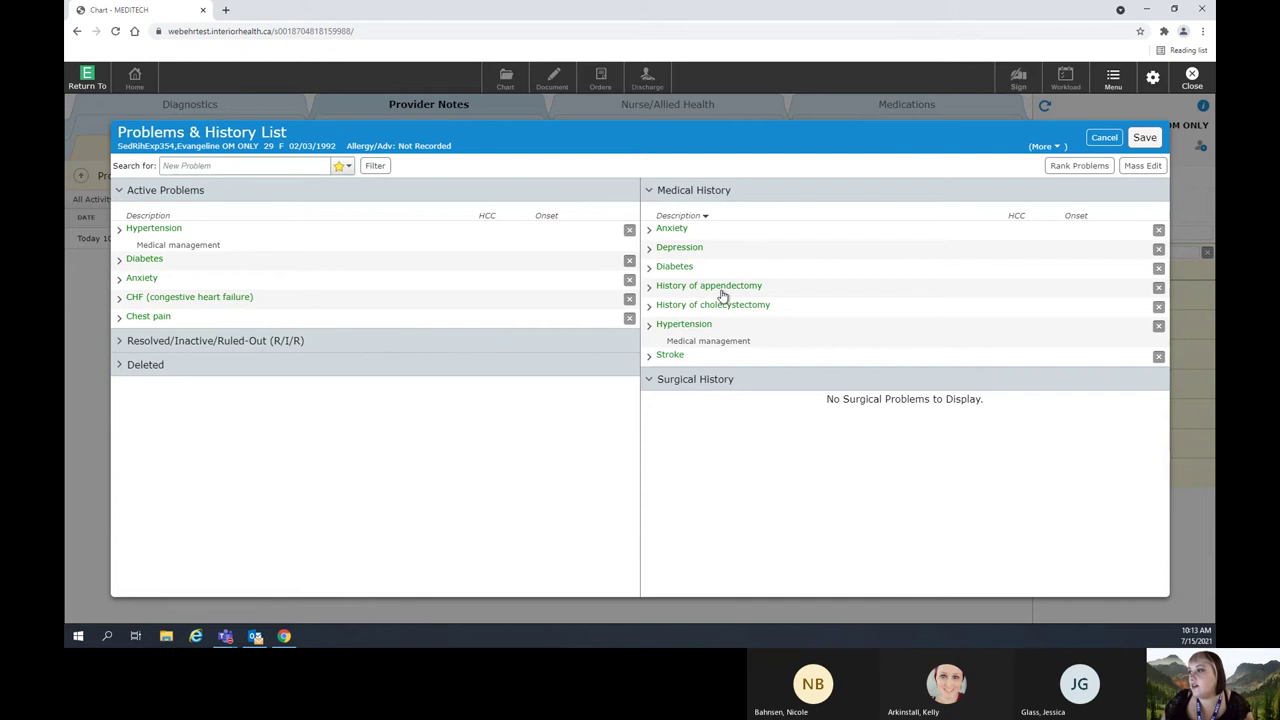
- Change the appendectomy and cholecystectomy history entries to the Surgical category
click(720, 286)
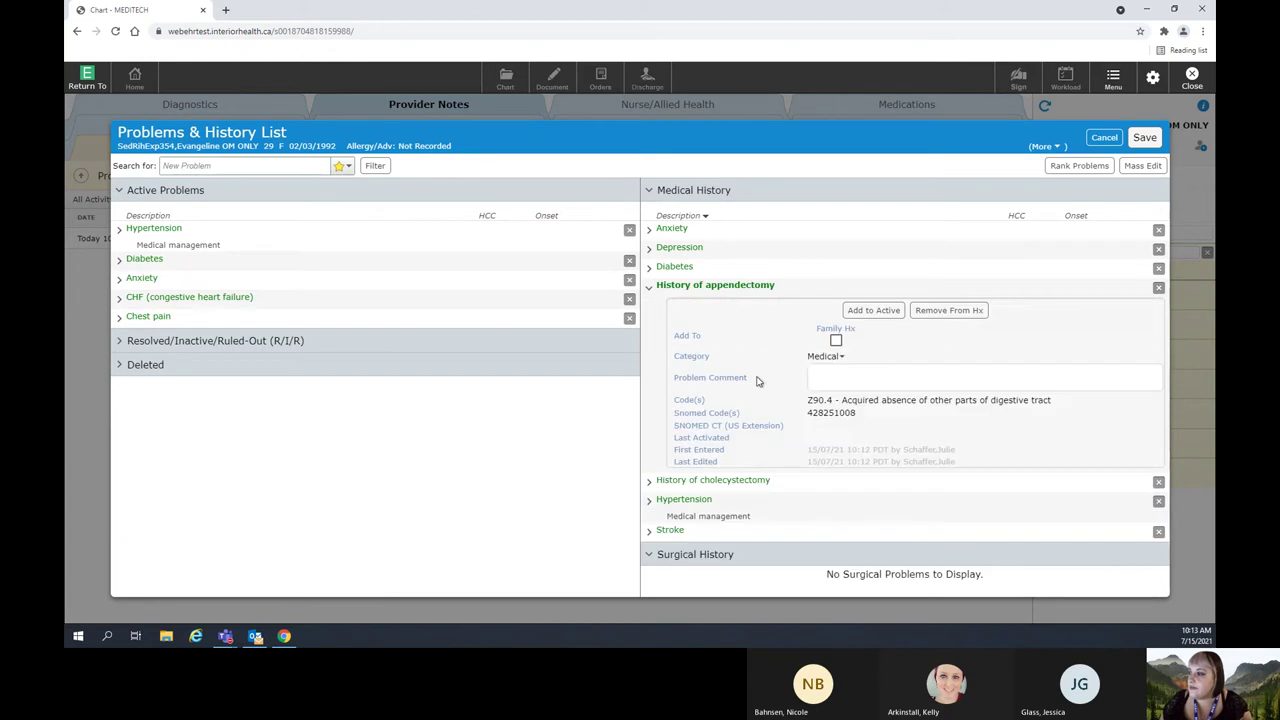
click(826, 357)
click(826, 400)
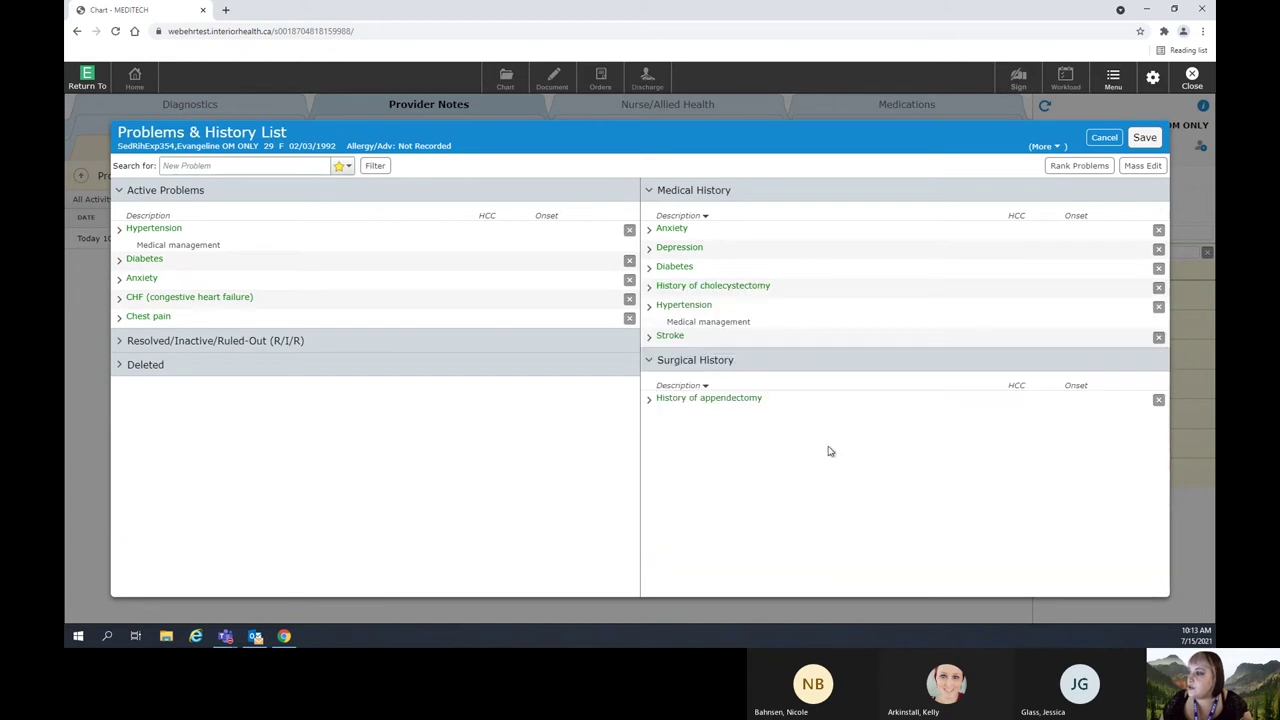
click(712, 287)
click(826, 357)
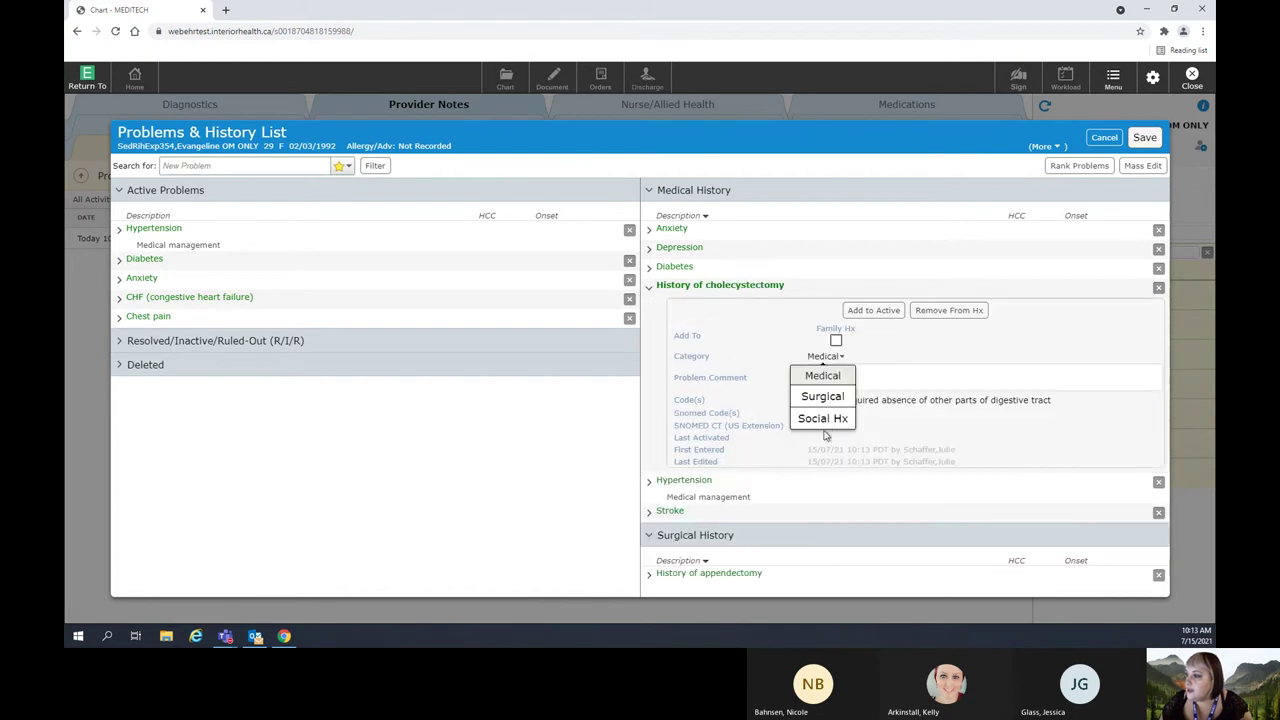
click(826, 398)
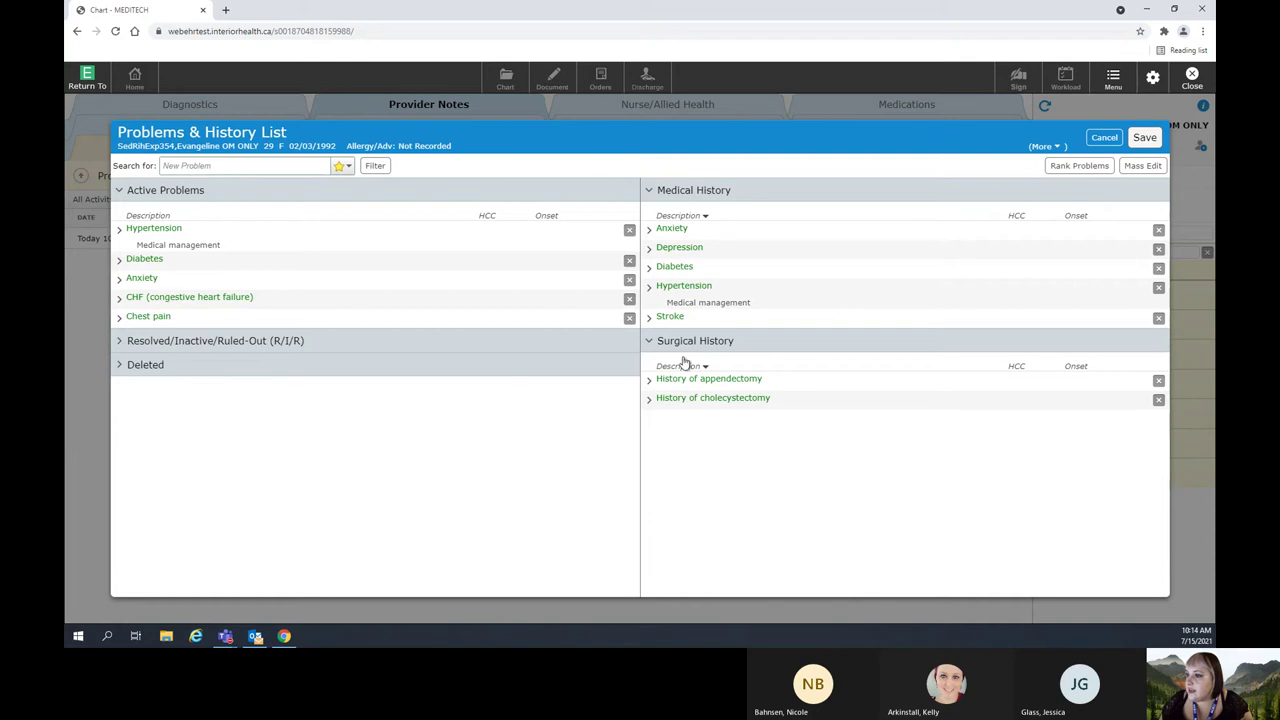
- Comment 'Psychotropic management and counselling' on Depression, tick Family Hx, and start ranking problems
click(688, 253)
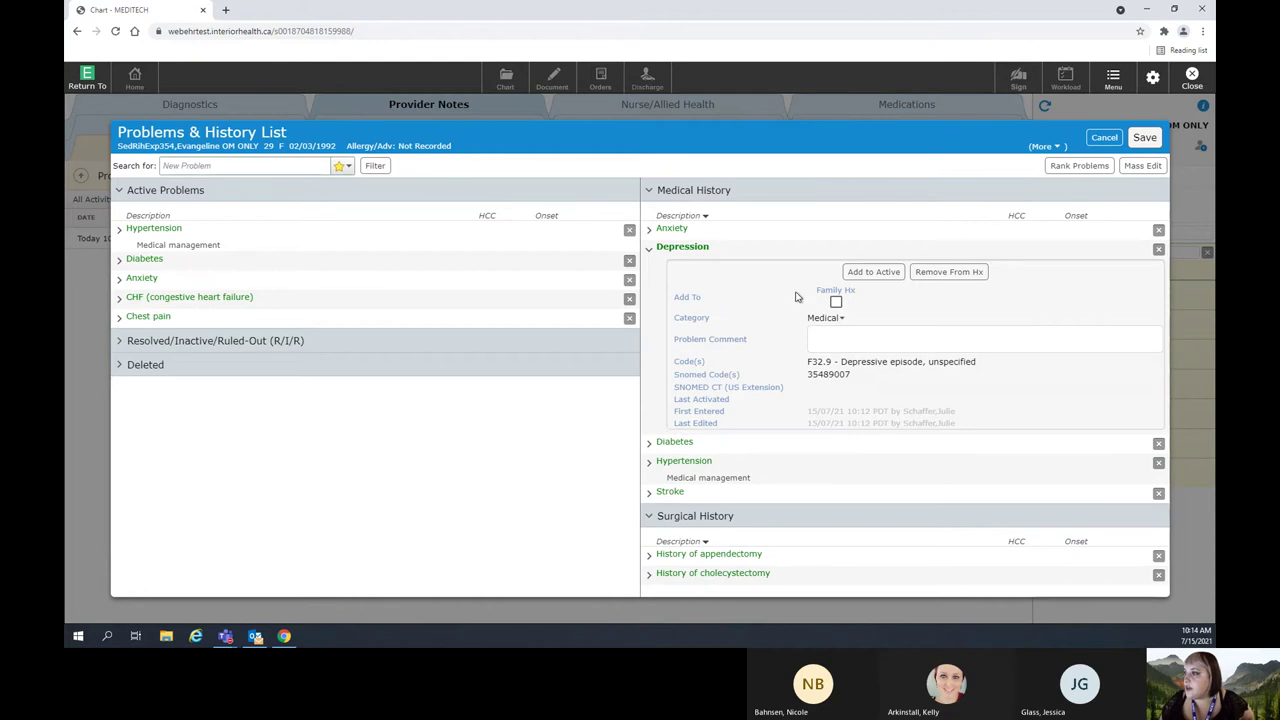
click(868, 347)
text(Psychot)
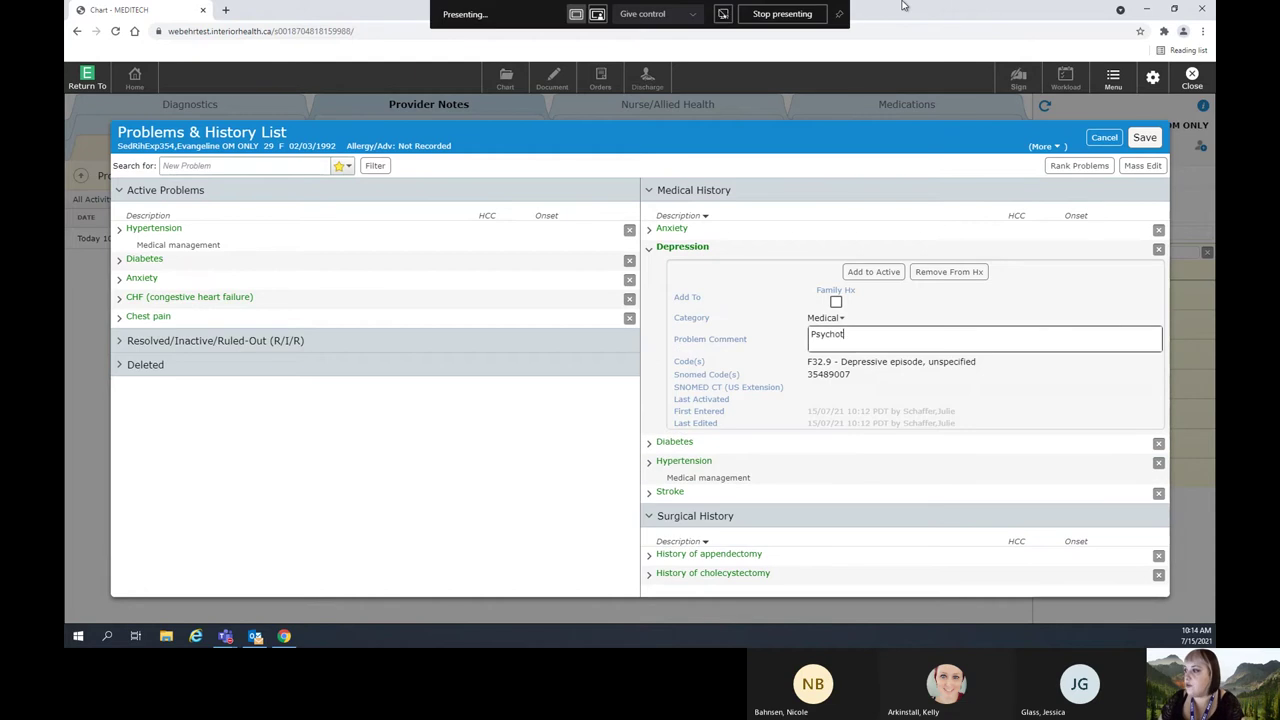
text(ropic and )
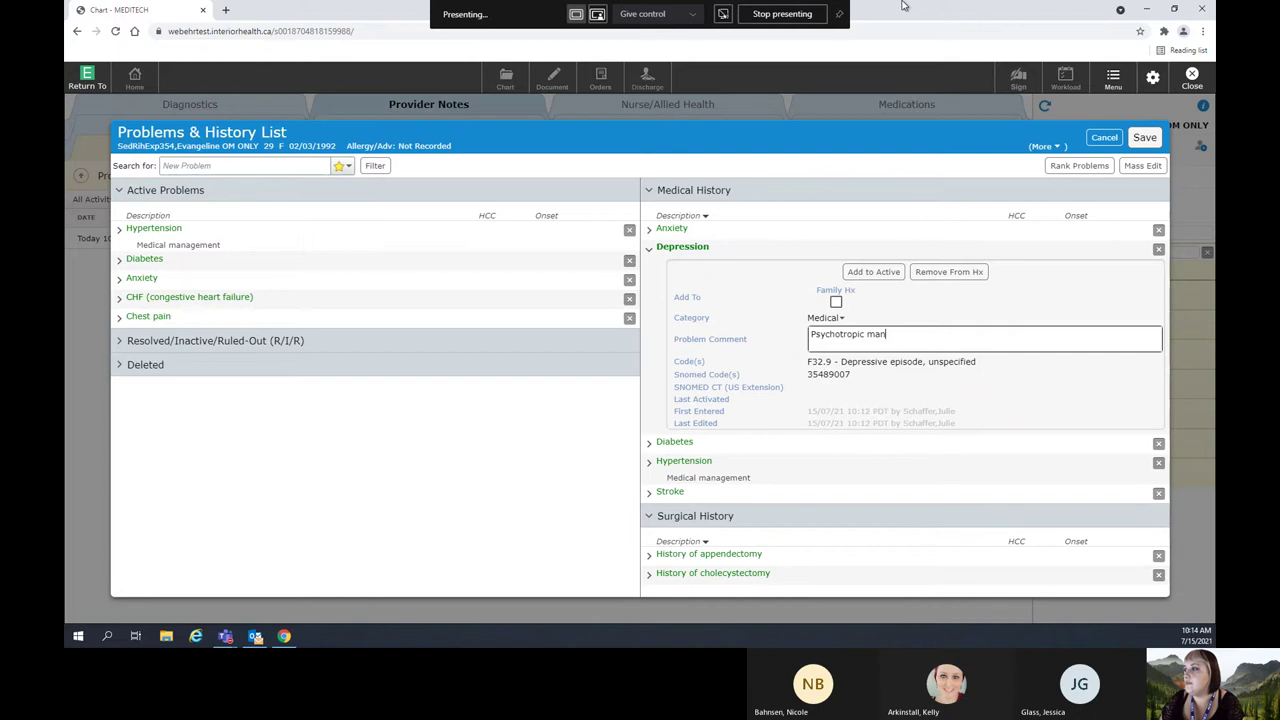
text(agement and conselling)
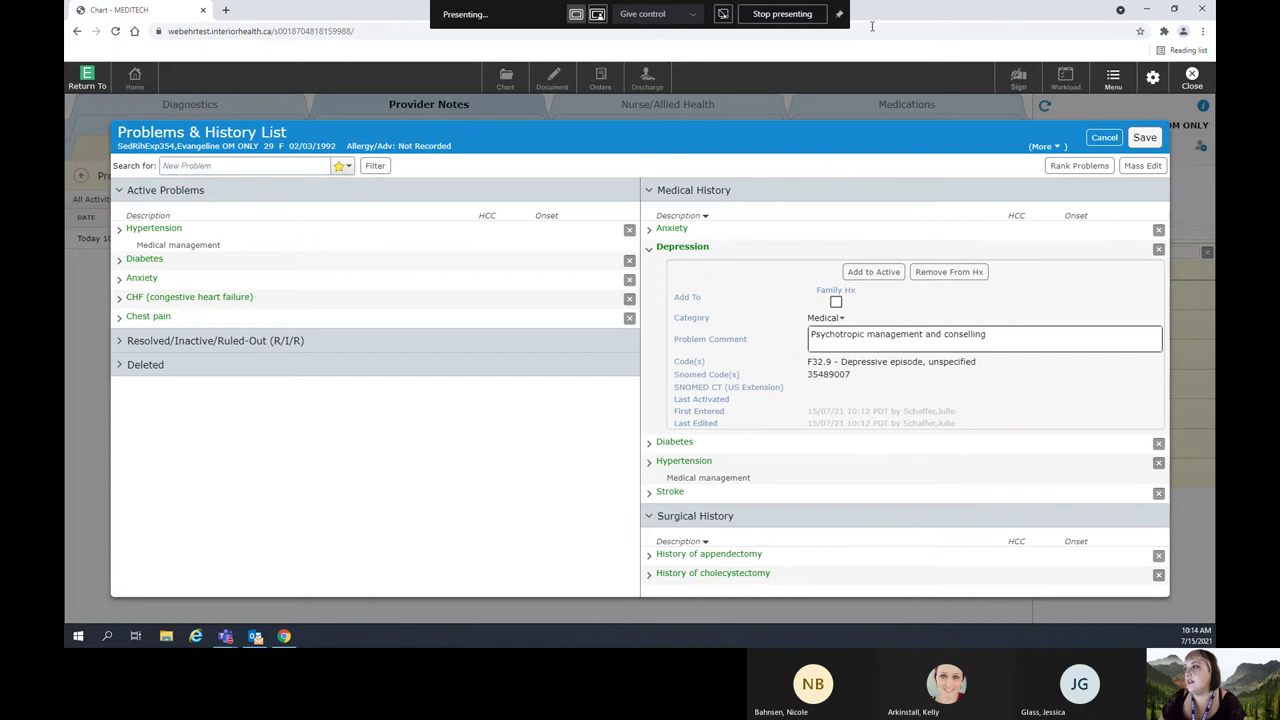
key(BackSpace)
key(BackSpace)
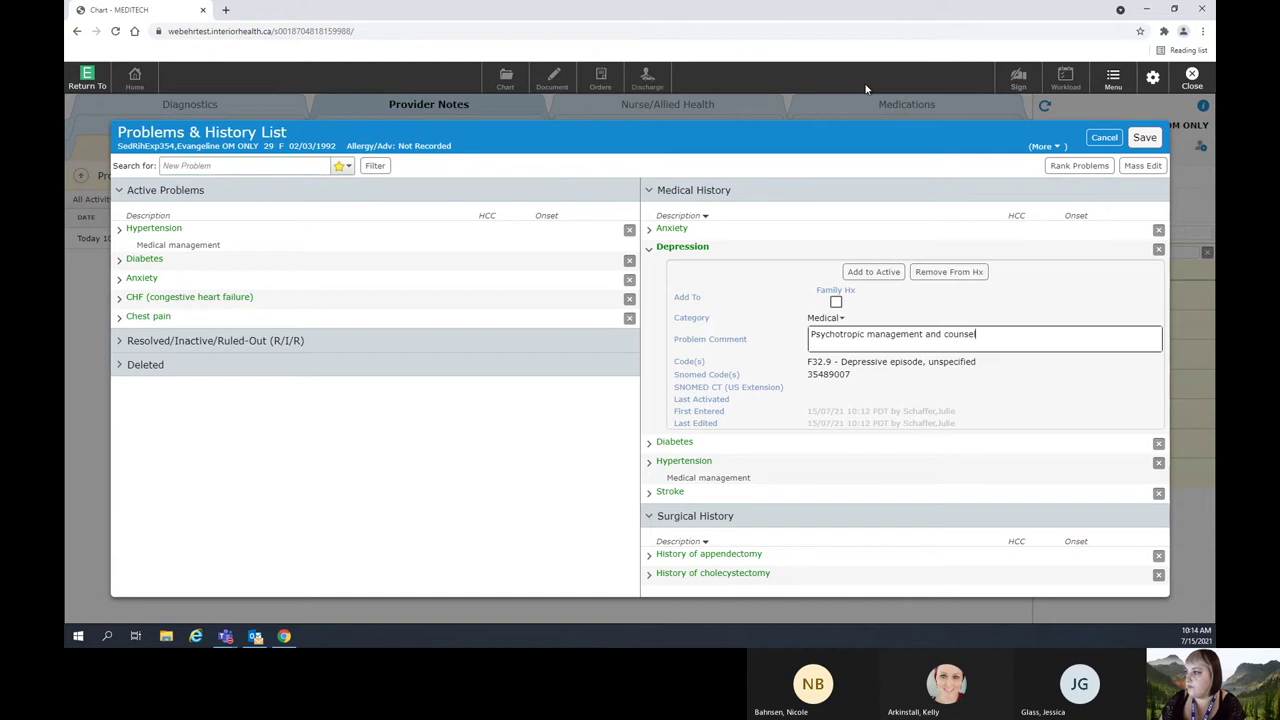
click(835, 302)
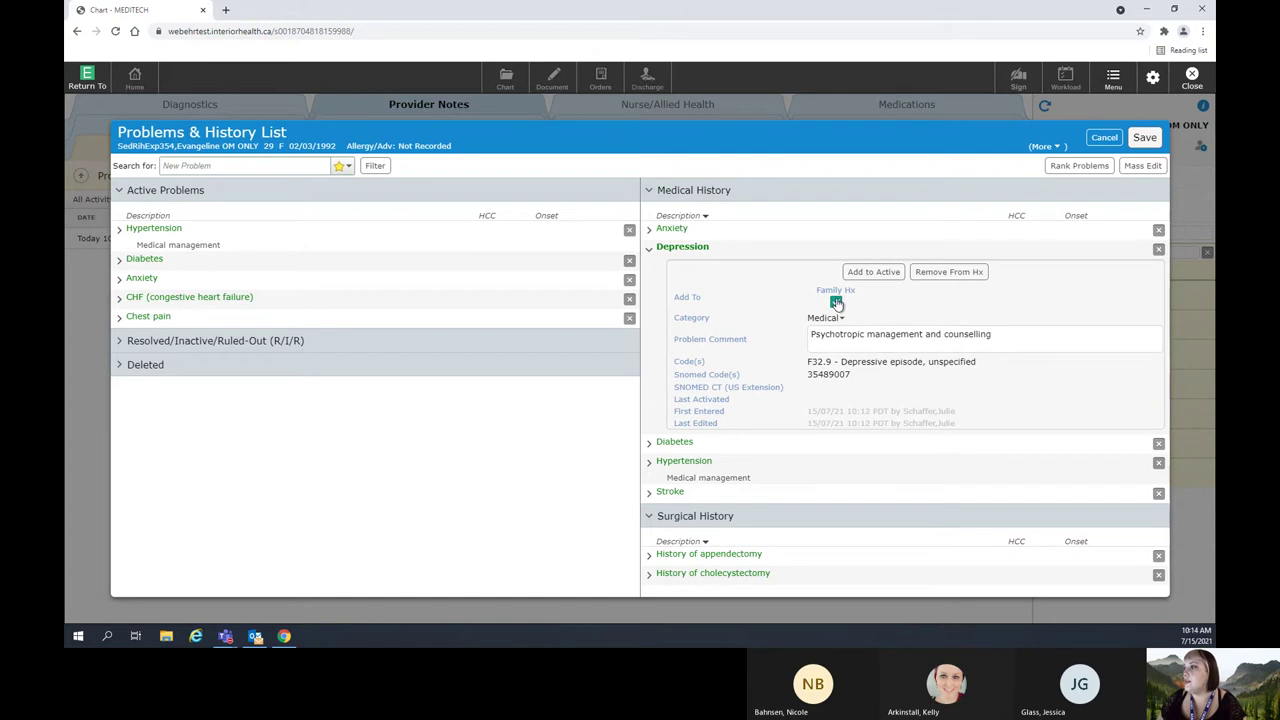
click(675, 229)
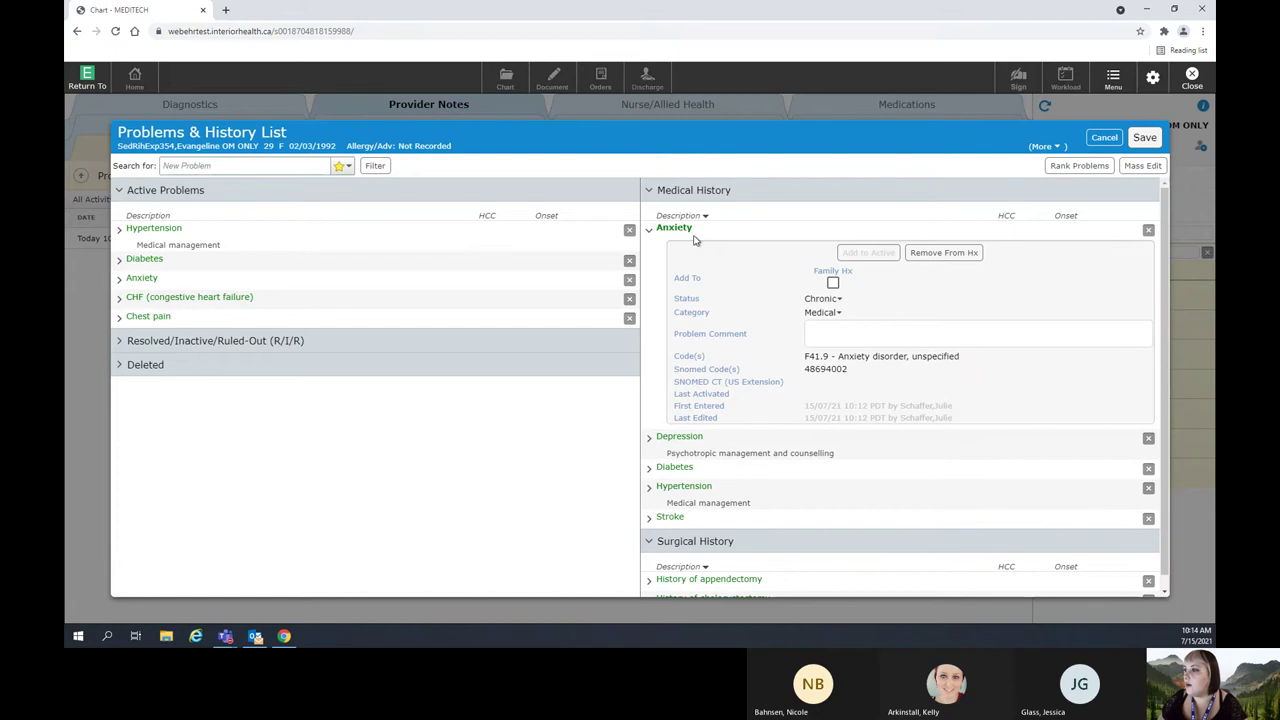
click(1080, 166)
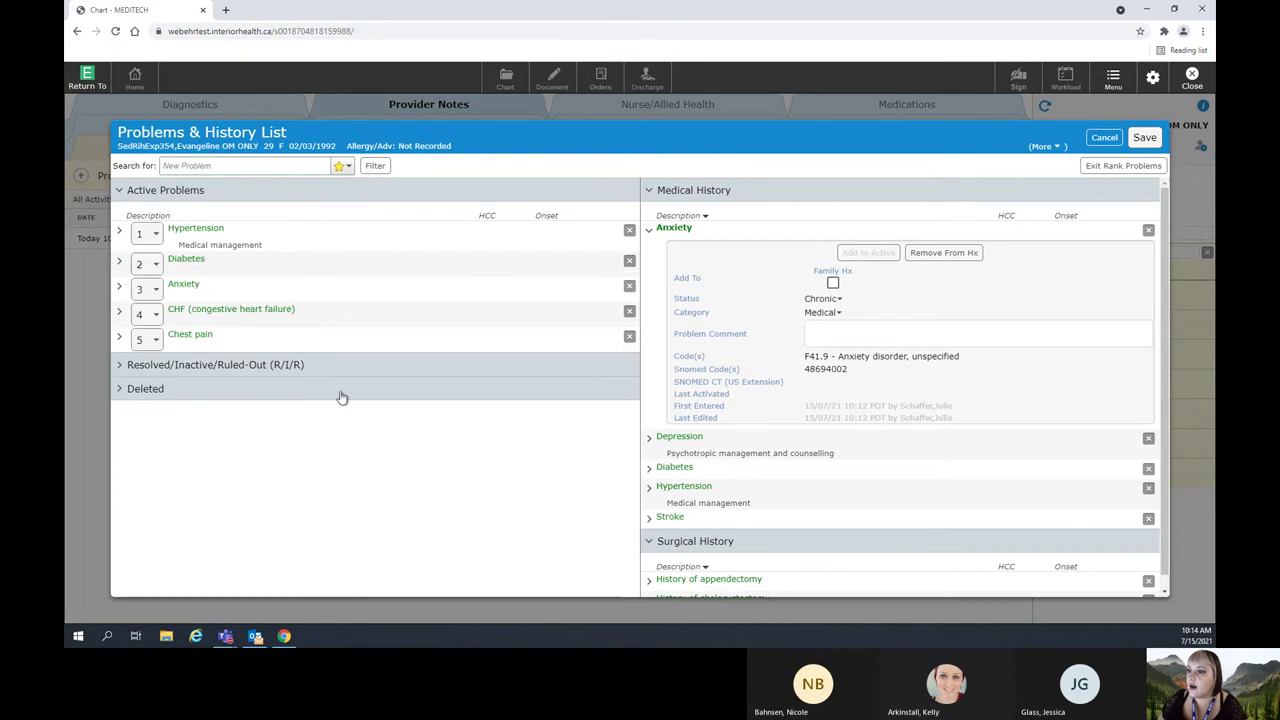
- Rank Chest pain 1 and CHF 2, then save the problem list
click(155, 339)
click(145, 368)
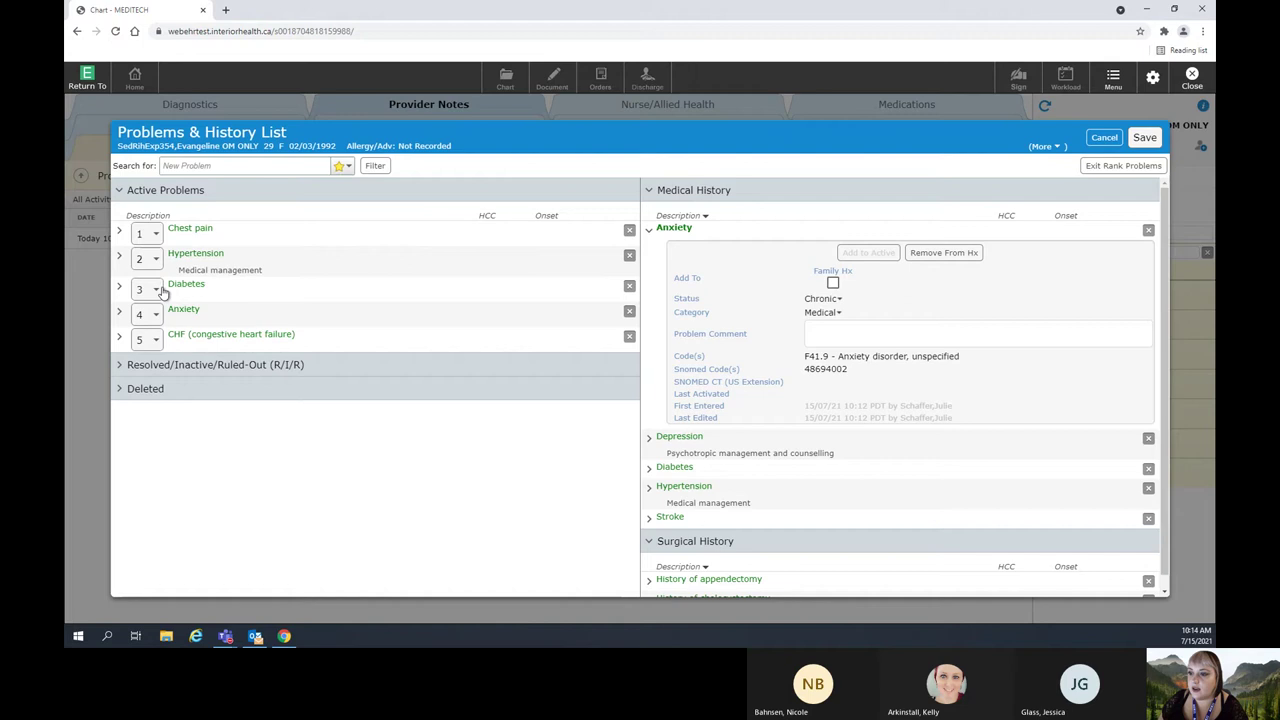
click(155, 339)
click(145, 386)
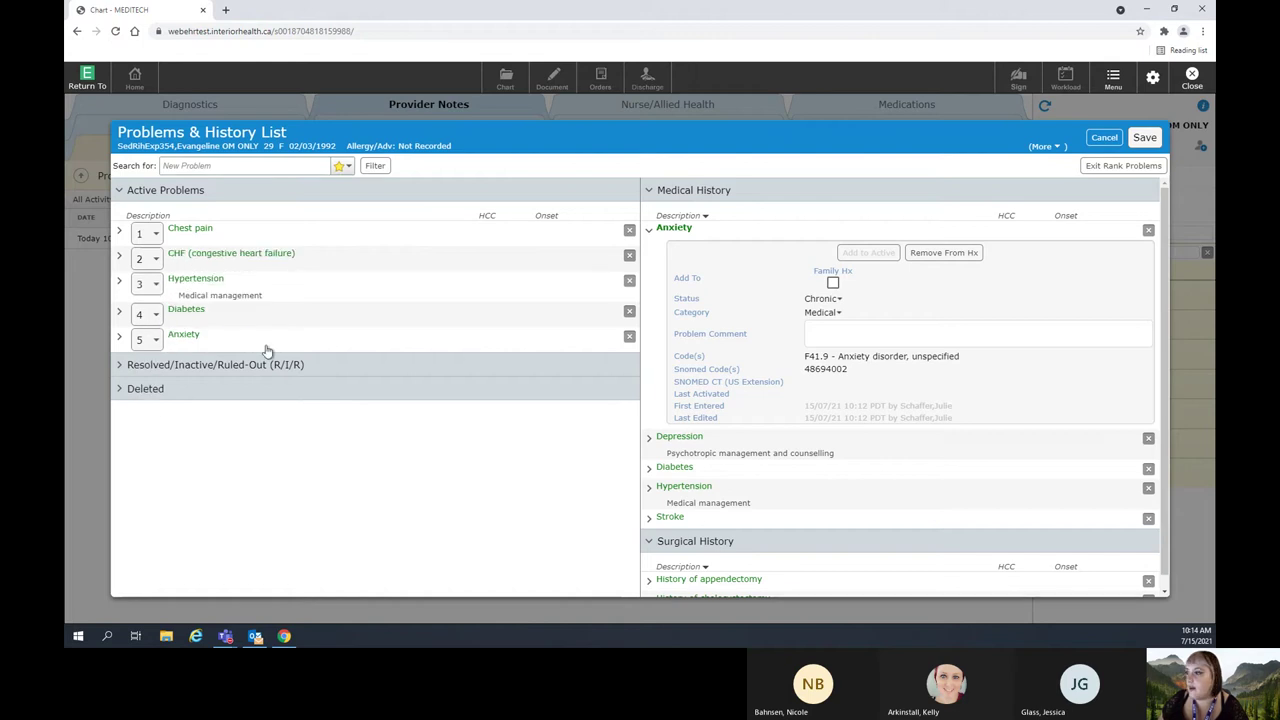
click(1152, 140)
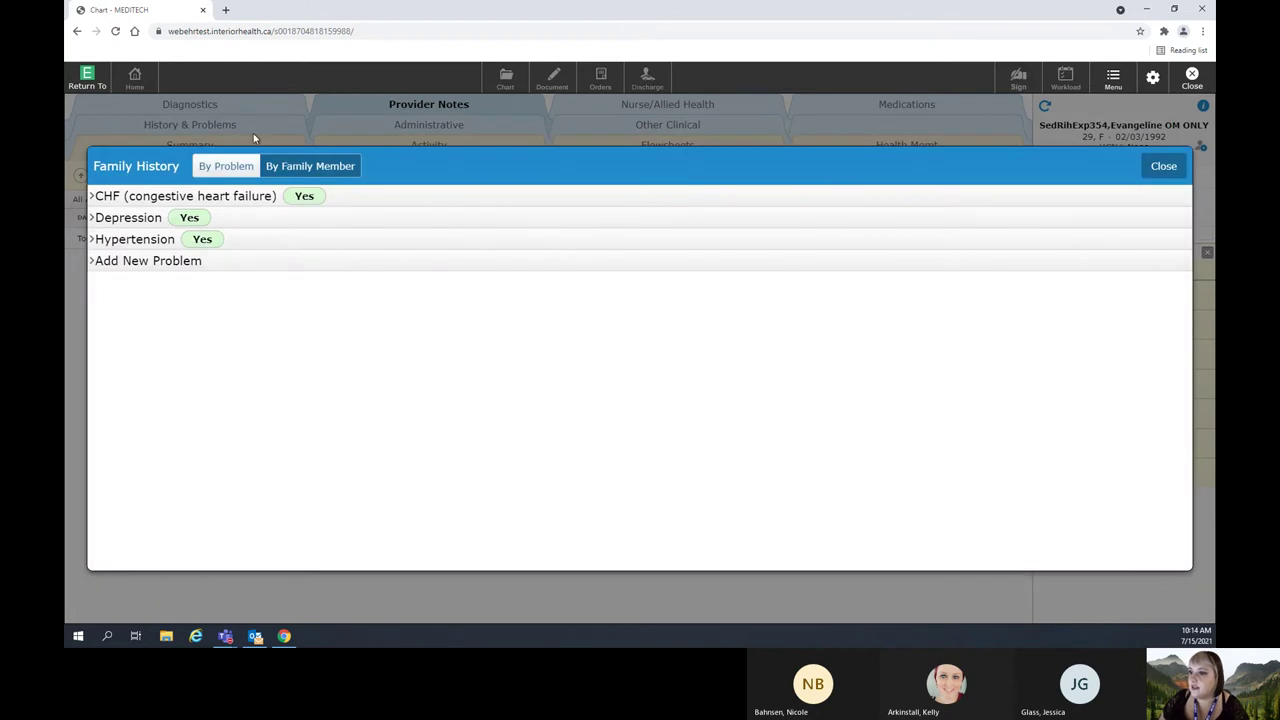
- Record Mother as the family member for CHF, Depression and Hypertension
click(143, 198)
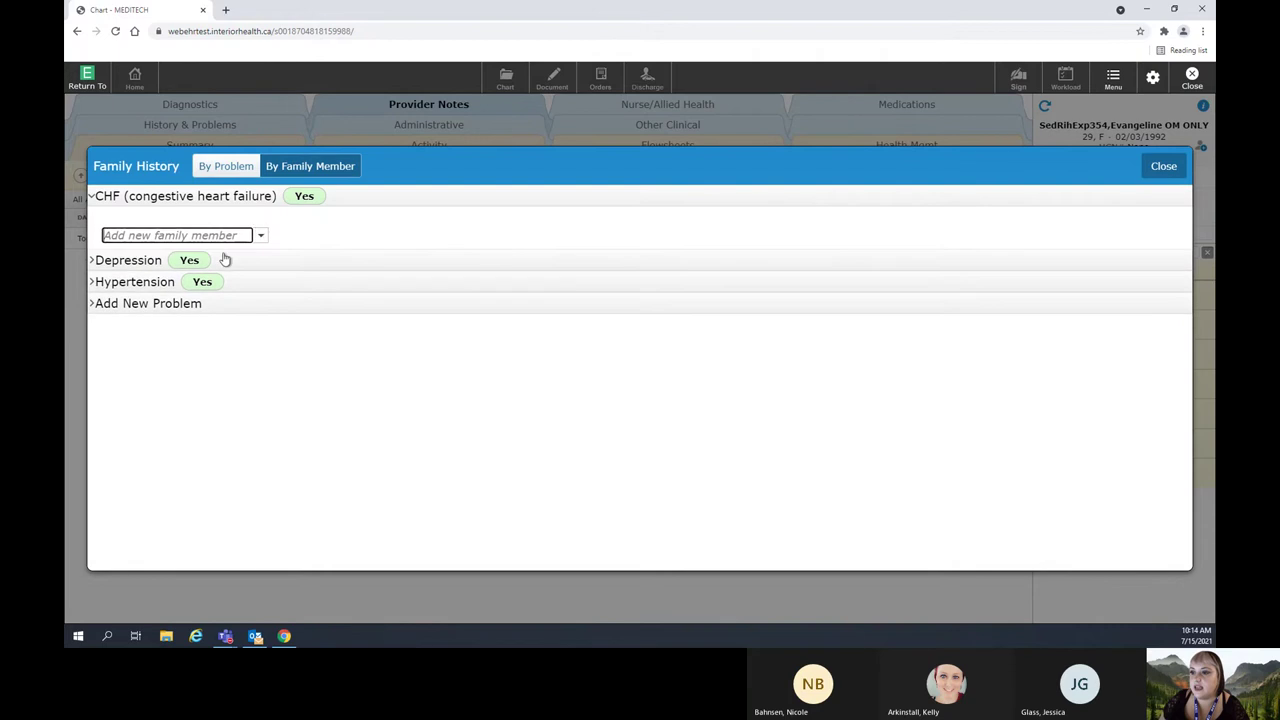
click(258, 236)
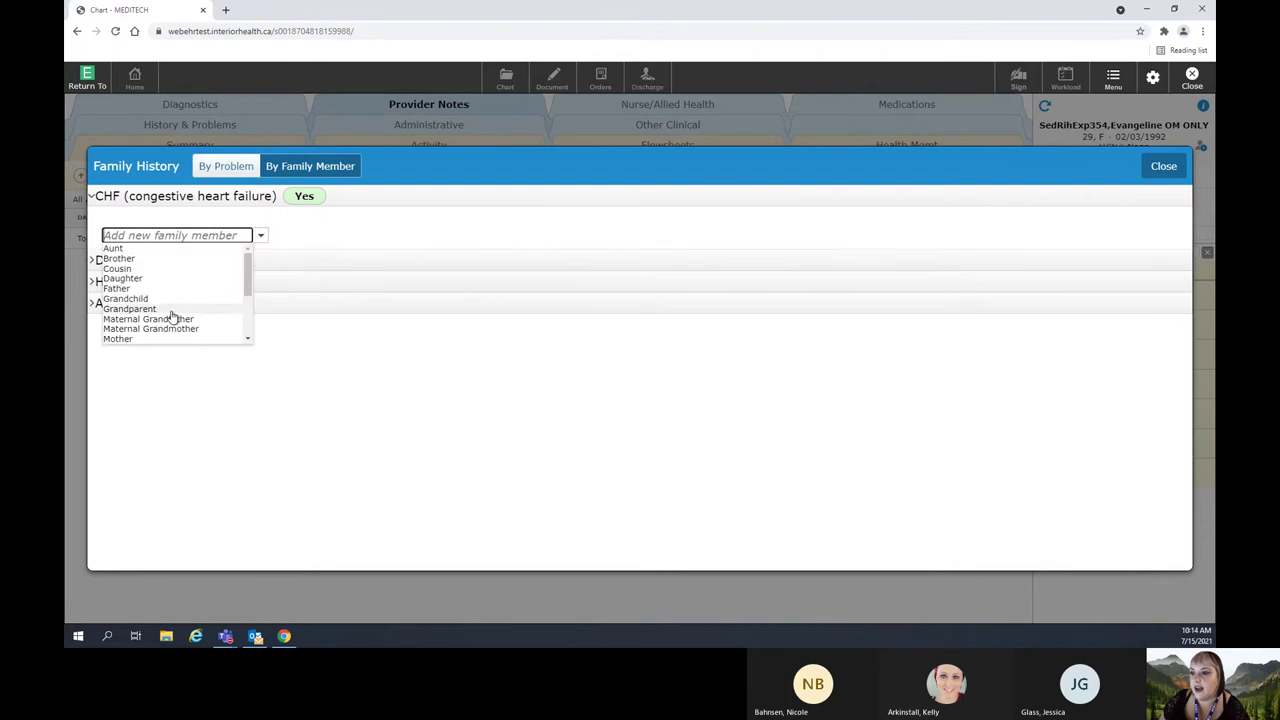
click(120, 339)
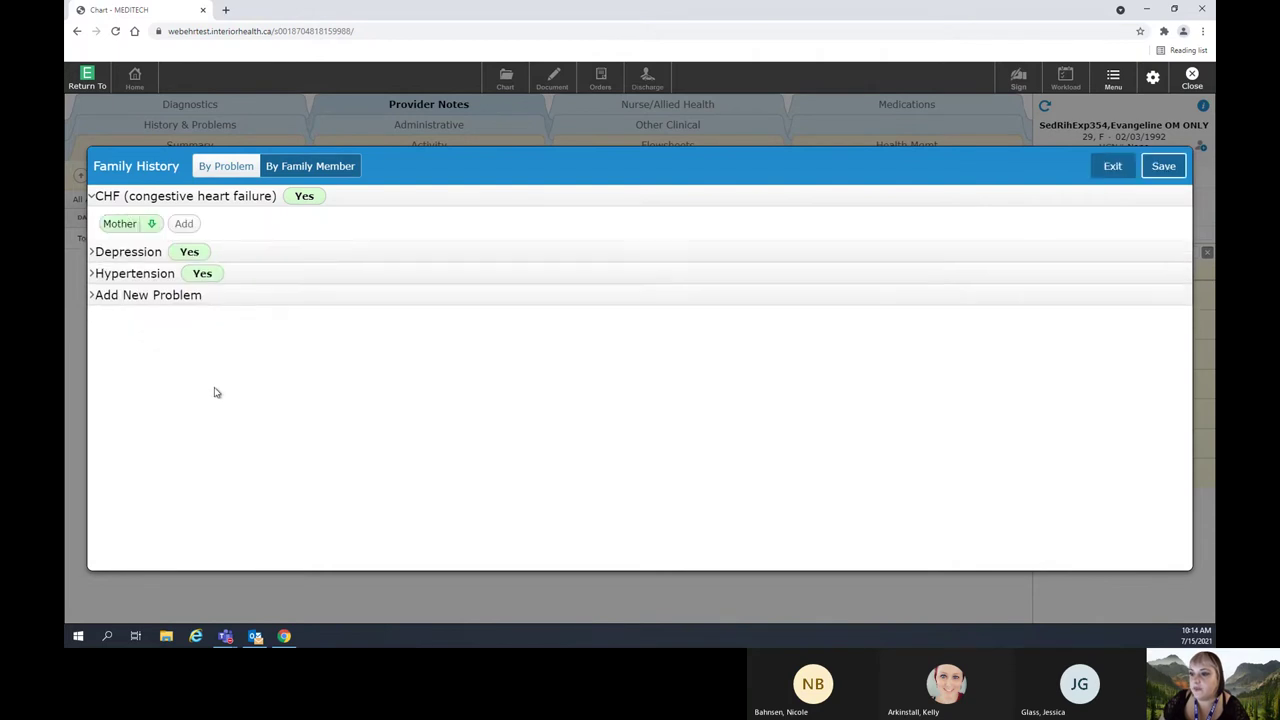
click(138, 280)
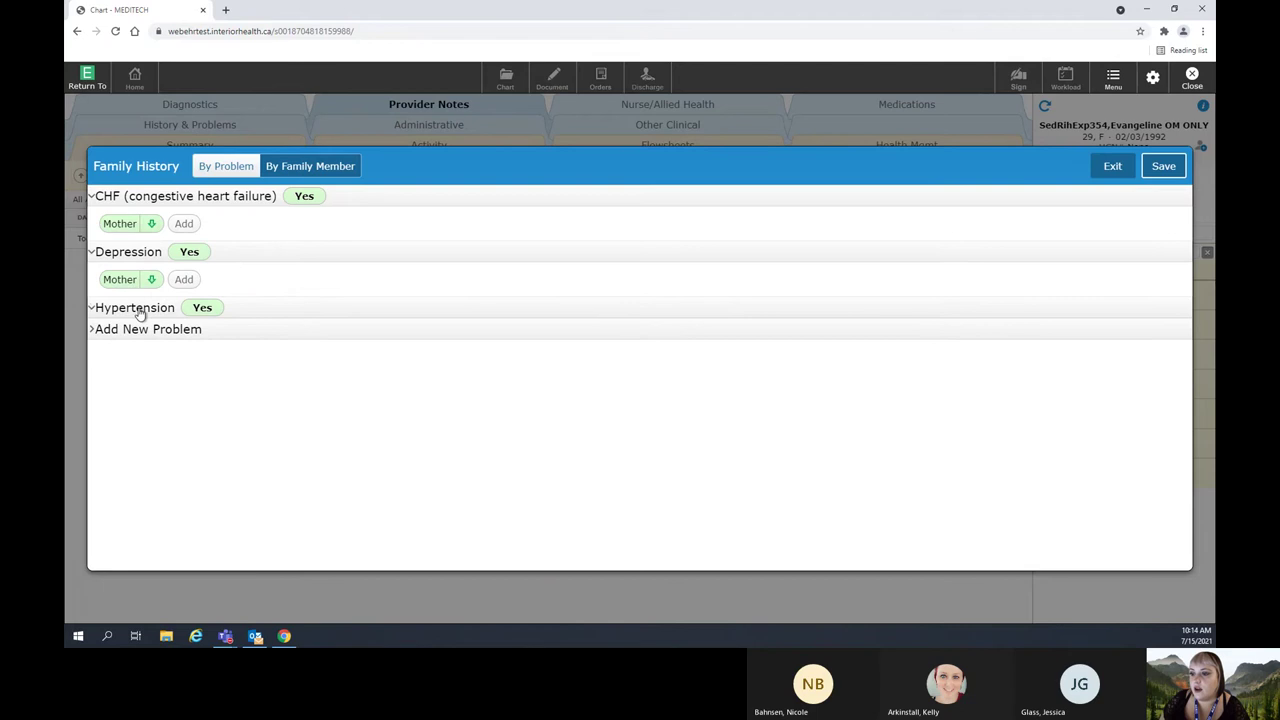
click(134, 308)
click(124, 337)
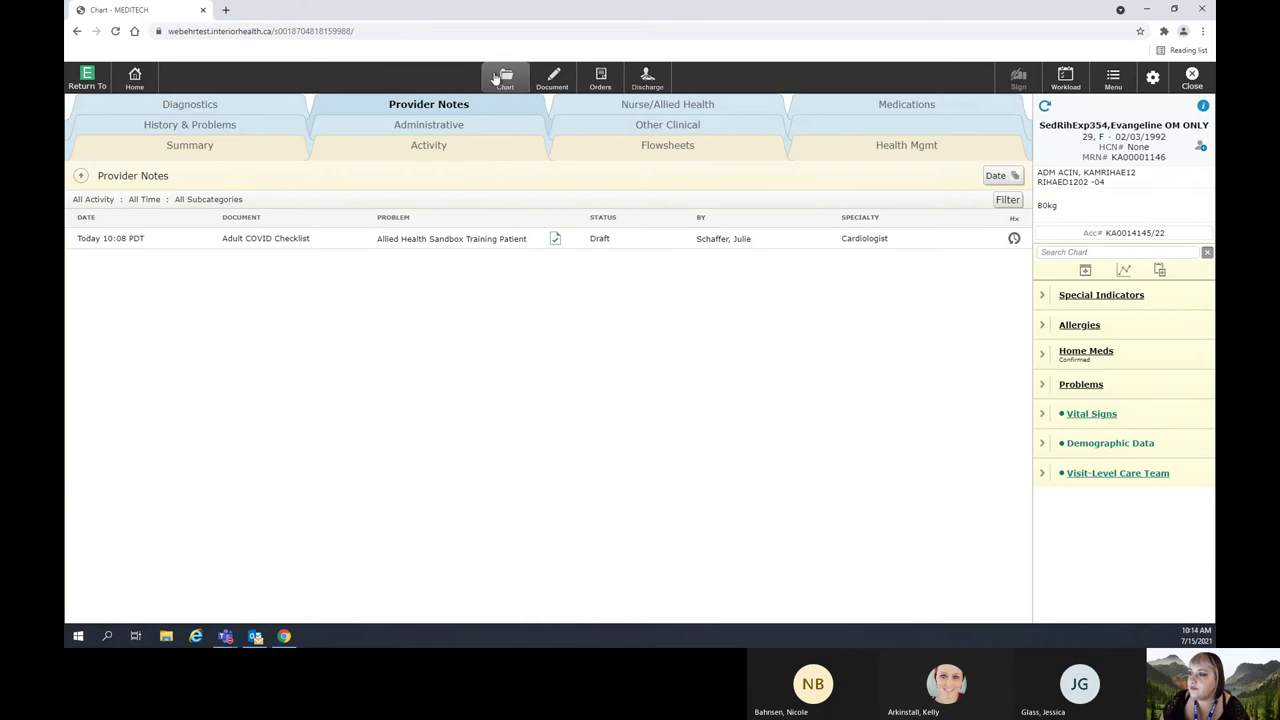
- Create a Hospitalist Handover Note and place the cursor in its text
click(553, 80)
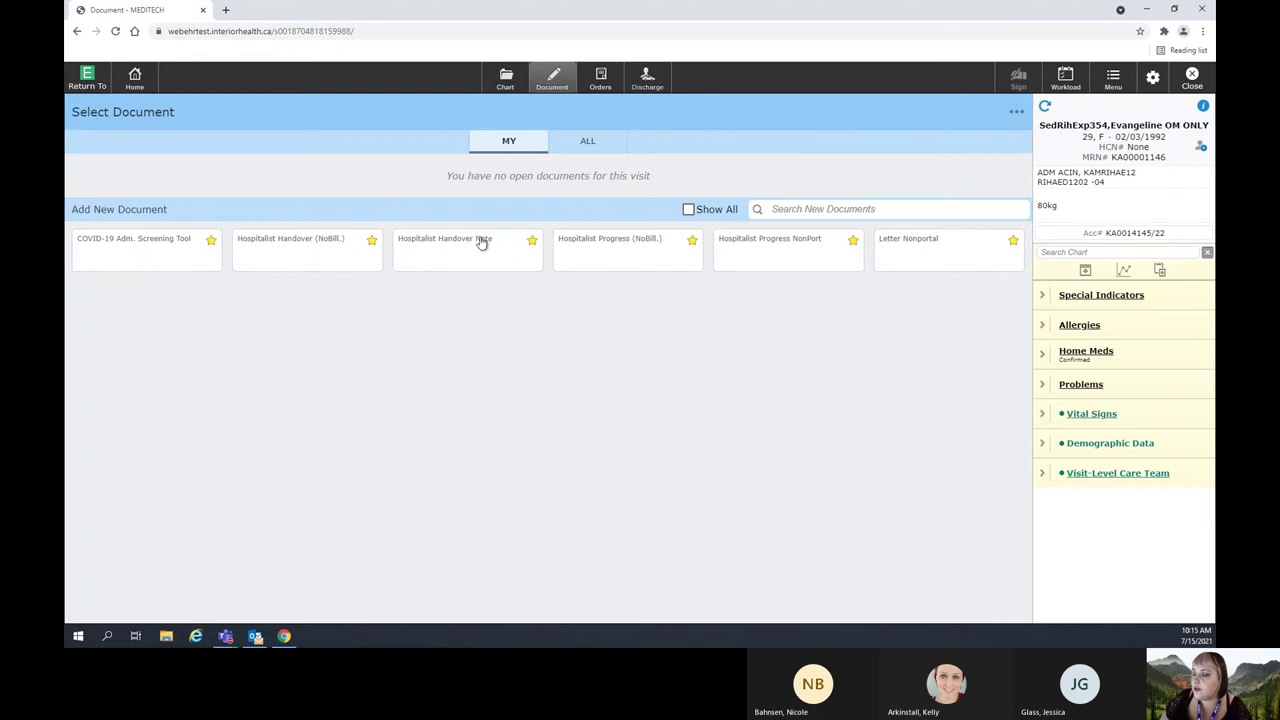
click(788, 272)
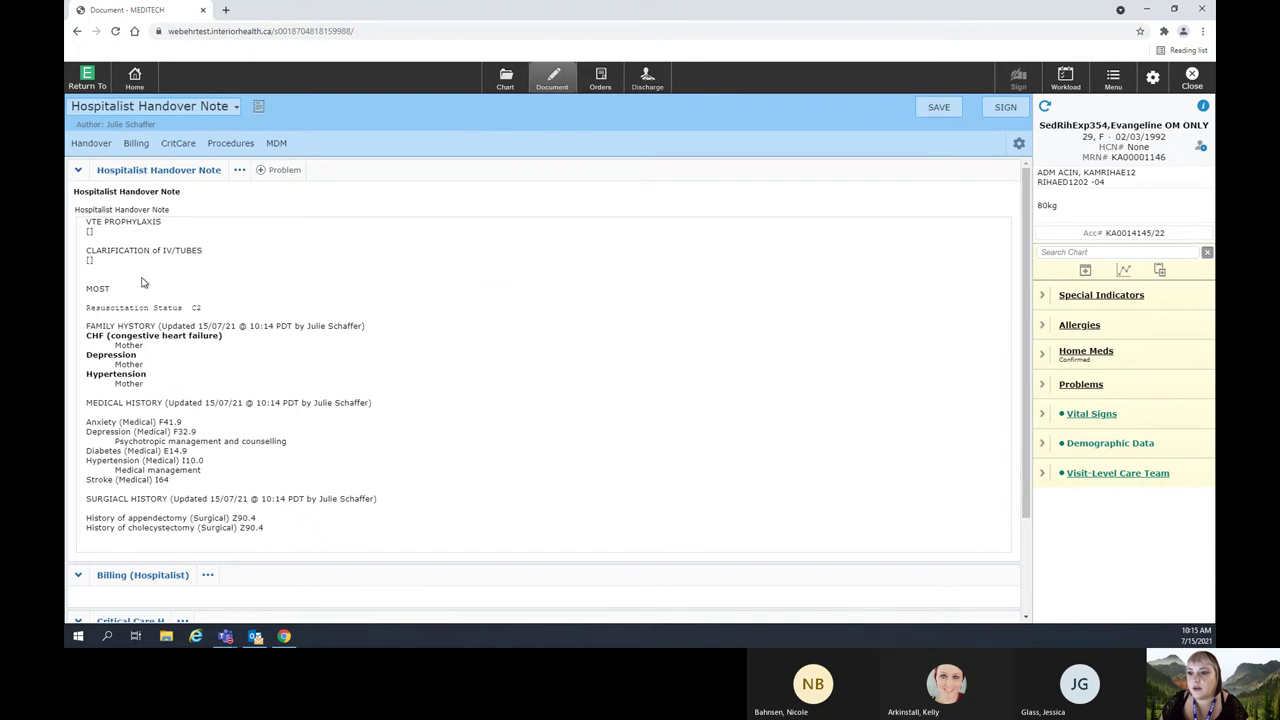
click(89, 264)
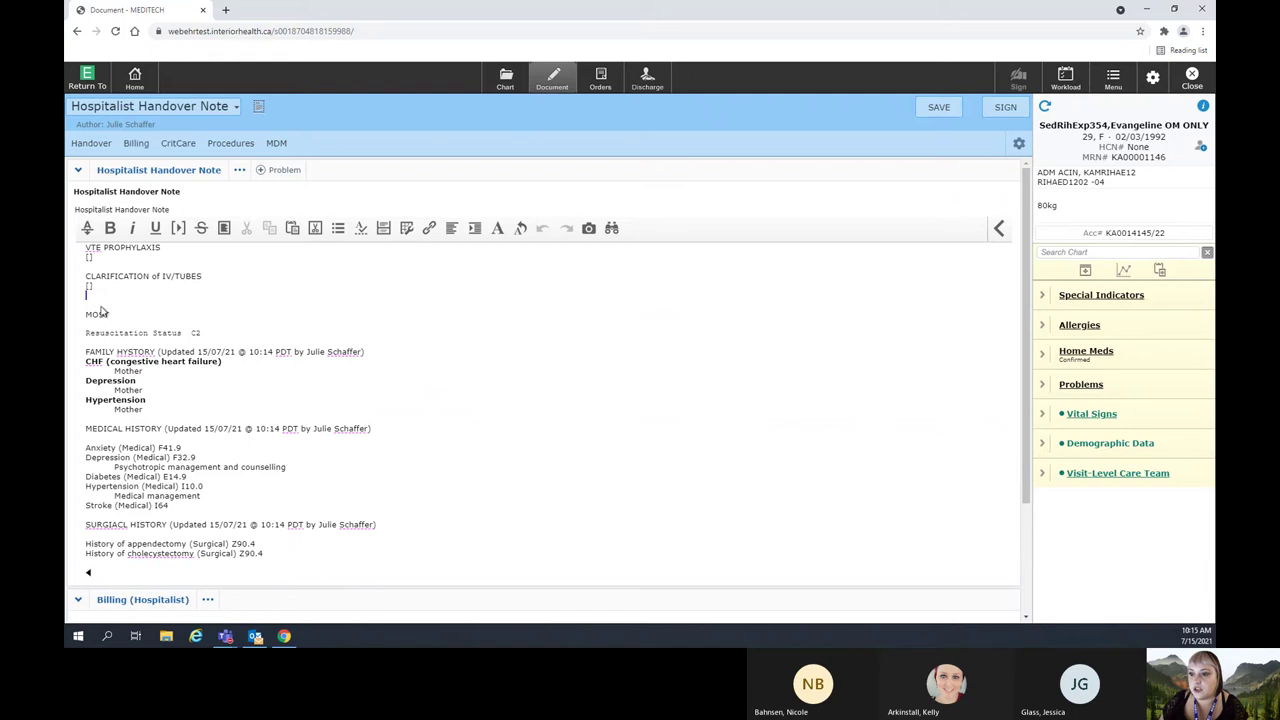
- Insert the All Active Problems formatted data table into the handover note
key(Return)
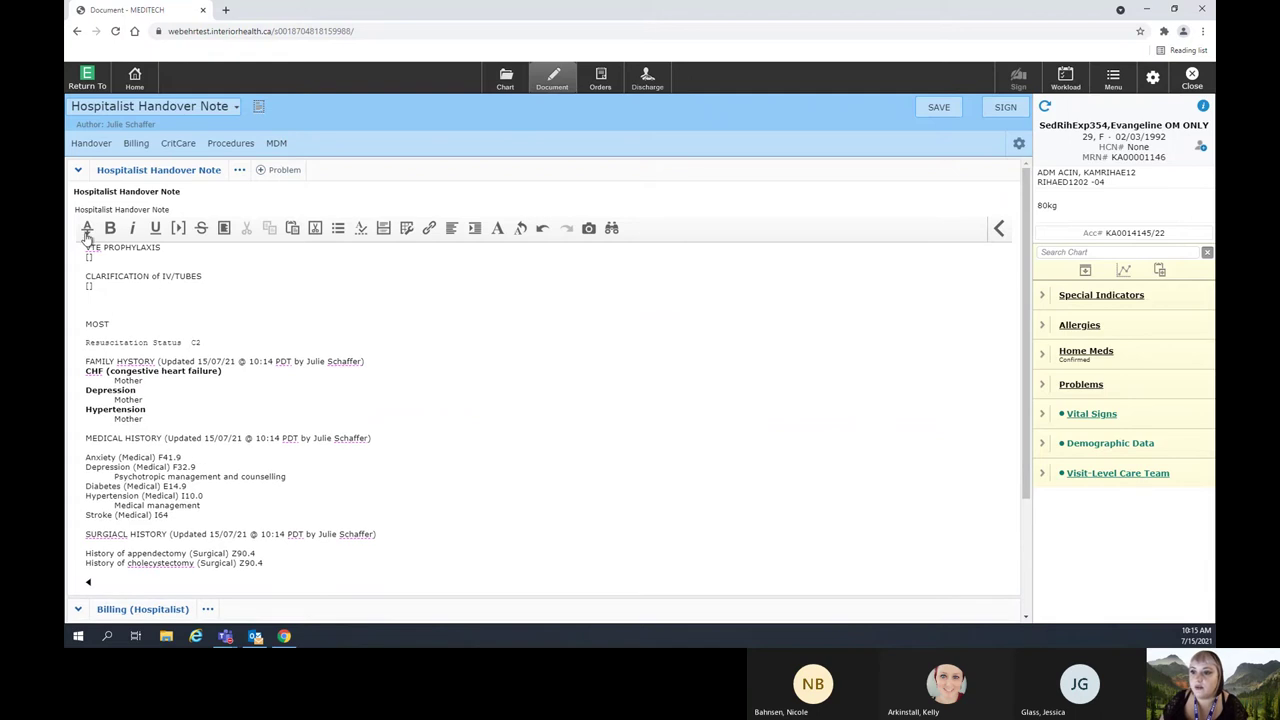
click(87, 228)
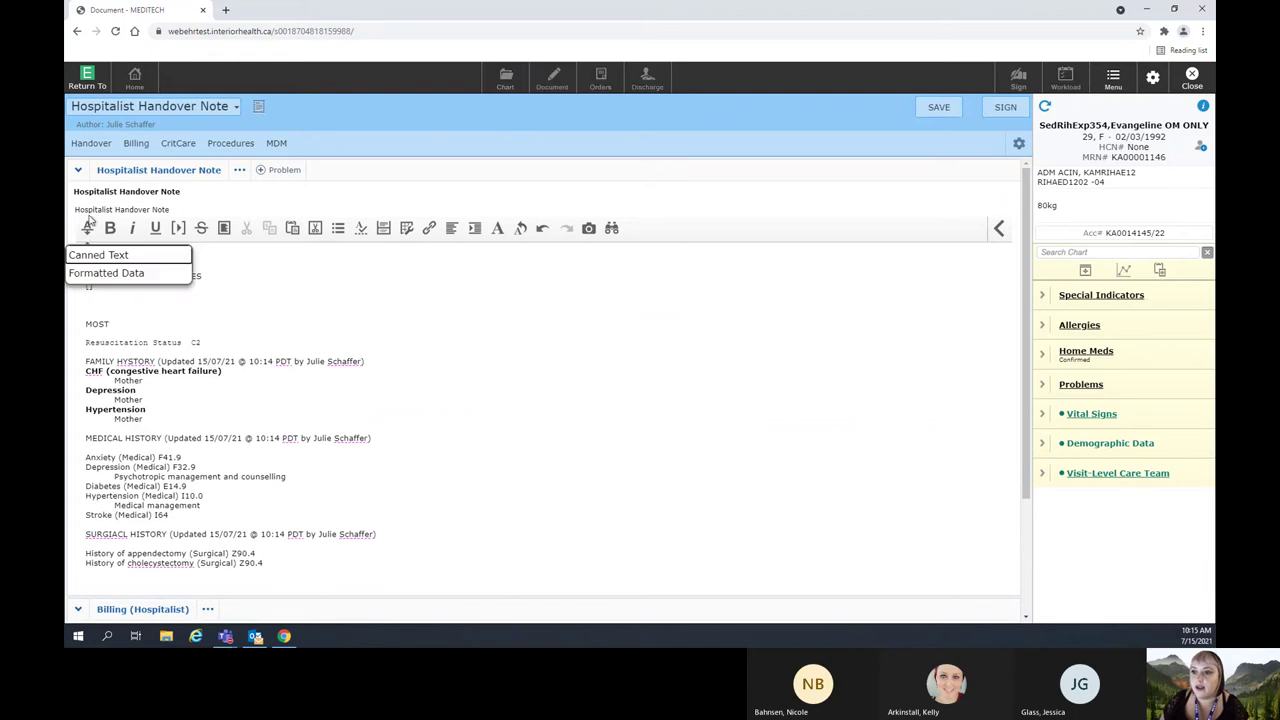
click(104, 276)
click(341, 247)
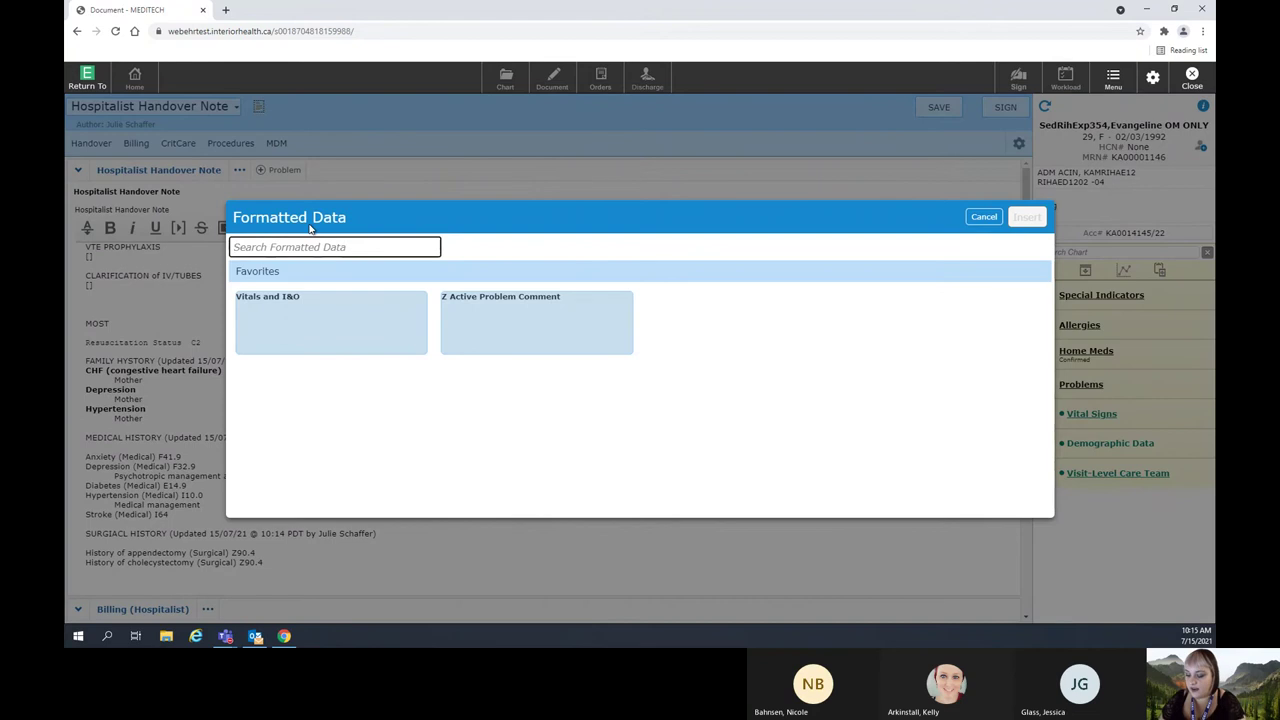
text(problems)
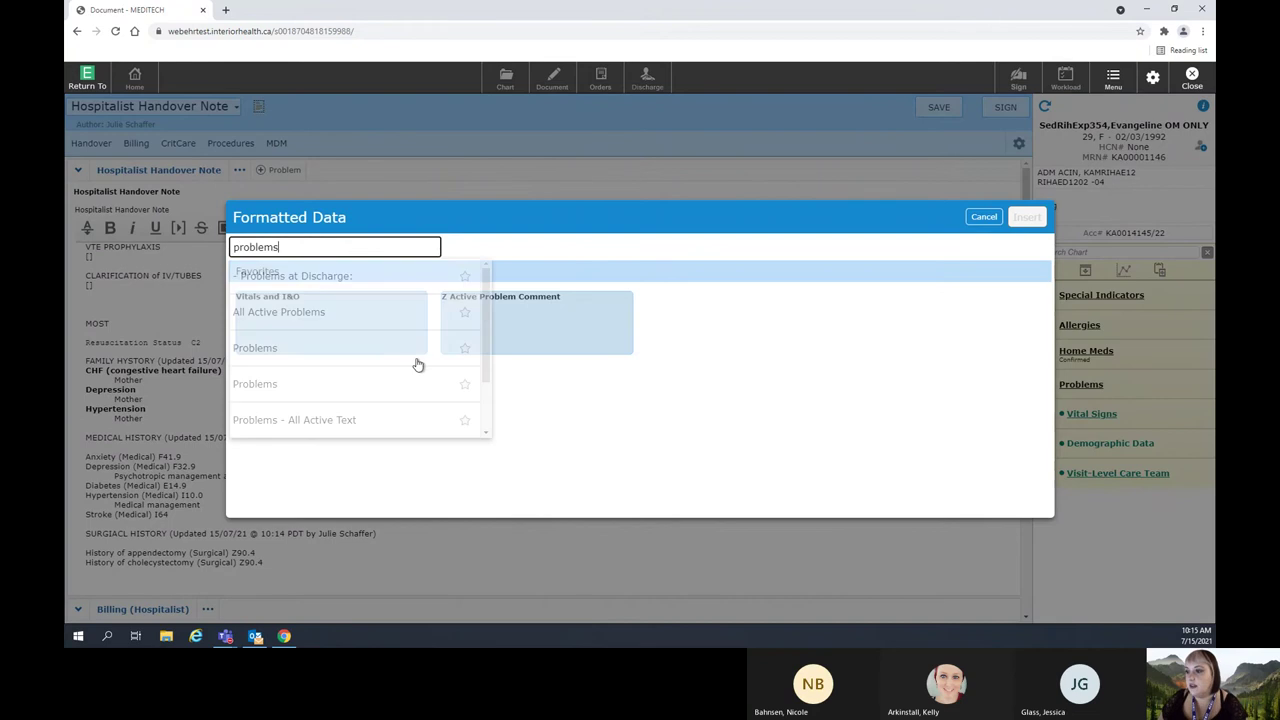
click(305, 313)
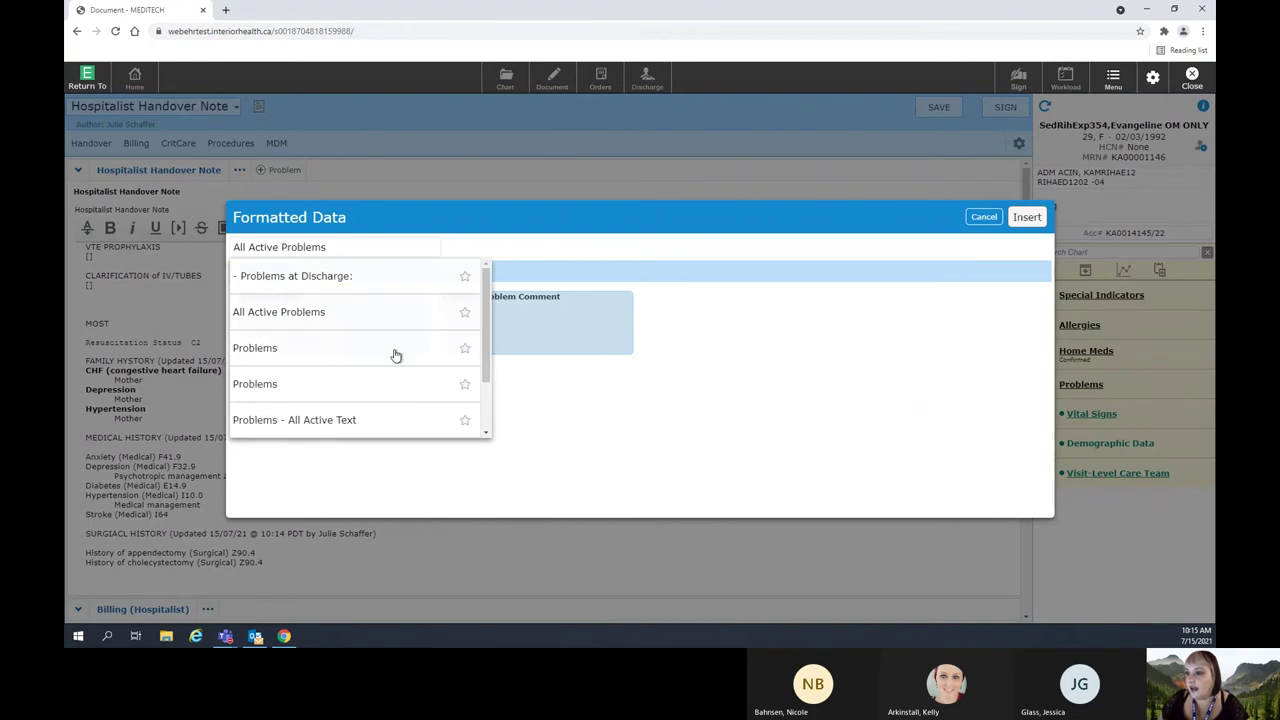
click(1043, 220)
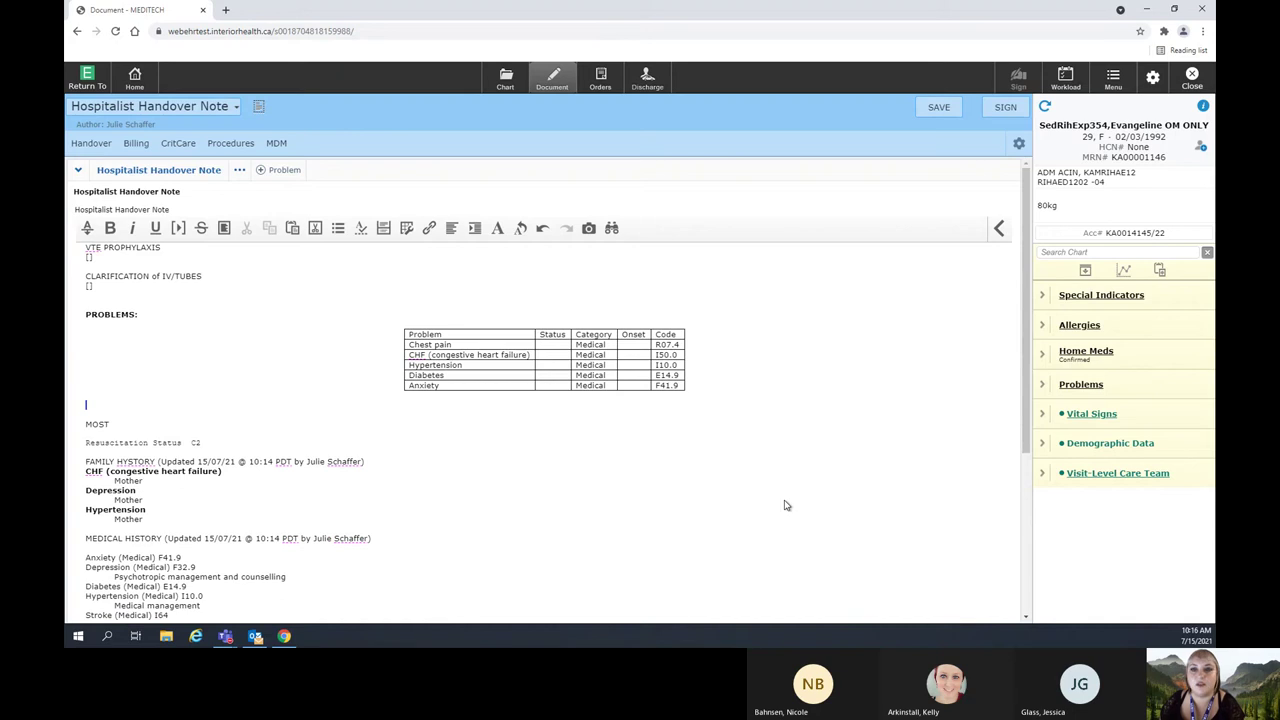
- Delete the pending handover note and confirm with Yes
scroll(503, 543, down, 5)
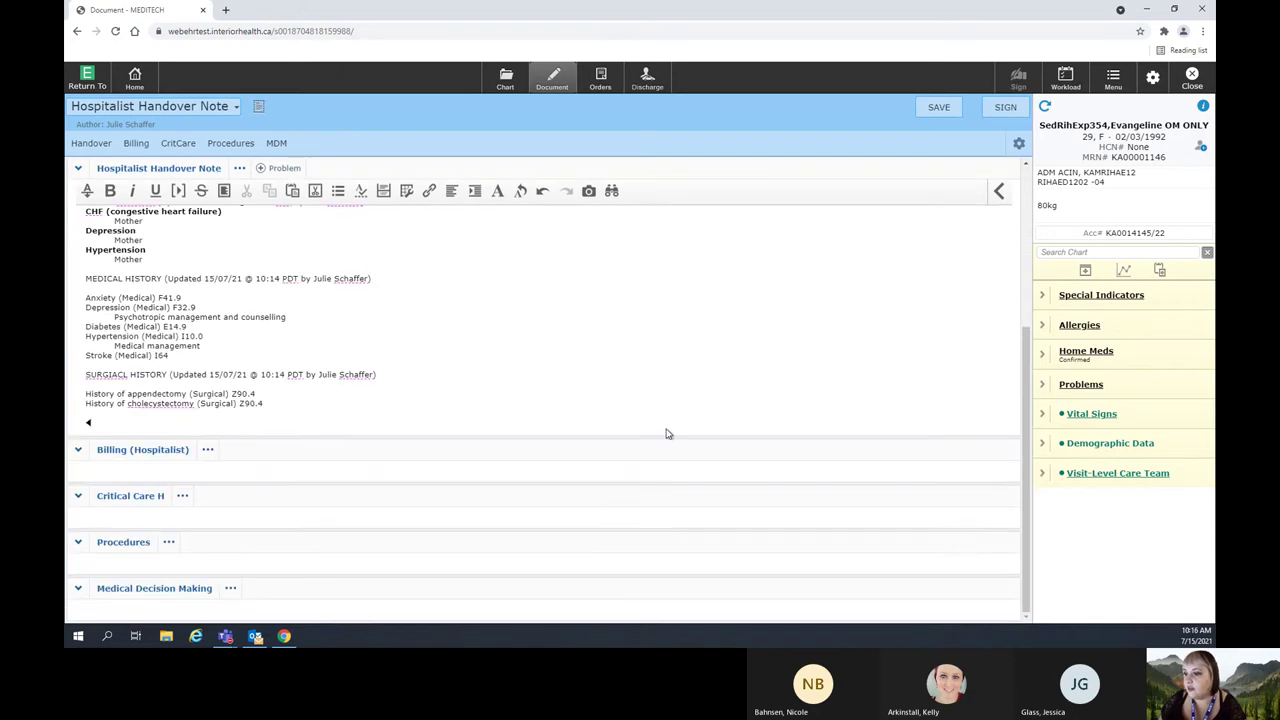
scroll(666, 434, up, 5)
click(1020, 144)
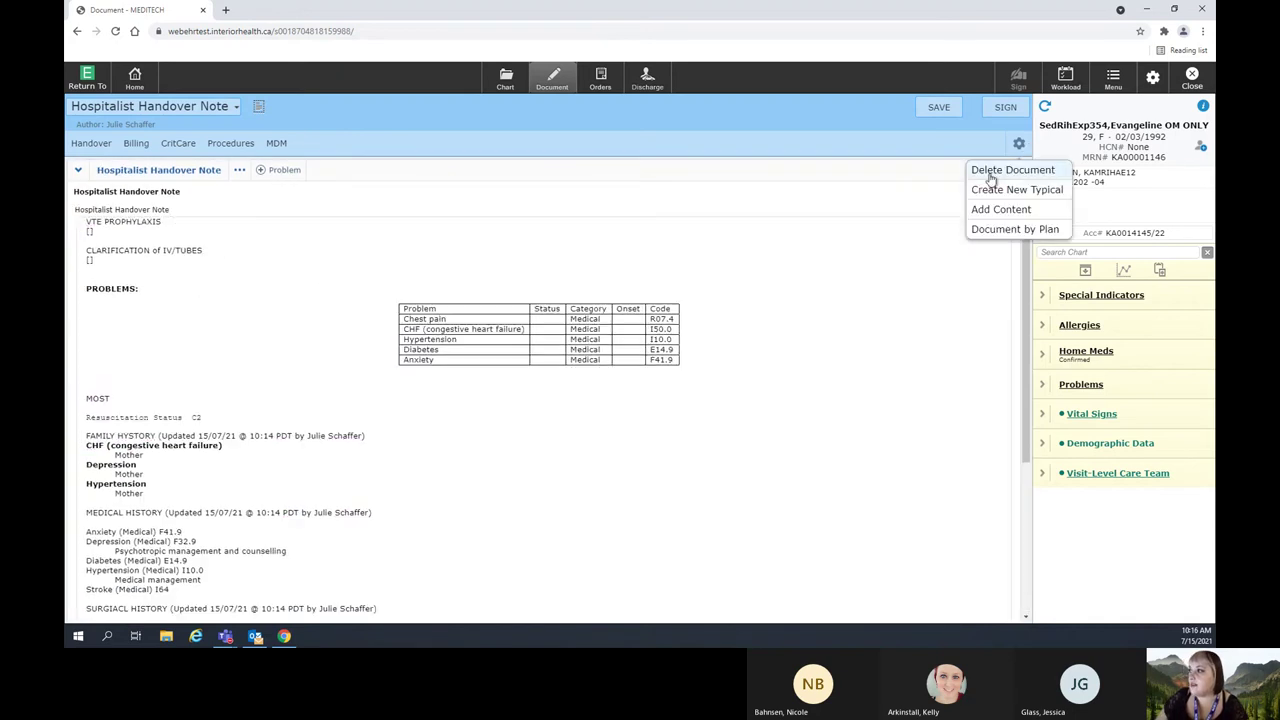
click(990, 173)
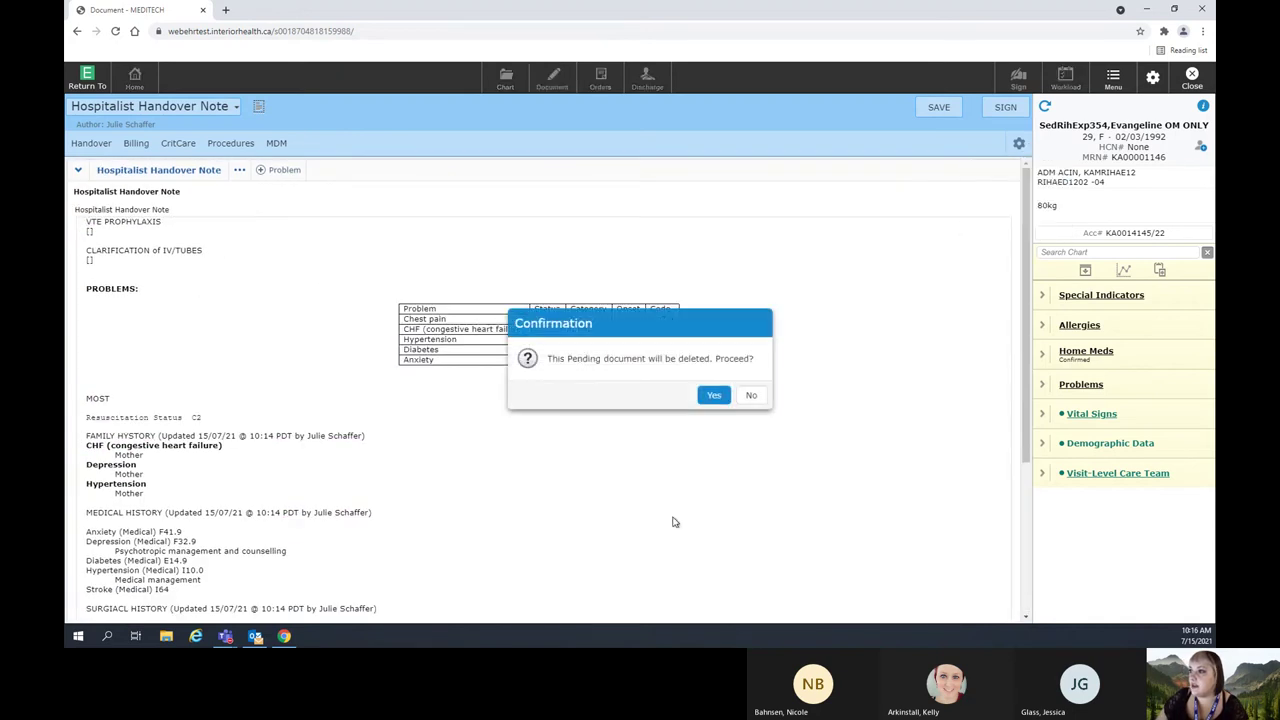
click(713, 396)
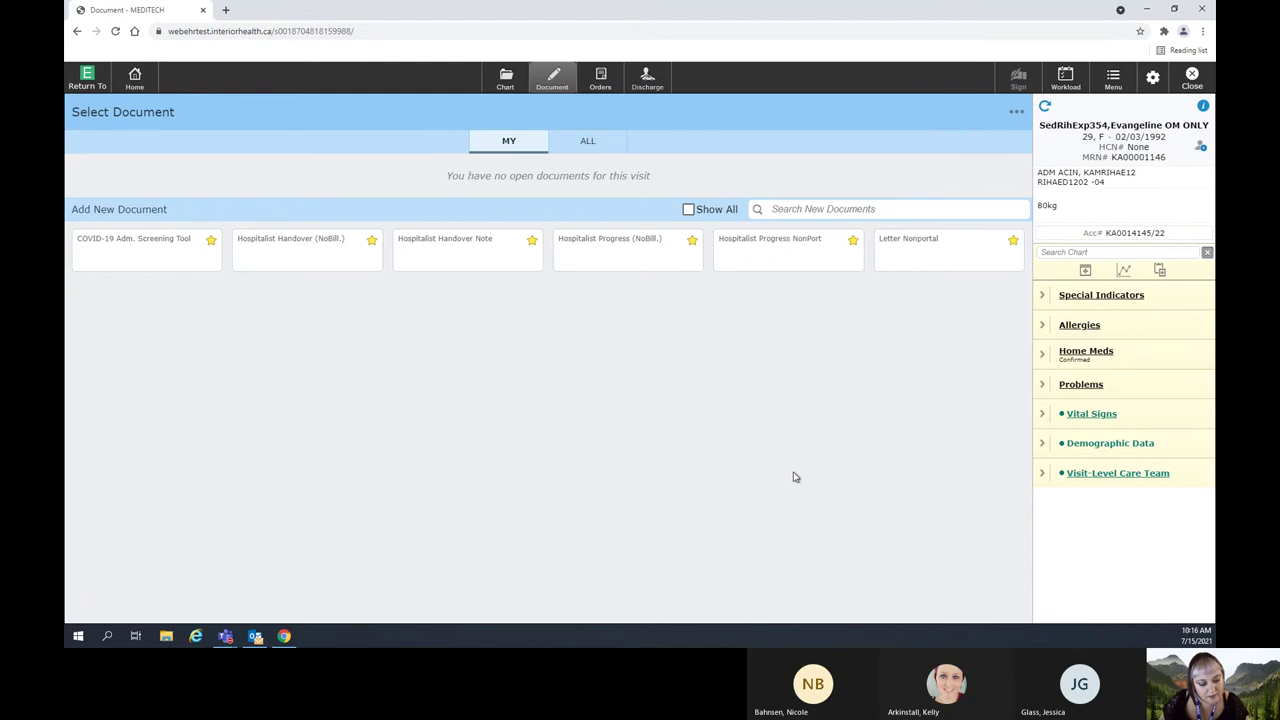
- Open the Discharge Plan and scroll through its prescriptions list
click(650, 80)
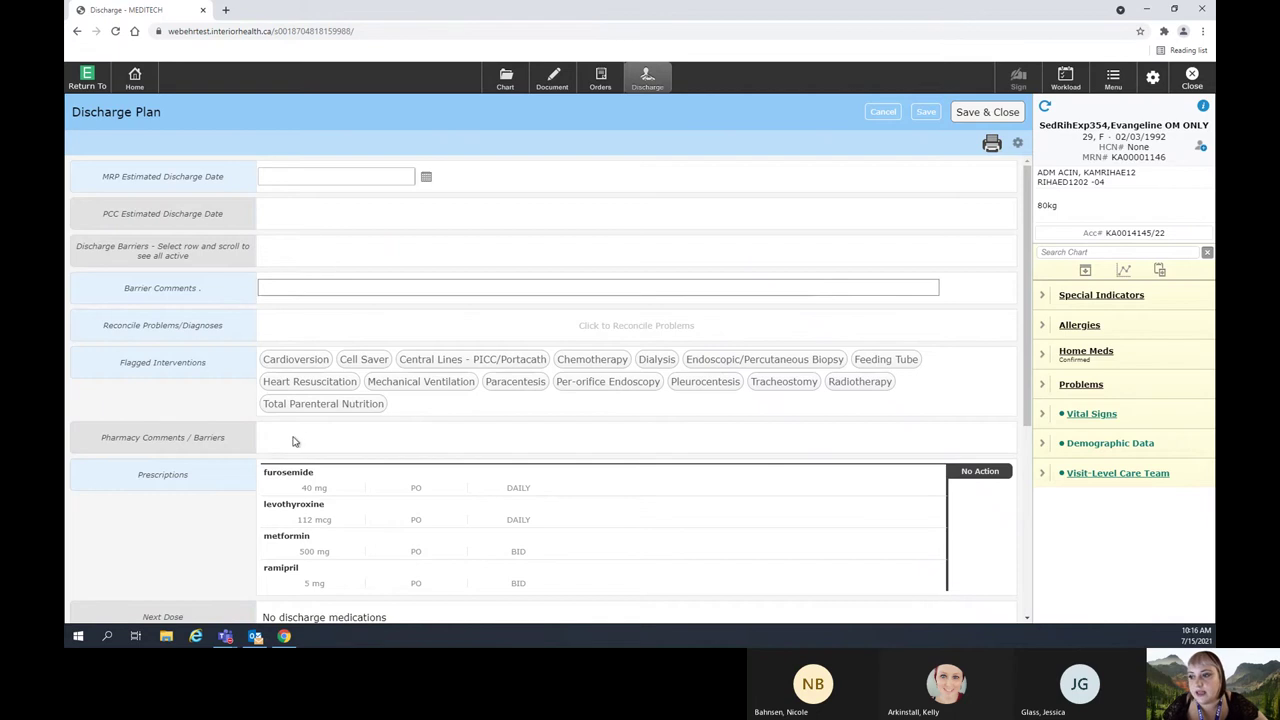
scroll(300, 362, down, 5)
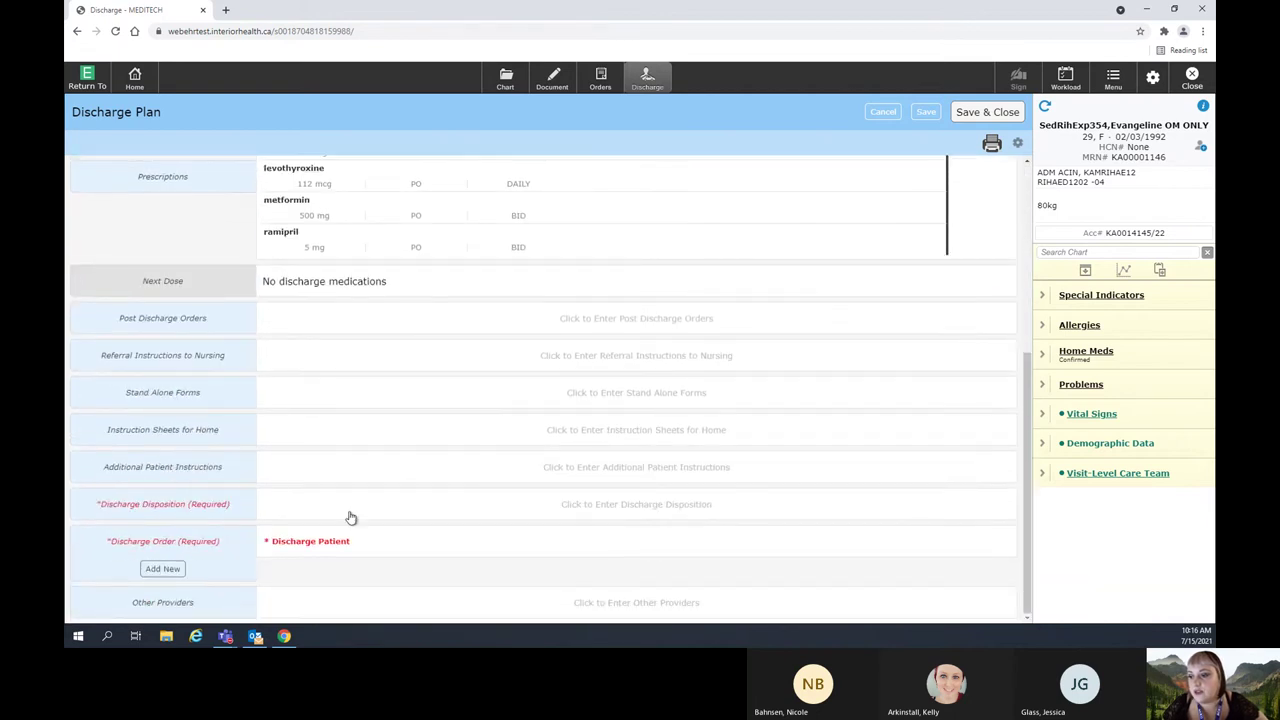
scroll(551, 517, up, 5)
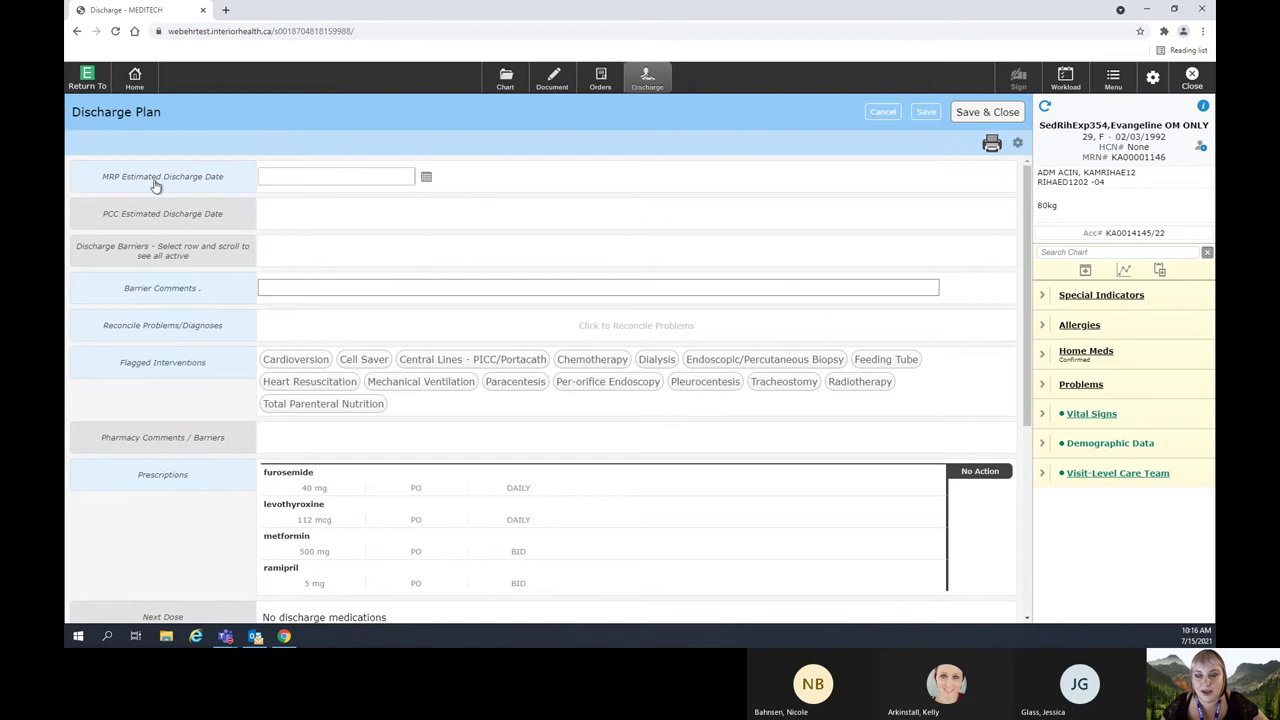
- Set the MRP estimated discharge date to T+10, giving 25/07/21
click(294, 175)
mouse_move(408, 5)
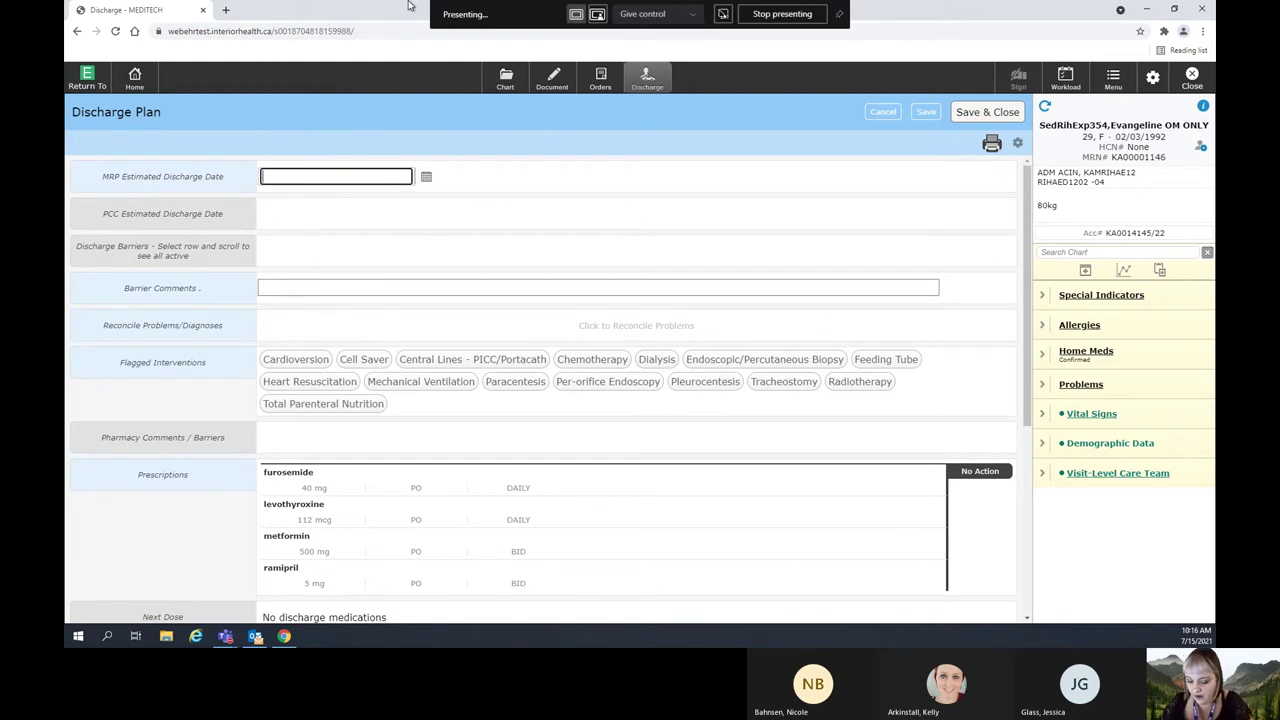
key(Tab)
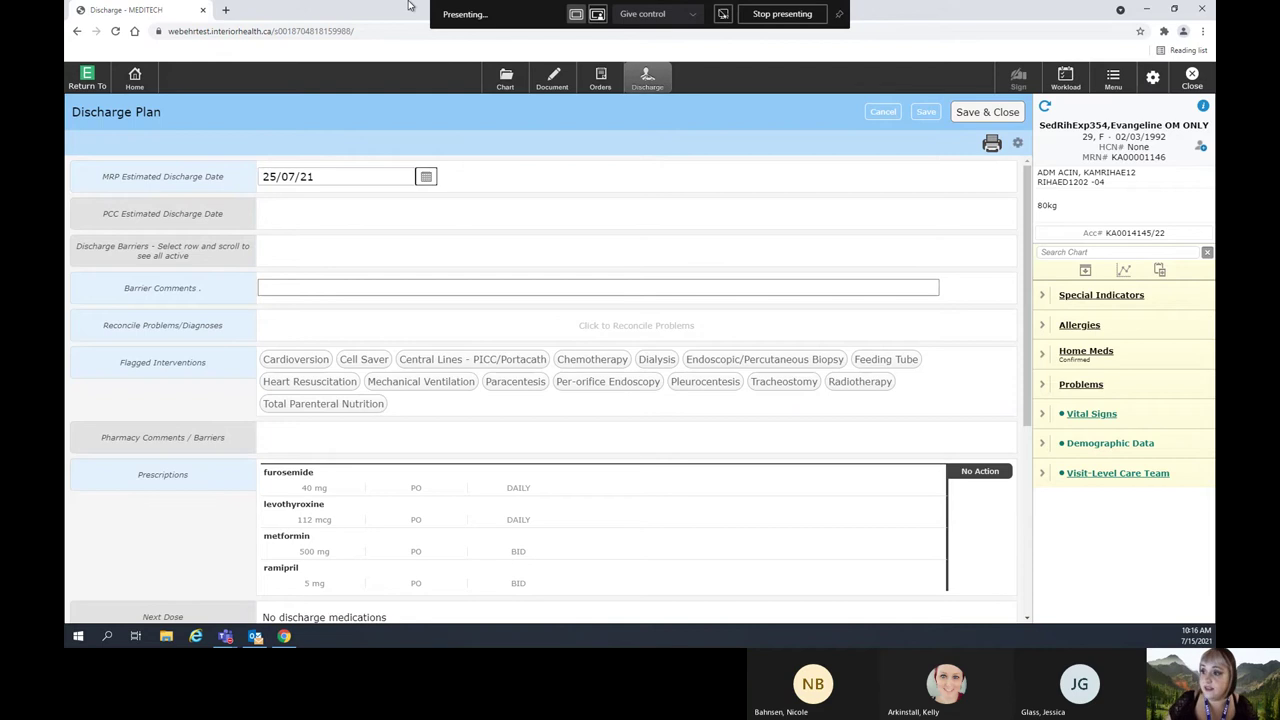
- Enter '?Dialysis, Housing' as the discharge barrier comments
click(334, 287)
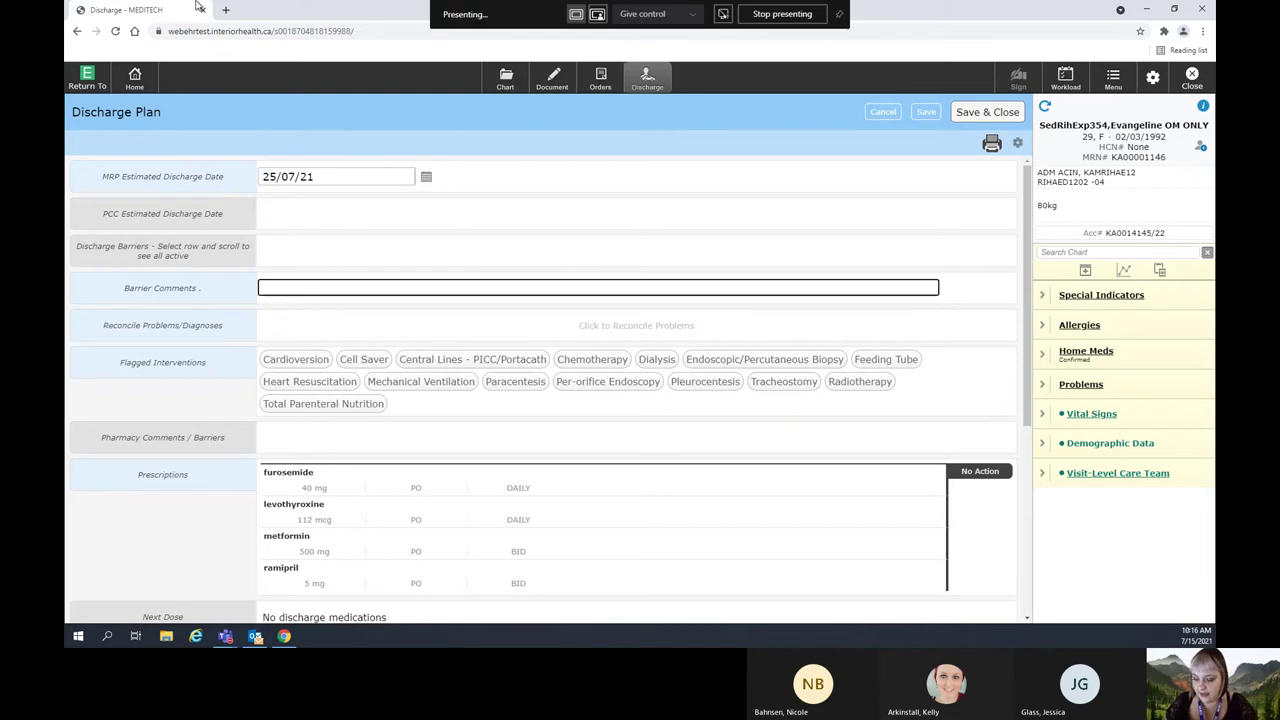
text(?Dialysis, Housing)
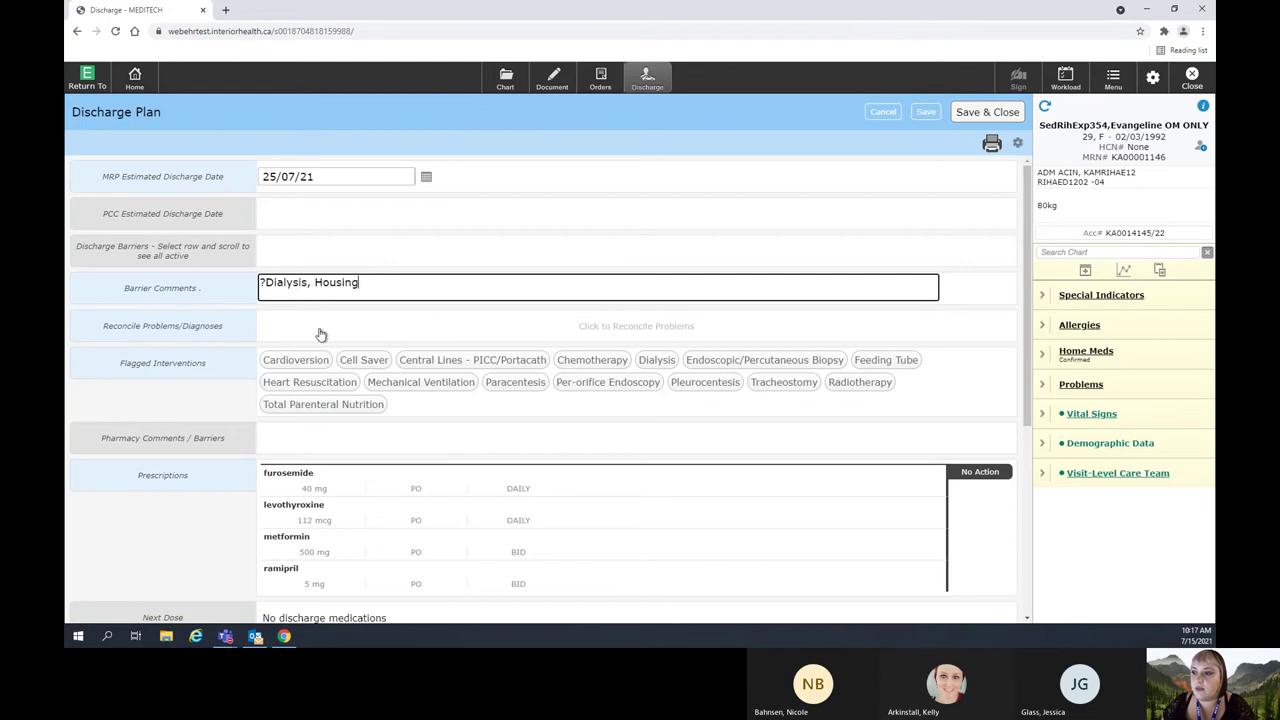
scroll(329, 331, down, 1)
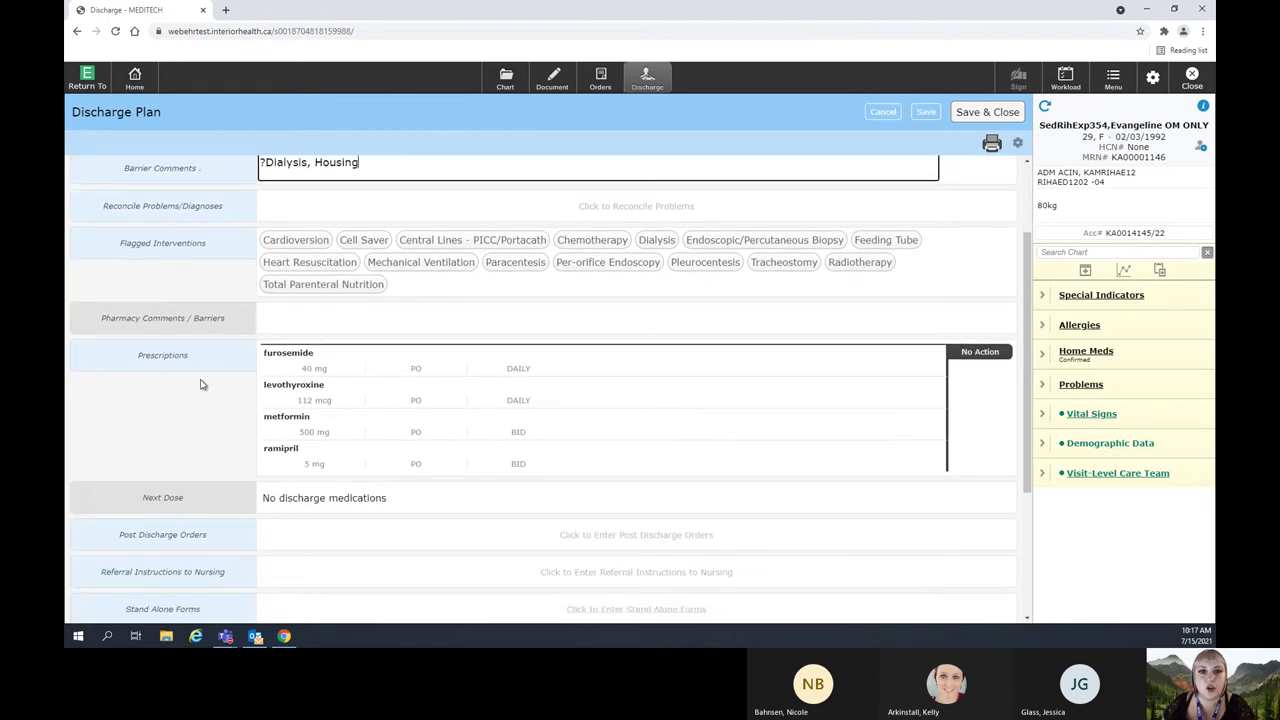
scroll(566, 395, down, 2)
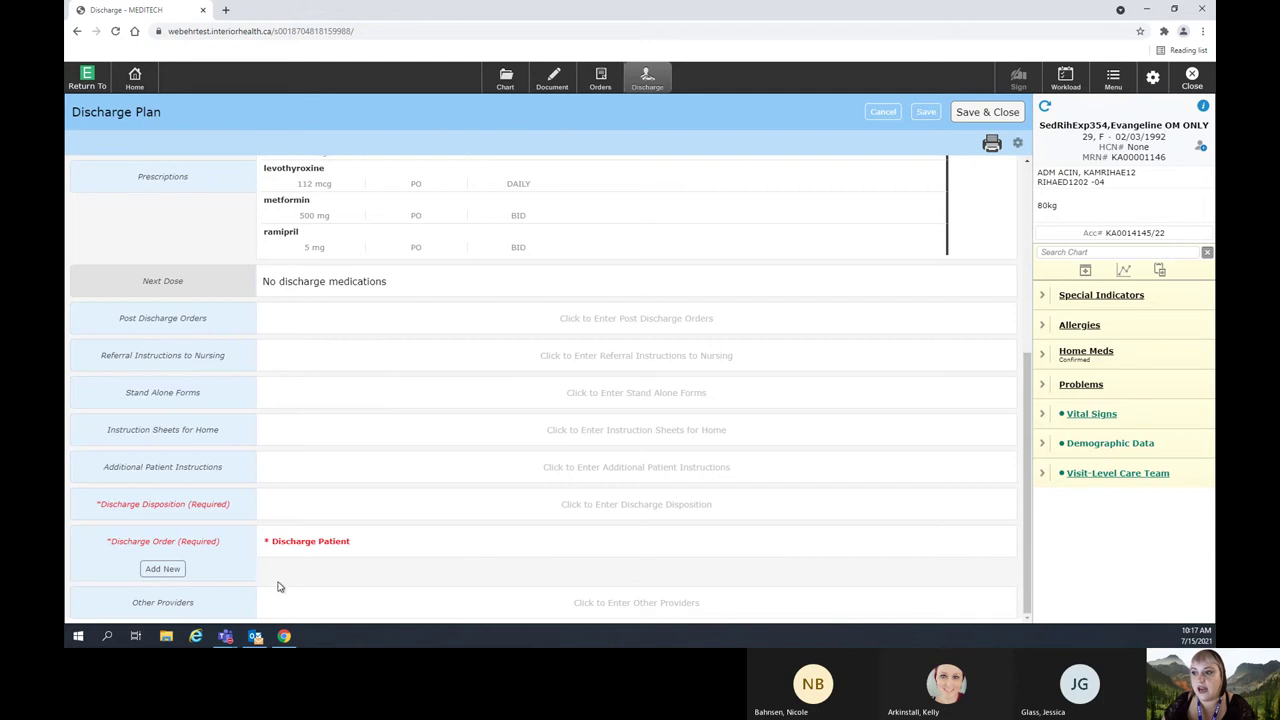
scroll(285, 582, up, 2)
scroll(289, 581, up, 2)
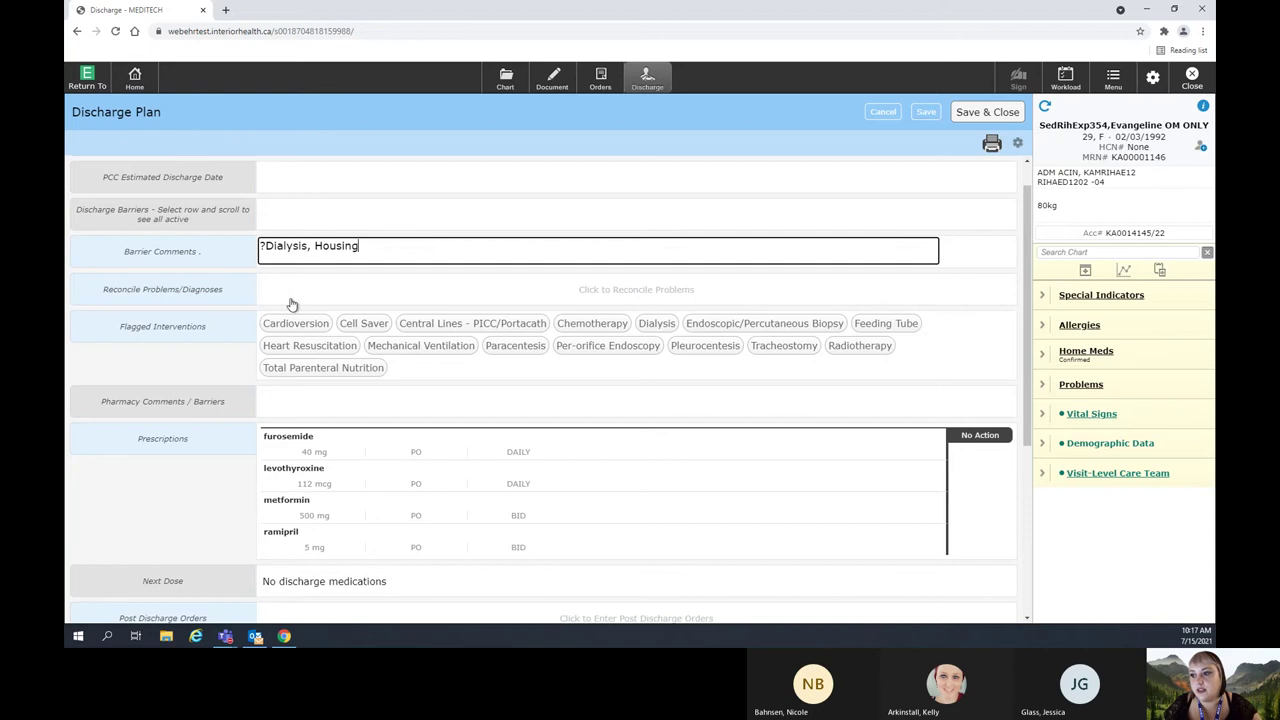
- Across all problems, move Chest pain to resolved, keep Diabetes, Anxiety and the rest active, and save
click(195, 297)
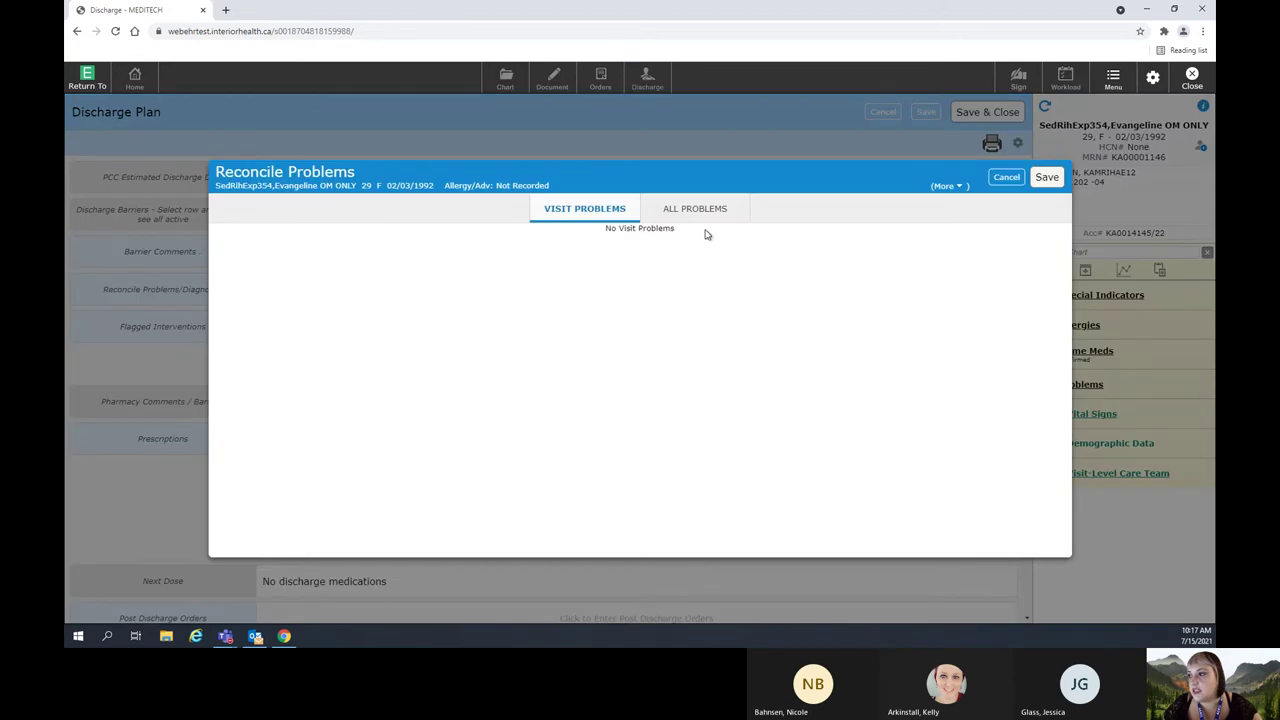
click(681, 216)
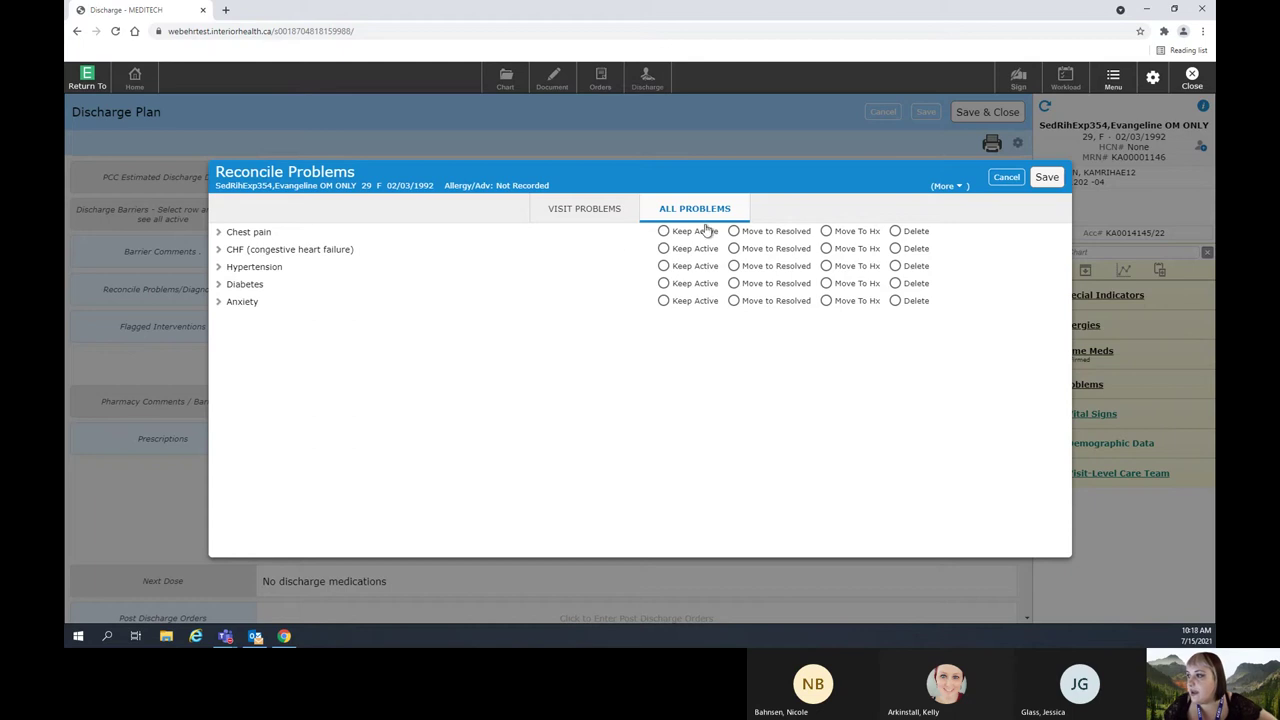
click(734, 231)
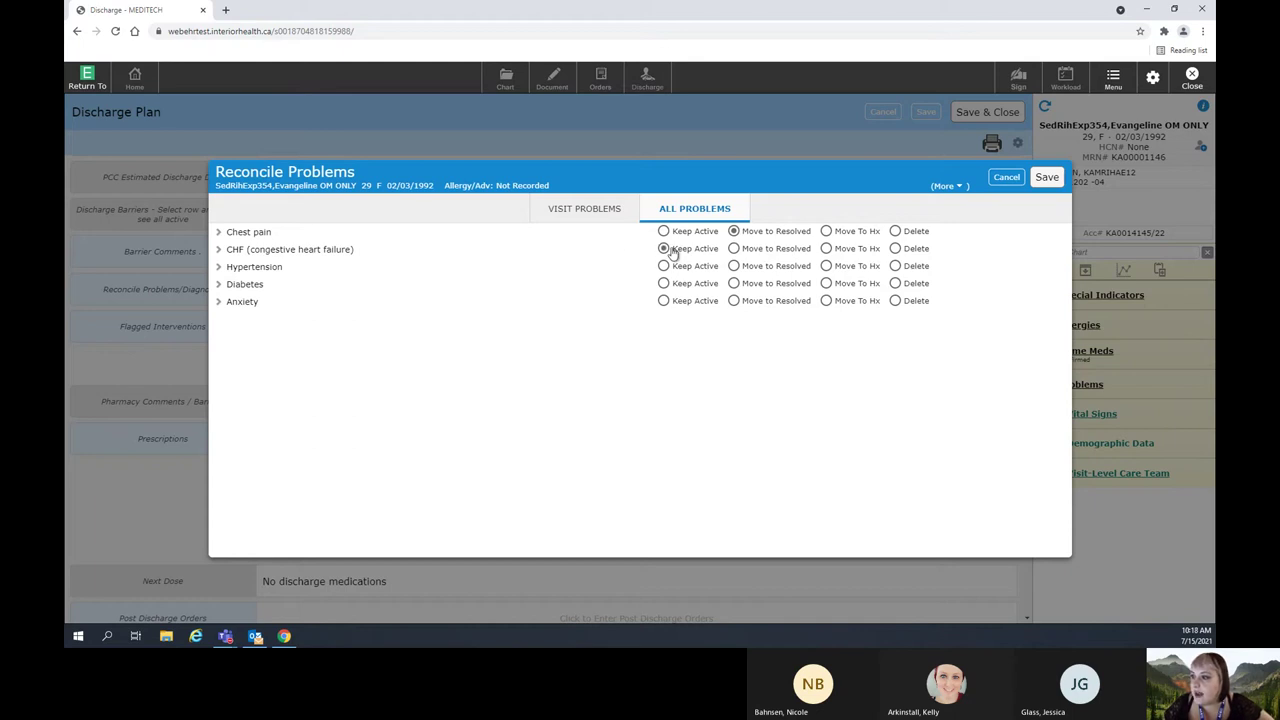
click(665, 283)
click(665, 300)
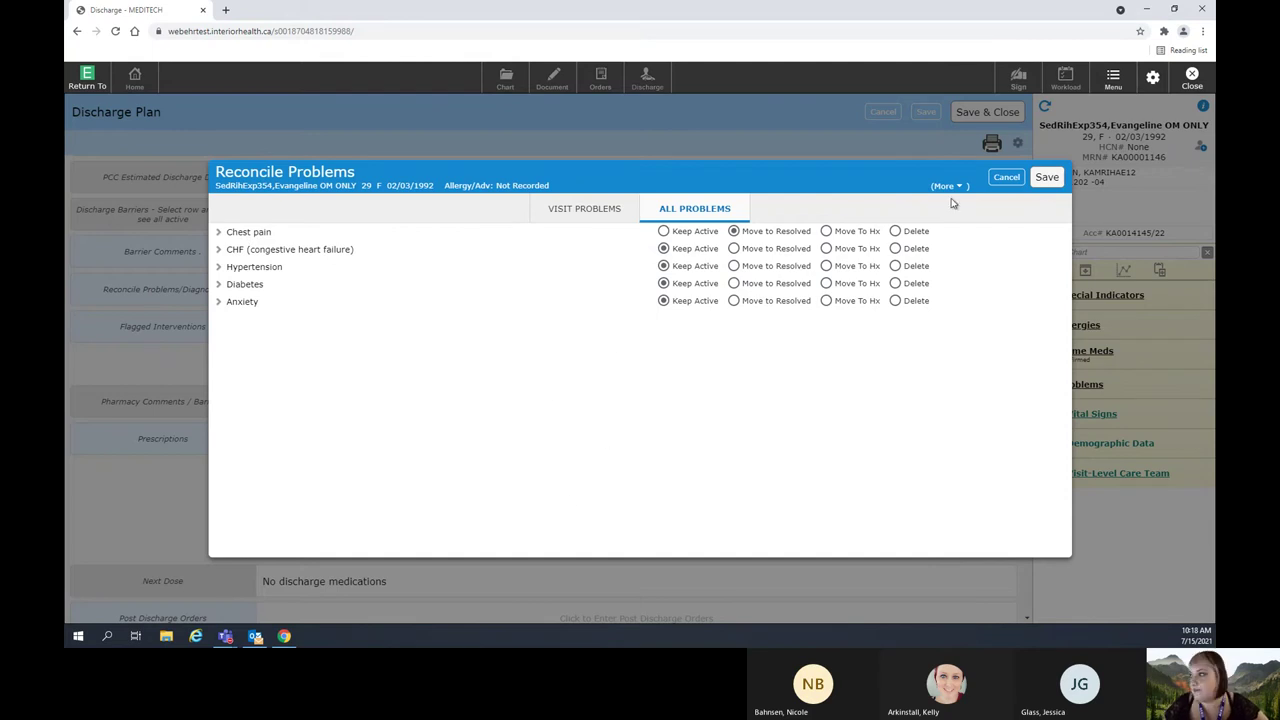
click(1047, 178)
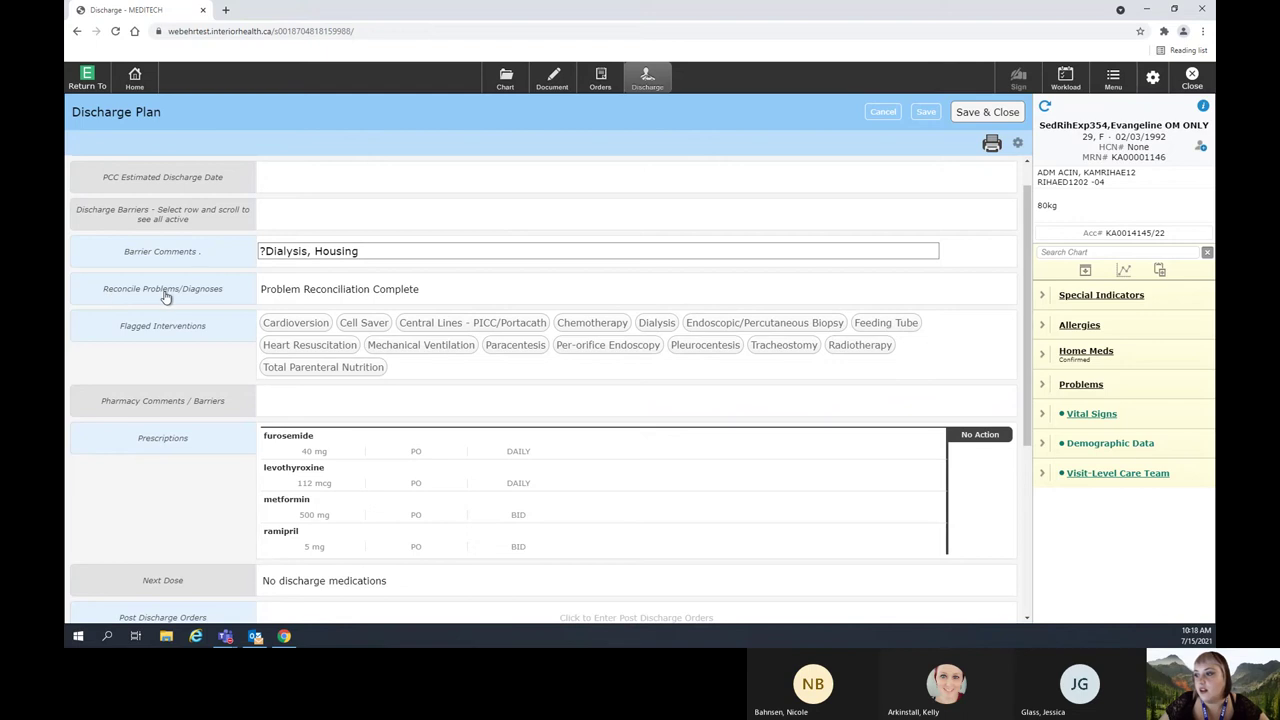
- Flag Central Lines, Per-orifice Endoscopy, Paracentesis, Chemotherapy, Tracheostomy and Heart Resuscitation
click(528, 328)
click(603, 346)
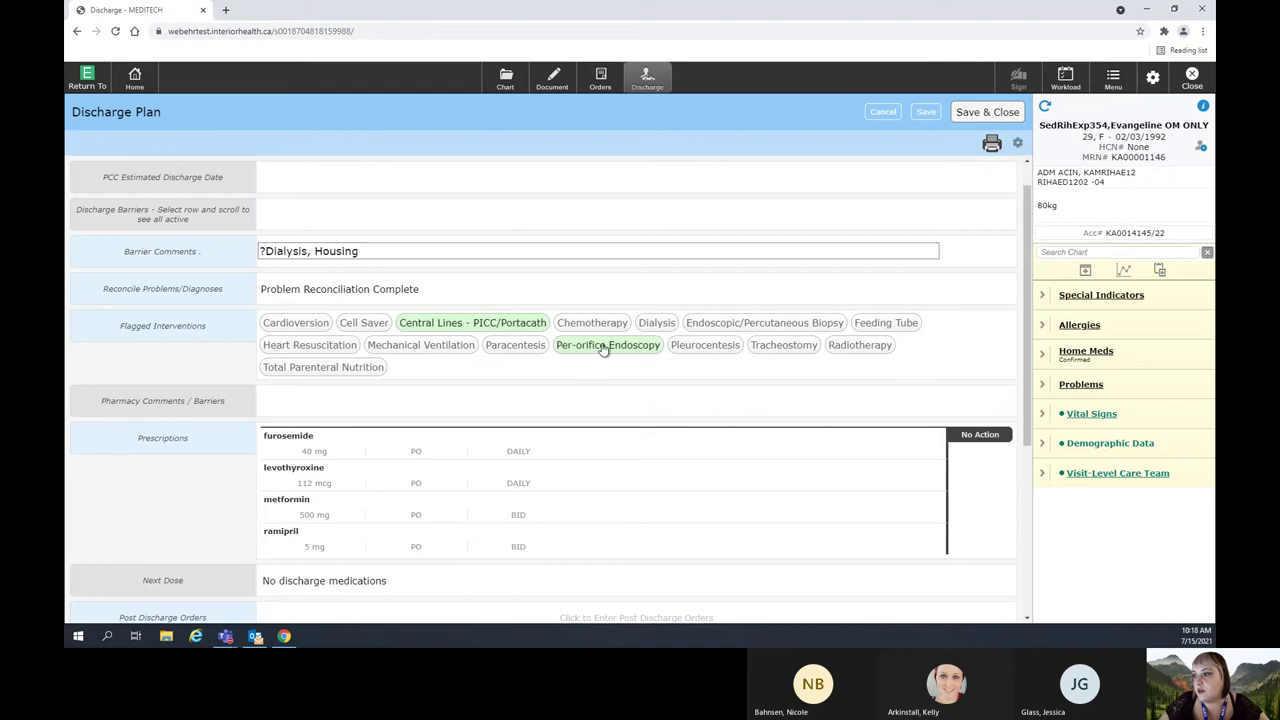
click(503, 348)
click(585, 324)
click(790, 346)
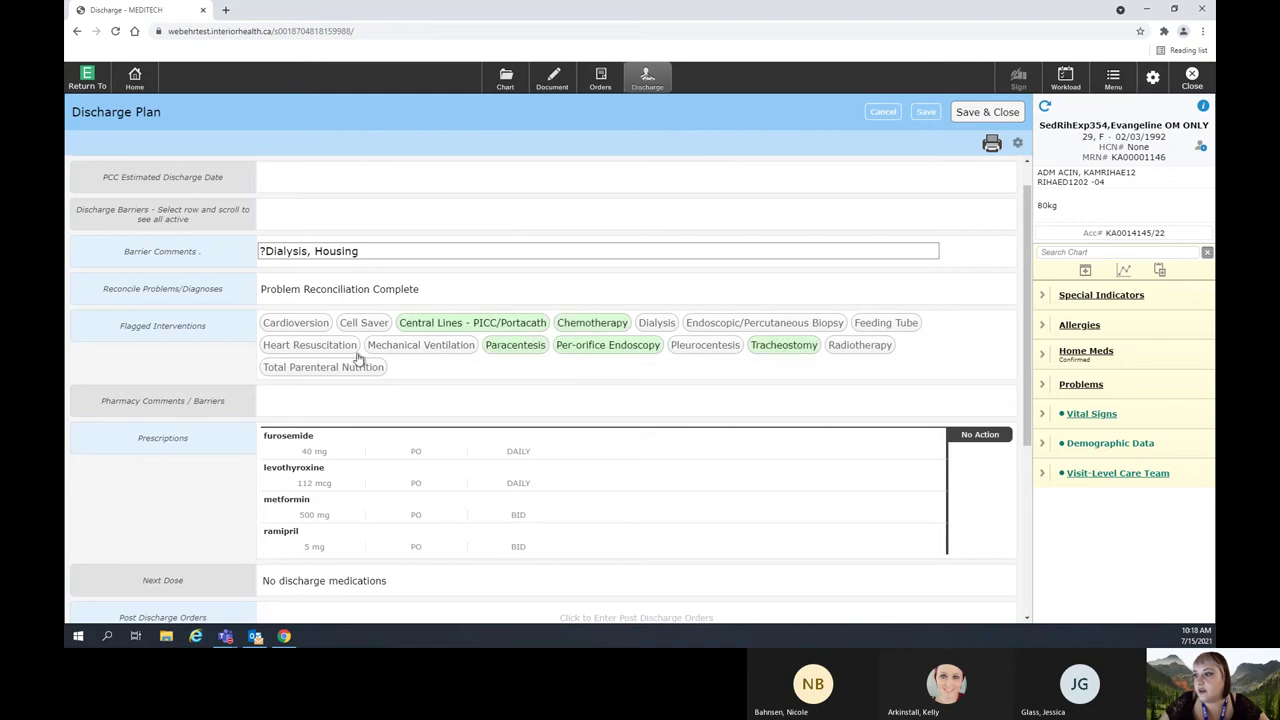
click(306, 348)
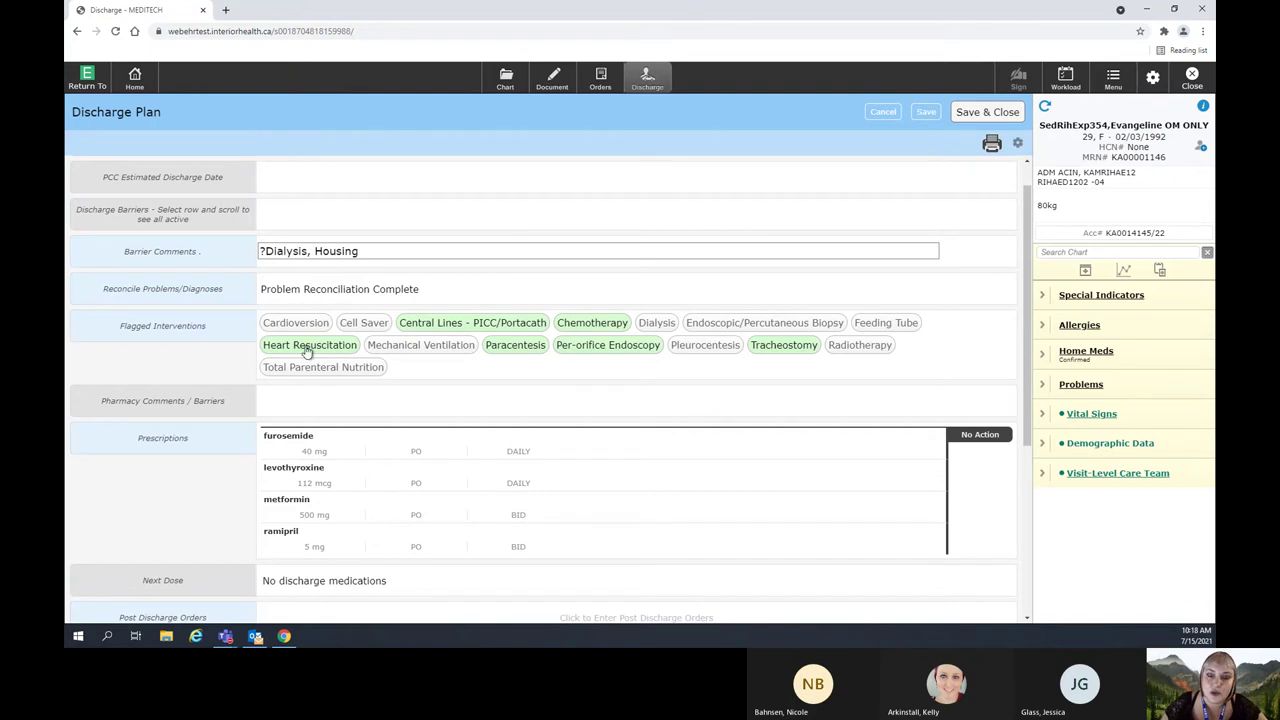
scroll(641, 395, down, 1)
scroll(641, 395, down, 1)
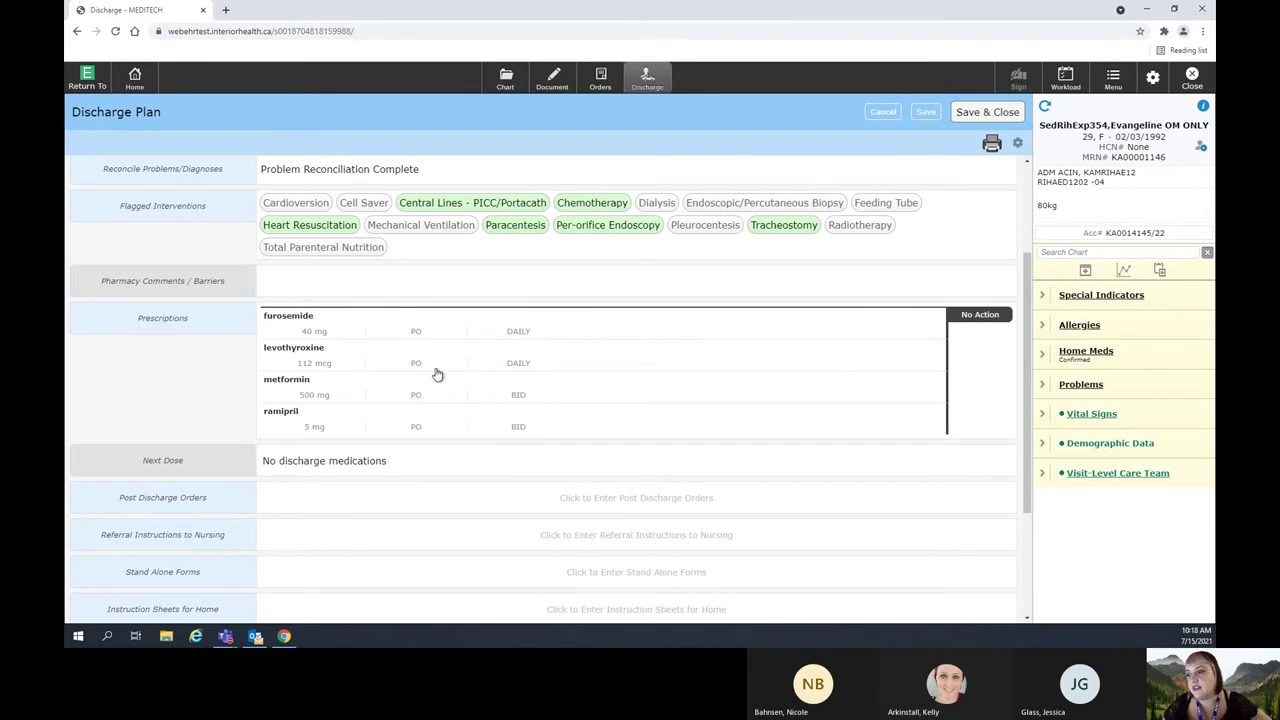
- Continue home meds, stop visit meds, stop home furosemide 40 mg with a reason, continue visit furosemide 80 mg
click(682, 393)
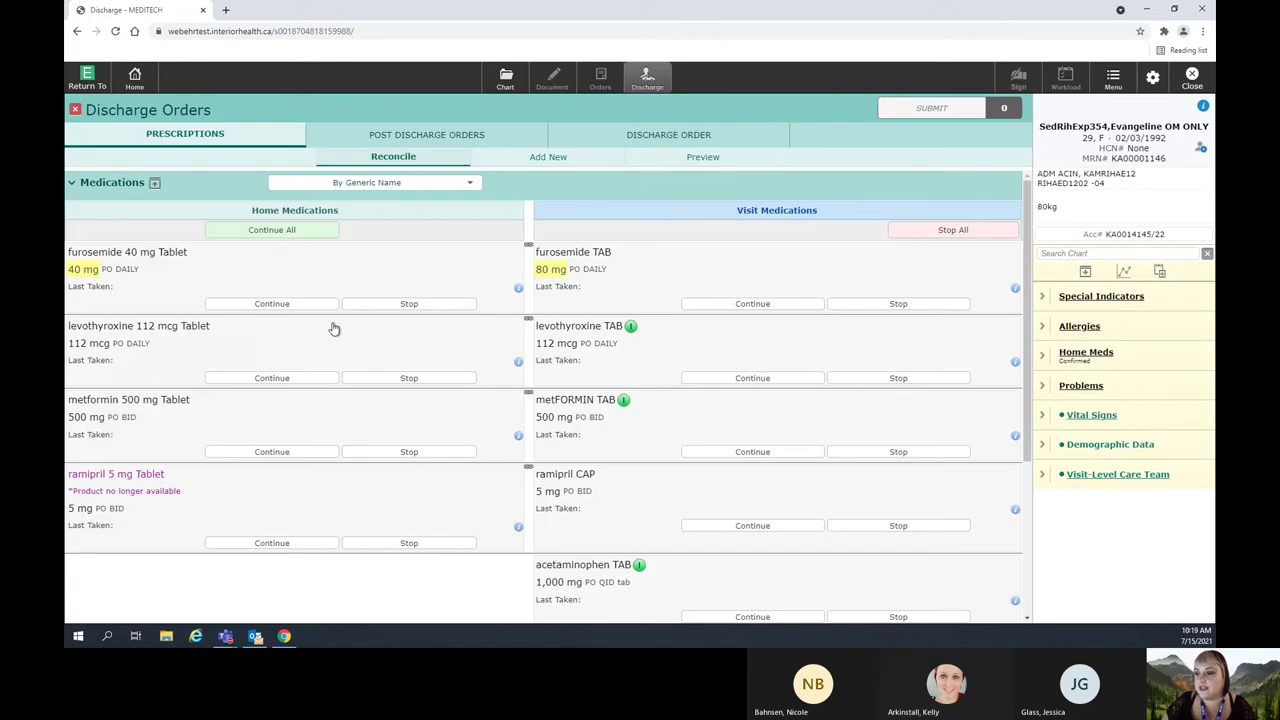
click(310, 240)
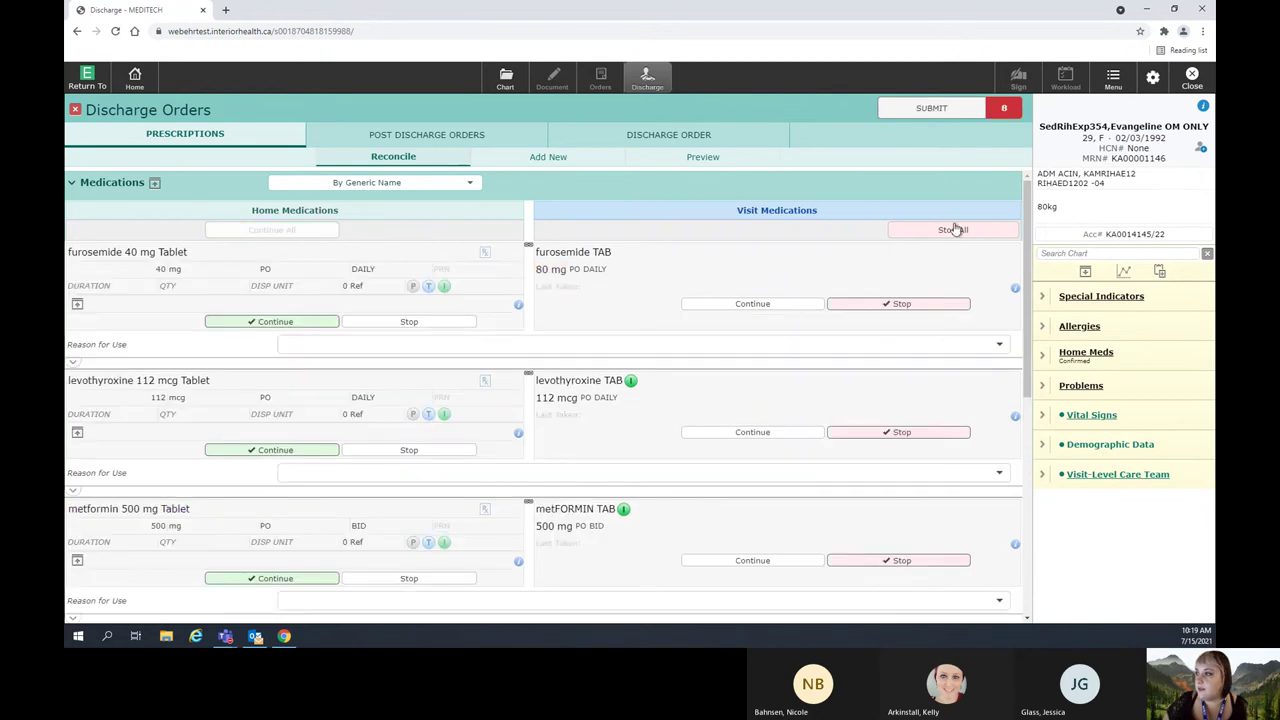
click(955, 230)
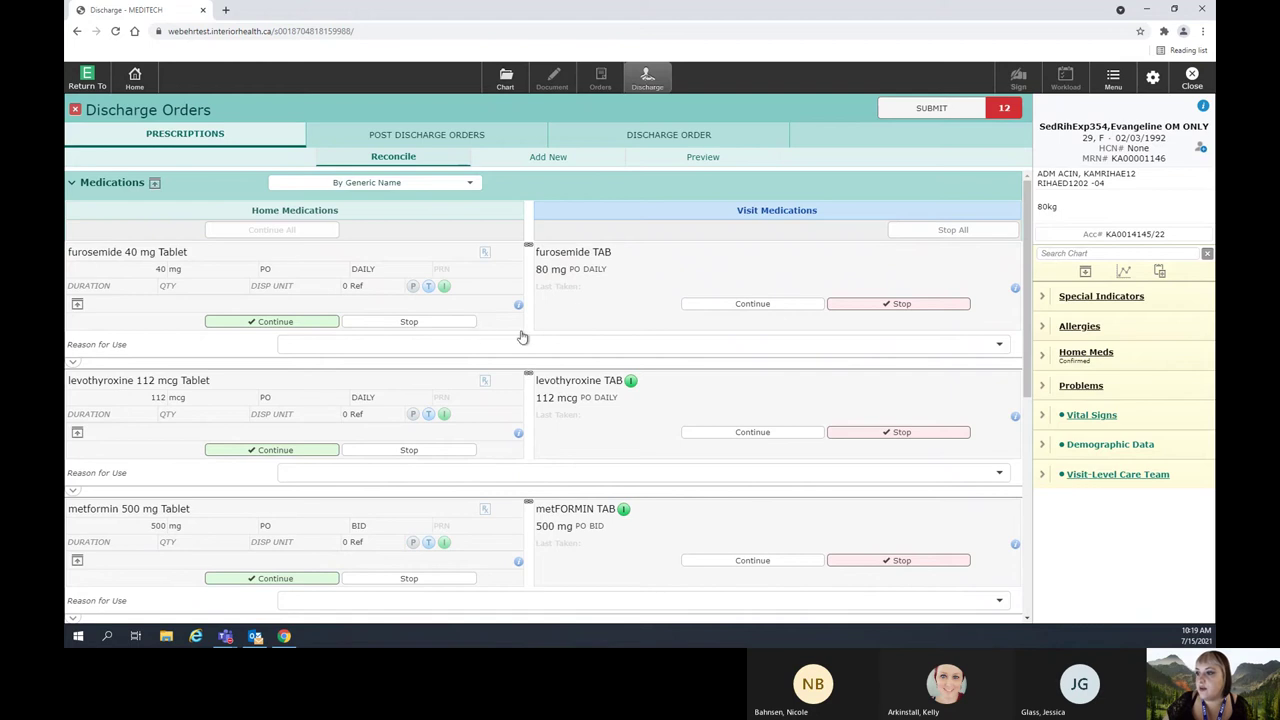
click(409, 322)
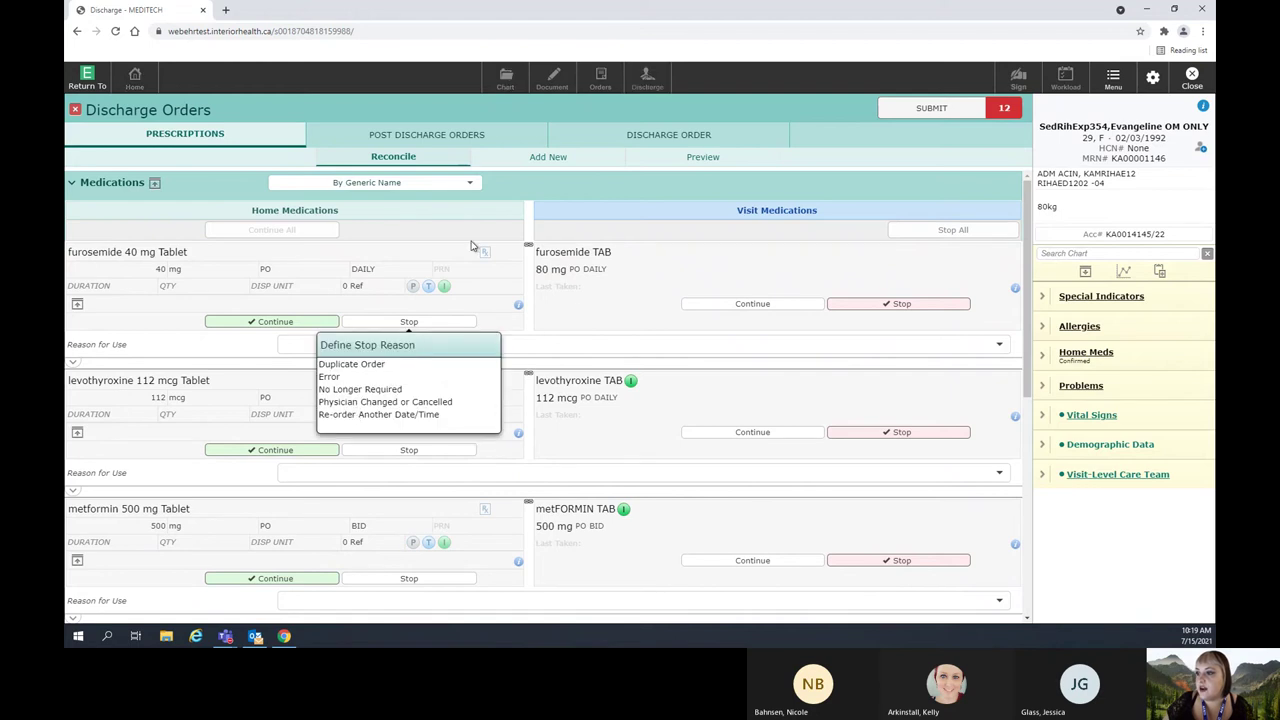
click(357, 402)
click(751, 305)
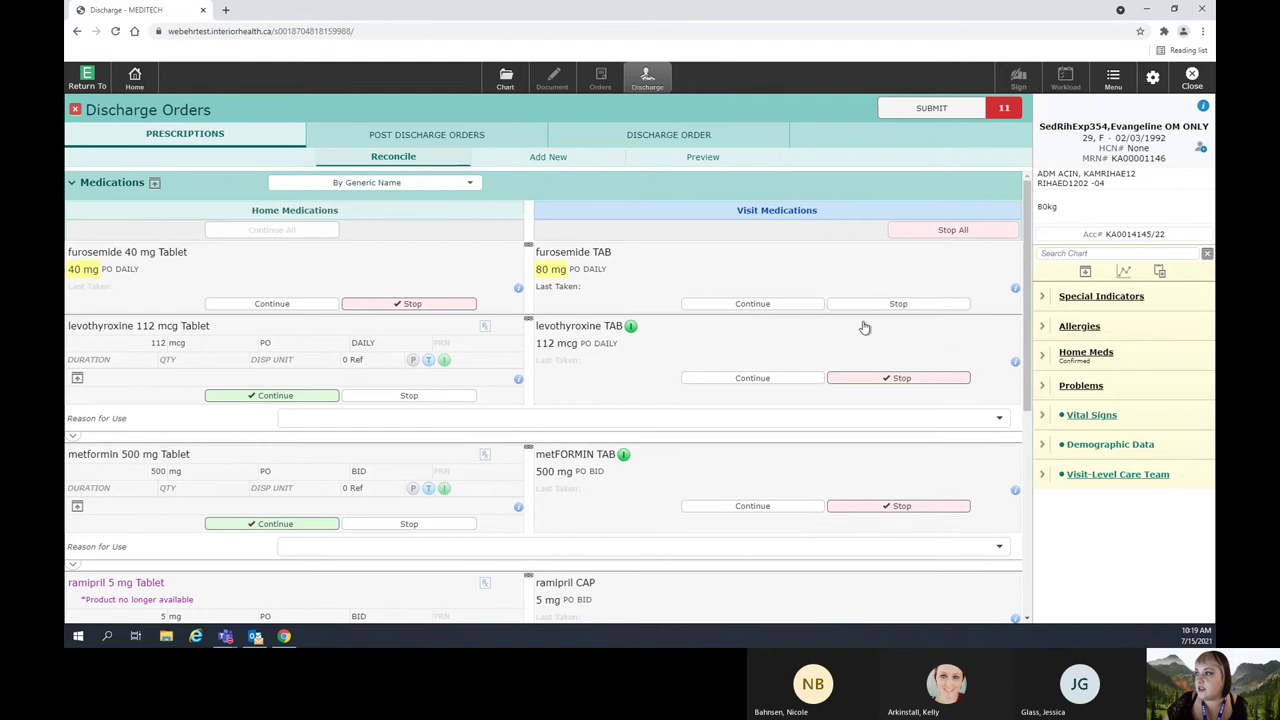
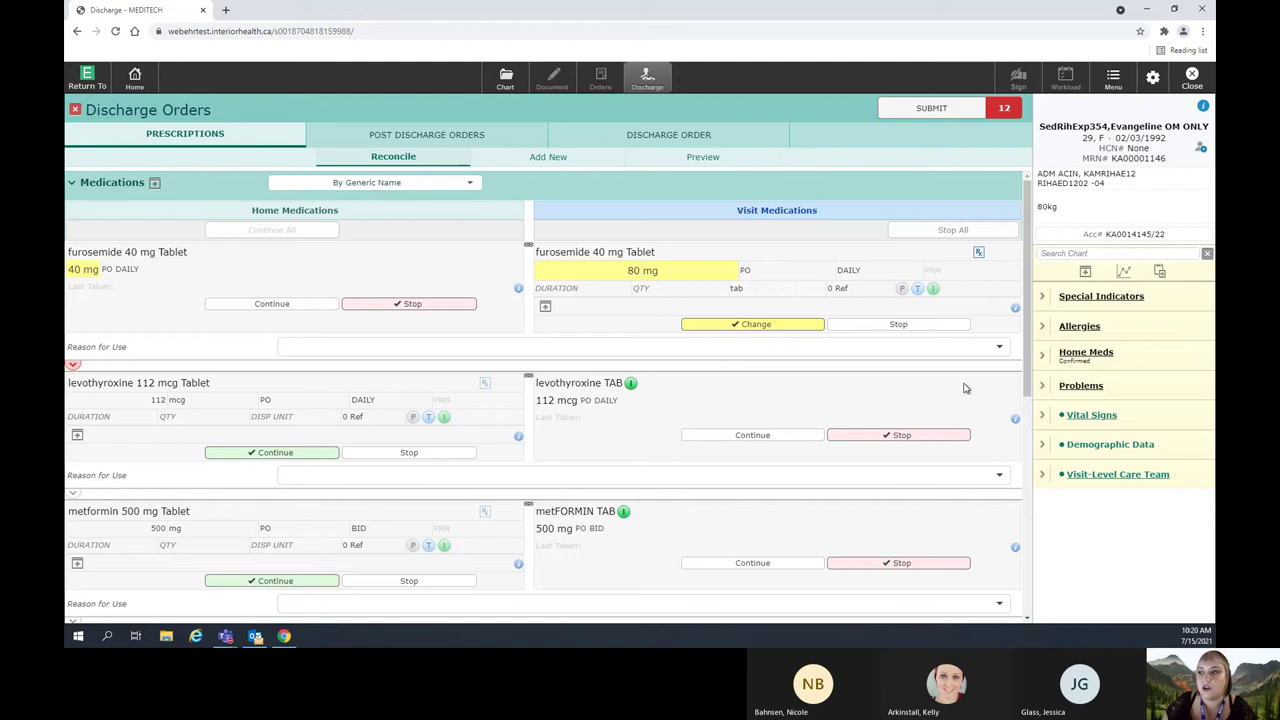
- Change the furosemide 80 mg daily prescription to a 3-month duration with 1 refill and queue it
scroll(960, 378, down, 1)
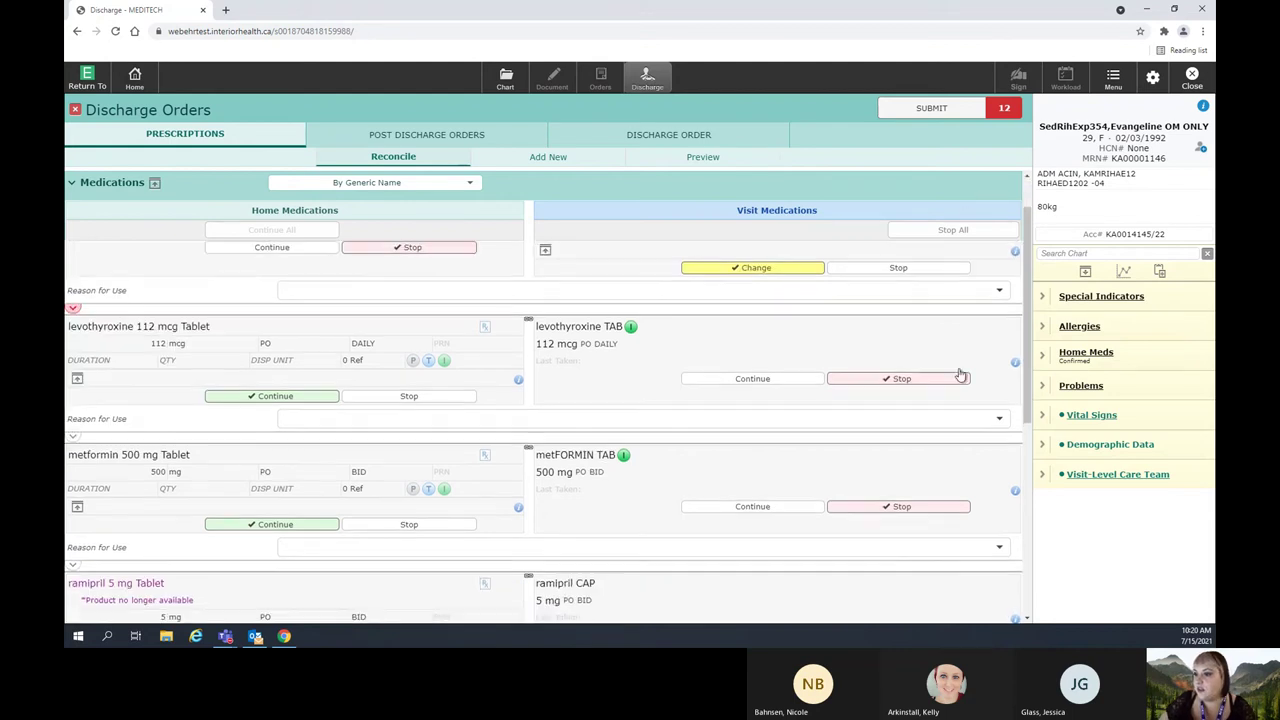
scroll(960, 376, up, 1)
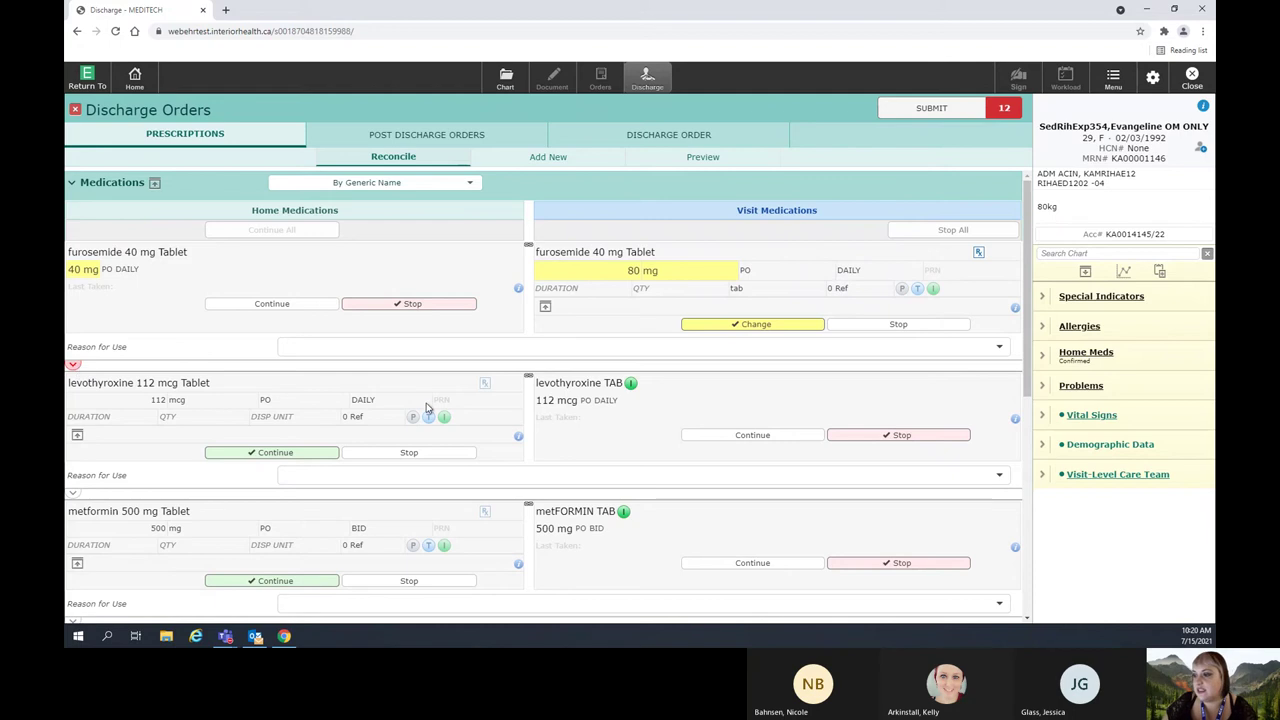
click(560, 270)
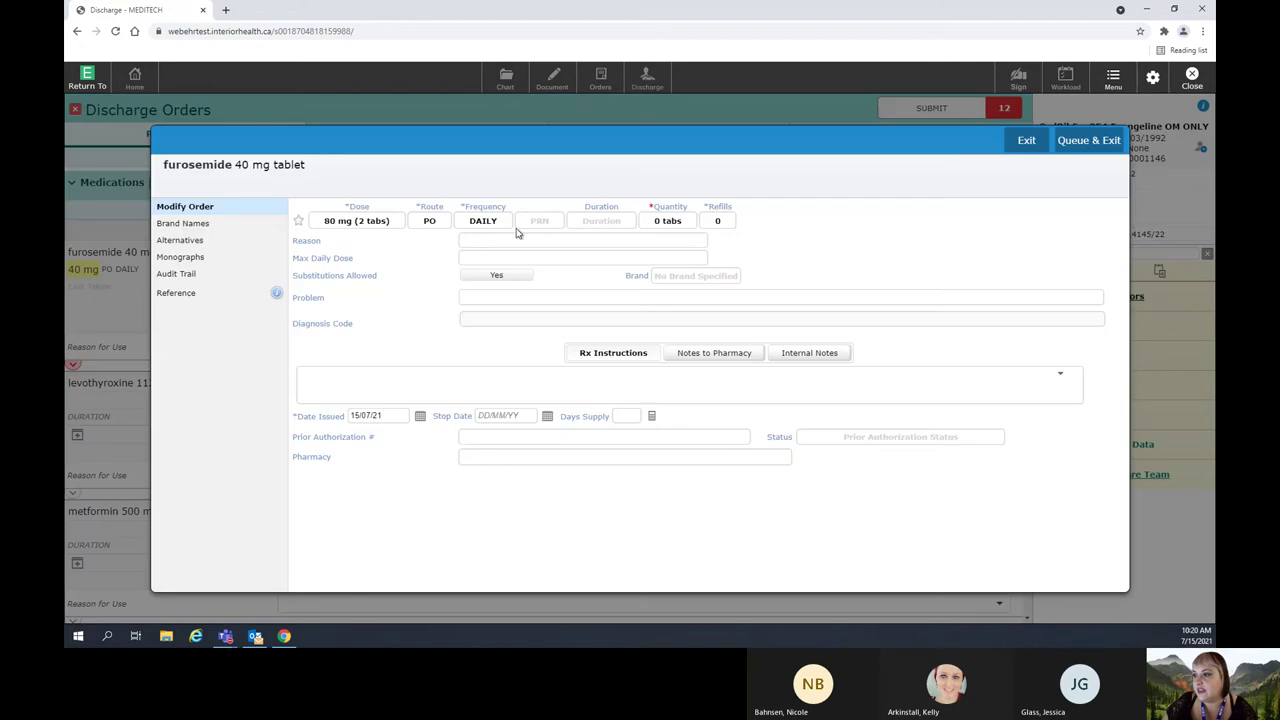
click(611, 224)
click(575, 413)
click(679, 352)
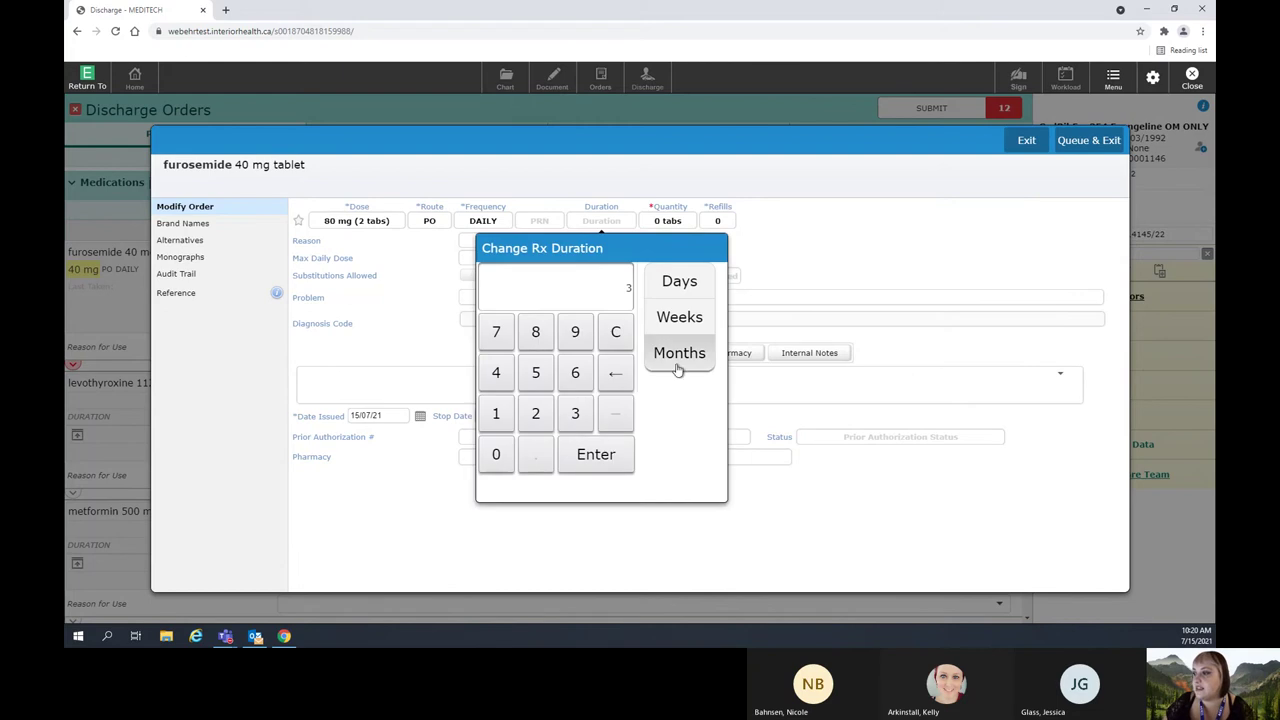
click(596, 455)
click(721, 221)
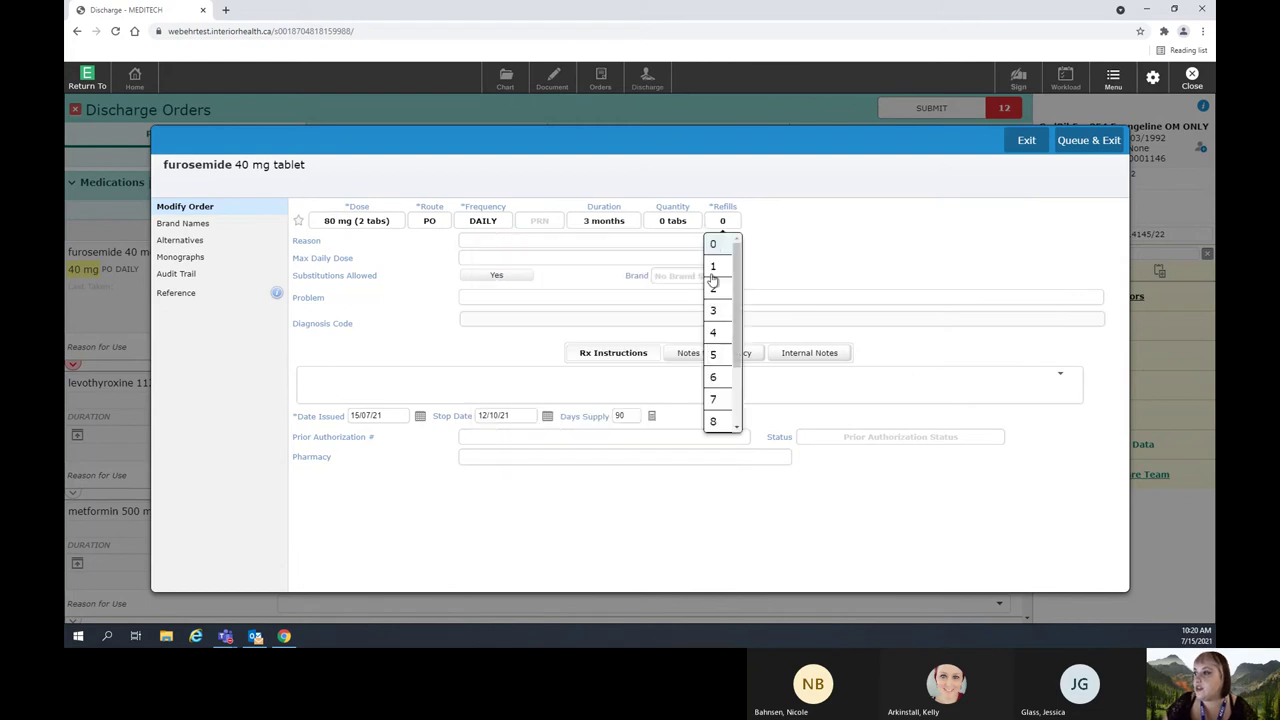
click(808, 252)
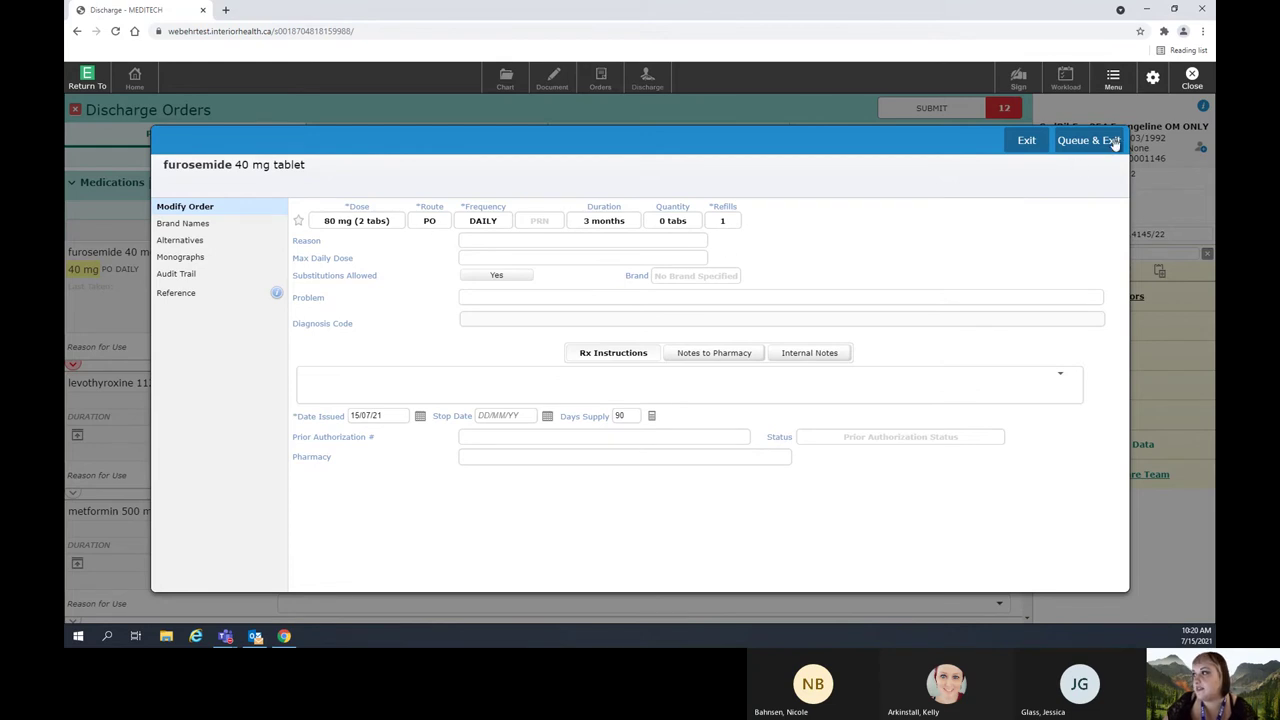
click(1114, 142)
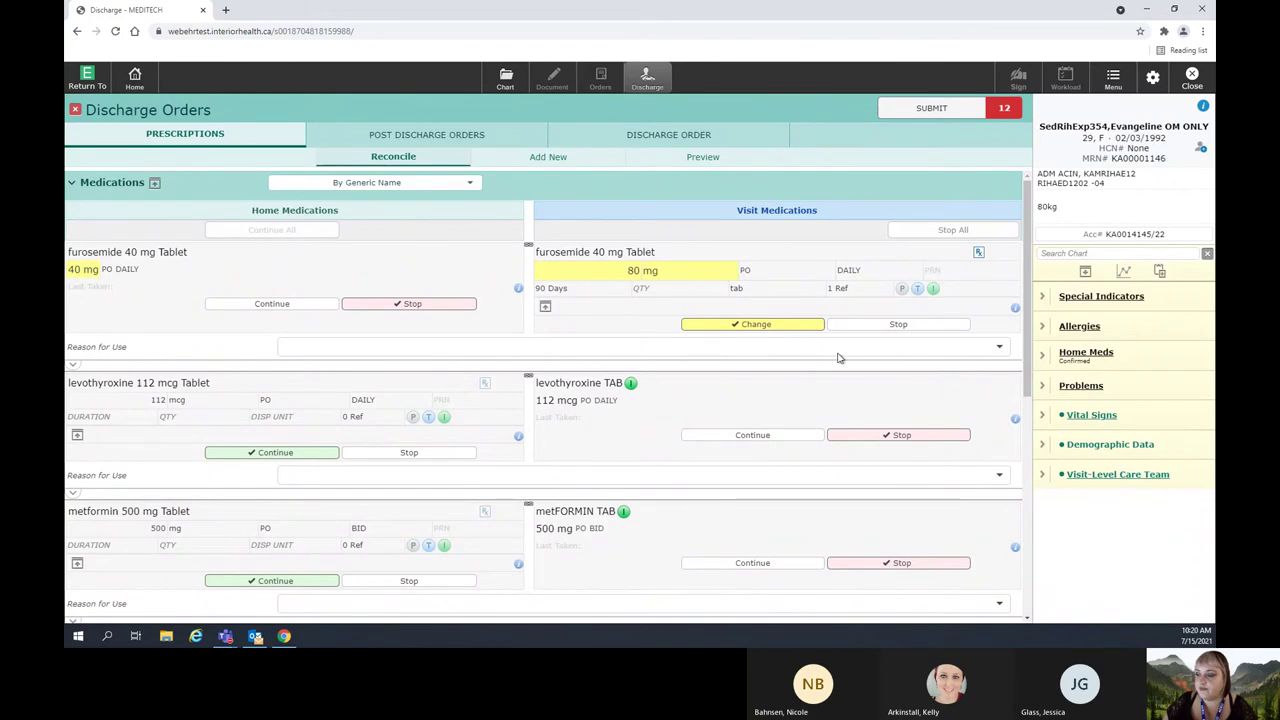
- Make metformin 500 mg a discharge prescription for 3 months with 1 refill and queue it
scroll(391, 232, down, 3)
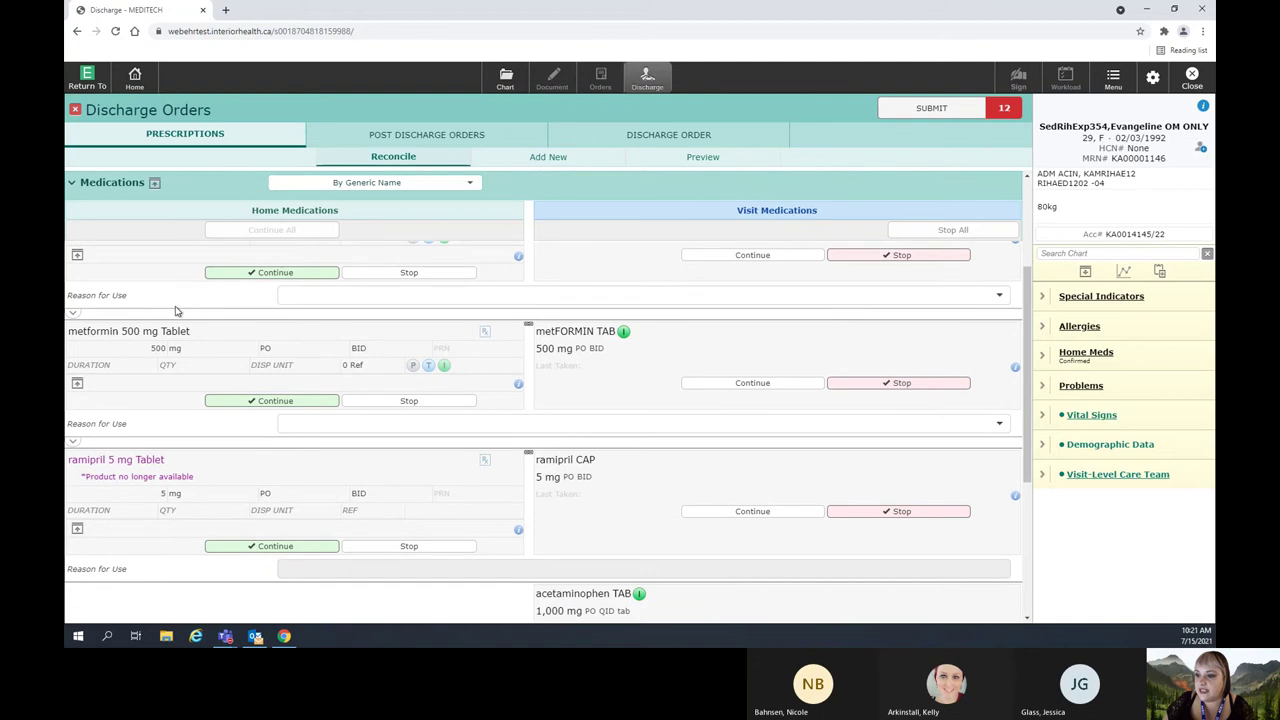
scroll(283, 331, up, 2)
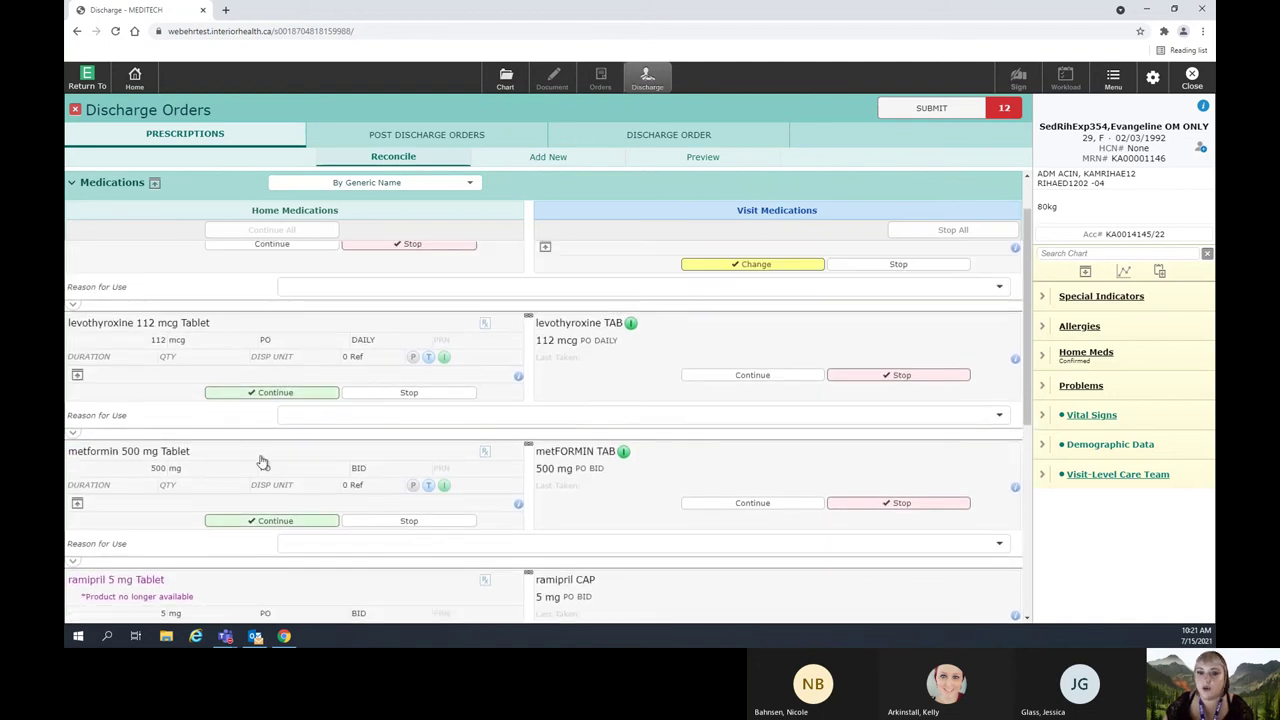
click(485, 453)
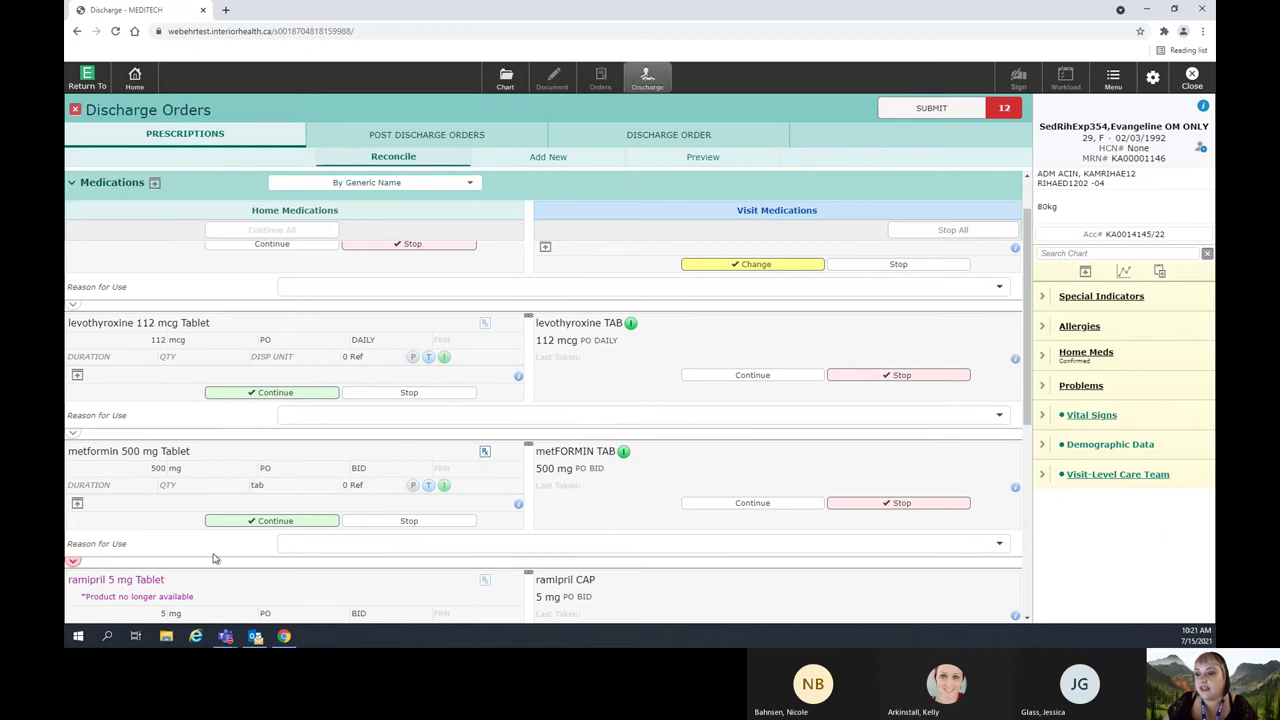
click(77, 565)
click(600, 226)
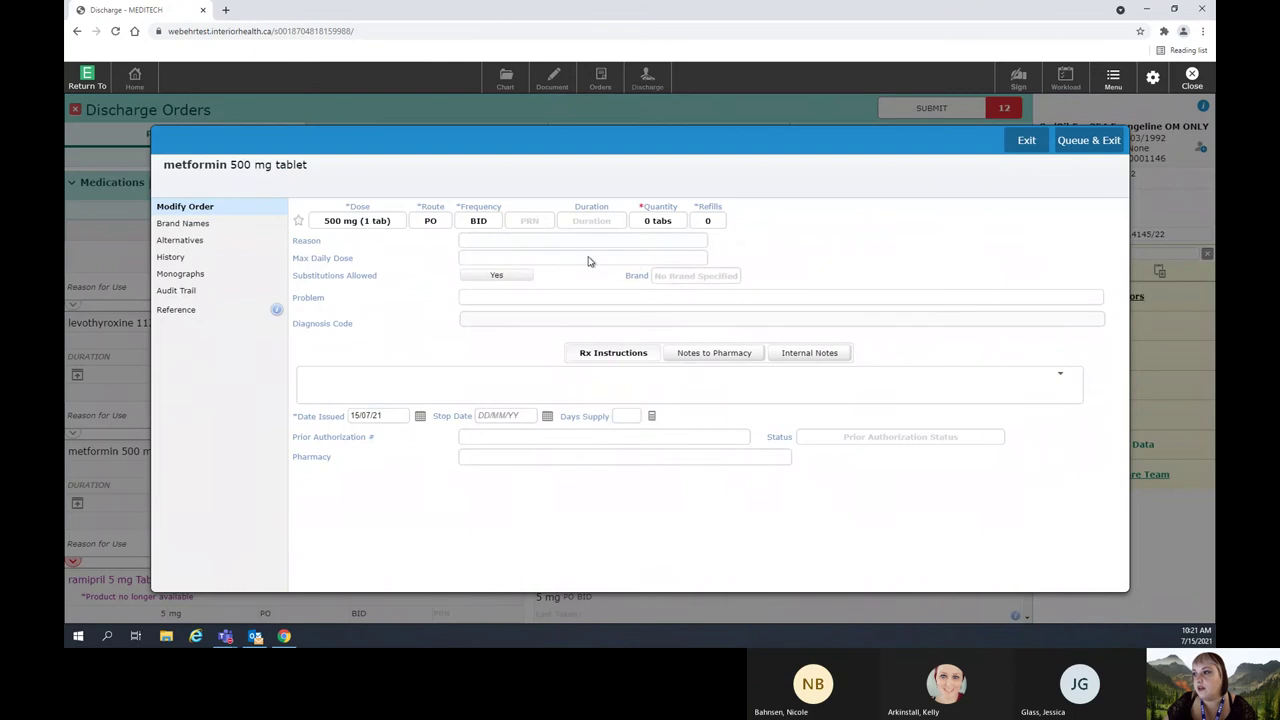
click(684, 356)
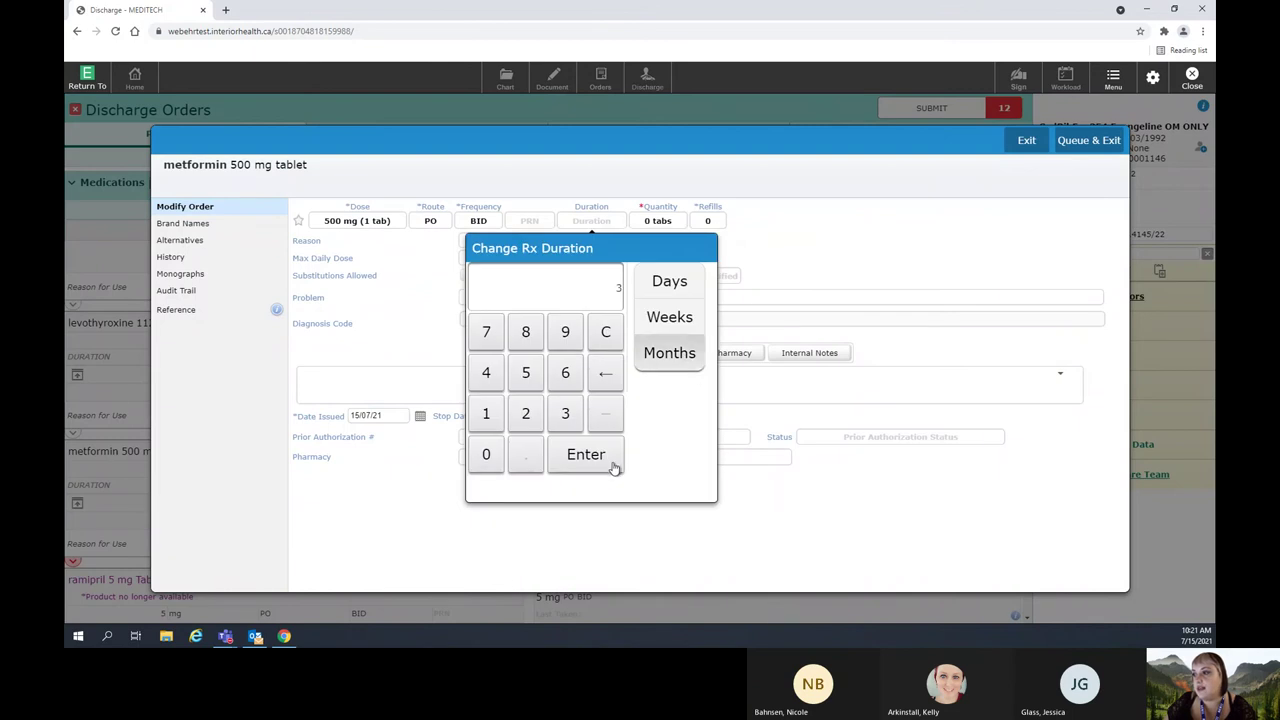
click(611, 463)
click(724, 218)
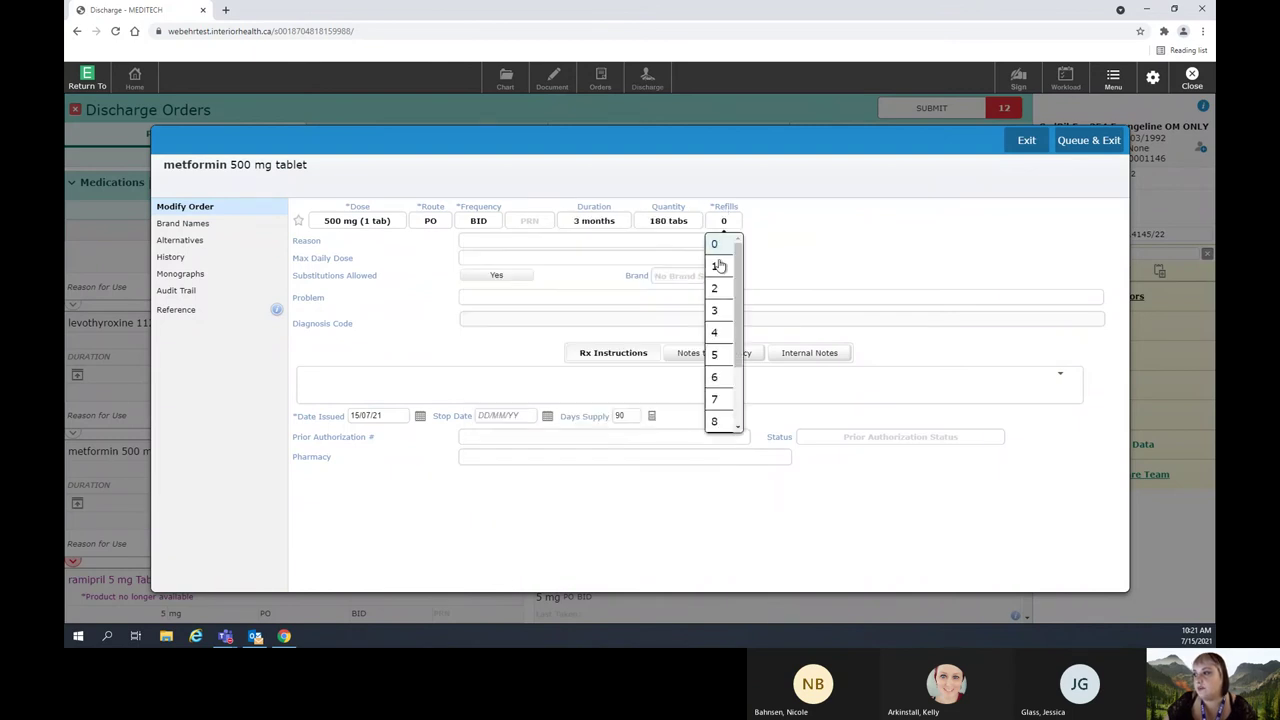
click(723, 263)
click(1110, 141)
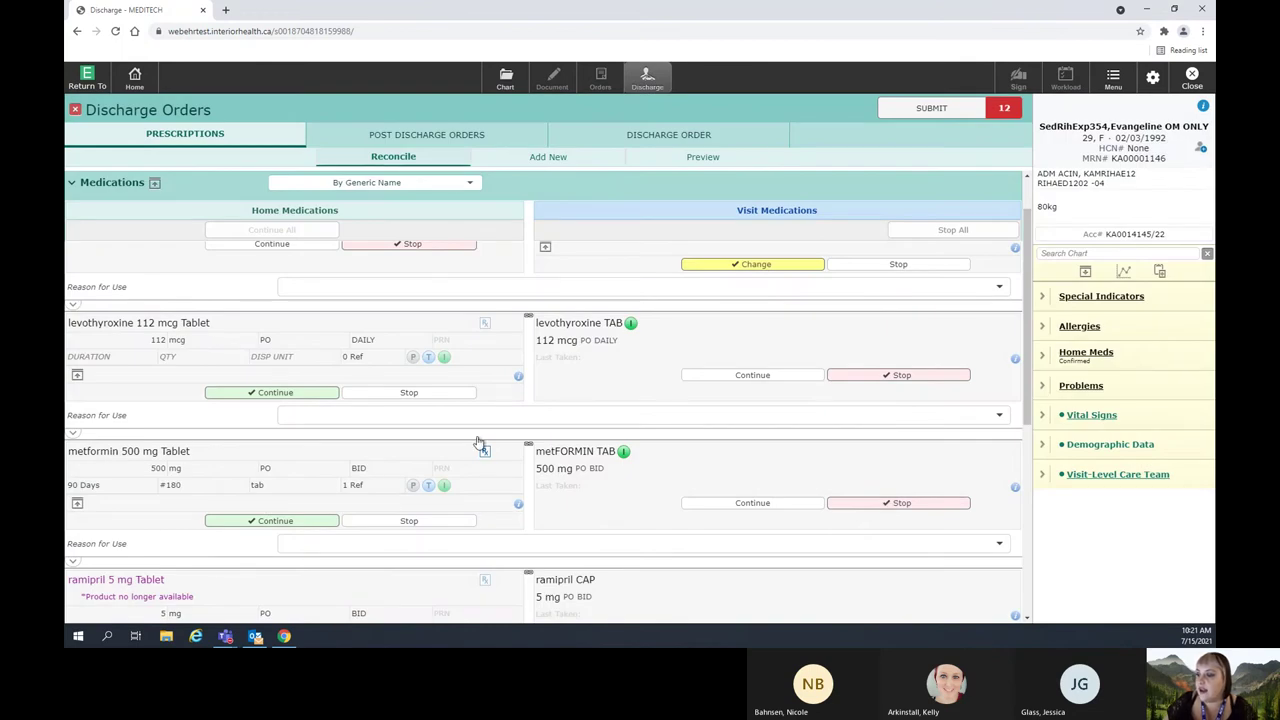
scroll(860, 369, up, 1)
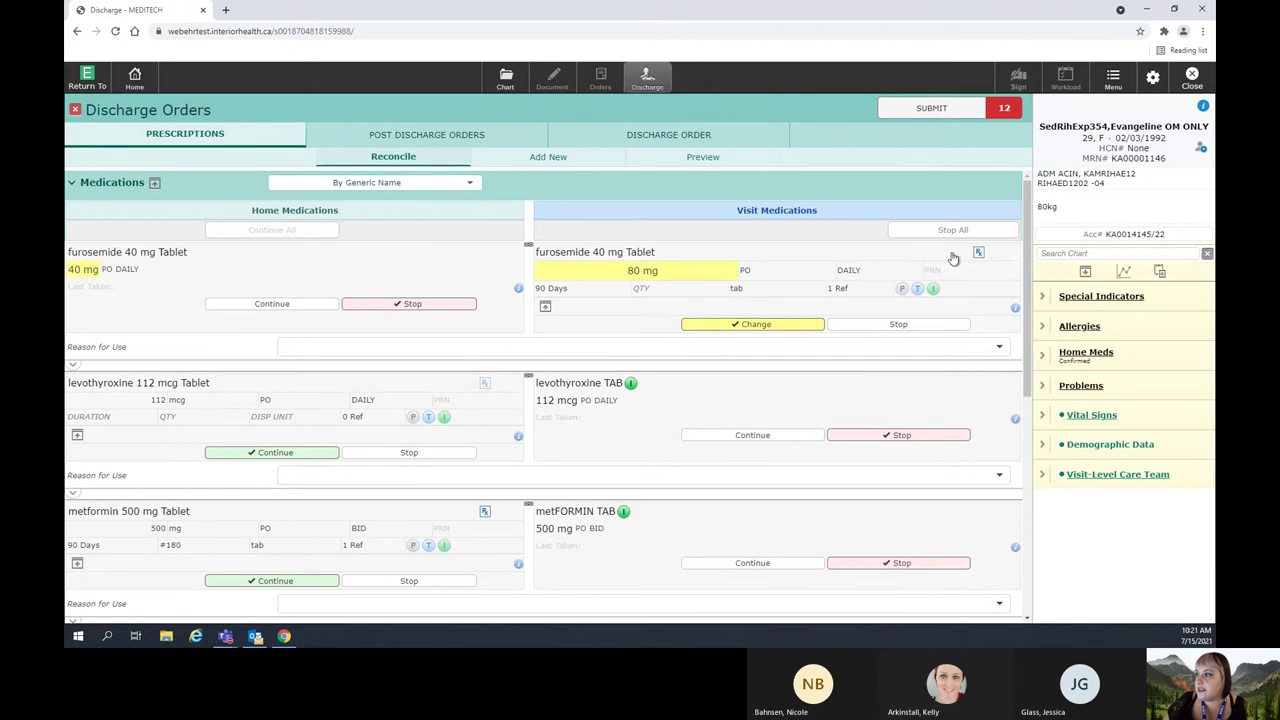
scroll(757, 371, down, 5)
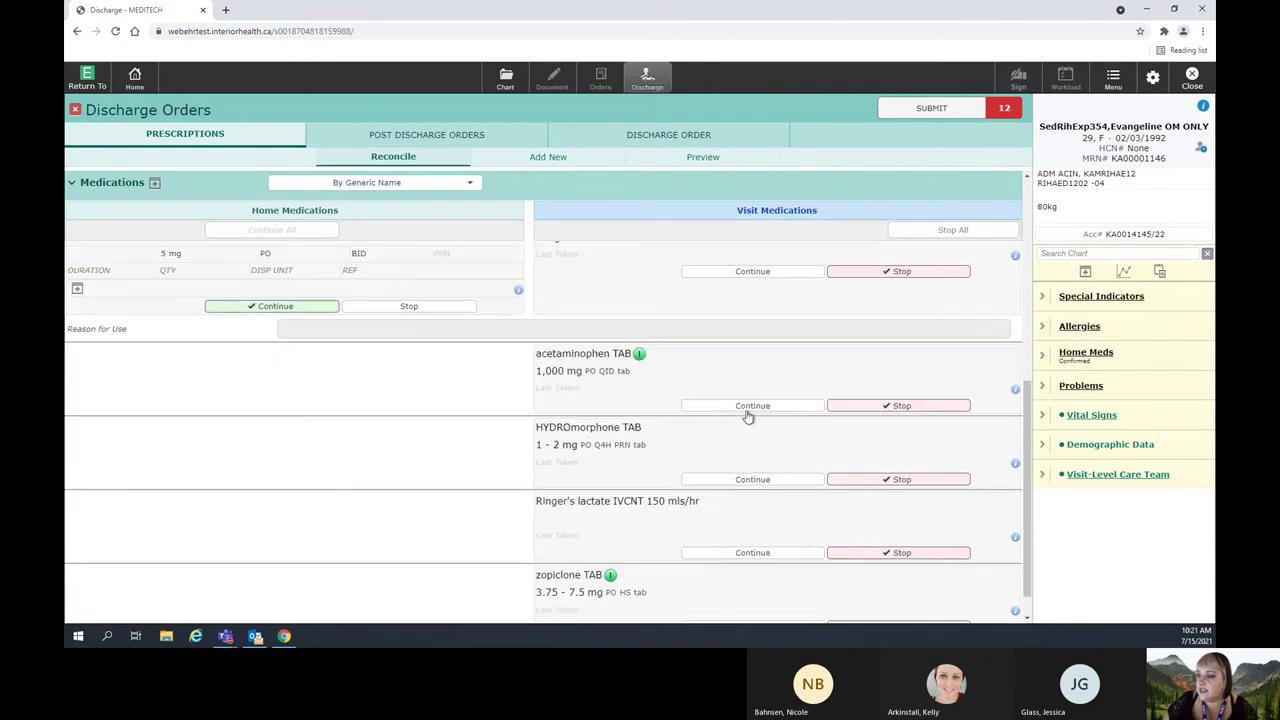
- Queue acetaminophen as a new prescription with a 3-month duration and 1 refill
click(727, 408)
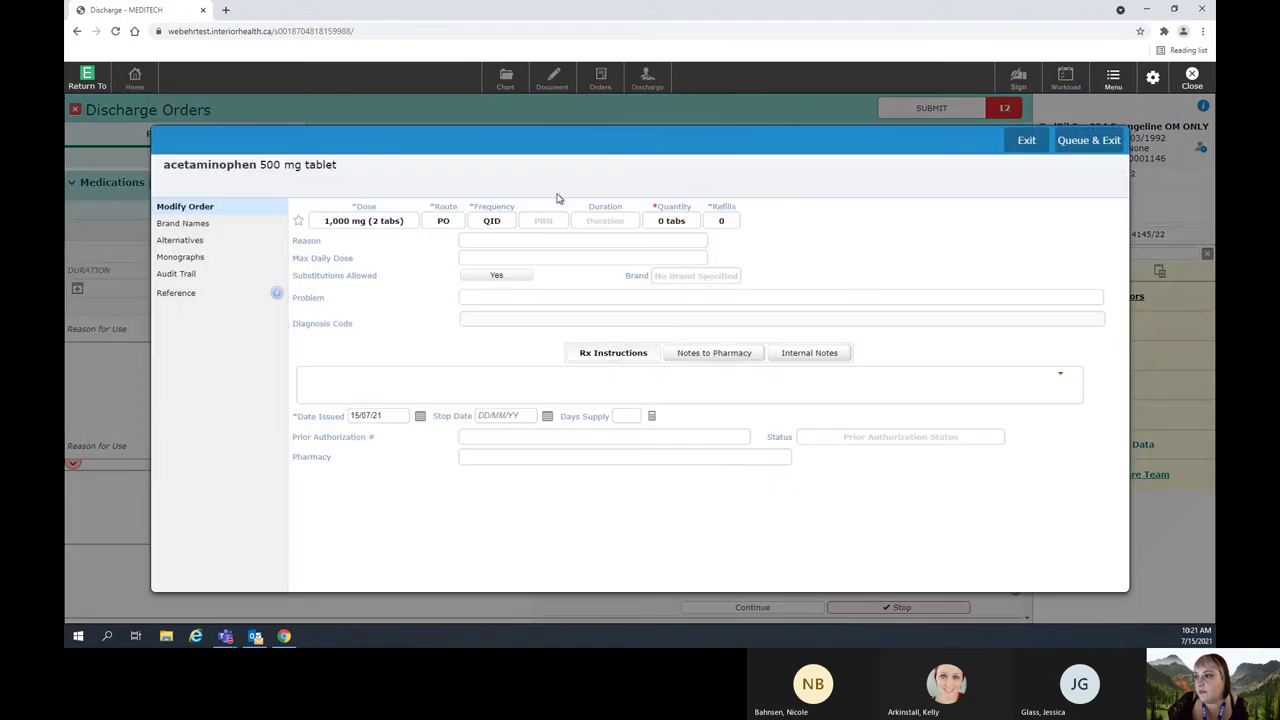
click(583, 224)
click(574, 413)
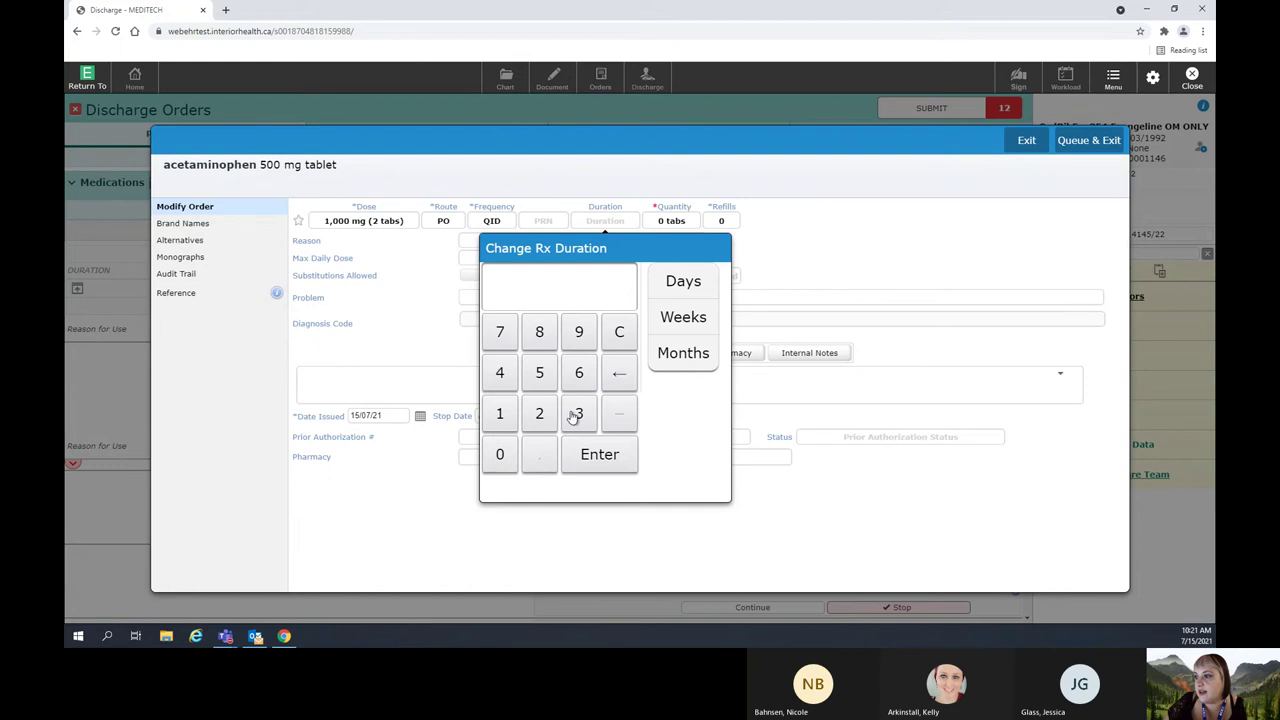
click(700, 362)
click(620, 453)
click(746, 226)
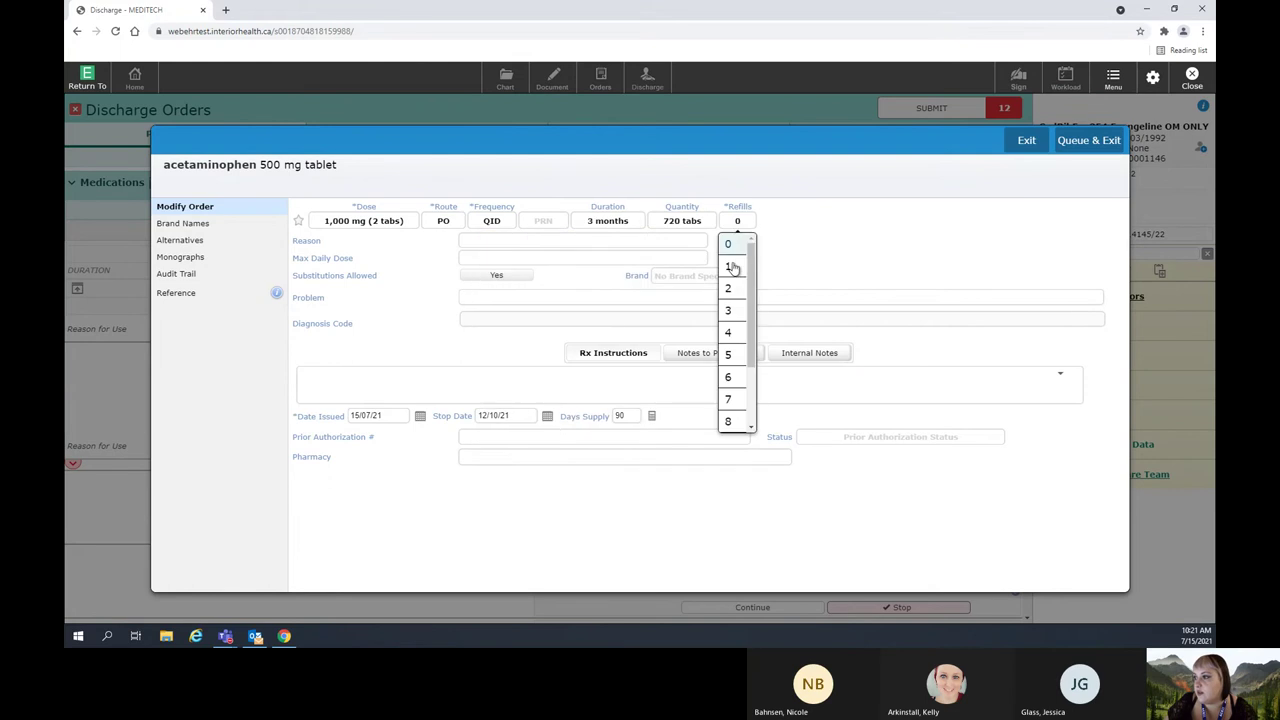
click(729, 267)
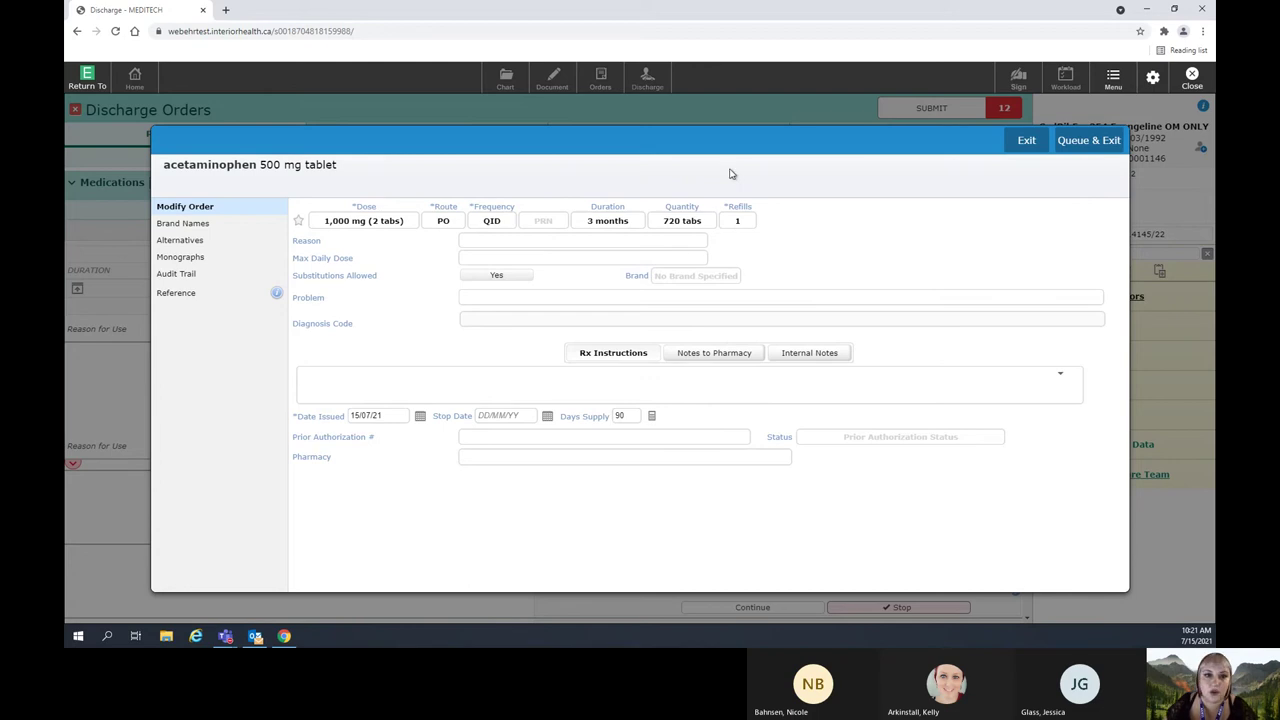
click(1119, 145)
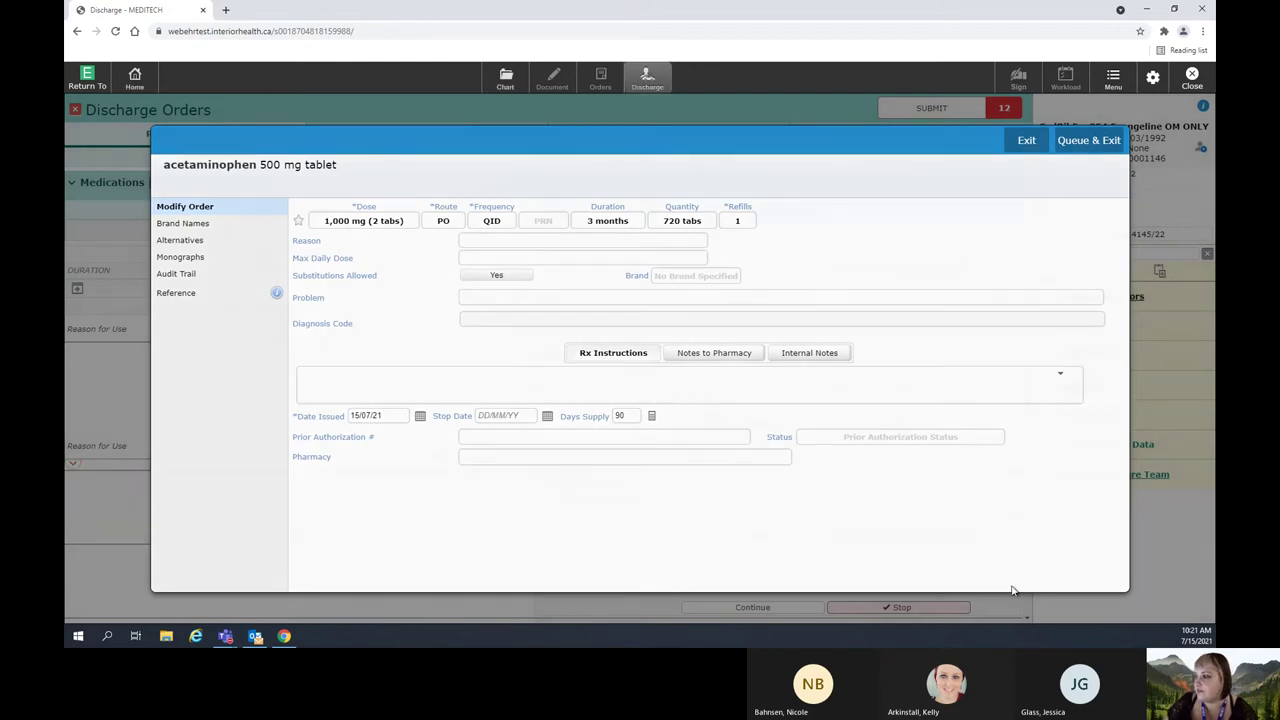
scroll(912, 480, down, 1)
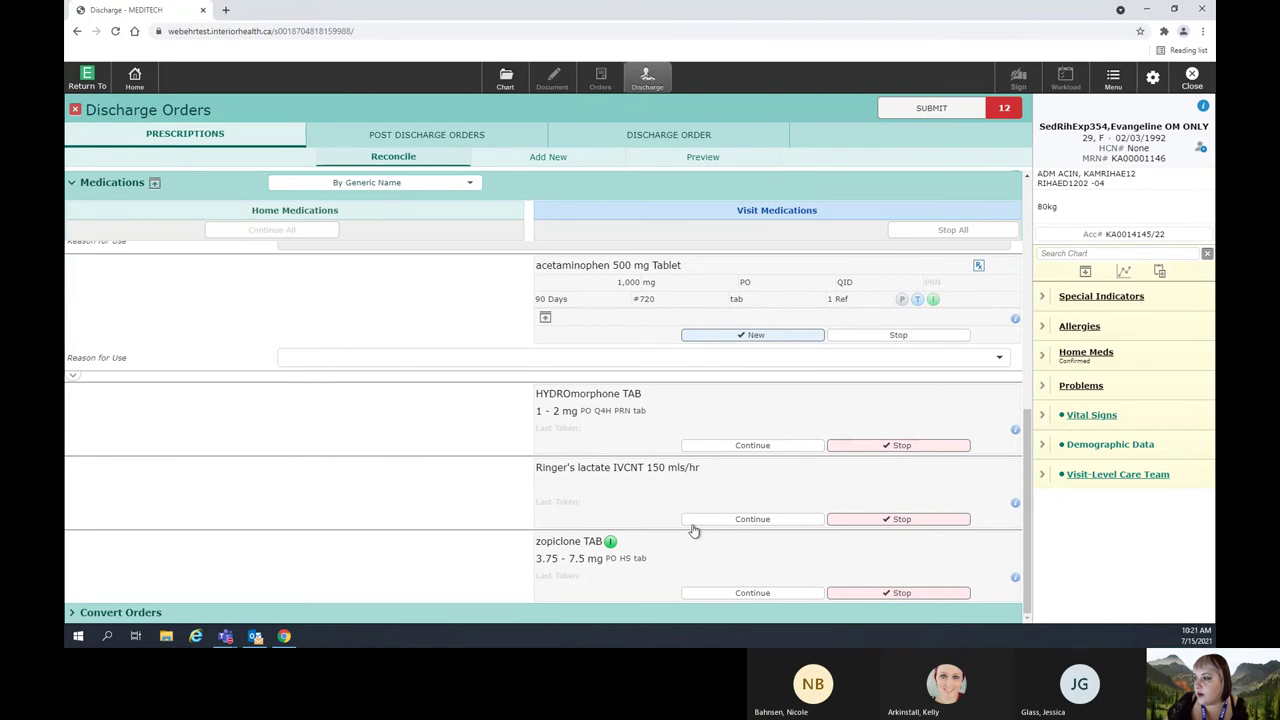
scroll(728, 470, up, 5)
scroll(738, 432, up, 4)
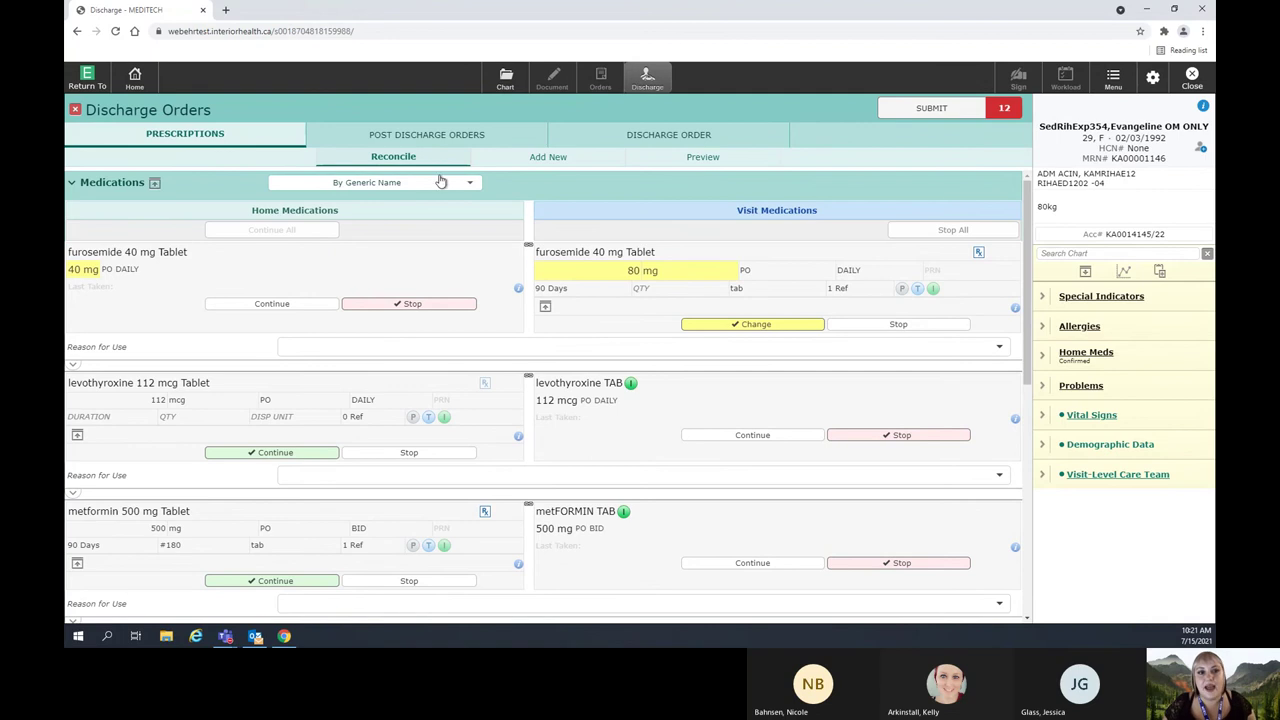
- Queue new amoxicillin 500 mg capsule PO Q8H, found by searching 'Amoxic', then preview the prescriptions
click(535, 159)
click(369, 203)
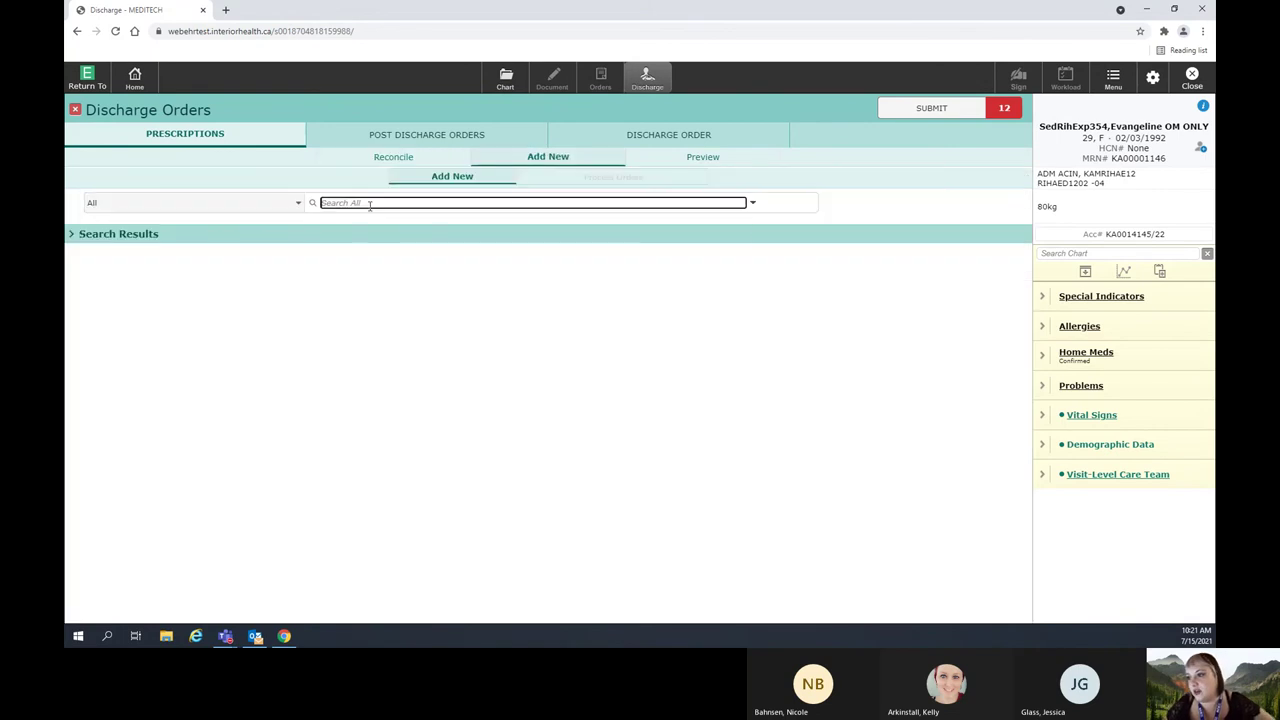
text(Amoxic)
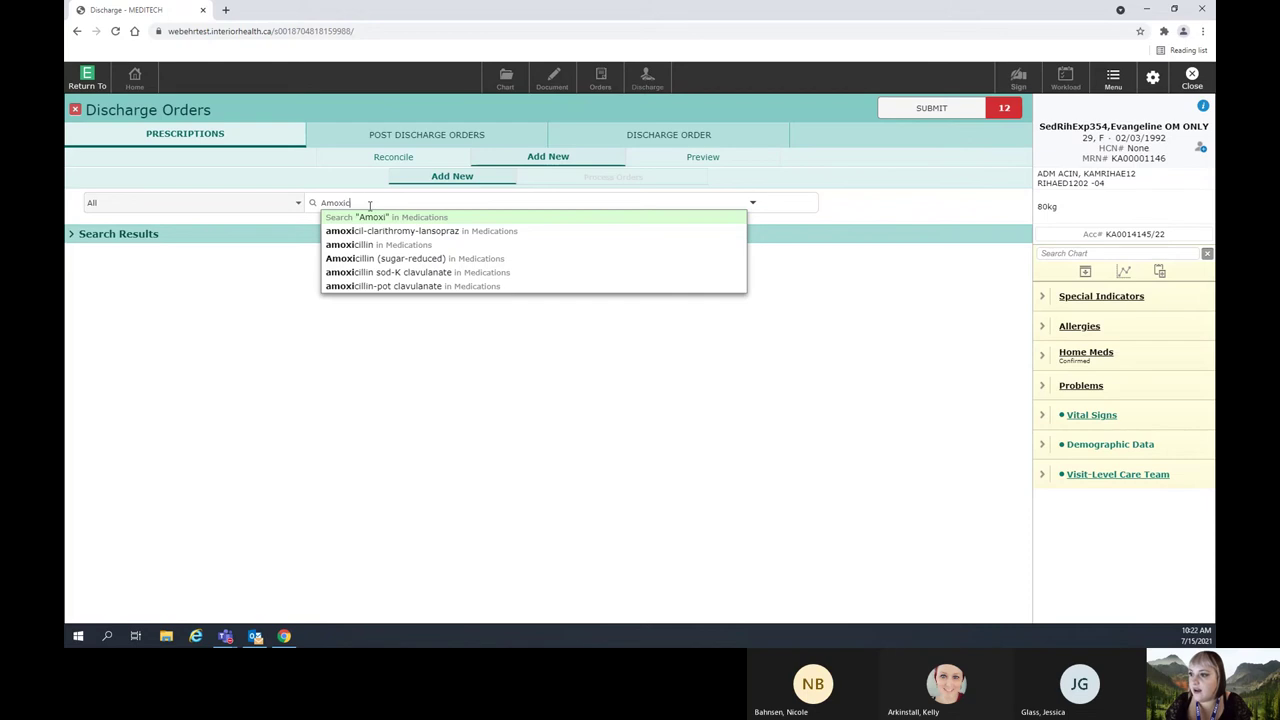
click(403, 246)
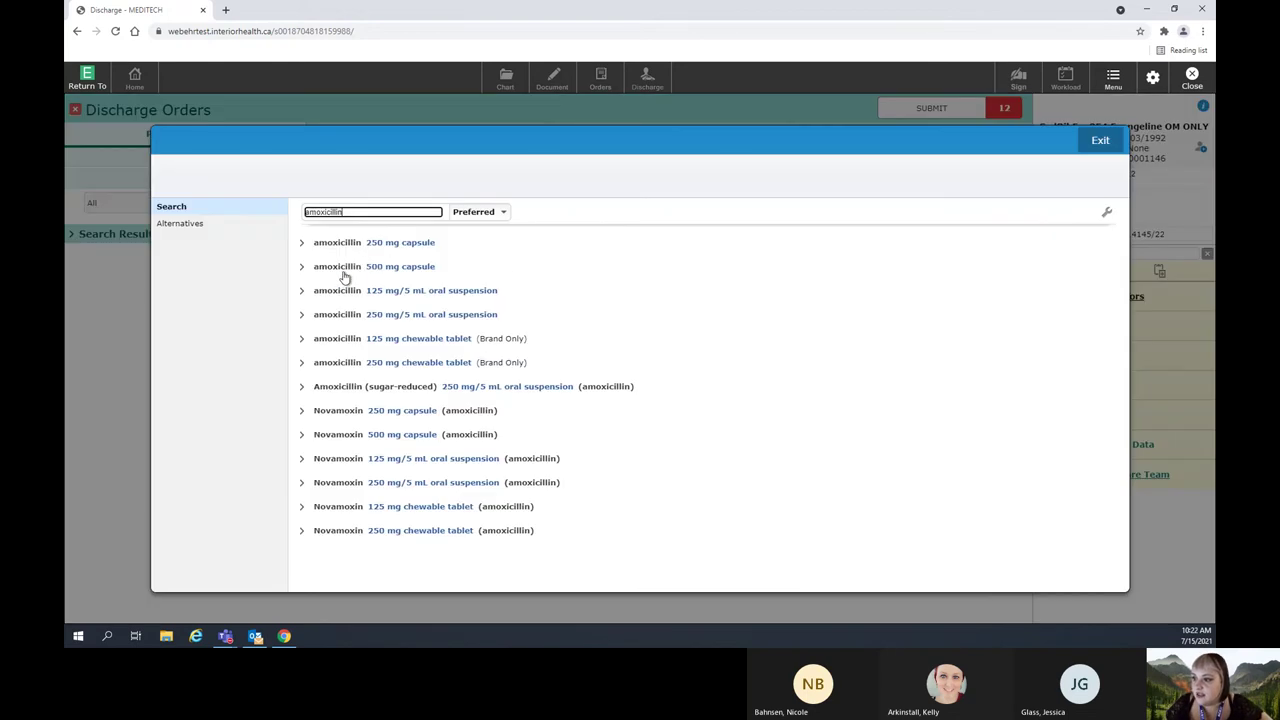
click(337, 268)
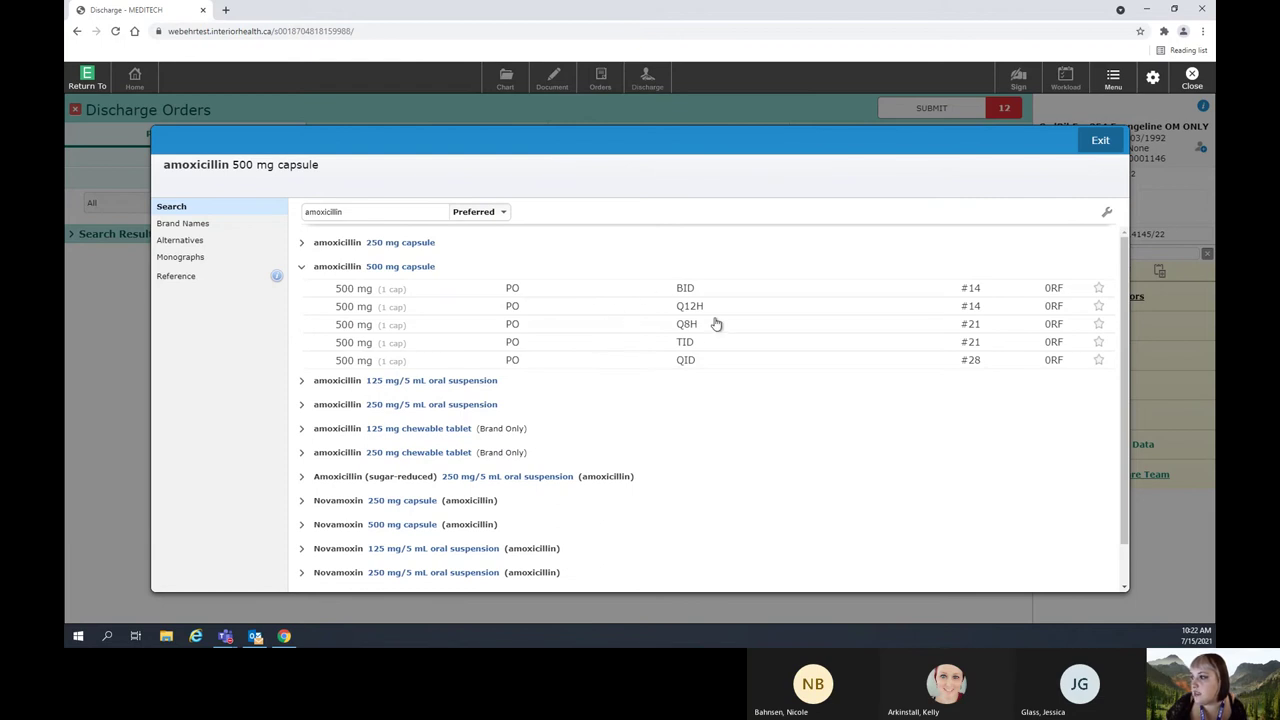
click(958, 326)
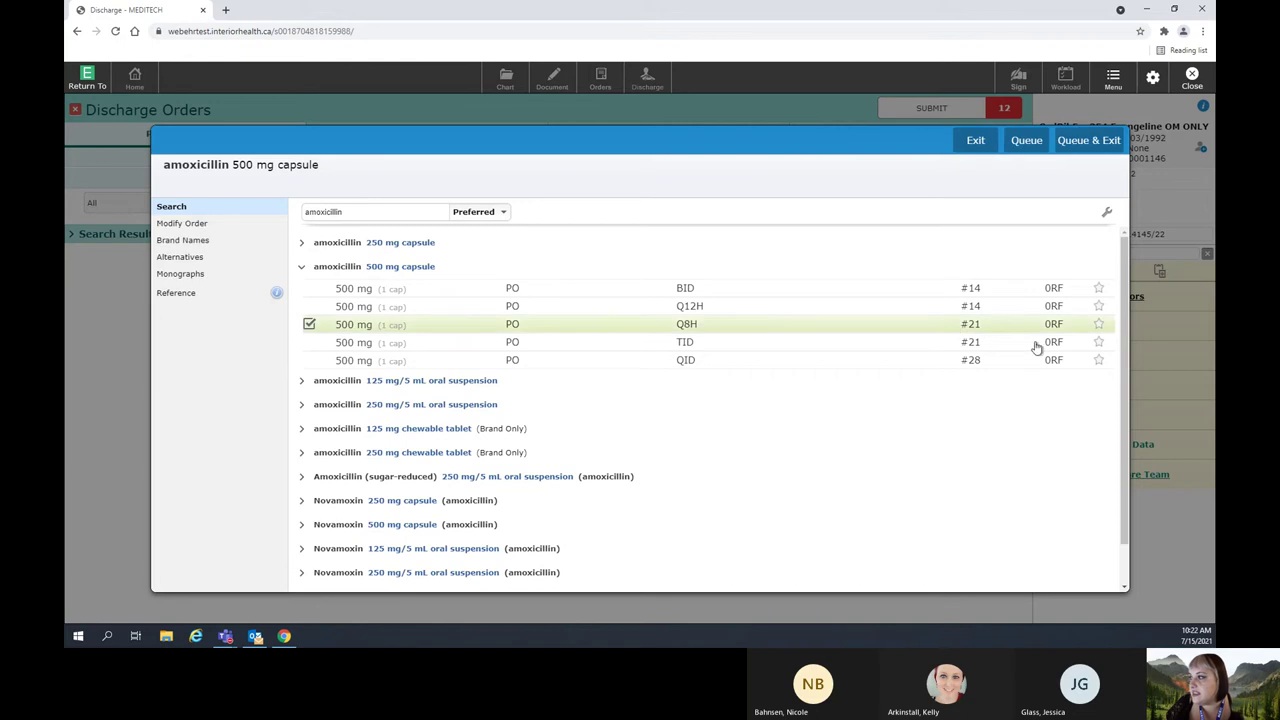
click(1089, 142)
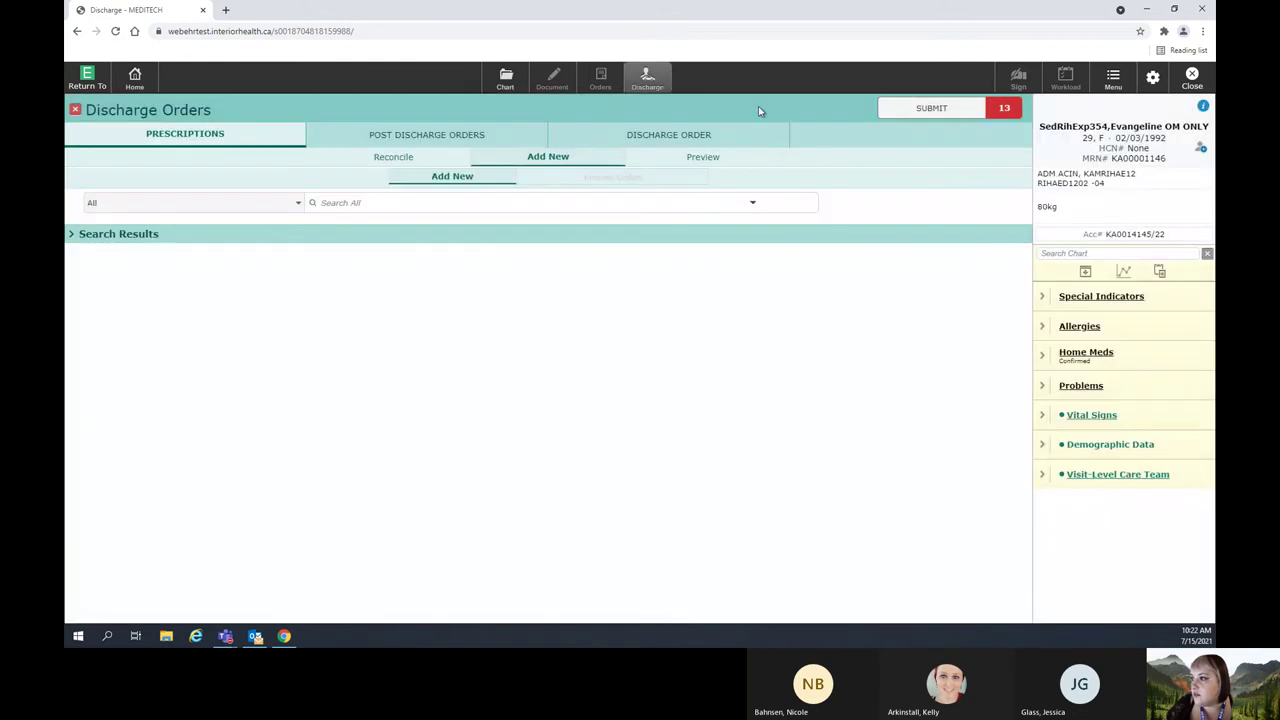
click(693, 162)
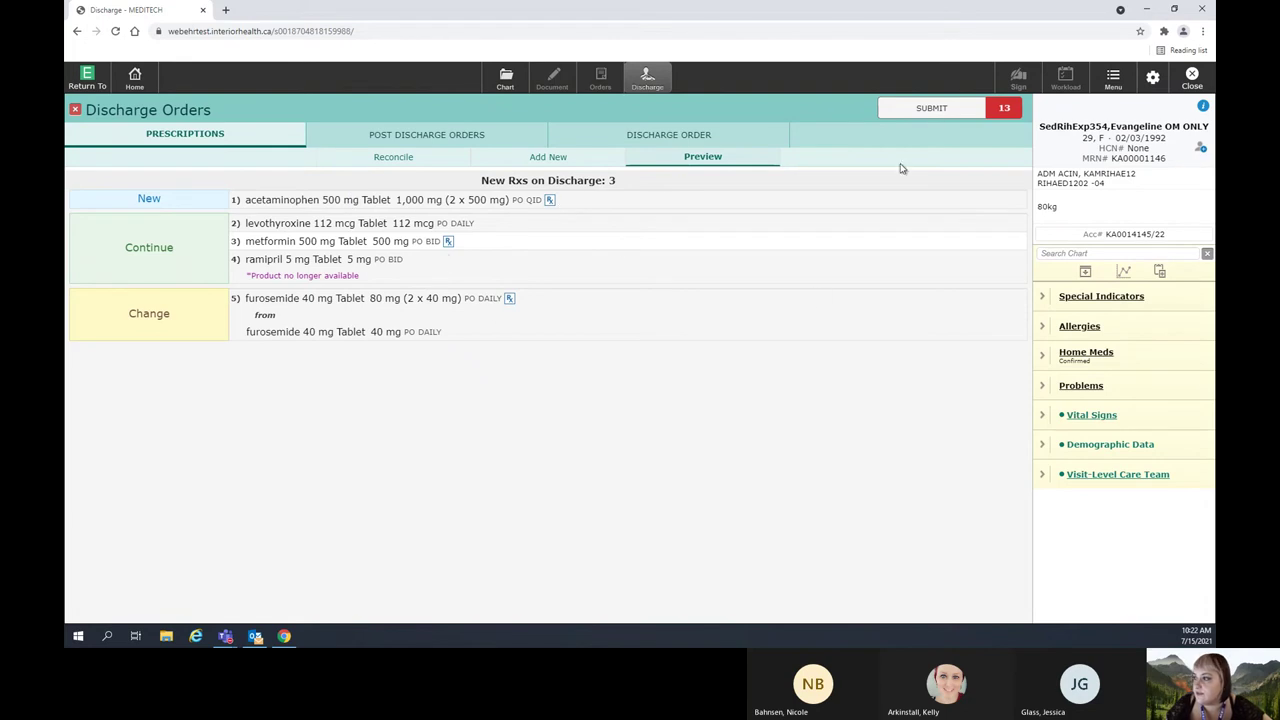
- Sign the discharge medication orders and scroll to the Discharge Plan's Prescriptions section
click(930, 112)
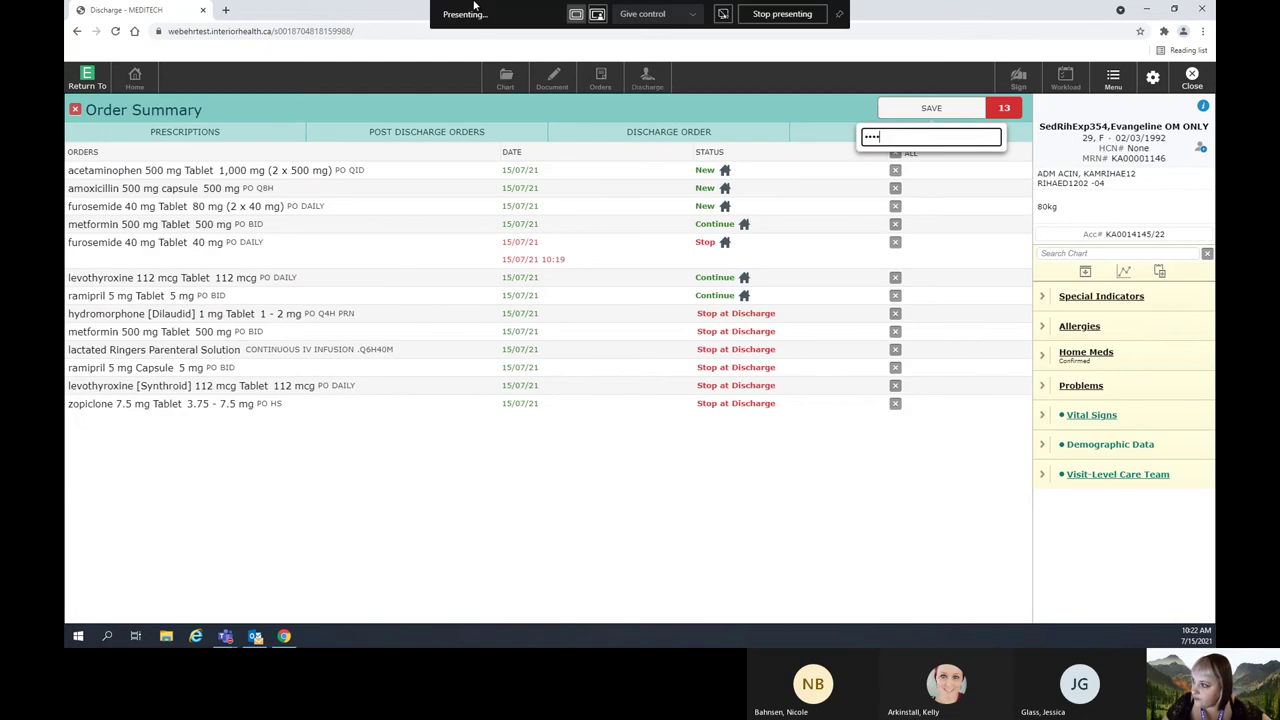
key(Return)
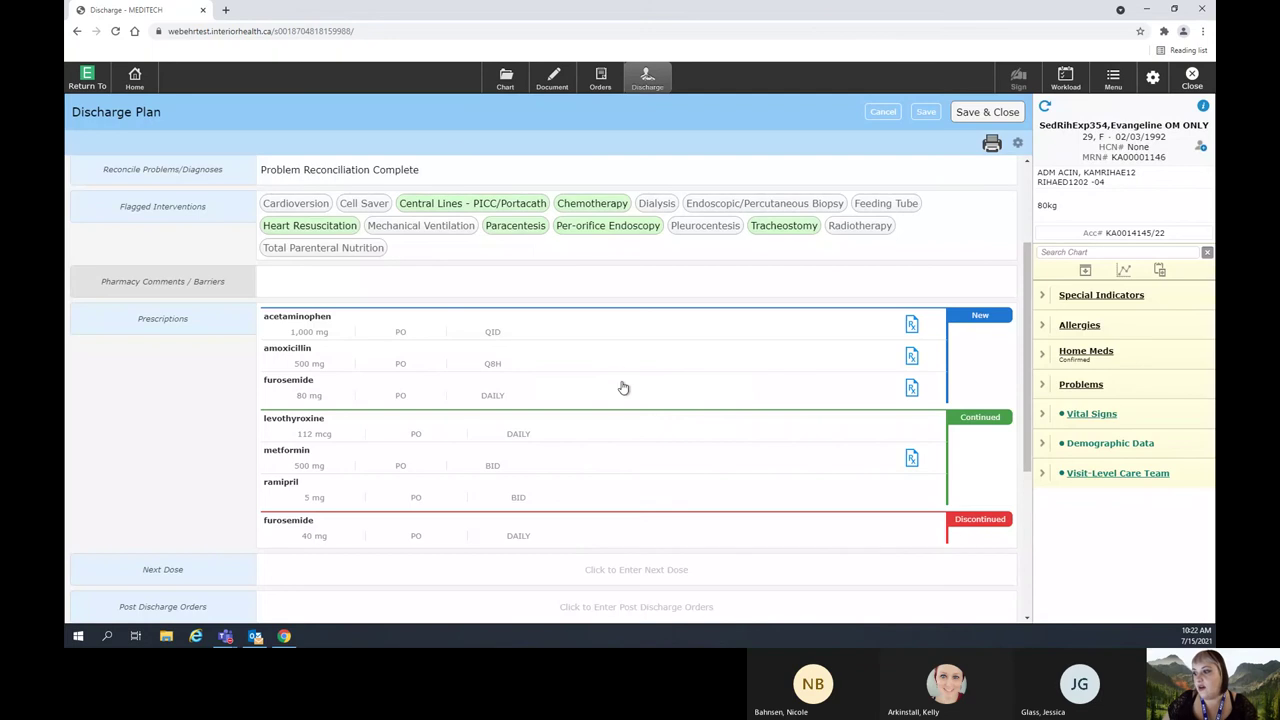
scroll(676, 398, down, 1)
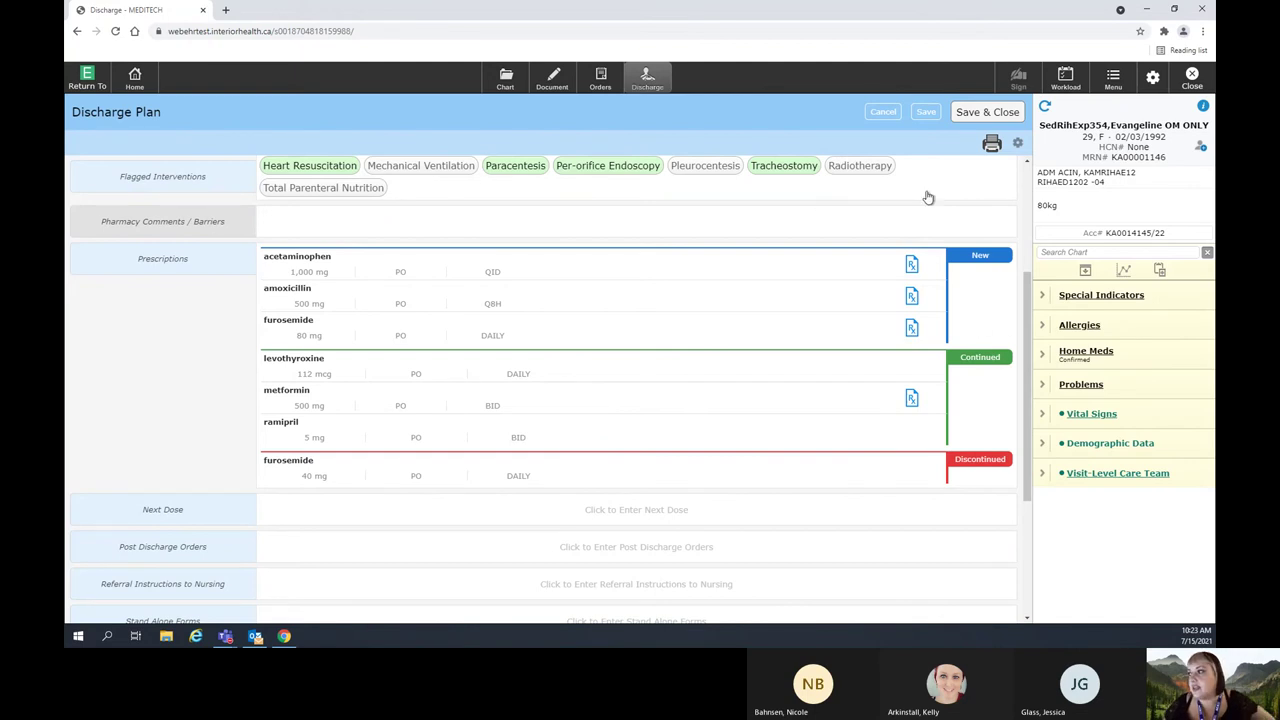
- Mark the four prescriptions for Rx/Order in Transmit/Print and preview them, cancelling actual printing
click(991, 144)
click(988, 209)
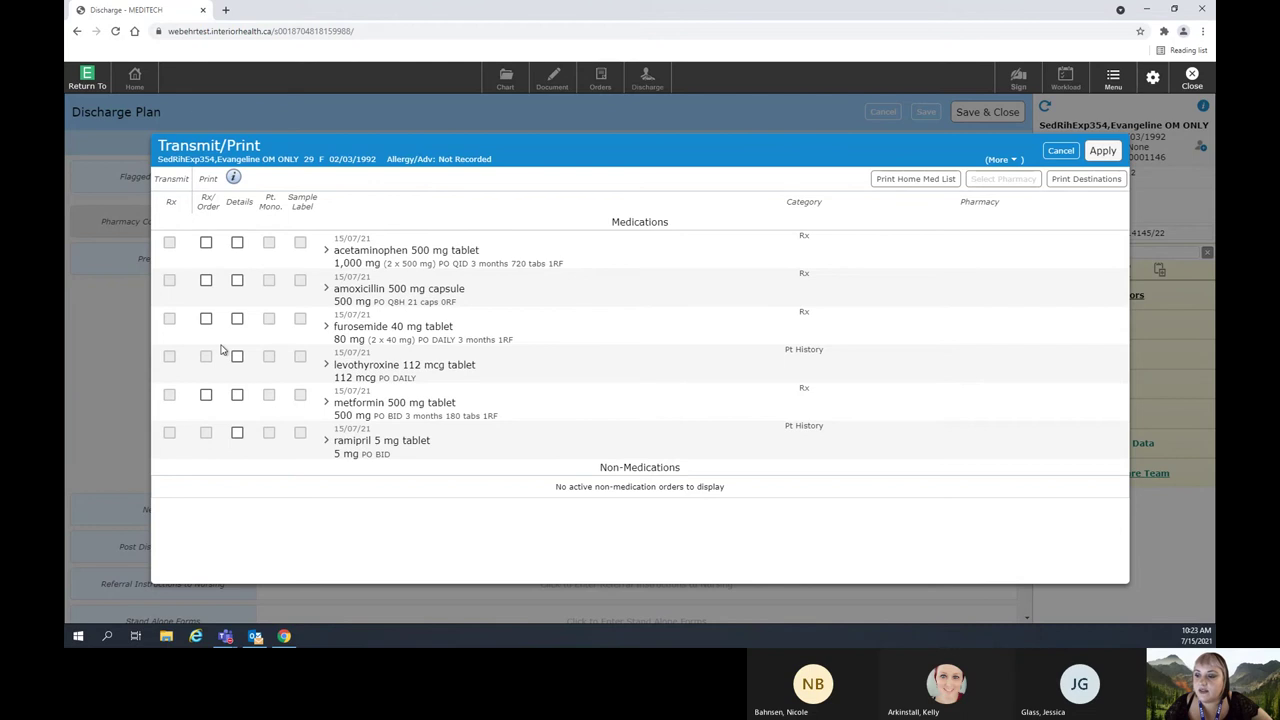
click(208, 204)
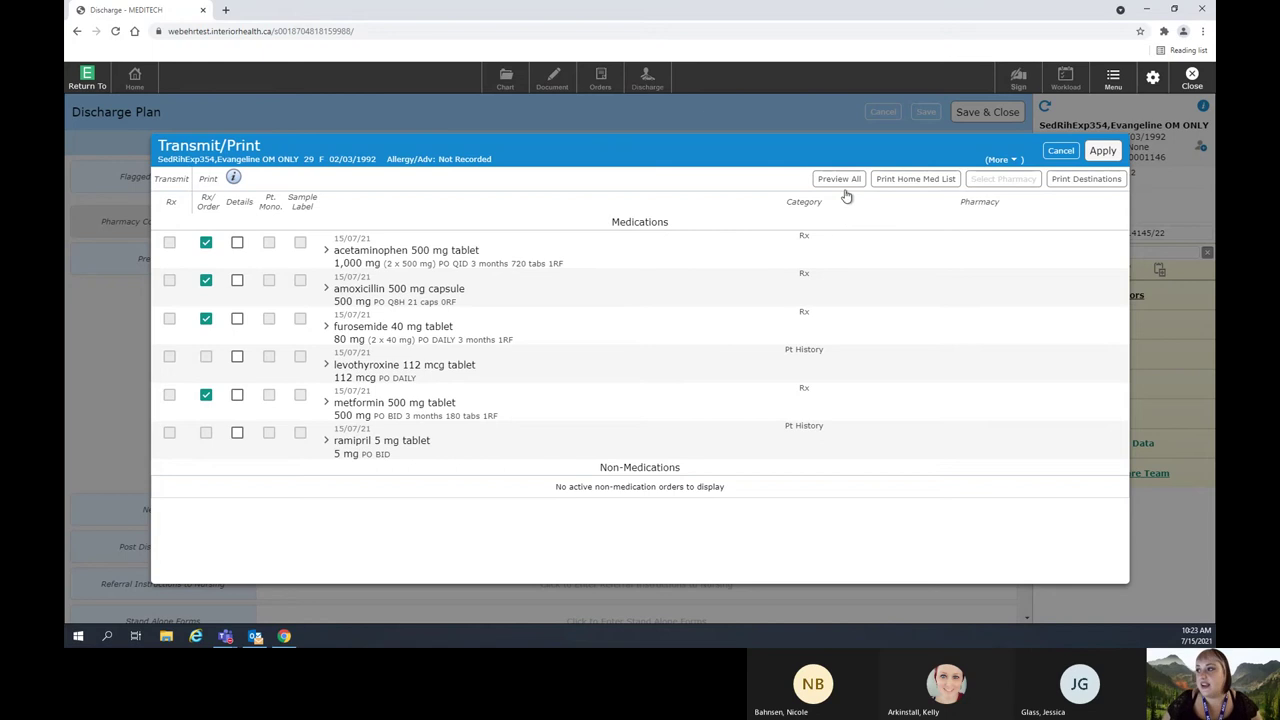
click(827, 180)
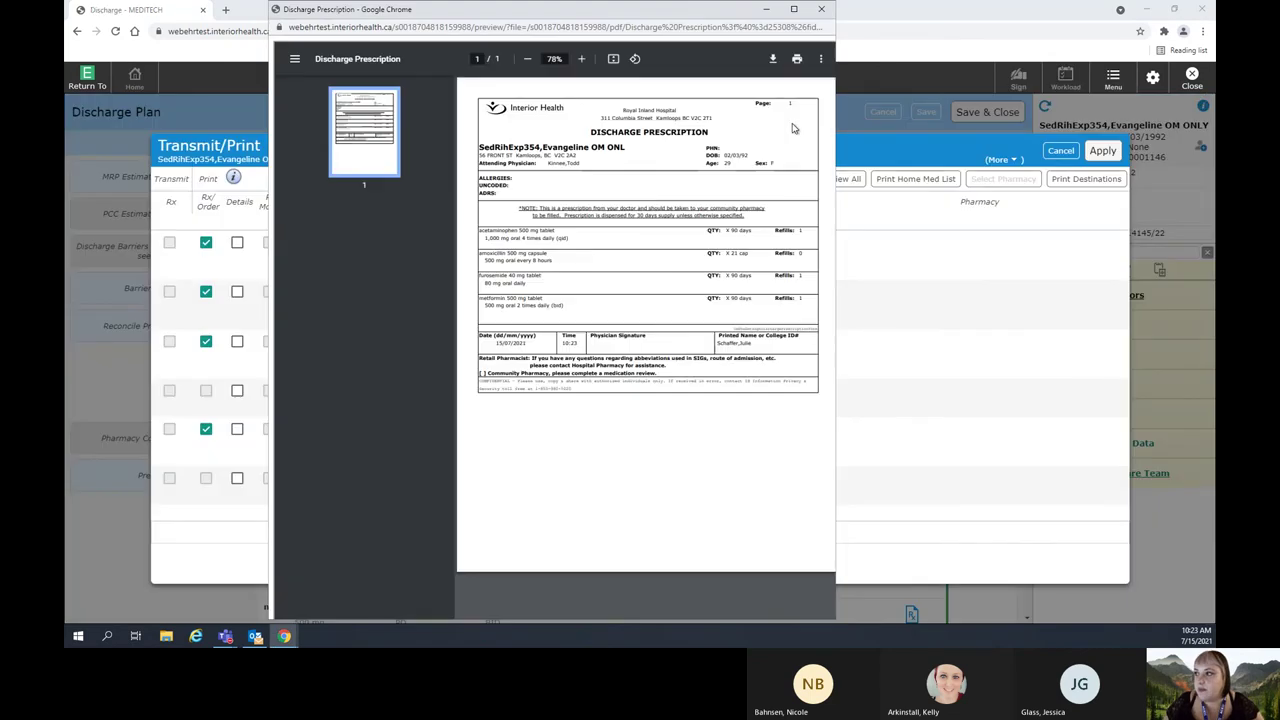
click(796, 60)
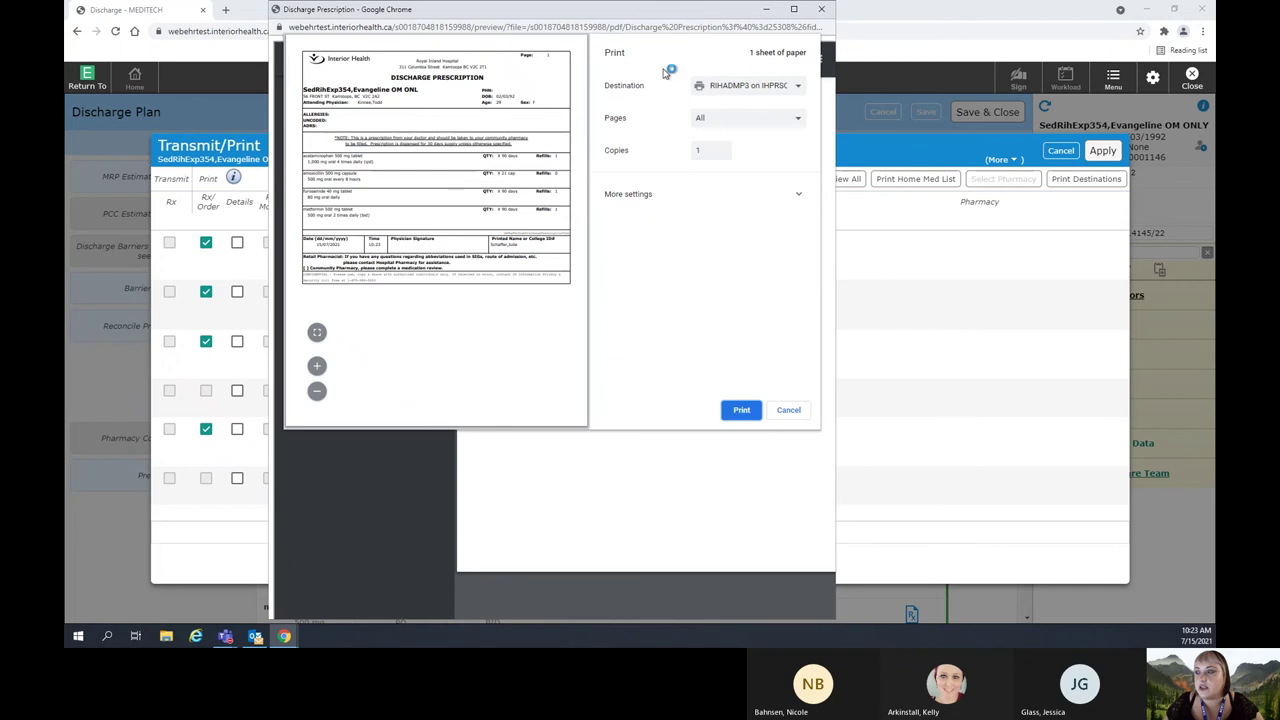
click(789, 411)
click(822, 8)
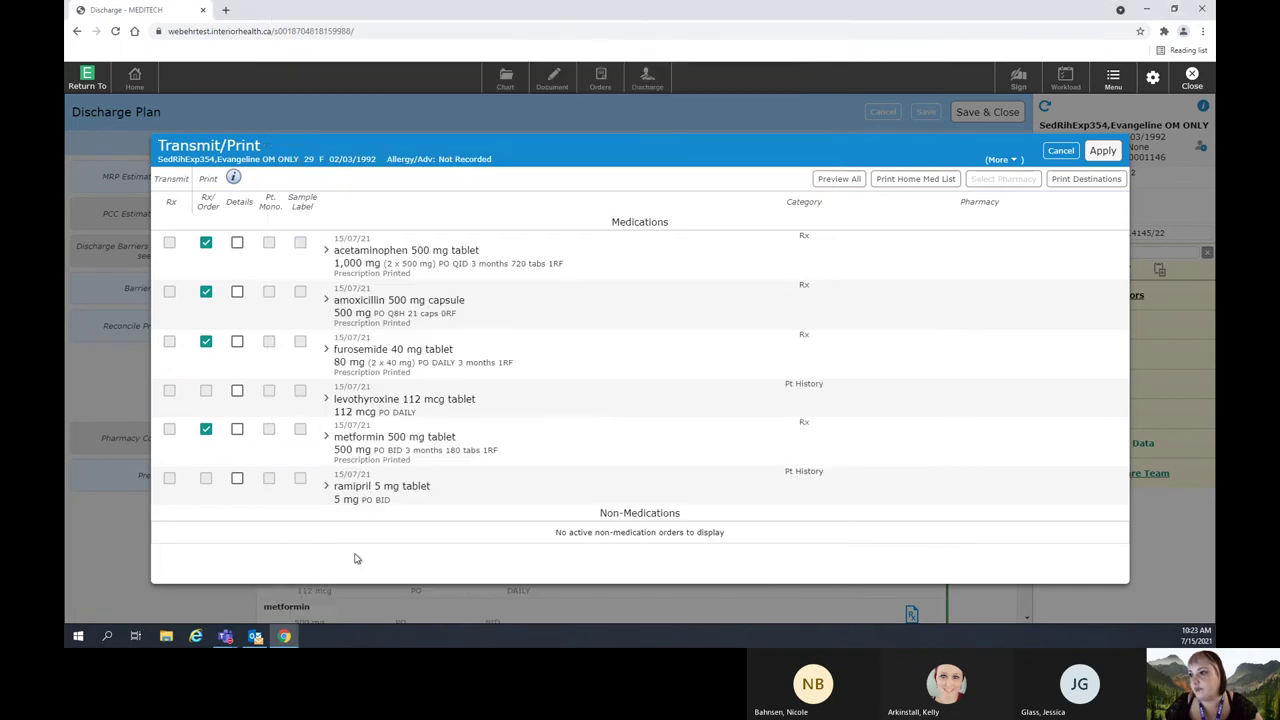
- Search the Print Destinations printer list for RIHW, then close it and the Transmit/Print window
click(1080, 180)
click(404, 228)
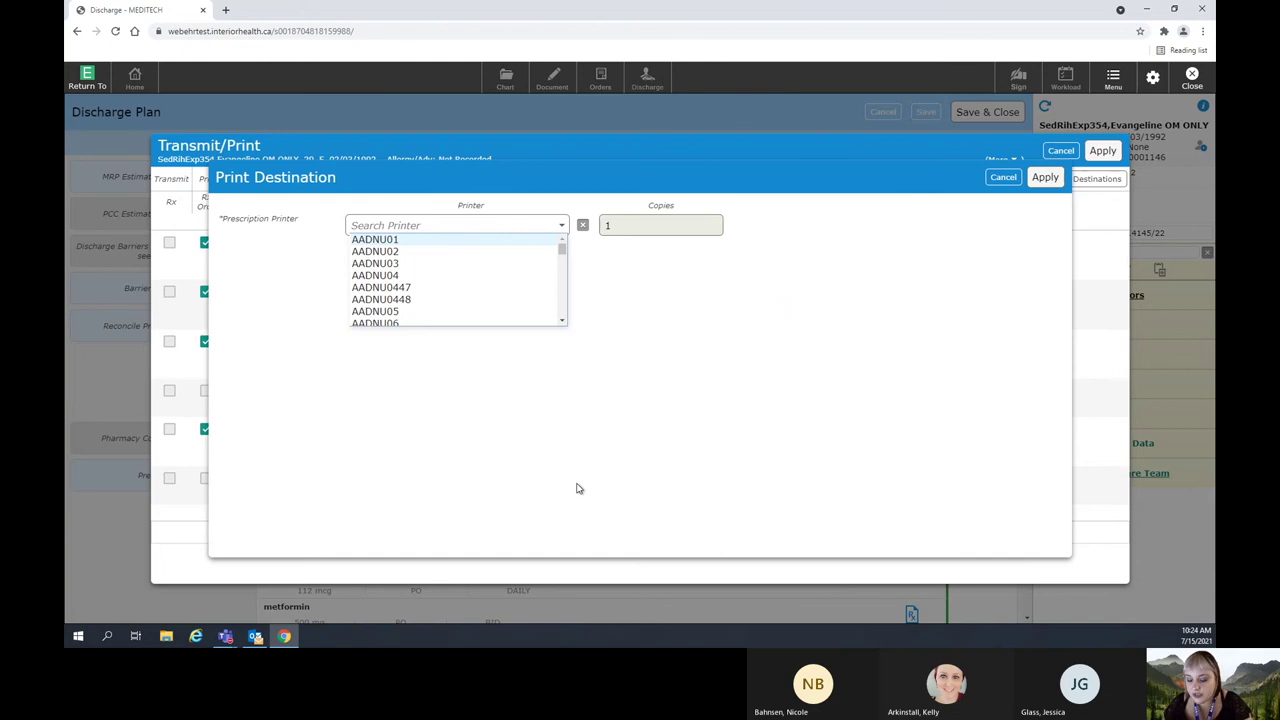
text(RIHW)
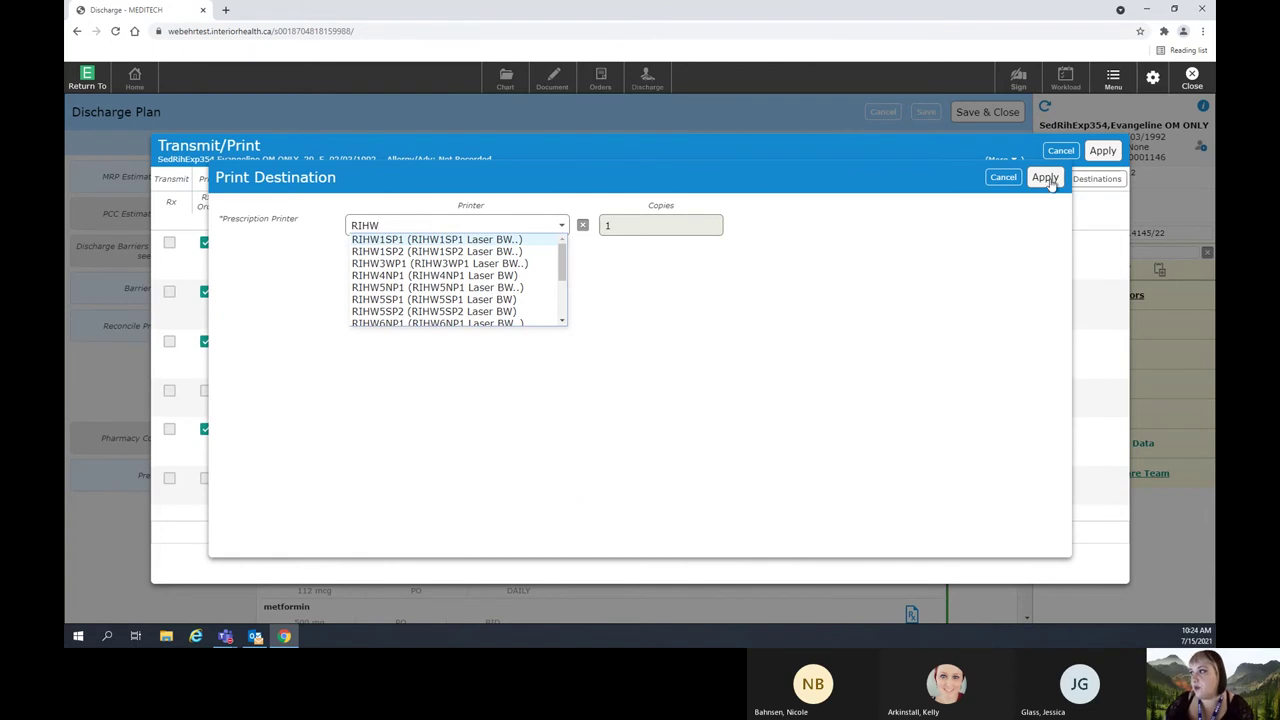
click(1003, 178)
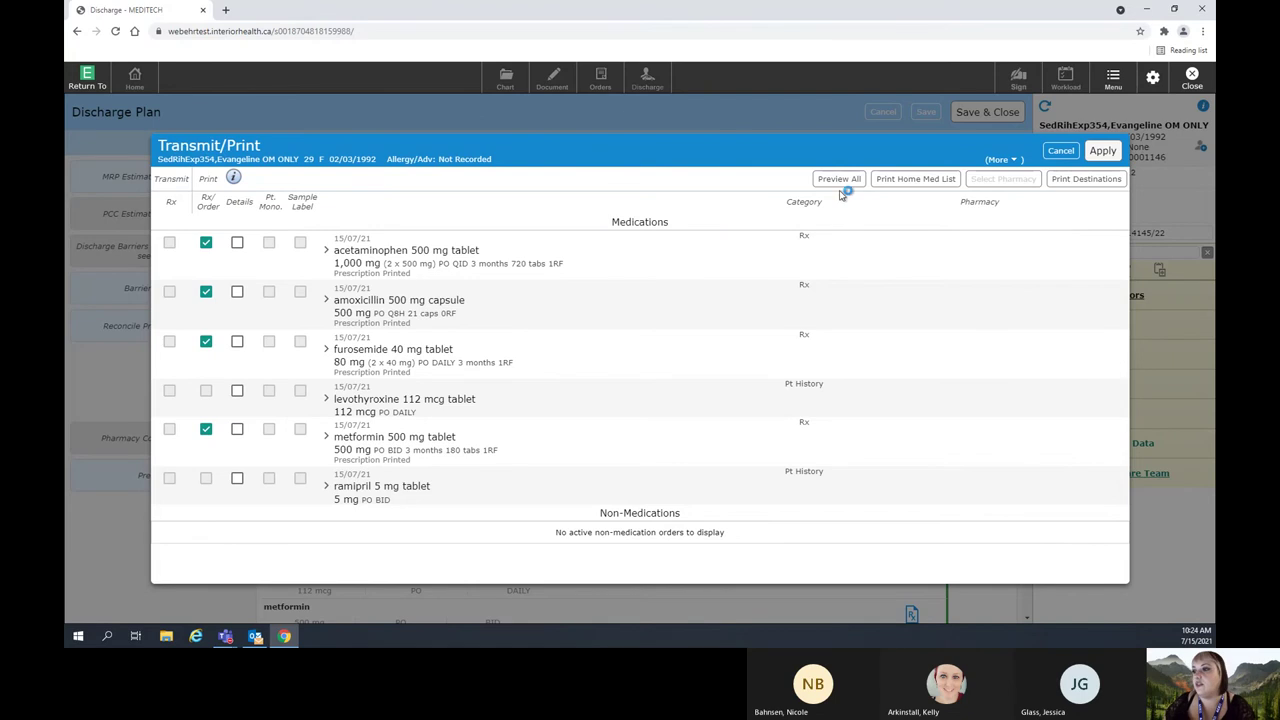
click(1060, 150)
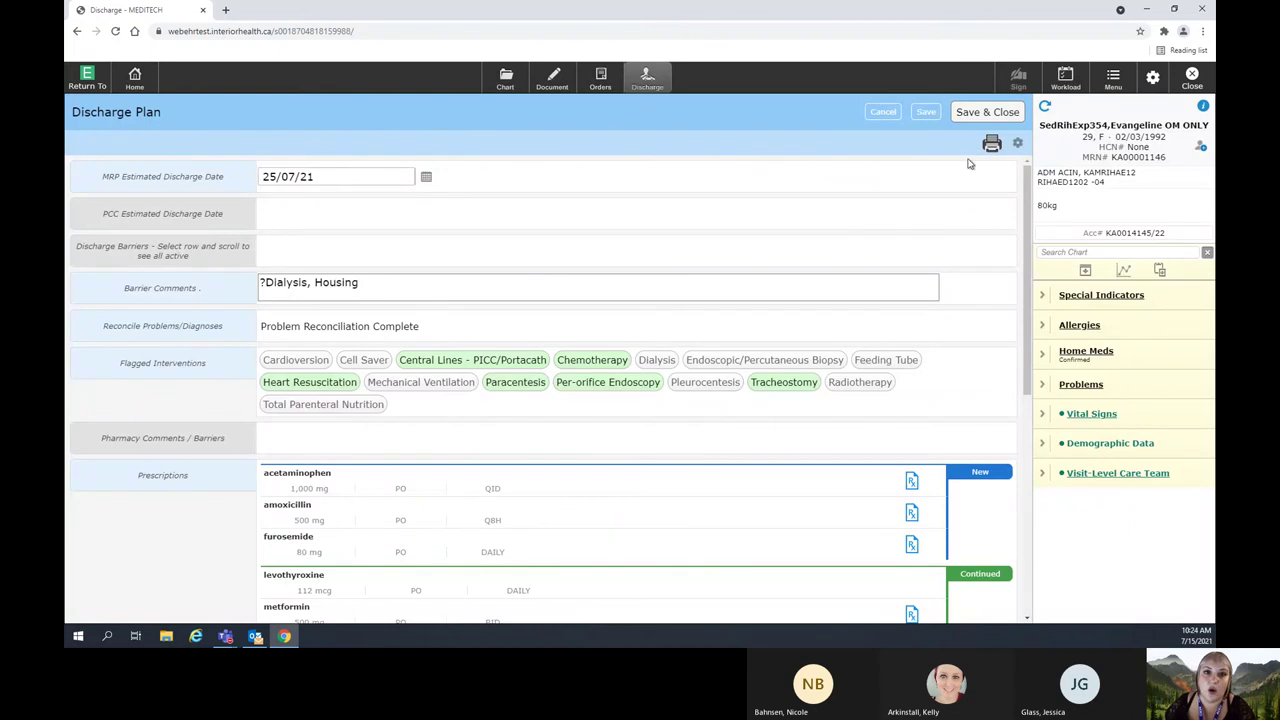
- Set metformin's next dose to tomorrow evening (16/07/21) and save it
scroll(936, 232, down, 5)
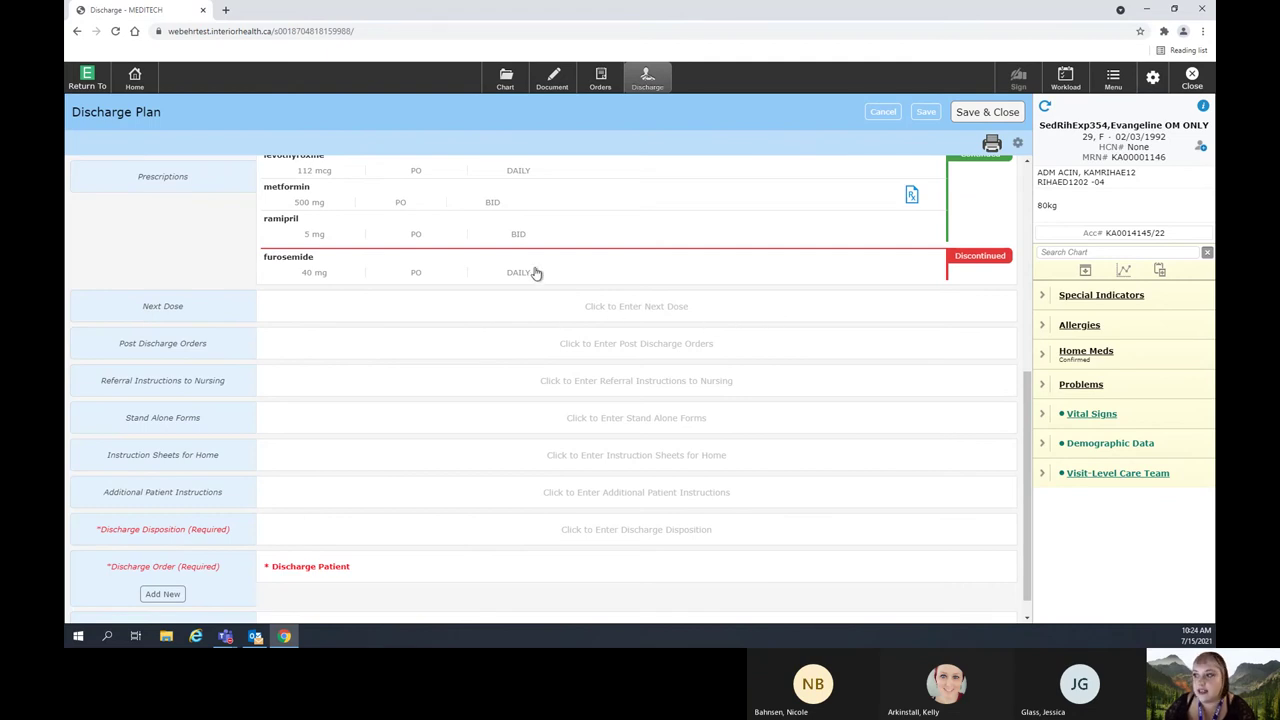
click(614, 307)
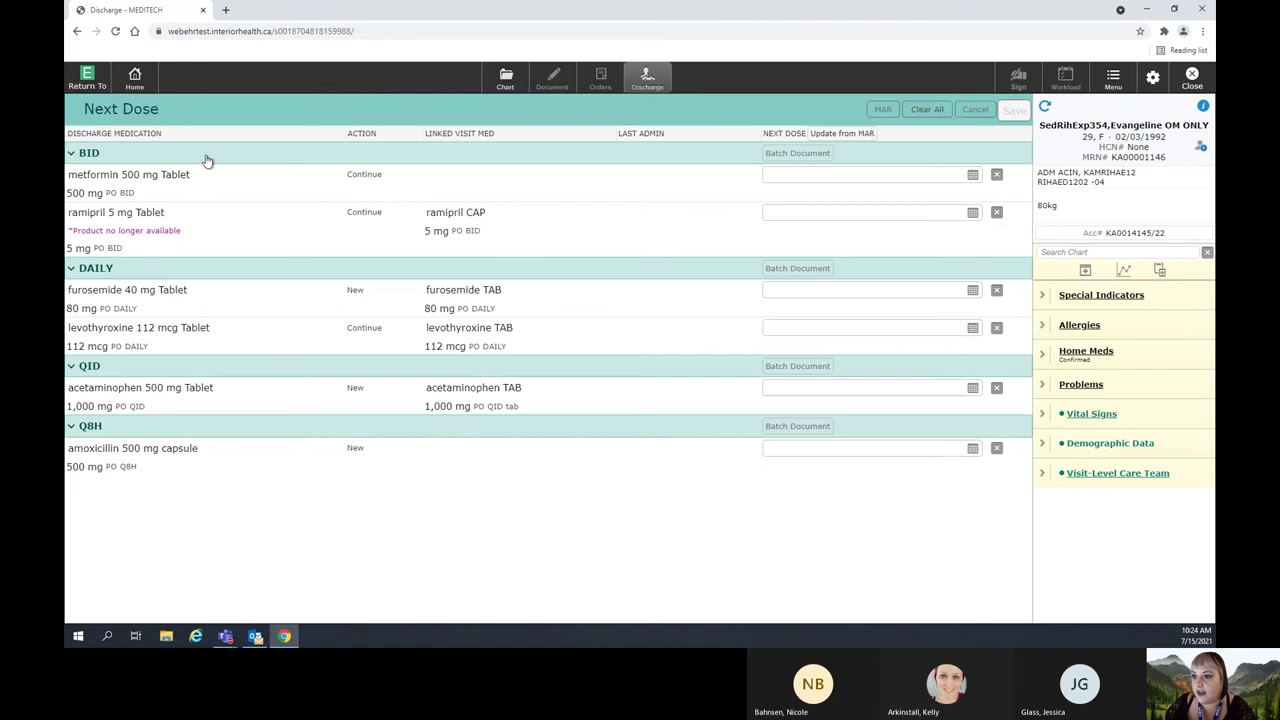
click(973, 175)
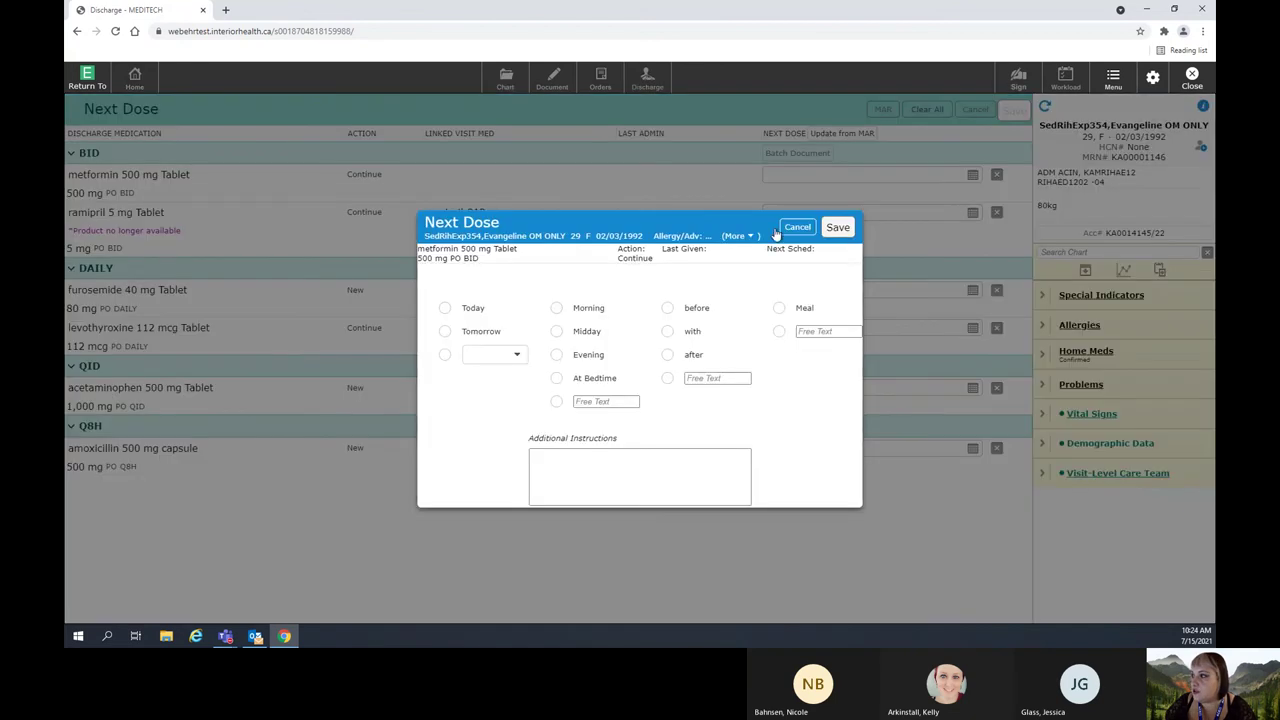
click(445, 333)
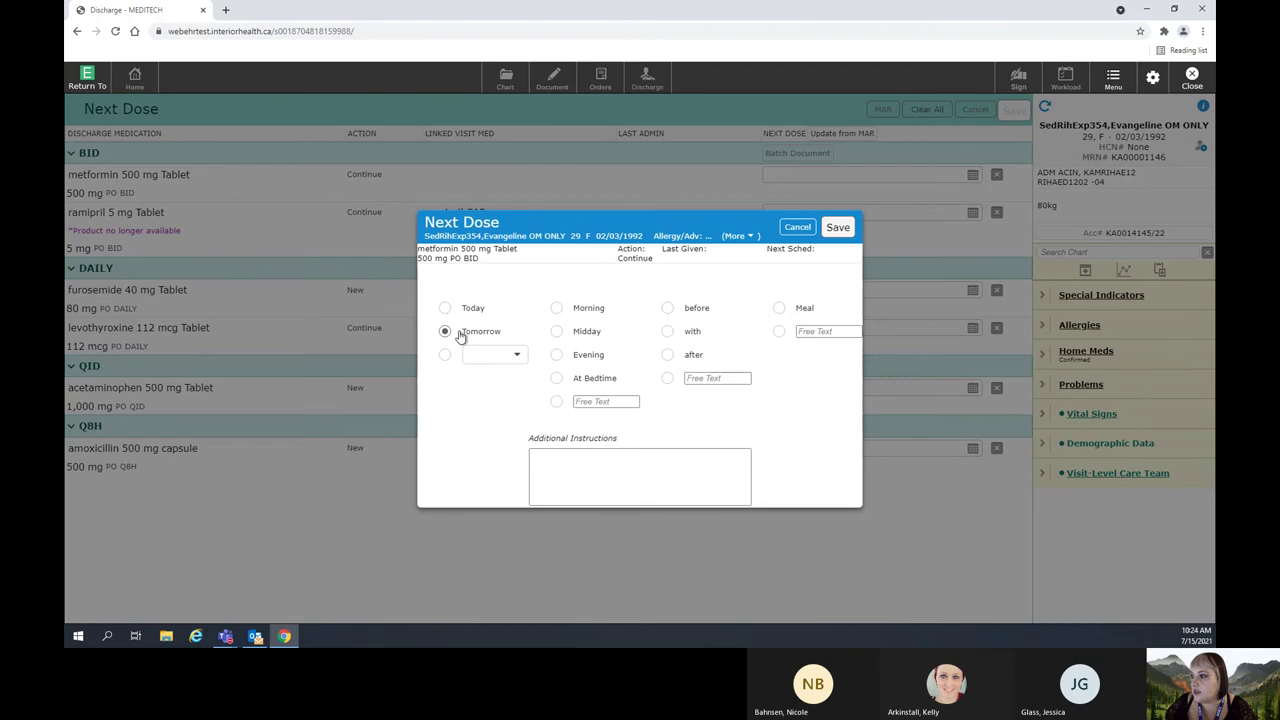
click(556, 357)
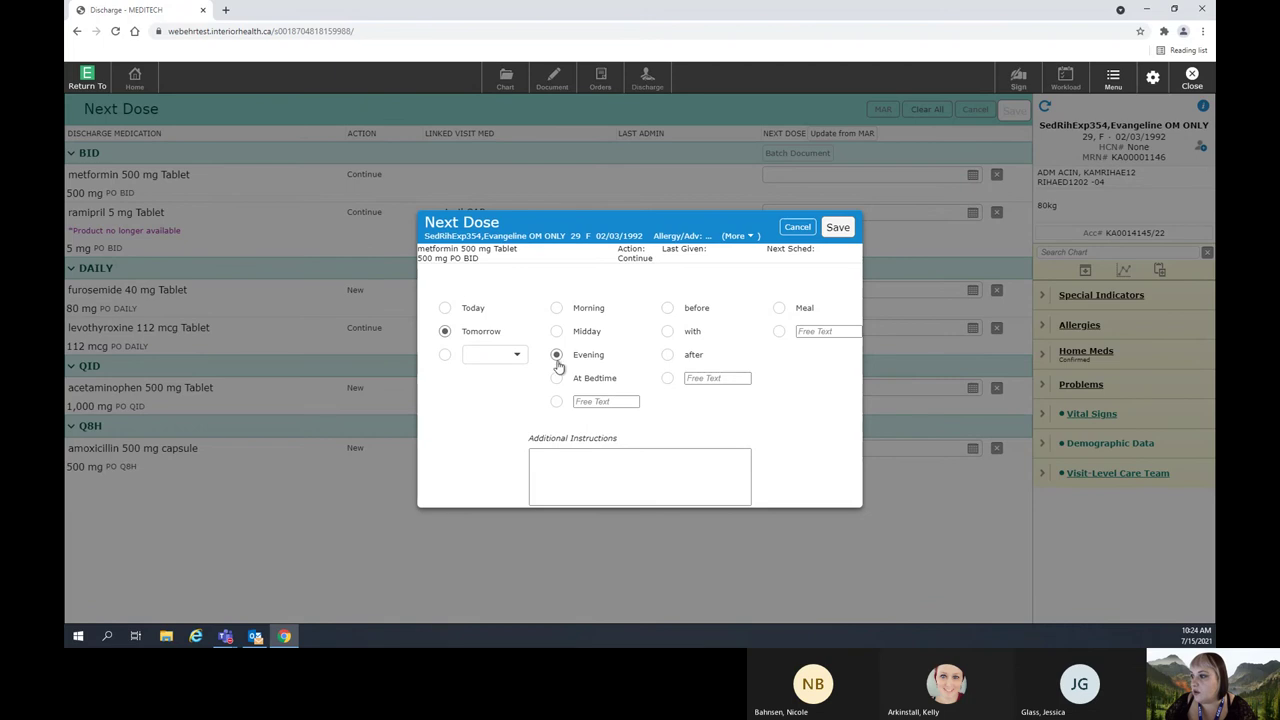
click(845, 229)
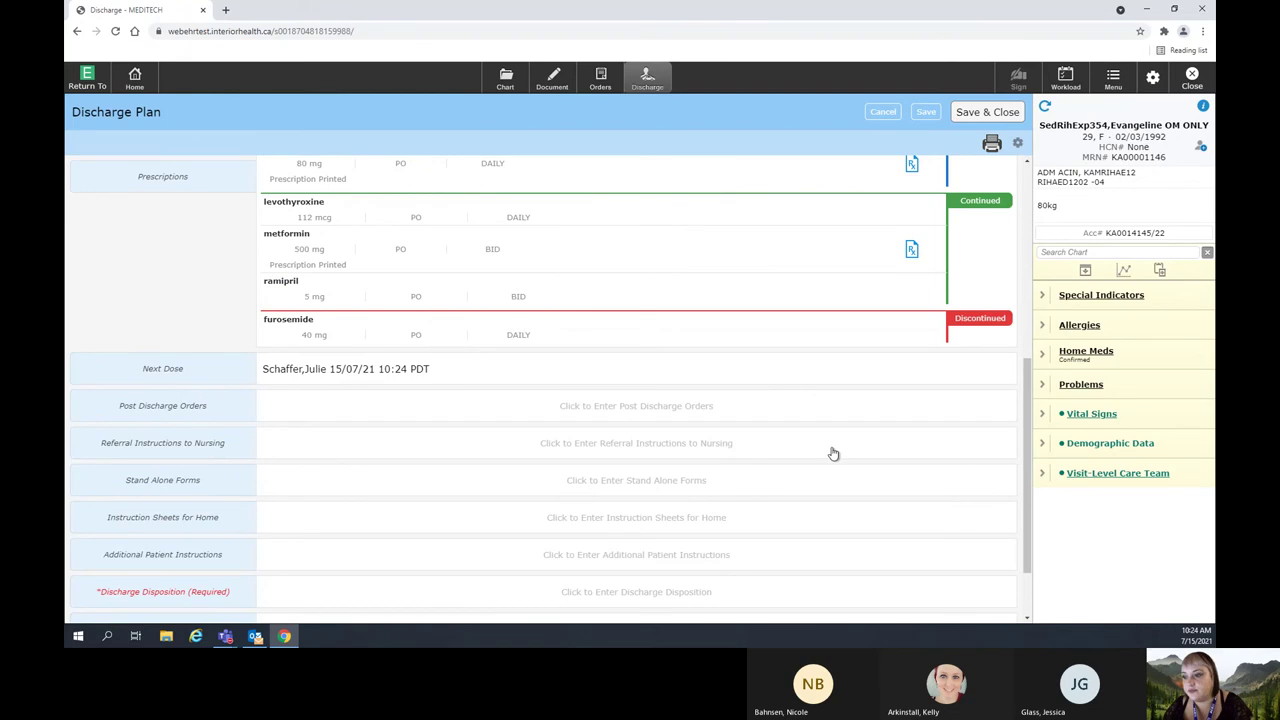
scroll(809, 446, down, 1)
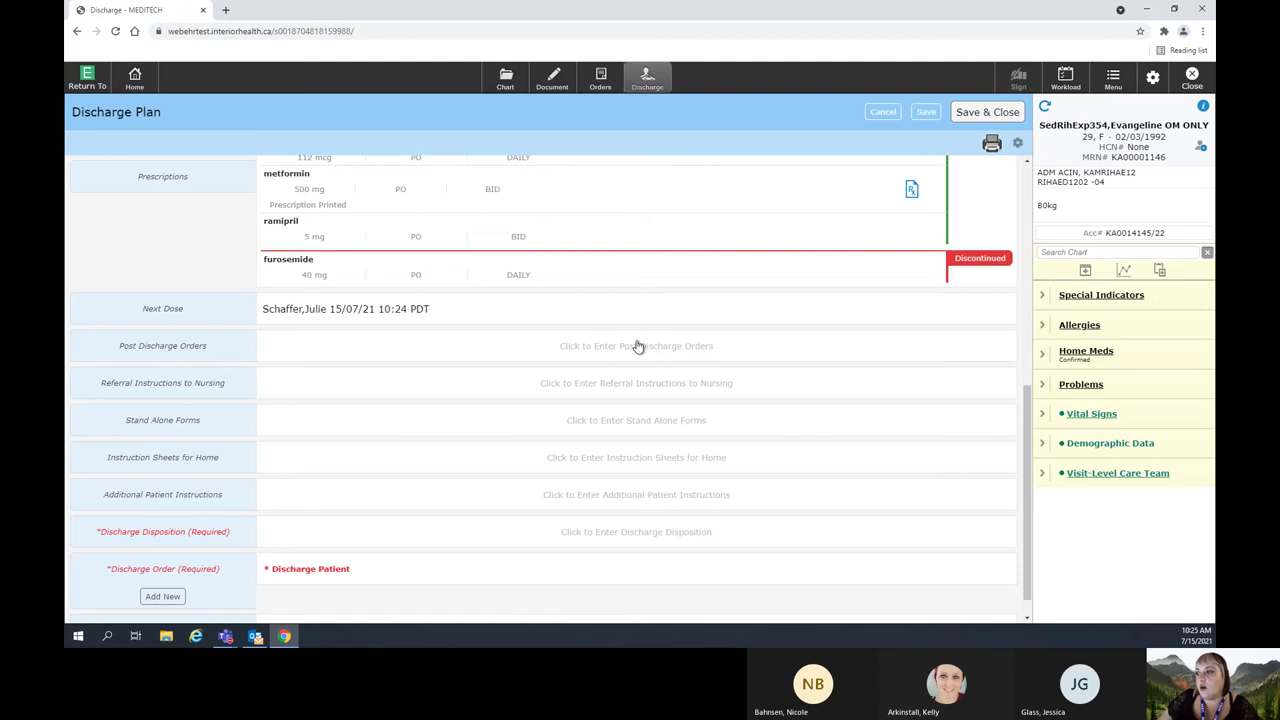
- Select the Routine chest post-discharge order and set its time frame to 3 Weeks
click(641, 346)
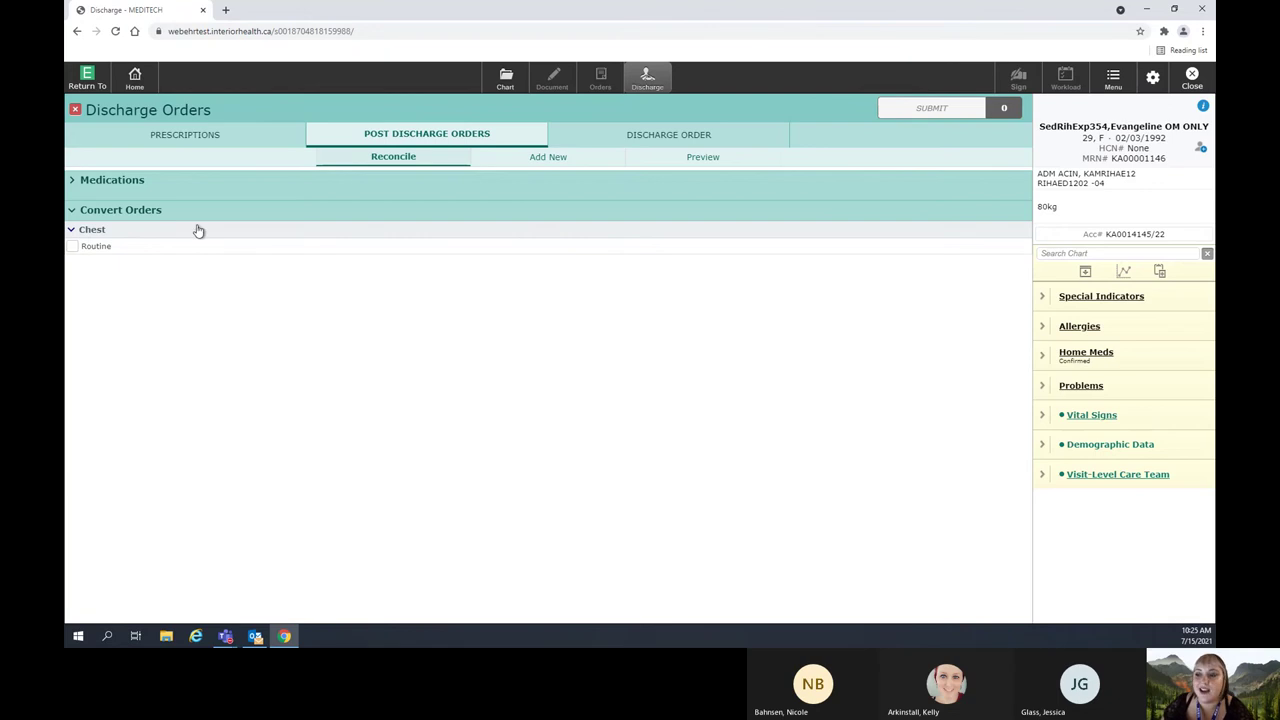
click(73, 249)
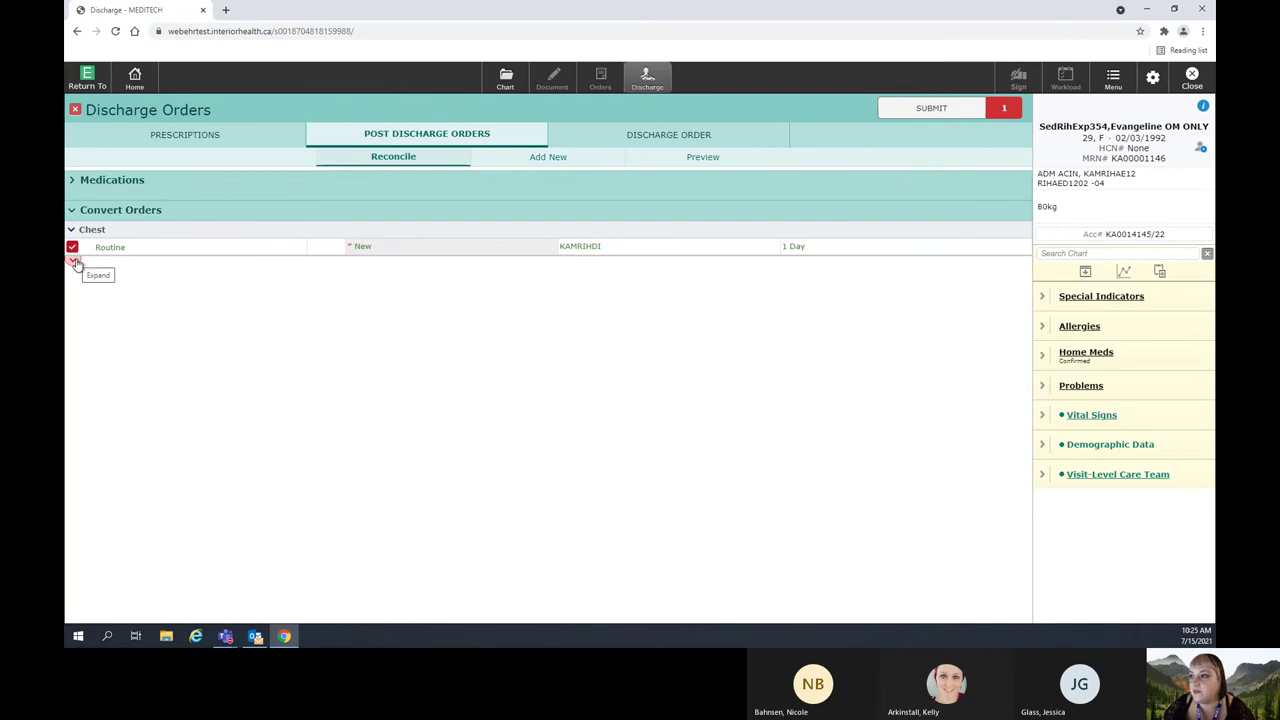
click(76, 262)
click(785, 247)
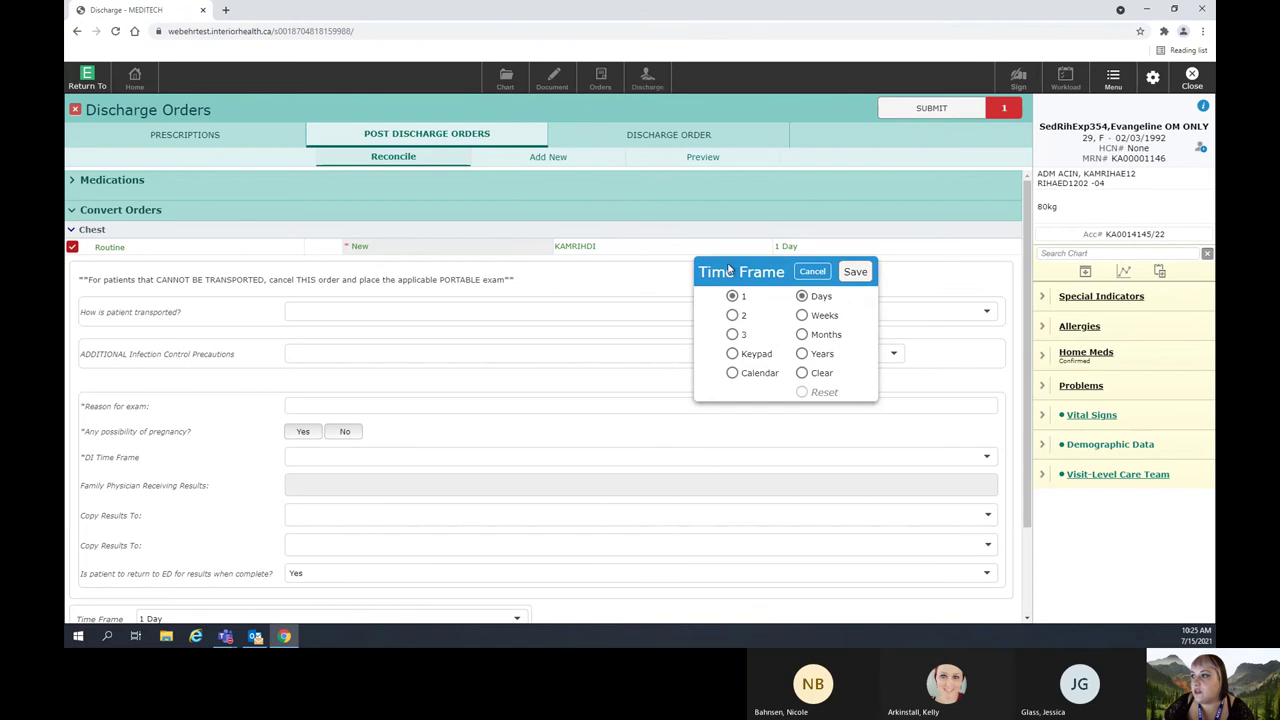
click(733, 335)
click(802, 315)
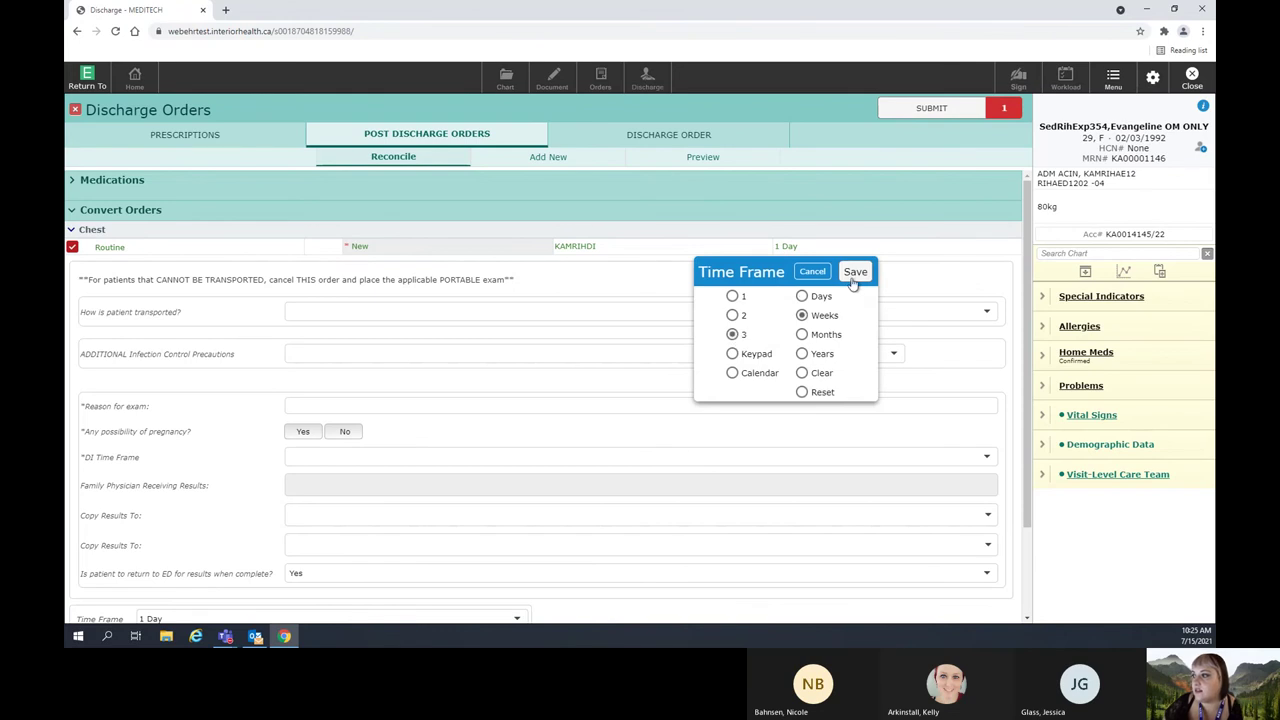
click(855, 272)
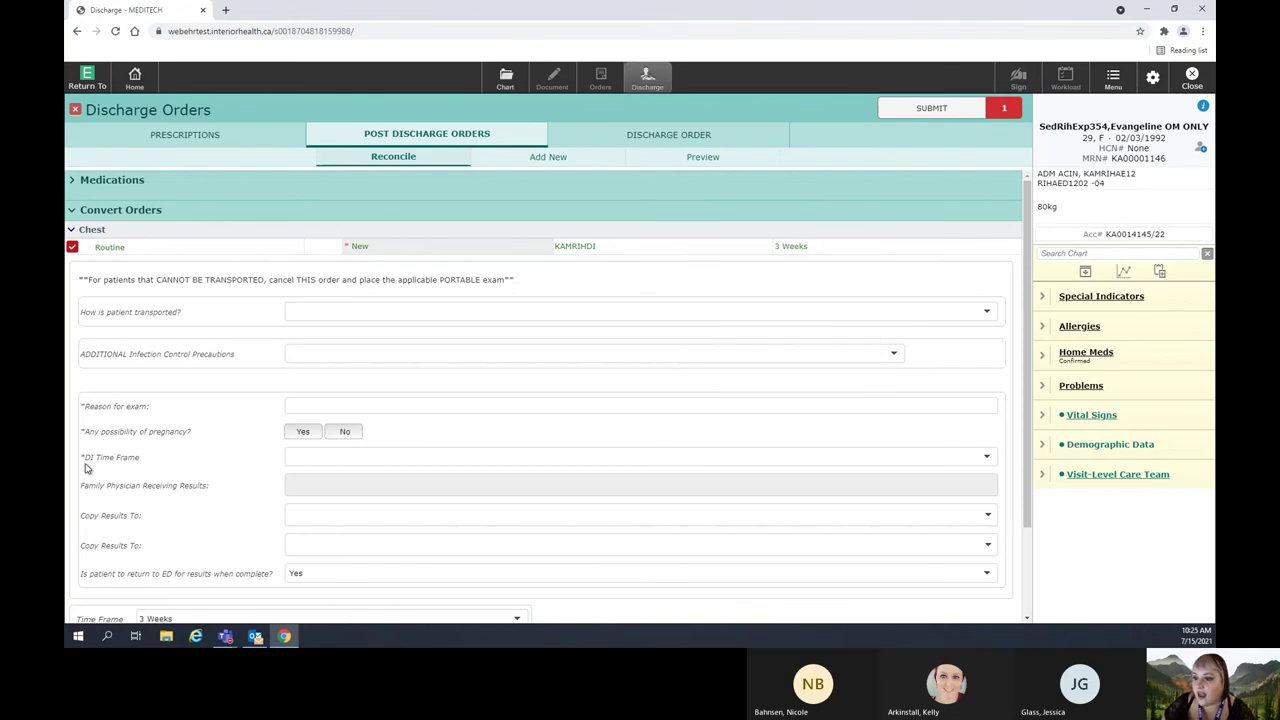
- Enter reason for exam CHF, pregnancy No, and DI time frame 3-4 Weeks
scroll(140, 460, down, 1)
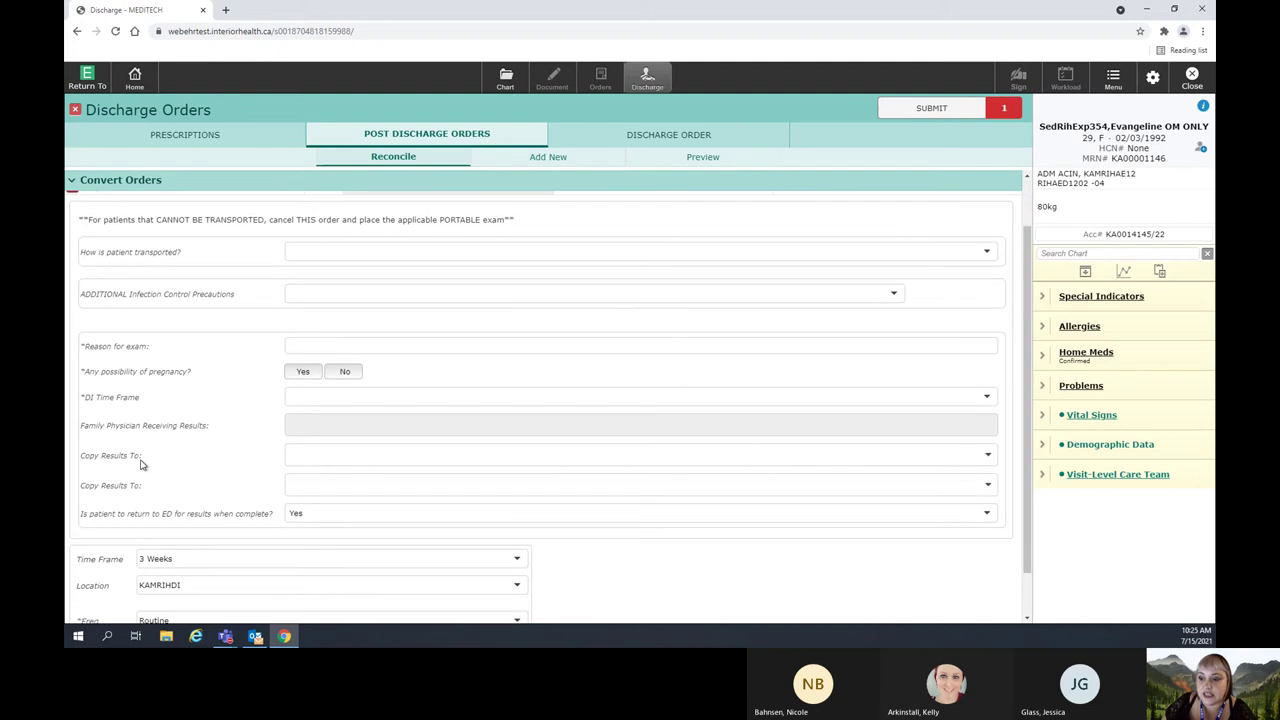
click(339, 344)
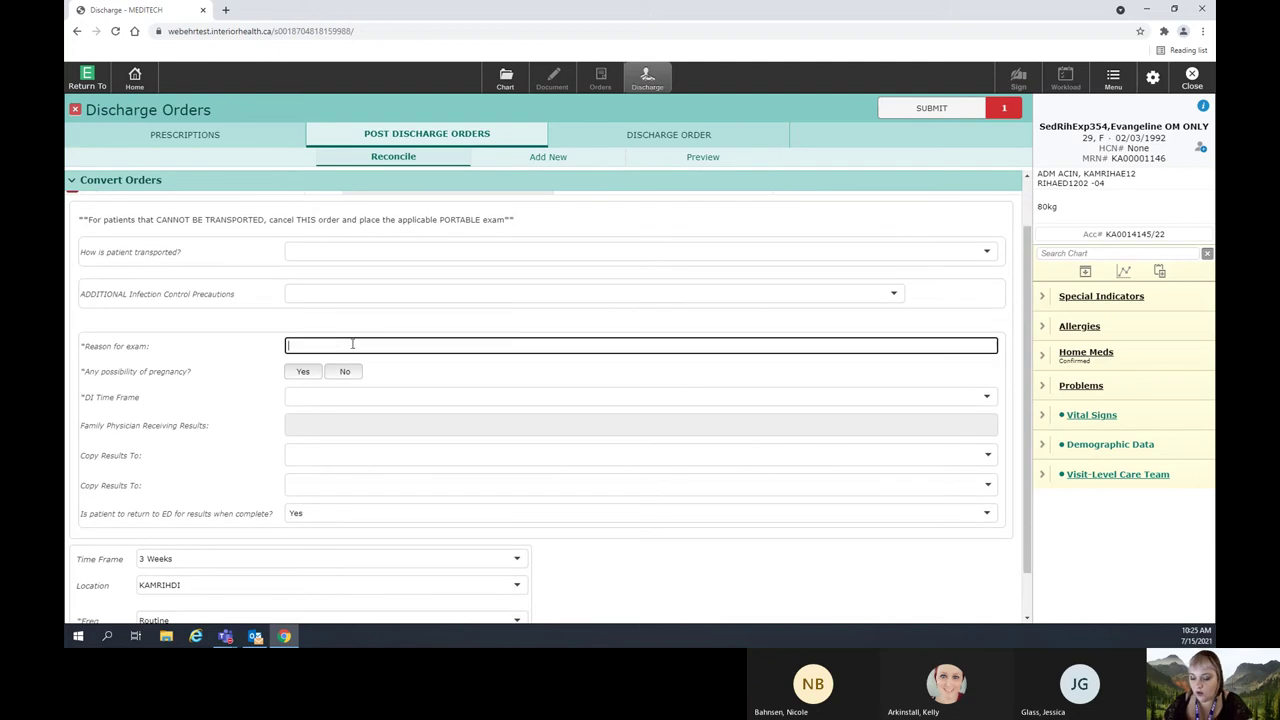
text(CHF)
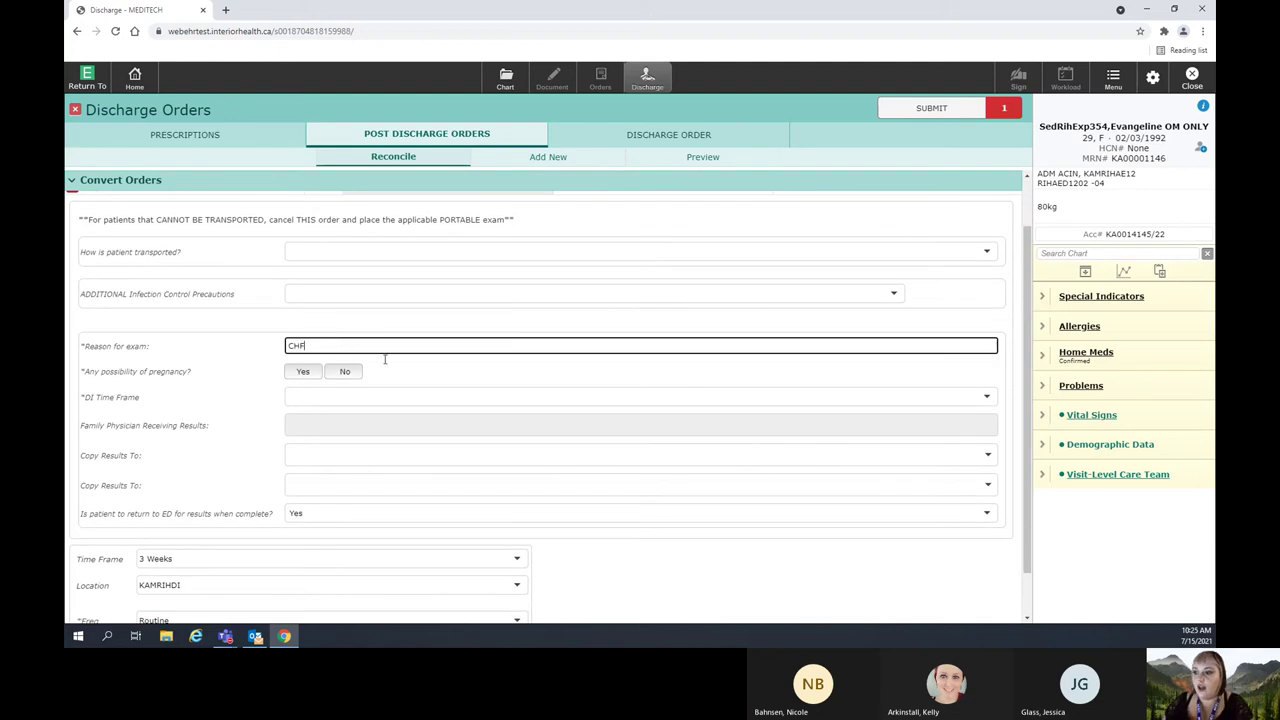
click(344, 373)
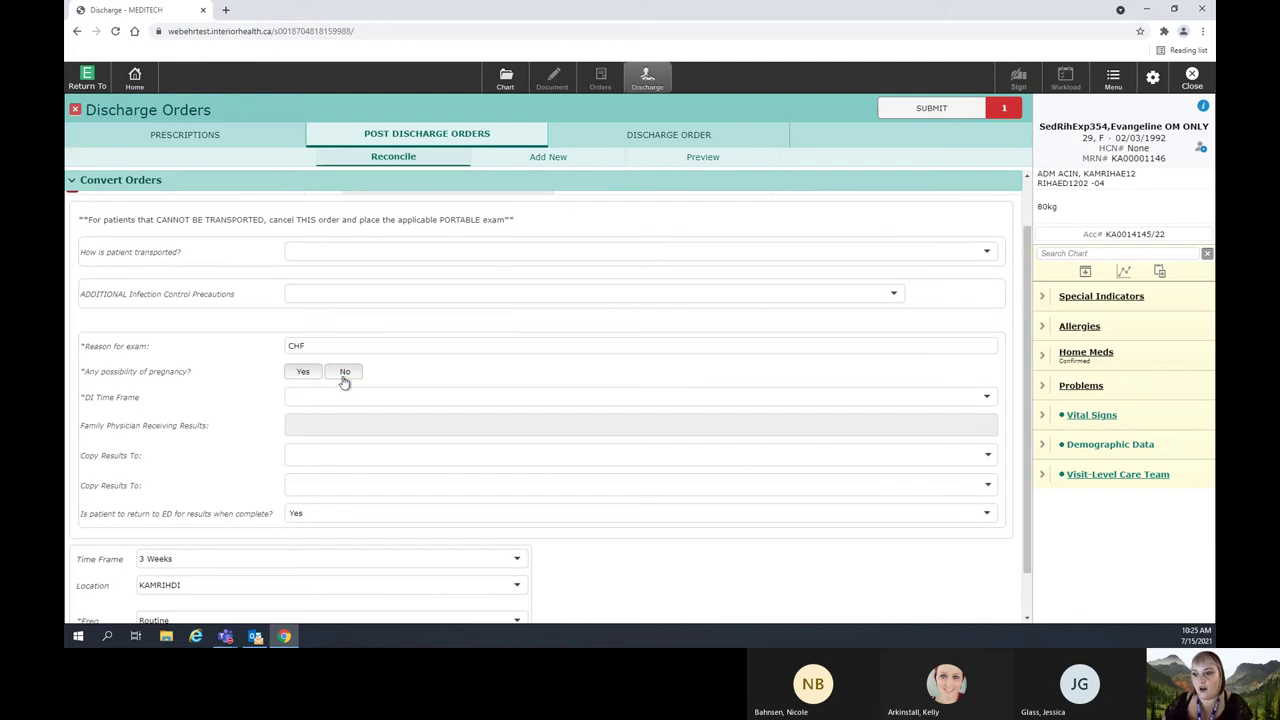
click(667, 392)
scroll(318, 440, down, 3)
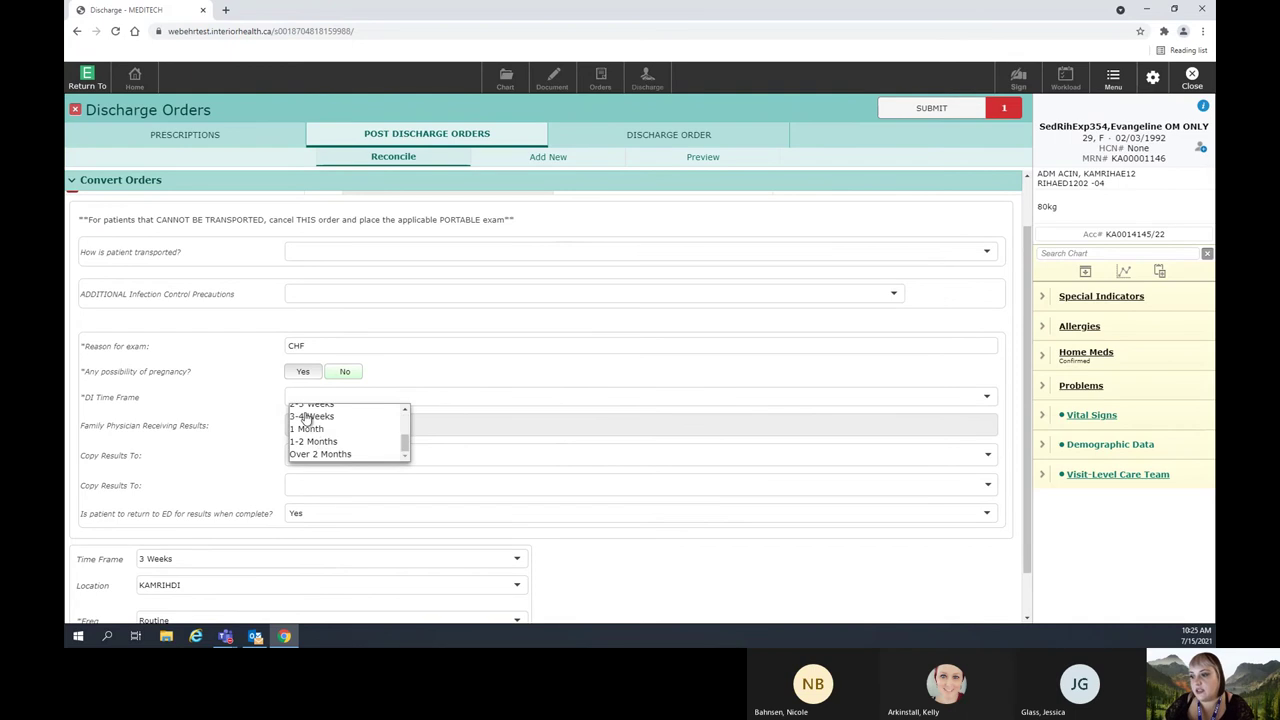
click(308, 418)
scroll(220, 370, up, 1)
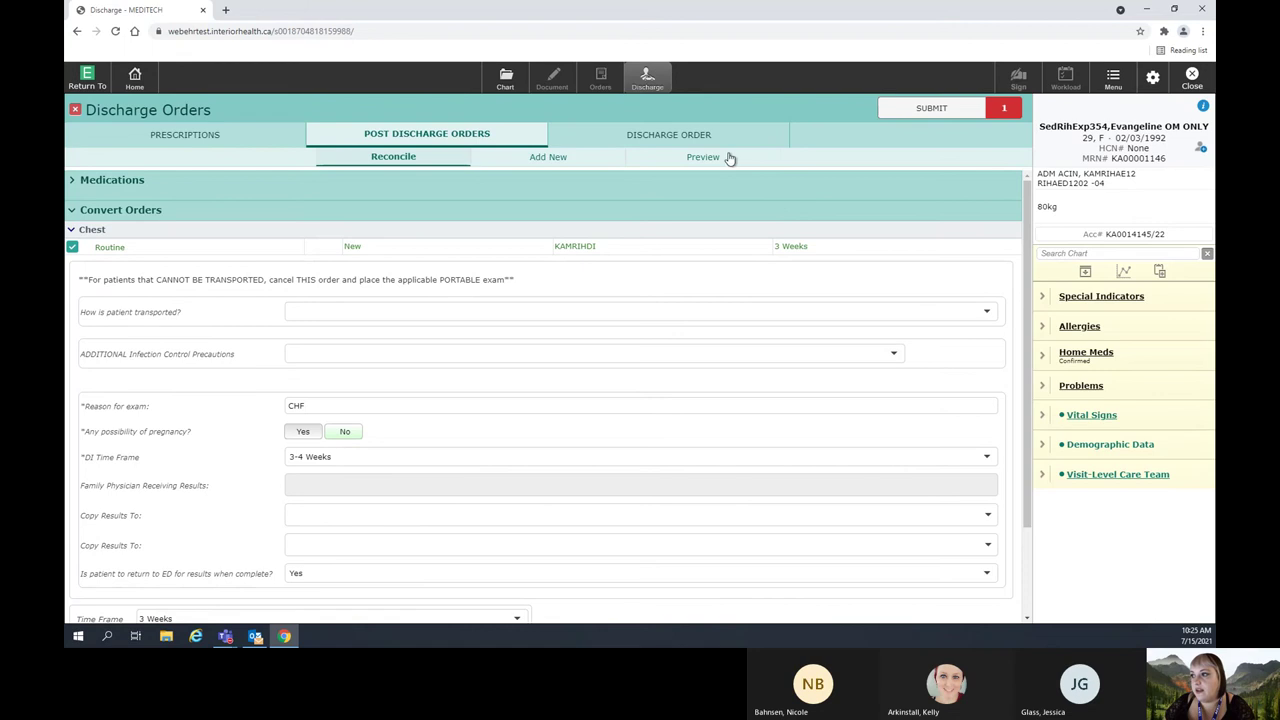
- Preview and submit the chest order, signing with the PIN
click(729, 159)
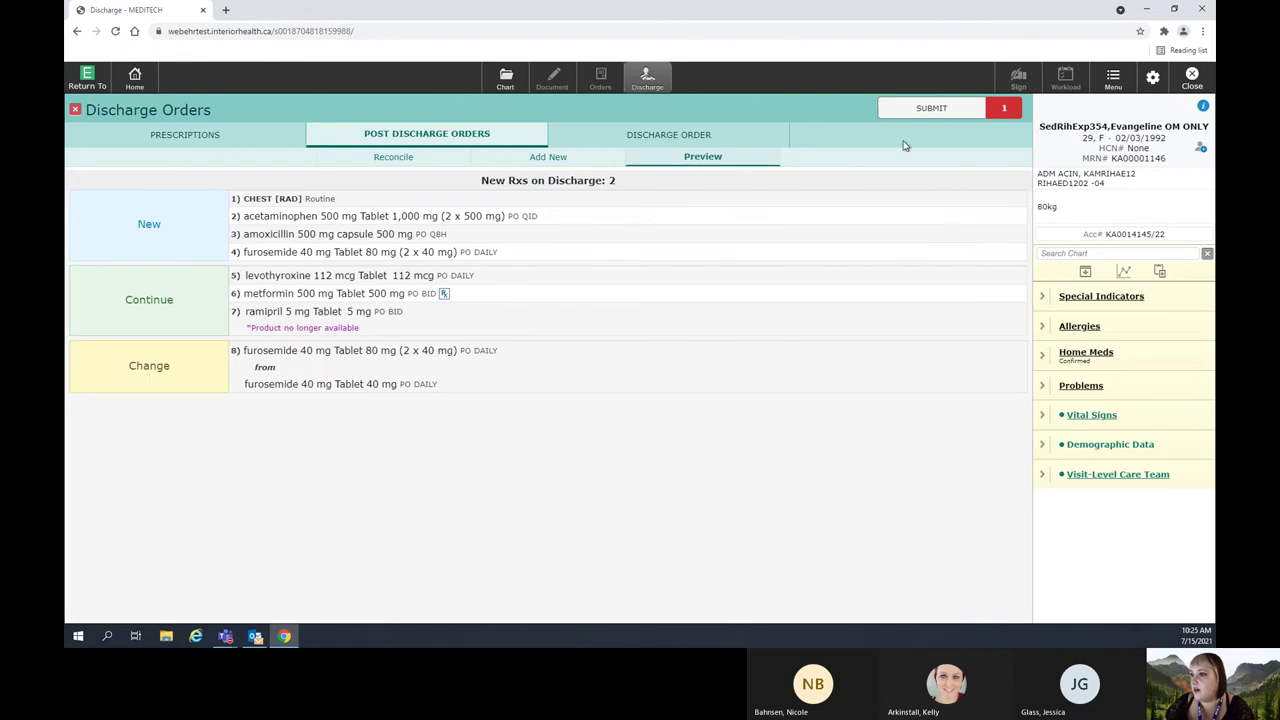
click(948, 108)
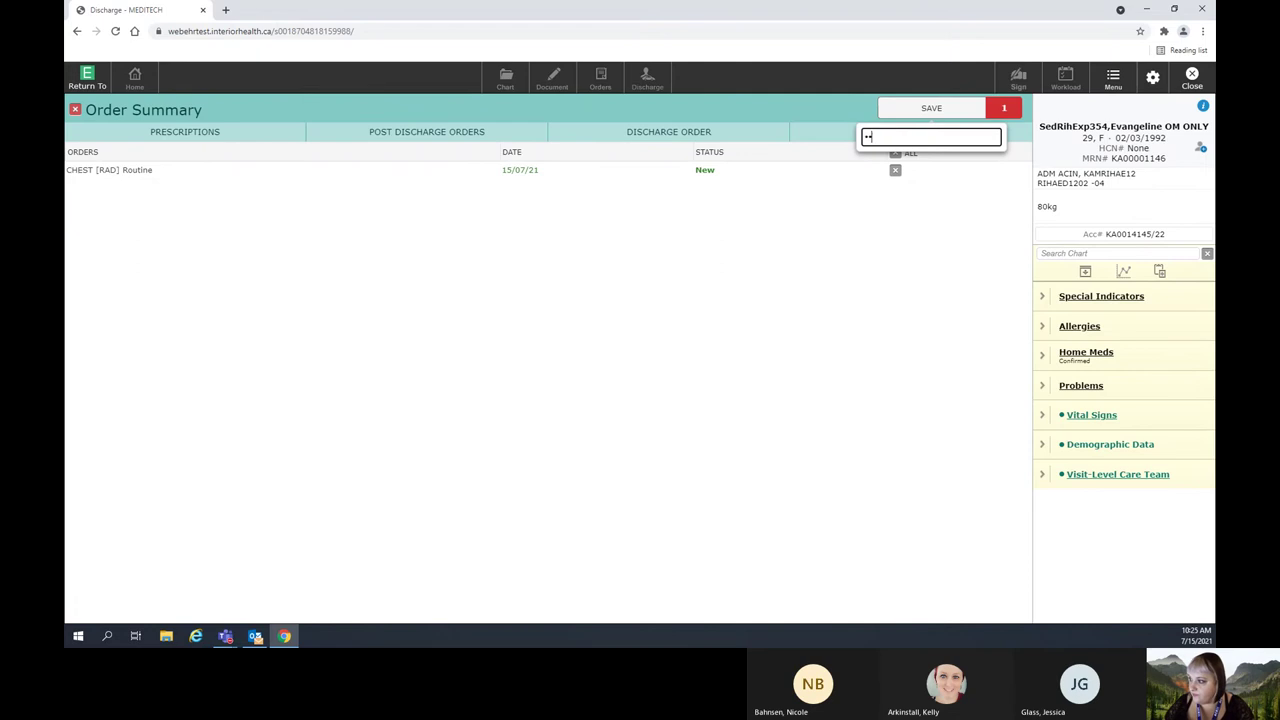
key(Return)
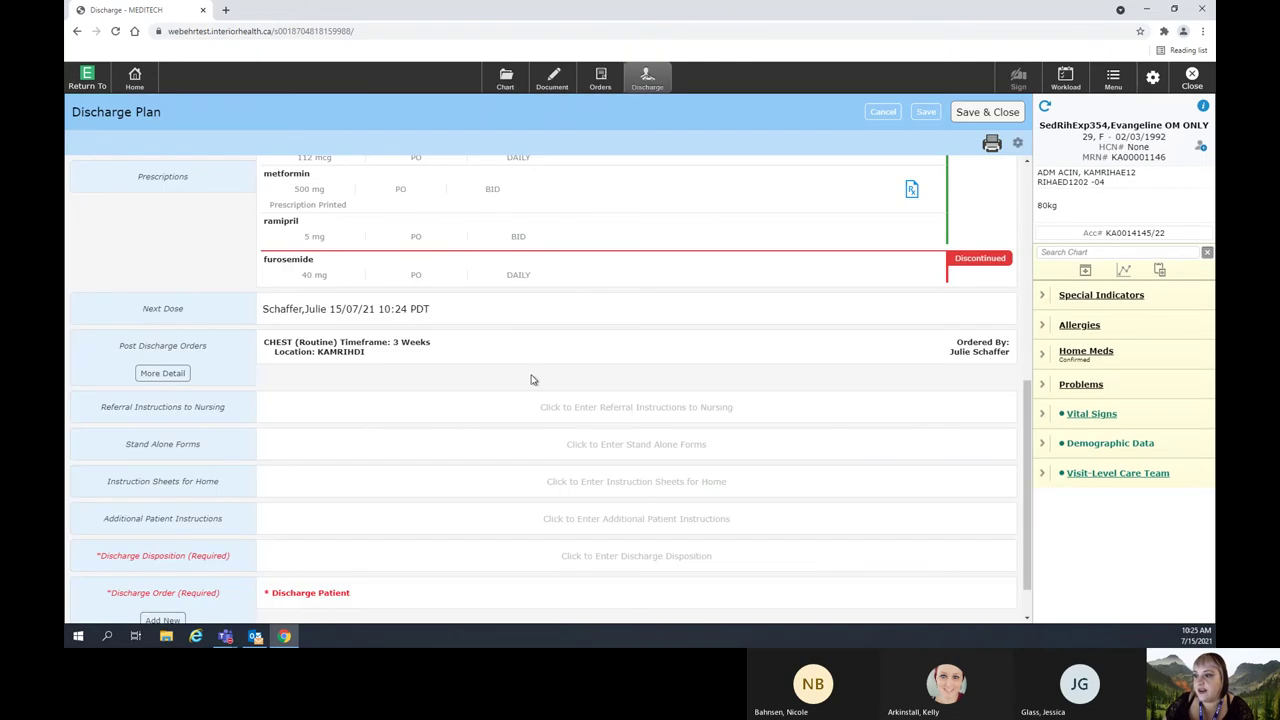
- Start nursing referral instructions for a RACE clinic appointment 3 weeks post discharge and open the forms list
scroll(378, 369, down, 1)
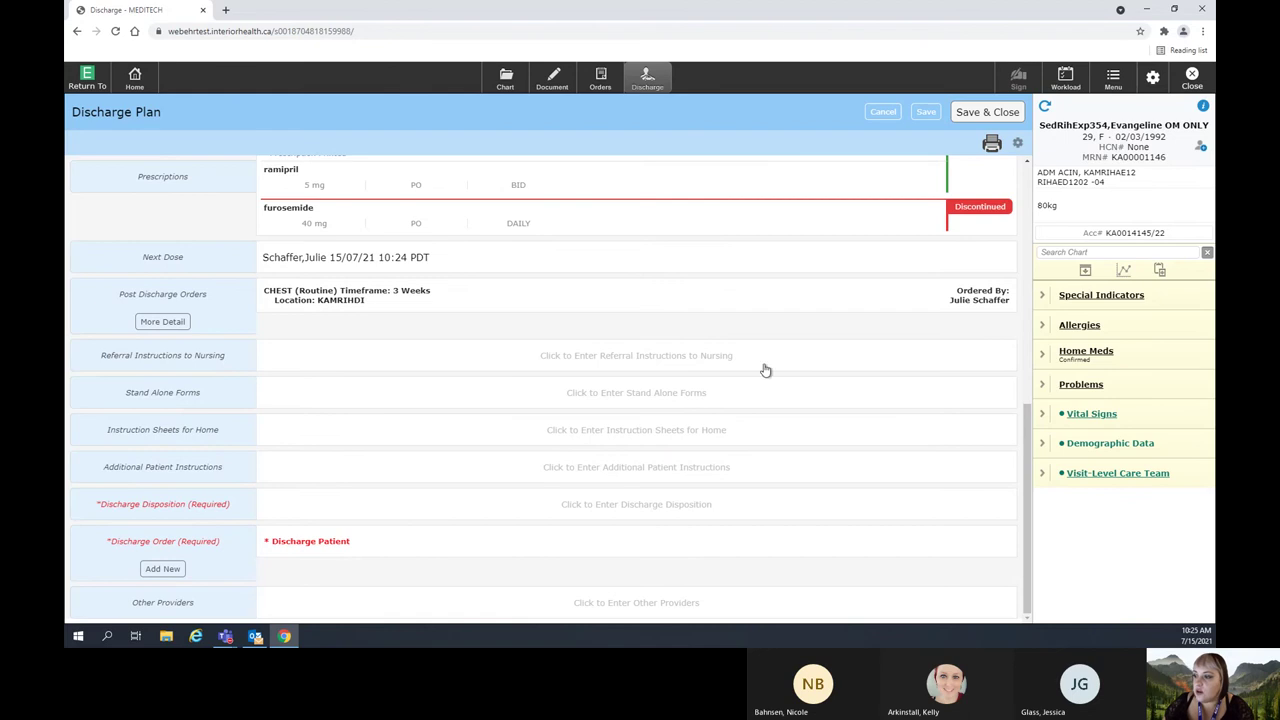
click(622, 356)
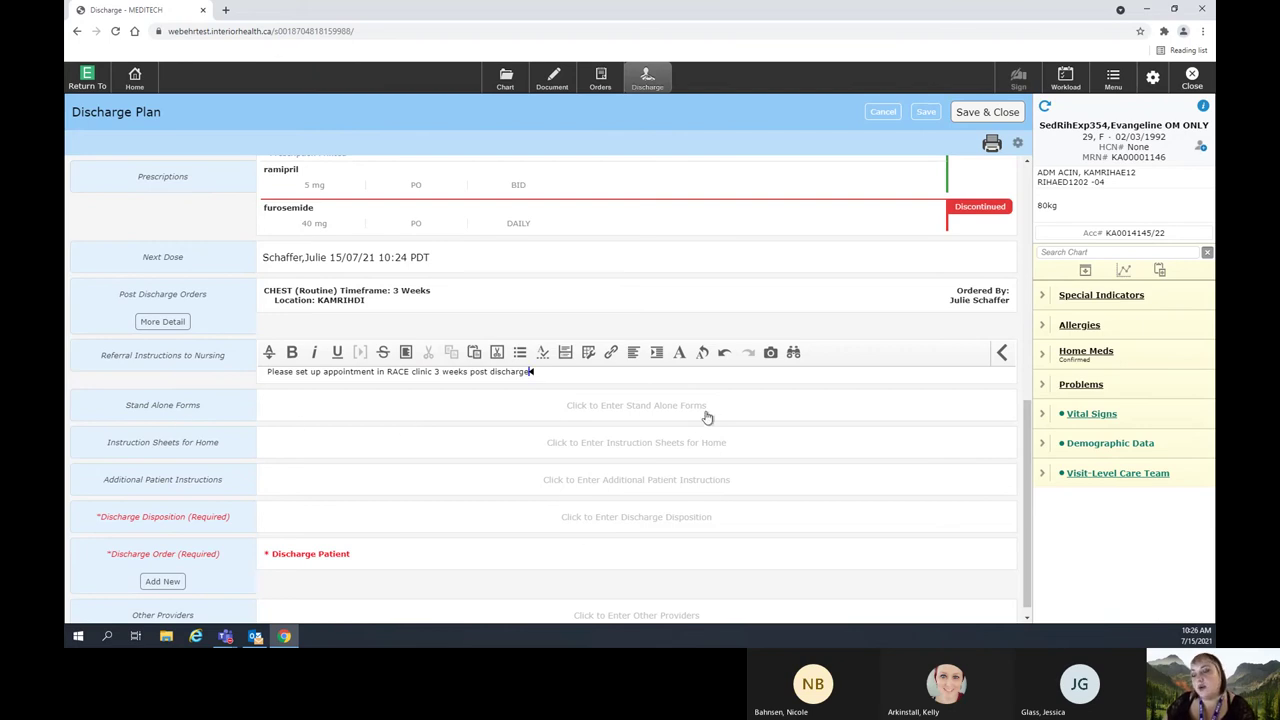
click(564, 413)
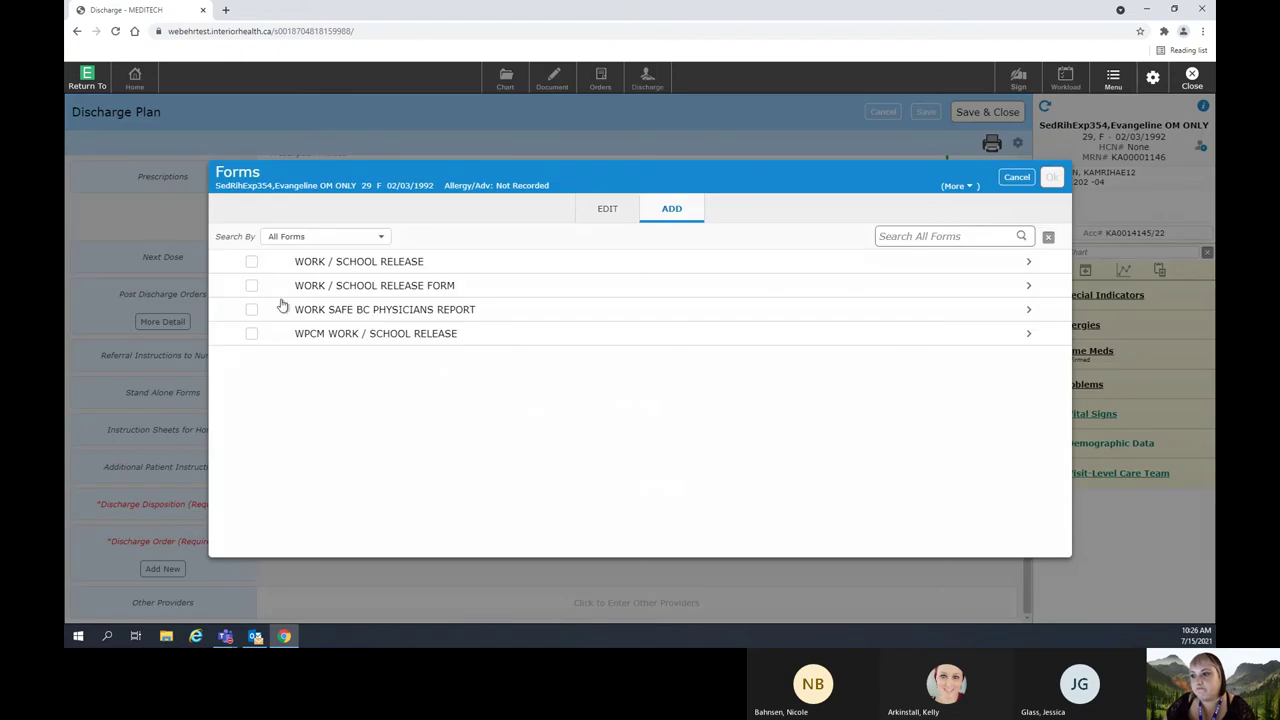
- Select the WORK / SCHOOL RELEASE form, excusing the patient from Both due to Illness
click(251, 261)
click(1026, 264)
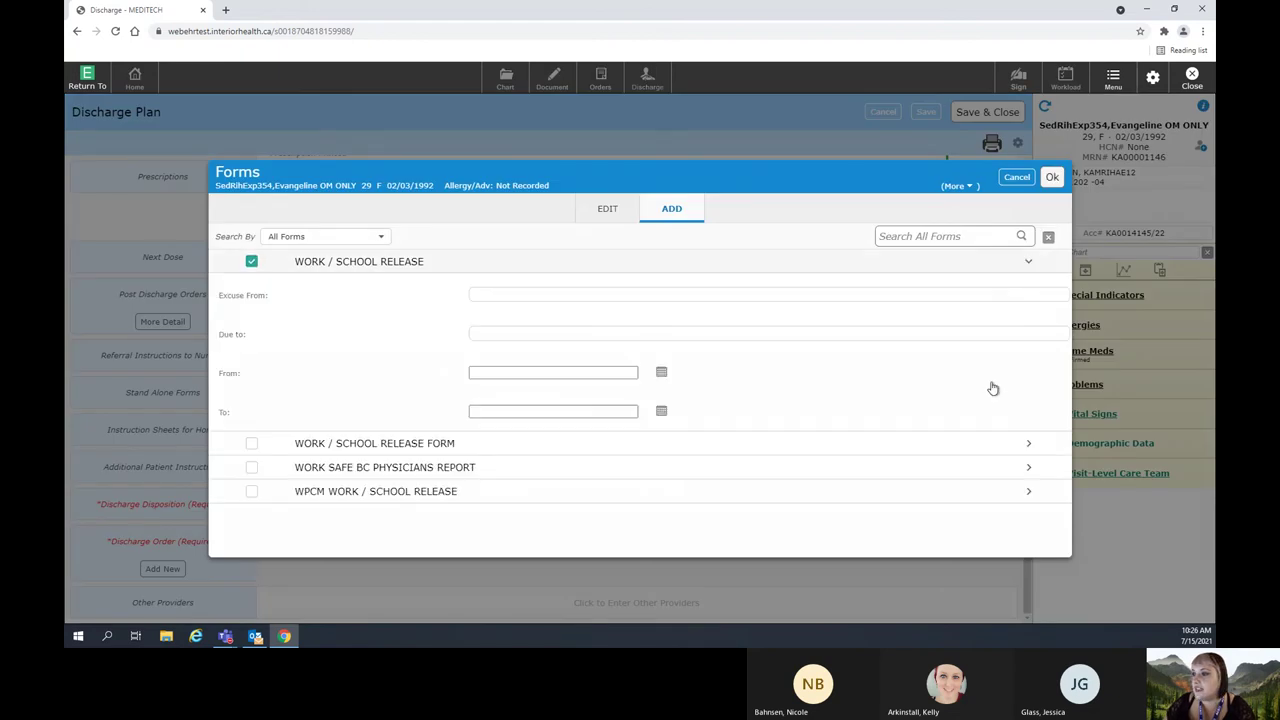
click(559, 297)
click(768, 314)
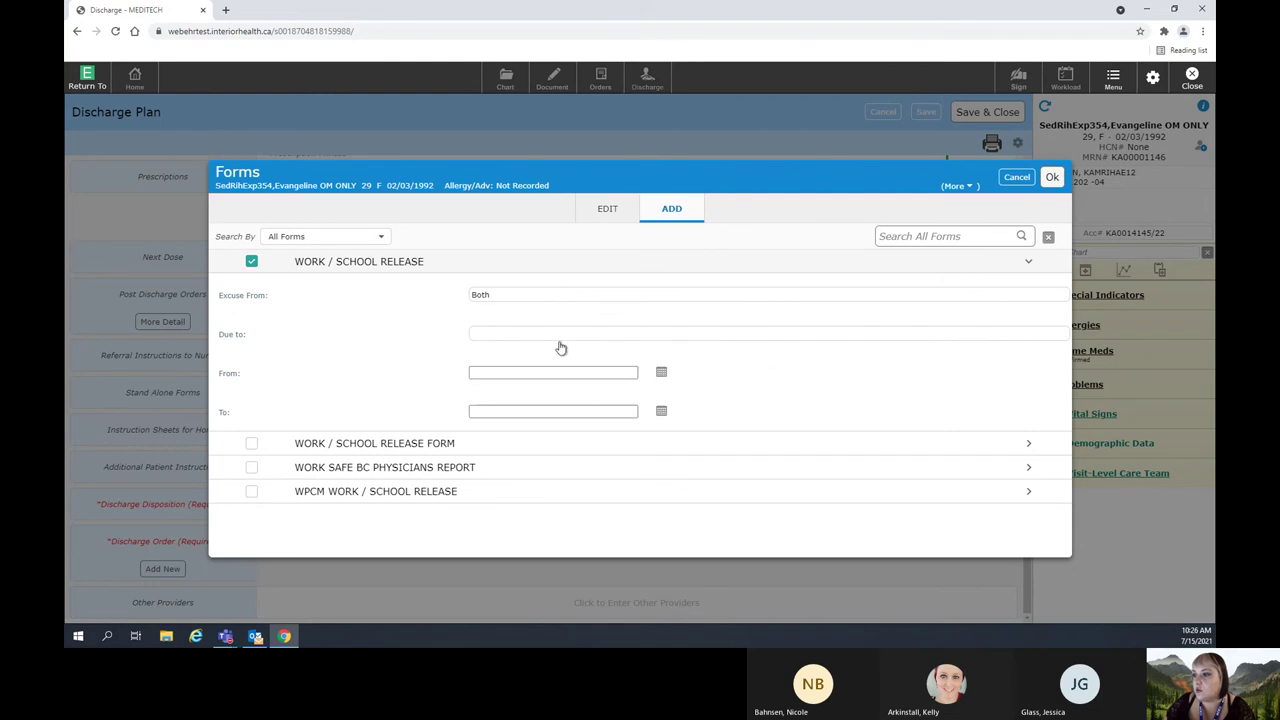
click(557, 336)
click(766, 354)
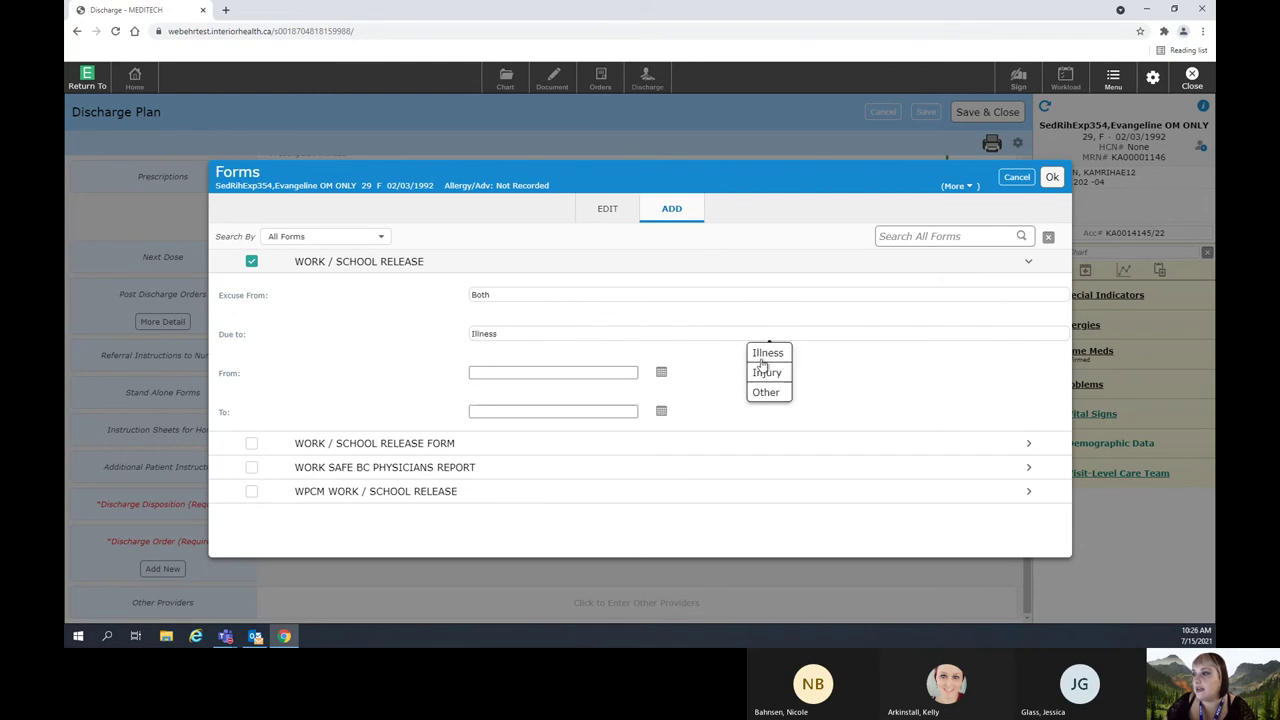
- Set the release dates from 15/07/21 (t) to 05/08/21 (t+21) and accept the form
click(589, 372)
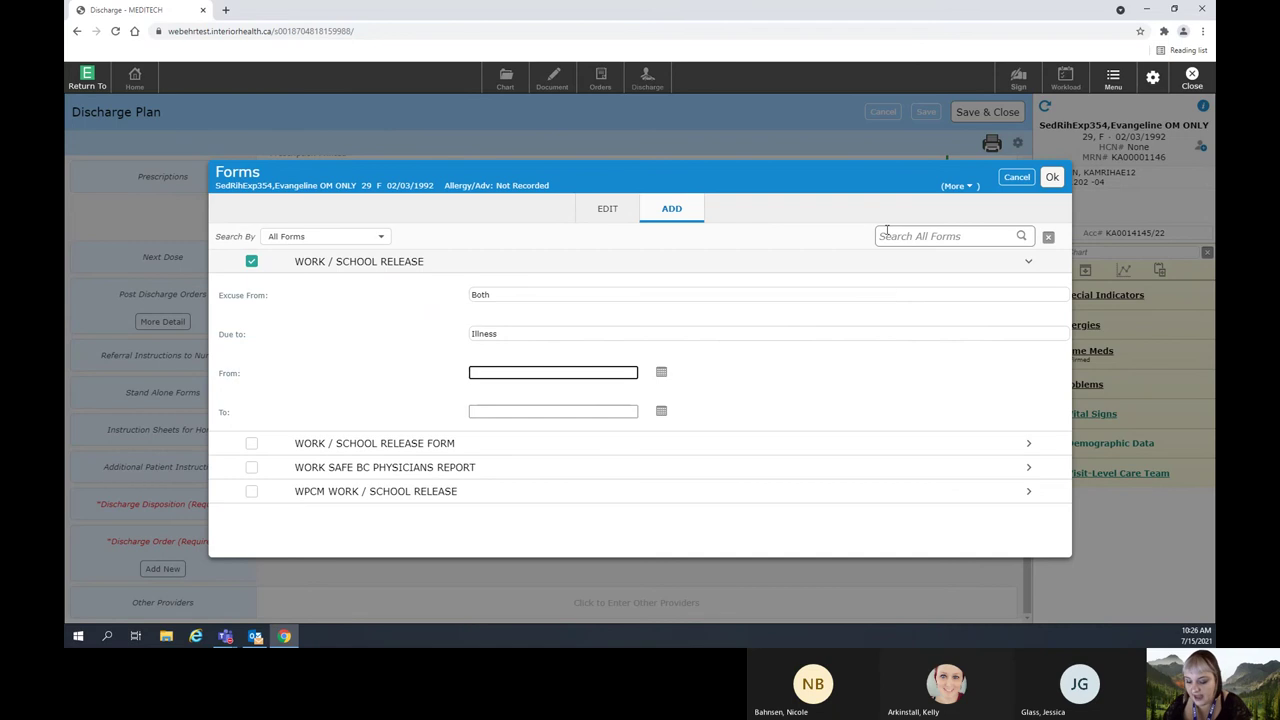
text(t)
key(Tab)
click(482, 414)
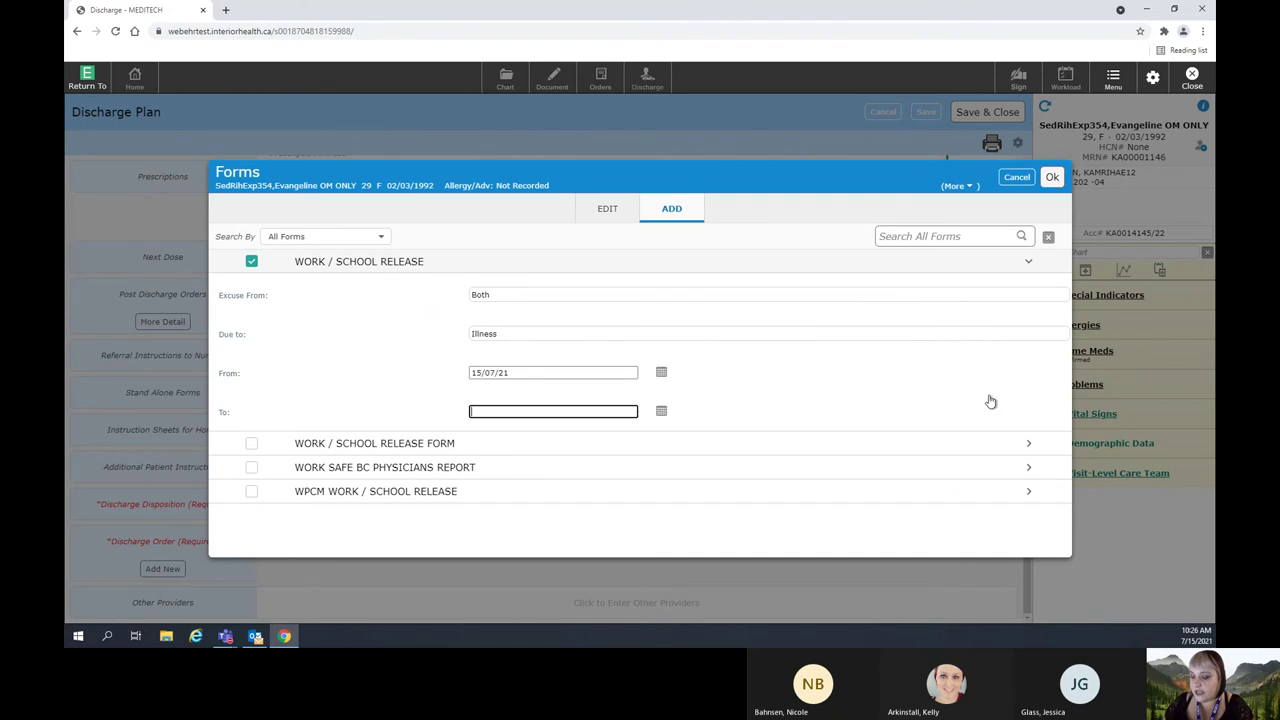
text(t+21)
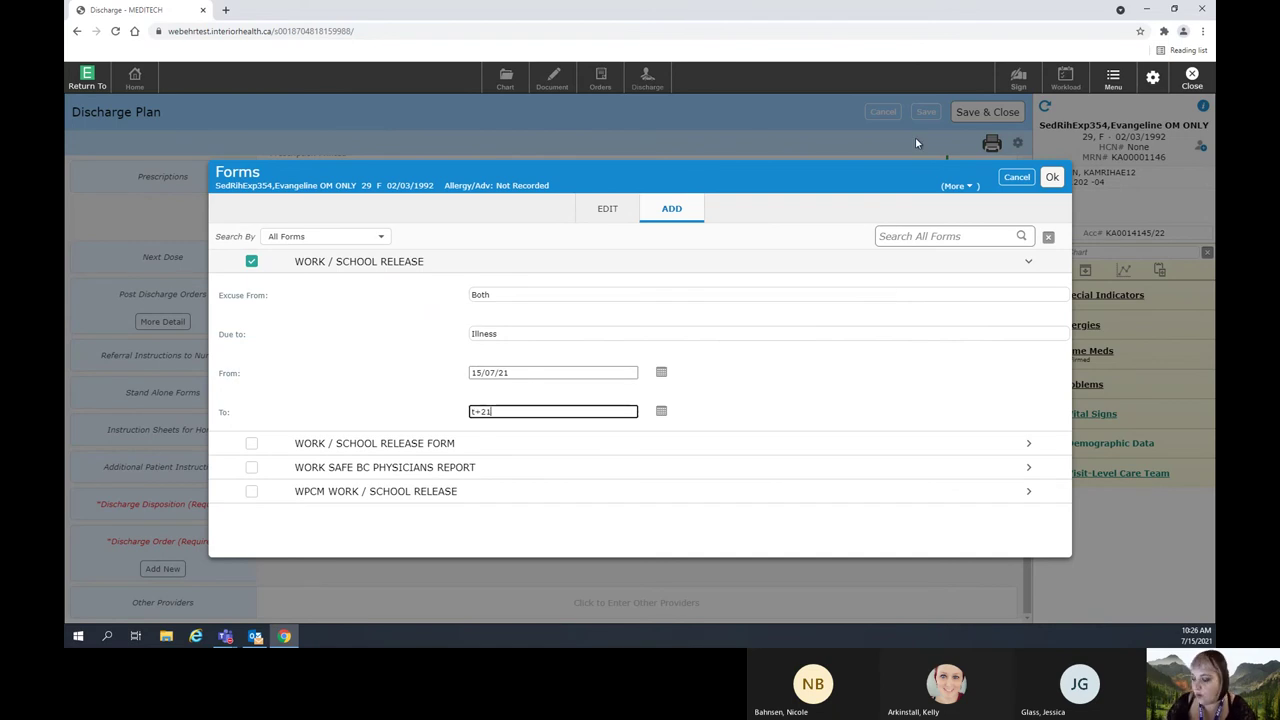
key(Tab)
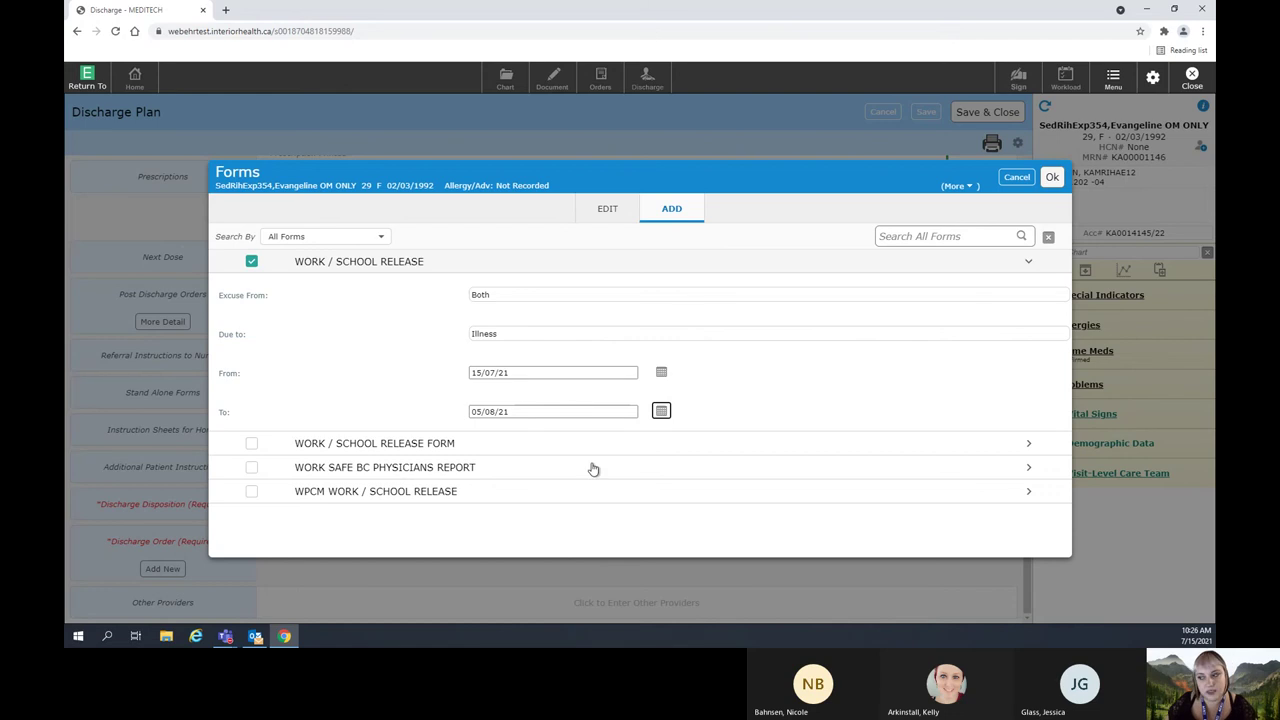
click(1054, 182)
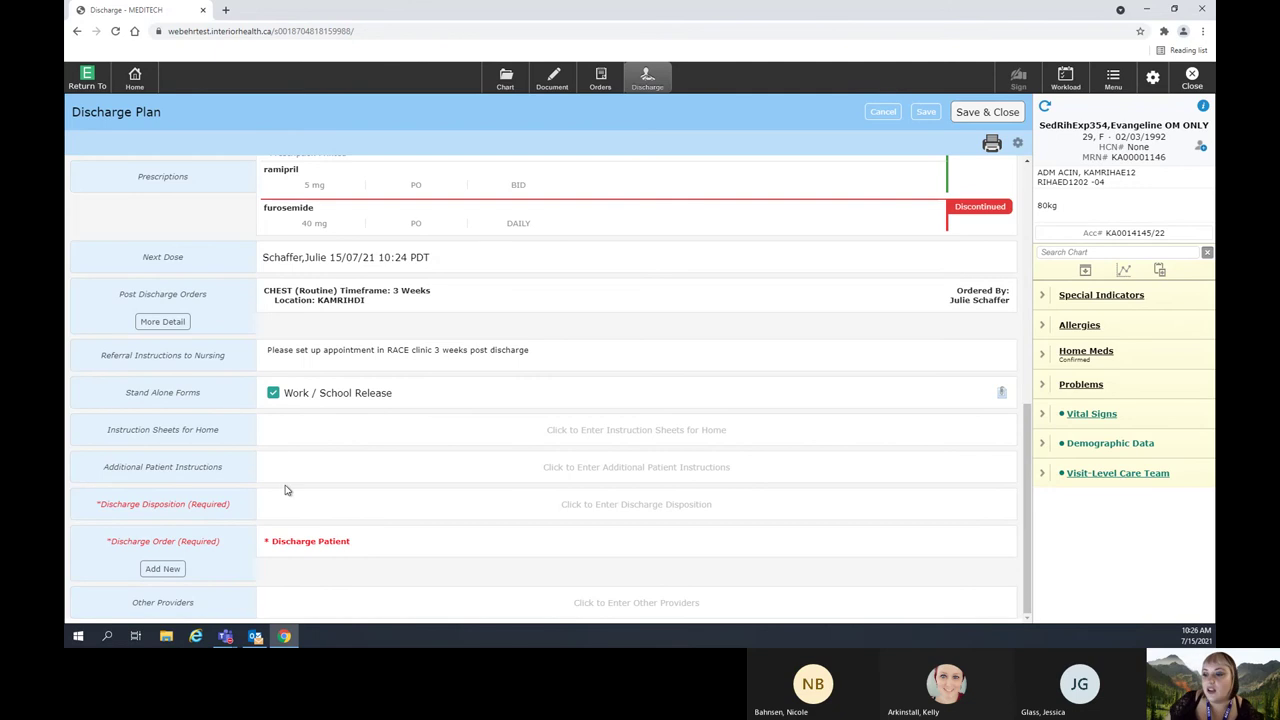
- List the CHF info and head injury instruction sheets for home
click(338, 443)
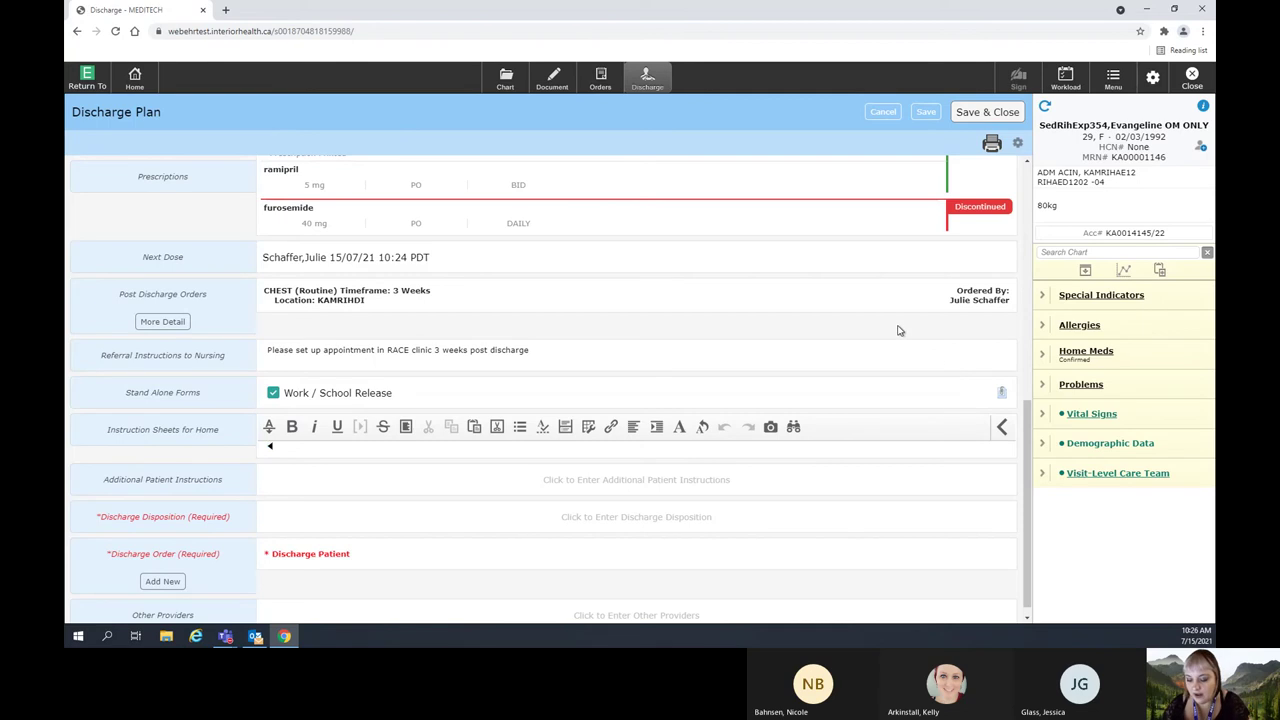
text(CHF Info sheet, head injury)
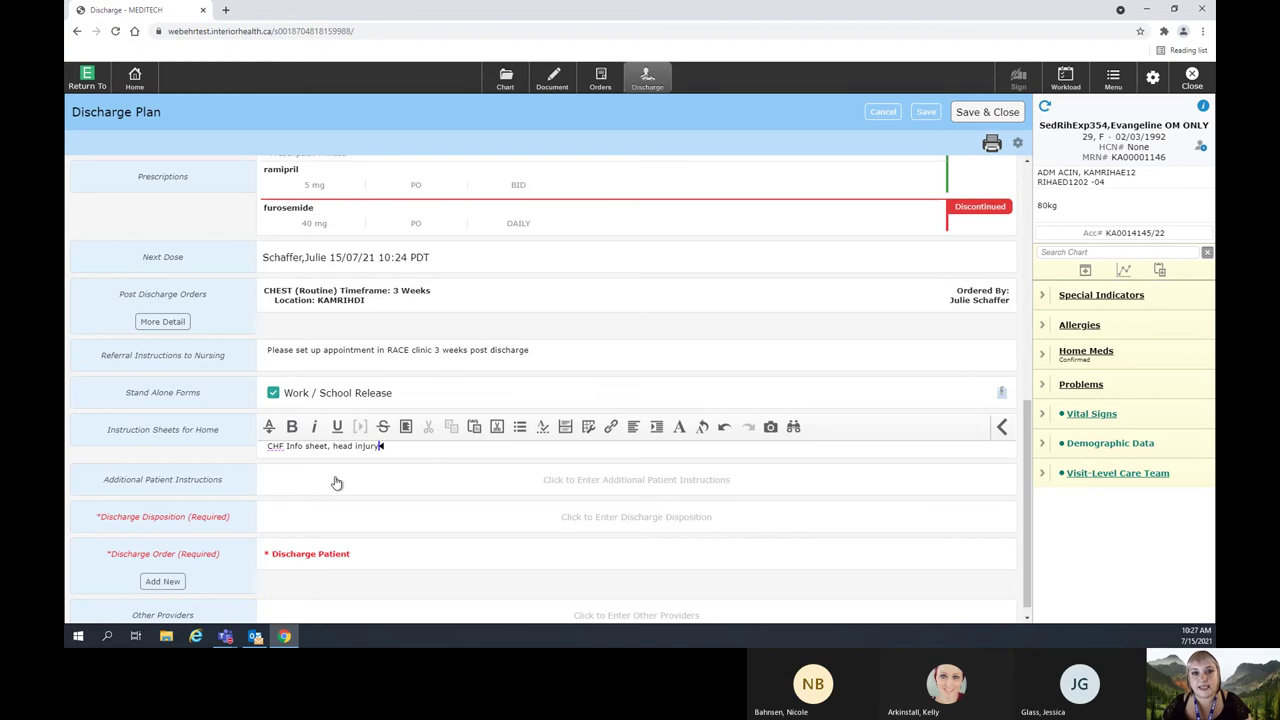
scroll(309, 458, down, 1)
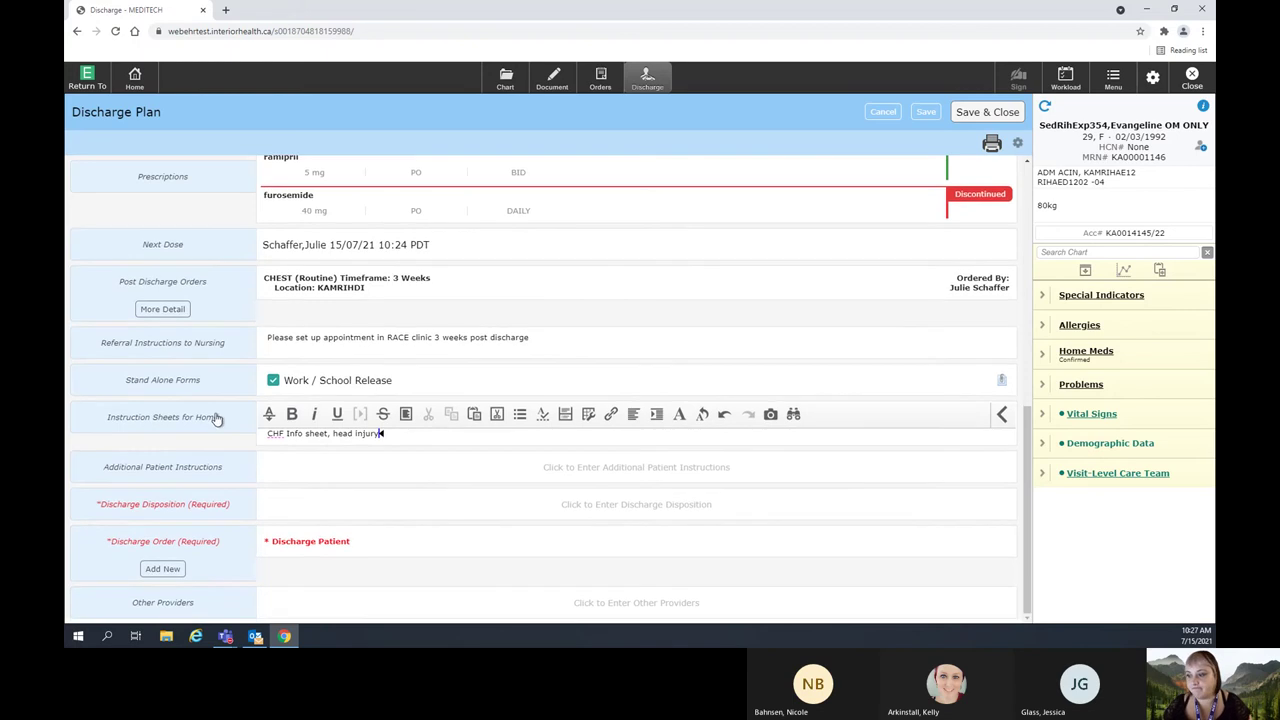
- Add patient instructions 'No driving for one week' and a keep-dressing-dry line
click(551, 471)
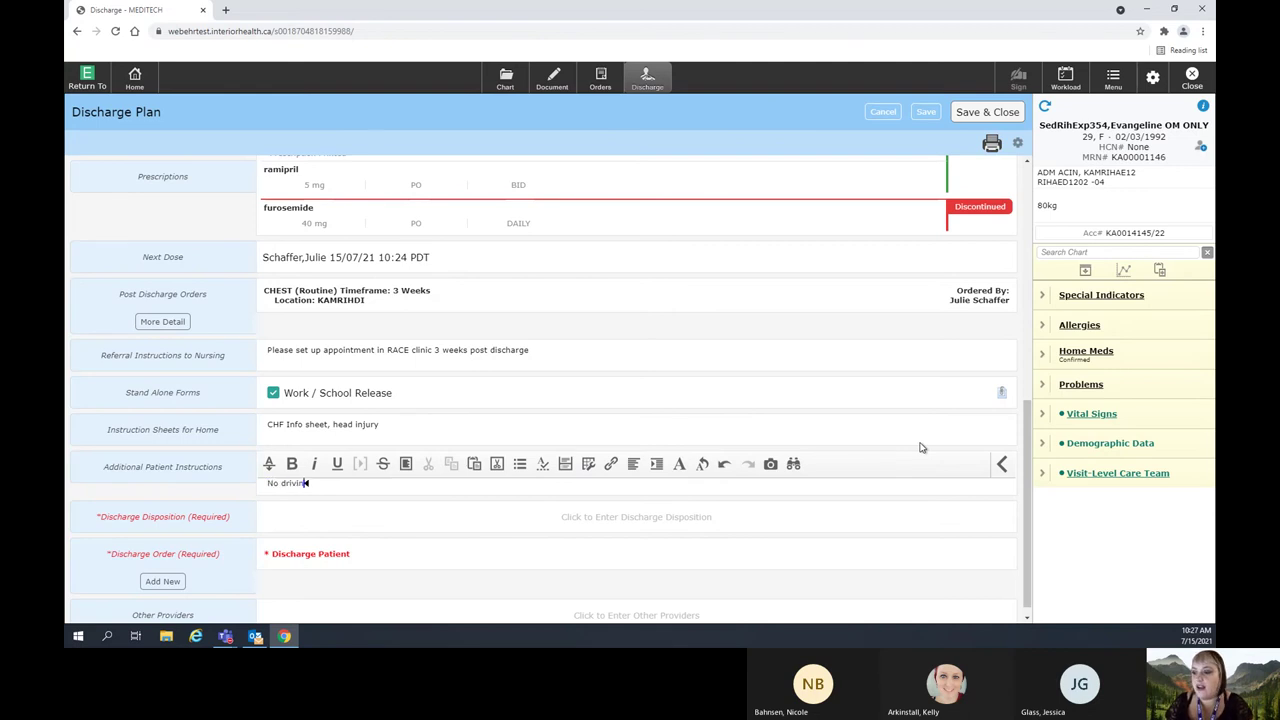
text(No driving for one week)
key(Return)
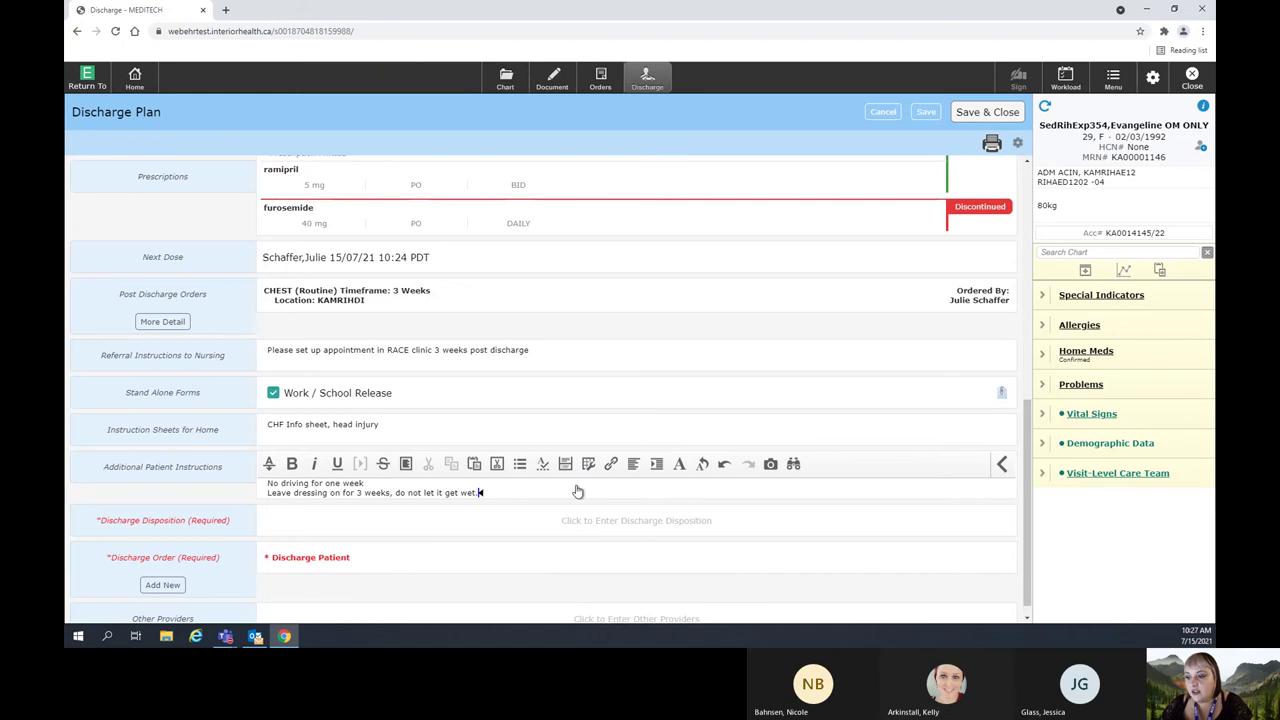
scroll(524, 487, down, 1)
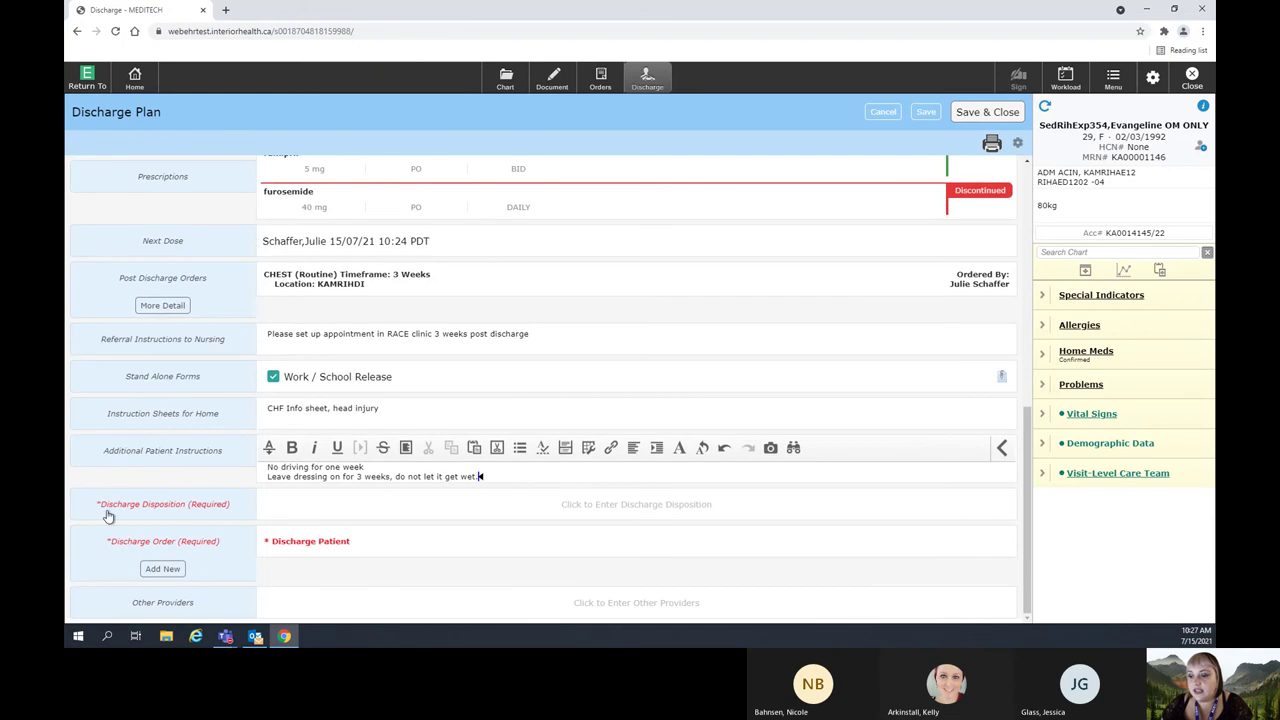
- Choose Discharge Home/Self Care in the Discharge Disposition row
click(468, 514)
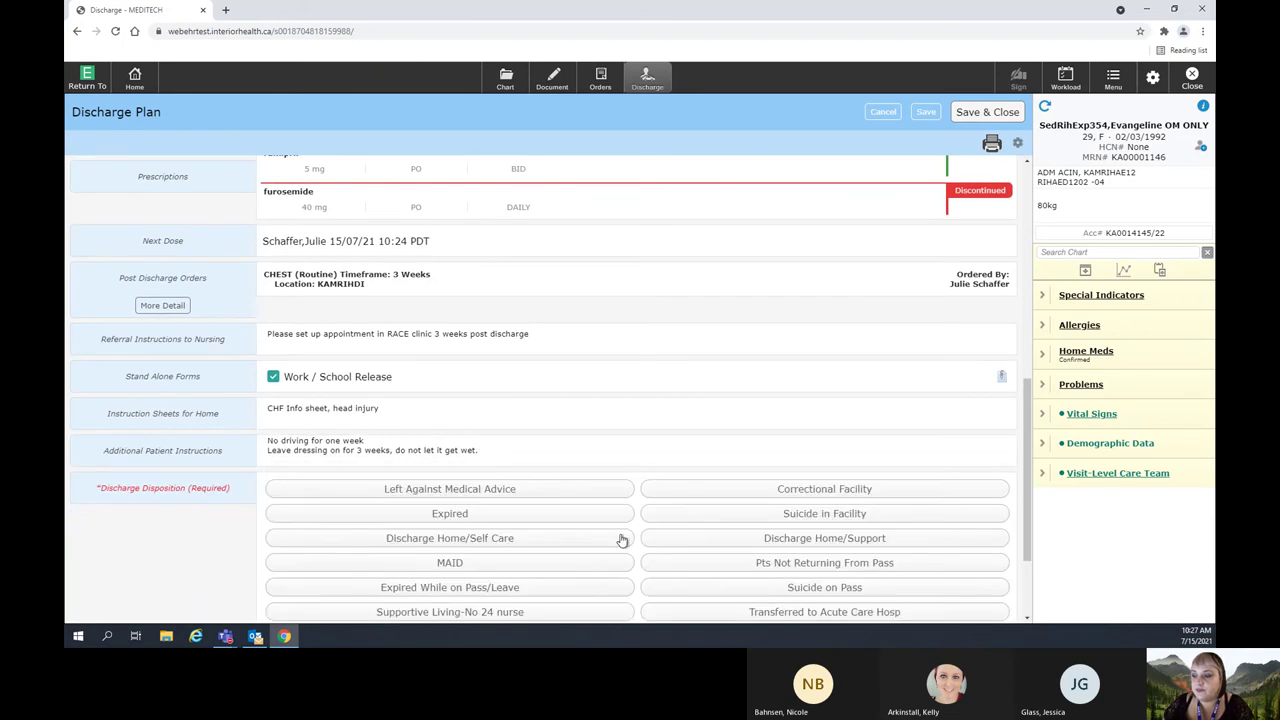
scroll(615, 520, down, 1)
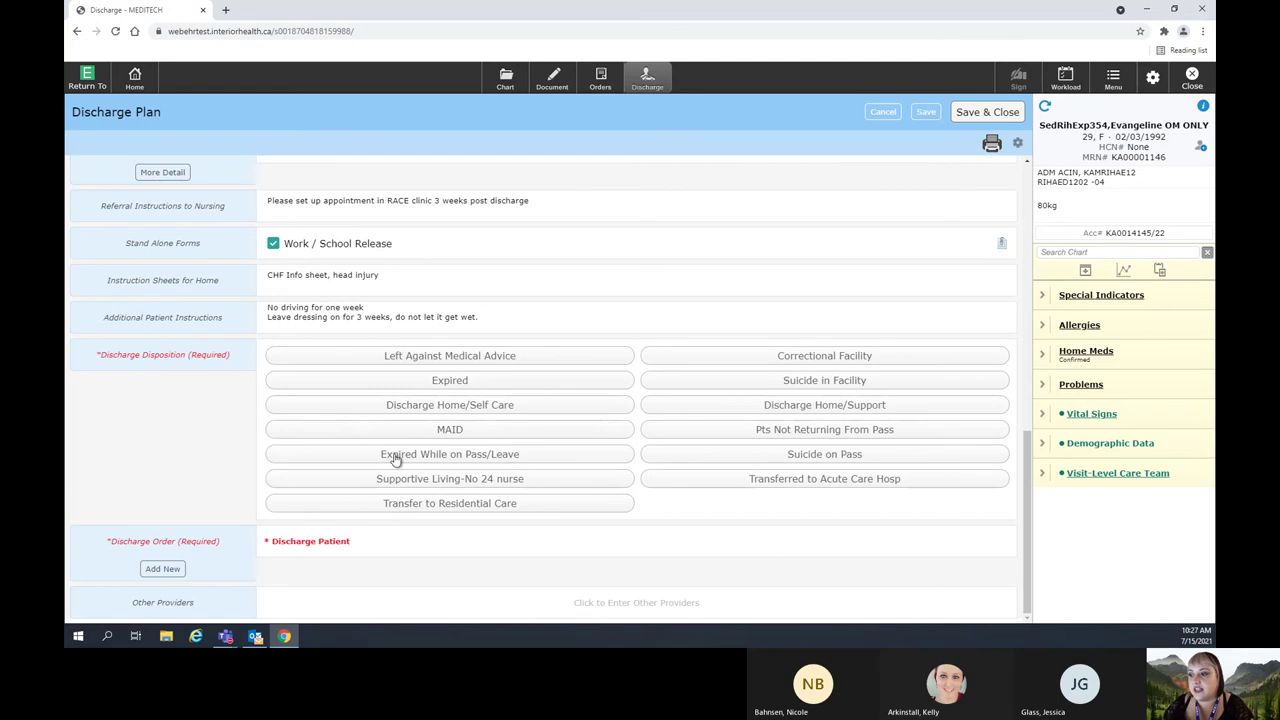
click(446, 412)
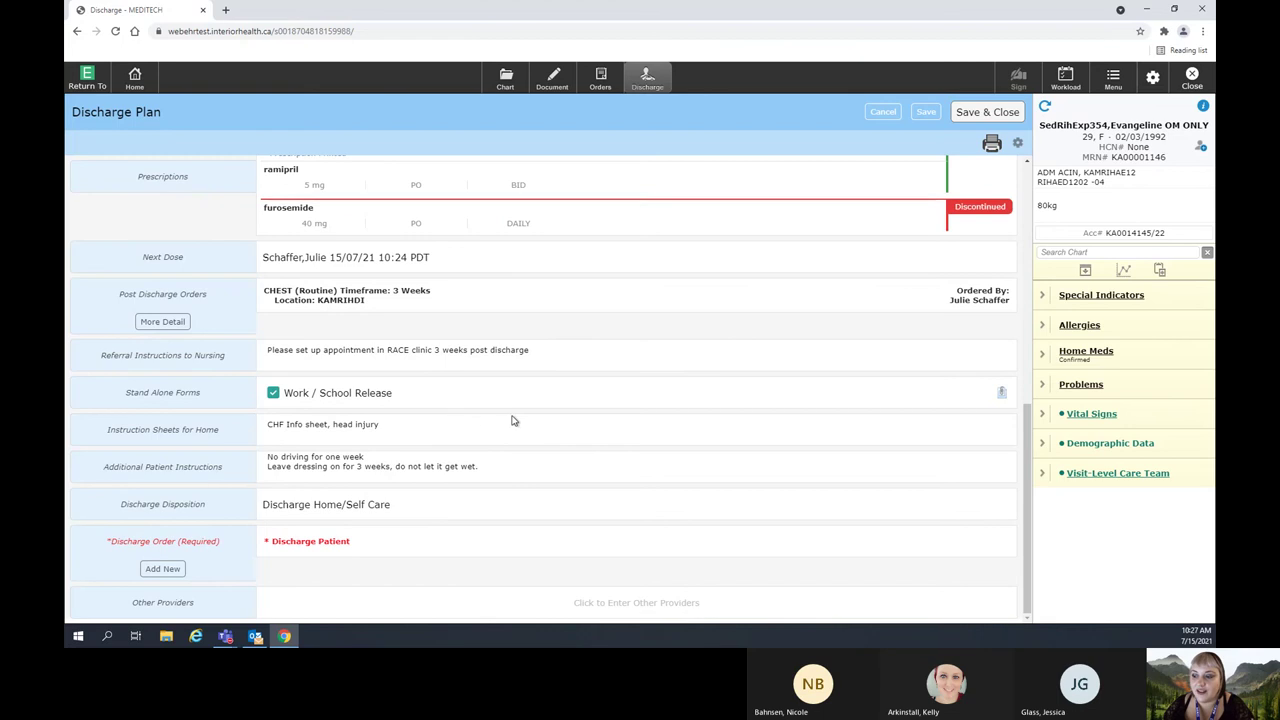
- Review and save the Discharge Plan, then open the Discharge Patient order
scroll(338, 491, up, 3)
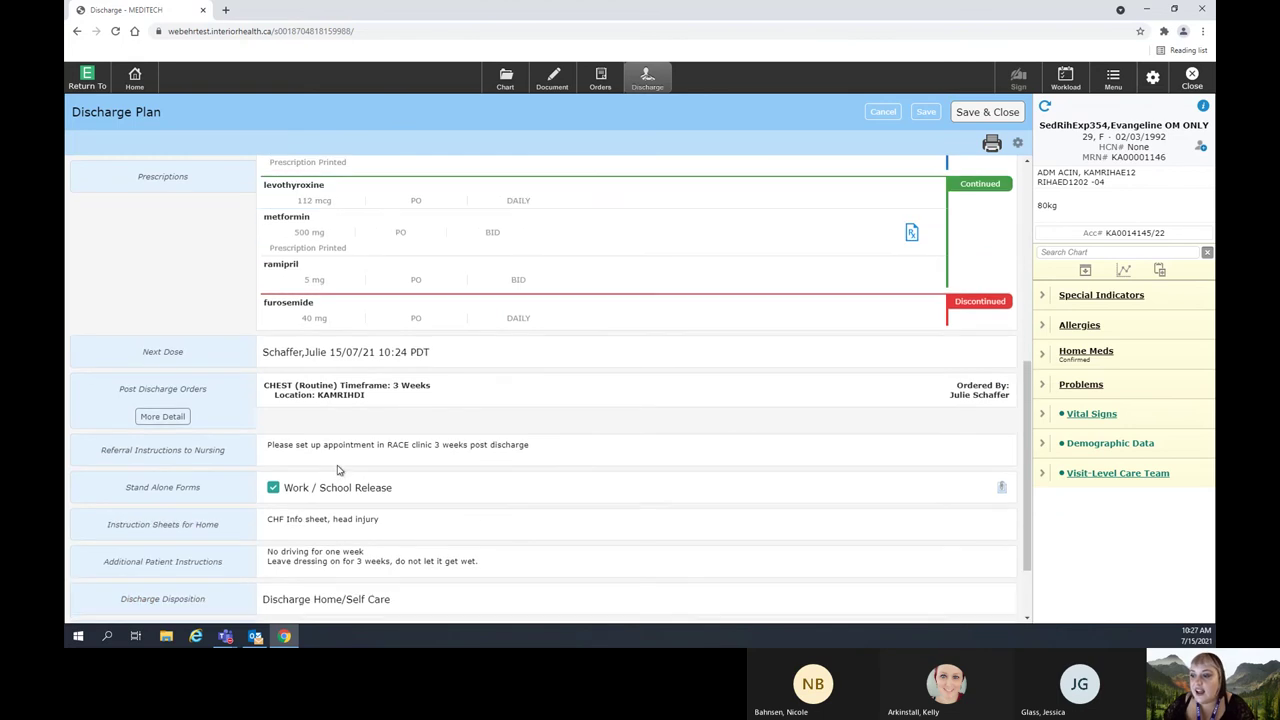
scroll(394, 380, up, 3)
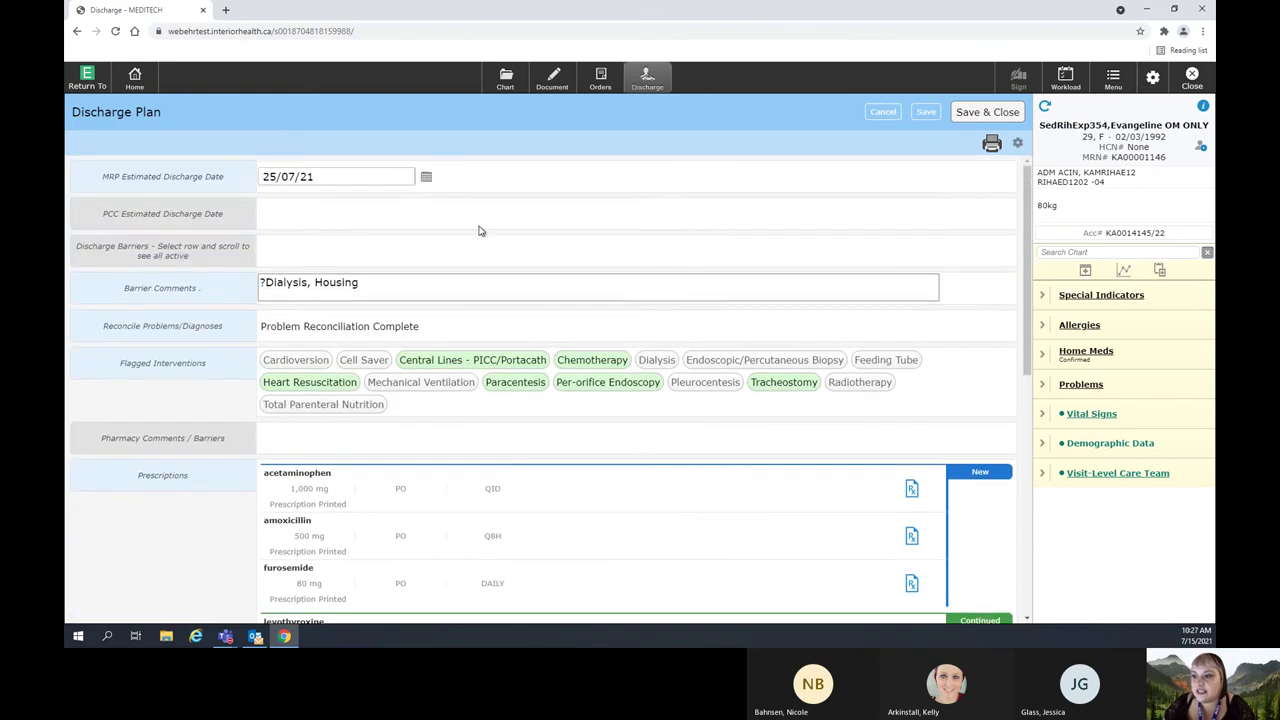
scroll(537, 331, down, 3)
scroll(537, 331, down, 3)
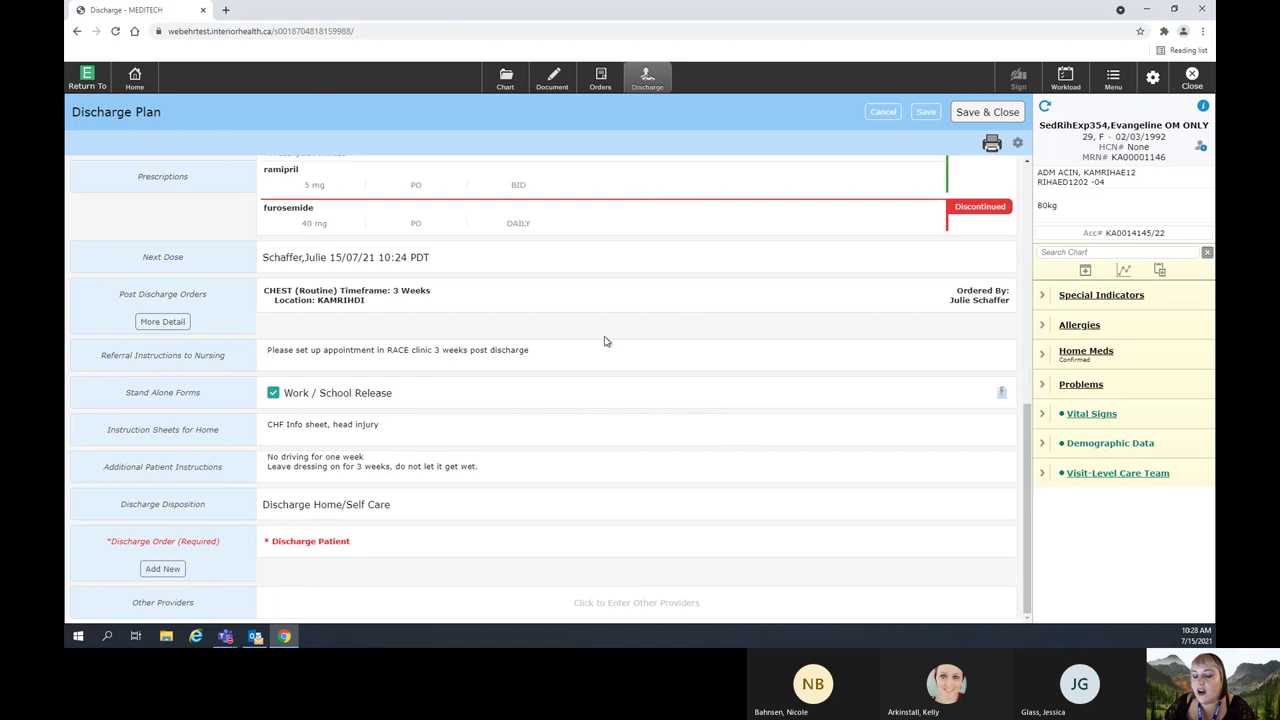
click(929, 112)
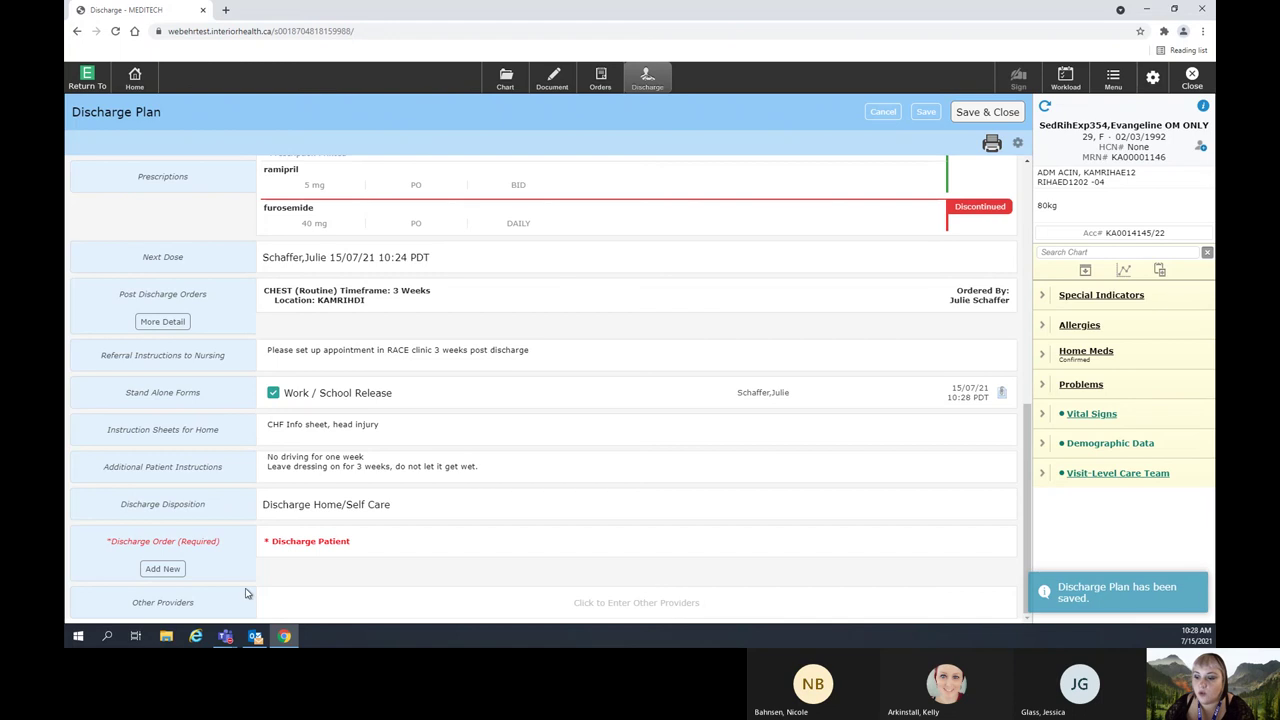
click(303, 544)
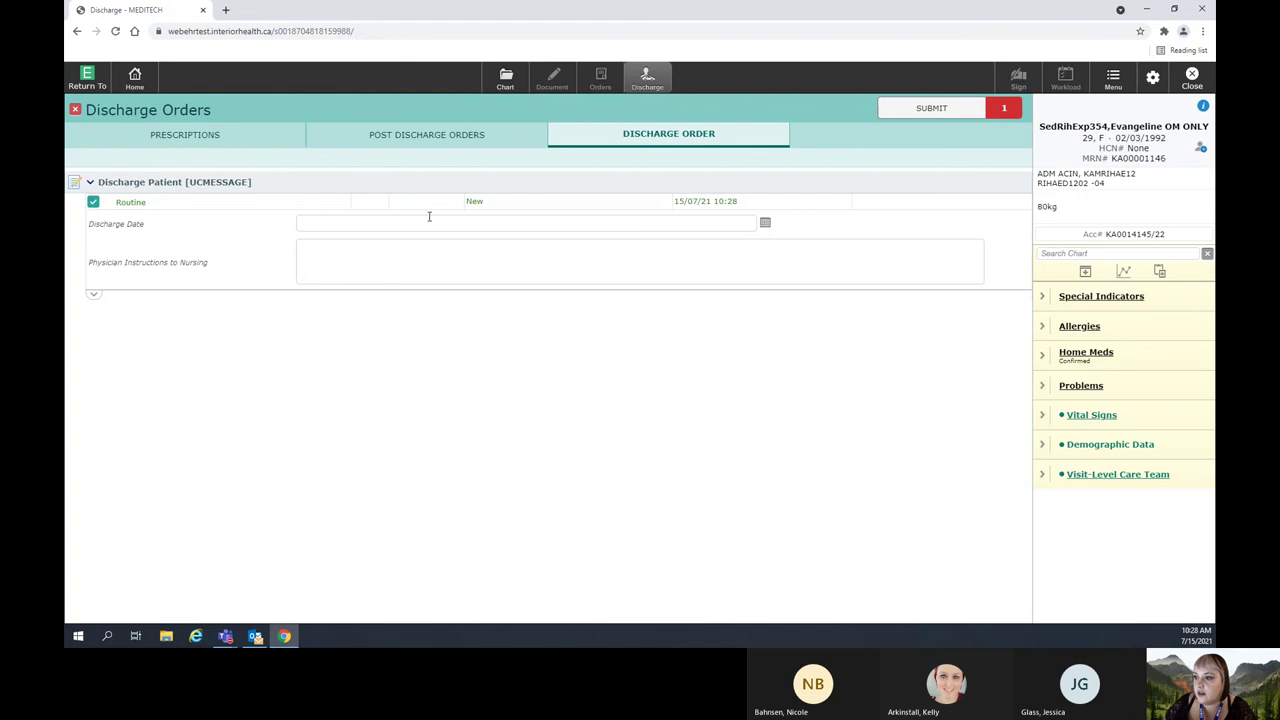
- Date the discharge order 16/07/21 (t+1), add nursing instructions, then submit and sign with the PIN
click(433, 224)
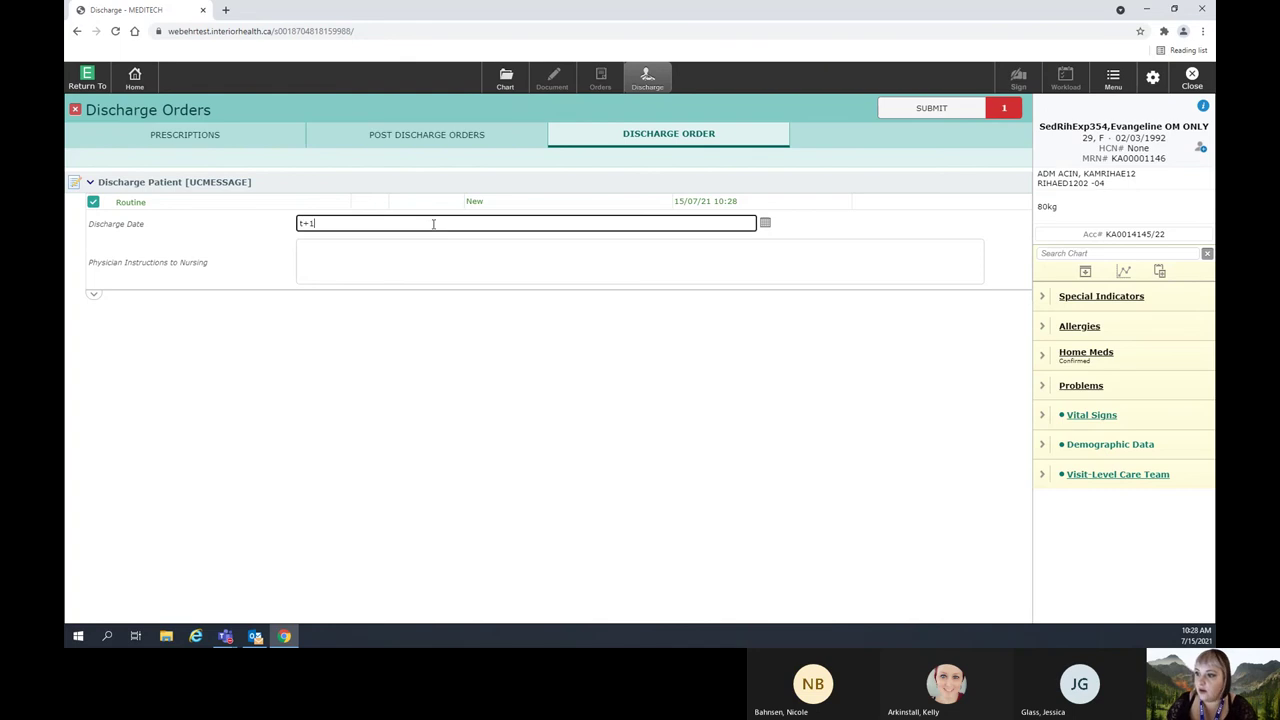
text(t+1)
key(Tab)
click(544, 258)
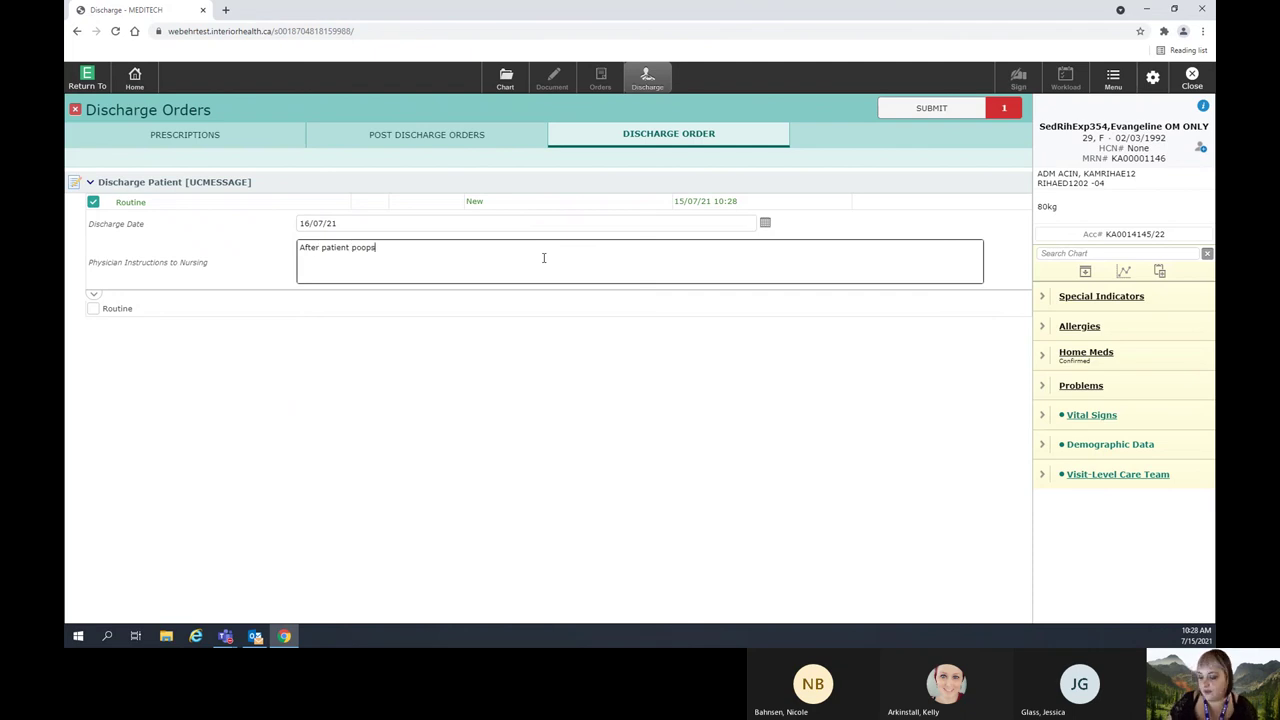
click(942, 112)
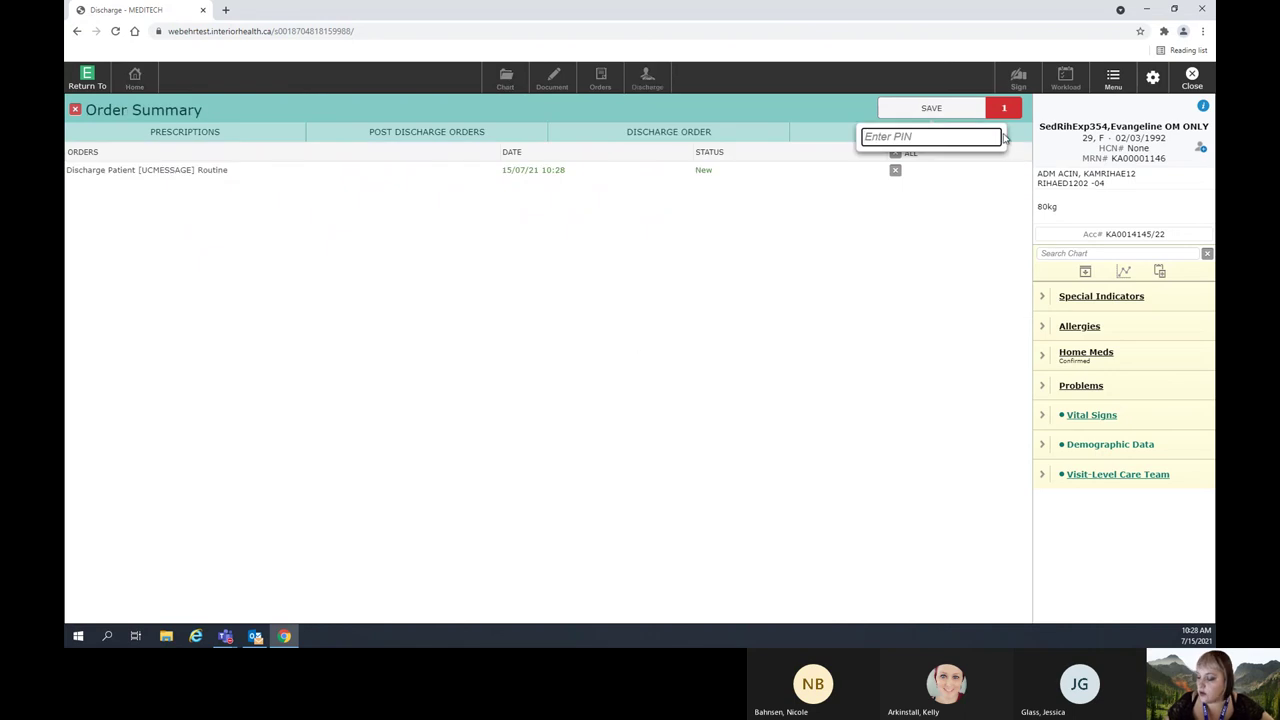
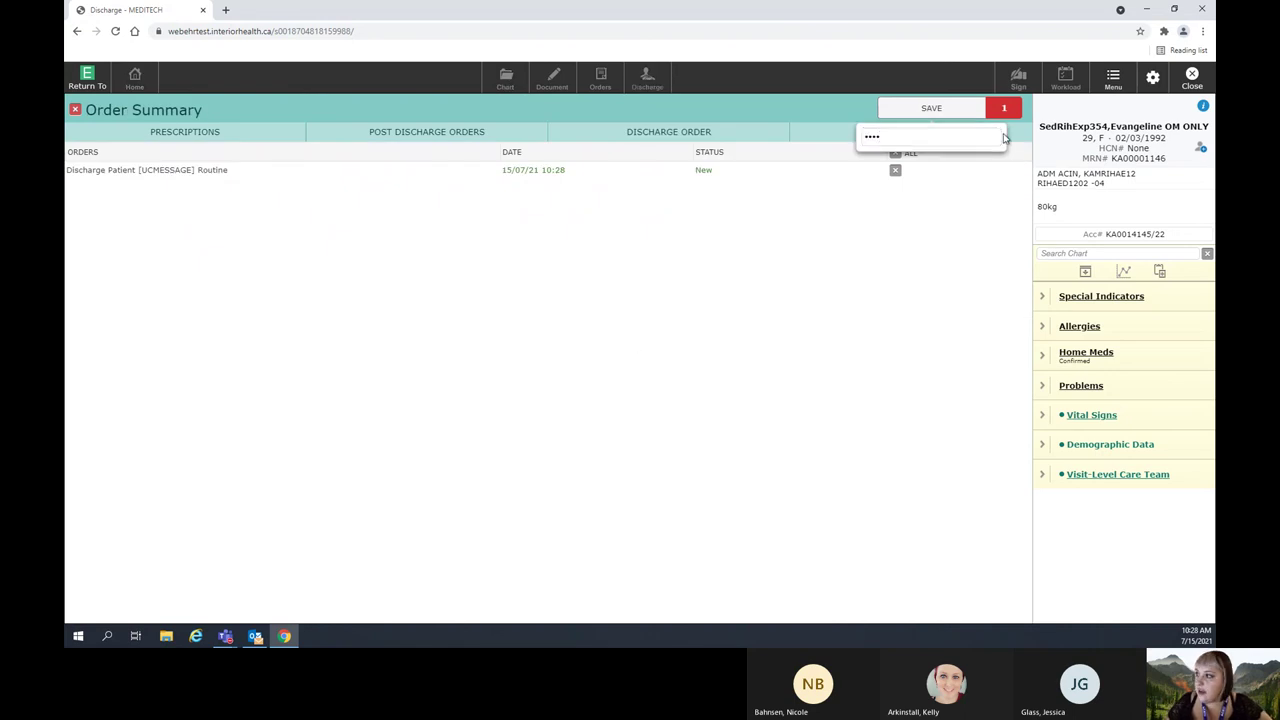
key(Return)
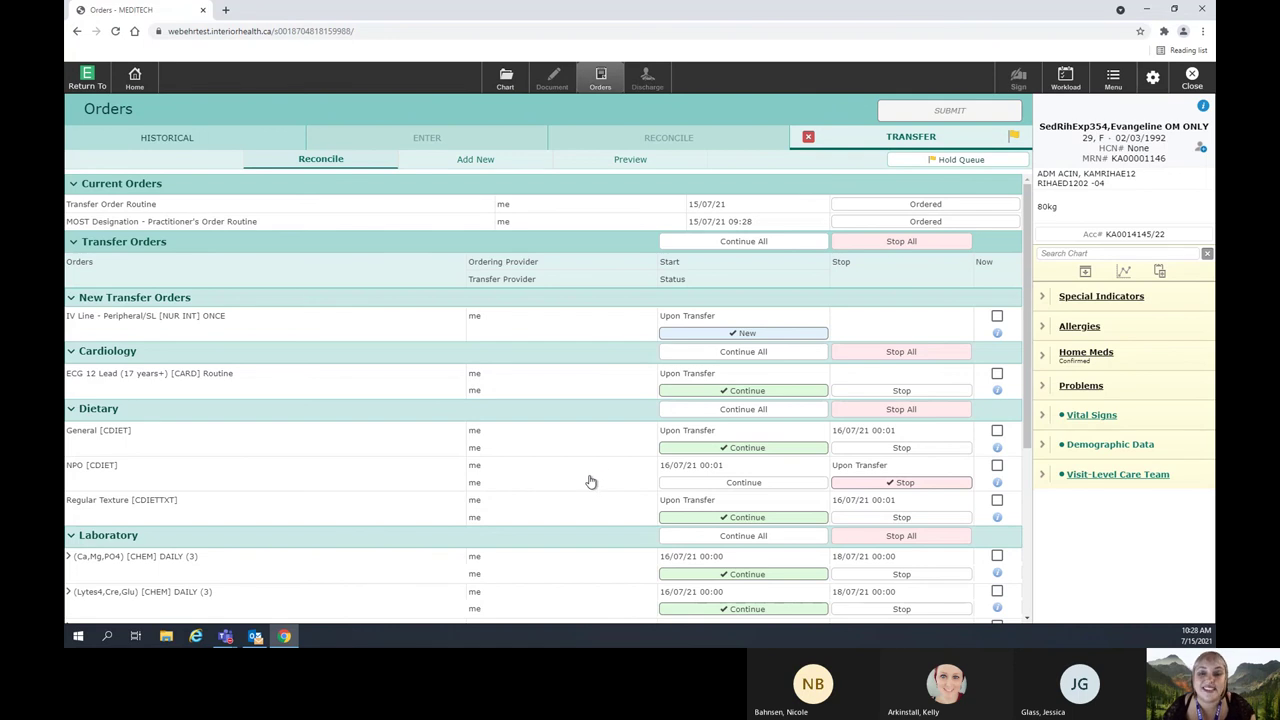
- Continue the NPO diet order on transfer and submit the reconciliation, signing with the PIN
scroll(591, 482, down, 5)
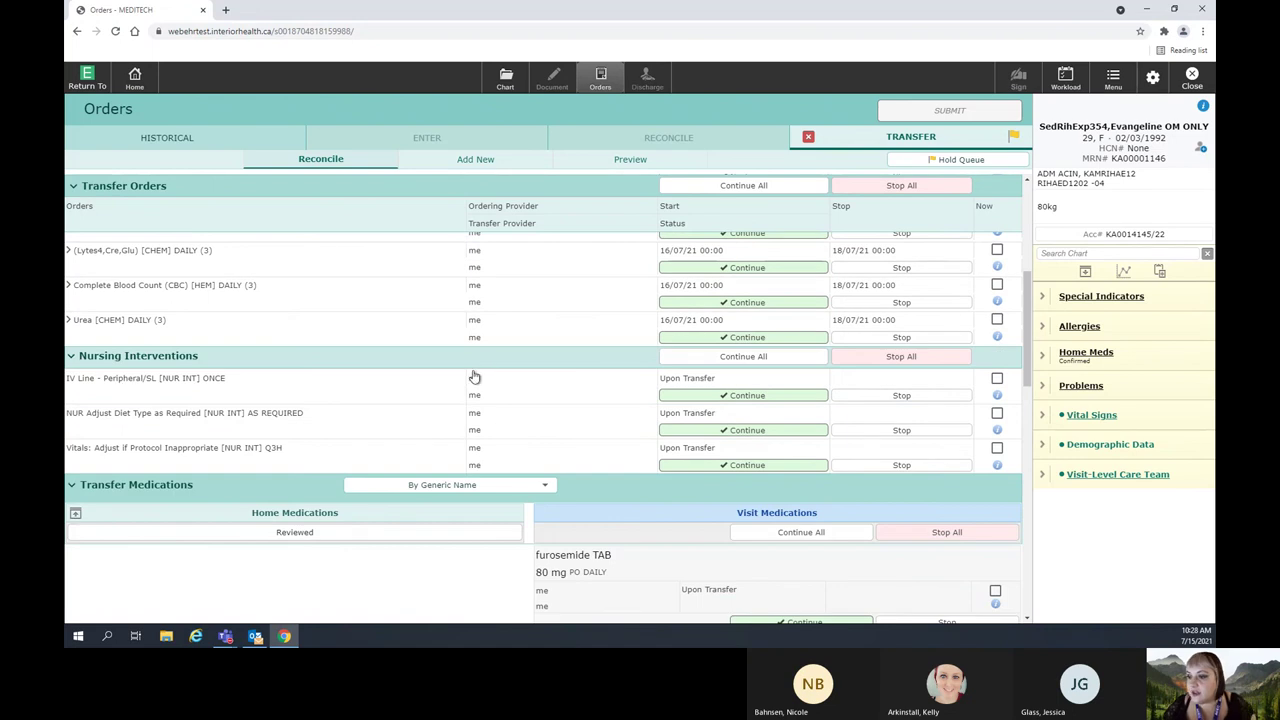
scroll(475, 377, up, 1)
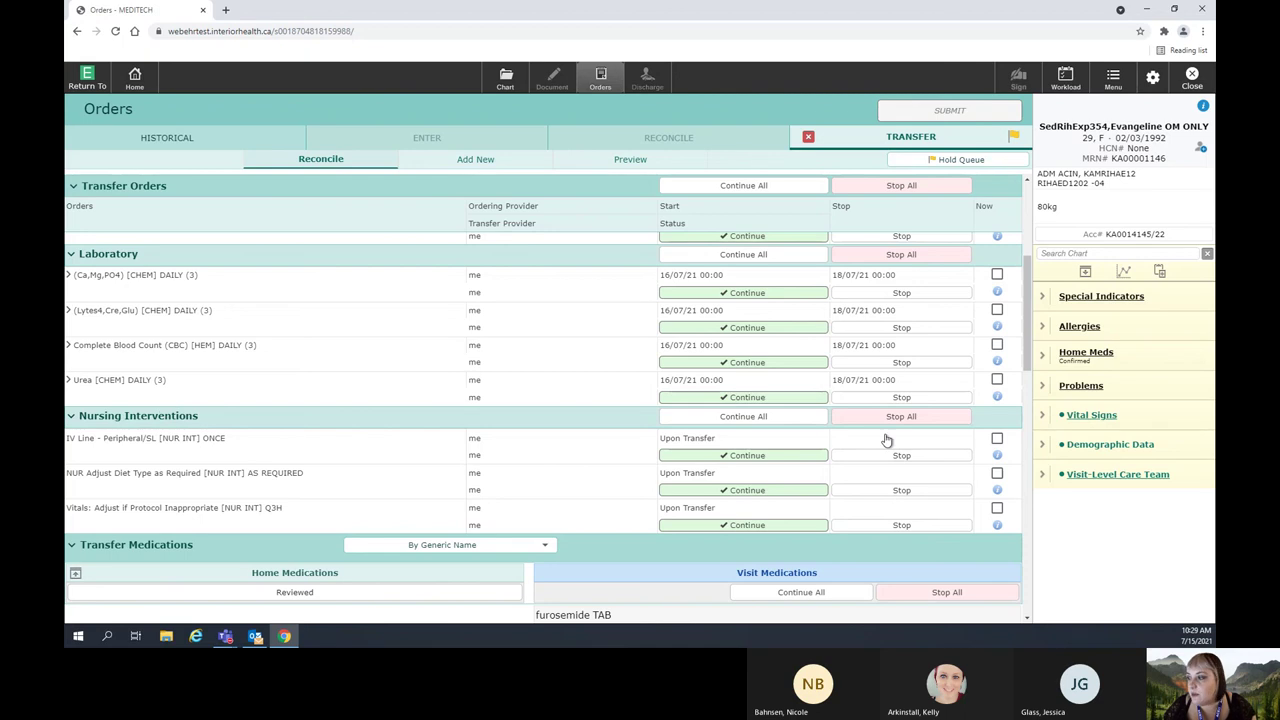
scroll(928, 436, up, 3)
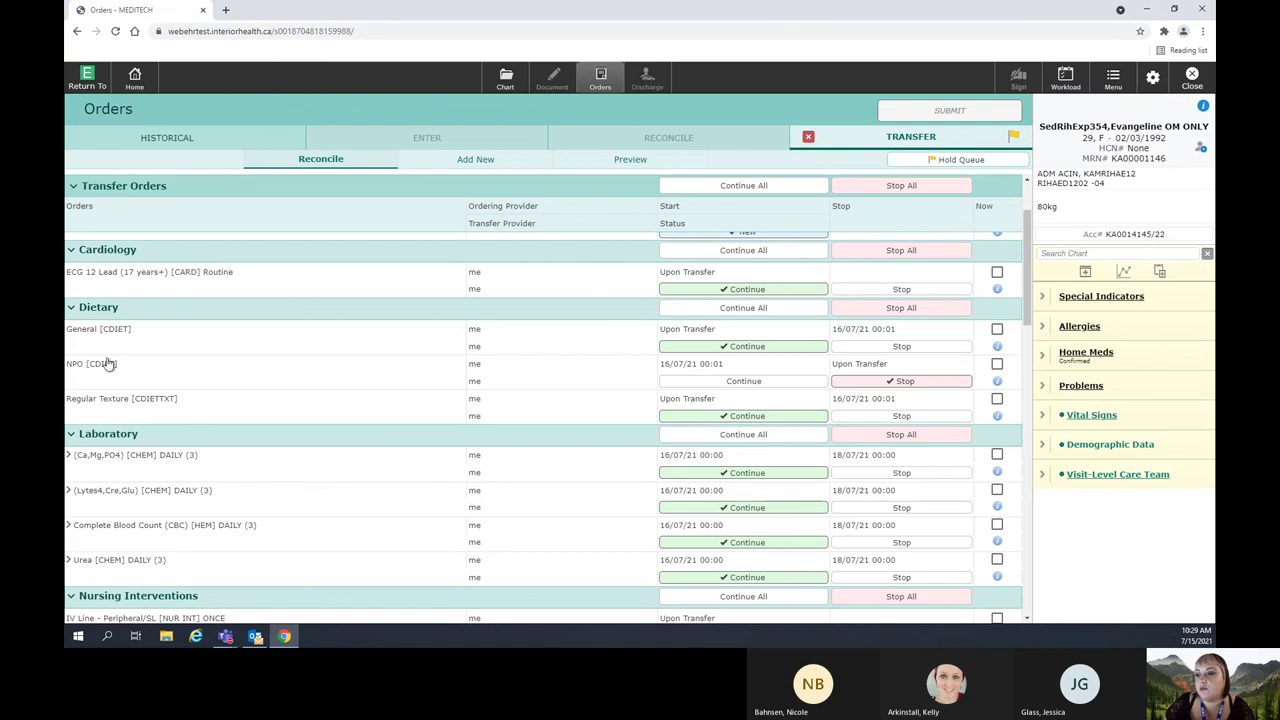
click(704, 384)
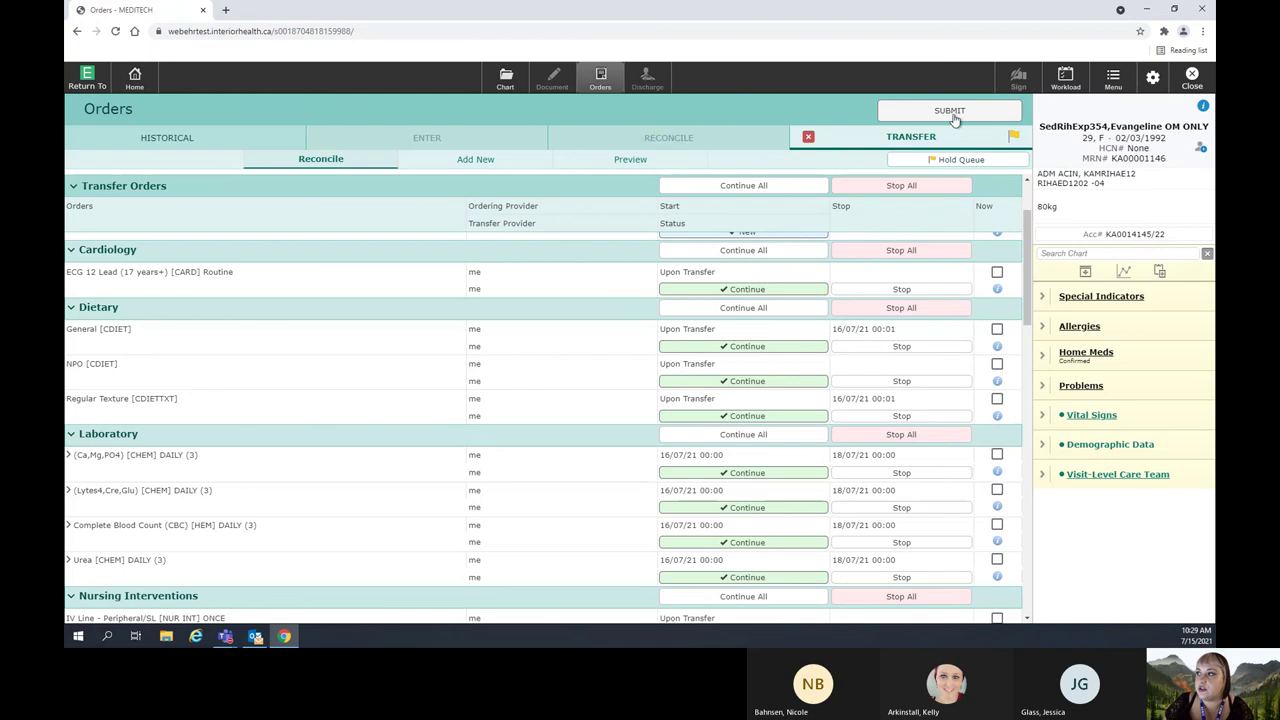
click(955, 114)
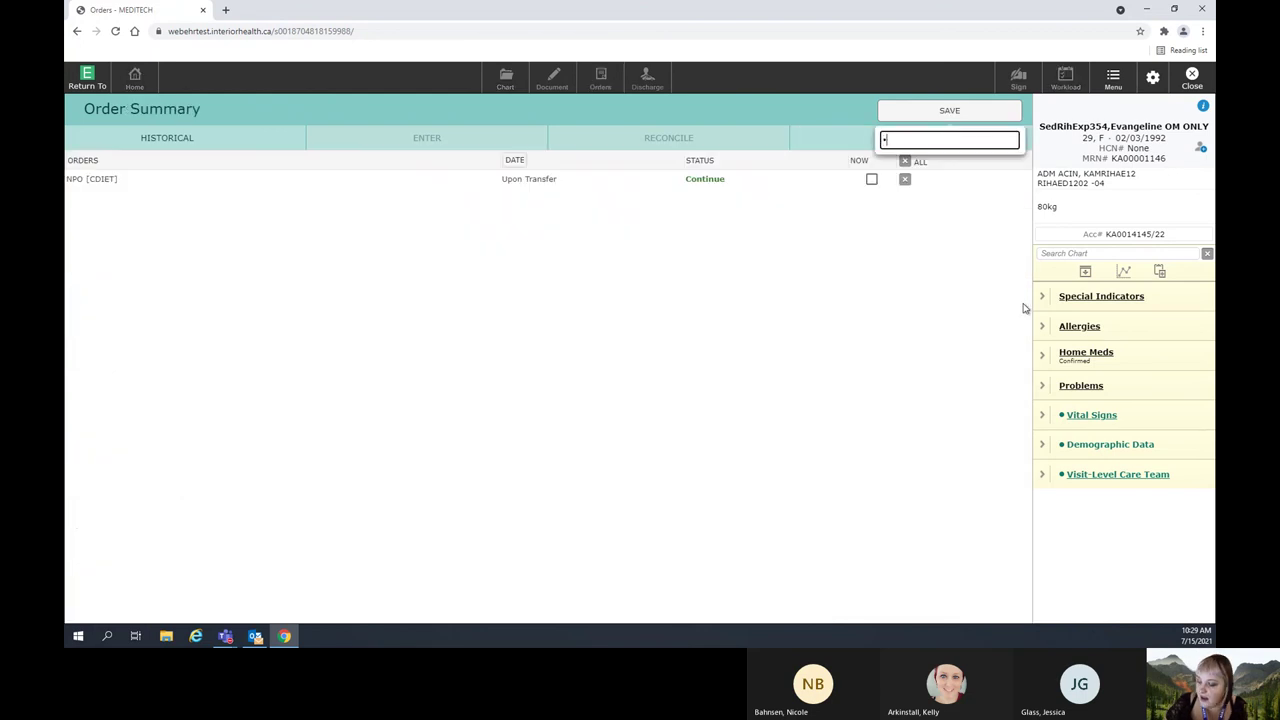
key(Return)
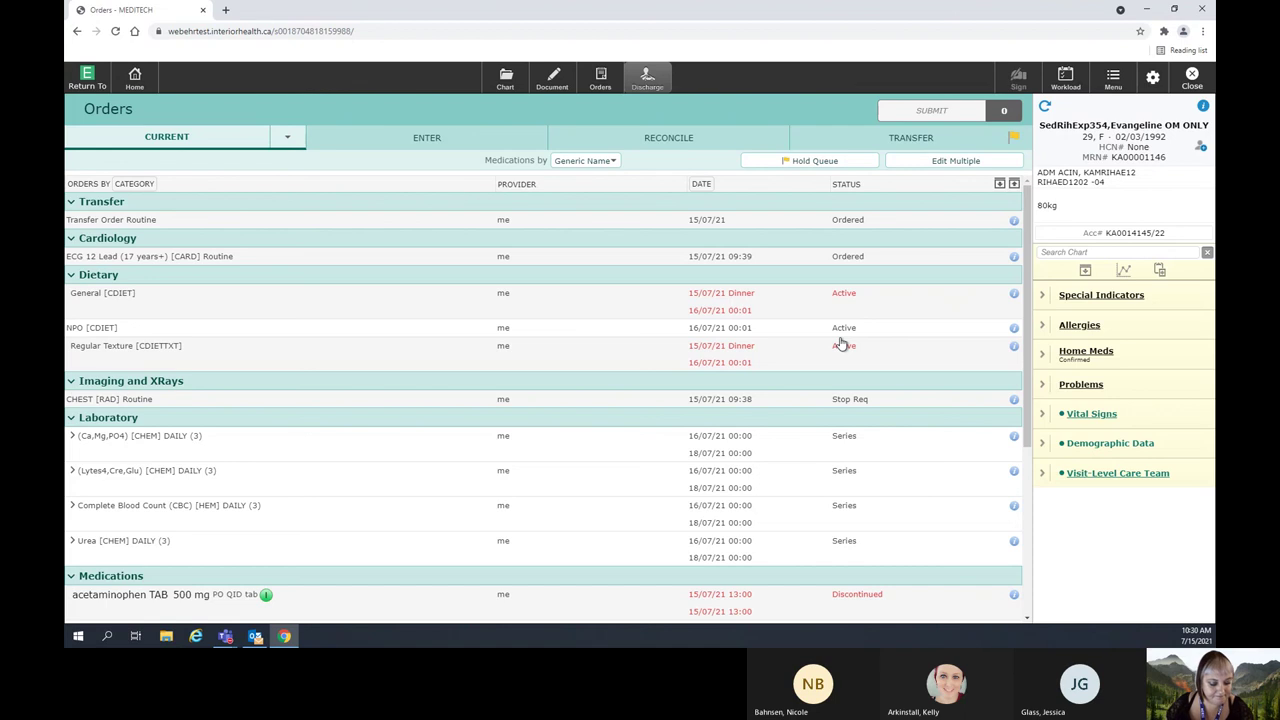
- Close Orders and open the chart of the bottom patient on the rounds list
click(1199, 86)
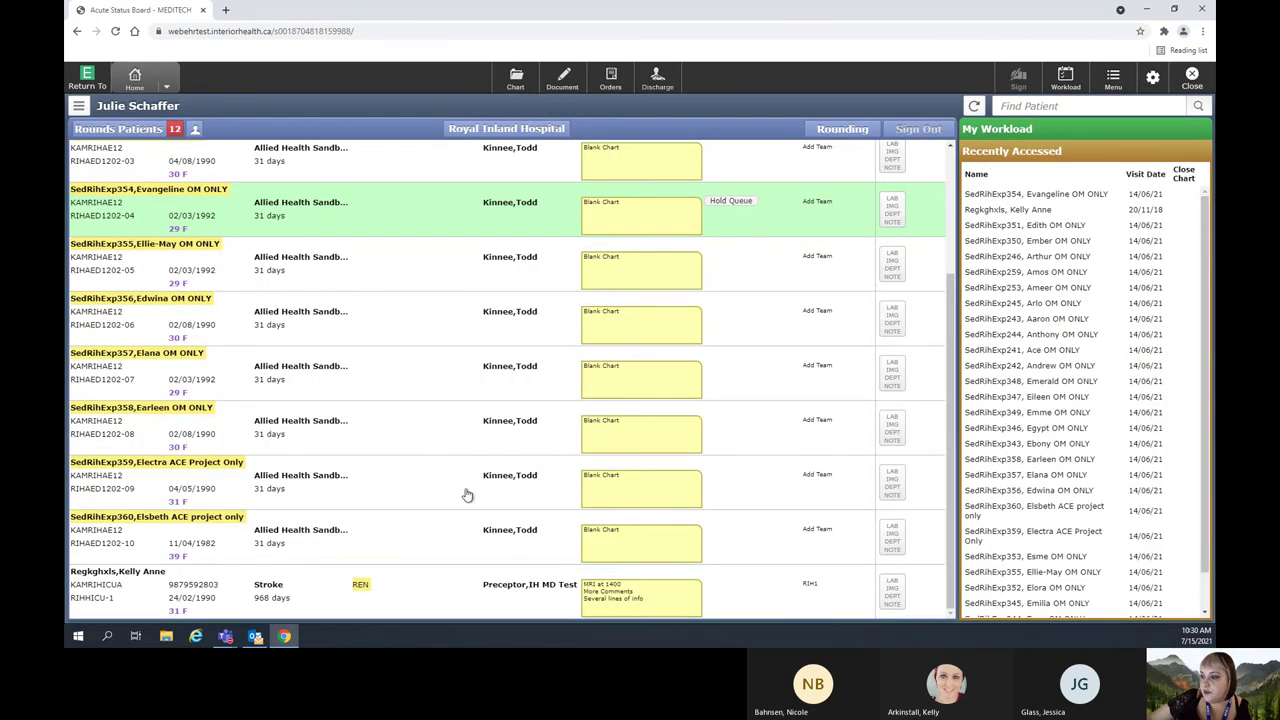
click(432, 608)
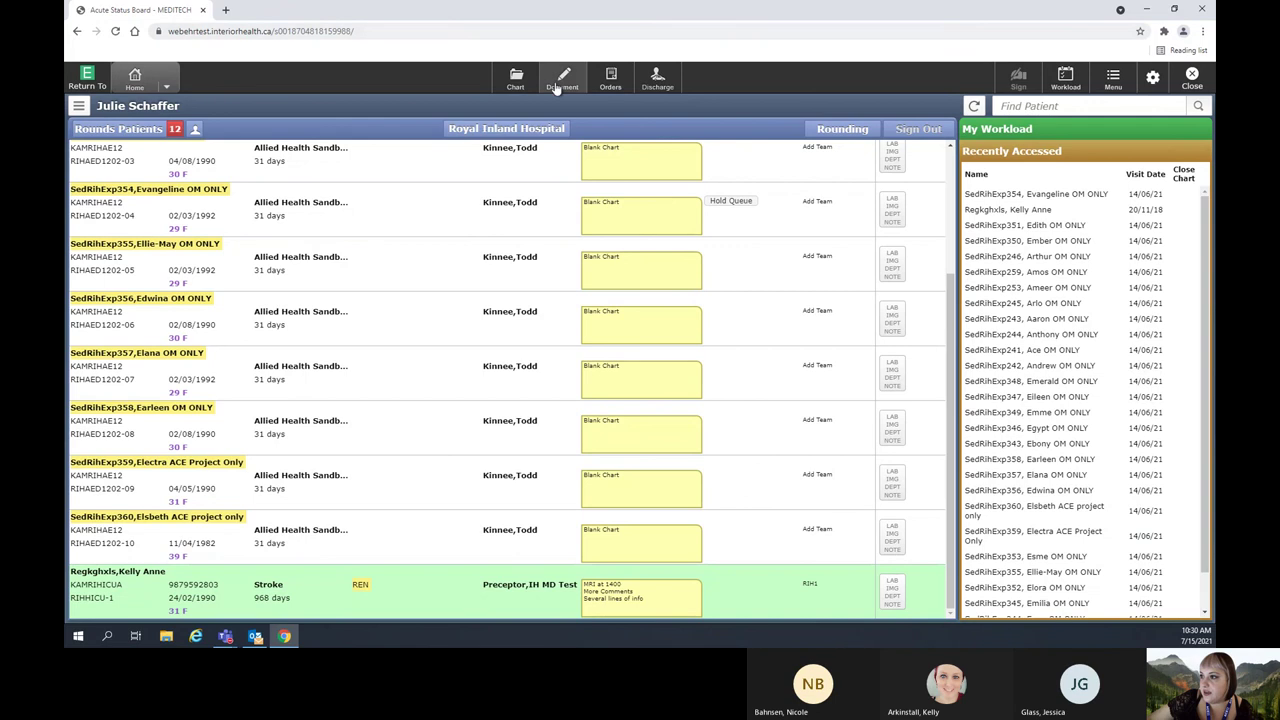
click(515, 80)
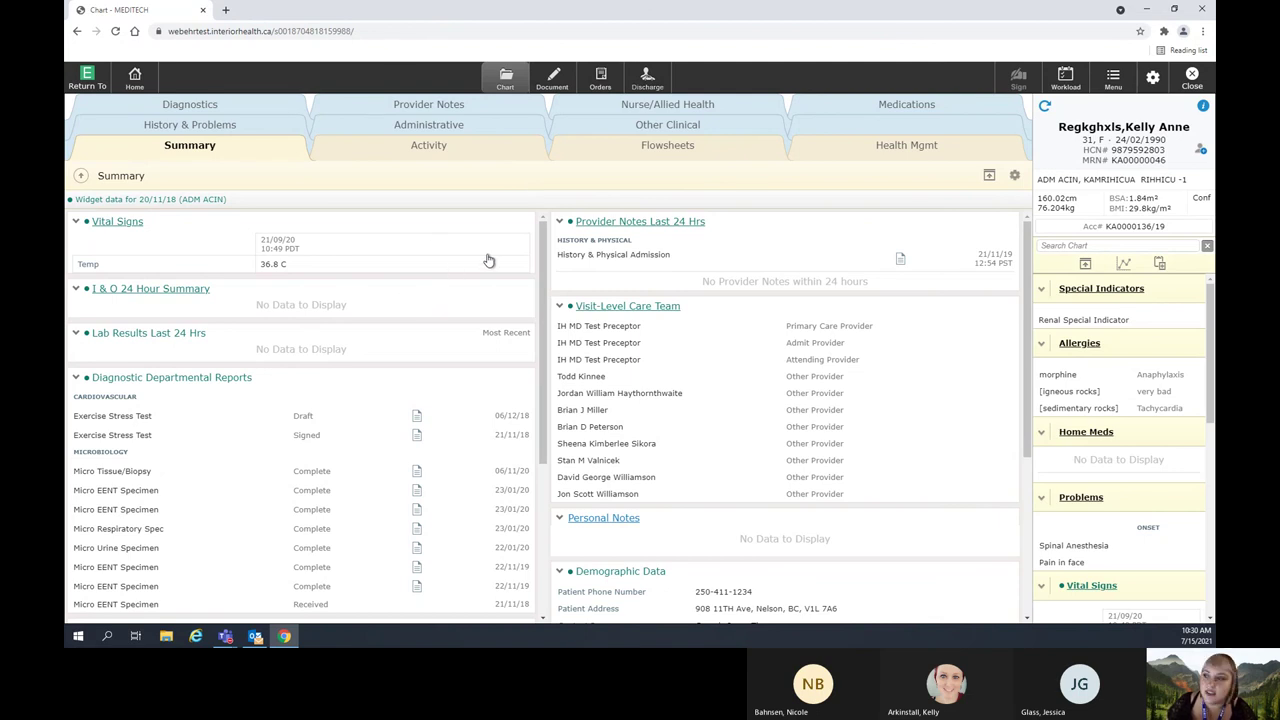
- View the Mar for the current visit, stepping back five earlier dates, then close it
click(912, 106)
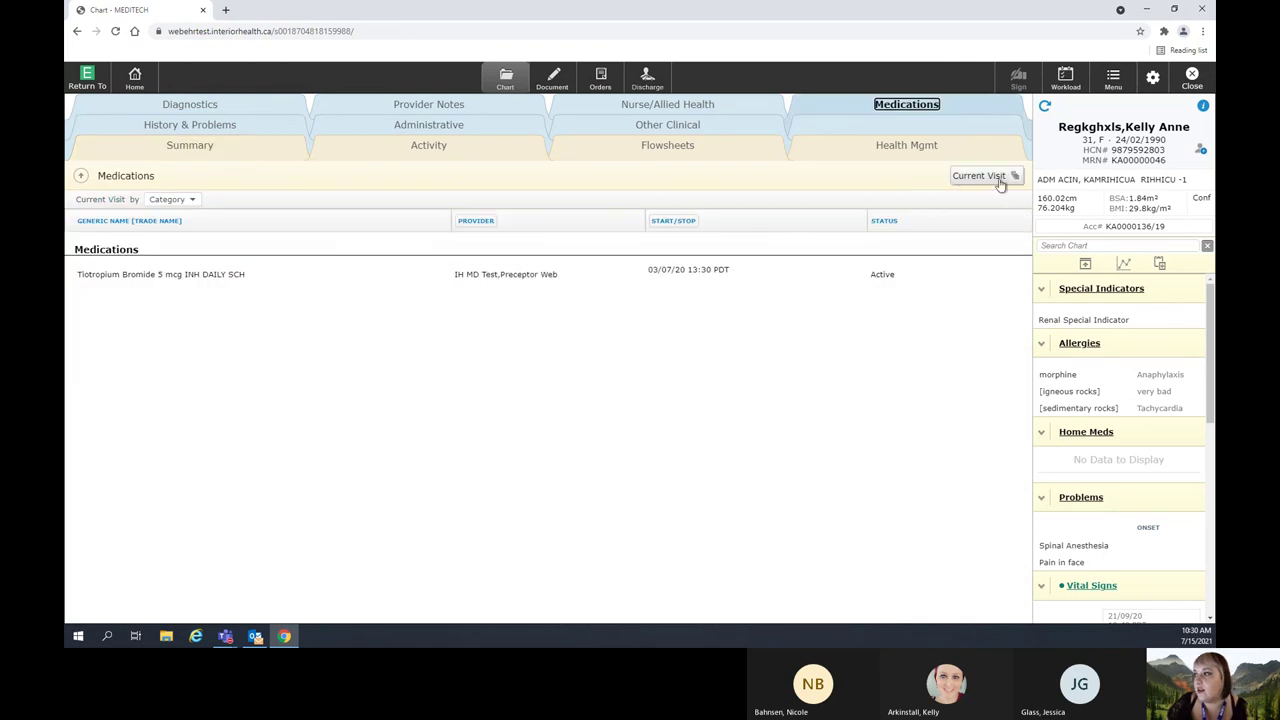
click(968, 178)
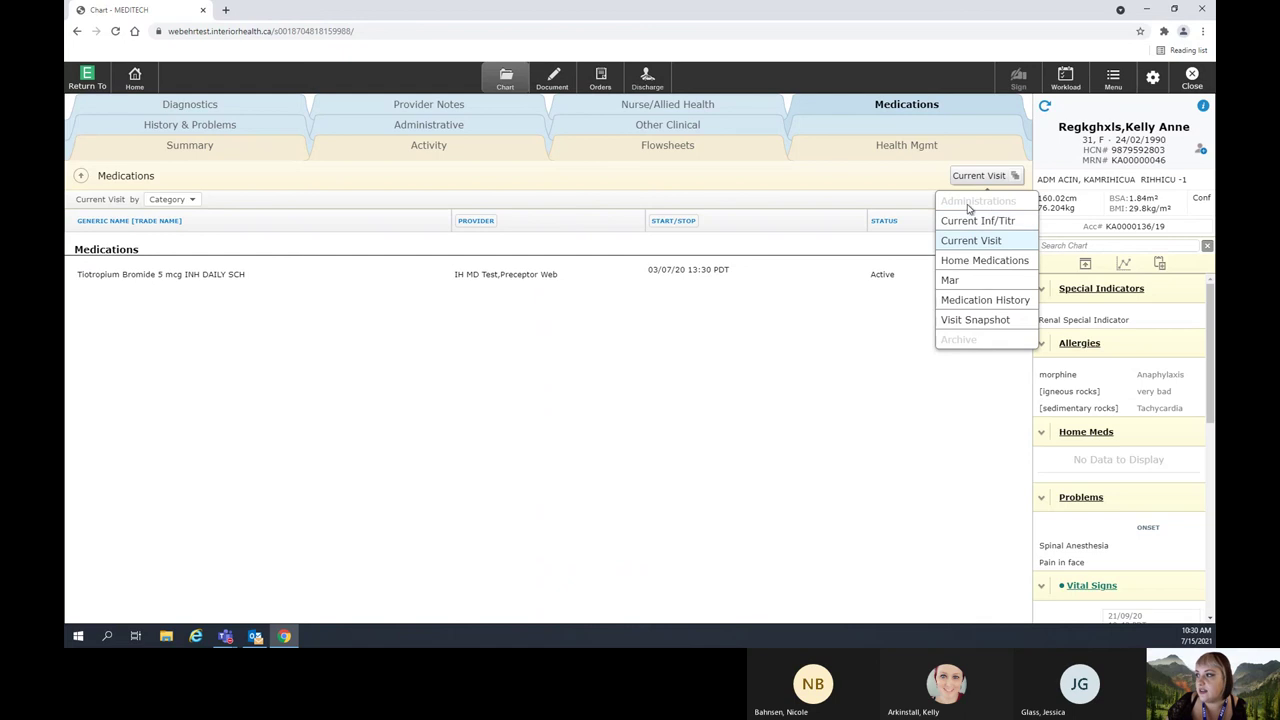
click(945, 281)
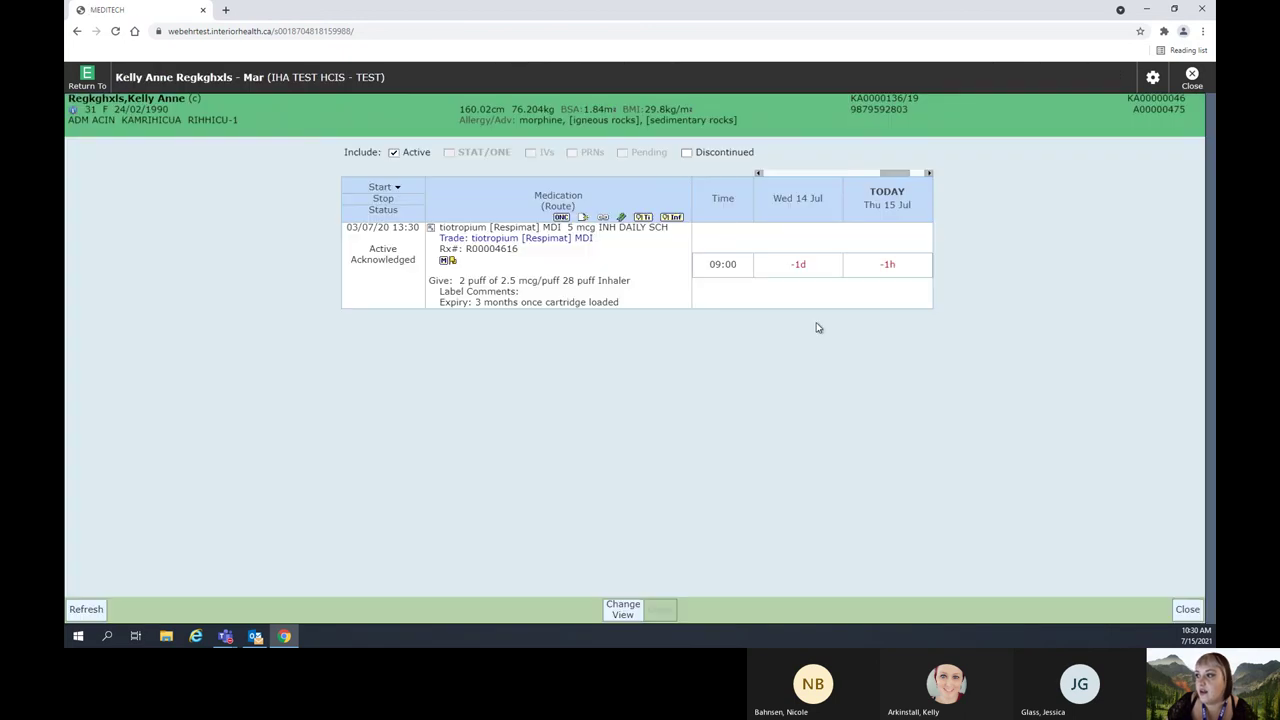
click(759, 174)
click(759, 174)
click(759, 174)
click(759, 174)
click(759, 174)
click(759, 174)
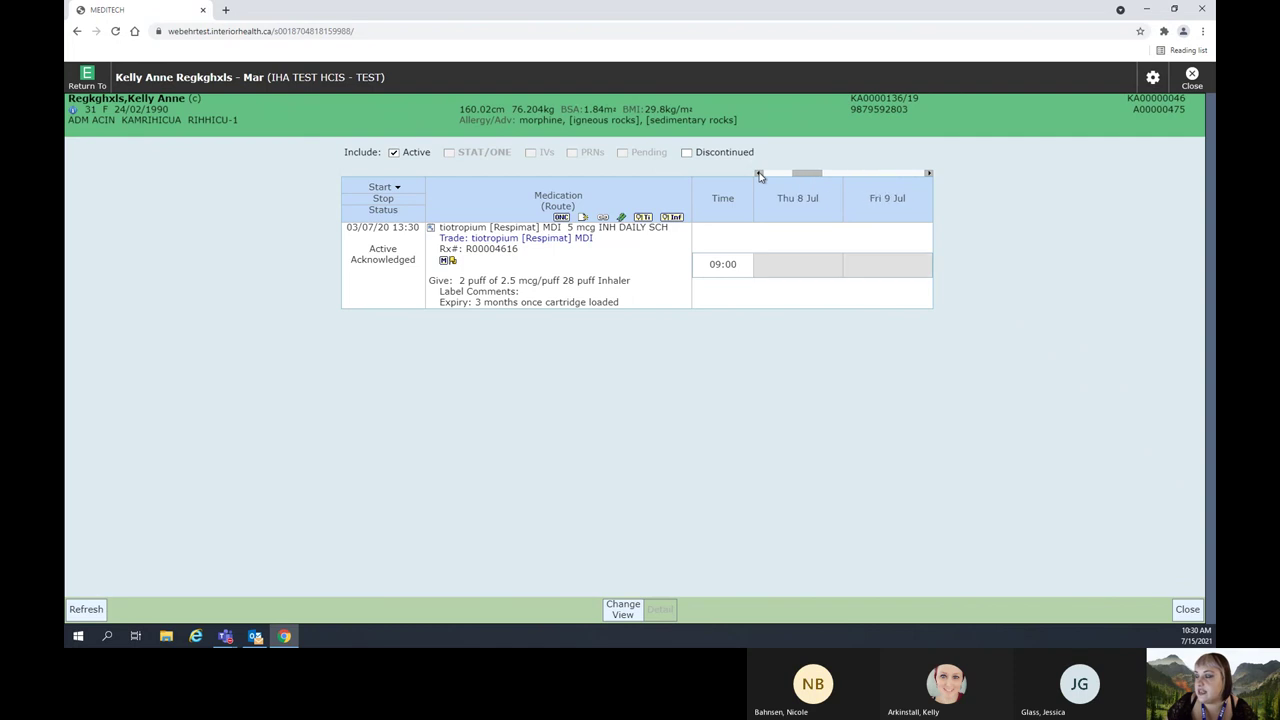
click(759, 174)
click(759, 174)
click(1188, 609)
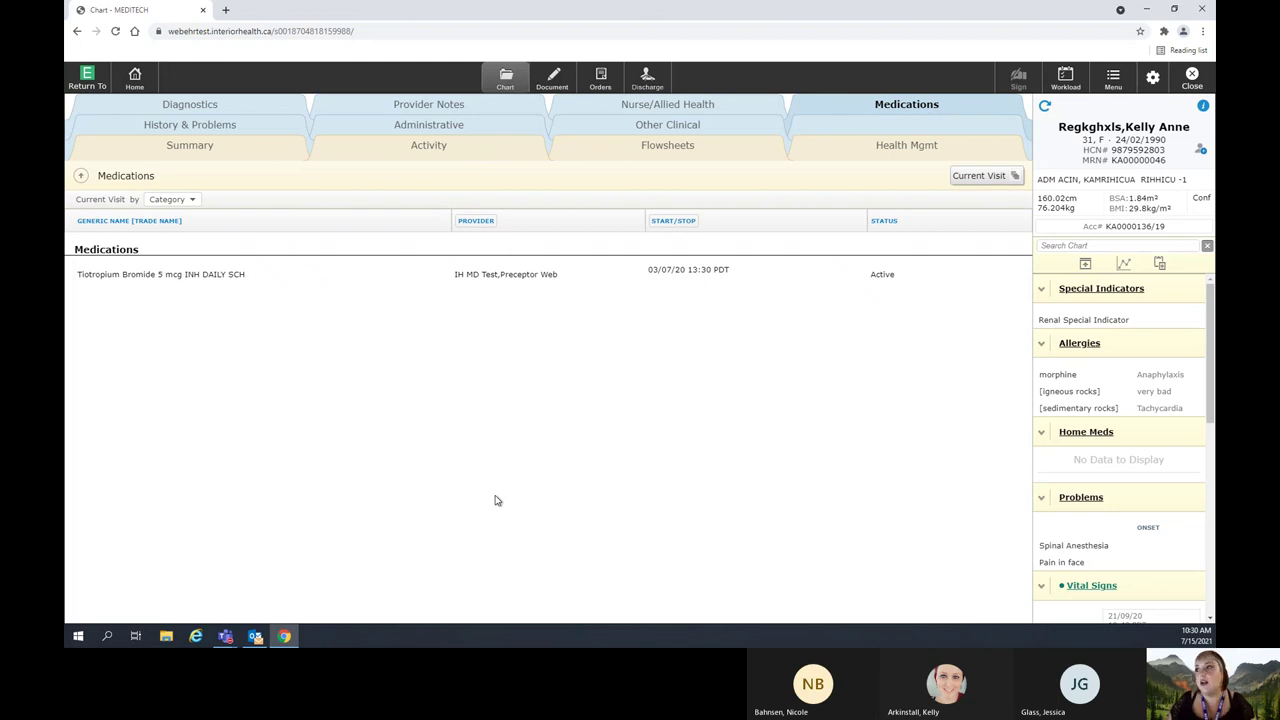
- Check the Specialty Care Desktop flowsheet at 8 Hr intervals, then close it
click(650, 147)
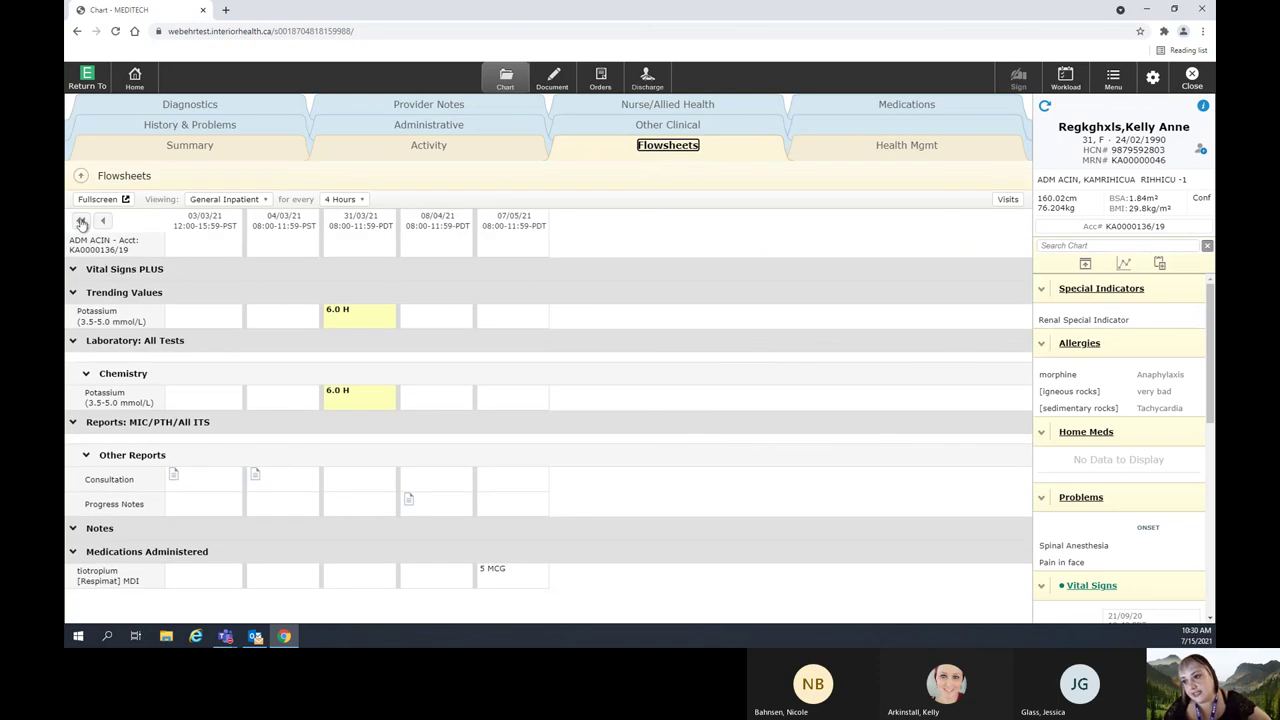
click(217, 202)
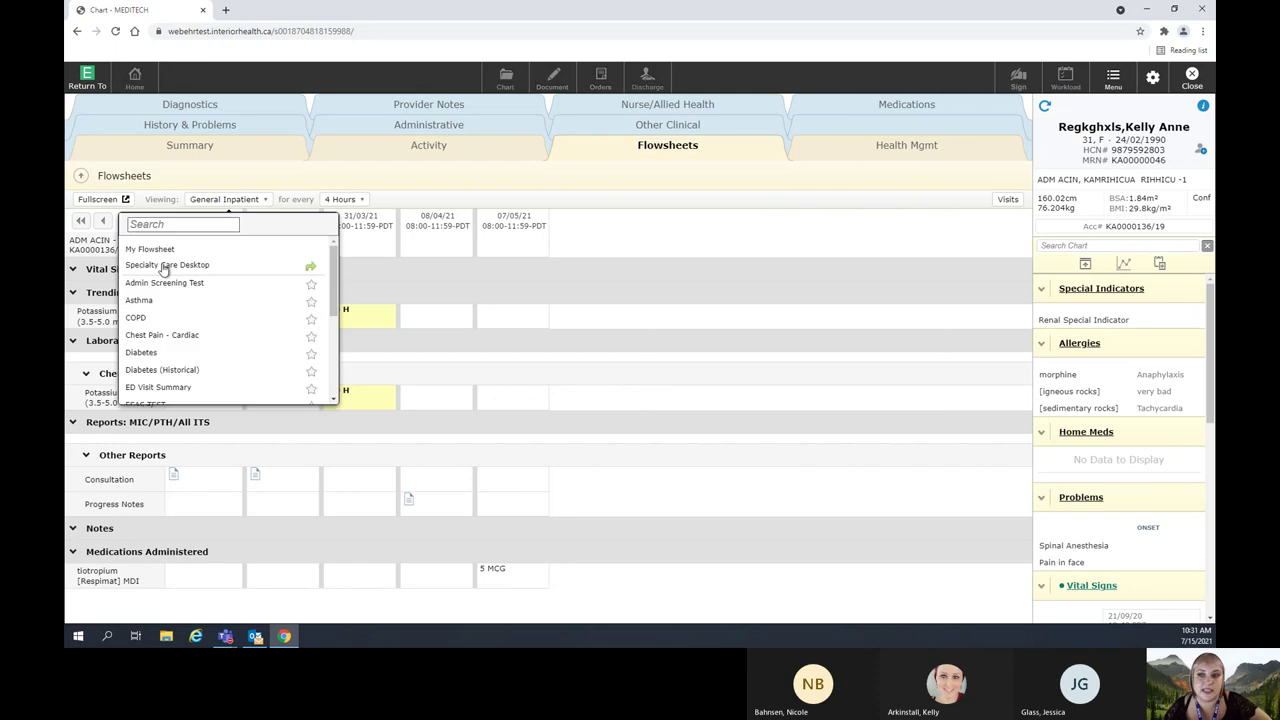
click(163, 267)
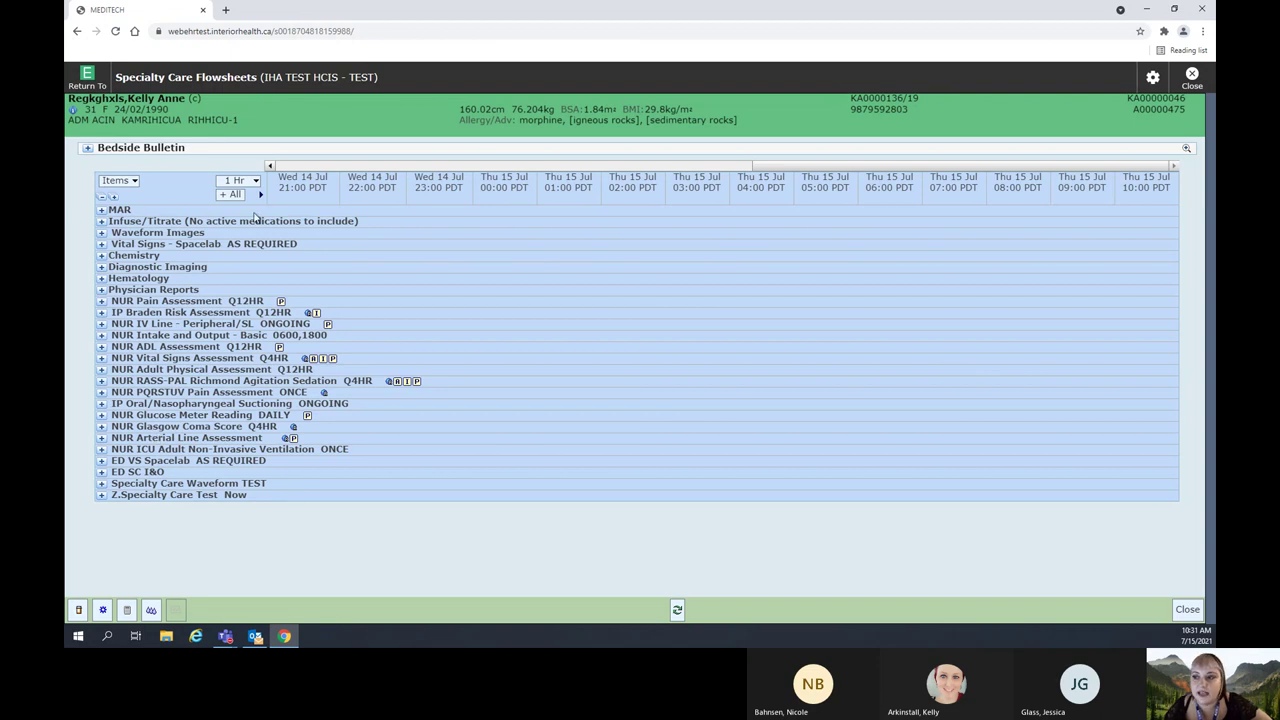
click(256, 181)
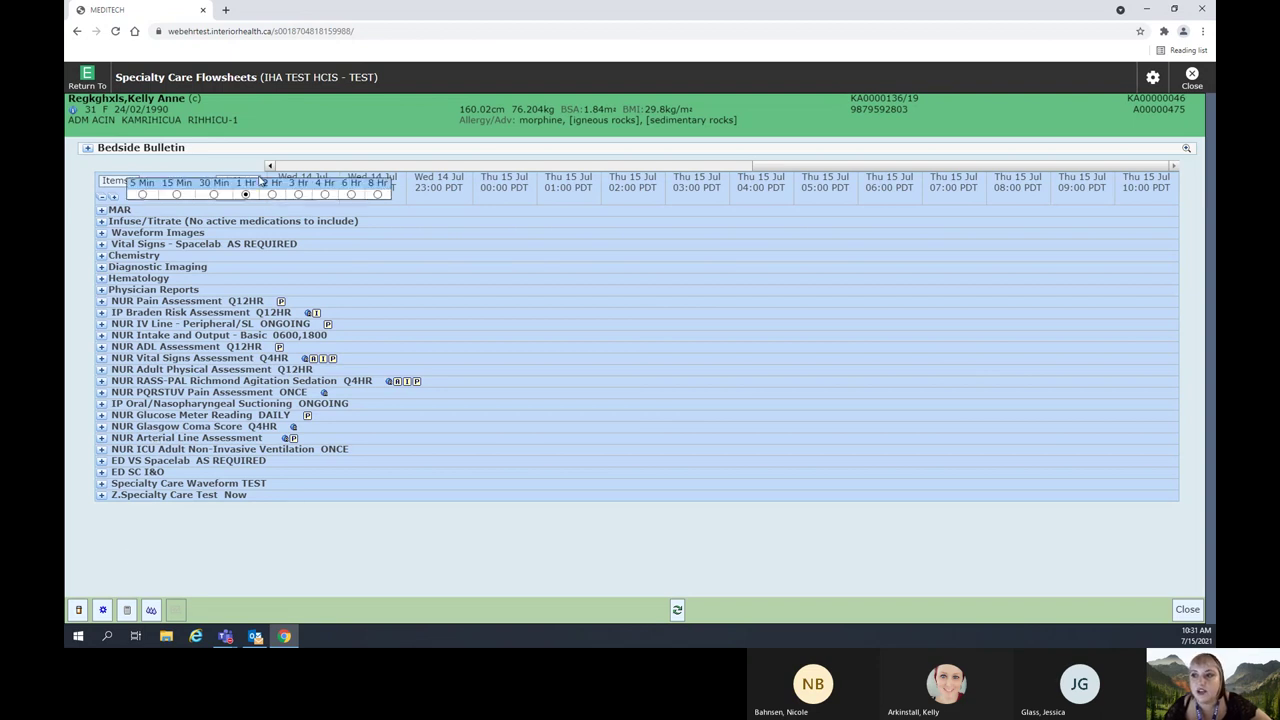
click(378, 194)
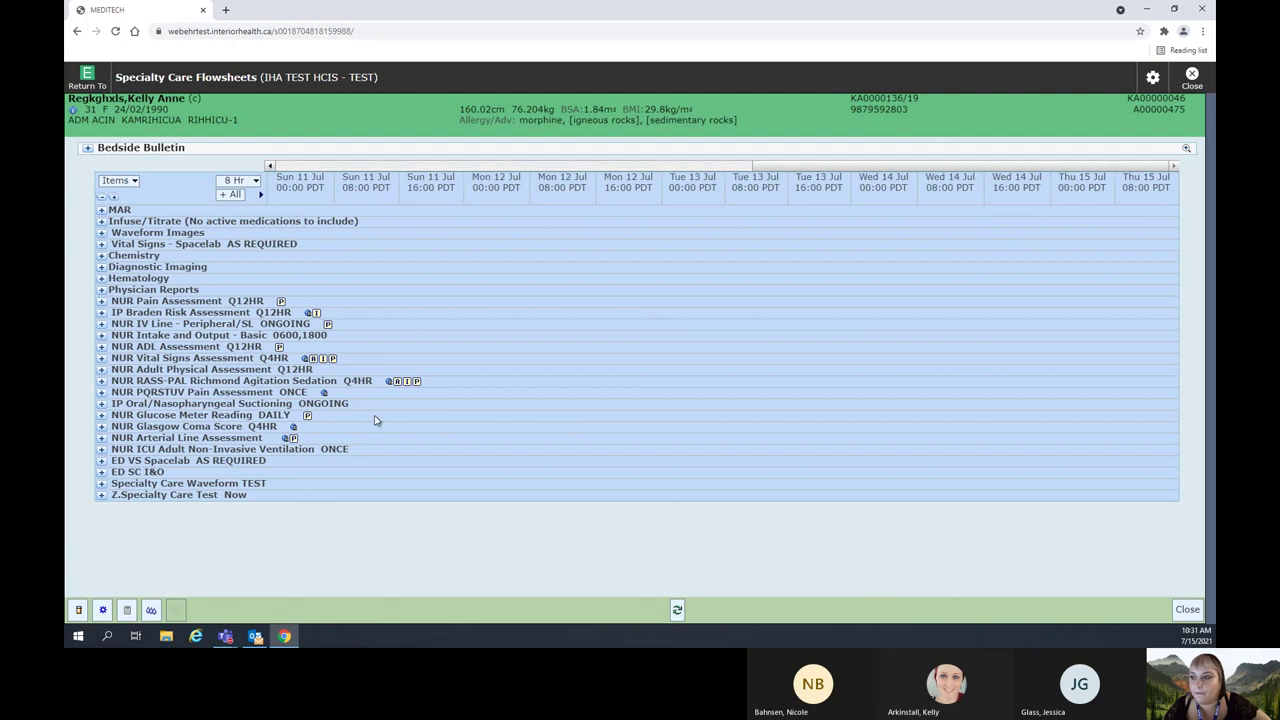
click(1187, 610)
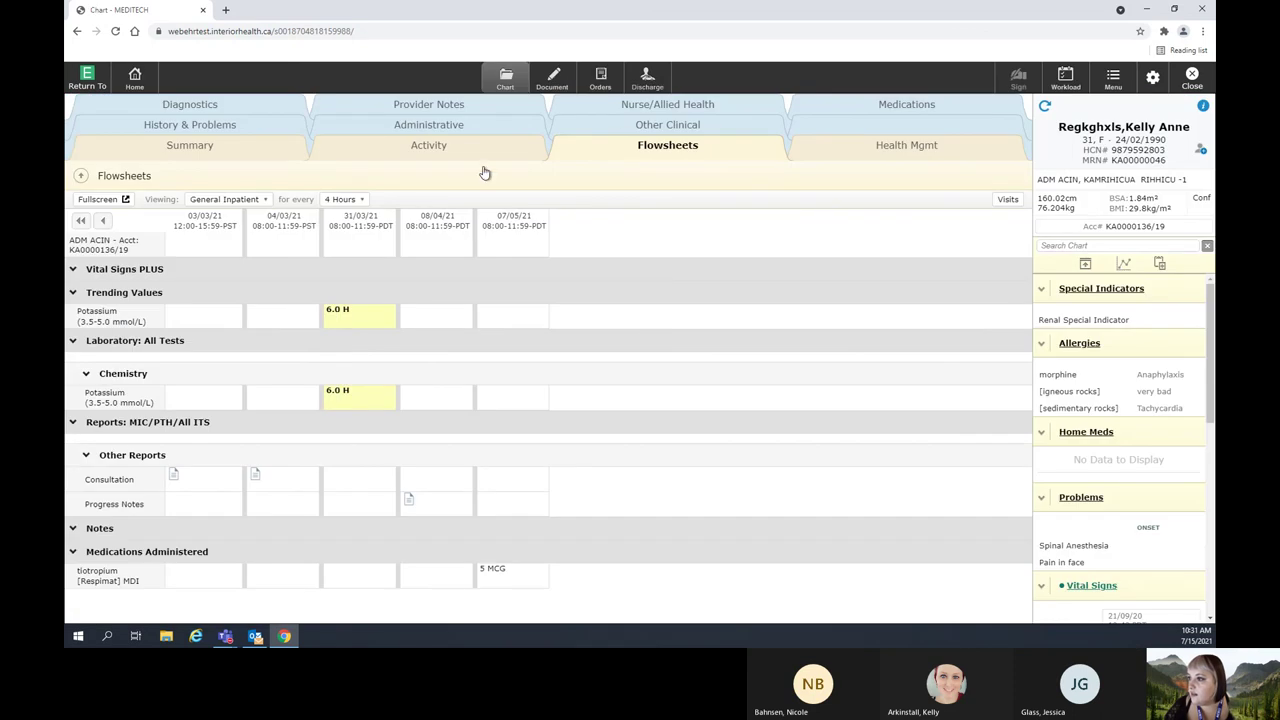
- Open Nurse/Allied Health, expand Nursing and Assessments, and scroll through the assessments
click(652, 110)
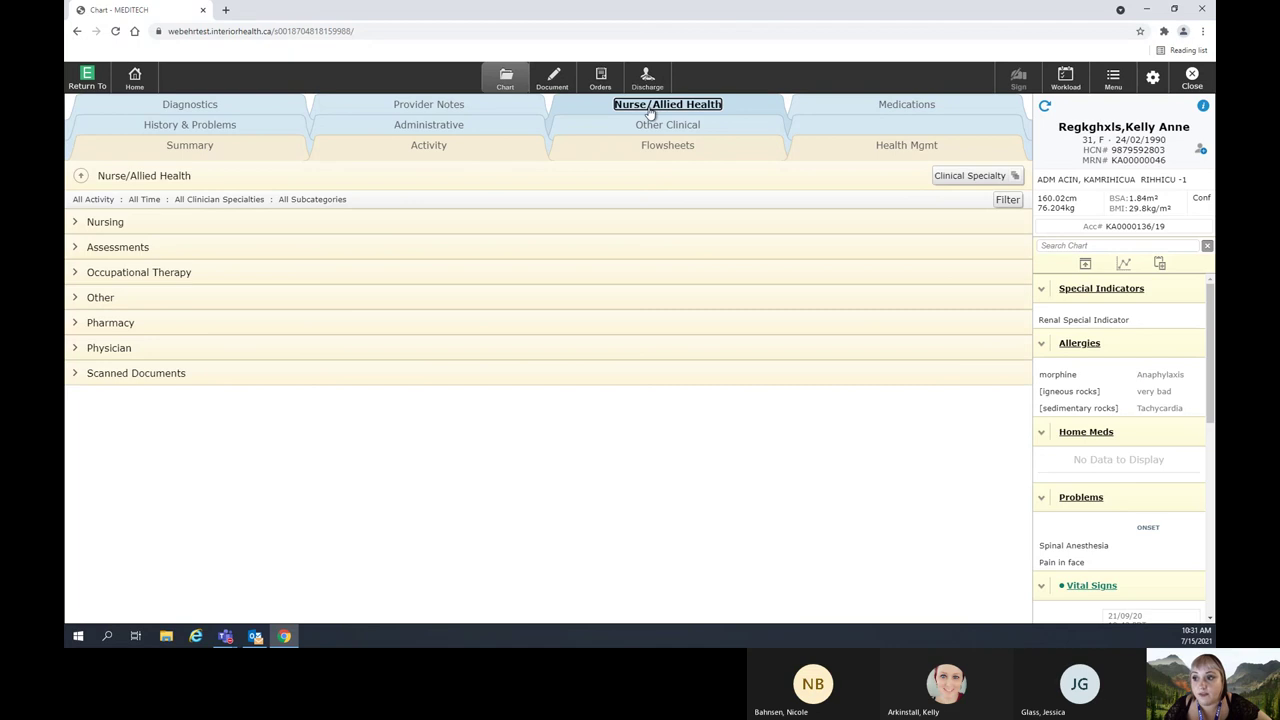
click(138, 224)
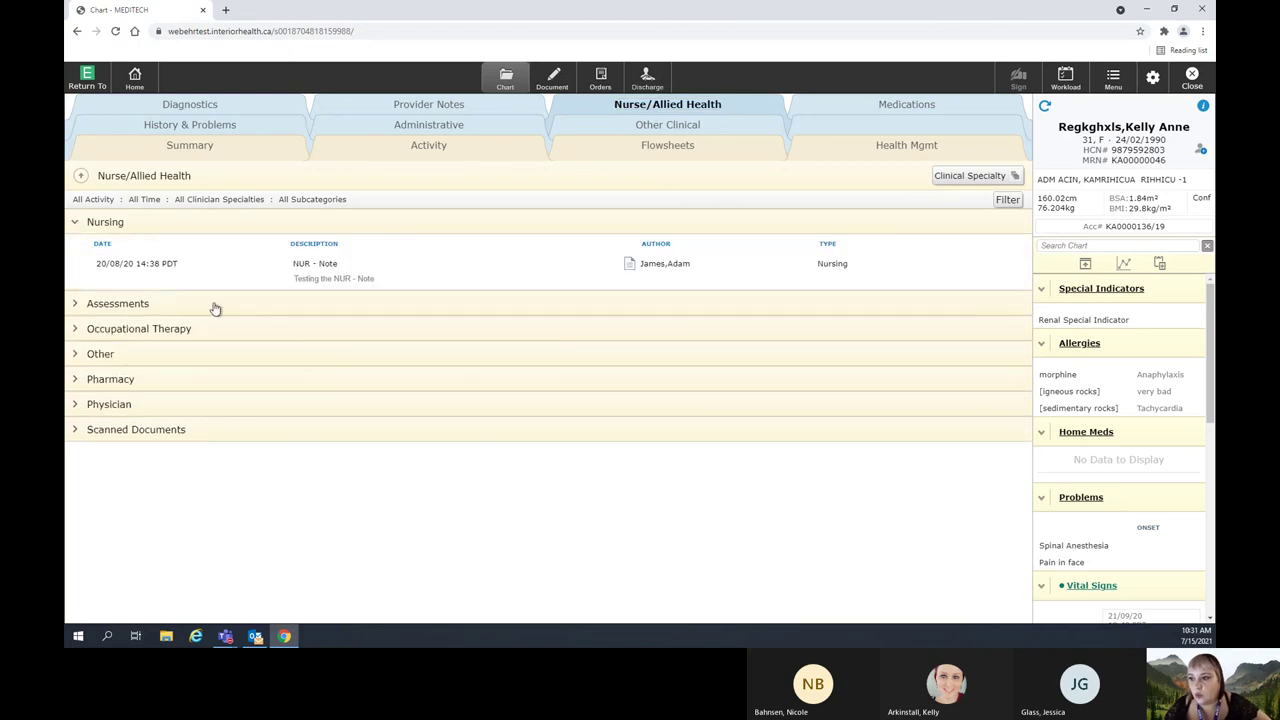
click(212, 305)
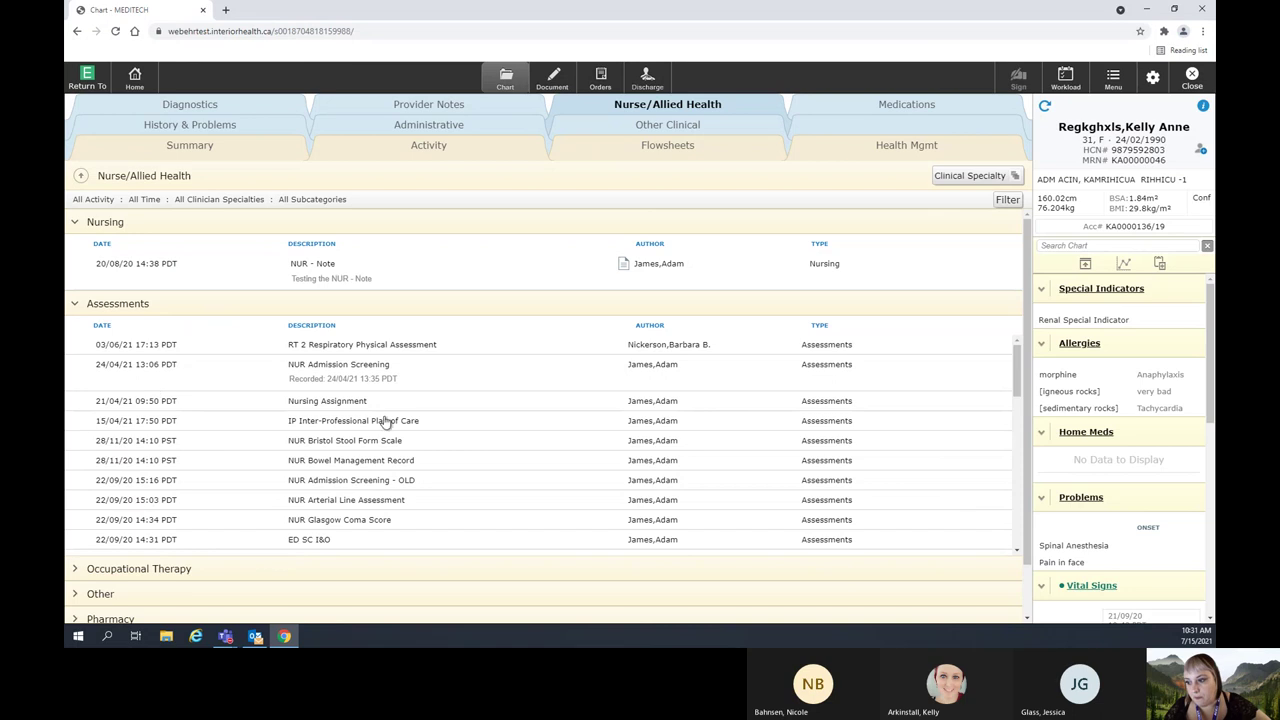
scroll(390, 420, down, 3)
scroll(390, 414, down, 5)
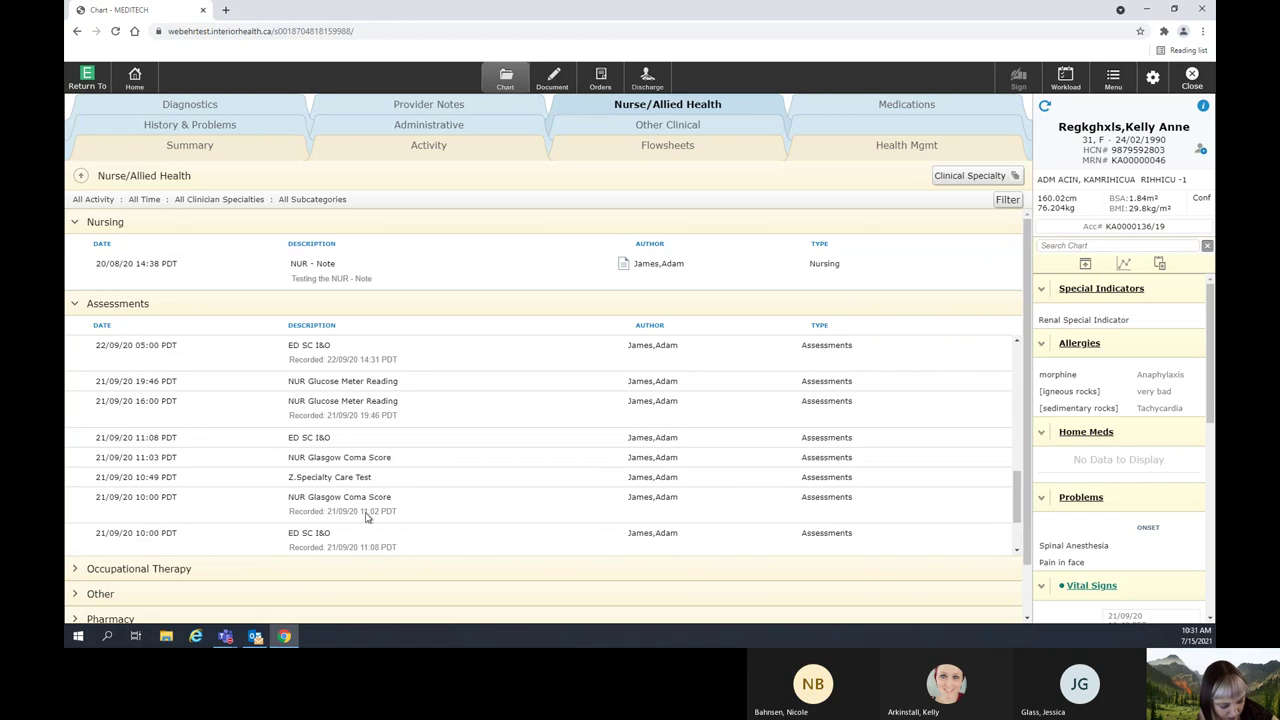
scroll(345, 500, down, 1)
scroll(340, 495, down, 1)
scroll(505, 415, up, 5)
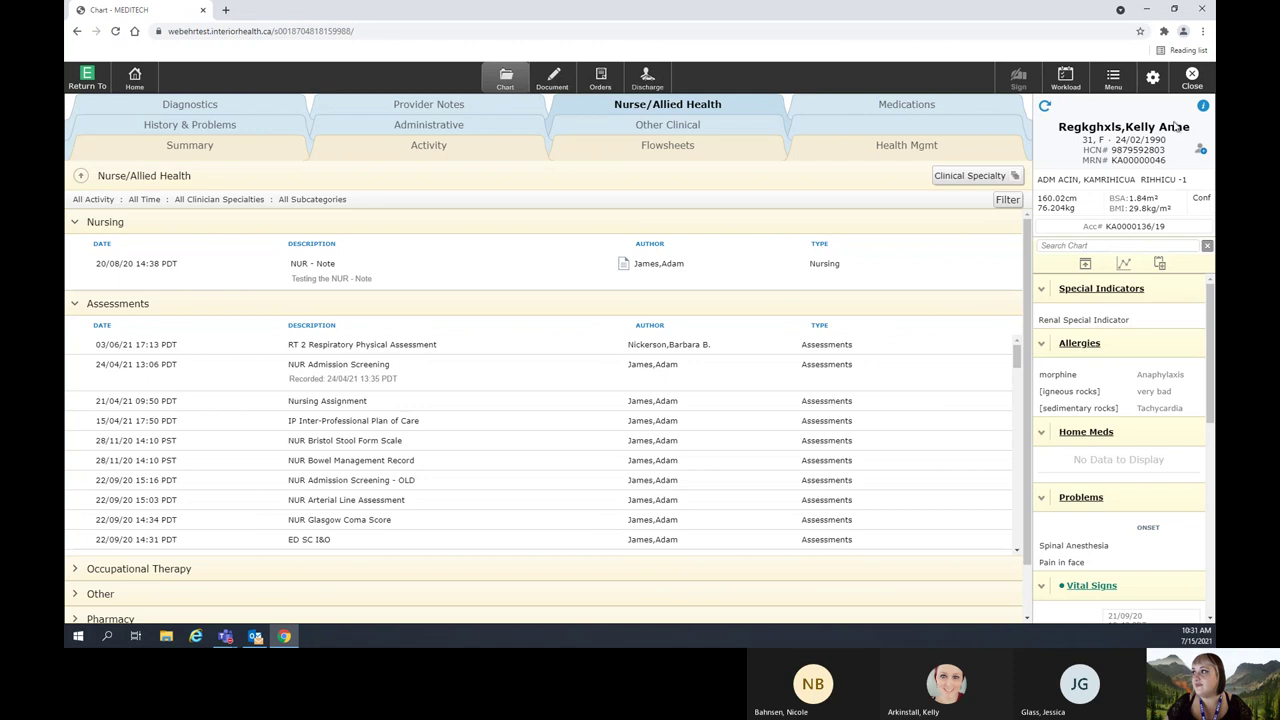
- Close the chart, review the first patient's held orders, then close Orders
click(1192, 78)
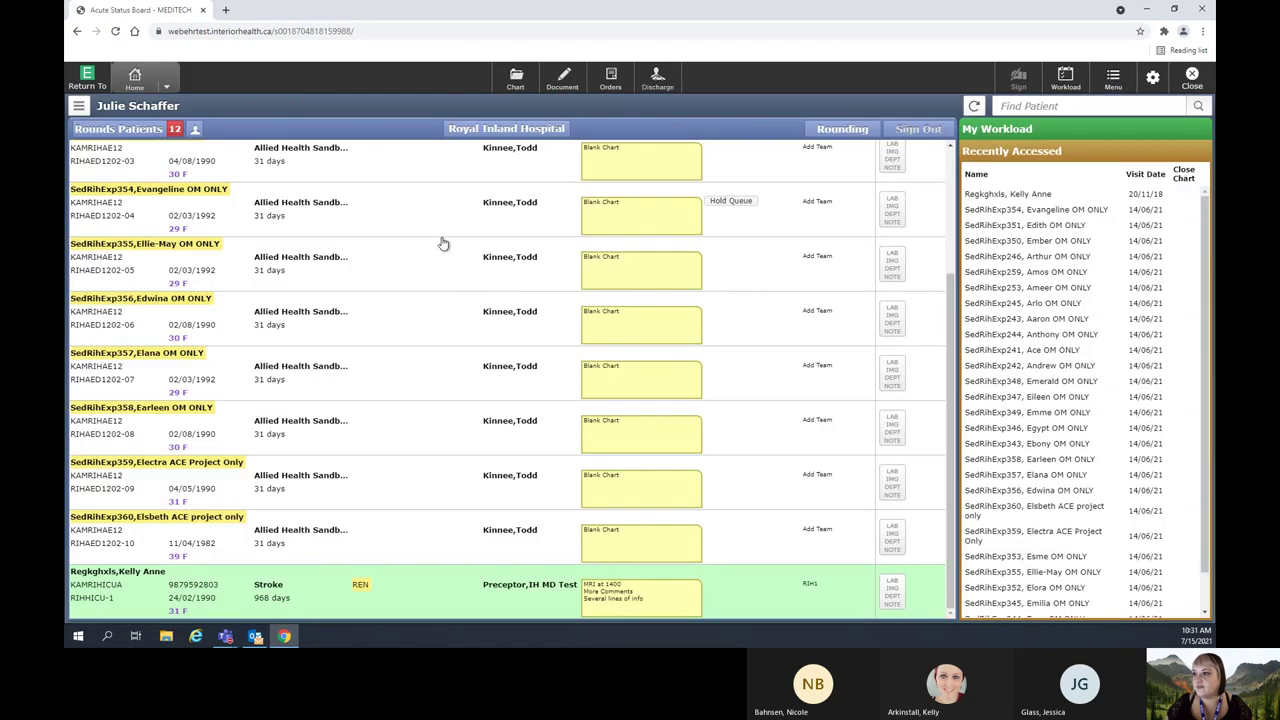
click(787, 196)
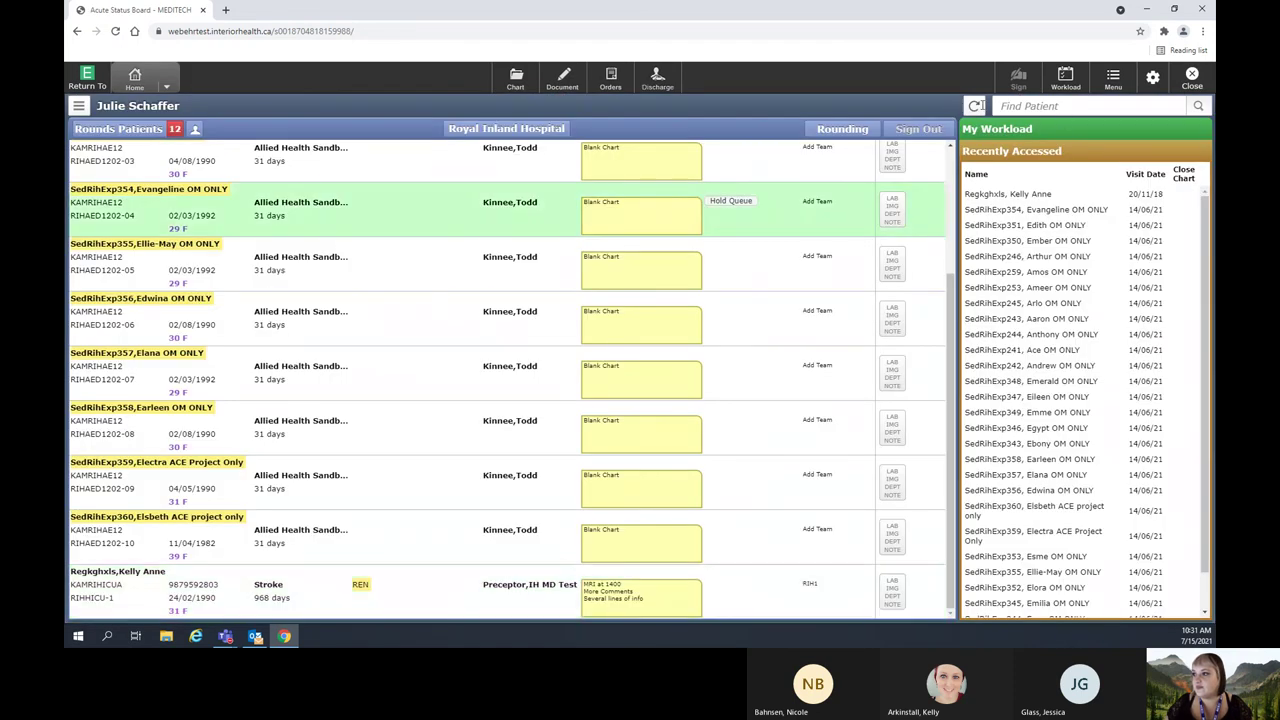
click(515, 78)
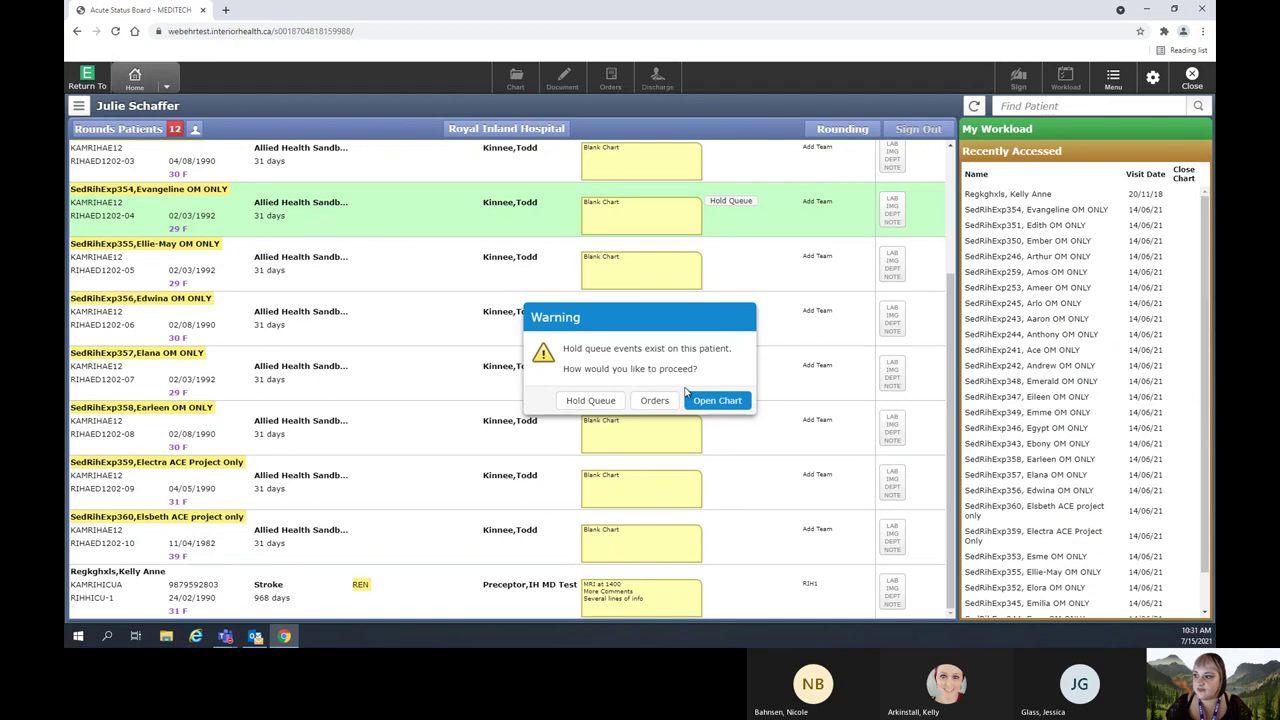
click(654, 400)
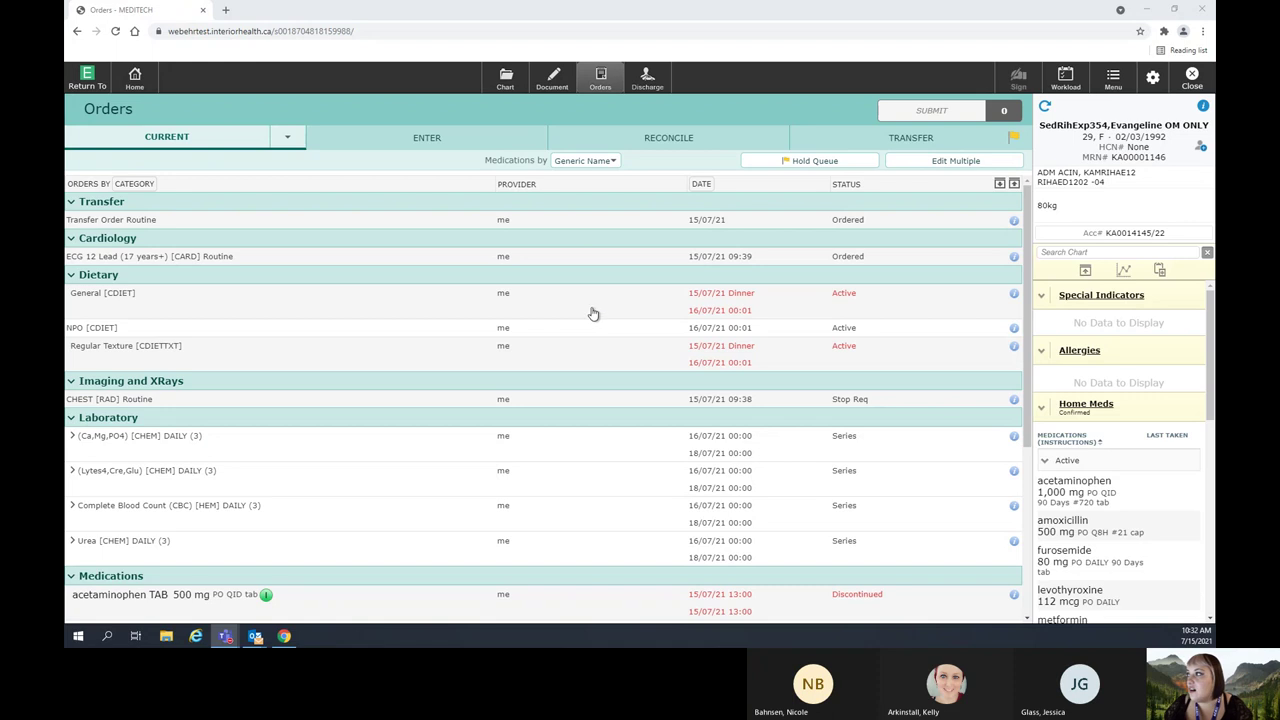
click(1192, 76)
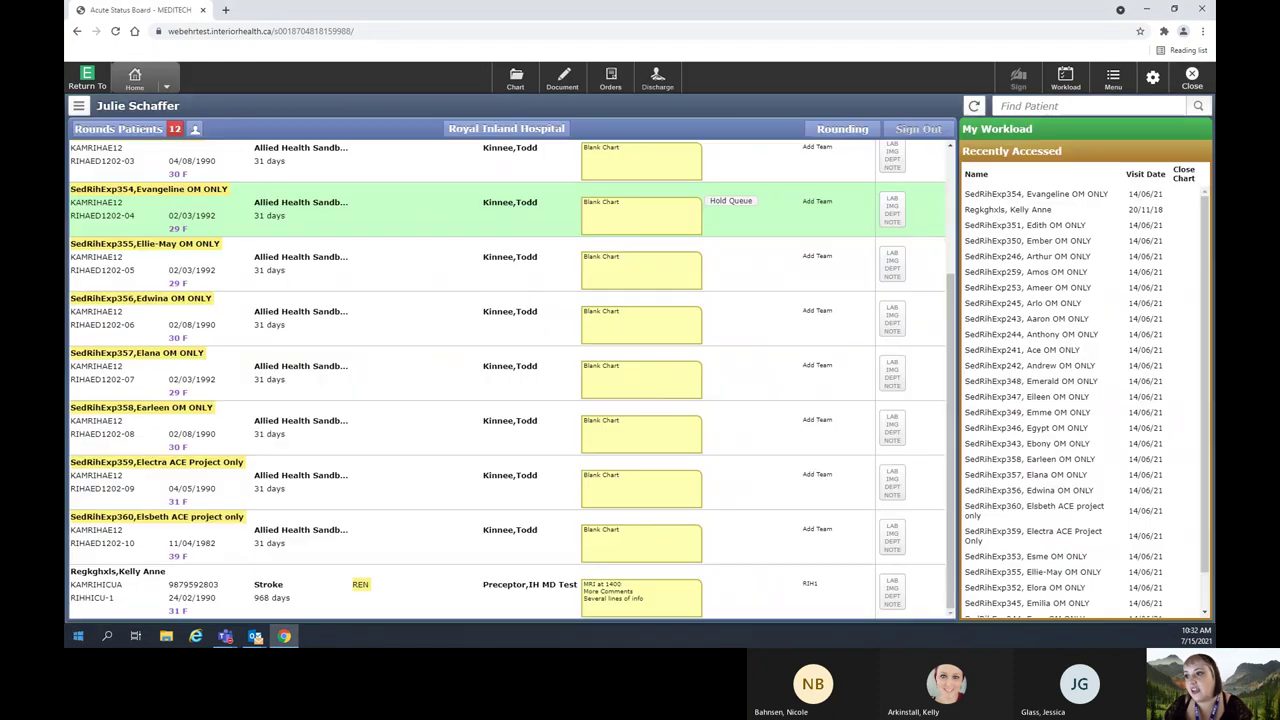